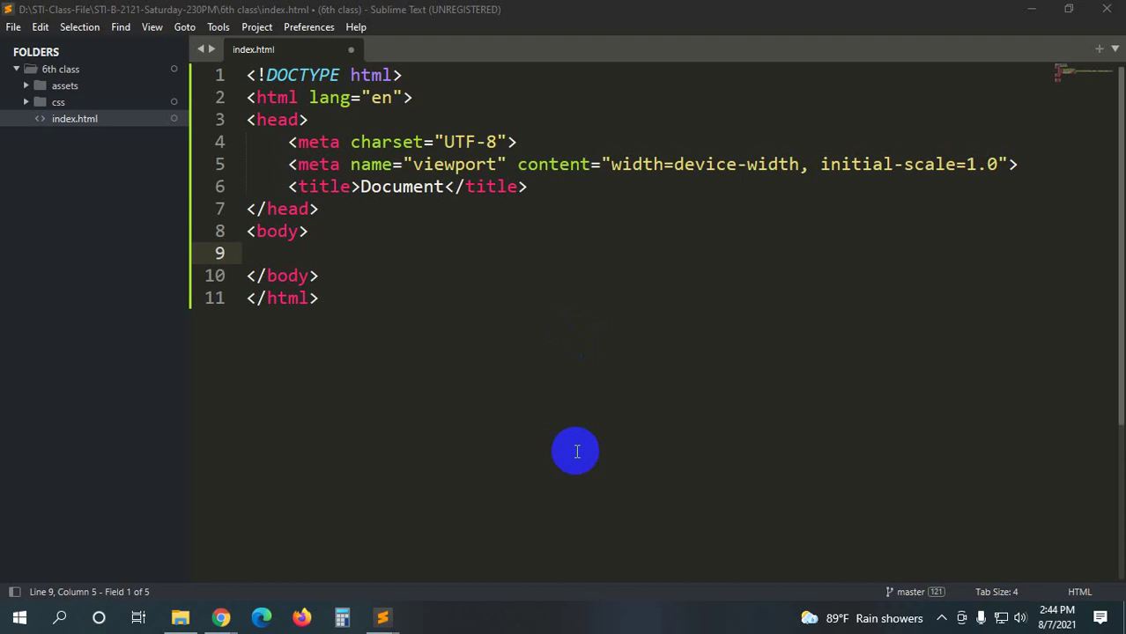
# - Glance at the class folder in File Explorer, then bring the Stack template page in Chrome forward
pyautogui.click(180, 617)
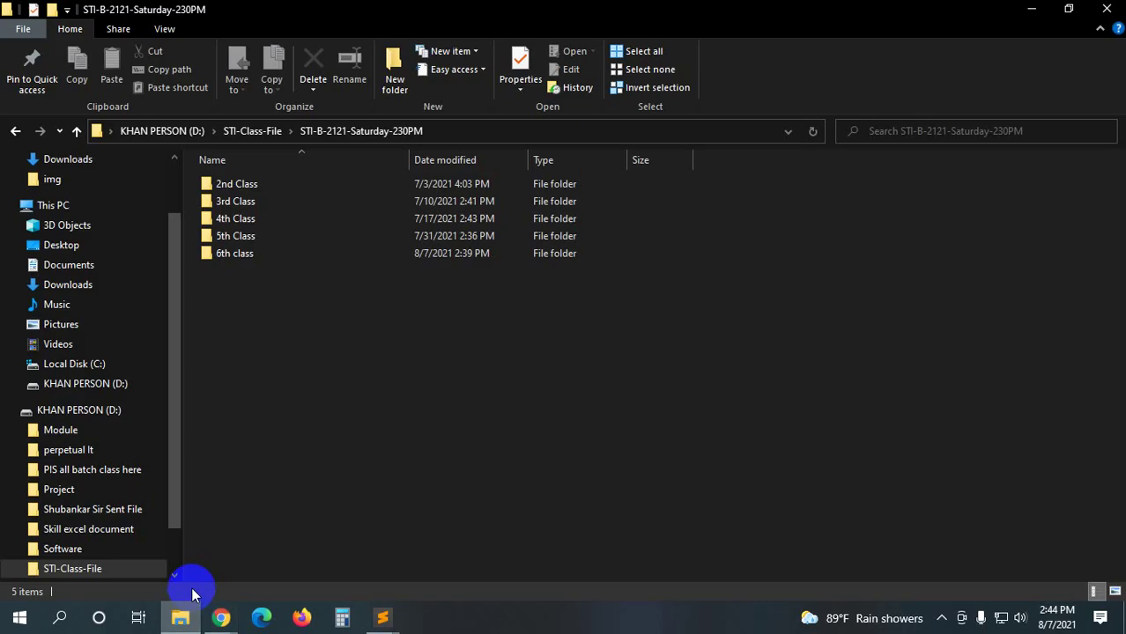
pyautogui.click(221, 617)
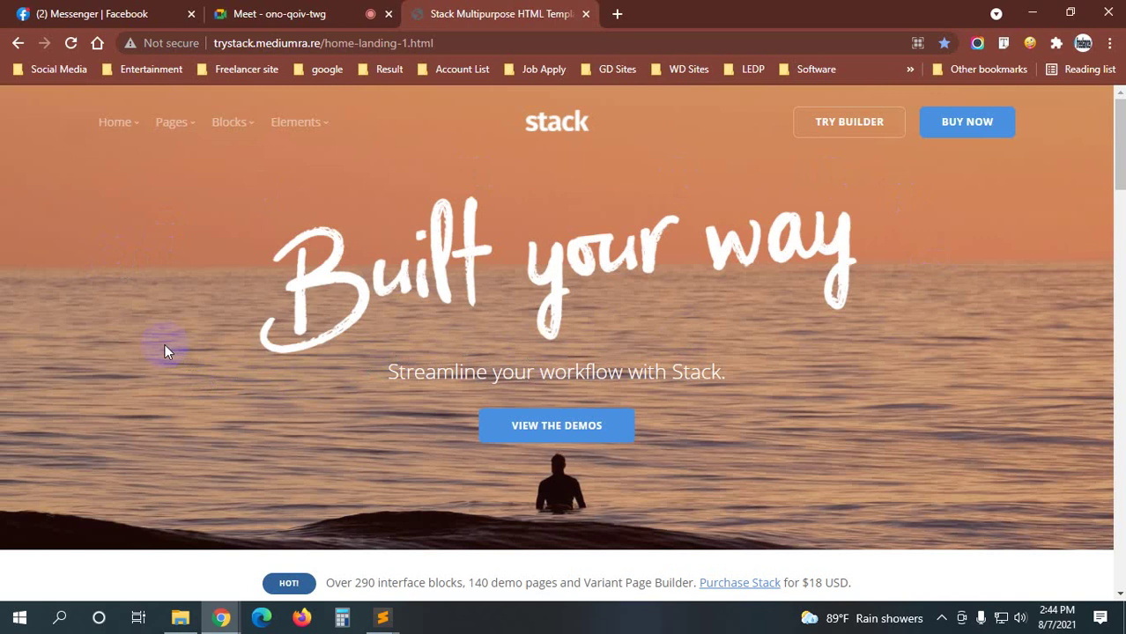
# - Check index.html in Sublime, then close Chrome's Facebook Messenger tab
pyautogui.hotkey('alt', 'Tab')
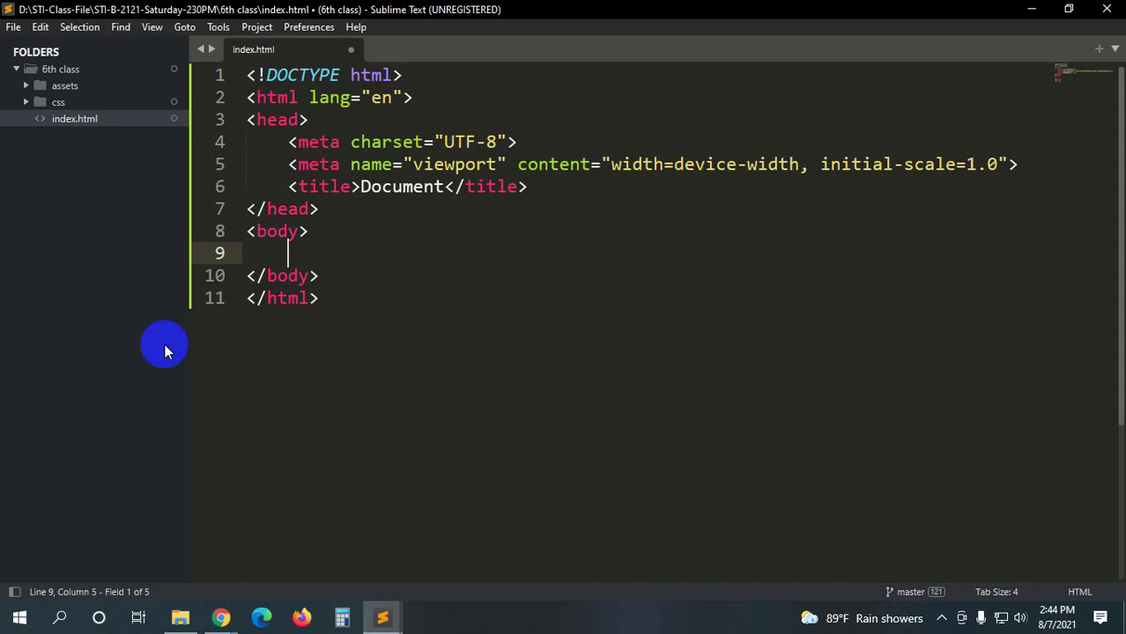
pyautogui.hotkey('alt', 'Tab')
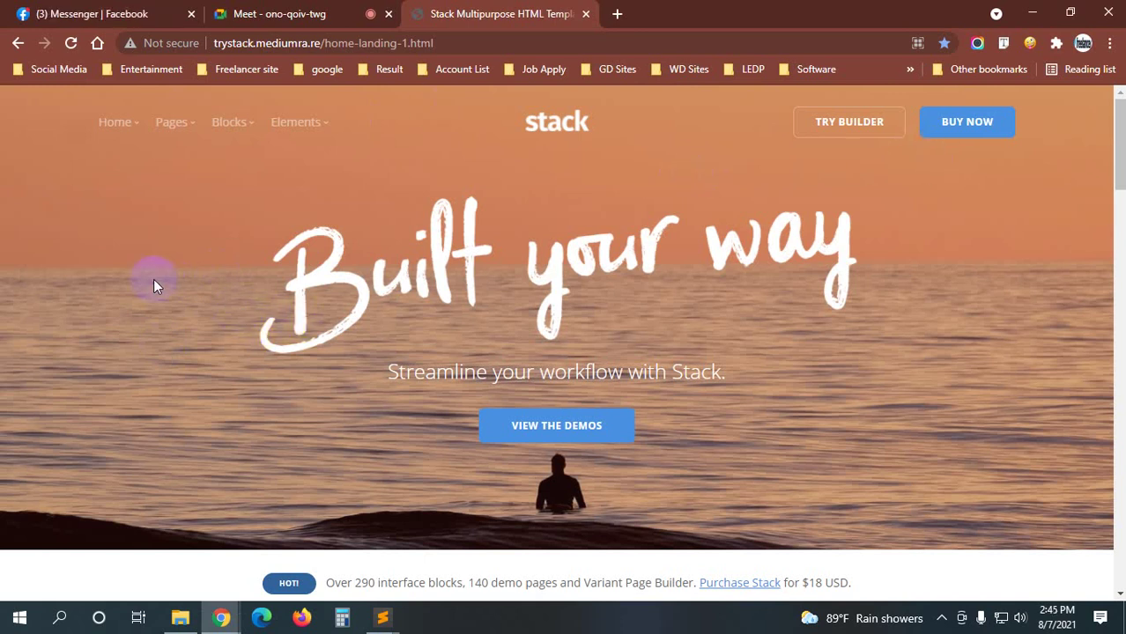
pyautogui.click(191, 13)
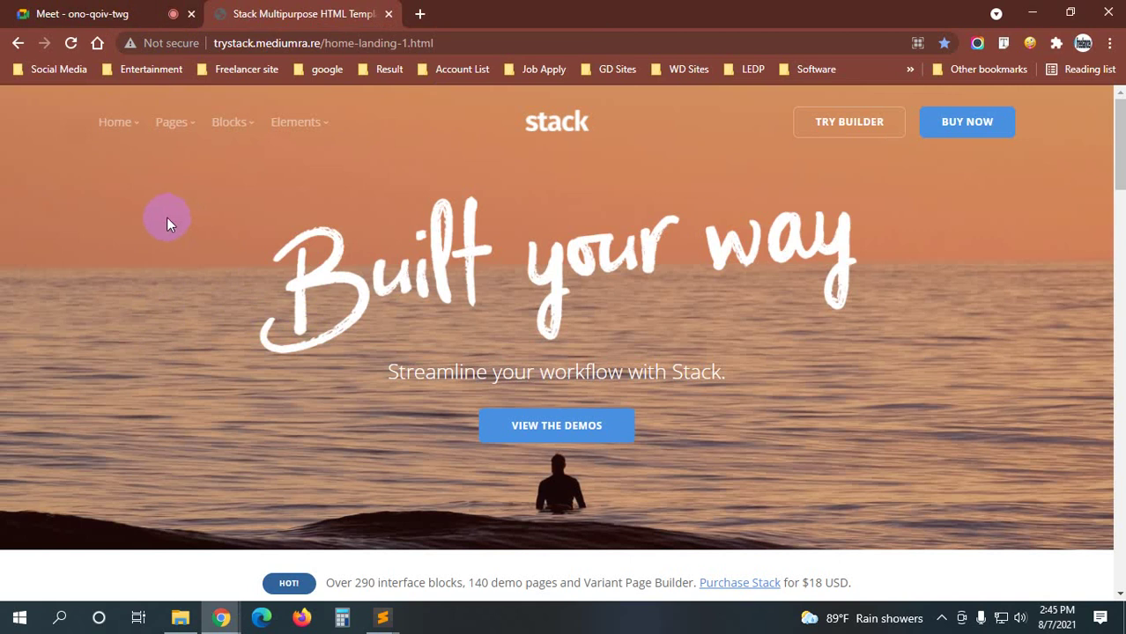
# - Scroll through the Stack 'Built your way' landing page to review its sections
pyautogui.scroll(-5, 86, 264)
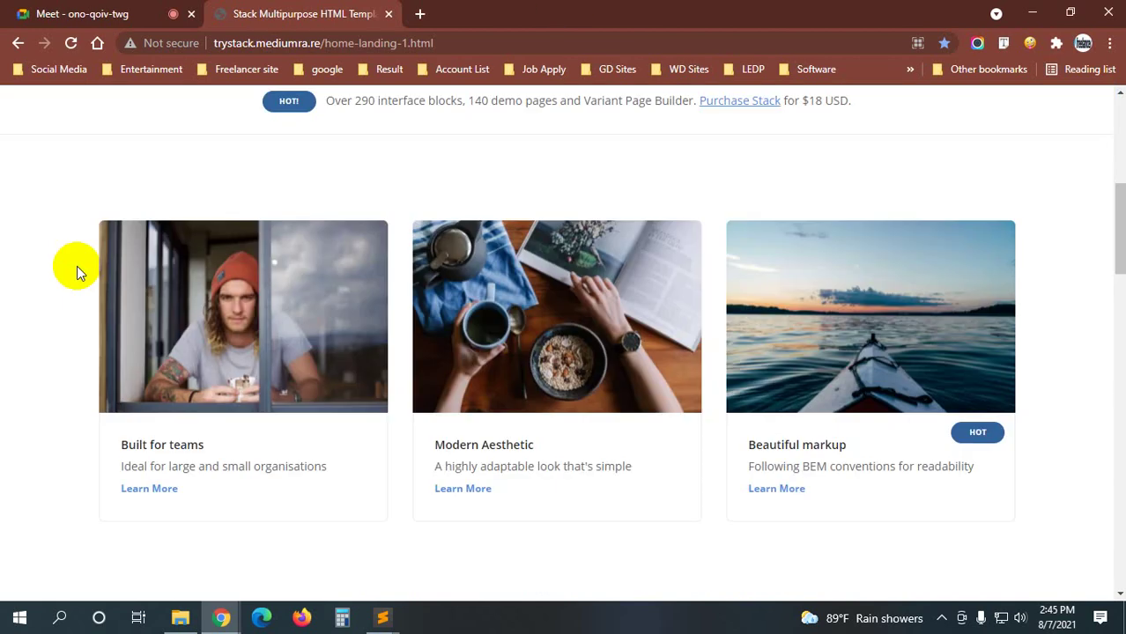
pyautogui.scroll(-5, 77, 267)
pyautogui.scroll(1, 77, 267)
pyautogui.scroll(5, 77, 268)
pyautogui.scroll(5, 77, 268)
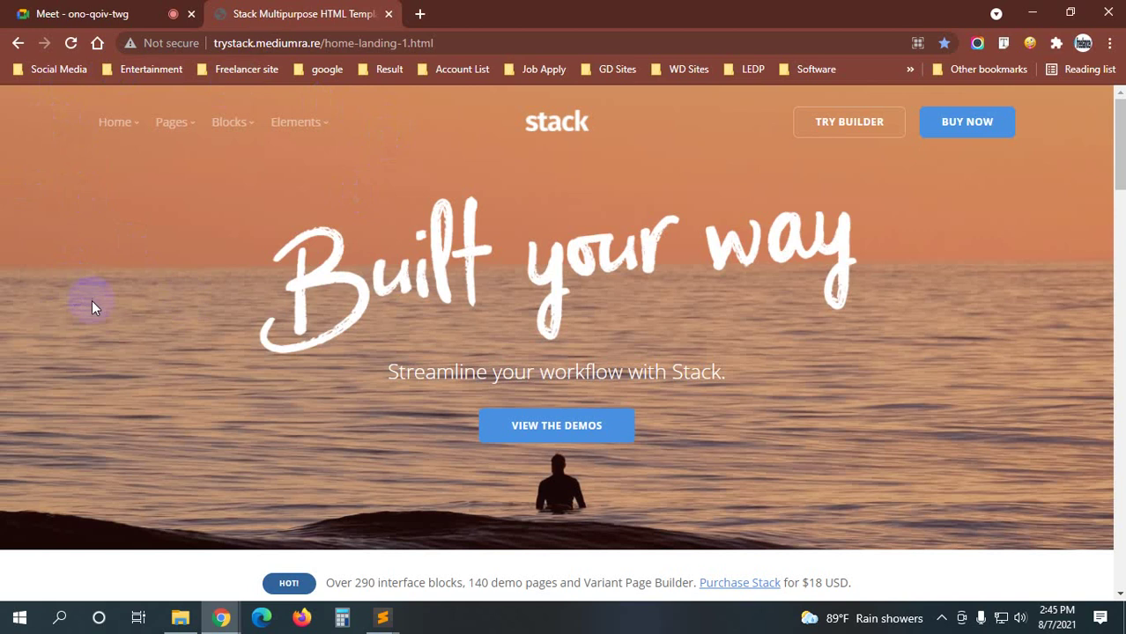
pyautogui.scroll(-2, 92, 317)
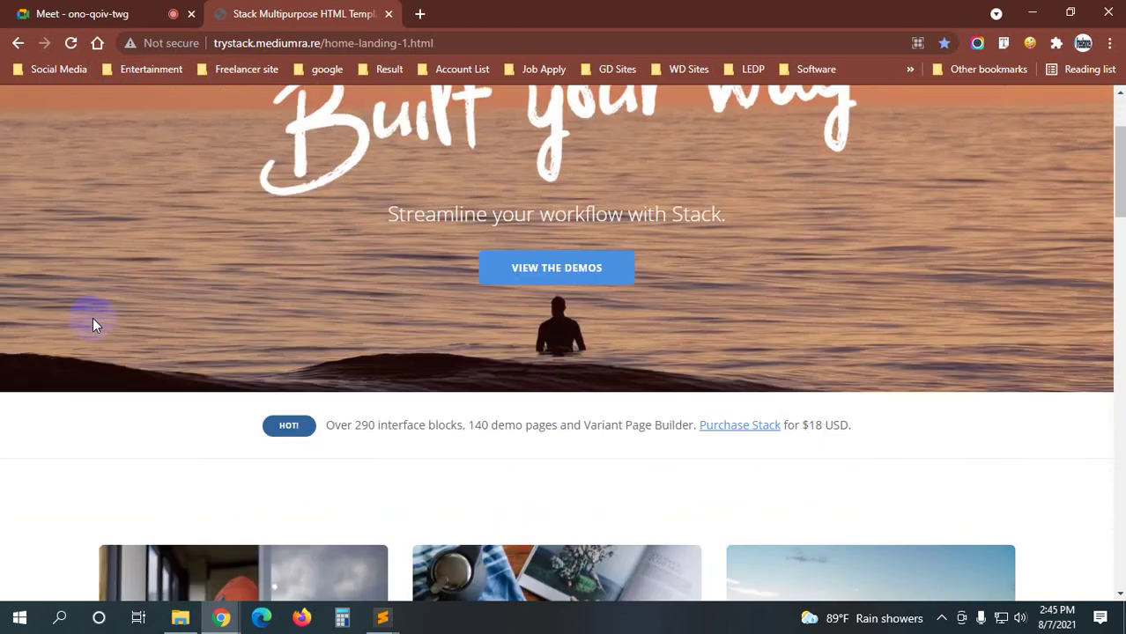
pyautogui.scroll(-2, 77, 332)
pyautogui.scroll(2, 46, 345)
pyautogui.scroll(2, 46, 345)
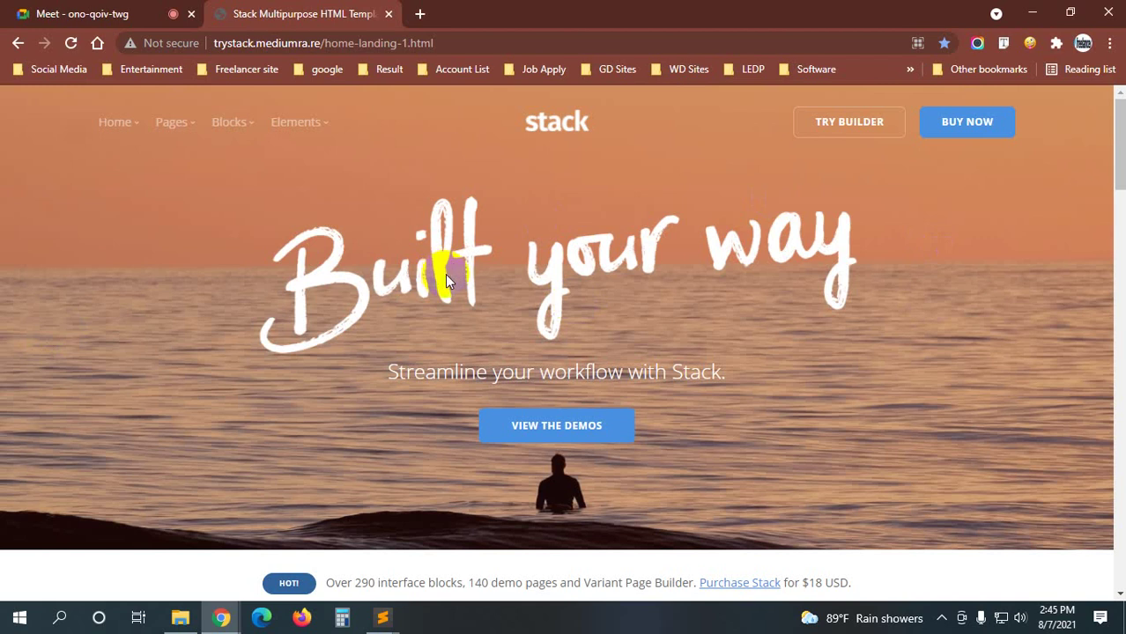
pyautogui.click(199, 275)
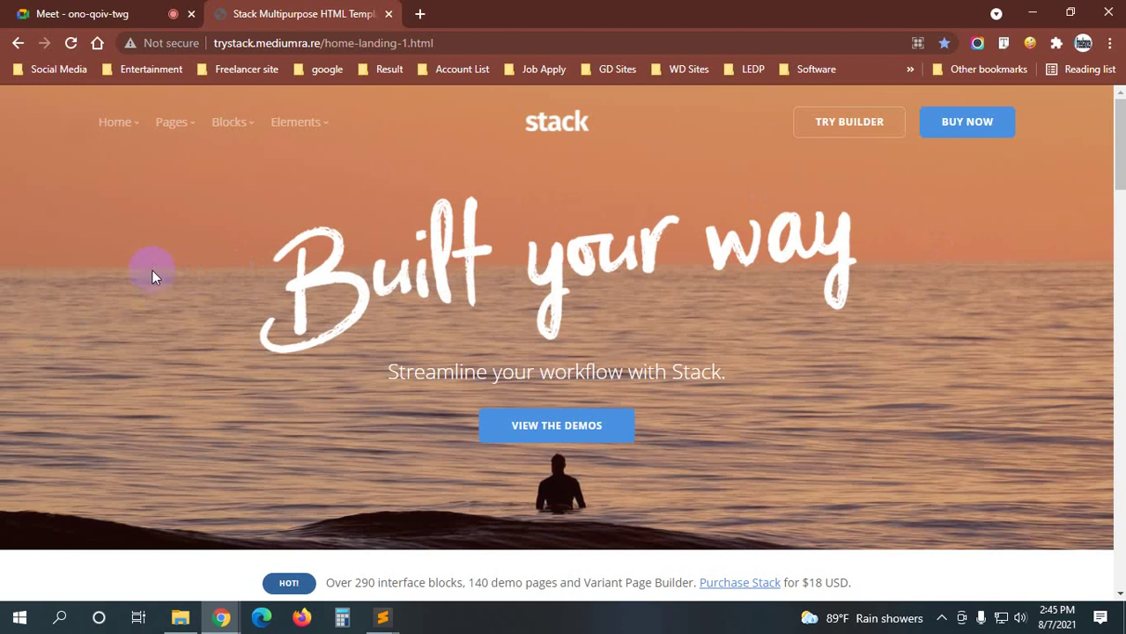
# - Inspect the Stack page's HTML in the developer tools, then close them
pyautogui.rightClick(135, 187)
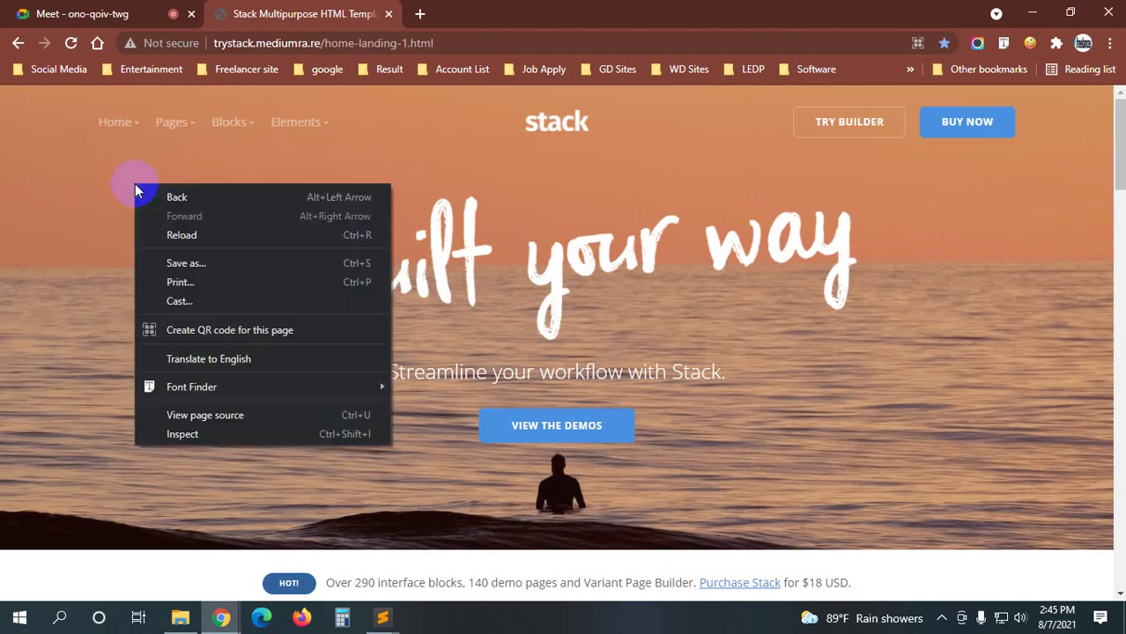
pyautogui.click(210, 439)
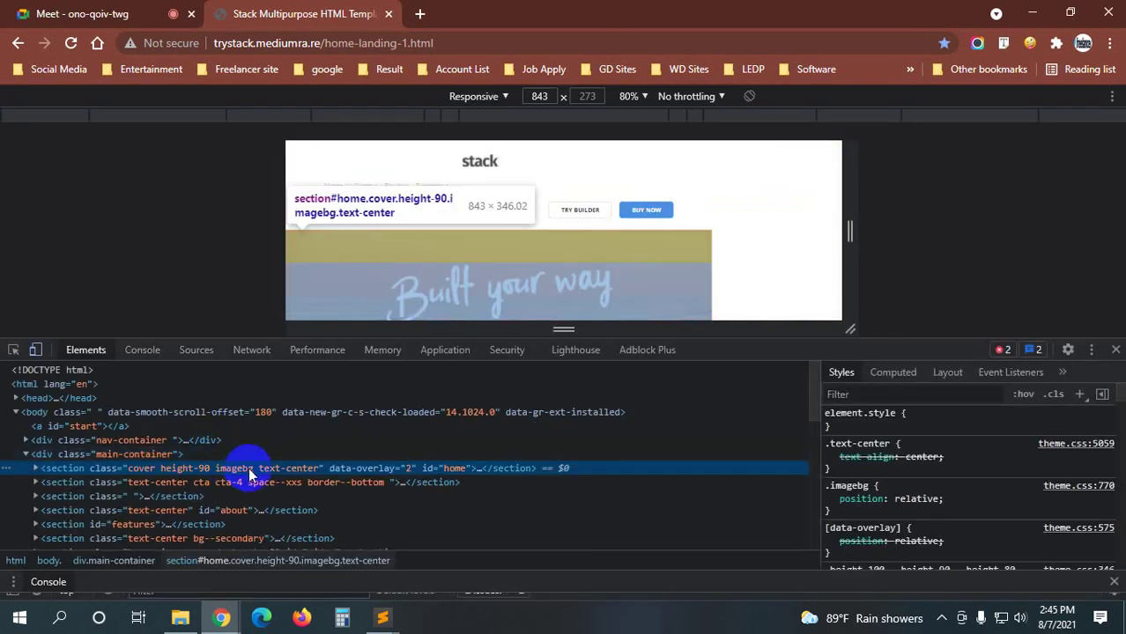
pyautogui.click(1116, 351)
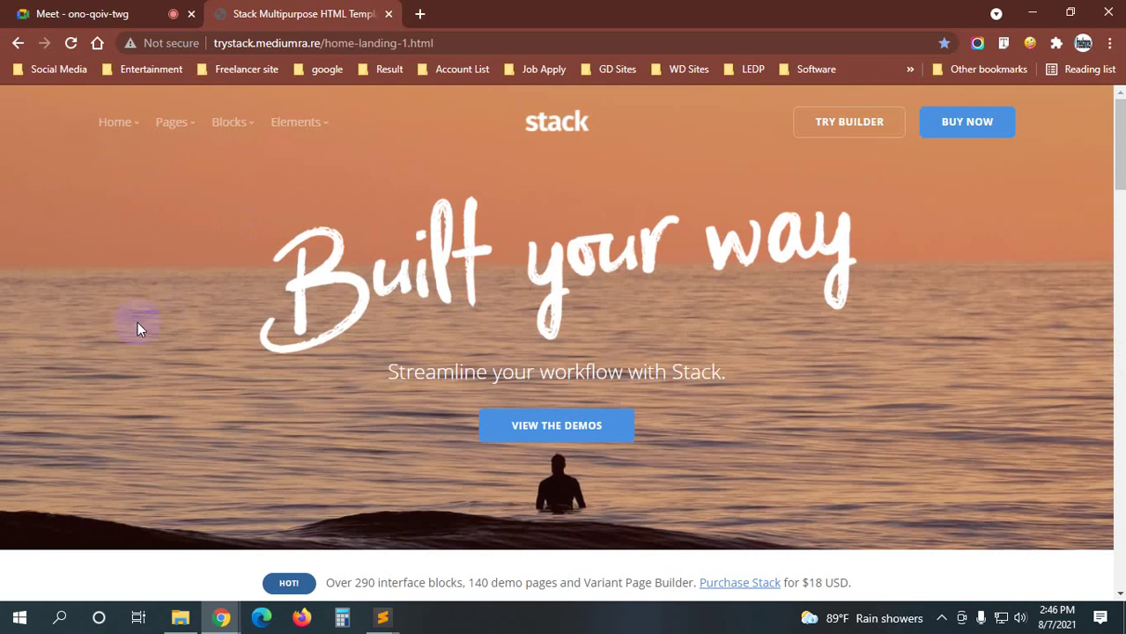
# - Scroll the landing page, then select its full web address in the address bar
pyautogui.scroll(-3, 123, 350)
pyautogui.scroll(-1, 122, 350)
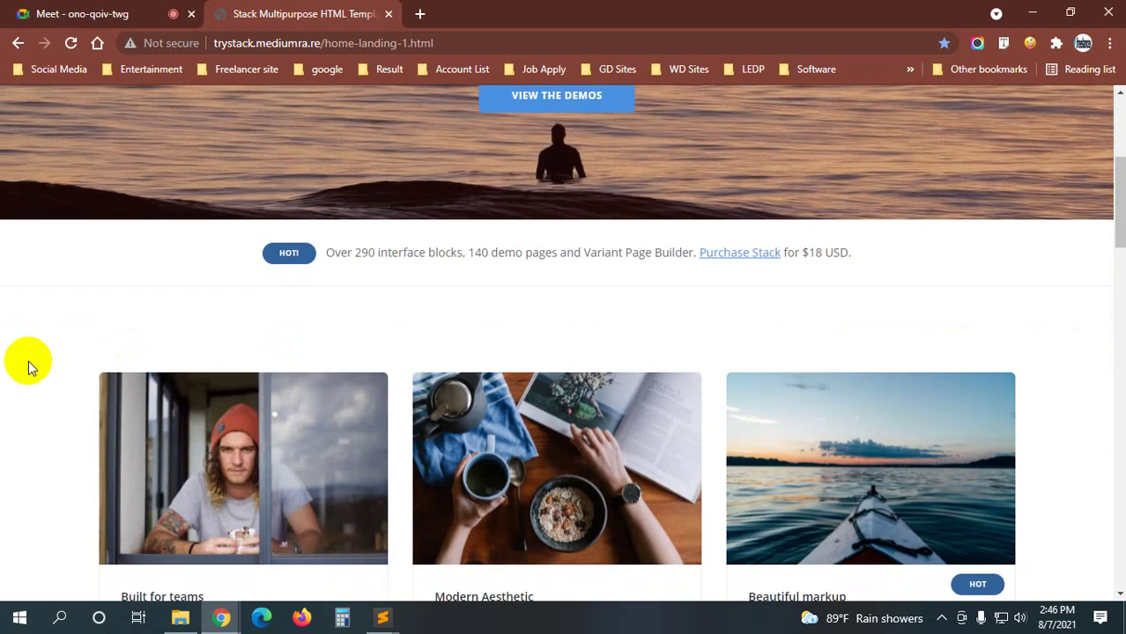
pyautogui.scroll(2, 28, 367)
pyautogui.scroll(2, 28, 368)
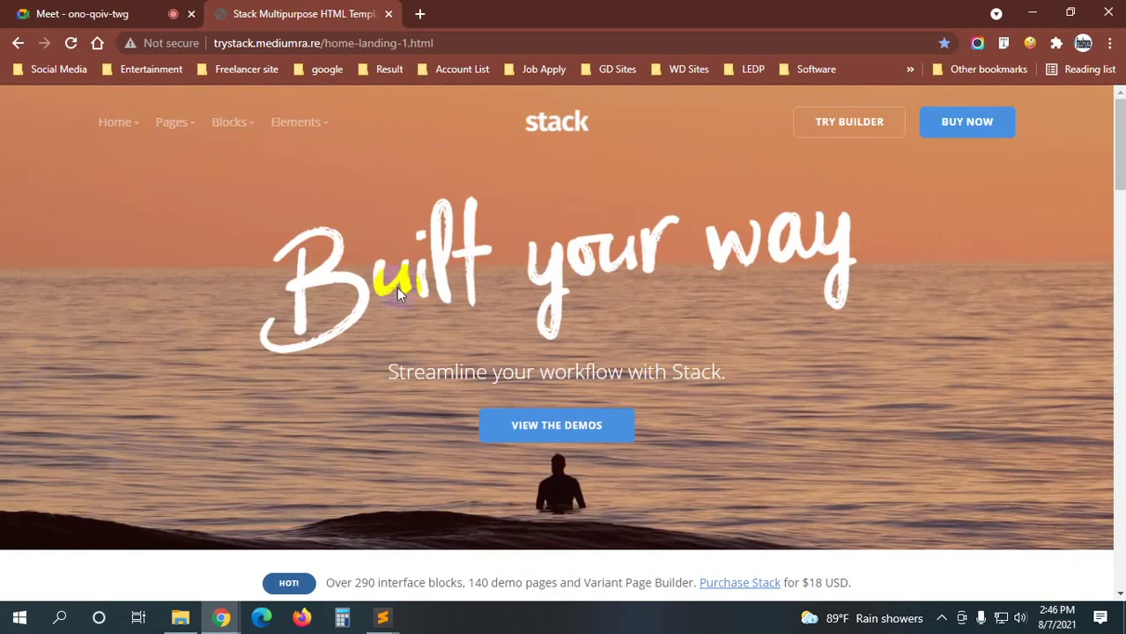
pyautogui.scroll(-8, 478, 536)
pyautogui.scroll(-5, 359, 409)
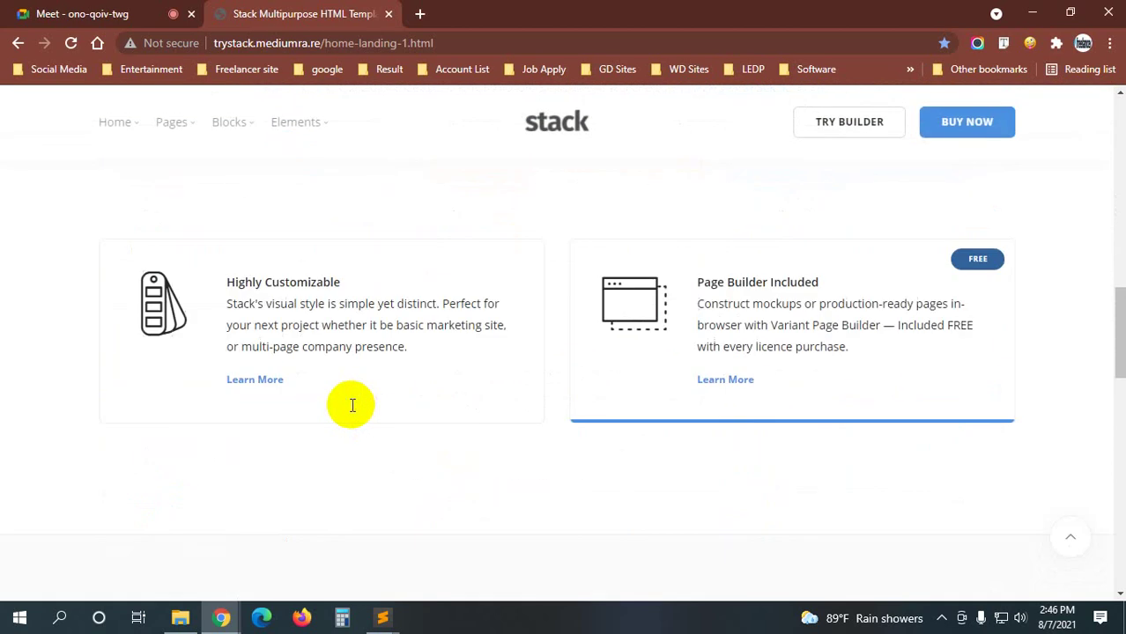
pyautogui.scroll(7, 352, 402)
pyautogui.scroll(5, 350, 411)
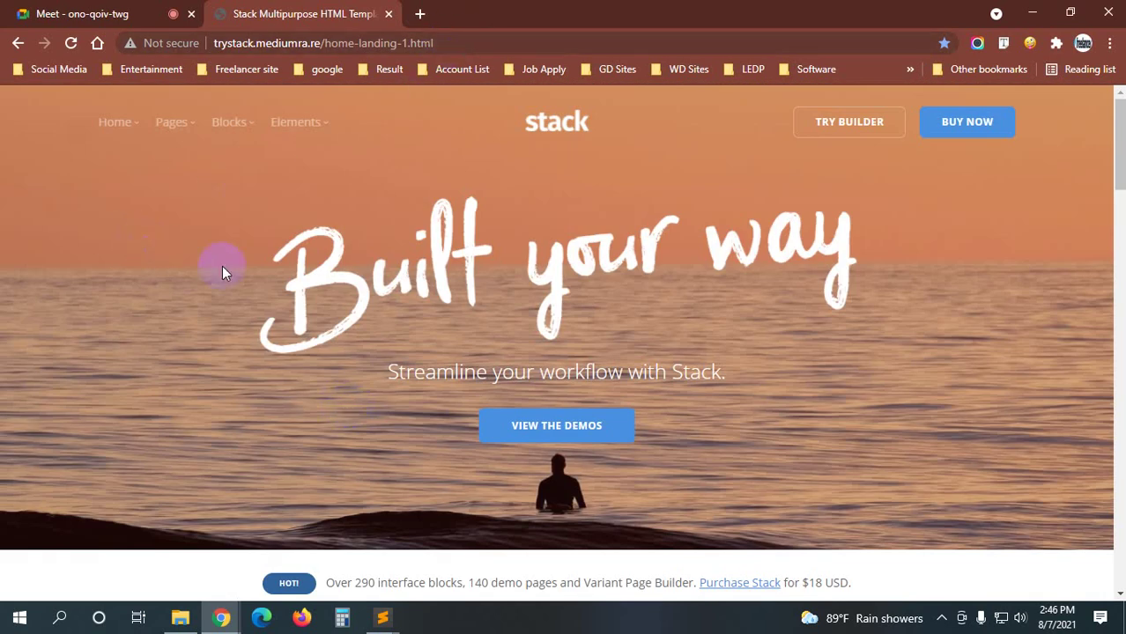
pyautogui.click(451, 43)
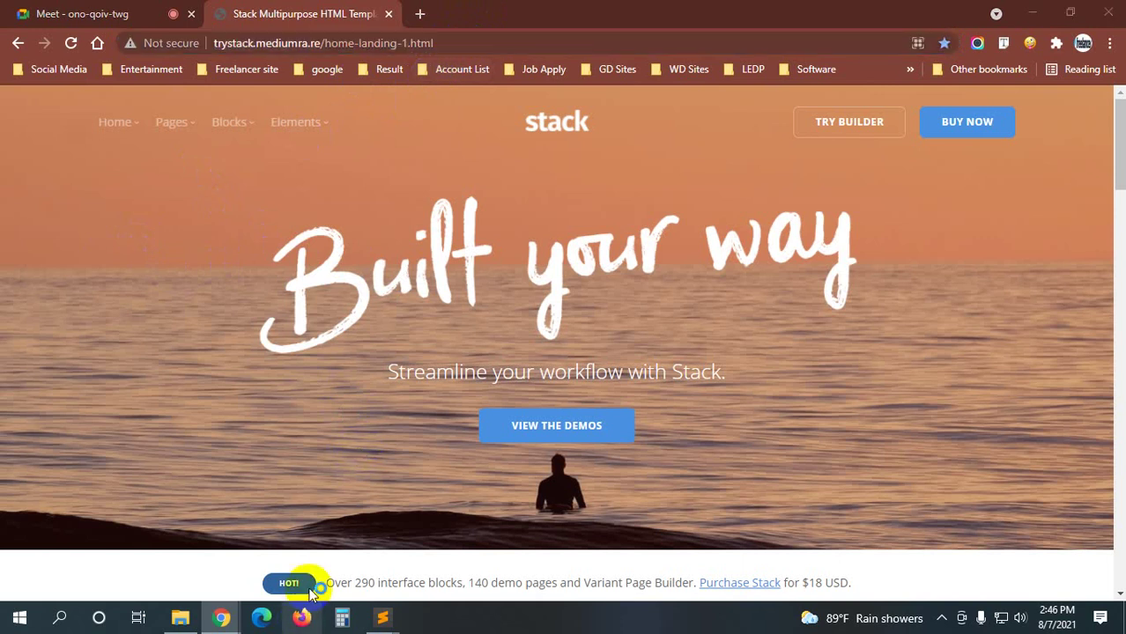
# - Load trystack.mediumra.re/home-landing-1.html in Firefox from the copied address
pyautogui.click(301, 617)
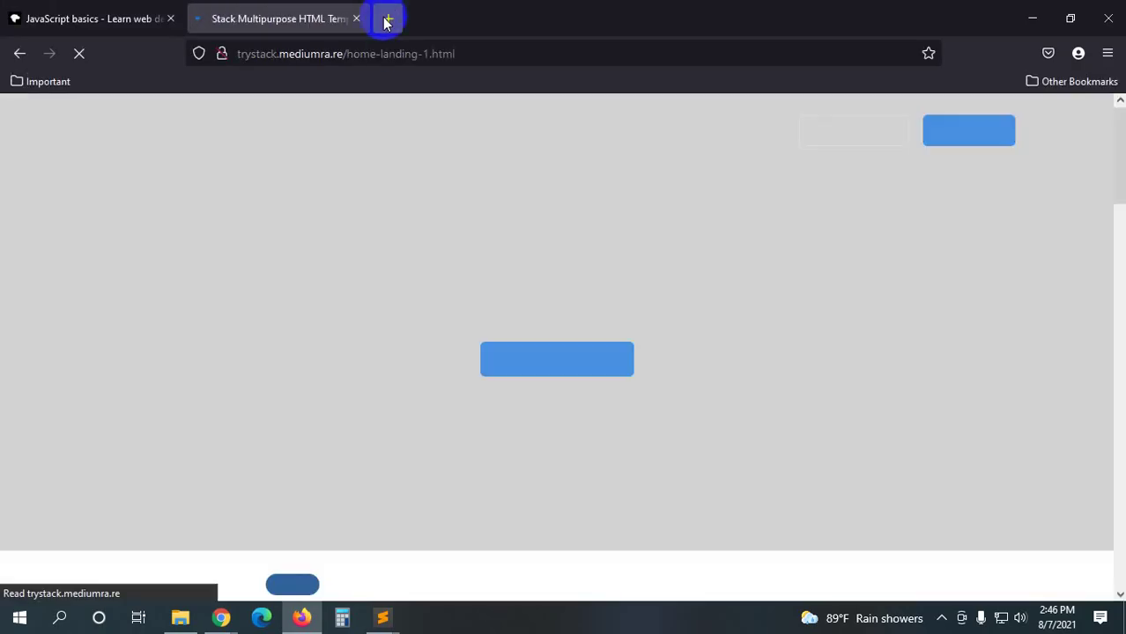
pyautogui.click(388, 18)
pyautogui.click(355, 20)
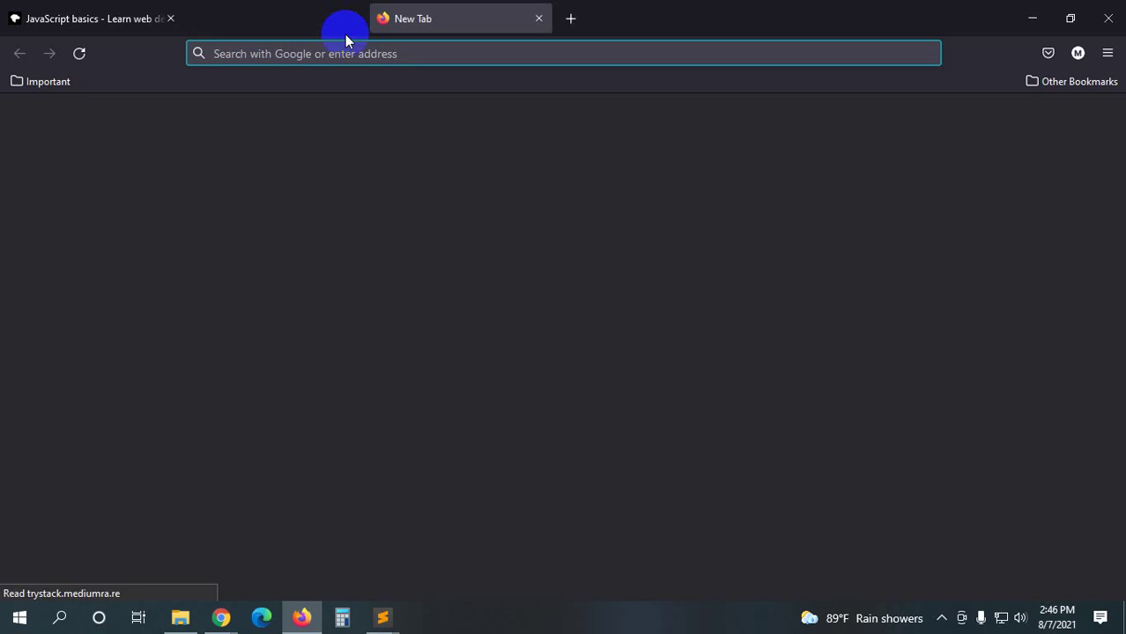
pyautogui.click(336, 55)
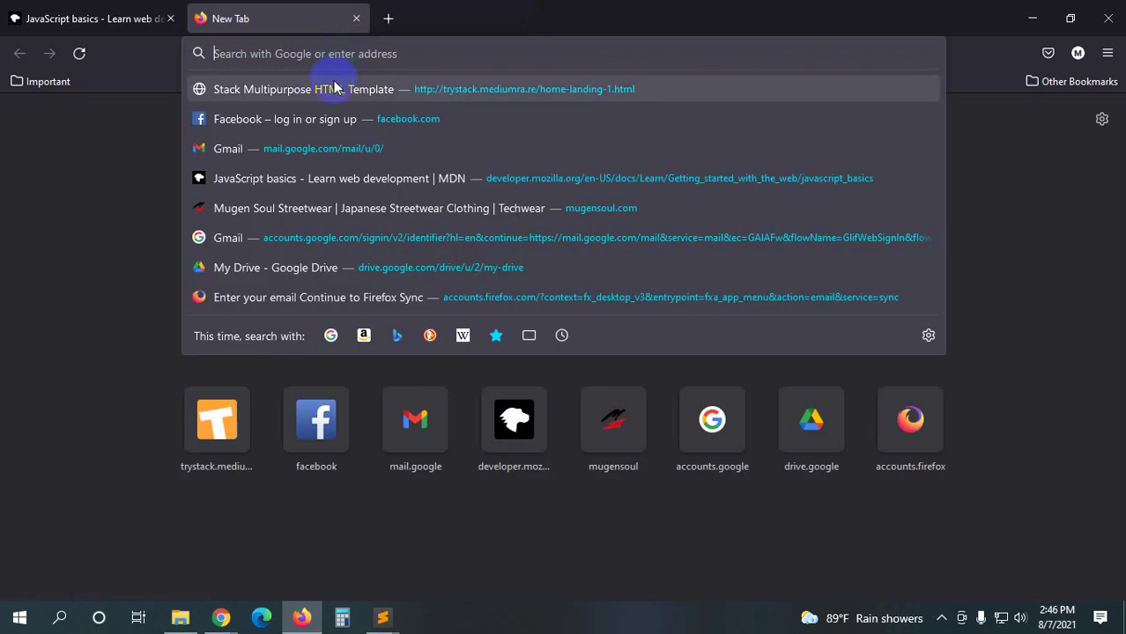
pyautogui.write('http://trystack.mediumra.re/home-landing-1.html')
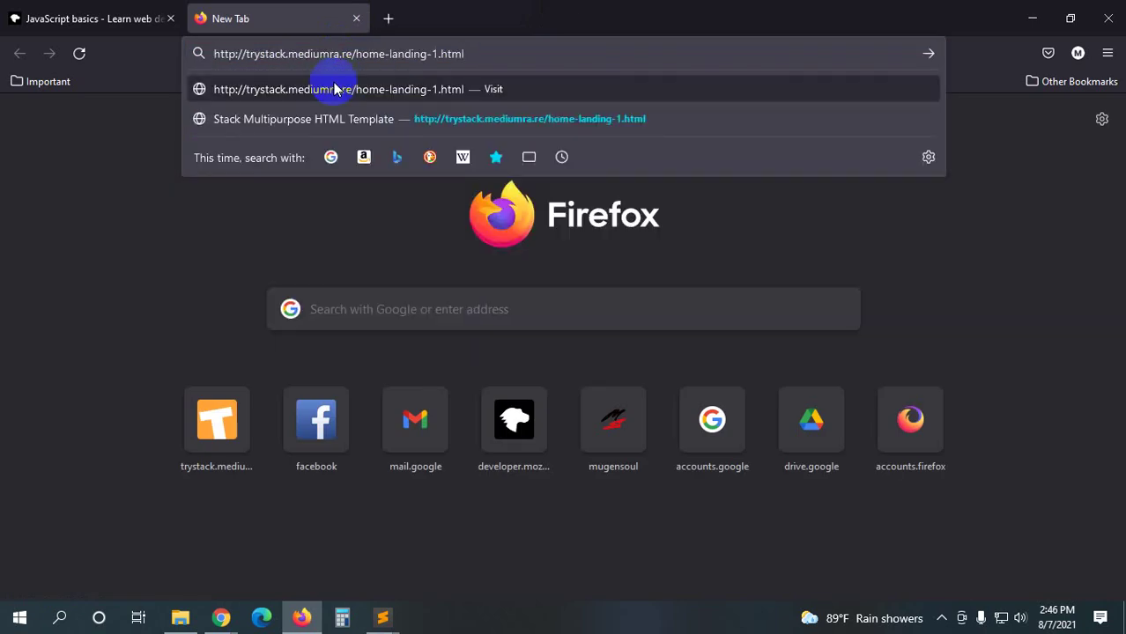
pyautogui.click(335, 89)
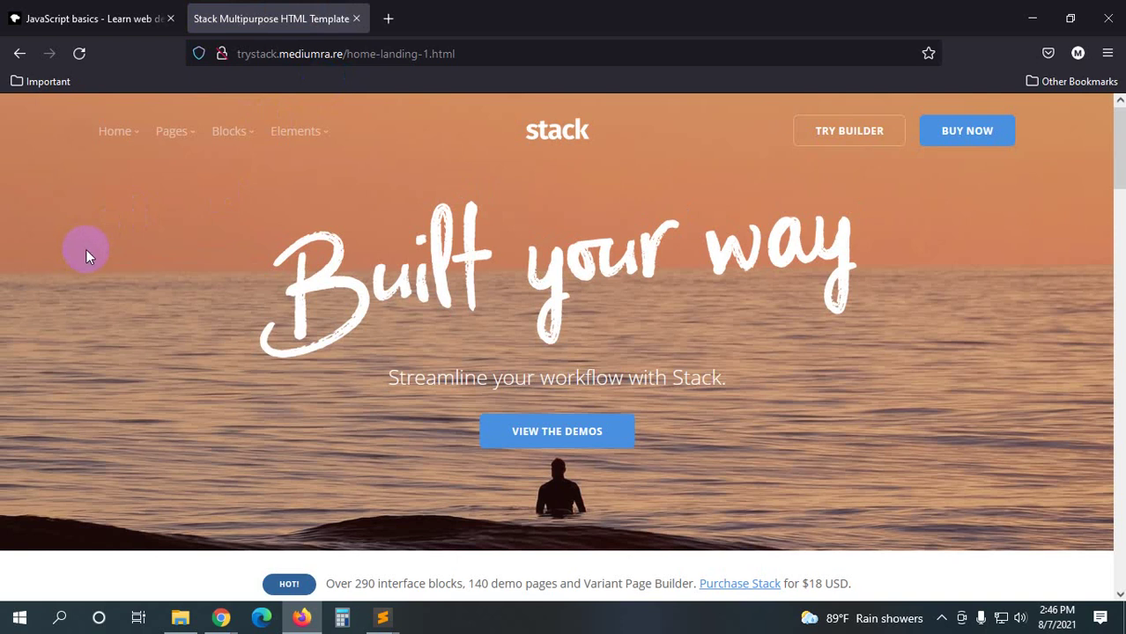
# - Scroll down and back up through the Stack landing page's sections in Firefox
pyautogui.scroll(-1, 91, 259)
pyautogui.scroll(-2, 91, 259)
pyautogui.scroll(-2, 91, 259)
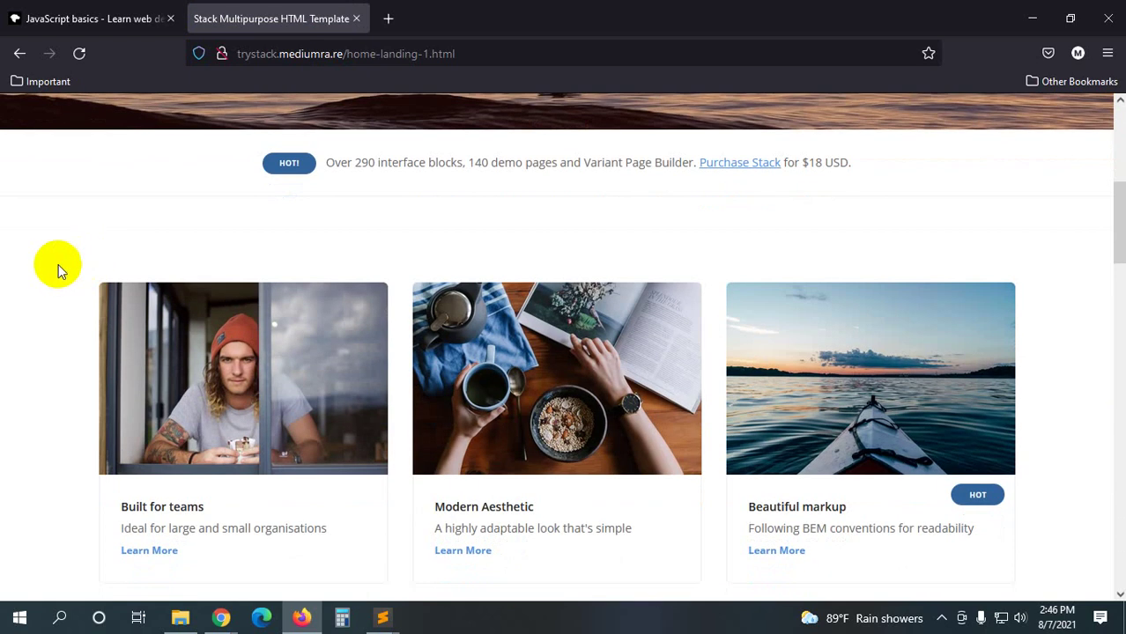
pyautogui.scroll(5, 48, 275)
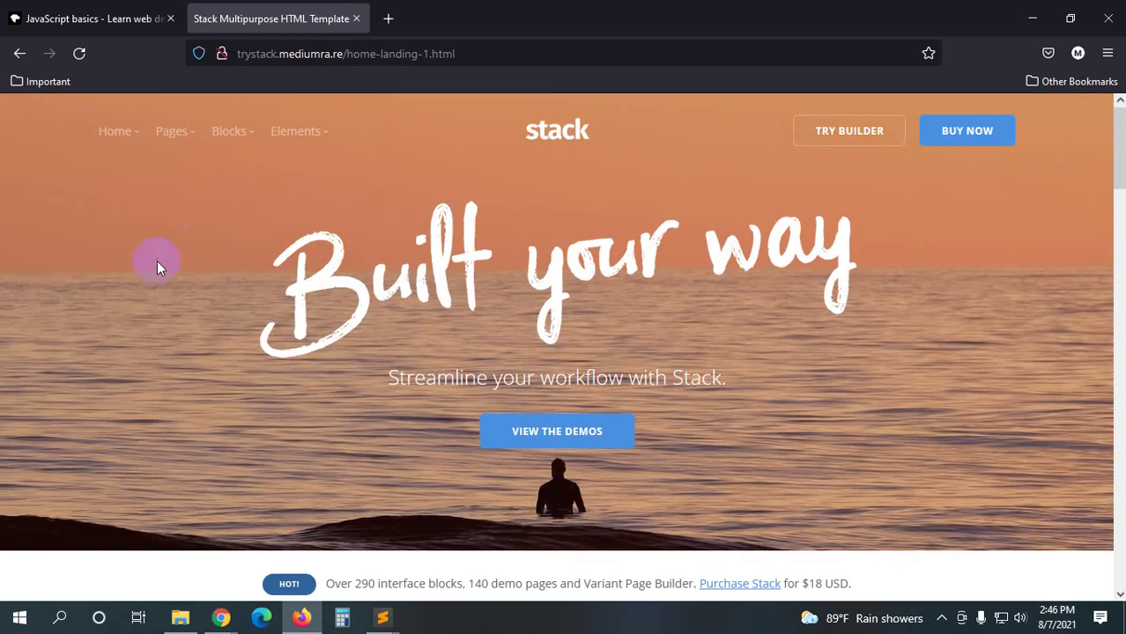
pyautogui.scroll(-3, 79, 344)
pyautogui.scroll(-3, 71, 345)
pyautogui.scroll(-3, 69, 345)
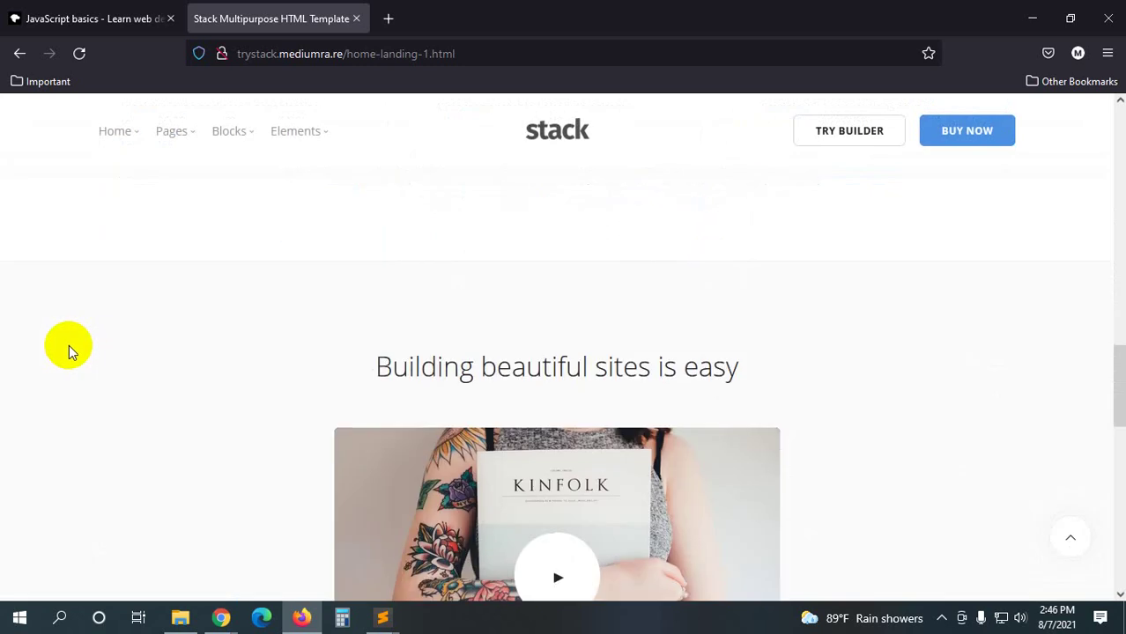
pyautogui.scroll(-5, 68, 344)
pyautogui.scroll(-2, 66, 343)
pyautogui.scroll(5, 65, 342)
pyautogui.scroll(3, 65, 343)
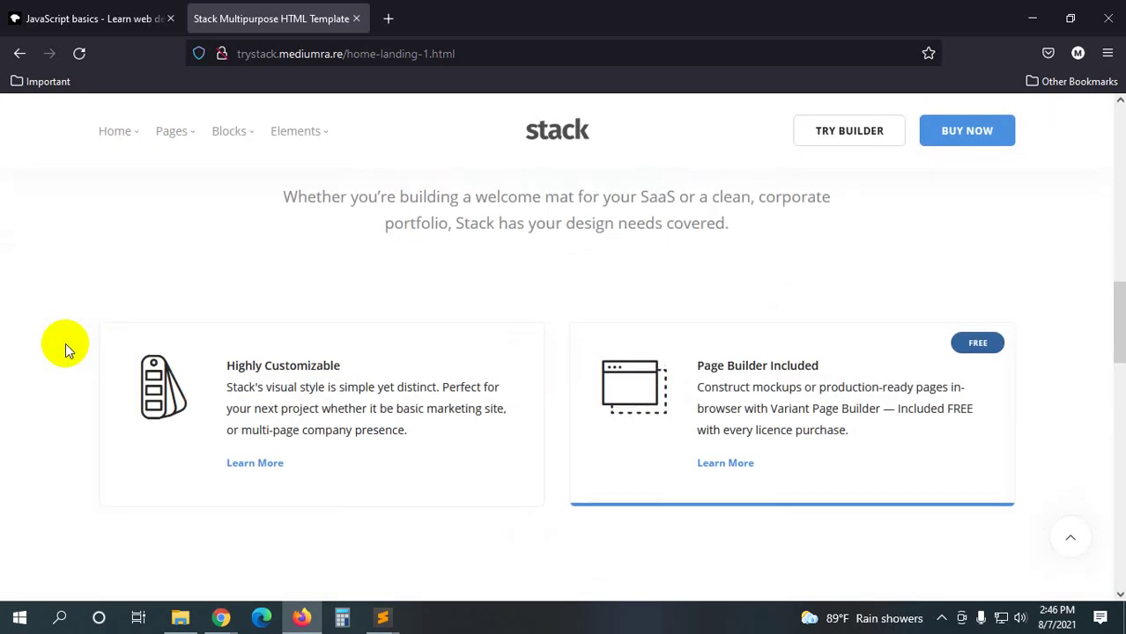
pyautogui.scroll(4, 66, 342)
pyautogui.scroll(3, 66, 349)
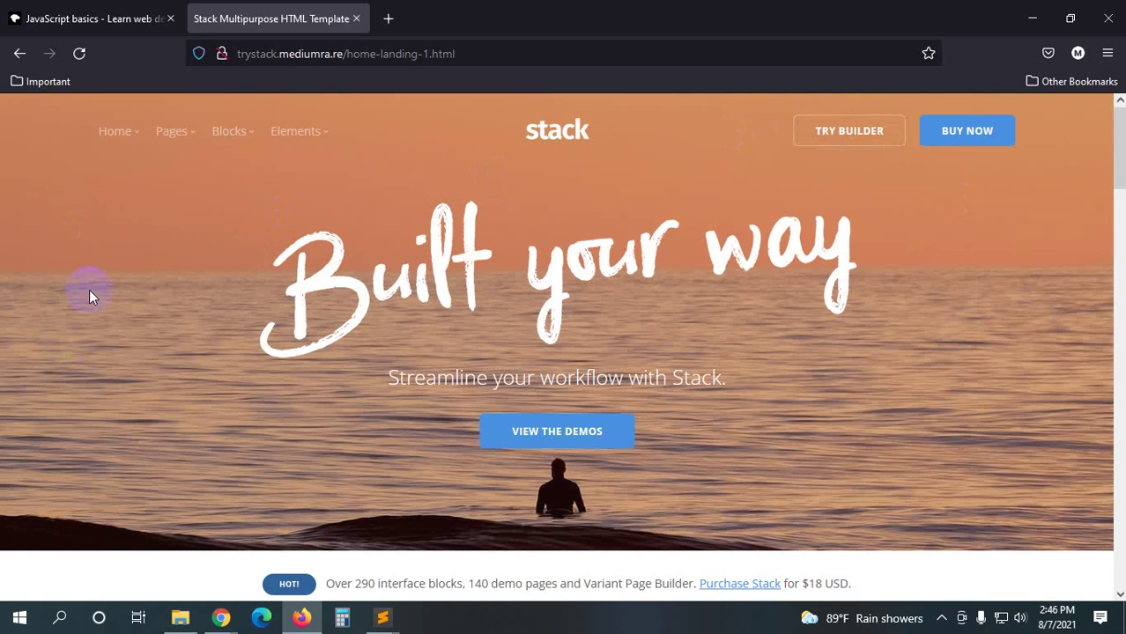
# - Check the Stack page's site security details, ending on Page Info's Security tab showing an unencrypted connection
pyautogui.click(515, 54)
pyautogui.click(194, 138)
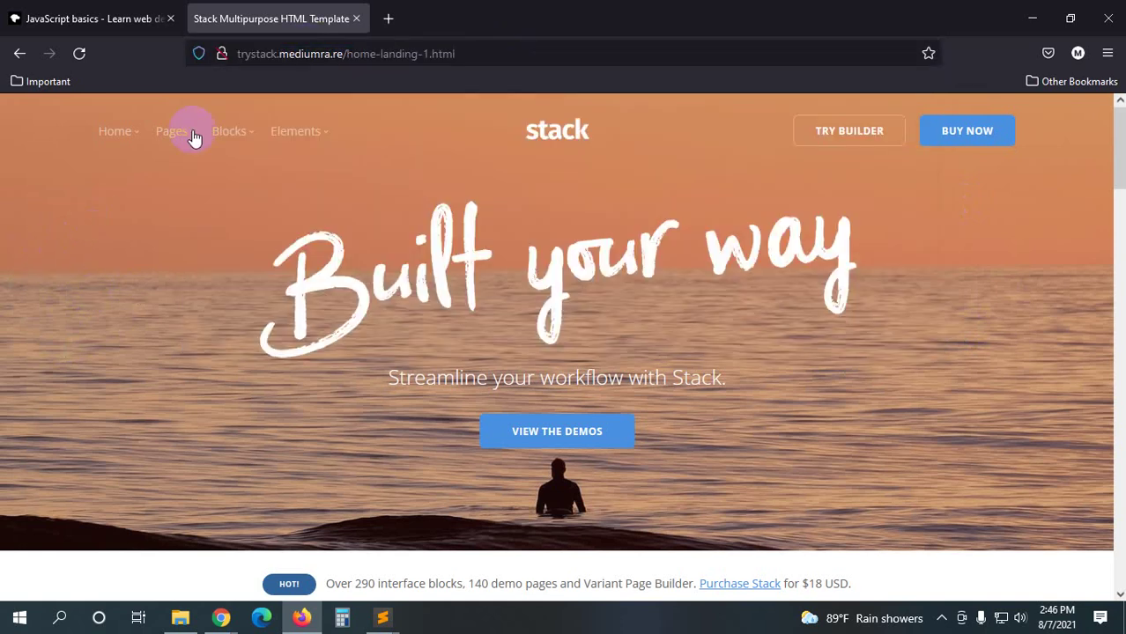
pyautogui.click(221, 57)
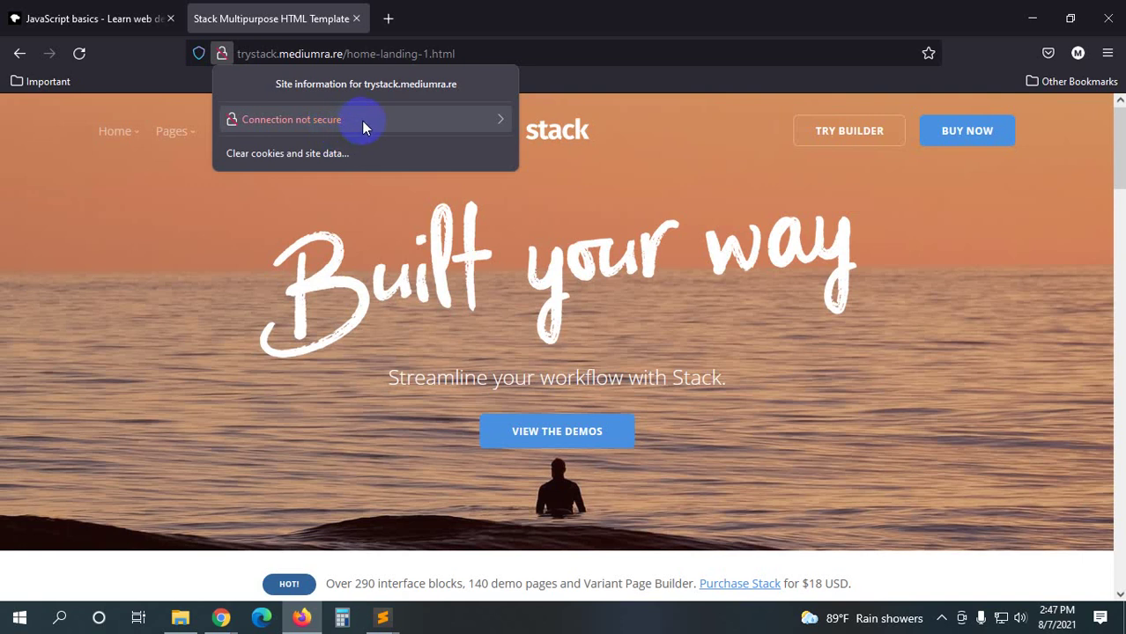
pyautogui.click(362, 126)
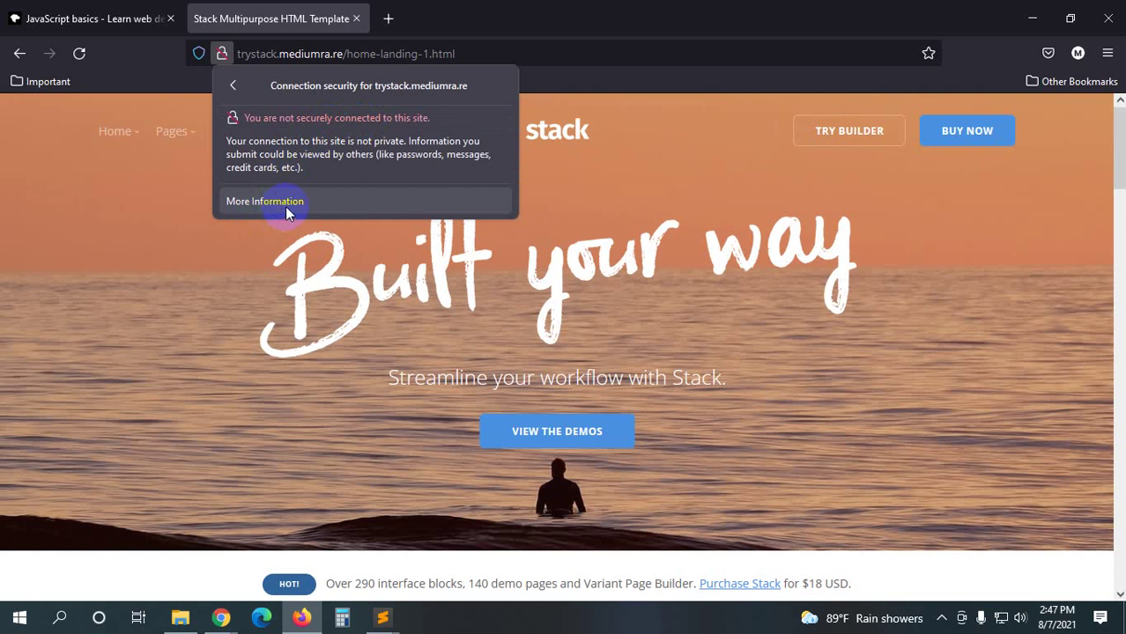
pyautogui.click(287, 207)
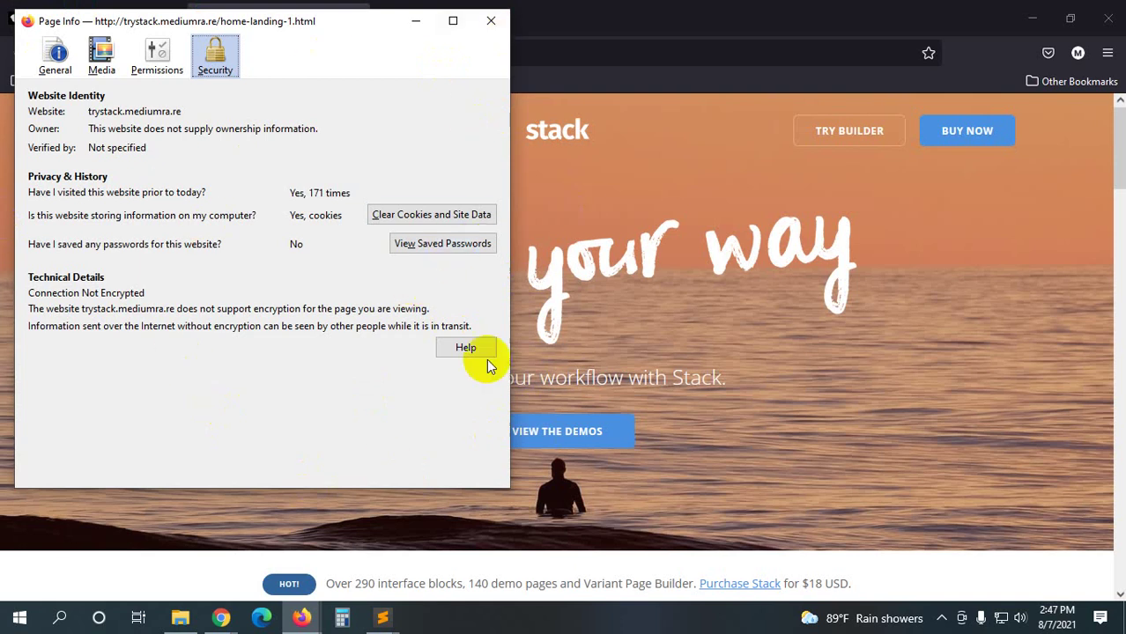
# - Reopen Page Info on its Media list and select all of the Stack page's images
pyautogui.click(491, 20)
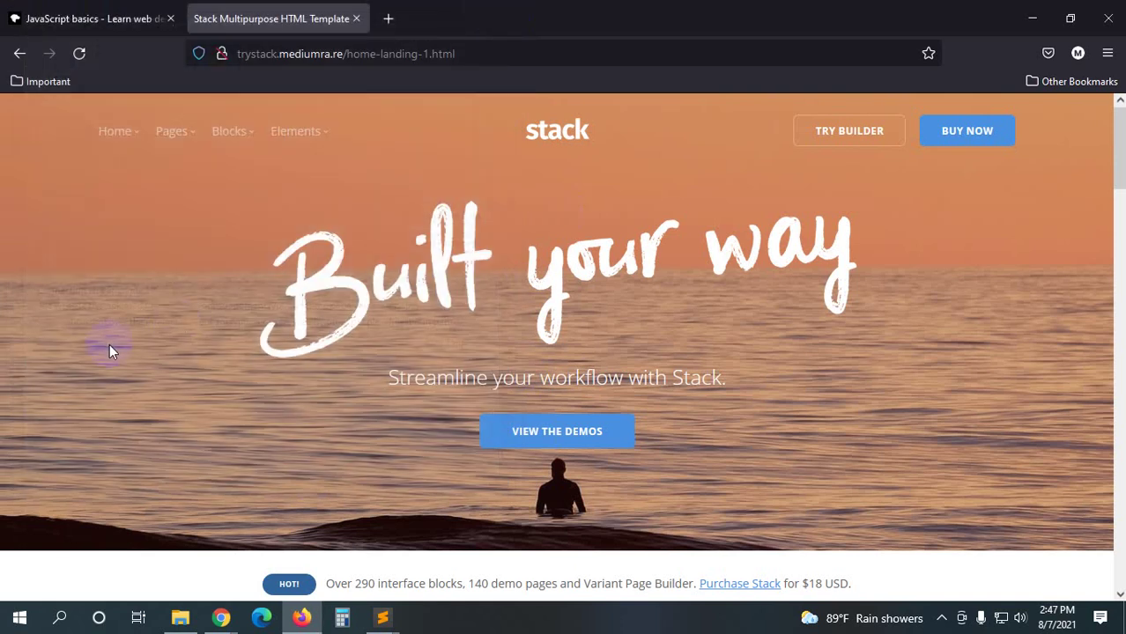
pyautogui.hotkey('ctrl', 'i')
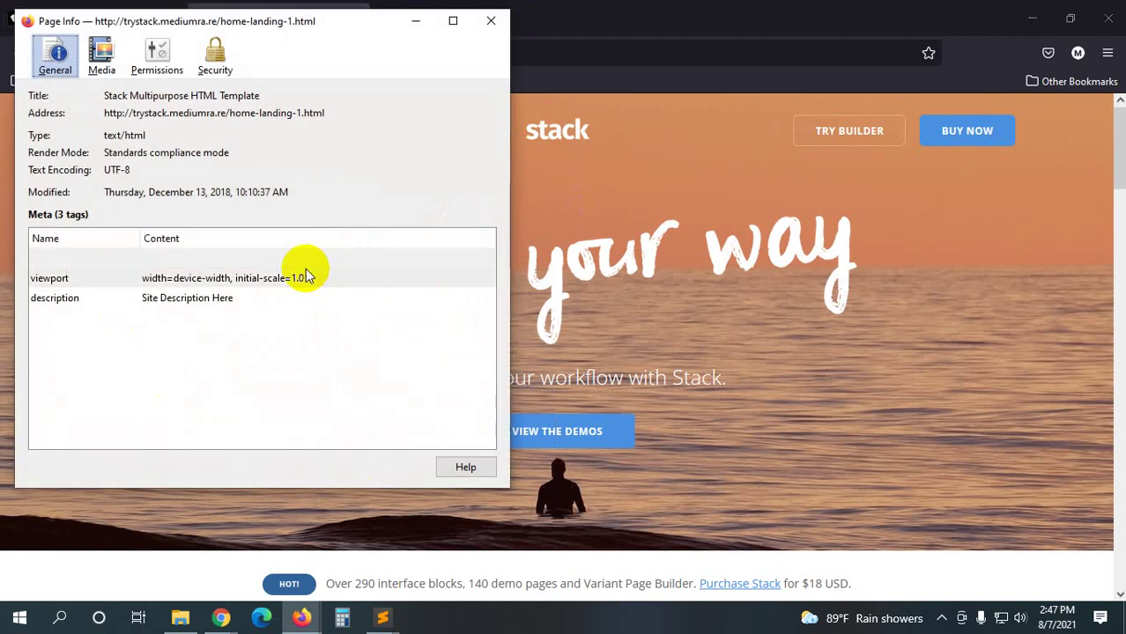
pyautogui.click(102, 57)
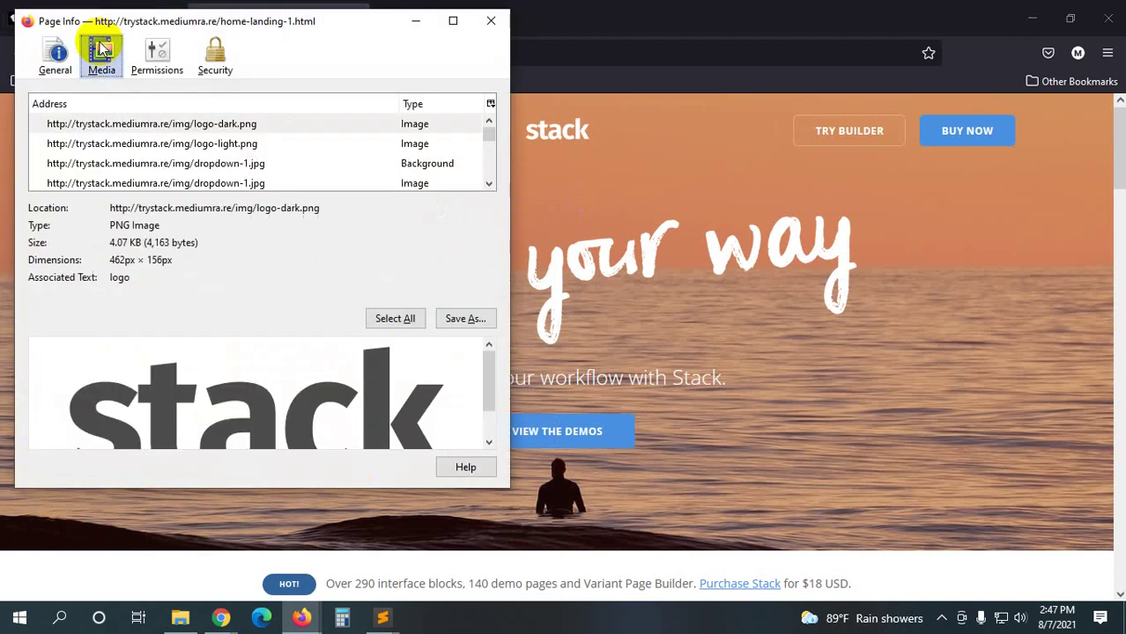
pyautogui.scroll(-1, 362, 345)
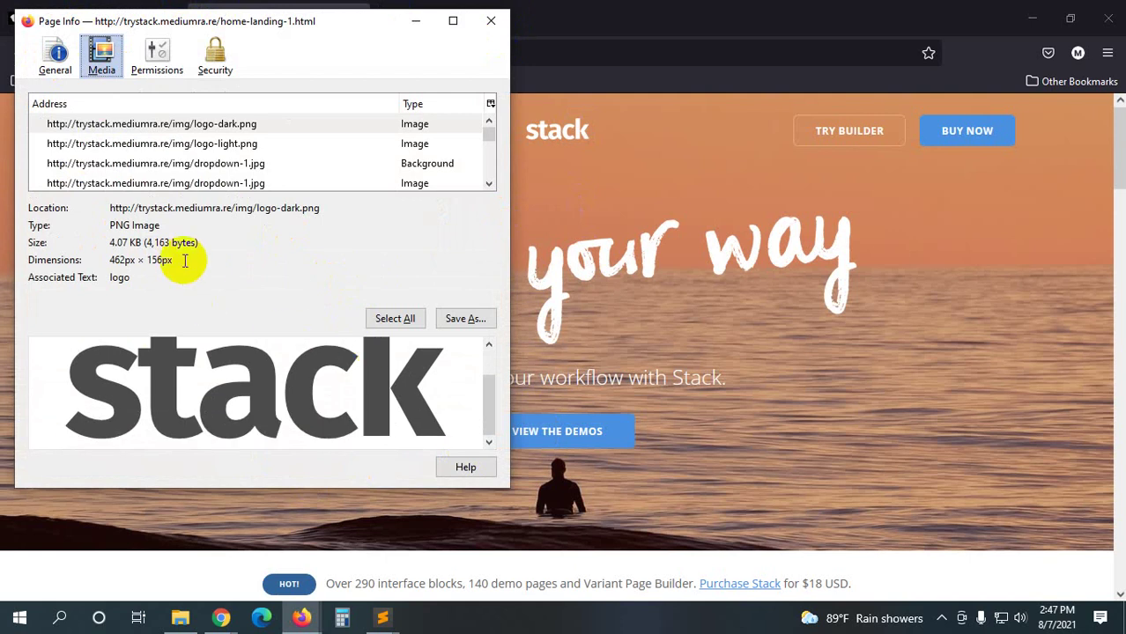
pyautogui.click(405, 333)
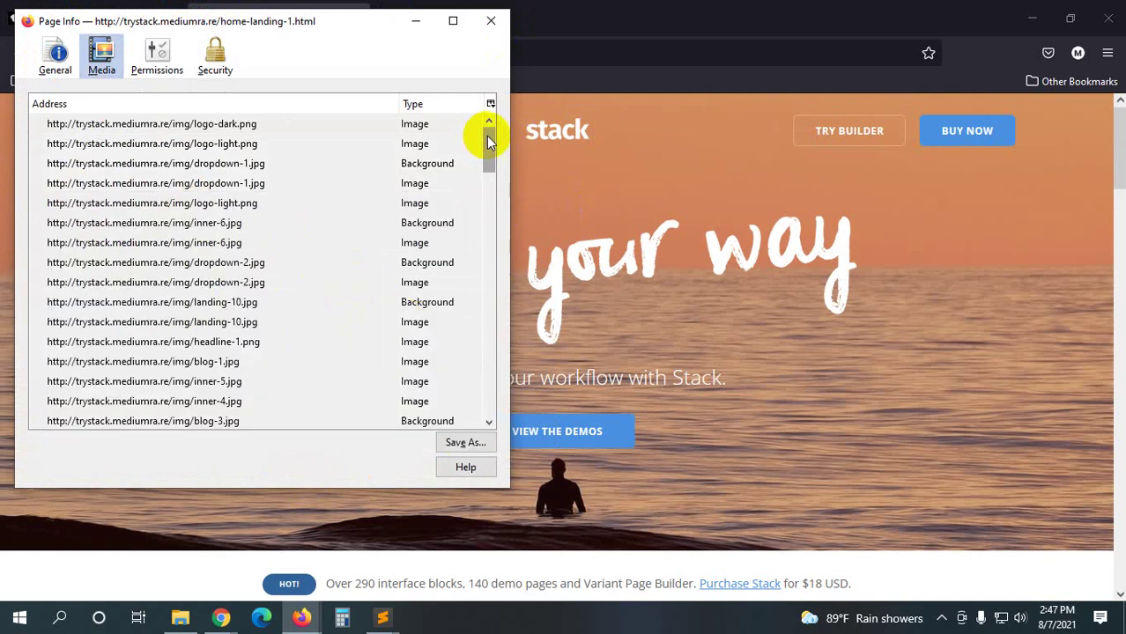
pyautogui.moveTo(489, 141); pyautogui.dragTo(491, 397)
# - Save the selected images into the 6th class/assets/img folder, then close Page Info
pyautogui.click(454, 443)
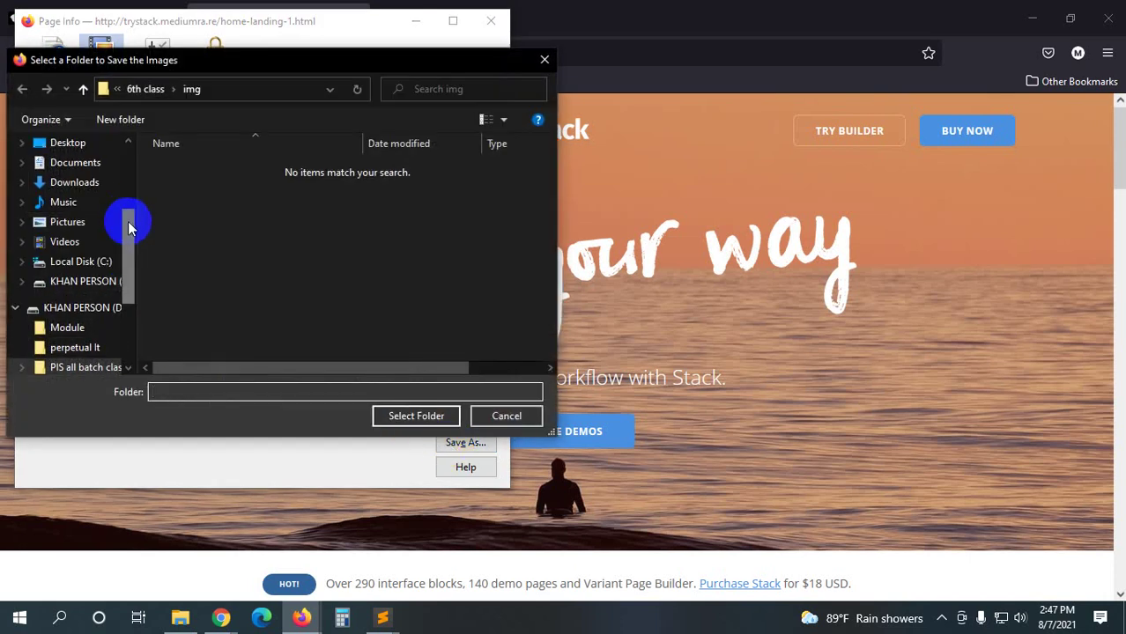
pyautogui.moveTo(128, 221); pyautogui.dragTo(130, 359)
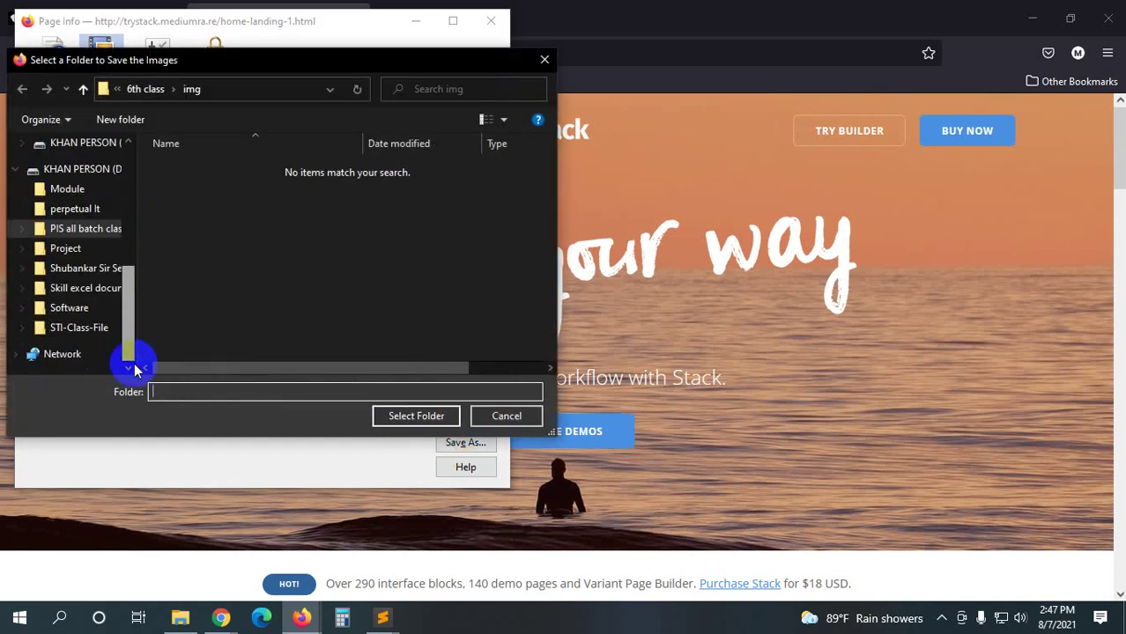
pyautogui.click(79, 327)
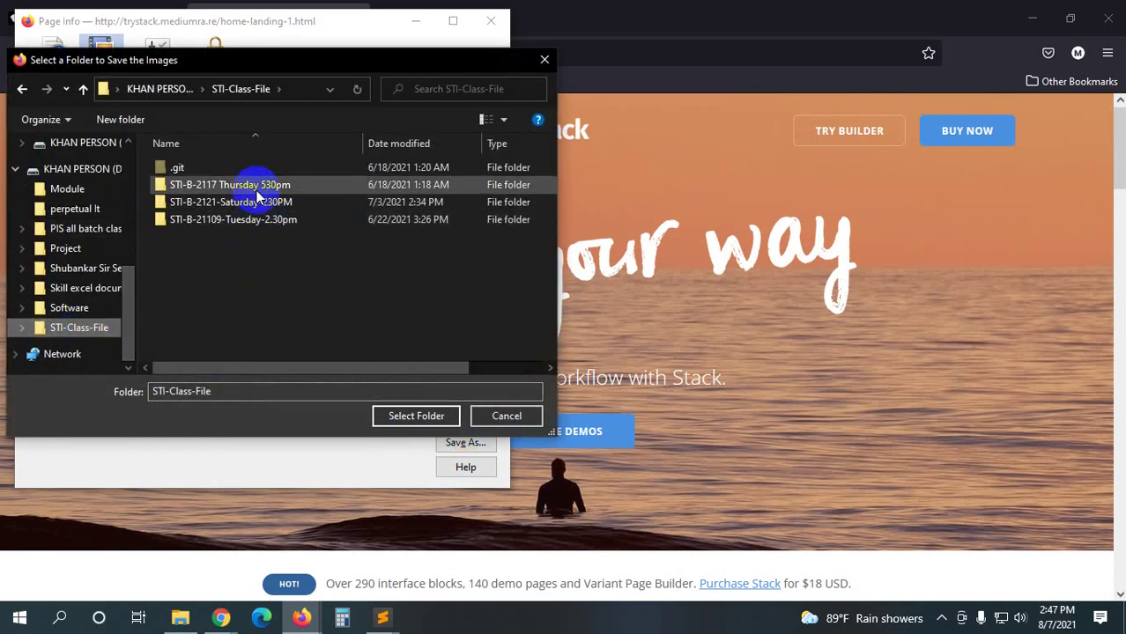
pyautogui.doubleClick(257, 202)
pyautogui.doubleClick(205, 240)
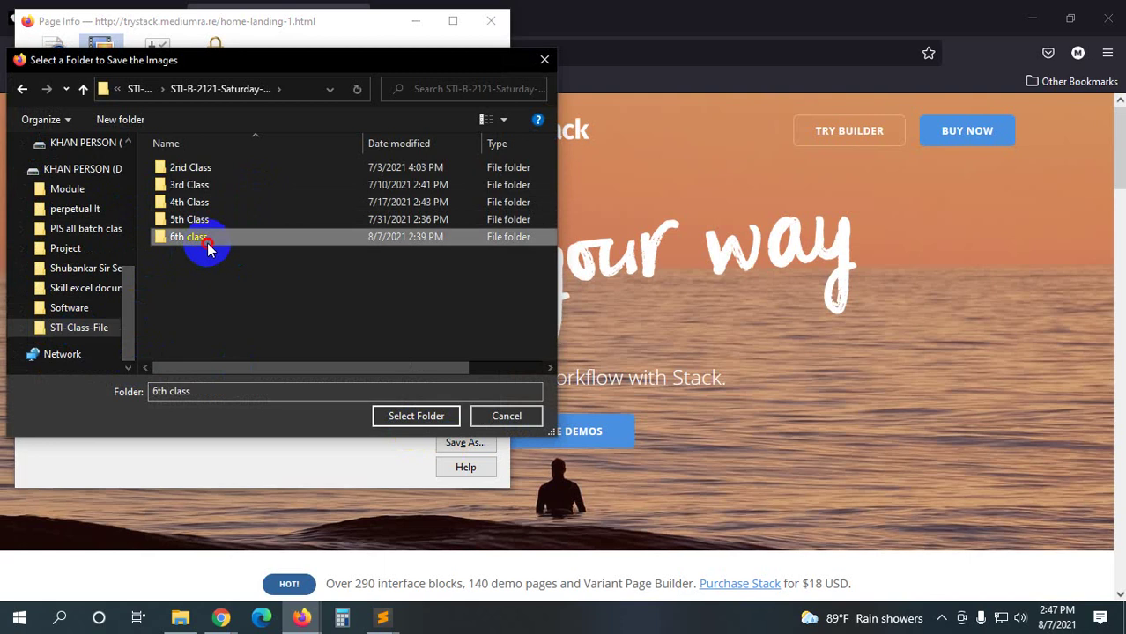
pyautogui.doubleClick(203, 168)
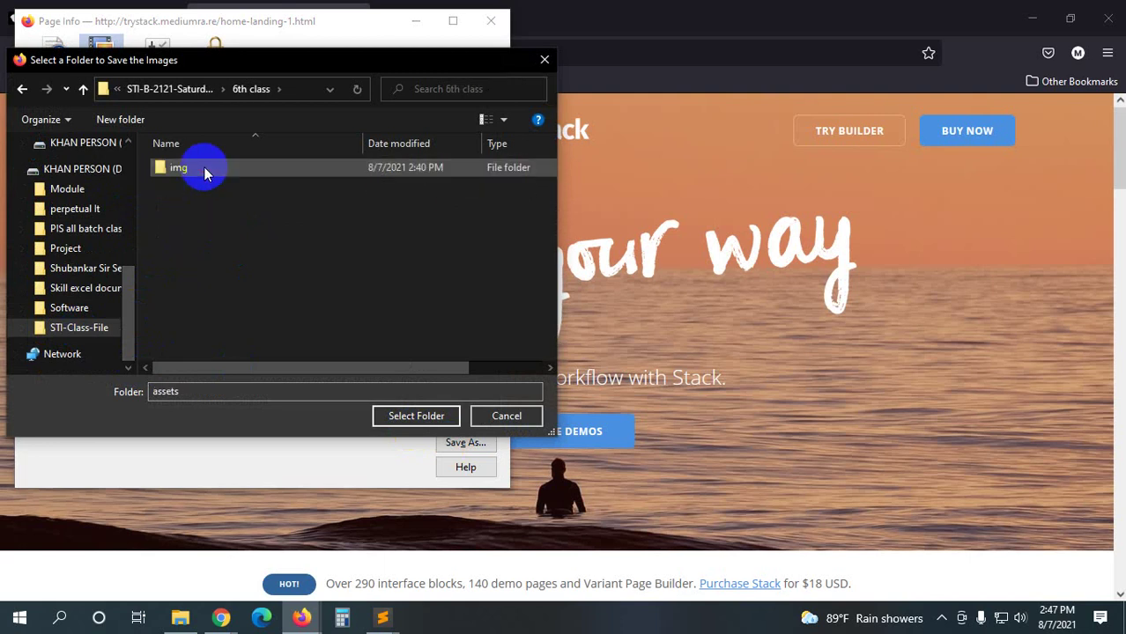
pyautogui.click(181, 171)
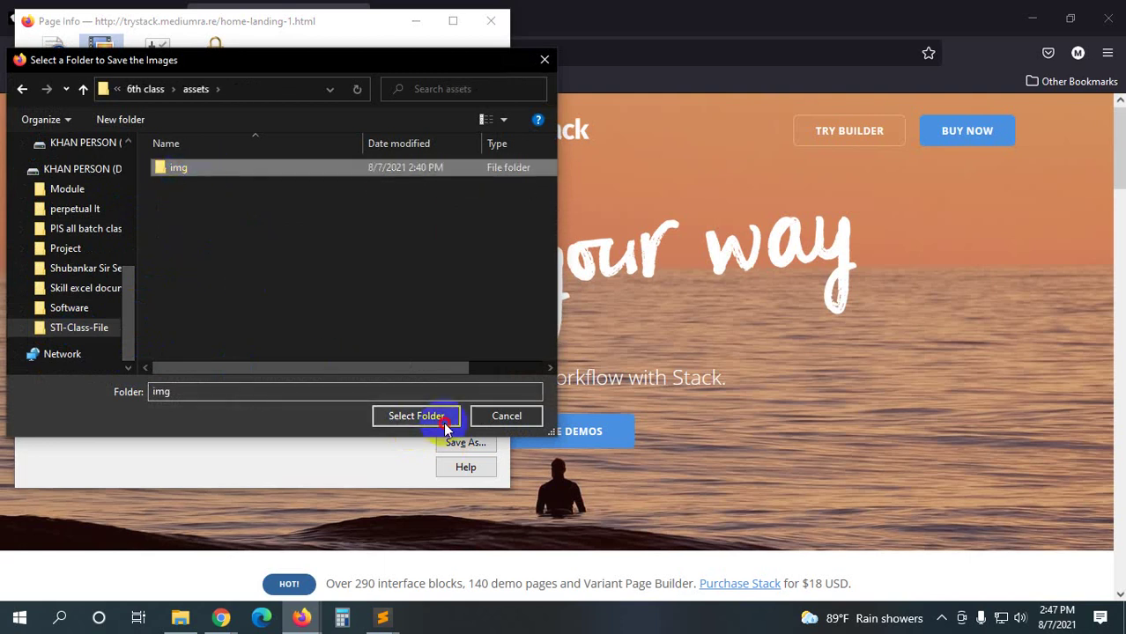
pyautogui.click(416, 416)
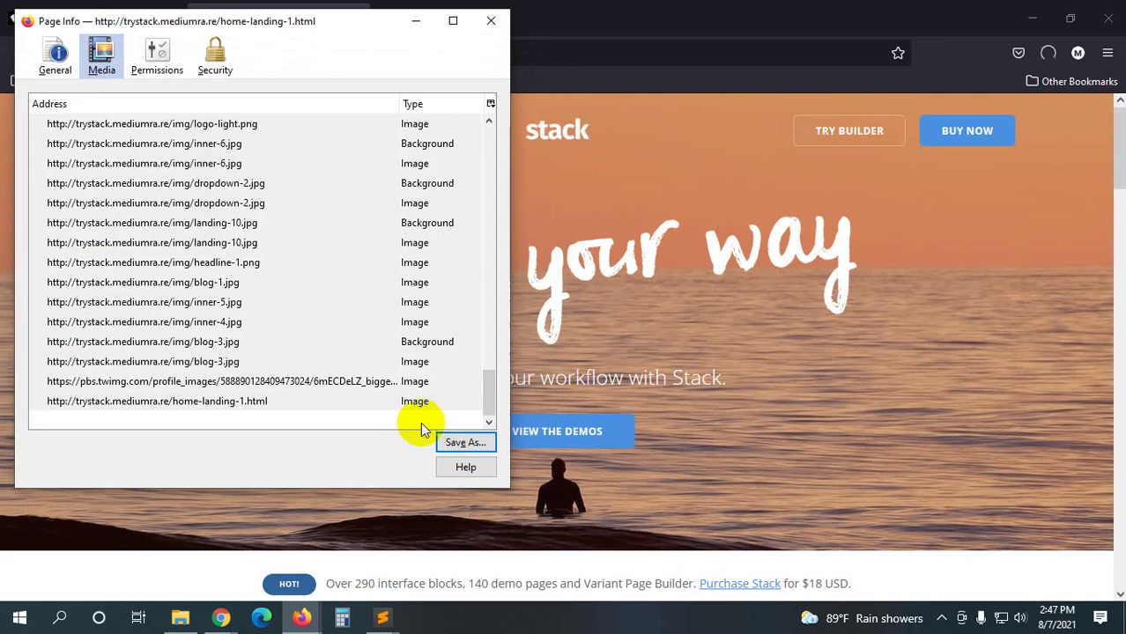
pyautogui.click(484, 30)
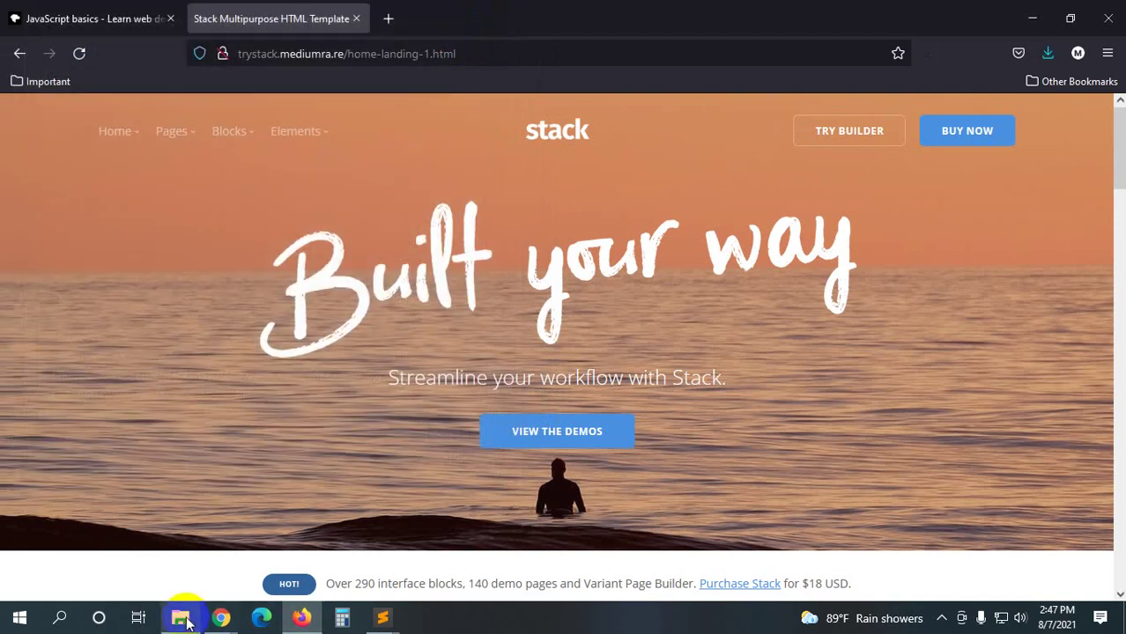
# - Open 6th class > assets > img in File Explorer and view the saved images as Large icons
pyautogui.click(181, 616)
pyautogui.doubleClick(293, 256)
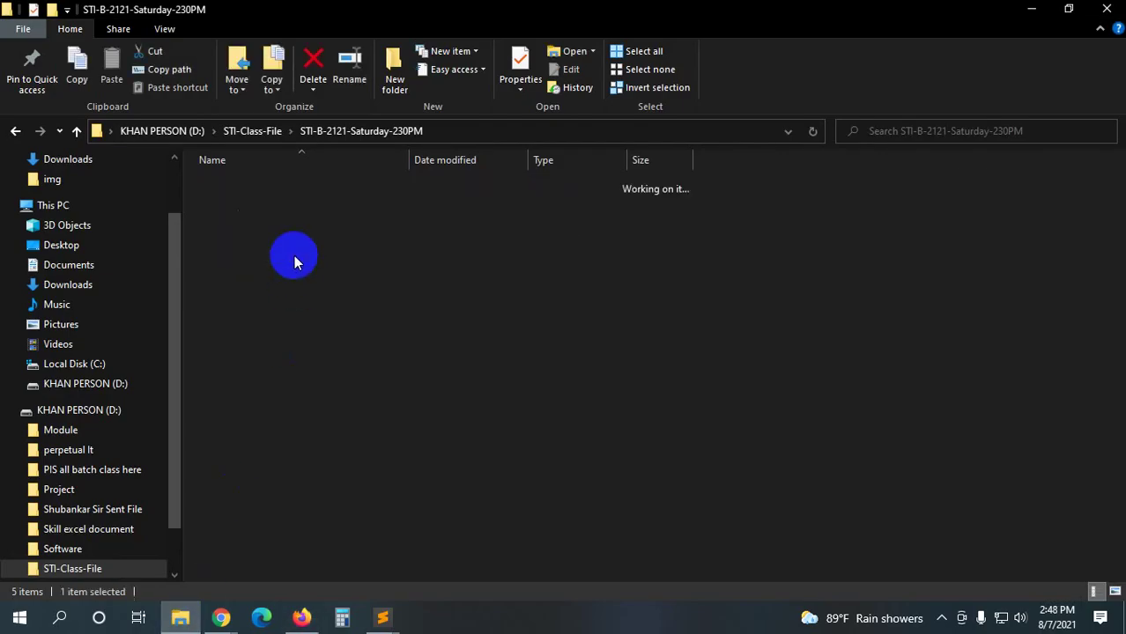
pyautogui.doubleClick(253, 185)
pyautogui.doubleClick(253, 189)
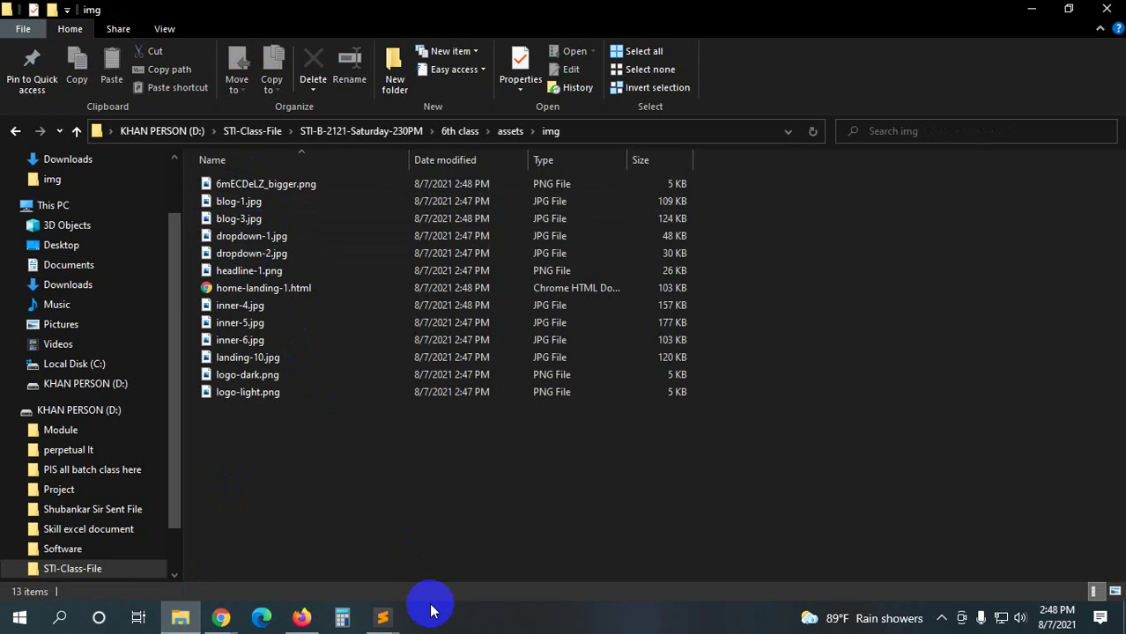
pyautogui.hotkey('ctrl', 'shift', '2')
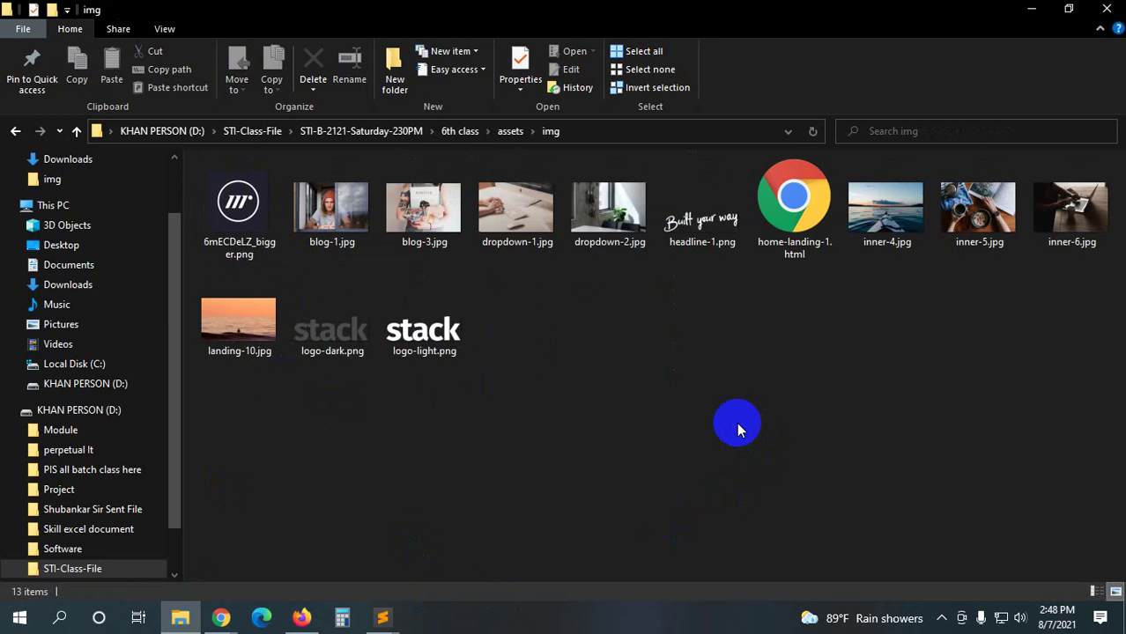
# - Close the Stack tab and the Firefox window
pyautogui.moveTo(221, 618)
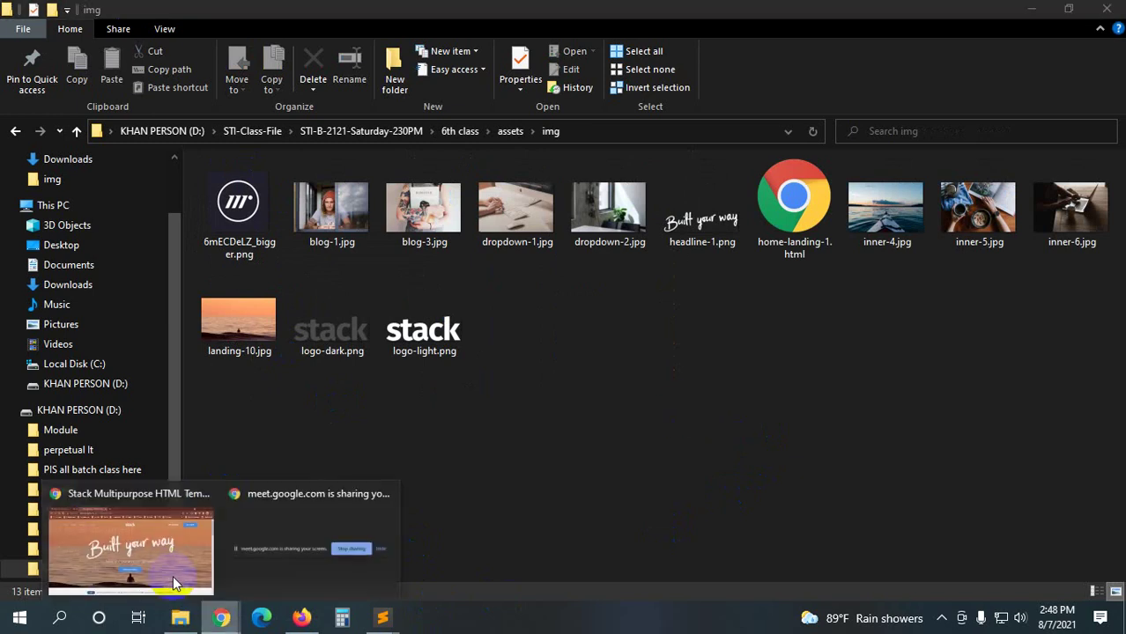
pyautogui.click(206, 479)
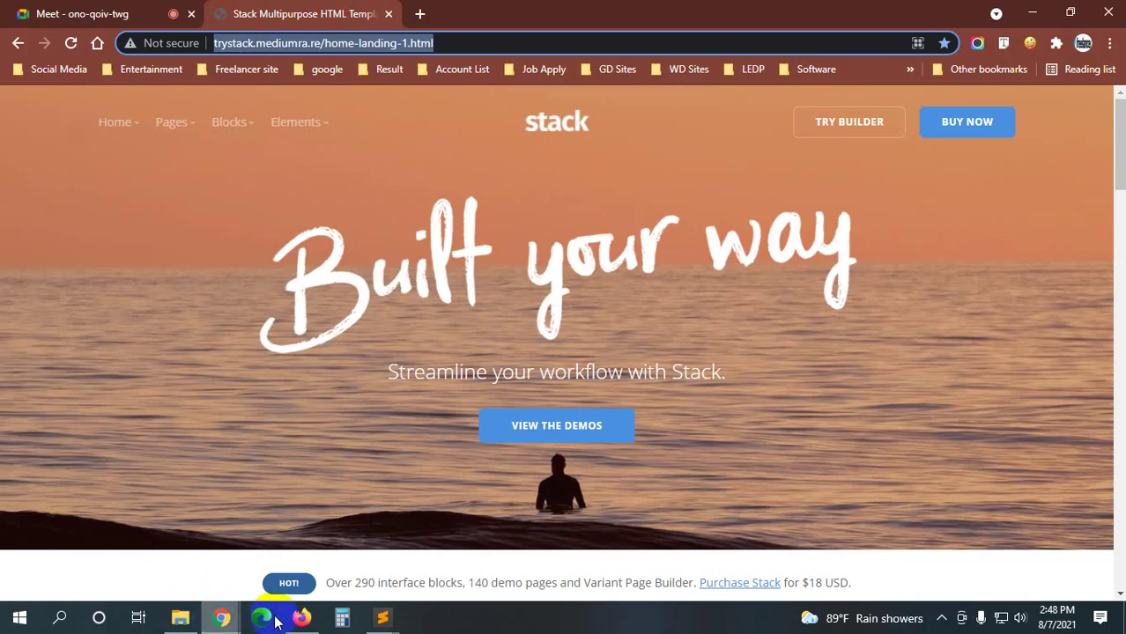
pyautogui.click(301, 618)
pyautogui.click(355, 19)
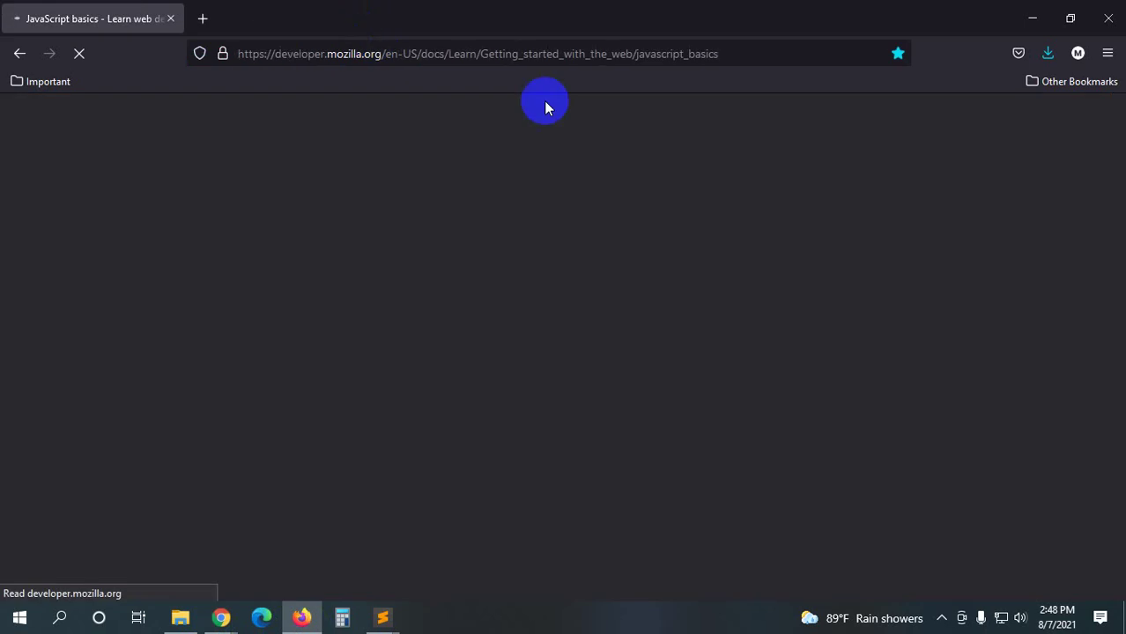
pyautogui.click(1108, 18)
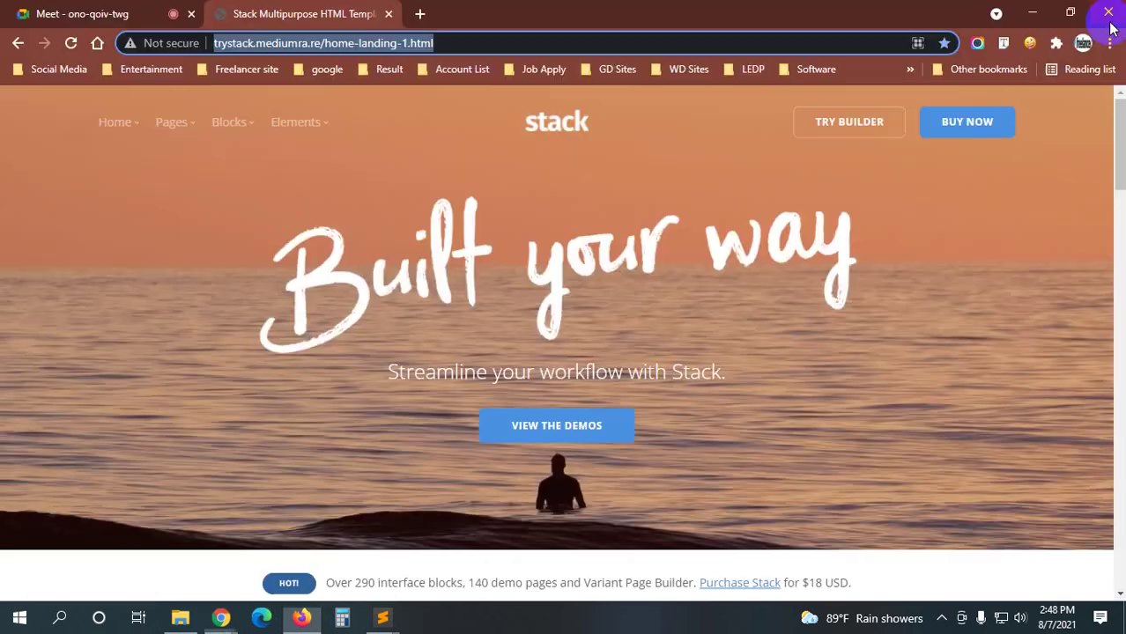
# - Check the img folder and index.html, then return to the Stack page in Chrome and start a screen capture
pyautogui.click(179, 617)
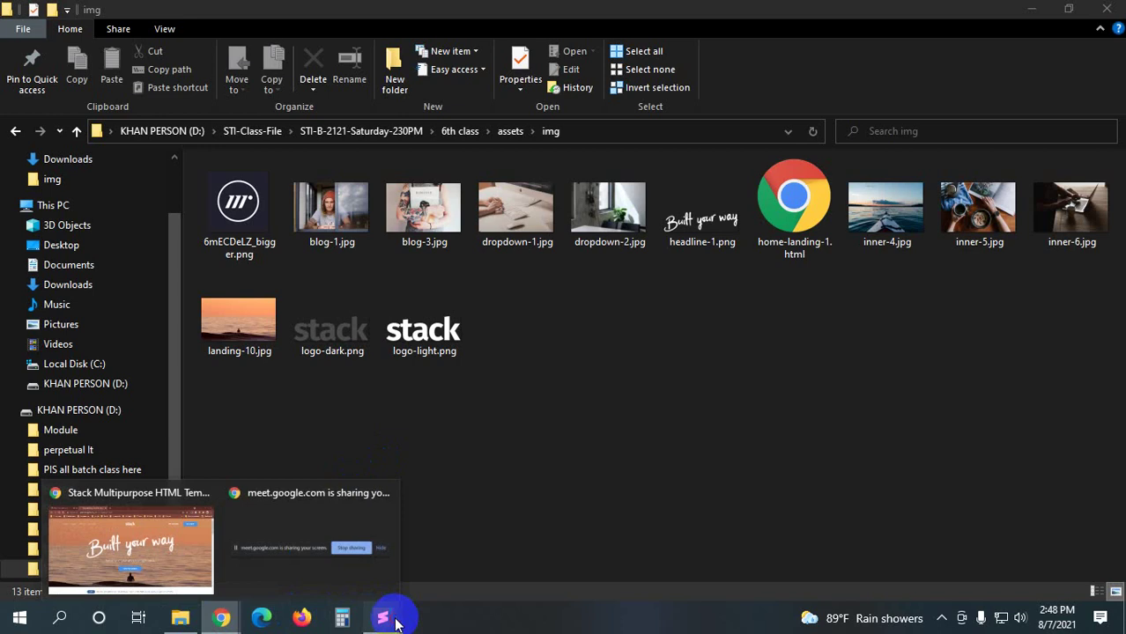
pyautogui.moveTo(382, 617)
pyautogui.click(471, 556)
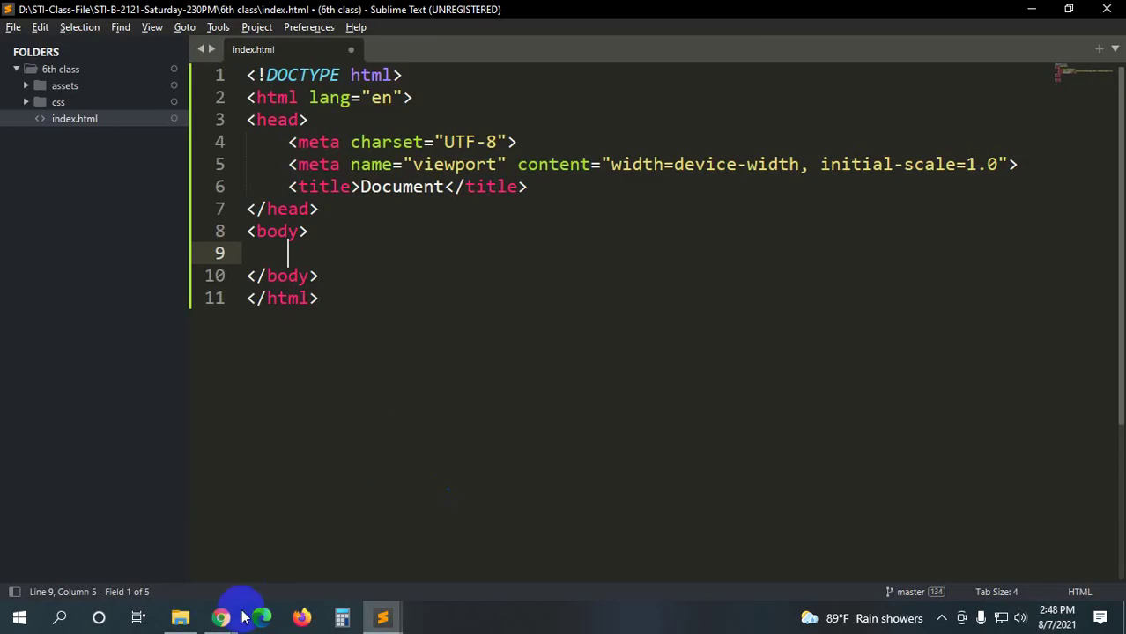
pyautogui.moveTo(221, 617)
pyautogui.click(201, 582)
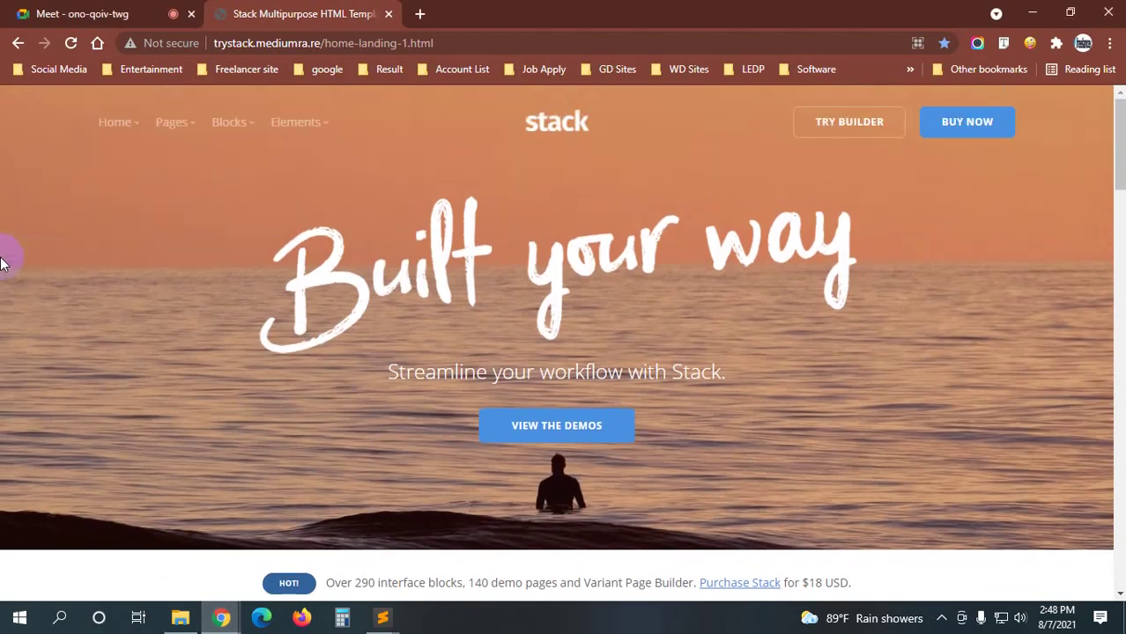
pyautogui.press('Print')
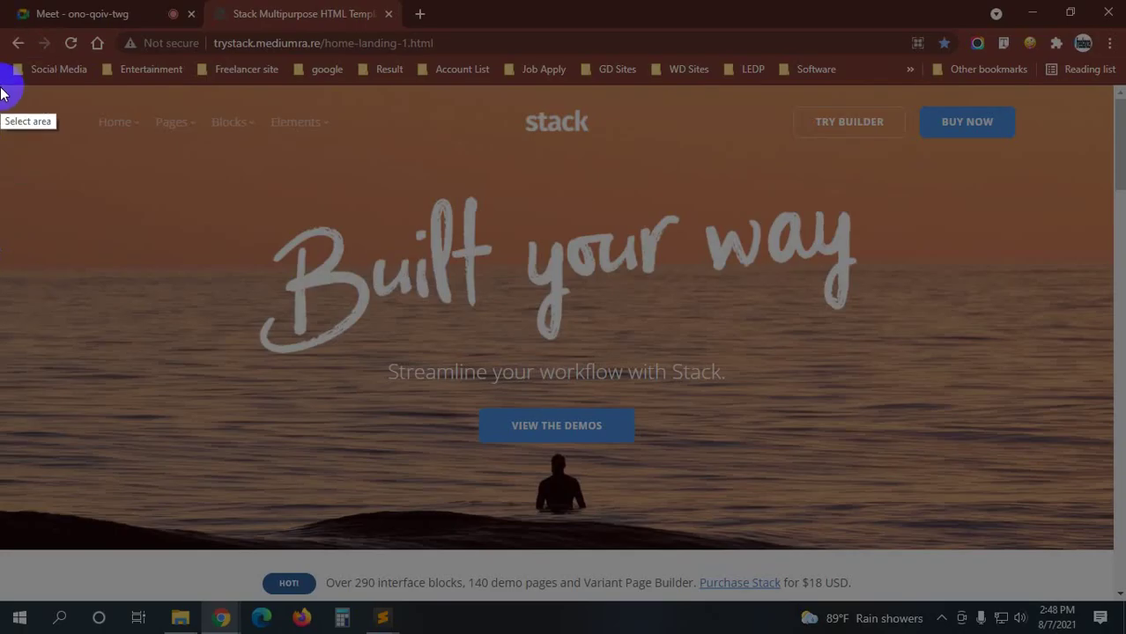
# - Capture the visible Stack page and box its left and right margin strips in red
pyautogui.moveTo(1, 86); pyautogui.dragTo(1114, 551)
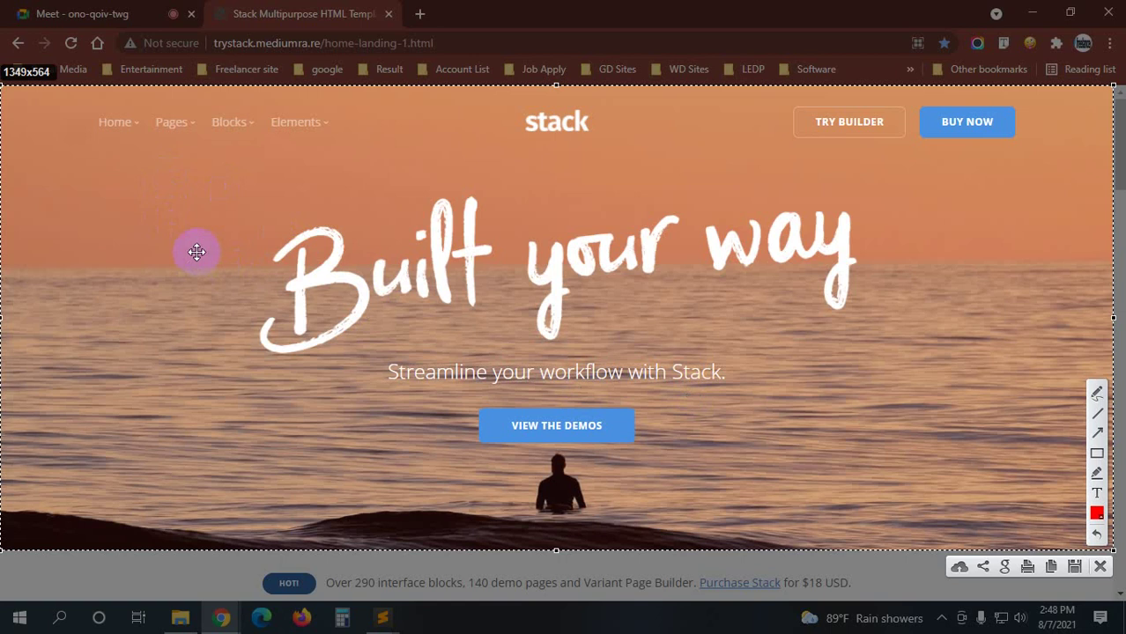
pyautogui.click(1096, 452)
pyautogui.moveTo(53, 97)
pyautogui.mouseDown()
pyautogui.moveTo(362, 163)
pyautogui.moveTo(357, 152)
pyautogui.mouseUp()
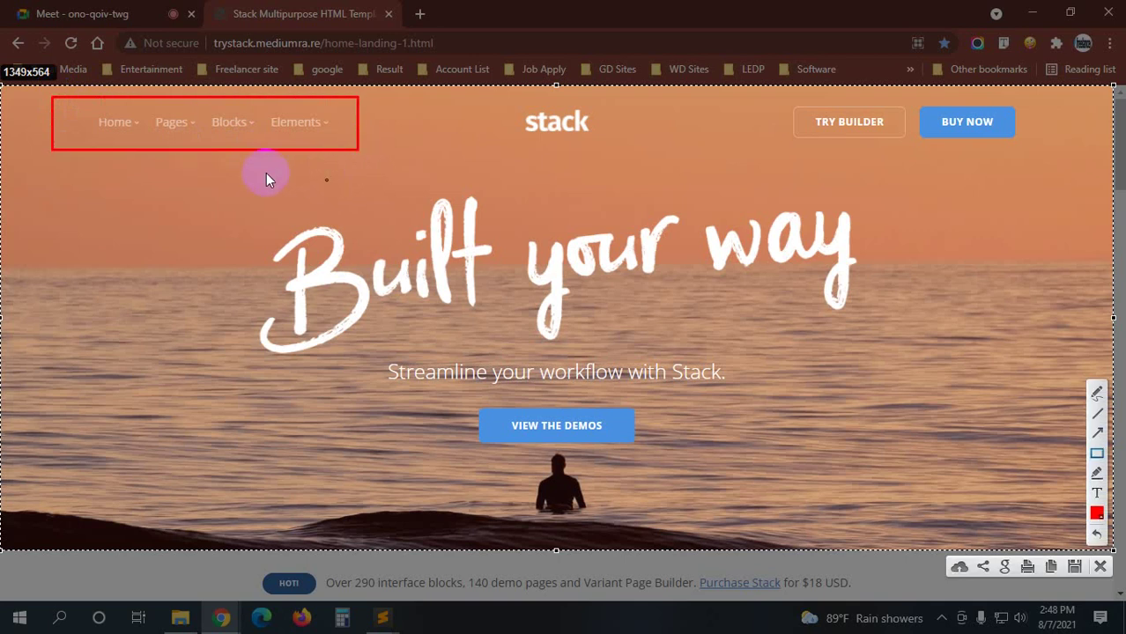
pyautogui.click(303, 278)
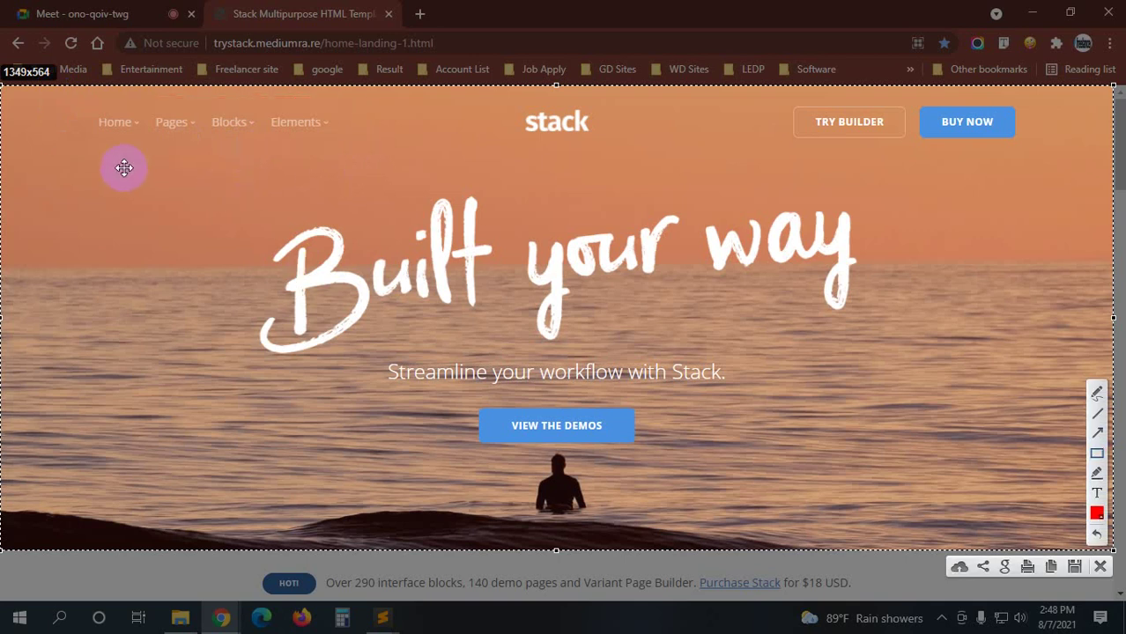
pyautogui.click(1096, 445)
pyautogui.moveTo(3, 92)
pyautogui.mouseDown()
pyautogui.moveTo(95, 557)
pyautogui.moveTo(95, 547)
pyautogui.mouseUp()
pyautogui.moveTo(1019, 86); pyautogui.dragTo(1113, 547)
pyautogui.click(45, 195)
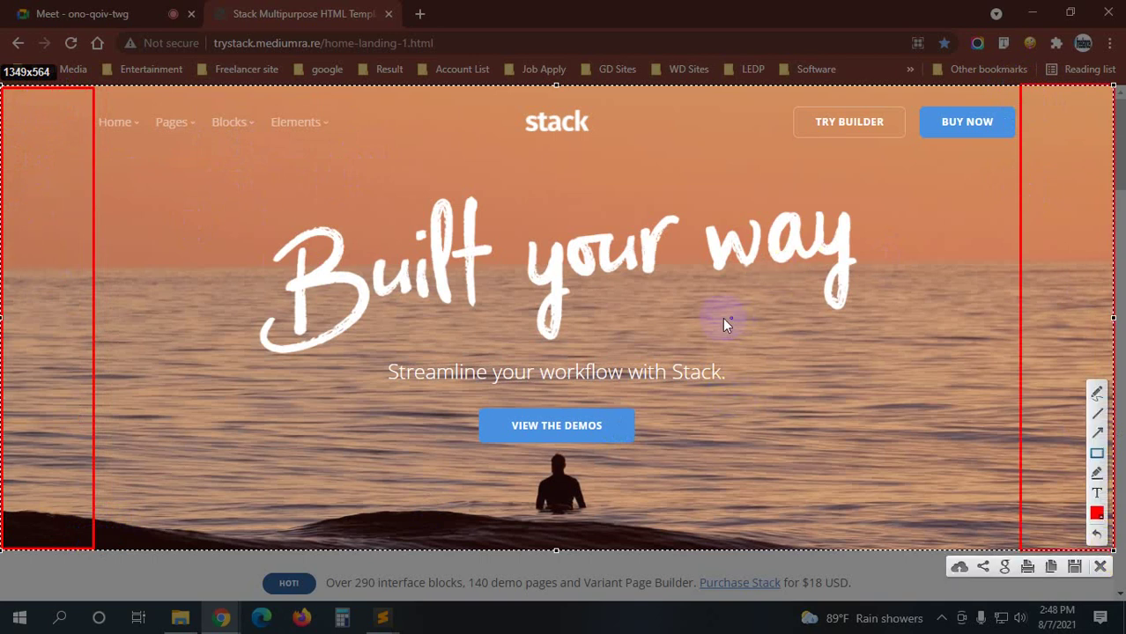
pyautogui.click(1097, 453)
# - Box the Home/Pages/Blocks/Elements menu, the stack logo and the Try Builder/Buy Now buttons
pyautogui.click(1097, 454)
pyautogui.moveTo(95, 106)
pyautogui.mouseDown()
pyautogui.moveTo(299, 167)
pyautogui.moveTo(359, 148)
pyautogui.mouseUp()
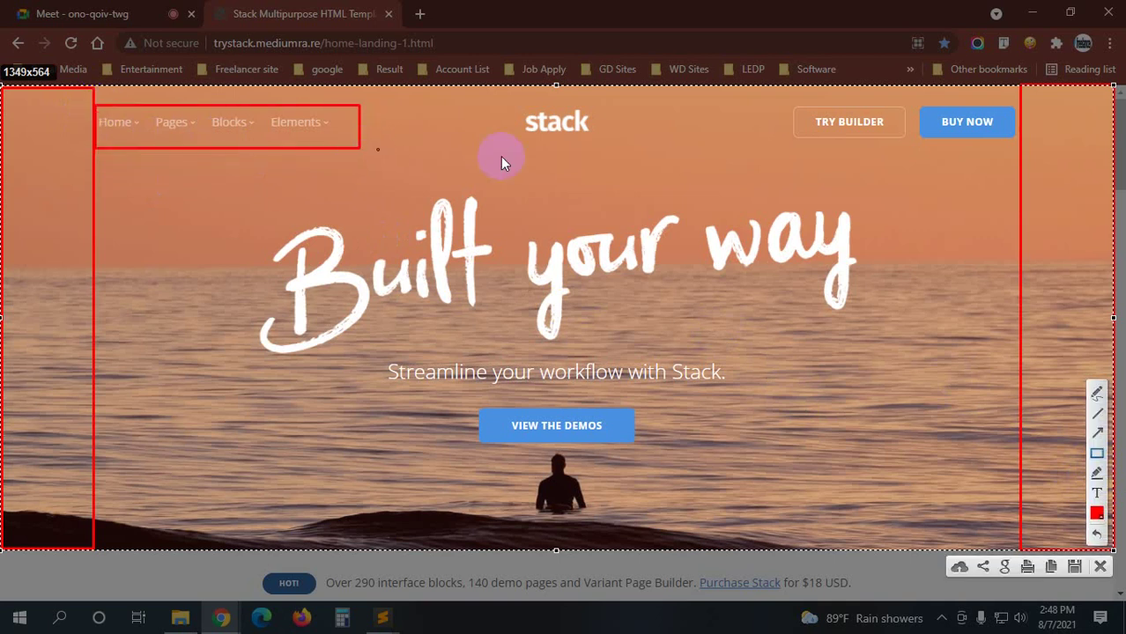
pyautogui.moveTo(473, 105); pyautogui.dragTo(638, 149)
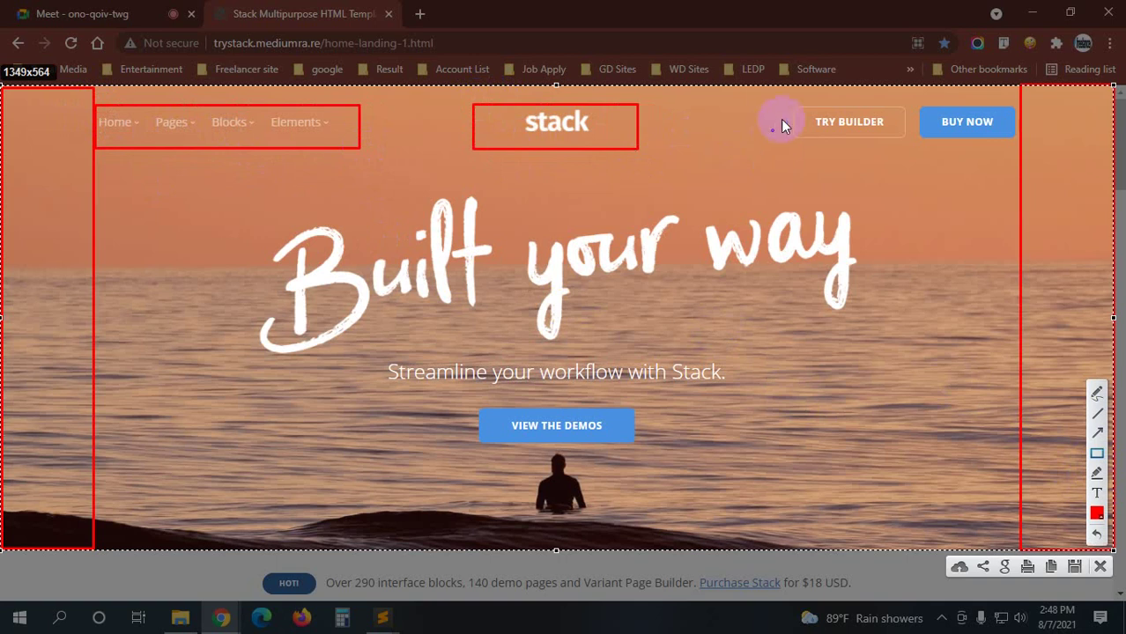
pyautogui.moveTo(759, 102)
pyautogui.mouseDown()
pyautogui.moveTo(1024, 172)
pyautogui.moveTo(1018, 179)
pyautogui.mouseUp()
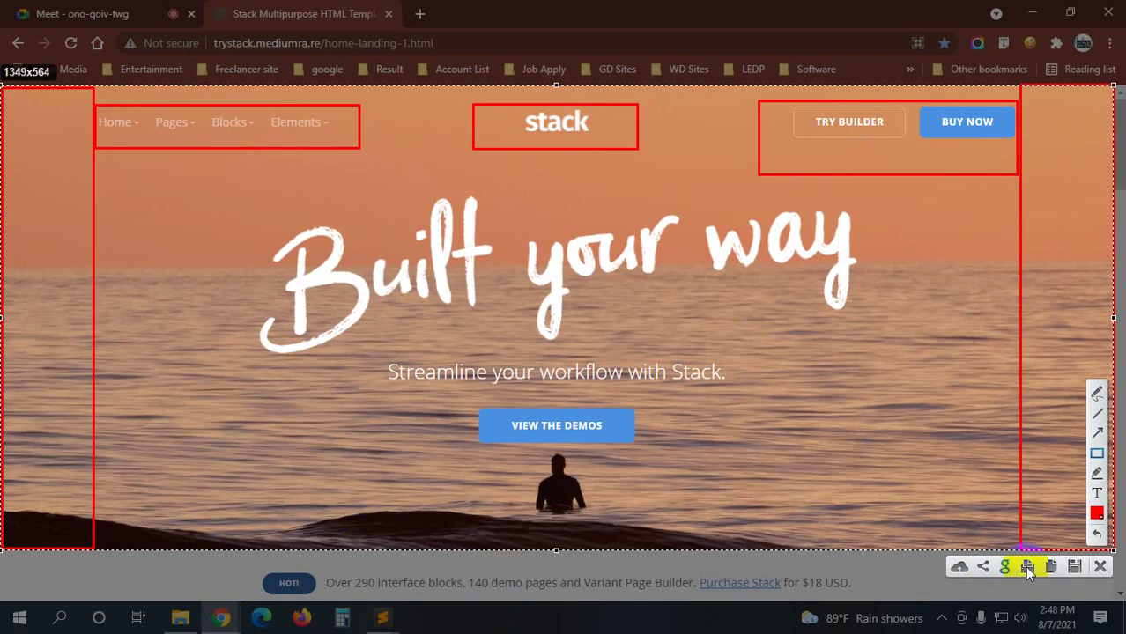
# - Replace the old capture with a new hero capture and frame its left and right margins
pyautogui.click(1100, 566)
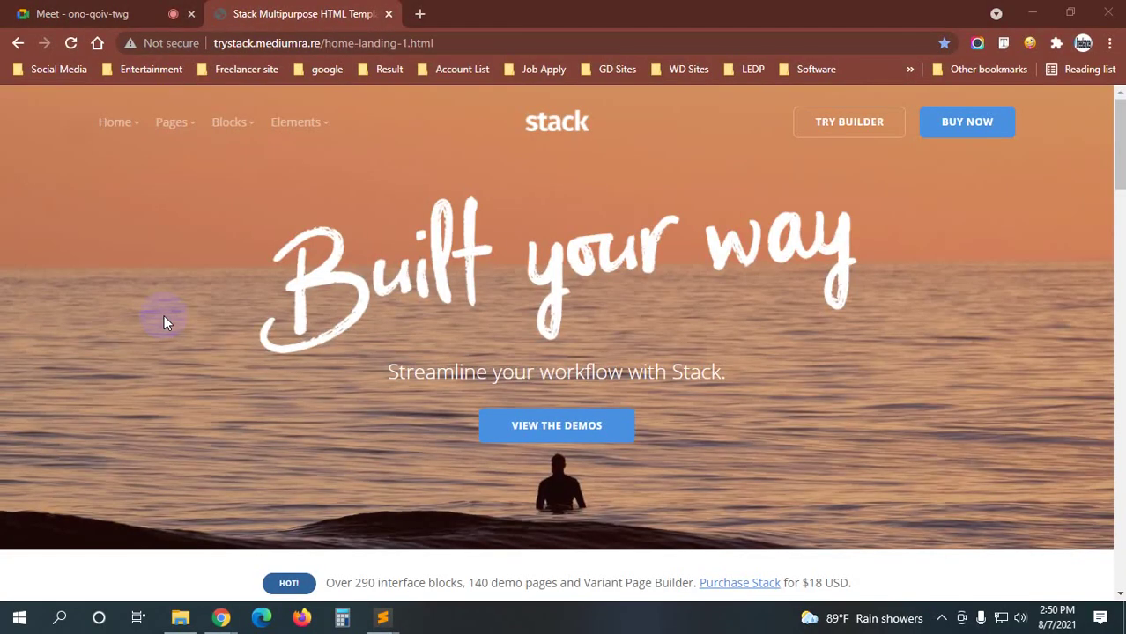
pyautogui.press('Print')
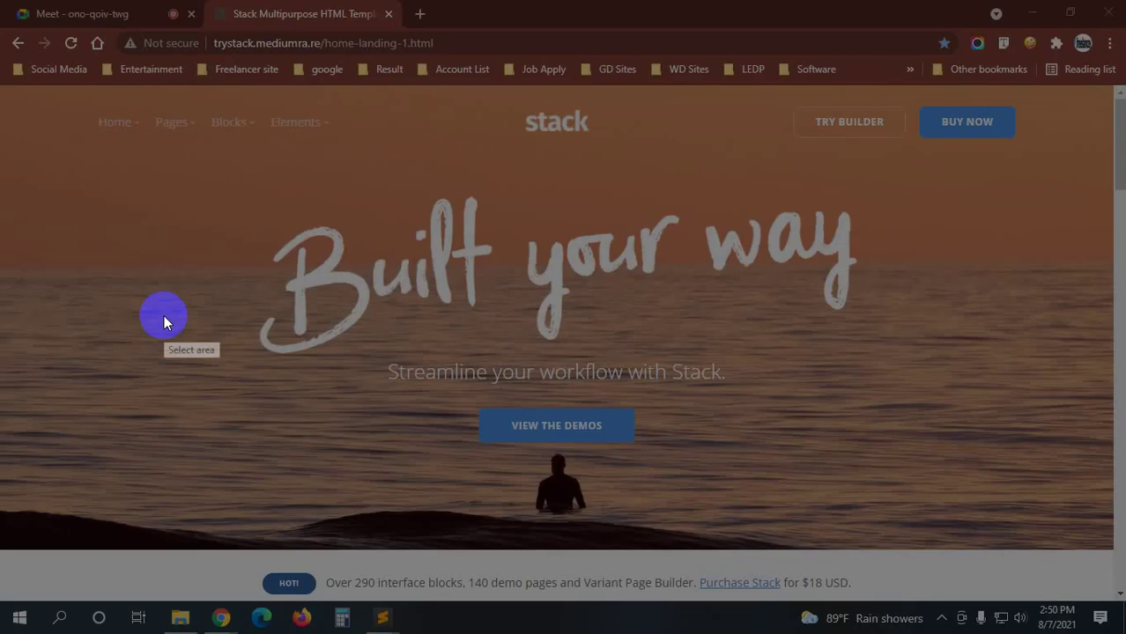
pyautogui.moveTo(1, 83); pyautogui.dragTo(1113, 560)
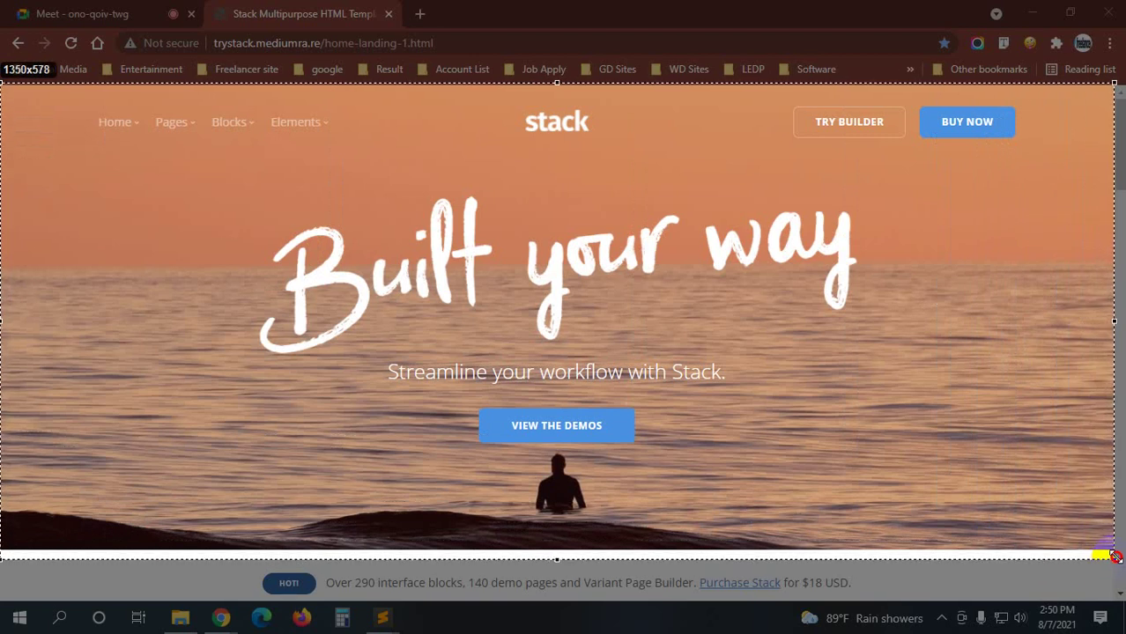
pyautogui.moveTo(1113, 560); pyautogui.dragTo(1115, 549)
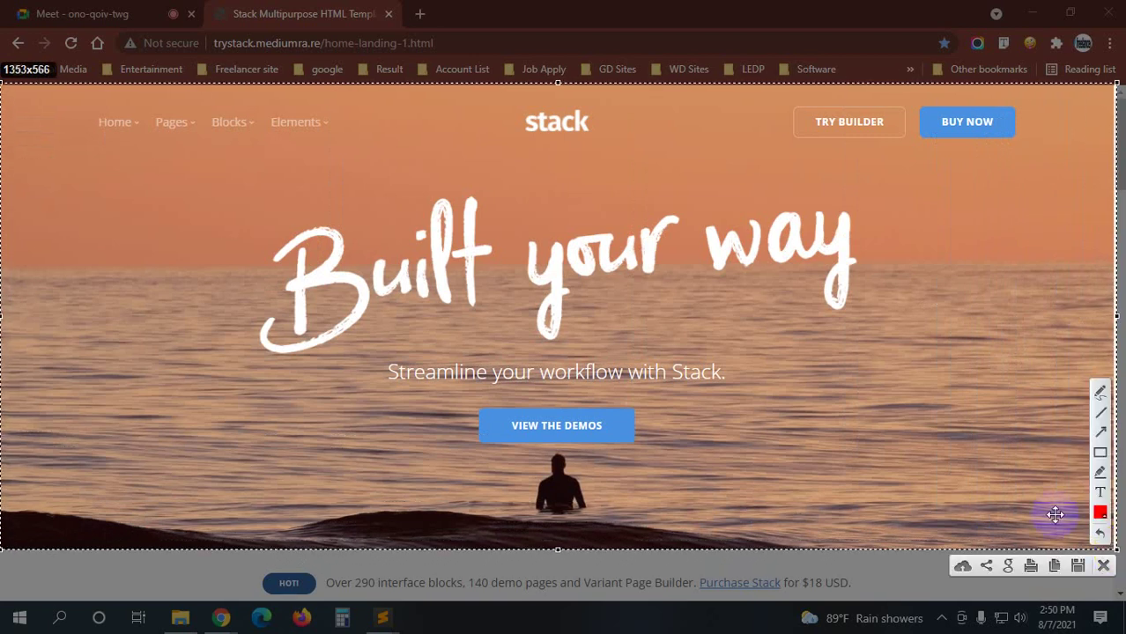
pyautogui.click(1100, 452)
pyautogui.moveTo(4, 88); pyautogui.dragTo(92, 546)
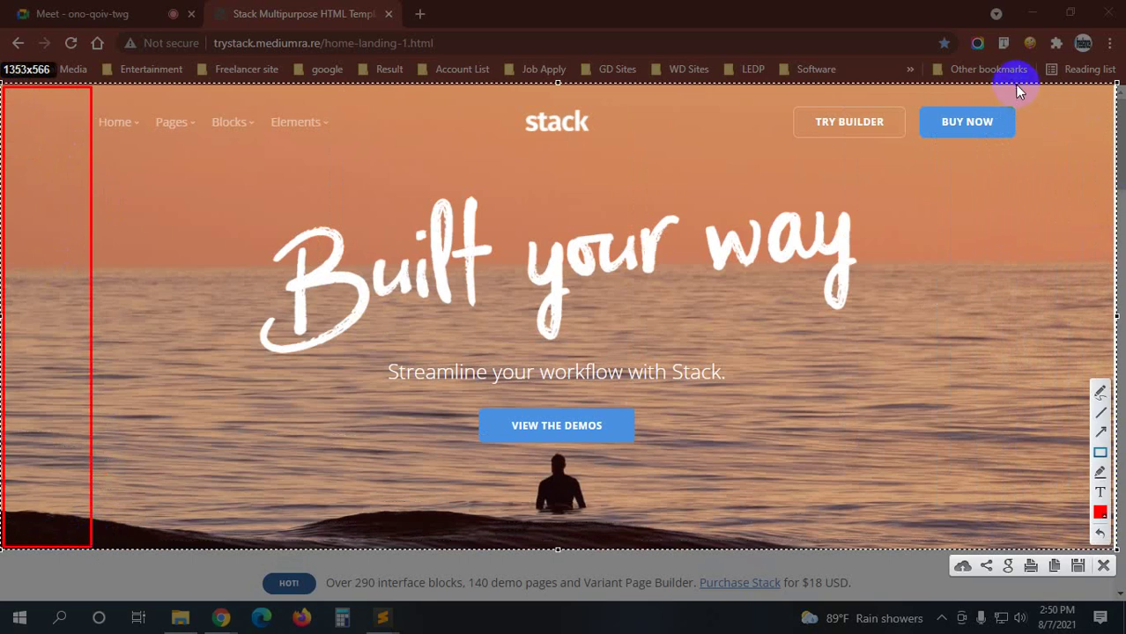
pyautogui.moveTo(1016, 87); pyautogui.dragTo(1116, 550)
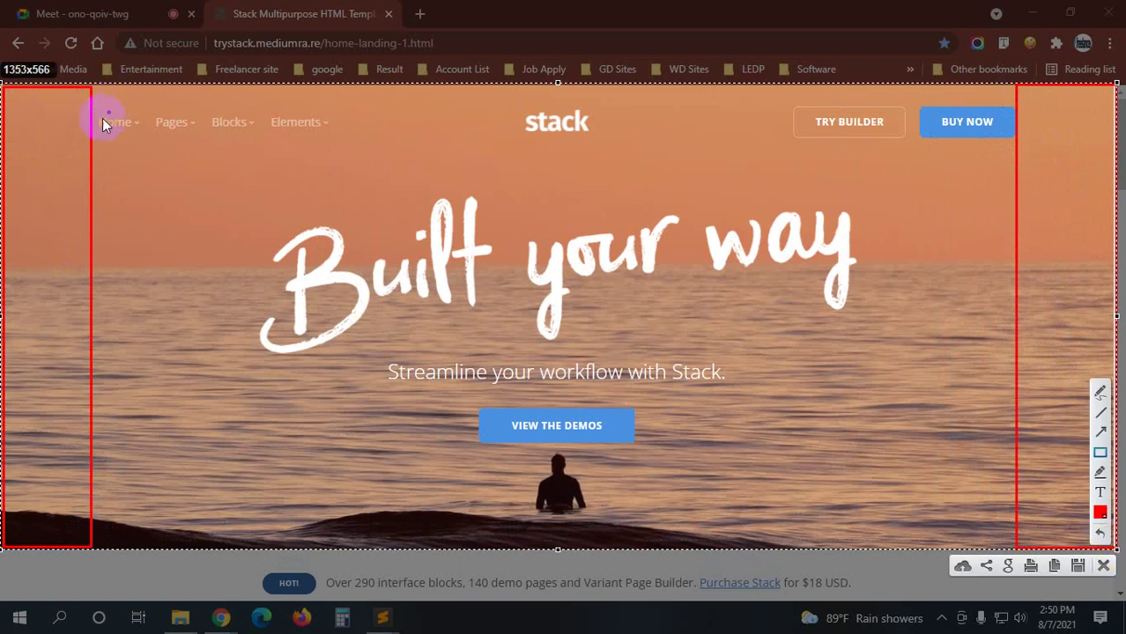
# - Frame the nav links, logo, buttons, headline, tagline and VIEW THE DEMOS button, then discard the capture
pyautogui.moveTo(92, 99); pyautogui.dragTo(377, 152)
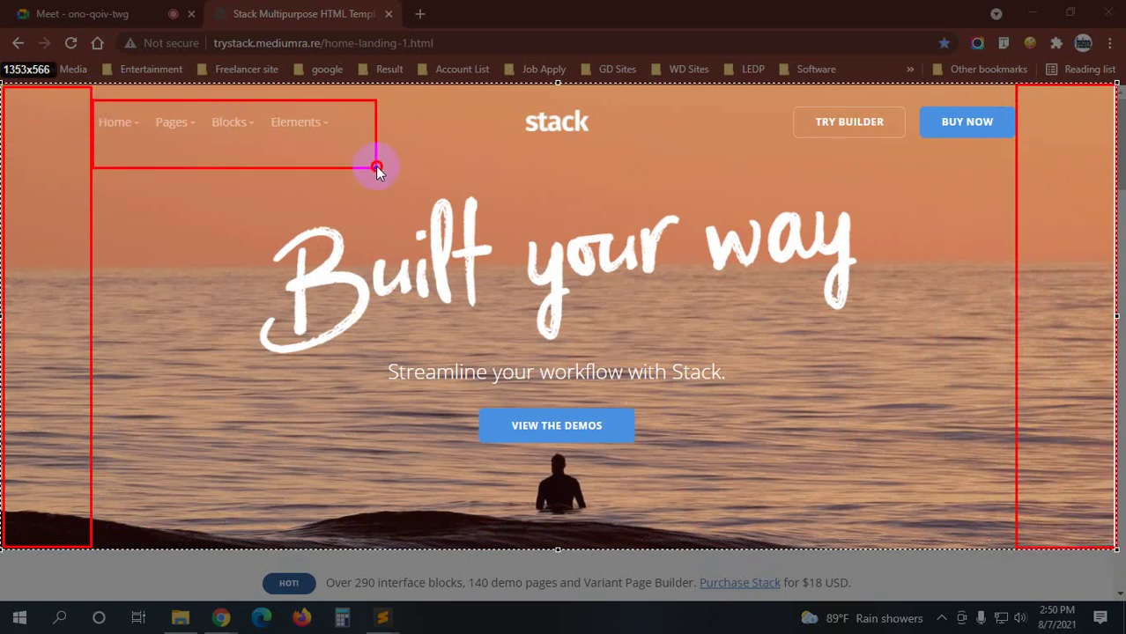
pyautogui.moveTo(465, 104); pyautogui.dragTo(655, 152)
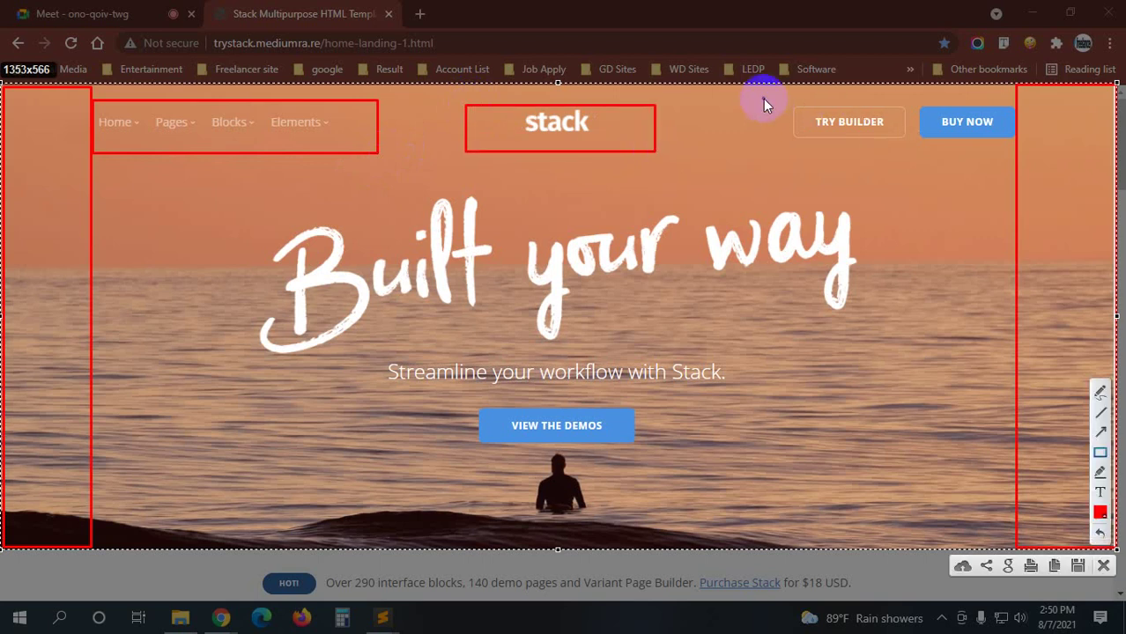
pyautogui.moveTo(759, 99); pyautogui.dragTo(1017, 160)
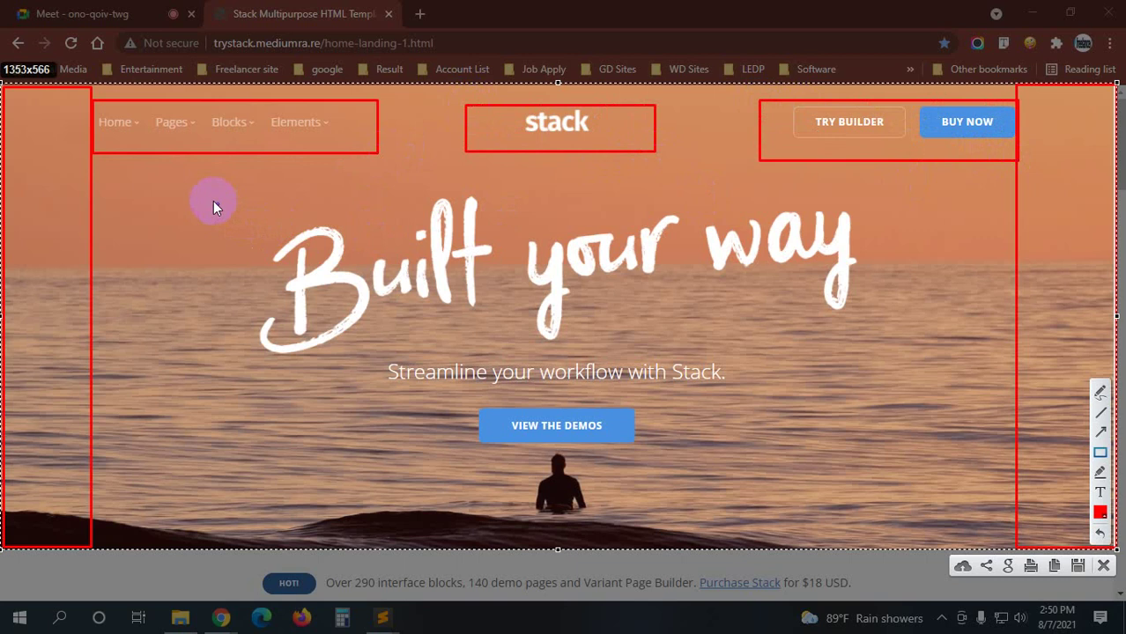
pyautogui.moveTo(194, 187); pyautogui.dragTo(920, 335)
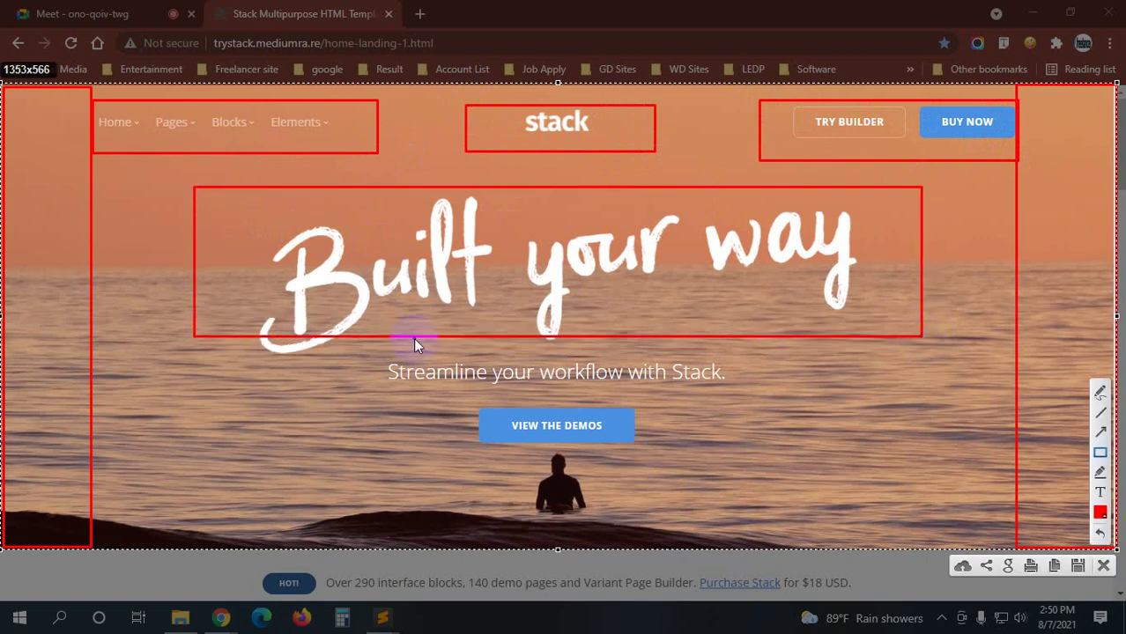
pyautogui.moveTo(349, 346); pyautogui.dragTo(799, 388)
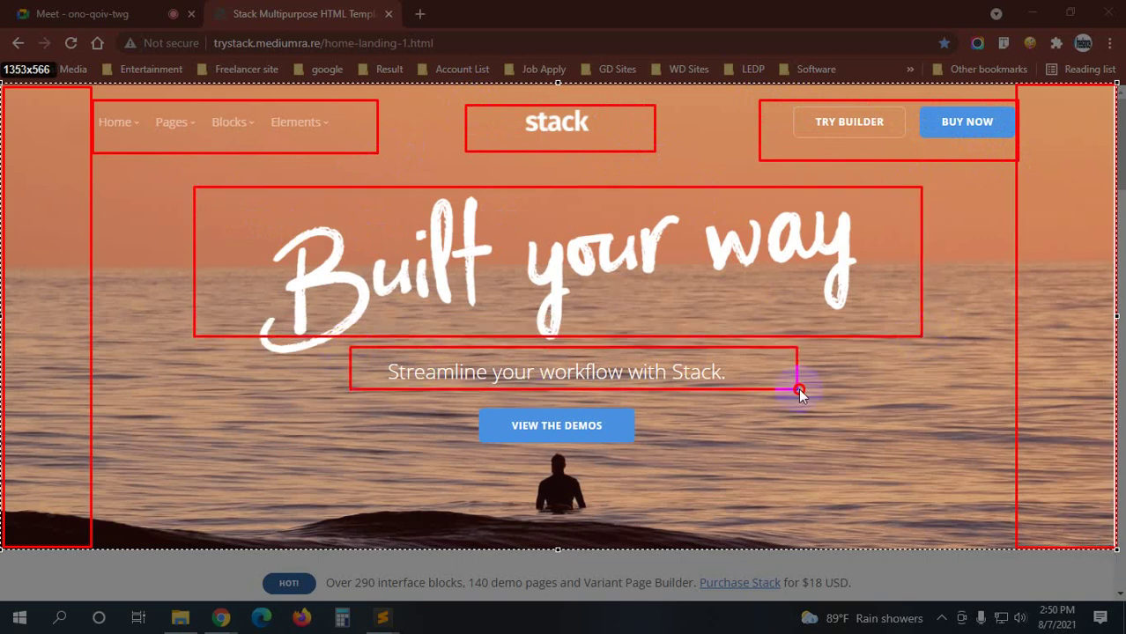
pyautogui.moveTo(378, 392); pyautogui.dragTo(758, 481)
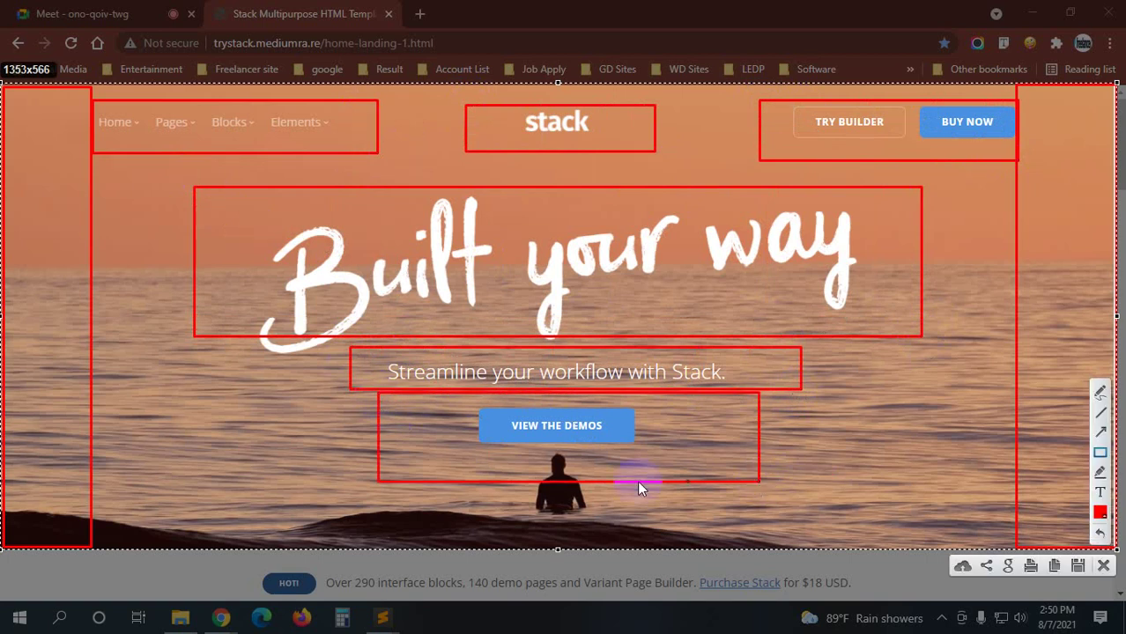
pyautogui.moveTo(448, 407); pyautogui.dragTo(753, 446)
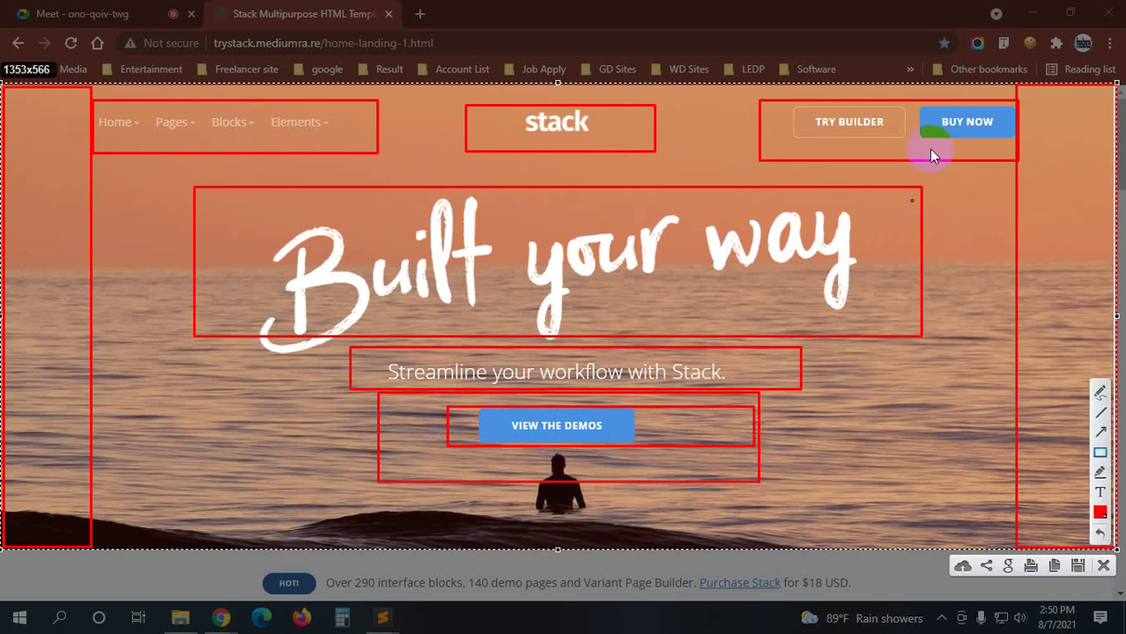
pyautogui.moveTo(907, 106); pyautogui.dragTo(1030, 146)
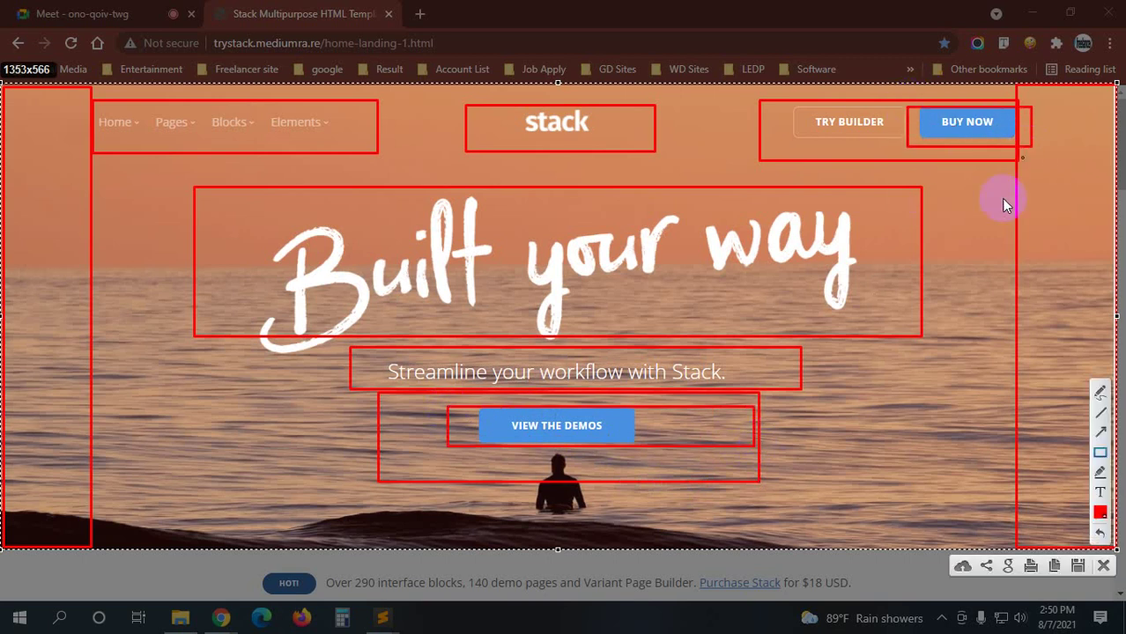
pyautogui.click(1103, 565)
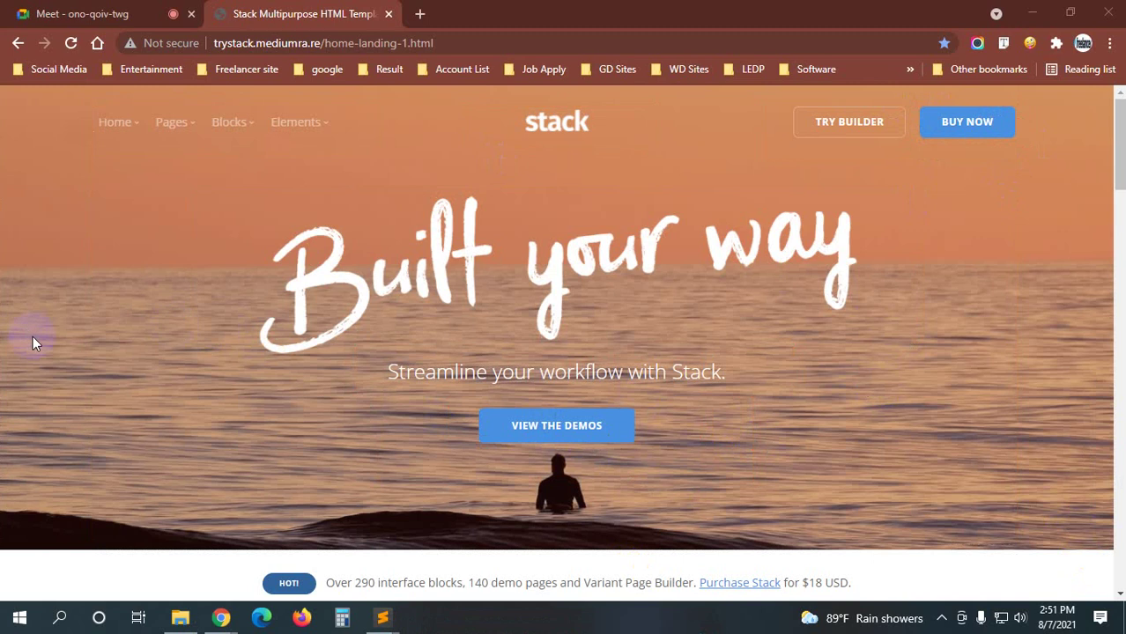
# - Insert a stylesheet link tag below the title line with the link:css abbreviation
pyautogui.moveTo(382, 617)
pyautogui.click(410, 563)
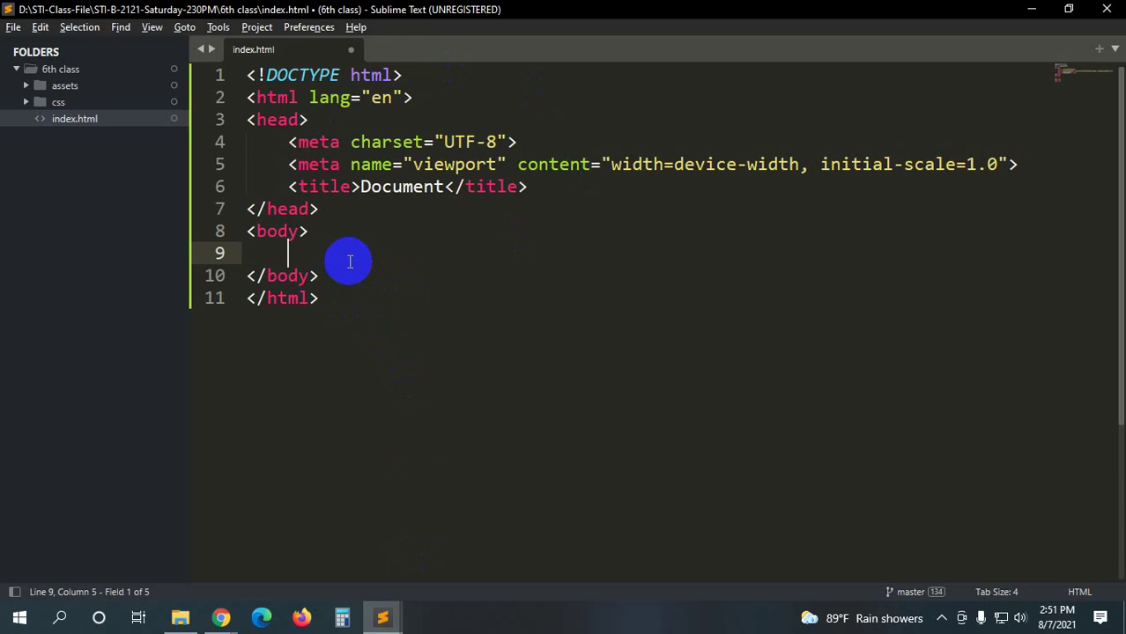
pyautogui.click(557, 189)
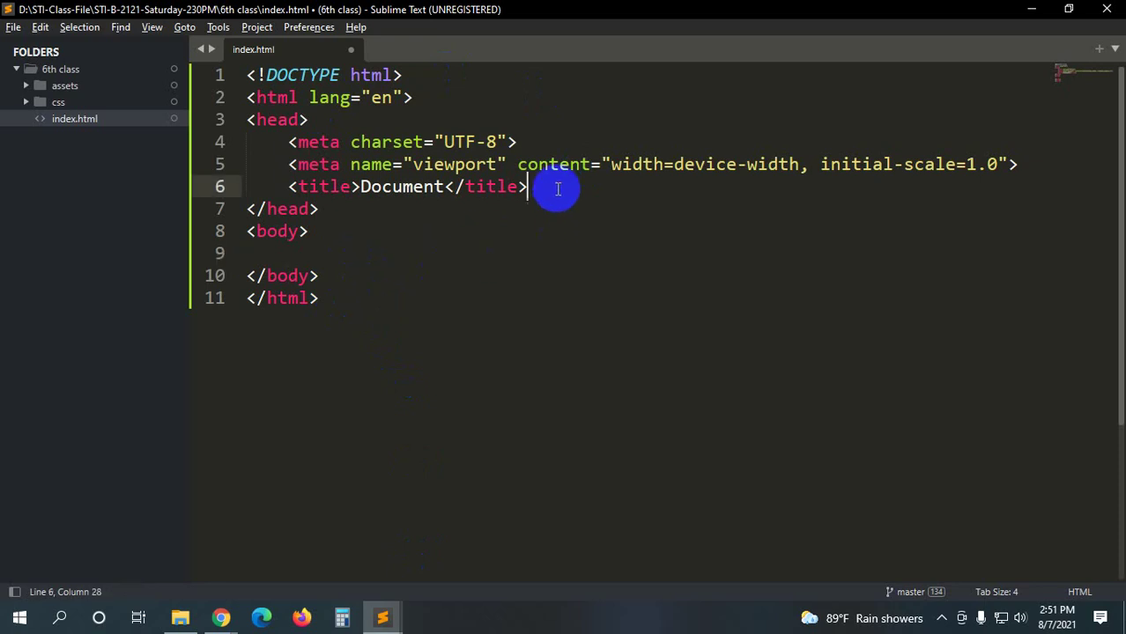
pyautogui.press('Return')
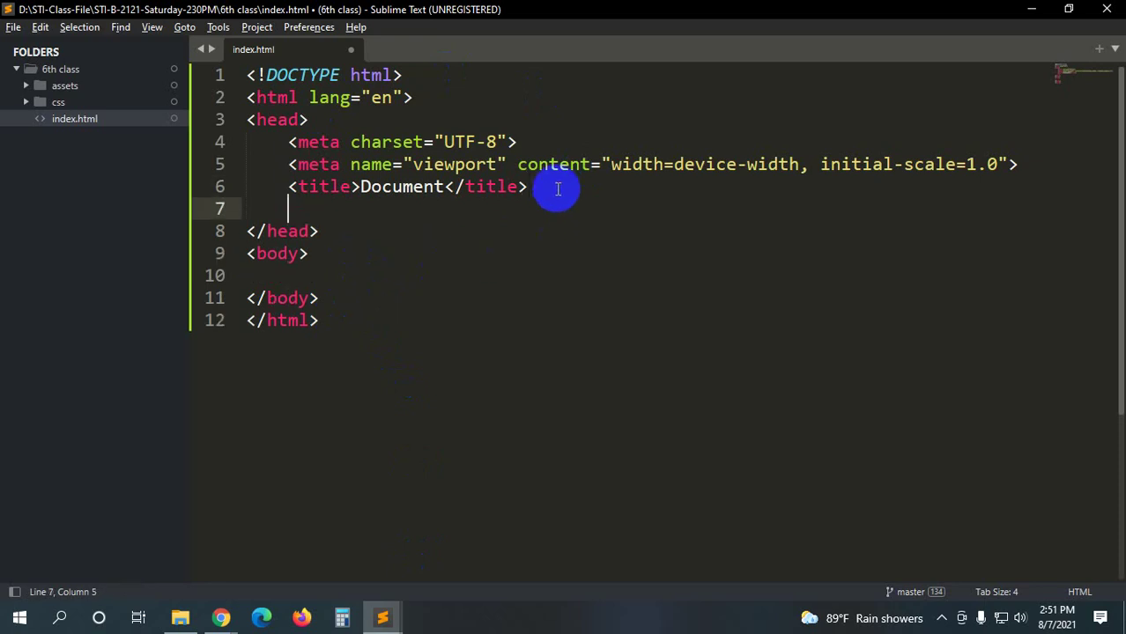
pyautogui.write('l')
pyautogui.write('ink:css')
pyautogui.press('Tab')
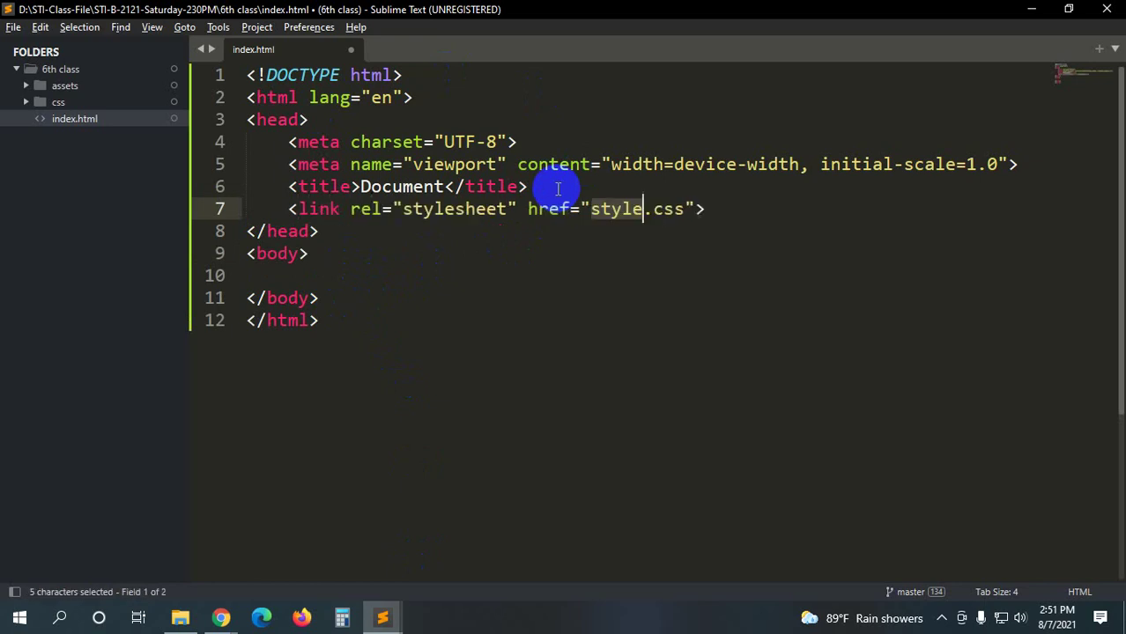
# - Point the link's href to css/style.css, save, and move into the empty body
pyautogui.press('Left')
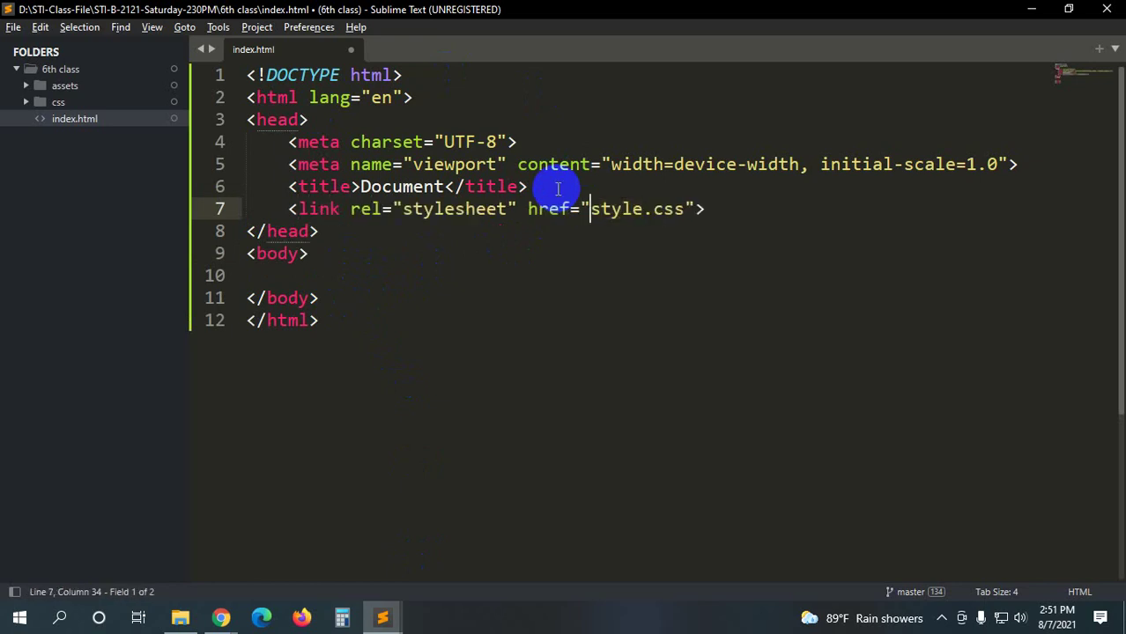
pyautogui.rightClick(557, 188)
pyautogui.click(59, 102)
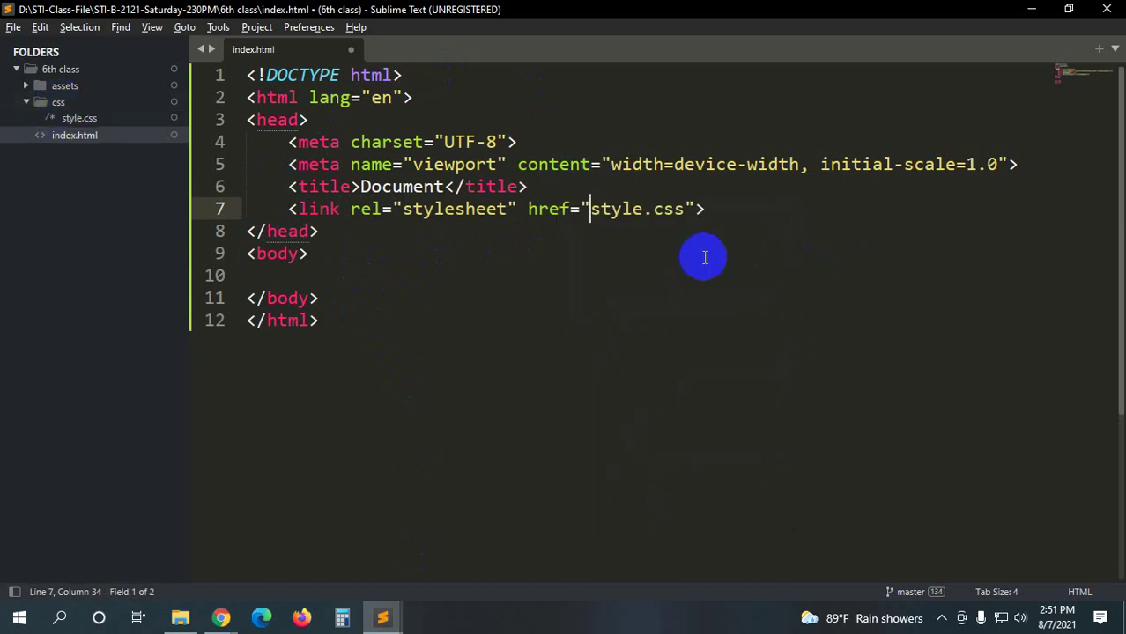
pyautogui.write('css')
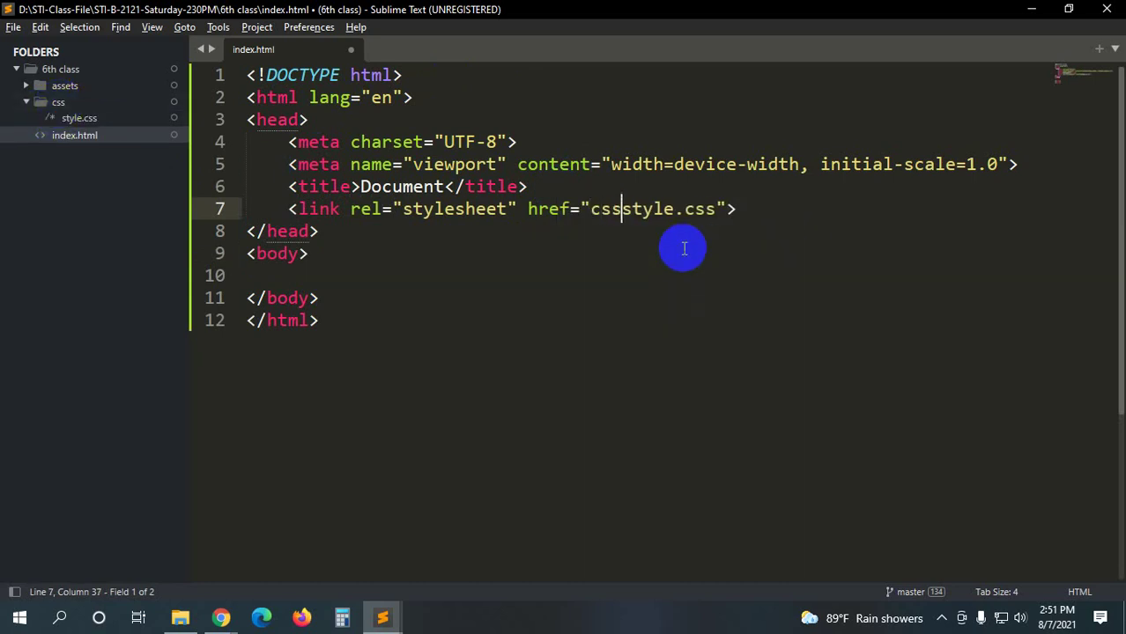
pyautogui.write('/')
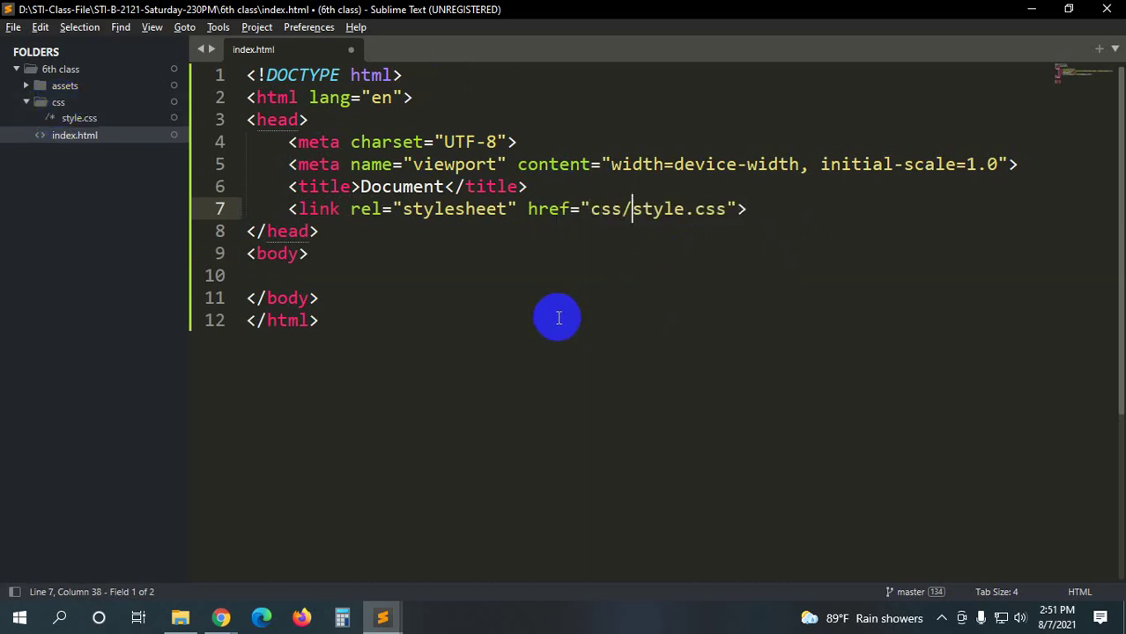
pyautogui.hotkey('ctrl', 's')
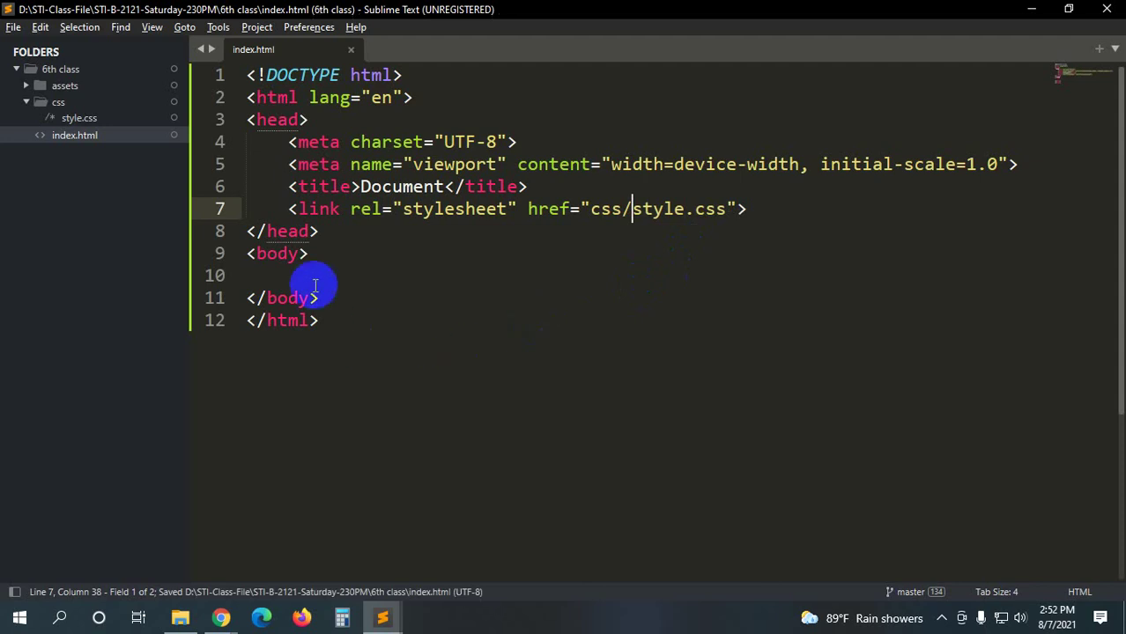
pyautogui.click(319, 257)
pyautogui.click(320, 278)
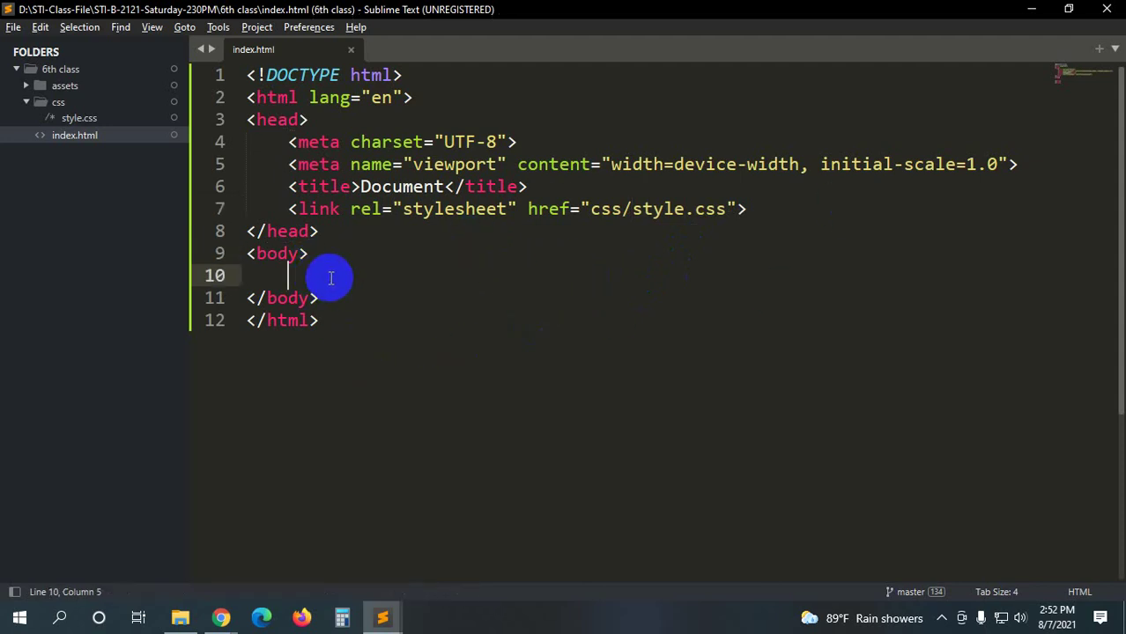
# - Add a header element to the body, checking the Stack page for reference
pyautogui.write('header')
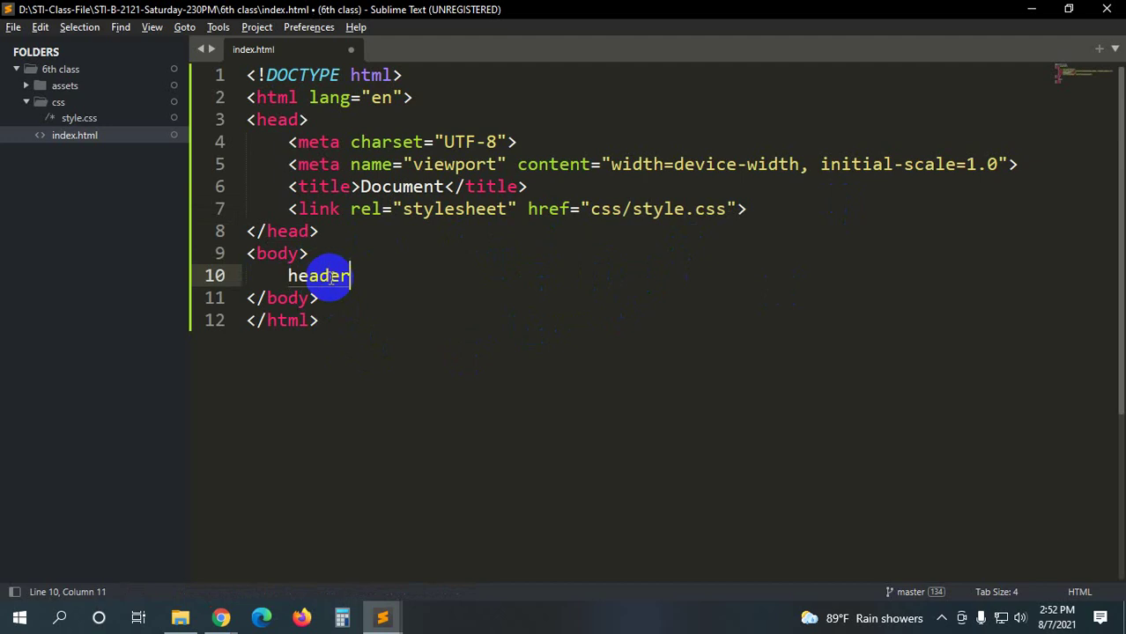
pyautogui.press('Tab')
pyautogui.press('Return')
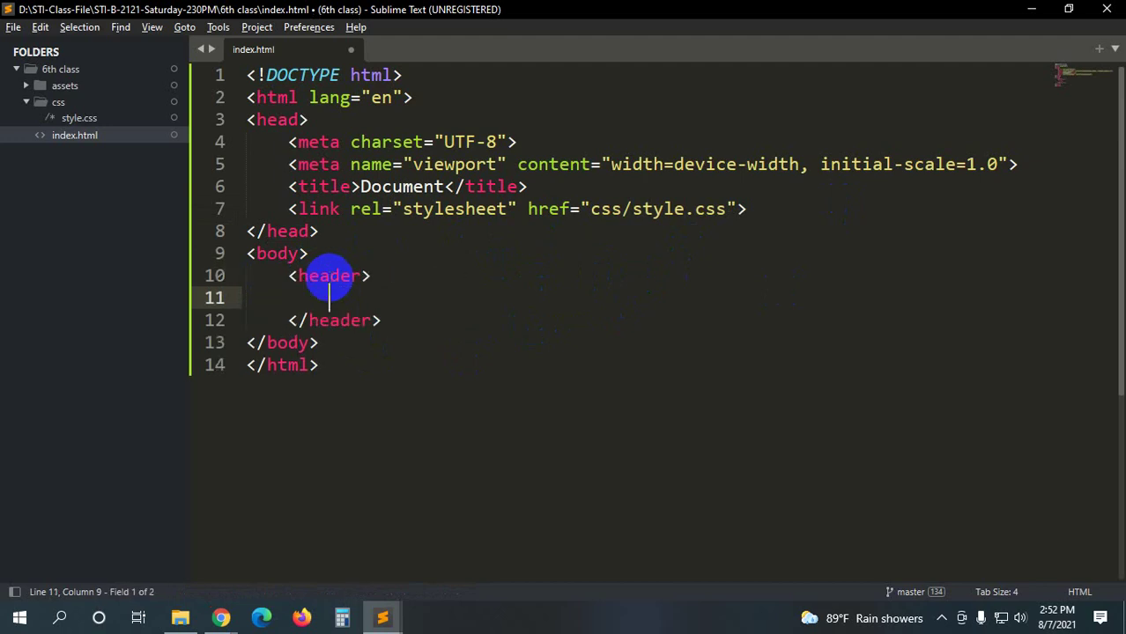
pyautogui.hotkey('alt', 'Tab')
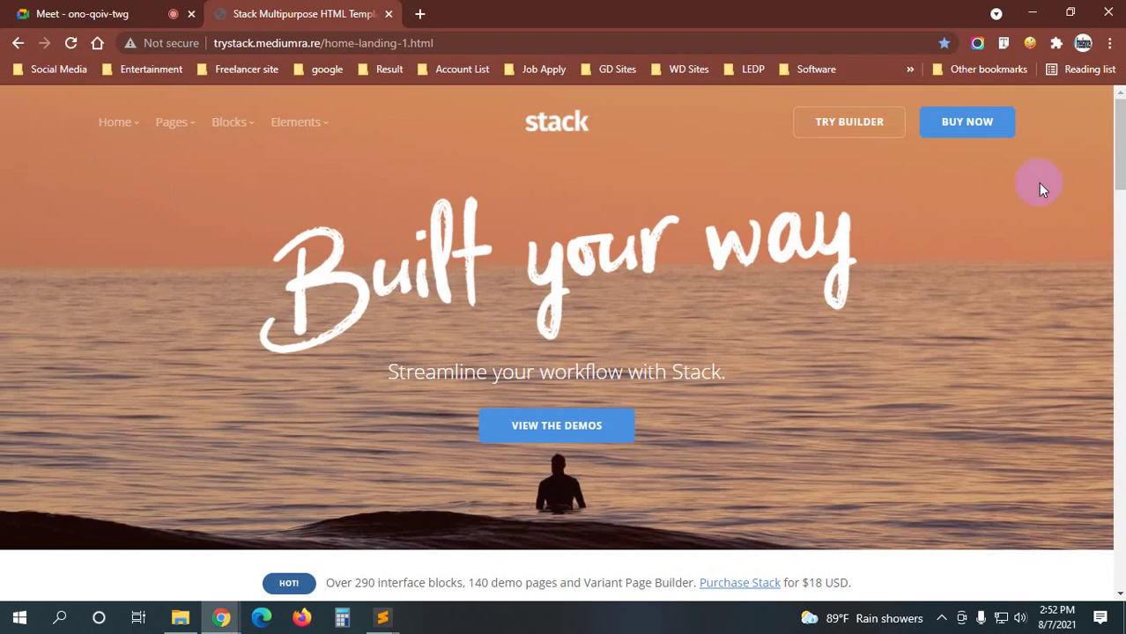
pyautogui.hotkey('alt', 'Tab')
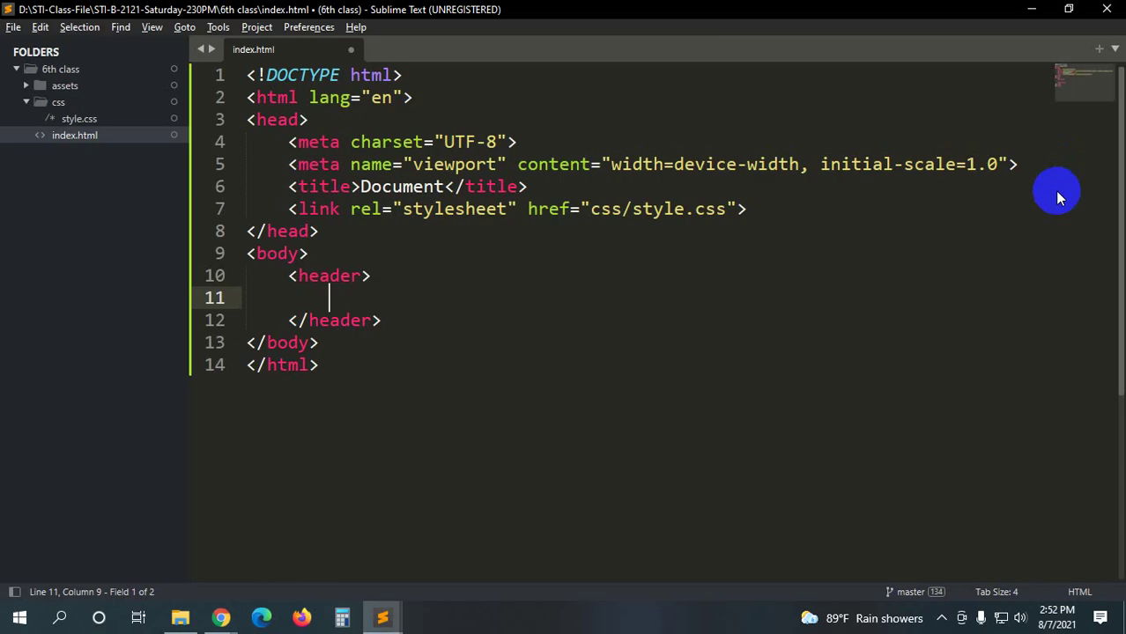
# - Nest a div with class container inside the header
pyautogui.write('.con')
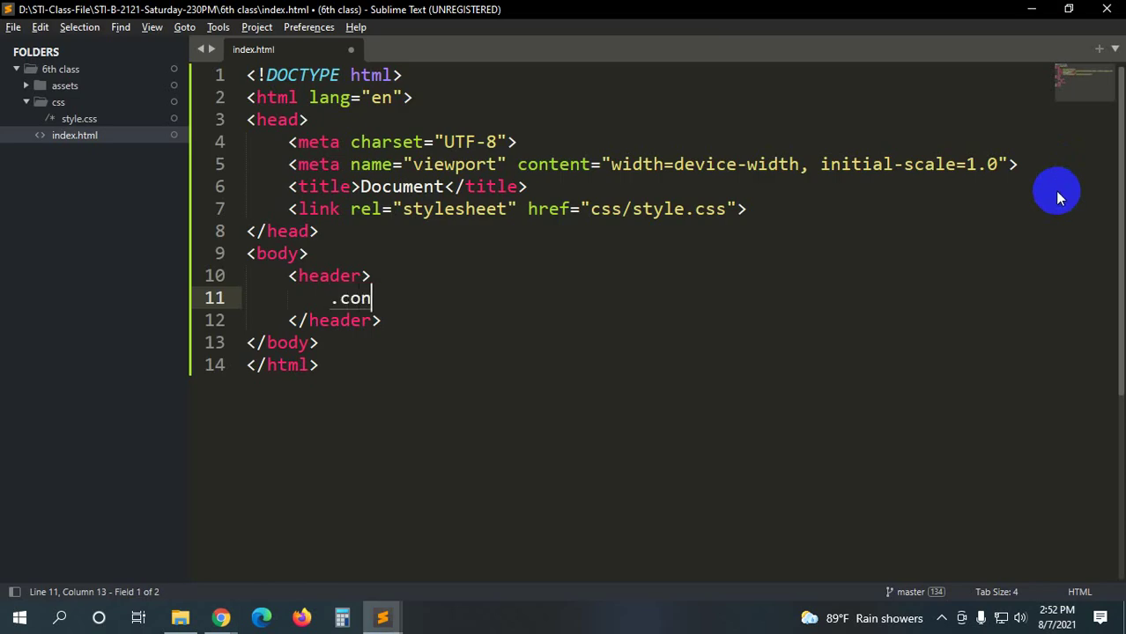
pyautogui.write('tainer')
pyautogui.press('Tab')
pyautogui.press('Return')
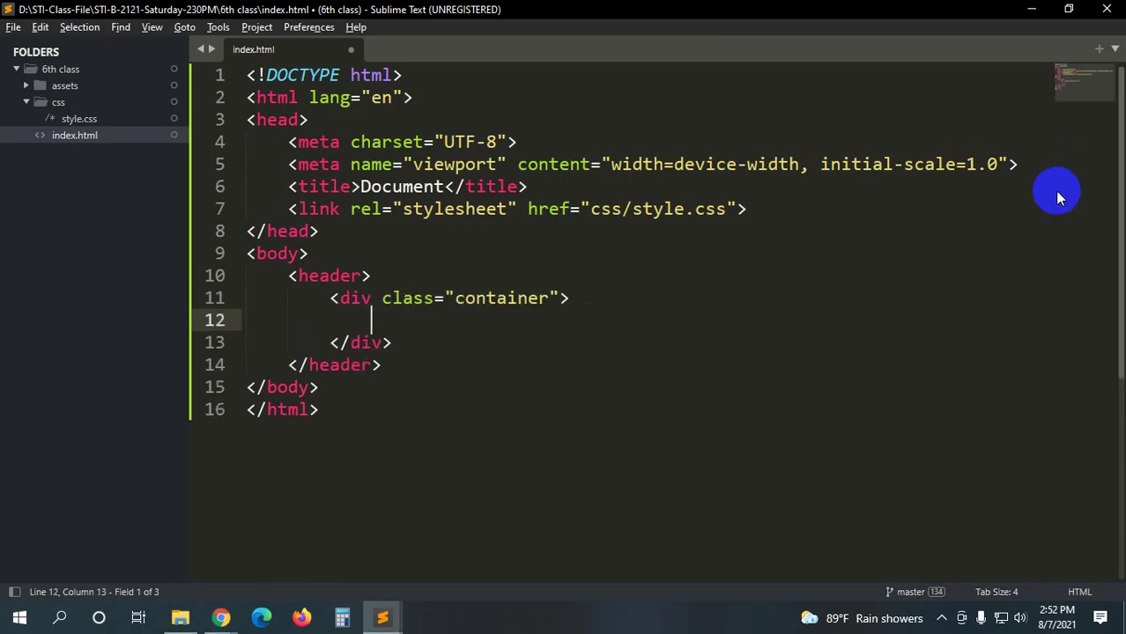
pyautogui.hotkey('alt', 'Tab')
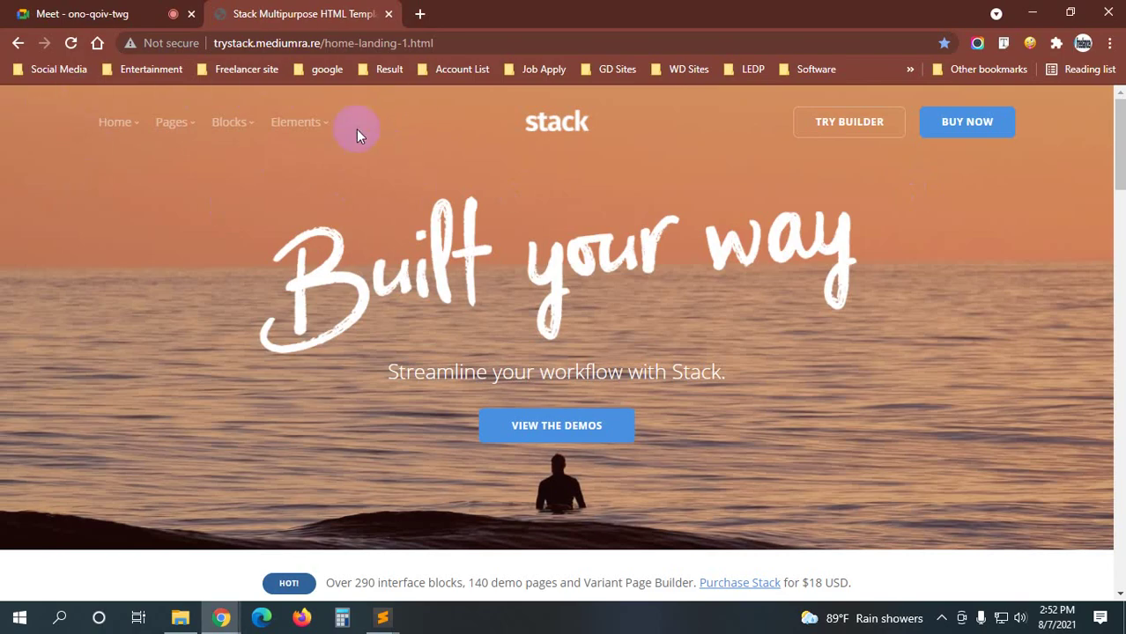
pyautogui.hotkey('alt', 'Tab')
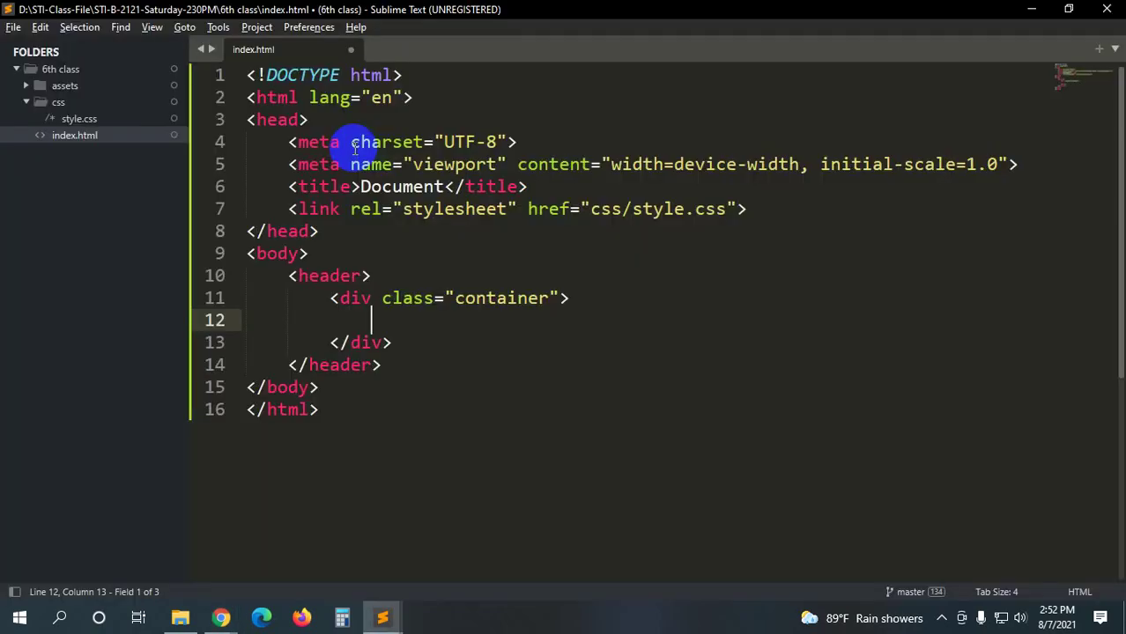
# - Nest an empty menu div inside the container and start a nav>ul>li>a abbreviation
pyautogui.write('.men')
pyautogui.write('u')
pyautogui.press('Tab')
pyautogui.press('Return')
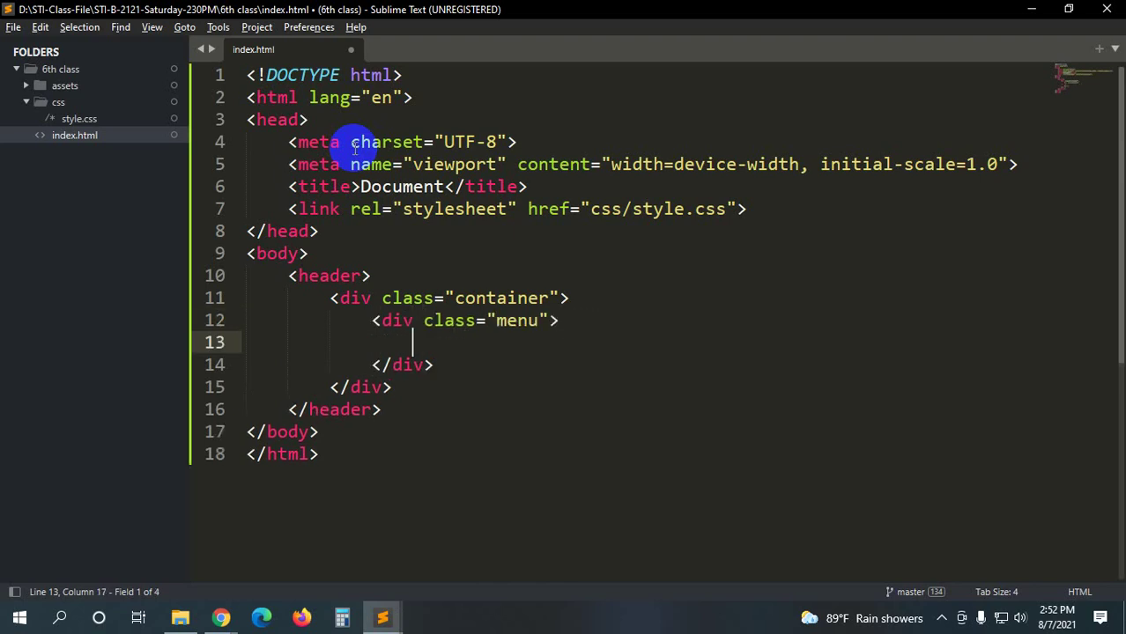
pyautogui.write('nav>')
pyautogui.write('ul>')
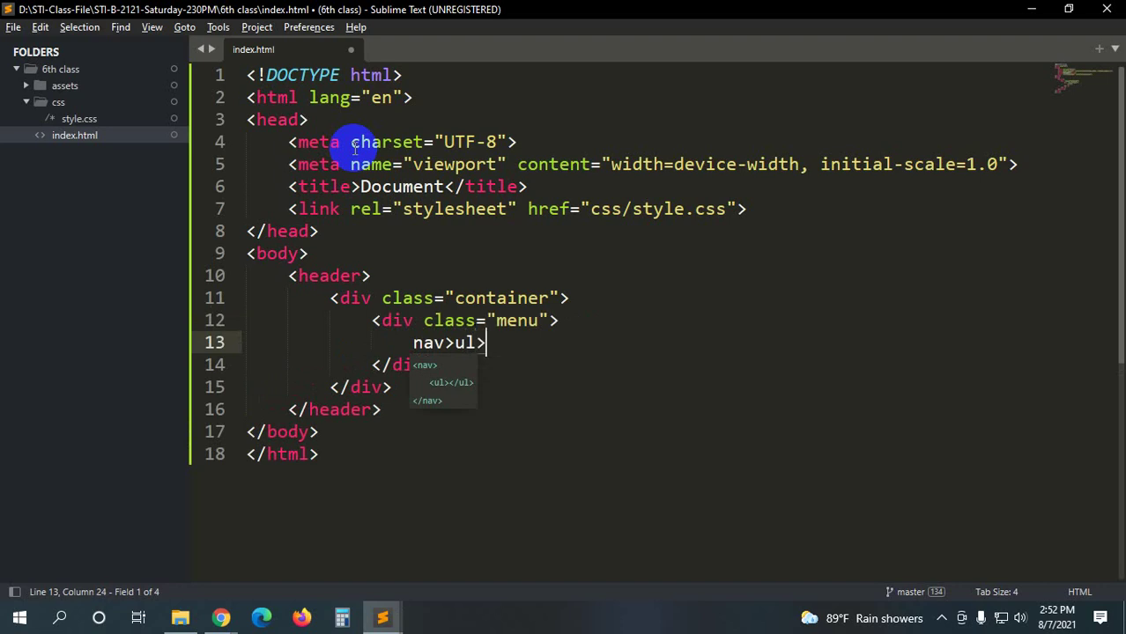
pyautogui.write('li>')
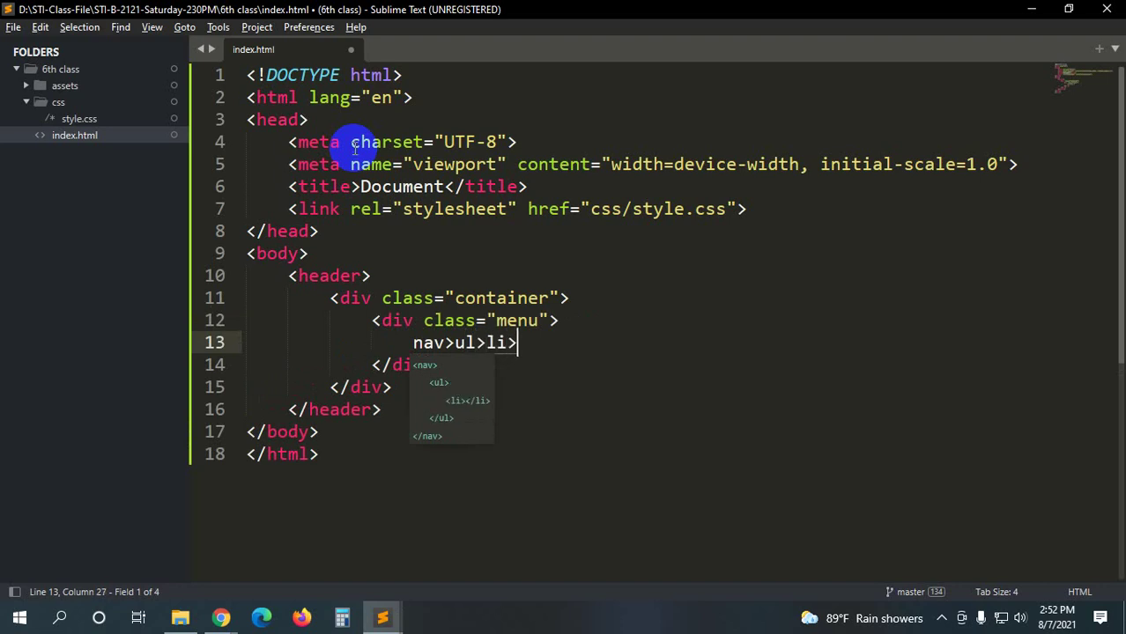
pyautogui.write('a')
# - Expand nav>ul>li>a into a nav list whose link goes to # with text Home
pyautogui.press('Tab')
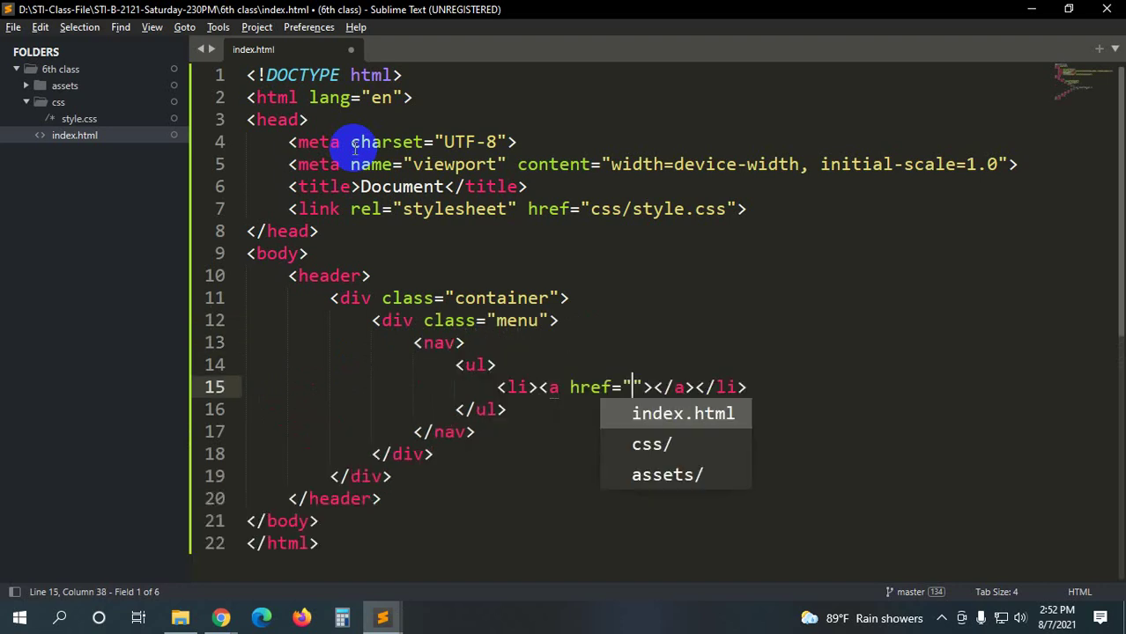
pyautogui.scroll(-2, 471, 298)
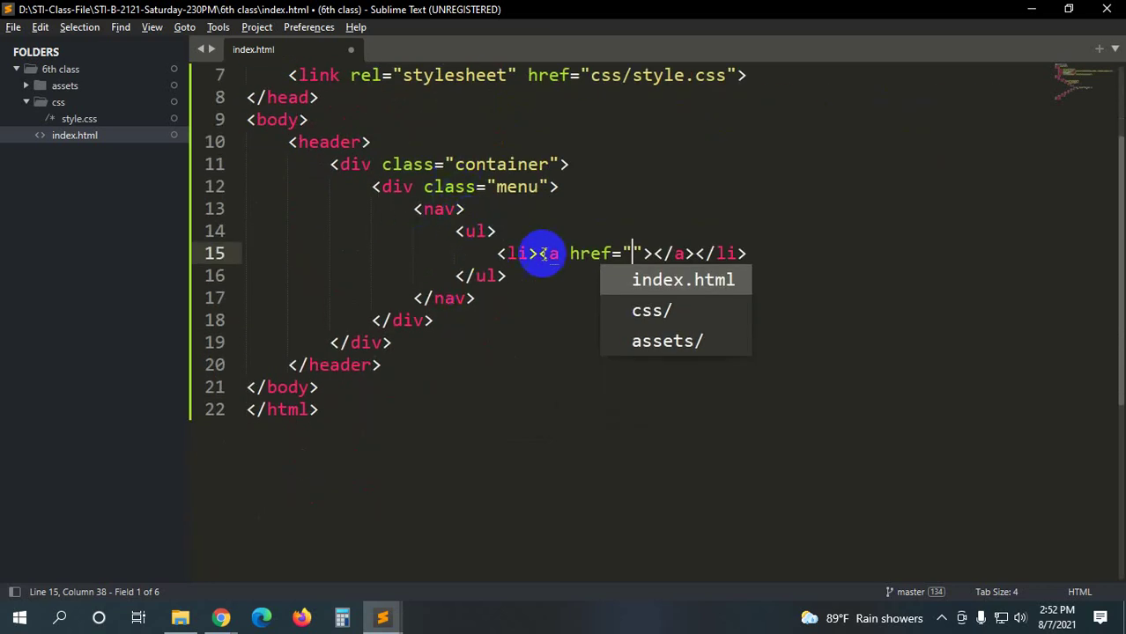
pyautogui.write('#')
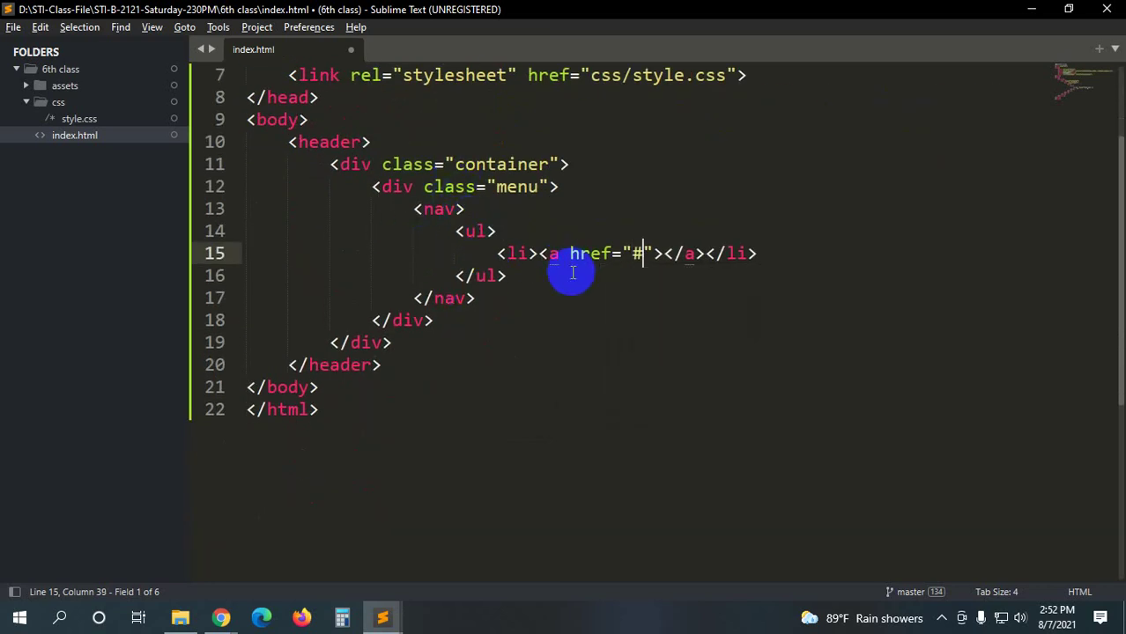
pyautogui.press('Right')
pyautogui.press('Right')
pyautogui.write('Home')
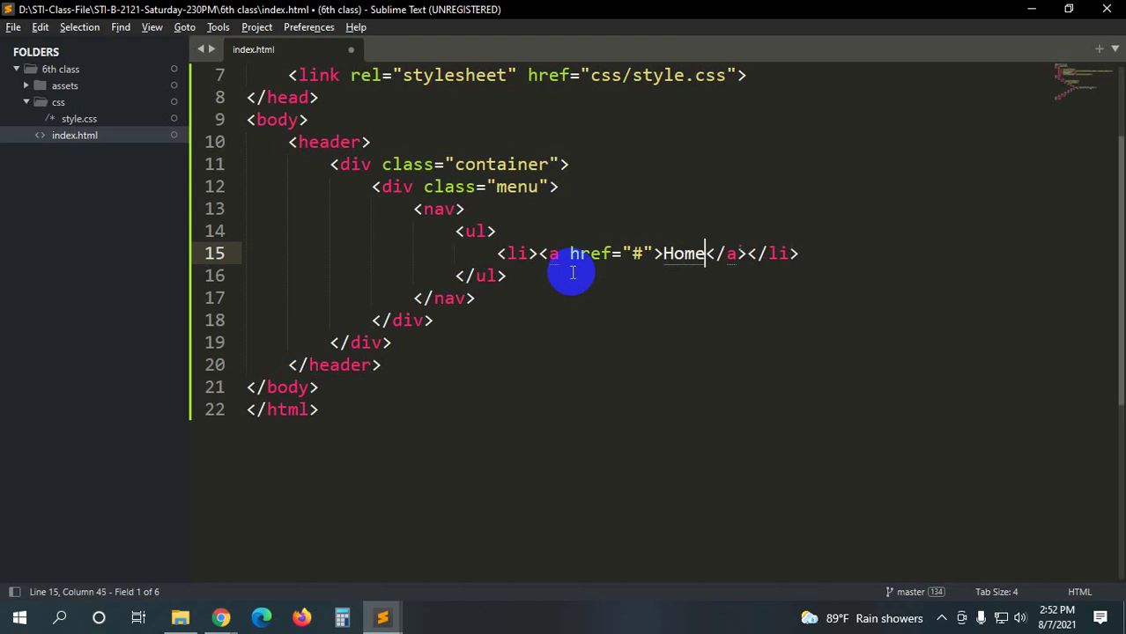
pyautogui.hotkey('ctrl', 'shift', 's')
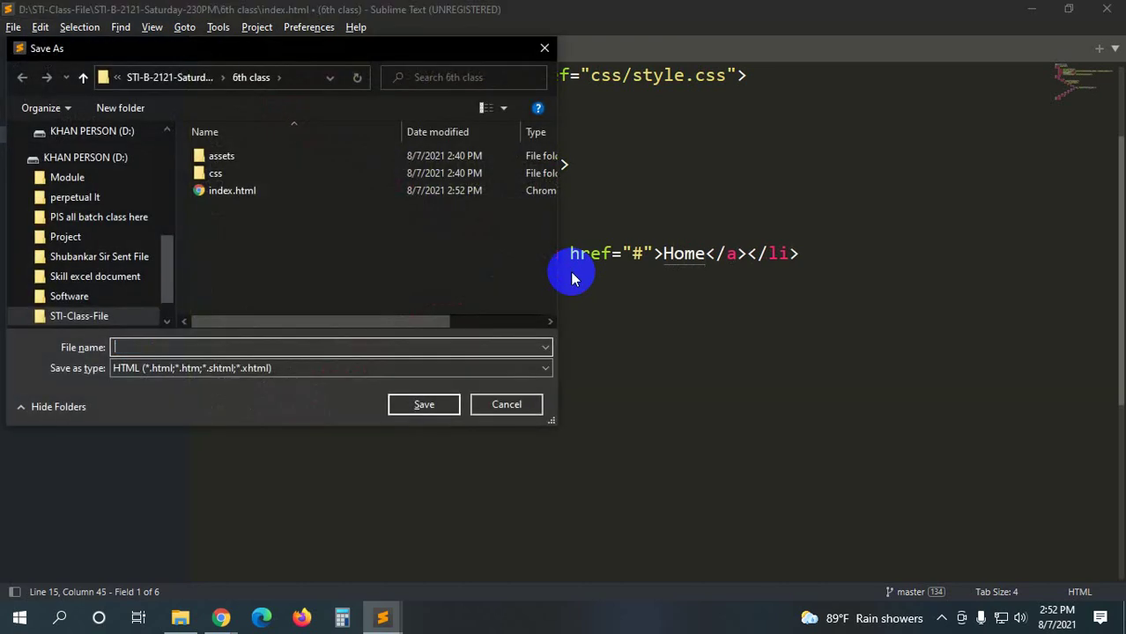
pyautogui.click(544, 48)
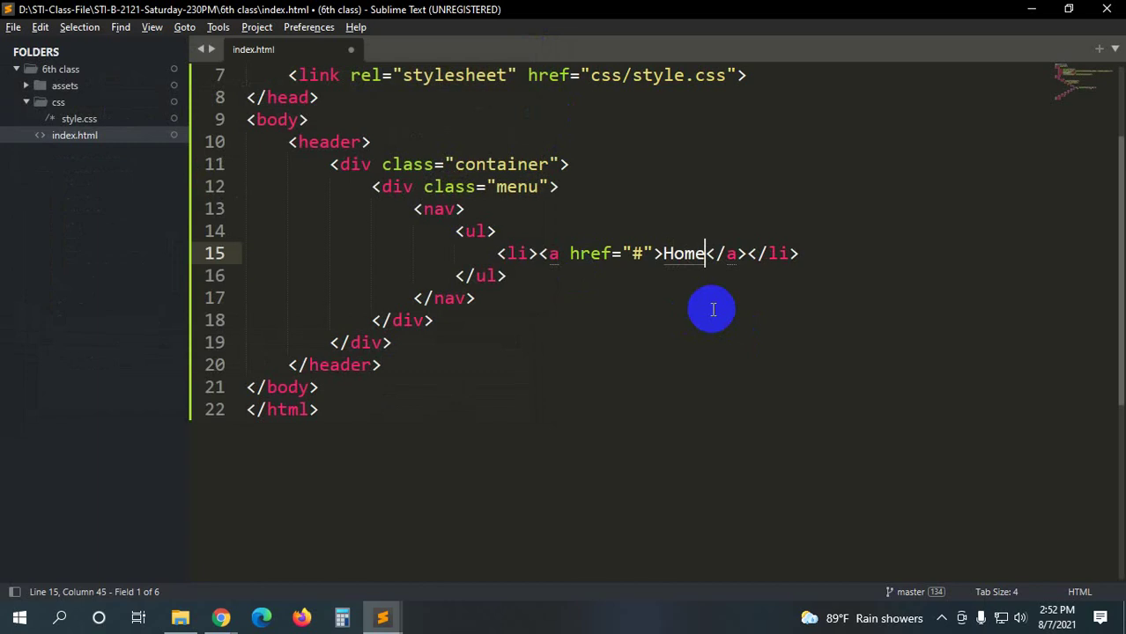
# - Duplicate the Home link line into a second, empty link item
pyautogui.hotkey('ctrl', 'shift', 'd')
pyautogui.press('BackSpace')
pyautogui.press('BackSpace')
pyautogui.press('BackSpace')
pyautogui.press('BackSpace')
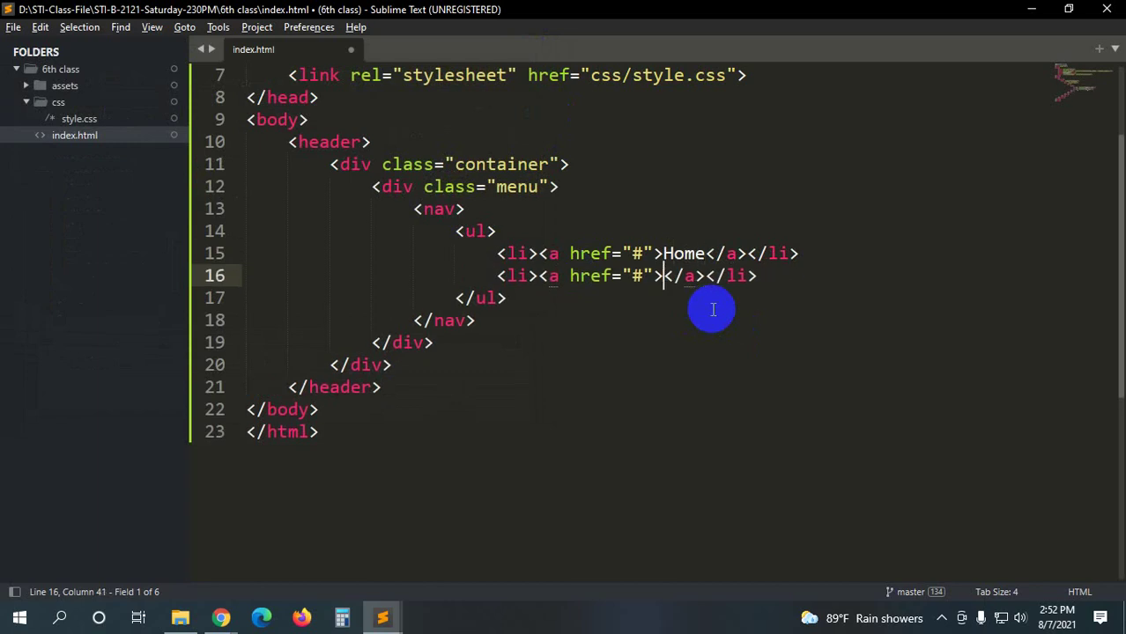
pyautogui.hotkey('alt', 'Tab')
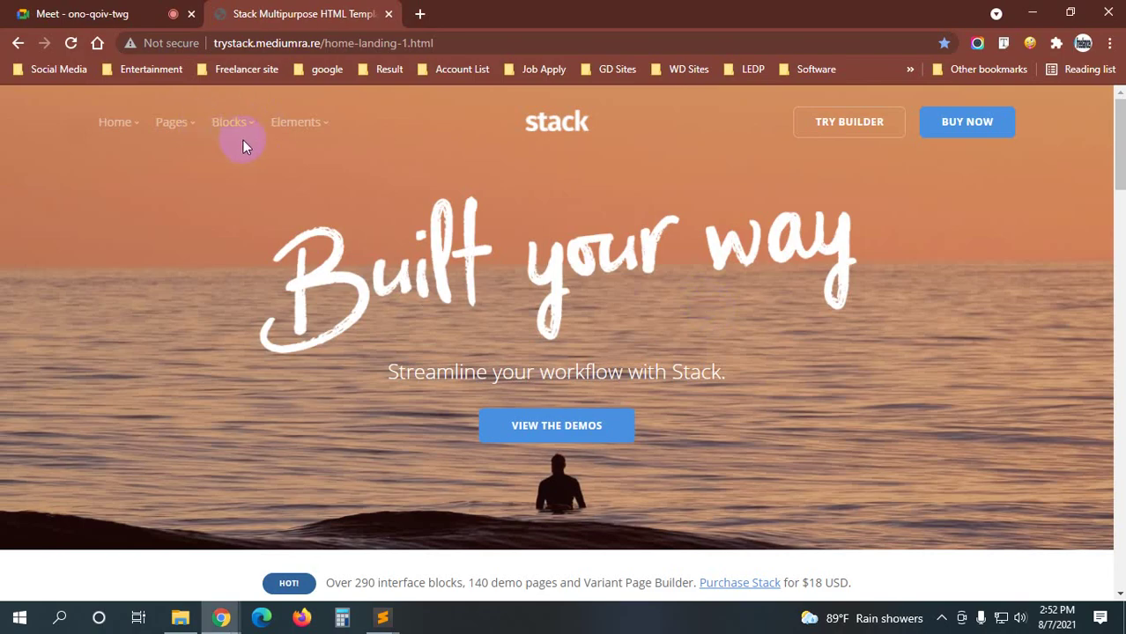
# - Label the second link Pages and add a third link labelled Blocks
pyautogui.hotkey('alt', 'Tab')
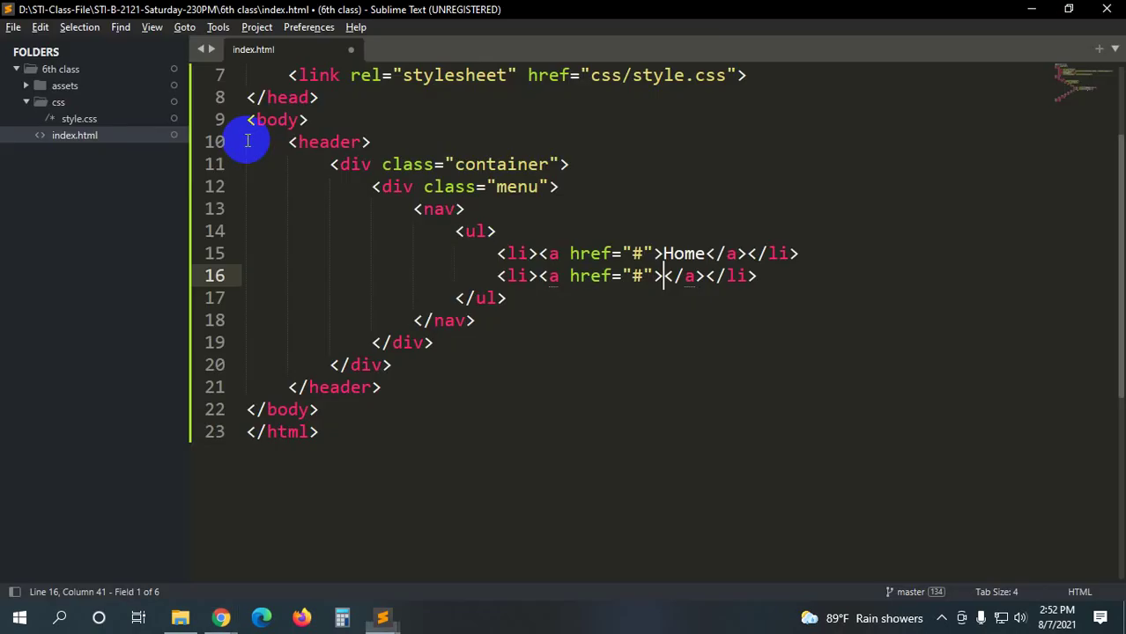
pyautogui.write('Page')
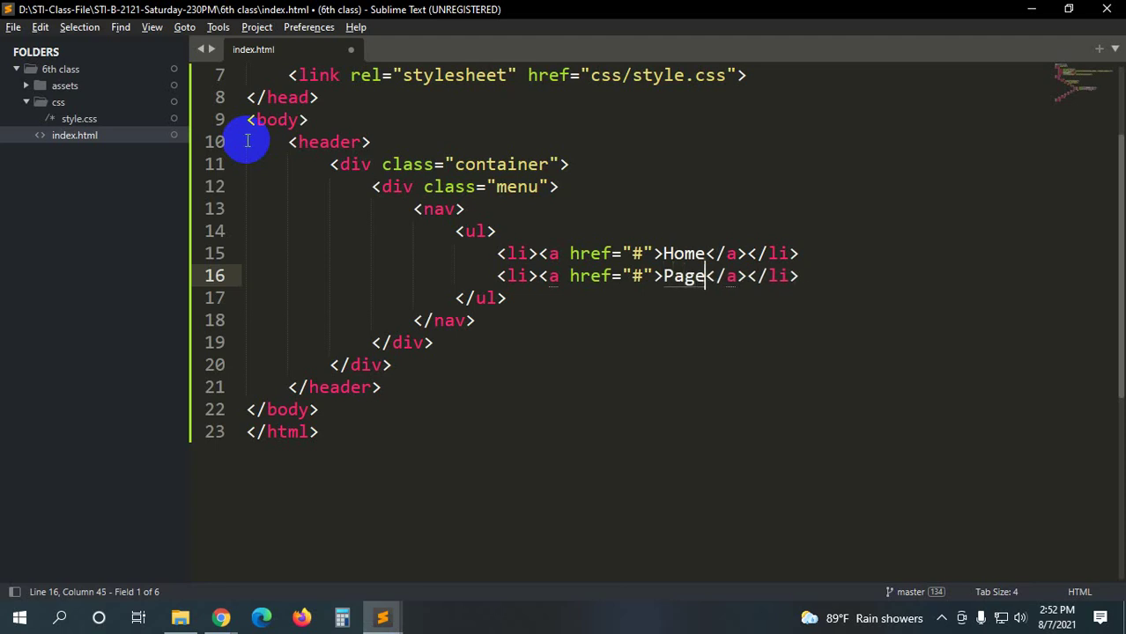
pyautogui.write('s')
pyautogui.hotkey('ctrl', 'shift', 'd')
pyautogui.press('BackSpace')
pyautogui.press('BackSpace')
pyautogui.press('BackSpace')
pyautogui.press('BackSpace')
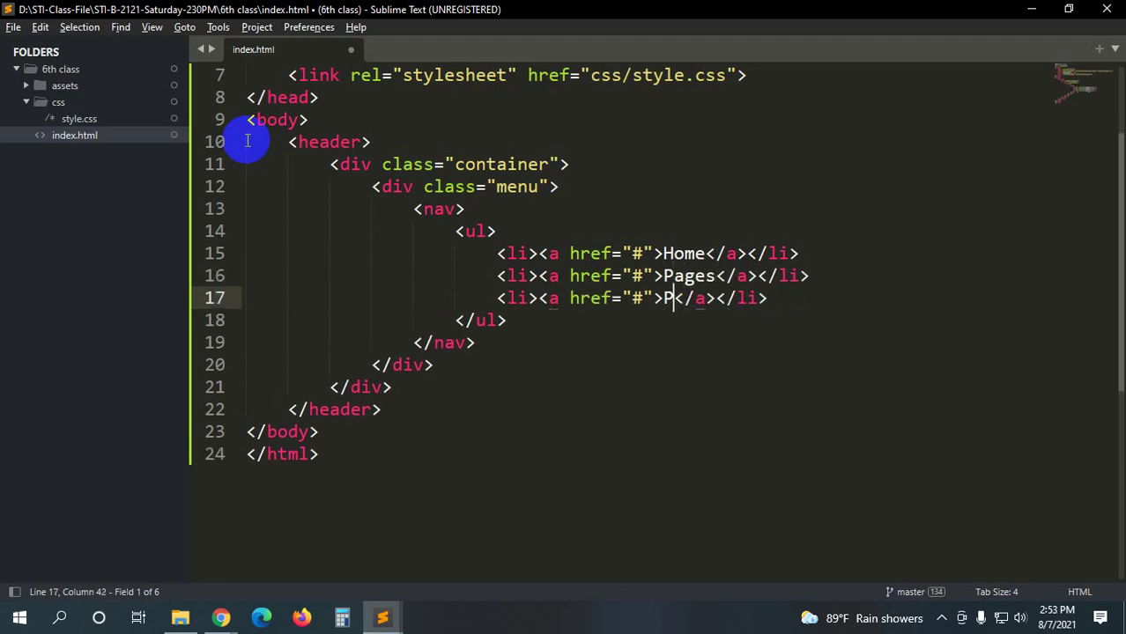
pyautogui.press('BackSpace')
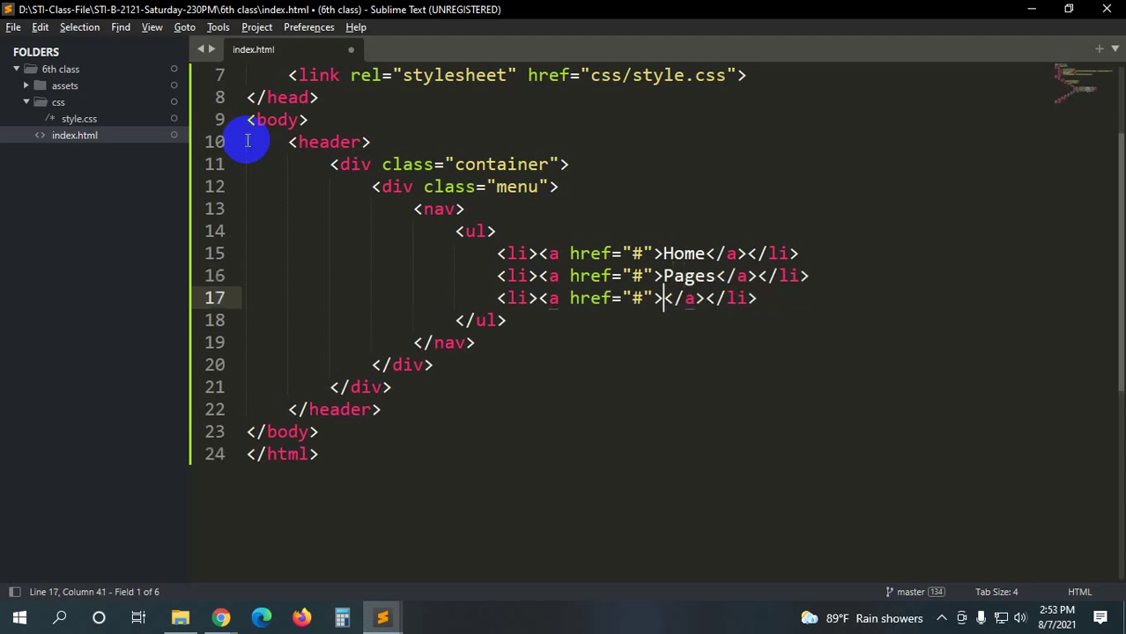
pyautogui.write('Bloack')
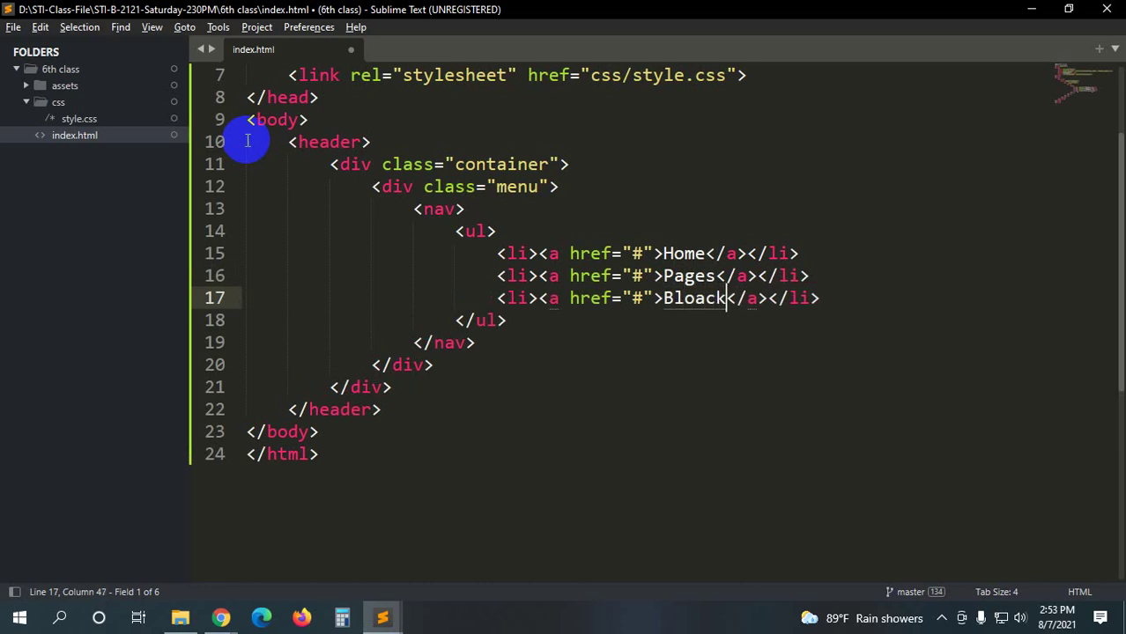
pyautogui.press('BackSpace')
pyautogui.press('BackSpace')
pyautogui.press('BackSpace')
pyautogui.write('ck')
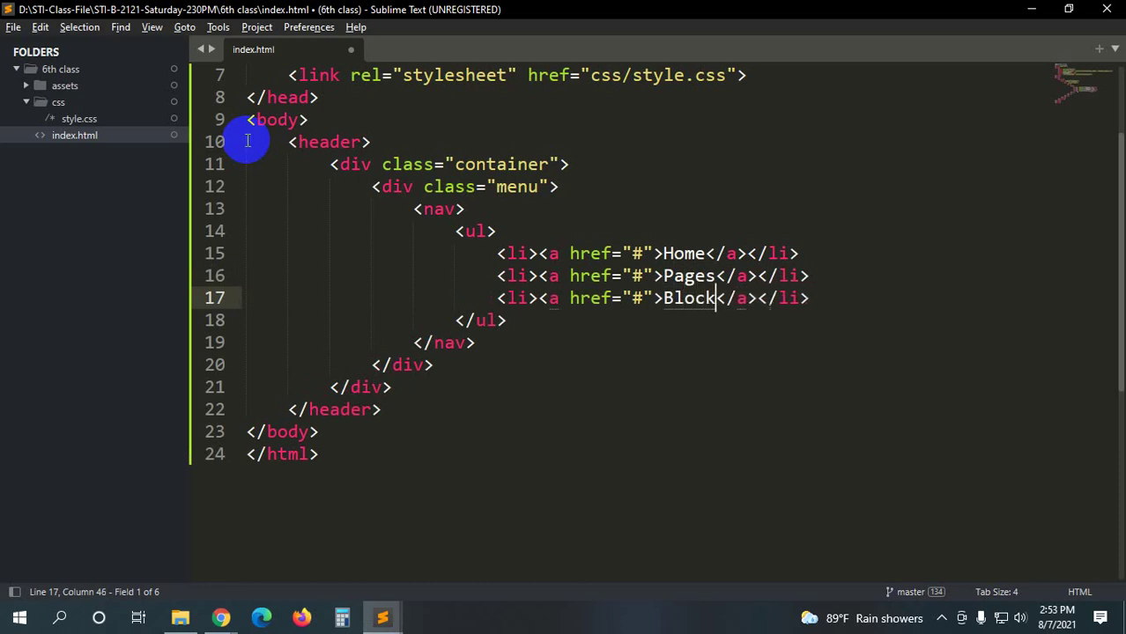
pyautogui.write('s')
# - Add a fourth link labelled Elements and save index.html
pyautogui.hotkey('ctrl', 'shift', 's')
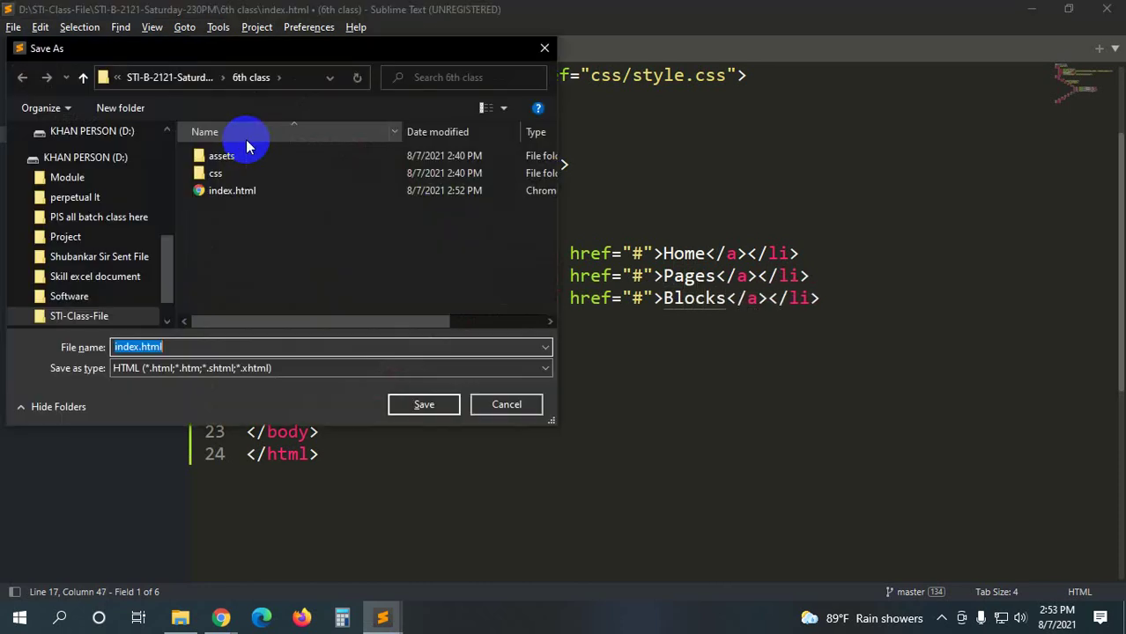
pyautogui.click(544, 49)
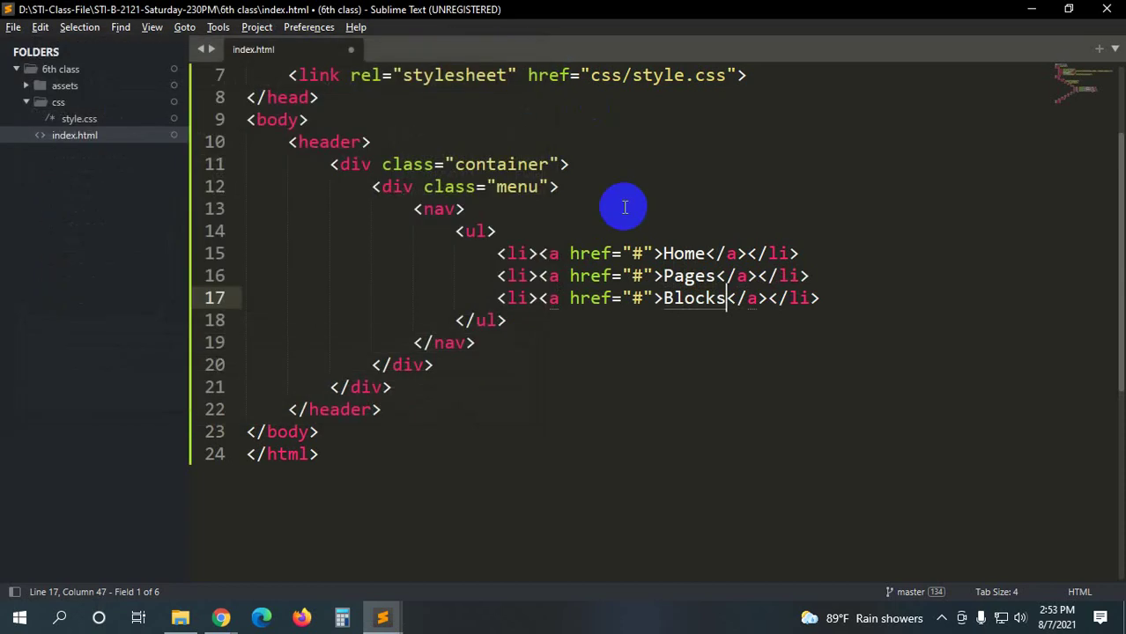
pyautogui.hotkey('ctrl', 'shift', 'd')
pyautogui.press('BackSpace')
pyautogui.press('BackSpace')
pyautogui.press('BackSpace')
pyautogui.press('BackSpace')
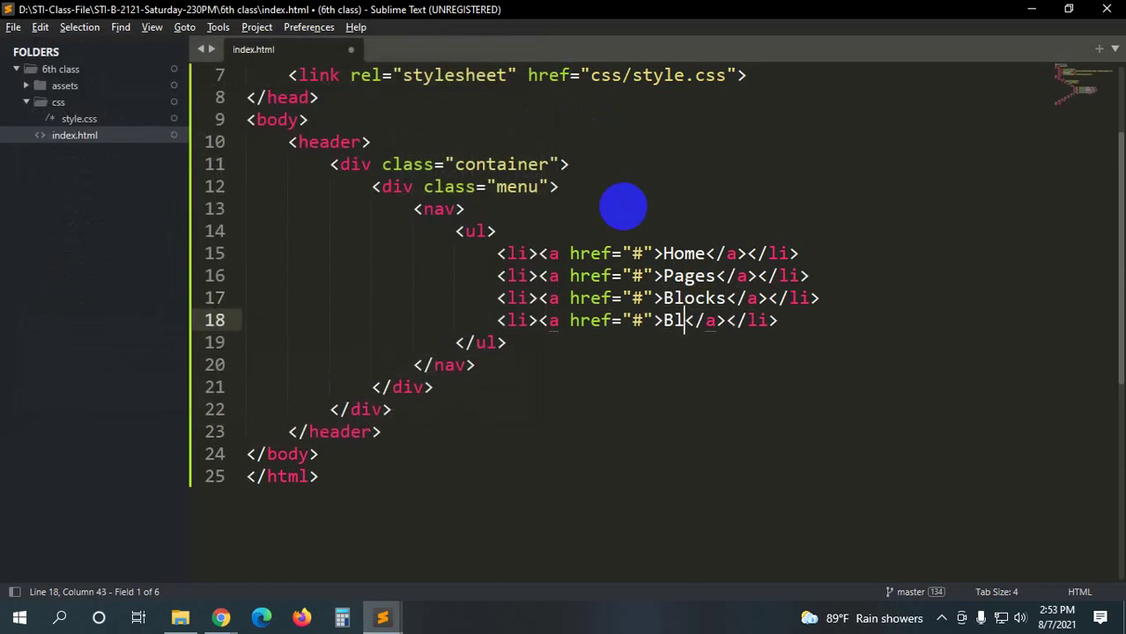
pyautogui.press('BackSpace')
pyautogui.press('BackSpace')
pyautogui.write('Ele')
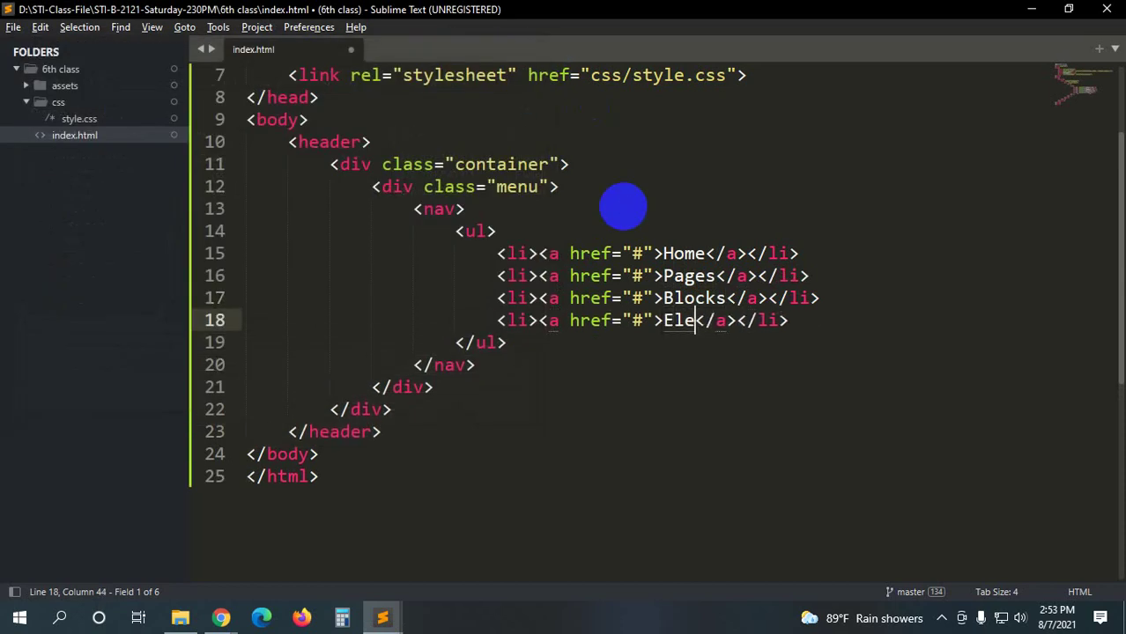
pyautogui.write('ments')
pyautogui.hotkey('ctrl', 's')
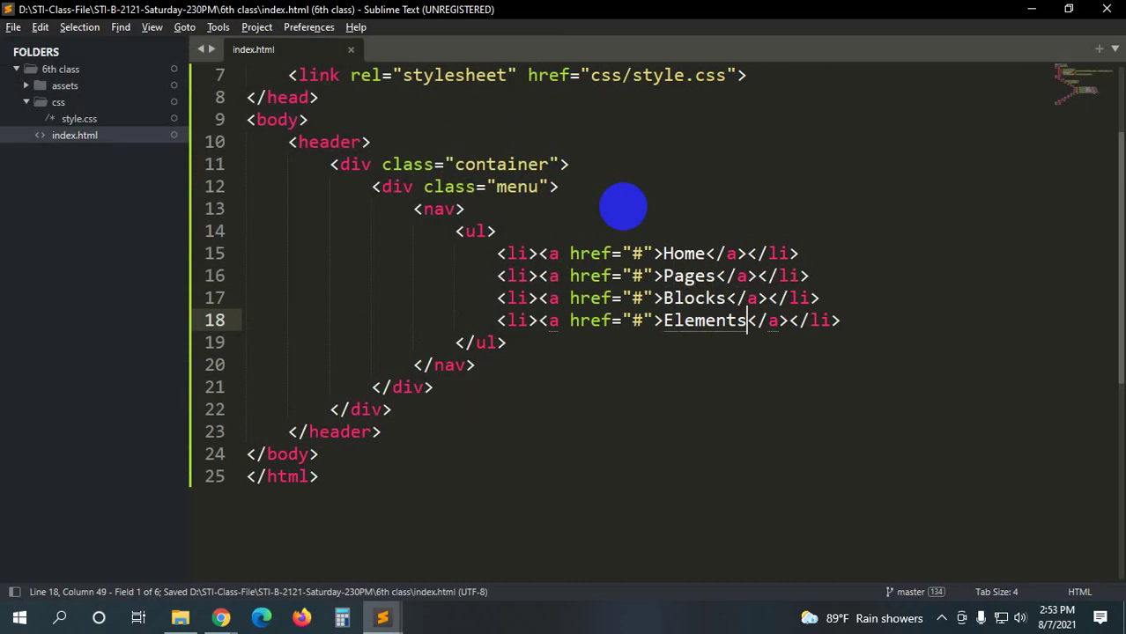
pyautogui.moveTo(221, 617)
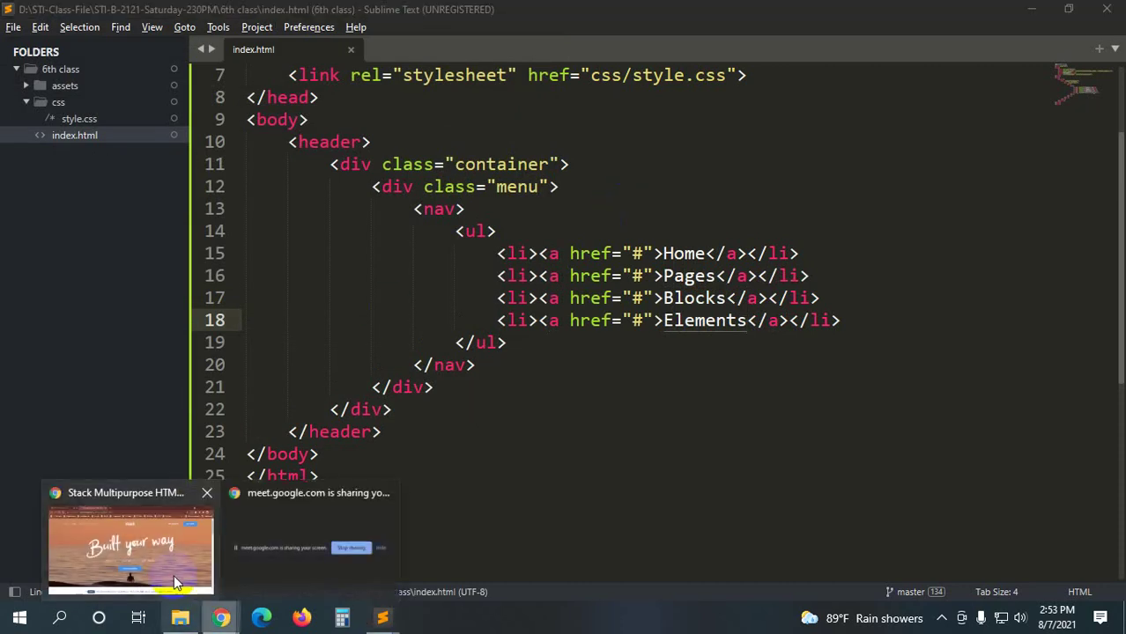
pyautogui.click(174, 574)
pyautogui.hotkey('alt', 'Tab')
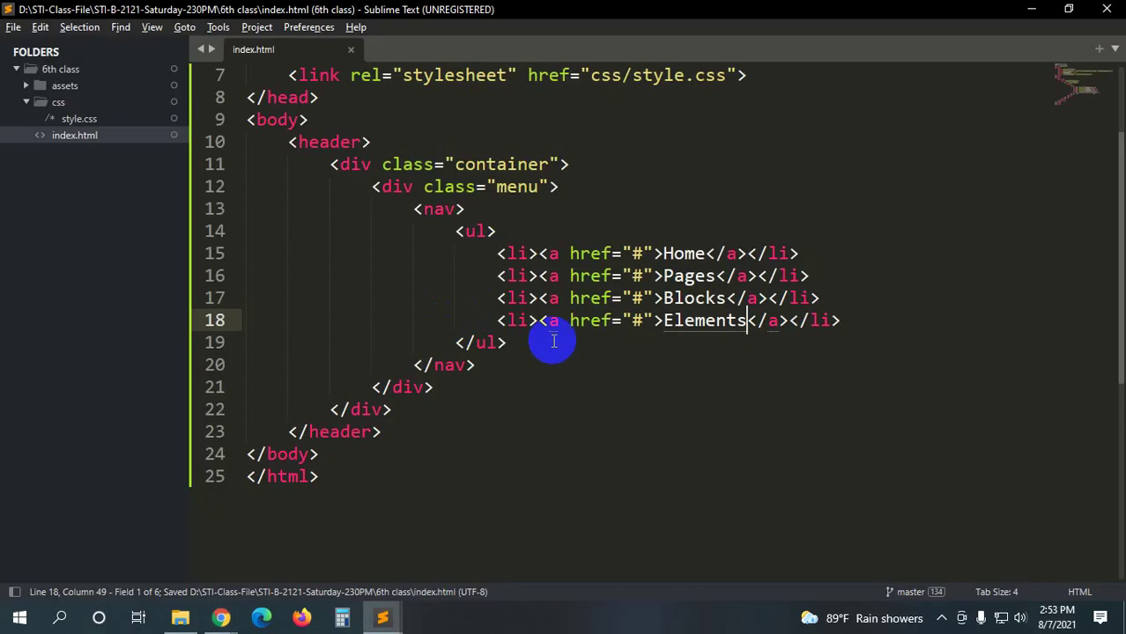
pyautogui.rightClick(557, 352)
# - Preview index.html in Chrome, test its Home link, and compare with the Stack template
pyautogui.click(625, 280)
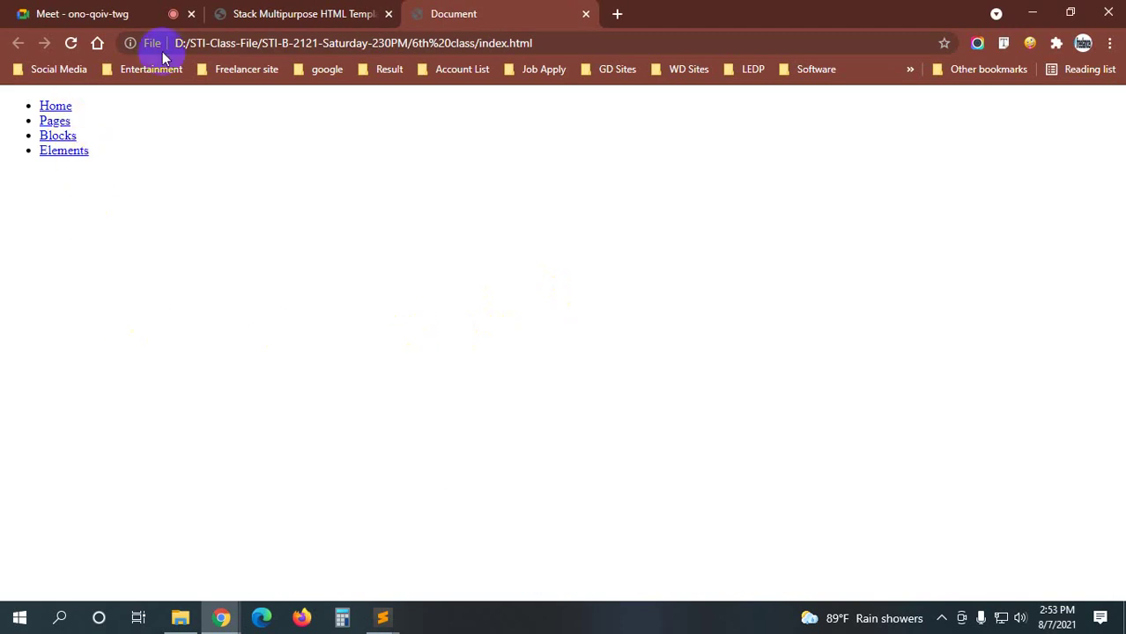
pyautogui.click(343, 13)
pyautogui.click(493, 11)
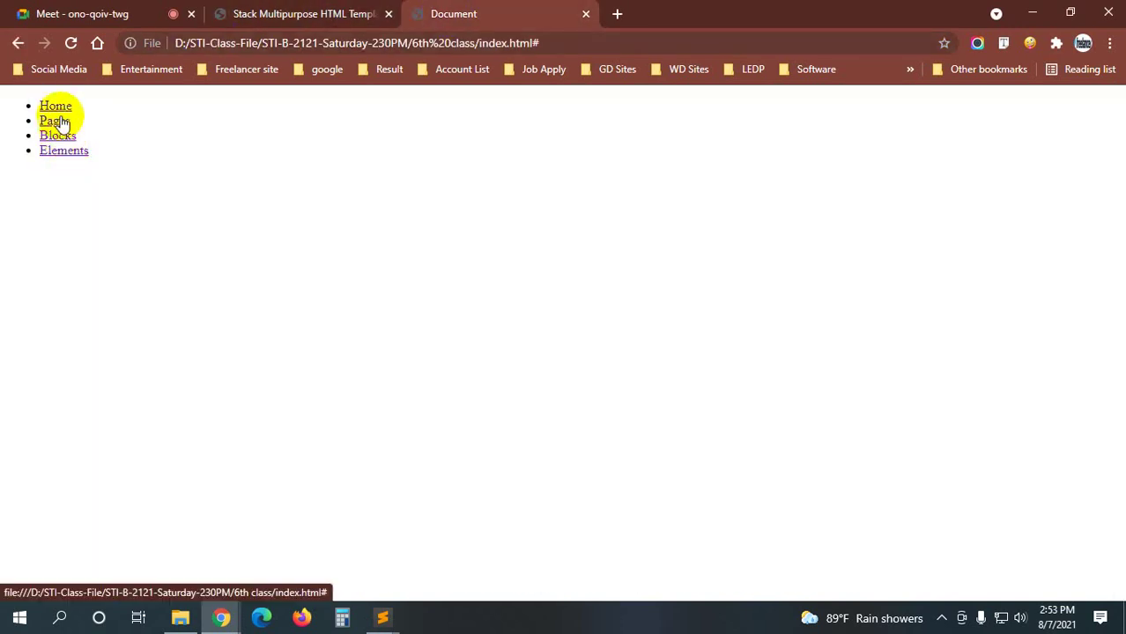
pyautogui.click(62, 106)
pyautogui.click(374, 69)
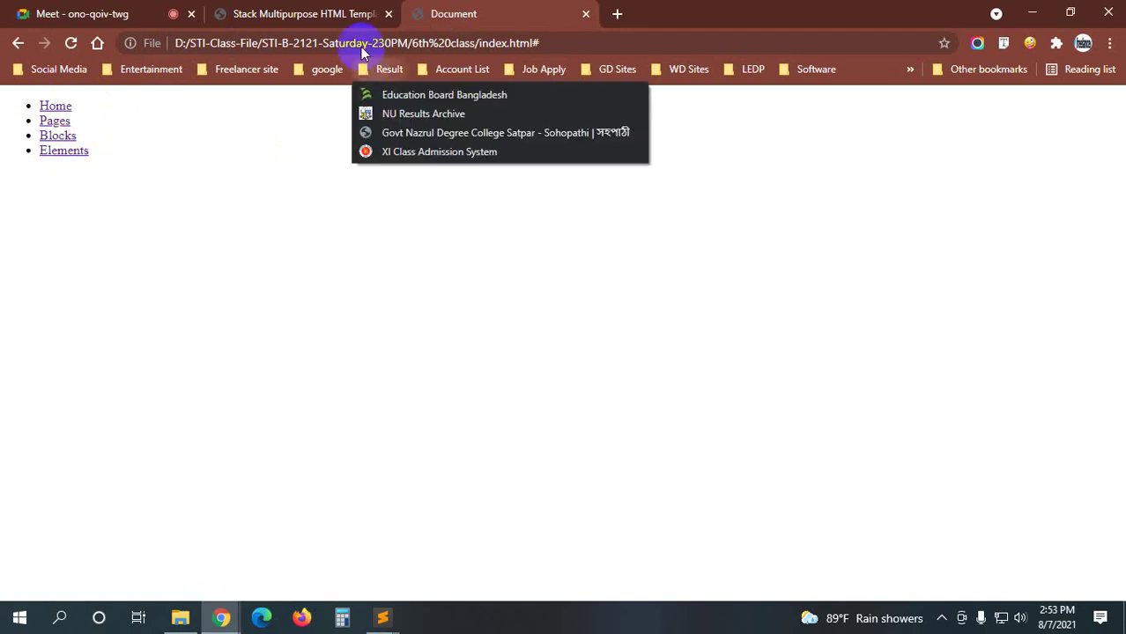
pyautogui.click(342, 169)
pyautogui.click(328, 12)
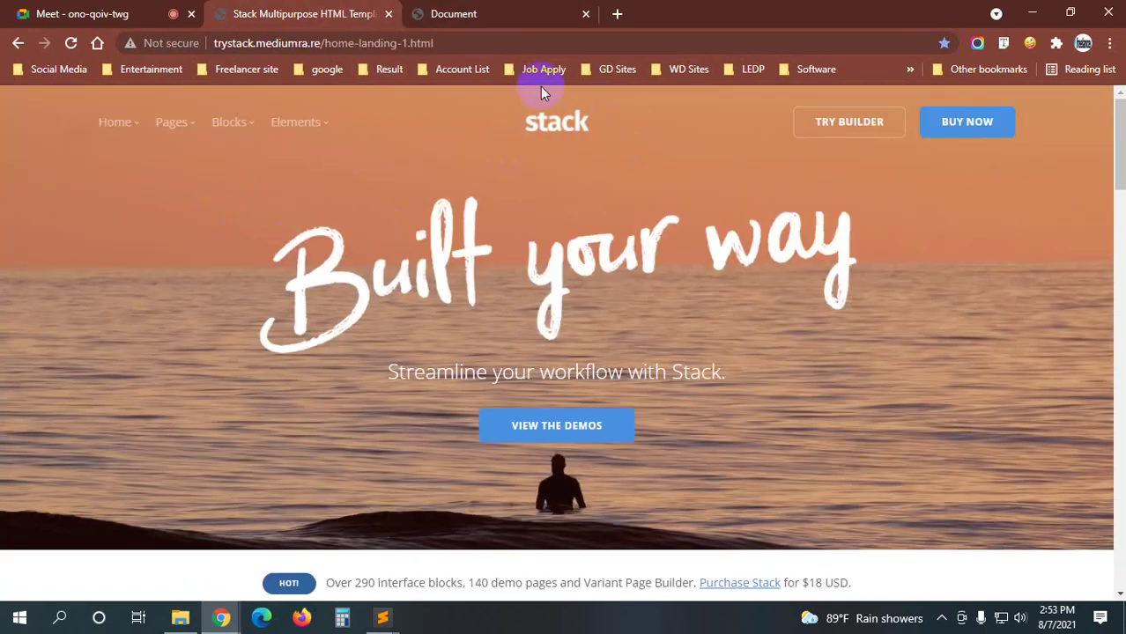
pyautogui.click(382, 617)
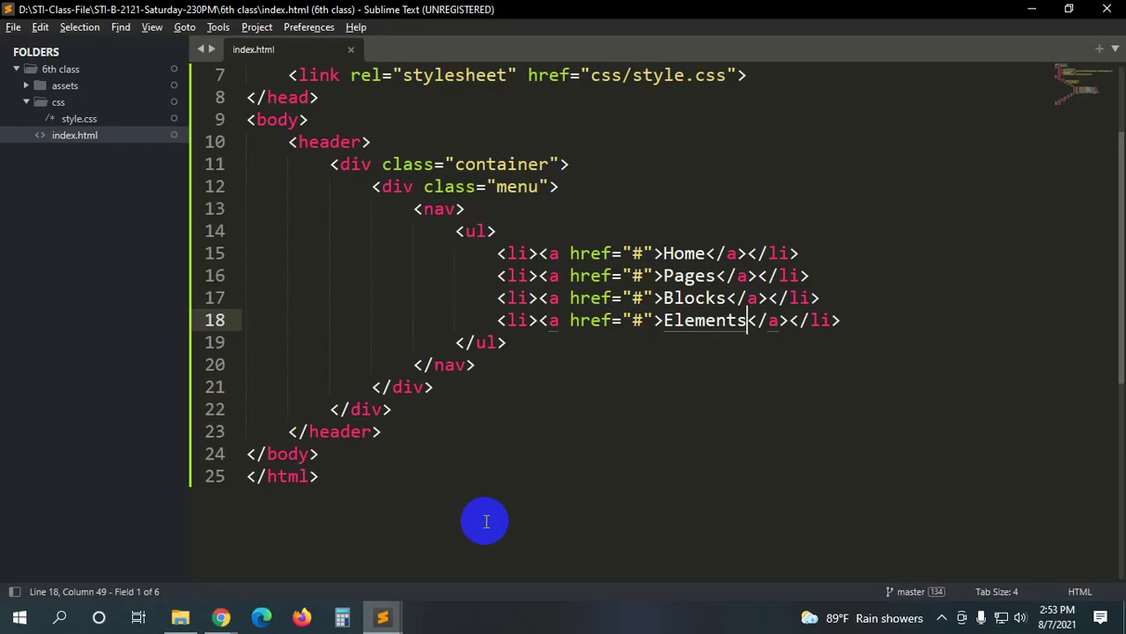
pyautogui.click(400, 187)
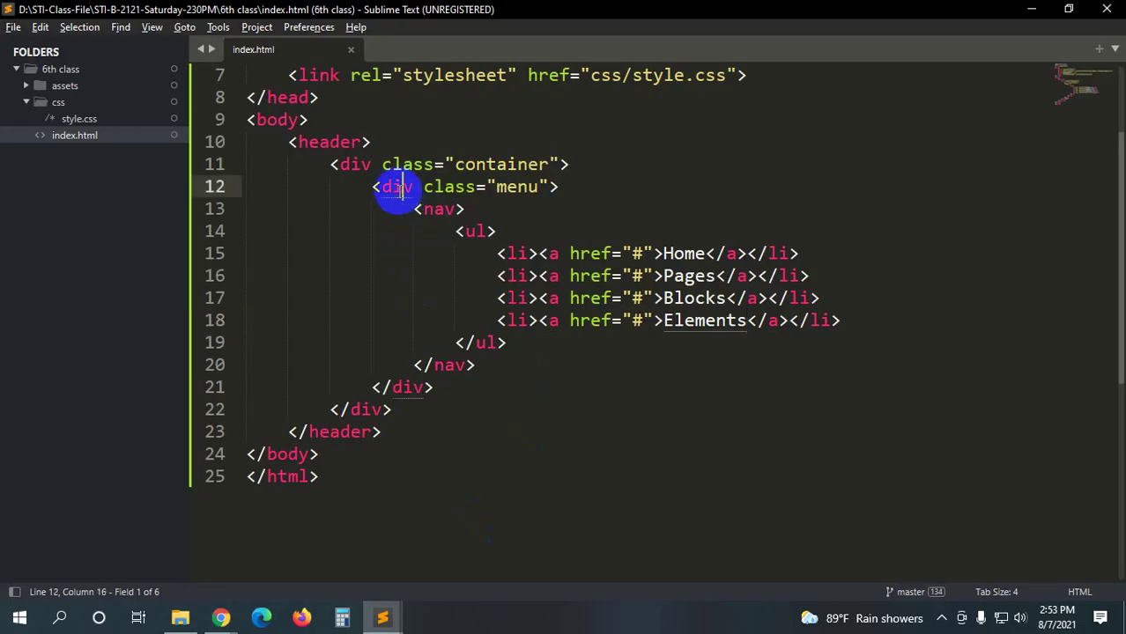
# - Add a logo div after the menu div containing an empty img tag
pyautogui.click(352, 410)
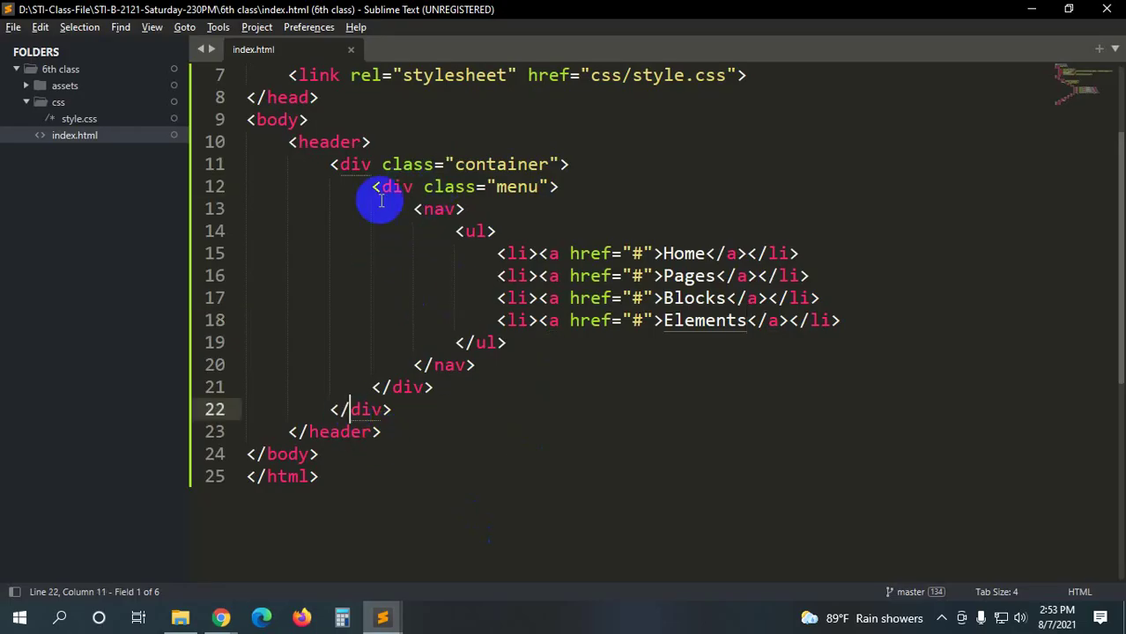
pyautogui.click(454, 385)
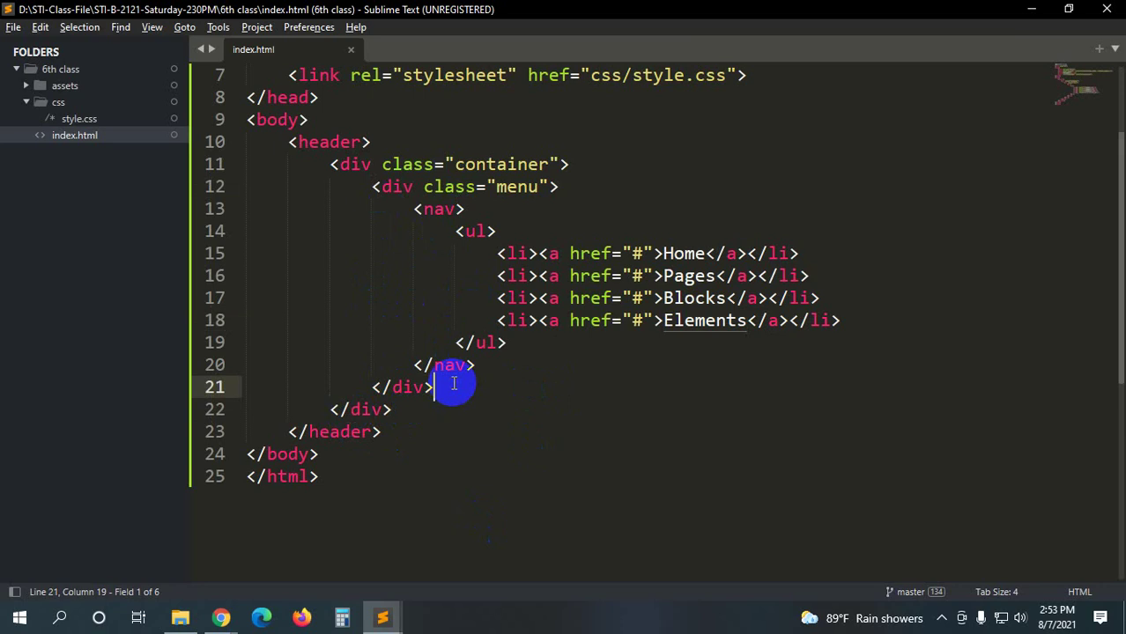
pyautogui.press('Return')
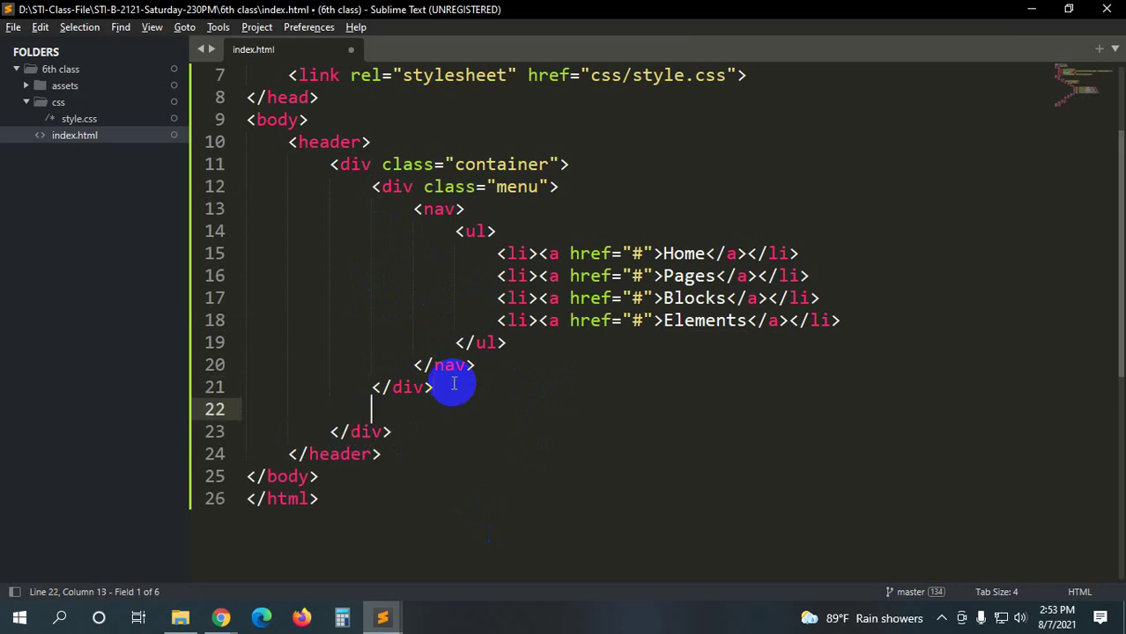
pyautogui.write('d')
pyautogui.press('BackSpace')
pyautogui.write('.')
pyautogui.write('logo')
pyautogui.press('Tab')
pyautogui.press('Return')
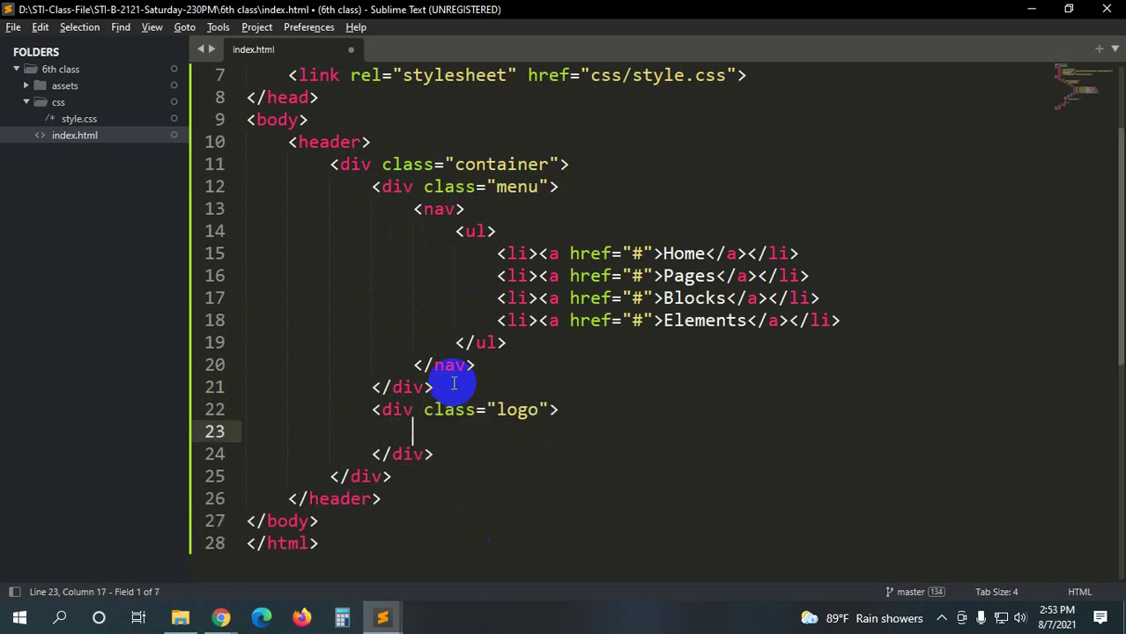
pyautogui.write('img')
pyautogui.press('Tab')
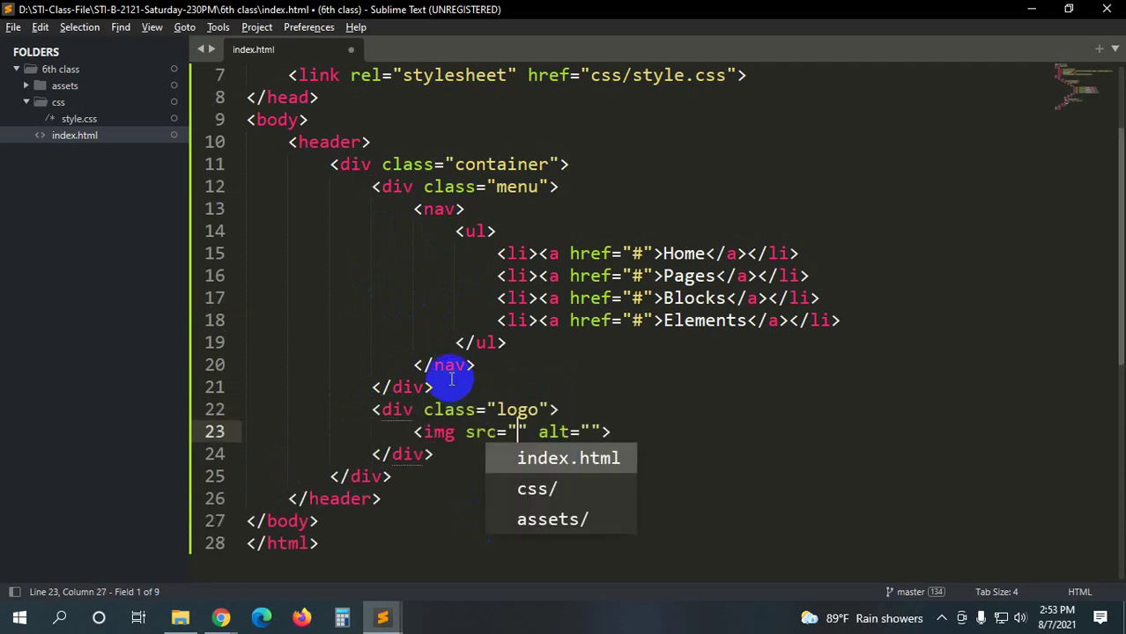
# - Locate the logo-light.png file in the assets/img folder
pyautogui.click(64, 85)
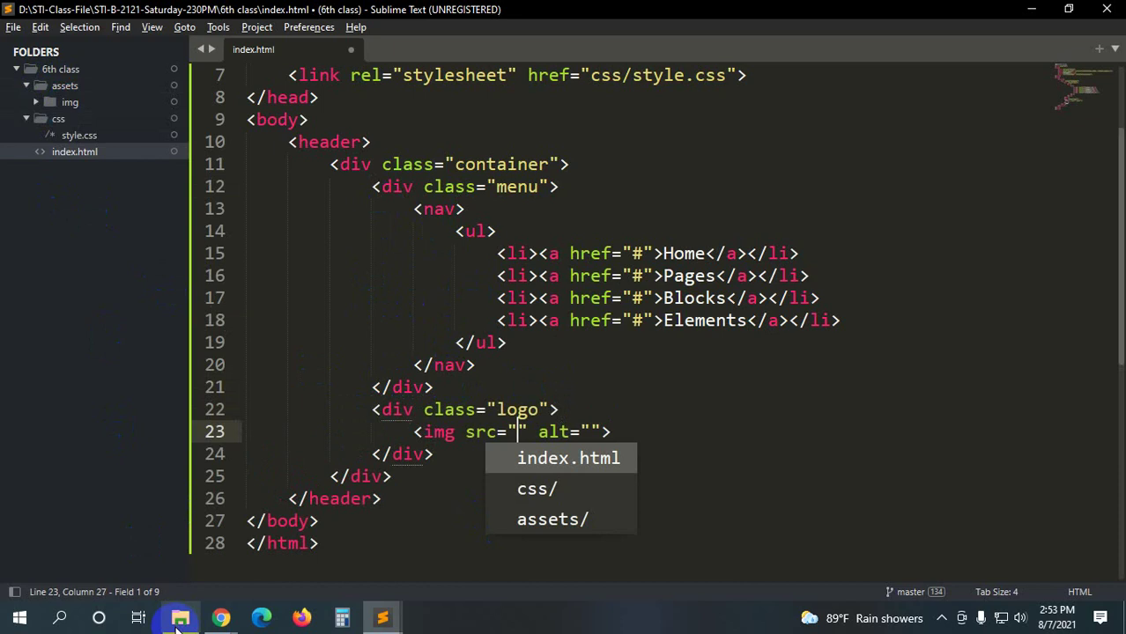
pyautogui.click(178, 619)
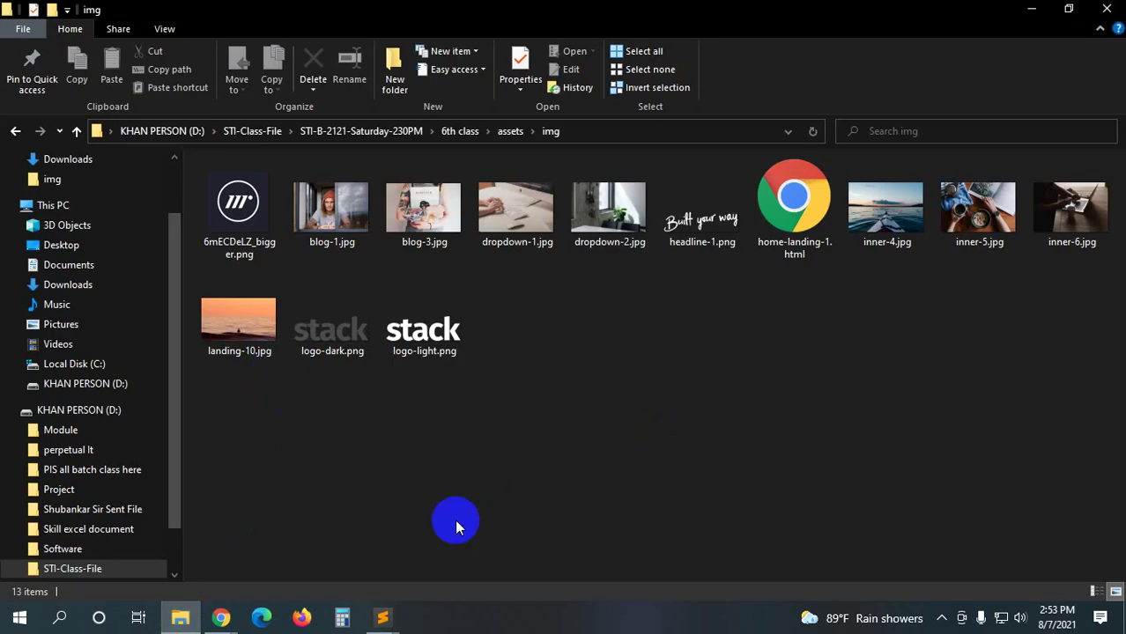
pyautogui.moveTo(221, 616)
pyautogui.click(176, 558)
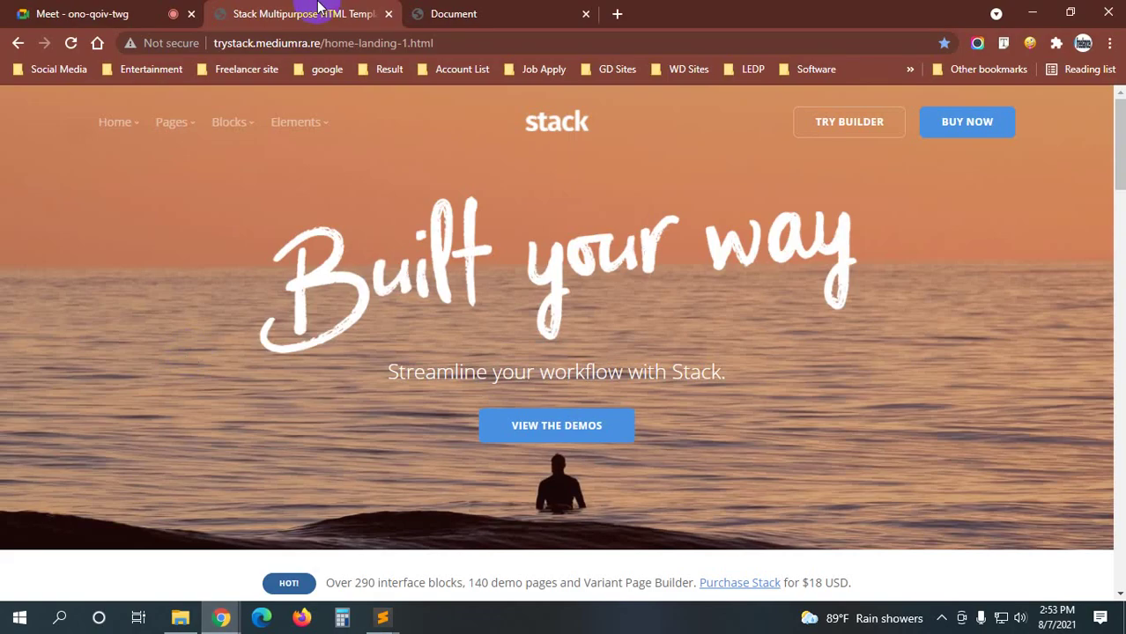
pyautogui.click(180, 618)
pyautogui.click(414, 339)
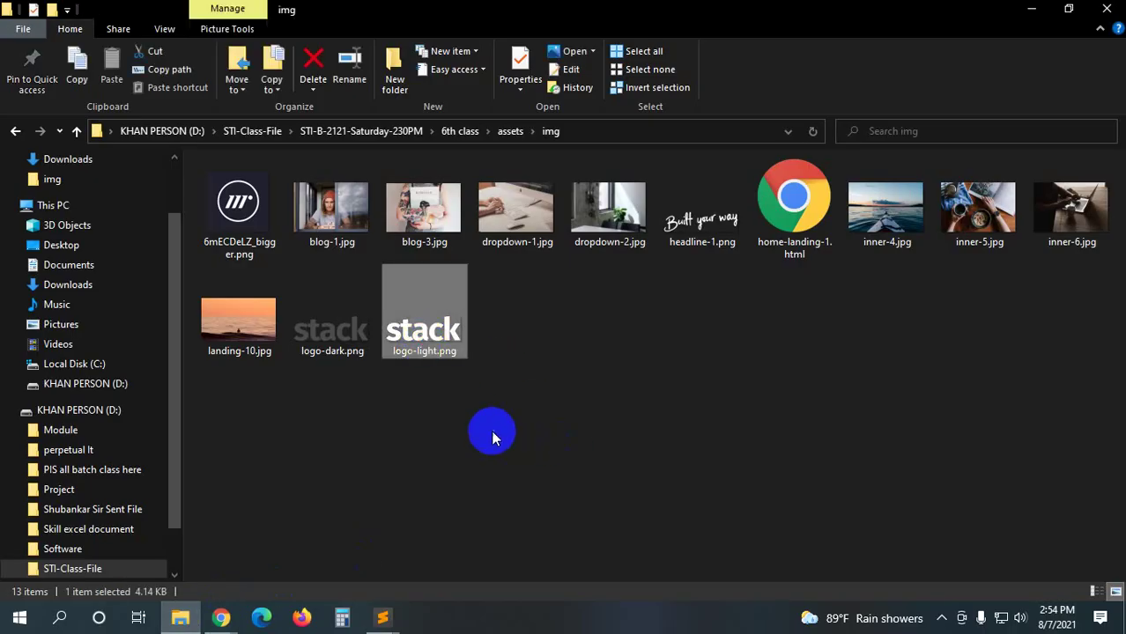
pyautogui.moveTo(379, 617)
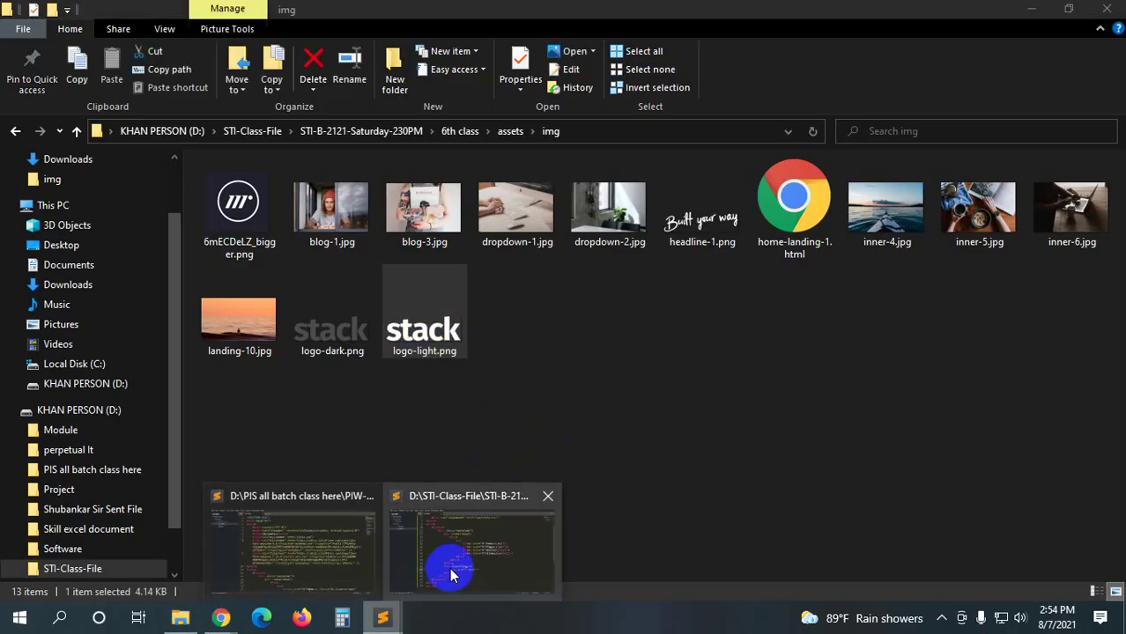
pyautogui.click(451, 568)
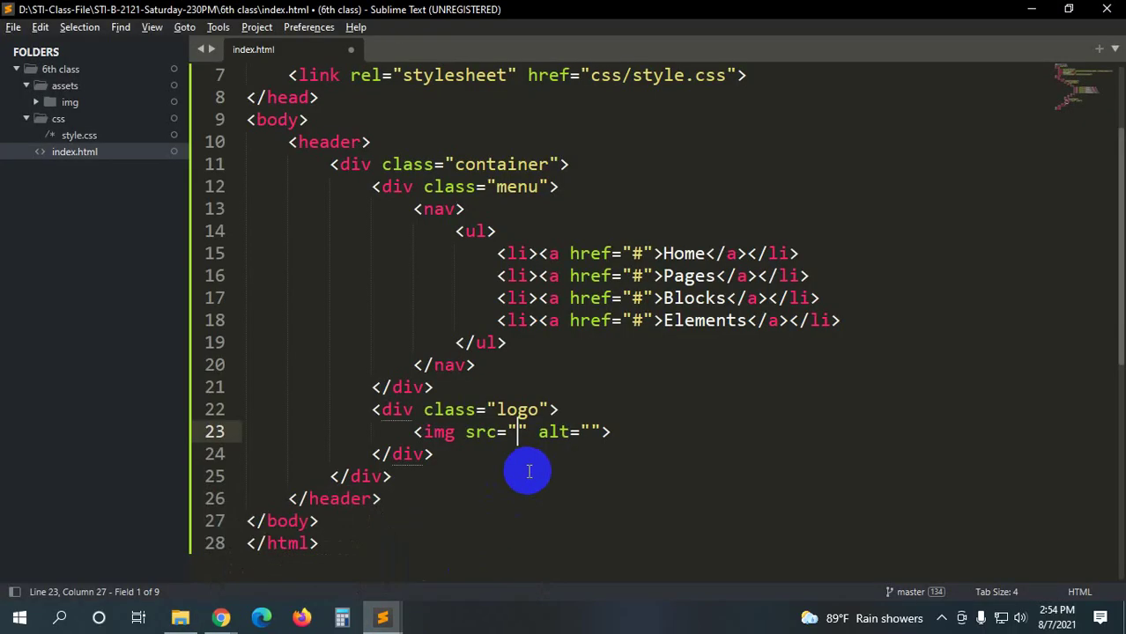
# - Set the image src to assets/img/logo-light.png using path completion, and save
pyautogui.write('as')
pyautogui.press('Return')
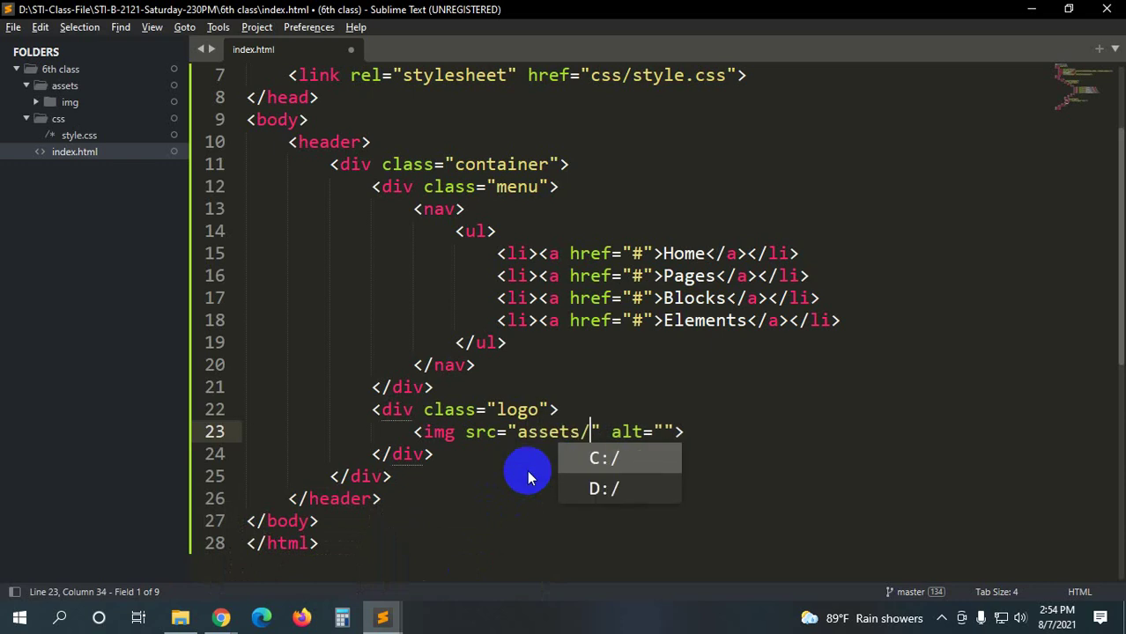
pyautogui.write('img')
pyautogui.press('Return')
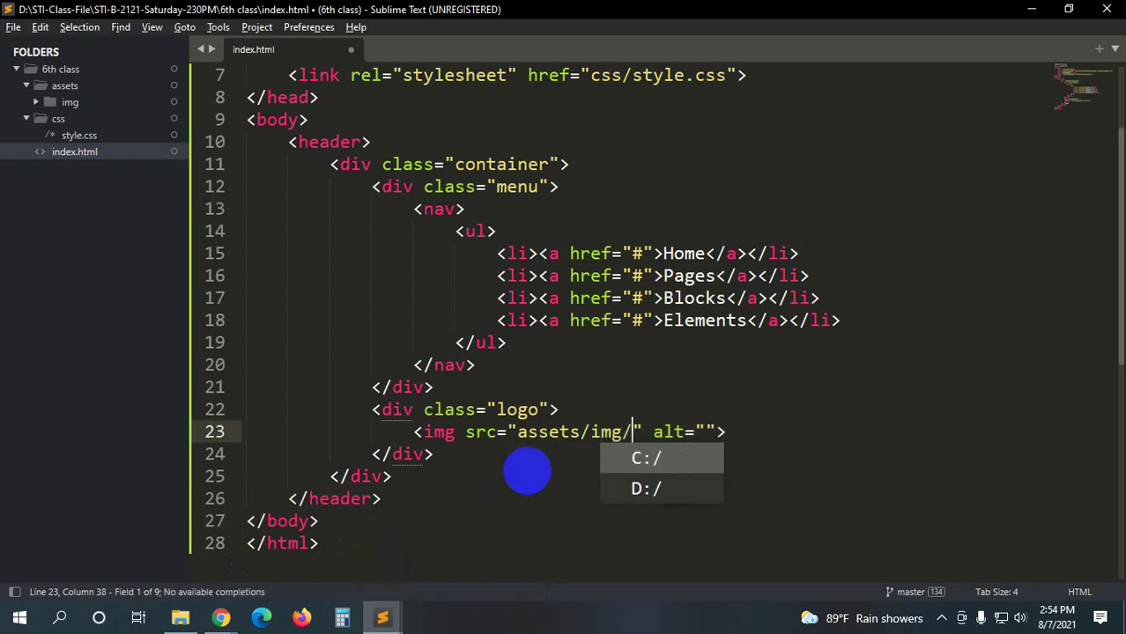
pyautogui.hotkey('alt', 'Tab')
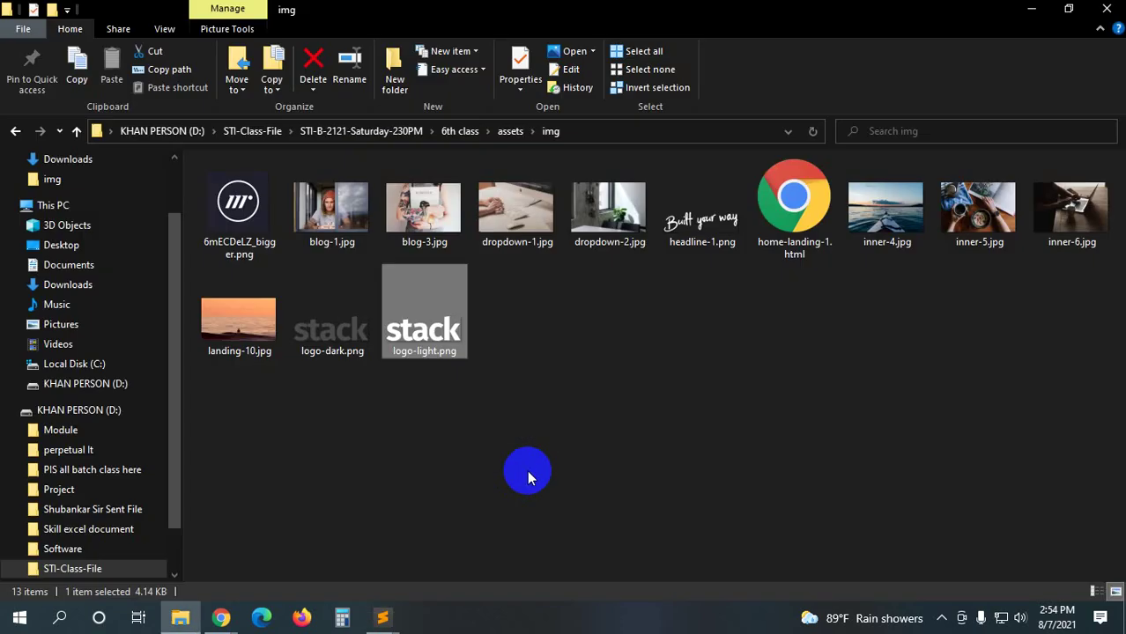
pyautogui.hotkey('alt', 'Tab')
pyautogui.write('logo')
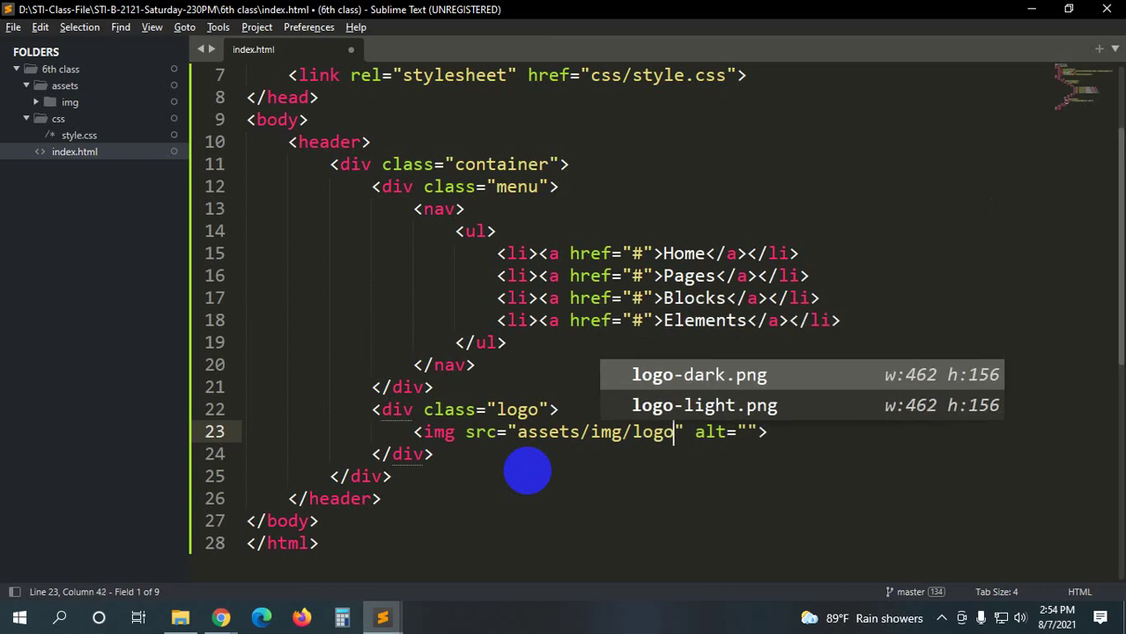
pyautogui.press('Down')
pyautogui.press('Return')
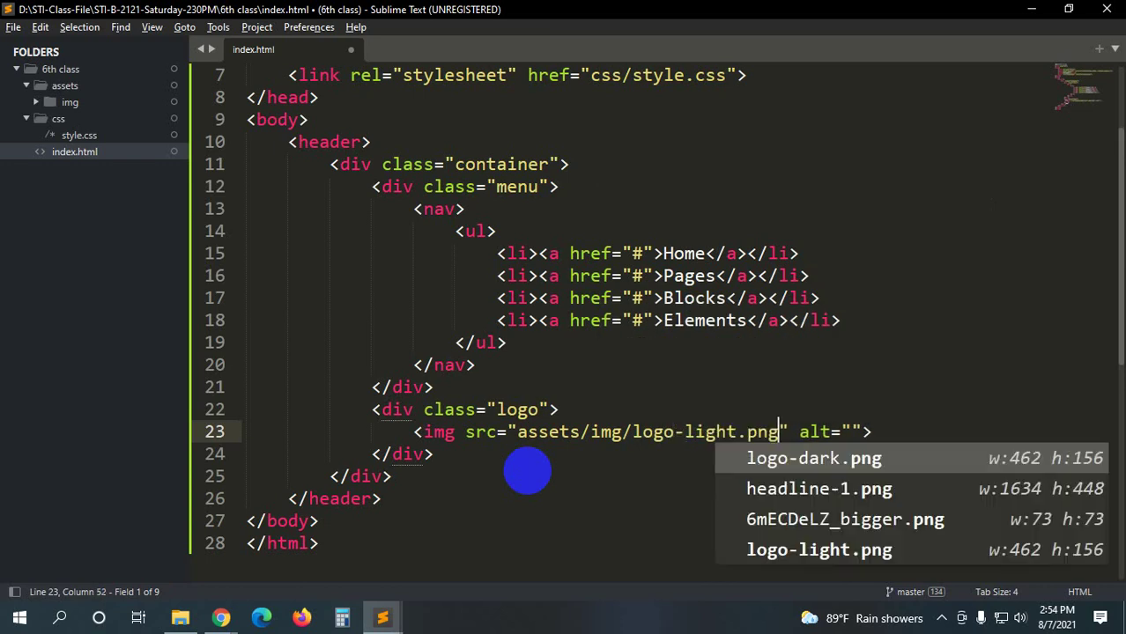
pyautogui.hotkey('ctrl', 's')
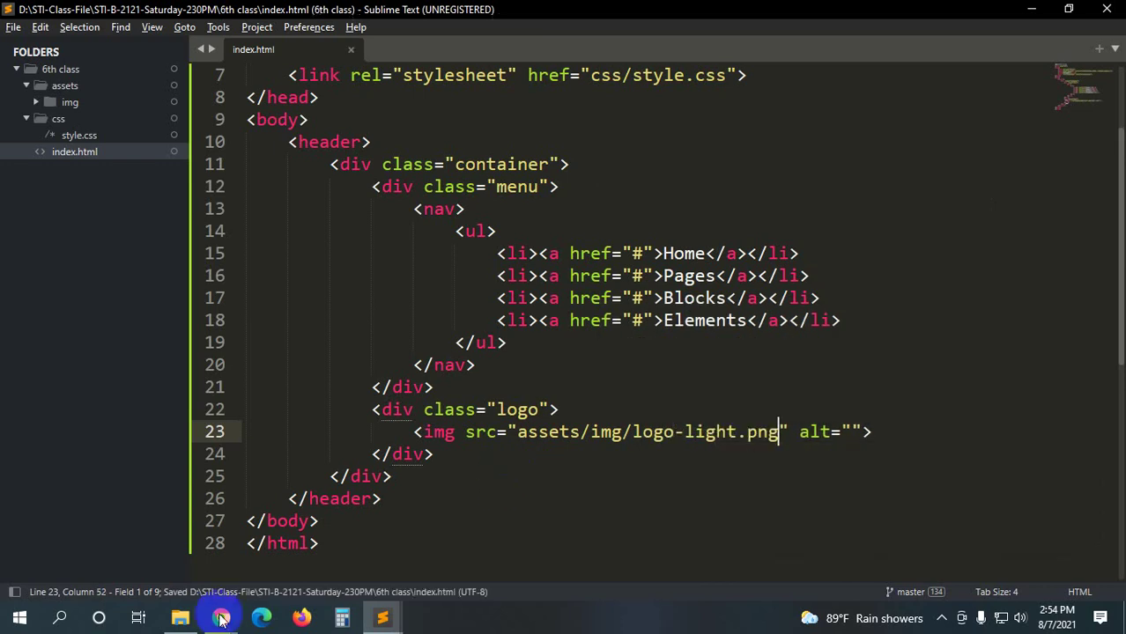
# - Preview the local index.html in Chrome's Document tab, then return to Sublime Text
pyautogui.click(220, 619)
pyautogui.click(132, 538)
pyautogui.click(458, 14)
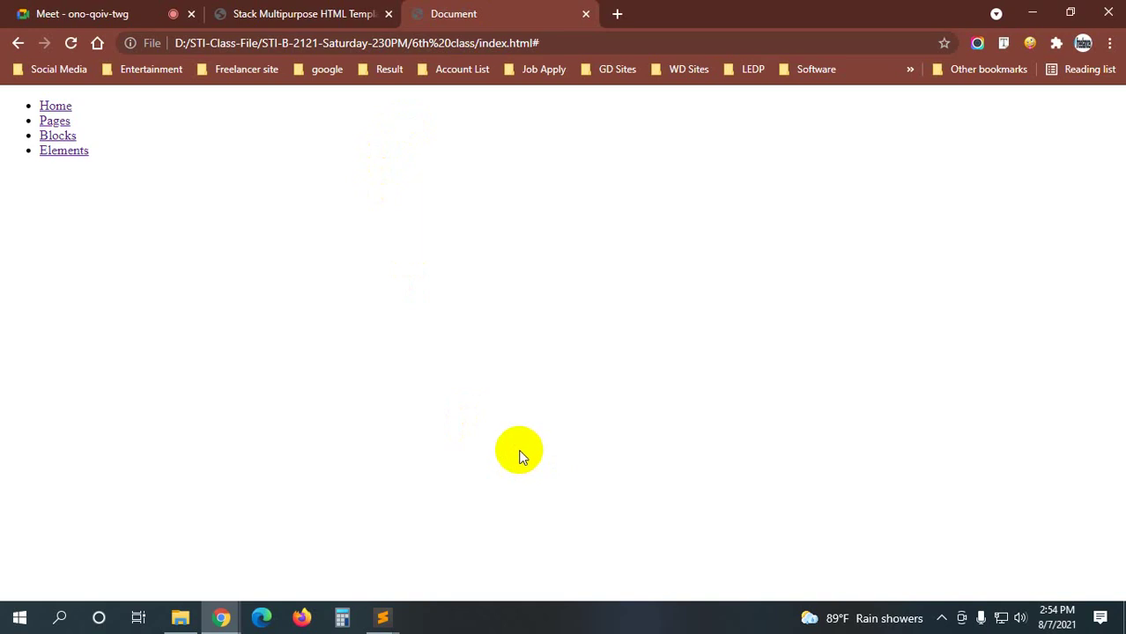
pyautogui.click(383, 616)
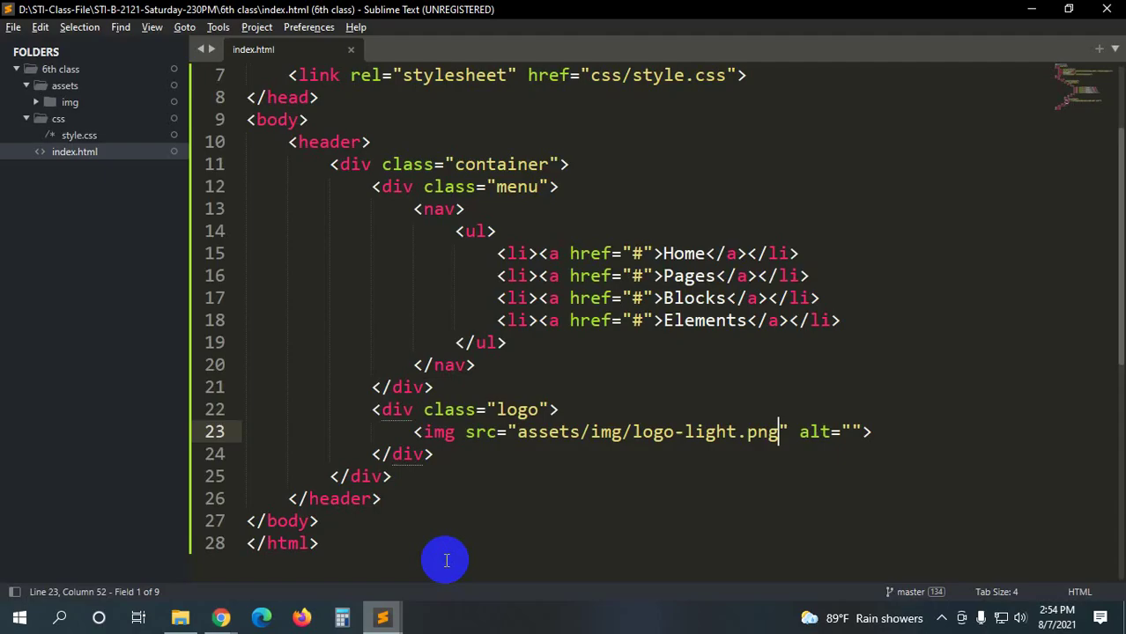
# - Write a body rule with background-color: gray in style.css
pyautogui.click(86, 136)
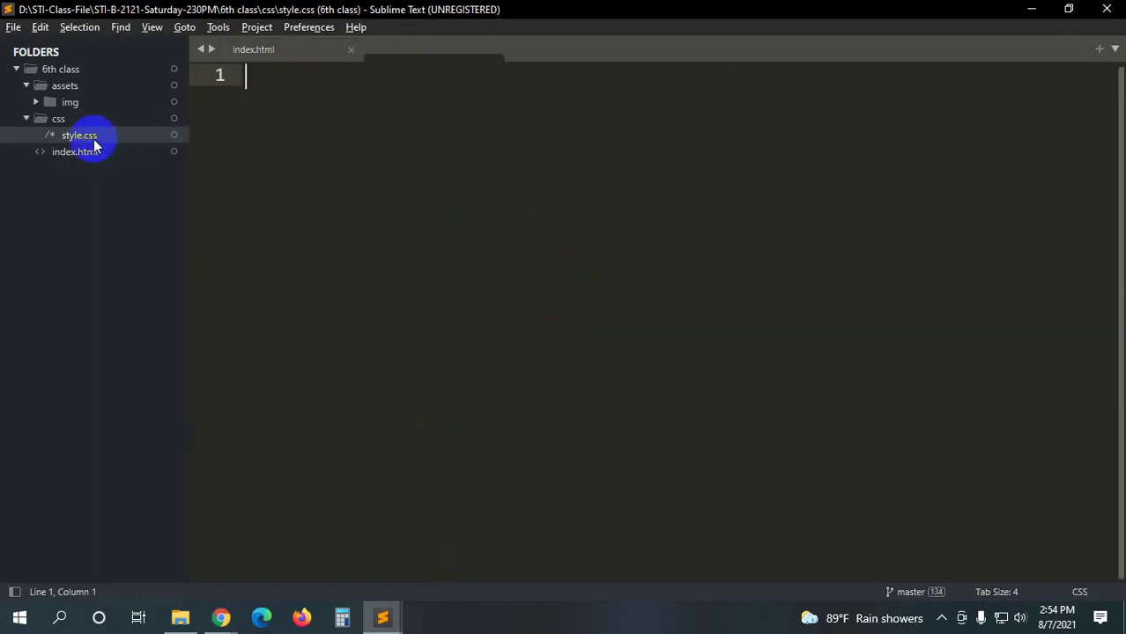
pyautogui.write('bo')
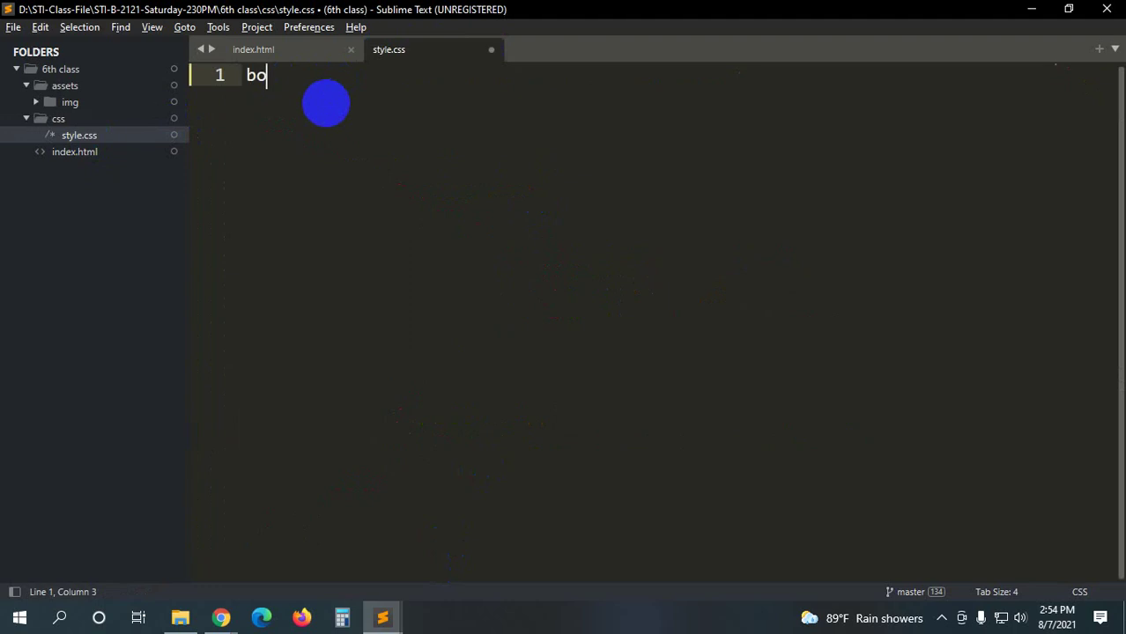
pyautogui.write('sy')
pyautogui.press('BackSpace')
pyautogui.press('BackSpace')
pyautogui.write('dy')
pyautogui.write('{')
pyautogui.press('Return')
pyautogui.write('bac')
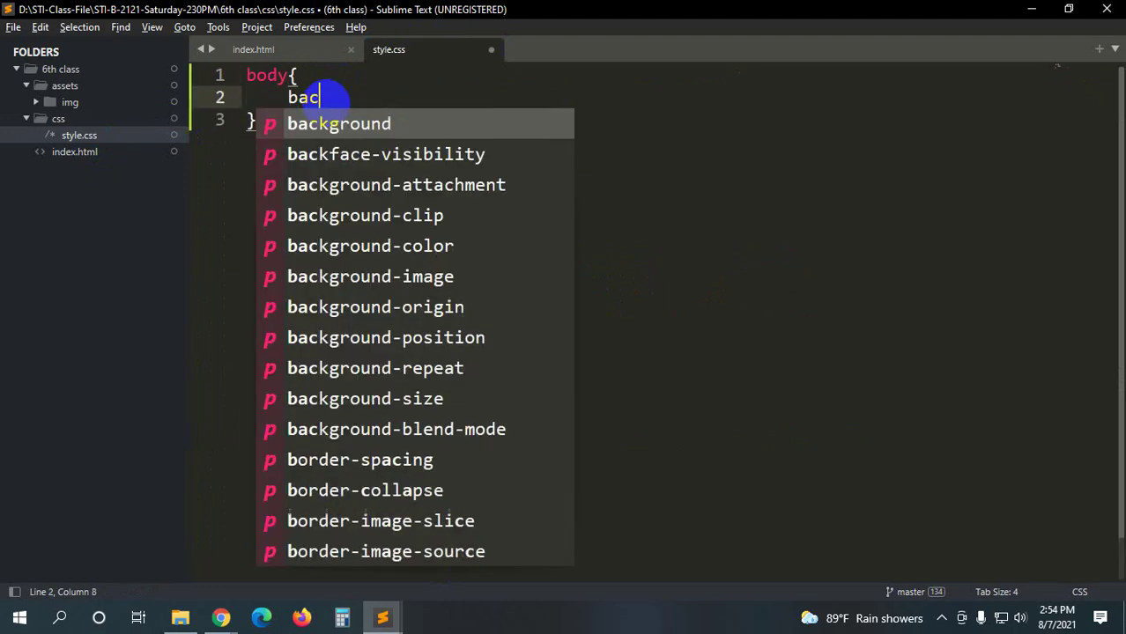
pyautogui.write('kground')
pyautogui.press('Down')
pyautogui.press('Down')
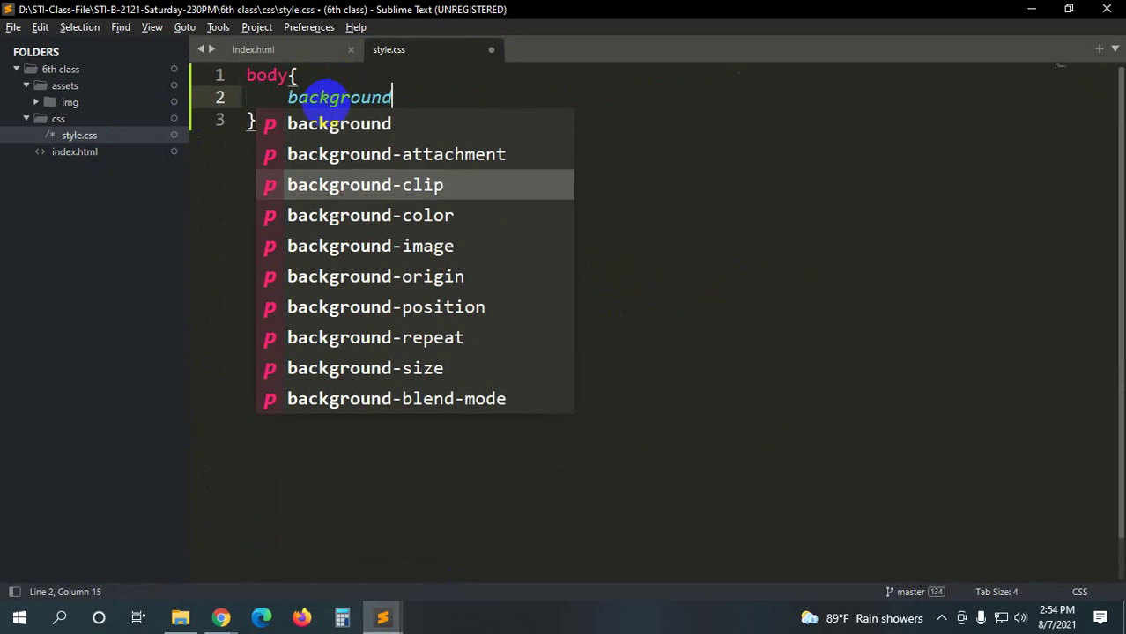
pyautogui.press('Down')
pyautogui.press('Return')
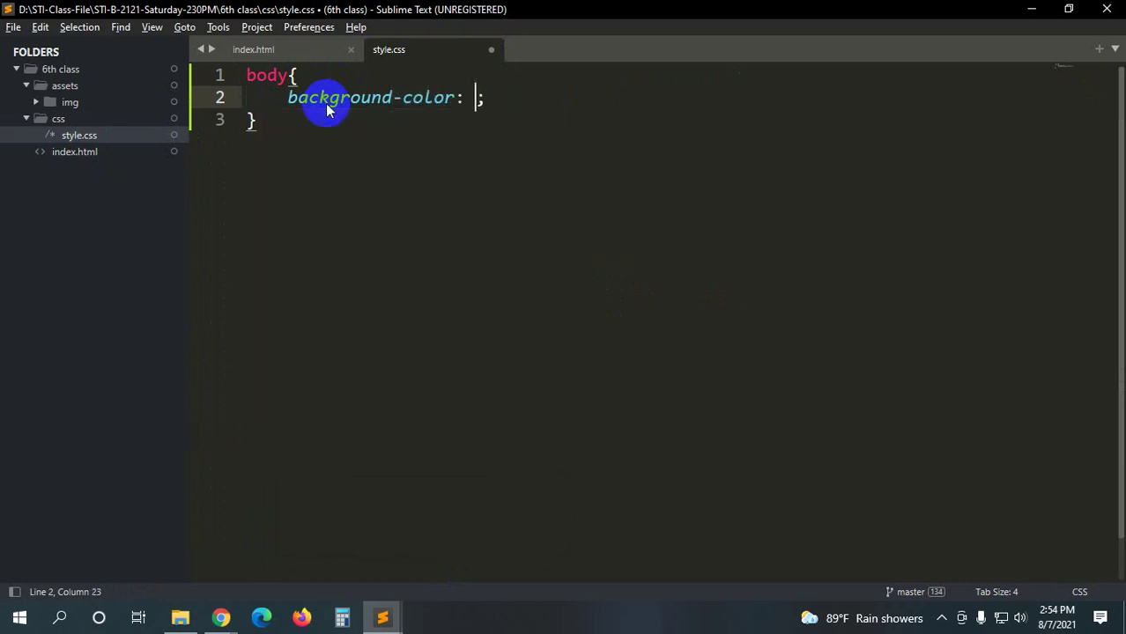
pyautogui.write('gray')
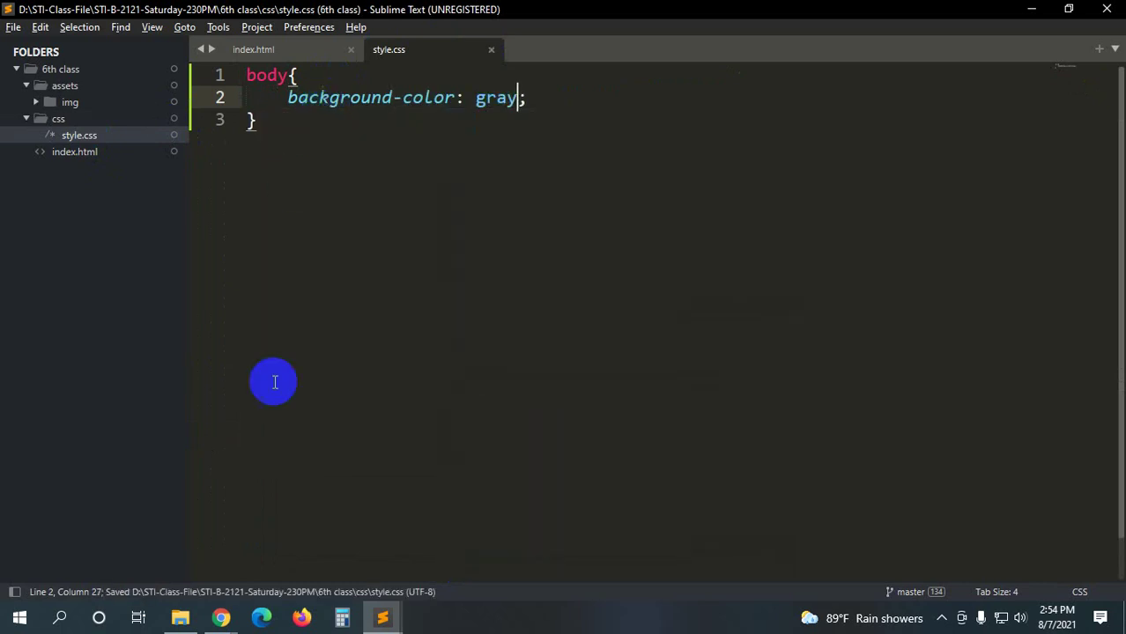
# - Check the gray background in Chrome, then delete the rule and save the emptied style.css
pyautogui.click(216, 612)
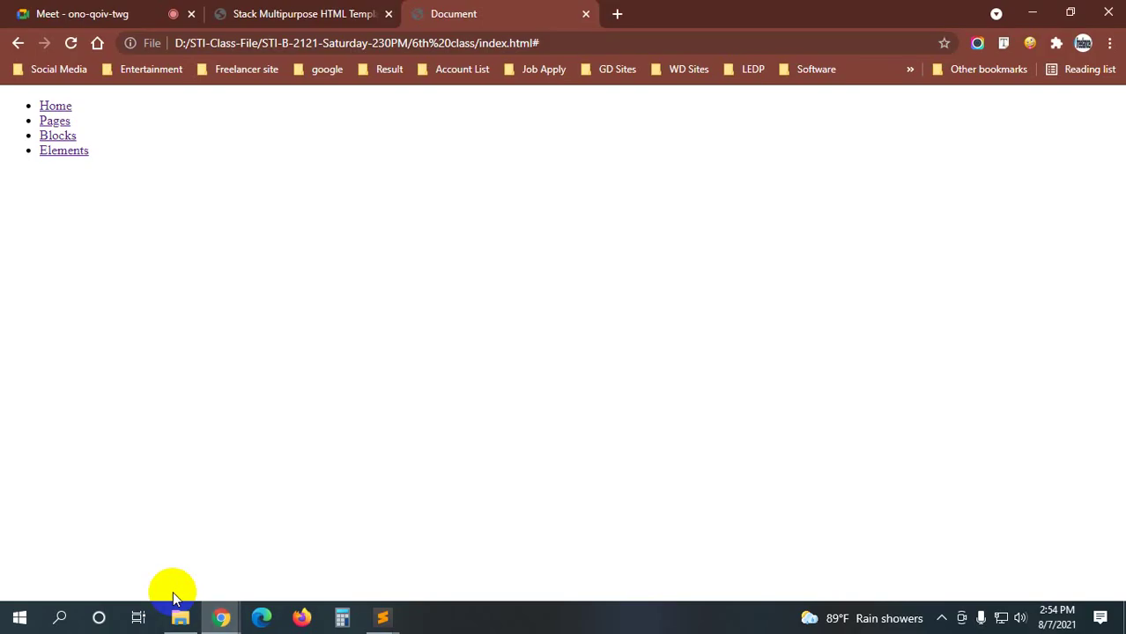
pyautogui.hotkey('ctrl', 'r')
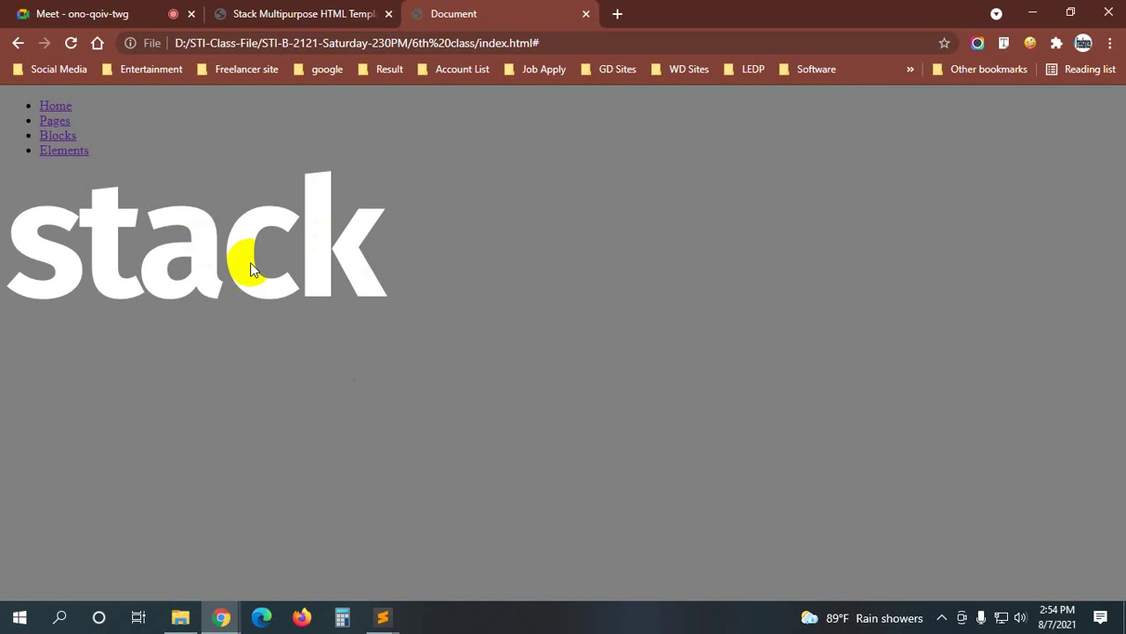
pyautogui.hotkey('alt', 'Tab')
pyautogui.moveTo(269, 144); pyautogui.dragTo(236, 69)
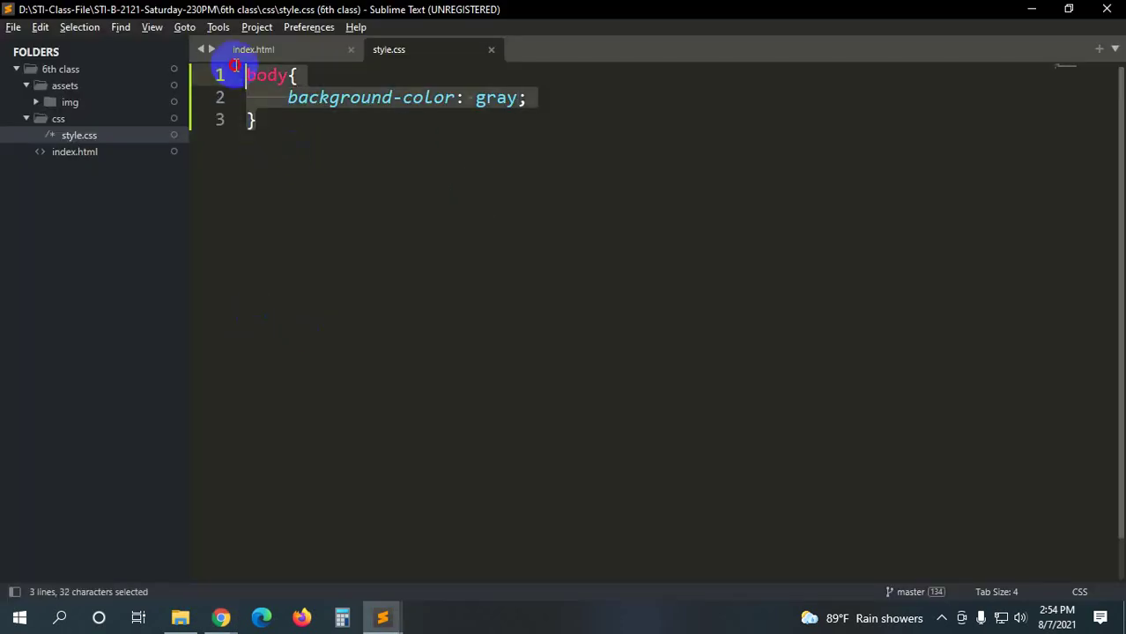
pyautogui.press('Delete')
pyautogui.hotkey('ctrl', 's')
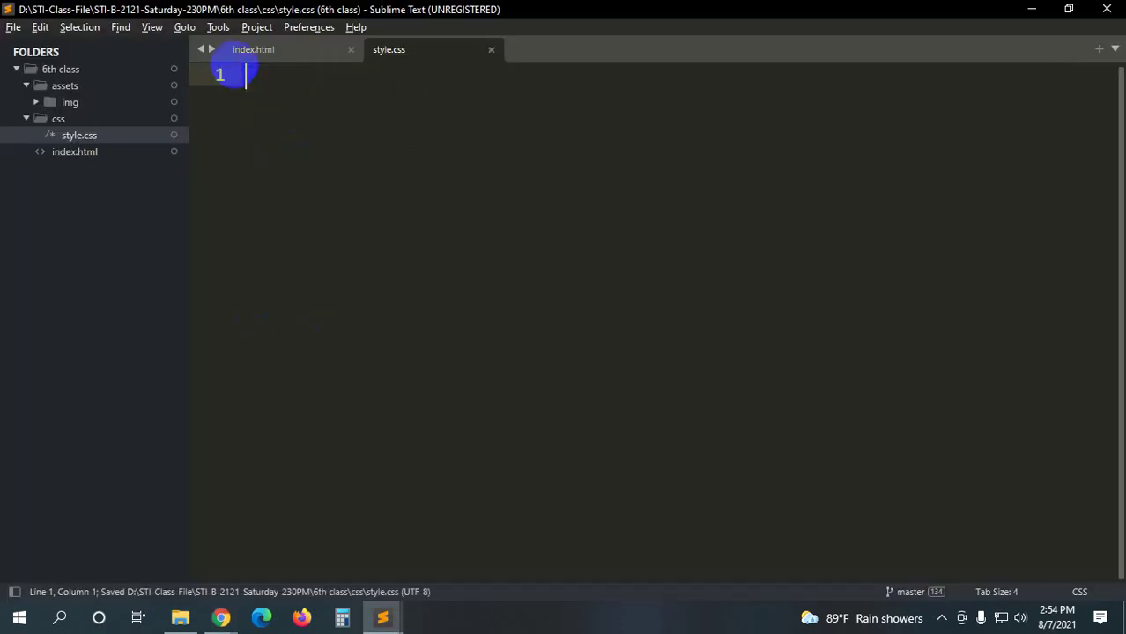
pyautogui.click(264, 49)
# - Compare with the Stack template, then add a btn div after the logo div
pyautogui.scroll(-2, 452, 344)
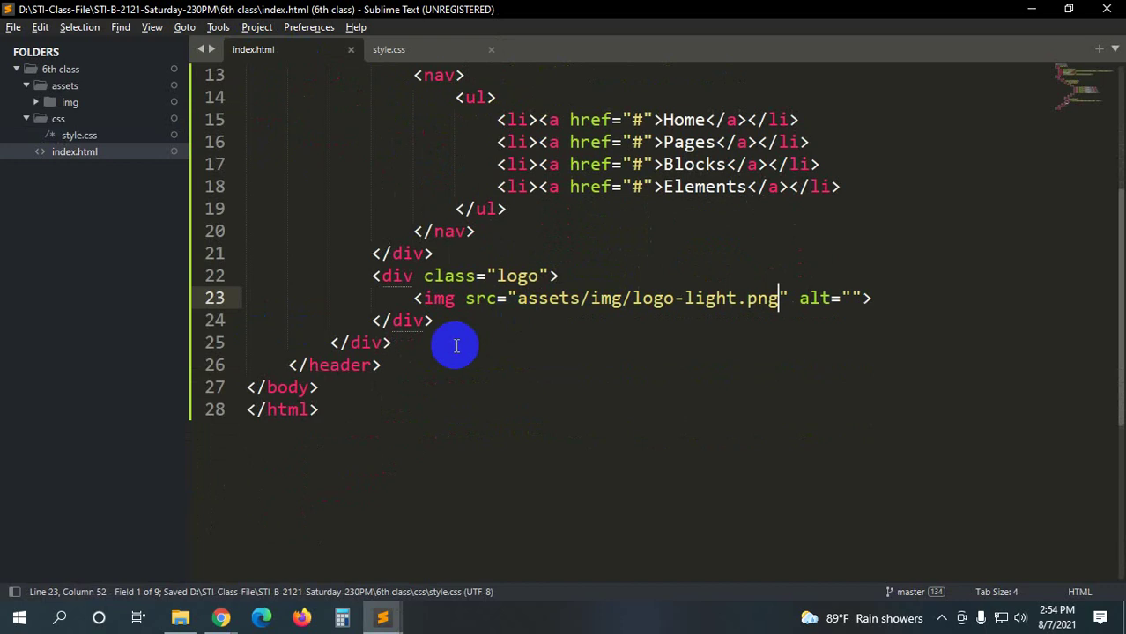
pyautogui.hotkey('alt', 'Tab')
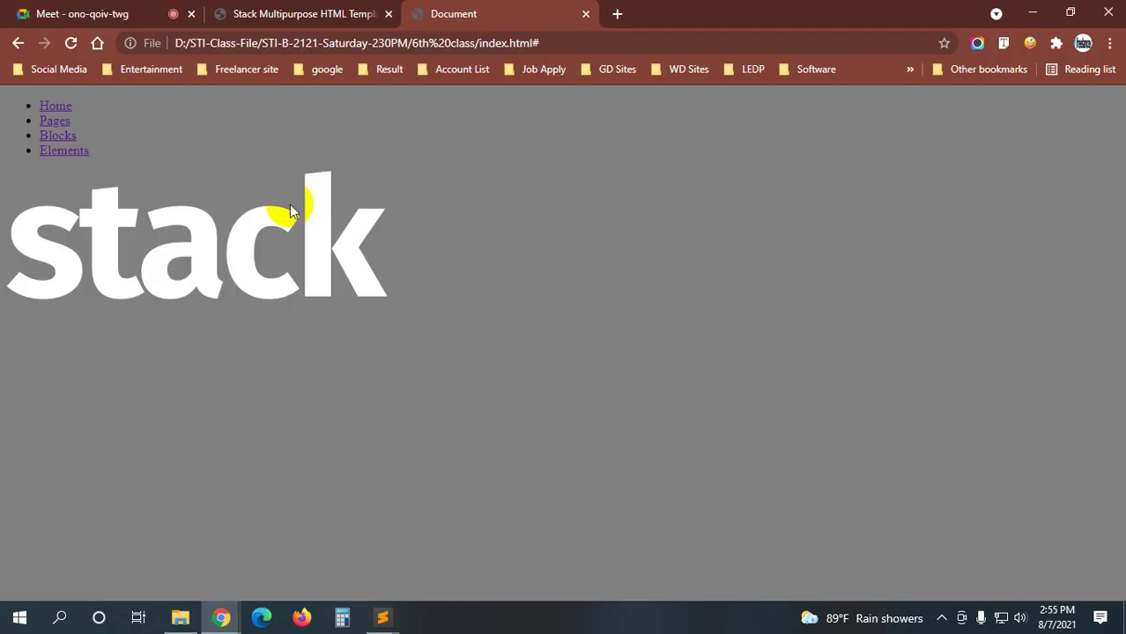
pyautogui.click(255, 13)
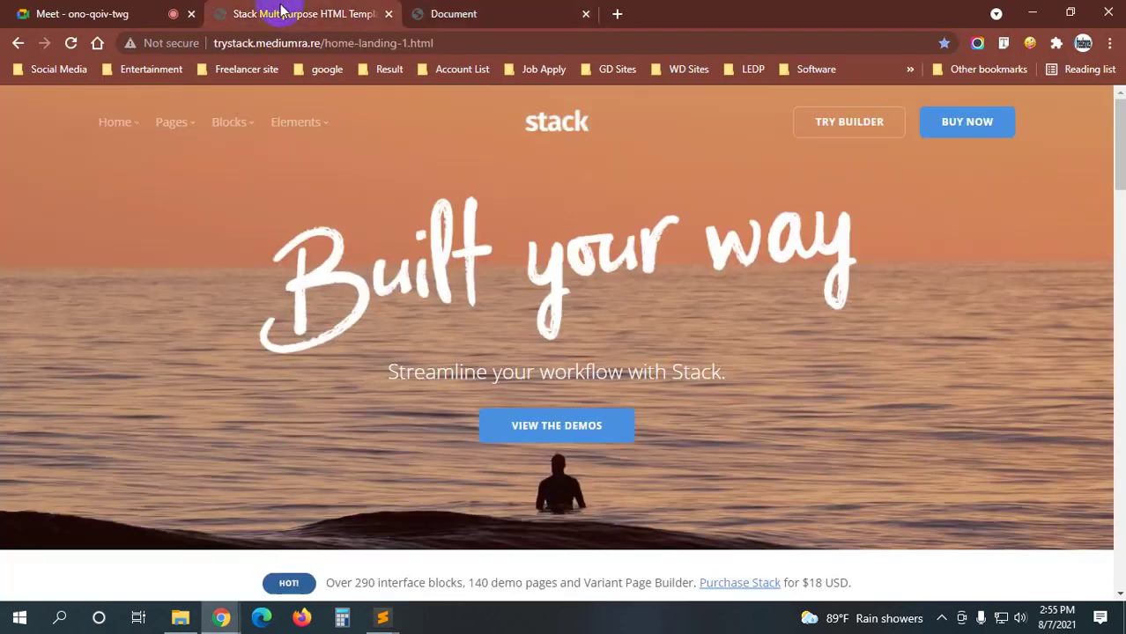
pyautogui.click(458, 10)
pyautogui.hotkey('alt', 'Tab')
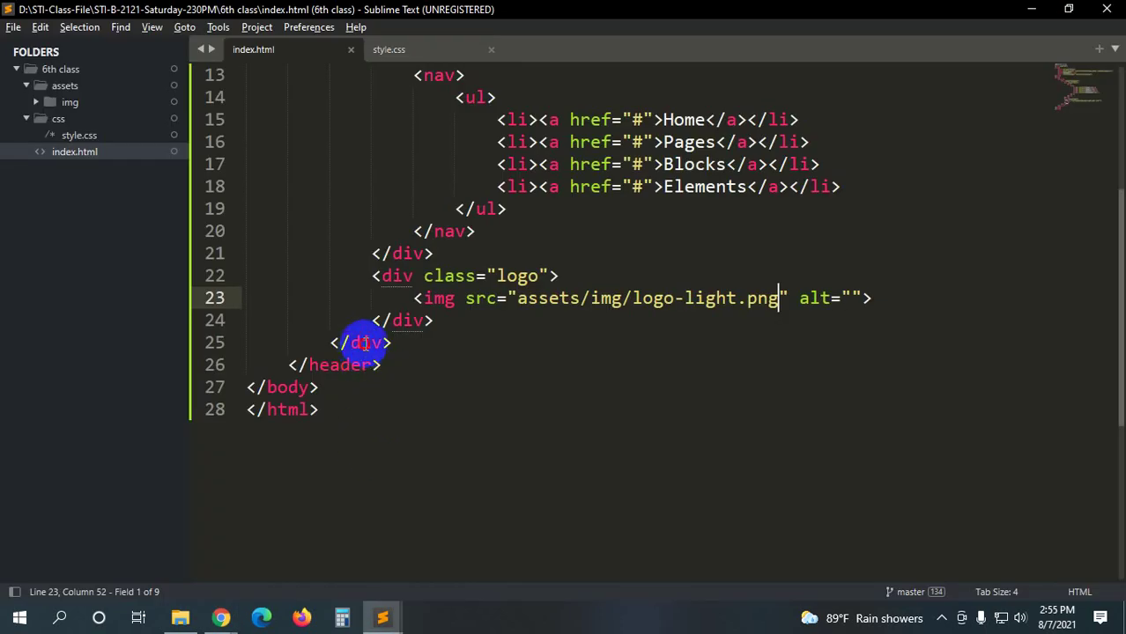
pyautogui.click(359, 345)
pyautogui.click(449, 320)
pyautogui.press('Return')
pyautogui.write('.')
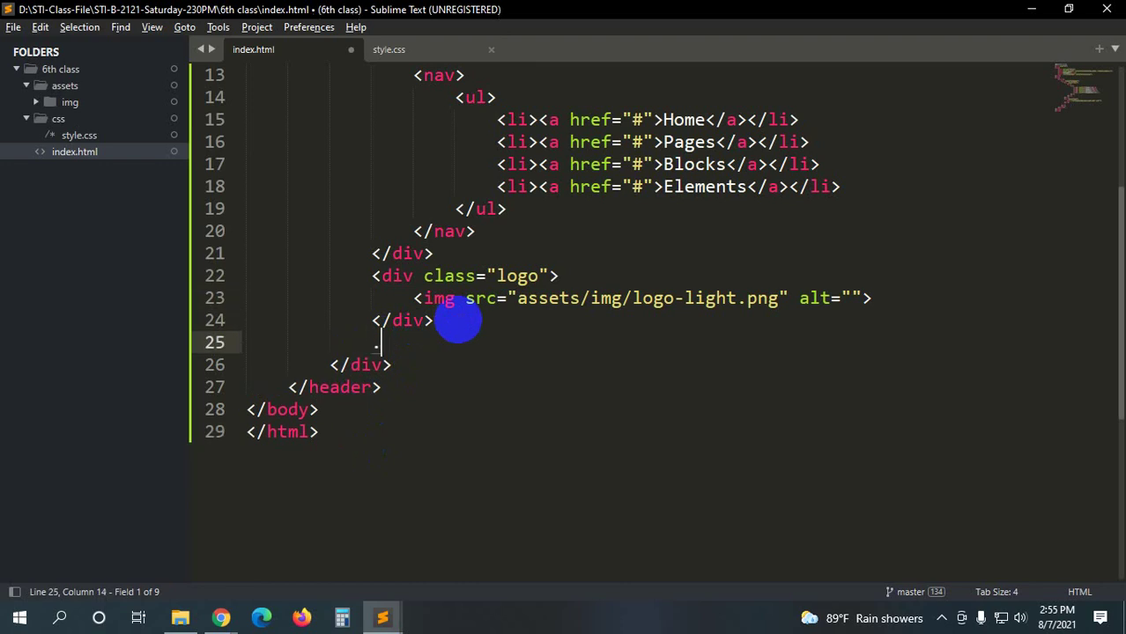
pyautogui.write('btn')
pyautogui.press('Tab')
pyautogui.press('Return')
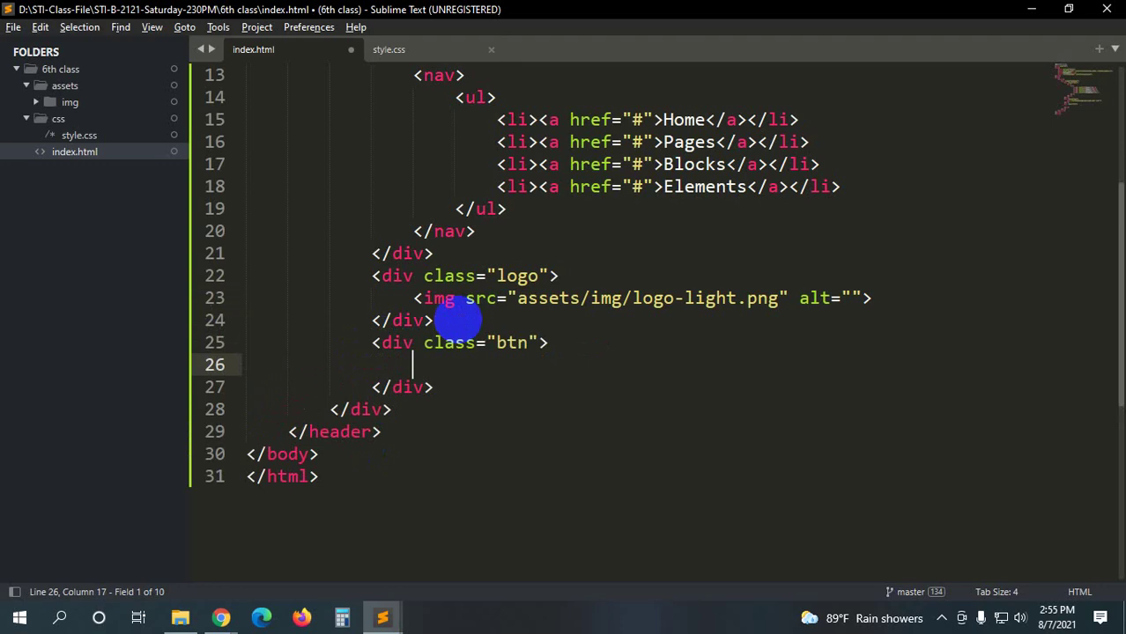
# - Put TRY BUILDER and BUY NOW buttons inside the btn div and save
pyautogui.write('button')
pyautogui.press('Tab')
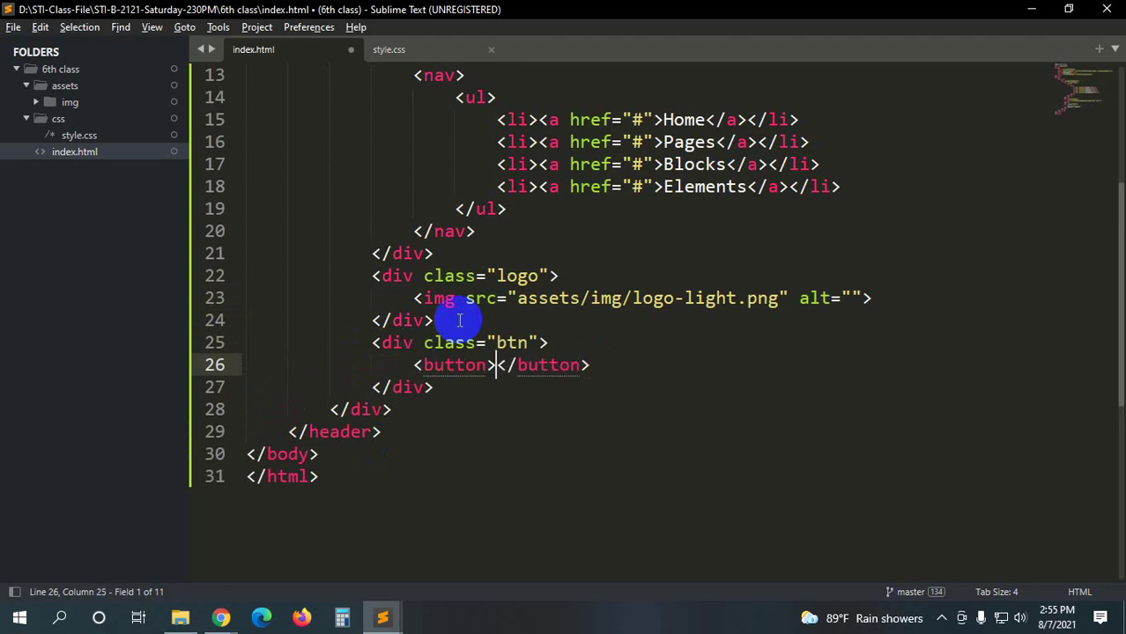
pyautogui.hotkey('alt', 'Tab')
pyautogui.hotkey('ctrl', 'shift', 'Tab')
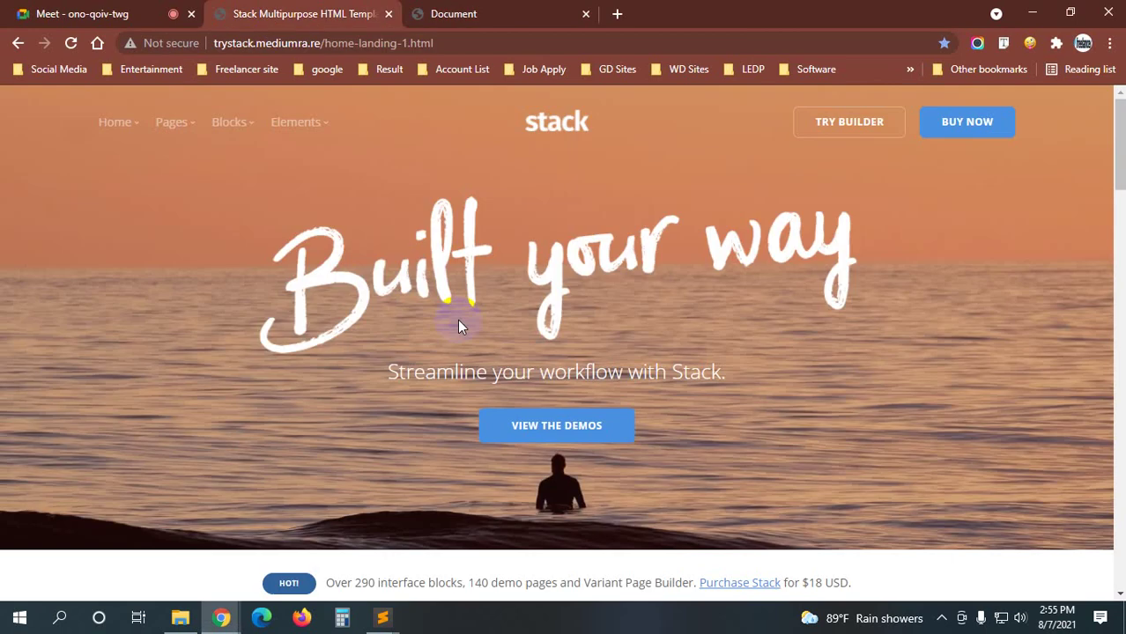
pyautogui.hotkey('alt', 'Tab')
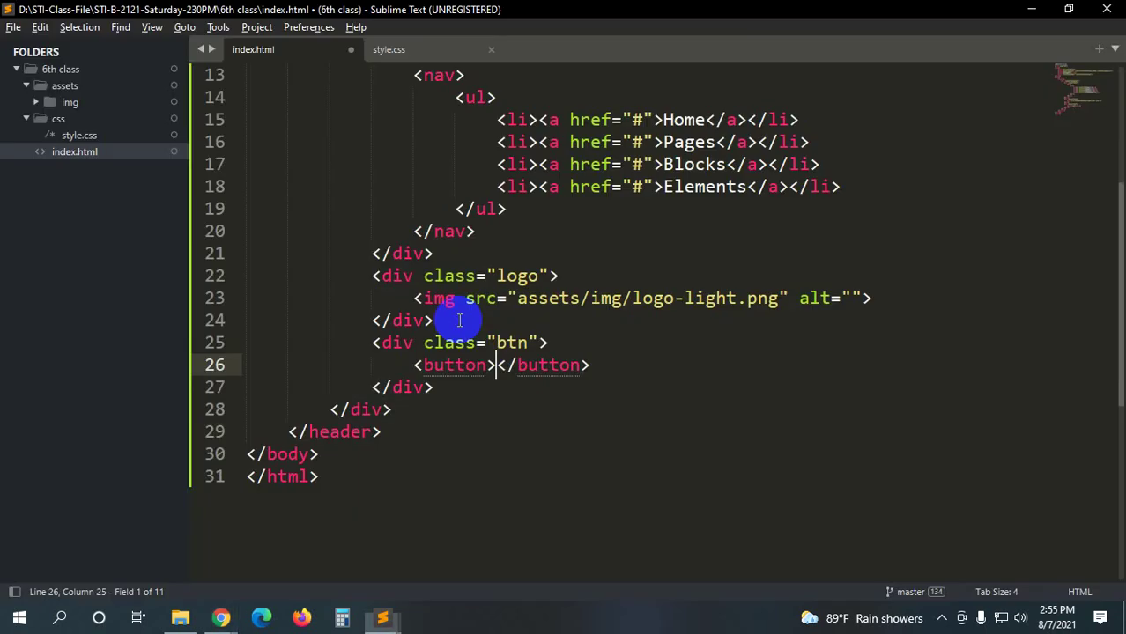
pyautogui.write('TRY')
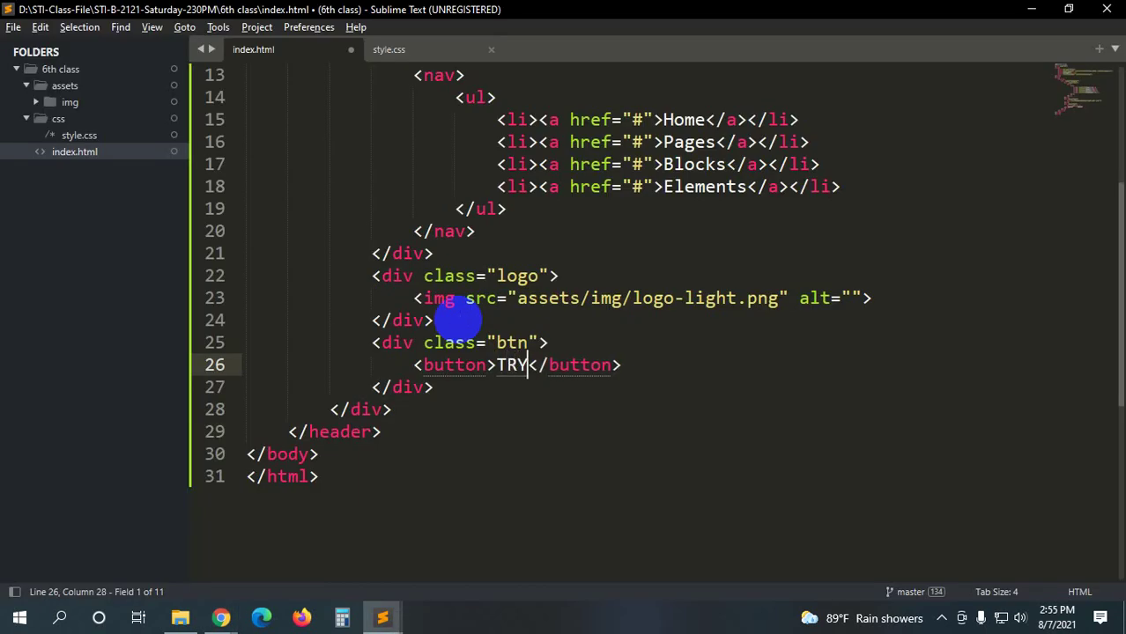
pyautogui.write(' BUILDER')
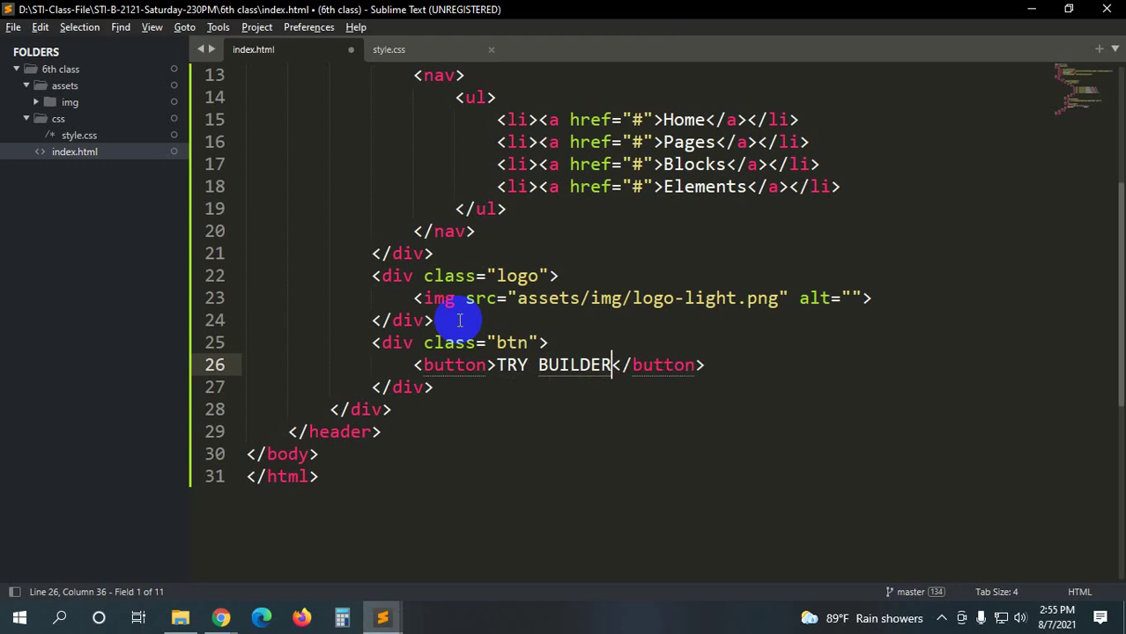
pyautogui.hotkey('ctrl', 'shift', 'd')
pyautogui.press('BackSpace')
pyautogui.press('BackSpace')
pyautogui.press('BackSpace')
pyautogui.press('BackSpace')
pyautogui.press('BackSpace')
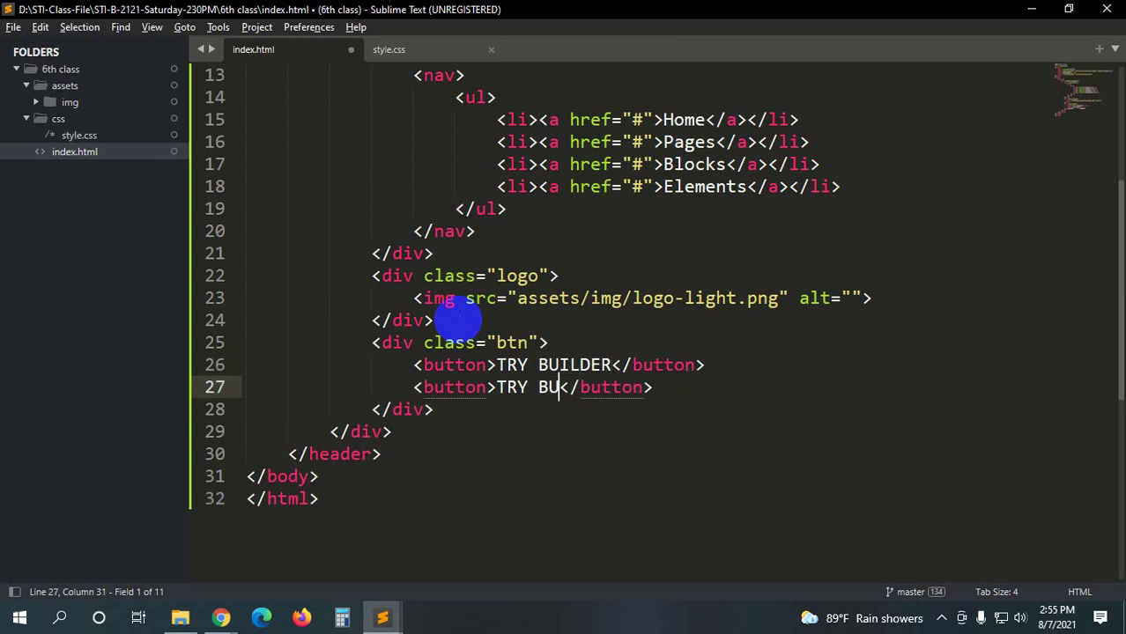
pyautogui.press('BackSpace')
pyautogui.press('BackSpace')
pyautogui.press('BackSpace')
pyautogui.press('BackSpace')
pyautogui.press('BackSpace')
pyautogui.press('BackSpace')
pyautogui.write('B')
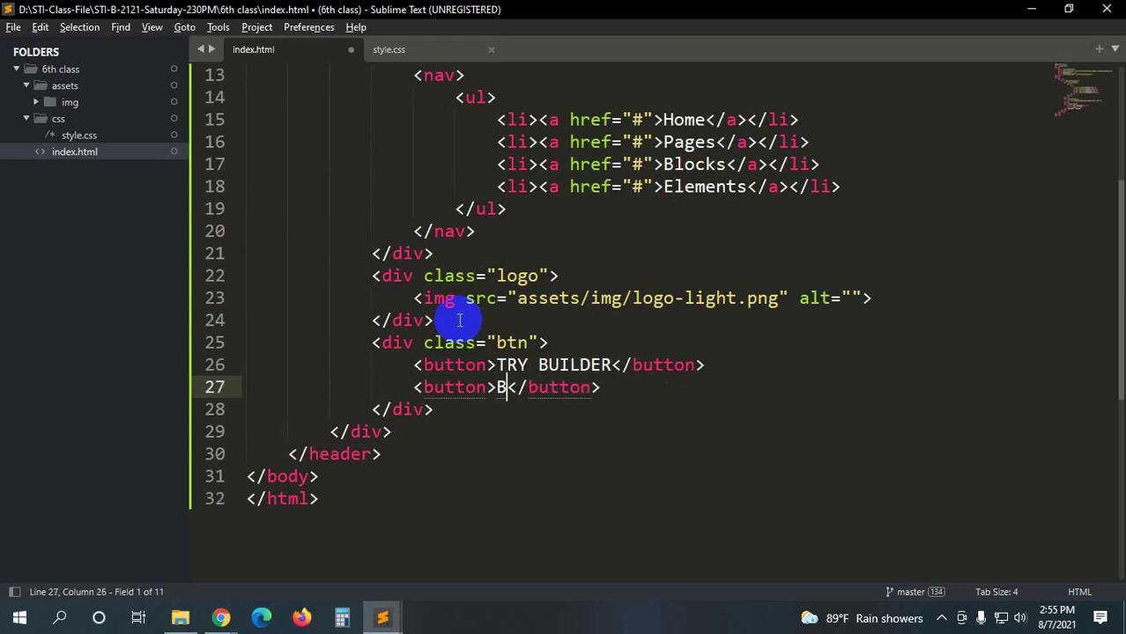
pyautogui.write('UY NOW')
pyautogui.hotkey('ctrl', 's')
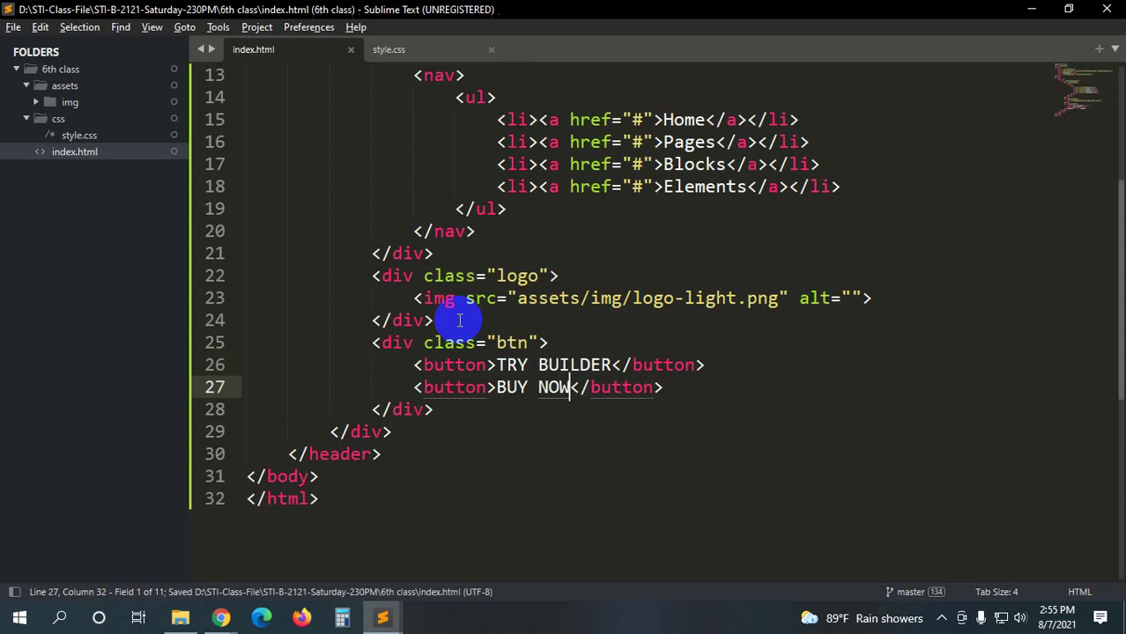
# - Reload the local Document page in Chrome to show the TRY BUILDER and BUY NOW buttons
pyautogui.moveTo(221, 617)
pyautogui.click(168, 566)
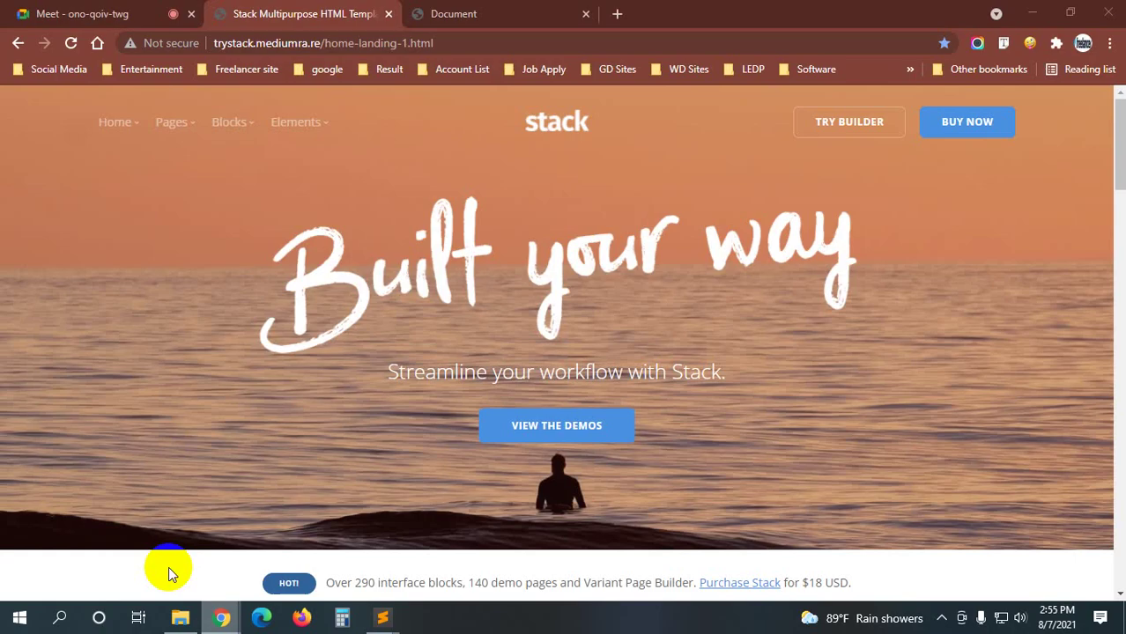
pyautogui.click(433, 13)
pyautogui.hotkey('ctrl', 'r')
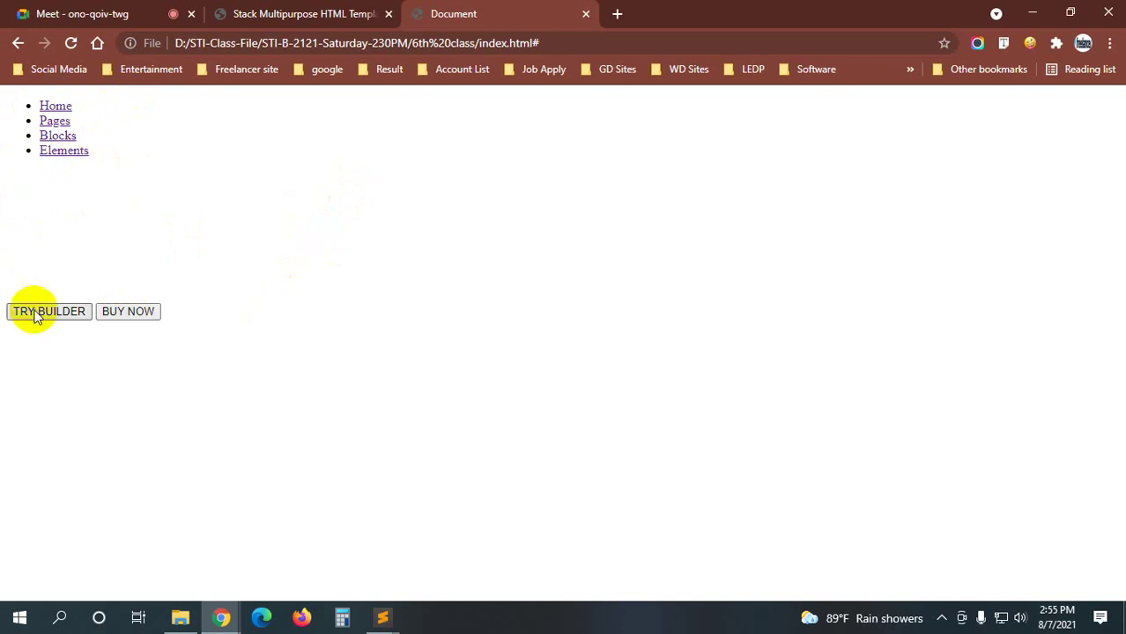
# - Compare the local page against the Stack template page, then return to Sublime Text
pyautogui.click(341, 8)
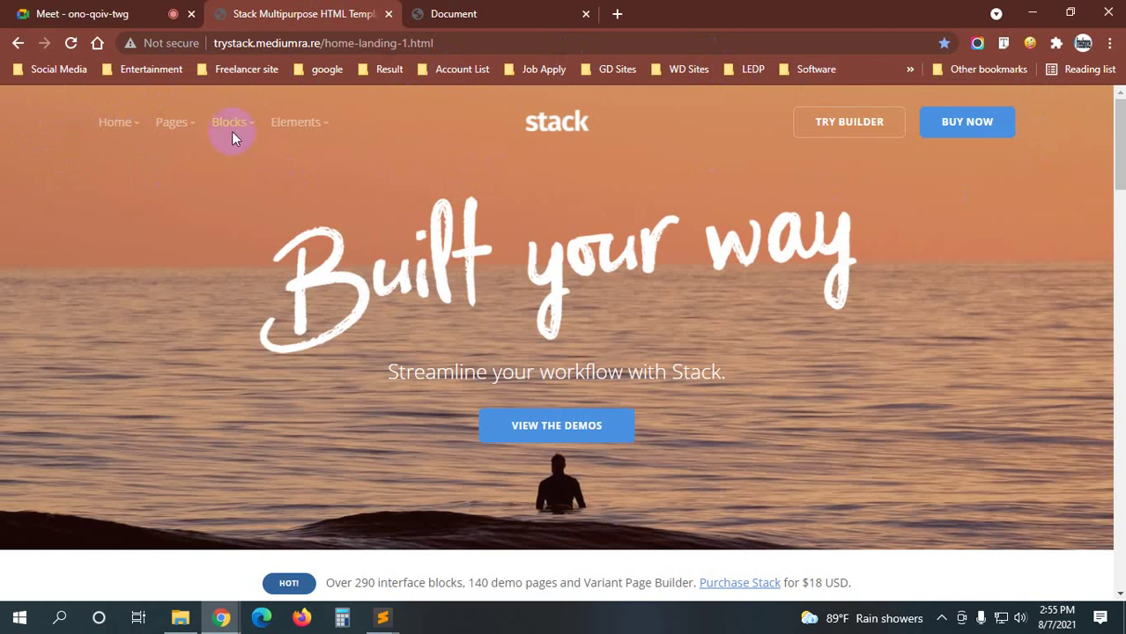
pyautogui.click(510, 11)
pyautogui.click(326, 10)
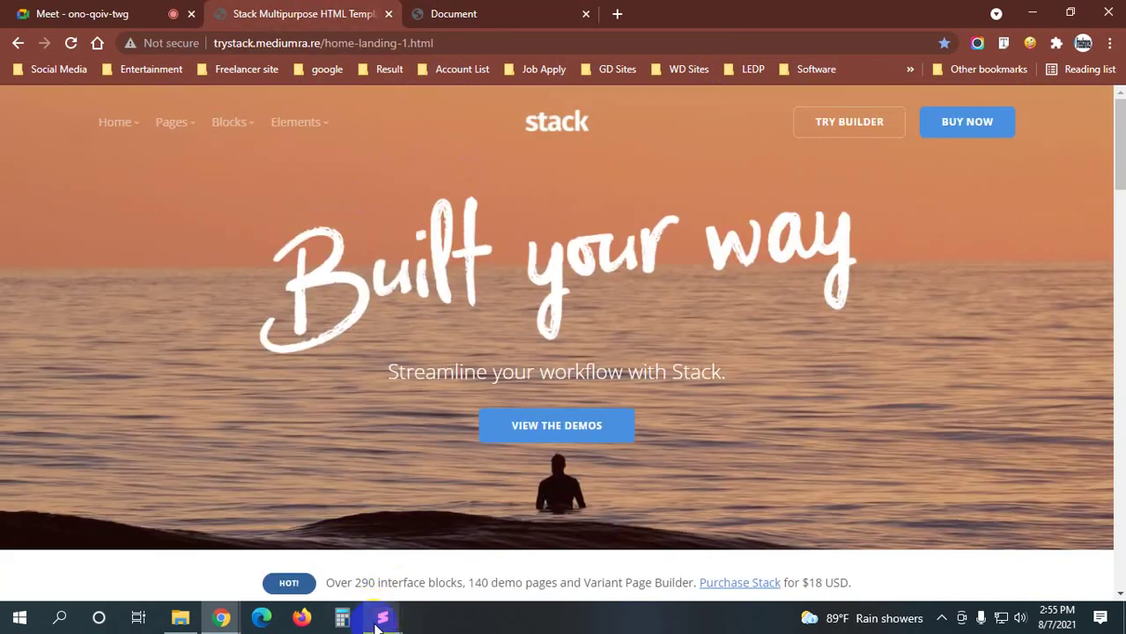
pyautogui.moveTo(382, 618)
pyautogui.click(429, 564)
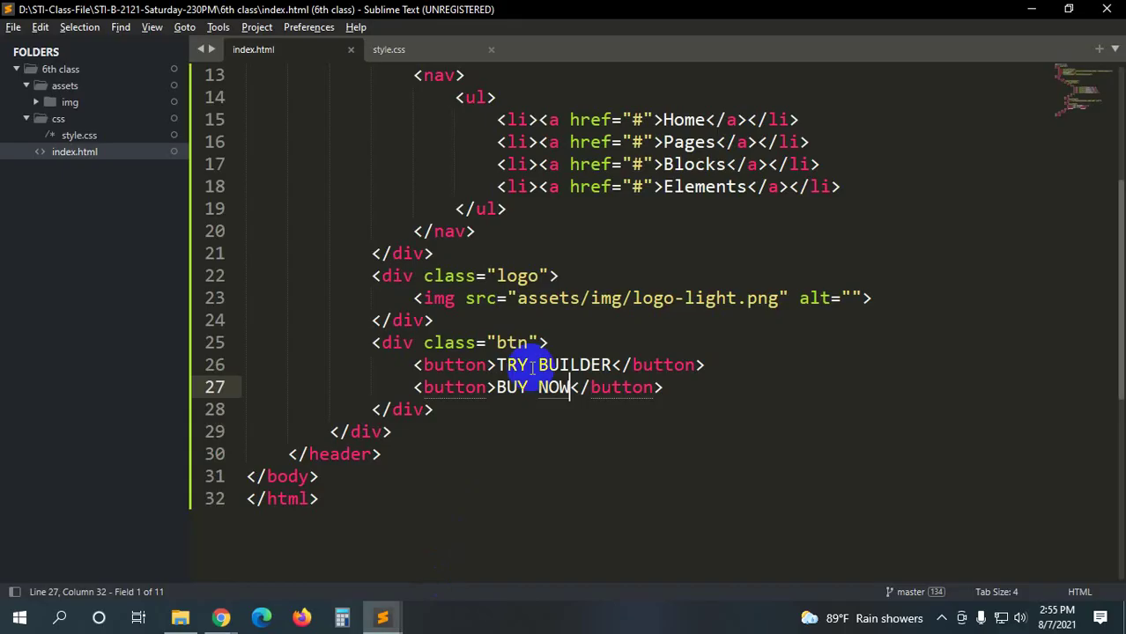
# - In style.css, start a body rule with margin: 0
pyautogui.click(422, 46)
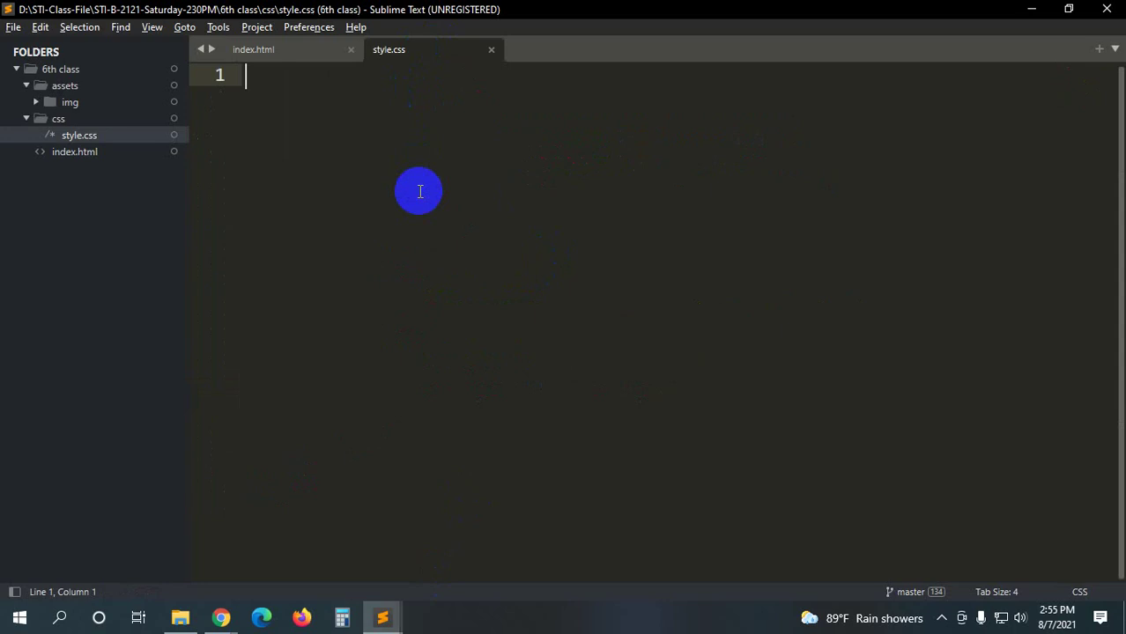
pyautogui.write('body')
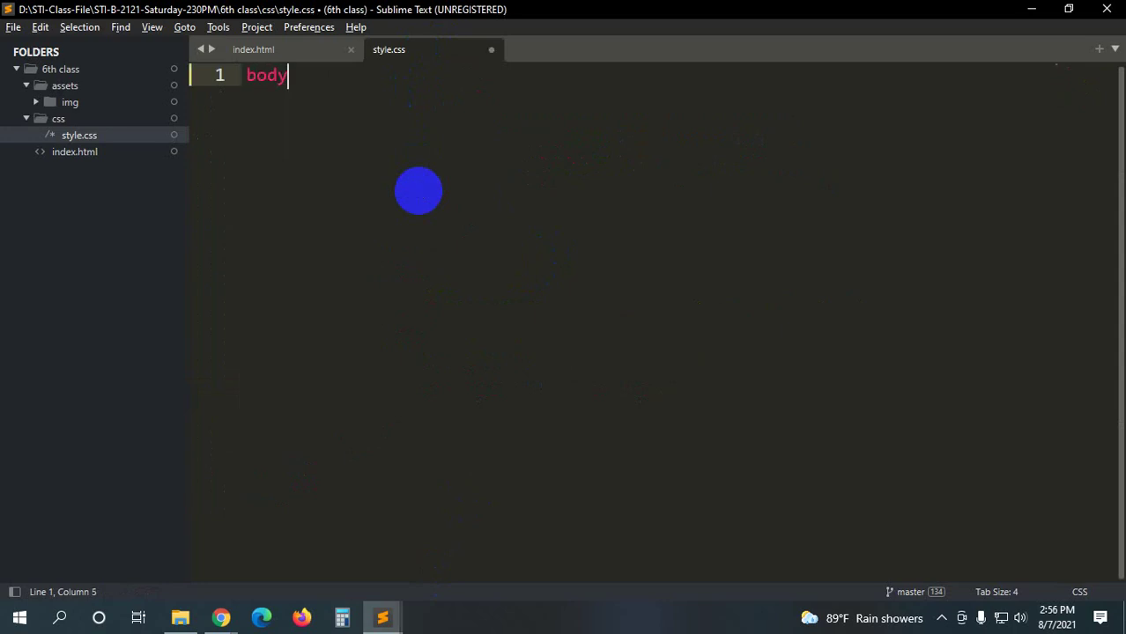
pyautogui.write('{')
pyautogui.press('Return')
pyautogui.write('margin')
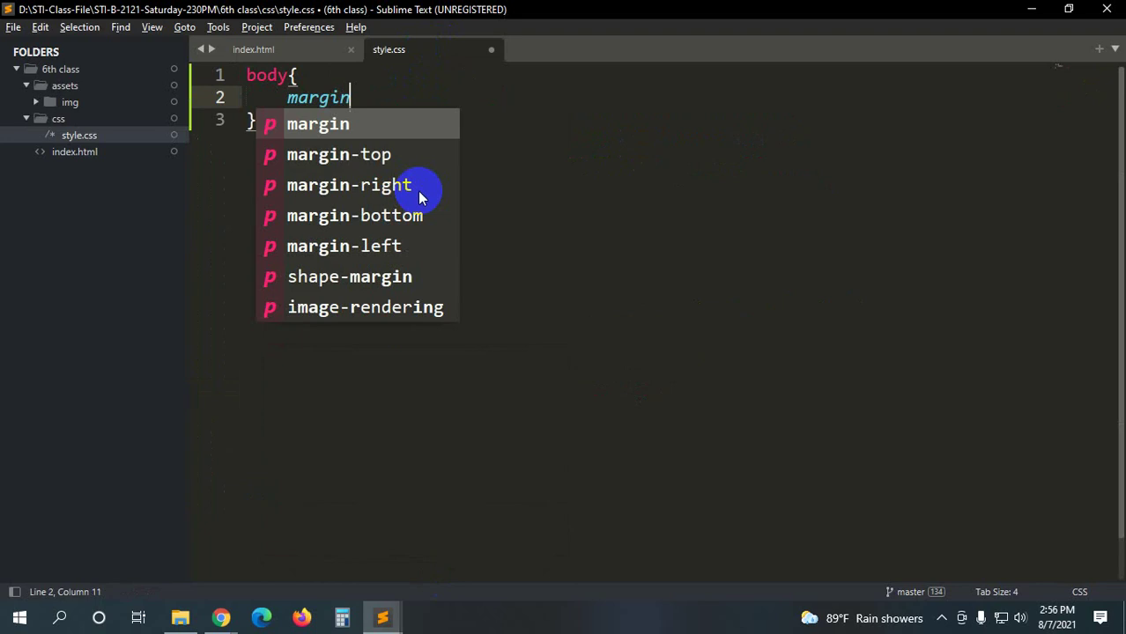
pyautogui.press('Return')
pyautogui.write('0;')
pyautogui.press('Right')
pyautogui.press('Return')
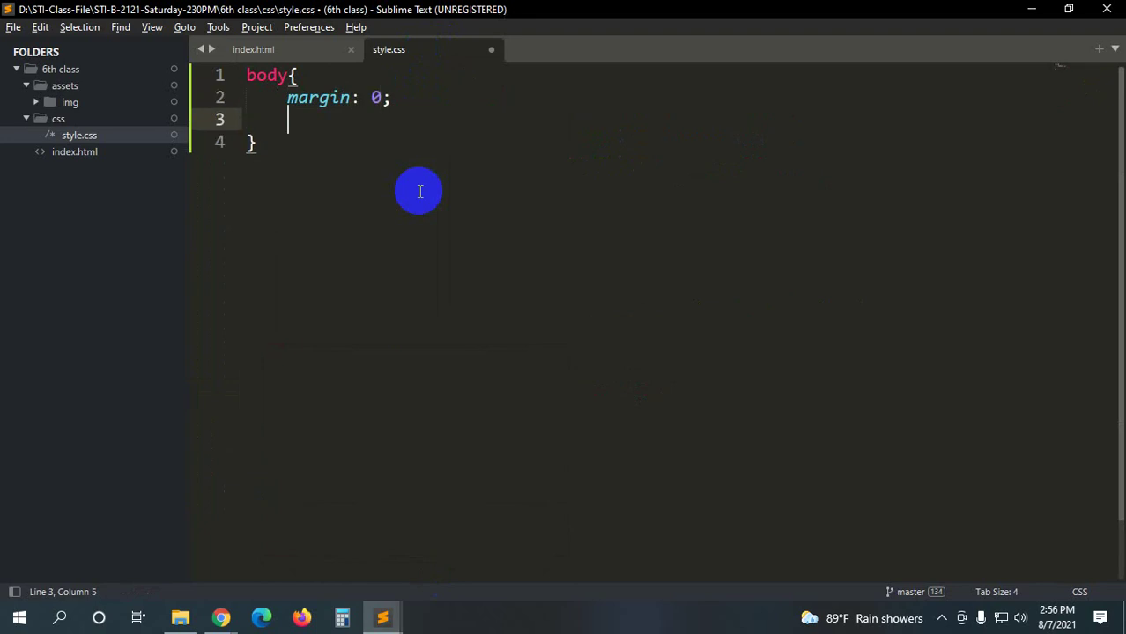
# - Add padding: 0 to the body rule, save, and start a new line below it
pyautogui.write('padding')
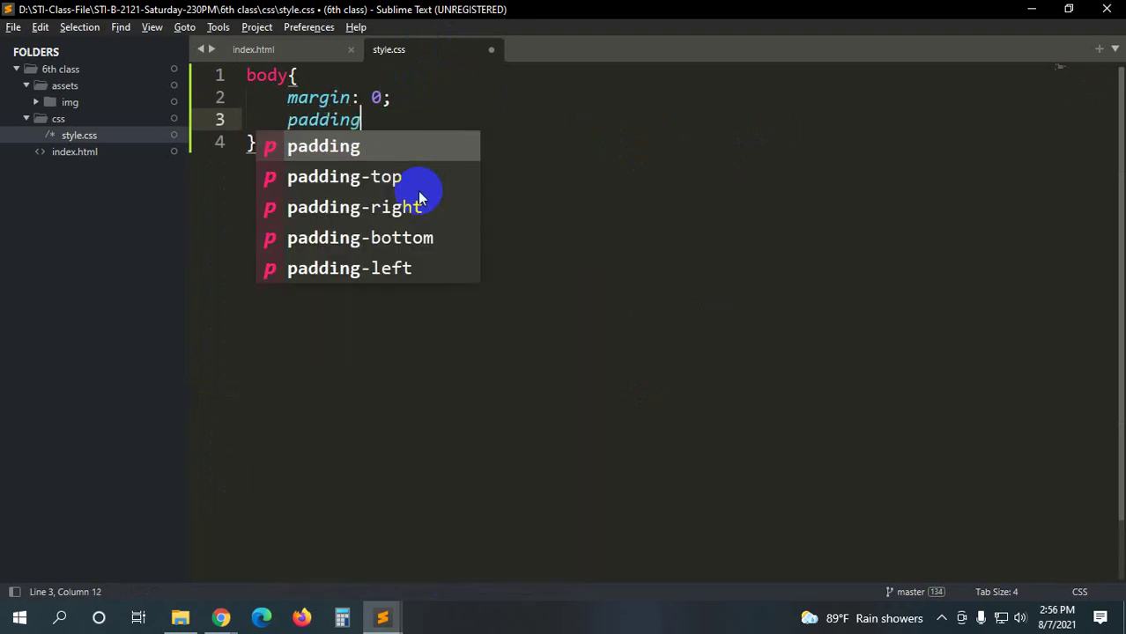
pyautogui.press('Return')
pyautogui.write('0;')
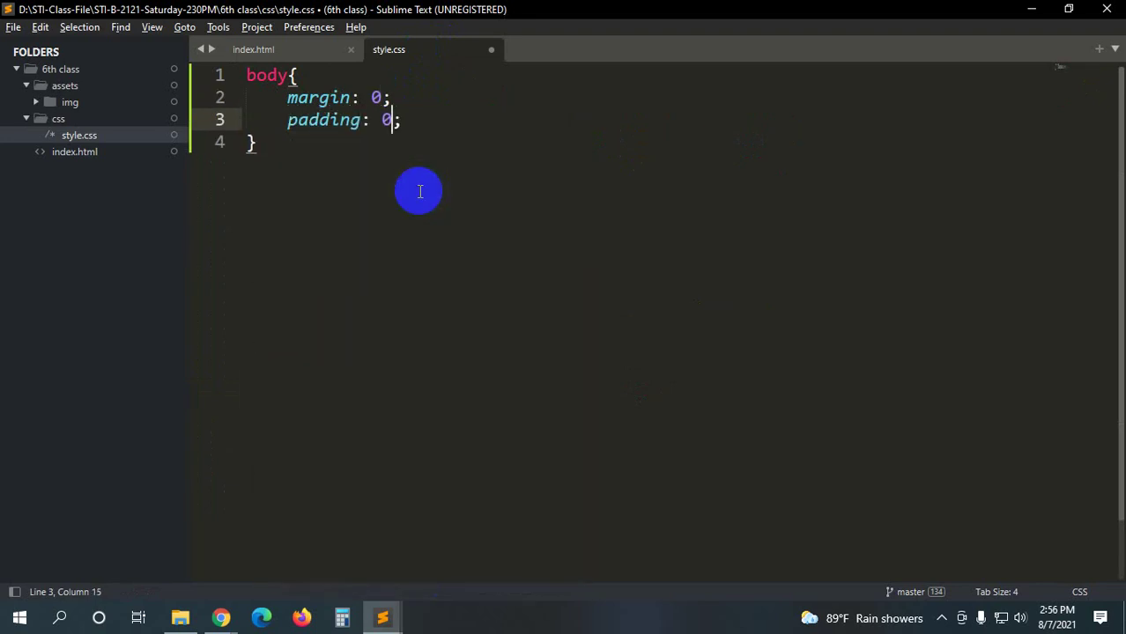
pyautogui.hotkey('ctrl', 's')
pyautogui.press('Down')
pyautogui.press('Return')
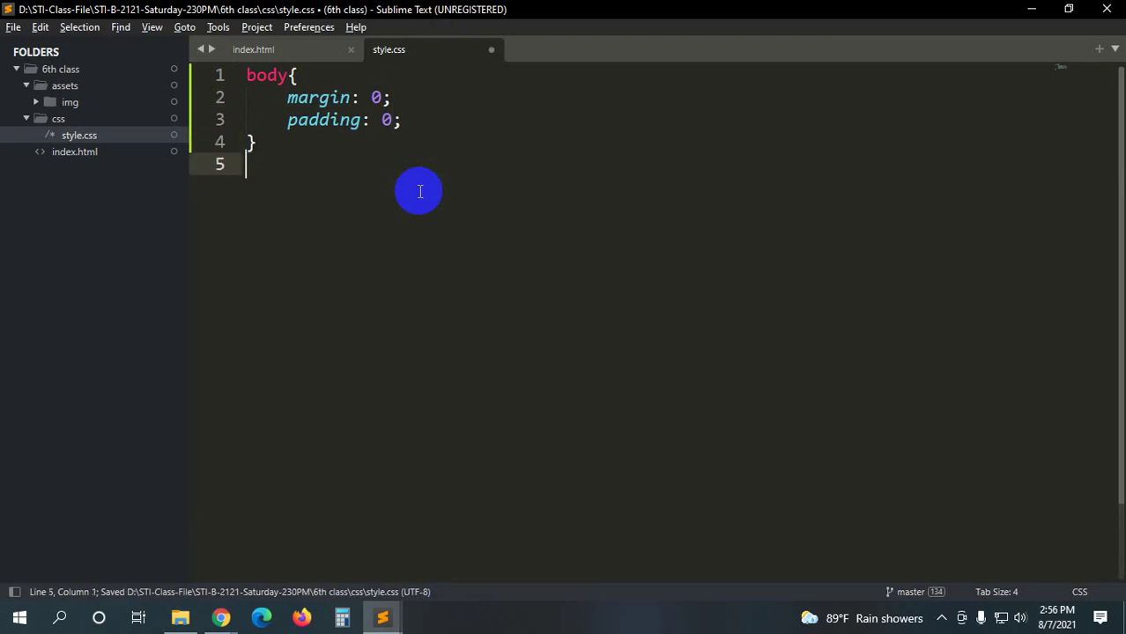
# - Open an empty header rule in style.css and check the markup in index.html
pyautogui.write('hea')
pyautogui.write('der{')
pyautogui.press('Return')
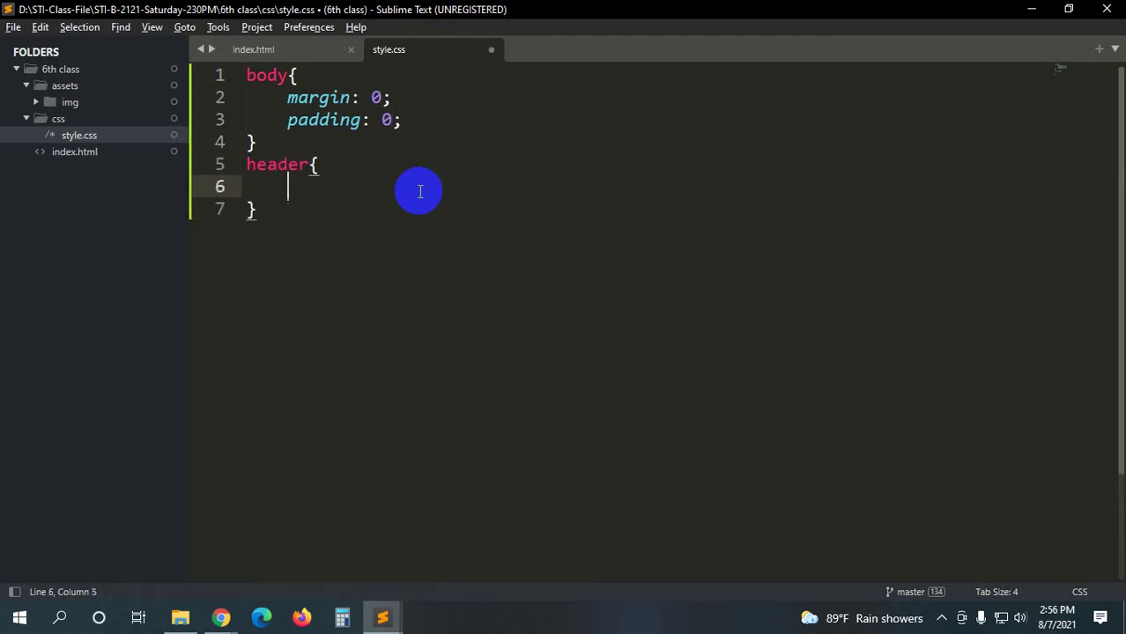
pyautogui.click(281, 50)
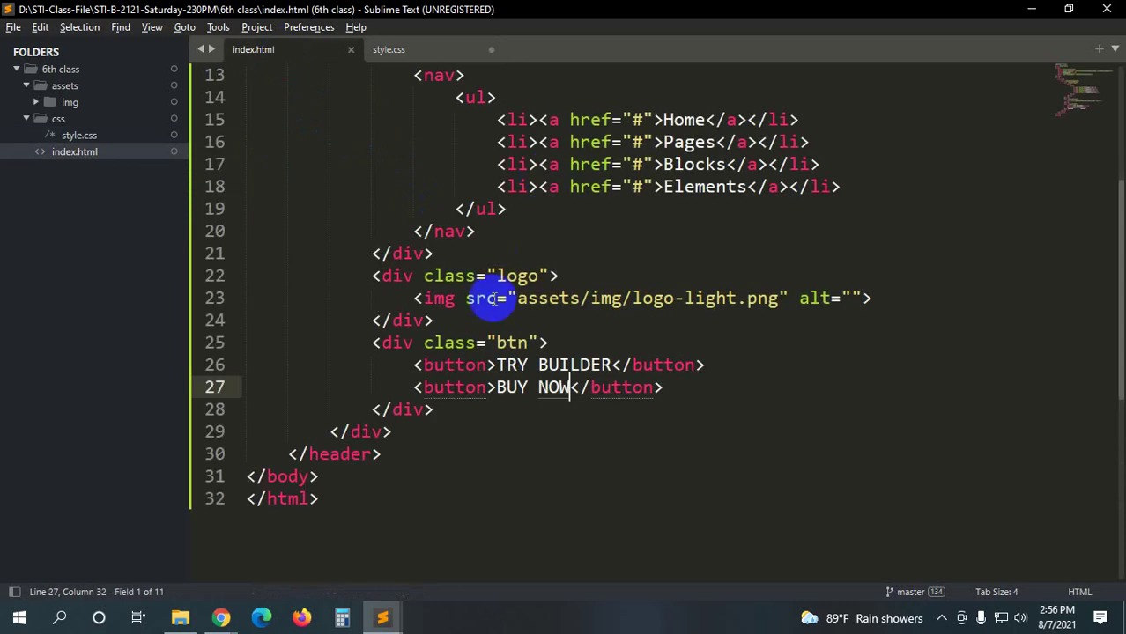
pyautogui.scroll(4, 493, 298)
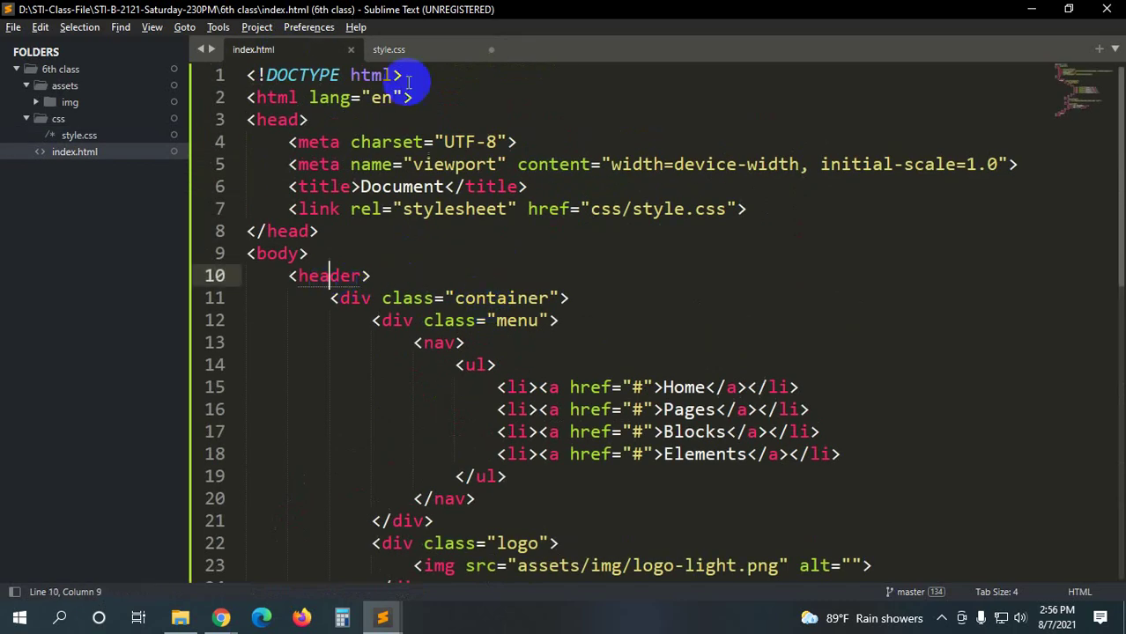
# - Add an empty background-image declaration to the header rule, then show the Stack landing page
pyautogui.click(415, 50)
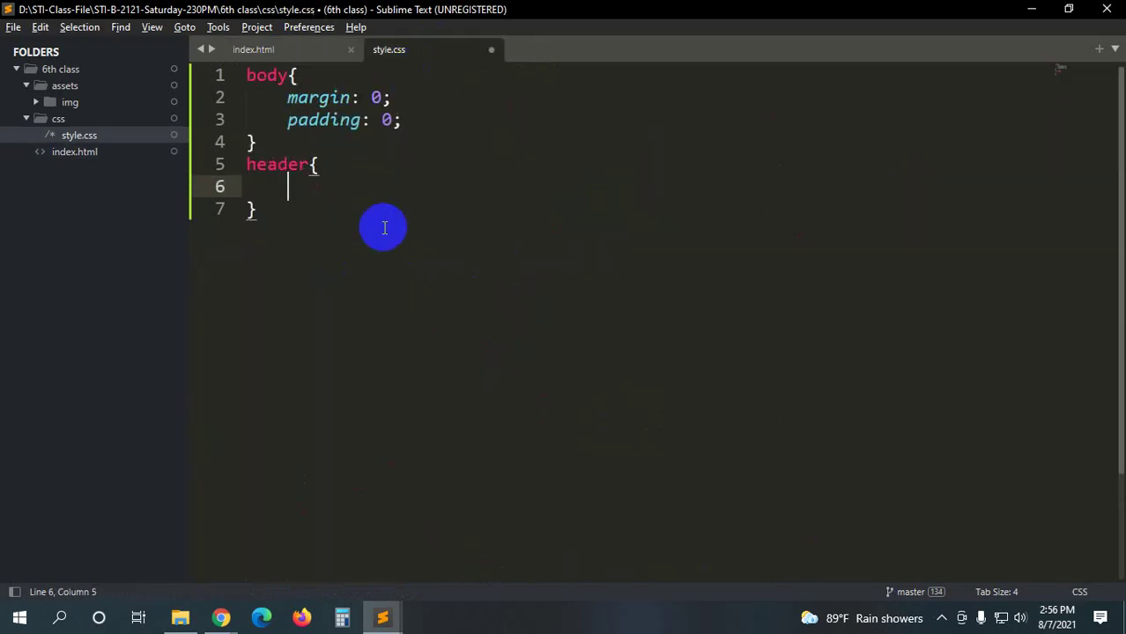
pyautogui.write('background')
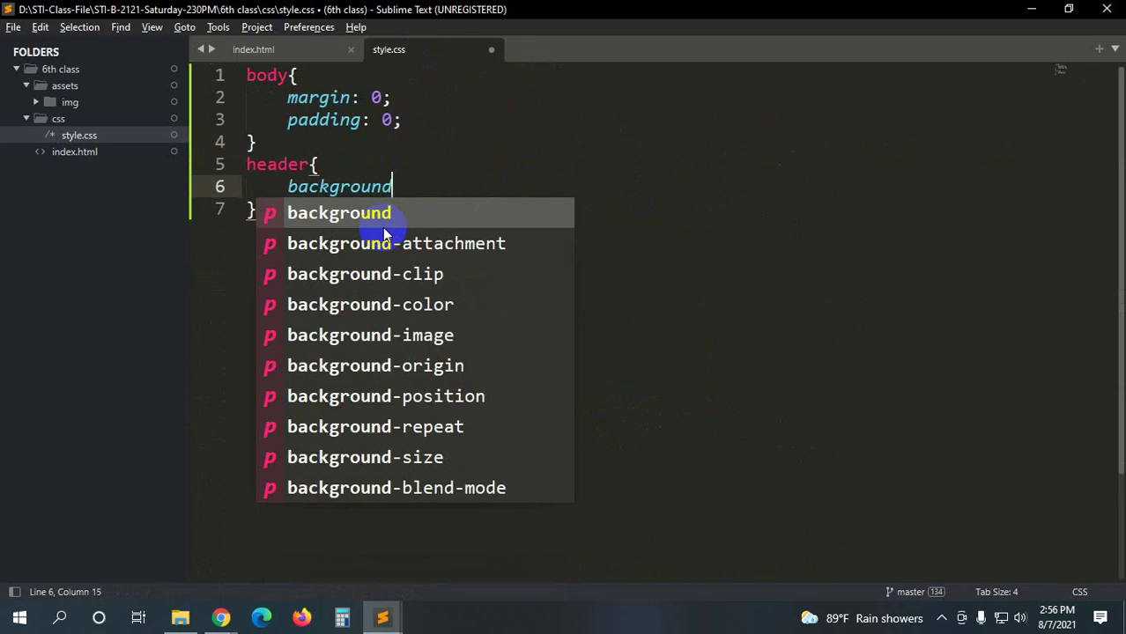
pyautogui.write('-ima')
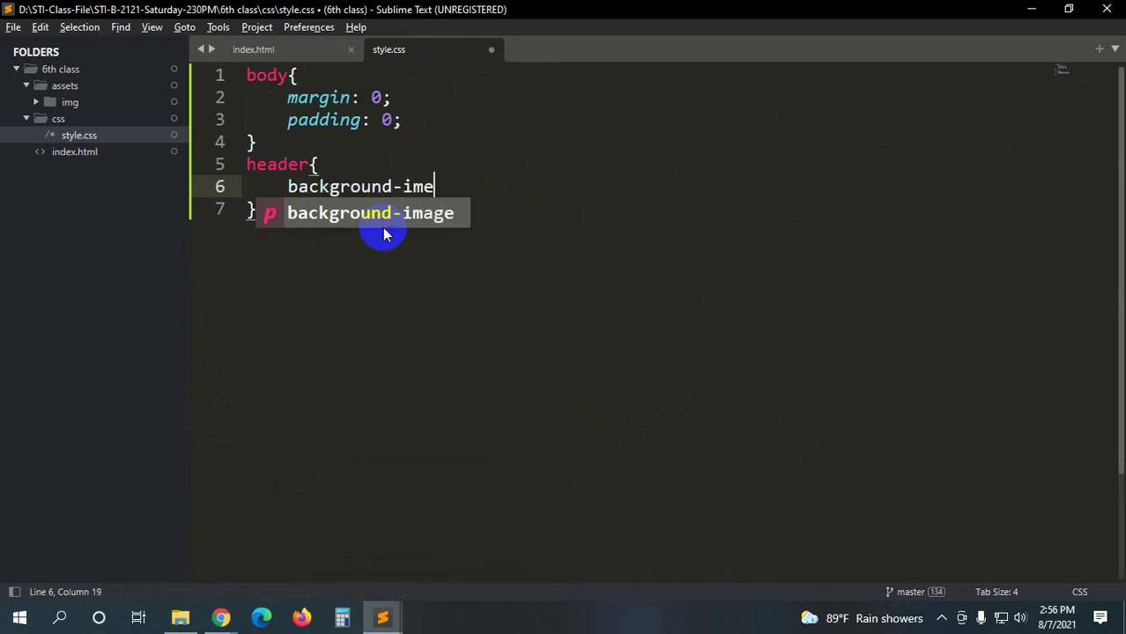
pyautogui.press('Return')
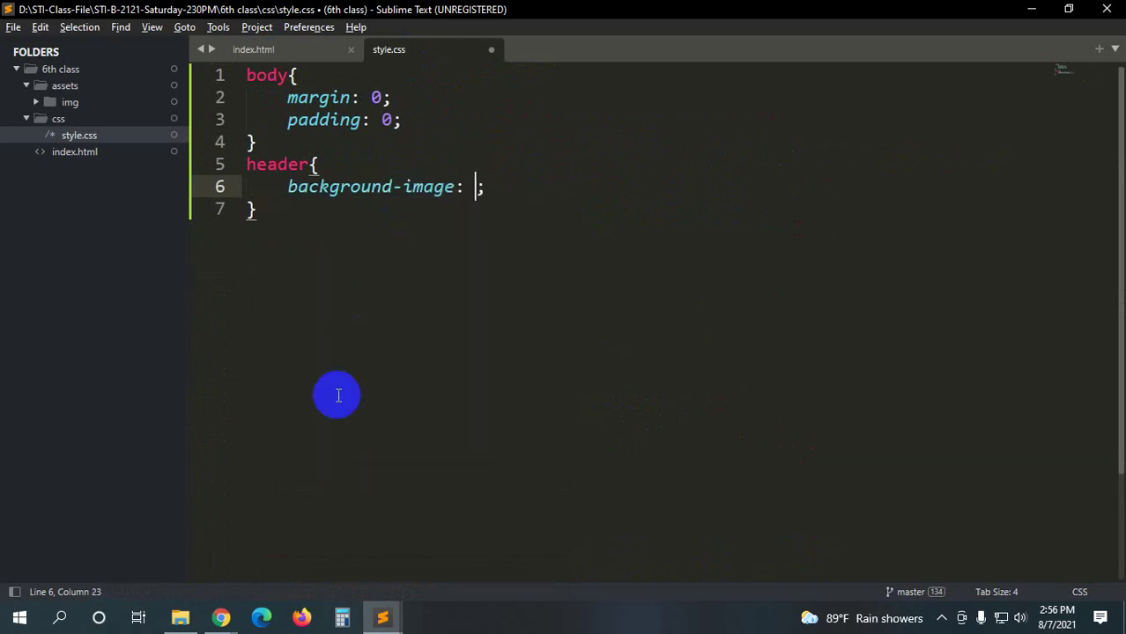
pyautogui.click(221, 618)
pyautogui.click(132, 546)
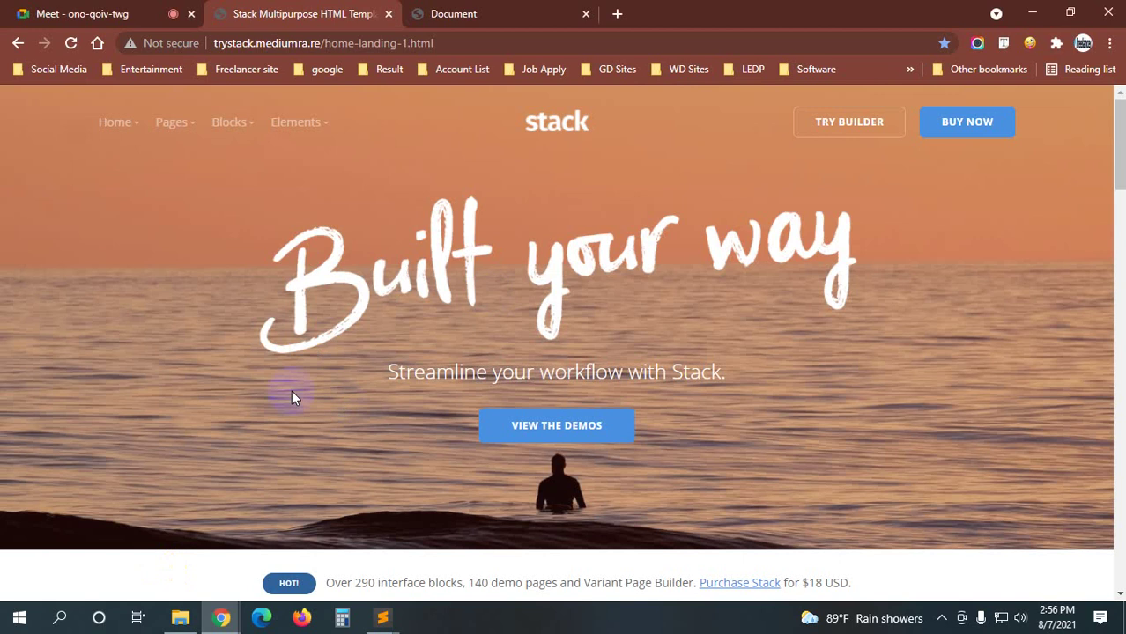
# - Locate landing-10.jpg in the assets img folder, then bring style.css back to the front
pyautogui.click(308, 348)
pyautogui.click(180, 617)
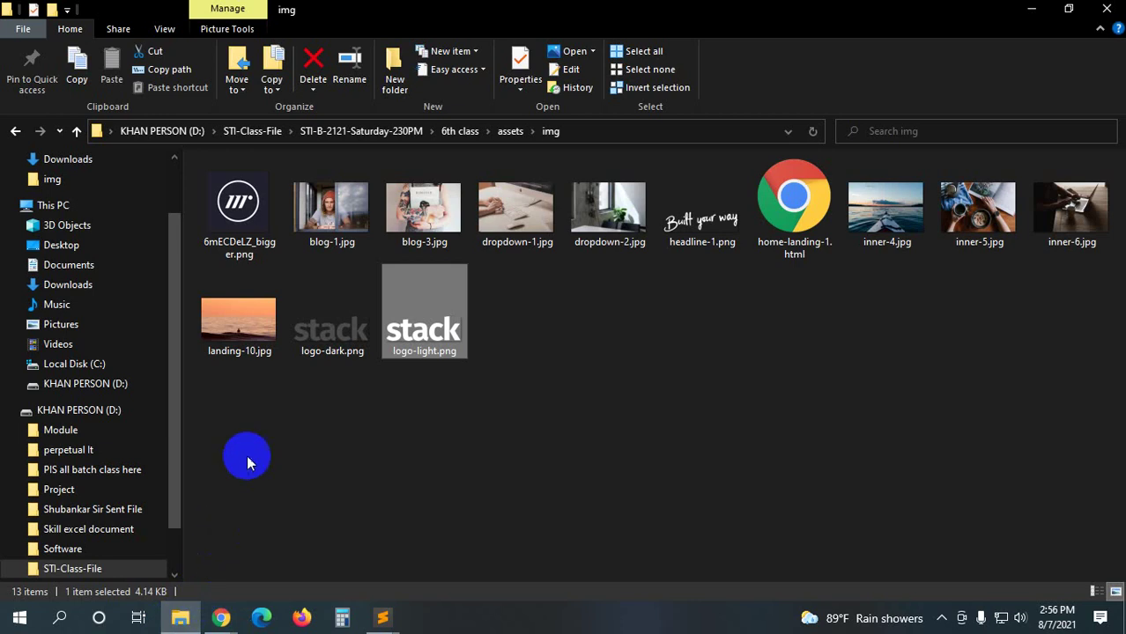
pyautogui.click(227, 326)
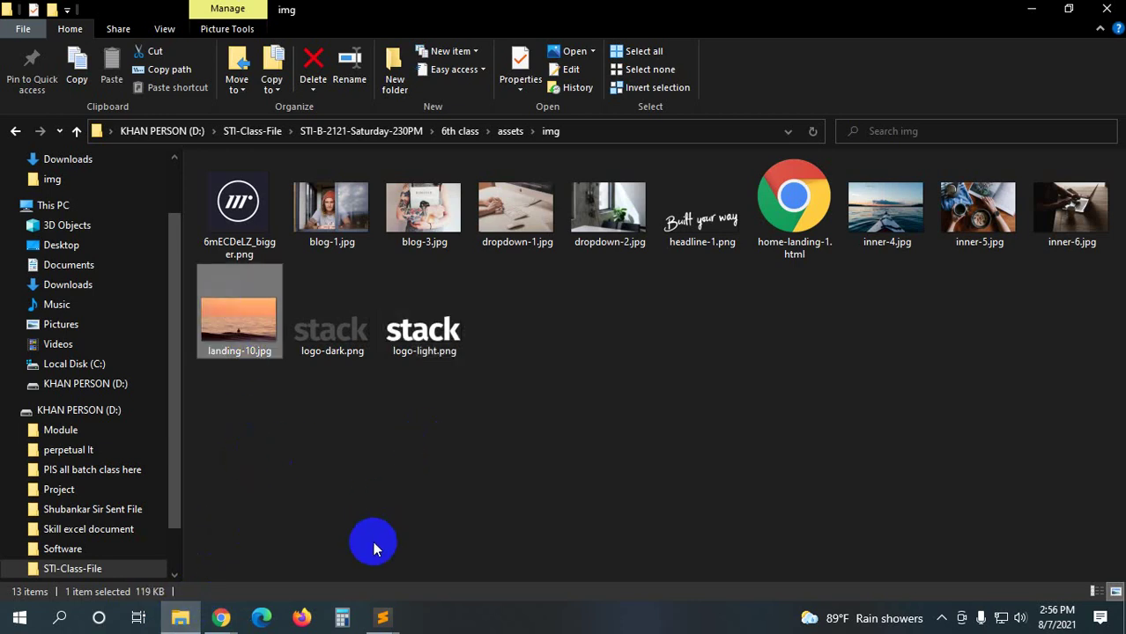
pyautogui.click(382, 617)
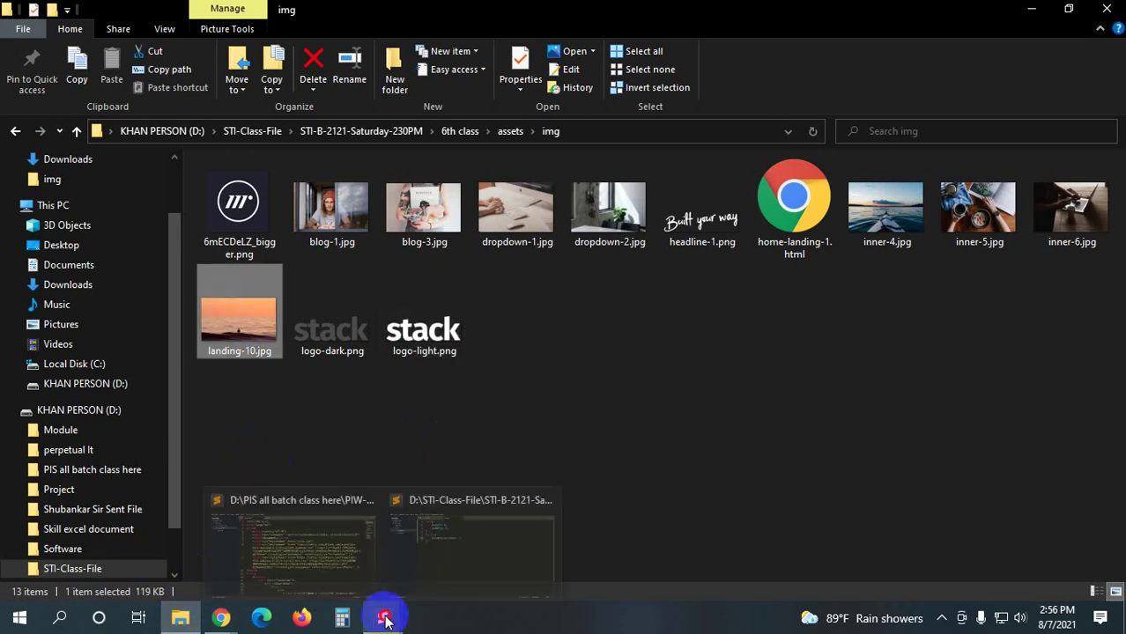
pyautogui.click(457, 566)
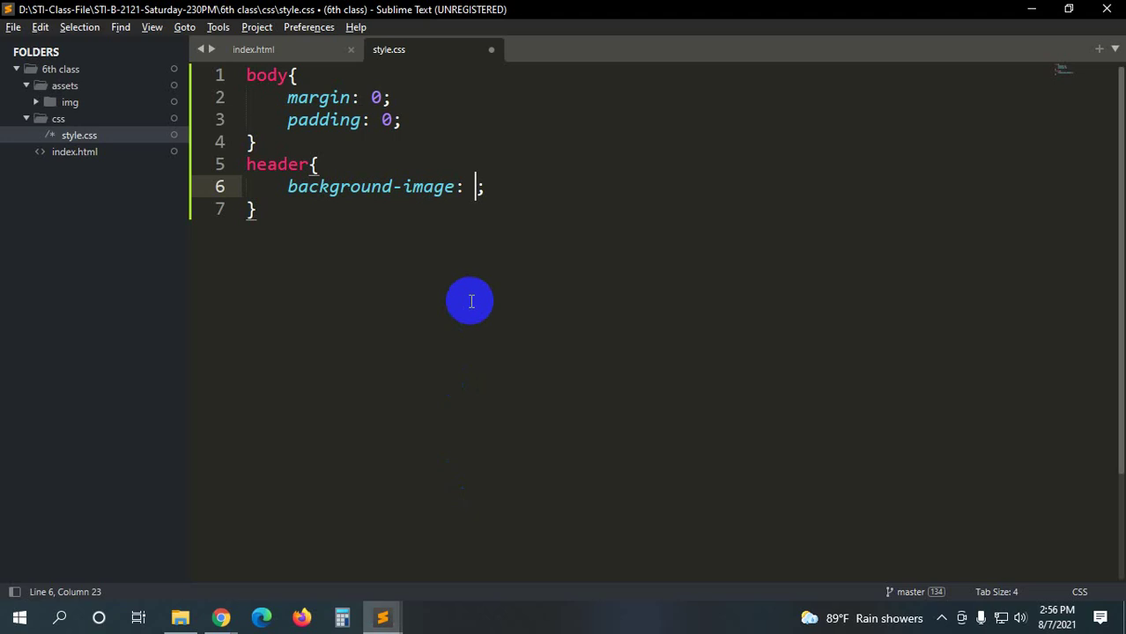
# - Set the header background-image to url(assets/img/landing-10.jpg) after checking the file name, and save
pyautogui.write('url')
pyautogui.press('Return')
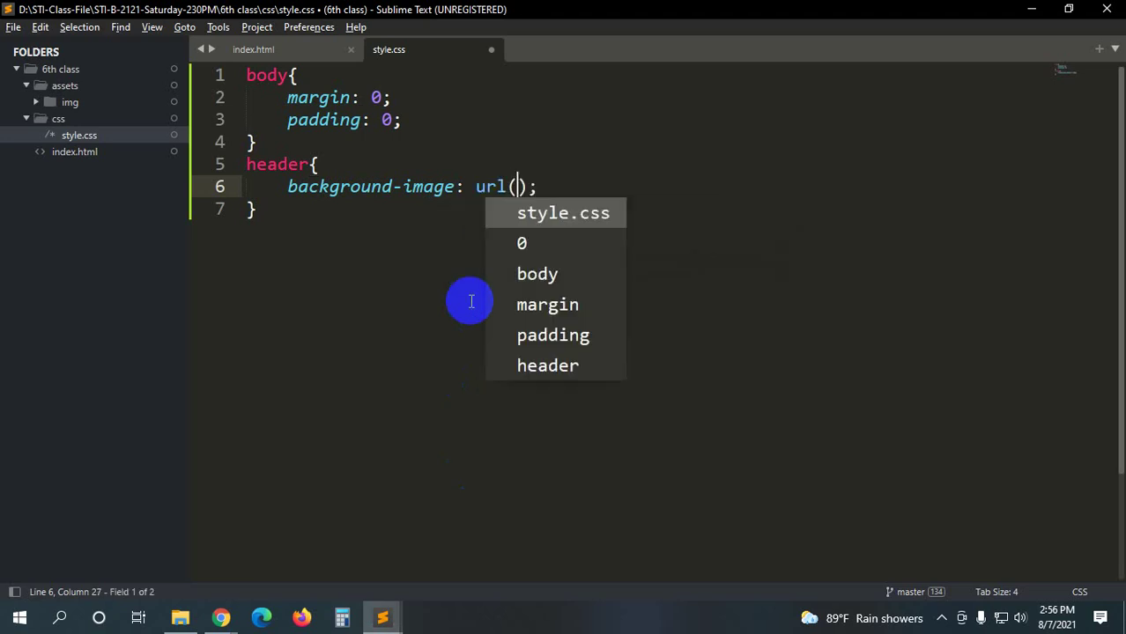
pyautogui.write('aswe')
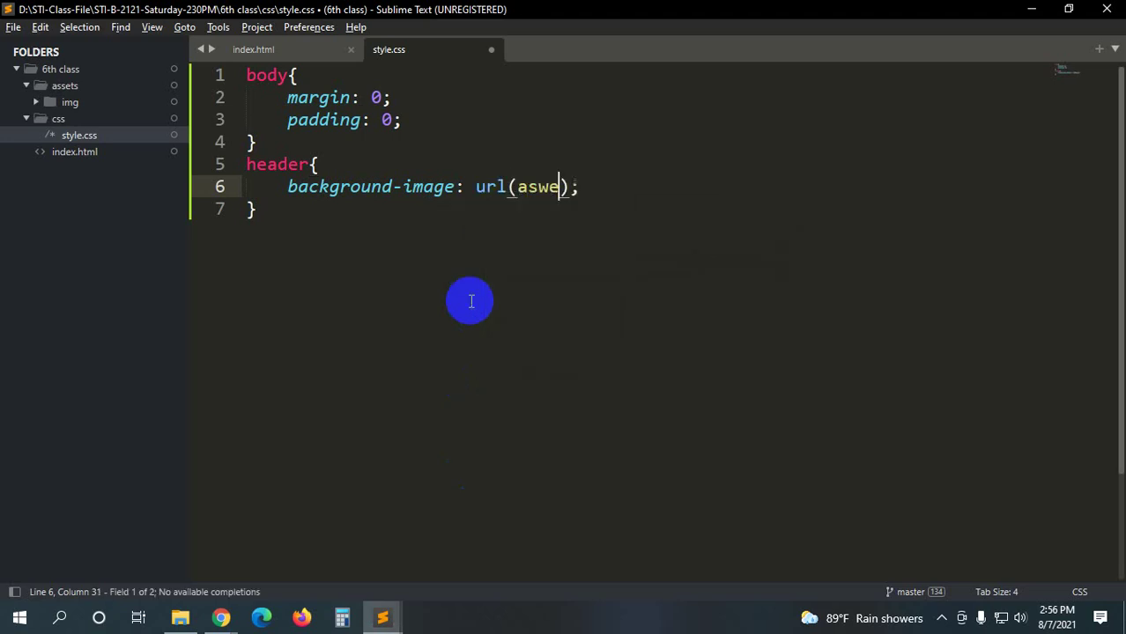
pyautogui.press('BackSpace')
pyautogui.press('BackSpace')
pyautogui.write('s')
pyautogui.press('BackSpace')
pyautogui.press('BackSpace')
pyautogui.press('BackSpace')
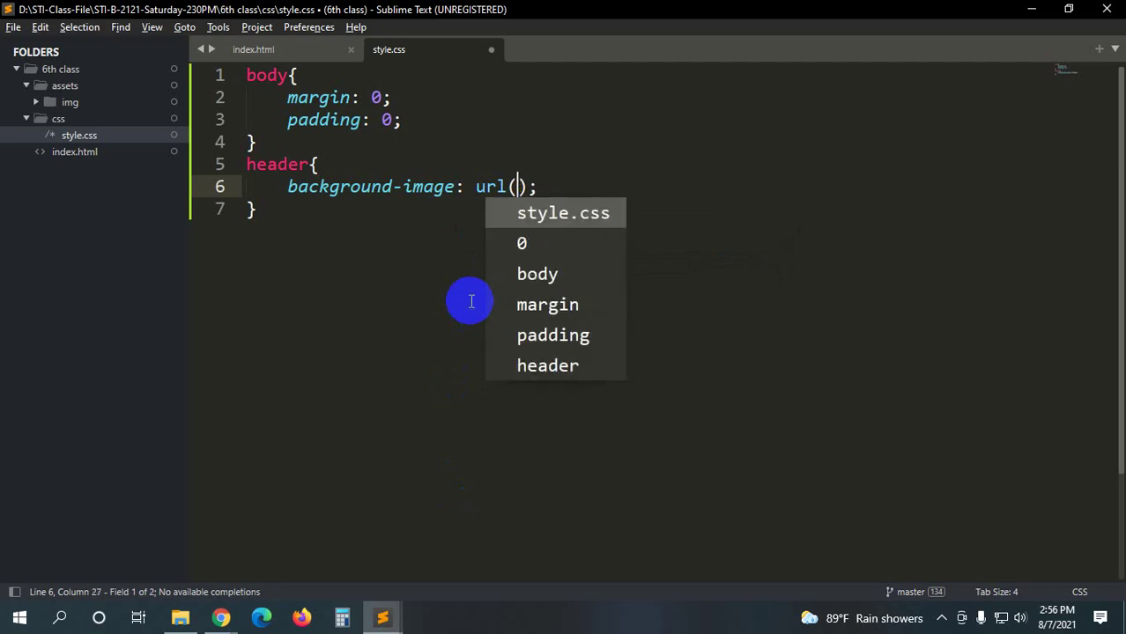
pyautogui.write('as')
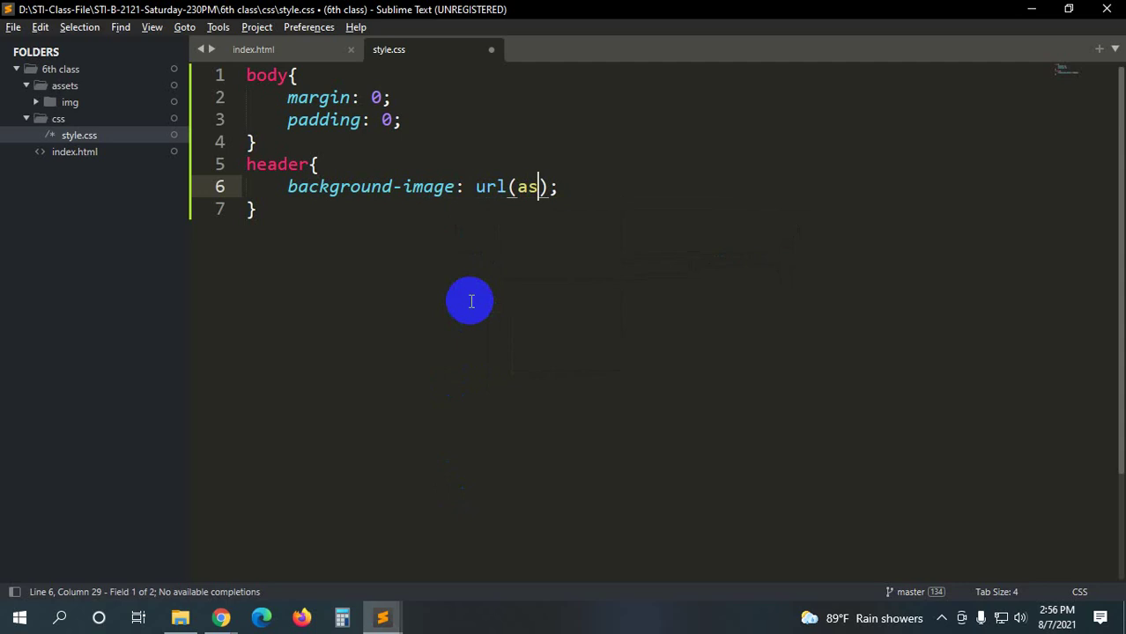
pyautogui.write('sets')
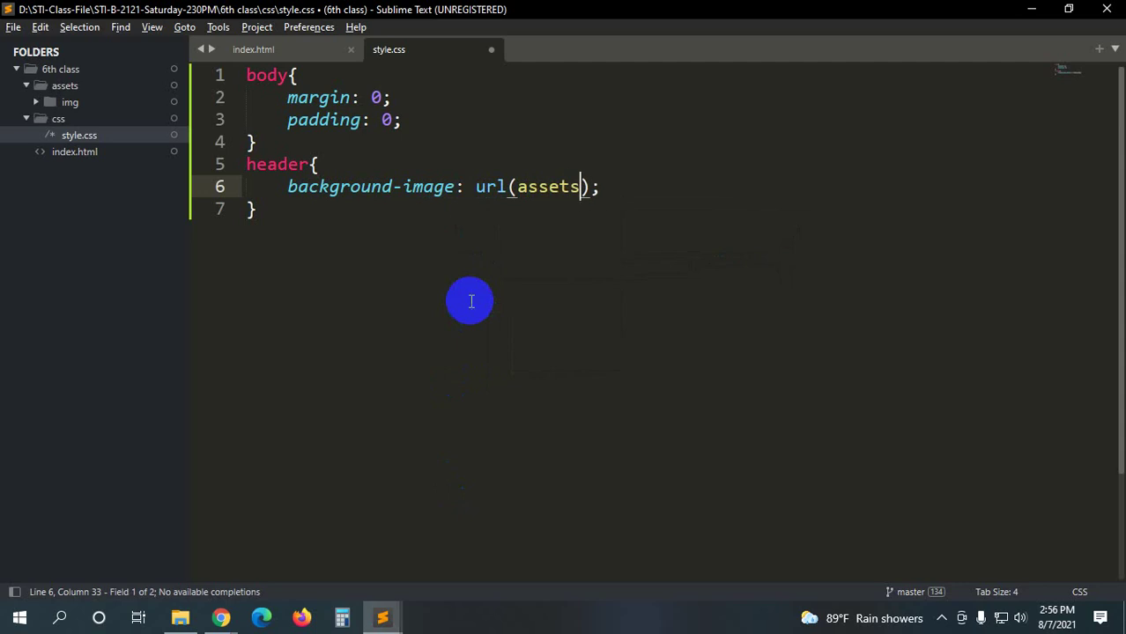
pyautogui.write('/')
pyautogui.write('img')
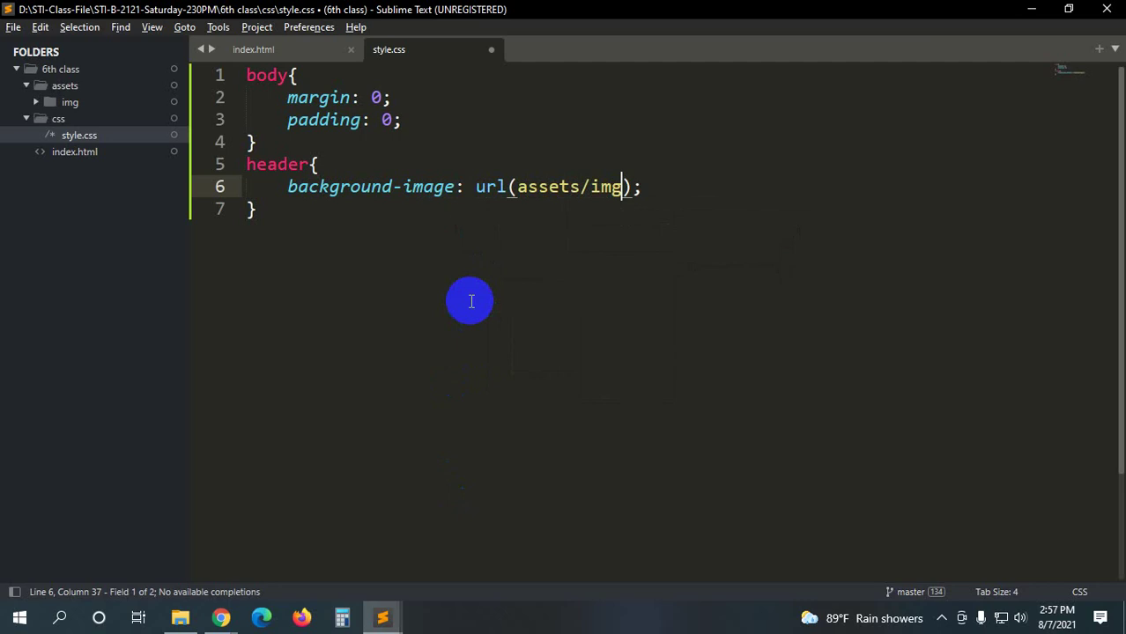
pyautogui.write('/l')
pyautogui.write('an')
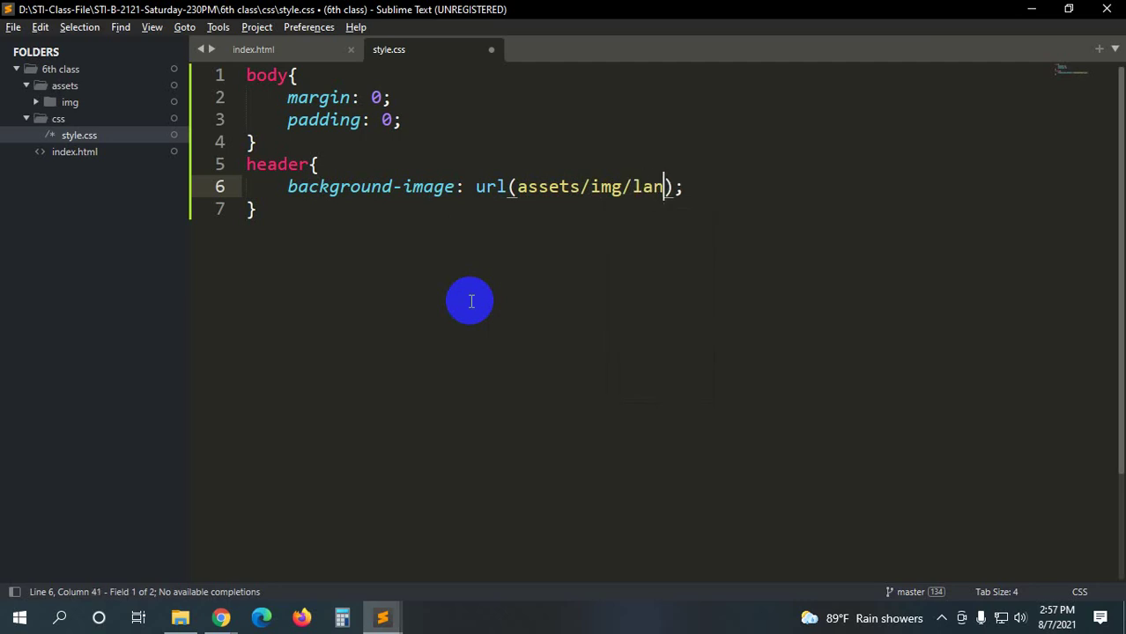
pyautogui.click(177, 627)
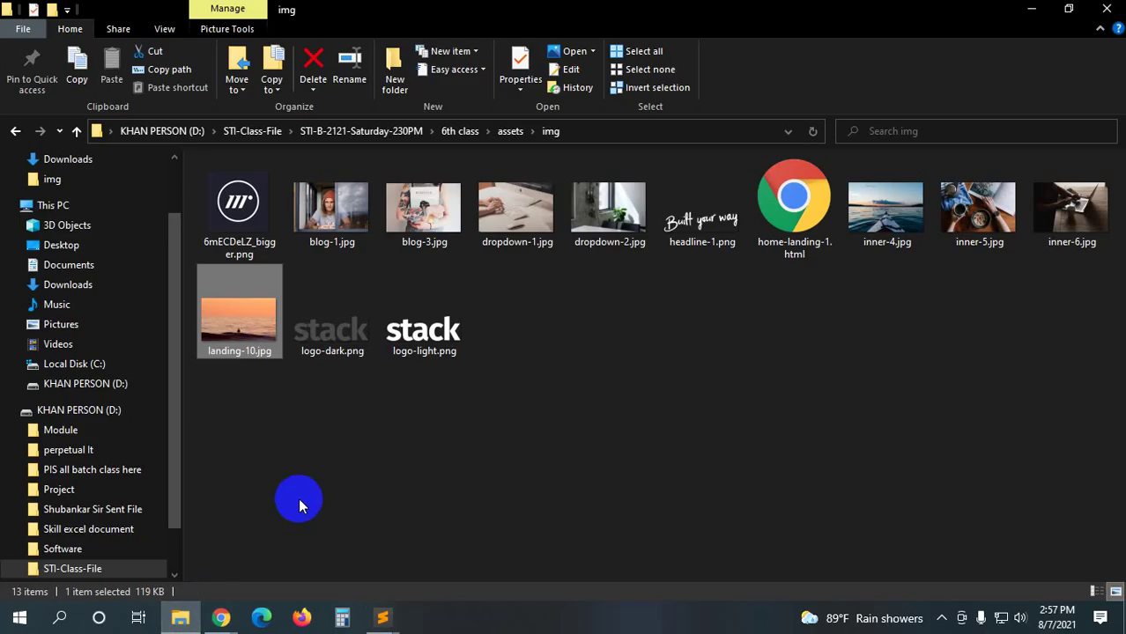
pyautogui.hotkey('alt', 'Tab')
pyautogui.press('BackSpace')
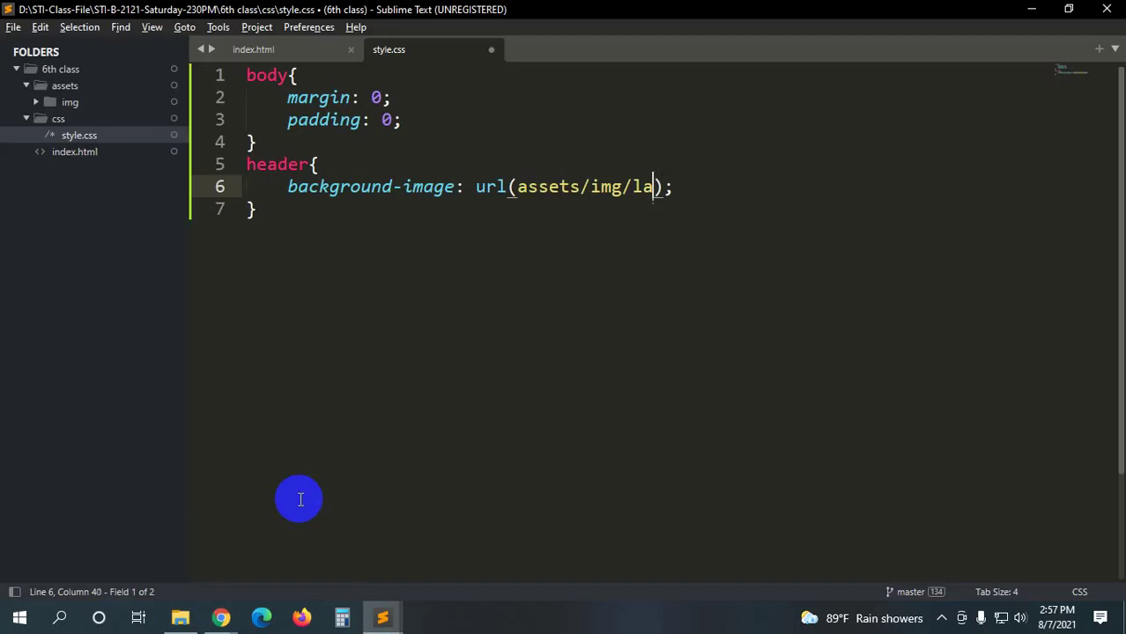
pyautogui.press('BackSpace')
pyautogui.press('BackSpace')
pyautogui.write('land')
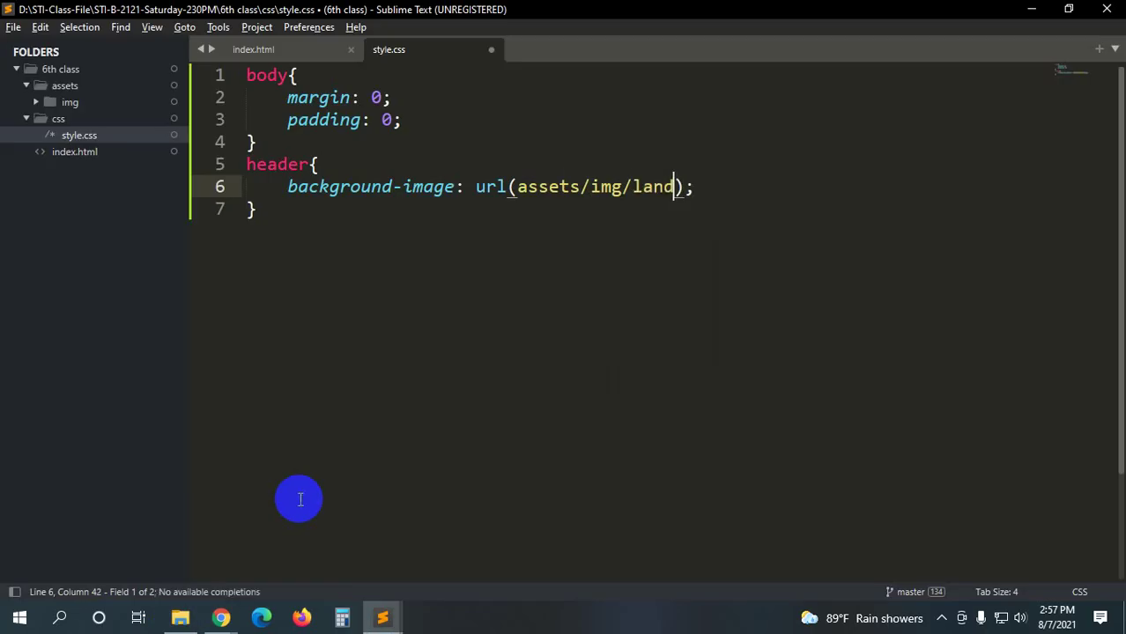
pyautogui.write('ing')
pyautogui.write('-10')
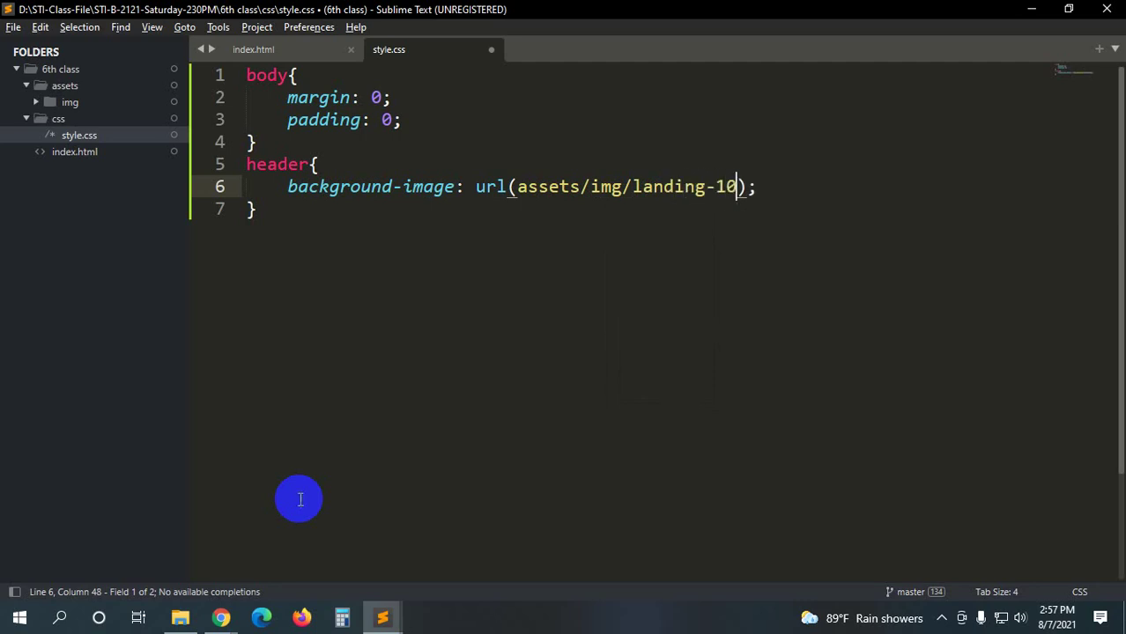
pyautogui.write('.jpg')
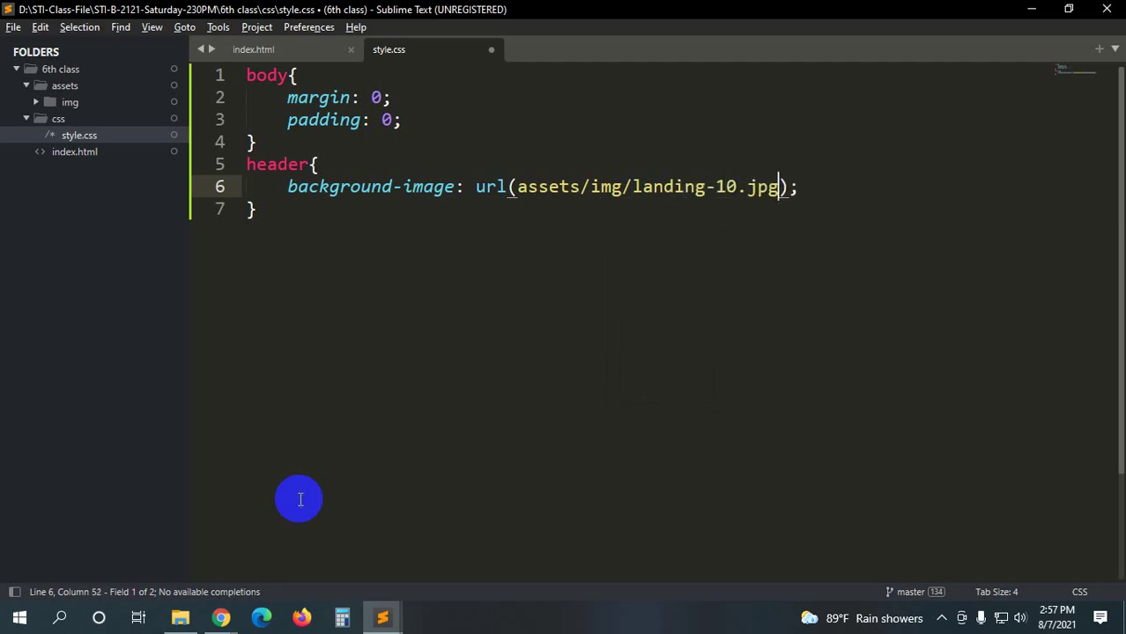
pyautogui.hotkey('ctrl', 's')
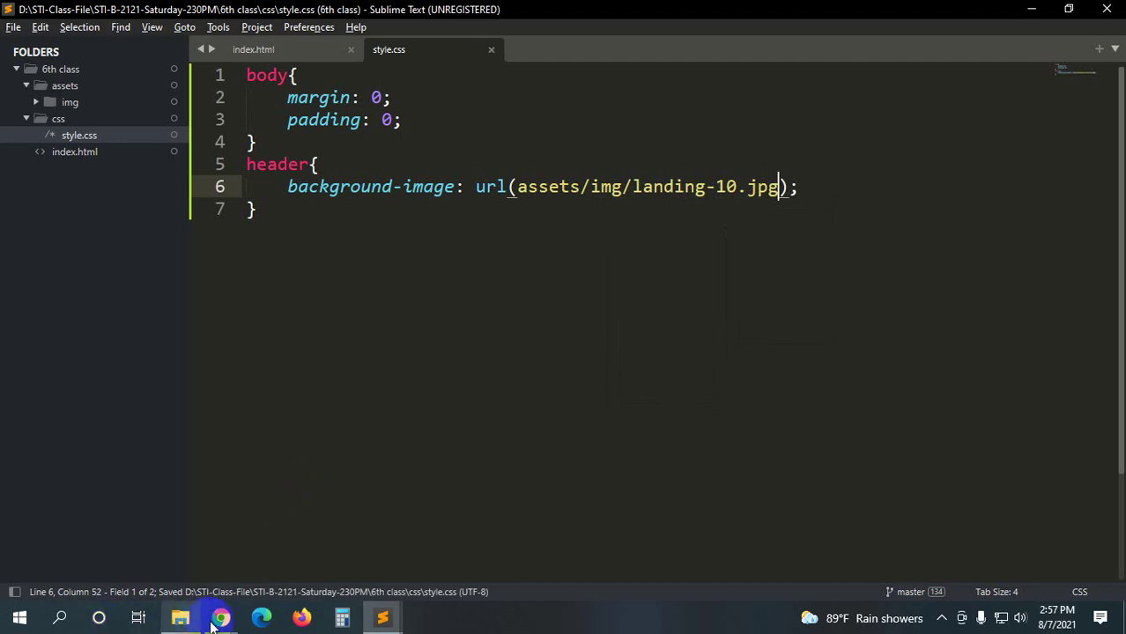
pyautogui.click(180, 617)
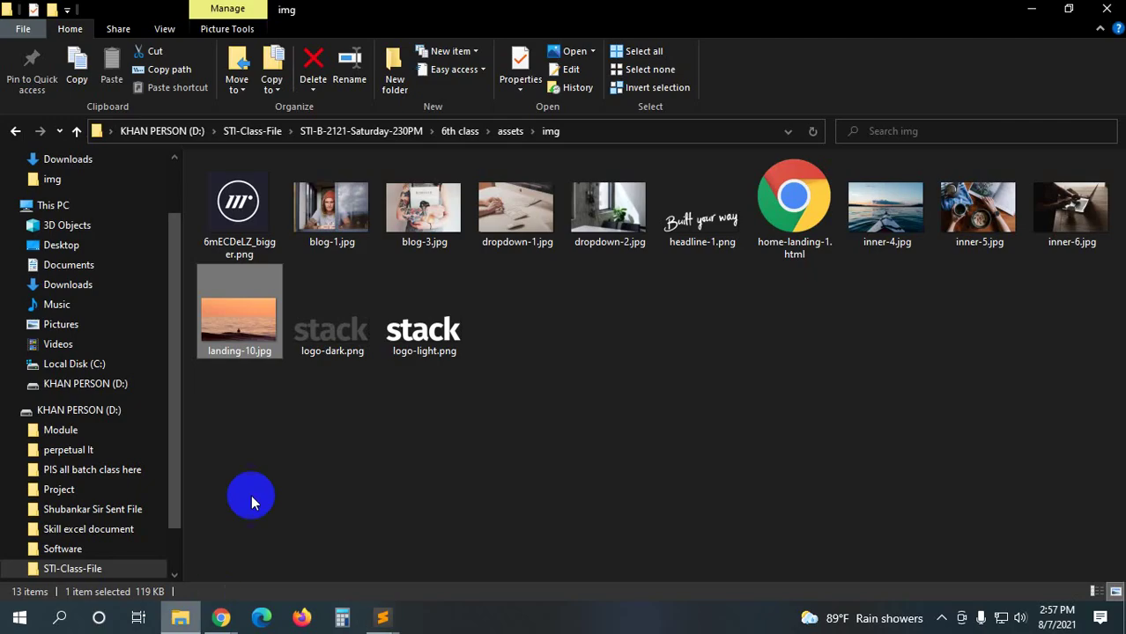
pyautogui.click(236, 353)
pyautogui.hotkey('shift', 'Right')
pyautogui.hotkey('shift', 'Right')
pyautogui.hotkey('shift', 'Right')
pyautogui.hotkey('ctrl', 'c')
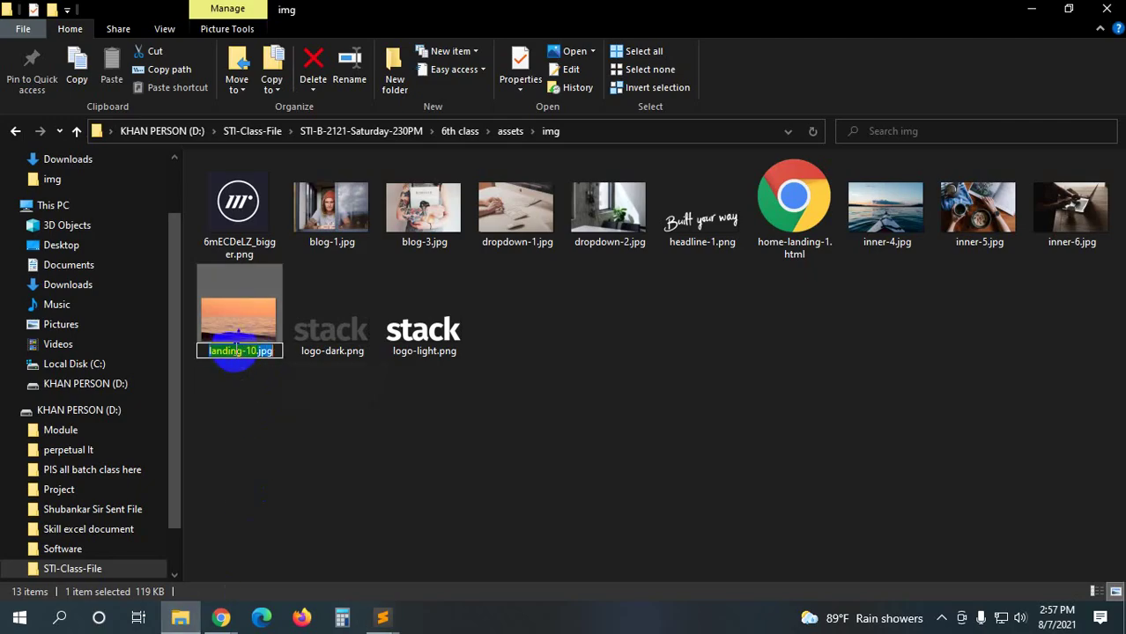
pyautogui.click(221, 618)
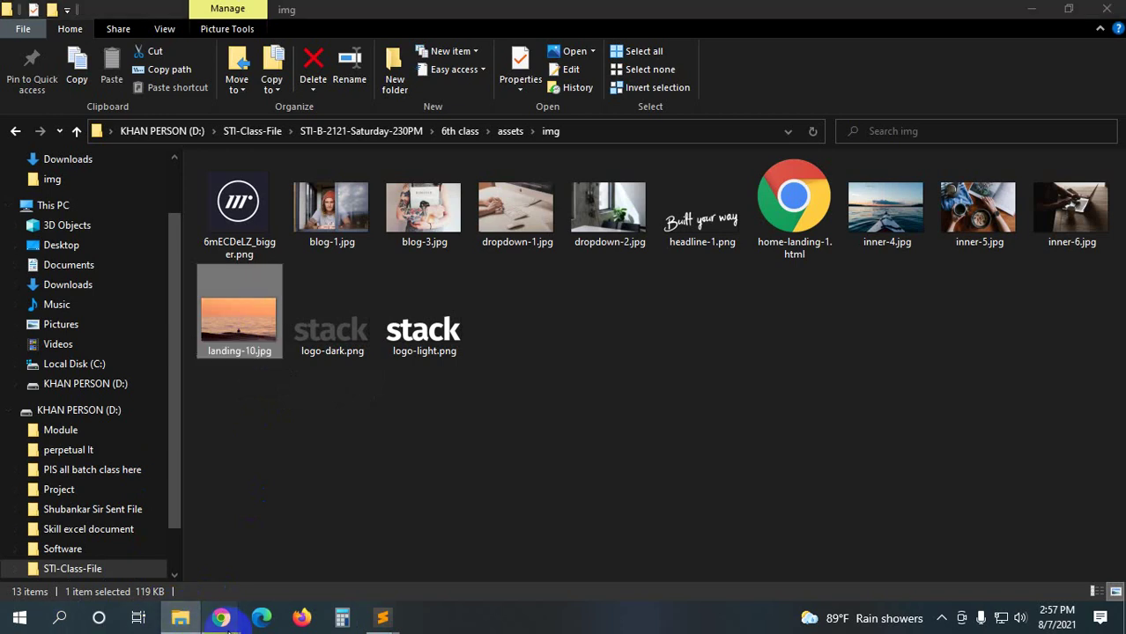
pyautogui.click(160, 562)
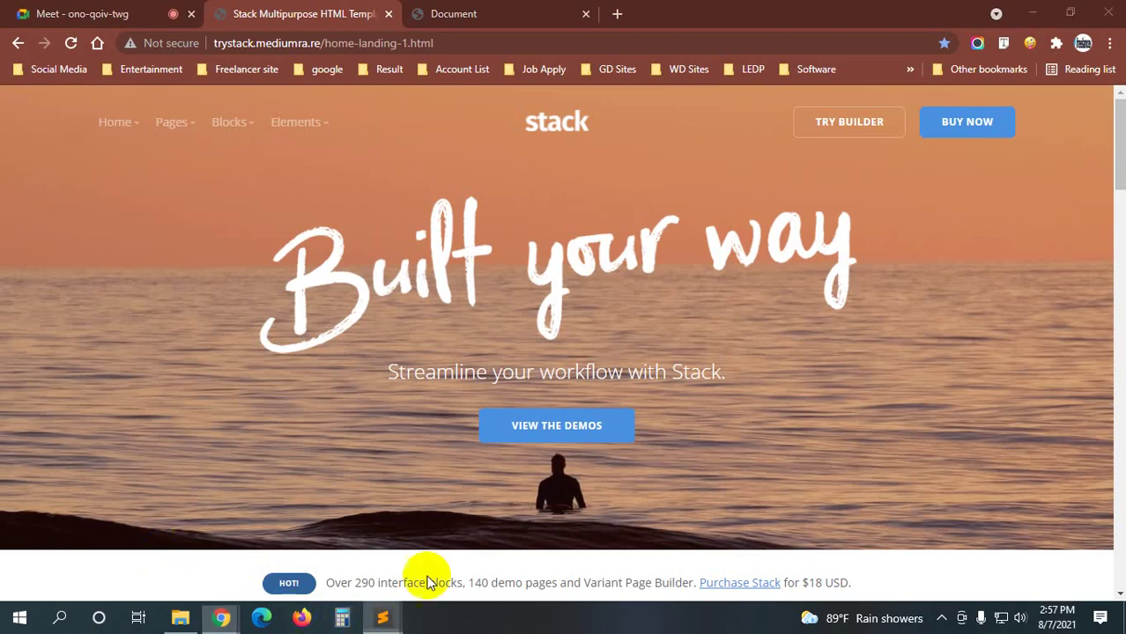
pyautogui.click(381, 617)
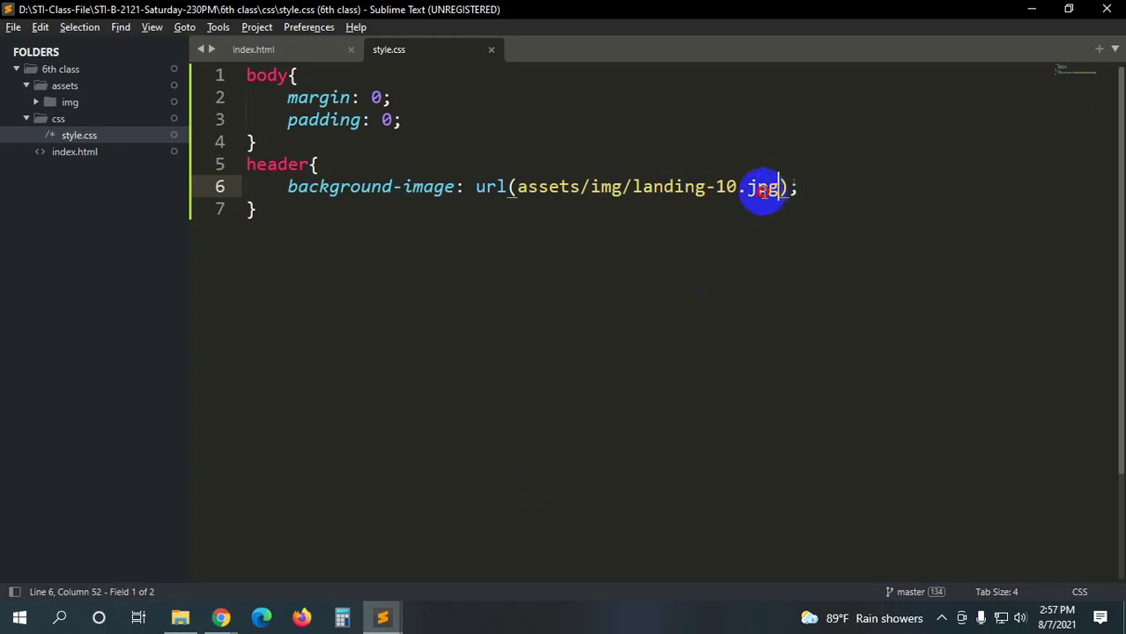
pyautogui.hotkey('shift', 'Down')
pyautogui.keyDown('shift'); pyautogui.click(633, 189); pyautogui.keyUp('shift')
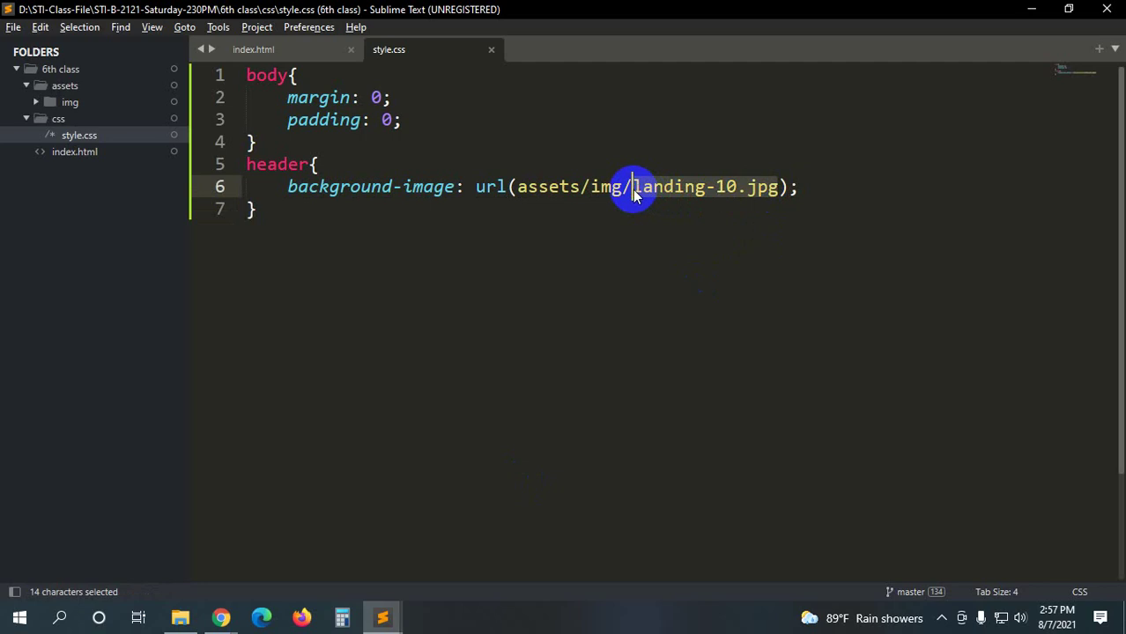
pyautogui.hotkey('ctrl', 'v')
pyautogui.hotkey('ctrl', 's')
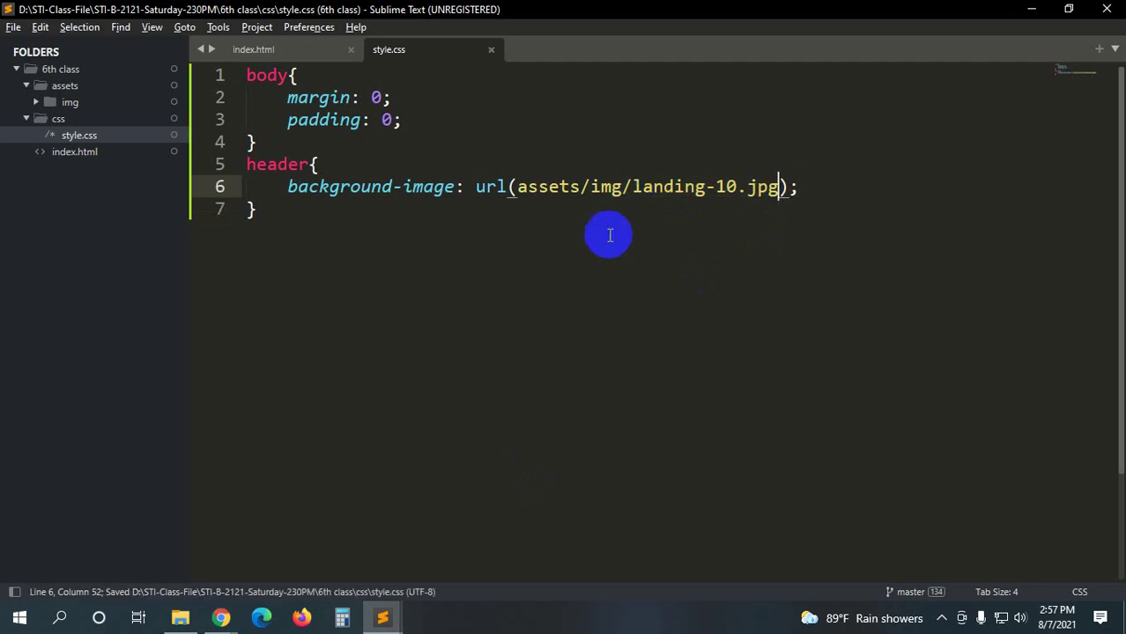
pyautogui.moveTo(221, 616)
pyautogui.click(162, 564)
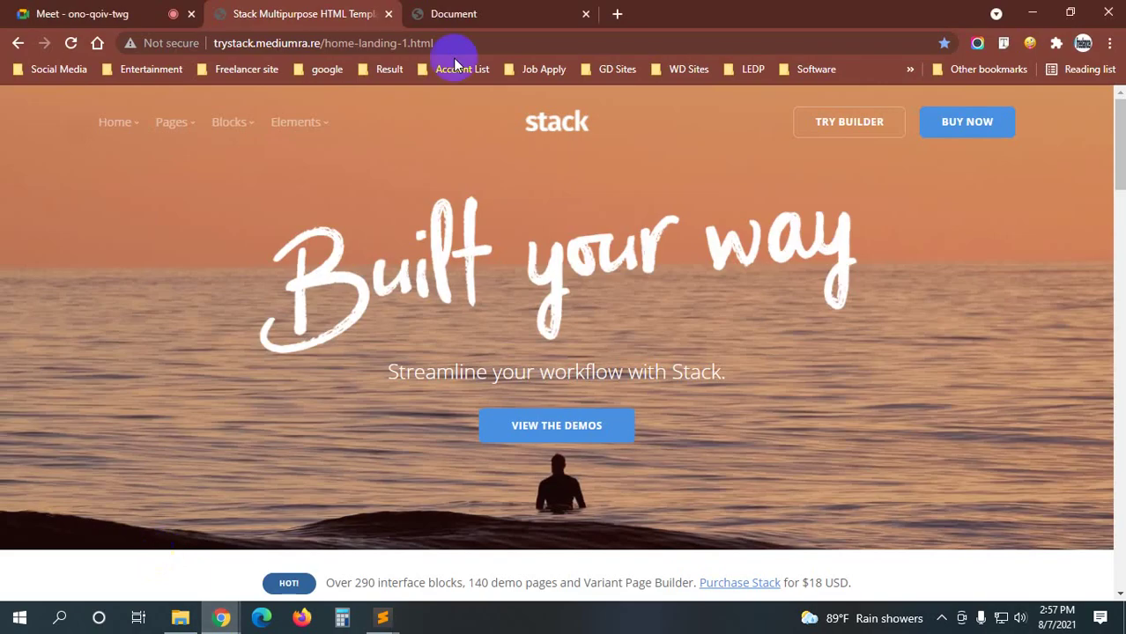
pyautogui.click(449, 14)
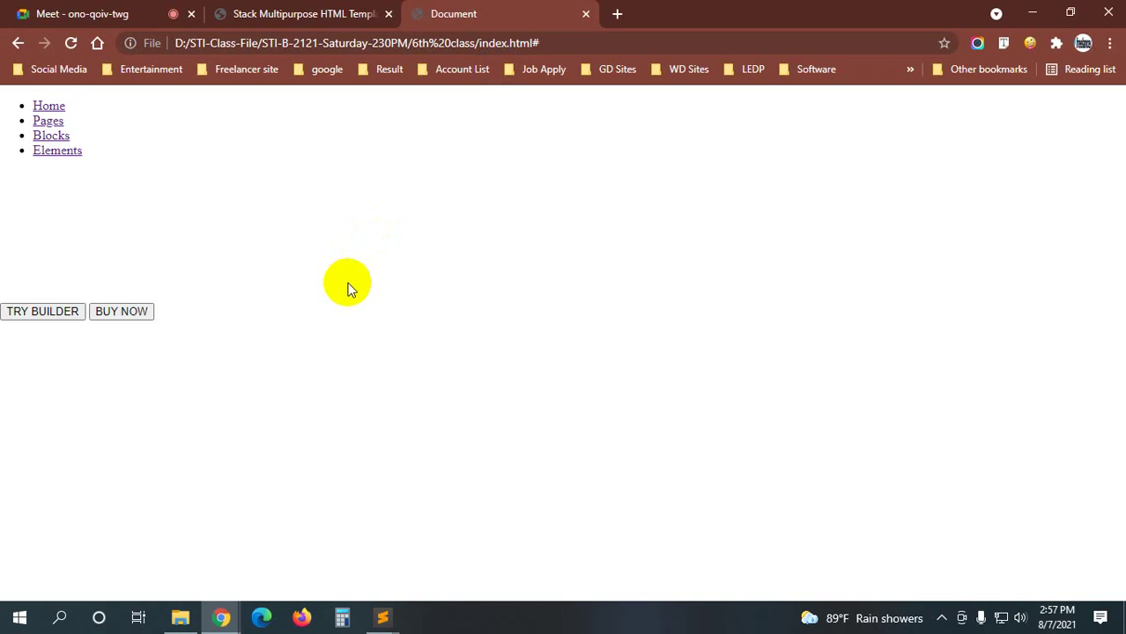
pyautogui.hotkey('alt', 'Tab')
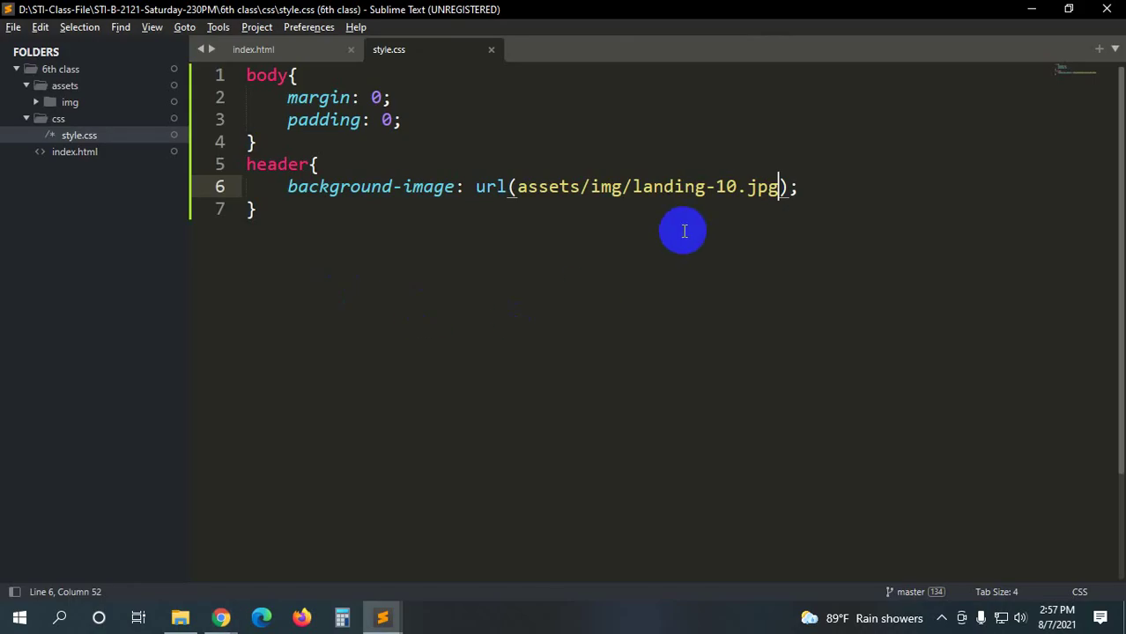
# - Paste landing-10.jpg into the 6th class root folder, then return to style.css
pyautogui.click(179, 617)
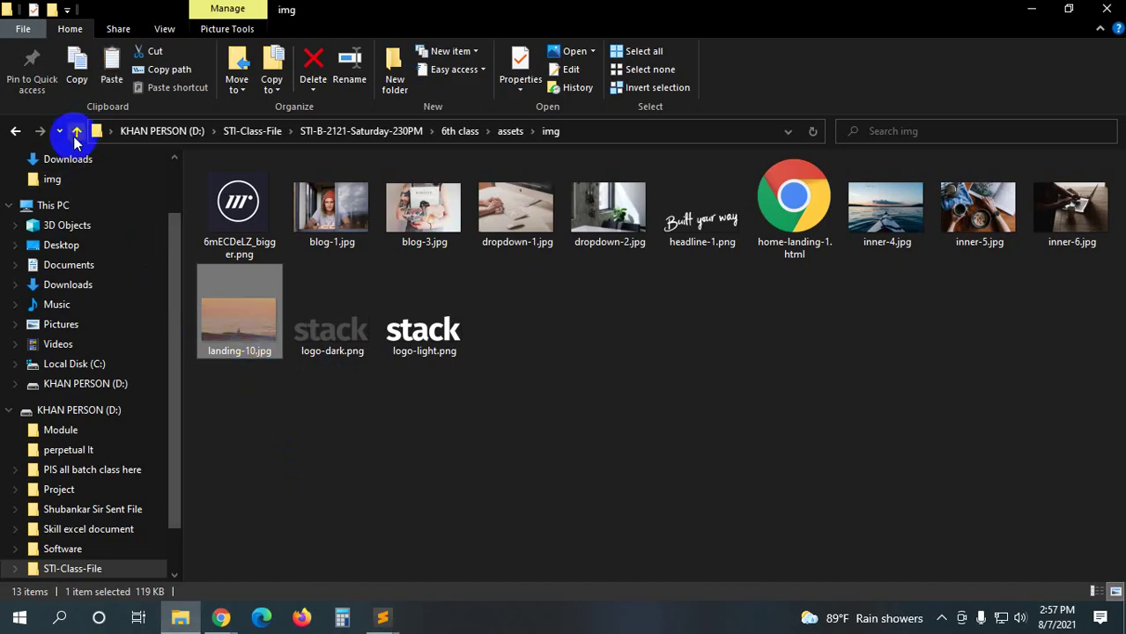
pyautogui.click(77, 132)
pyautogui.click(76, 134)
pyautogui.click(342, 300)
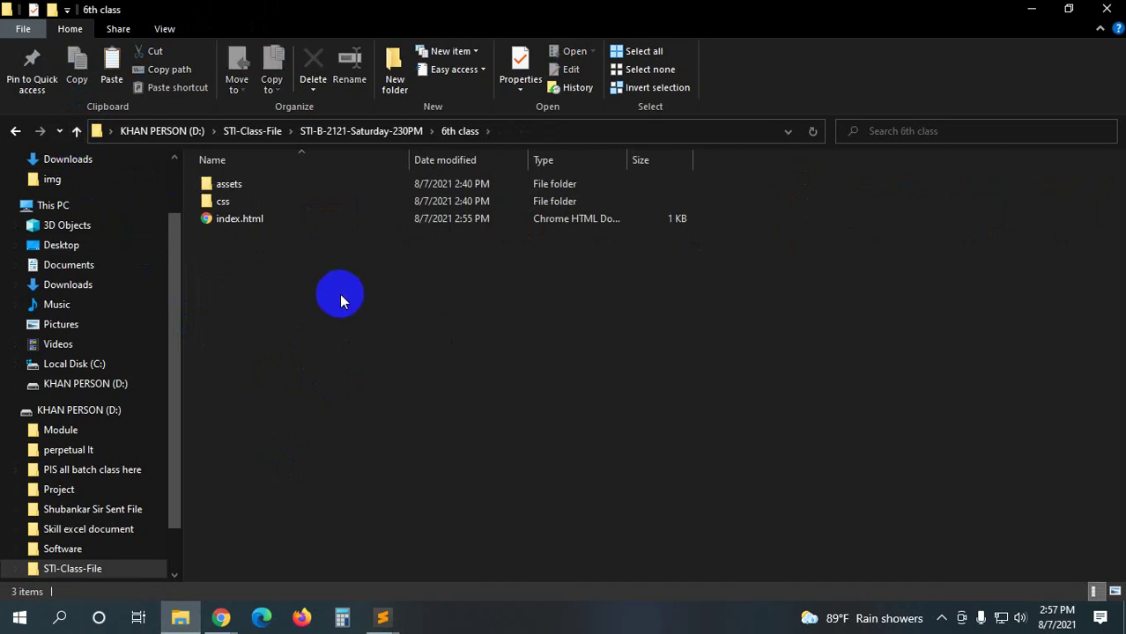
pyautogui.hotkey('ctrl', 'v')
pyautogui.click(314, 310)
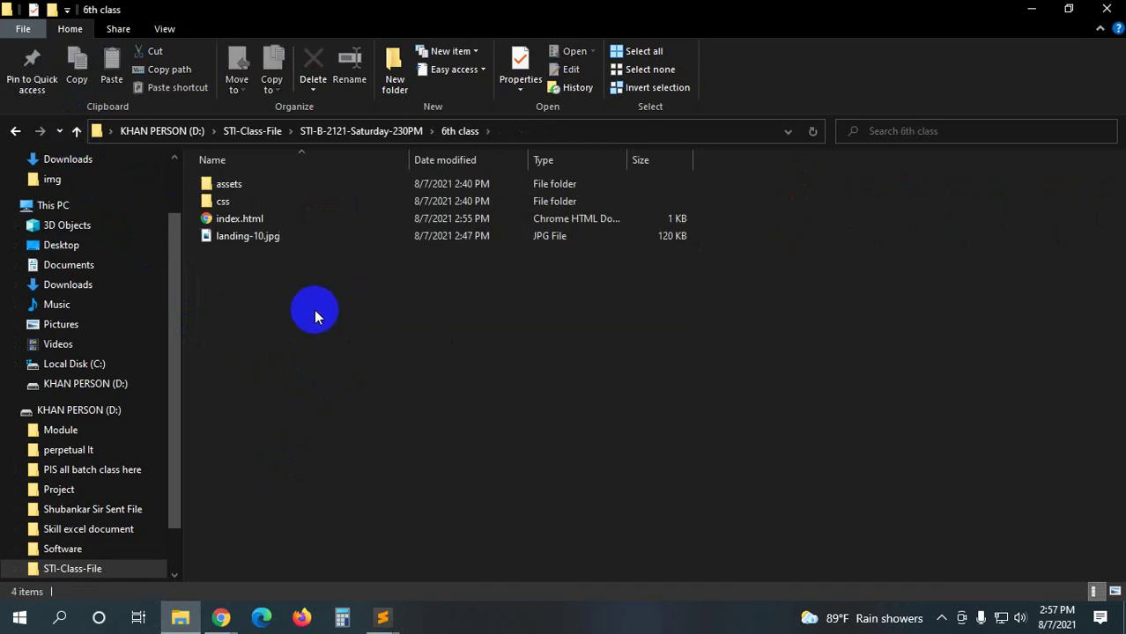
pyautogui.click(382, 615)
pyautogui.click(422, 577)
# - Clear the image path, delete the whole header rule, and save style.css
pyautogui.moveTo(778, 187)
pyautogui.mouseDown()
pyautogui.moveTo(433, 186)
pyautogui.moveTo(520, 192)
pyautogui.mouseUp()
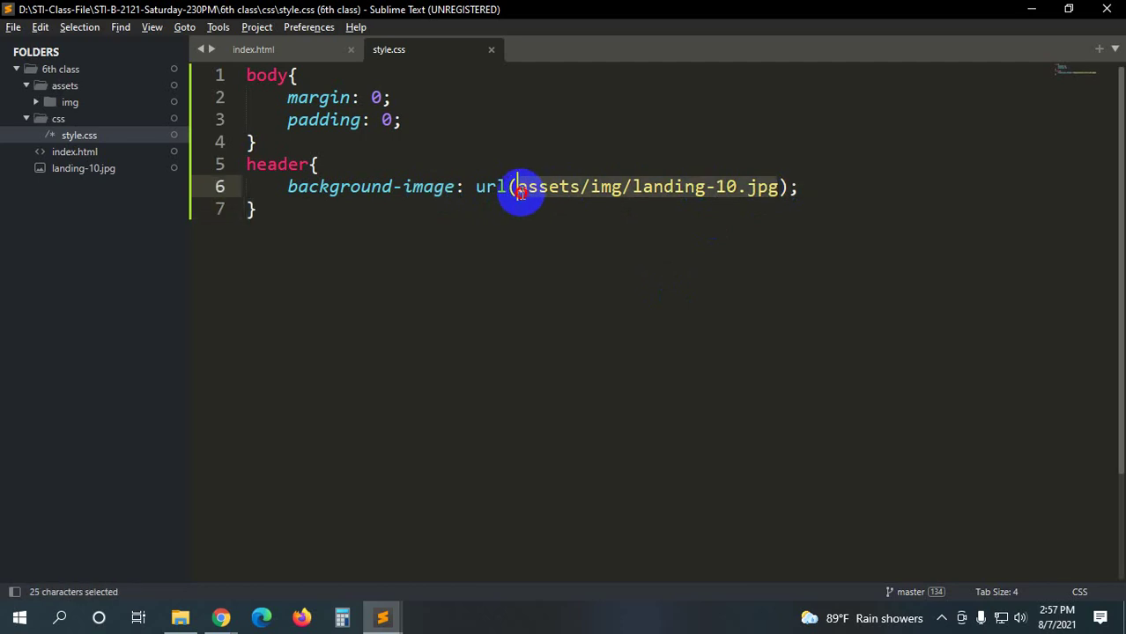
pyautogui.press('BackSpace')
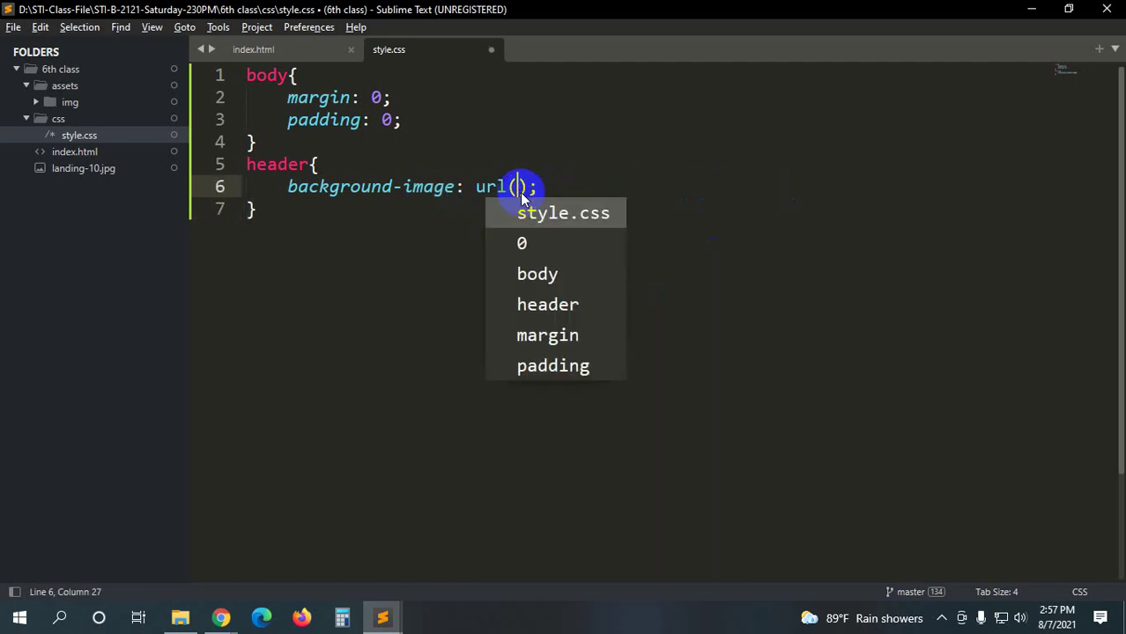
pyautogui.write('la')
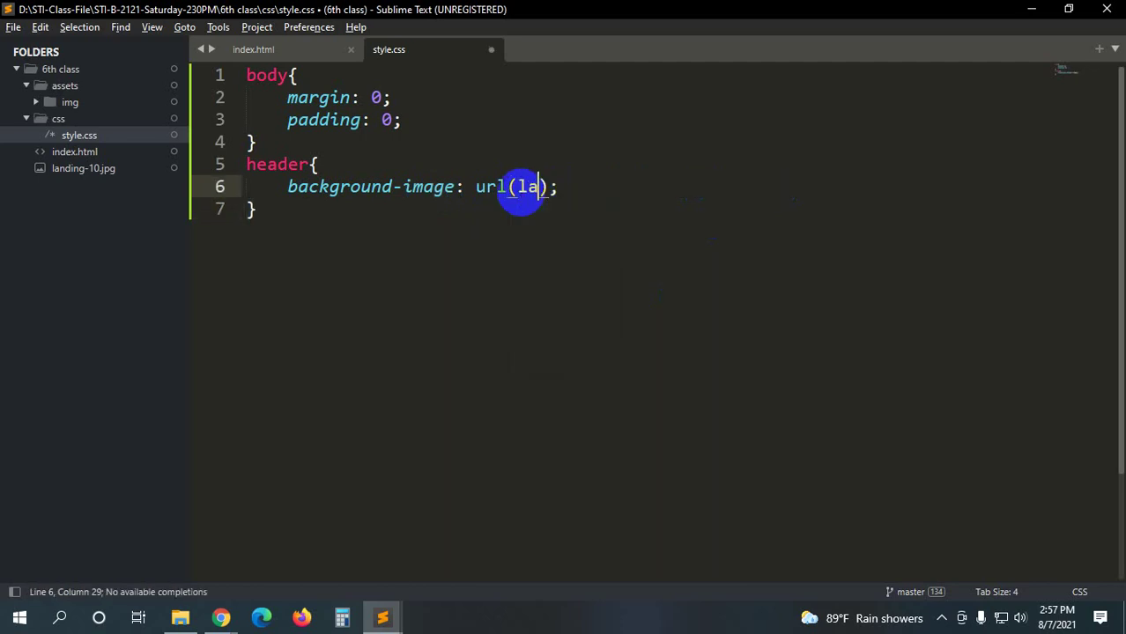
pyautogui.press('BackSpace')
pyautogui.press('BackSpace')
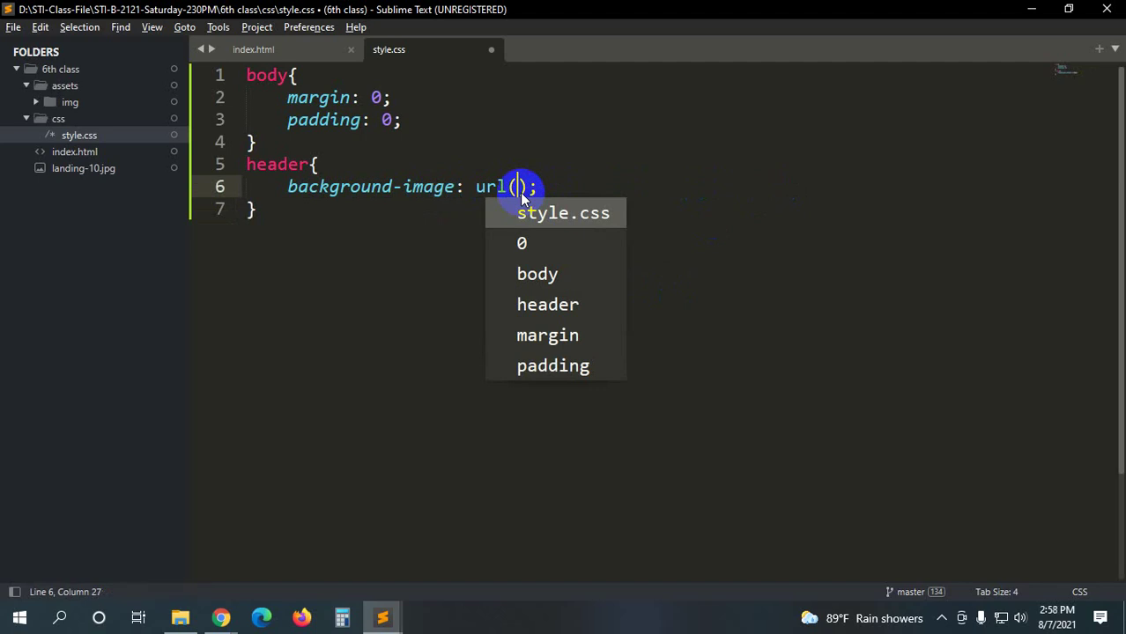
pyautogui.moveTo(259, 230); pyautogui.dragTo(231, 162)
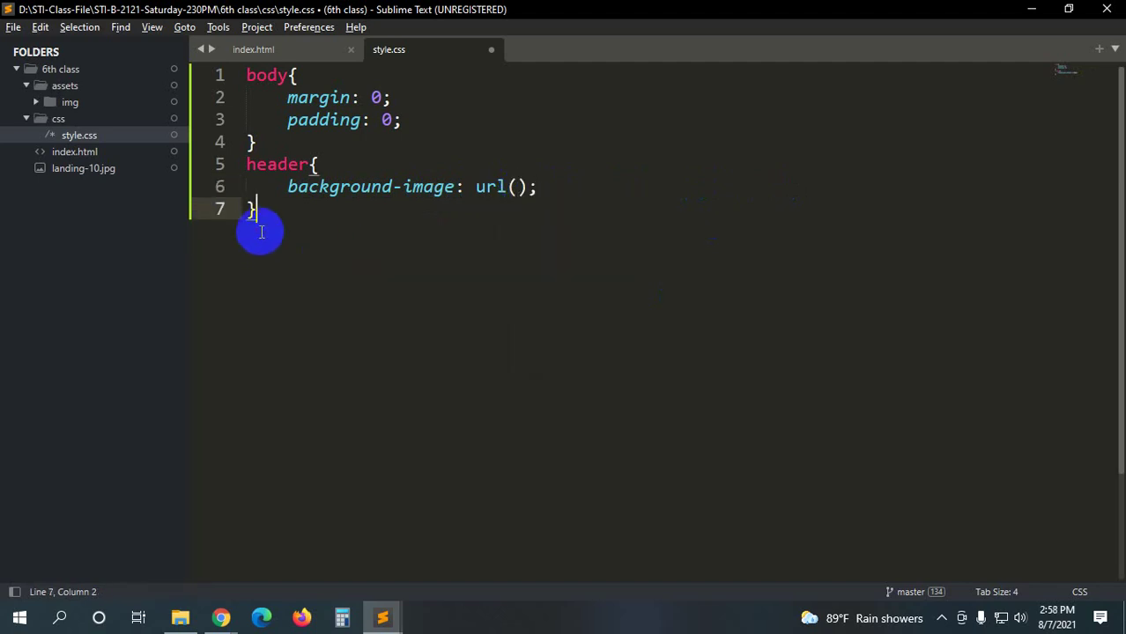
pyautogui.press('BackSpace')
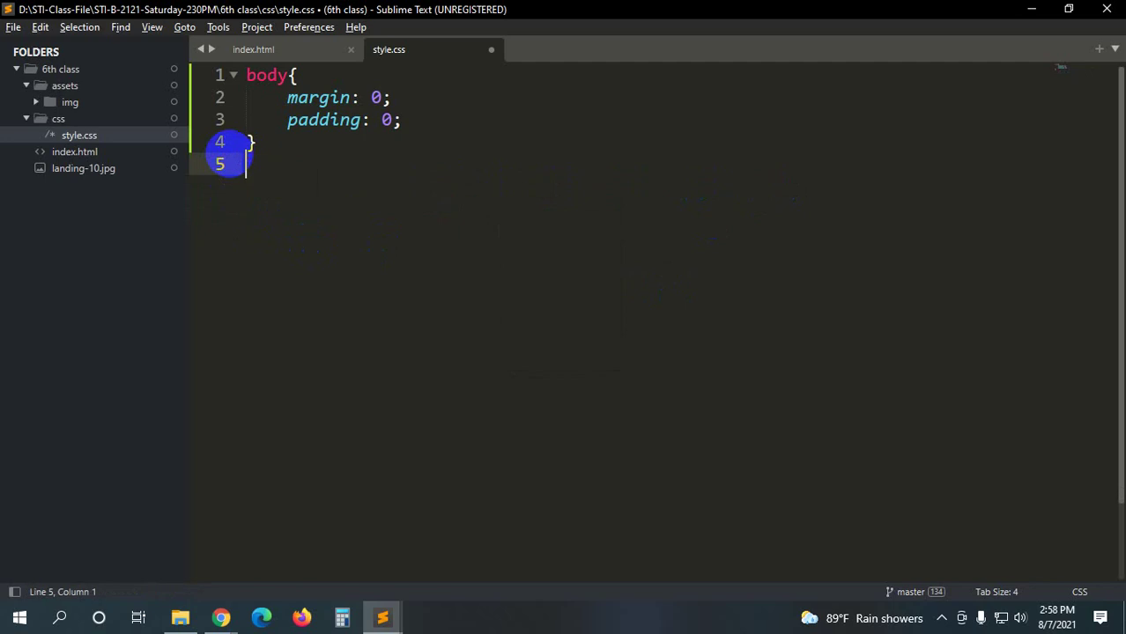
pyautogui.hotkey('ctrl', 's')
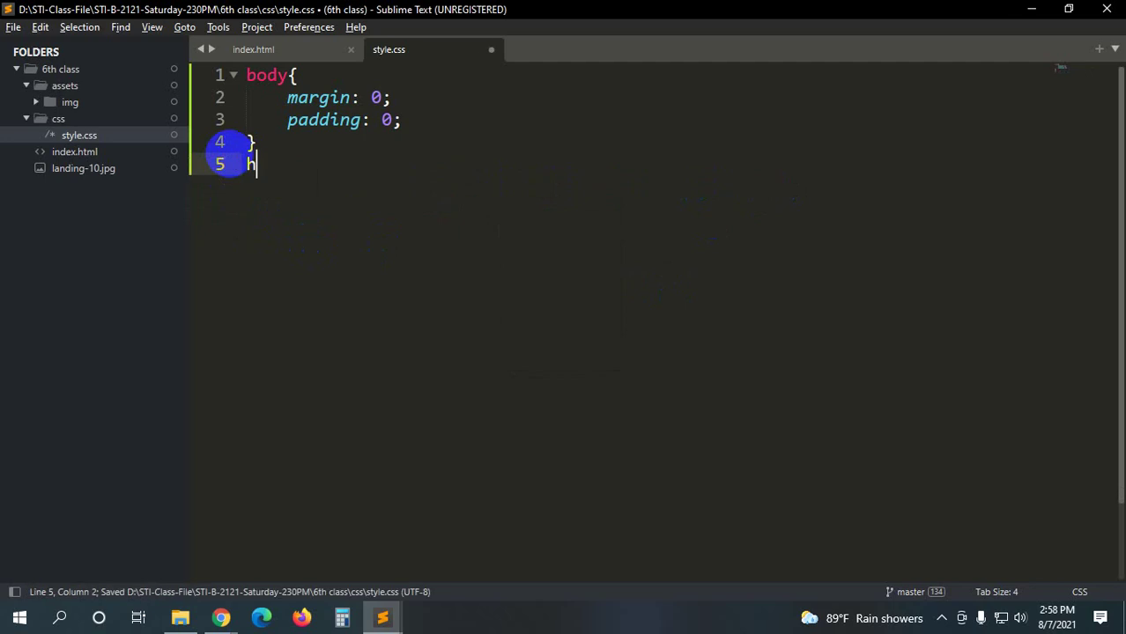
# - Retype the header rule with a background-image declaration holding an empty url()
pyautogui.write('header{')
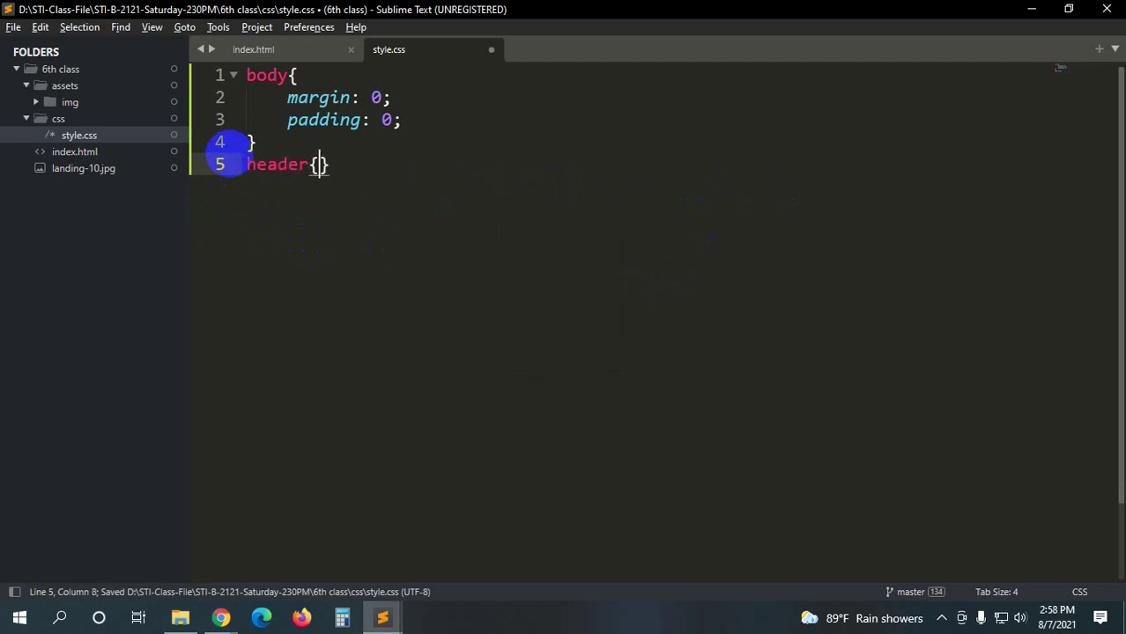
pyautogui.press('Return')
pyautogui.write('backgrou')
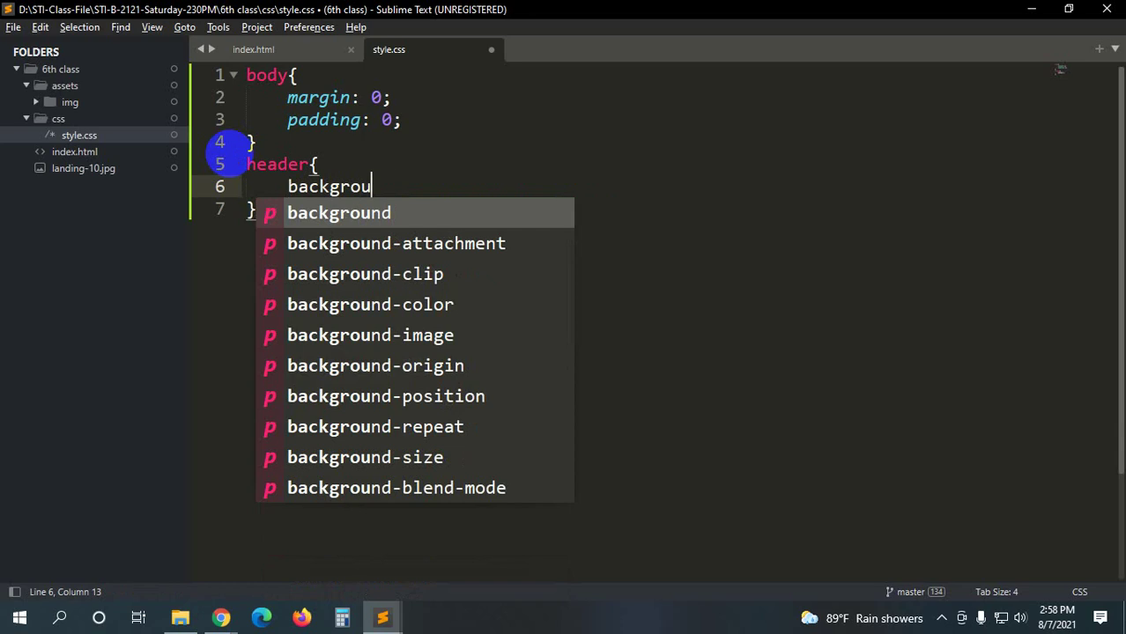
pyautogui.write('nd-ima')
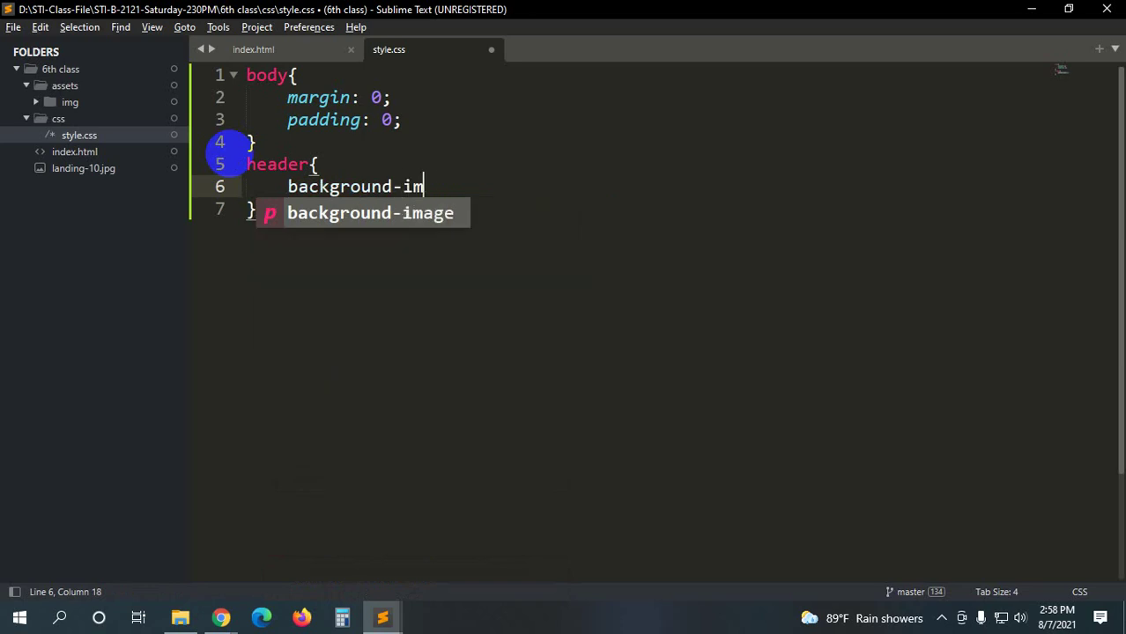
pyautogui.write('g')
pyautogui.press('Return')
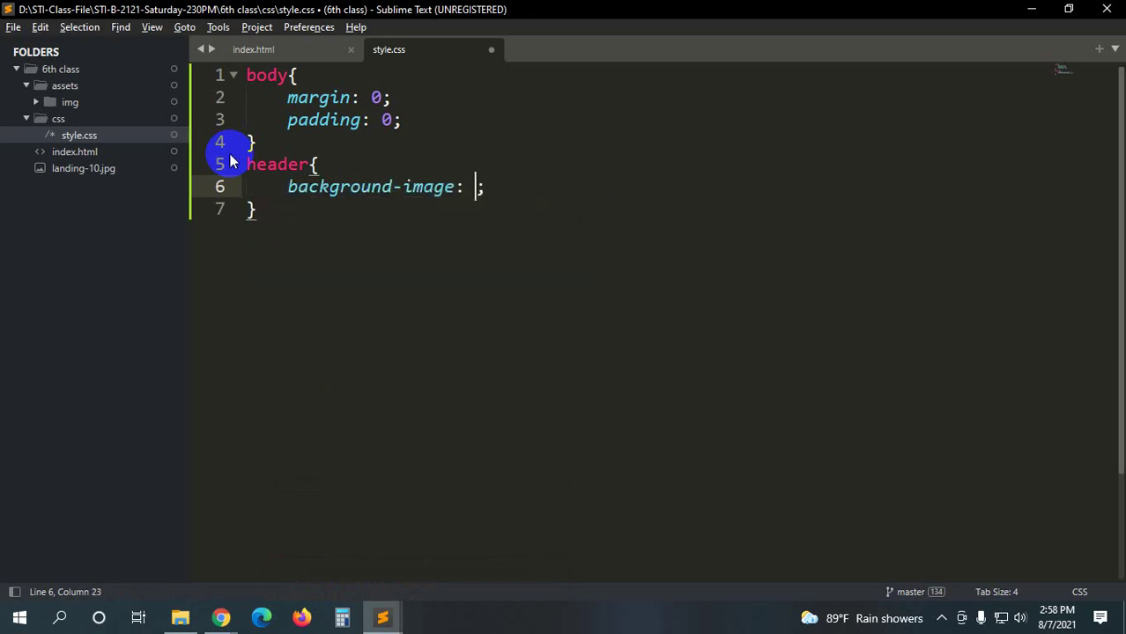
pyautogui.write('url')
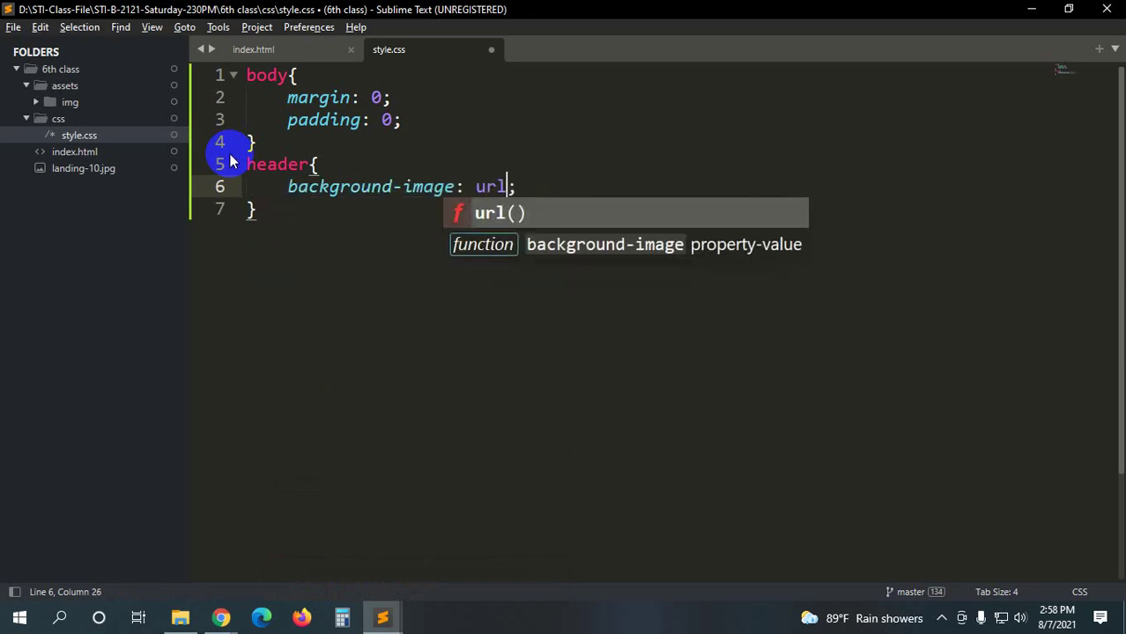
pyautogui.press('Return')
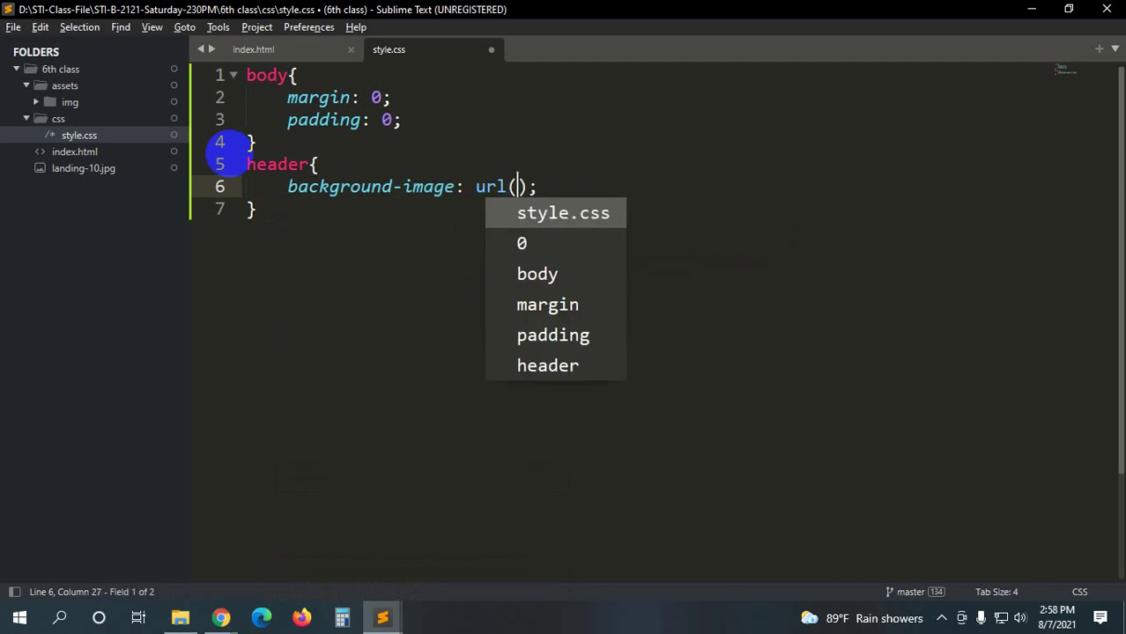
pyautogui.press('Down')
pyautogui.press('Down')
pyautogui.press('Down')
pyautogui.press('Down')
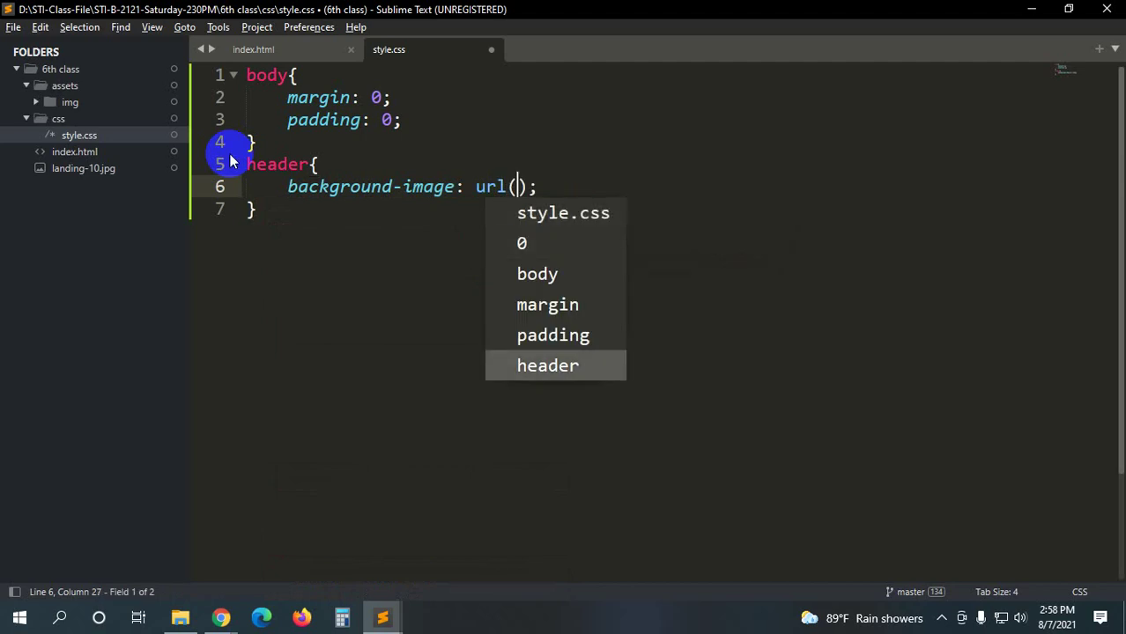
pyautogui.write('as')
pyautogui.press('BackSpace')
pyautogui.press('BackSpace')
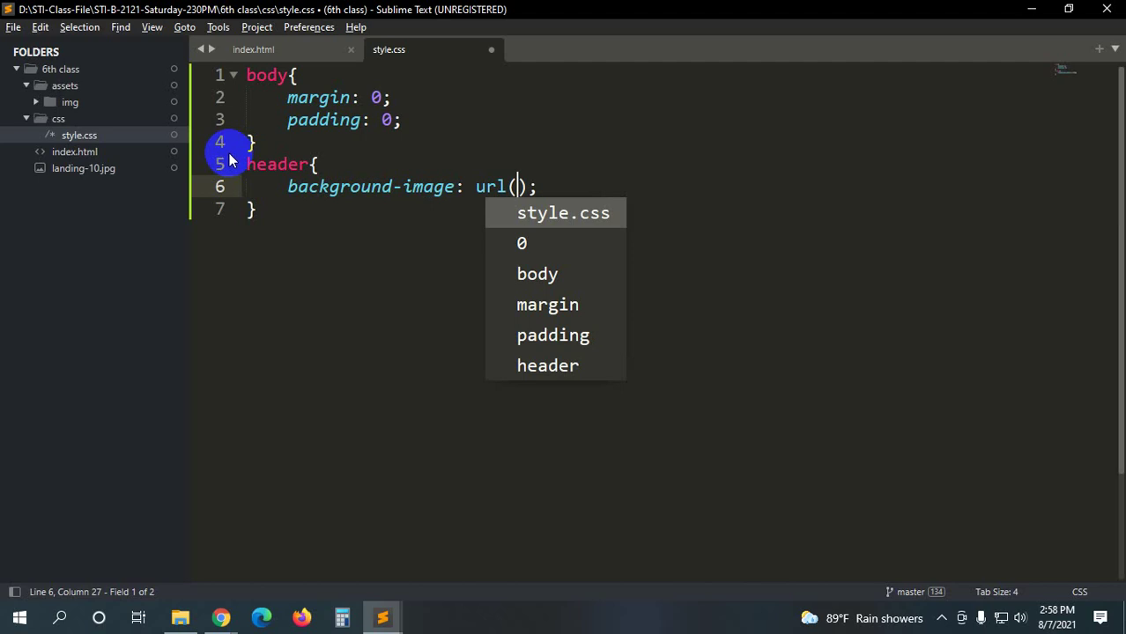
# - Mute the microphone in the Google Meet tab, then load the live Stack landing page
pyautogui.click(222, 618)
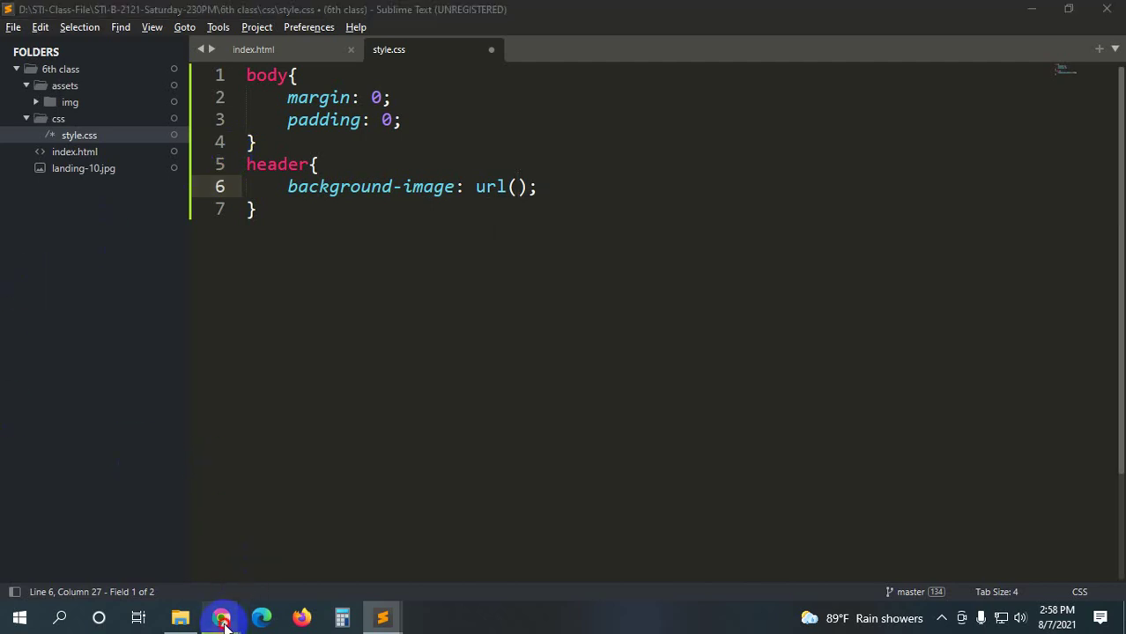
pyautogui.click(141, 493)
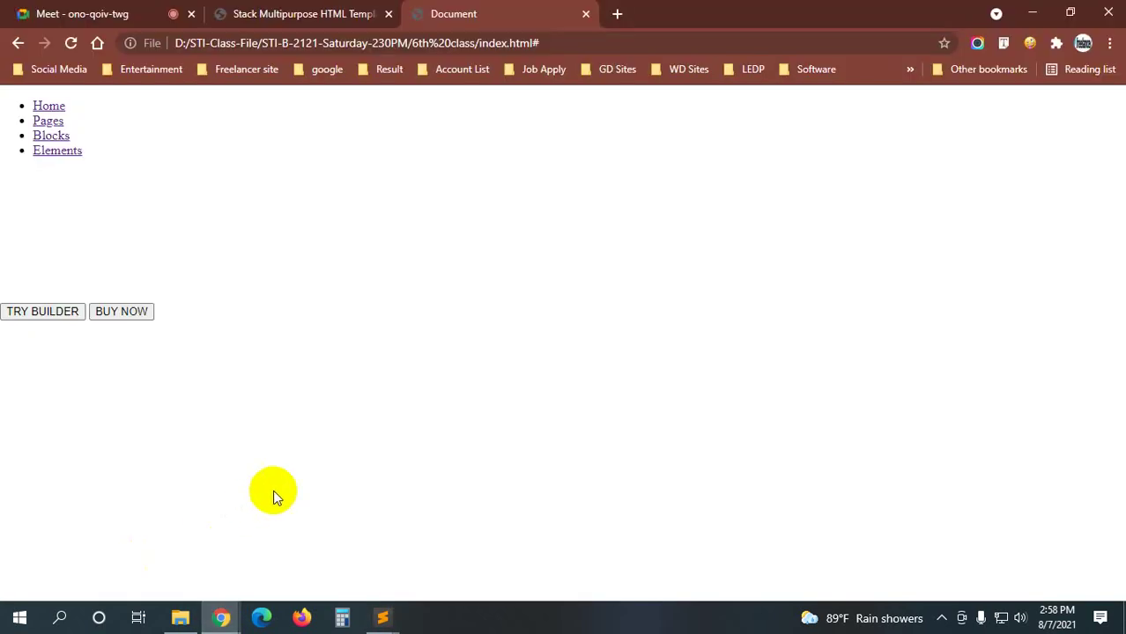
pyautogui.click(117, 7)
pyautogui.click(447, 568)
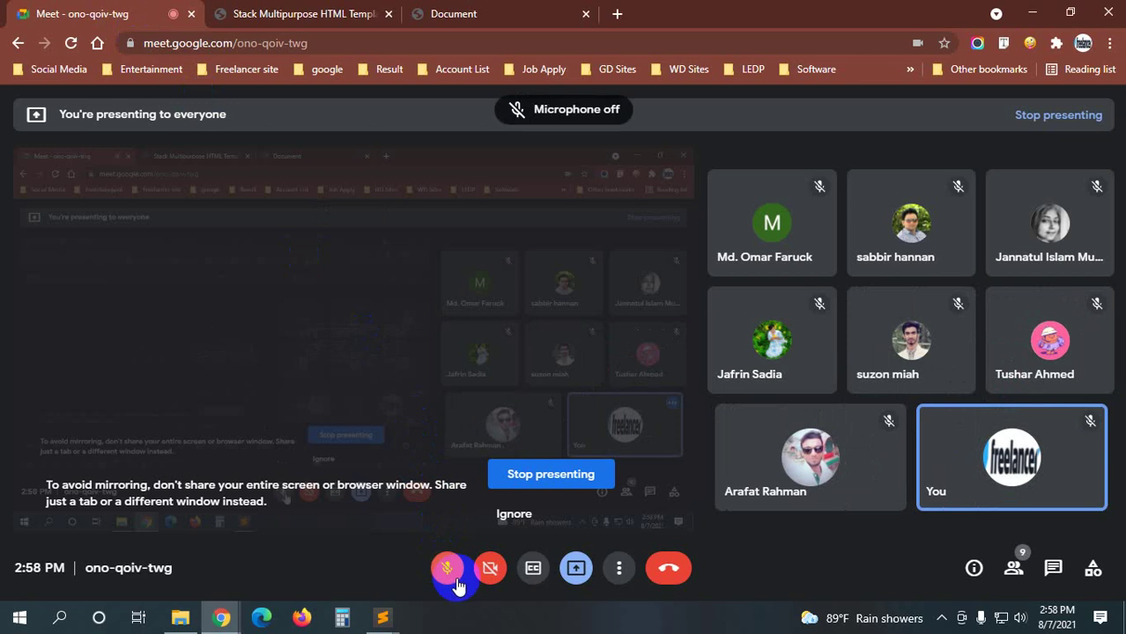
pyautogui.click(208, 12)
pyautogui.click(317, 300)
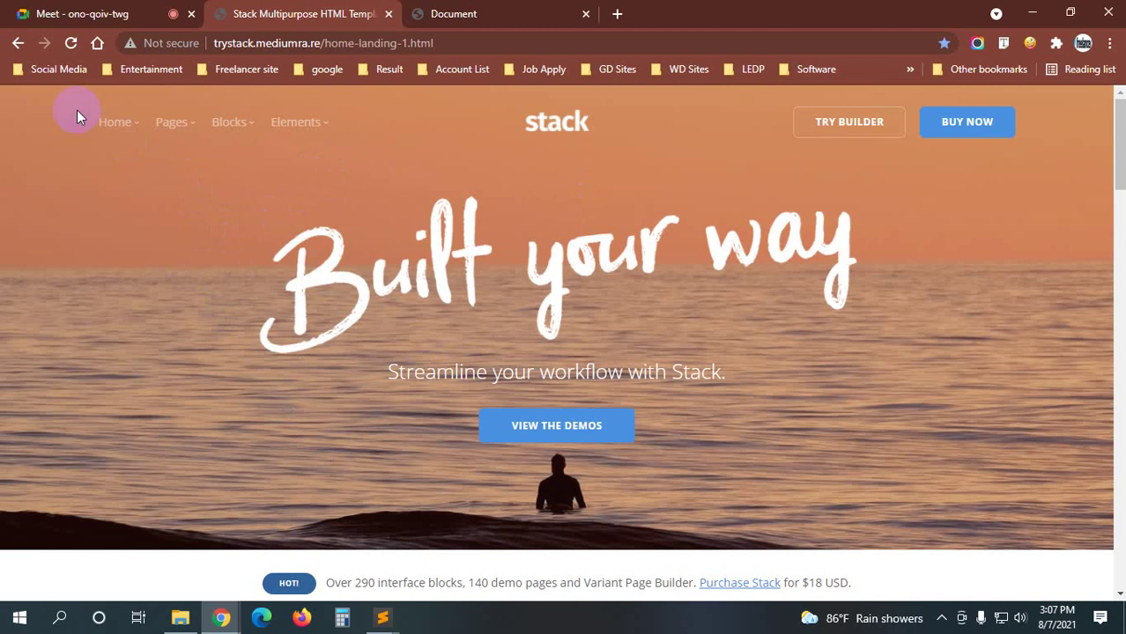
# - Compare the local page's orange header background with the live Stack site, then return to the editor
pyautogui.click(504, 12)
pyautogui.click(382, 617)
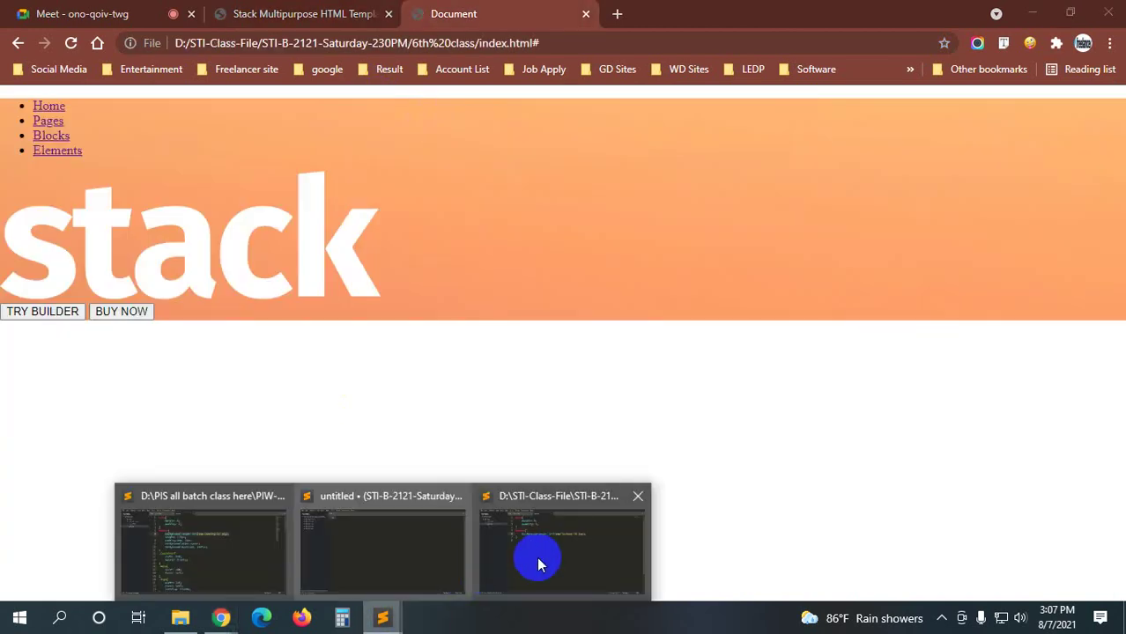
pyautogui.click(536, 558)
pyautogui.click(189, 595)
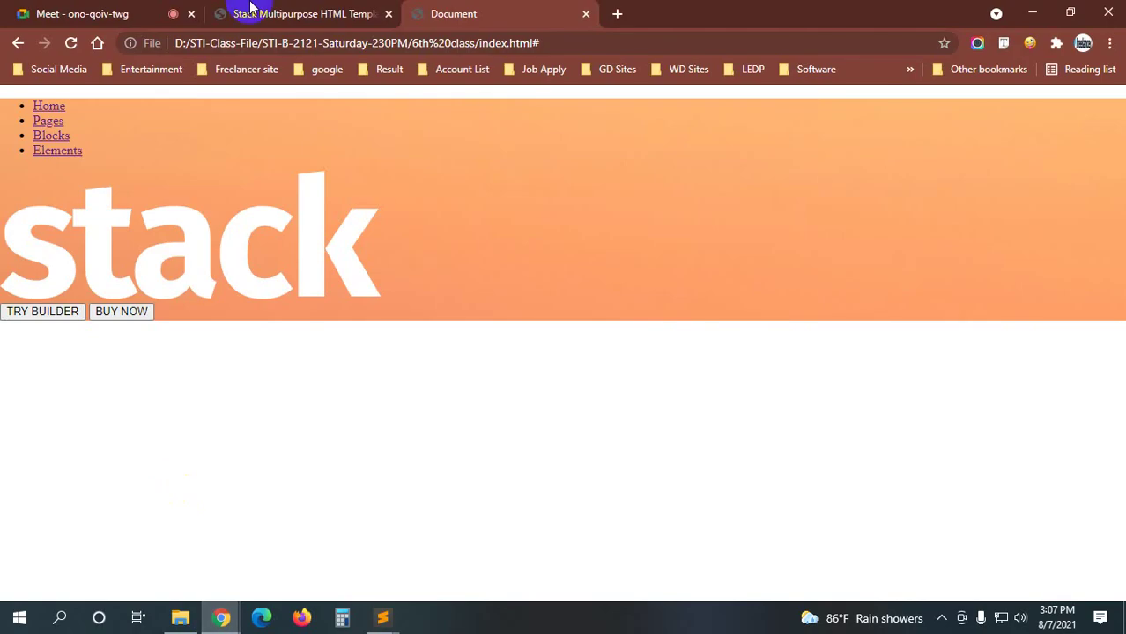
pyautogui.click(264, 13)
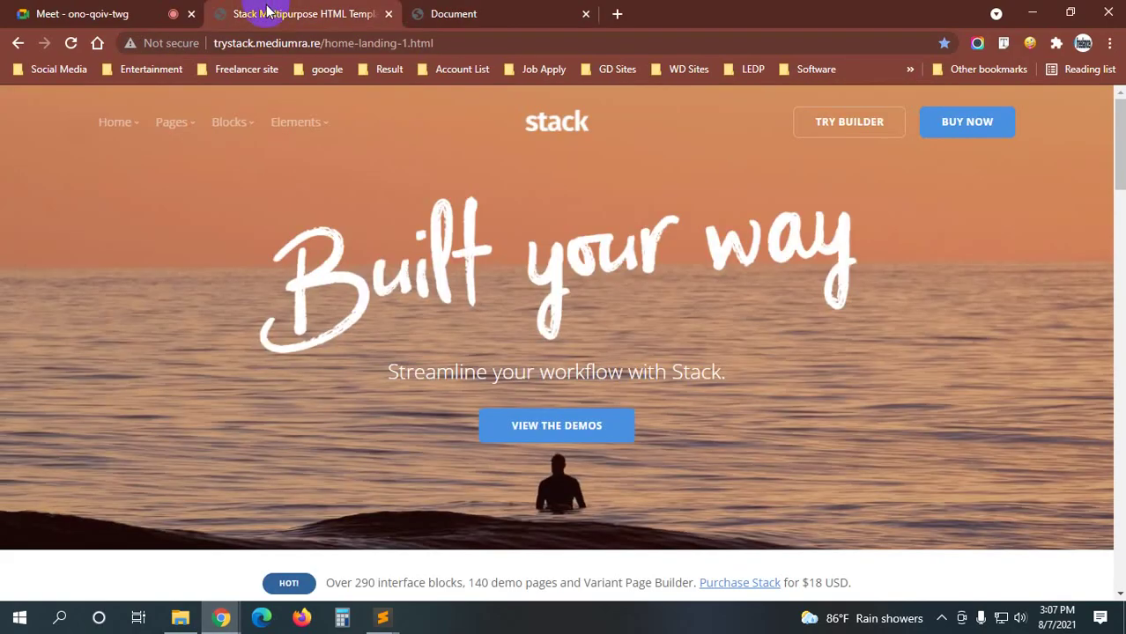
pyautogui.click(493, 13)
pyautogui.click(379, 616)
# - Add a .container rule below the header rule with width: 85%
pyautogui.click(543, 551)
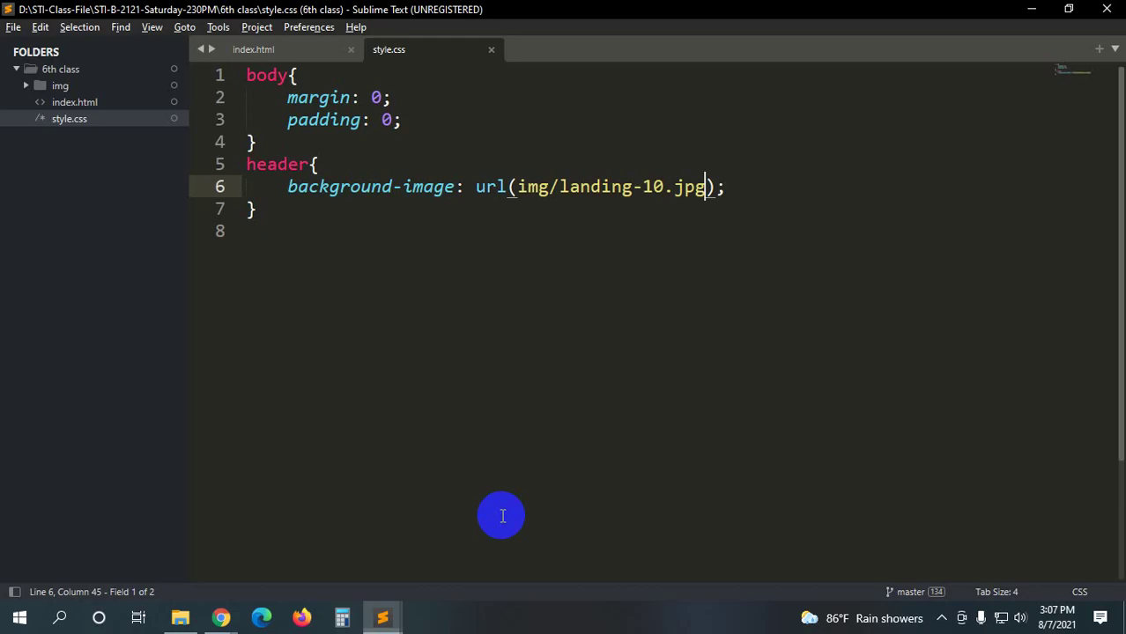
pyautogui.click(288, 214)
pyautogui.press('Return')
pyautogui.write('.')
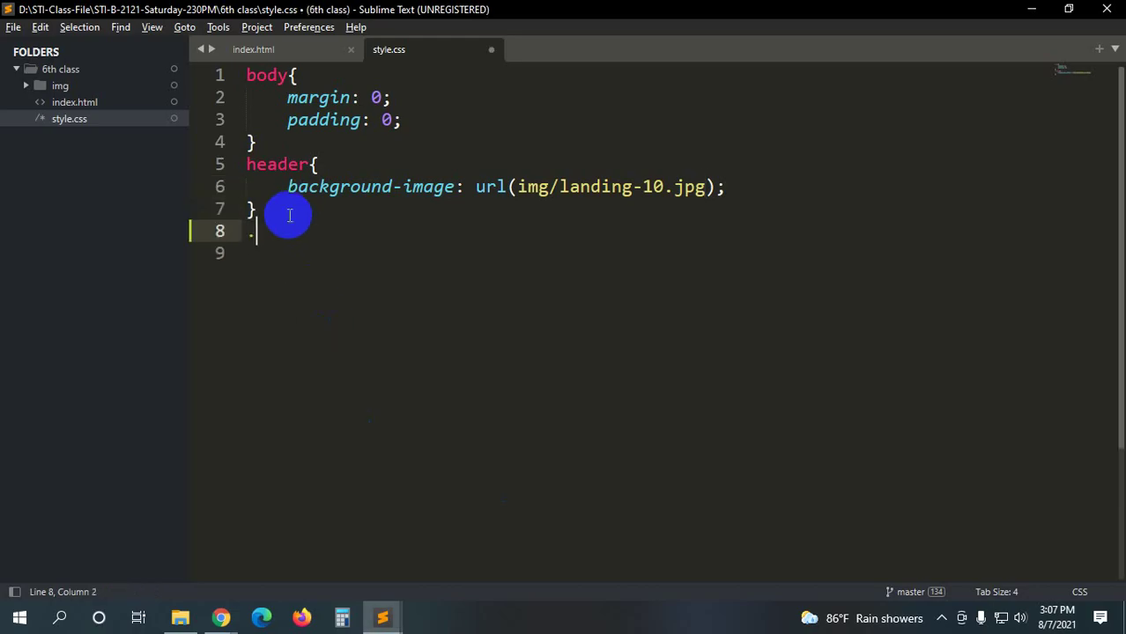
pyautogui.write('container')
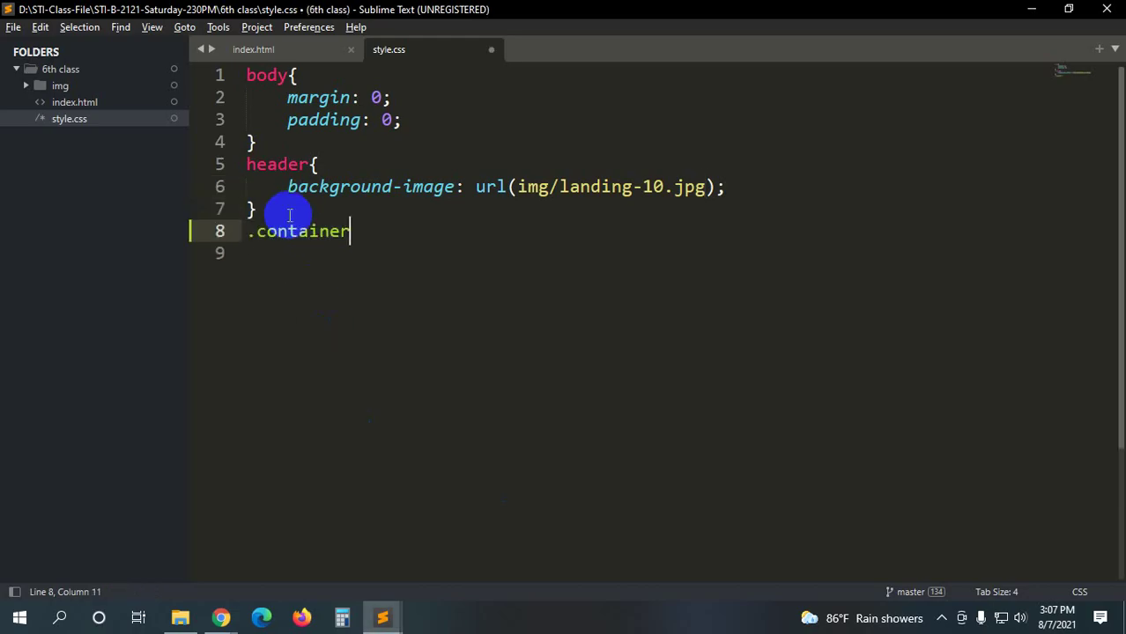
pyautogui.write('{')
pyautogui.press('Return')
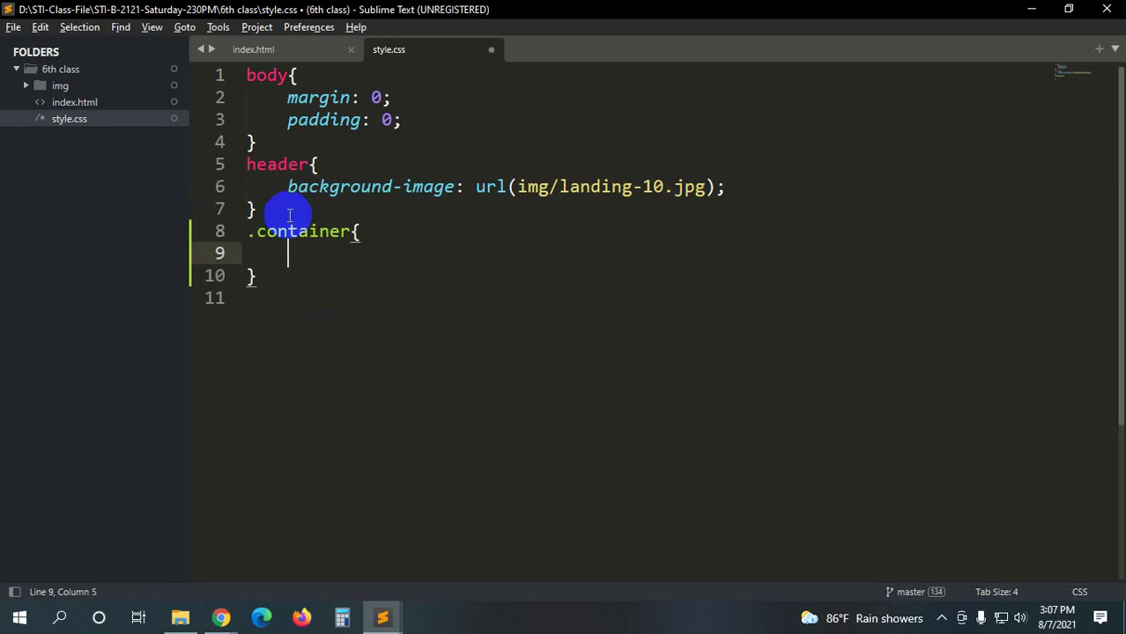
pyautogui.write('widt')
pyautogui.press('Return')
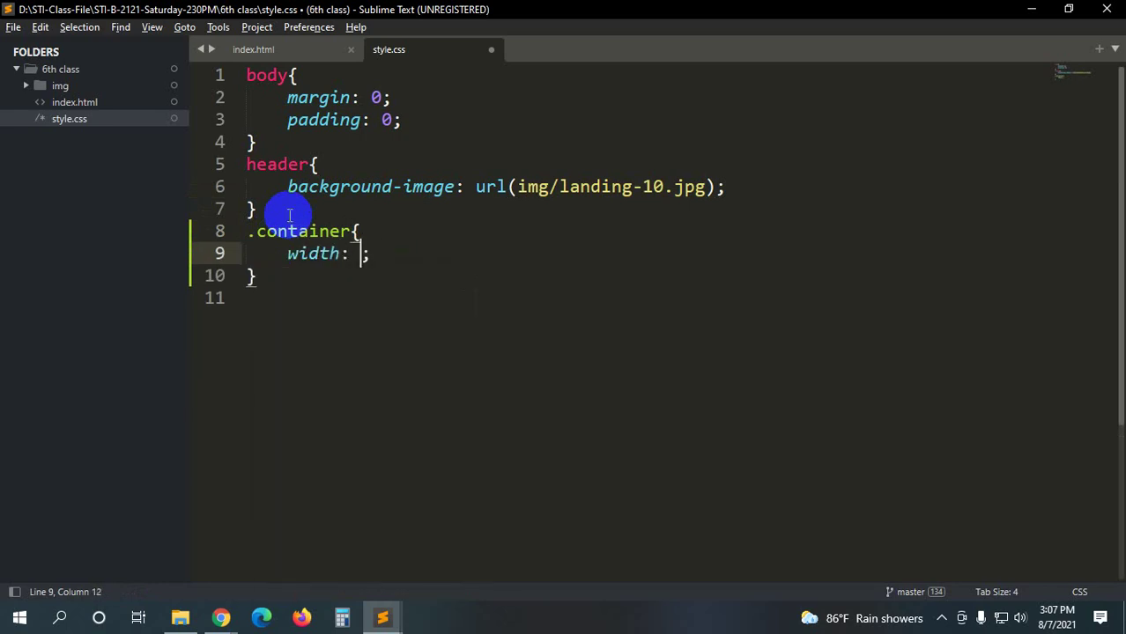
pyautogui.write('85%')
pyautogui.press('End')
pyautogui.press('Return')
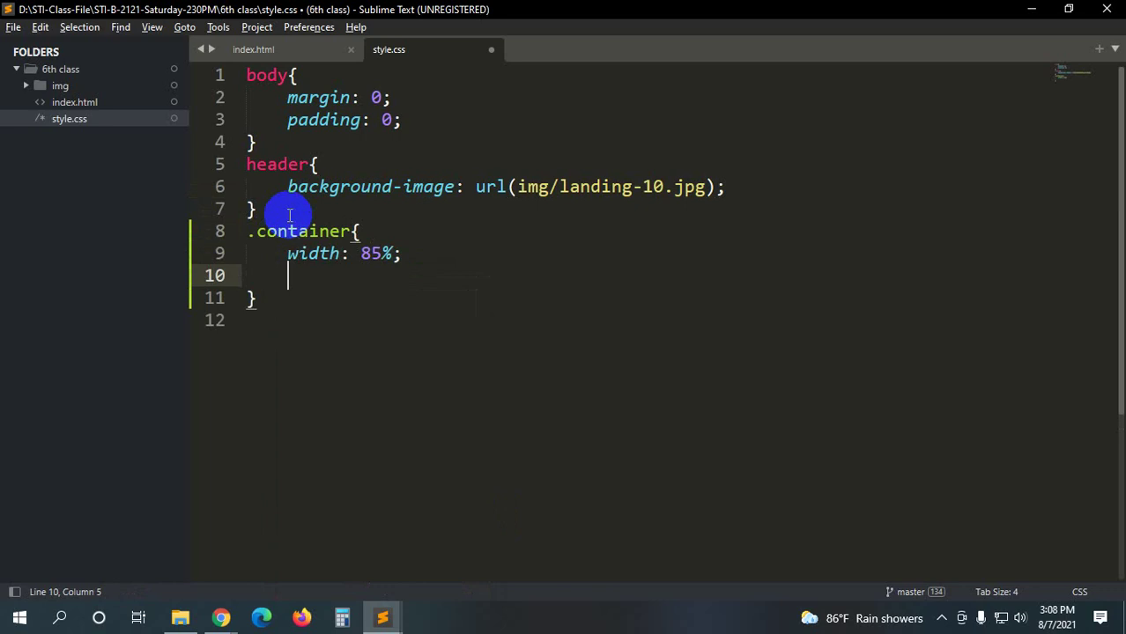
# - Give .container margin: 0 auto, save, and reload the local page in Chrome
pyautogui.write('a')
pyautogui.press('BackSpace')
pyautogui.write('mar')
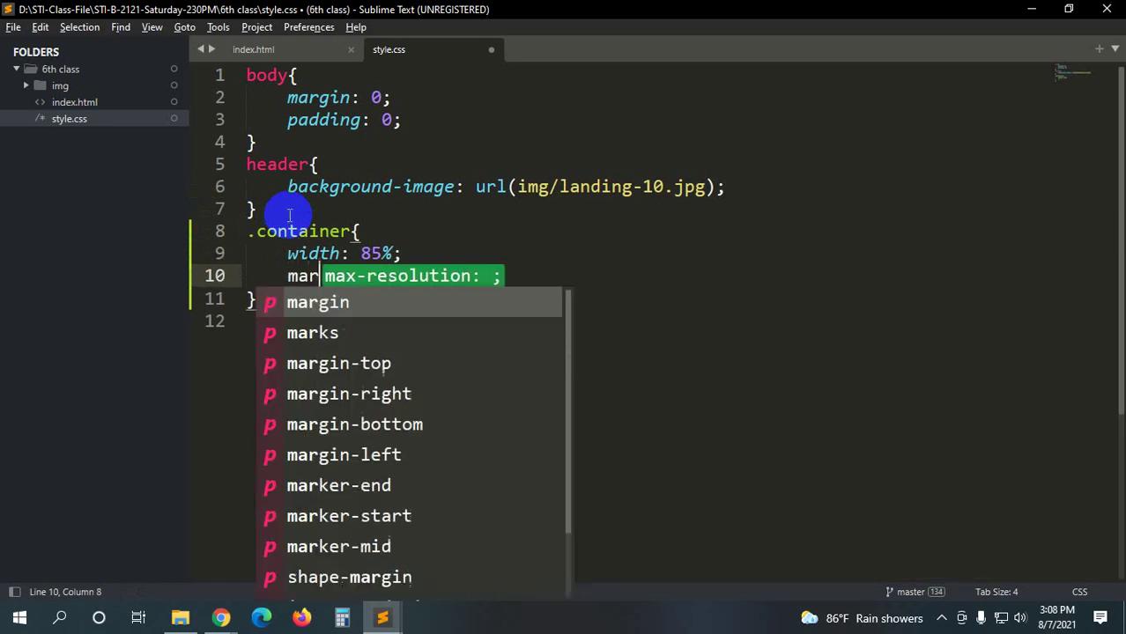
pyautogui.write('gin')
pyautogui.press('Tab')
pyautogui.write('0')
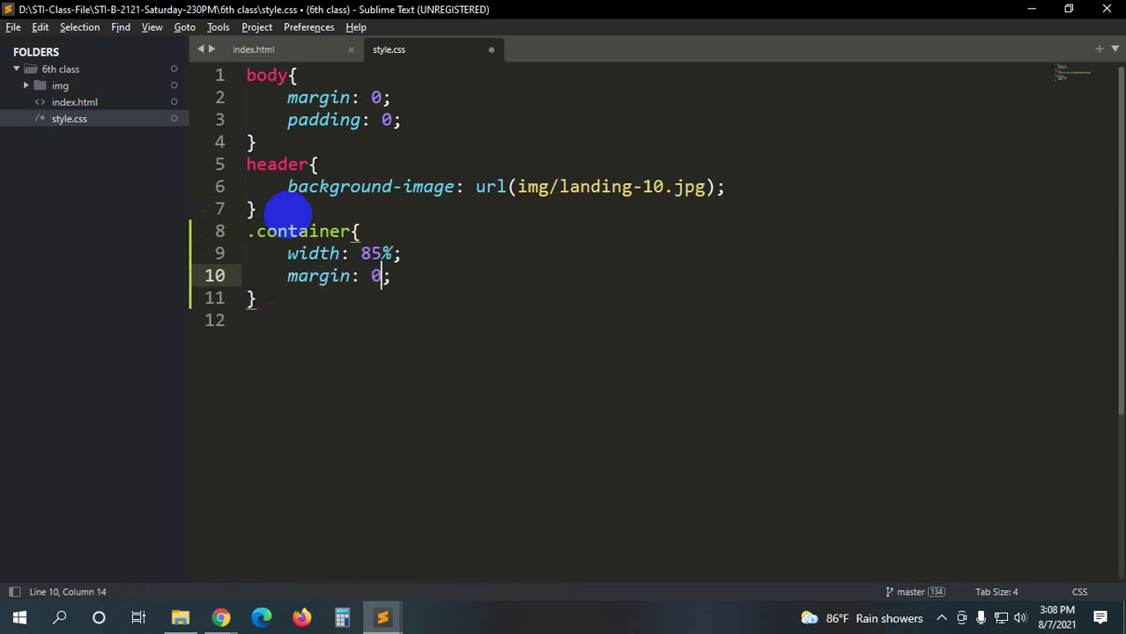
pyautogui.write(' auto')
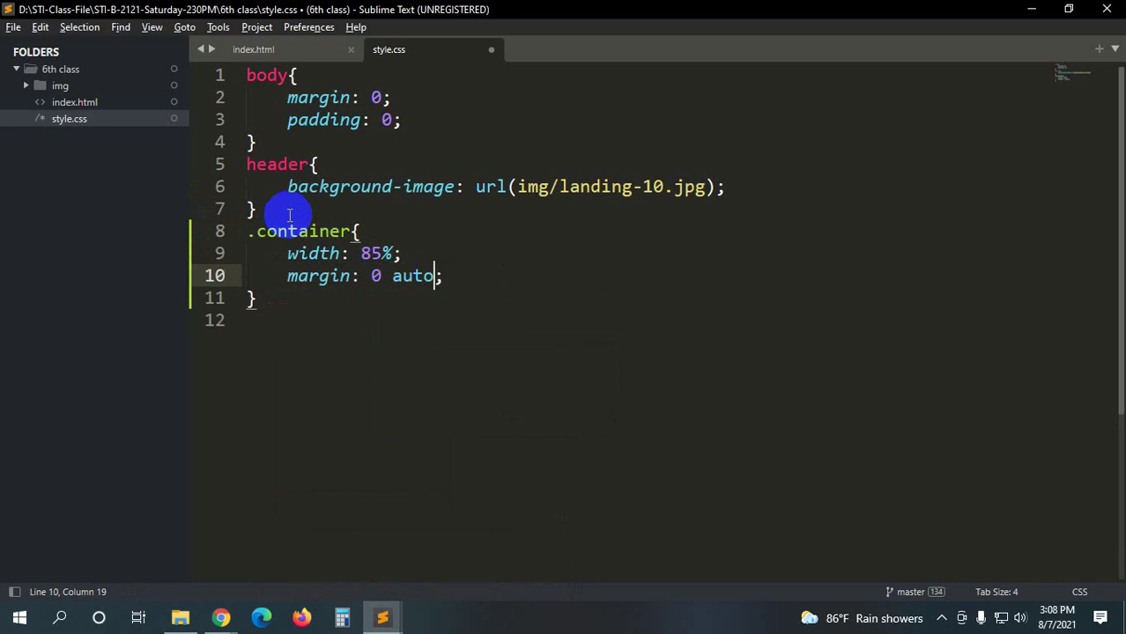
pyautogui.hotkey('ctrl', 's')
pyautogui.moveTo(221, 617)
pyautogui.click(167, 566)
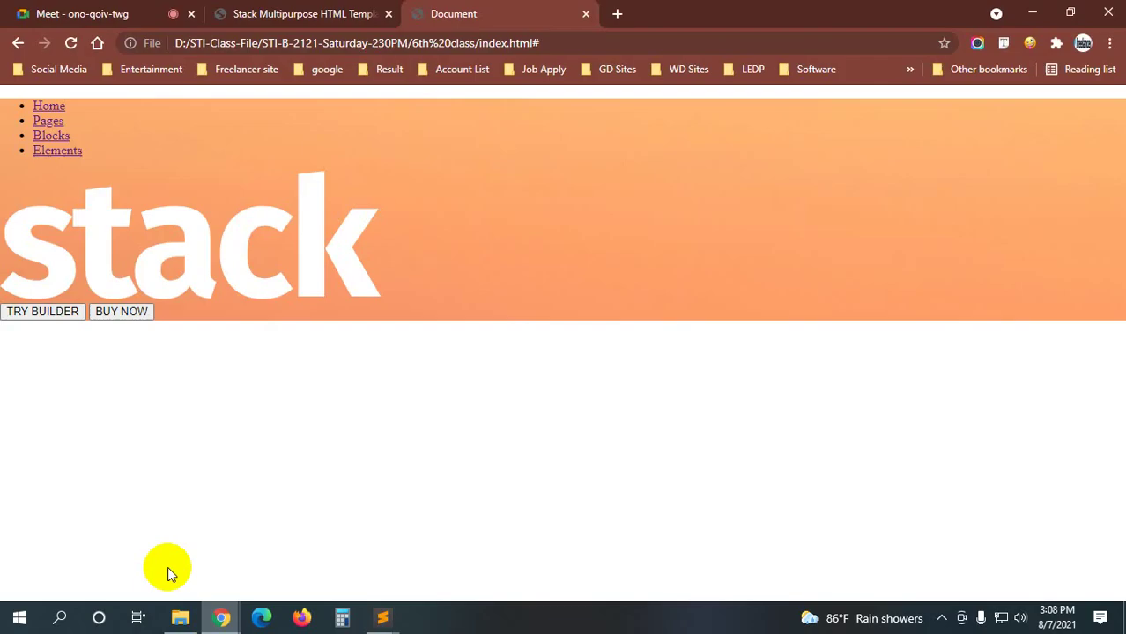
pyautogui.hotkey('ctrl', 'r')
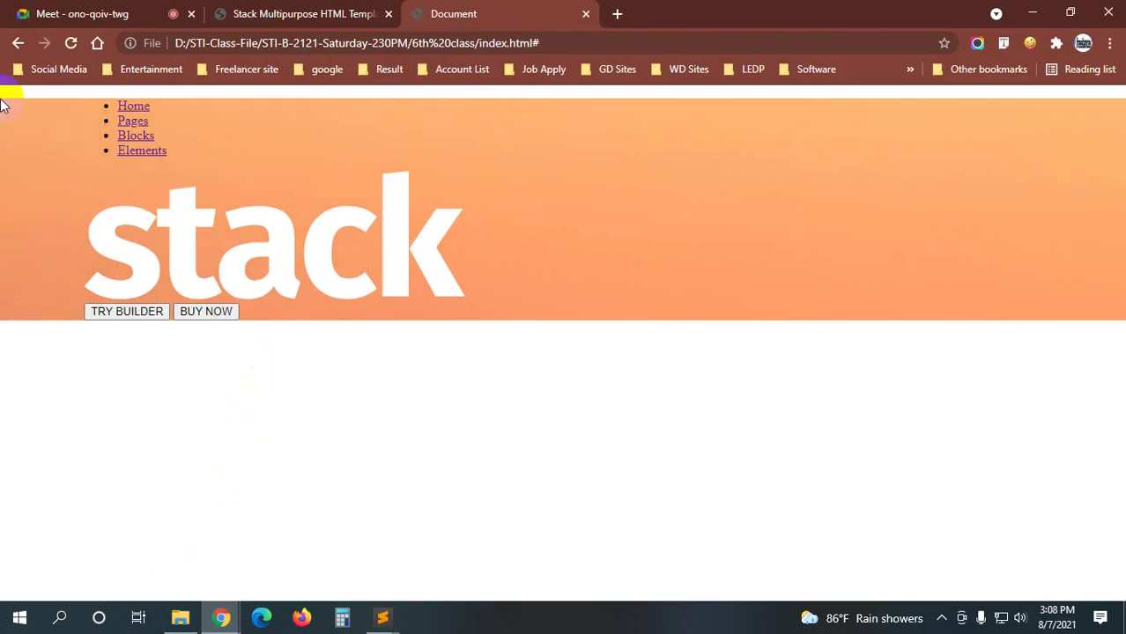
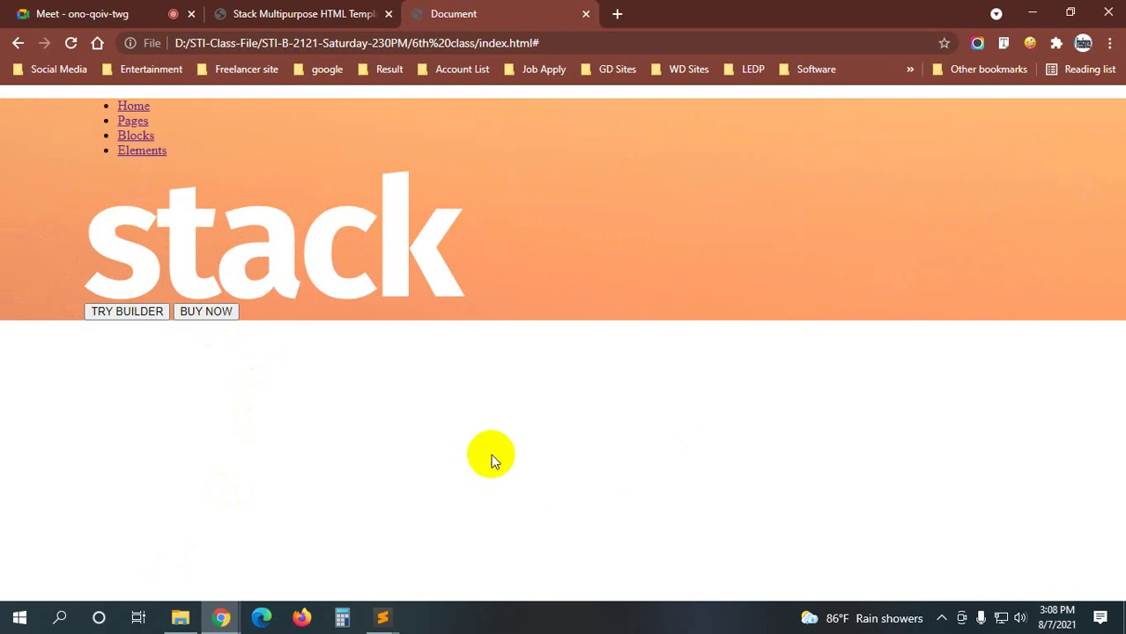
# - Compare the original Stack template tab with the local landing page in Chrome
pyautogui.click(273, 13)
pyautogui.click(474, 12)
# - Add a .menu rule with width: 40% on line 12 of style.css, then return to the page
pyautogui.moveTo(396, 617)
pyautogui.click(492, 493)
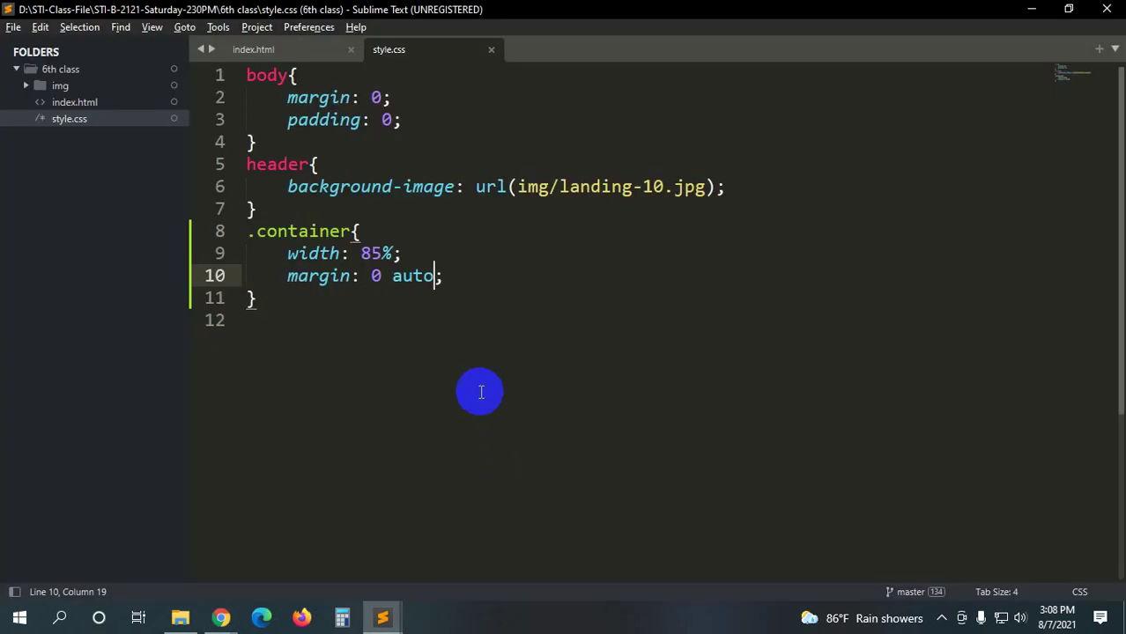
pyautogui.click(338, 314)
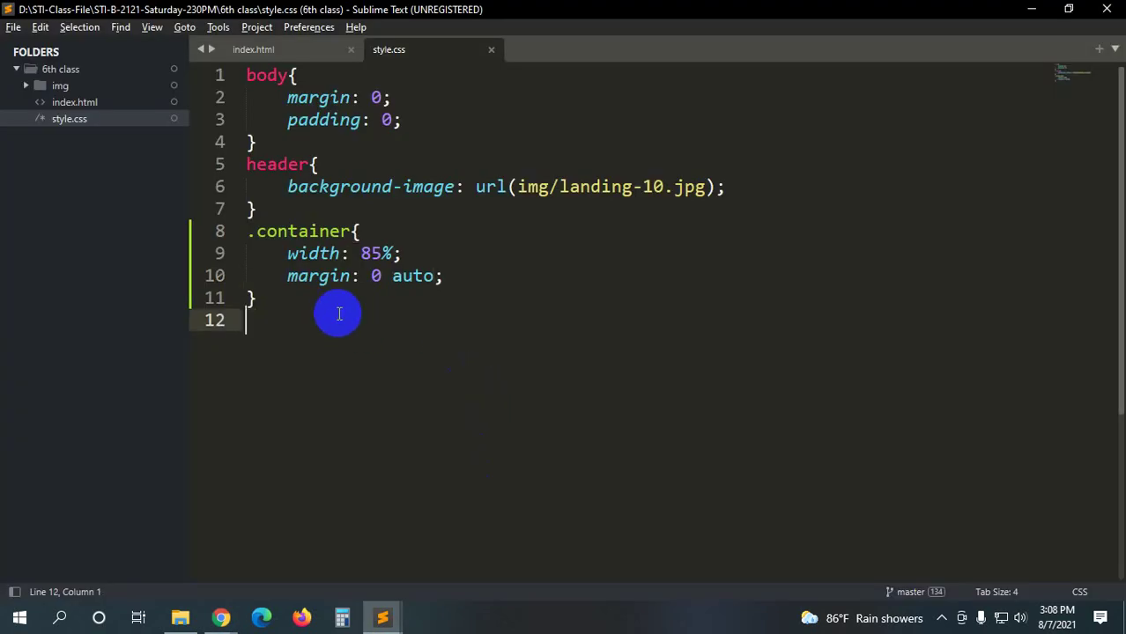
pyautogui.write('.me')
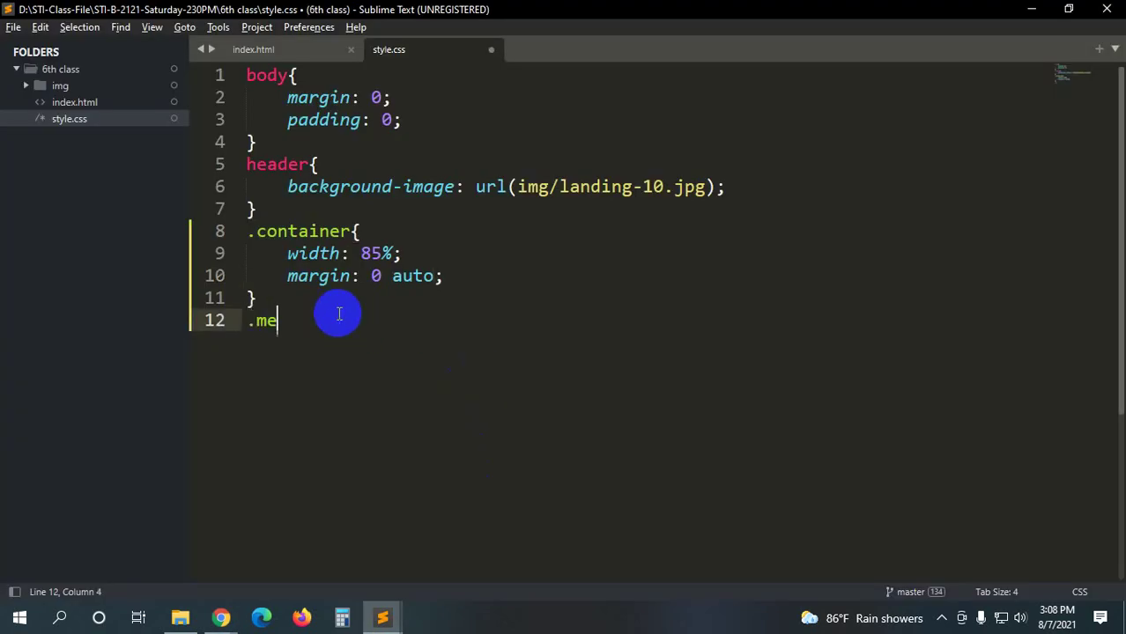
pyautogui.write('nu{')
pyautogui.press('Return')
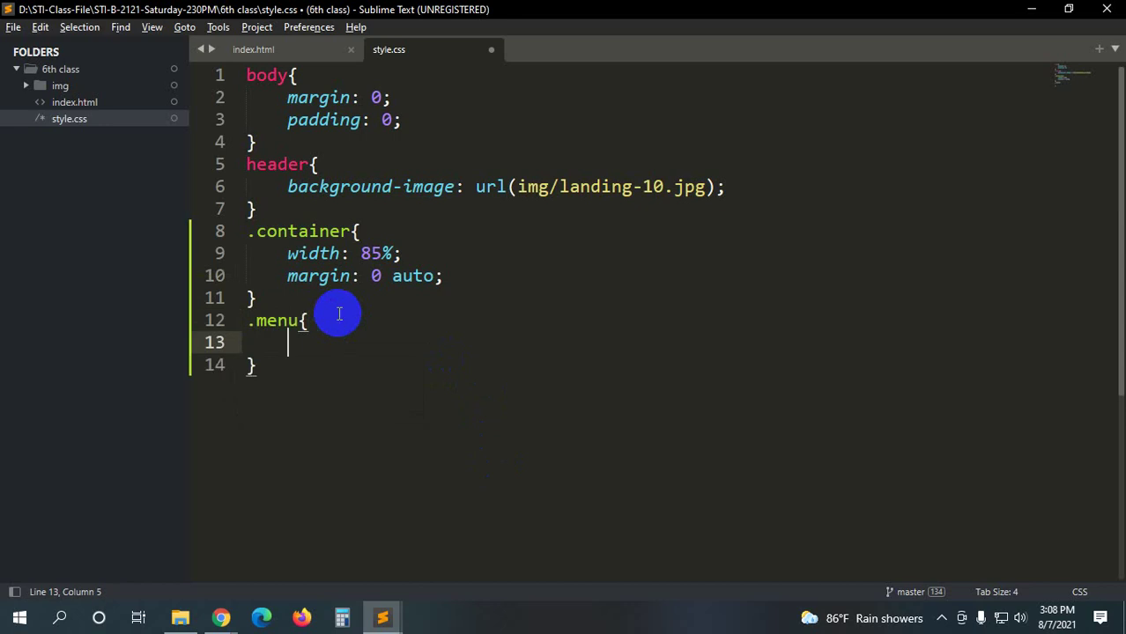
pyautogui.write('wi')
pyautogui.press('Return')
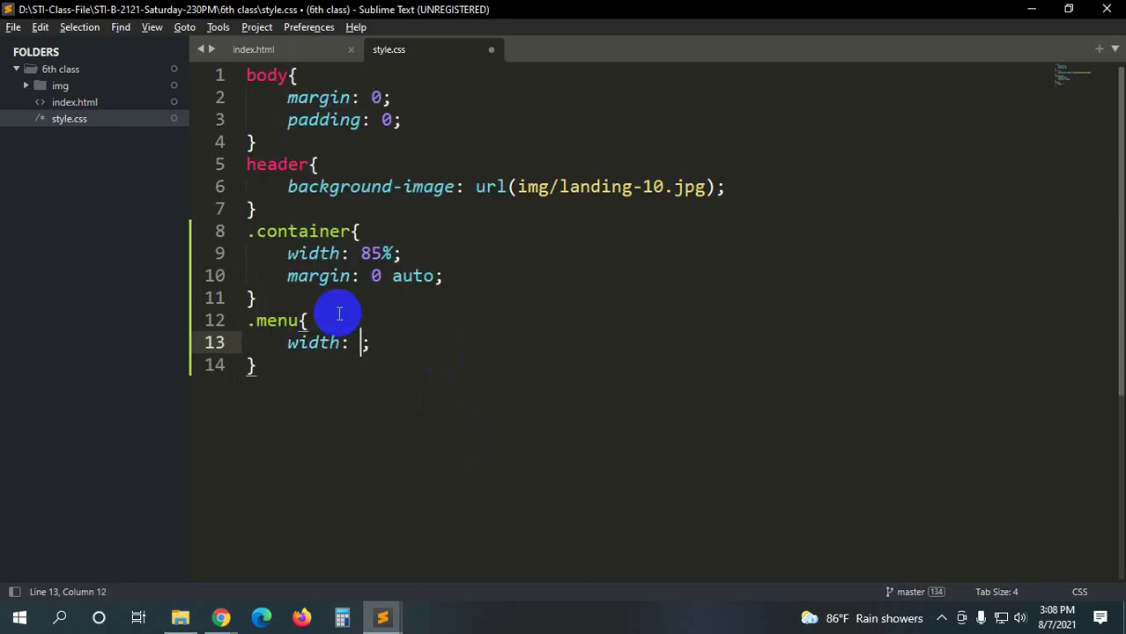
pyautogui.write('3')
pyautogui.press('BackSpace')
pyautogui.write('40%')
pyautogui.hotkey('alt', 'Tab')
pyautogui.press('Print')
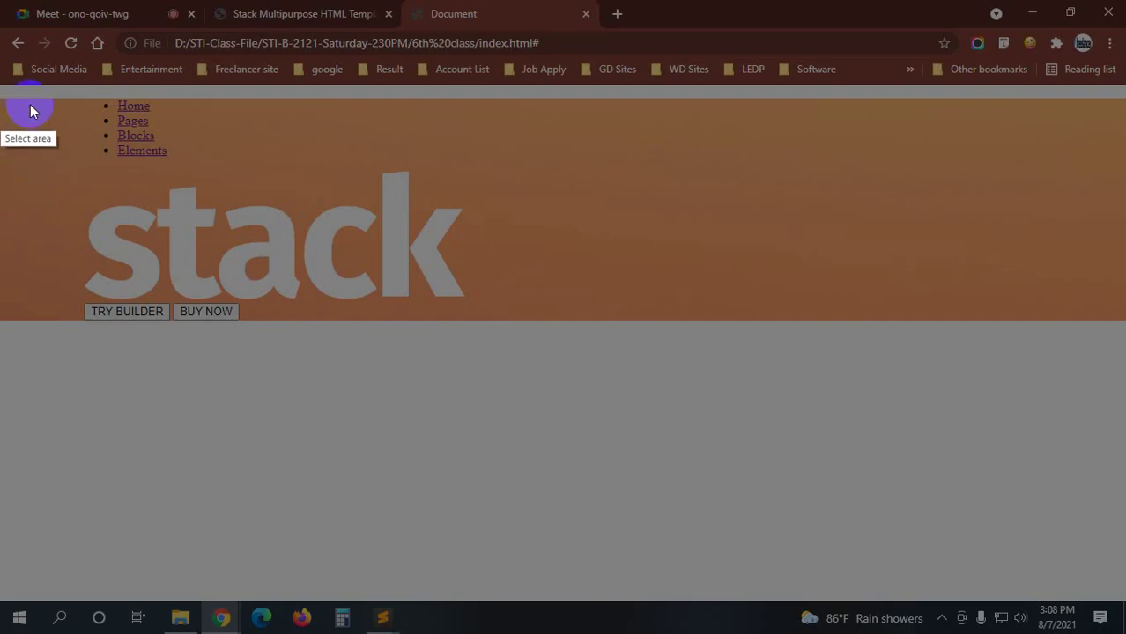
# - Capture the header's nav strip and draw two red vertical dividers across it, then close the annotation
pyautogui.moveTo(102, 102); pyautogui.dragTo(1025, 195)
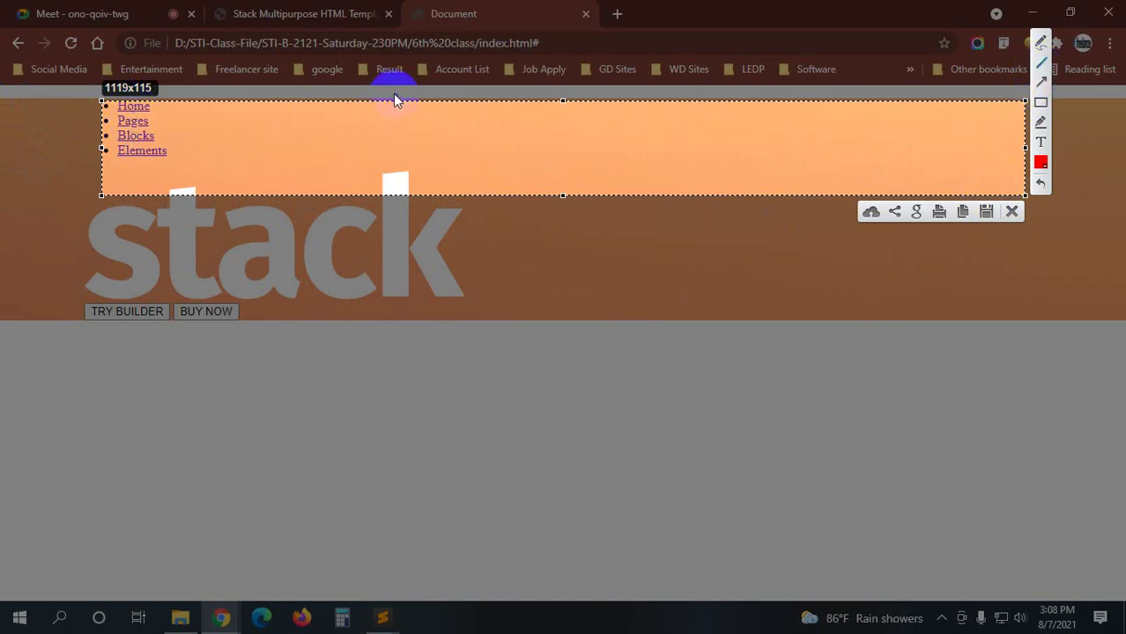
pyautogui.moveTo(393, 95); pyautogui.dragTo(376, 276)
pyautogui.moveTo(699, 88); pyautogui.dragTo(706, 287)
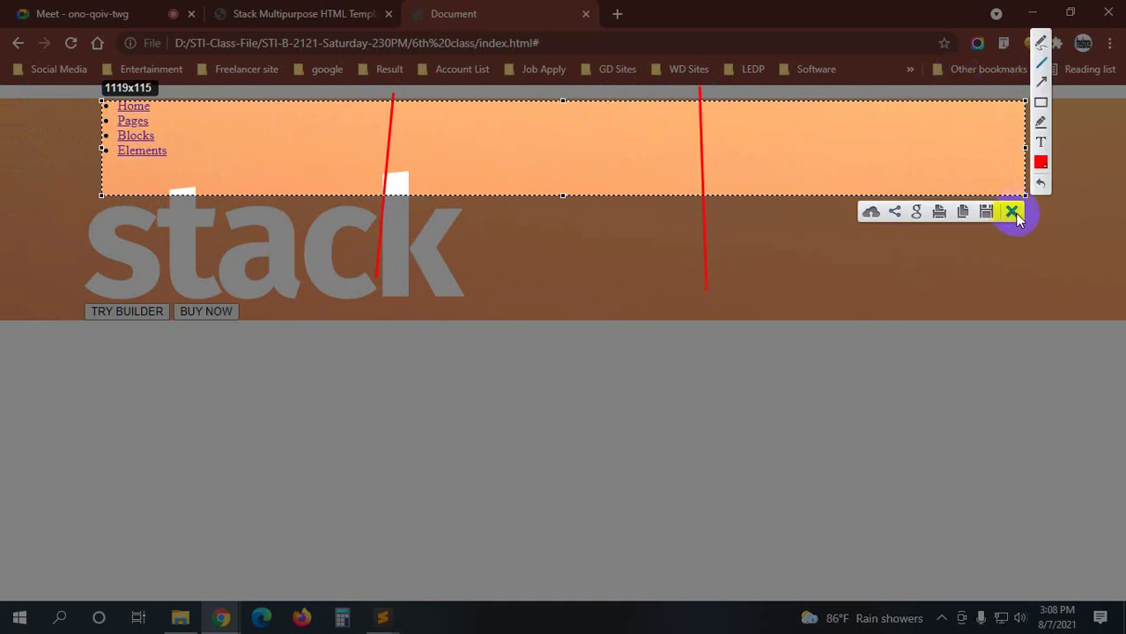
pyautogui.click(1012, 212)
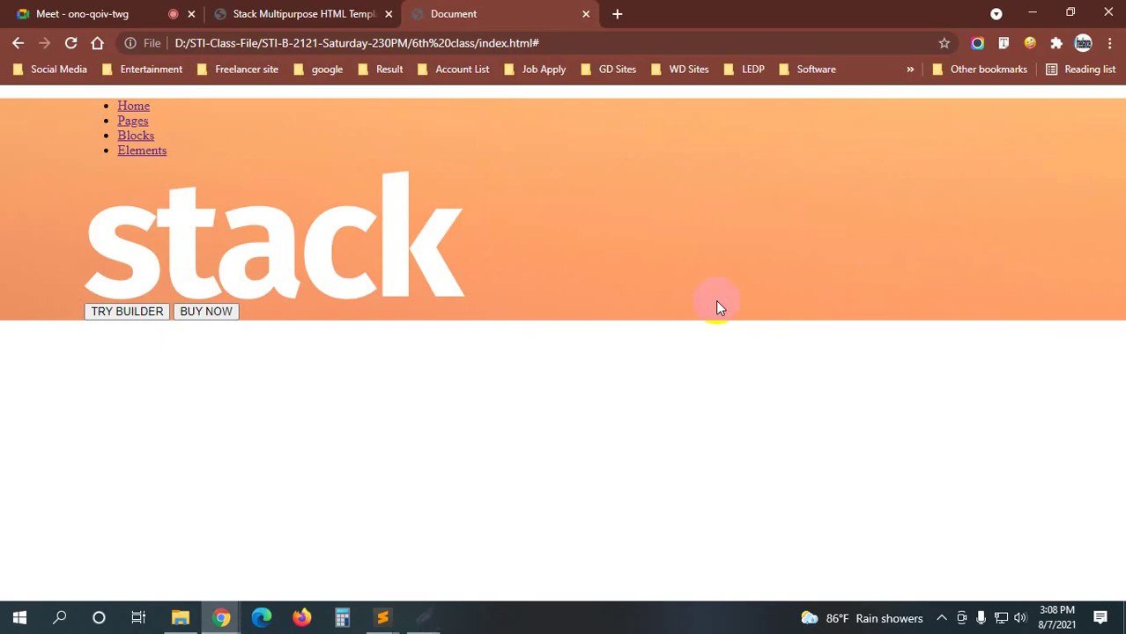
# - Open a new declaration line in .menu below width: 40%, glancing at the page meanwhile
pyautogui.click(387, 617)
pyautogui.click(536, 556)
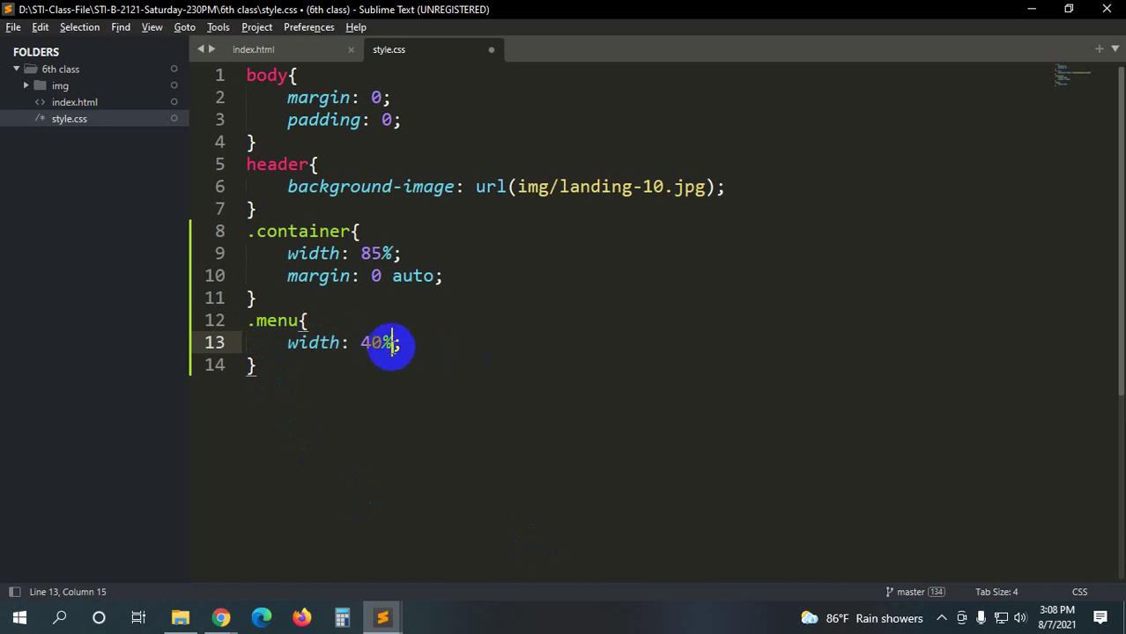
pyautogui.click(416, 345)
pyautogui.press('Return')
pyautogui.hotkey('alt', 'Tab')
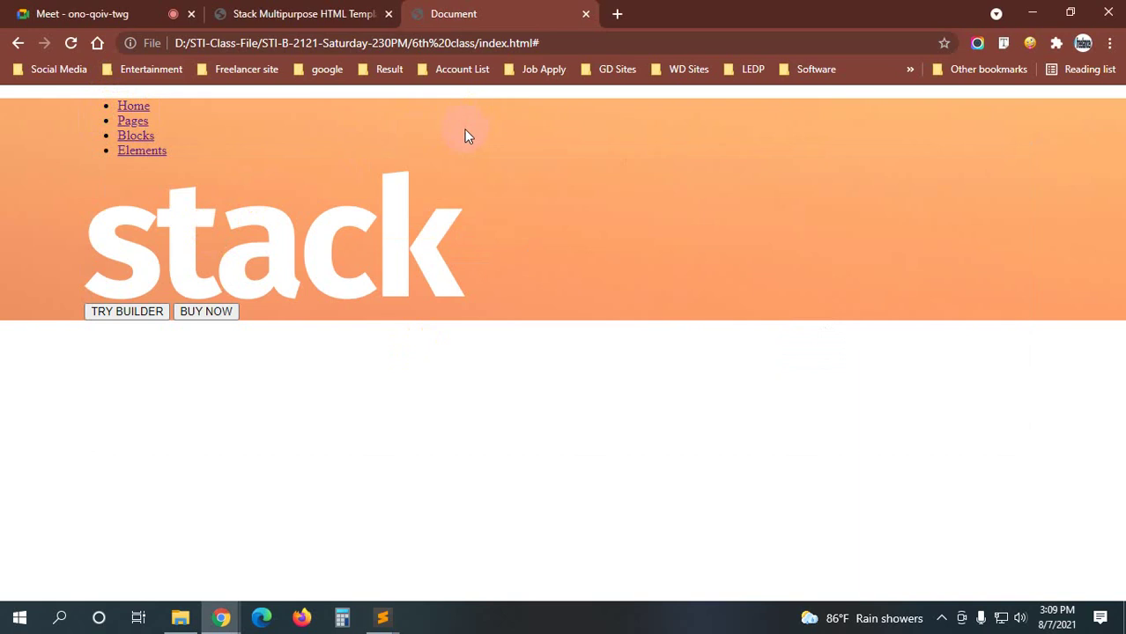
pyautogui.hotkey('alt', 'Tab')
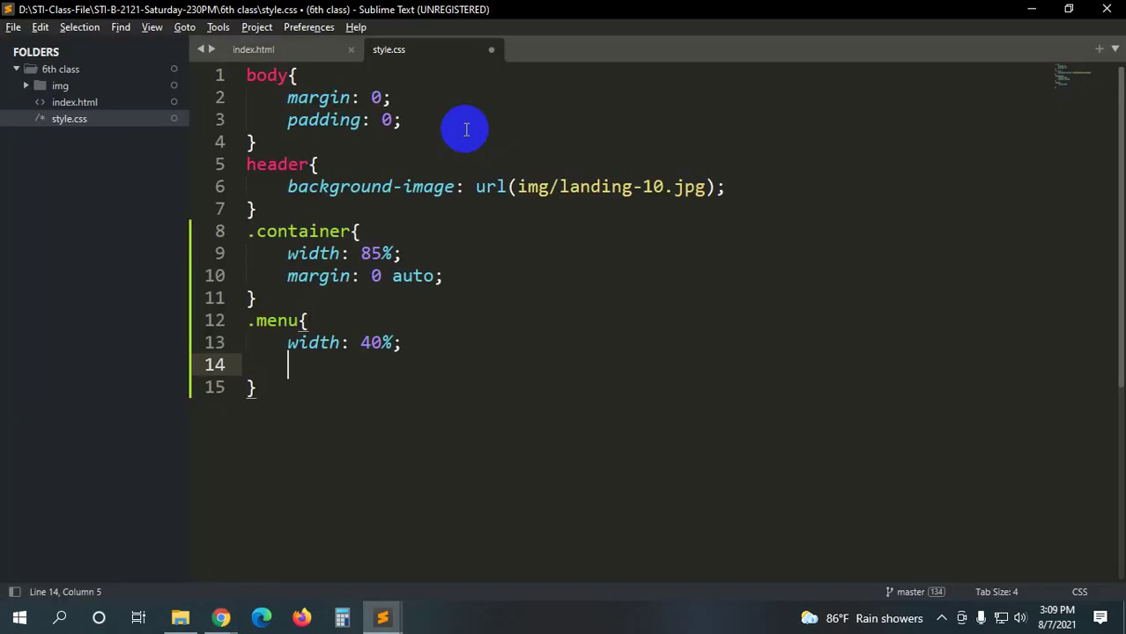
# - Add float: left to .menu, save style.css, and reload the page in Chrome
pyautogui.write('flo')
pyautogui.press('Return')
pyautogui.write('float: le;')
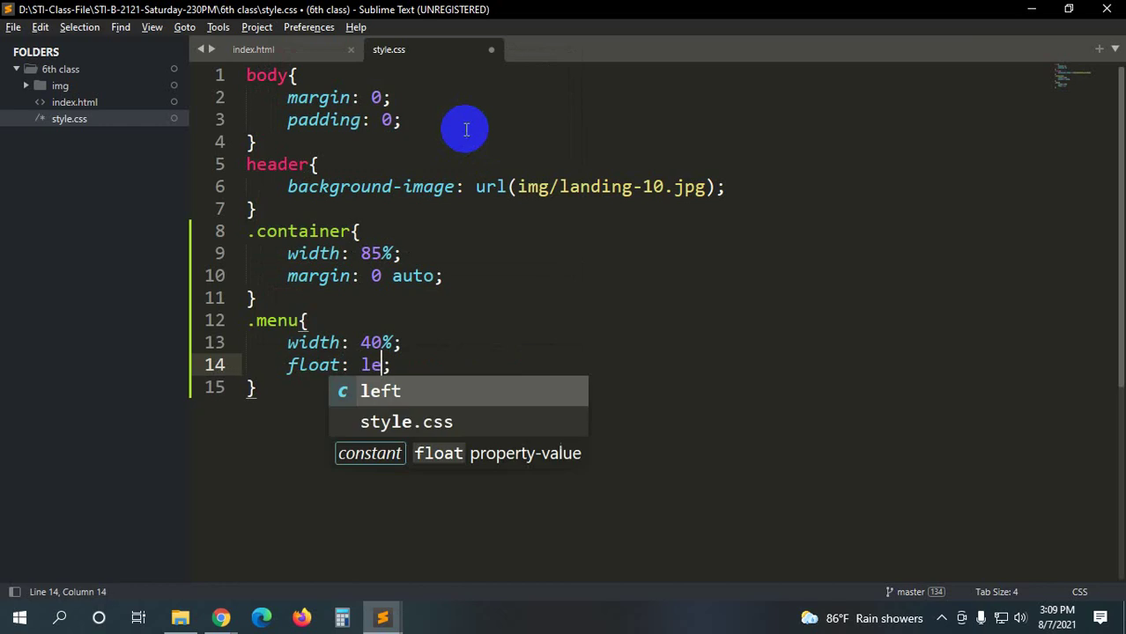
pyautogui.press('Return')
pyautogui.hotkey('ctrl', 's')
pyautogui.hotkey('alt', 'Tab')
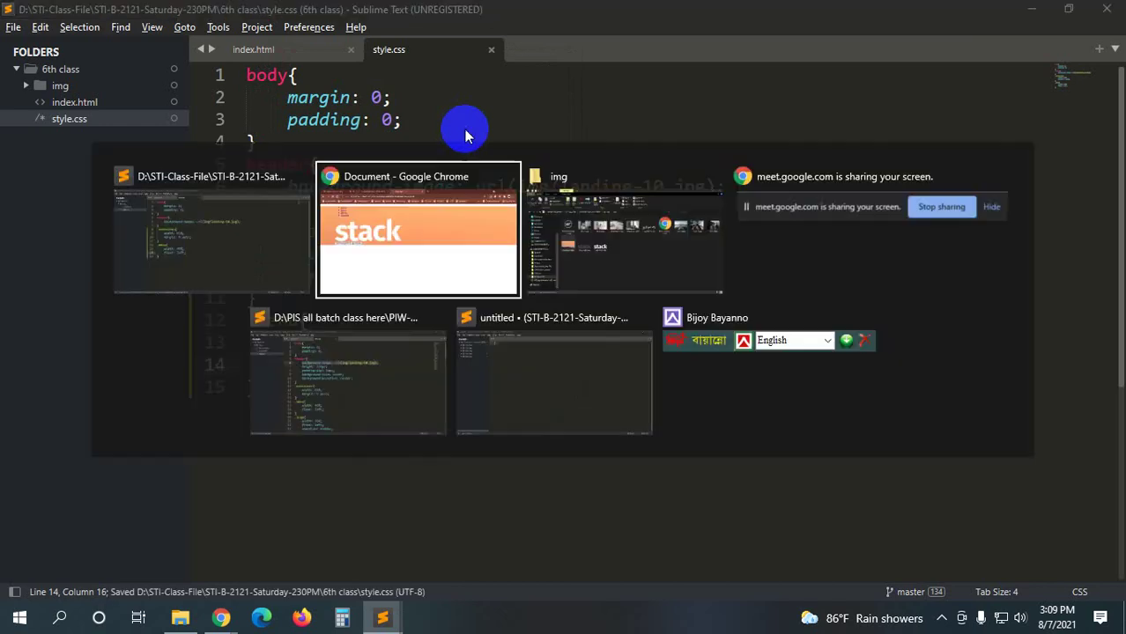
pyautogui.press('F5')
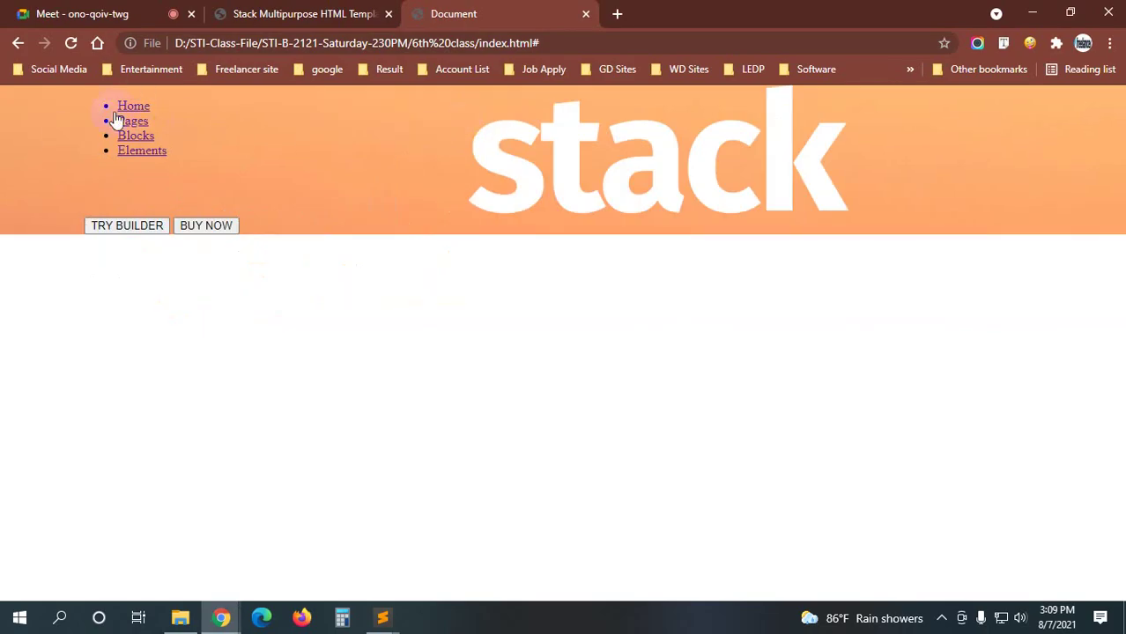
# - Start a .logo rule below .menu with width: 30%
pyautogui.hotkey('alt', 'Tab')
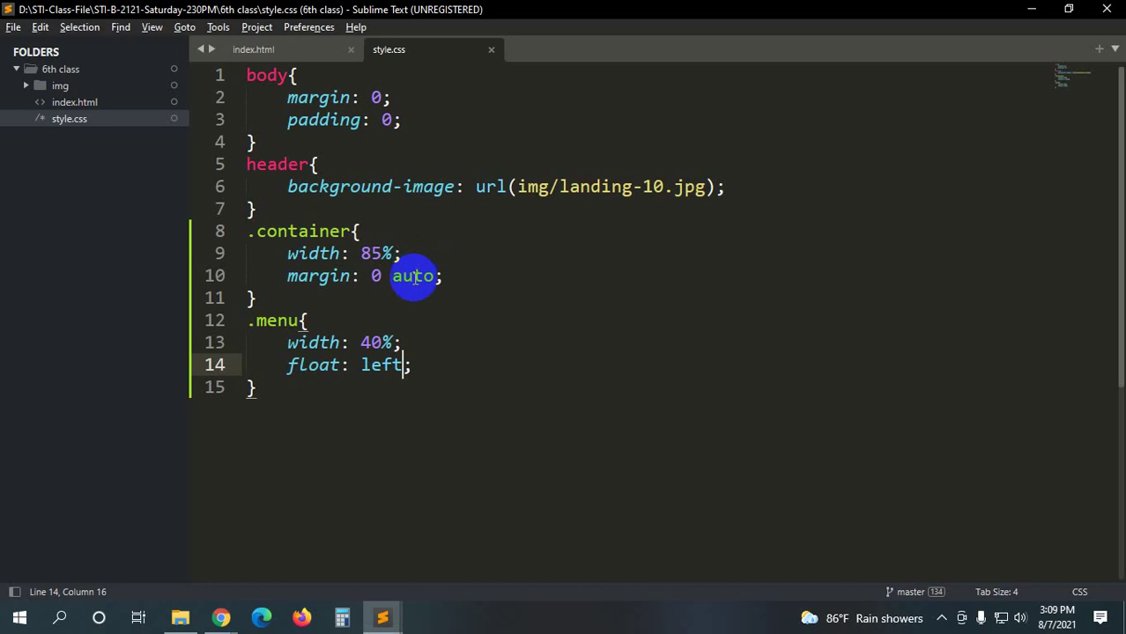
pyautogui.scroll(-2, 321, 256)
pyautogui.click(321, 256)
pyautogui.press('Return')
pyautogui.write('.')
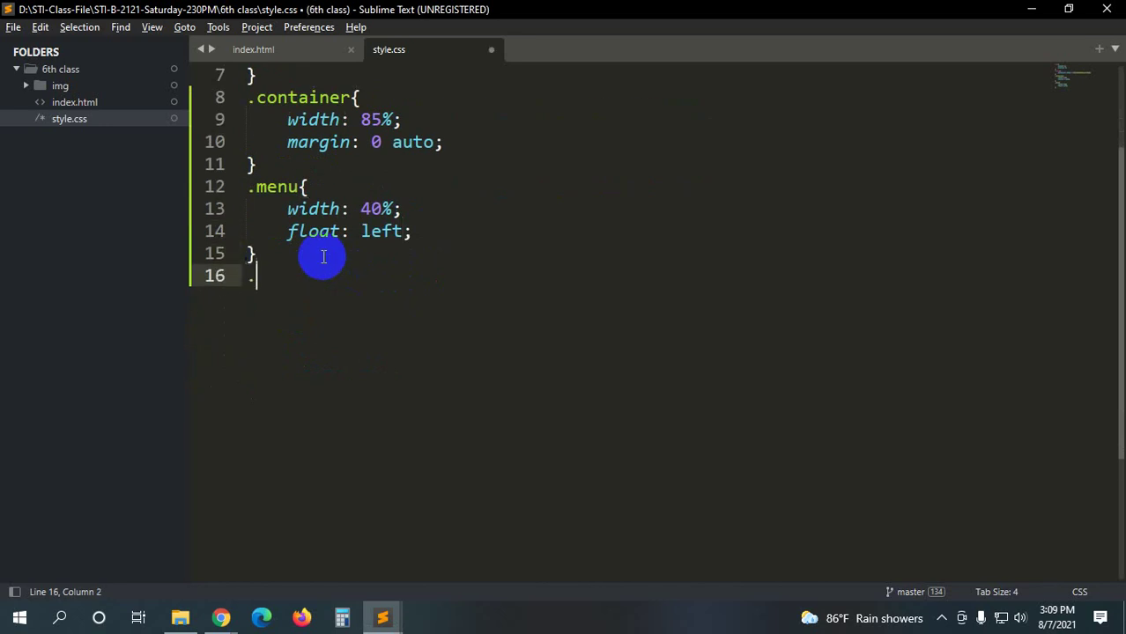
pyautogui.write('logo{')
pyautogui.press('Return')
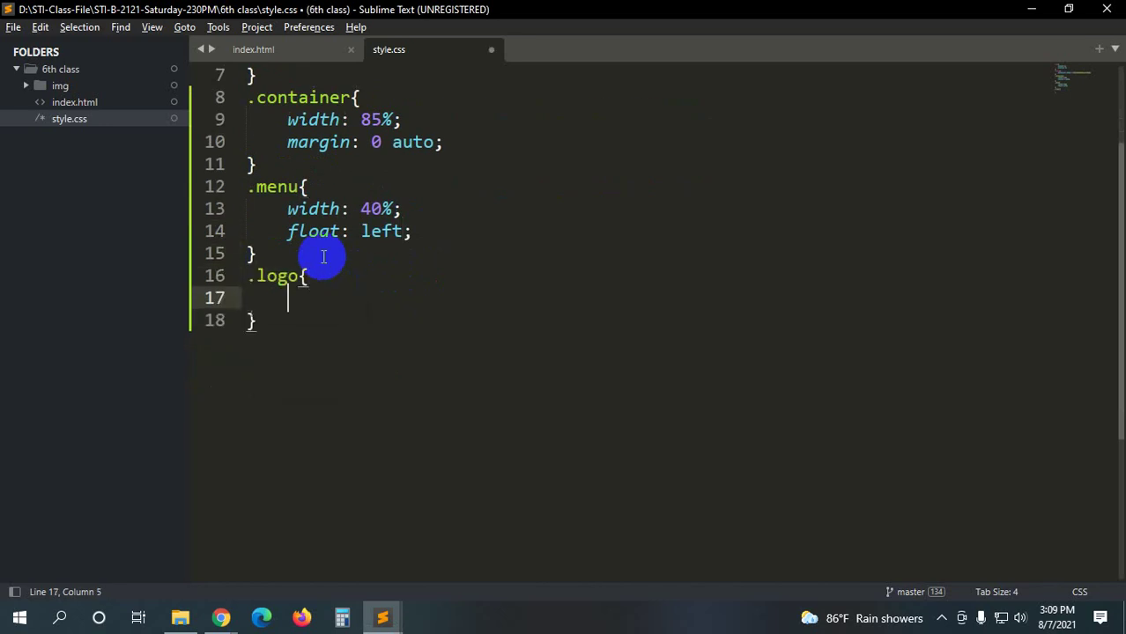
pyautogui.write('wid')
pyautogui.press('Return')
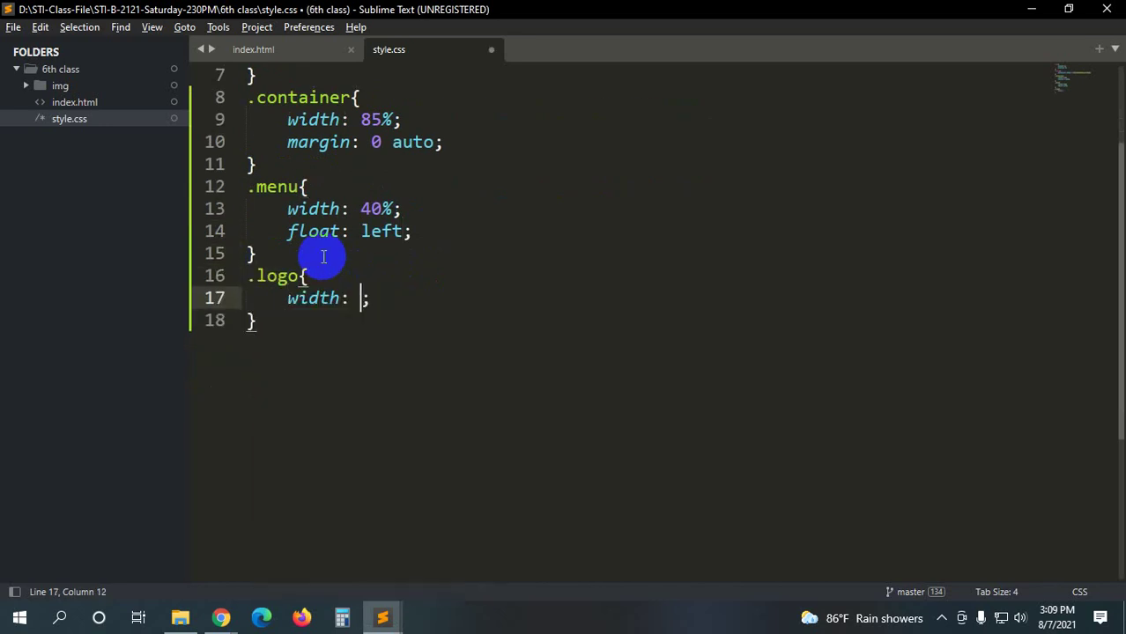
pyautogui.write('30%')
pyautogui.press('End')
pyautogui.press('Return')
# - Add float: left and overflow: hidden to .logo, save, and reload the page
pyautogui.write('fl')
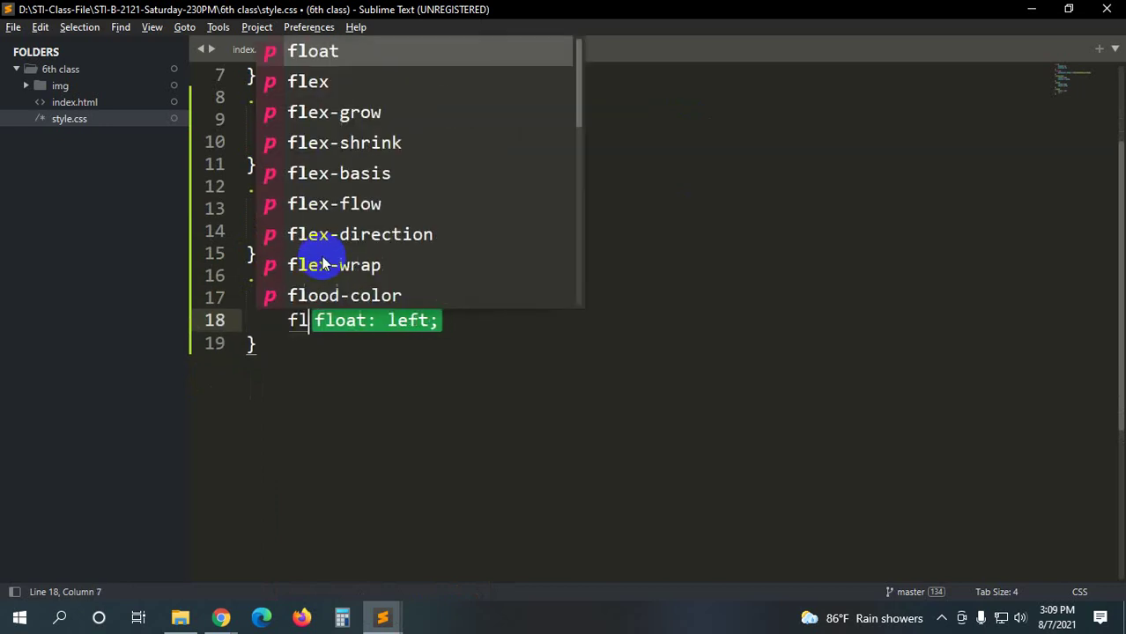
pyautogui.write('o')
pyautogui.press('Return')
pyautogui.write('l')
pyautogui.press('Return')
pyautogui.press('End')
pyautogui.press('Return')
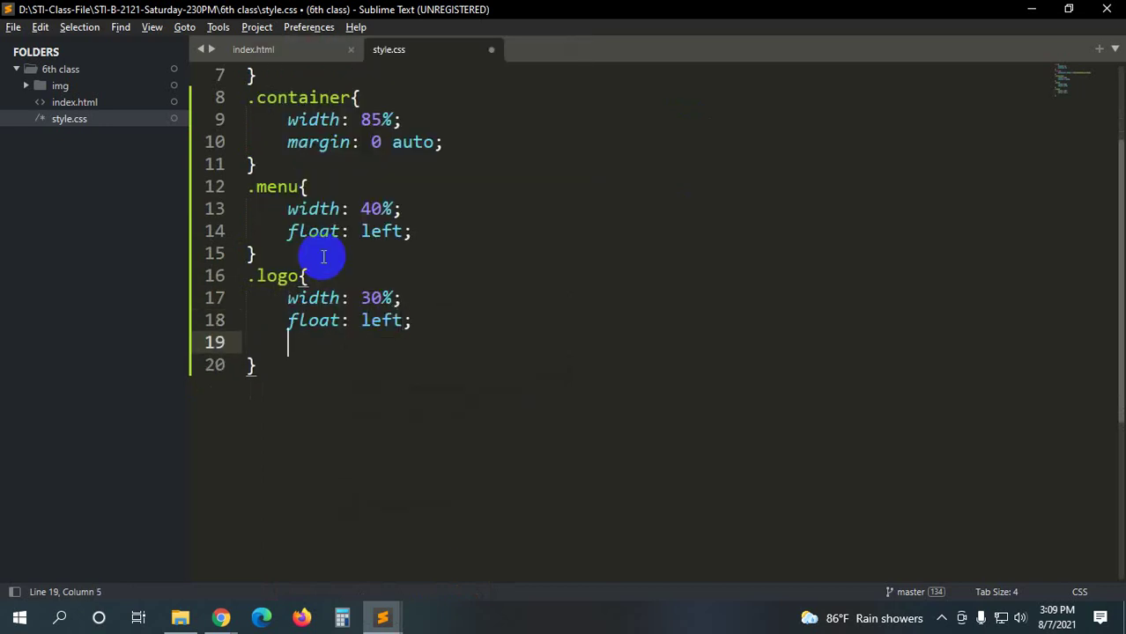
pyautogui.write('over')
pyautogui.press('Return')
pyautogui.write('hi;')
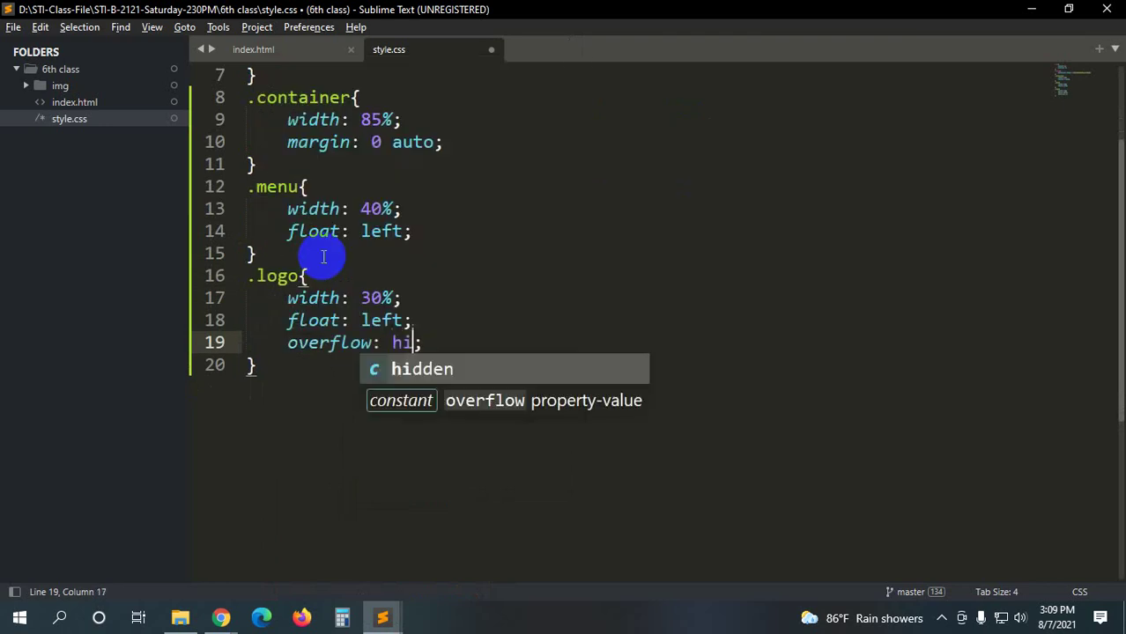
pyautogui.press('Return')
pyautogui.hotkey('ctrl', 's')
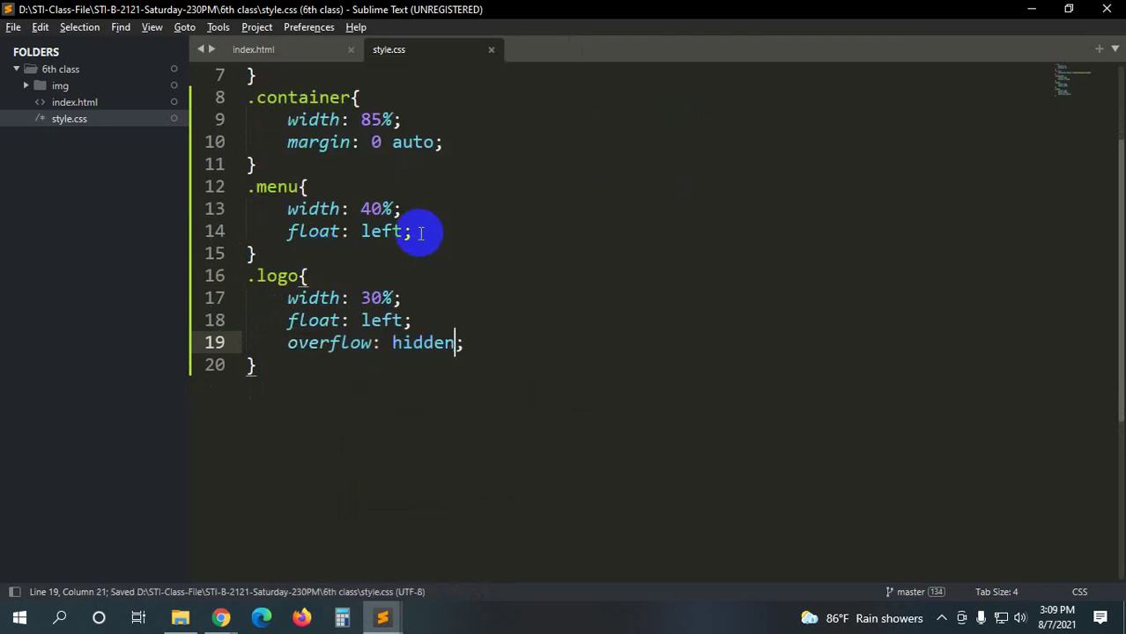
pyautogui.hotkey('alt', 'Tab')
pyautogui.press('F5')
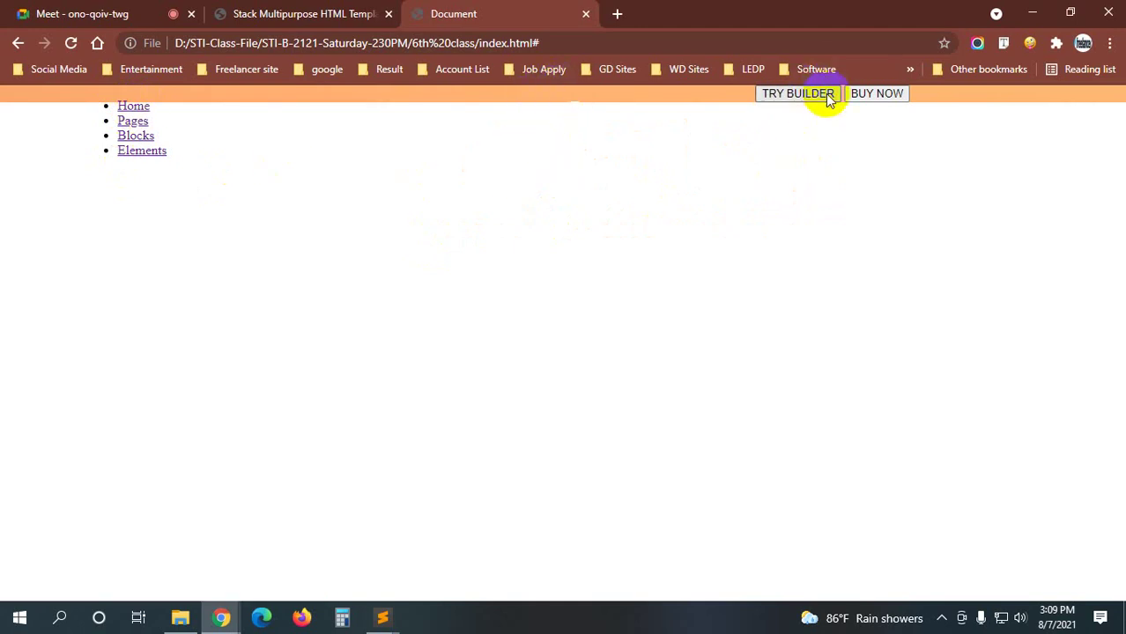
# - Start a .btn rule below .logo using the btn class name copied from index.html
pyautogui.hotkey('alt', 'Tab')
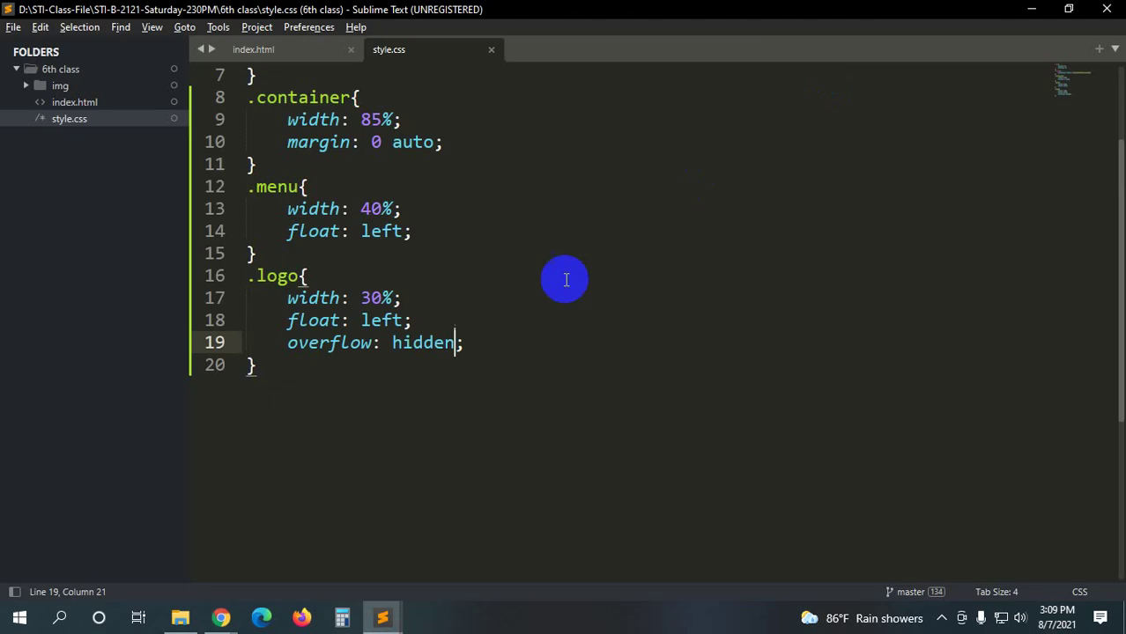
pyautogui.scroll(-1, 435, 332)
pyautogui.click(329, 296)
pyautogui.press('Return')
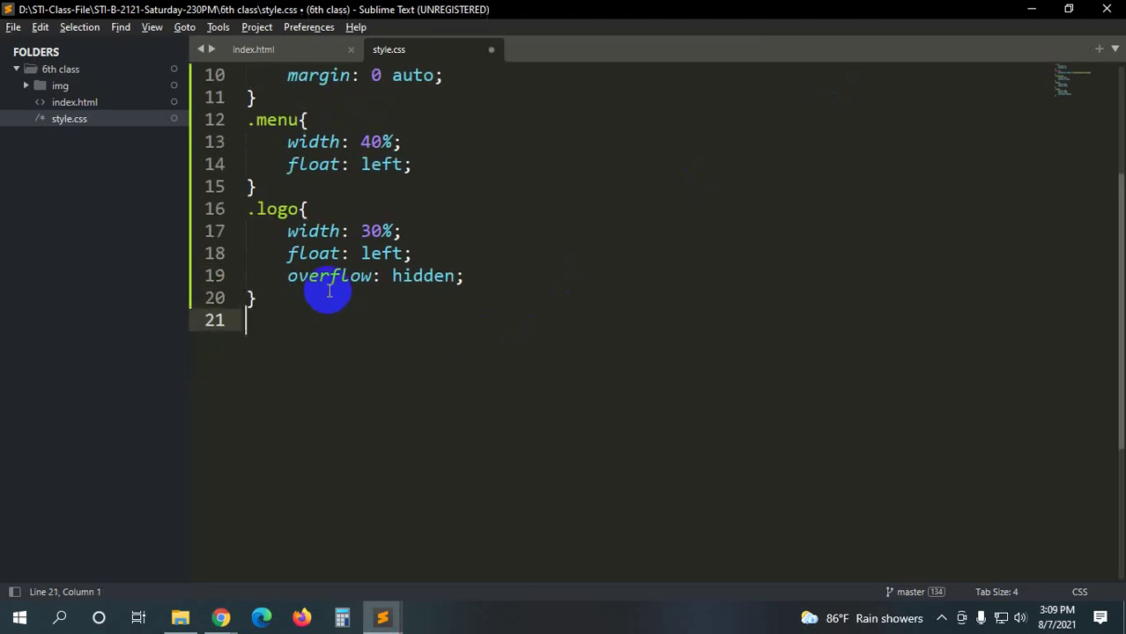
pyautogui.write('.')
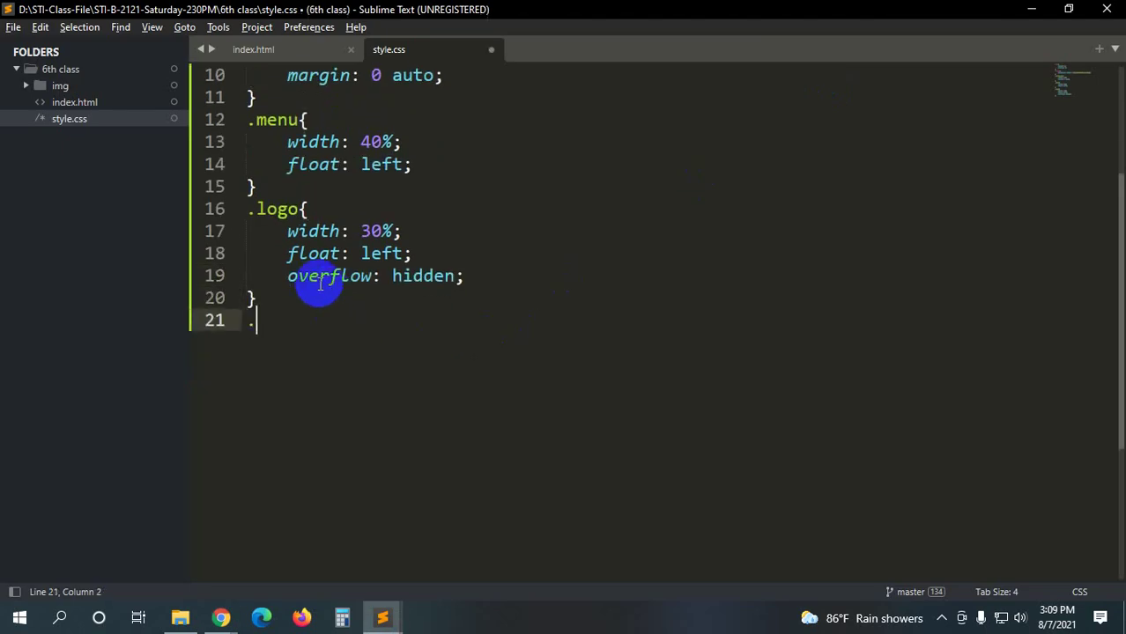
pyautogui.click(300, 49)
pyautogui.scroll(-4, 546, 397)
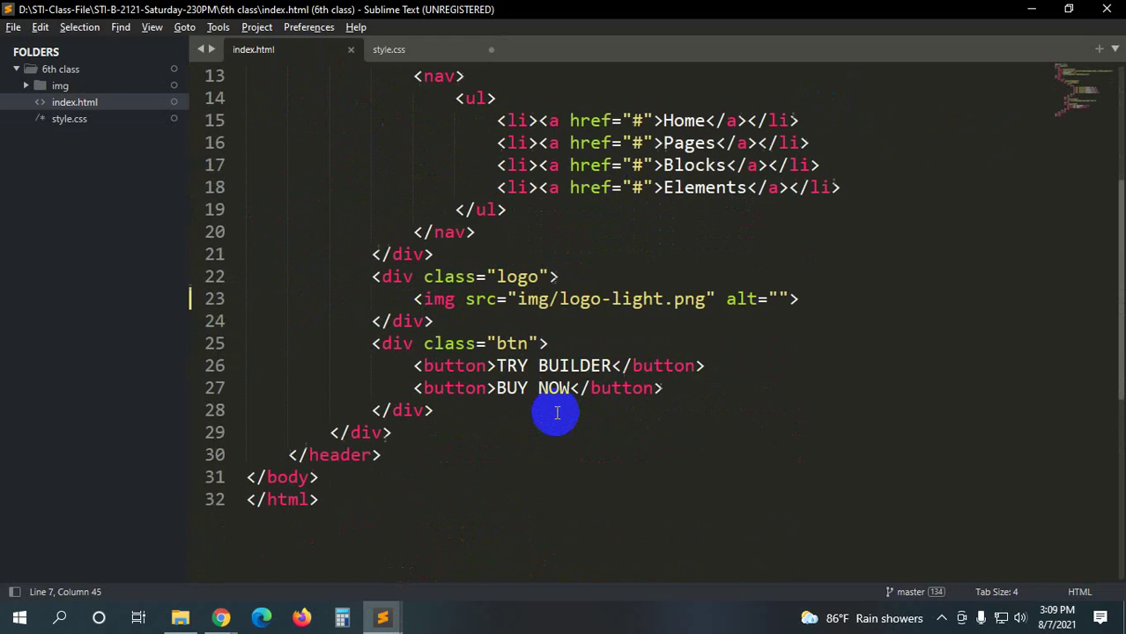
pyautogui.doubleClick(513, 343)
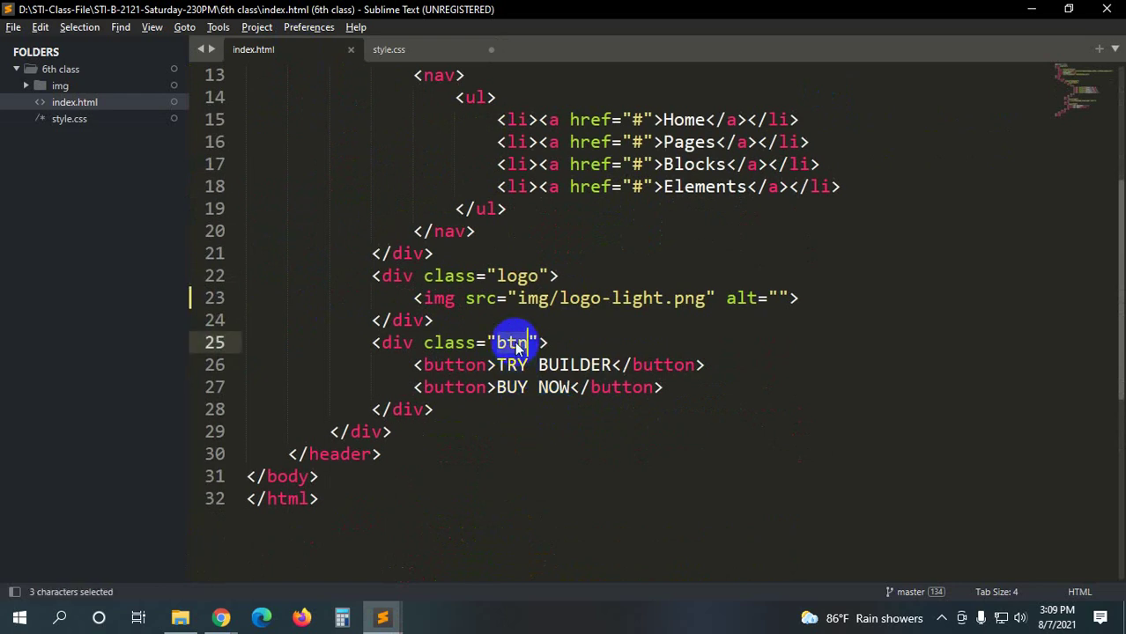
pyautogui.hotkey('ctrl', 'c')
pyautogui.click(392, 49)
pyautogui.hotkey('ctrl', 'v')
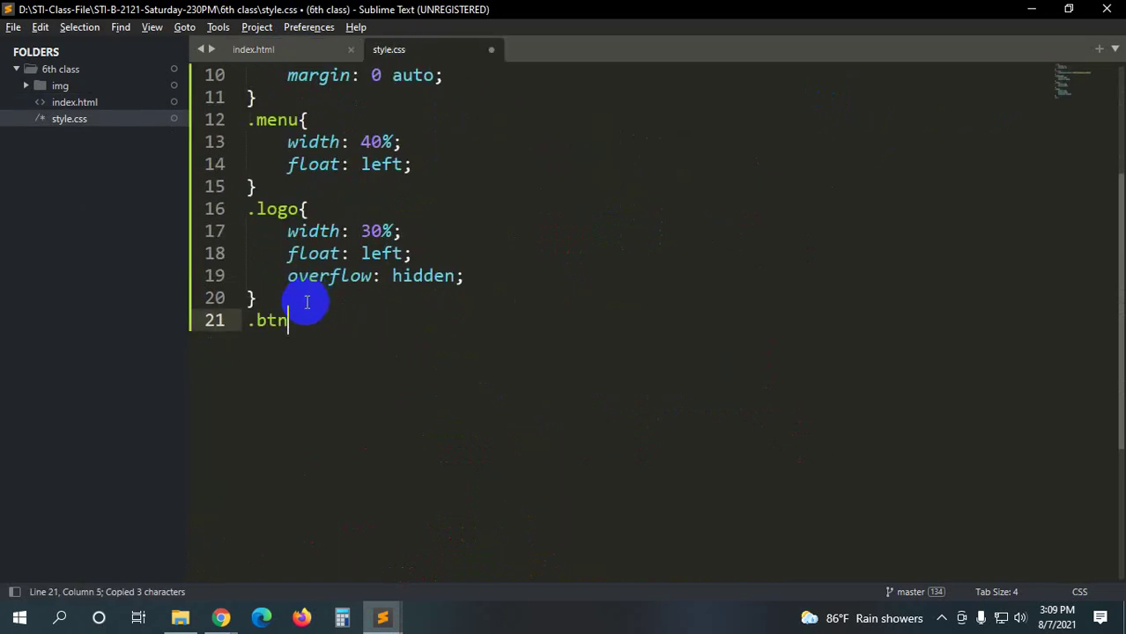
pyautogui.write('{')
pyautogui.press('Return')
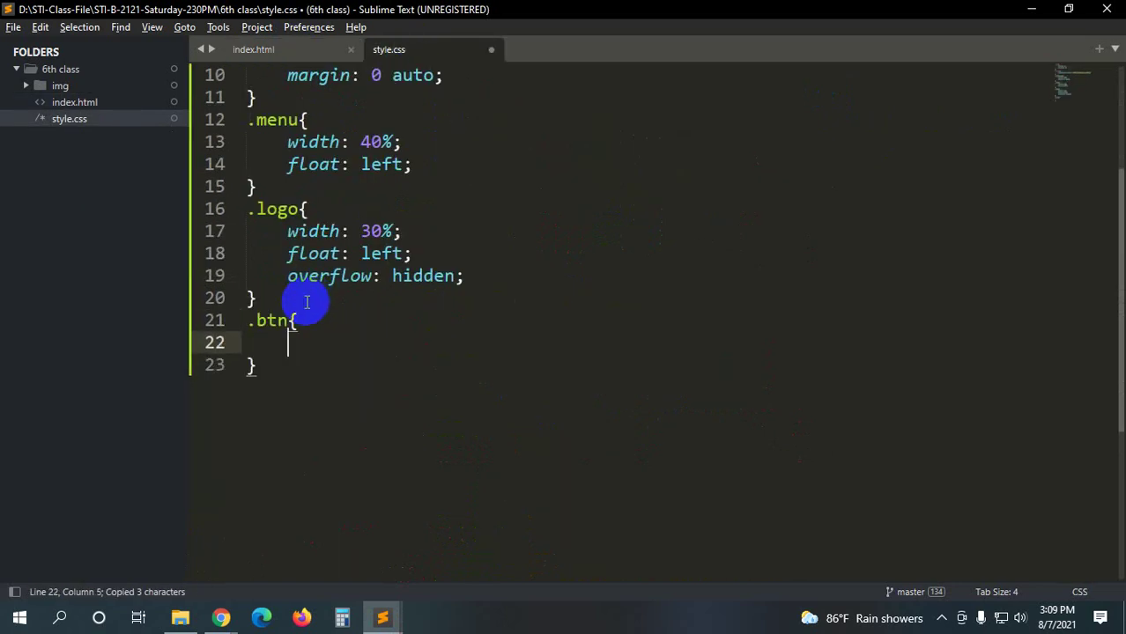
# - Give .btn width: 30% and overflow: hidden, save, and switch to the browser
pyautogui.write('wid')
pyautogui.press('Return')
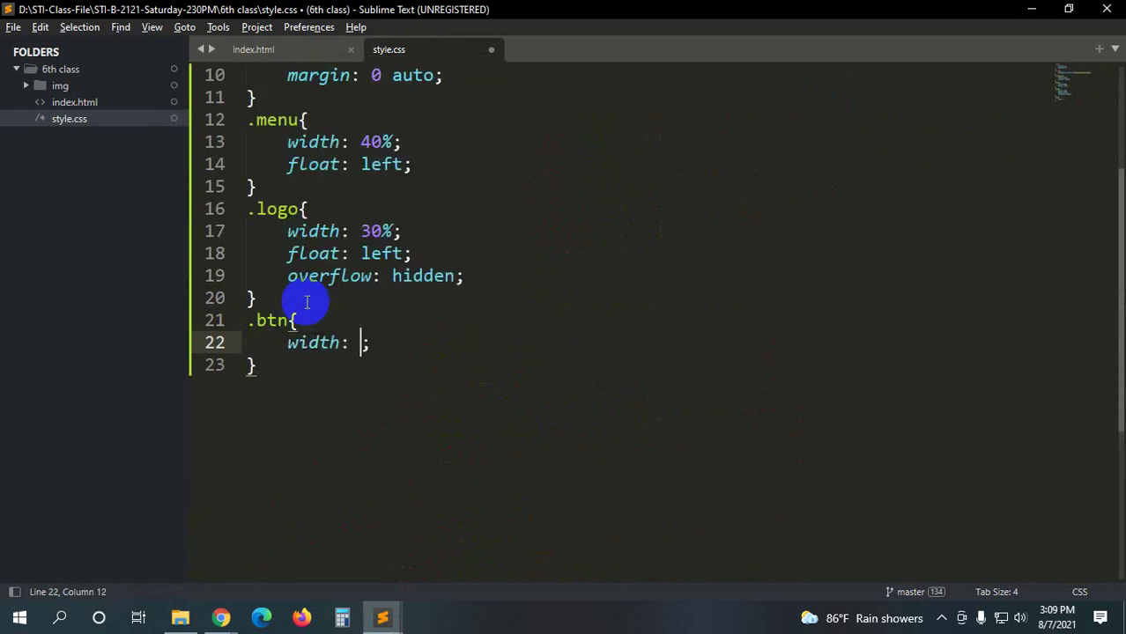
pyautogui.write('30%')
pyautogui.hotkey('ctrl', 'Return')
pyautogui.write('ove')
pyautogui.press('Return')
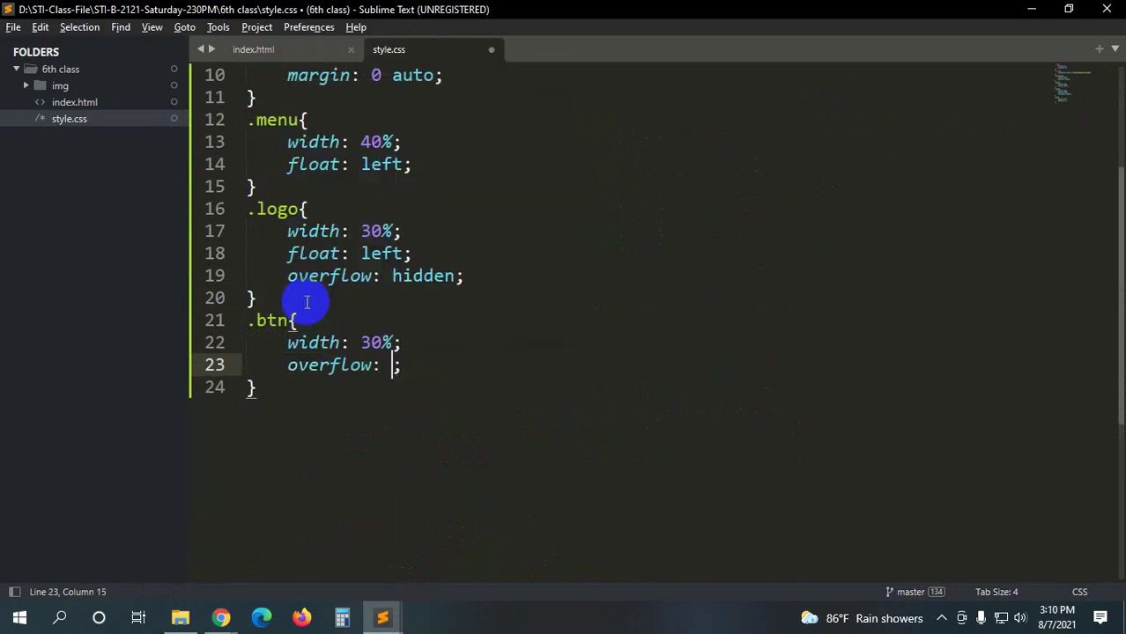
pyautogui.write('hidd')
pyautogui.press('Return')
pyautogui.hotkey('ctrl', 's')
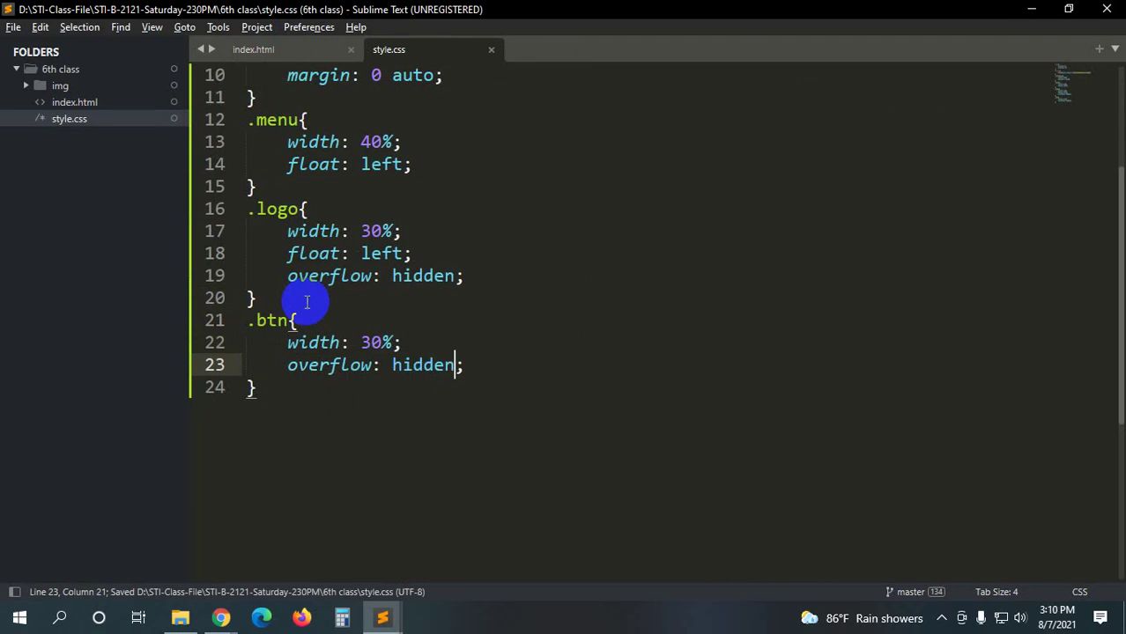
pyautogui.click(226, 615)
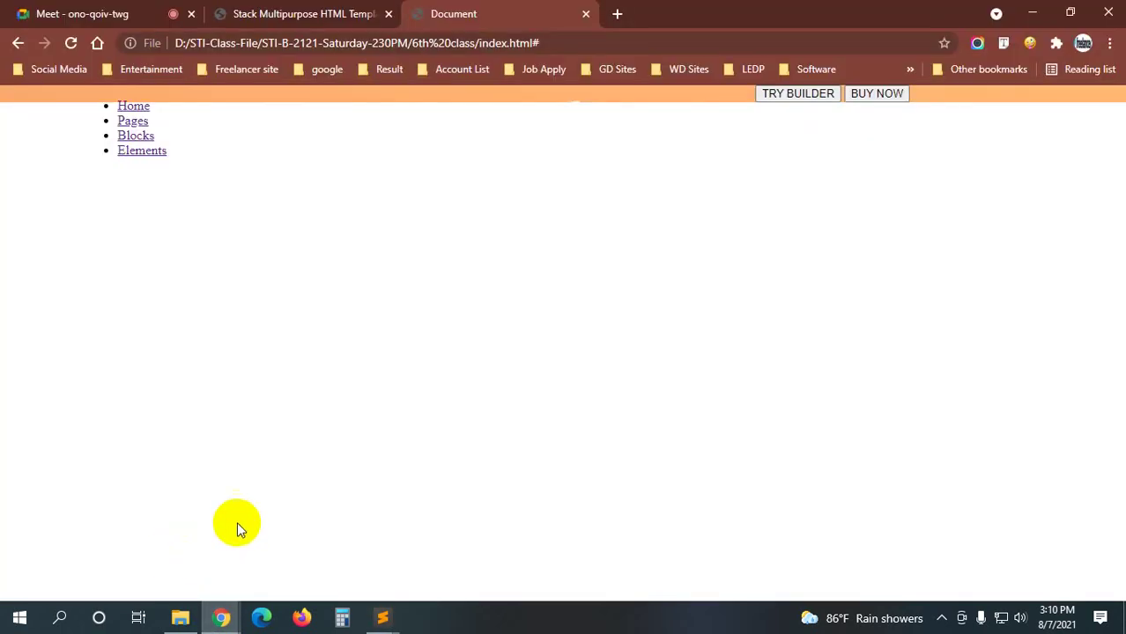
# - Reload the local page and measure the Stack reference header at about 566 px tall
pyautogui.hotkey('ctrl', 'r')
pyautogui.click(322, 13)
pyautogui.press('Print')
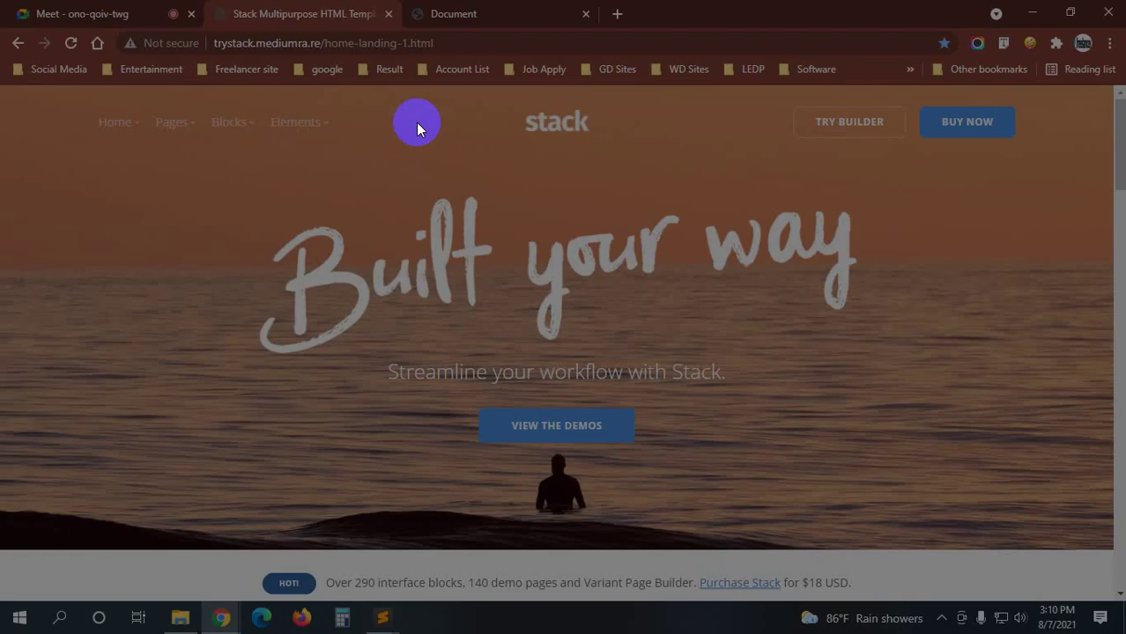
pyautogui.moveTo(428, 84)
pyautogui.mouseDown()
pyautogui.moveTo(459, 292)
pyautogui.moveTo(439, 551)
pyautogui.mouseUp()
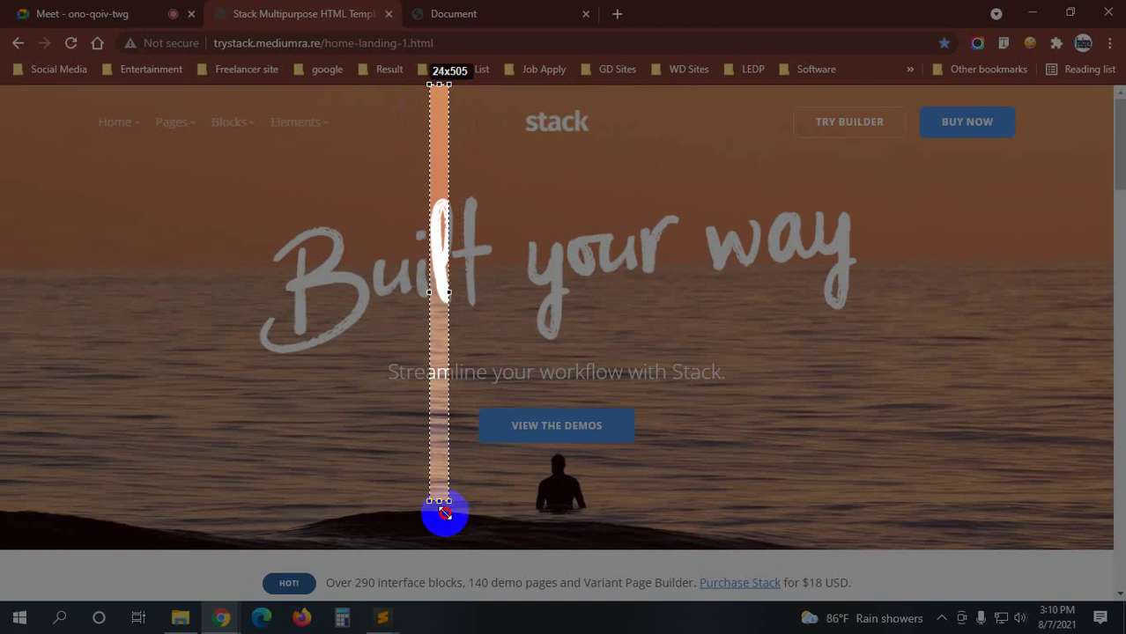
pyautogui.click(424, 566)
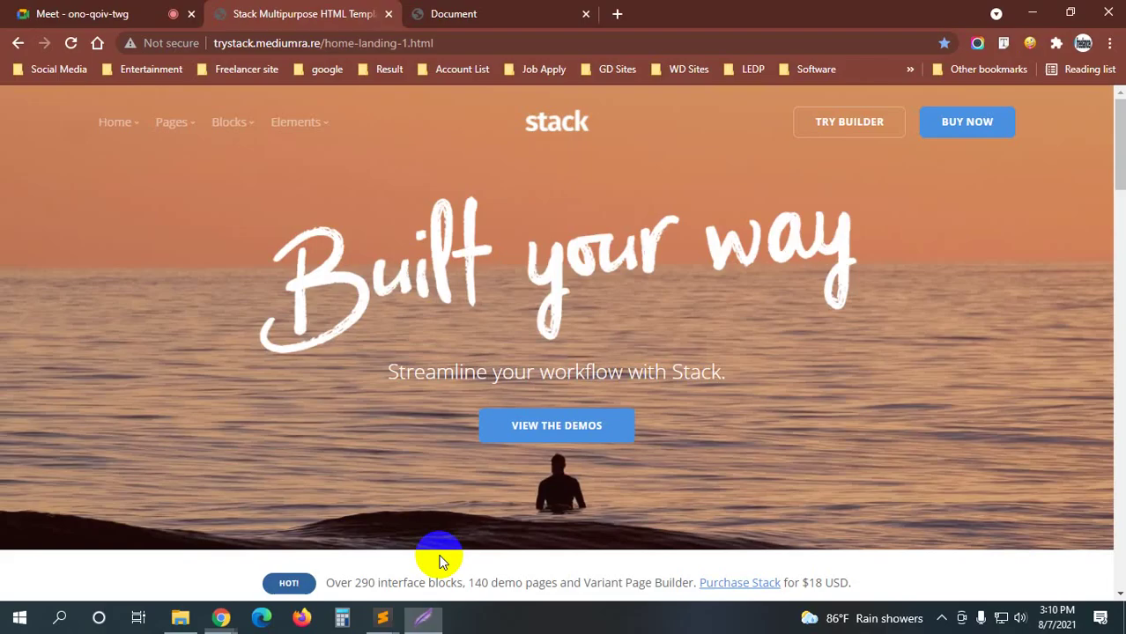
pyautogui.moveTo(383, 617)
pyautogui.click(490, 562)
# - Add height: 570px to the header rule below background-image and save
pyautogui.scroll(3, 472, 449)
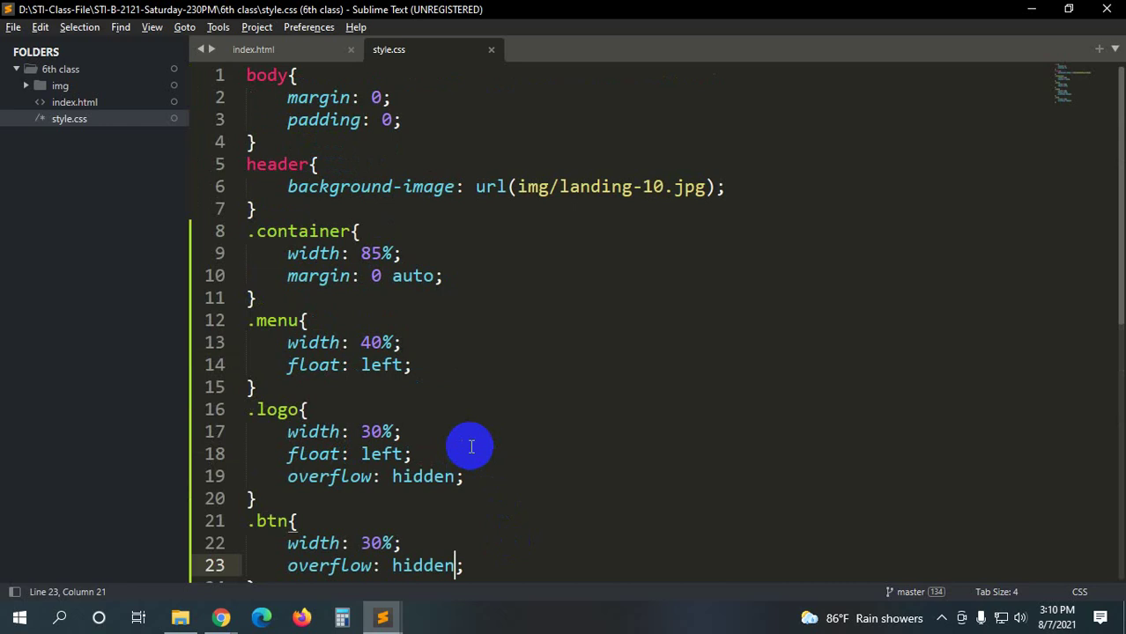
pyautogui.scroll(-3, 462, 421)
pyautogui.hotkey('alt', 'Tab')
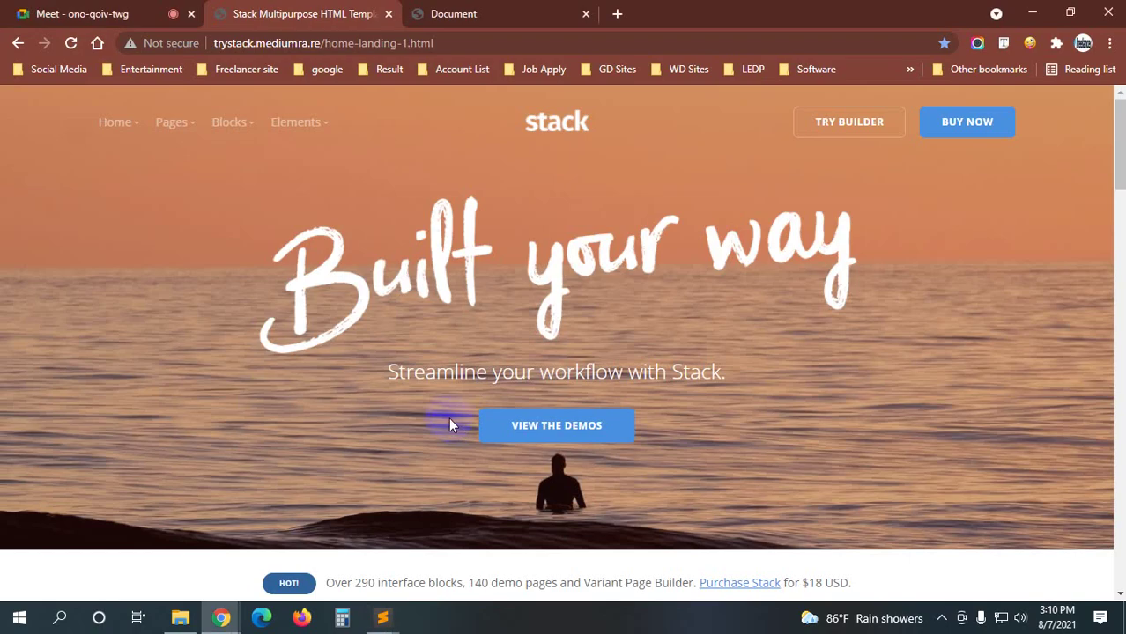
pyautogui.hotkey('alt', 'Tab')
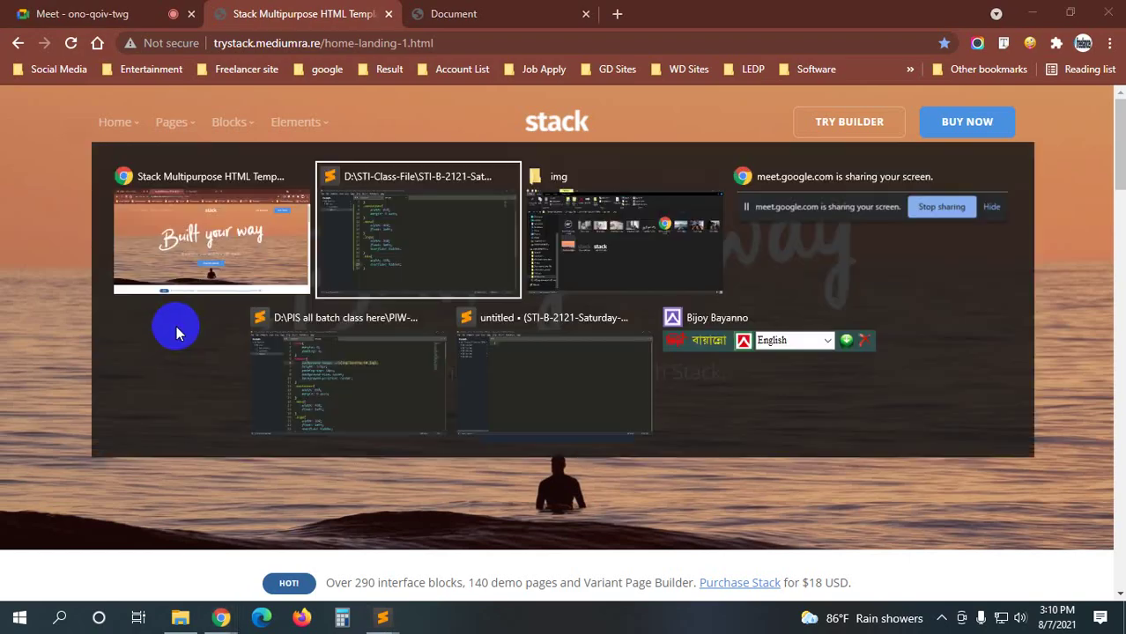
pyautogui.scroll(2, 506, 295)
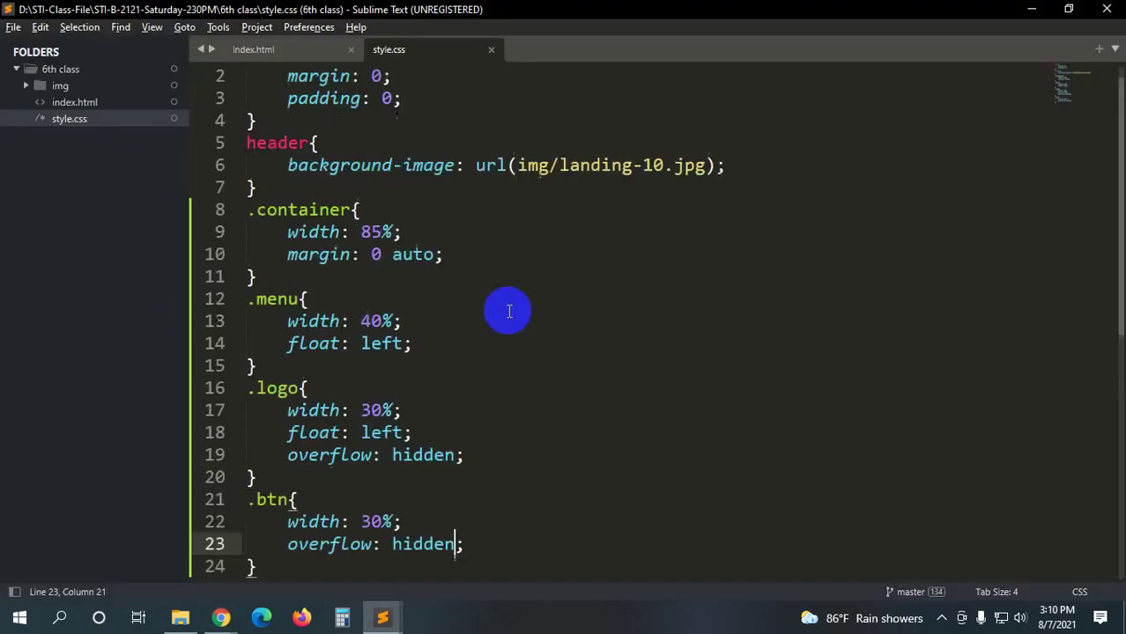
pyautogui.scroll(1, 616, 265)
pyautogui.click(735, 186)
pyautogui.press('Return')
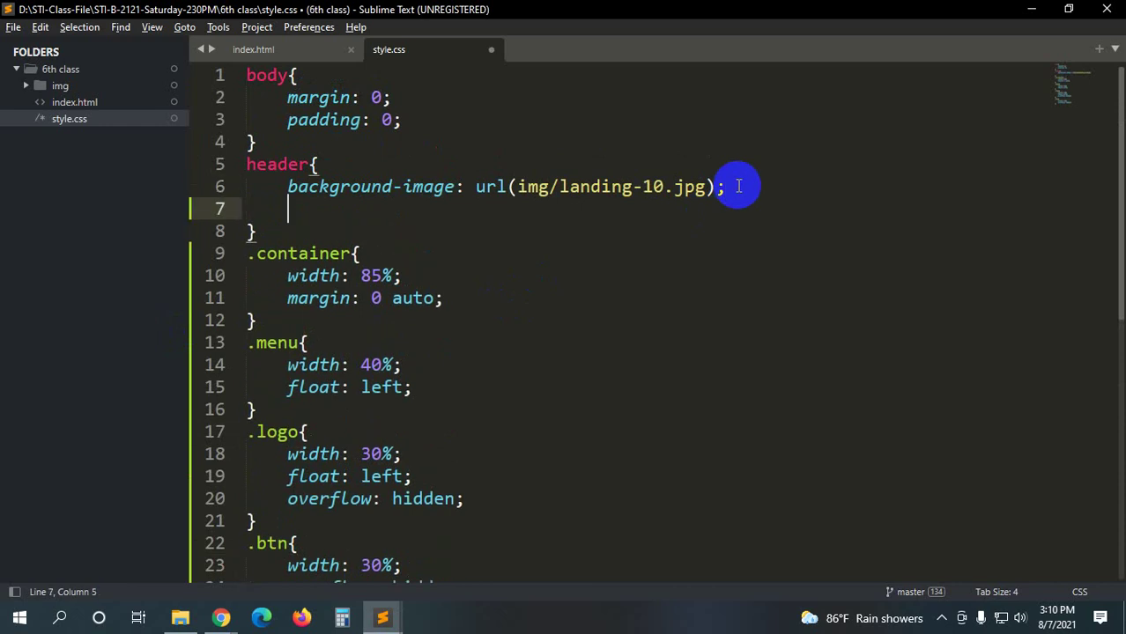
pyautogui.write('heig')
pyautogui.press('Tab')
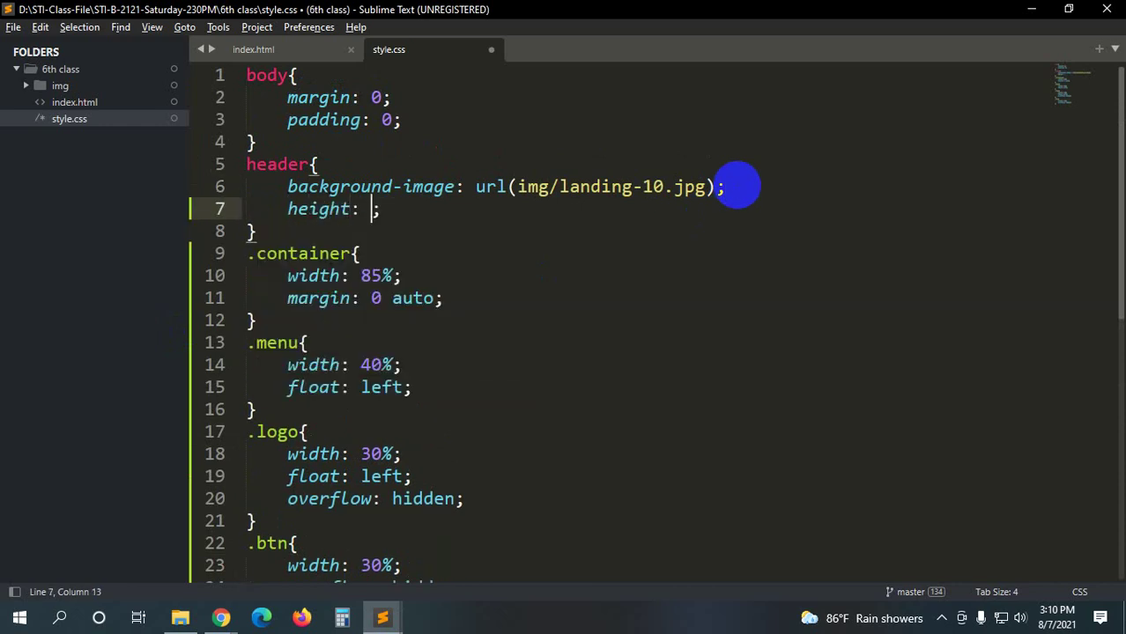
pyautogui.write('570')
pyautogui.write('px')
pyautogui.hotkey('ctrl', 's')
# - Compare the taller local header with the Stack reference page, then return to style.css
pyautogui.hotkey('alt', 'Tab')
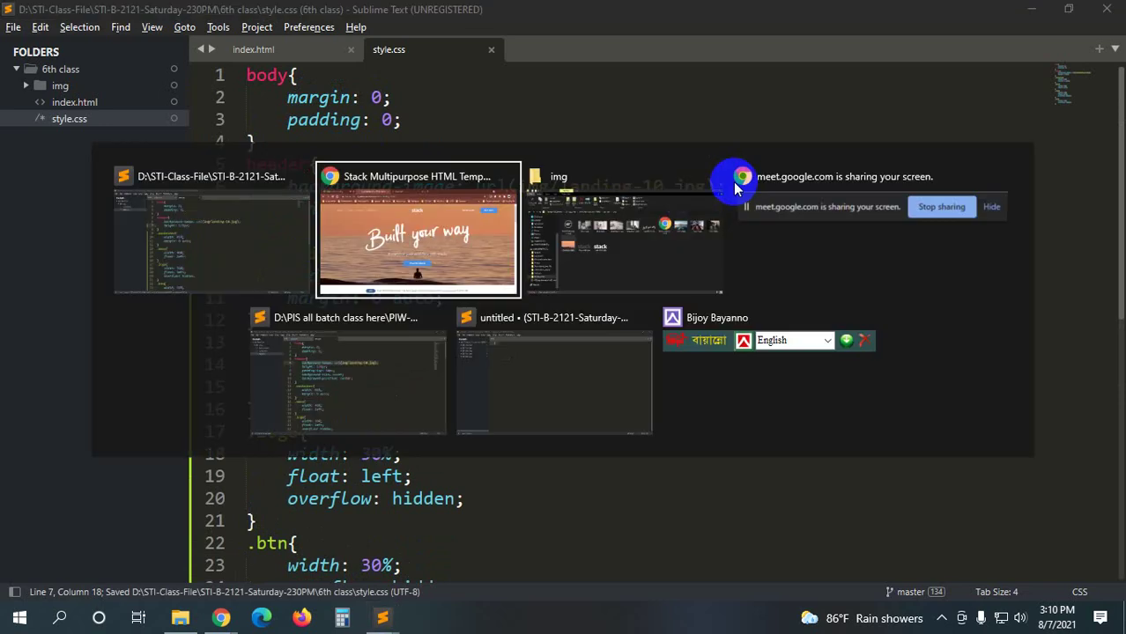
pyautogui.click(485, 8)
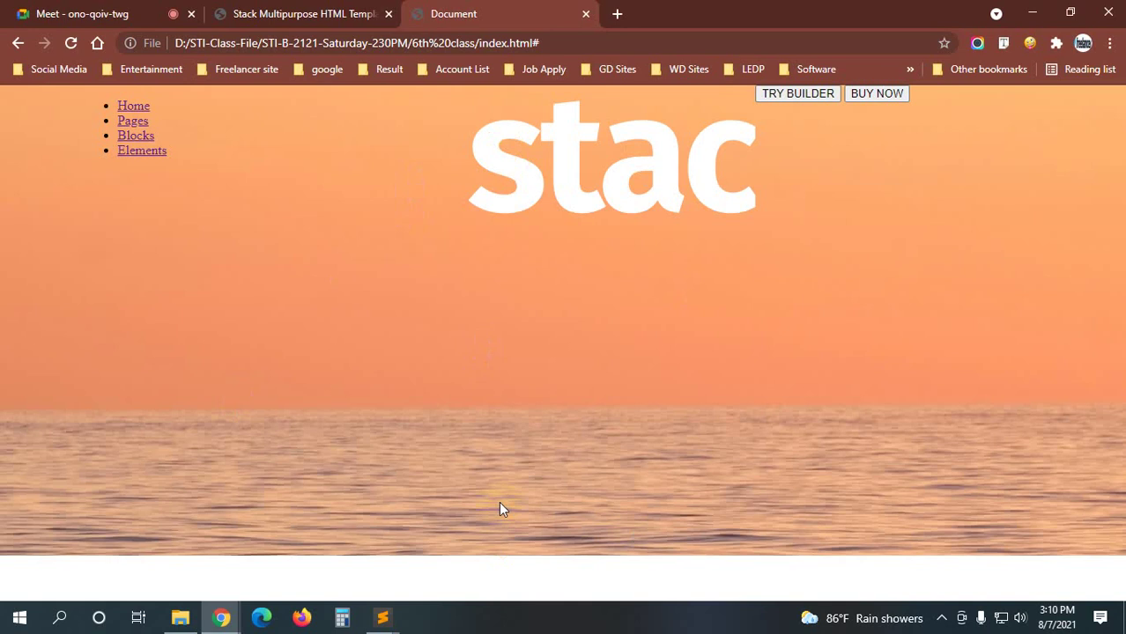
pyautogui.click(290, 10)
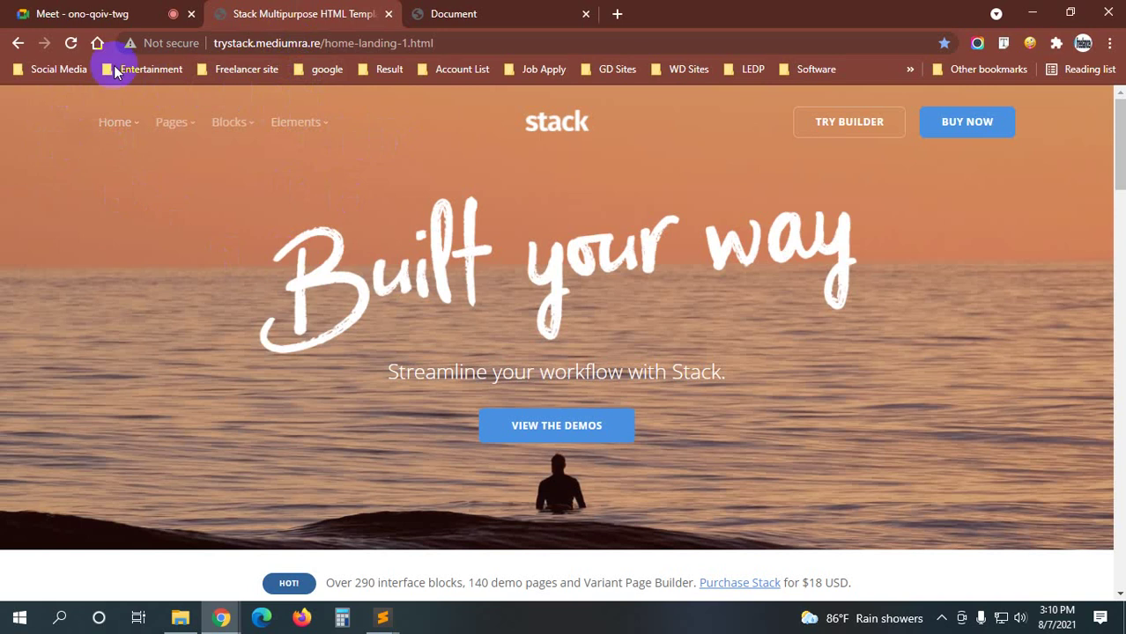
pyautogui.click(515, 11)
pyautogui.moveTo(382, 621)
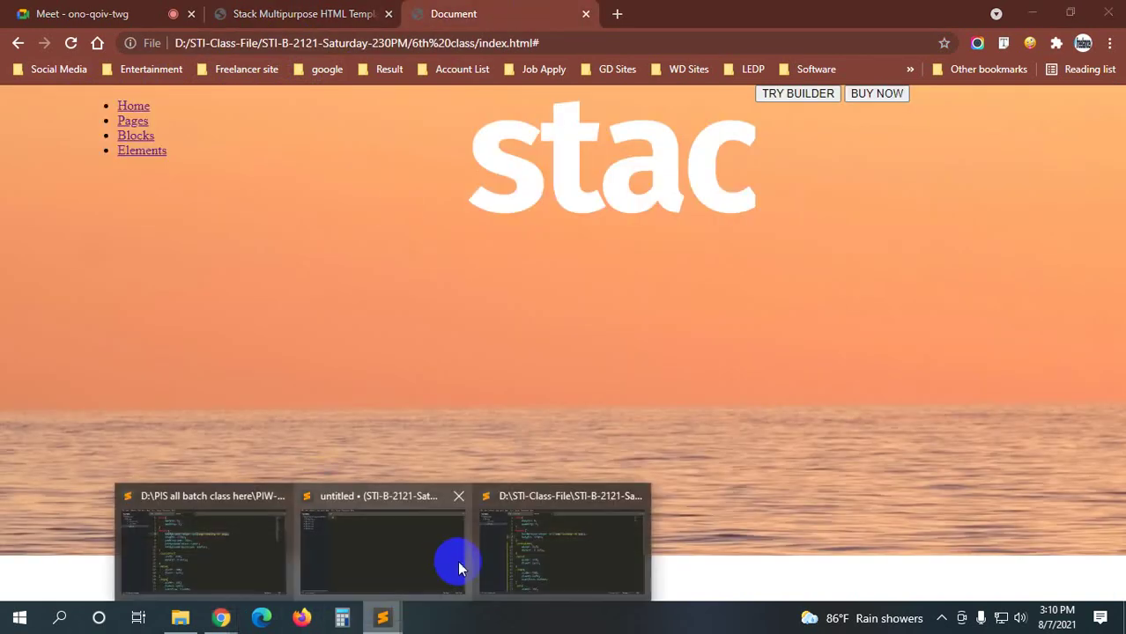
pyautogui.click(566, 486)
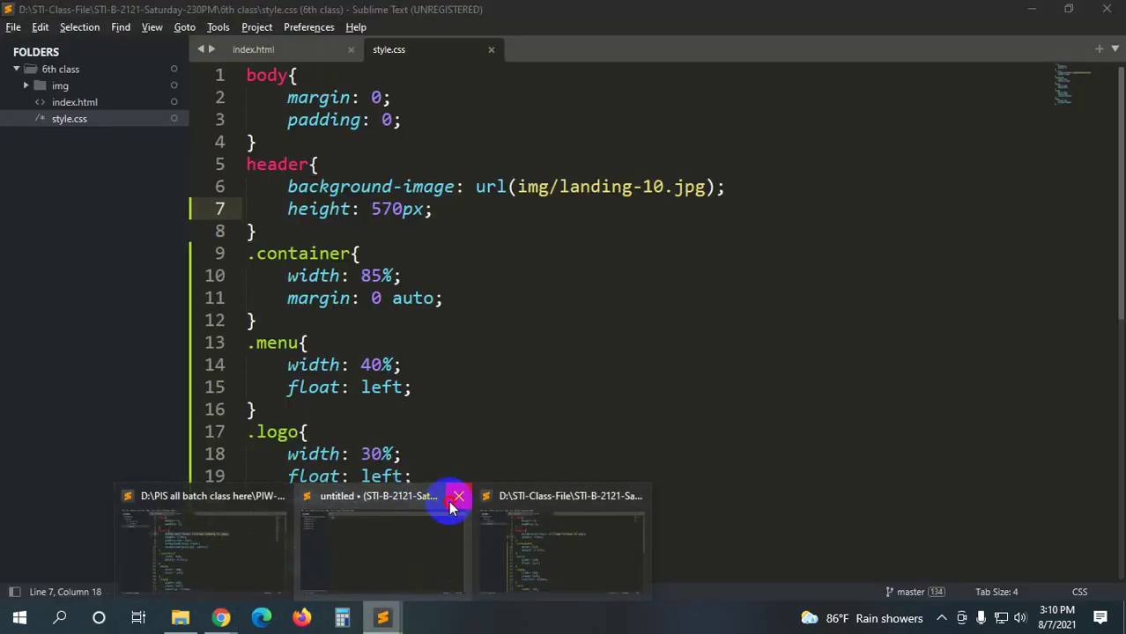
pyautogui.click(485, 531)
pyautogui.scroll(-2, 445, 407)
pyautogui.scroll(-4, 453, 406)
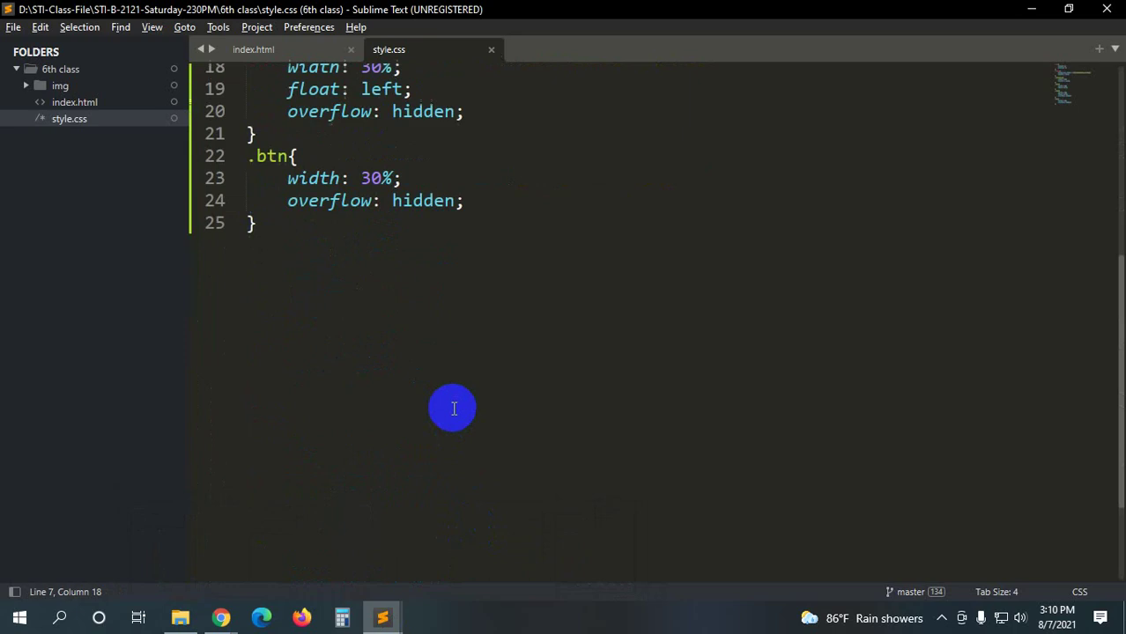
pyautogui.scroll(3, 451, 408)
# - Start a .menu nav ul li rule below .btn, checking the menu in the browser
pyautogui.click(309, 414)
pyautogui.press('Return')
pyautogui.write('.')
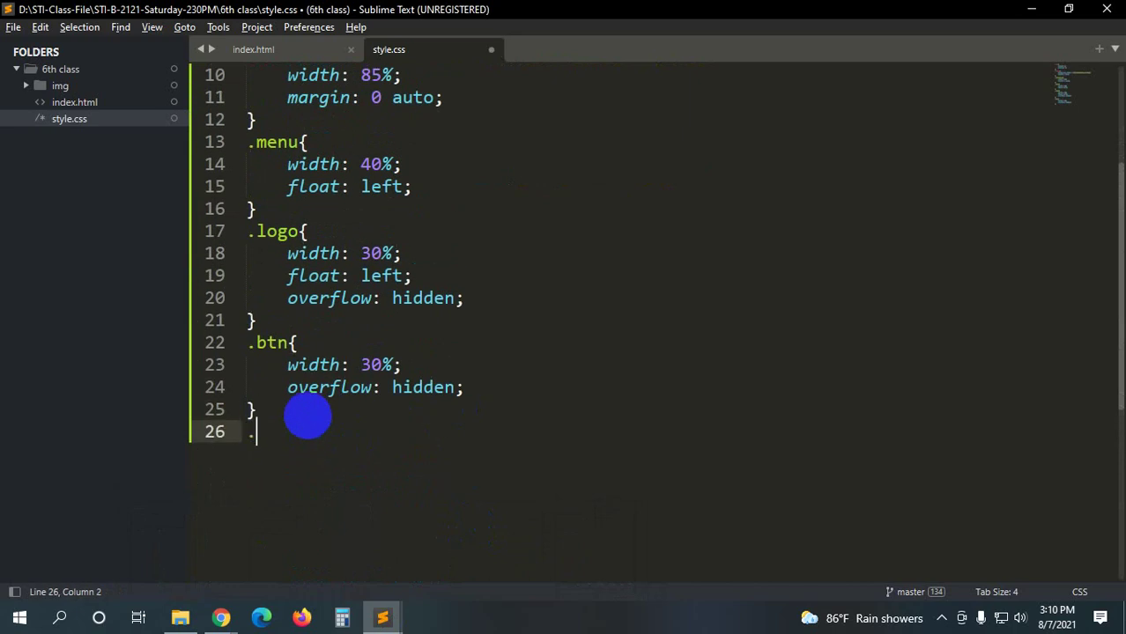
pyautogui.write('menu nav u')
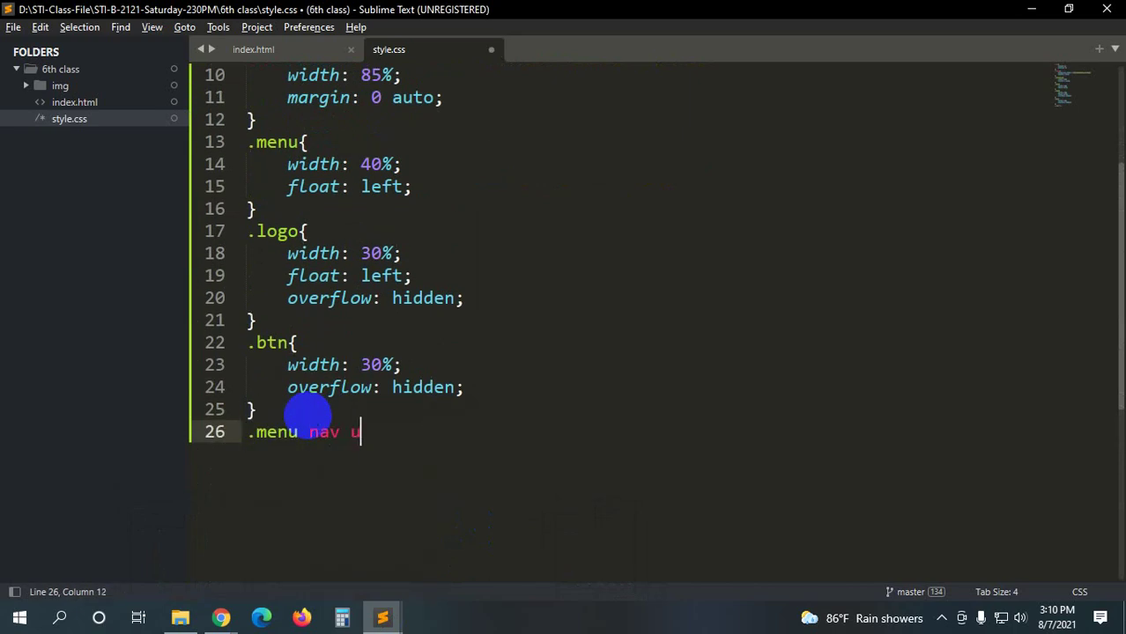
pyautogui.write('l li')
pyautogui.write('{')
pyautogui.press('Return')
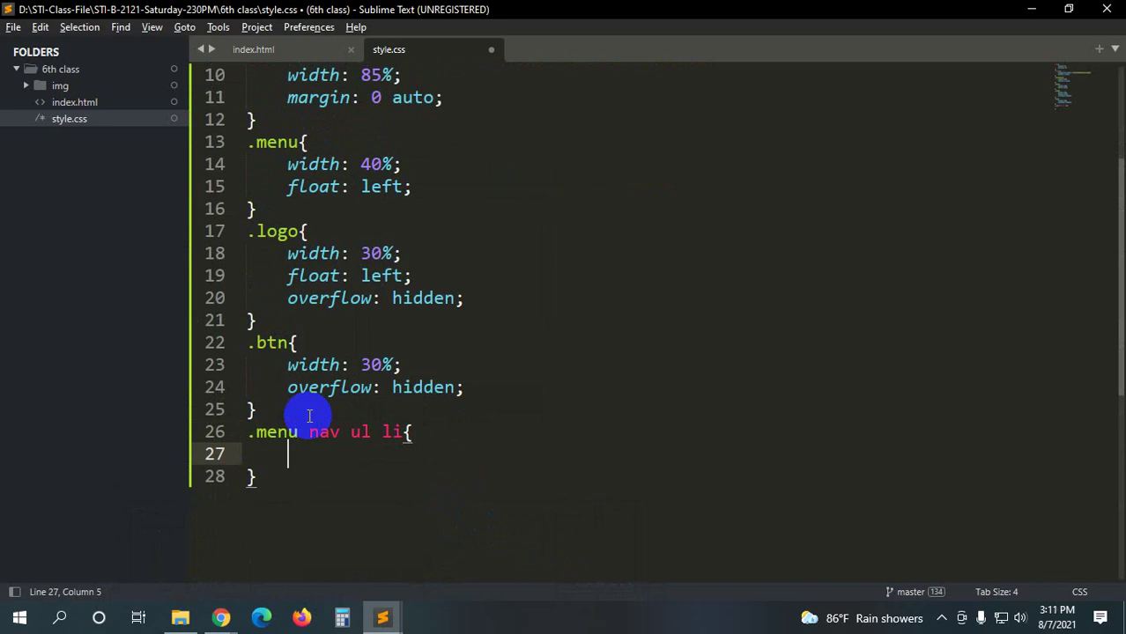
pyautogui.hotkey('alt', 'Tab')
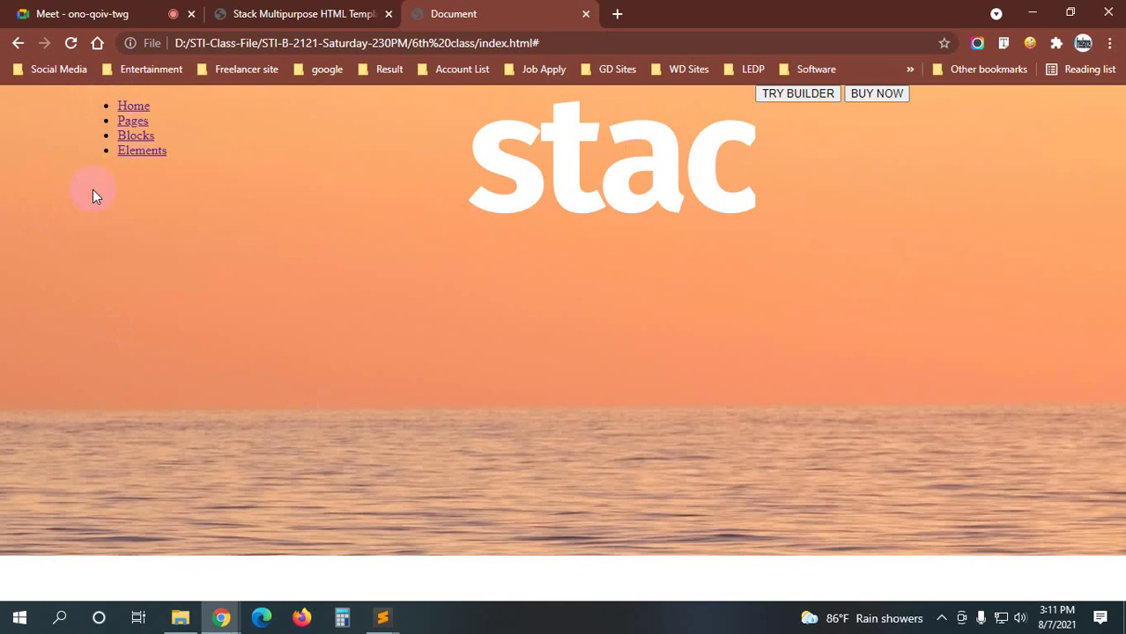
pyautogui.hotkey('alt', 'Tab')
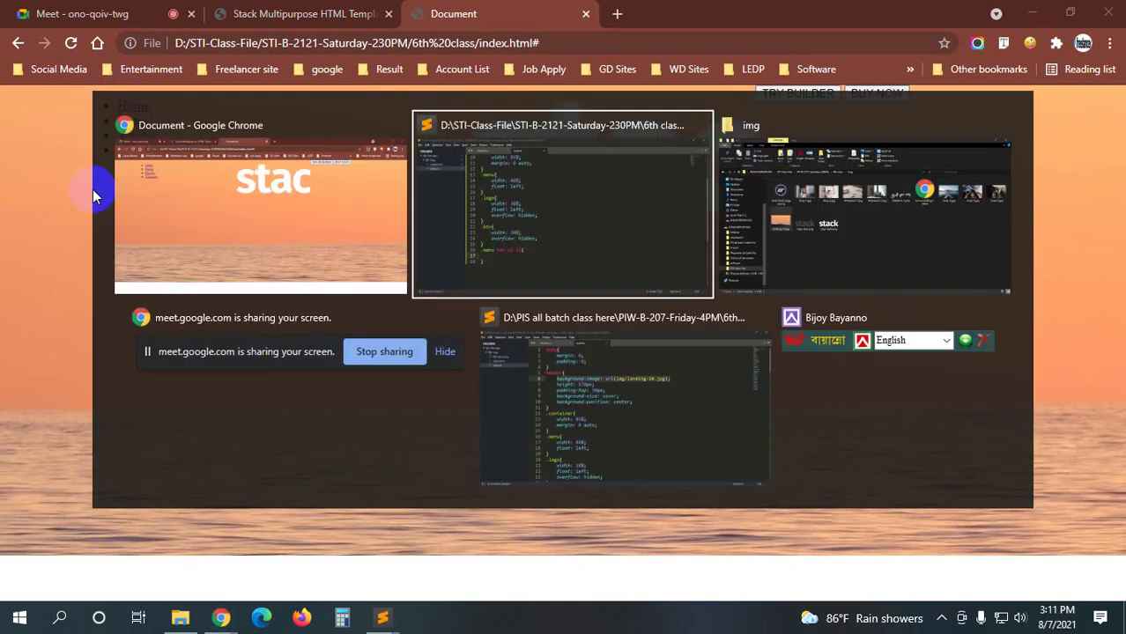
# - Float the menu list items left, save, and reload to see the links in one row
pyautogui.write('float')
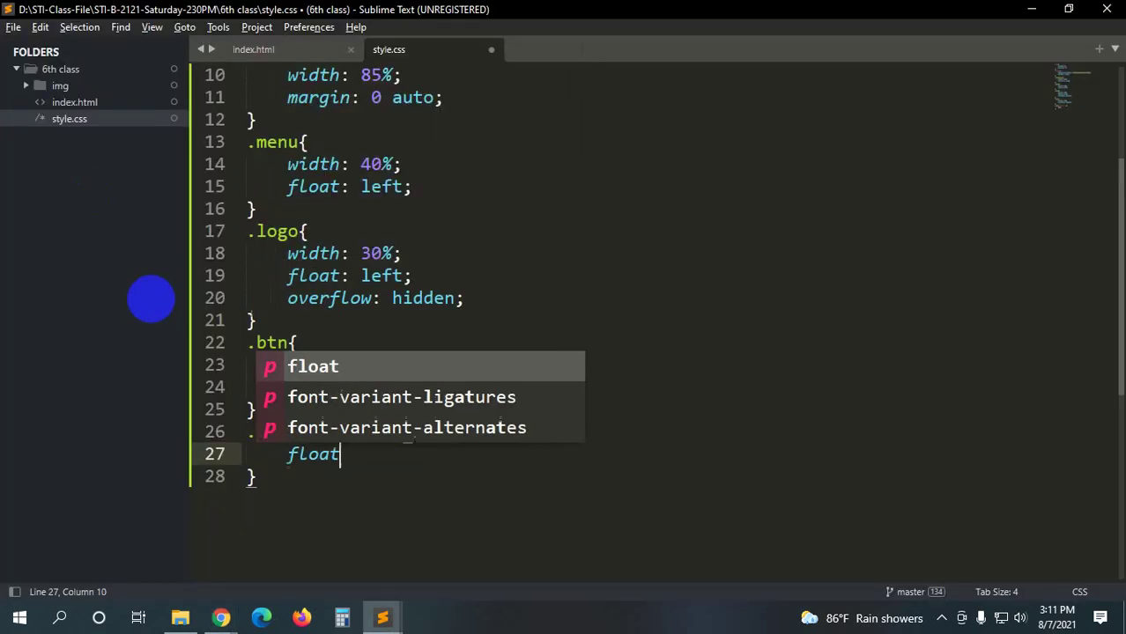
pyautogui.press('Return')
pyautogui.write('lef;')
pyautogui.press('Return')
pyautogui.hotkey('ctrl', 's')
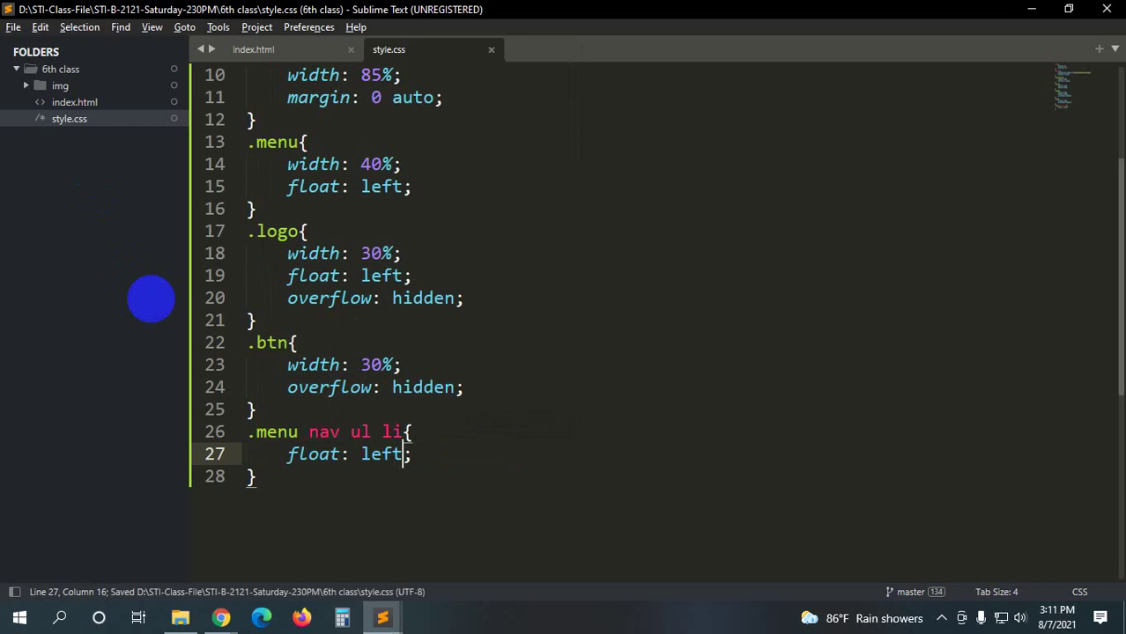
pyautogui.hotkey('alt', 'Tab')
pyautogui.hotkey('ctrl', 'r')
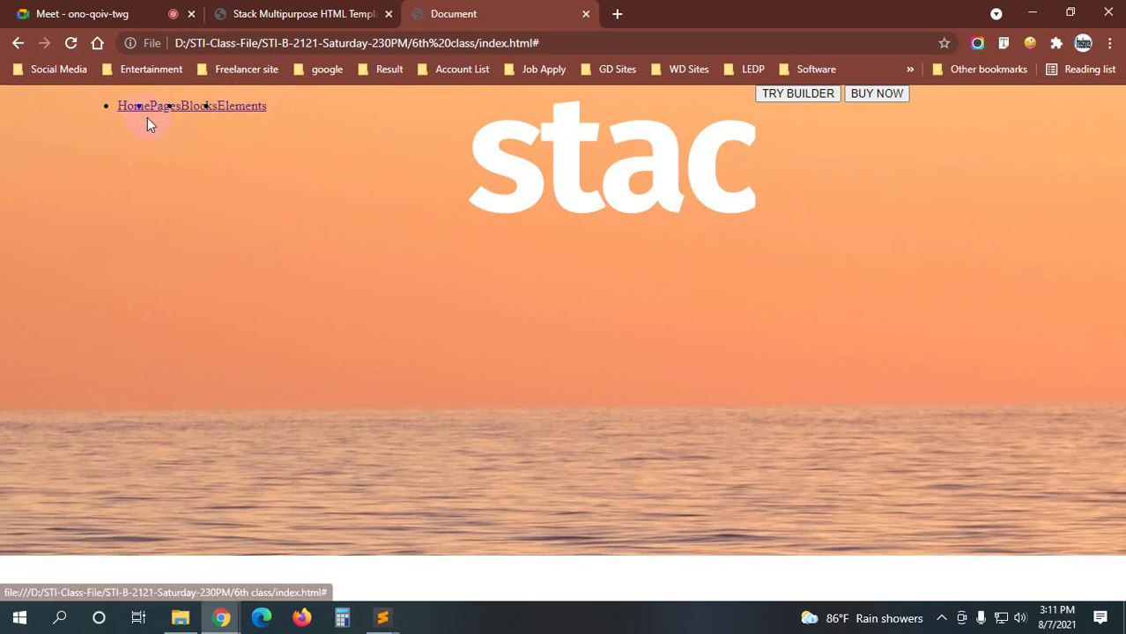
# - Capture the area around the reference Stack page's Home link to gauge the link spacing
pyautogui.click(313, 15)
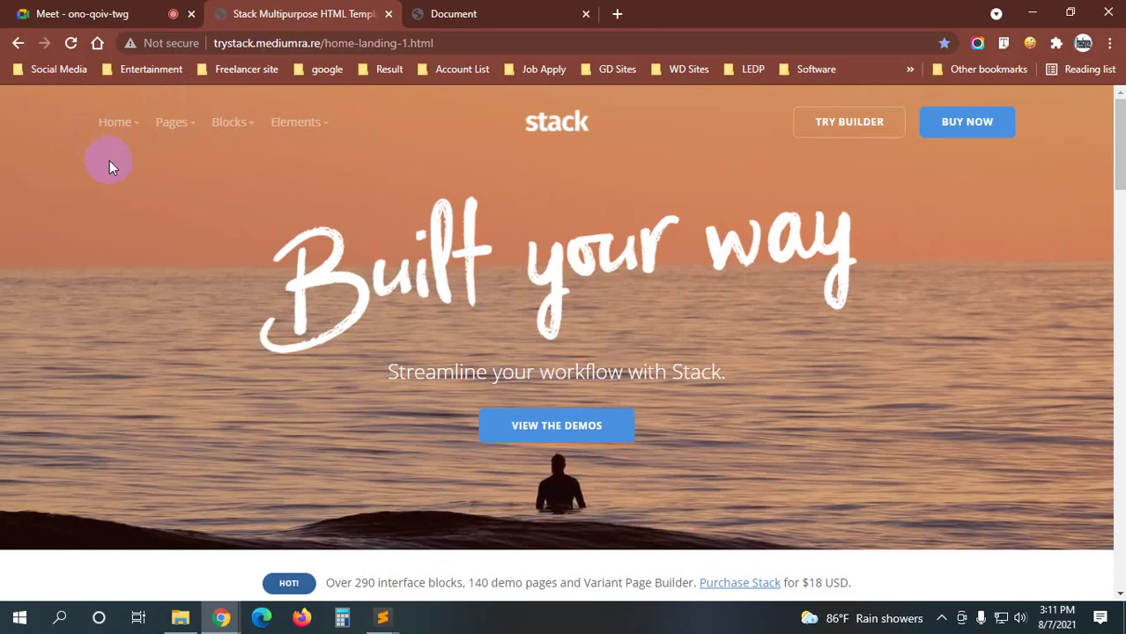
pyautogui.press('super+shift+s')
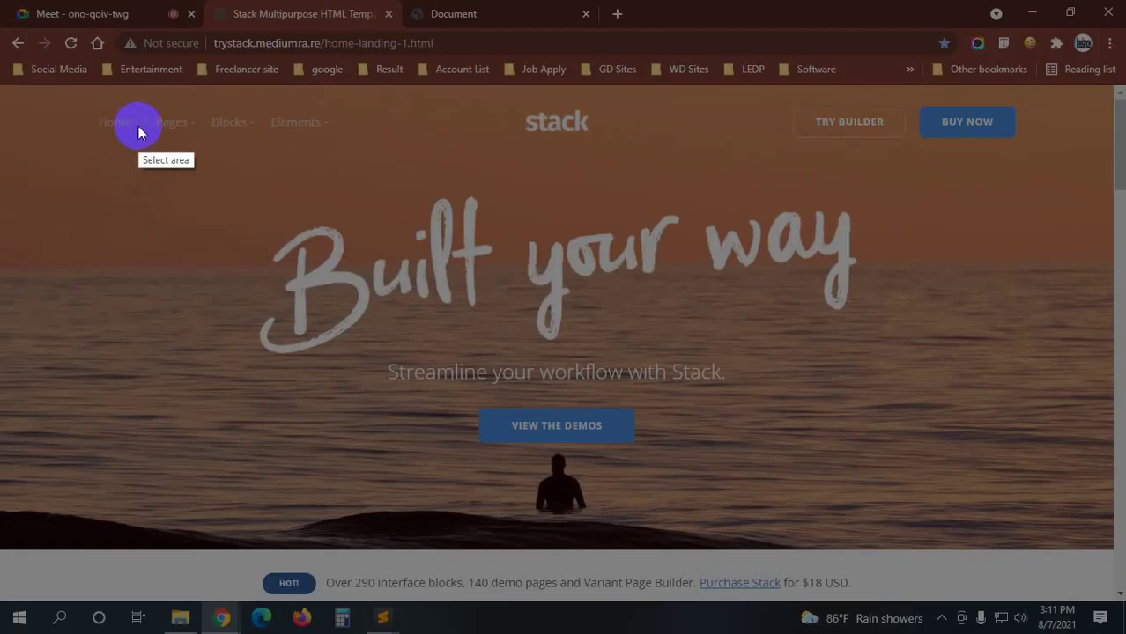
pyautogui.moveTo(138, 125); pyautogui.dragTo(173, 134)
pyautogui.click(156, 141)
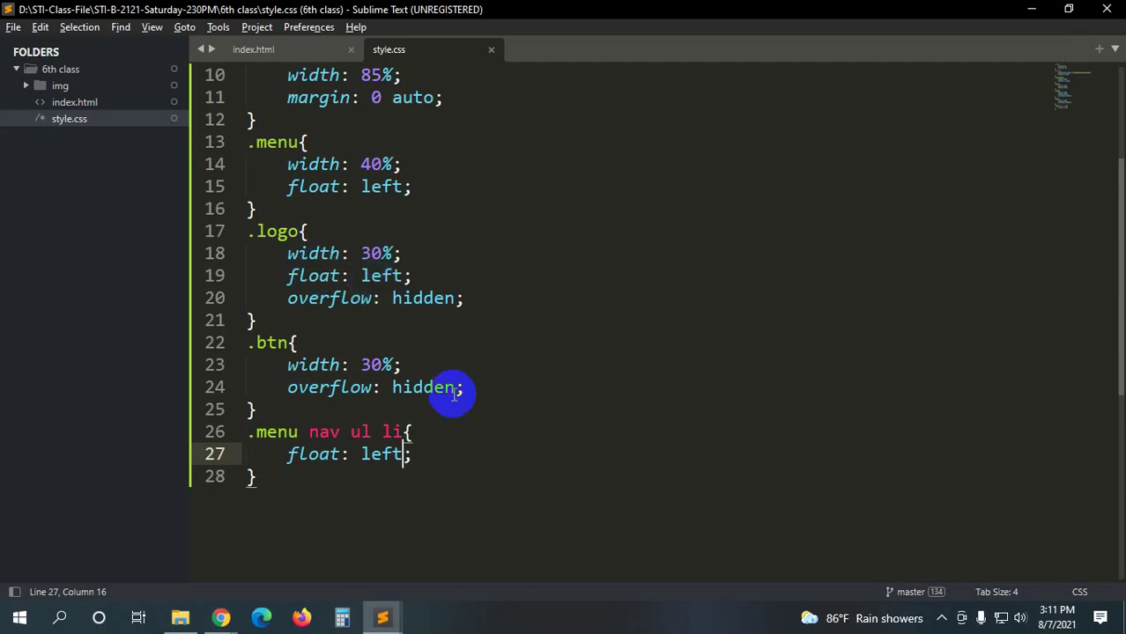
# - Add margin-left: 20px to the .menu nav ul li rule and save
pyautogui.click(477, 454)
pyautogui.press('Return')
pyautogui.write('margi')
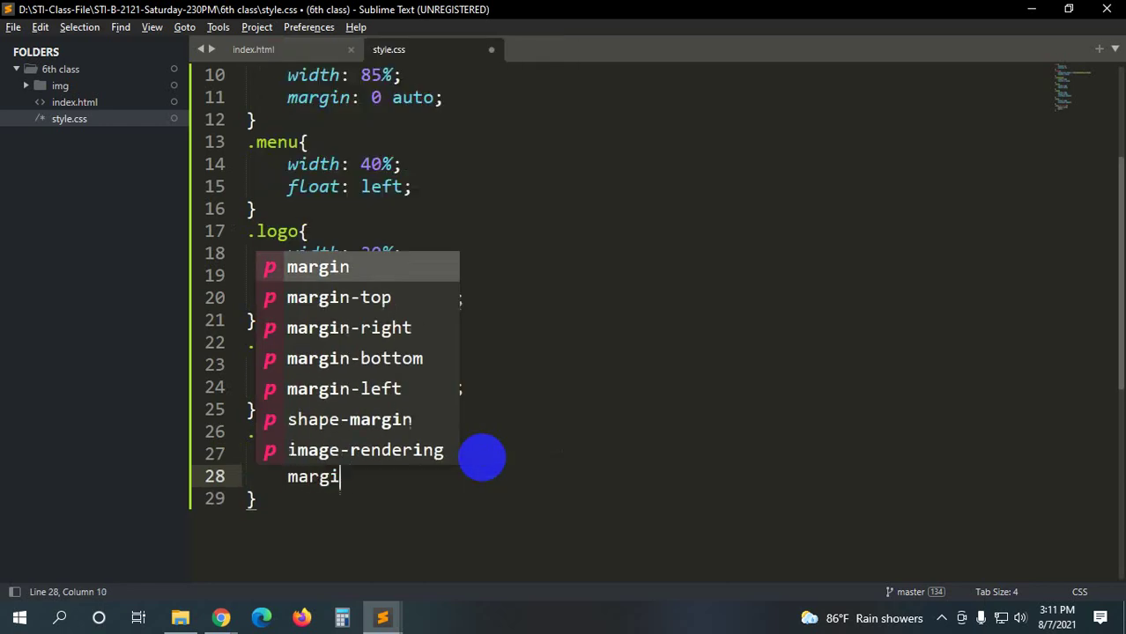
pyautogui.write('n-le')
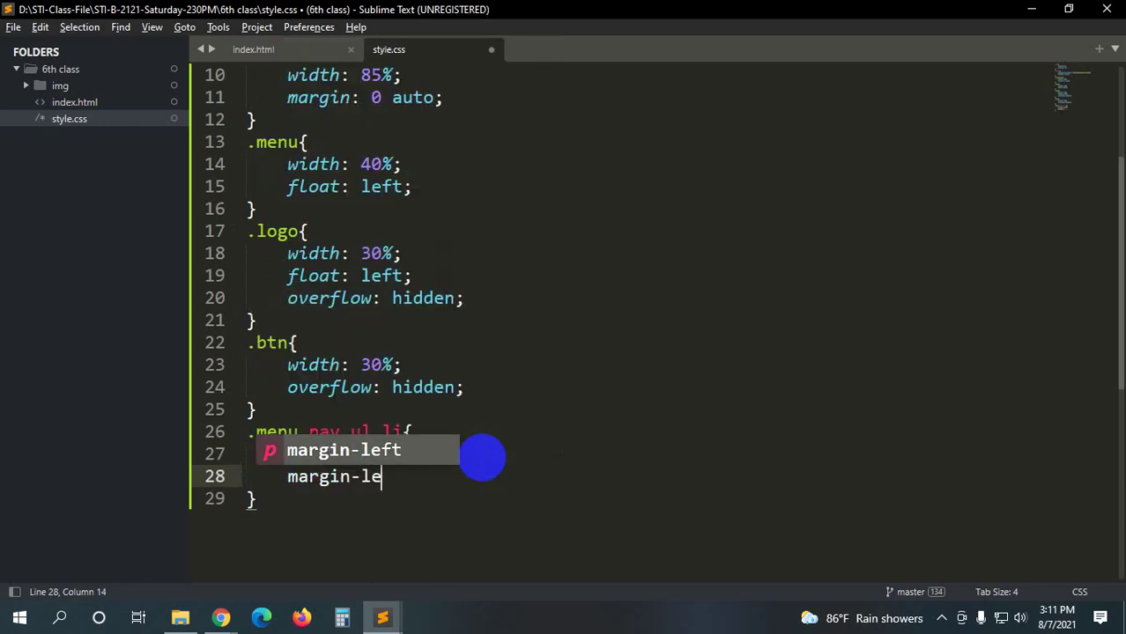
pyautogui.press('Return')
pyautogui.write('20px;')
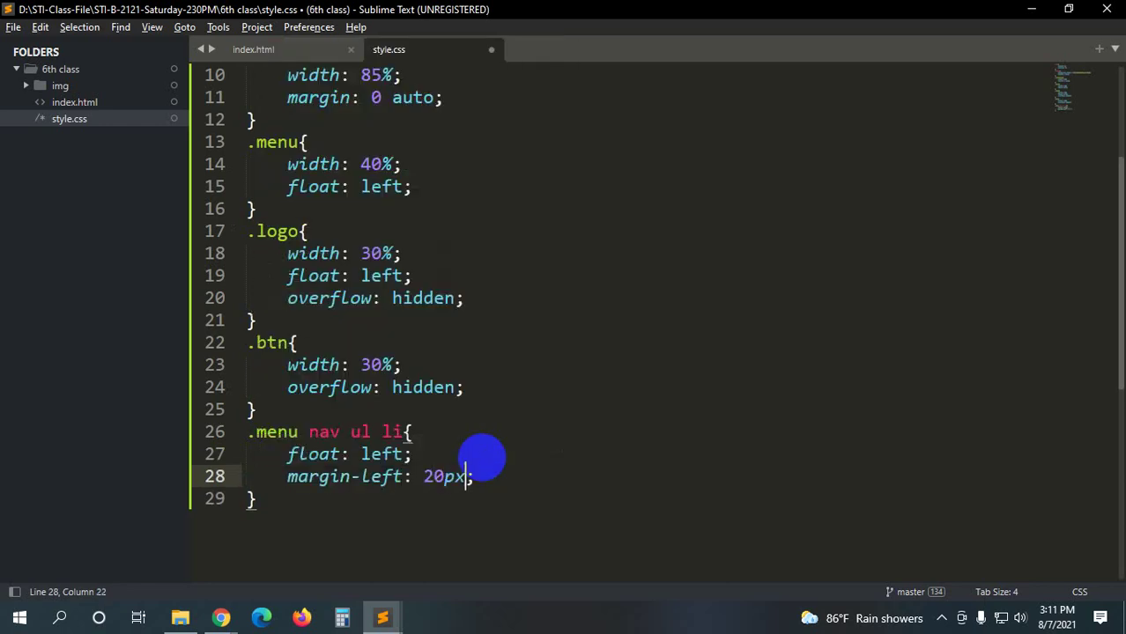
pyautogui.hotkey('ctrl', 's')
# - Compare the local Document page's link spacing with the reference Stack page
pyautogui.hotkey('alt', 'Tab')
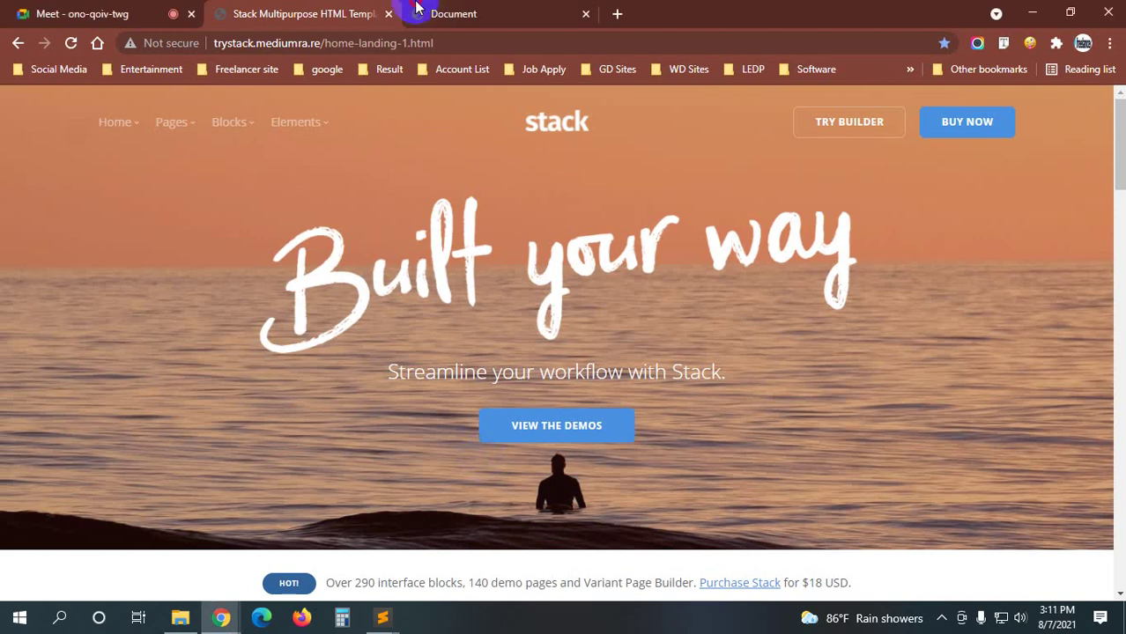
pyautogui.click(433, 14)
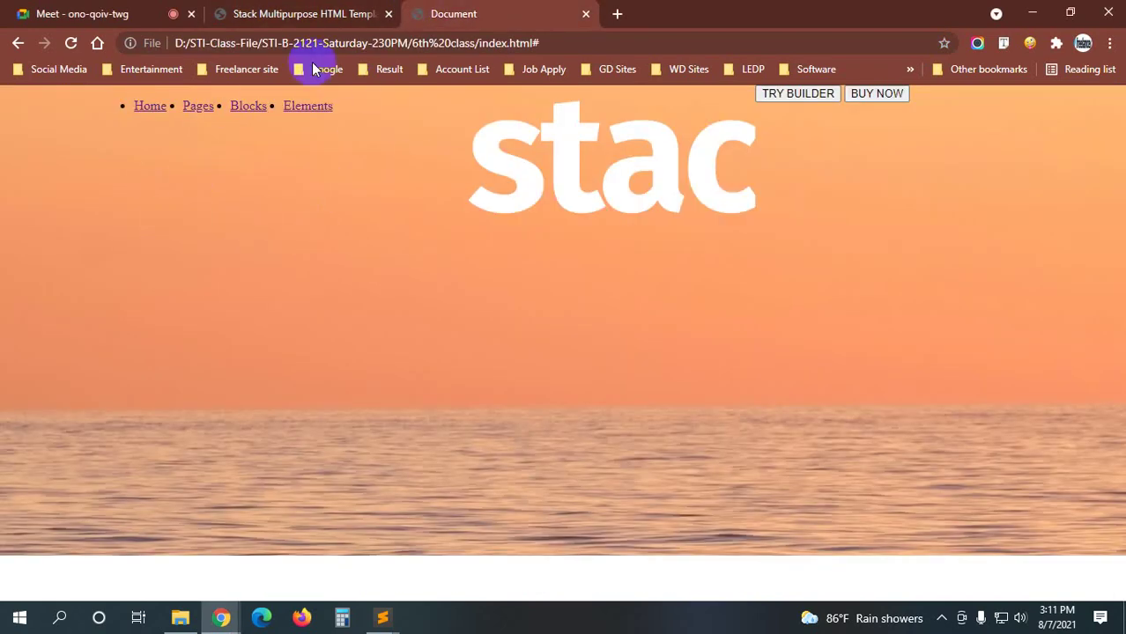
pyautogui.click(269, 13)
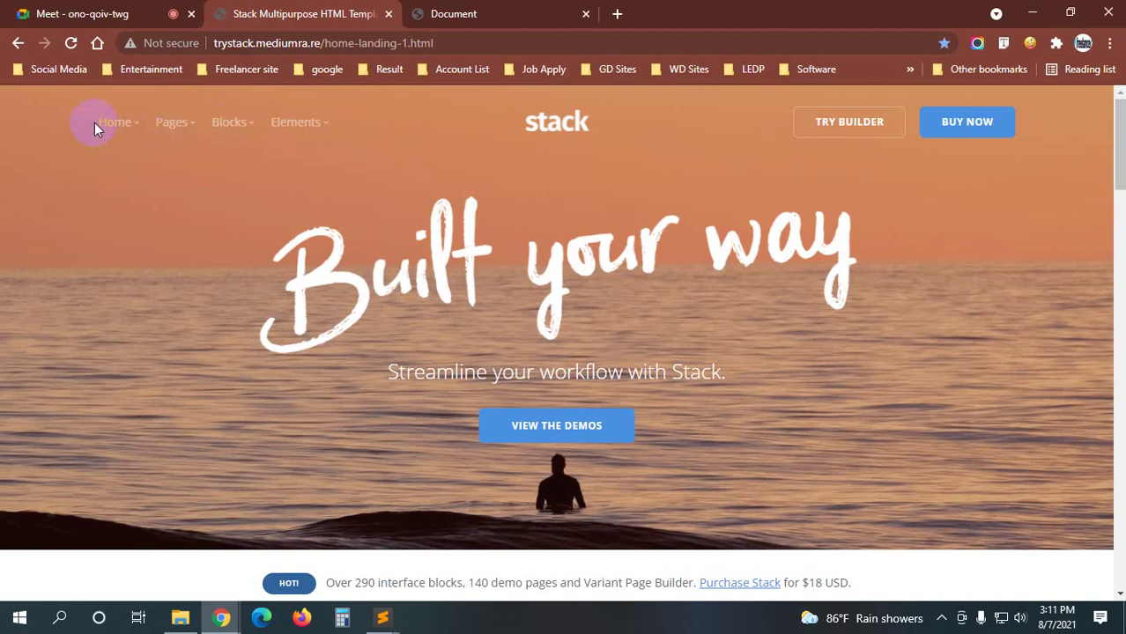
pyautogui.click(540, 13)
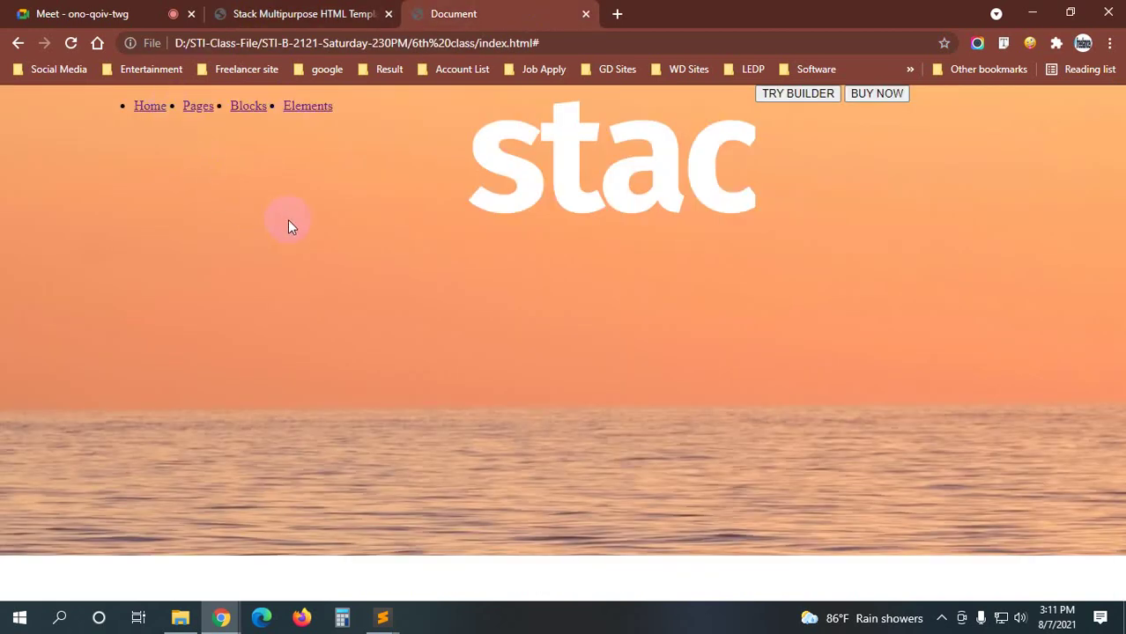
pyautogui.hotkey('alt', 'Tab')
# - Add list-style-type: none below the margin line to drop the bullets, and save
pyautogui.scroll(-3, 387, 411)
pyautogui.scroll(-1, 338, 244)
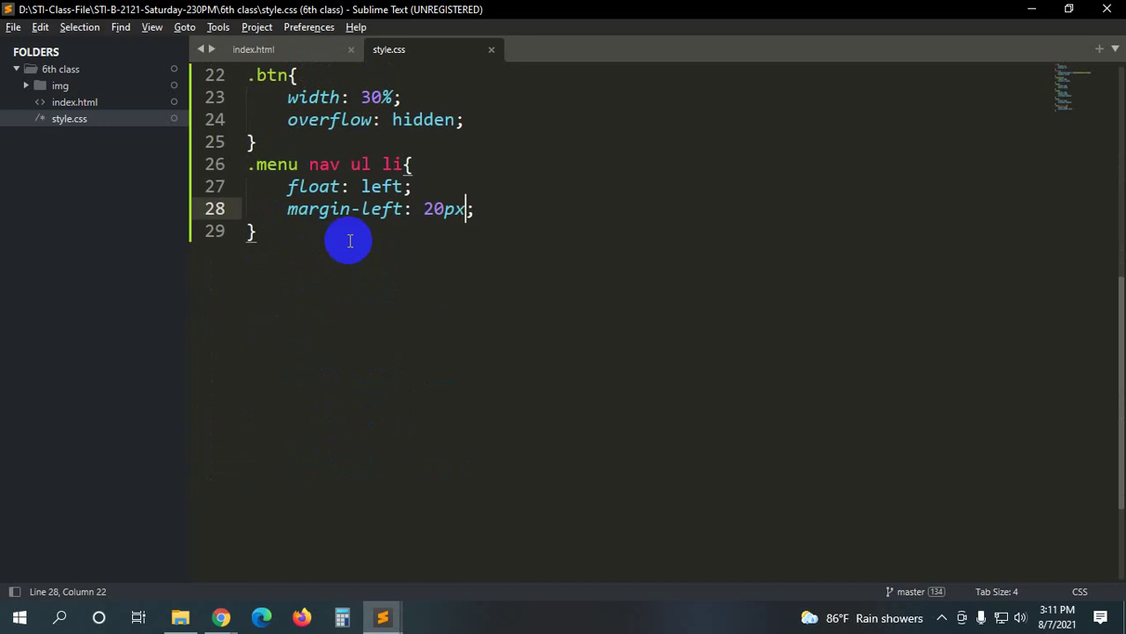
pyautogui.press('End')
pyautogui.press('Return')
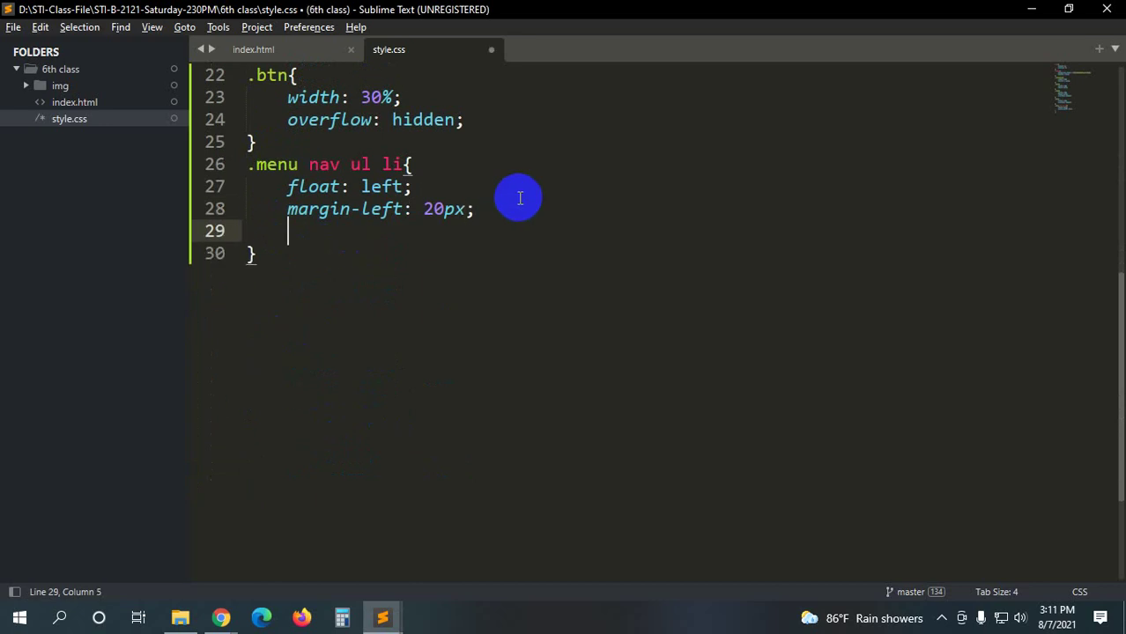
pyautogui.write('list')
pyautogui.press('Down')
pyautogui.press('Down')
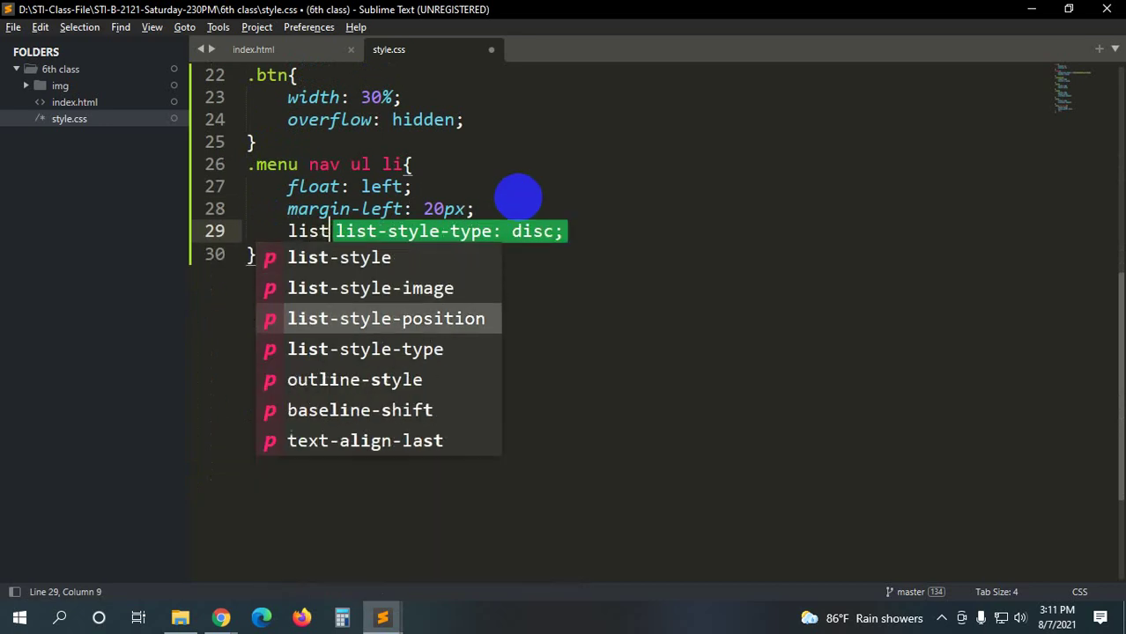
pyautogui.press('Down')
pyautogui.press('Return')
pyautogui.write('none;')
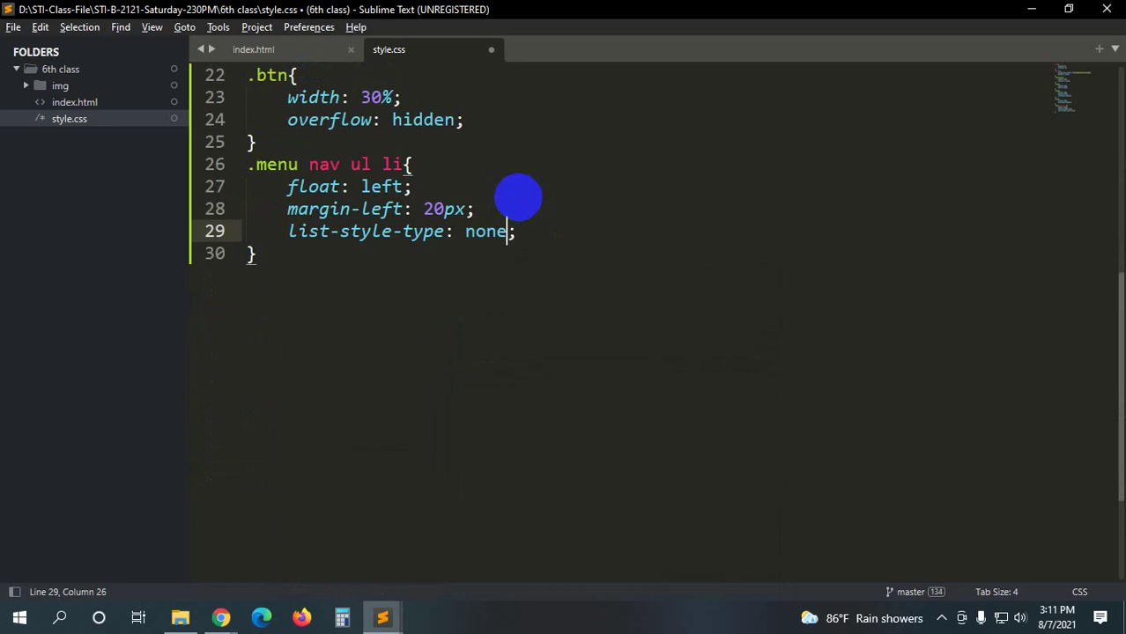
pyautogui.hotkey('ctrl', 's')
# - Check the bullet-free links in the browser, then return to style.css after the closing brace
pyautogui.hotkey('alt', 'Tab')
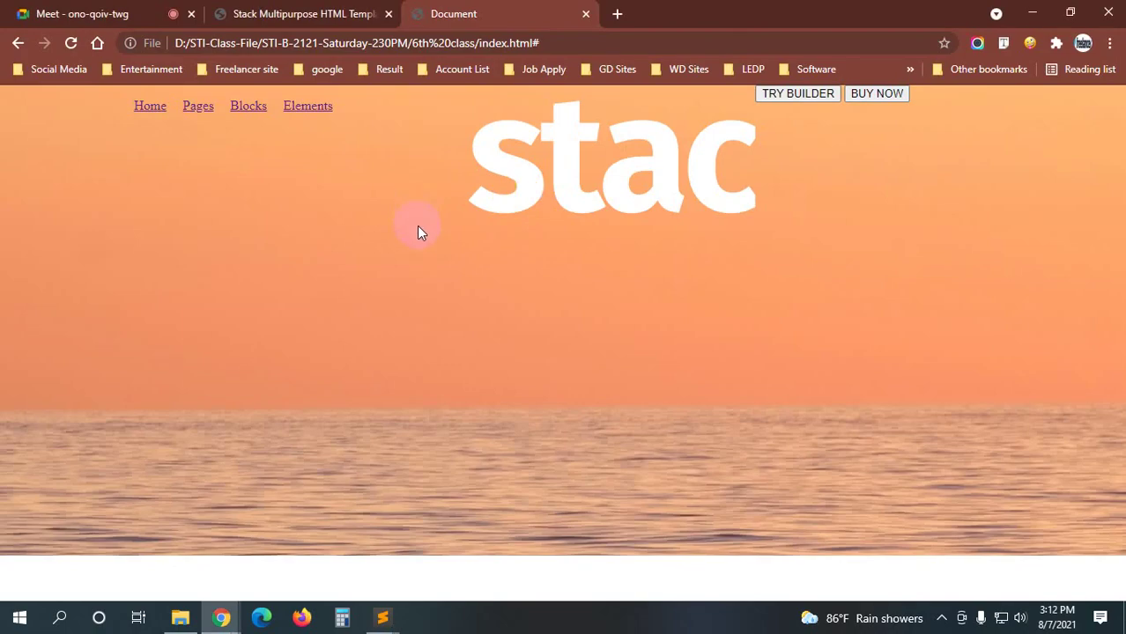
pyautogui.moveTo(384, 617)
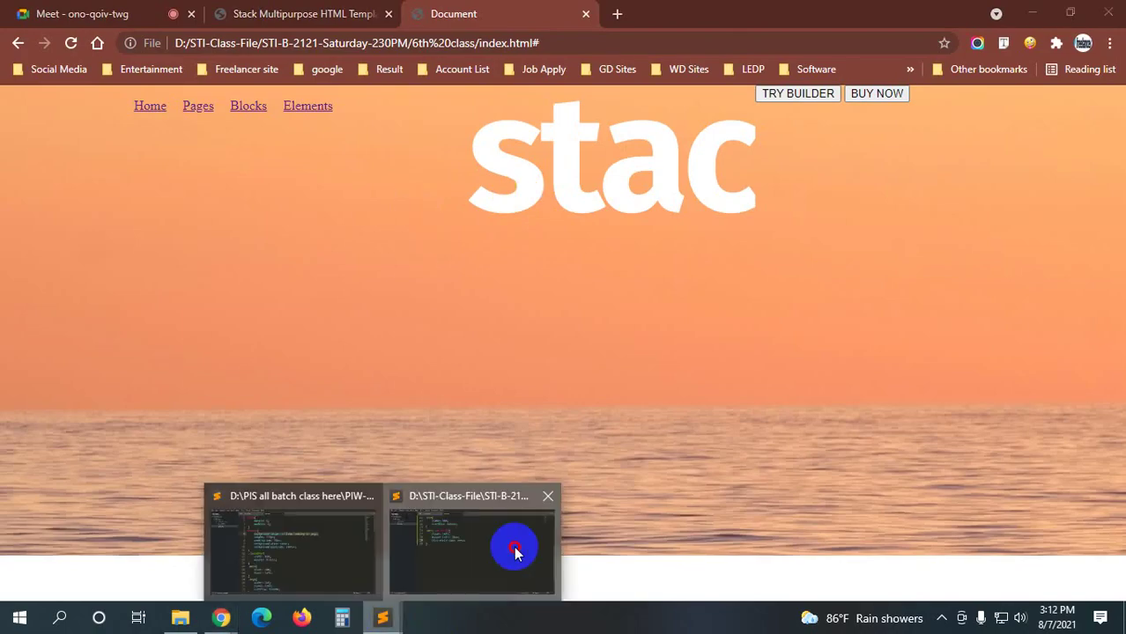
pyautogui.click(513, 546)
pyautogui.click(368, 264)
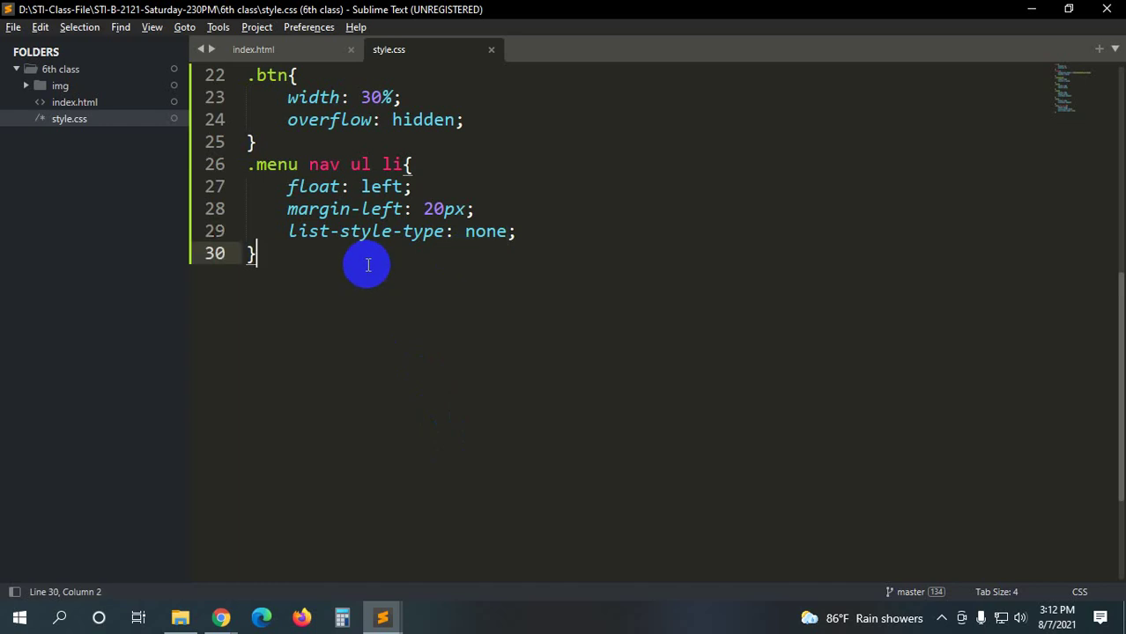
# - Add a .menu nav ul li a rule with text-decoration: none and save
pyautogui.press('Return')
pyautogui.write('.menu n')
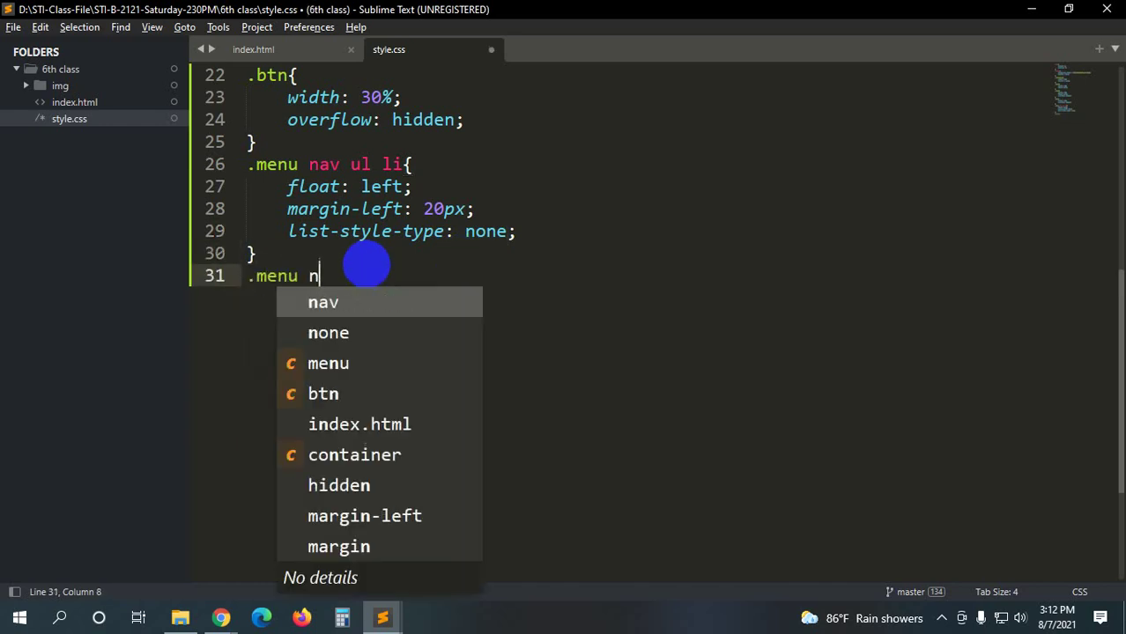
pyautogui.write('av ul li a')
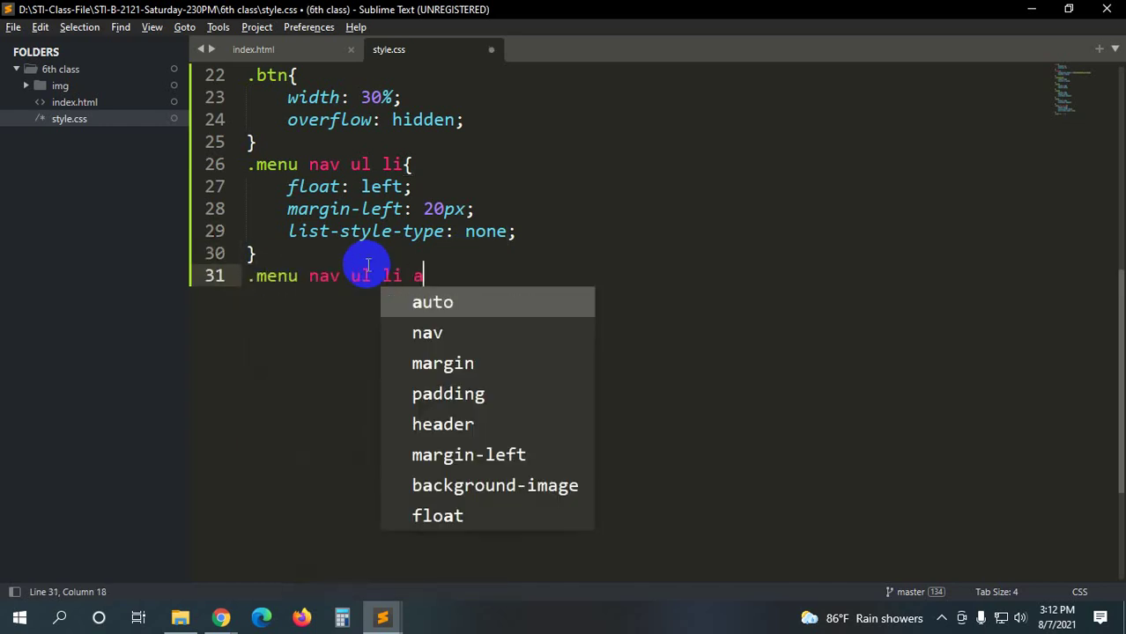
pyautogui.write('{')
pyautogui.press('Return')
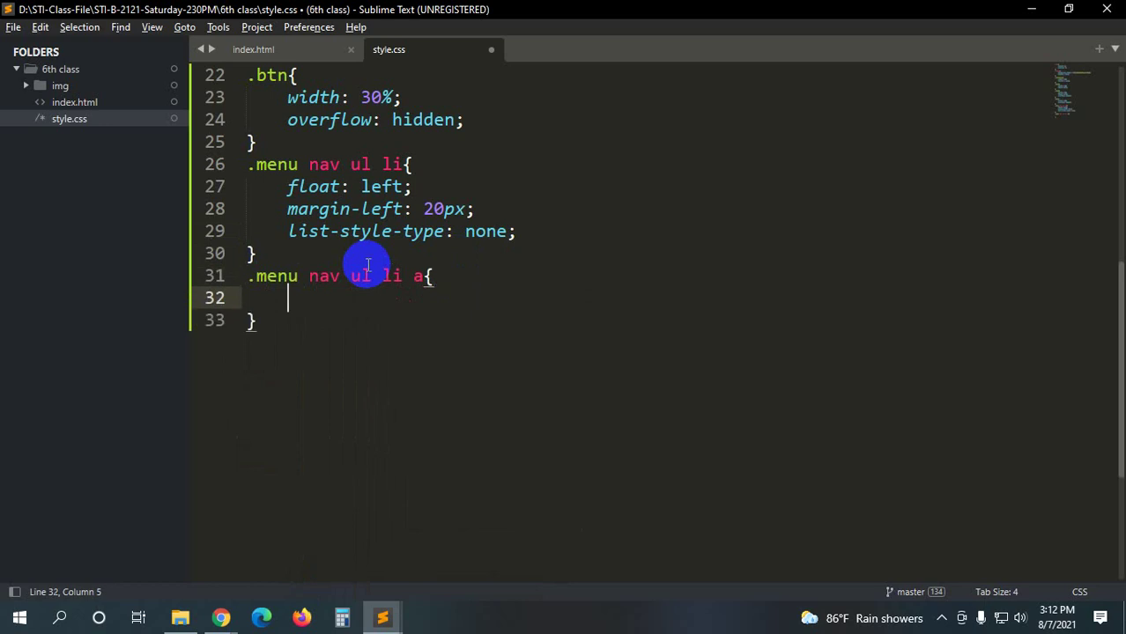
pyautogui.write('text')
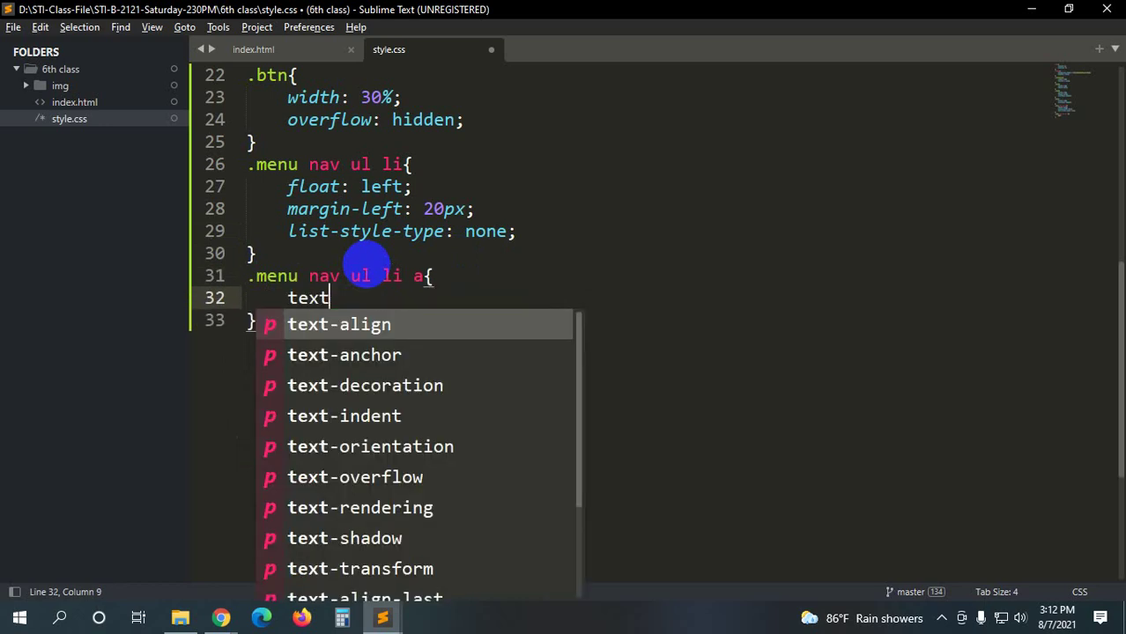
pyautogui.press('Down')
pyautogui.press('Down')
pyautogui.press('Return')
pyautogui.write('n')
pyautogui.press('Return')
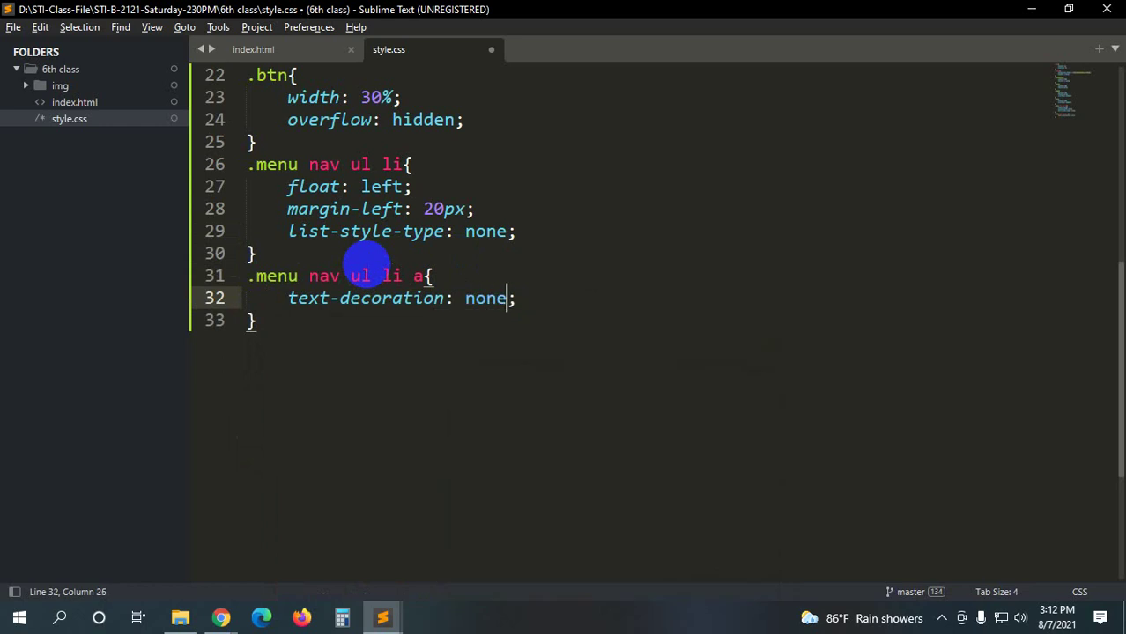
pyautogui.hotkey('ctrl', 's')
# - Compare with the reference Stack page and reload the local page to drop link underlines
pyautogui.hotkey('alt', 'Tab')
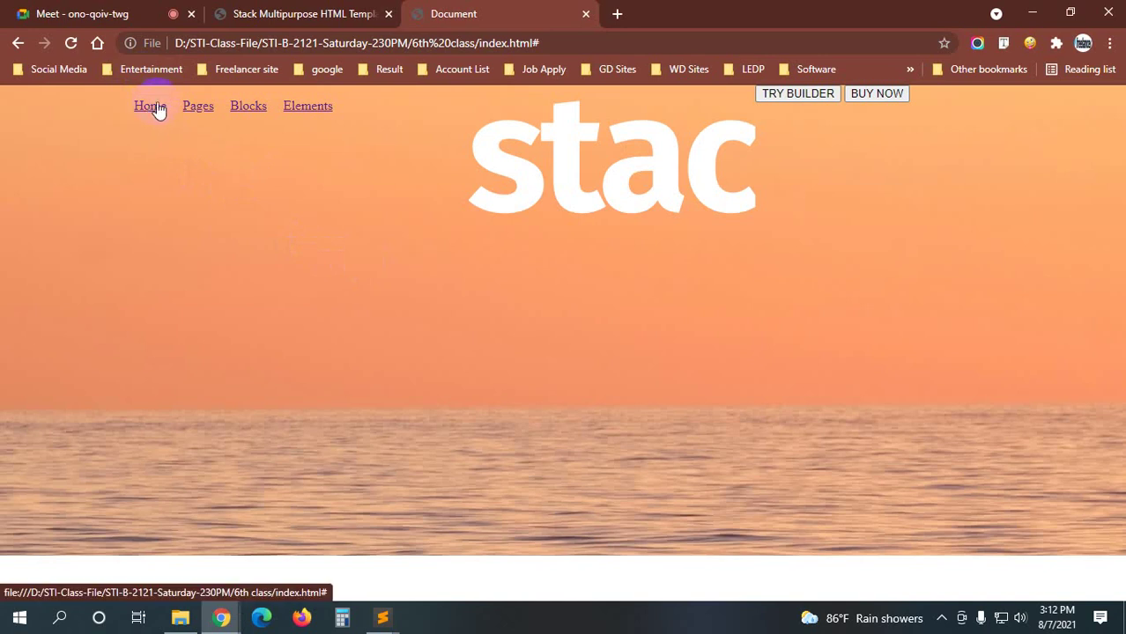
pyautogui.click(321, 13)
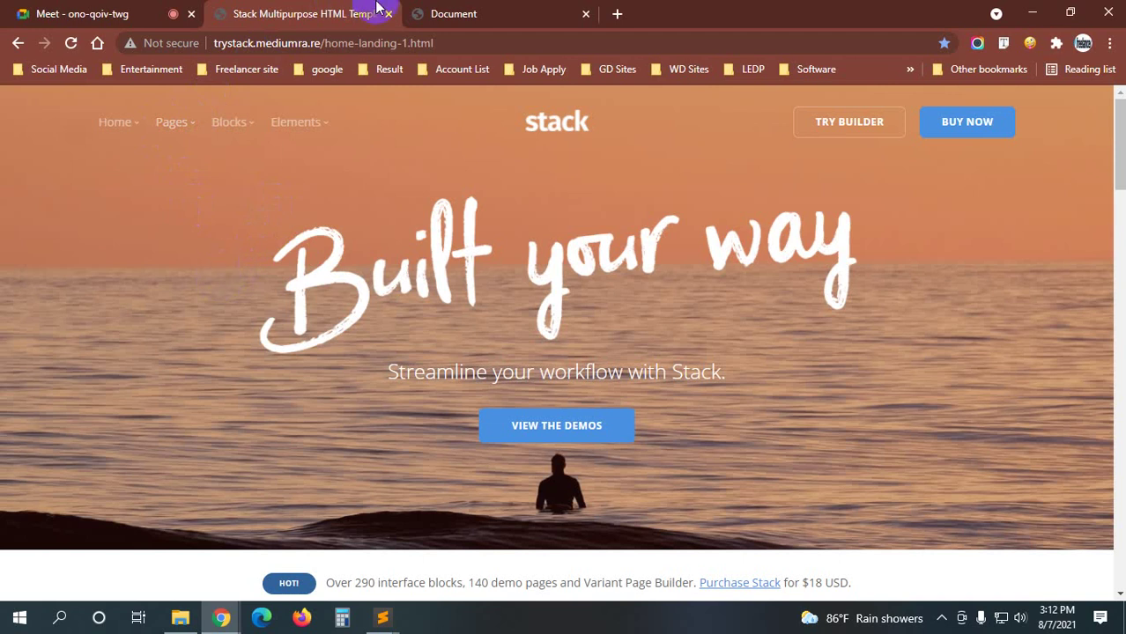
pyautogui.click(529, 13)
pyautogui.press('F5')
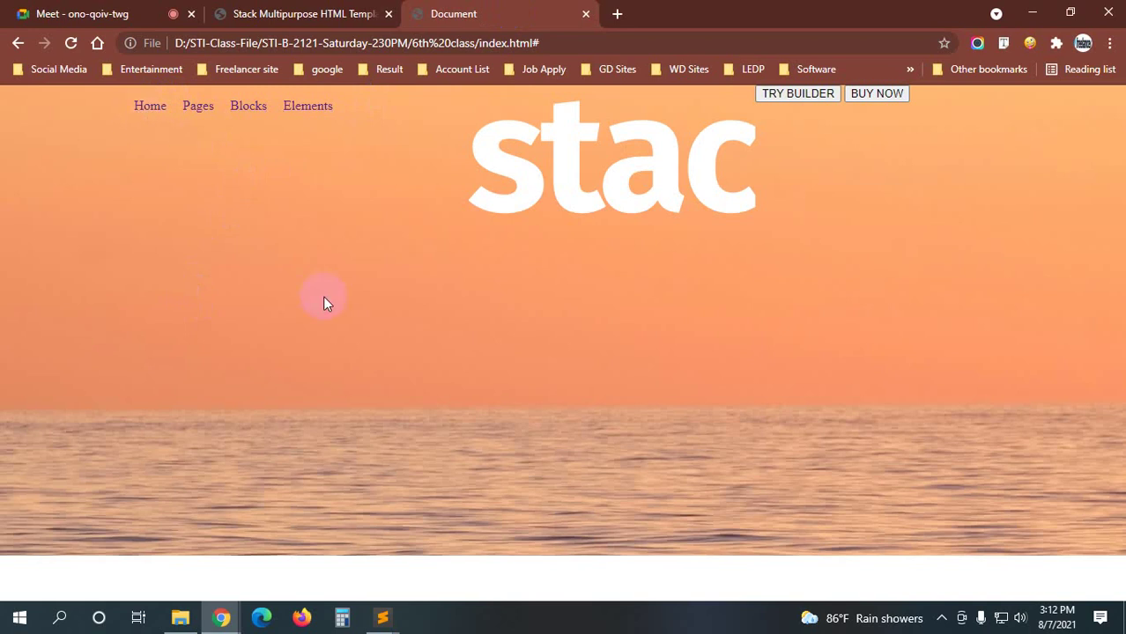
pyautogui.hotkey('alt', 'Tab')
# - Start a color declaration in the link rule and compare link colours with the live Stack page
pyautogui.press('Return')
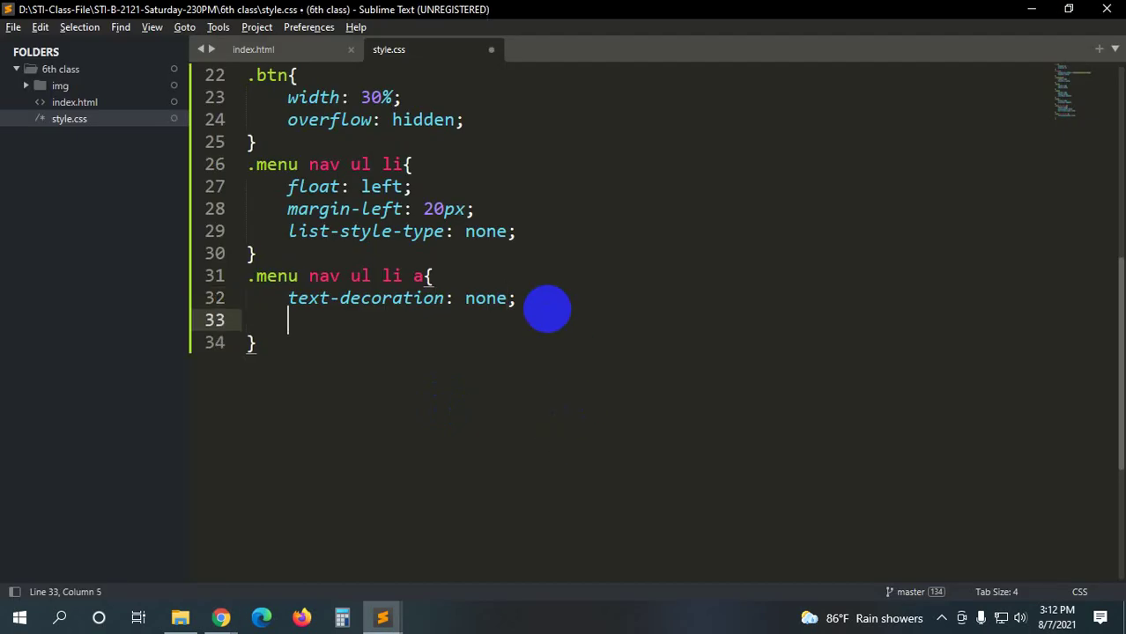
pyautogui.write('color')
pyautogui.press('Return')
pyautogui.hotkey('alt', 'Tab')
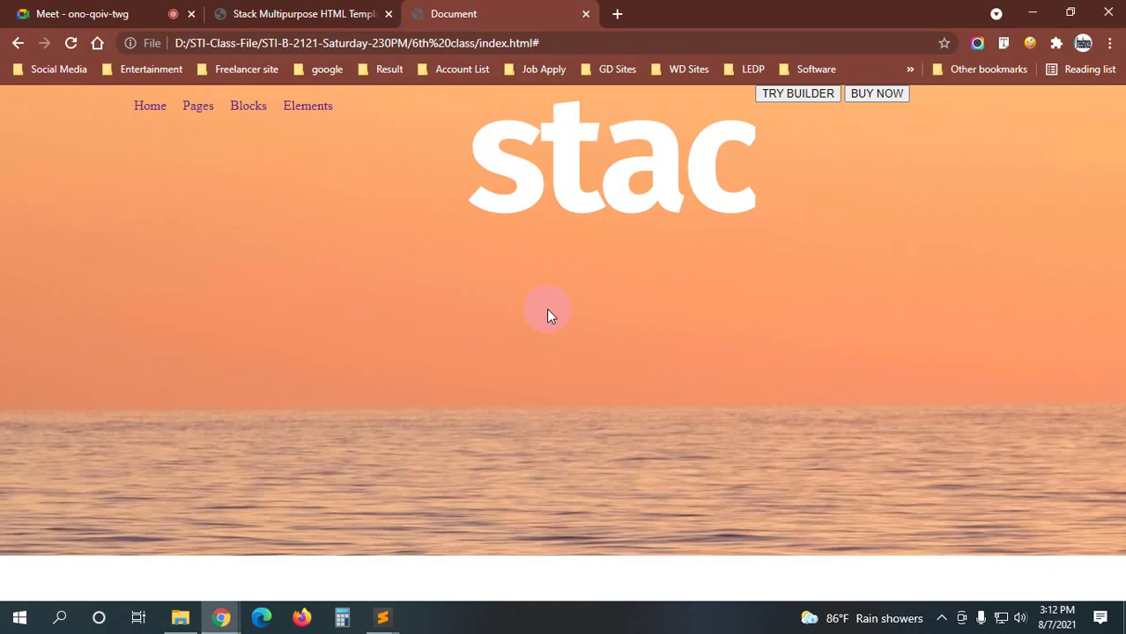
pyautogui.click(291, 14)
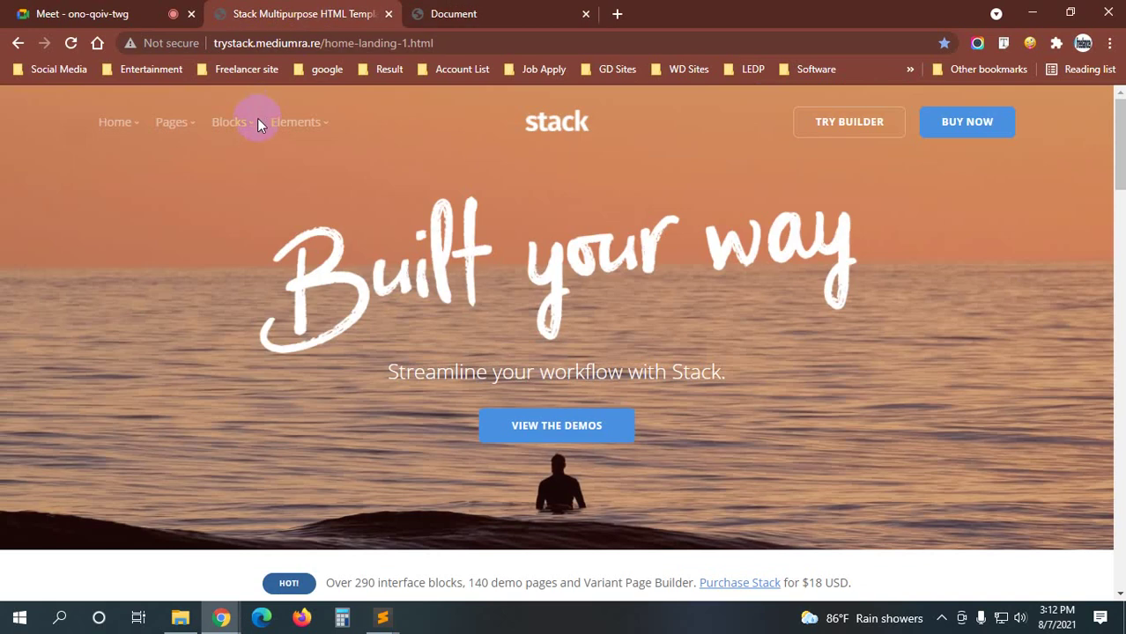
pyautogui.click(515, 13)
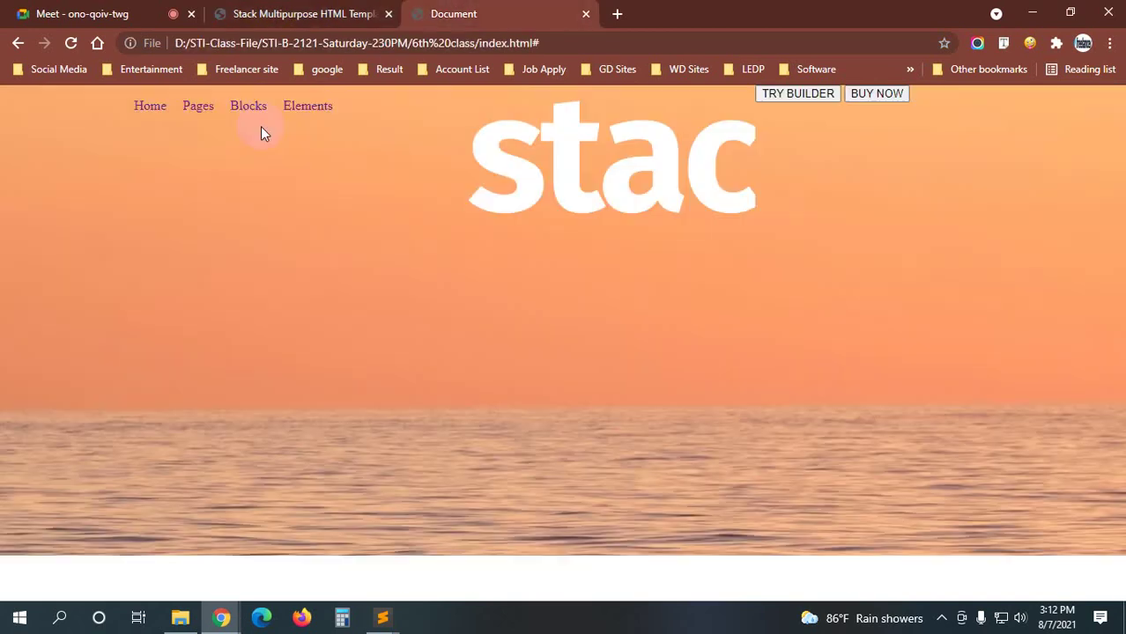
pyautogui.click(617, 14)
# - Open flatuicolors.com in the new tab and select its address
pyautogui.write('flat')
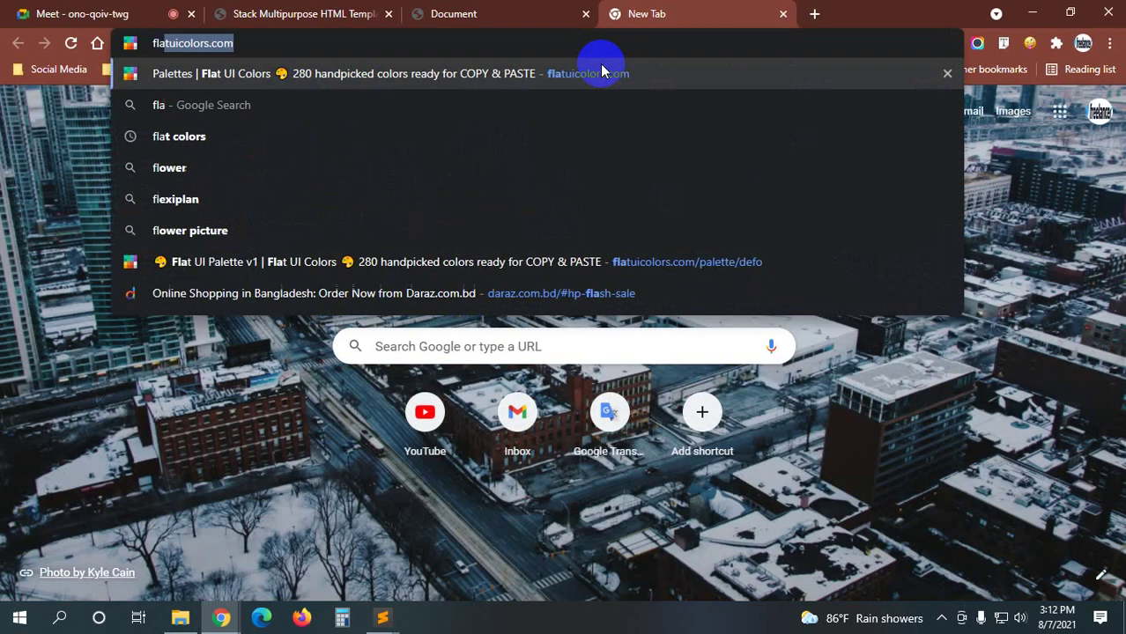
pyautogui.click(602, 71)
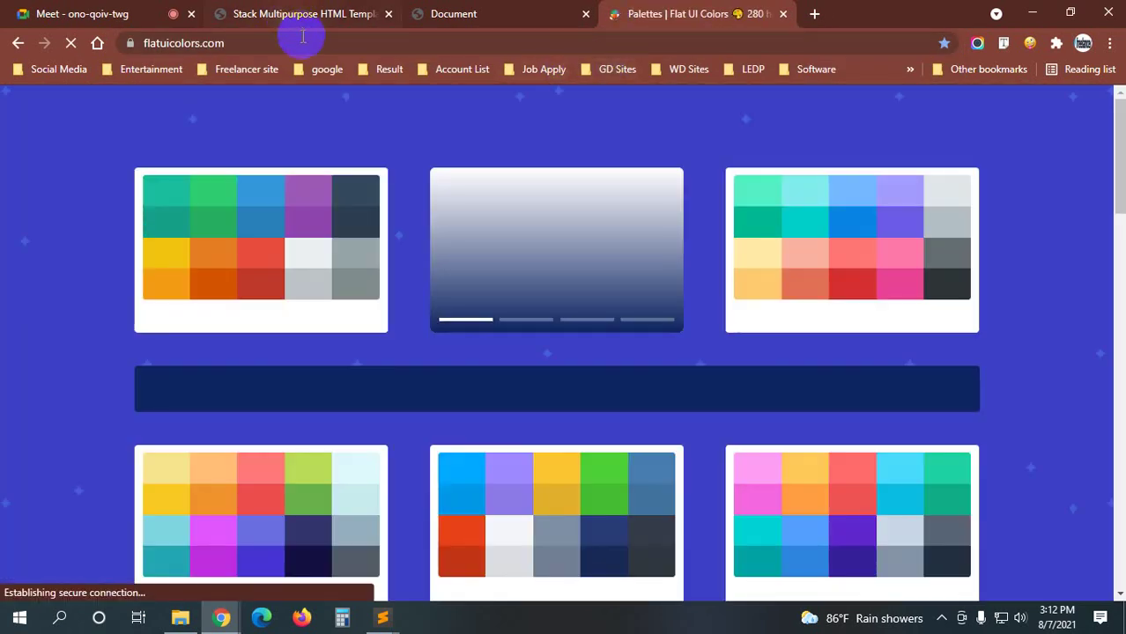
pyautogui.click(303, 44)
# - Paste and send the flatuicolors.com link in the meeting chat, then return to the palettes
pyautogui.click(26, 15)
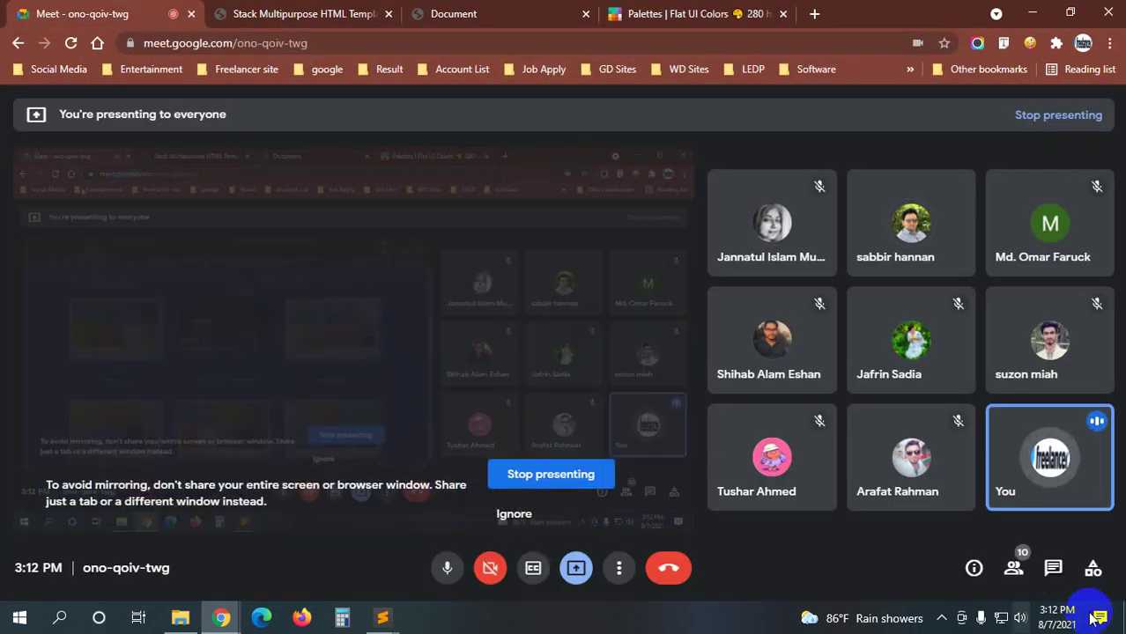
pyautogui.click(1054, 568)
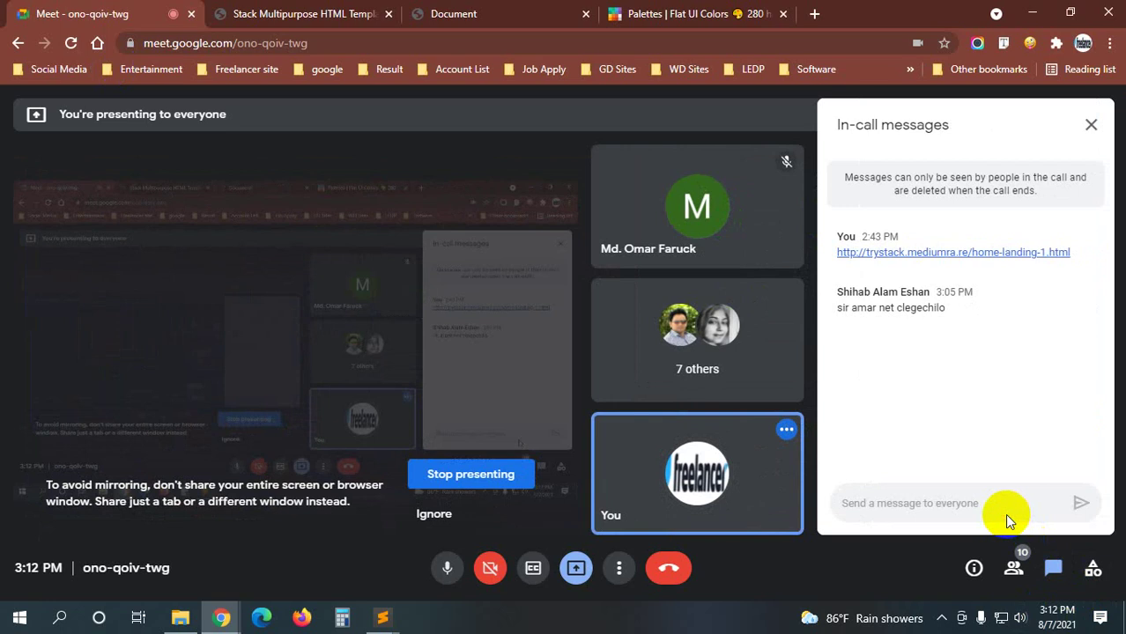
pyautogui.click(917, 500)
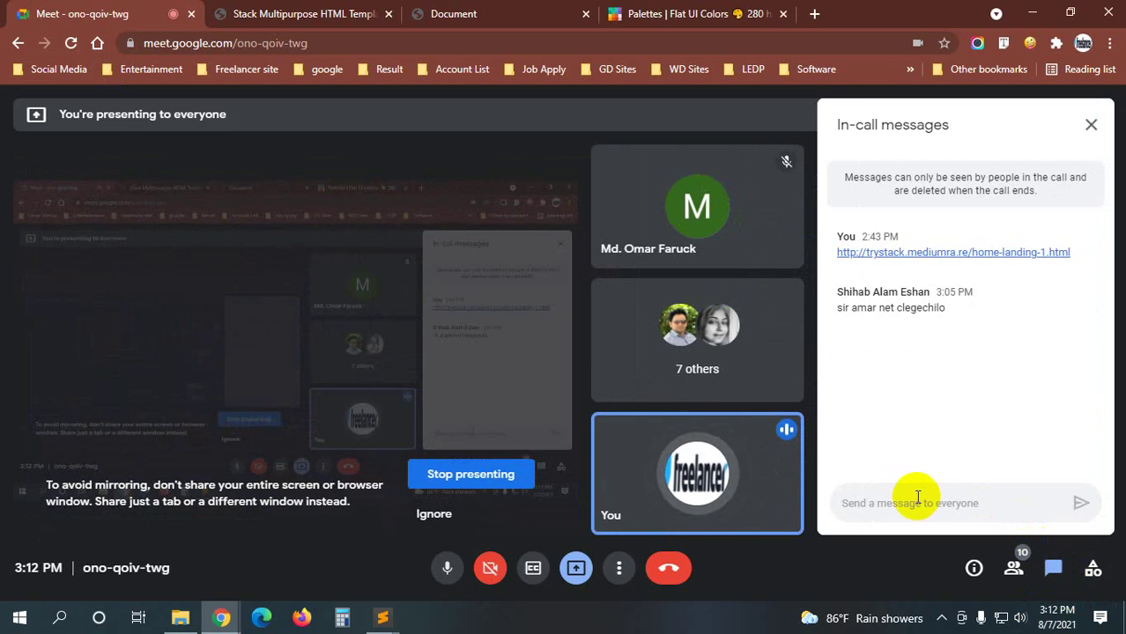
pyautogui.write('https://flatuicolors.com/')
pyautogui.press('Return')
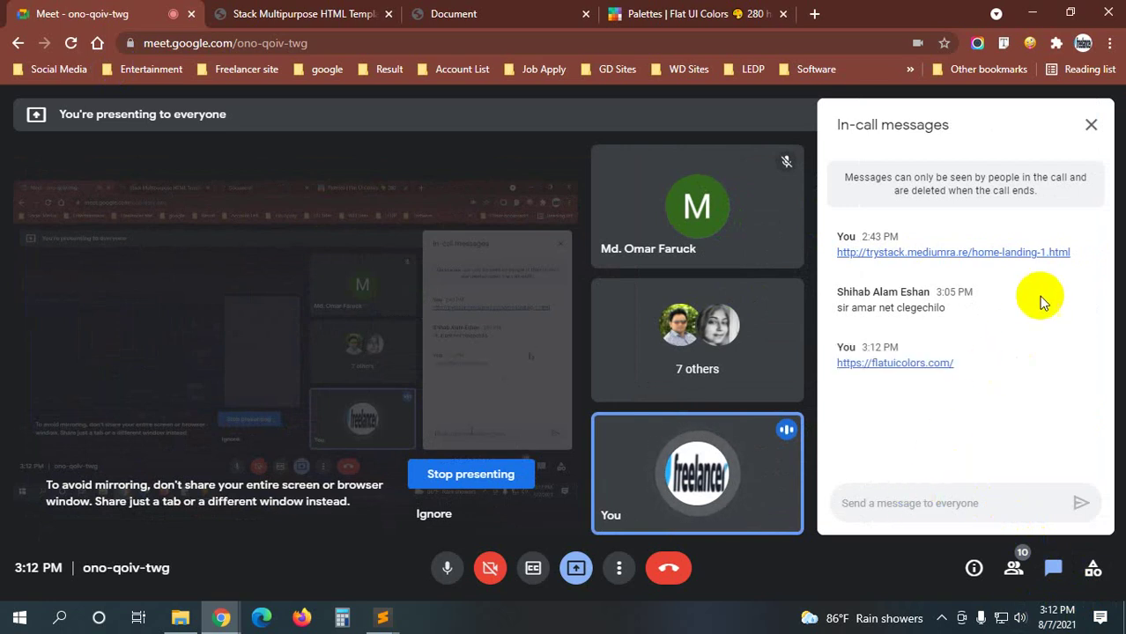
pyautogui.click(1090, 125)
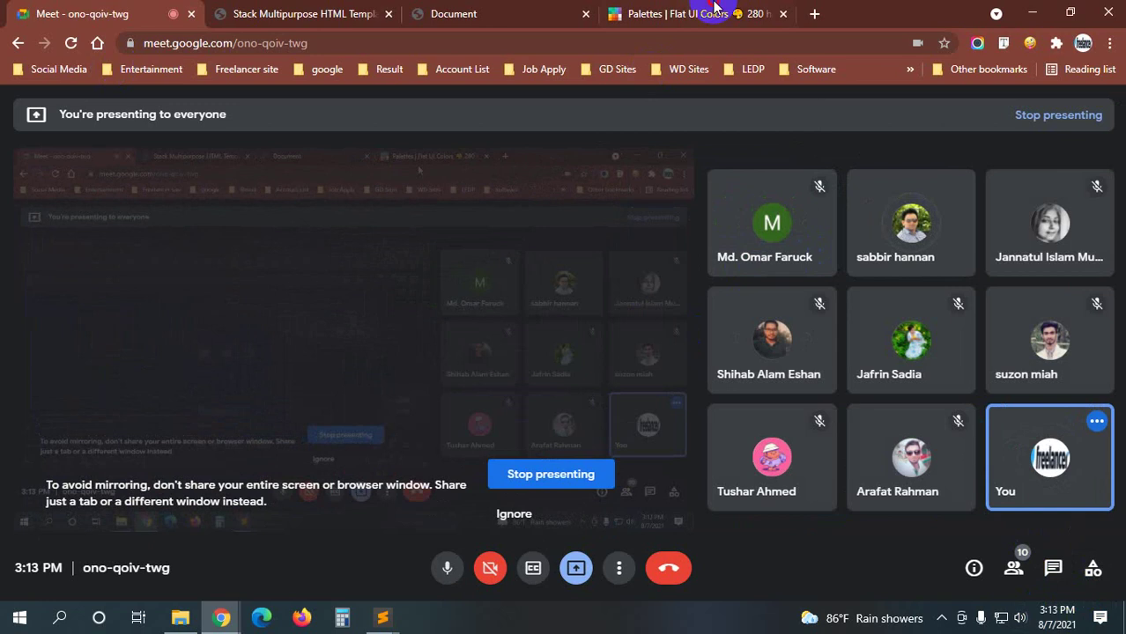
pyautogui.click(692, 14)
# - In Flat UI Palette v1, set the copy format to RGBA and copy the Clouds colour
pyautogui.scroll(-1, 86, 322)
pyautogui.scroll(-5, 85, 379)
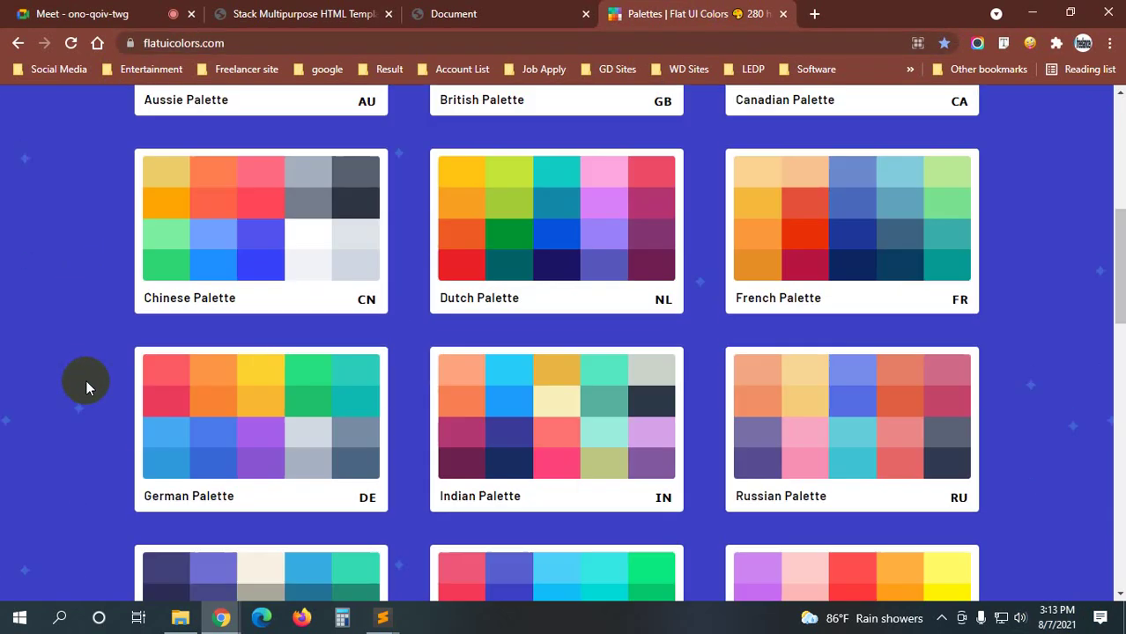
pyautogui.scroll(5, 130, 317)
pyautogui.click(181, 214)
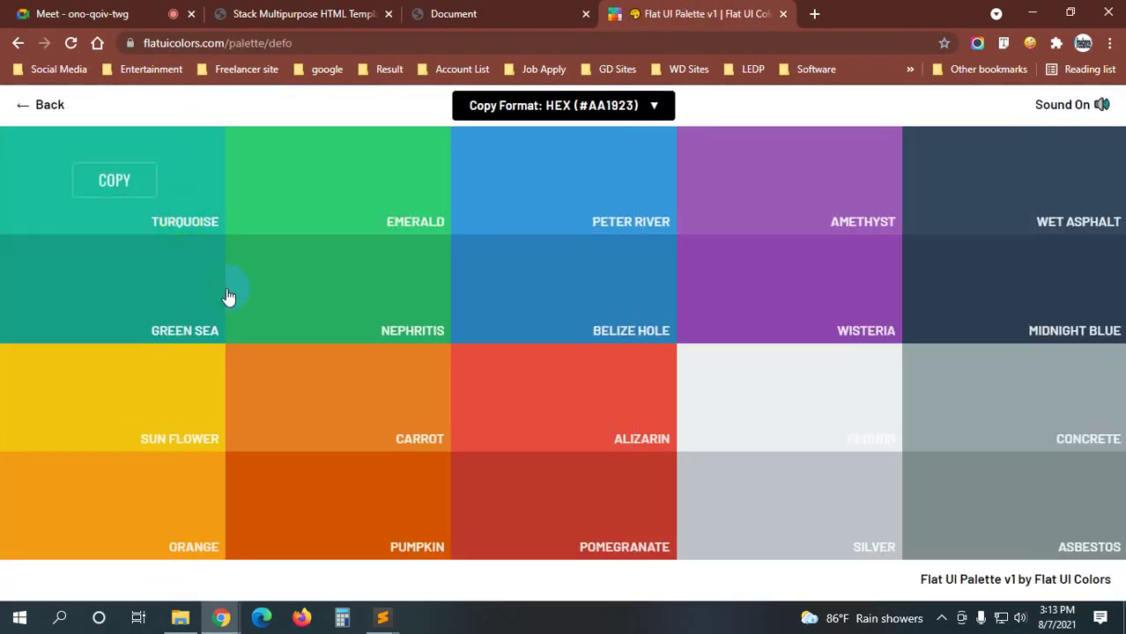
pyautogui.click(621, 105)
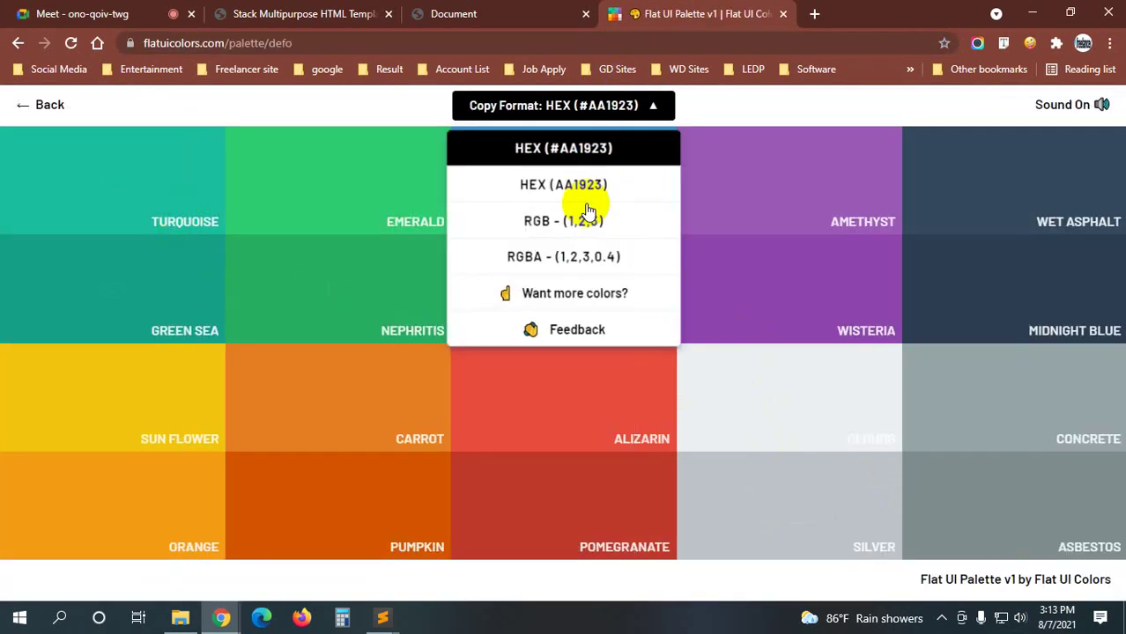
pyautogui.click(570, 260)
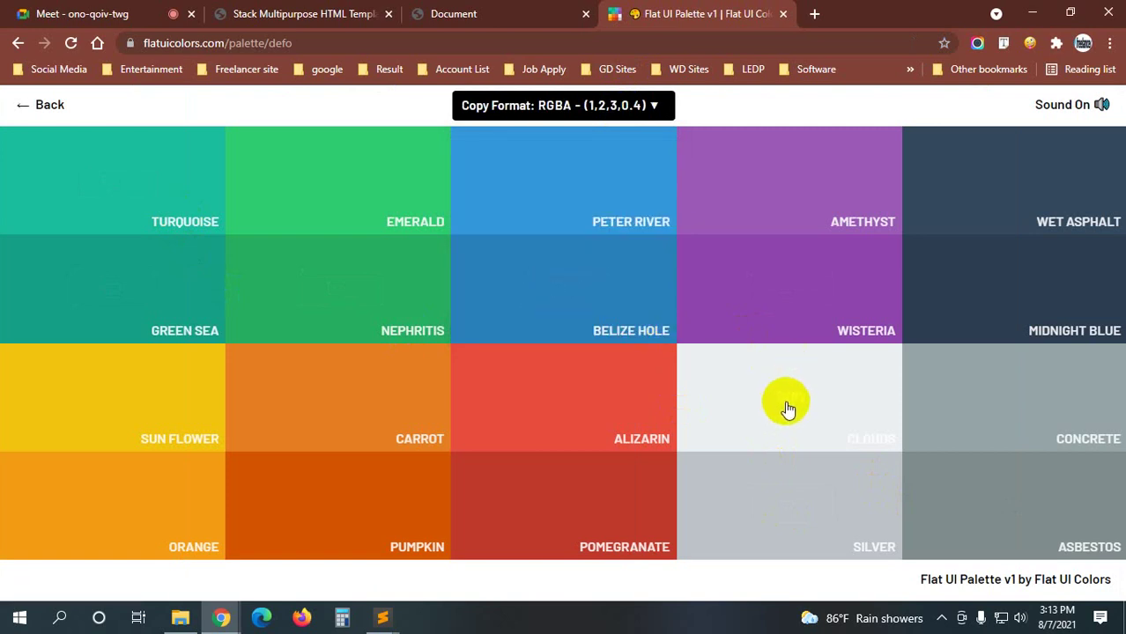
pyautogui.click(785, 407)
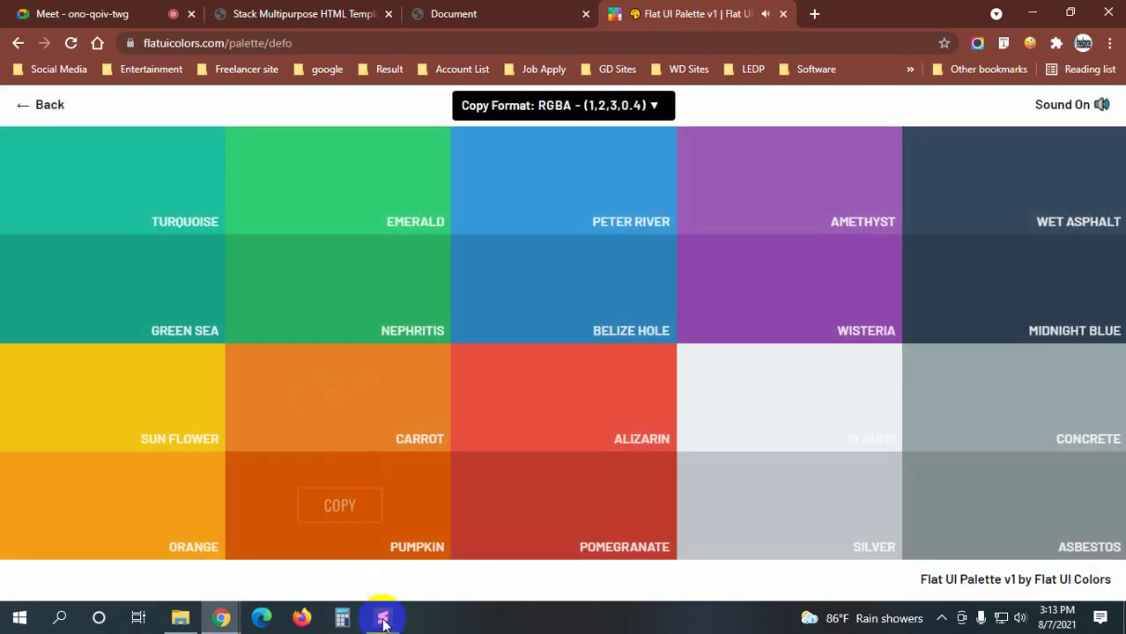
pyautogui.moveTo(382, 619)
pyautogui.click(453, 546)
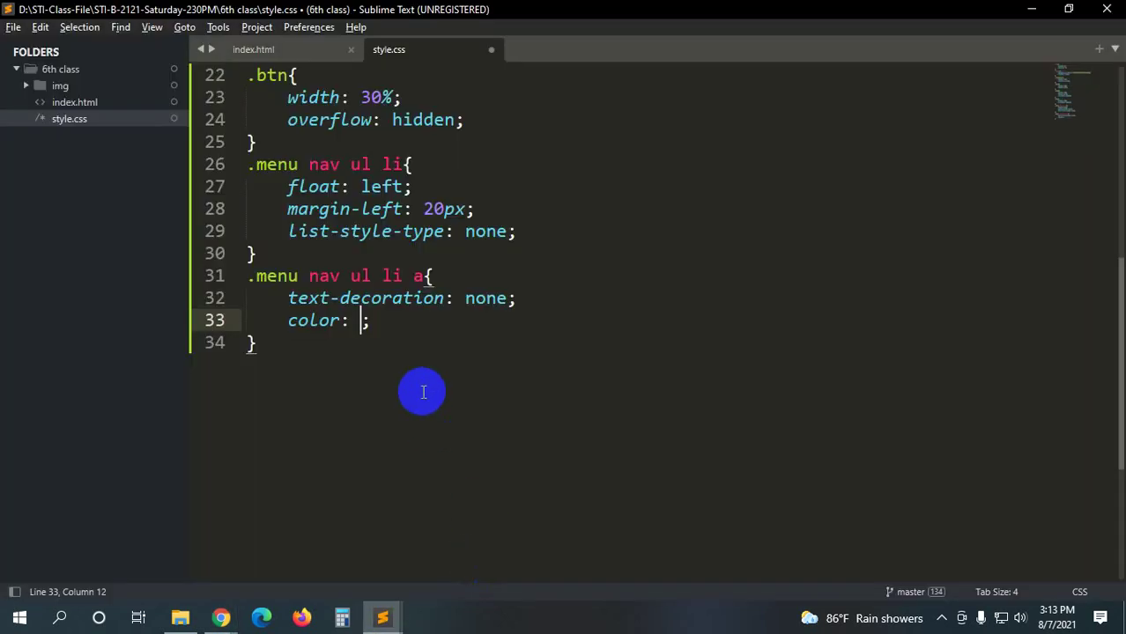
# - Paste the Clouds colour after color: and set its alpha to 1.0, giving rgba(236, 240, 241,1.0)
pyautogui.write('v')
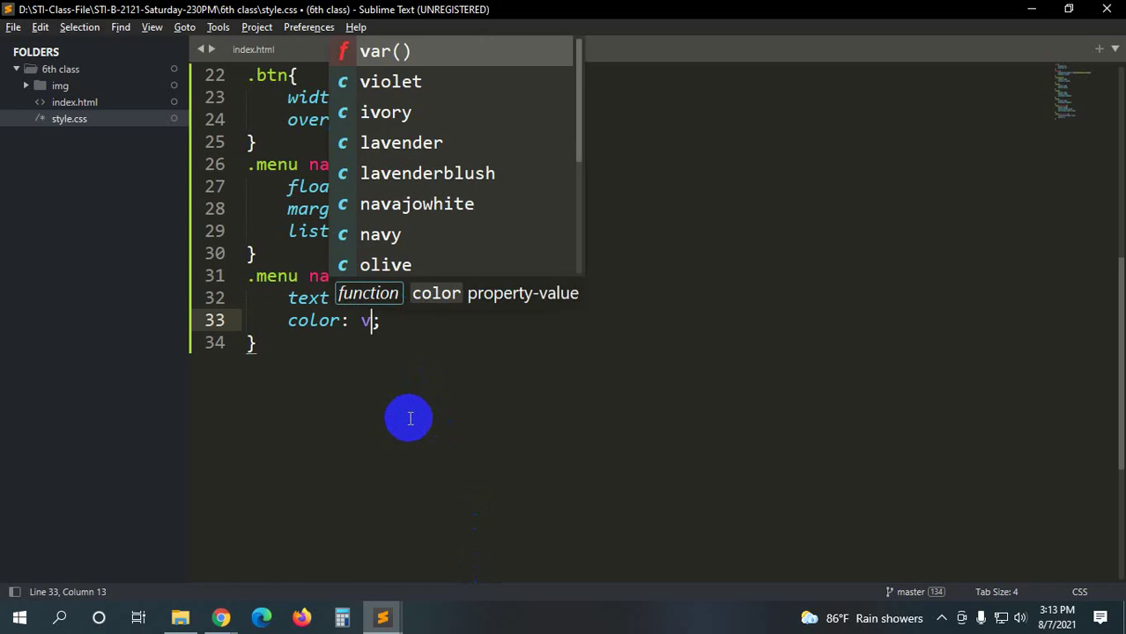
pyautogui.press('BackSpace')
pyautogui.write('rgba(236, 240, 241,1.0)')
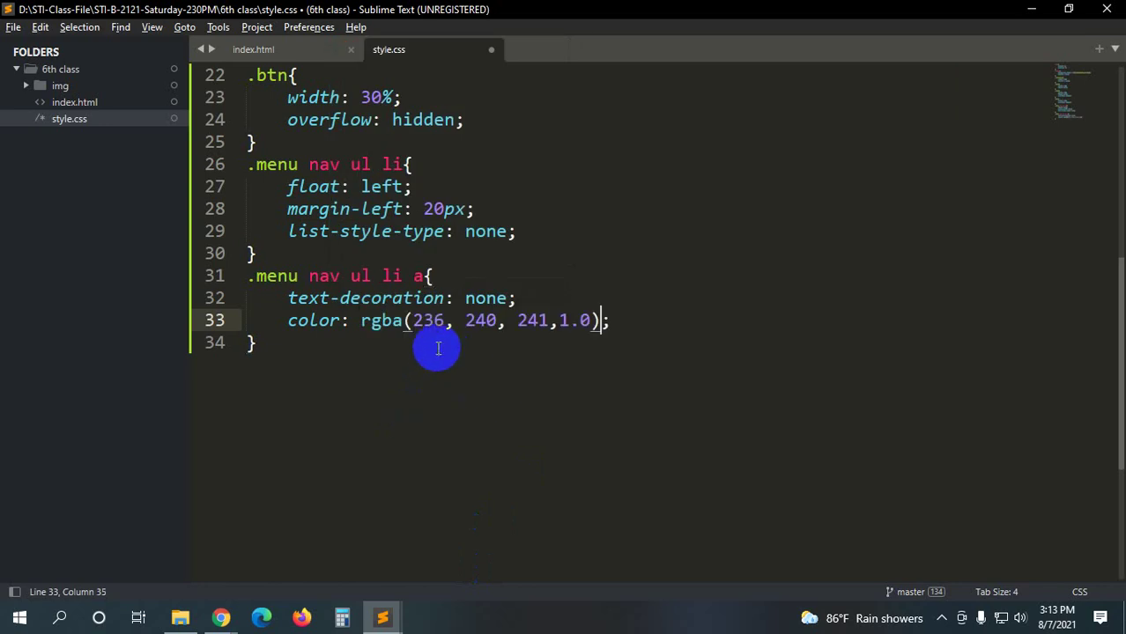
pyautogui.click(361, 322)
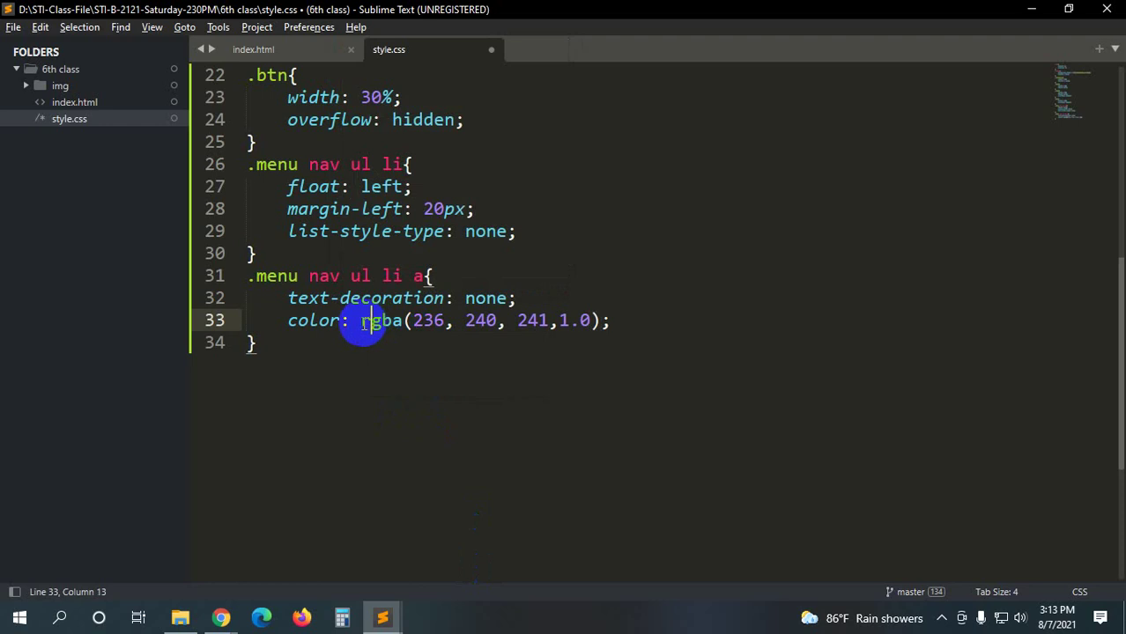
pyautogui.moveTo(364, 323); pyautogui.dragTo(391, 326)
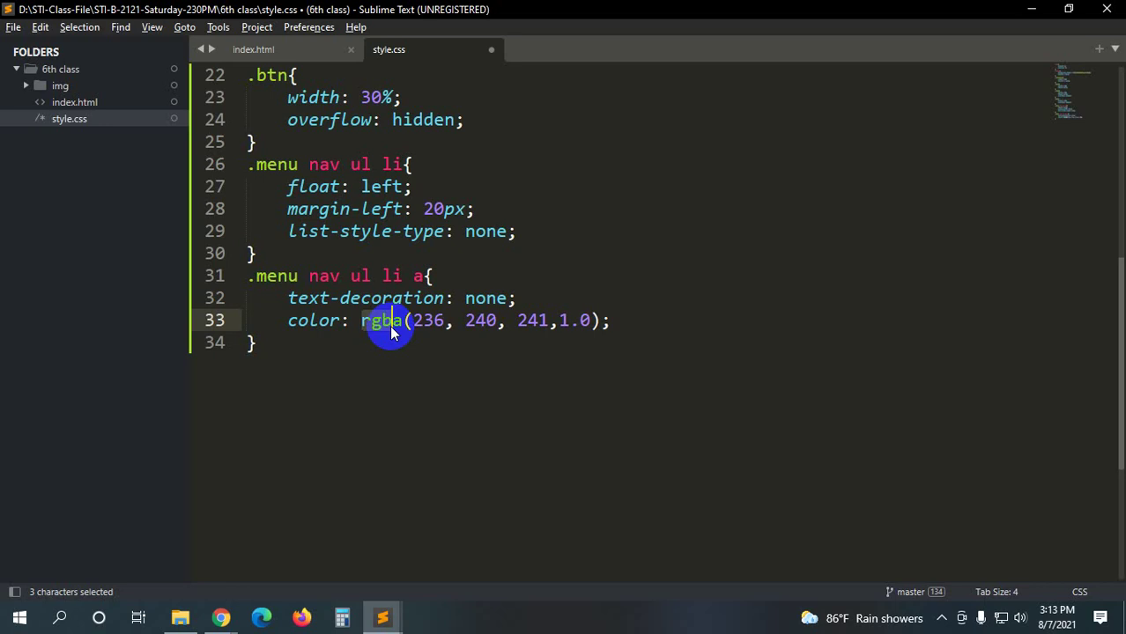
pyautogui.click(393, 324)
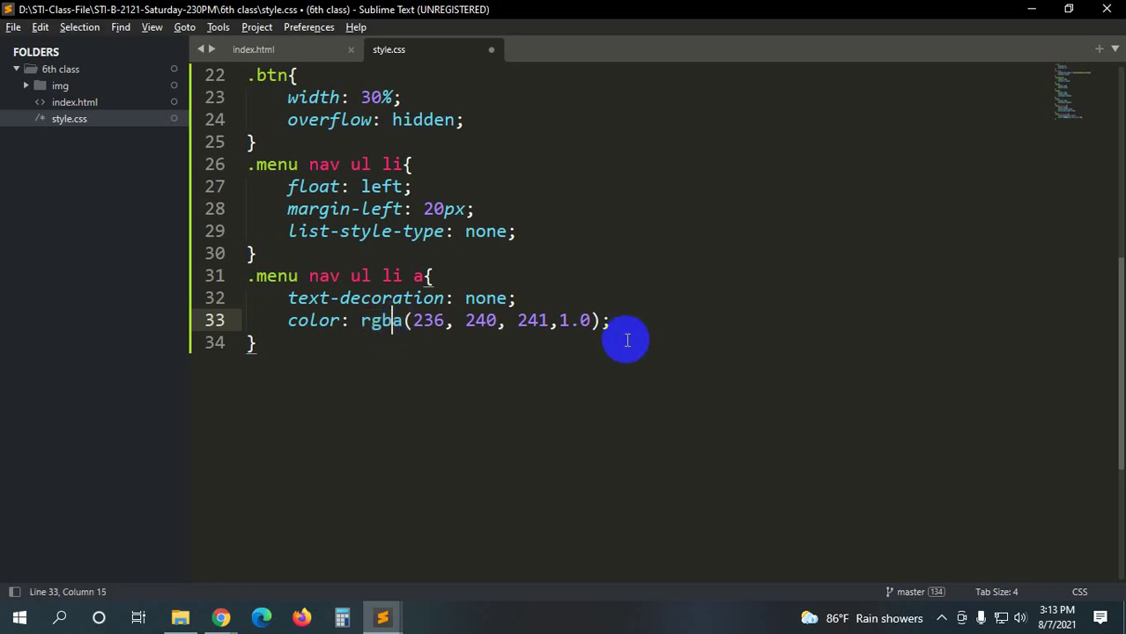
pyautogui.click(588, 322)
pyautogui.moveTo(588, 321); pyautogui.dragTo(559, 321)
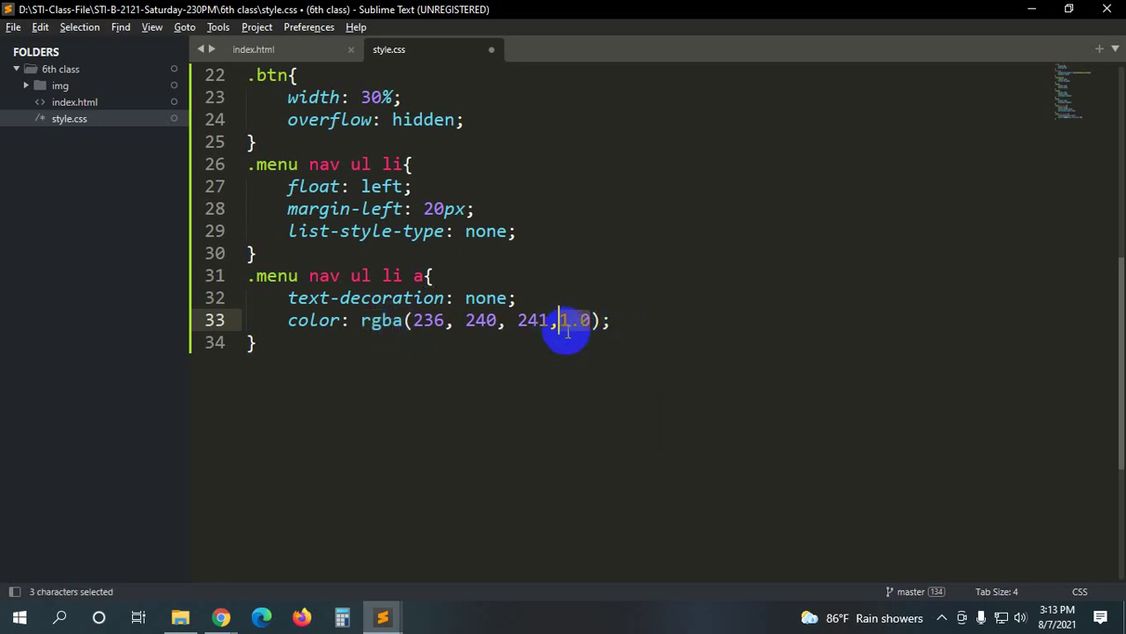
pyautogui.write('1.0')
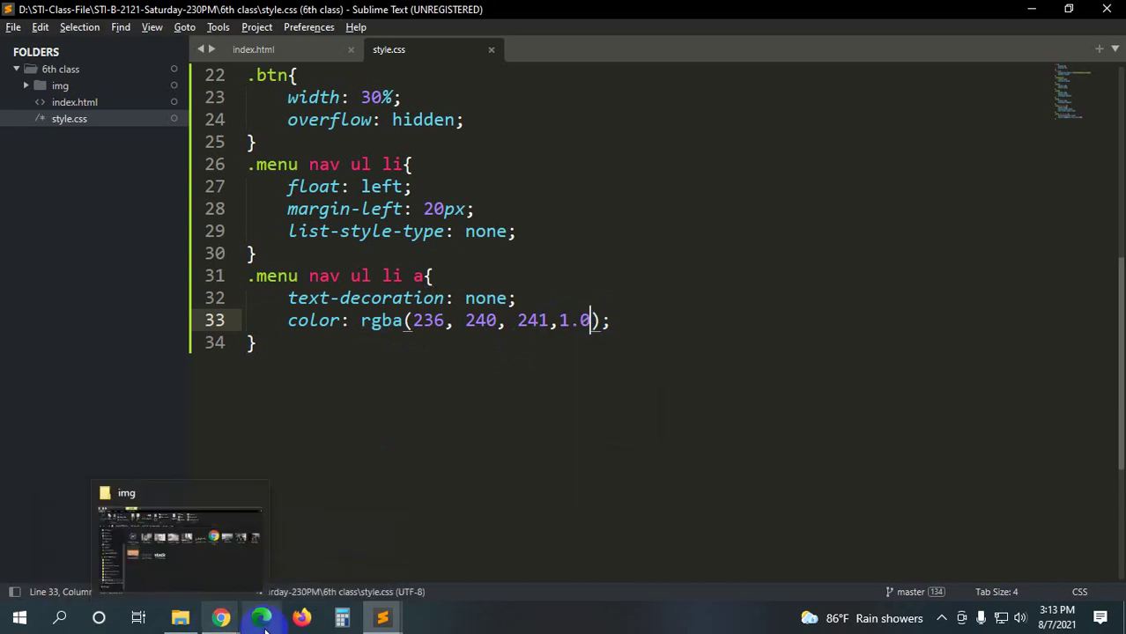
# - Compare the local page's light Clouds-coloured nav links against the live Stack landing page
pyautogui.click(130, 553)
pyautogui.click(315, 10)
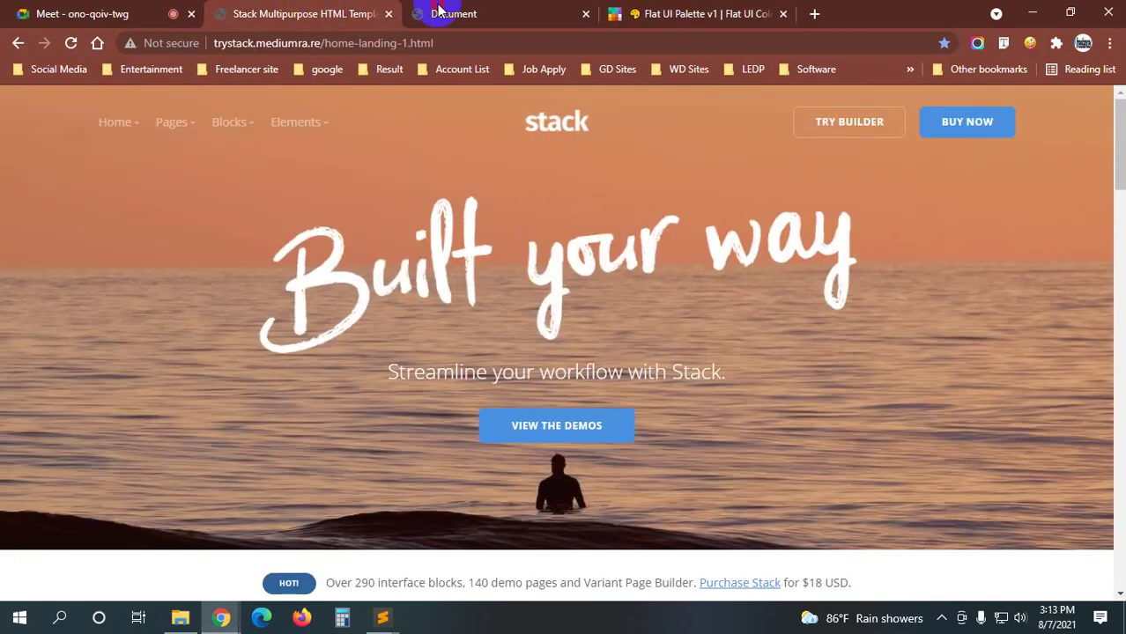
pyautogui.click(440, 16)
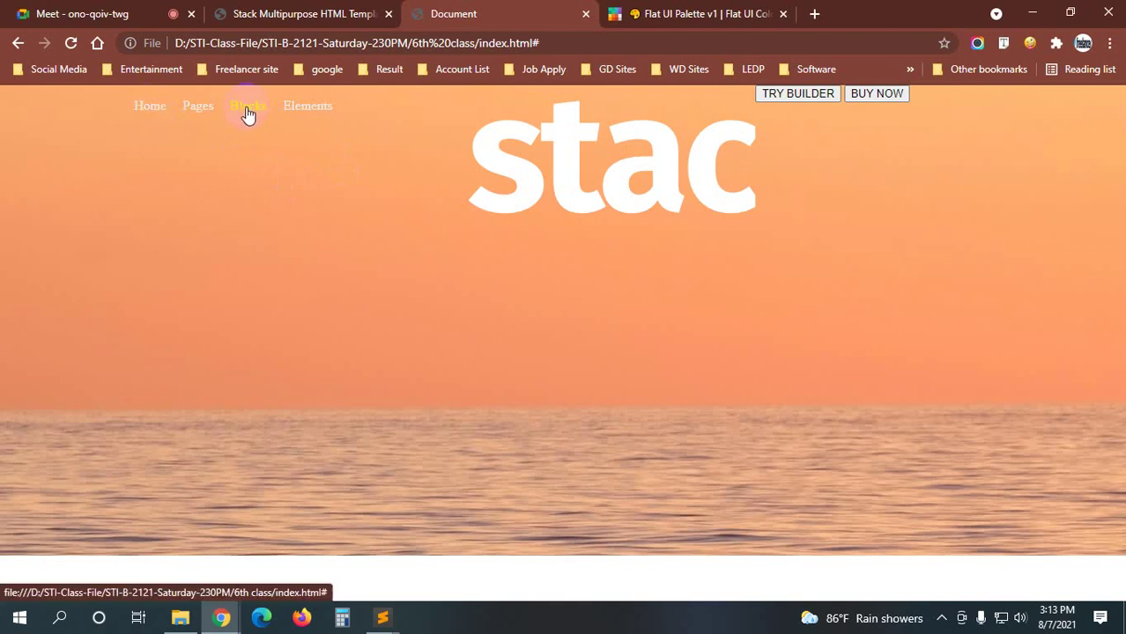
pyautogui.click(299, 12)
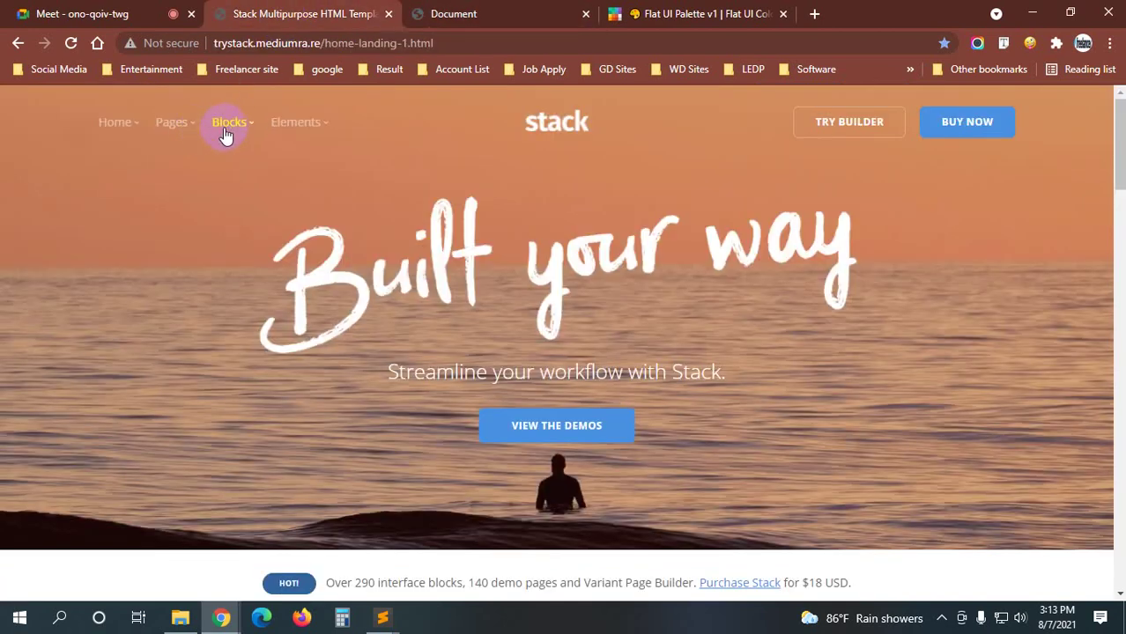
pyautogui.click(493, 11)
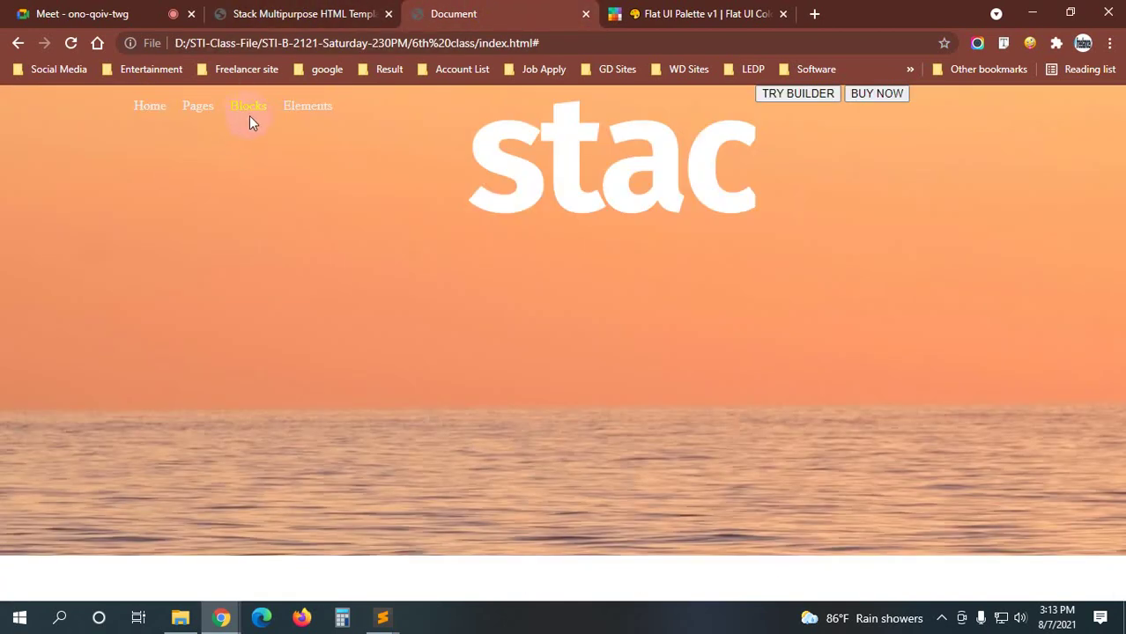
pyautogui.click(308, 13)
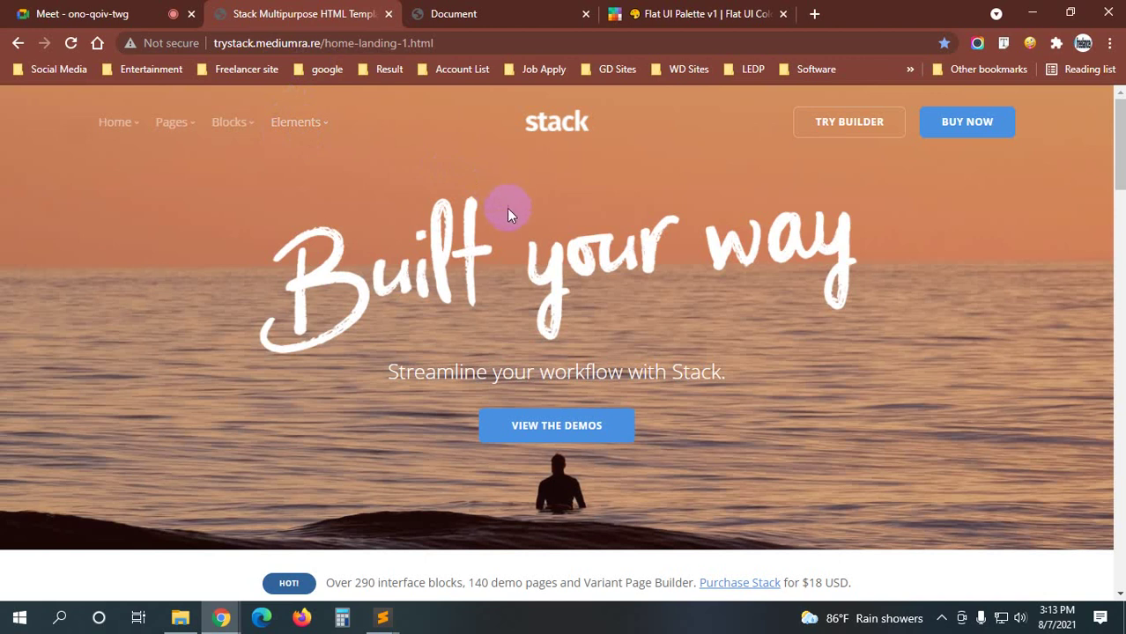
pyautogui.click(502, 12)
pyautogui.hotkey('alt', 'Tab')
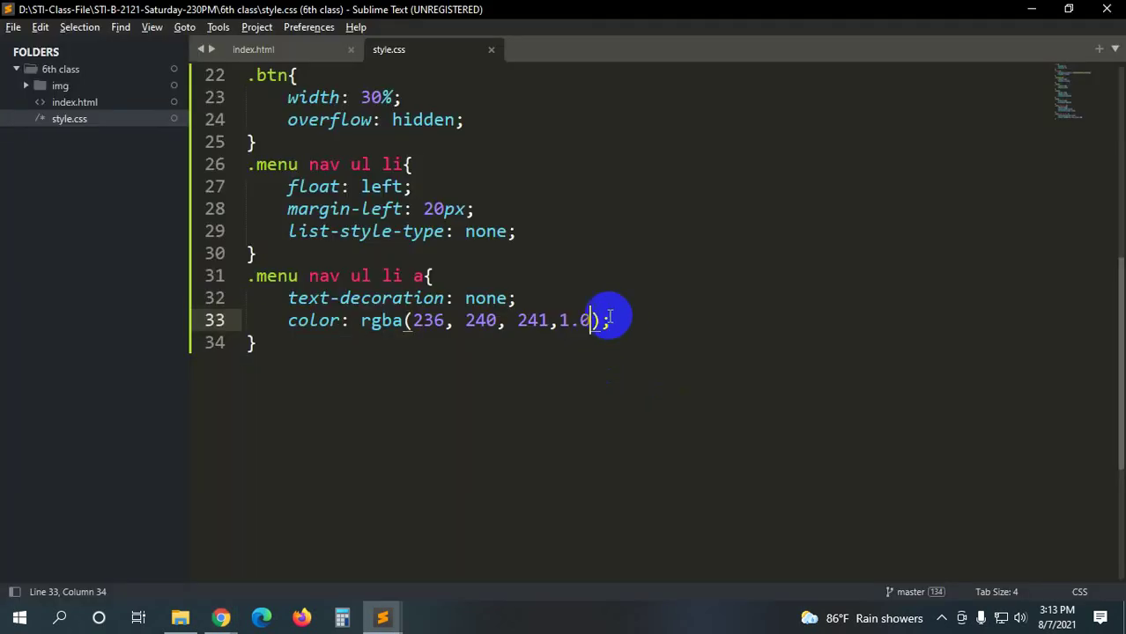
# - Lower the rgba(236, 240, 241) link colour's alpha to 0.6 and save
pyautogui.moveTo(590, 320); pyautogui.dragTo(557, 319)
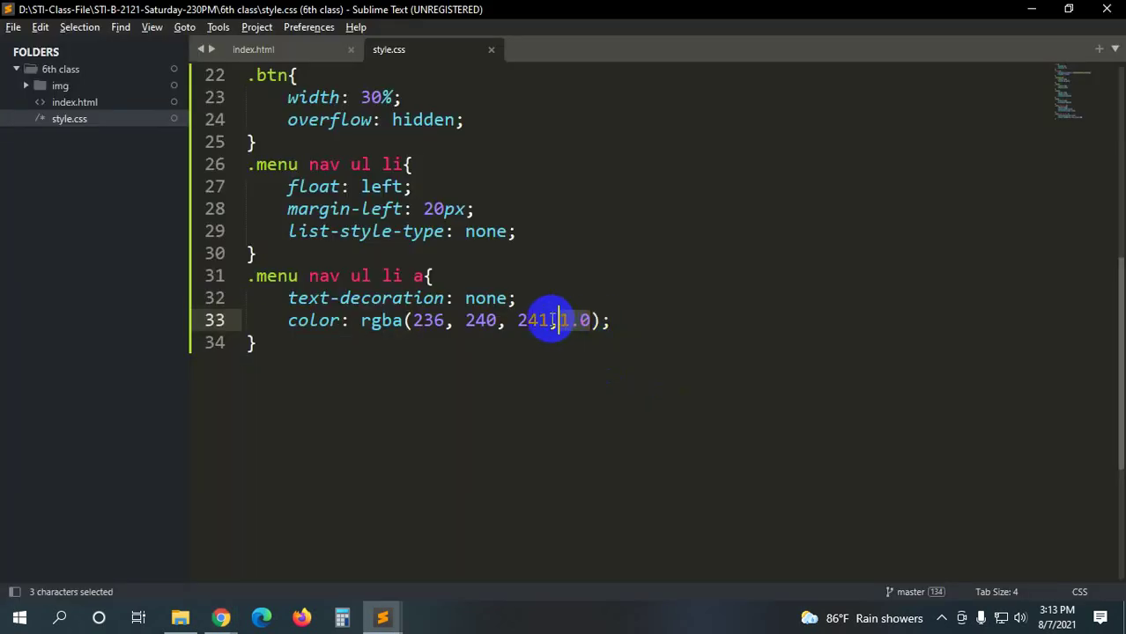
pyautogui.write('.565')
pyautogui.press('BackSpace')
pyautogui.press('BackSpace')
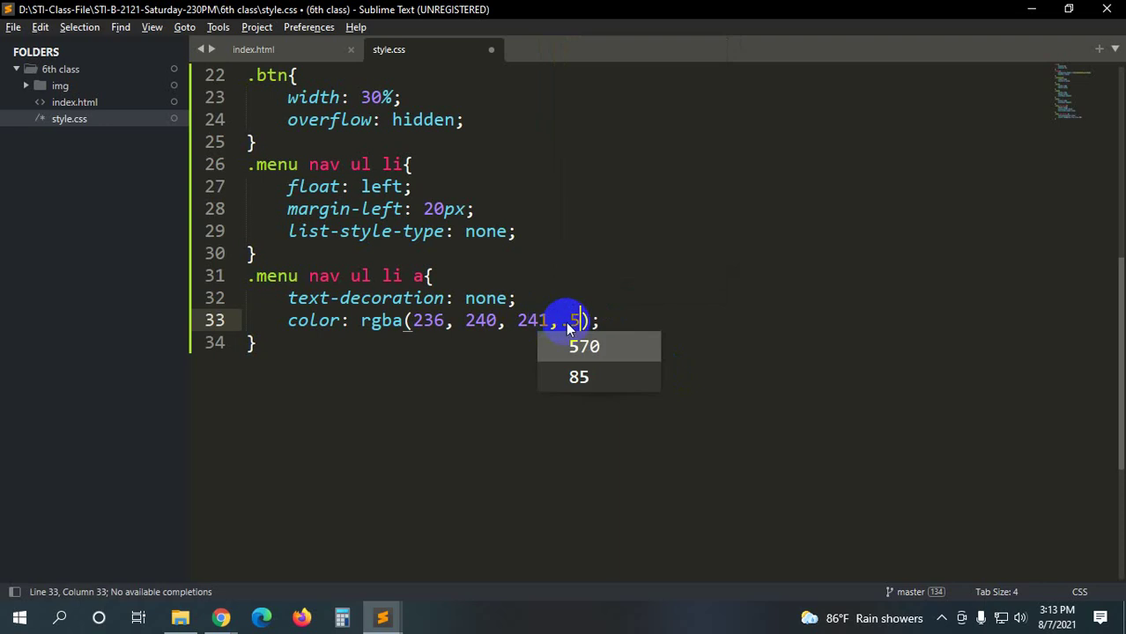
pyautogui.press('BackSpace')
pyautogui.write('6')
pyautogui.hotkey('ctrl', 's')
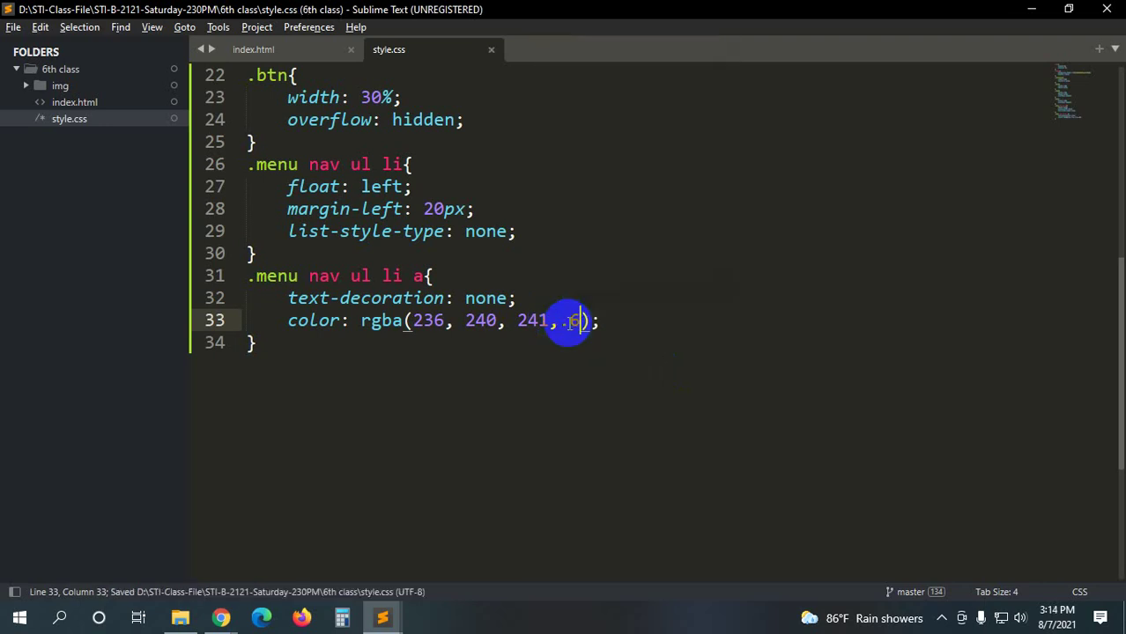
pyautogui.hotkey('alt', 'Tab')
pyautogui.hotkey('alt', 'Tab')
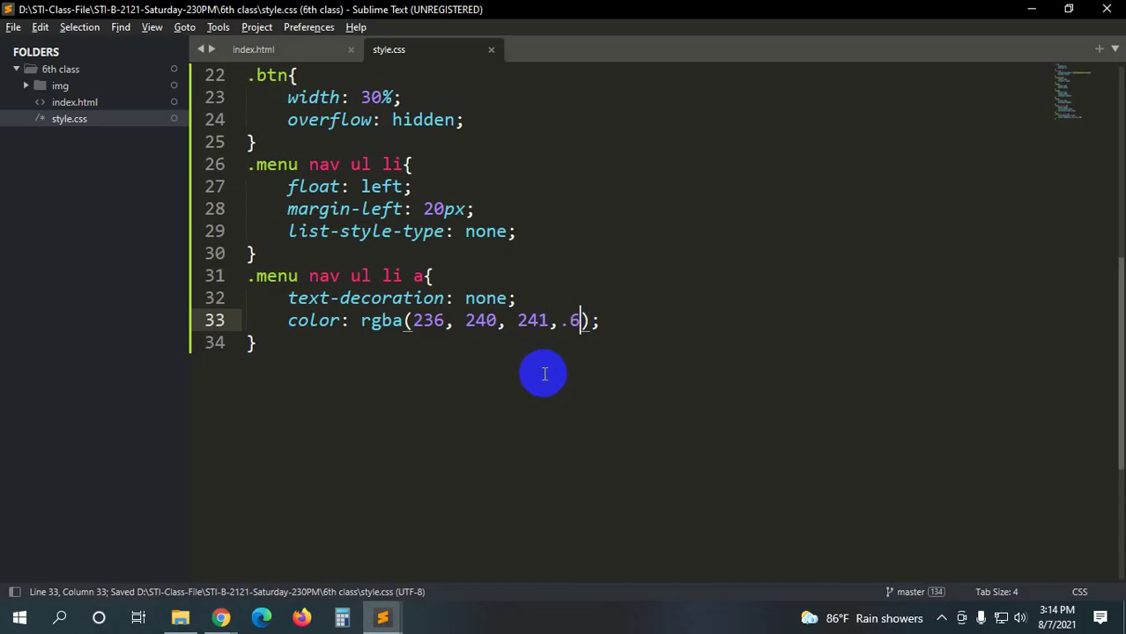
pyautogui.press('BackSpace')
pyautogui.write('565')
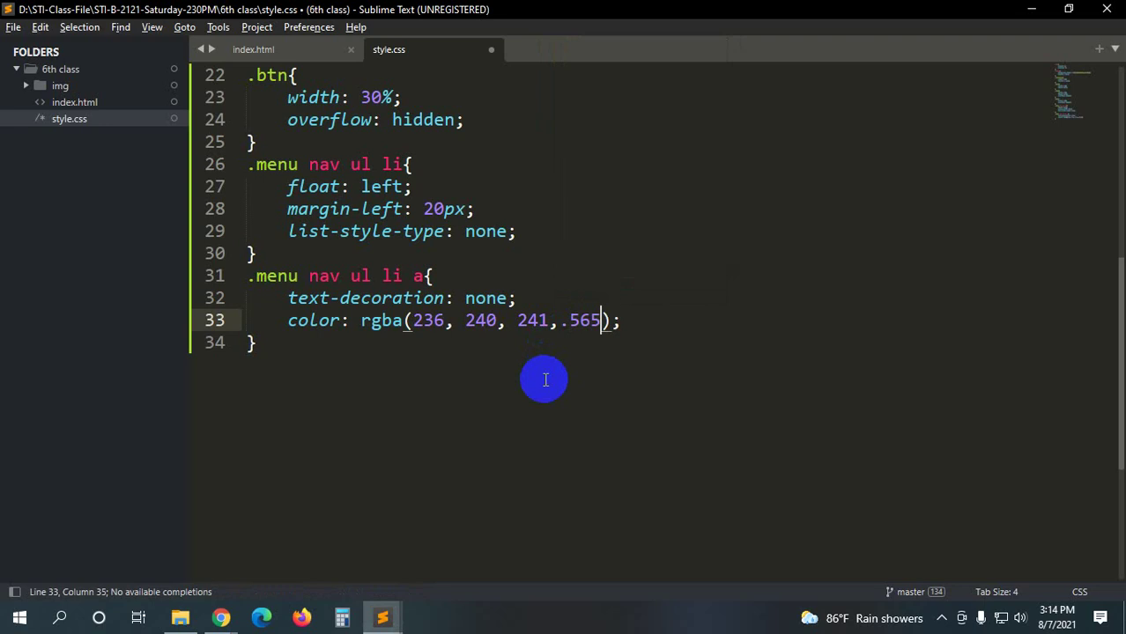
pyautogui.write('1.0')
pyautogui.write('0.')
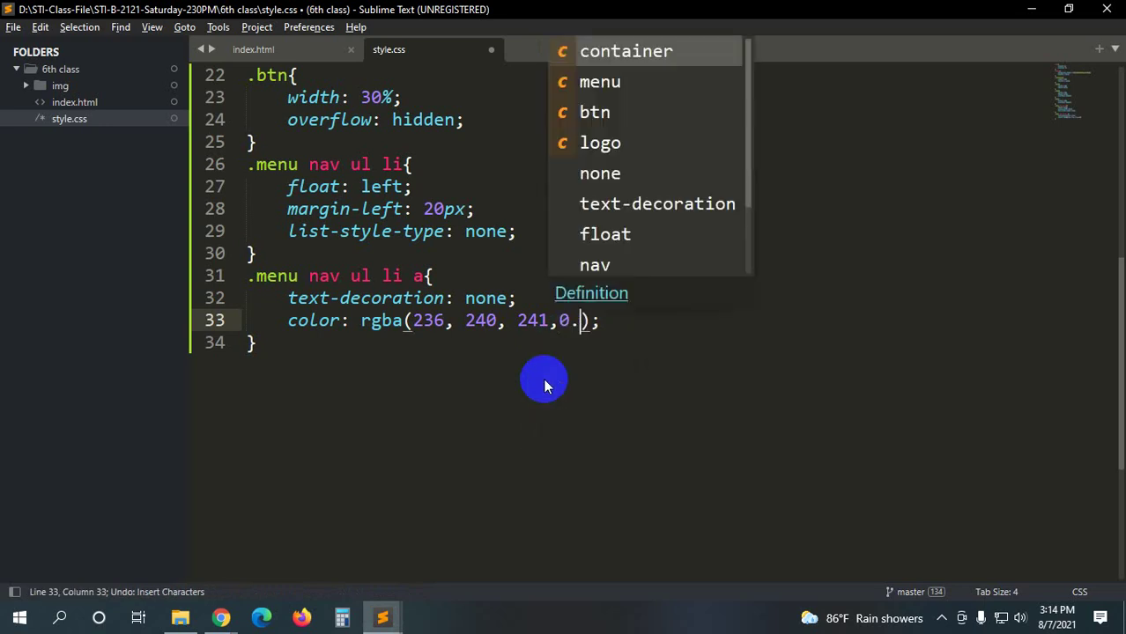
pyautogui.write('0')
pyautogui.hotkey('ctrl', 's')
pyautogui.hotkey('alt', 'Tab')
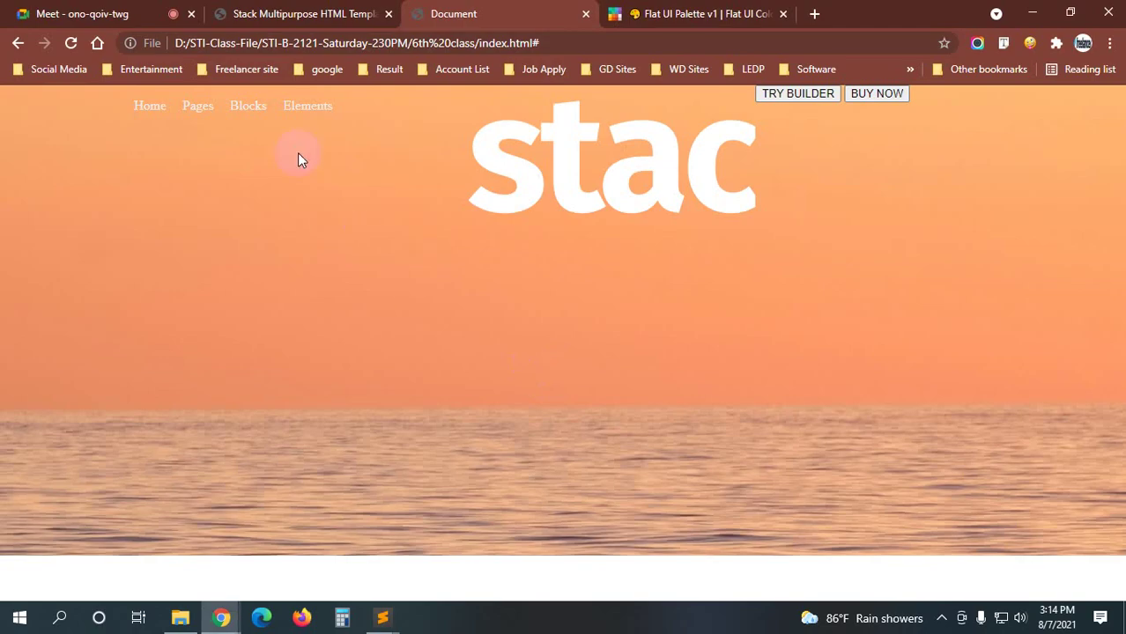
# - Reload the local page and compare its 0.6-alpha nav links with the Stack demo menu
pyautogui.press('F5')
pyautogui.click(282, 12)
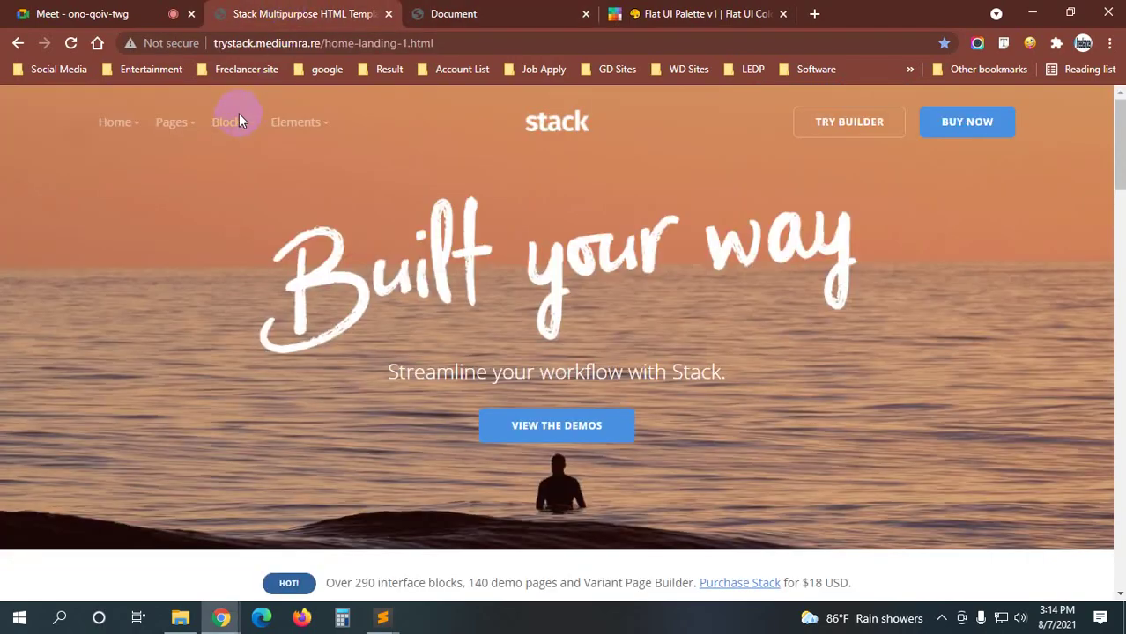
pyautogui.click(449, 13)
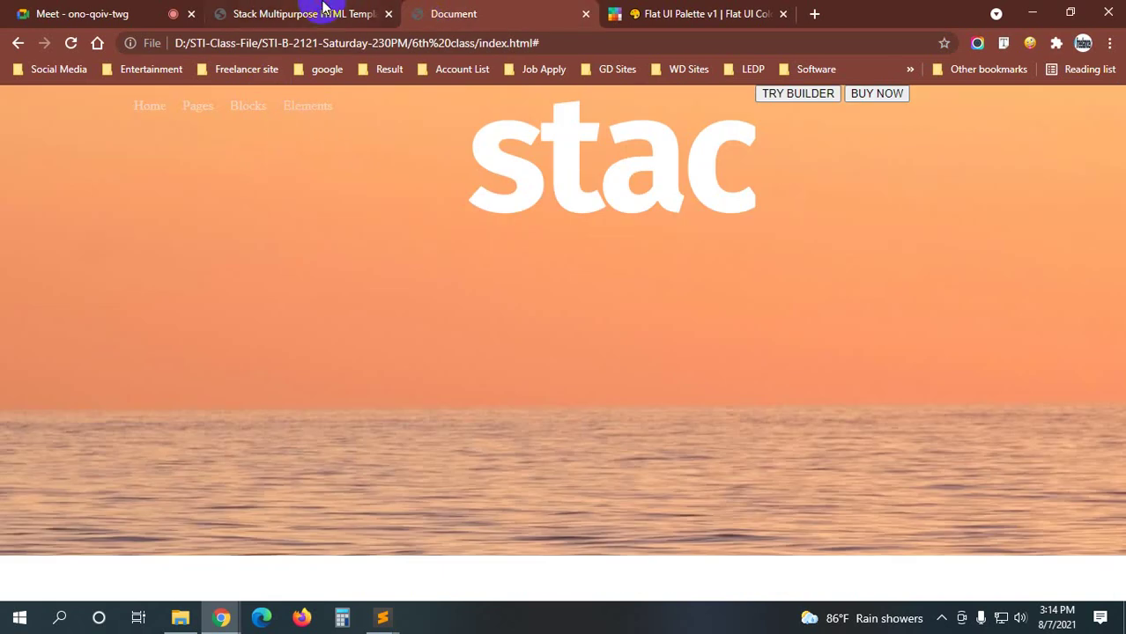
pyautogui.click(321, 12)
pyautogui.click(469, 12)
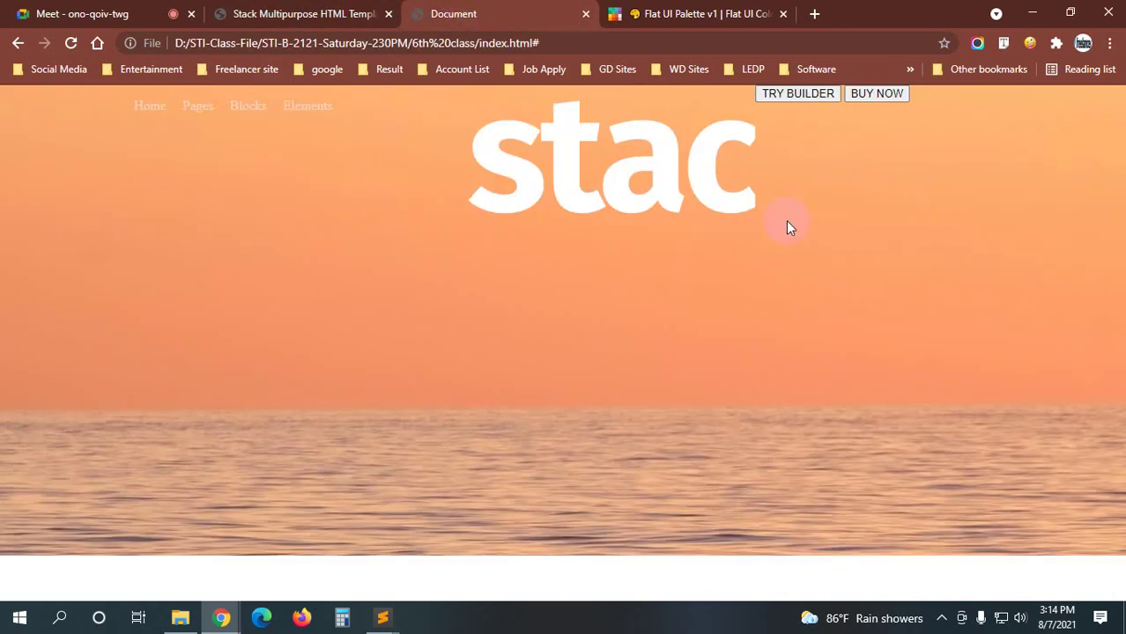
pyautogui.hotkey('ctrl', 'shift', 'Tab')
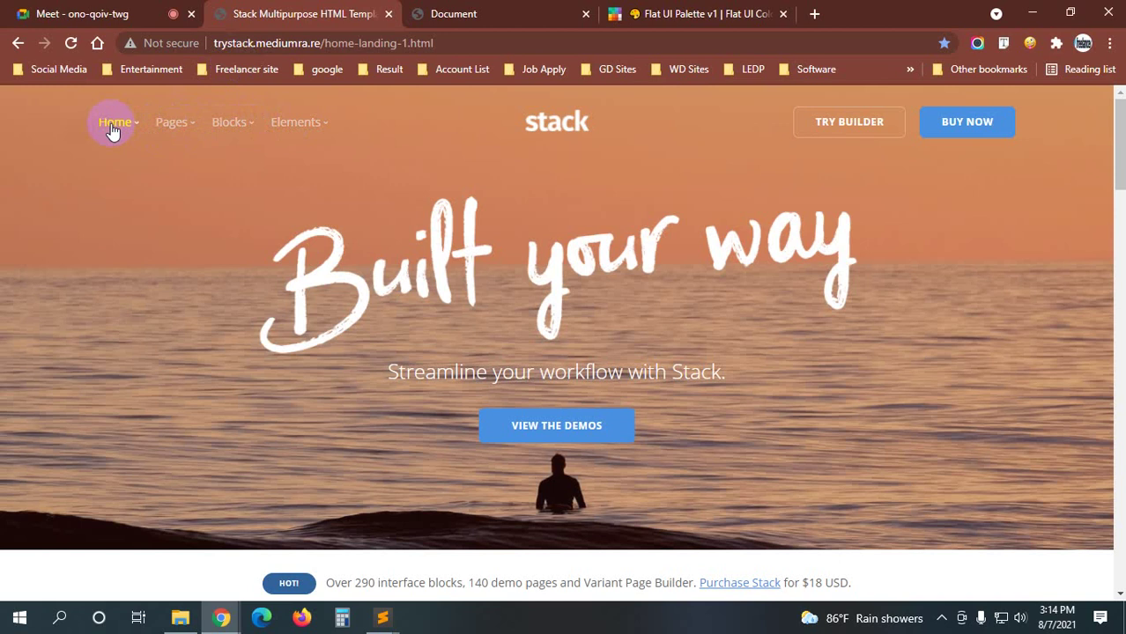
pyautogui.hotkey('alt', 'Tab')
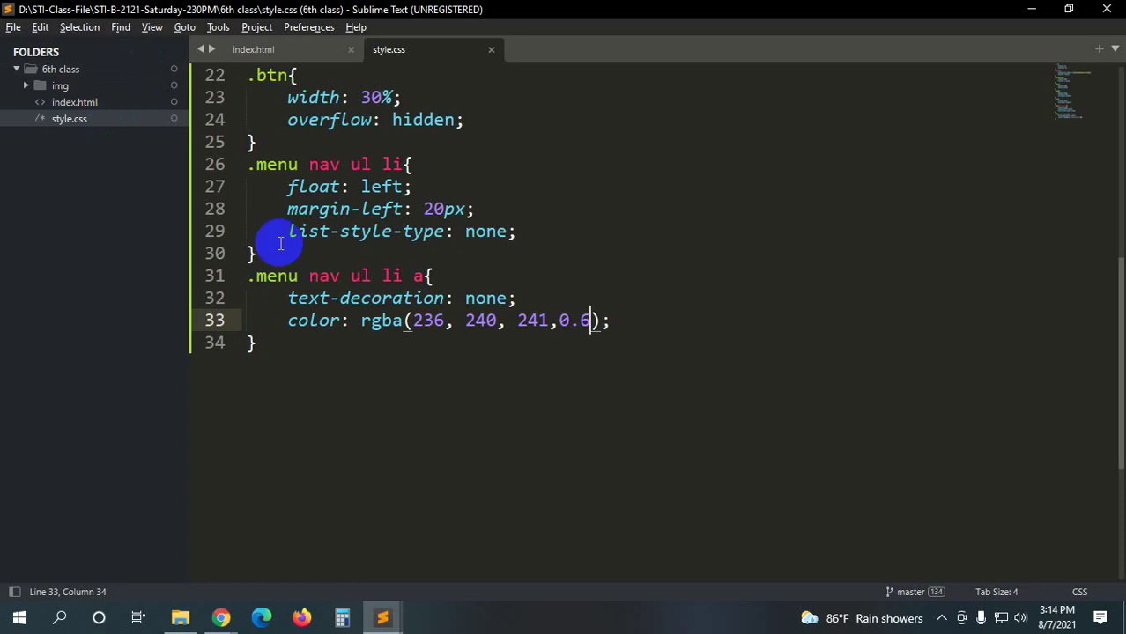
# - Copy the nav link selector below the rule as a new .menu nav ul li a:hover rule
pyautogui.moveTo(423, 276); pyautogui.dragTo(245, 276)
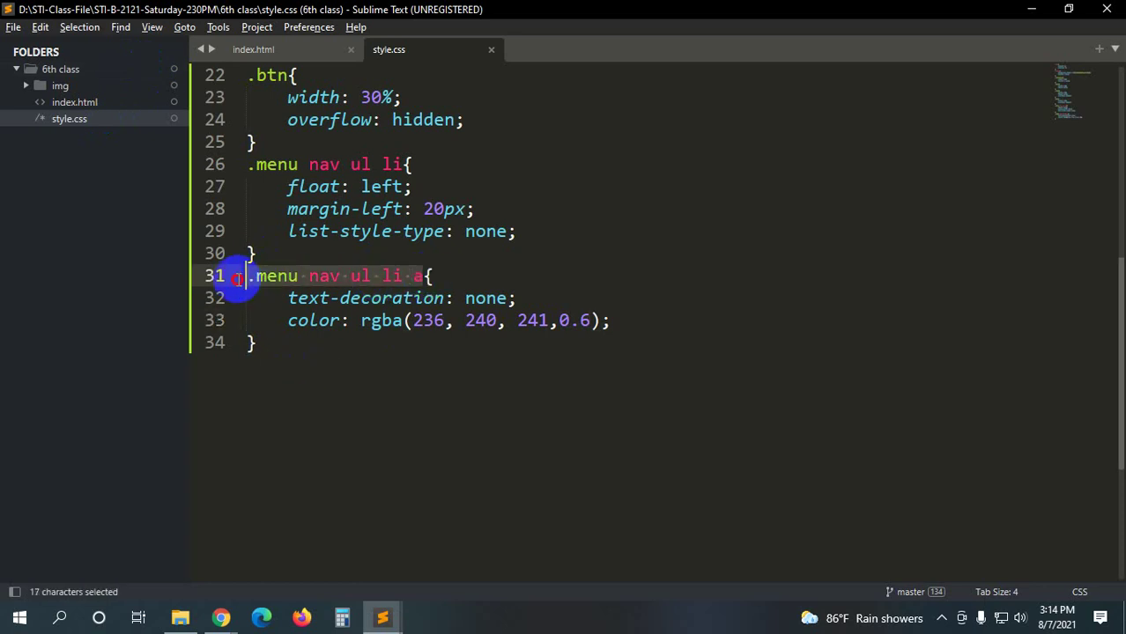
pyautogui.hotkey('ctrl', 'c')
pyautogui.click(287, 347)
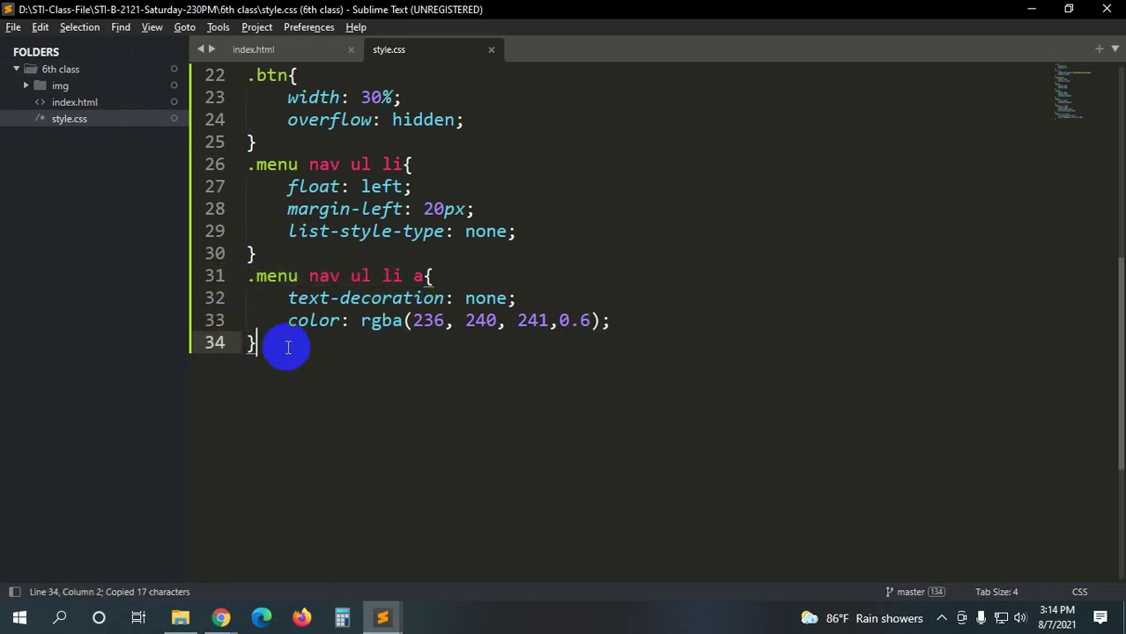
pyautogui.press('Return')
pyautogui.hotkey('ctrl', 'v')
pyautogui.write(':')
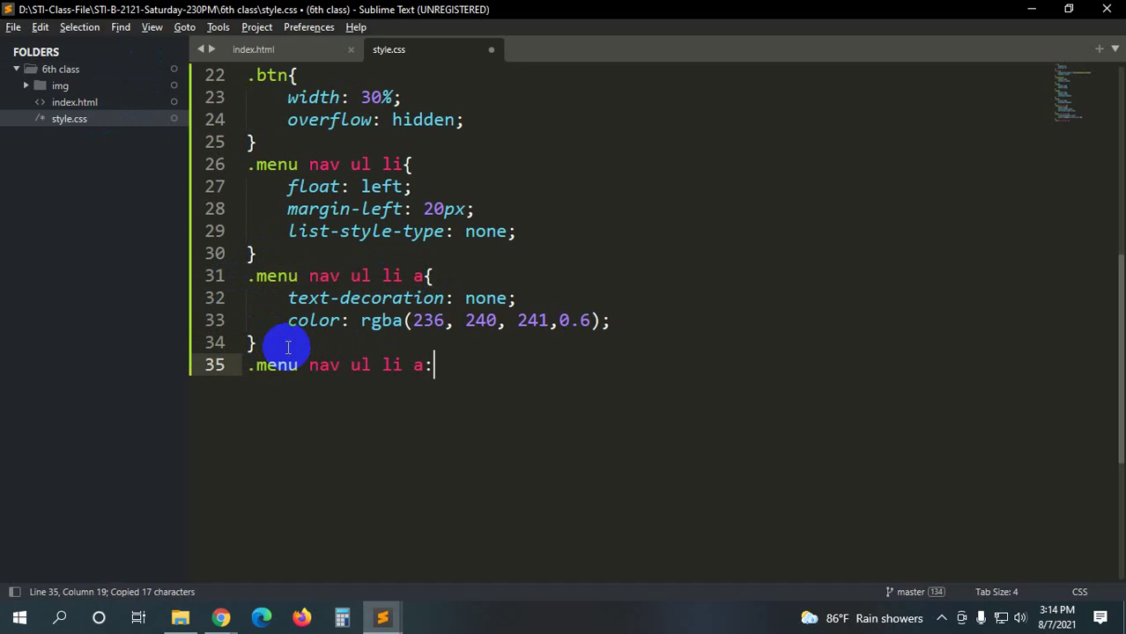
pyautogui.write('hover{')
pyautogui.press('Return')
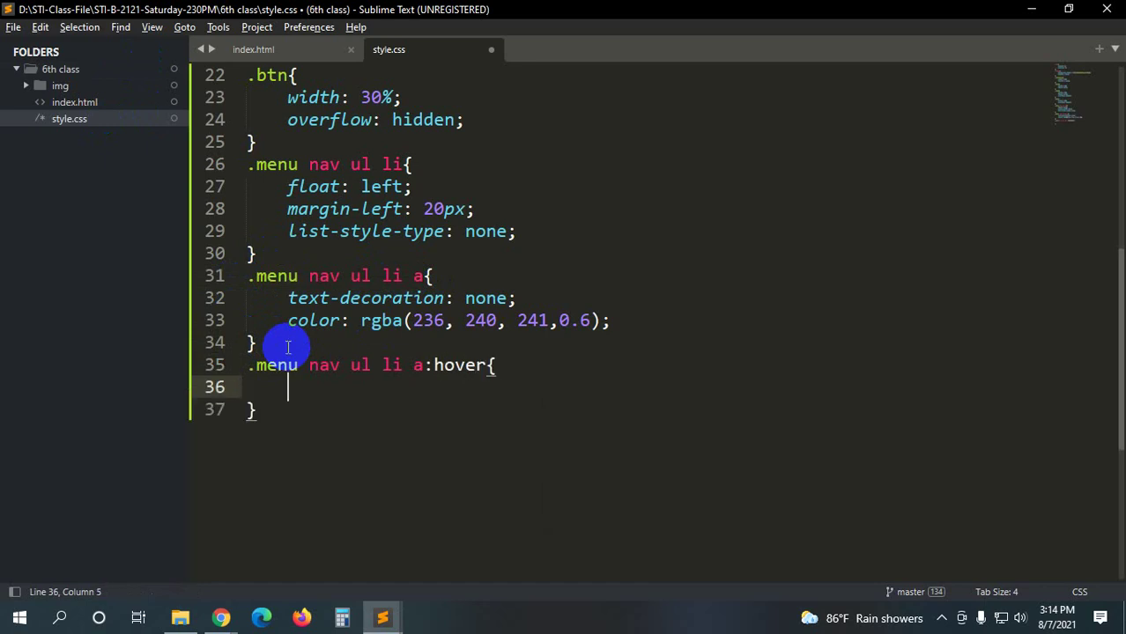
# - Give the hover rule color: #fff and save the stylesheet
pyautogui.write('col')
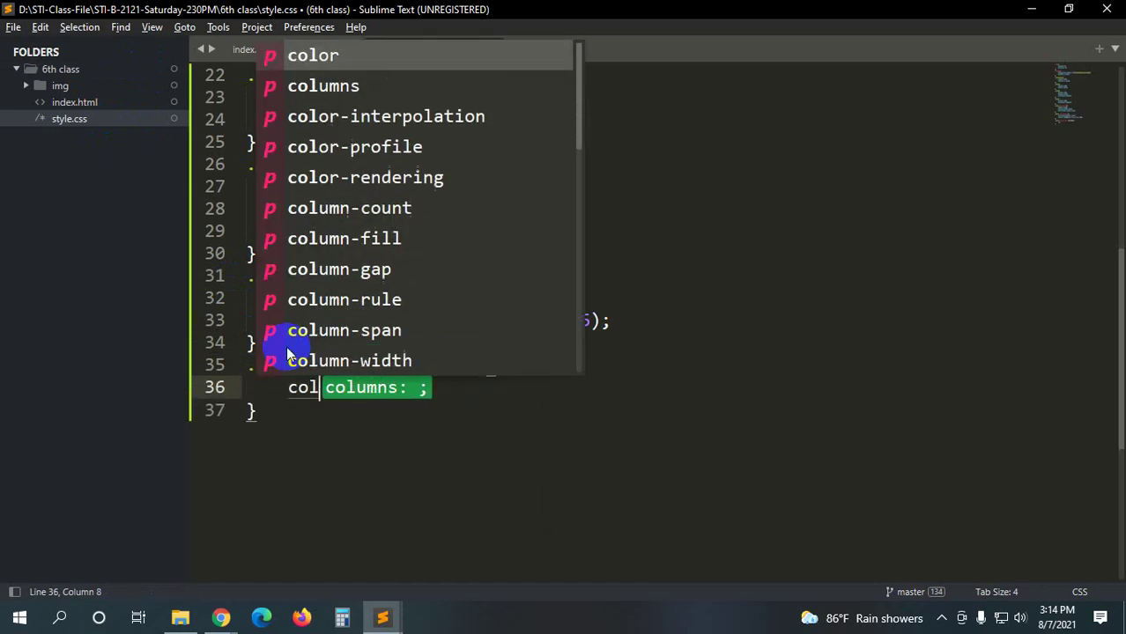
pyautogui.press('Return')
pyautogui.write('#@;')
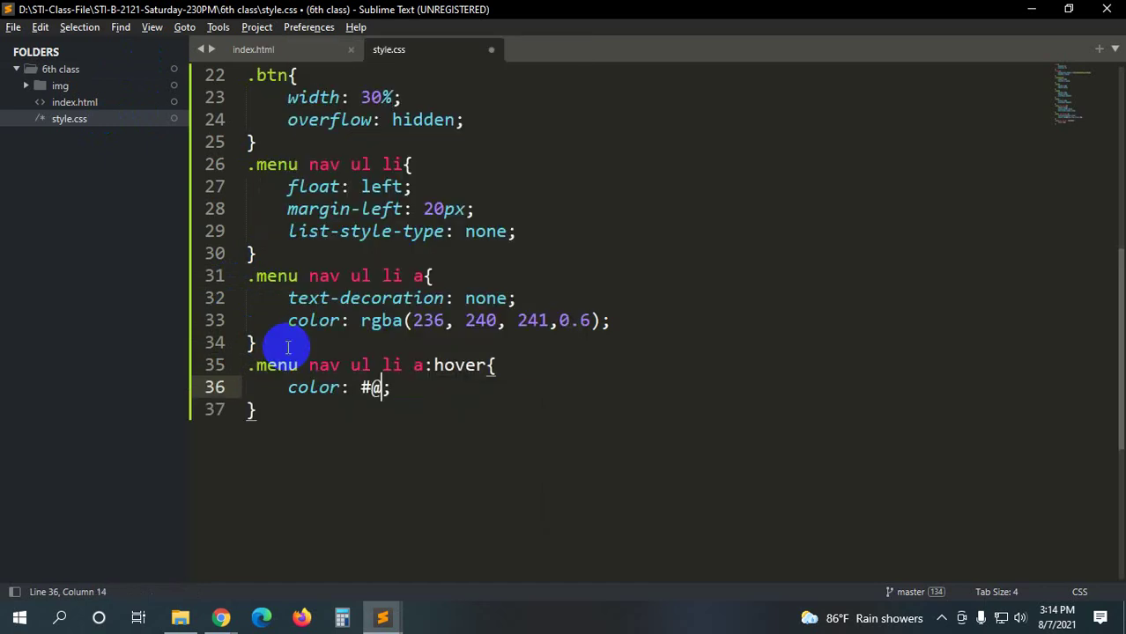
pyautogui.press('BackSpace')
pyautogui.write('fff')
pyautogui.hotkey('ctrl', 's')
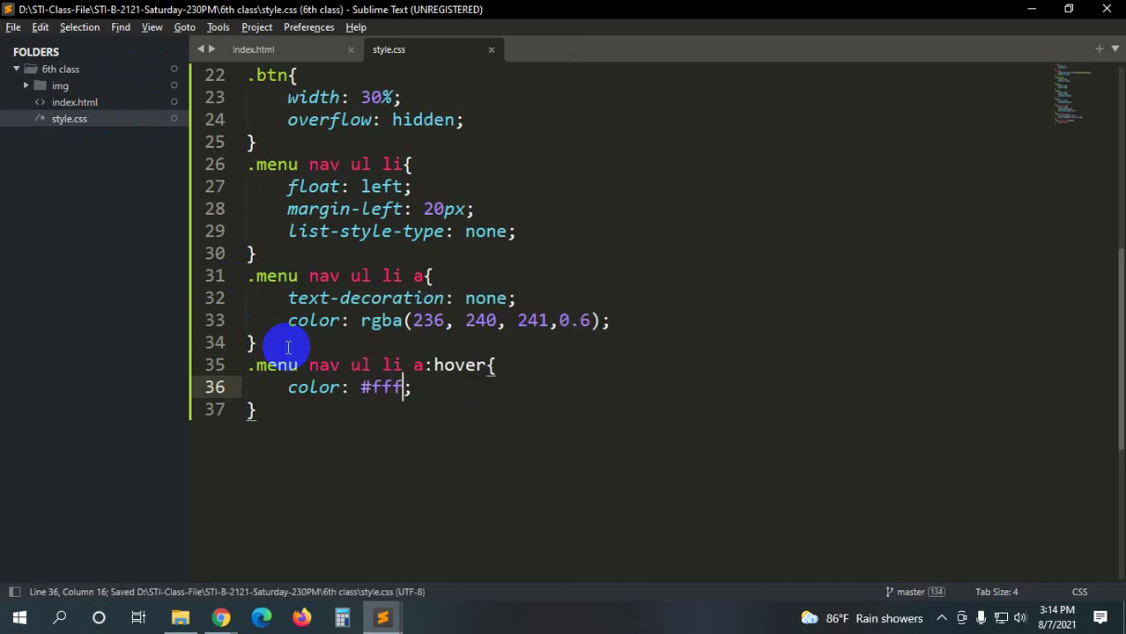
pyautogui.hotkey('alt', 'Tab')
# - Compare the local Document page with the Stack demo page
pyautogui.click(427, 13)
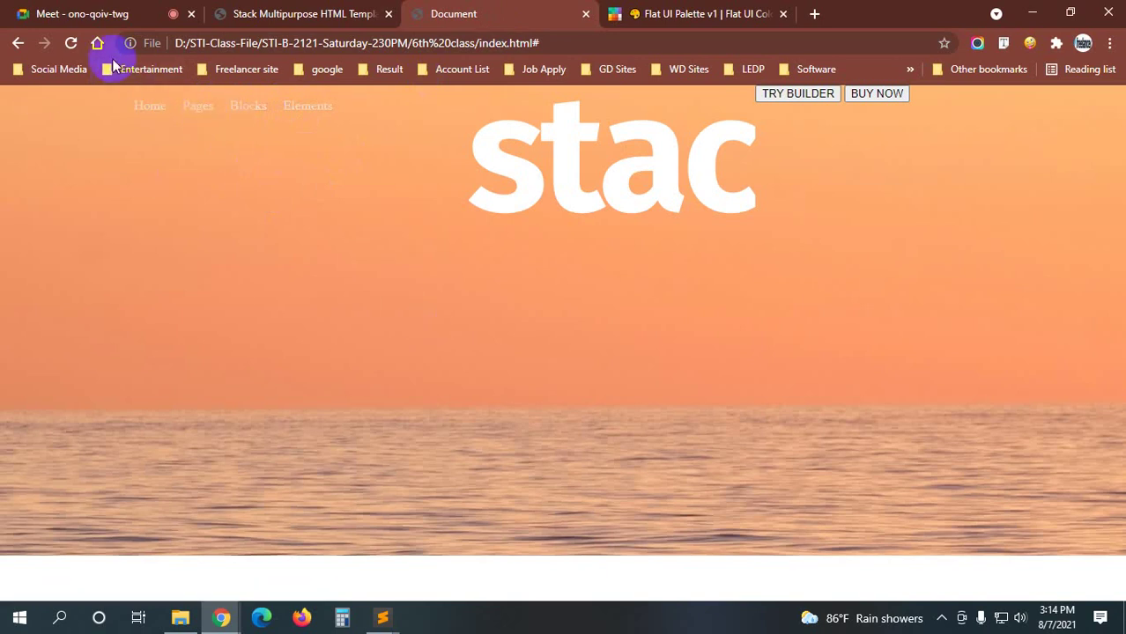
pyautogui.click(291, 14)
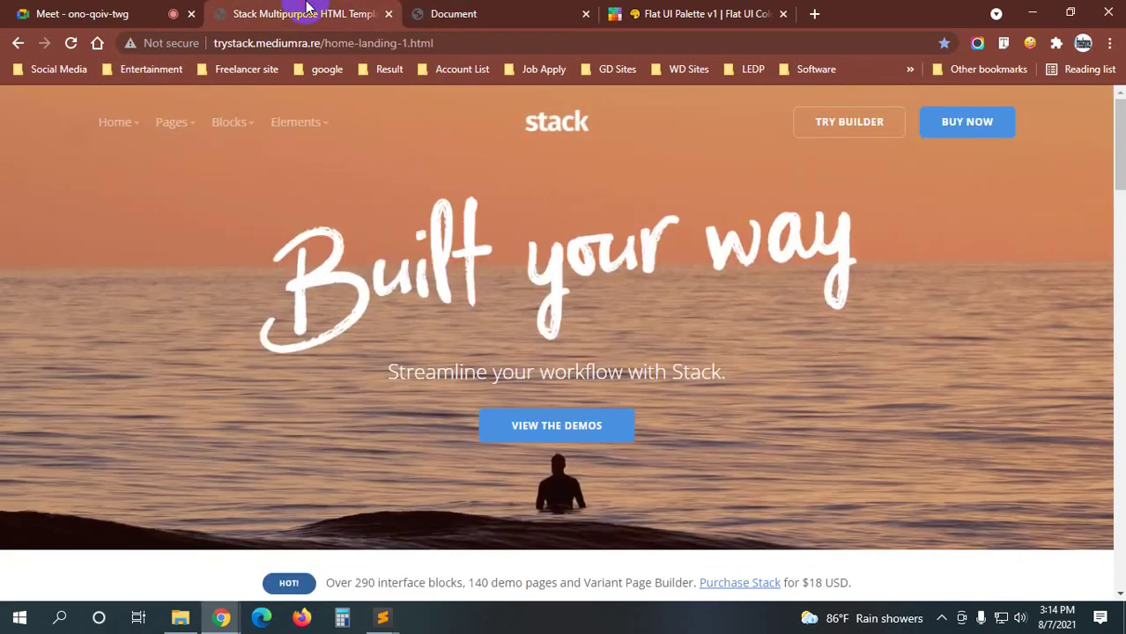
pyautogui.click(495, 12)
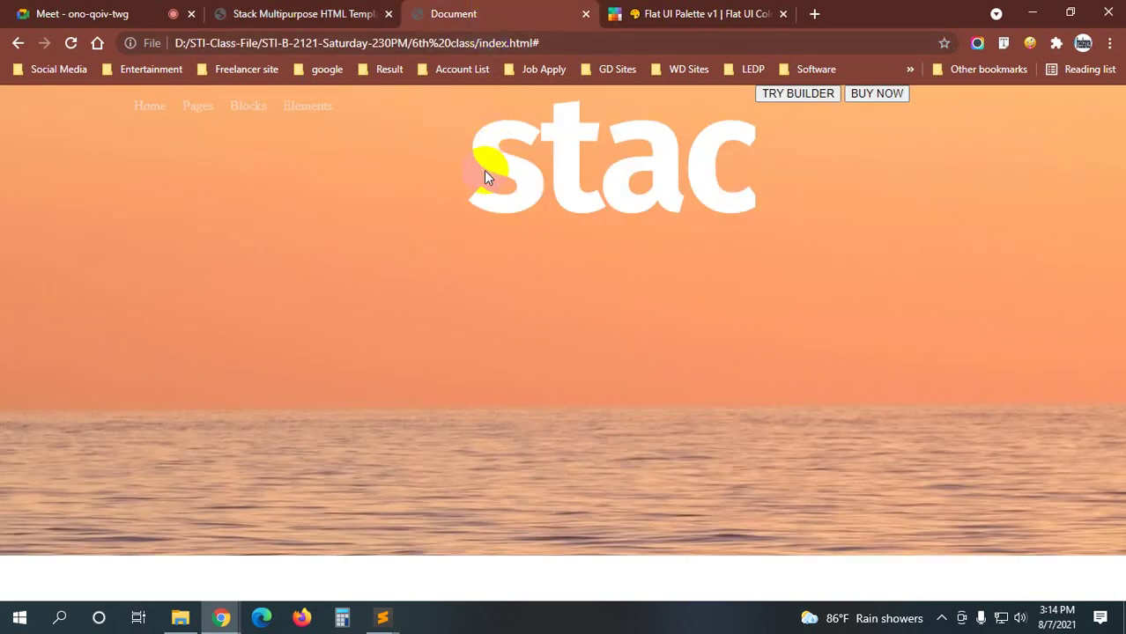
# - Add an empty .logo{} rule at the end of style.css
pyautogui.moveTo(382, 616)
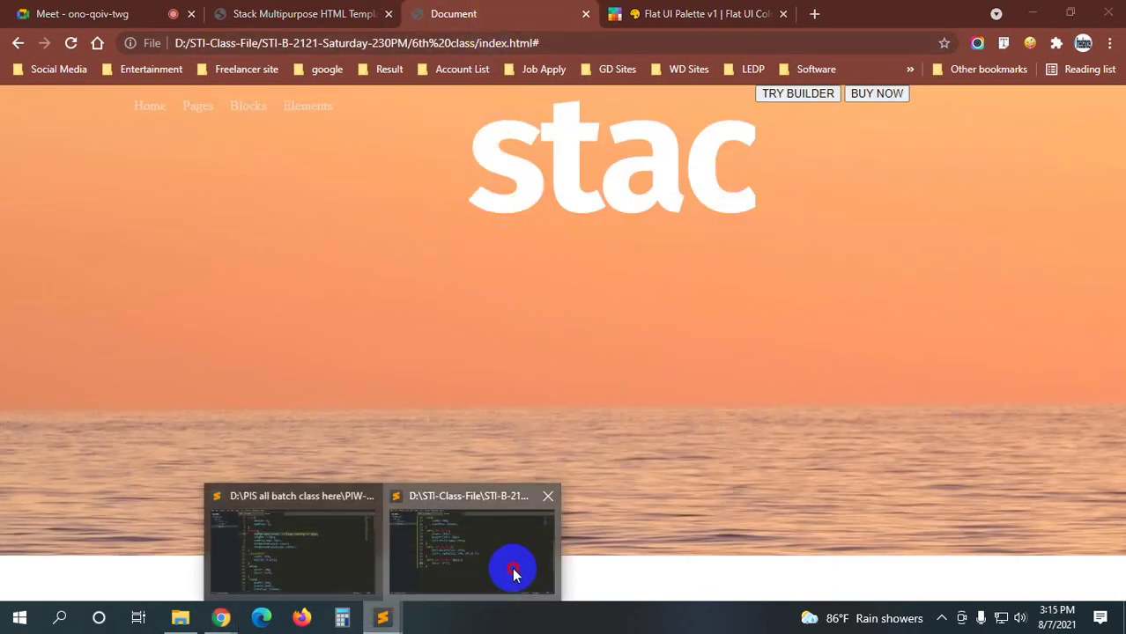
pyautogui.click(512, 569)
pyautogui.scroll(-1, 317, 359)
pyautogui.click(317, 358)
pyautogui.press('Return')
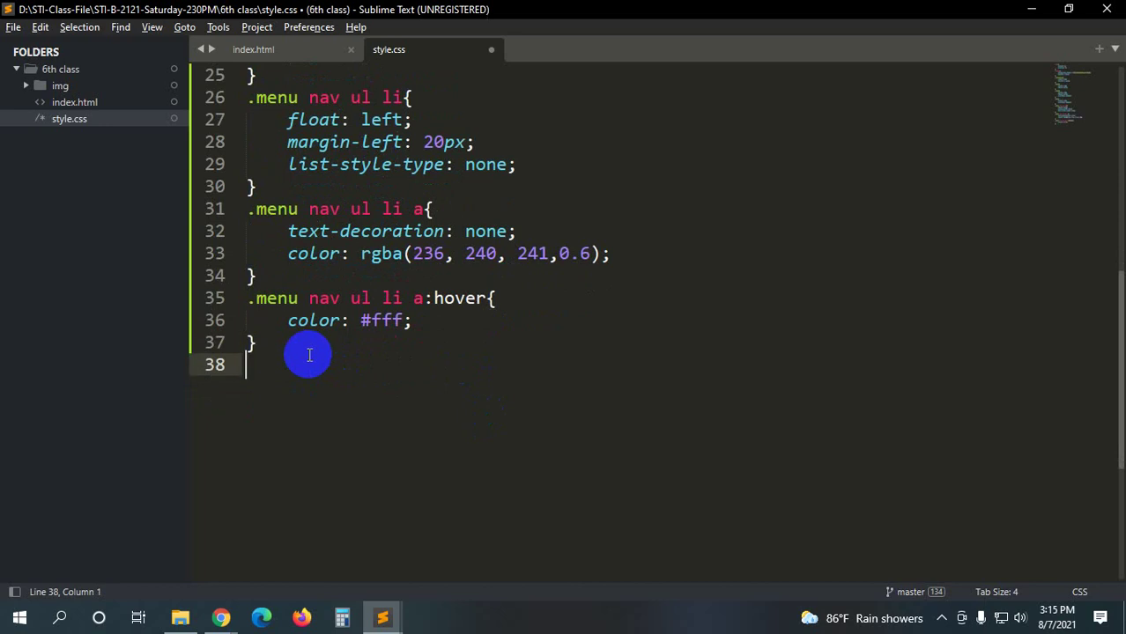
pyautogui.write('.lo')
pyautogui.press('Return')
pyautogui.write('{')
pyautogui.press('Return')
# - Measure the Stack demo's logo with a screen capture
pyautogui.hotkey('alt', 'Tab')
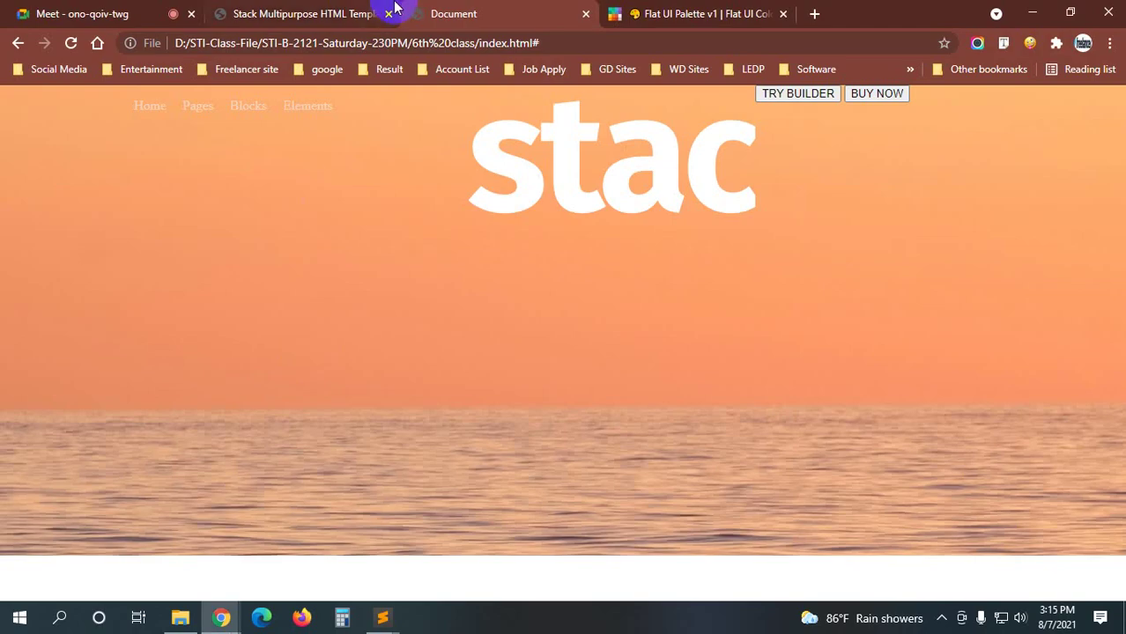
pyautogui.click(352, 14)
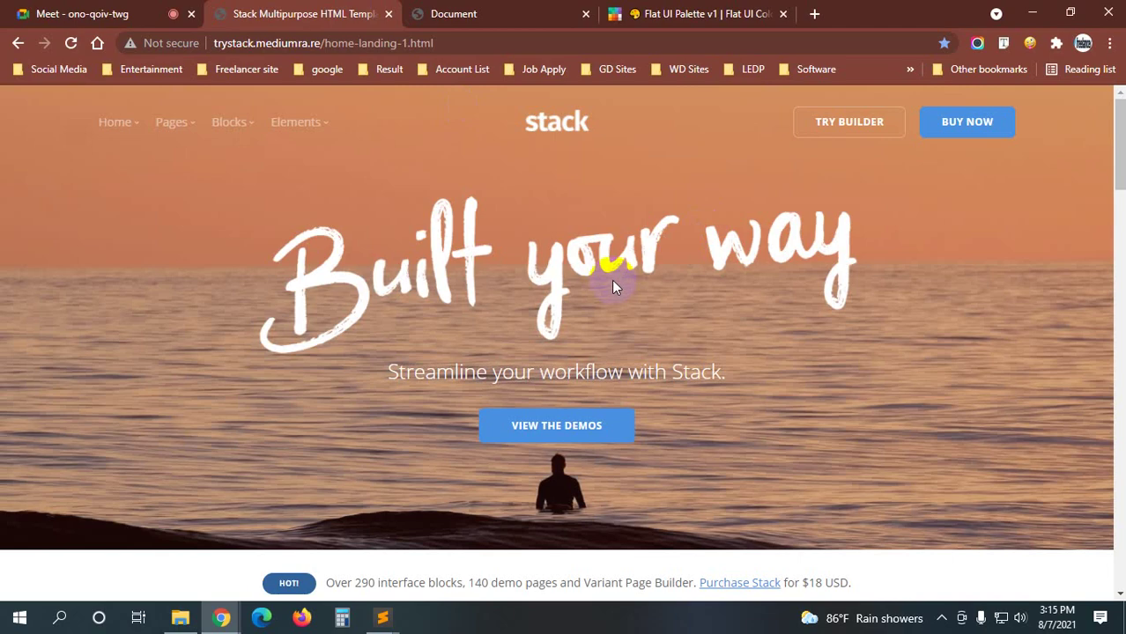
pyautogui.press('Print')
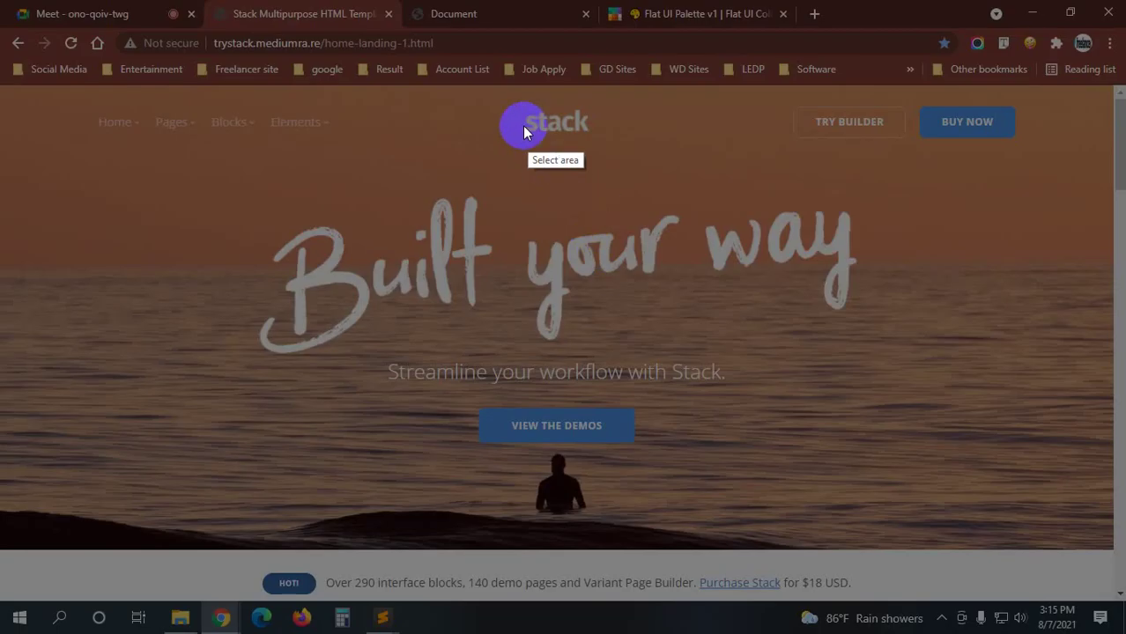
pyautogui.moveTo(523, 130); pyautogui.dragTo(590, 133)
pyautogui.click(574, 150)
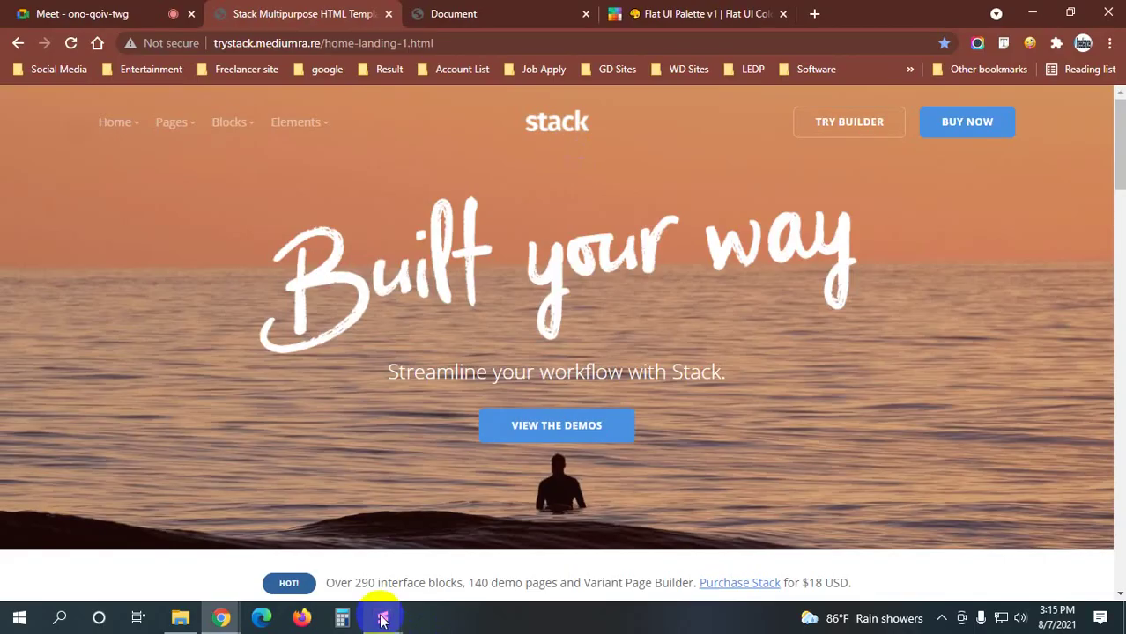
# - Add width: 80px to the .logo rule and save style.css
pyautogui.moveTo(381, 621)
pyautogui.click(465, 584)
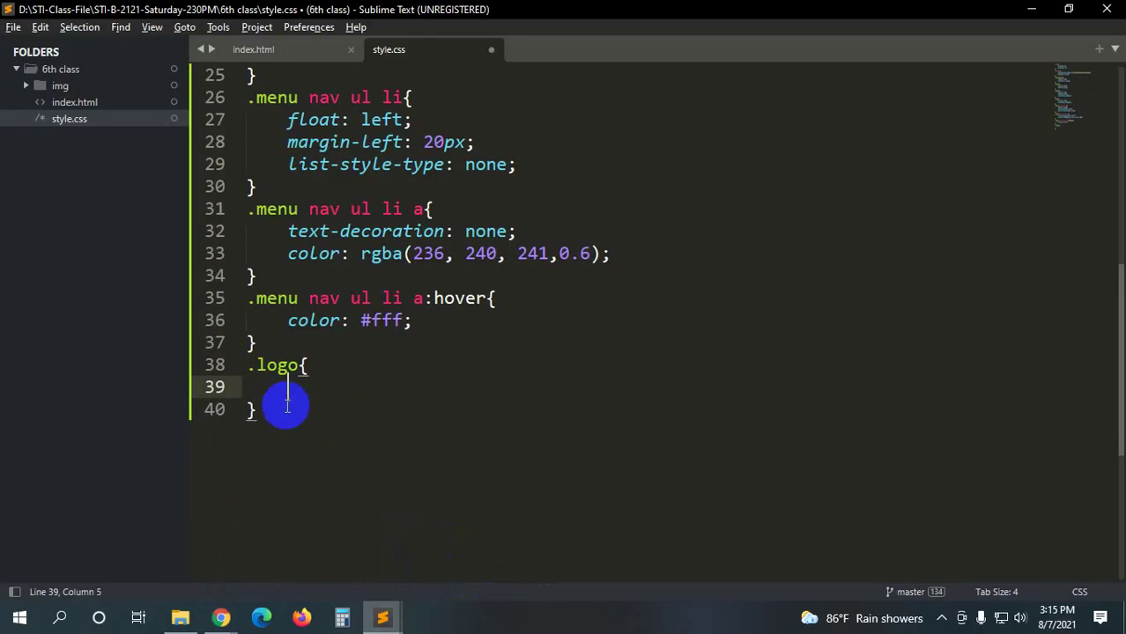
pyautogui.write('widt')
pyautogui.press('Tab')
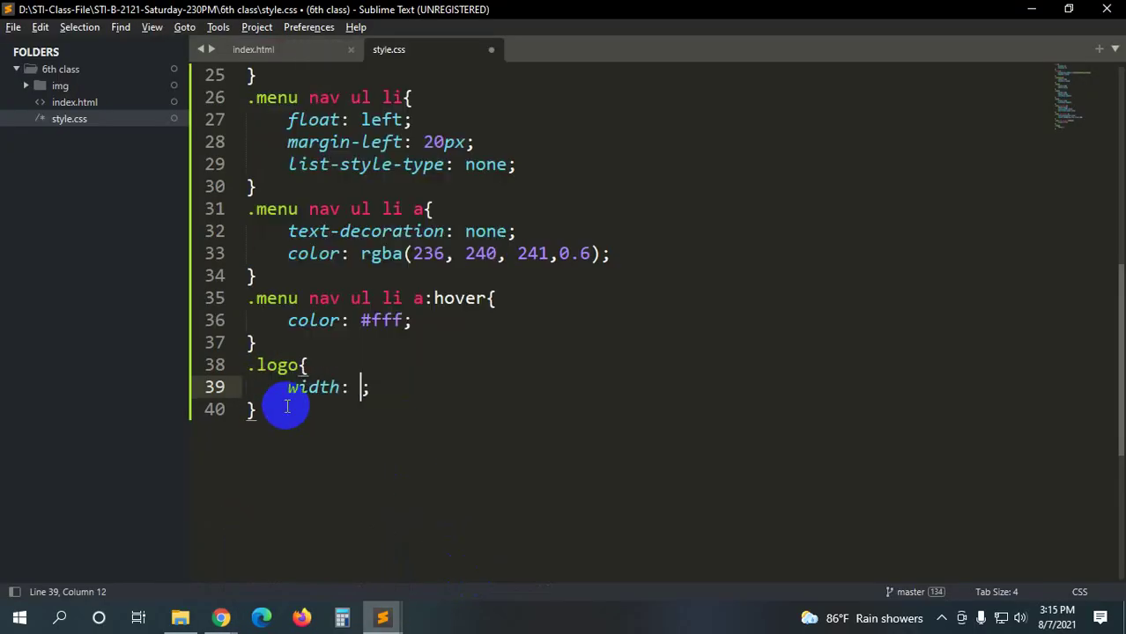
pyautogui.write('80p')
pyautogui.write('x')
pyautogui.hotkey('ctrl', 's')
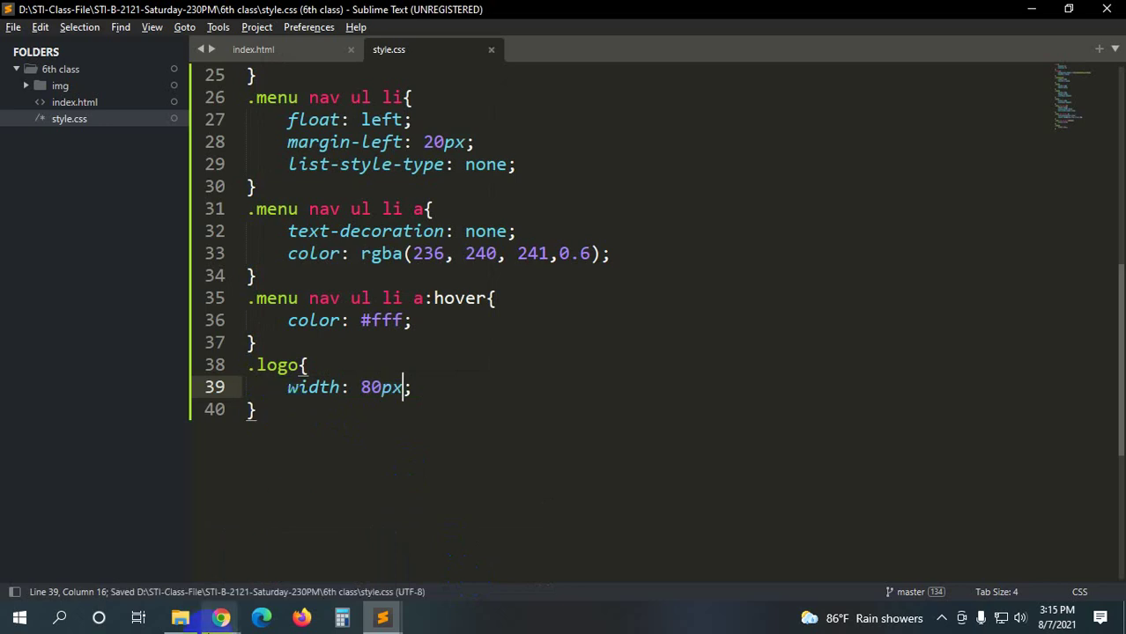
# - Check the logo size on the locally built page in Chrome, then return to the editor
pyautogui.click(188, 607)
pyautogui.moveTo(226, 616)
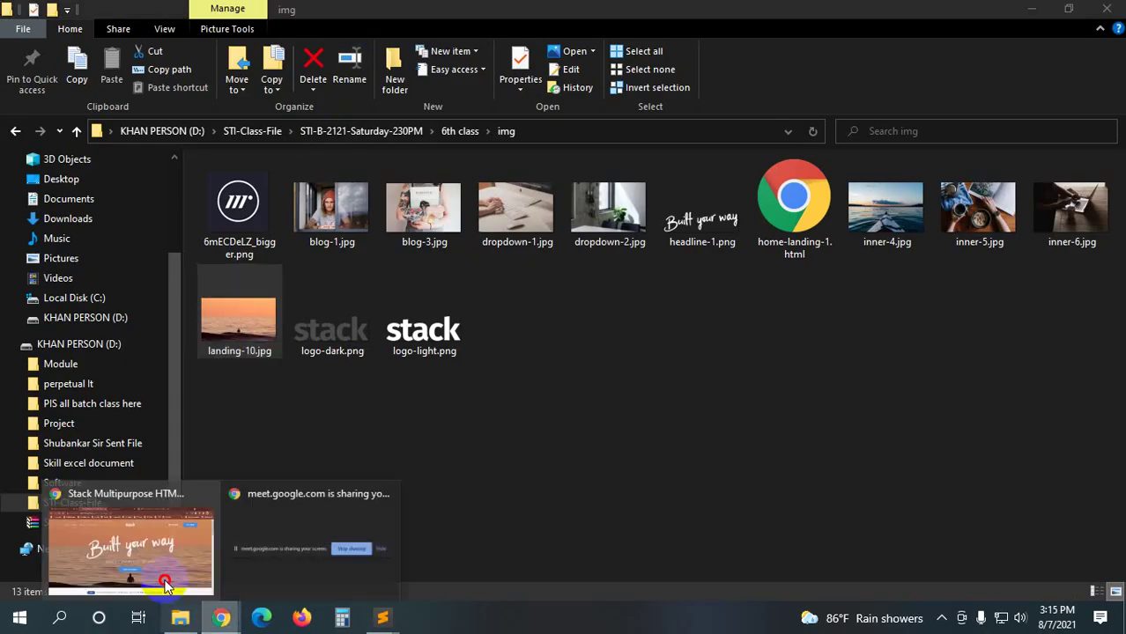
pyautogui.click(162, 584)
pyautogui.click(493, 11)
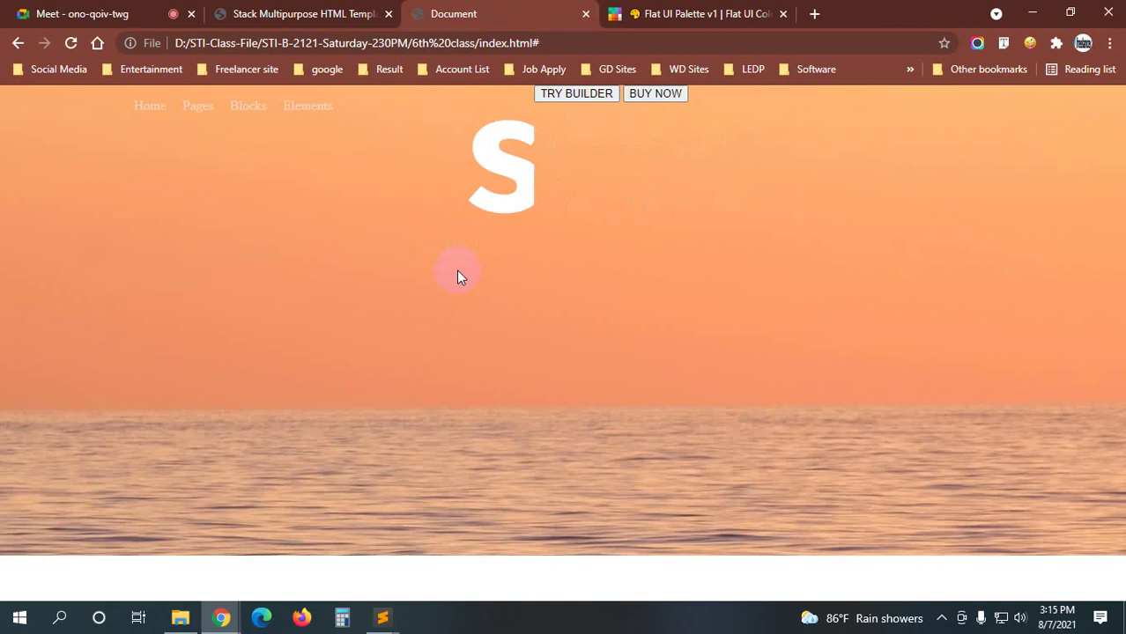
pyautogui.hotkey('alt', 'Tab')
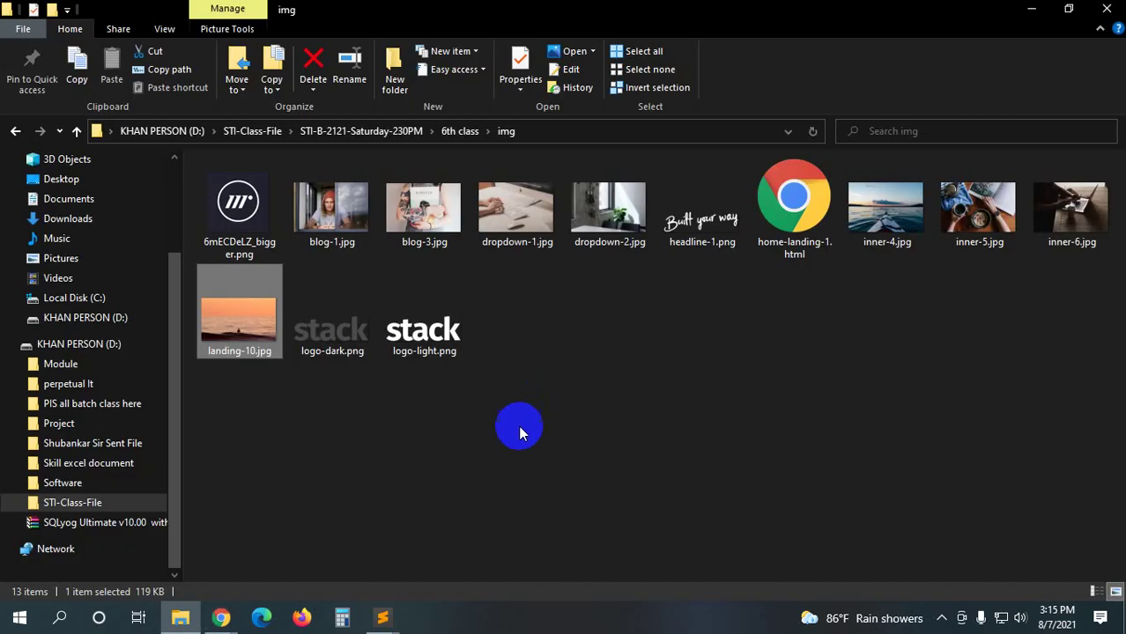
pyautogui.moveTo(382, 624)
pyautogui.click(504, 564)
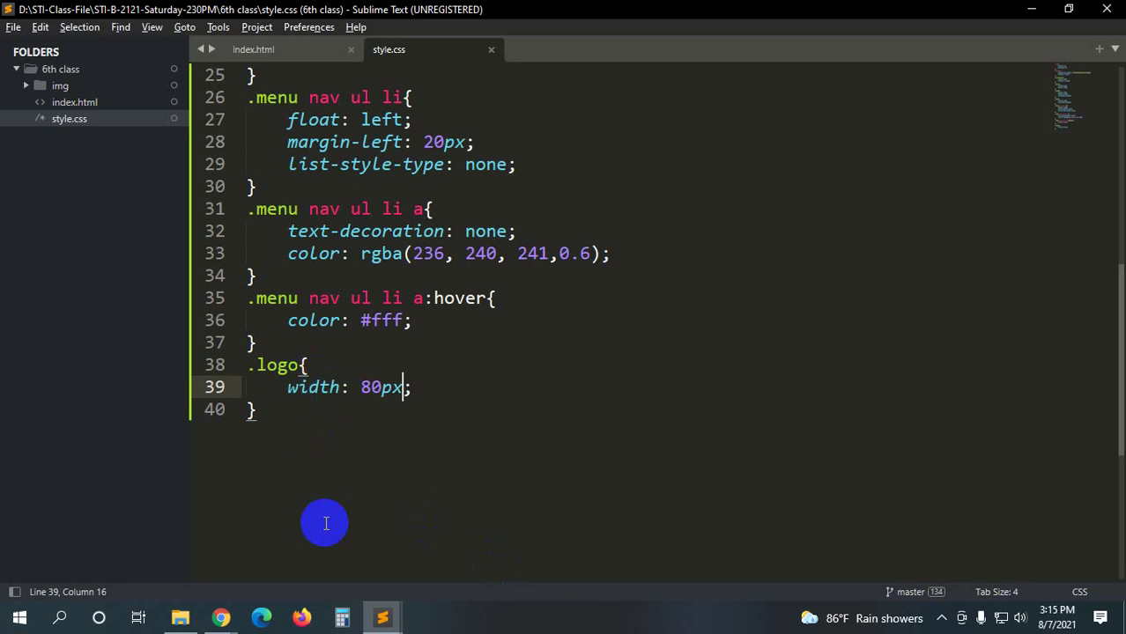
# - Look over the rendered page again, ending back on style.css in Sublime
pyautogui.hotkey('alt', 'Tab')
pyautogui.moveTo(221, 617)
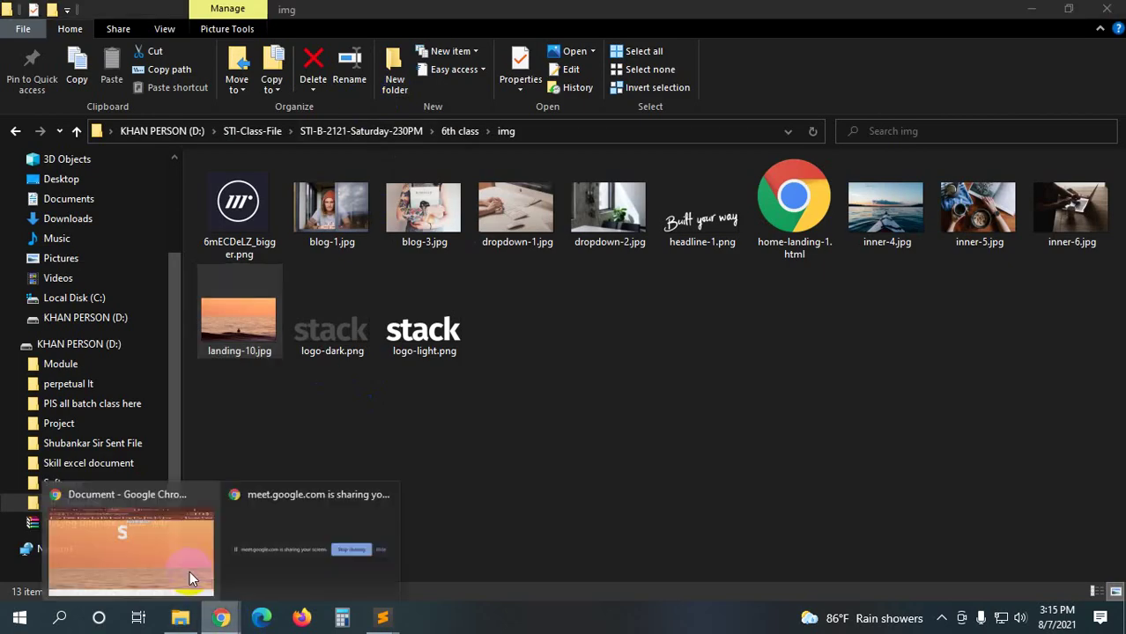
pyautogui.click(189, 571)
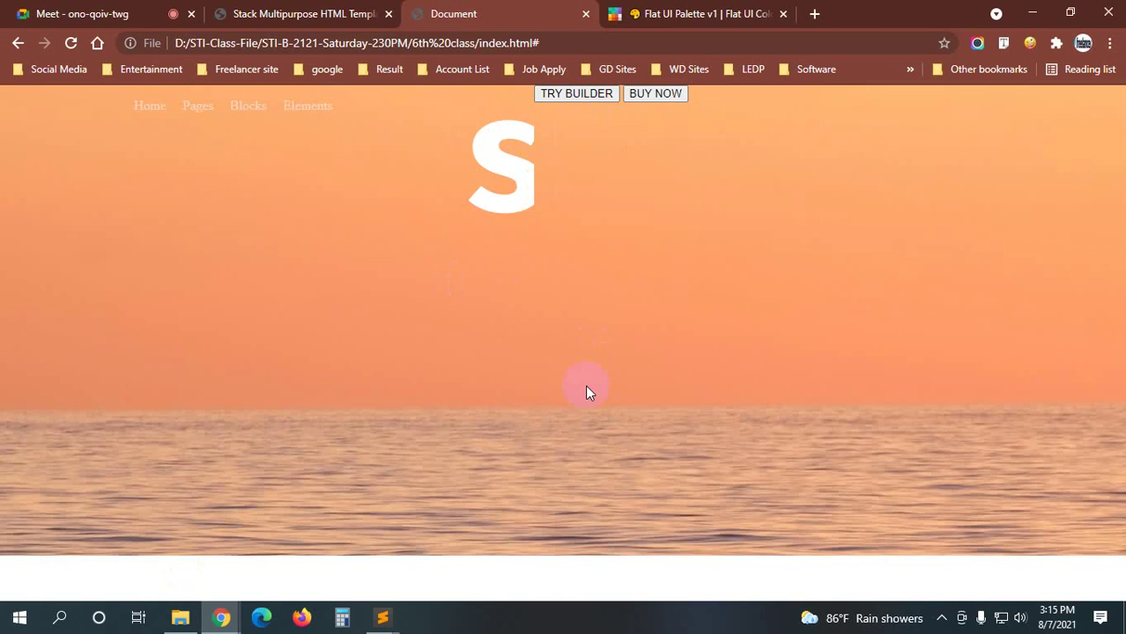
pyautogui.click(581, 91)
pyautogui.click(580, 252)
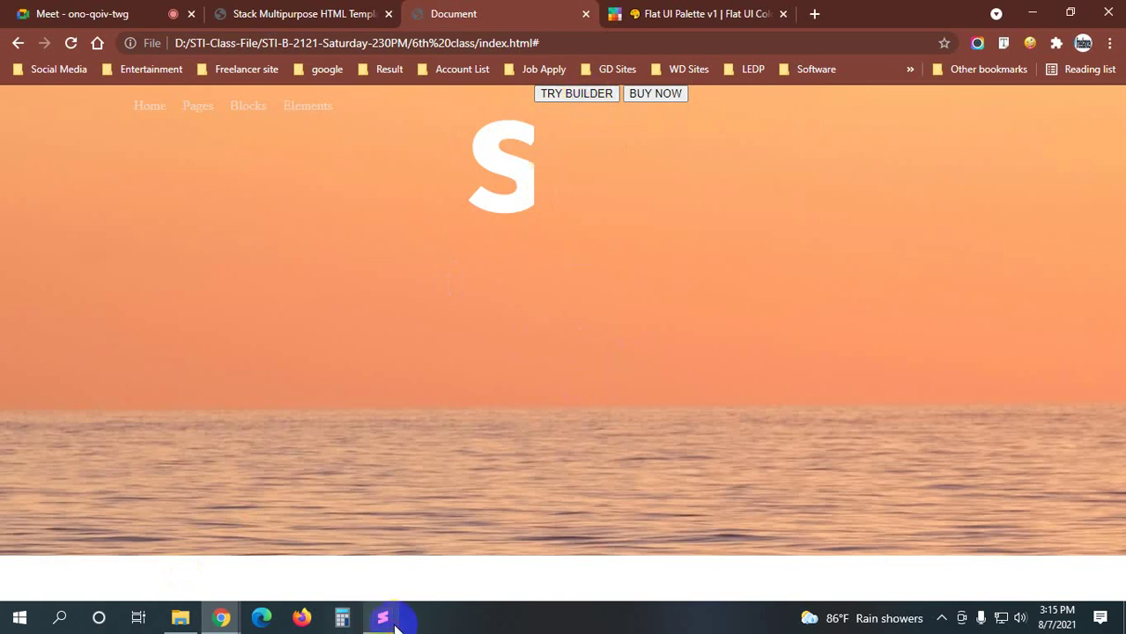
pyautogui.moveTo(382, 617)
pyautogui.click(445, 551)
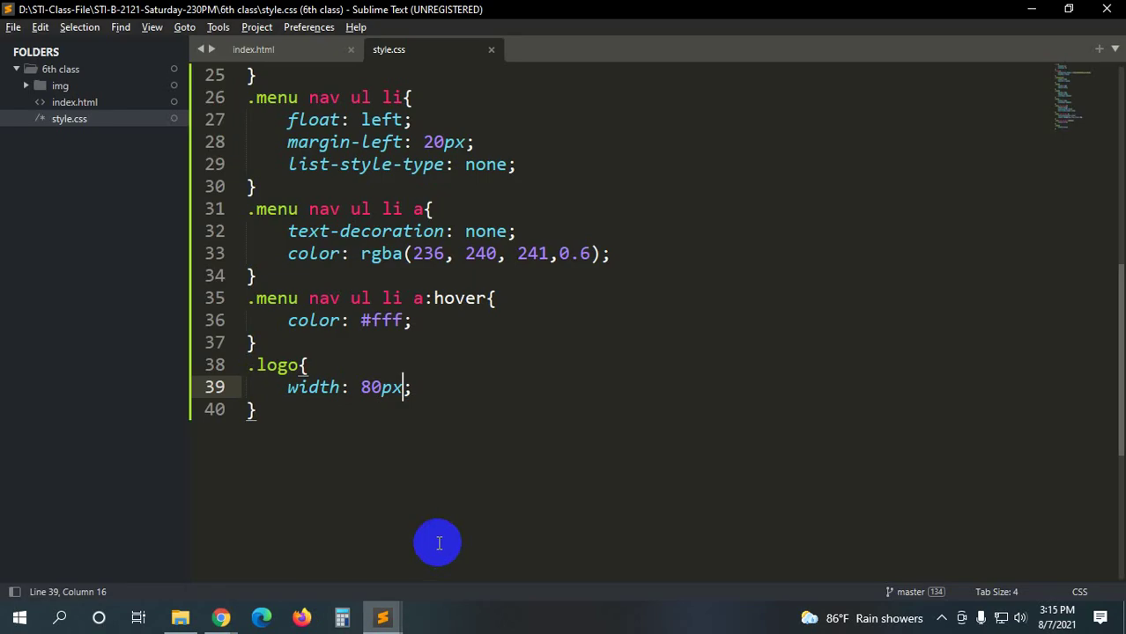
pyautogui.click(183, 618)
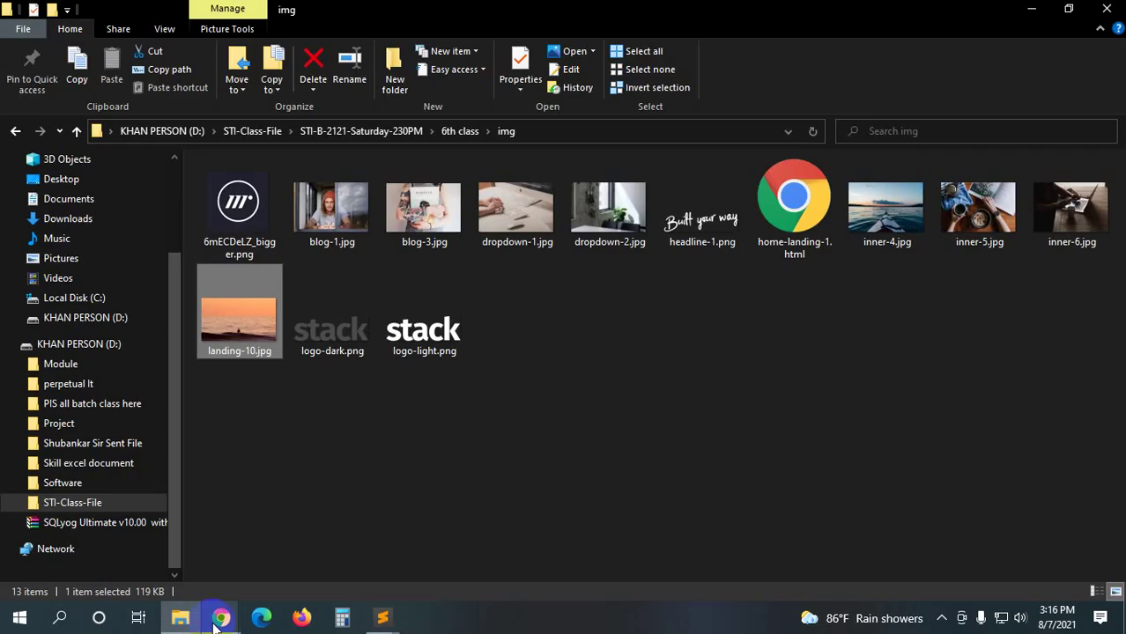
pyautogui.moveTo(219, 619)
pyautogui.click(156, 555)
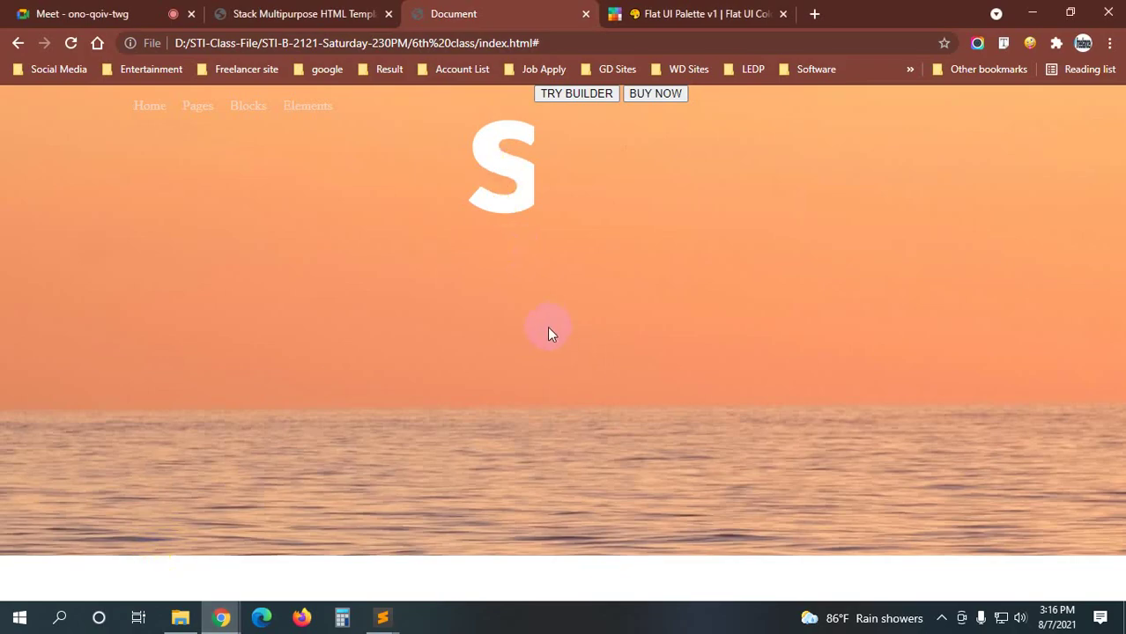
pyautogui.moveTo(384, 617)
pyautogui.click(506, 542)
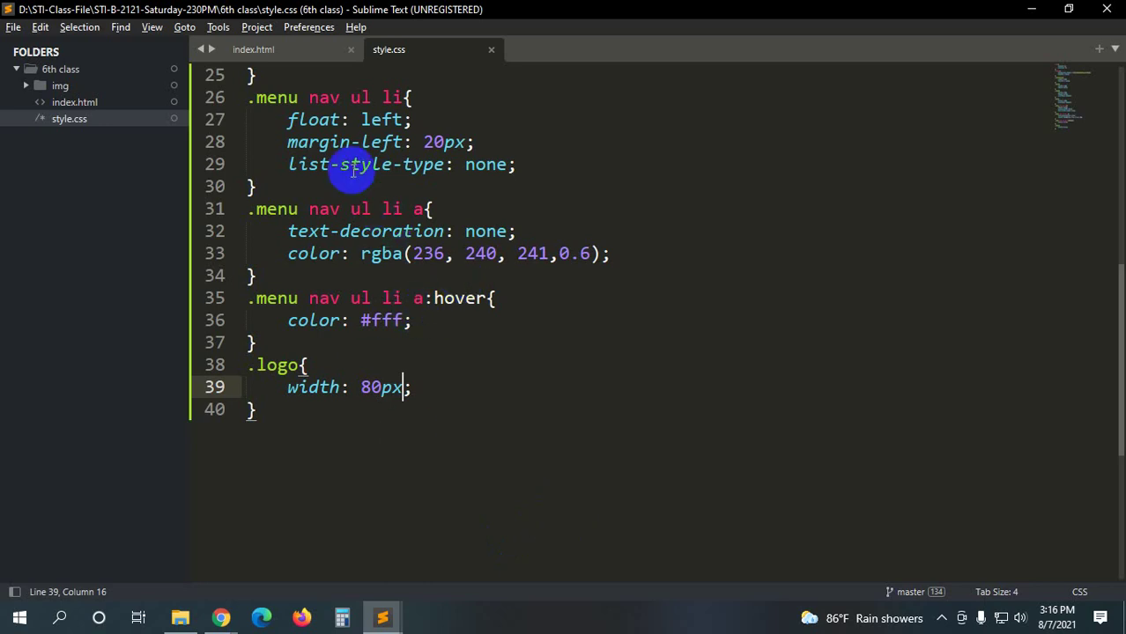
# - Check the img tag inside the logo div, then change the selector to .logo img and save
pyautogui.click(312, 51)
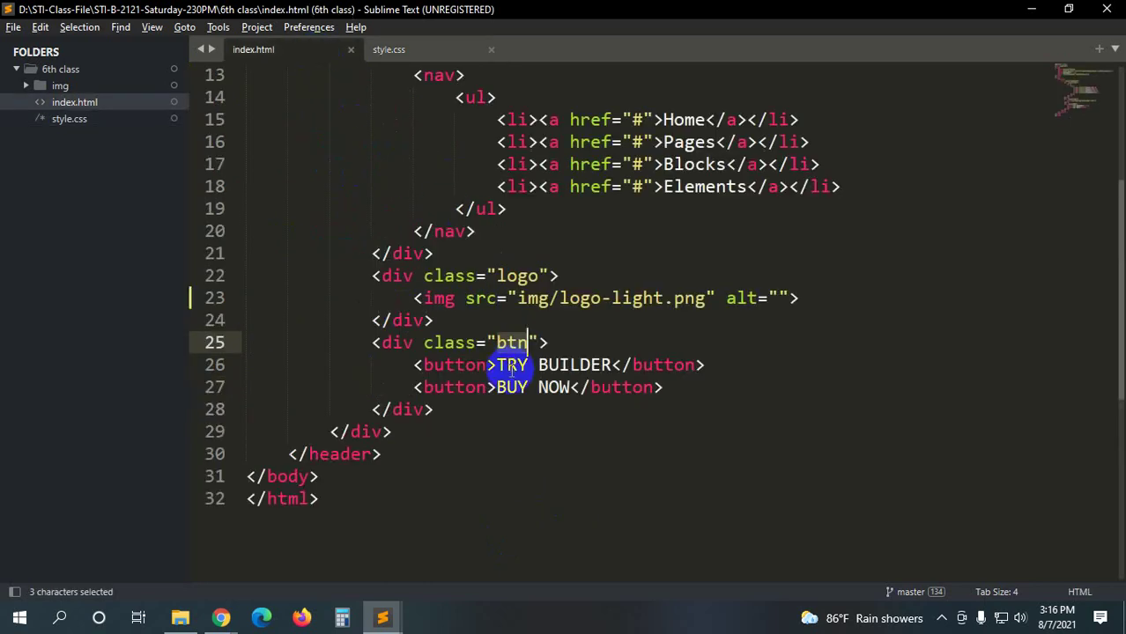
pyautogui.click(443, 276)
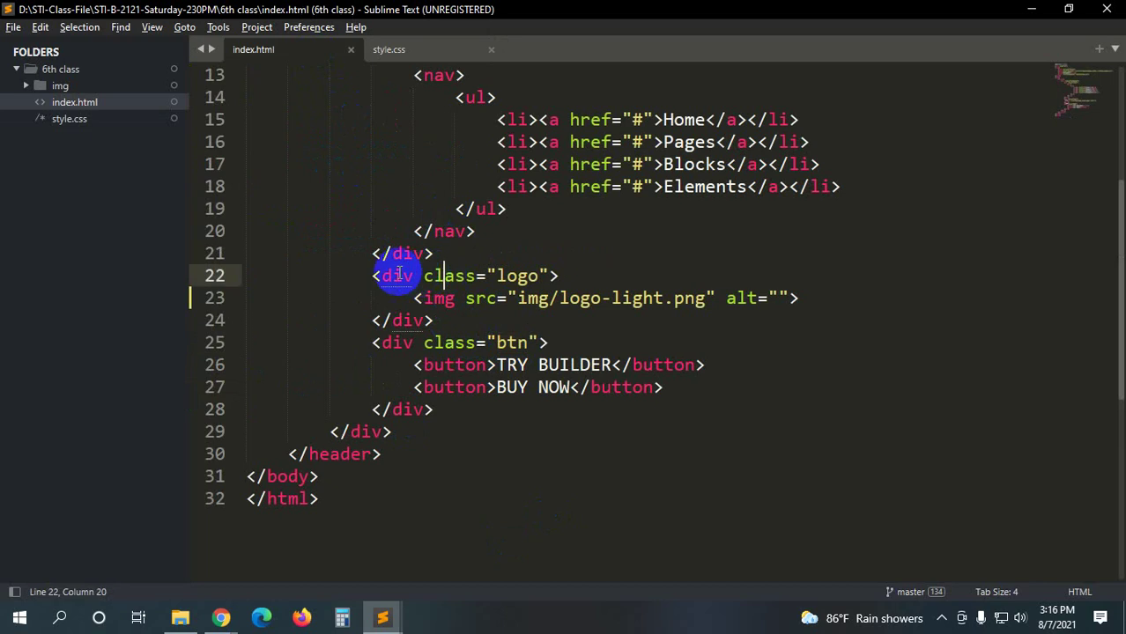
pyautogui.click(453, 298)
pyautogui.click(392, 51)
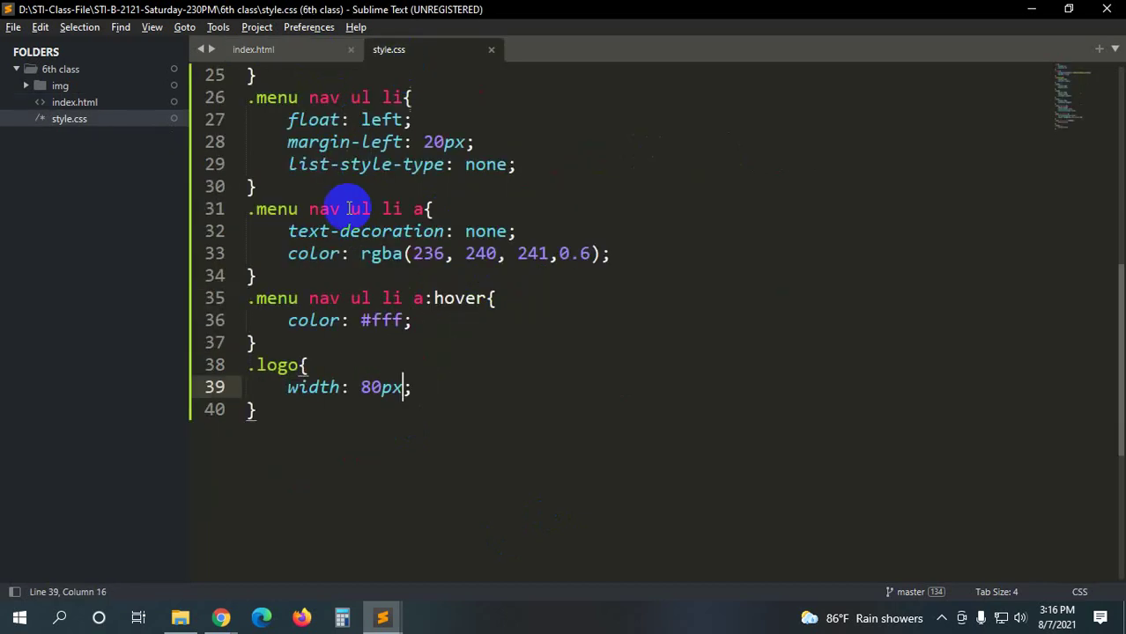
pyautogui.click(302, 365)
pyautogui.write('im')
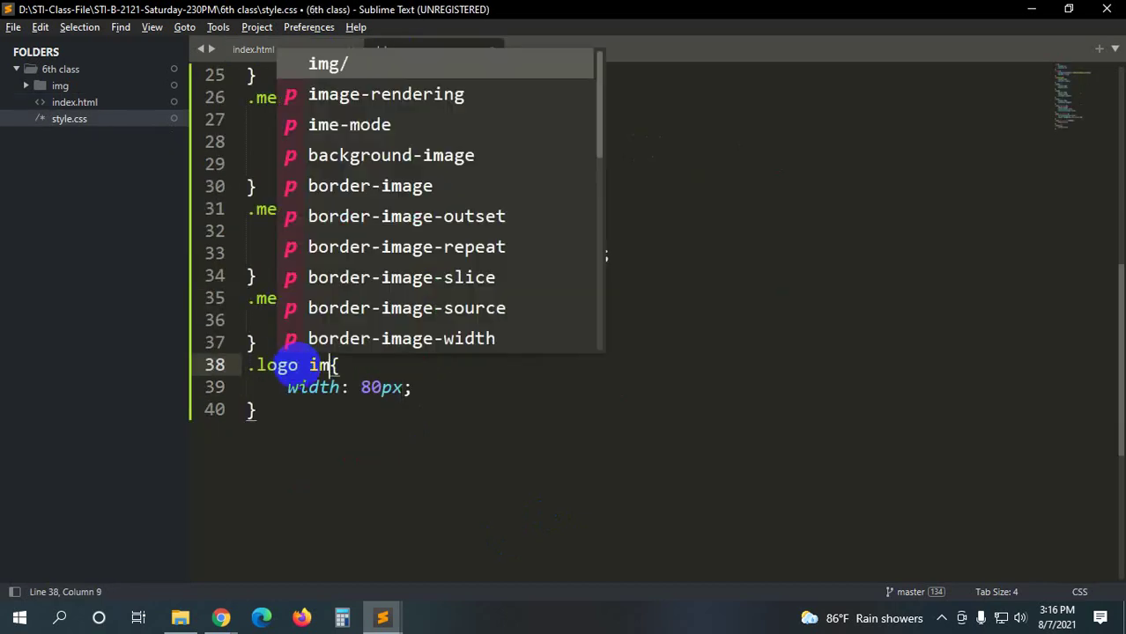
pyautogui.write('g')
pyautogui.hotkey('ctrl', 's')
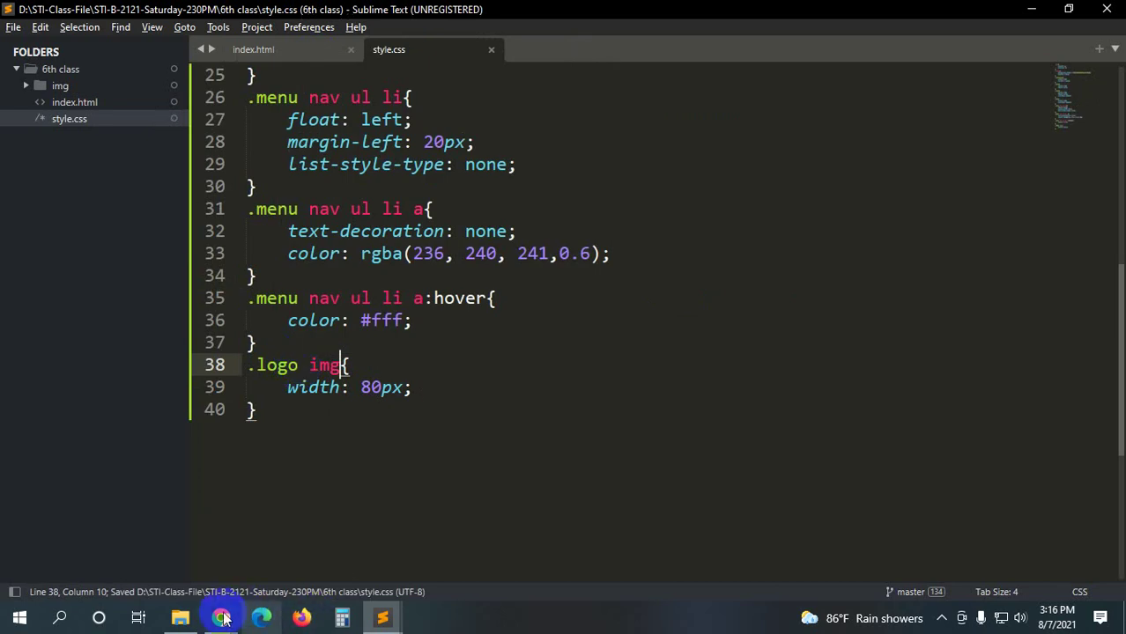
# - View the smaller logo in Chrome, then review the 80px width in the .logo img rule
pyautogui.moveTo(221, 618)
pyautogui.click(157, 550)
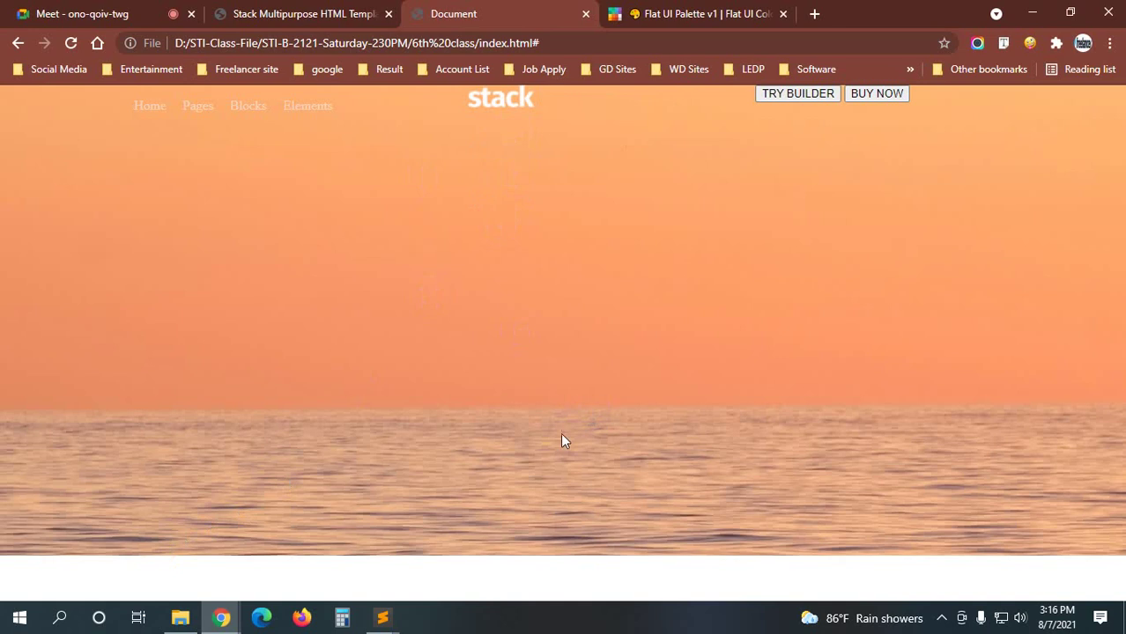
pyautogui.moveTo(384, 616)
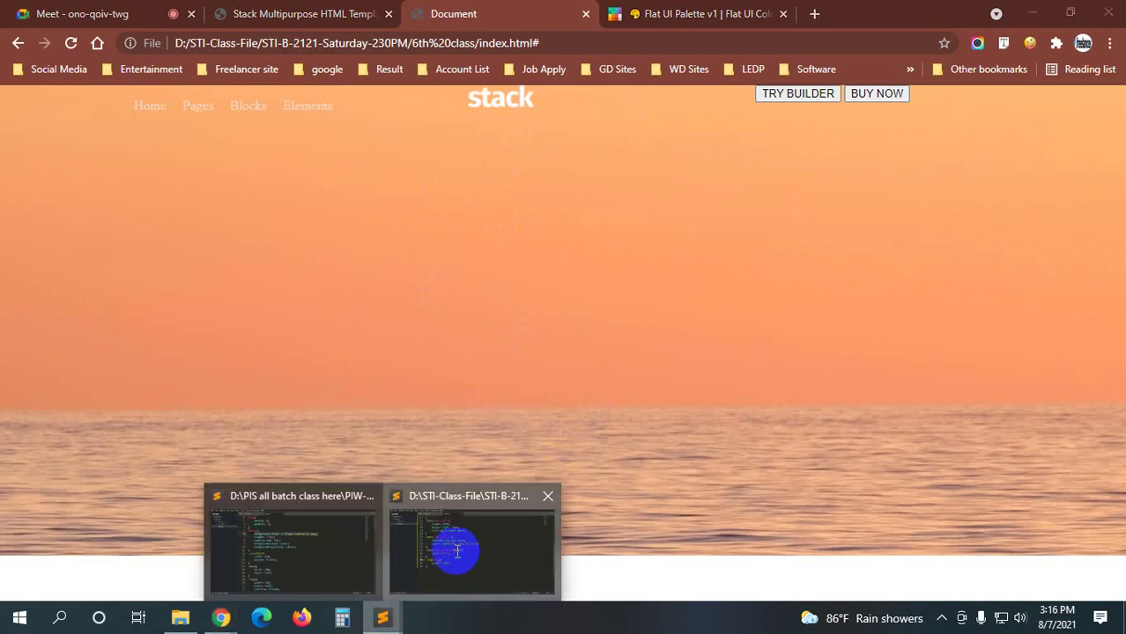
pyautogui.click(452, 548)
pyautogui.moveTo(292, 414); pyautogui.dragTo(245, 366)
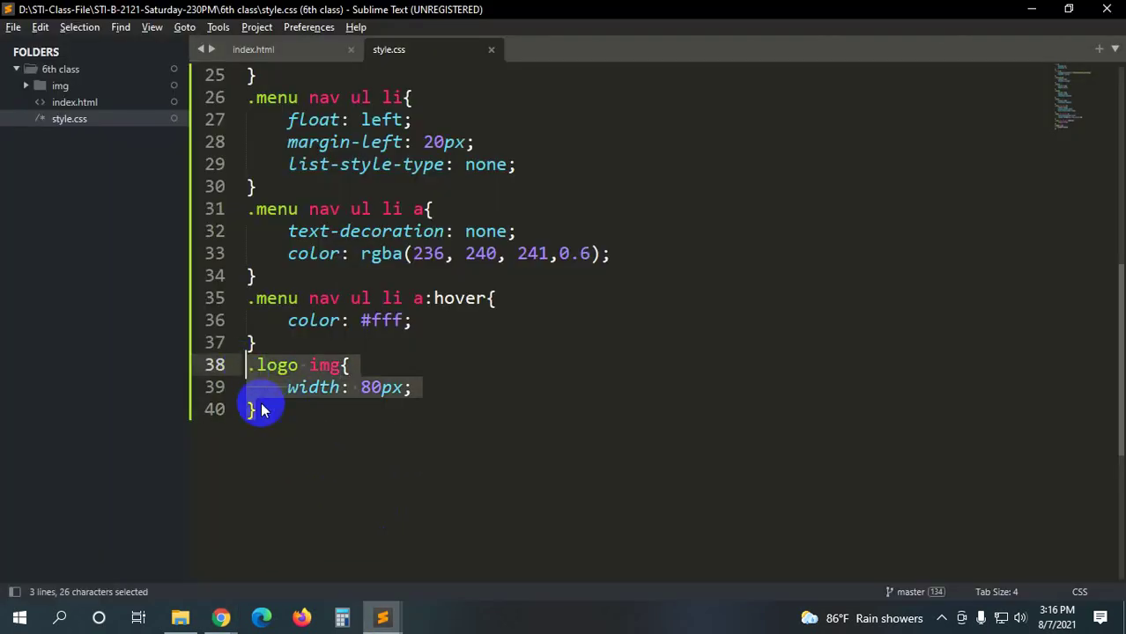
pyautogui.click(390, 388)
pyautogui.doubleClick(379, 387)
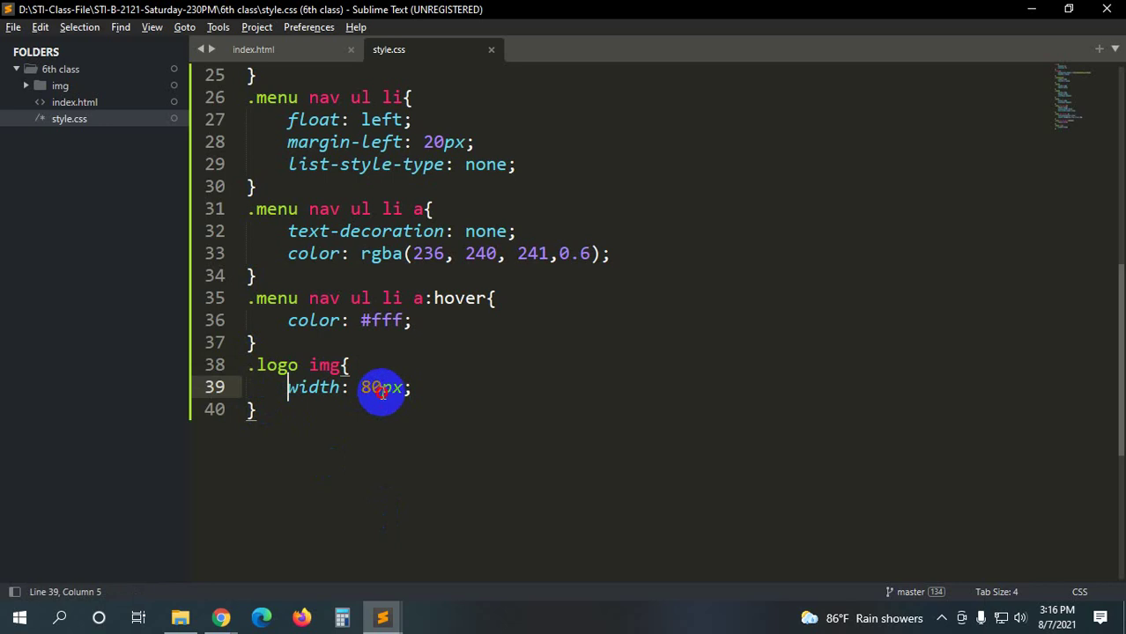
pyautogui.click(380, 388)
# - Compare the img tag in the HTML with the rule, then view the live Stack demo page
pyautogui.click(291, 55)
pyautogui.doubleClick(528, 298)
pyautogui.click(454, 297)
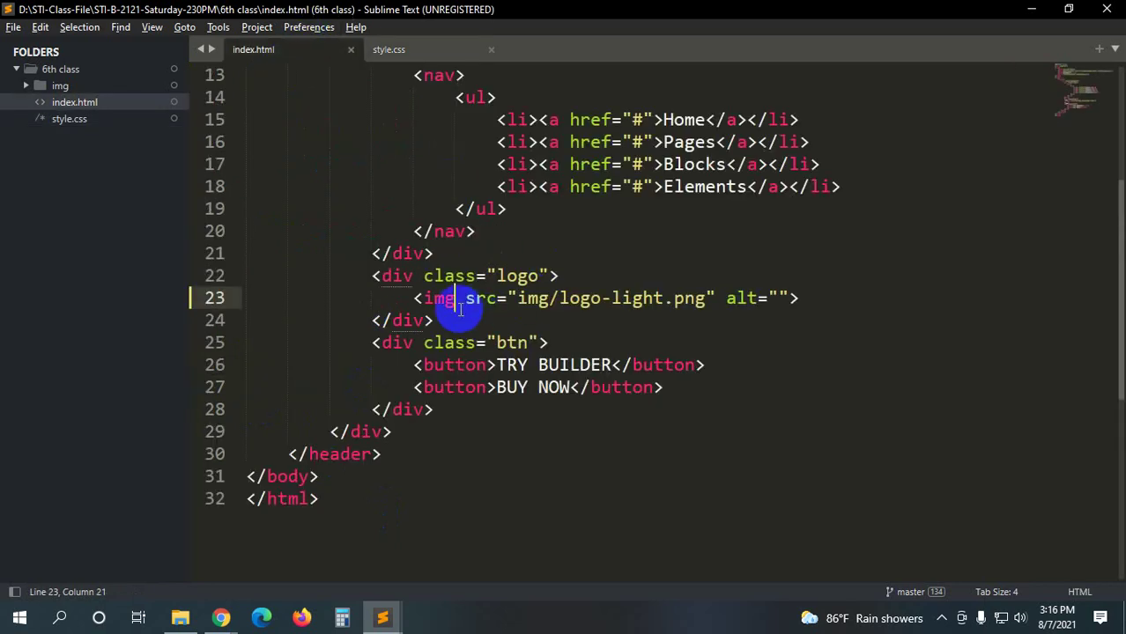
pyautogui.click(426, 56)
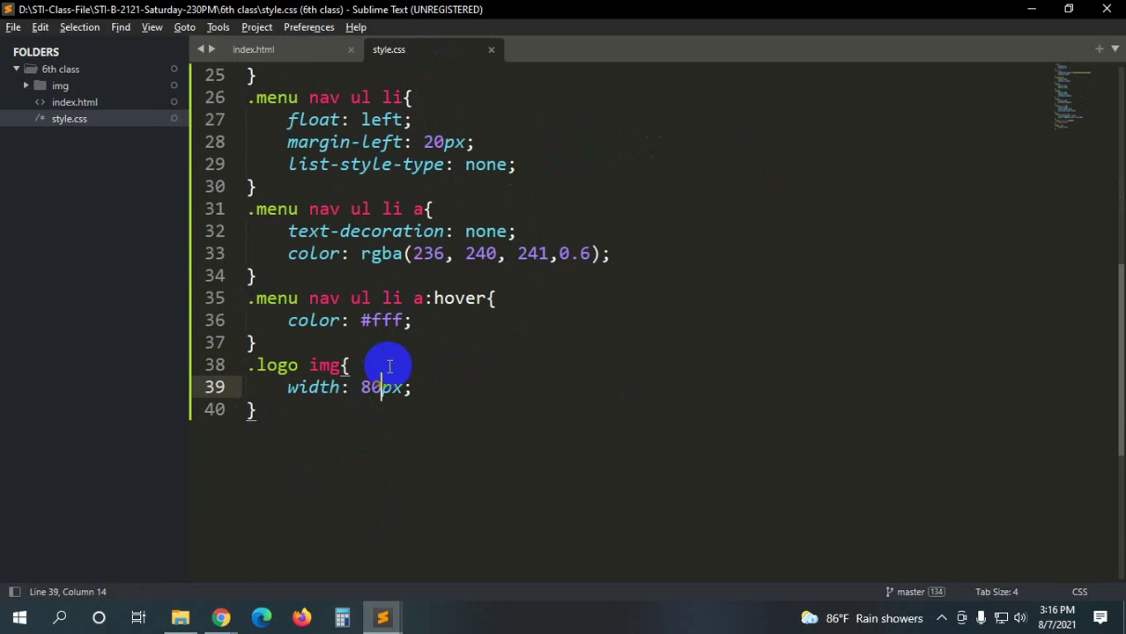
pyautogui.hotkey('alt', 'Tab')
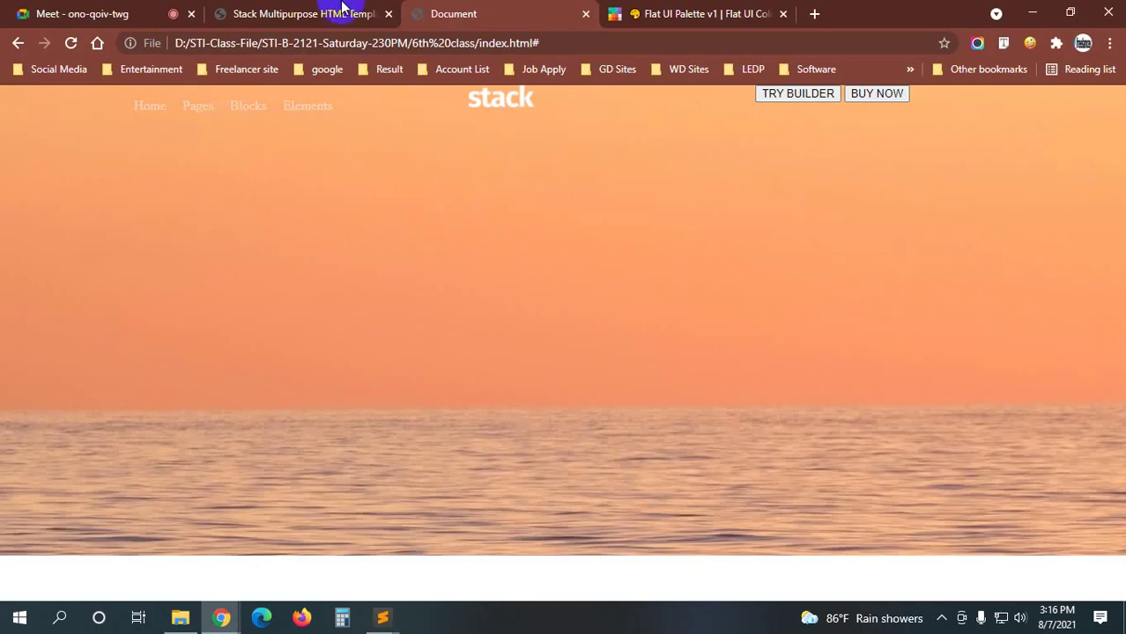
pyautogui.click(308, 12)
# - Capture the local page's header strip and draw a red line down its centre, then close it
pyautogui.click(432, 13)
pyautogui.press('Print')
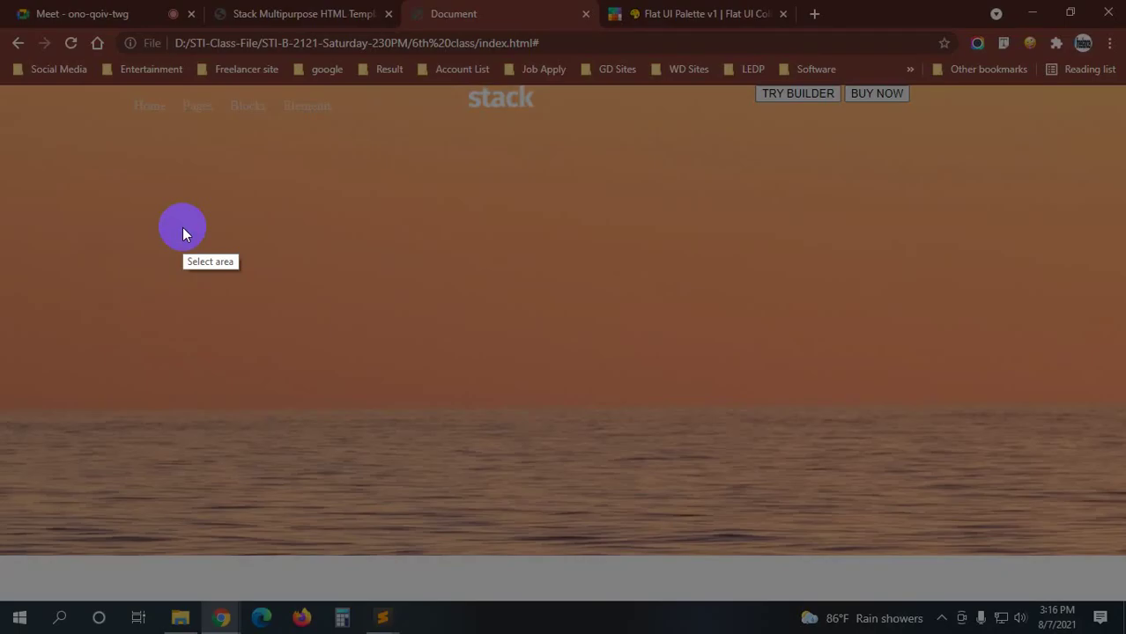
pyautogui.moveTo(1, 86)
pyautogui.mouseDown()
pyautogui.moveTo(1117, 213)
pyautogui.moveTo(1123, 205)
pyautogui.mouseUp()
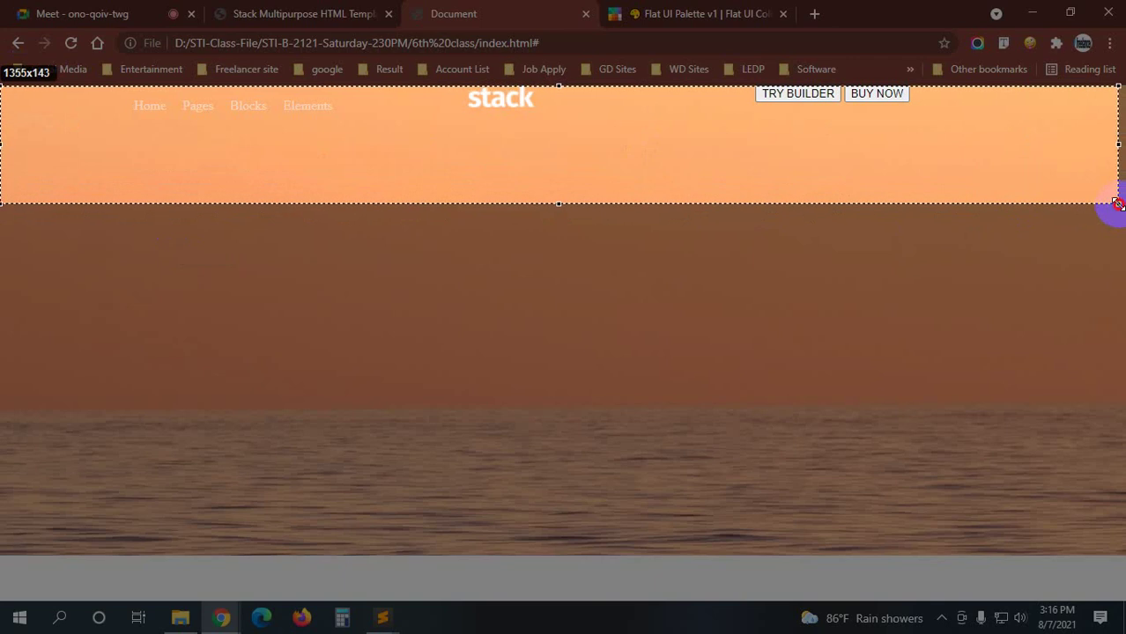
pyautogui.moveTo(1117, 210); pyautogui.dragTo(1117, 205)
pyautogui.click(1100, 46)
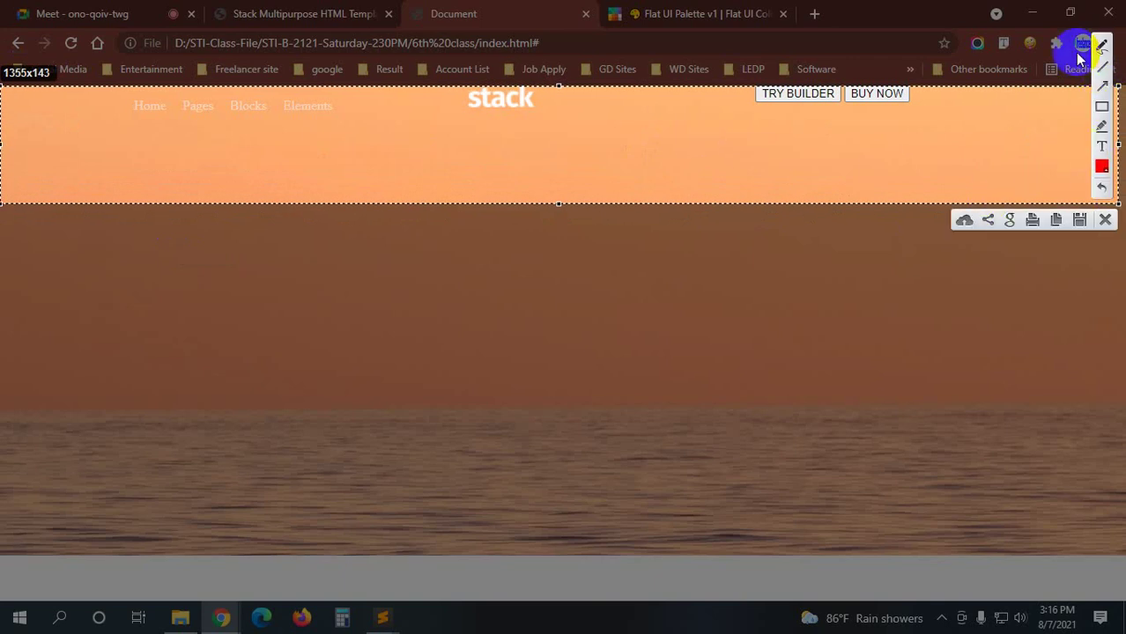
pyautogui.moveTo(565, 179); pyautogui.dragTo(566, 208)
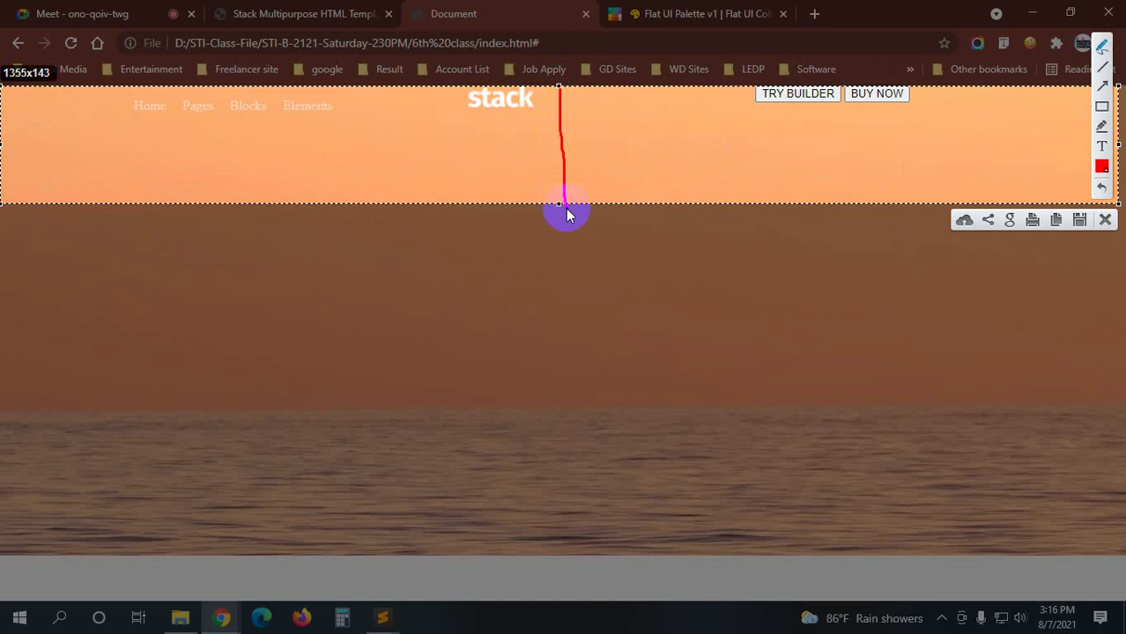
pyautogui.click(1105, 219)
# - Add text-align: center to .logo img, save, and reload the Chrome preview
pyautogui.moveTo(393, 624)
pyautogui.click(478, 584)
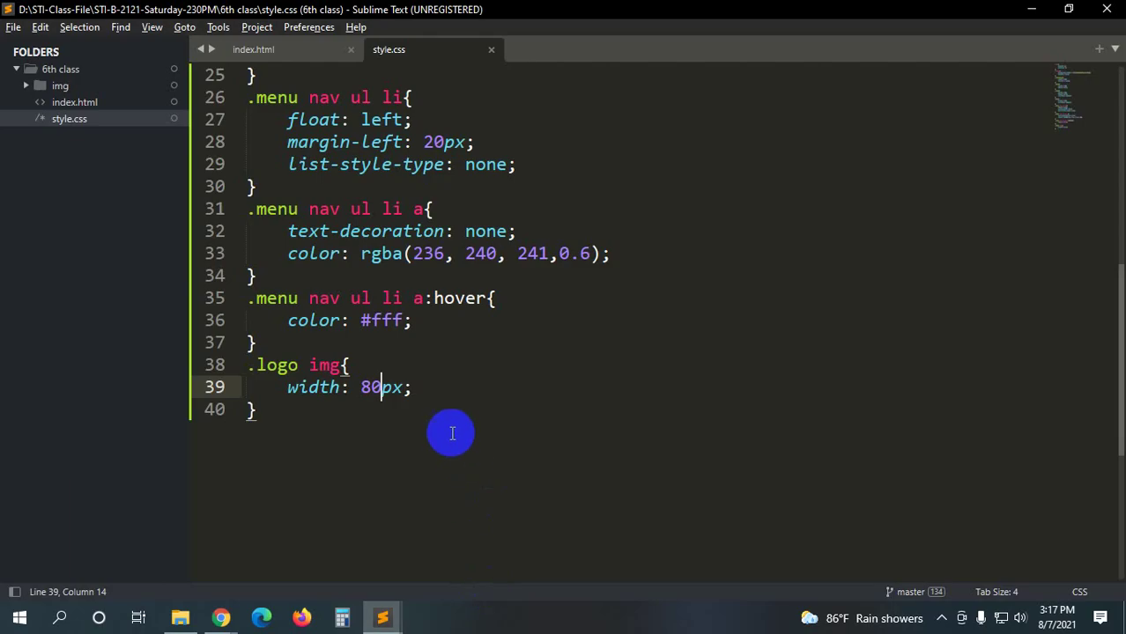
pyautogui.click(447, 396)
pyautogui.press('Return')
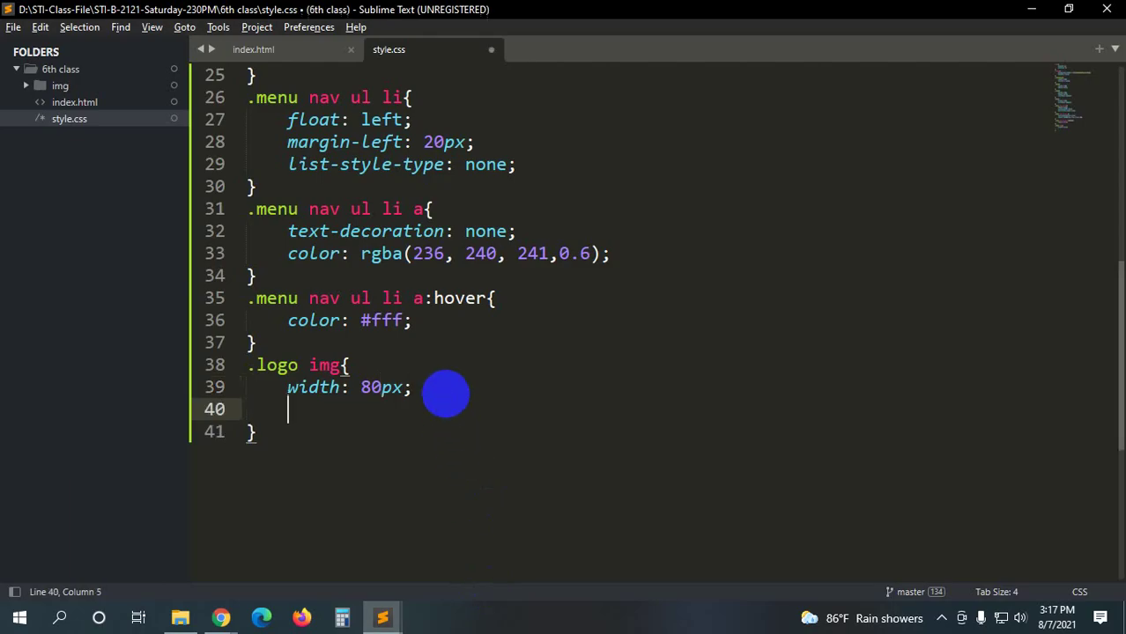
pyautogui.write('text')
pyautogui.press('Down')
pyautogui.press('Return')
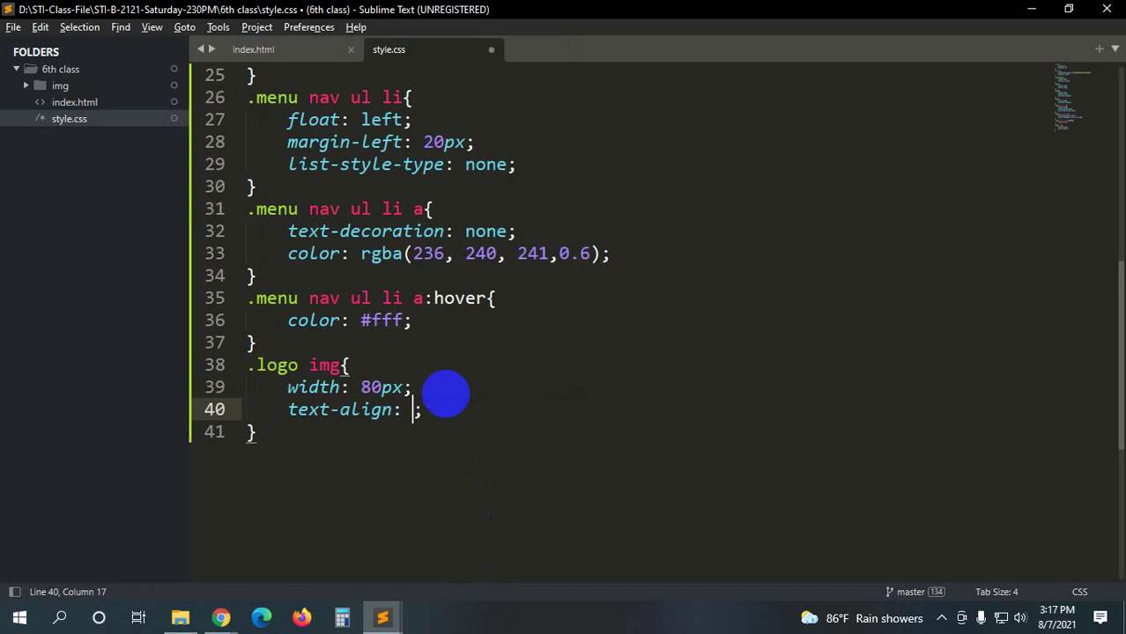
pyautogui.write('cen')
pyautogui.press('Return')
pyautogui.hotkey('ctrl', 's')
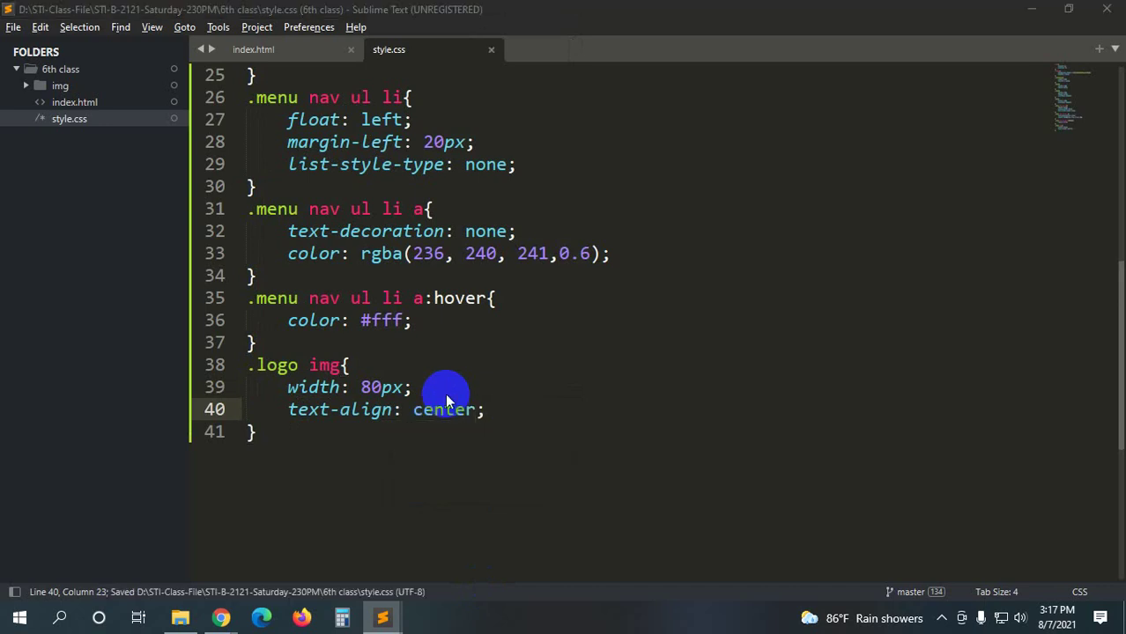
pyautogui.hotkey('alt', 'Tab')
pyautogui.hotkey('ctrl', 'r')
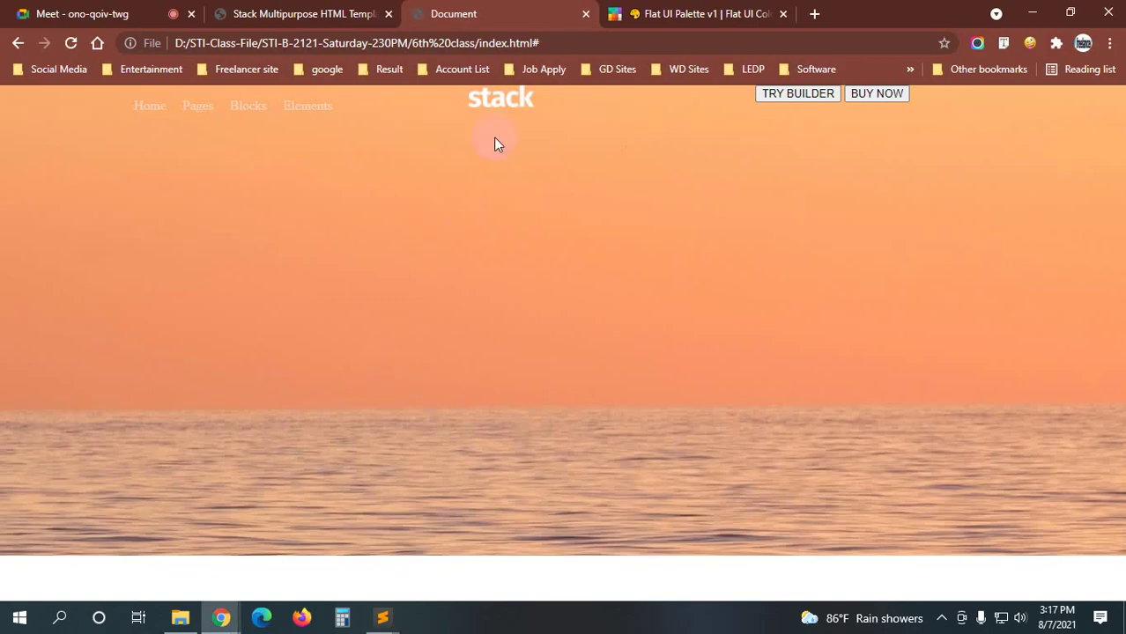
pyautogui.moveTo(506, 98); pyautogui.dragTo(450, 180)
# - Replace text-align: center with margin-left: 70px in .logo img and save
pyautogui.hotkey('alt', 'Tab')
pyautogui.moveTo(493, 411); pyautogui.dragTo(291, 411)
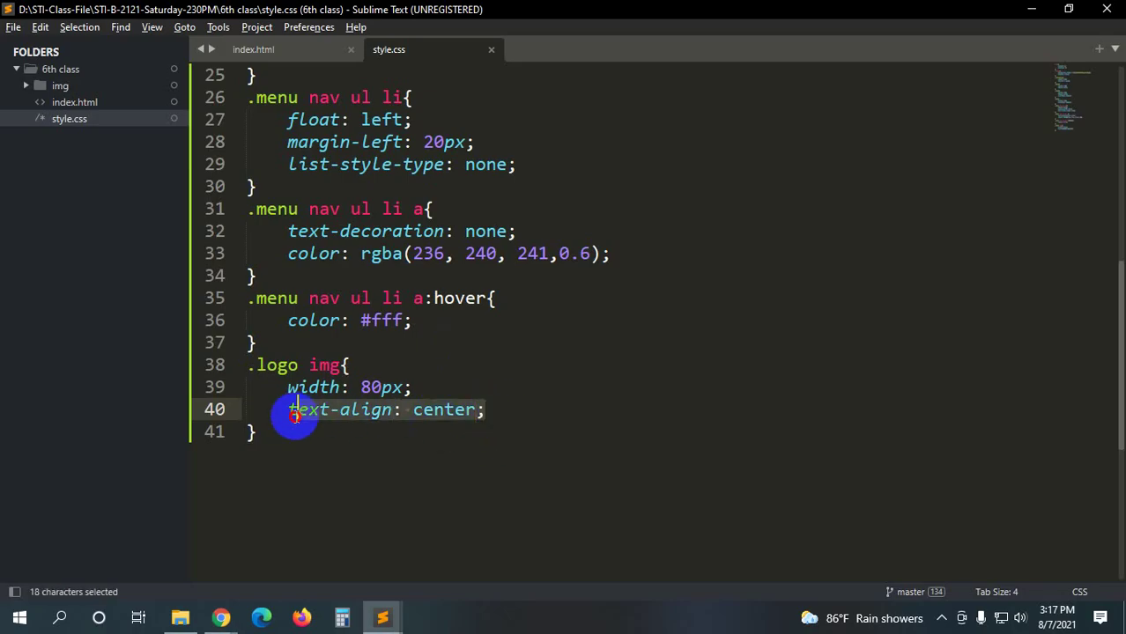
pyautogui.press('BackSpace')
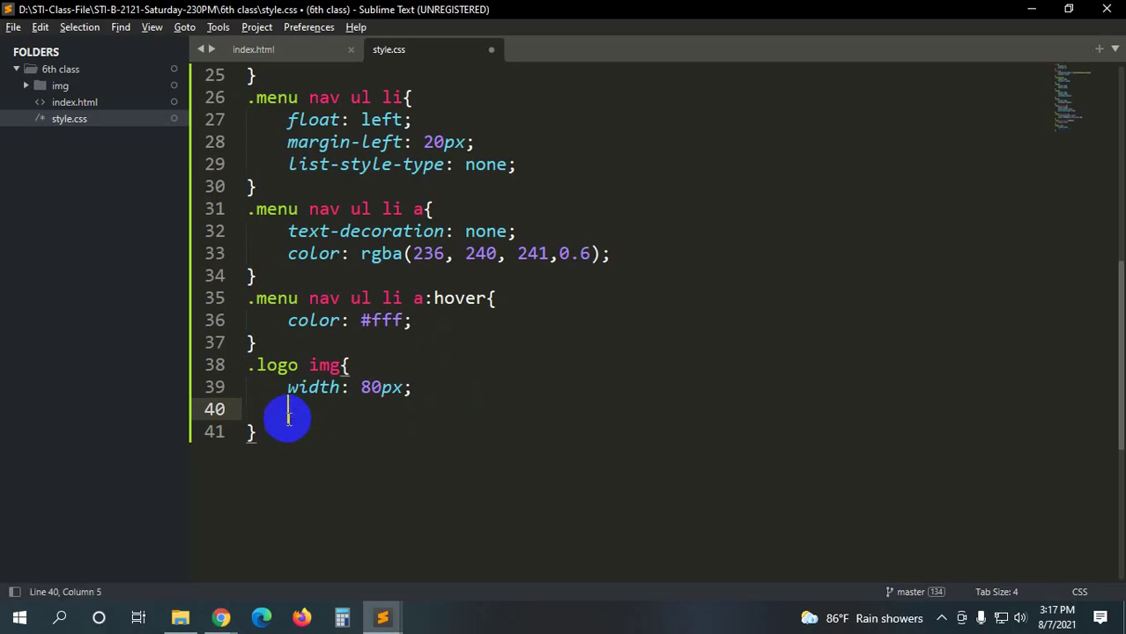
pyautogui.write('margin')
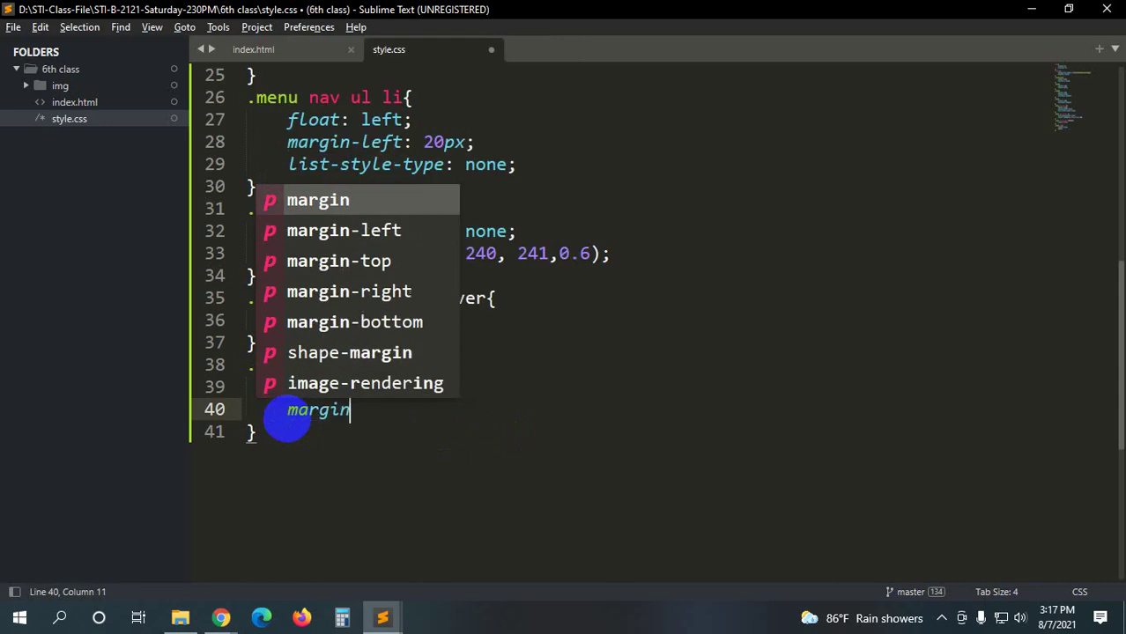
pyautogui.write('-left')
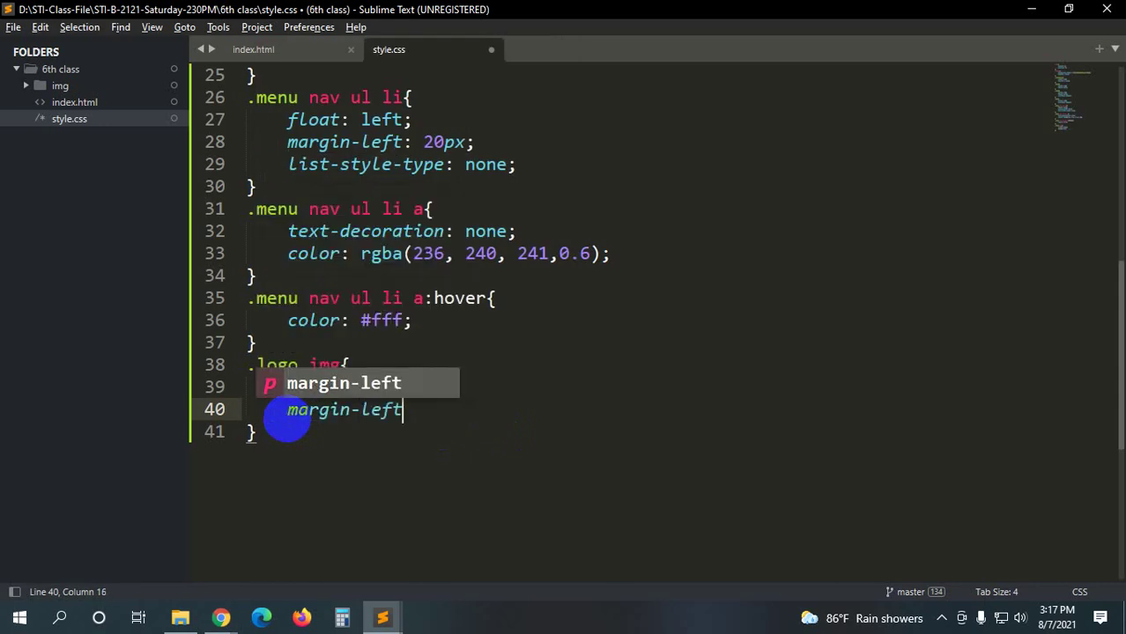
pyautogui.press('Return')
pyautogui.write('70px;')
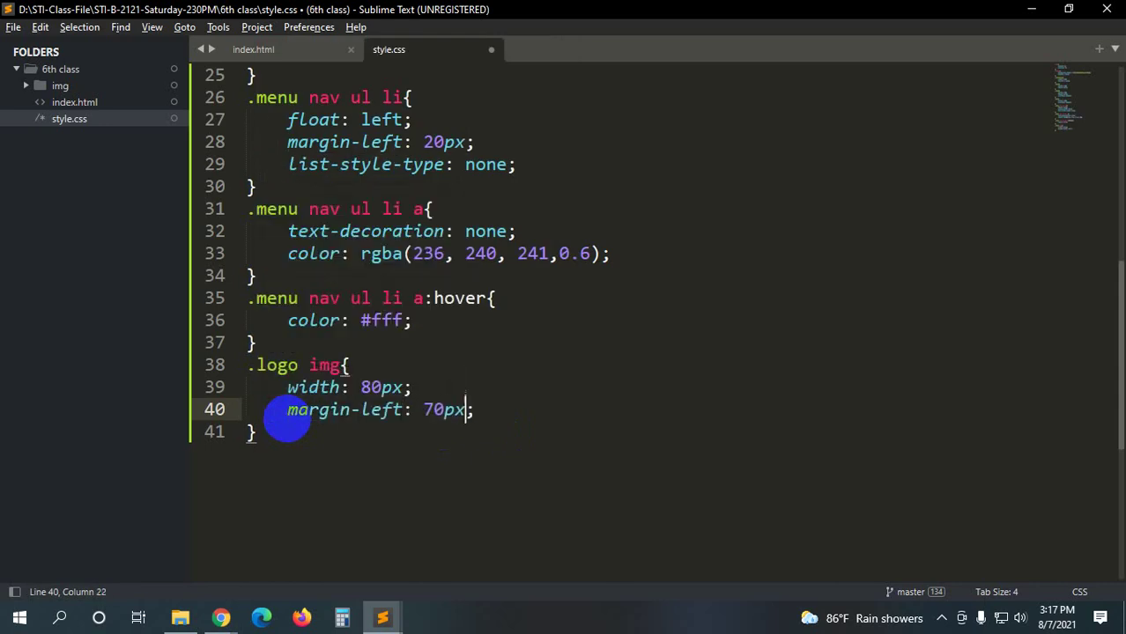
pyautogui.hotkey('ctrl', 's')
pyautogui.hotkey('alt', 'Tab')
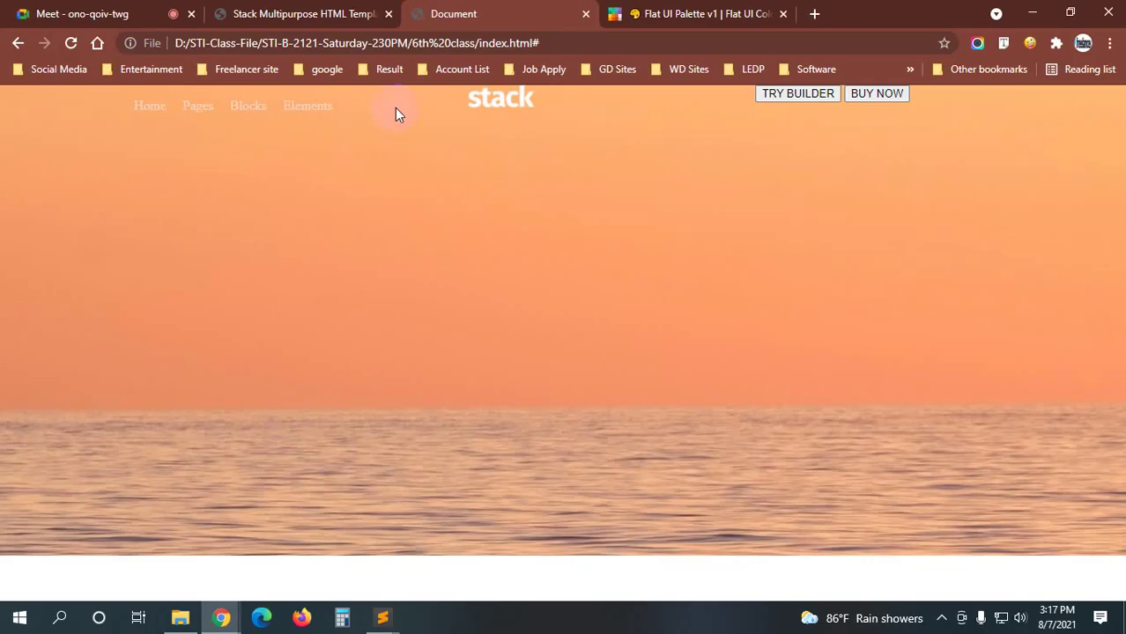
# - Reload the page and snip the header strip showing the repositioned logo
pyautogui.hotkey('ctrl', 'r')
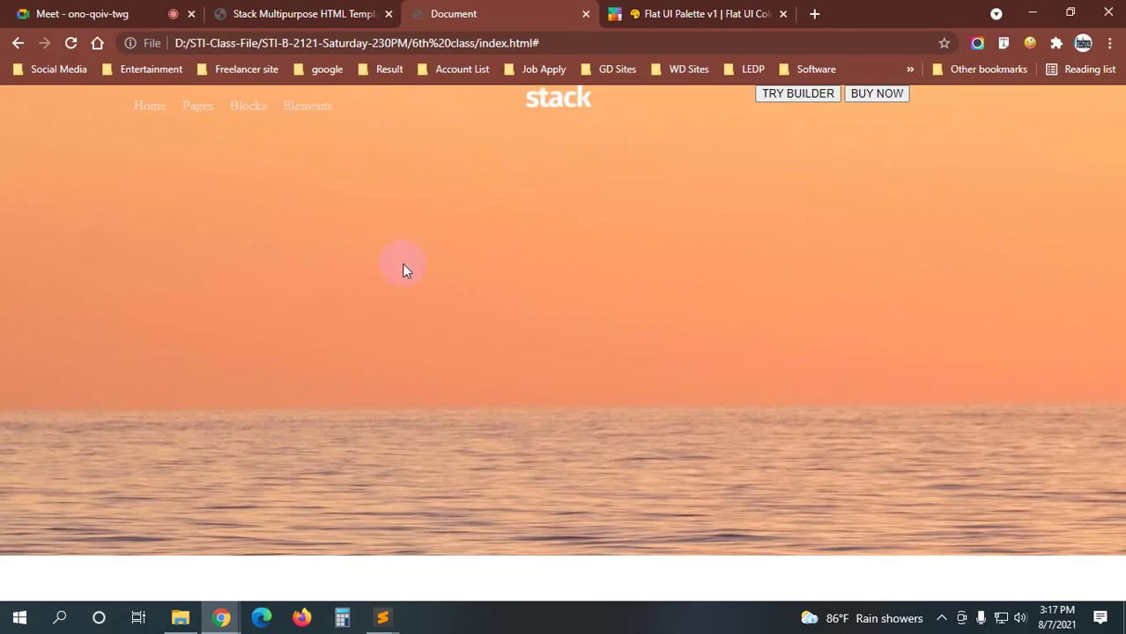
pyautogui.press('Print')
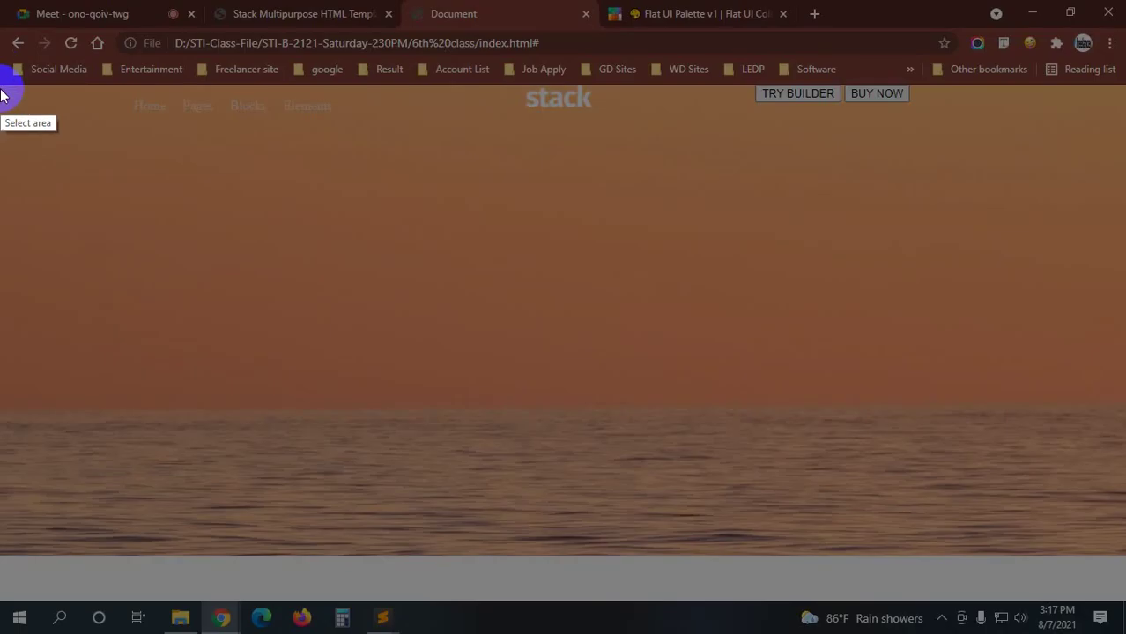
pyautogui.moveTo(1, 85); pyautogui.dragTo(1120, 225)
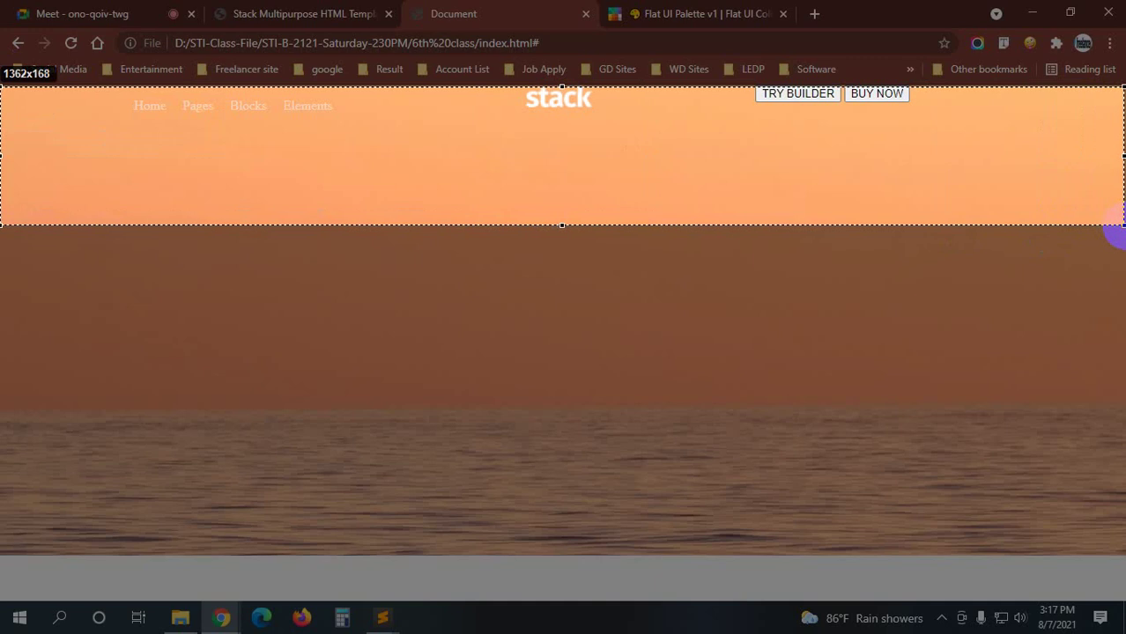
pyautogui.moveTo(1114, 228); pyautogui.dragTo(1115, 229)
pyautogui.click(1106, 238)
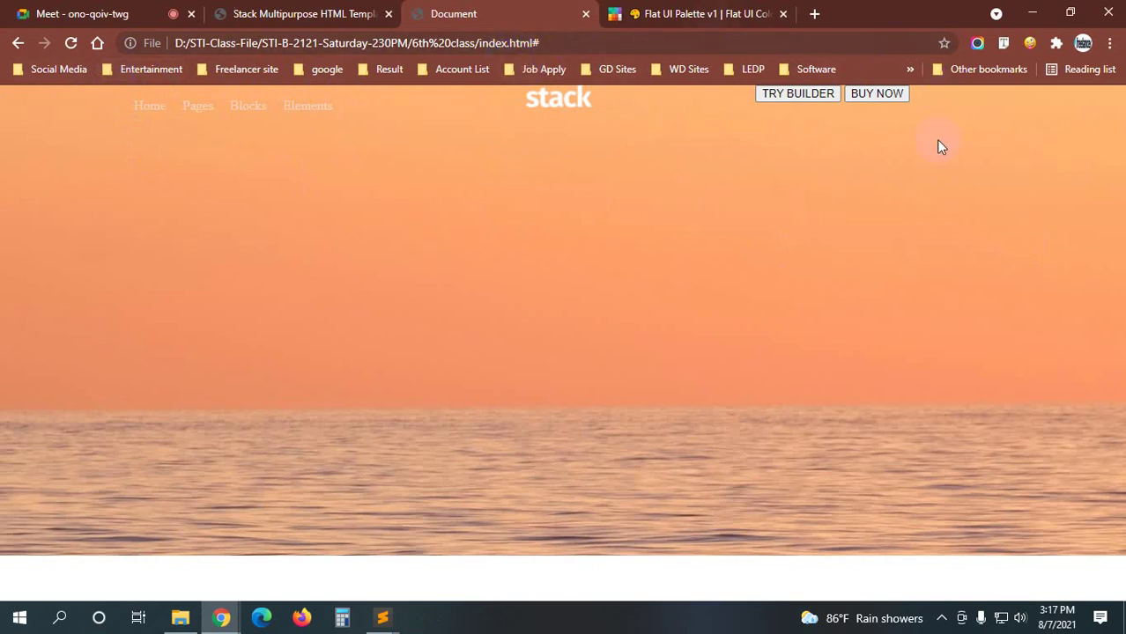
# - Return to style.css with the caret at the end of the .logo img rule
pyautogui.moveTo(382, 616)
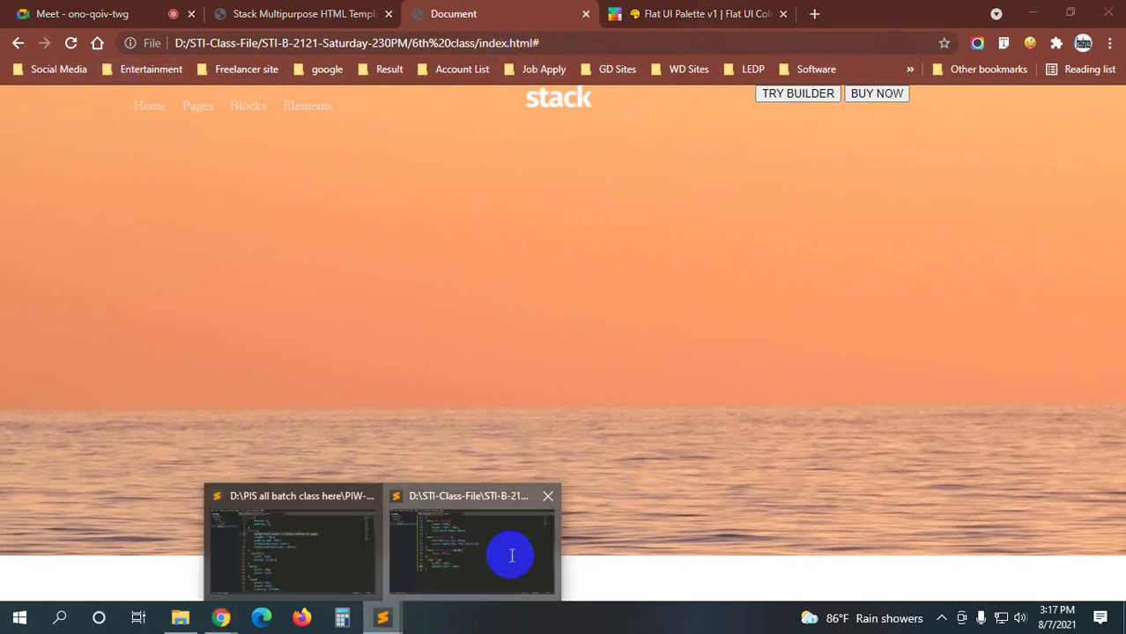
pyautogui.click(510, 553)
pyautogui.click(307, 381)
# - Start a new .btn button{ rule after the logo rule
pyautogui.press('Return')
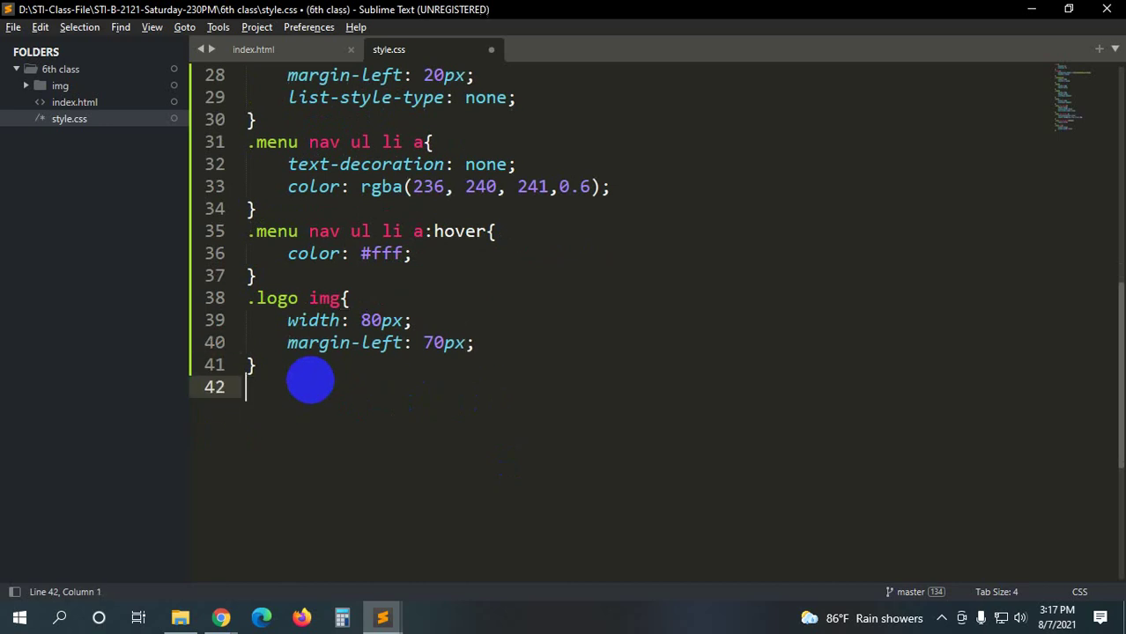
pyautogui.write('.btn ')
pyautogui.write('button')
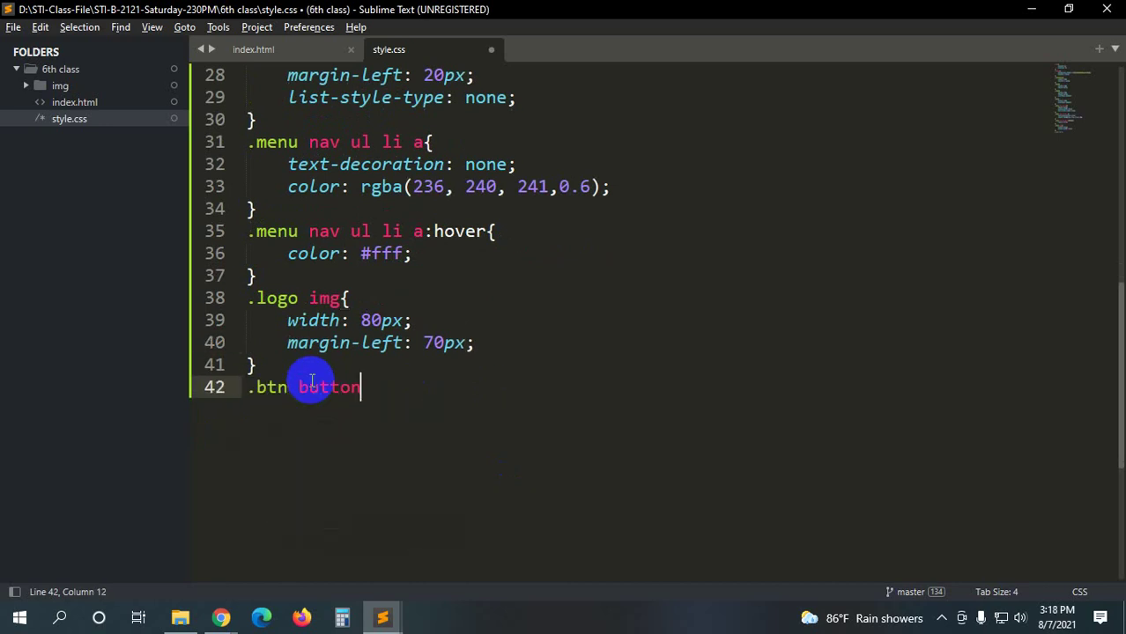
pyautogui.write('{')
pyautogui.press('Return')
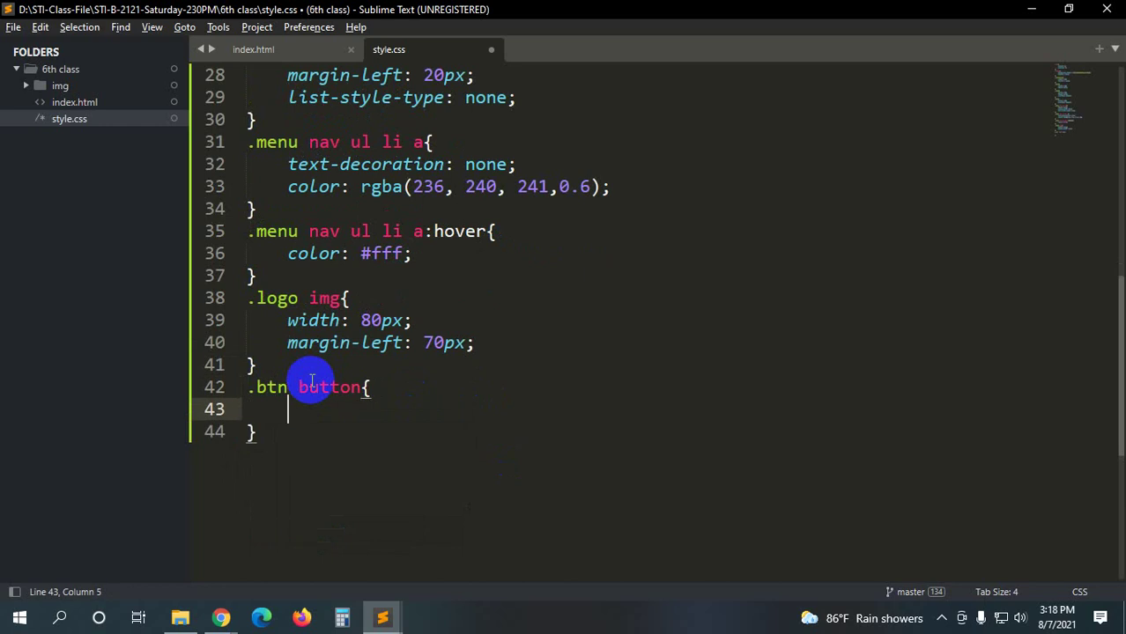
# - Inspect the TRY BUILDER button area on the Stack reference page, then return to the editor
pyautogui.hotkey('alt', 'Tab')
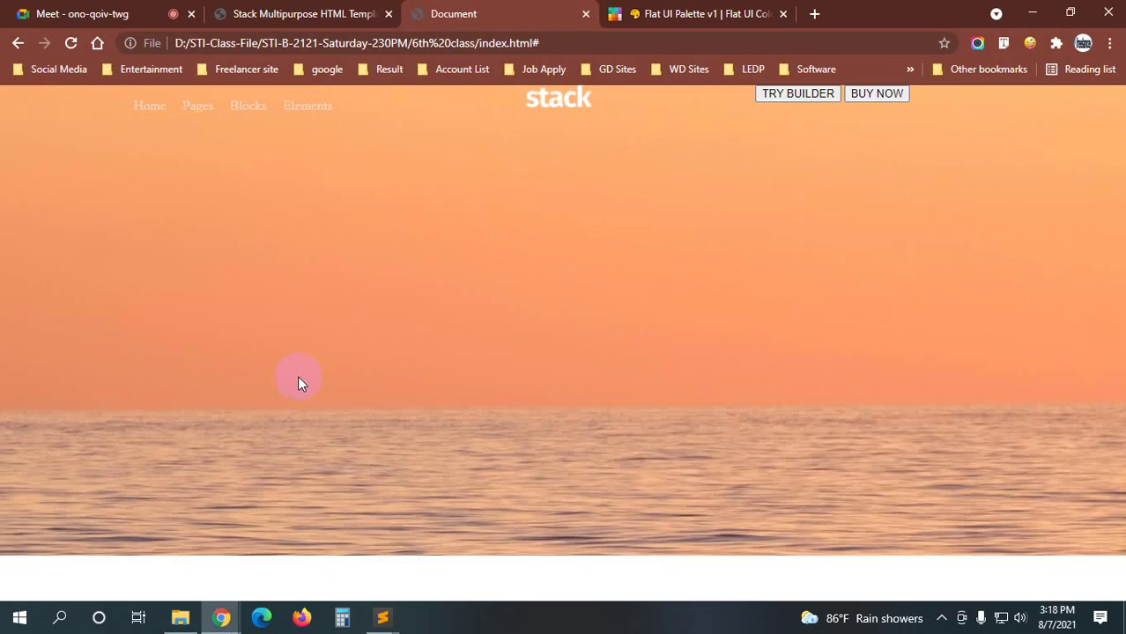
pyautogui.click(352, 13)
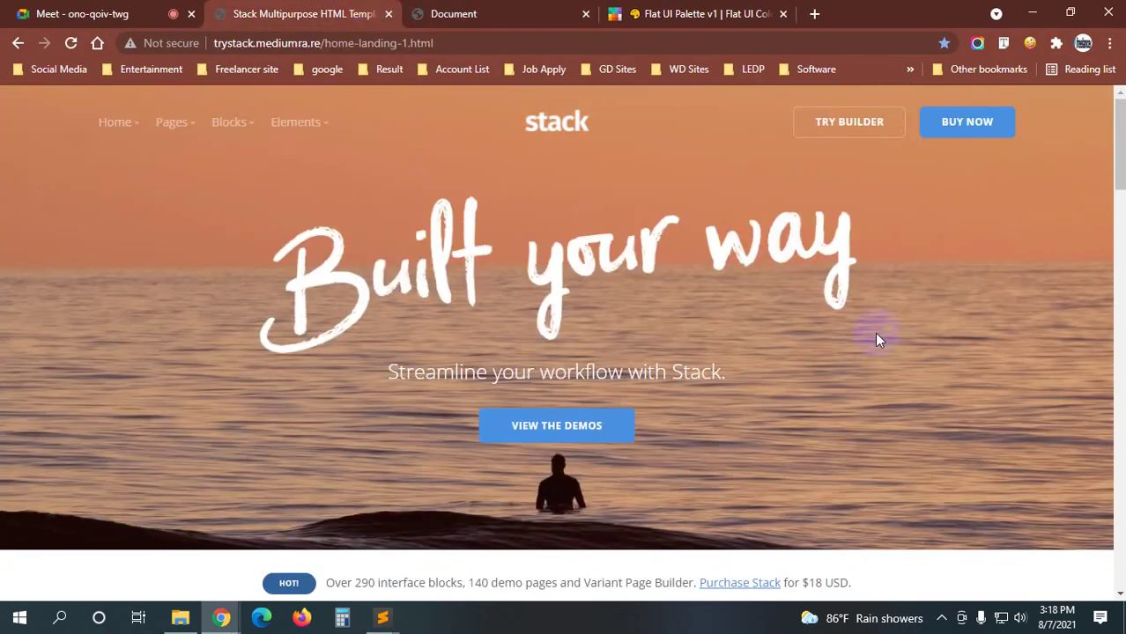
pyautogui.press('Print')
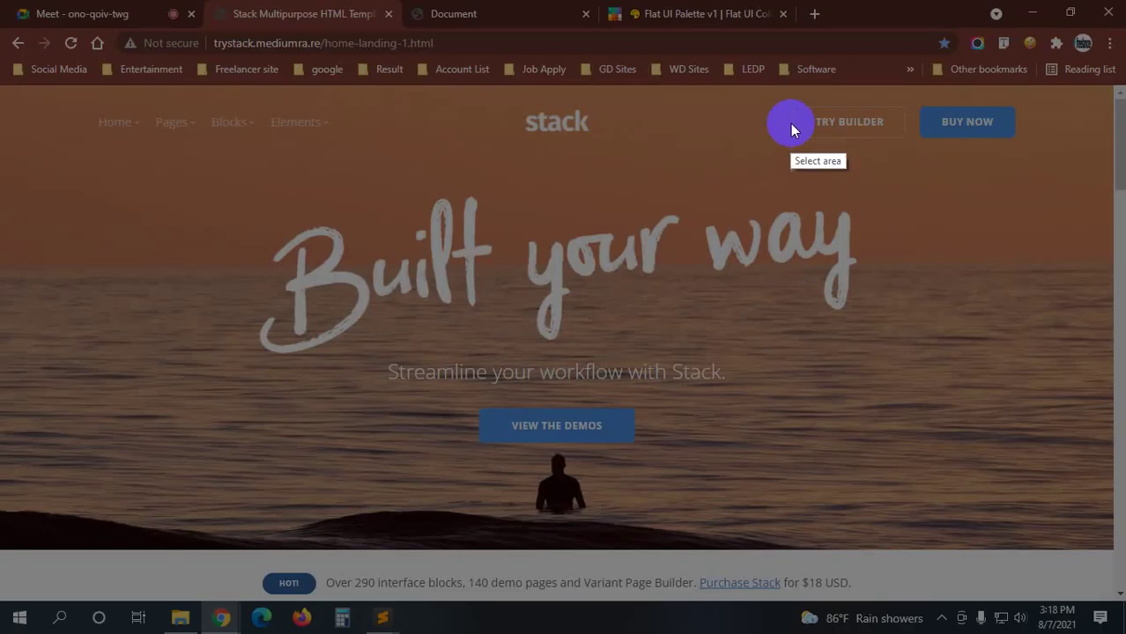
pyautogui.moveTo(791, 122); pyautogui.dragTo(849, 115)
pyautogui.press('Escape')
pyautogui.press('Print')
pyautogui.moveTo(738, 166); pyautogui.dragTo(831, 240)
pyautogui.click(832, 238)
pyautogui.hotkey('ctrl', 'Tab')
pyautogui.hotkey('alt', 'Tab')
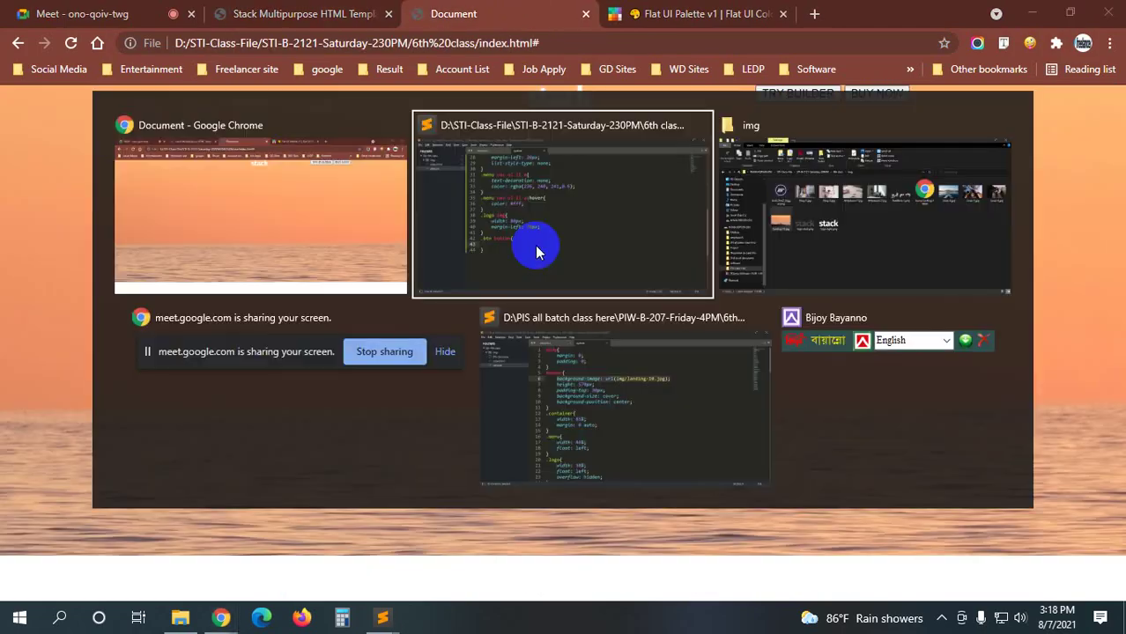
pyautogui.click(535, 245)
# - Give .btn button padding: 12px 26px and save the stylesheet
pyautogui.write('p')
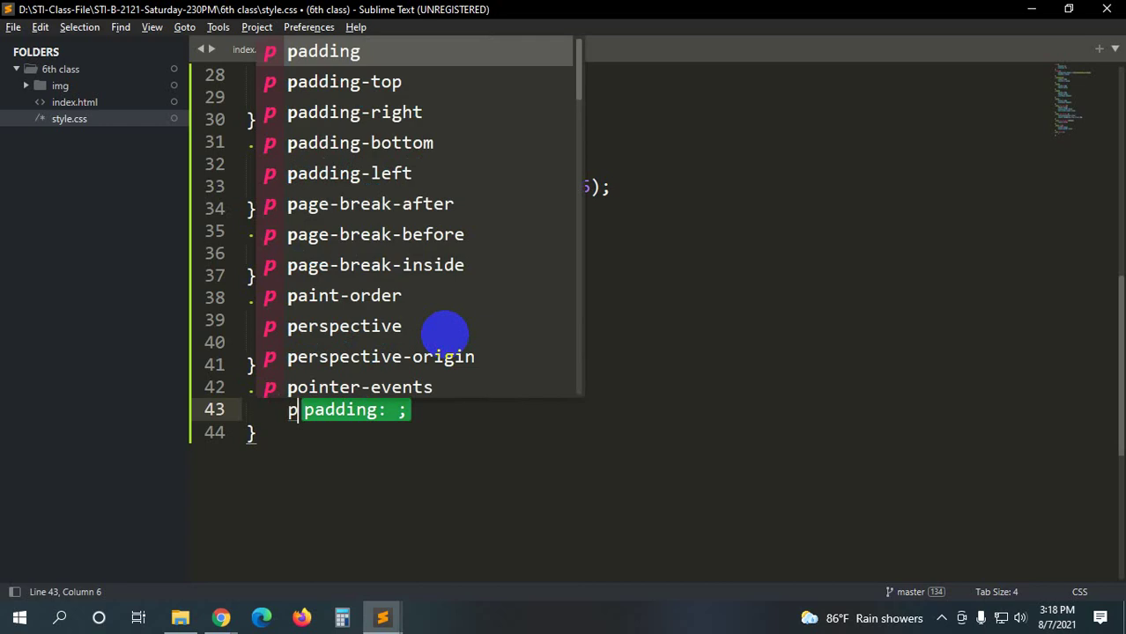
pyautogui.write('adding')
pyautogui.press('Return')
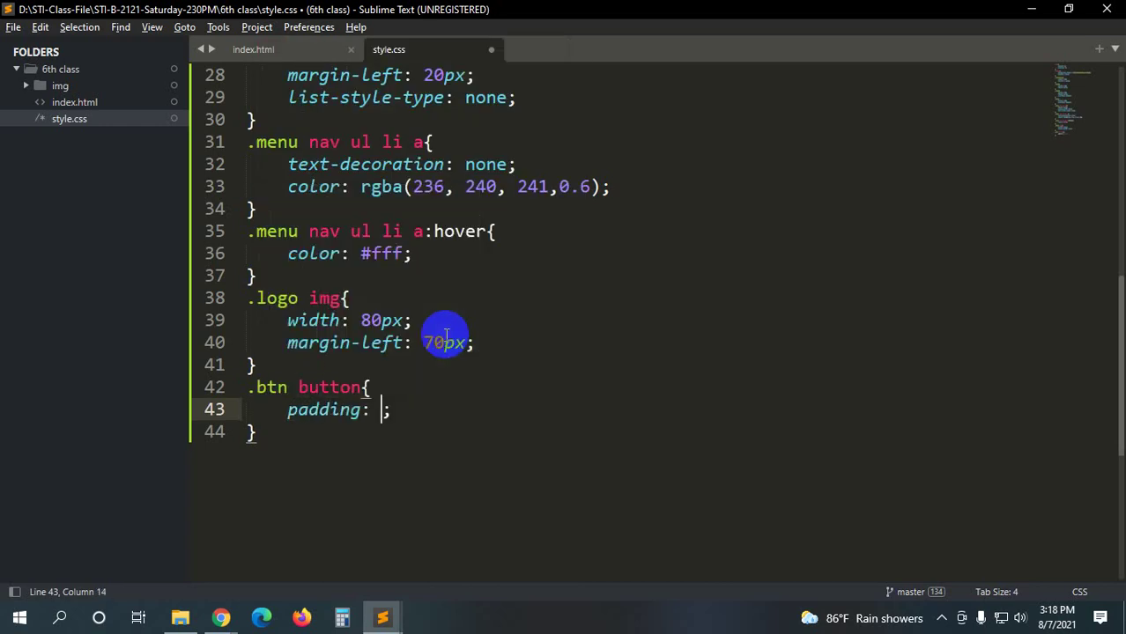
pyautogui.write('12px')
pyautogui.write(' 26')
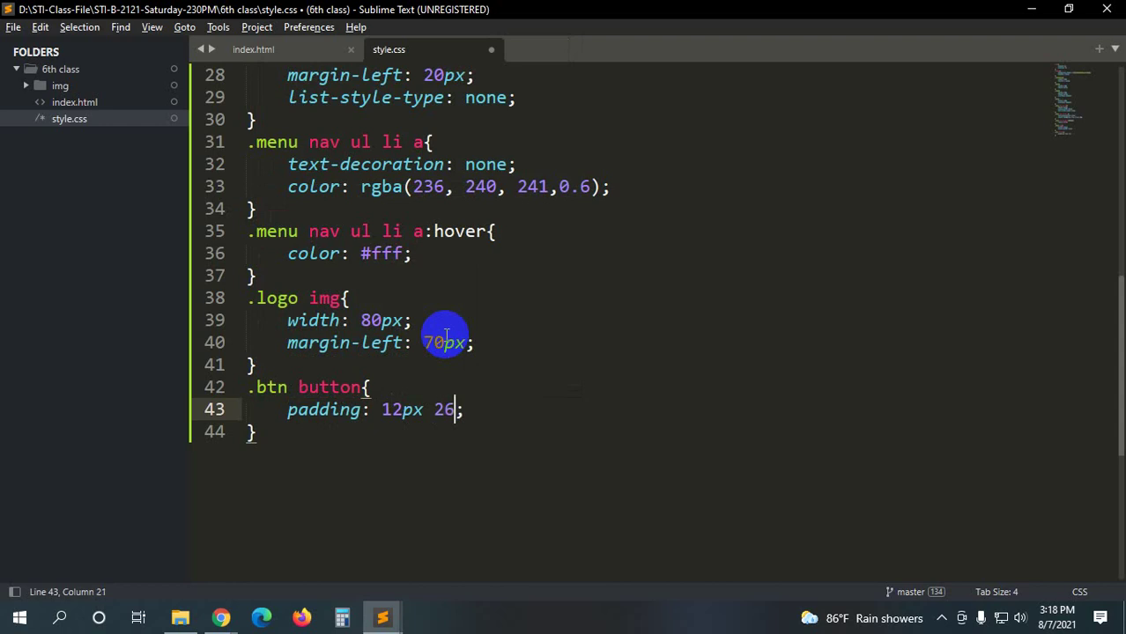
pyautogui.write('px')
pyautogui.hotkey('ctrl', 's')
pyautogui.hotkey('alt', 'Tab')
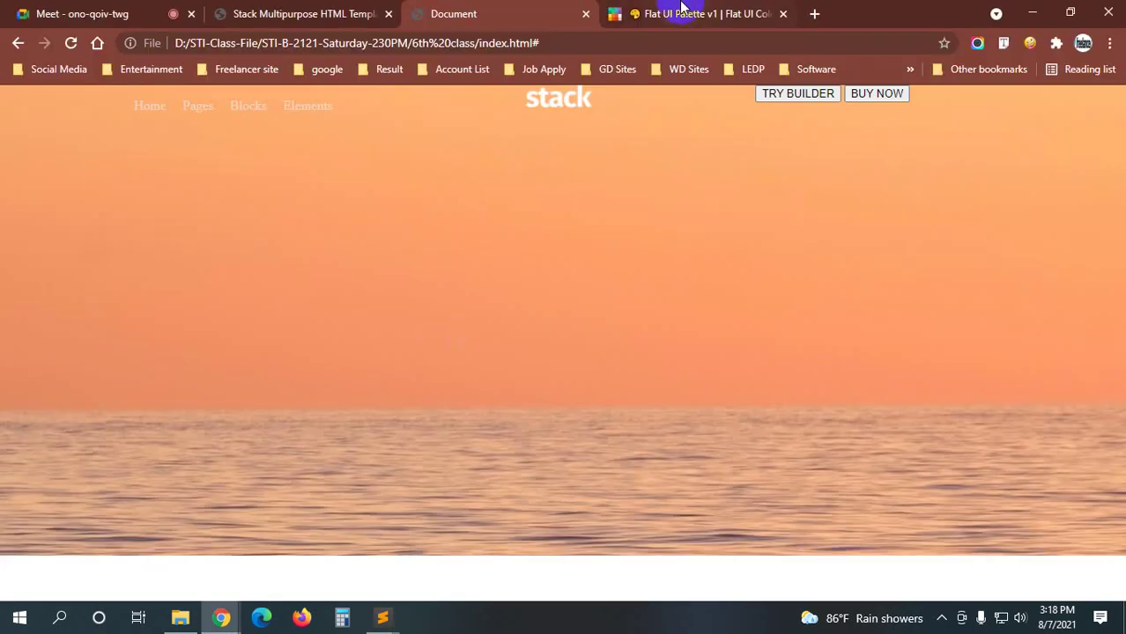
# - Reload the local page and compare the padded buttons with the original Stack page
pyautogui.hotkey('ctrl', 'r')
pyautogui.click(364, 13)
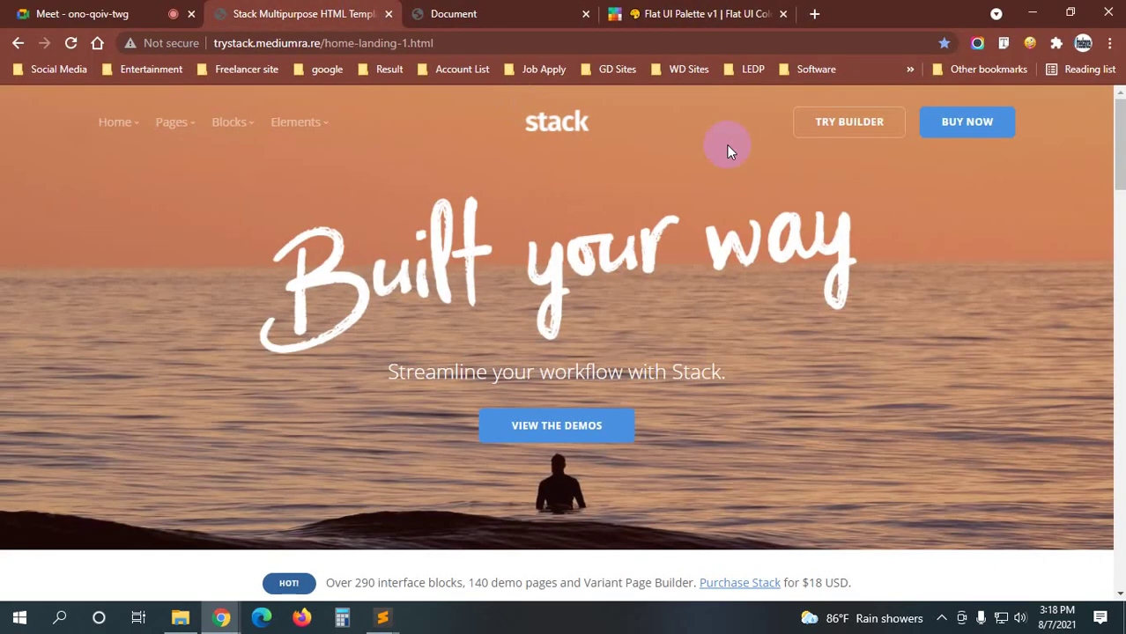
pyautogui.click(542, 13)
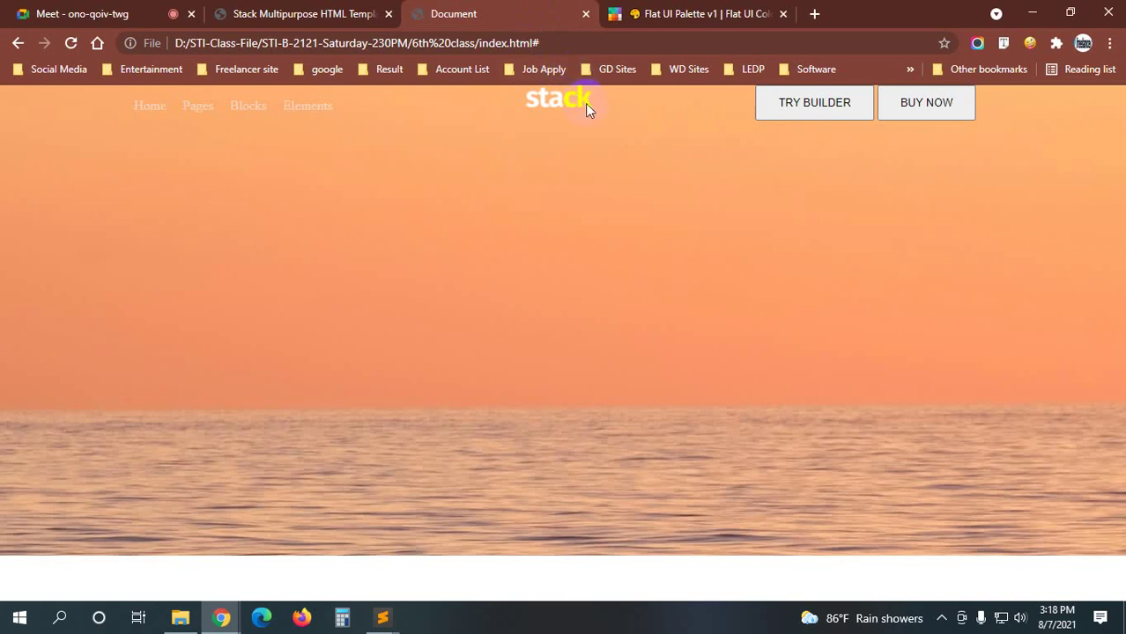
pyautogui.click(326, 13)
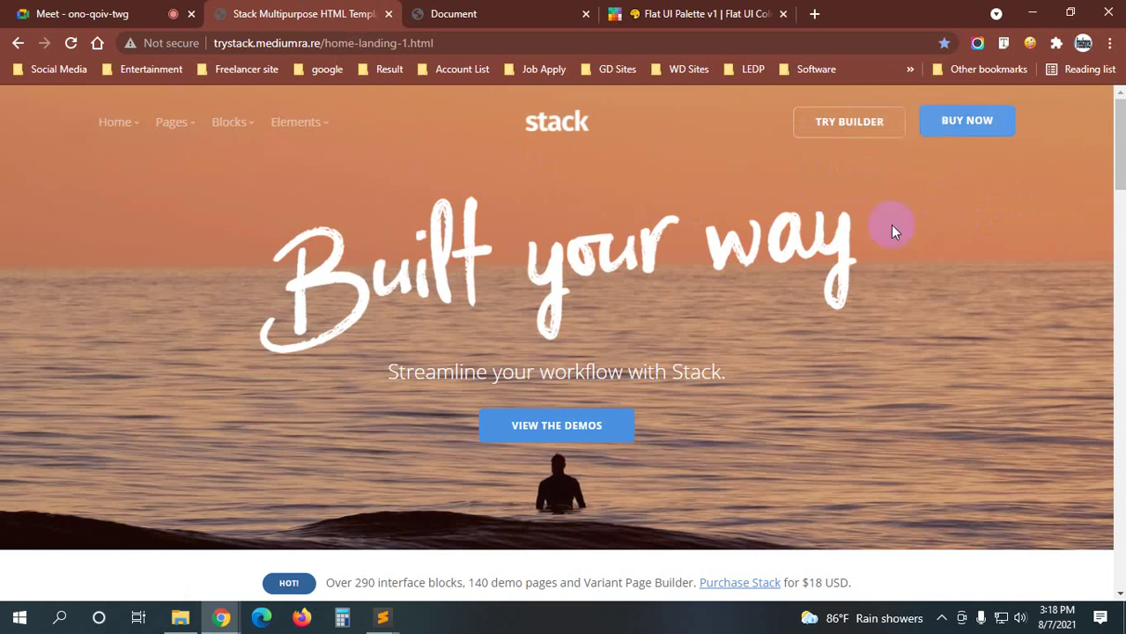
# - Capture a small patch of the orange sky, cancel it, and return to Sublime Text
pyautogui.press('Print')
pyautogui.moveTo(902, 129); pyautogui.dragTo(920, 129)
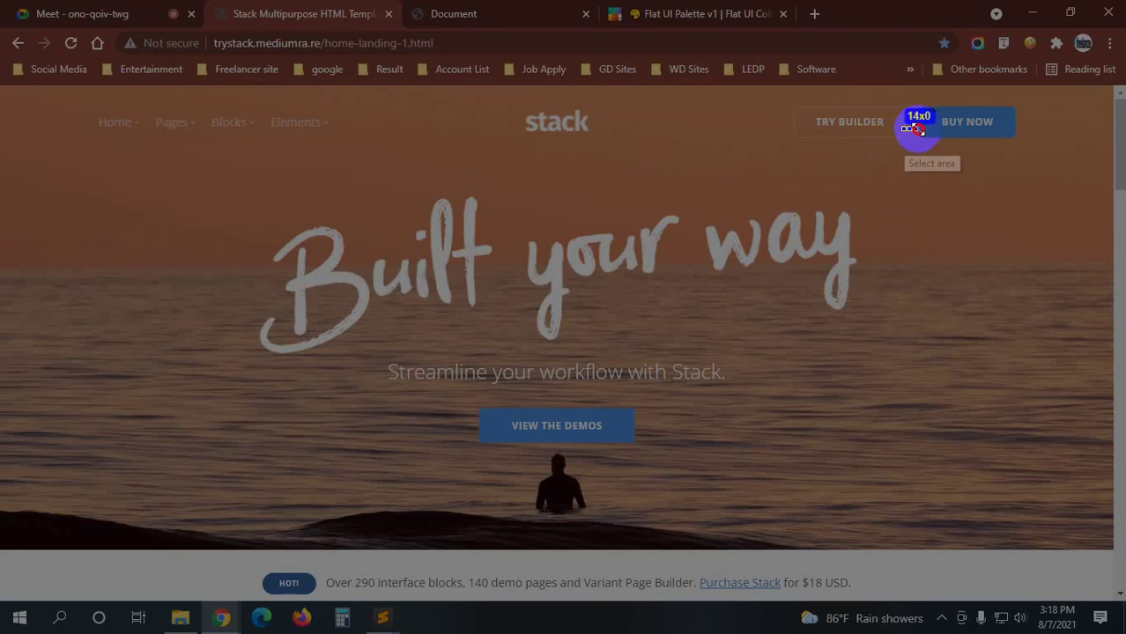
pyautogui.moveTo(854, 265); pyautogui.dragTo(908, 323)
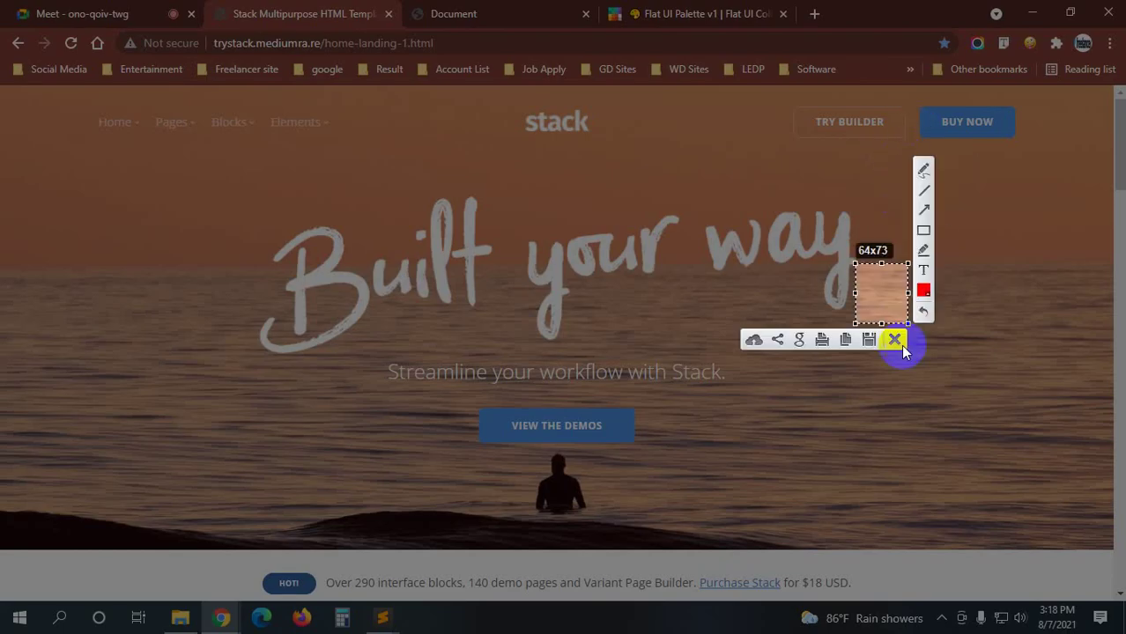
pyautogui.hotkey('alt', 'Tab')
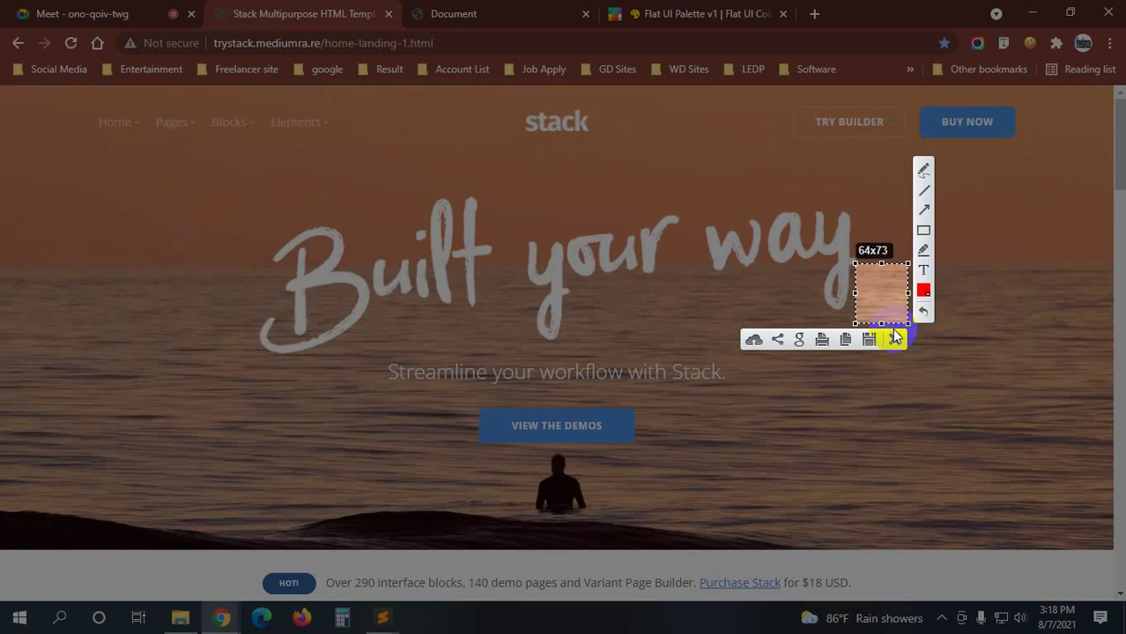
pyautogui.click(895, 338)
pyautogui.hotkey('alt', 'Tab')
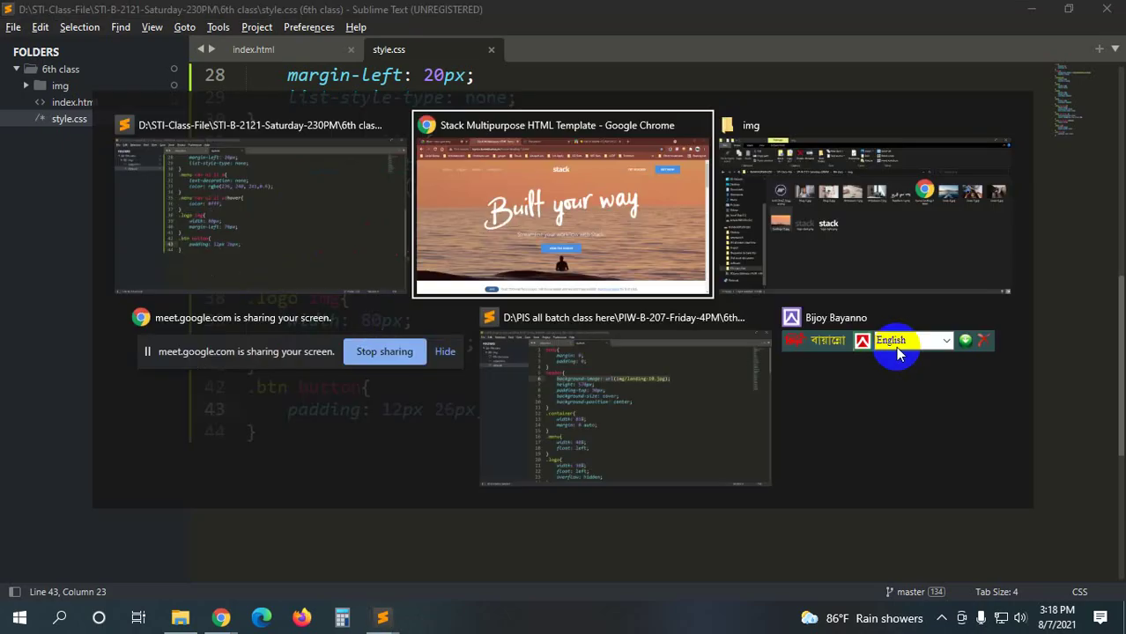
pyautogui.hotkey('shift', 'Tab')
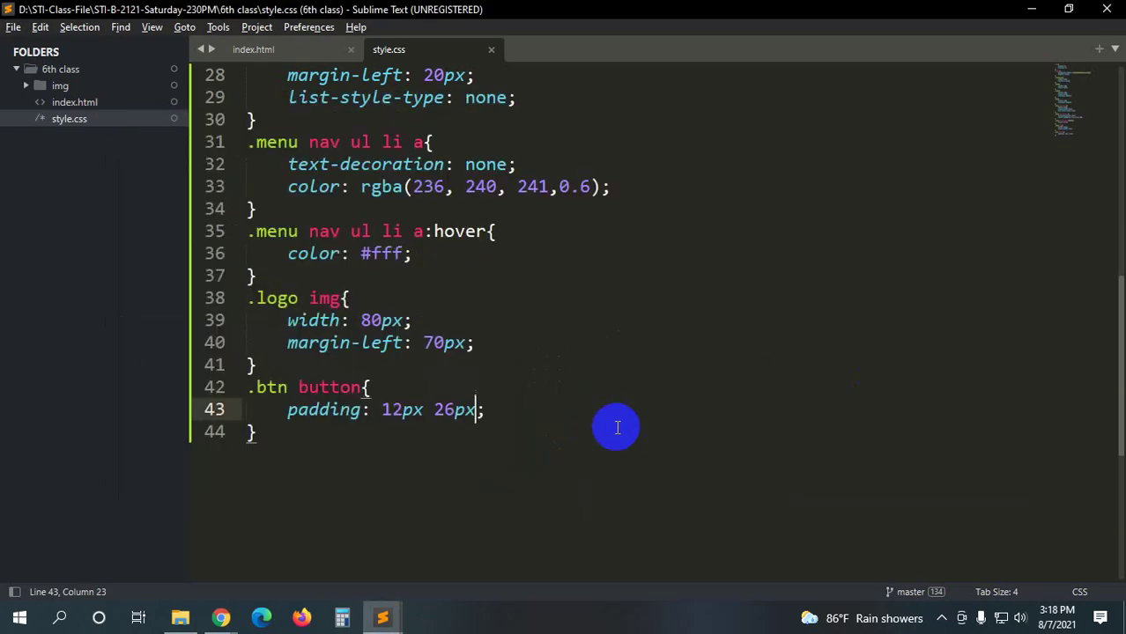
# - Add margin-left: 20px under padding in .btn button, fixing the margin-lefty typo, and save
pyautogui.press('End')
pyautogui.press('Return')
pyautogui.write('margin-')
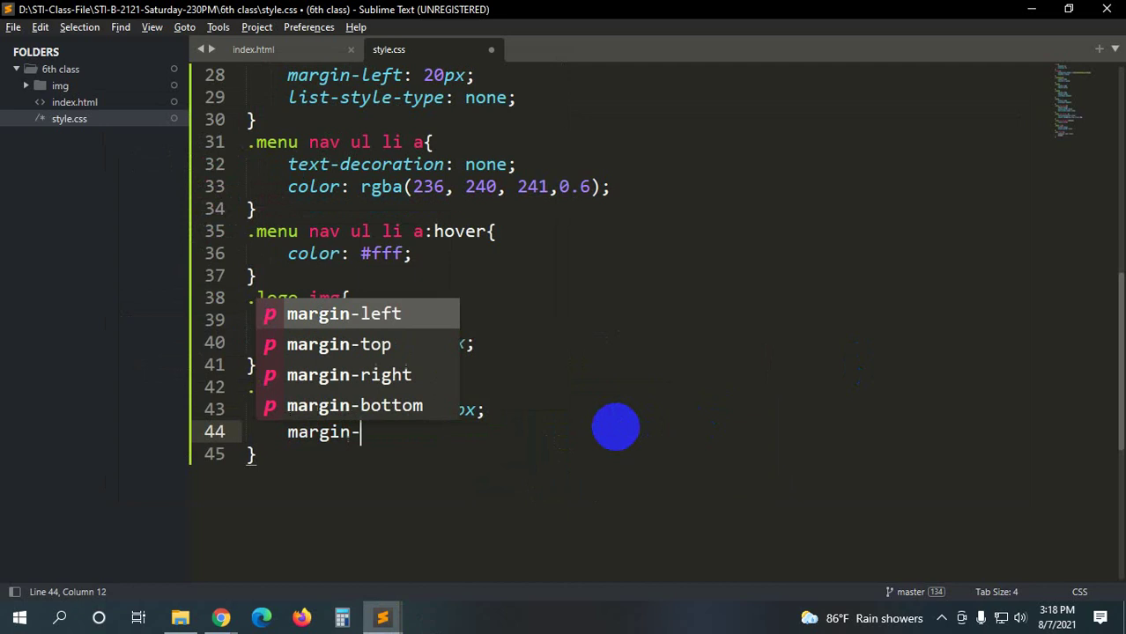
pyautogui.write('lefty')
pyautogui.press('Return')
pyautogui.press('BackSpace')
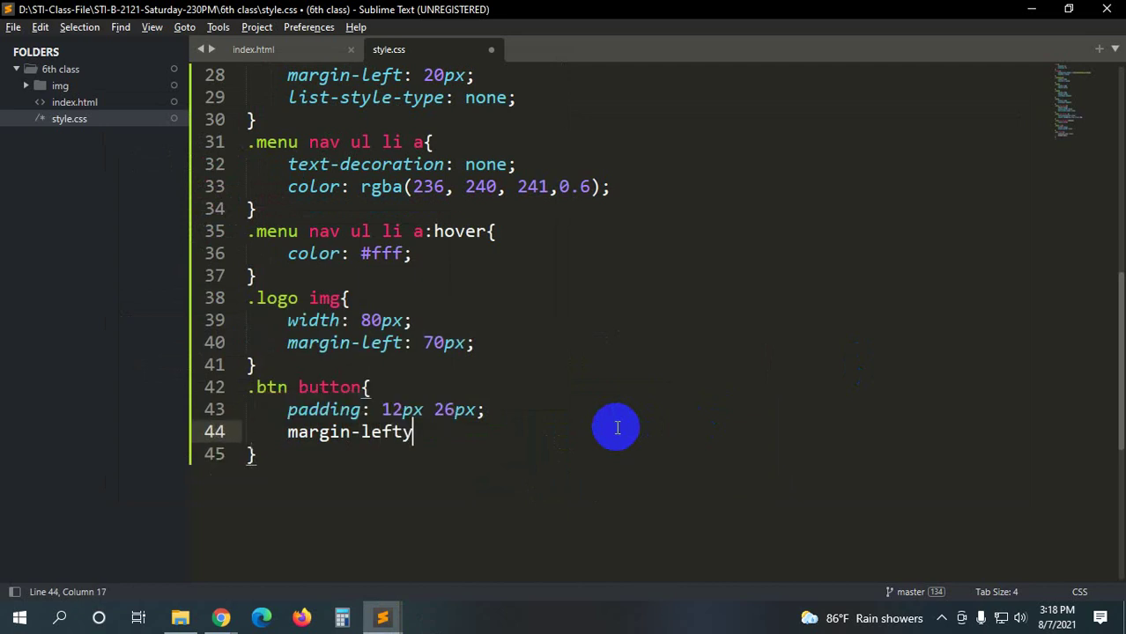
pyautogui.press('BackSpace')
pyautogui.press('Return')
pyautogui.press('BackSpace')
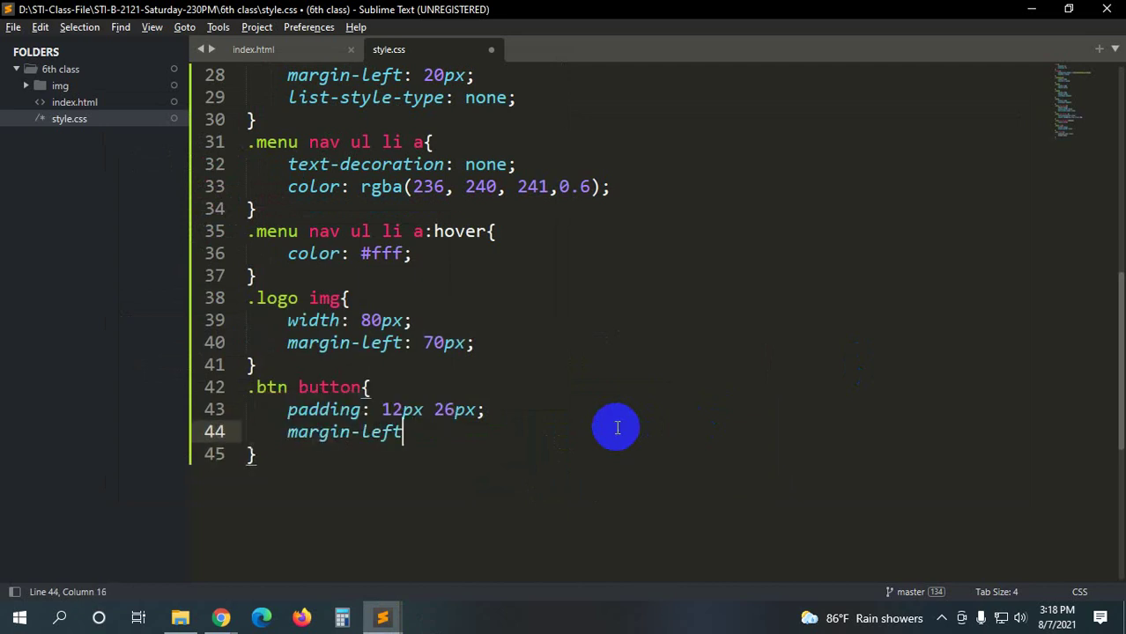
pyautogui.press('BackSpace')
pyautogui.write('t')
pyautogui.press('Return')
pyautogui.write('20px;')
pyautogui.hotkey('ctrl', 's')
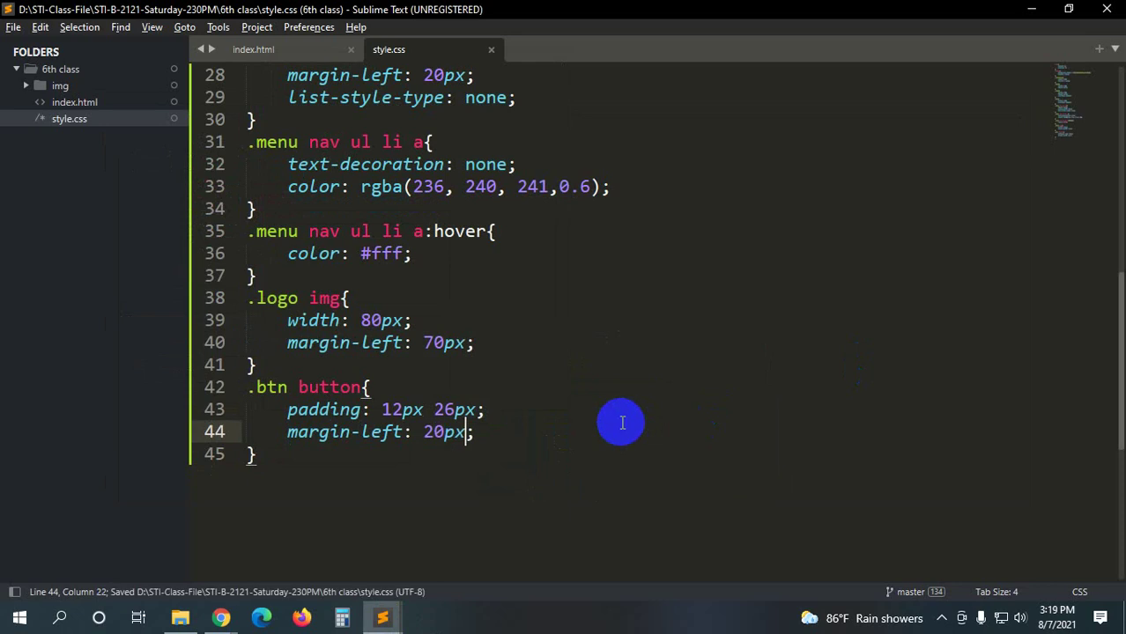
# - Compare the local Document page with the Stack reference, then return to the editor
pyautogui.hotkey('alt', 'Tab')
pyautogui.click(524, 11)
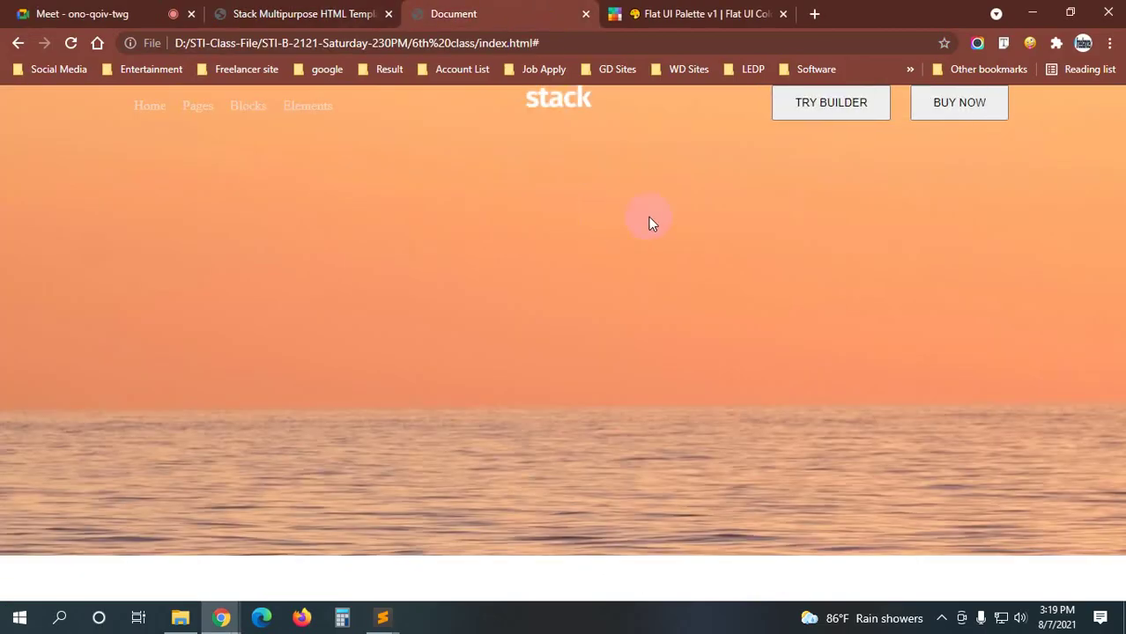
pyautogui.click(353, 13)
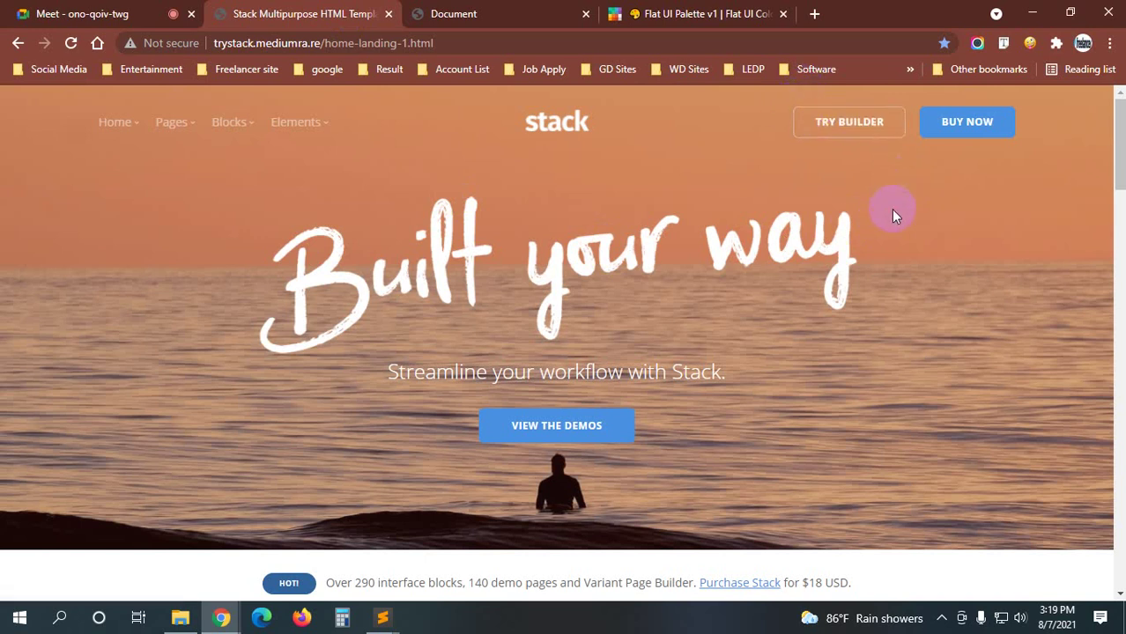
pyautogui.hotkey('alt', 'Tab')
# - Add color: #fff to the .btn button rule in style.css
pyautogui.press('Return')
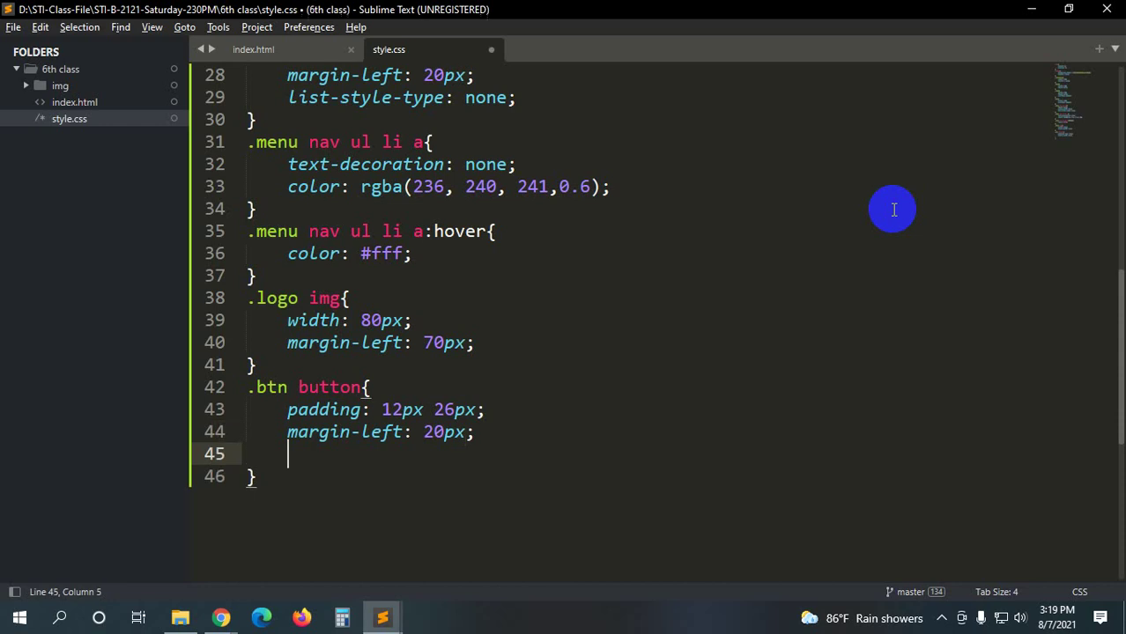
pyautogui.write('color')
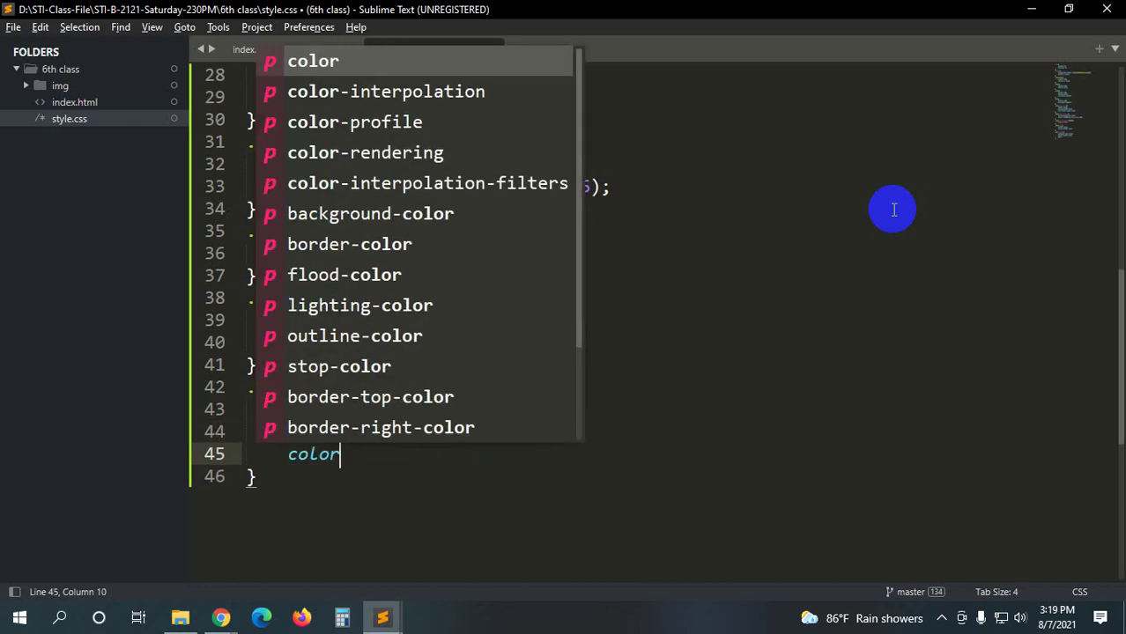
pyautogui.press('Return')
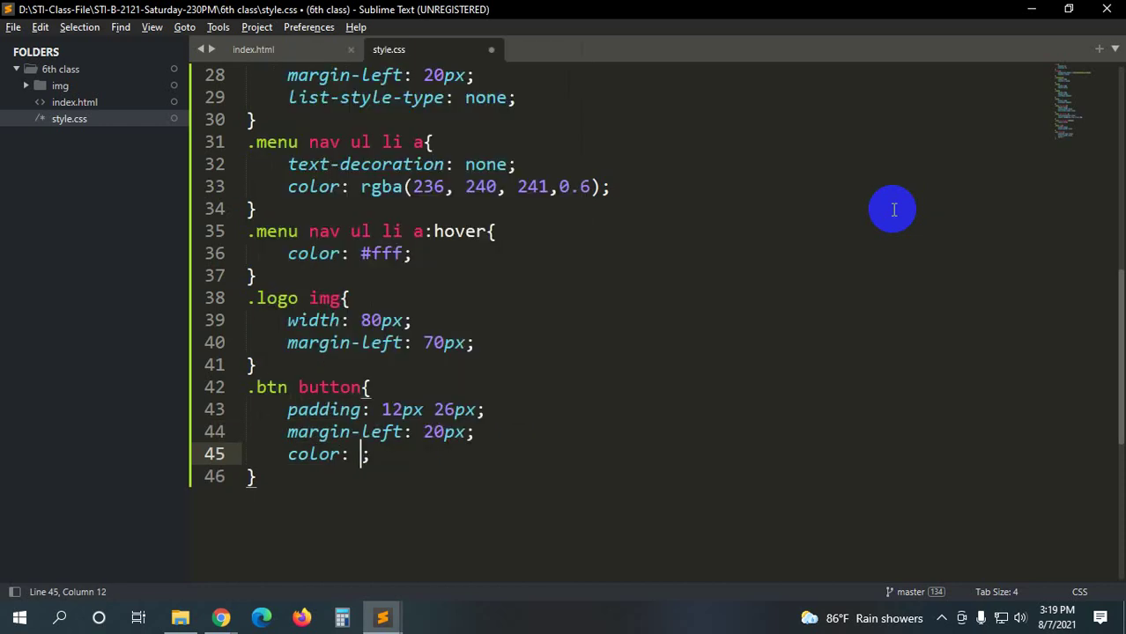
pyautogui.write('#fff')
pyautogui.press('Right')
pyautogui.press('Return')
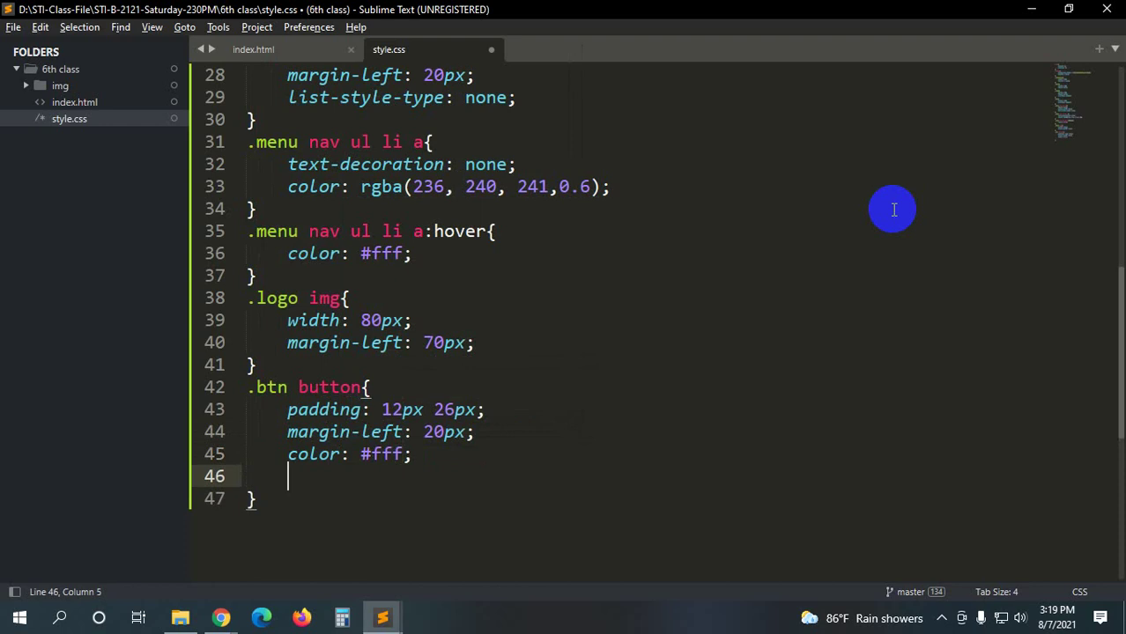
# - Set the button font-weight to 800, save, and compare with the browser
pyautogui.write('font')
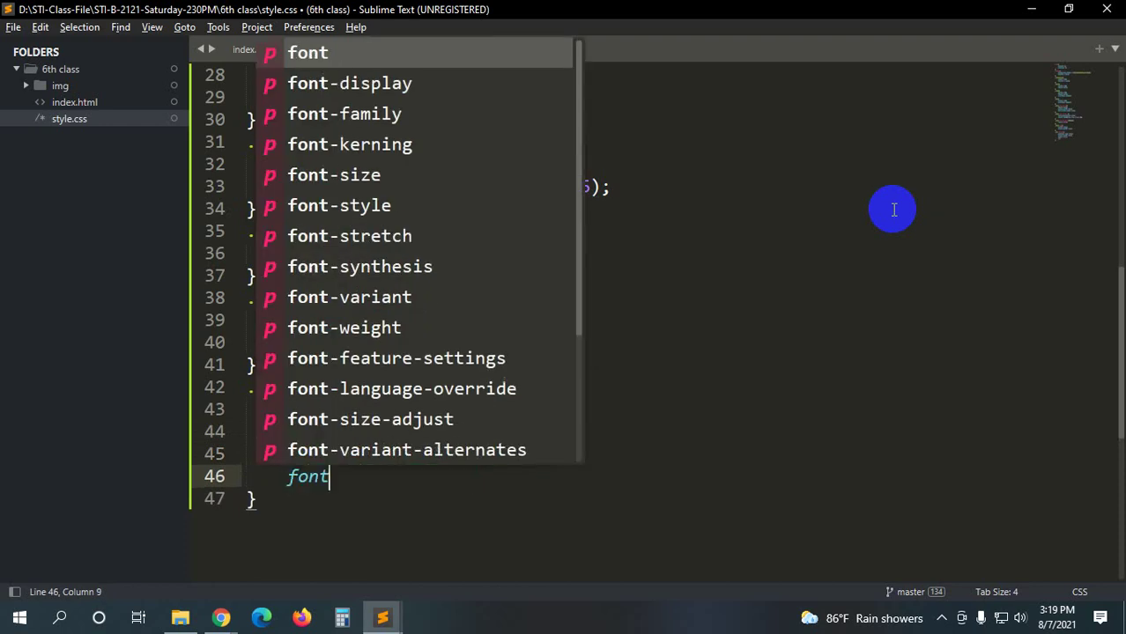
pyautogui.write('-w')
pyautogui.press('Return')
pyautogui.write('7;')
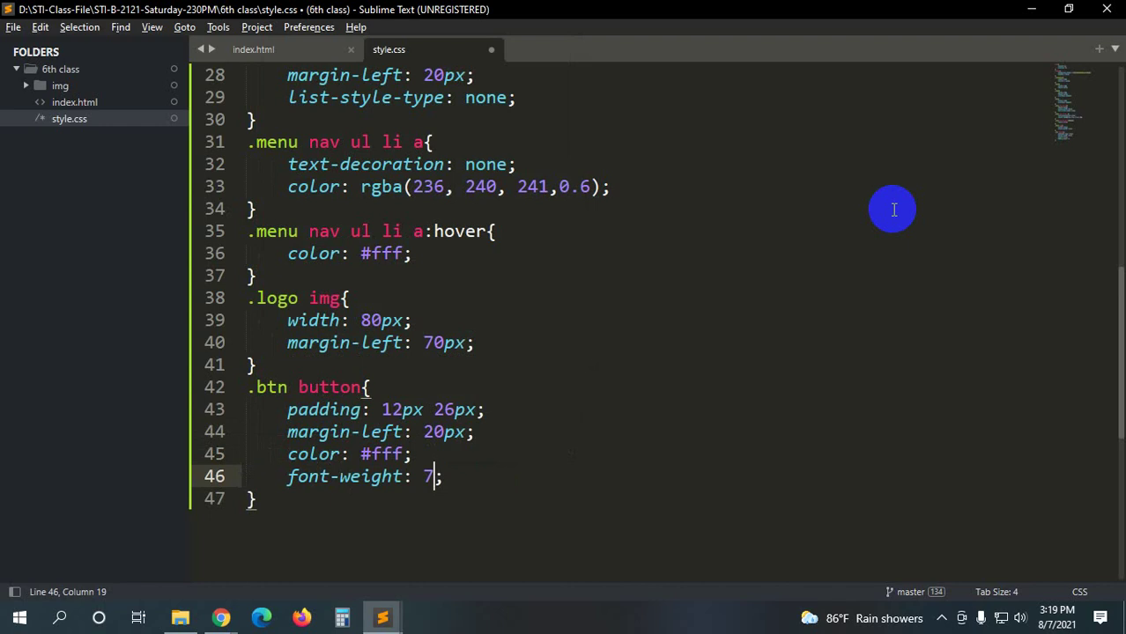
pyautogui.press('BackSpace')
pyautogui.write('800')
pyautogui.hotkey('ctrl', 'Return')
pyautogui.hotkey('ctrl', 's')
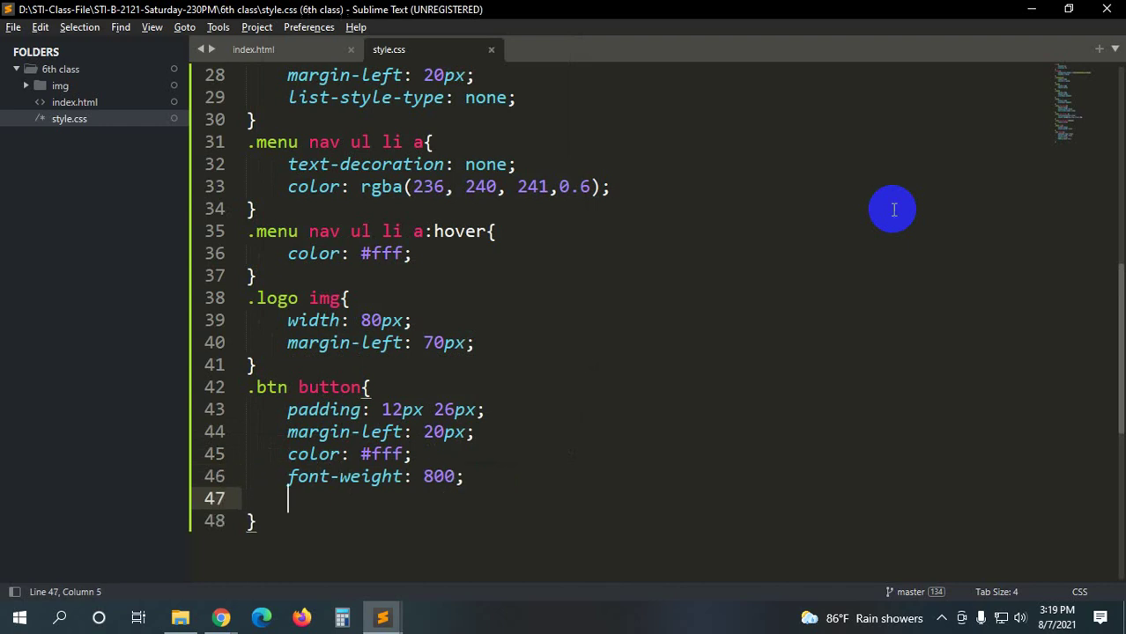
pyautogui.hotkey('alt', 'Tab')
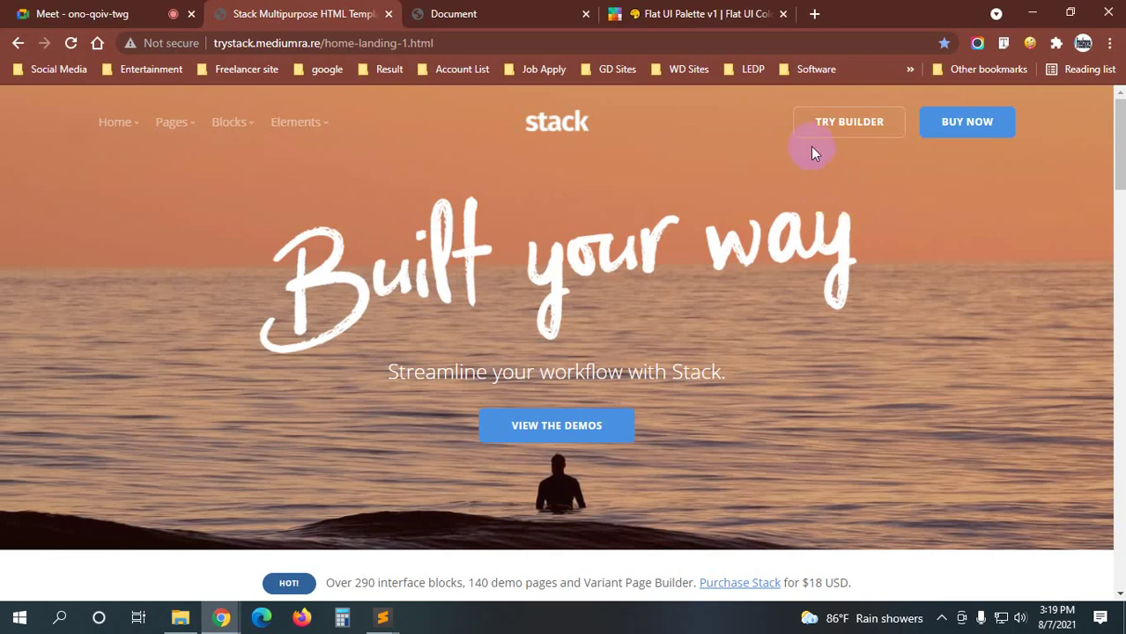
pyautogui.hotkey('alt', 'Tab')
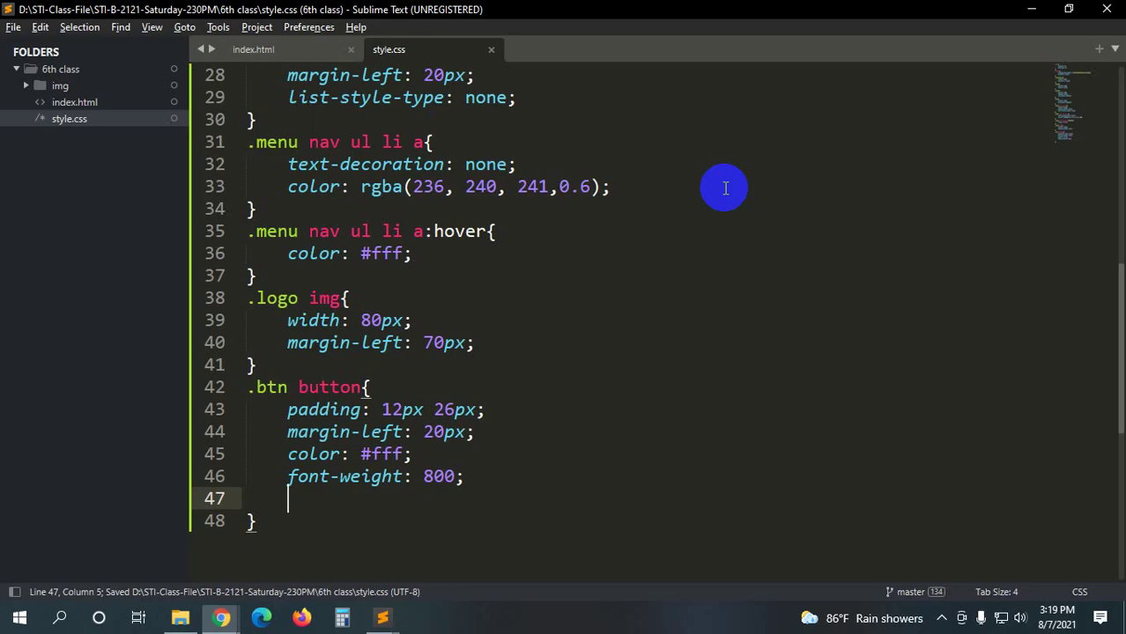
# - Give the buttons border-radius: 7px and save style.css
pyautogui.write('border')
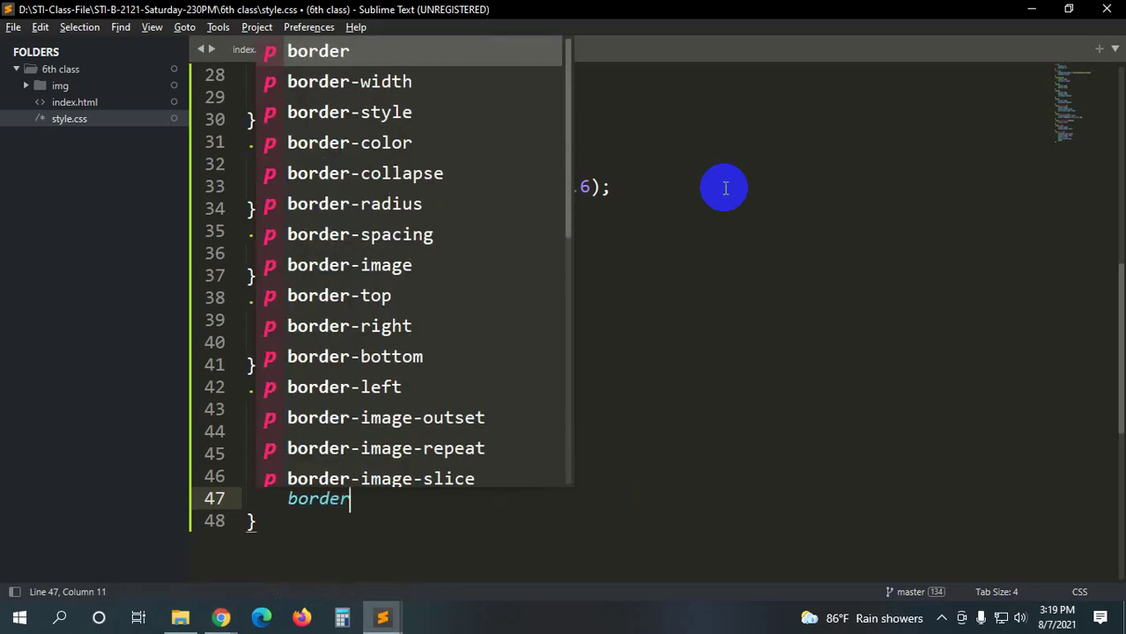
pyautogui.write('0')
pyautogui.press('BackSpace')
pyautogui.write('-ra')
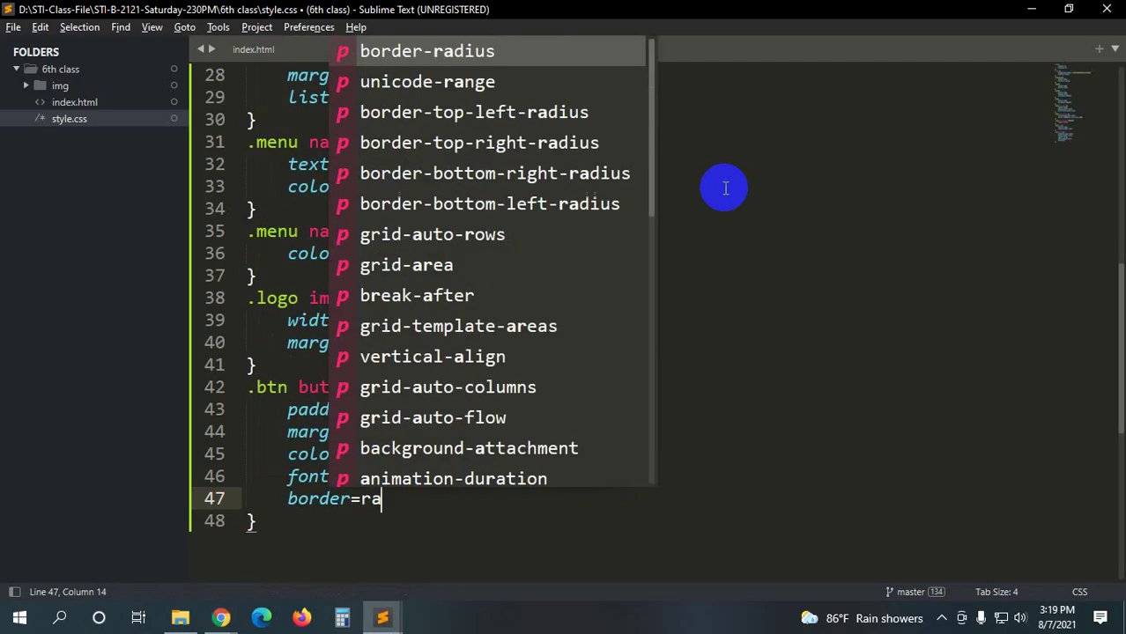
pyautogui.press('BackSpace')
pyautogui.press('BackSpace')
pyautogui.press('BackSpace')
pyautogui.write('-ra')
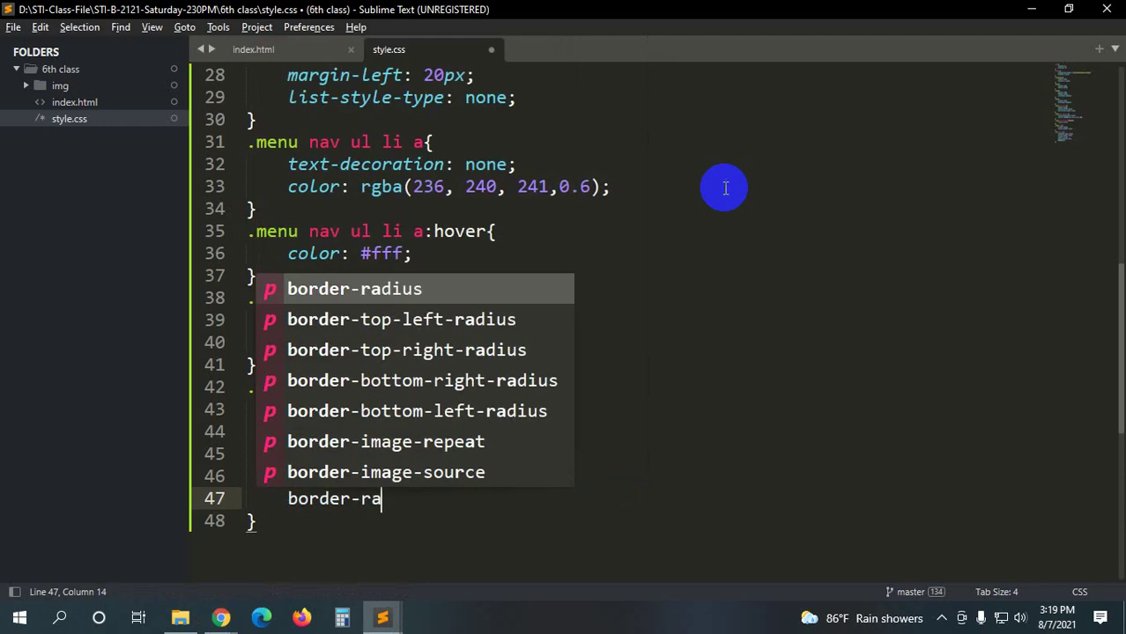
pyautogui.press('Return')
pyautogui.write('7px;')
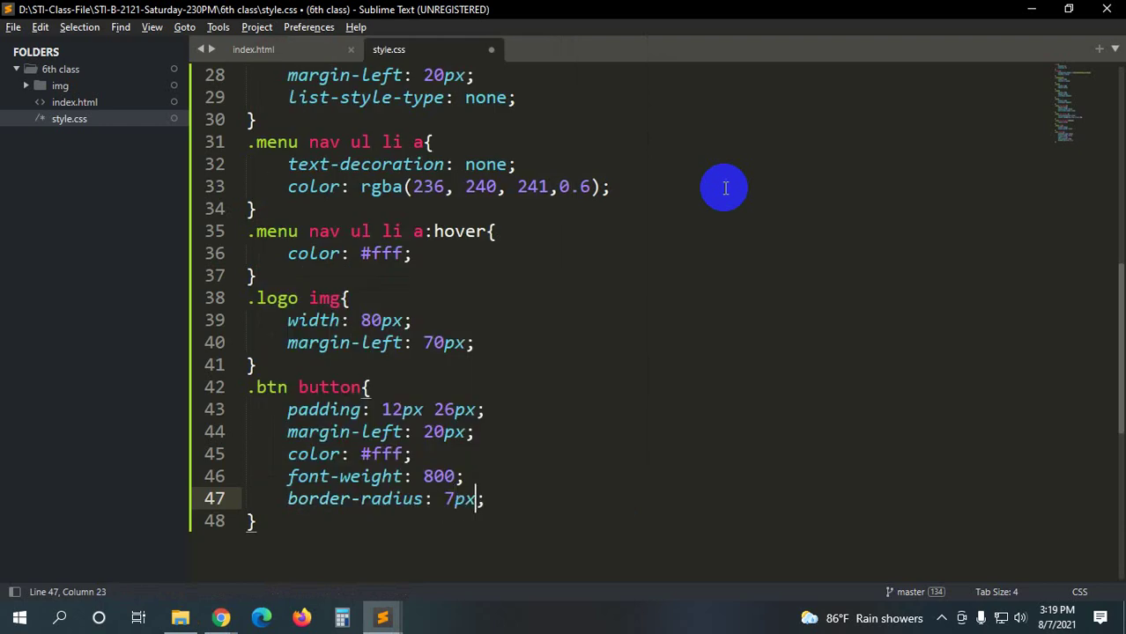
pyautogui.hotkey('ctrl', 's')
# - Reload the local Document page in Chrome to preview the restyled buttons
pyautogui.hotkey('alt', 'Tab')
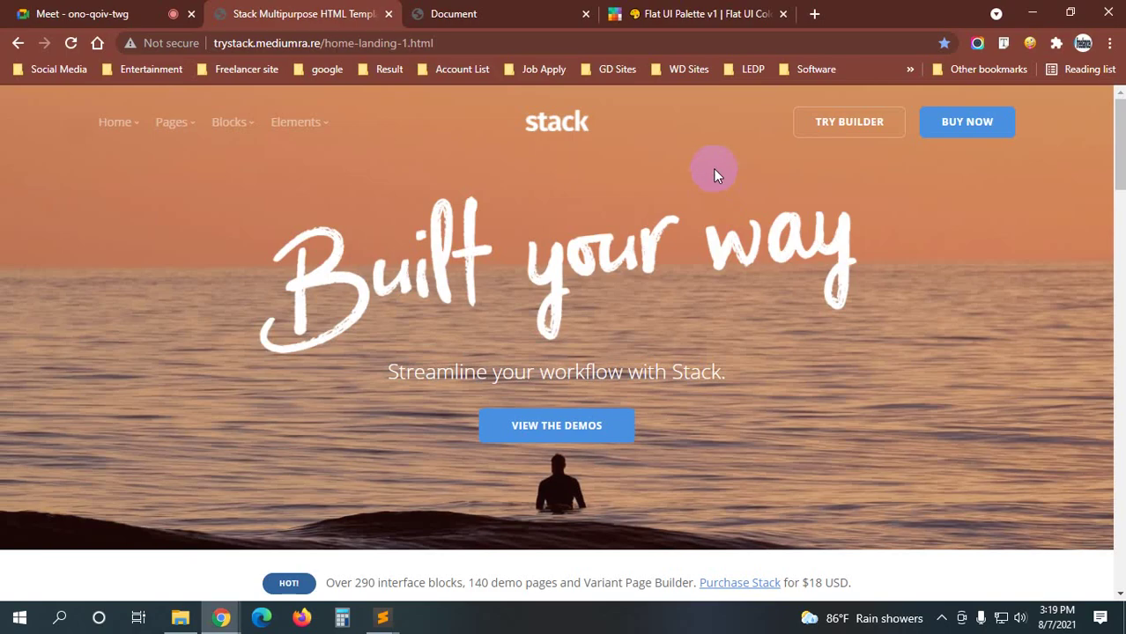
pyautogui.click(568, 13)
pyautogui.press('F5')
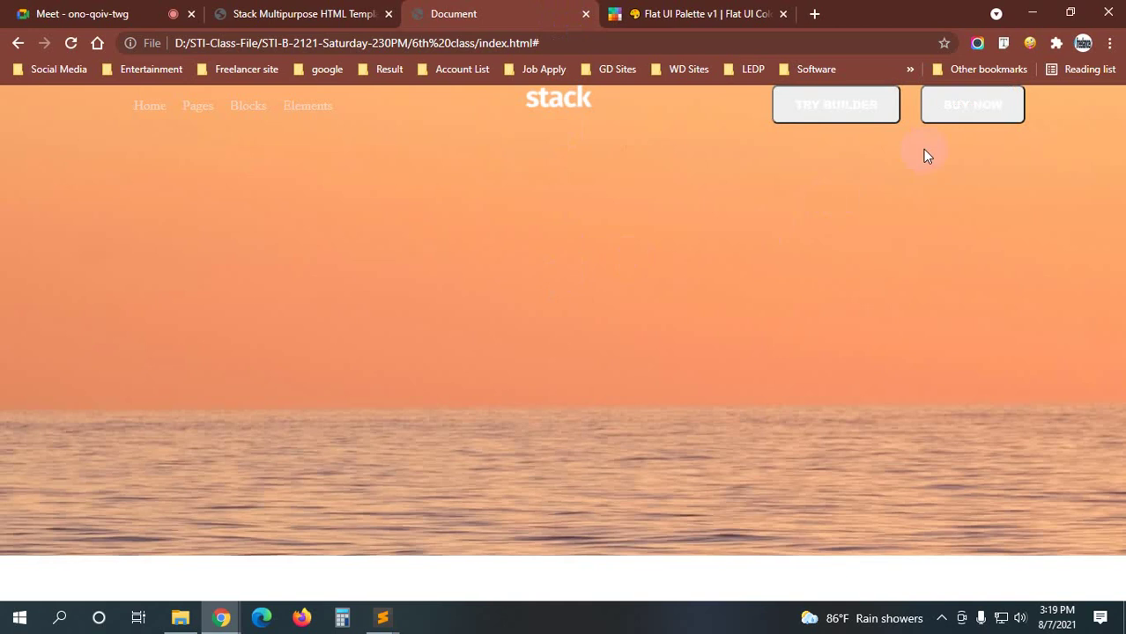
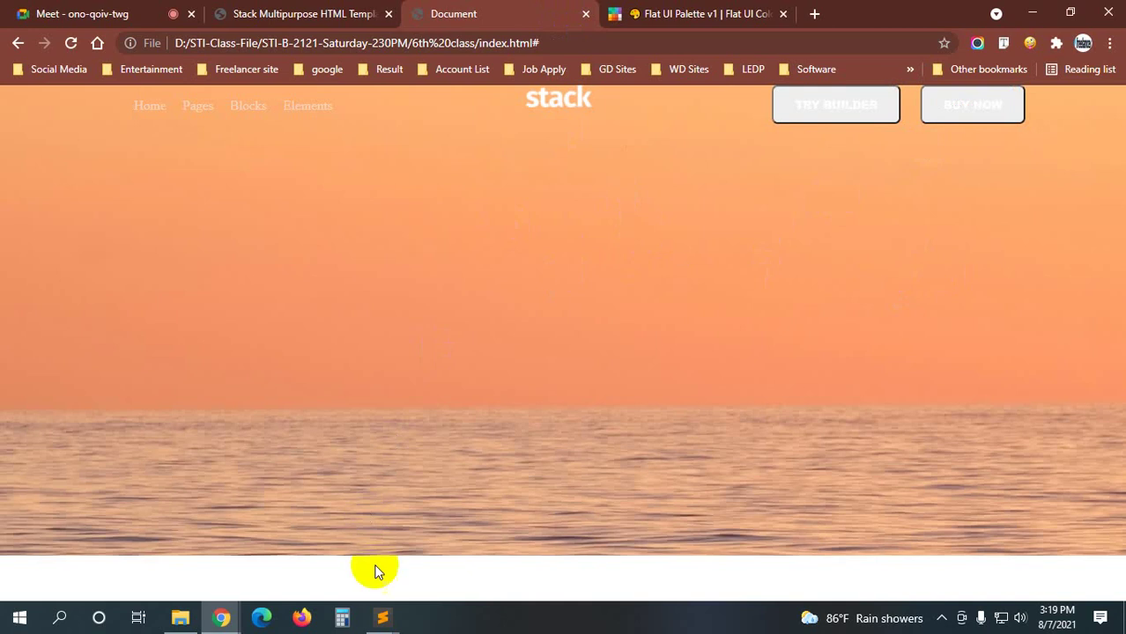
# - In index.html, give the TRY BUILDER button tag the class btn1
pyautogui.moveTo(383, 615)
pyautogui.click(499, 547)
pyautogui.click(282, 49)
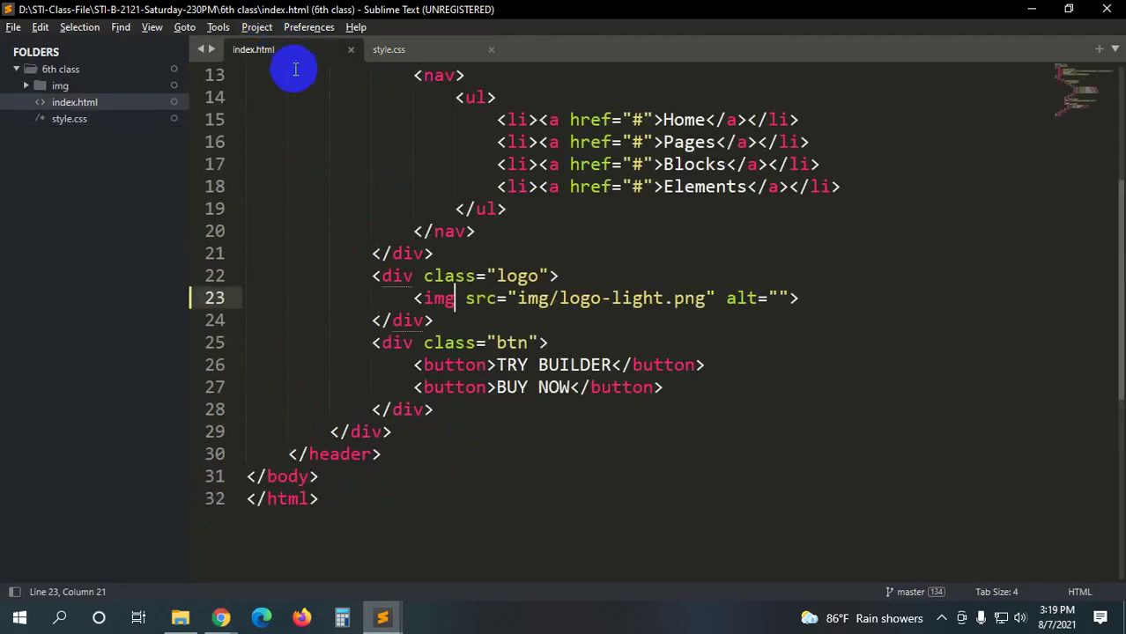
pyautogui.scroll(-1, 409, 339)
pyautogui.click(486, 298)
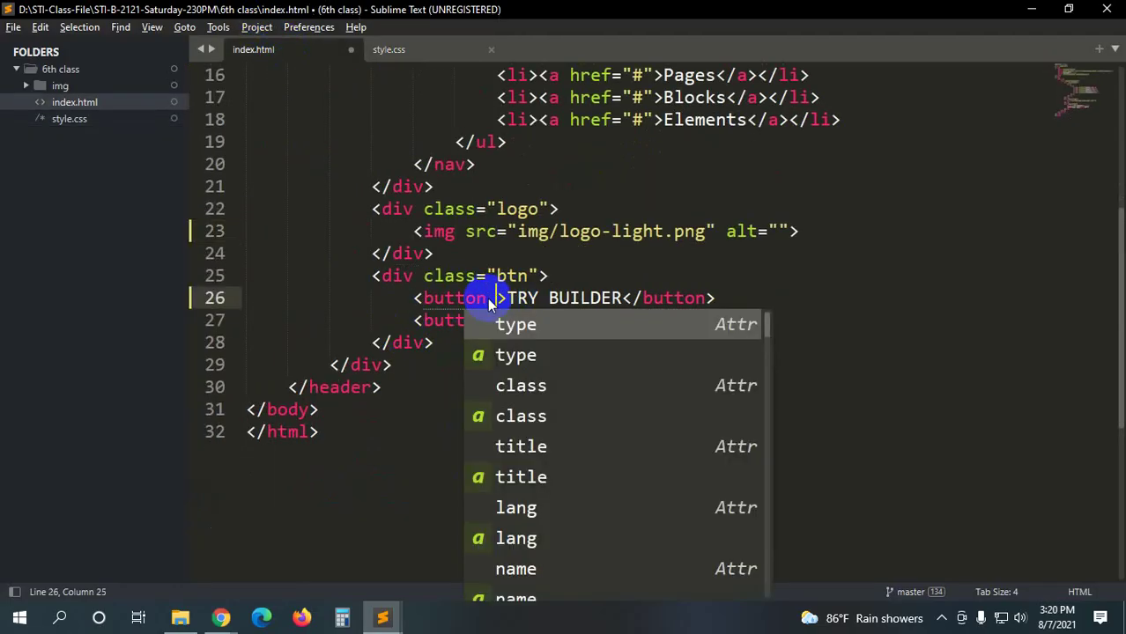
pyautogui.write('clas')
pyautogui.press('Tab')
pyautogui.write('bt')
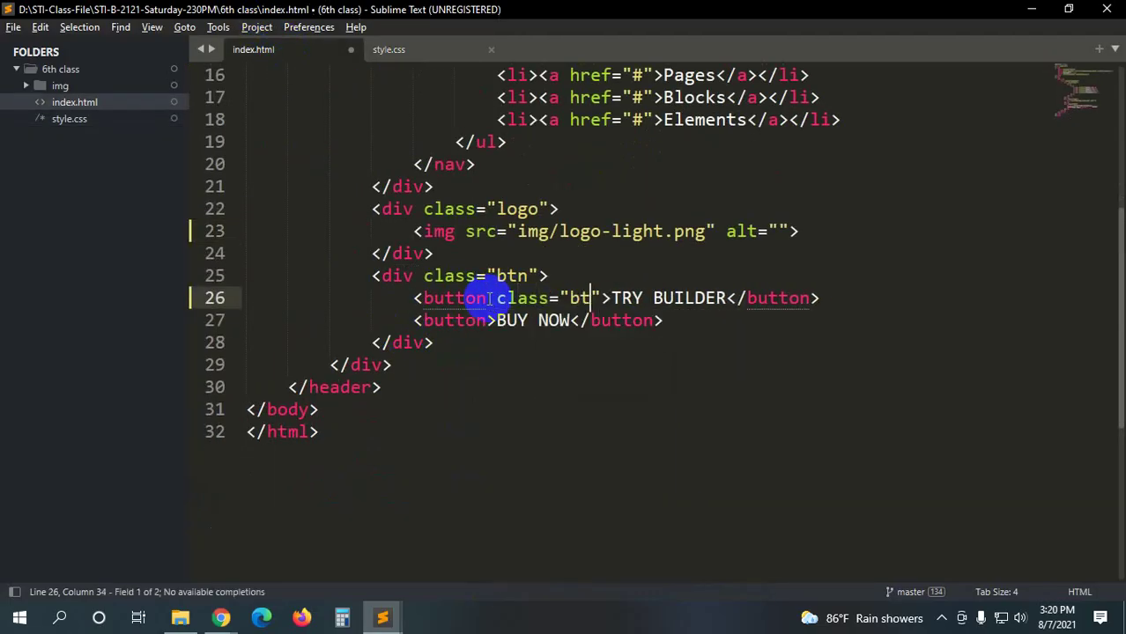
pyautogui.write('n1')
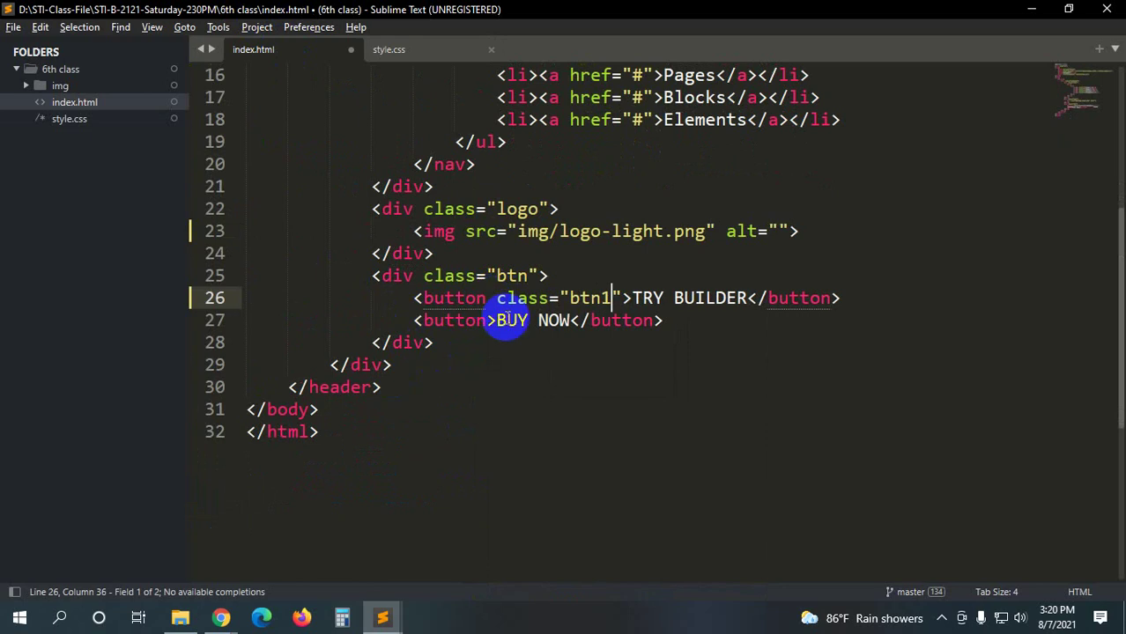
# - Give the BUY NOW button the class btn2, save index.html, and bring up the browser preview
pyautogui.click(487, 322)
pyautogui.write('c')
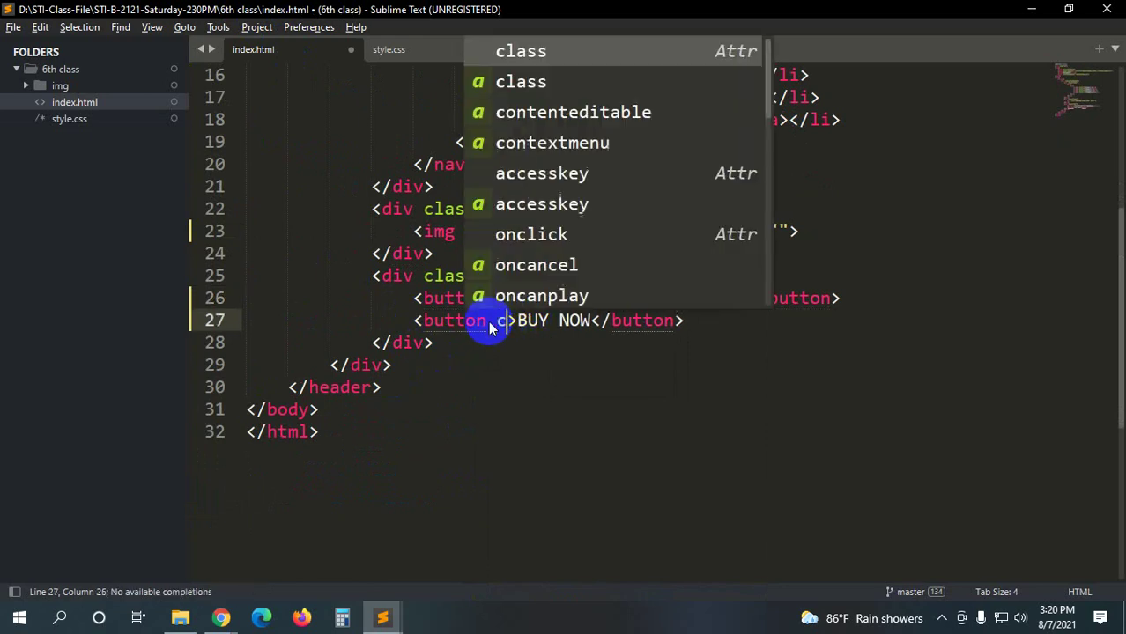
pyautogui.write('las')
pyautogui.press('Tab')
pyautogui.write('btn')
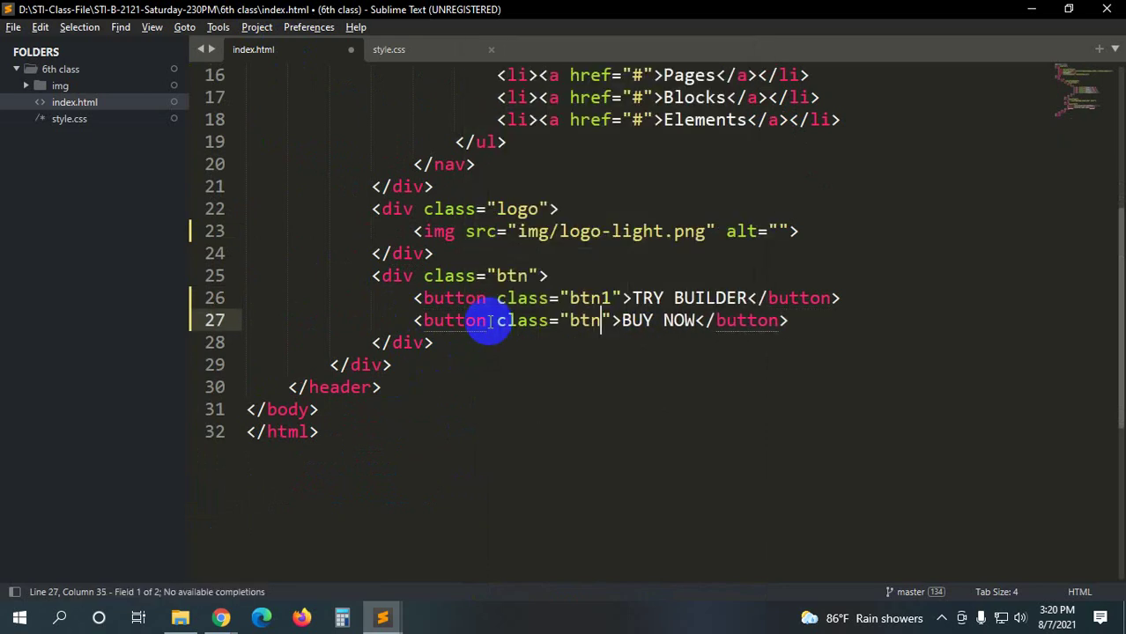
pyautogui.write('2')
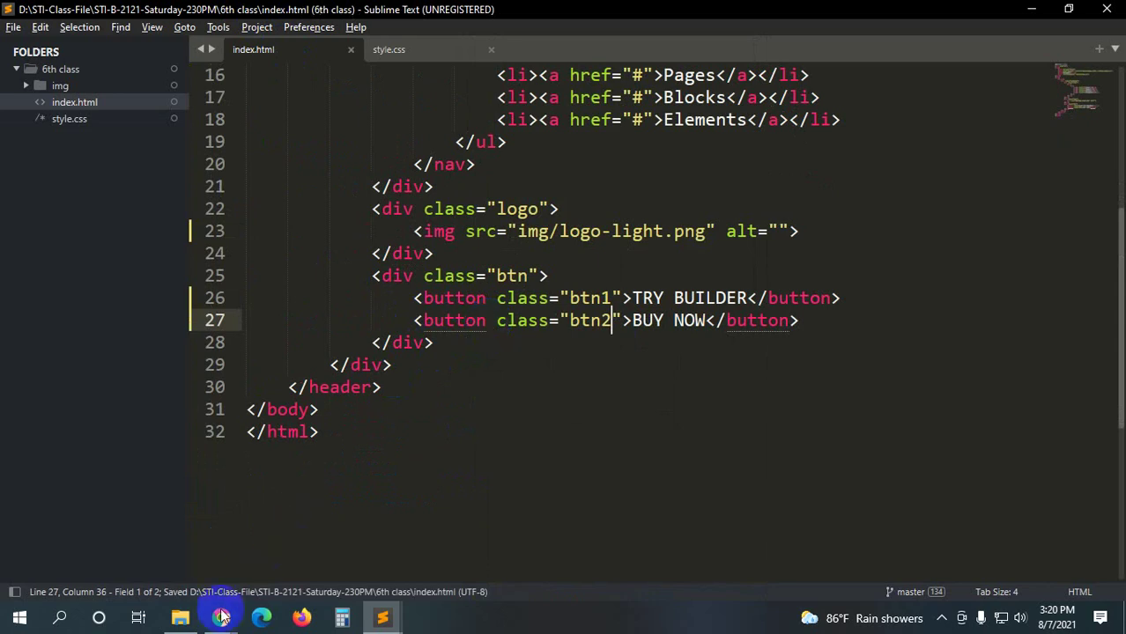
pyautogui.hotkey('ctrl', 's')
pyautogui.moveTo(221, 618)
pyautogui.click(172, 571)
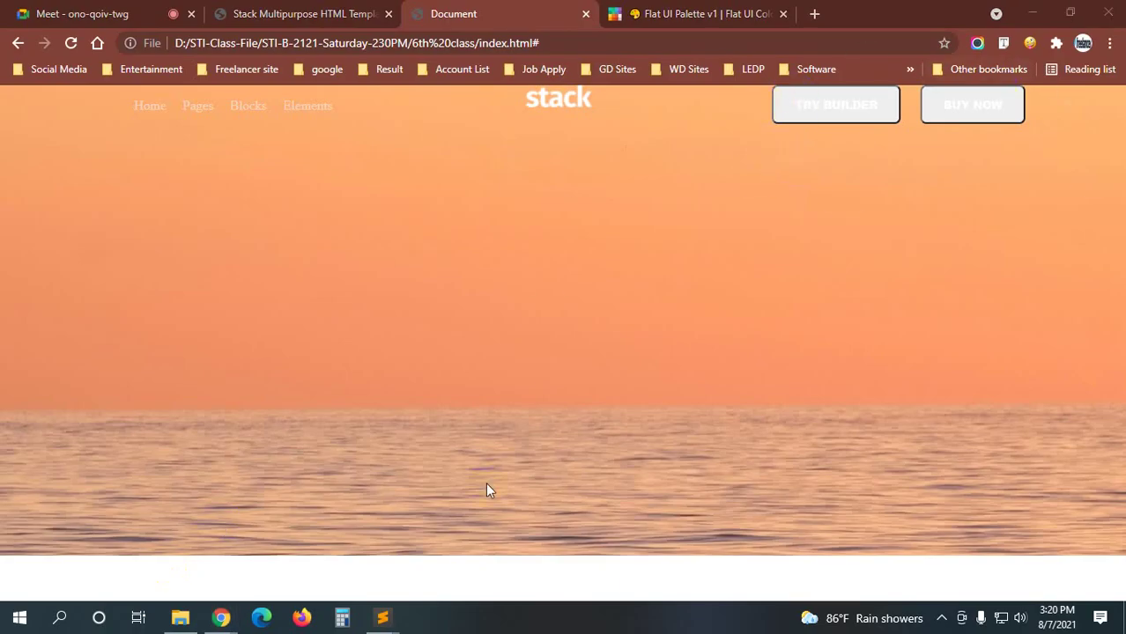
# - Compare the local header buttons with the Stack template tab, then return to index.html in Sublime
pyautogui.click(344, 13)
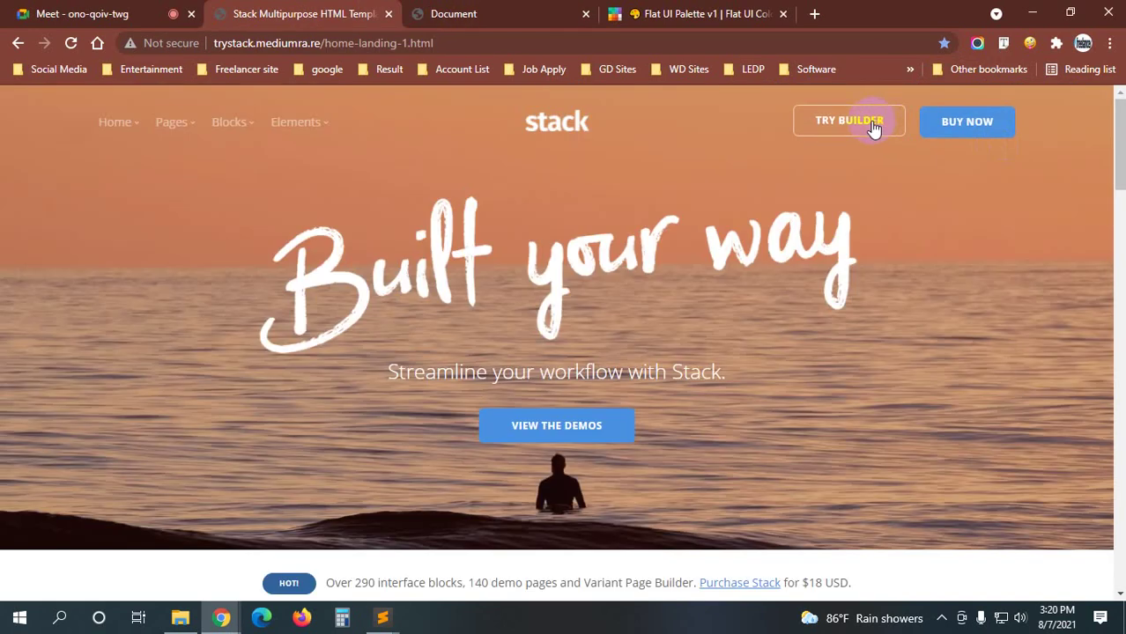
pyautogui.click(490, 12)
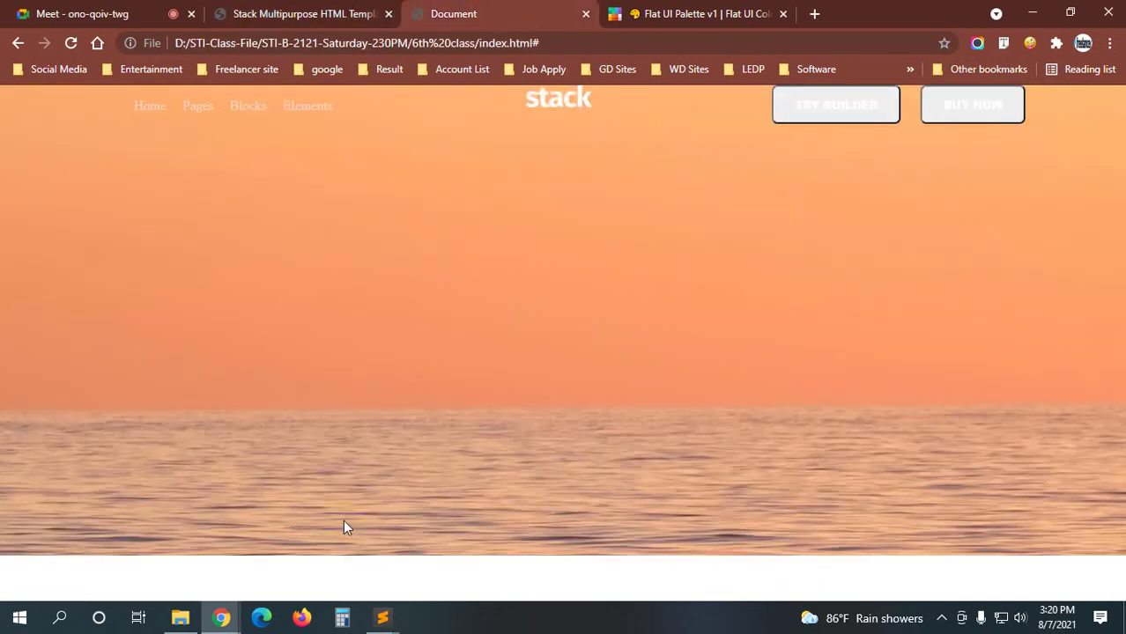
pyautogui.moveTo(382, 617)
pyautogui.click(452, 565)
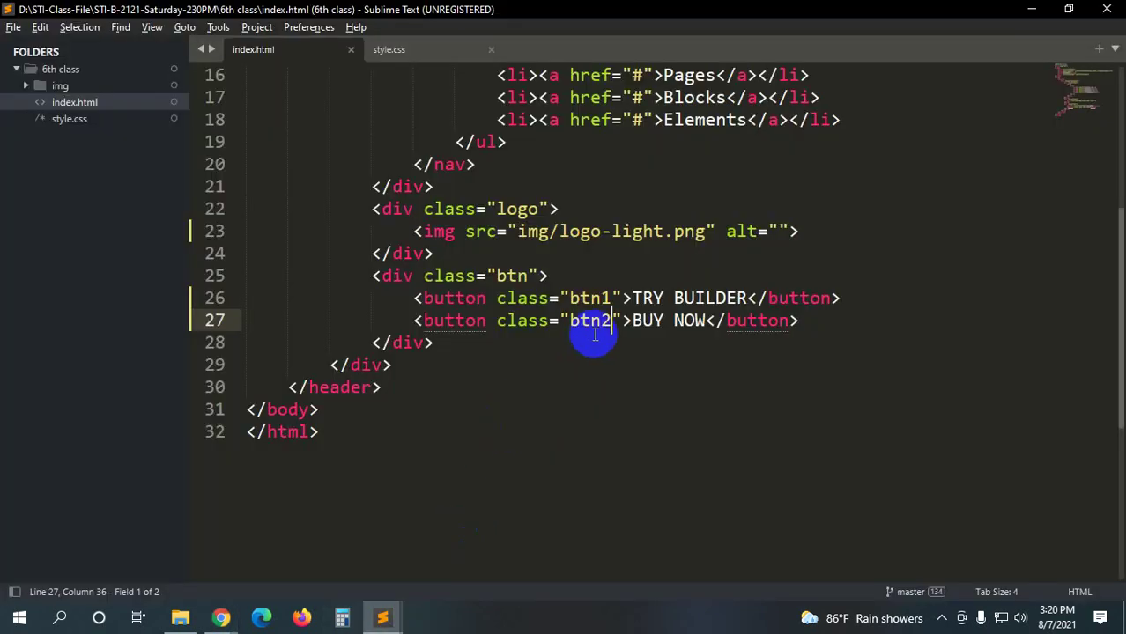
# - Start a new .btn1 rule below the .btn rule in style.css
pyautogui.click(441, 55)
pyautogui.scroll(-2, 372, 466)
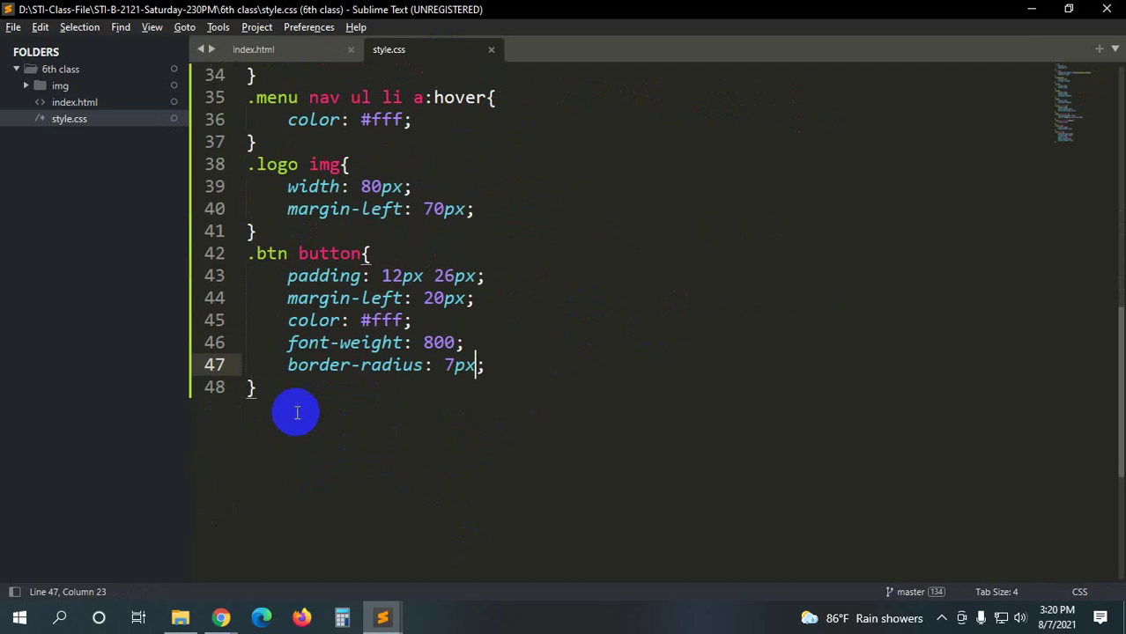
pyautogui.click(302, 388)
pyautogui.press('Return')
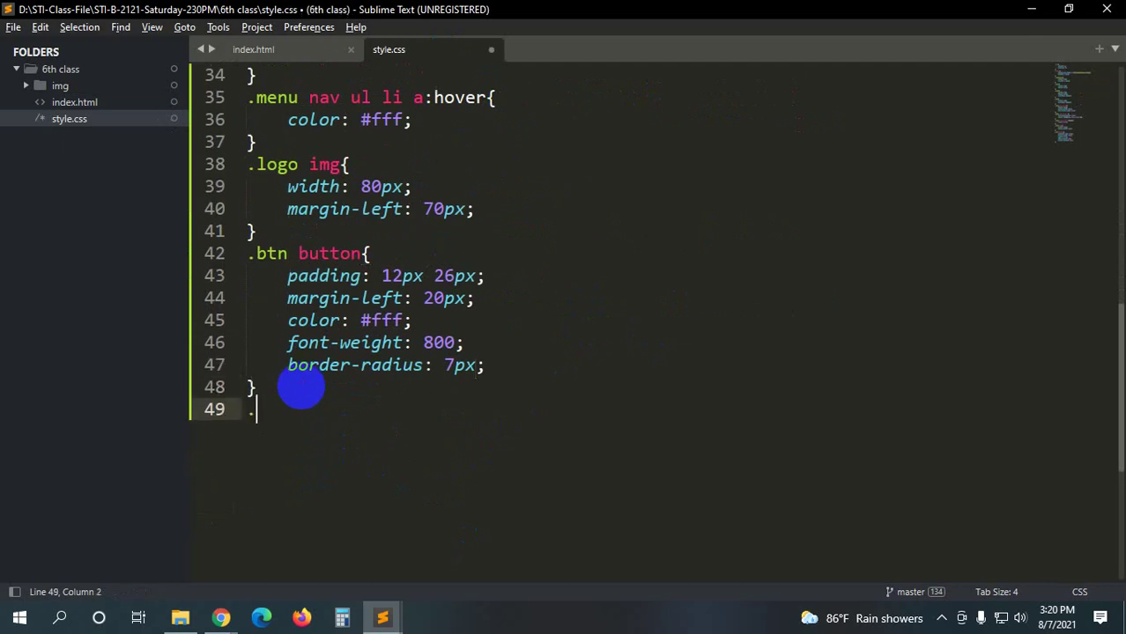
pyautogui.write('.btn1')
pyautogui.write('{')
pyautogui.press('Return')
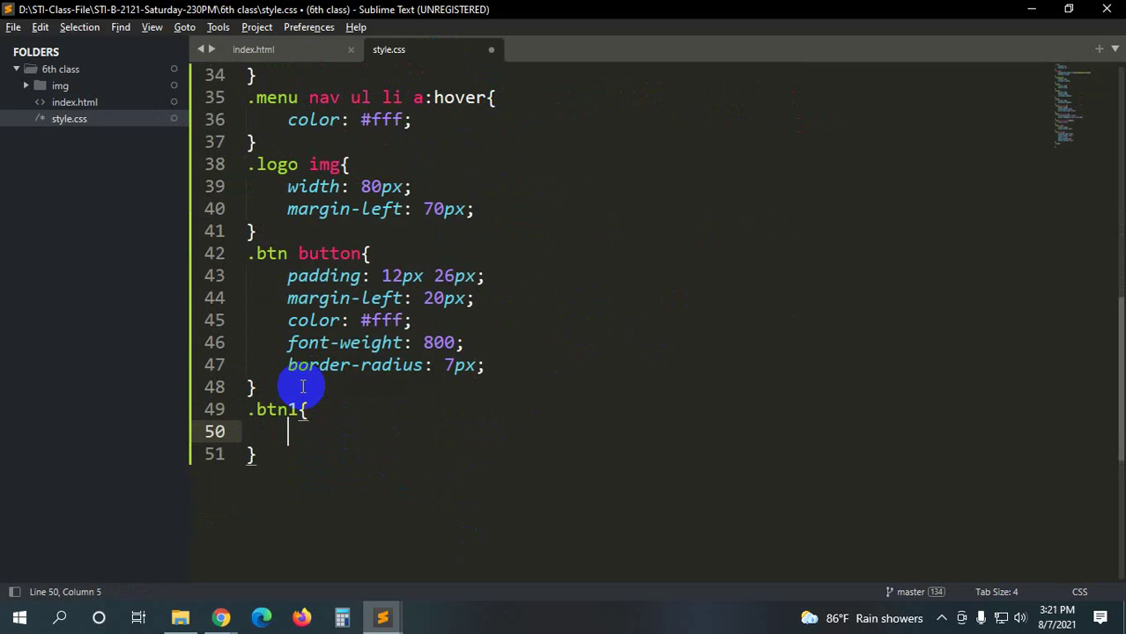
# - Set the .btn1 background-color to transparent, save style.css, and switch to Chrome
pyautogui.write('color')
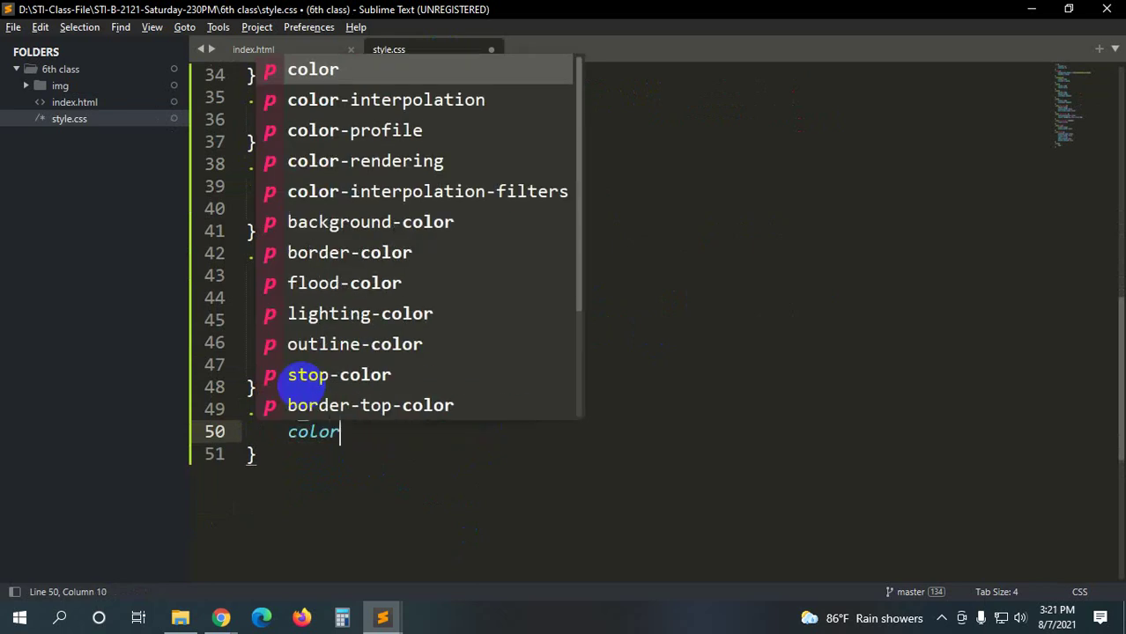
pyautogui.press('BackSpace')
pyautogui.press('BackSpace')
pyautogui.press('BackSpace')
pyautogui.press('BackSpace')
pyautogui.press('BackSpace')
pyautogui.write('backg')
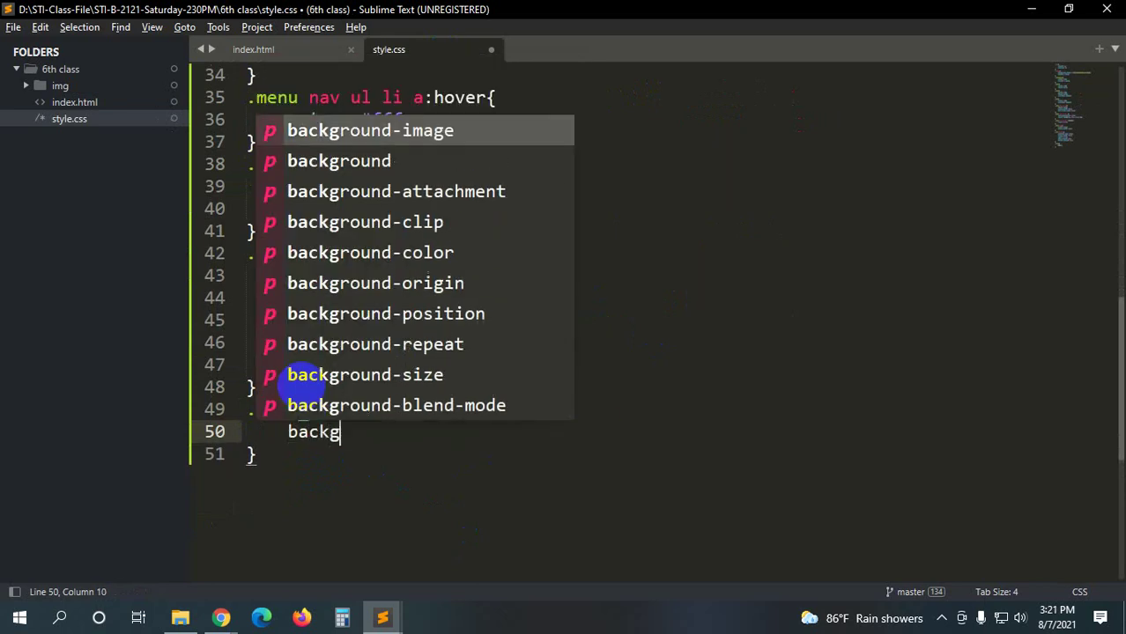
pyautogui.write('round')
pyautogui.press('Down')
pyautogui.press('Down')
pyautogui.press('Down')
pyautogui.press('Down')
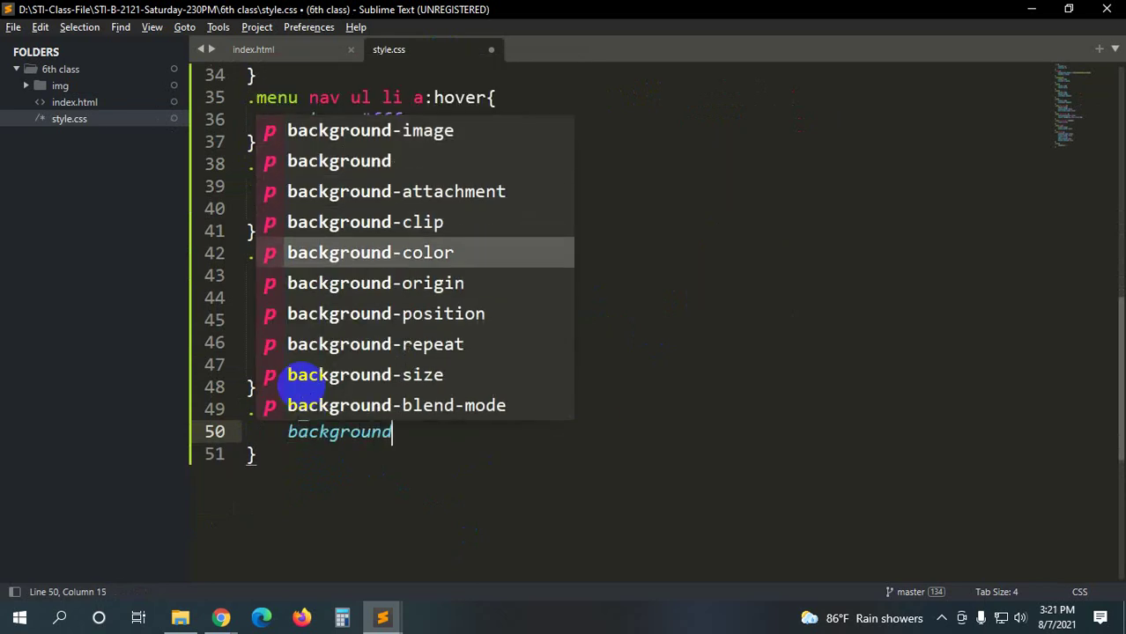
pyautogui.press('Return')
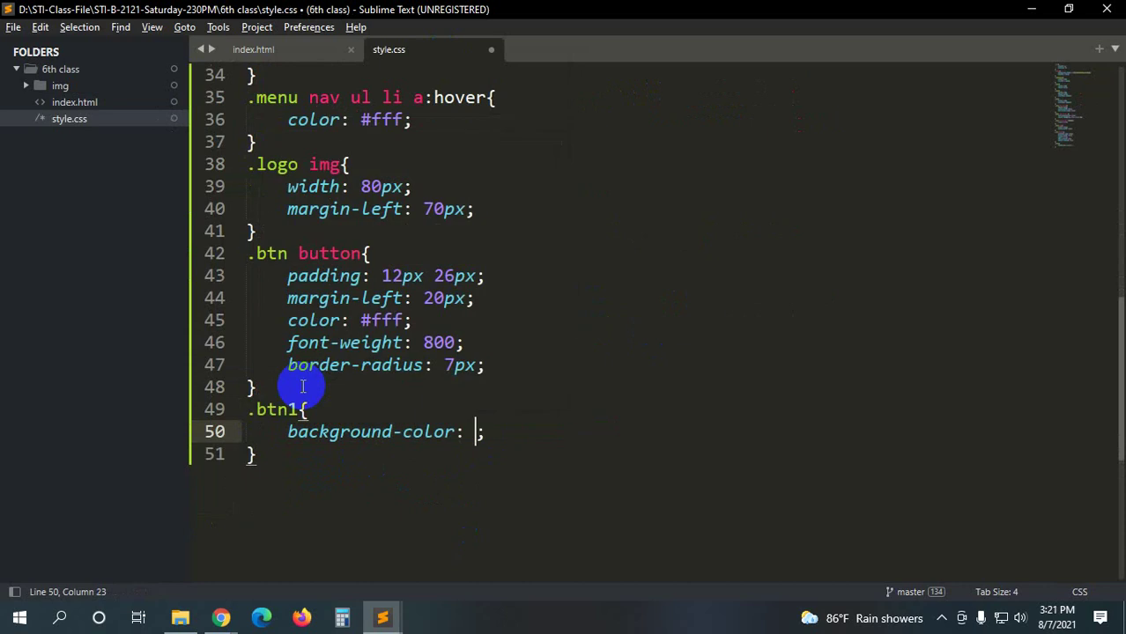
pyautogui.write('trans')
pyautogui.press('Return')
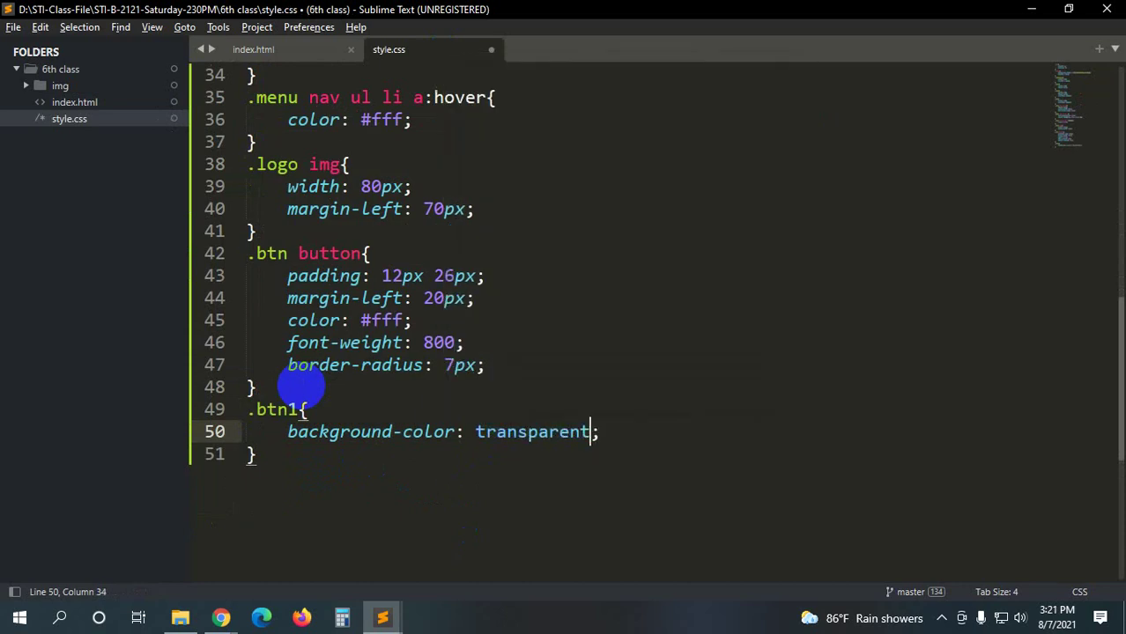
pyautogui.press('Return')
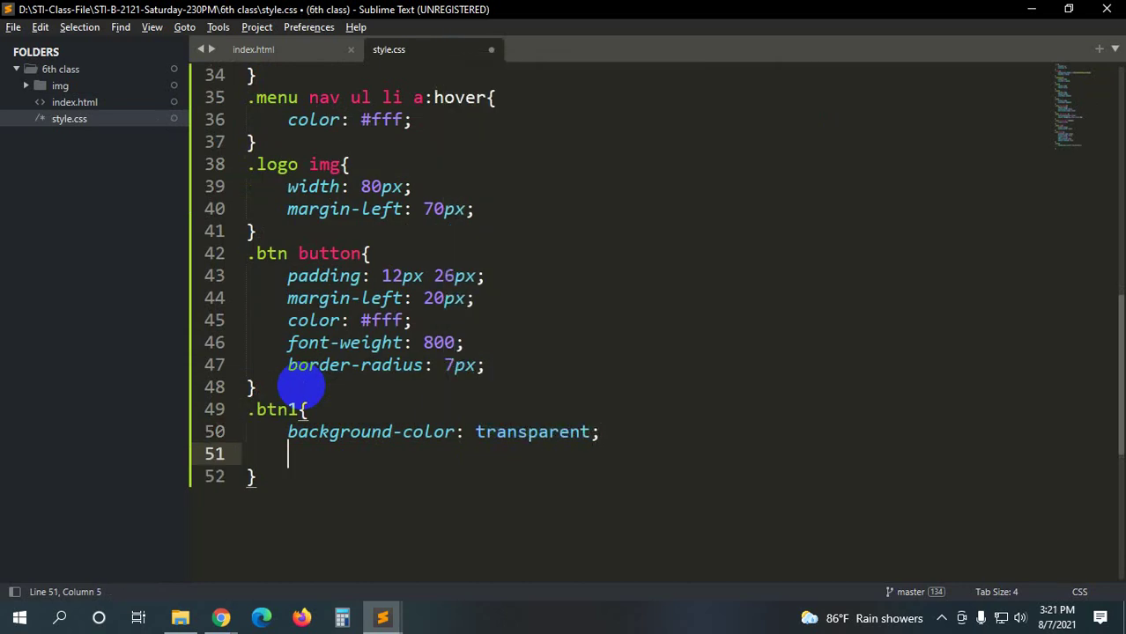
pyautogui.hotkey('ctrl', 's')
pyautogui.hotkey('alt', 'Tab')
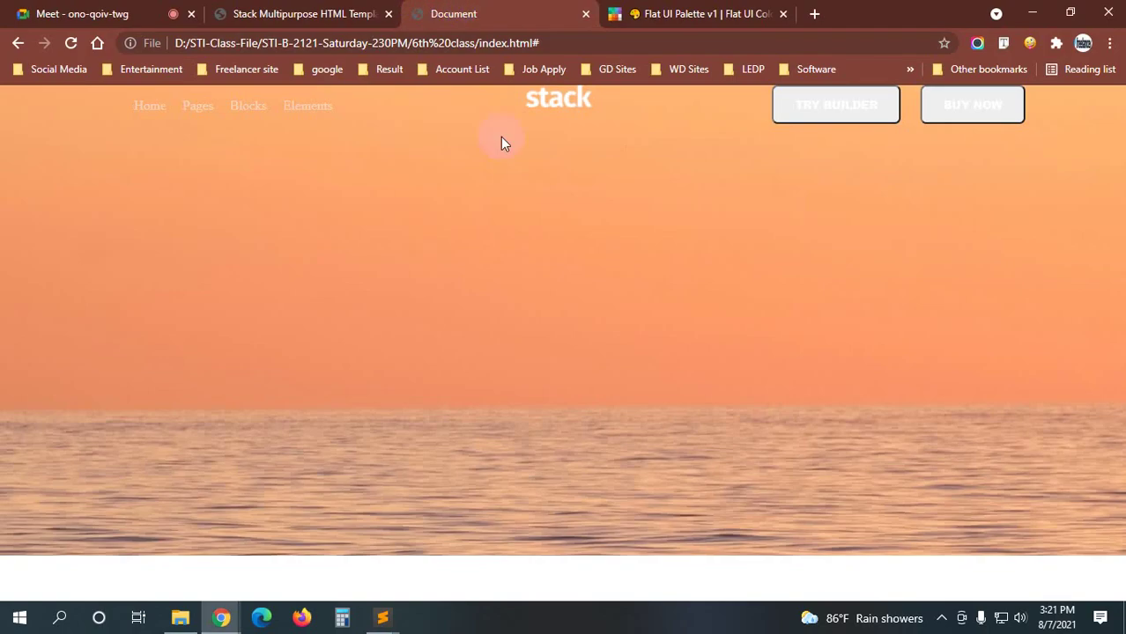
# - Toggle between the Stack template and the local page to compare the TRY BUILDER button, then return to style.css
pyautogui.click(297, 12)
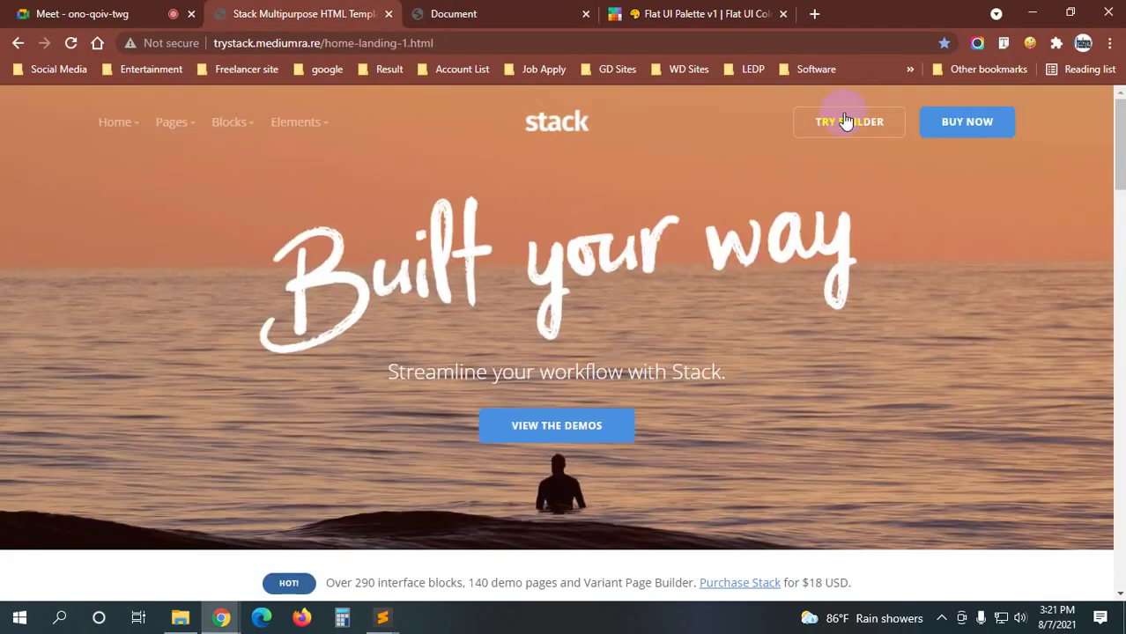
pyautogui.click(567, 11)
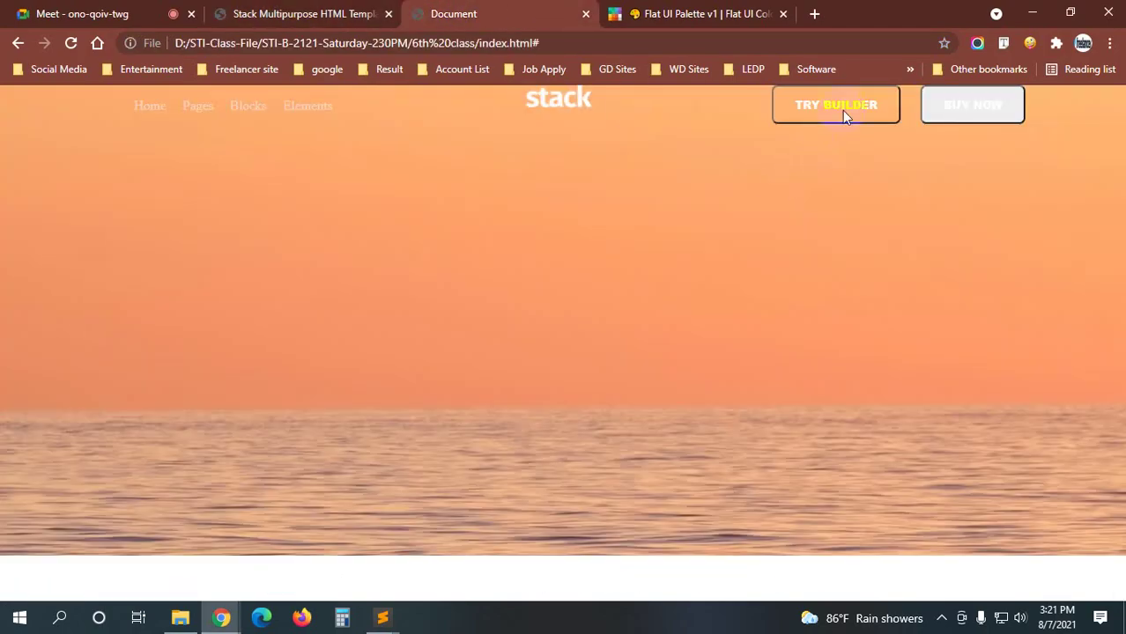
pyautogui.click(243, 11)
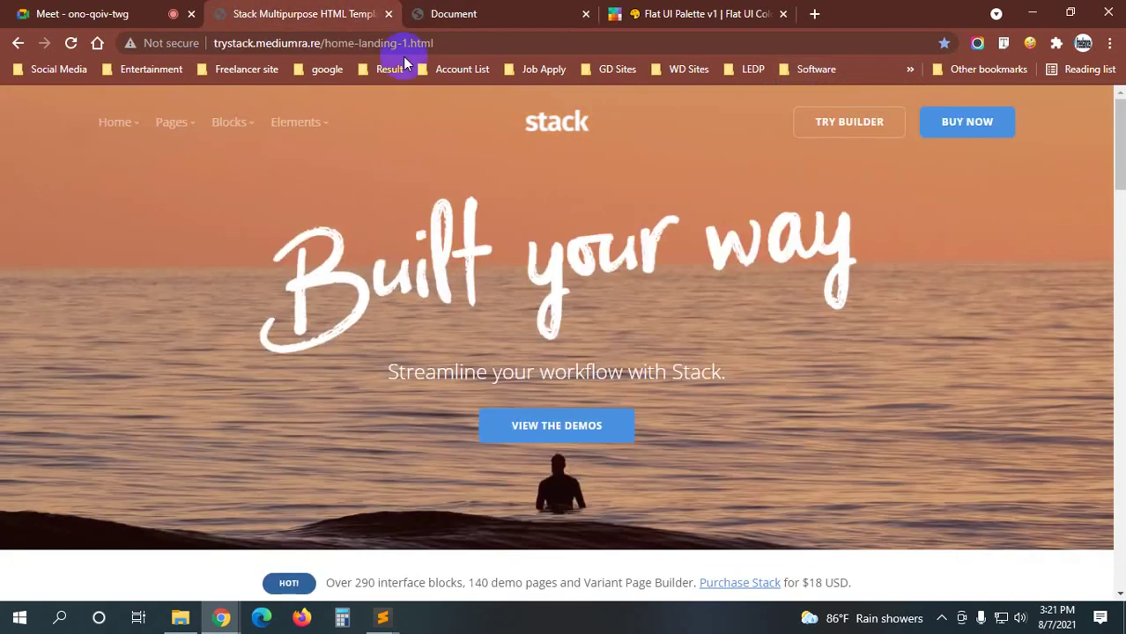
pyautogui.click(507, 9)
pyautogui.hotkey('alt', 'Tab')
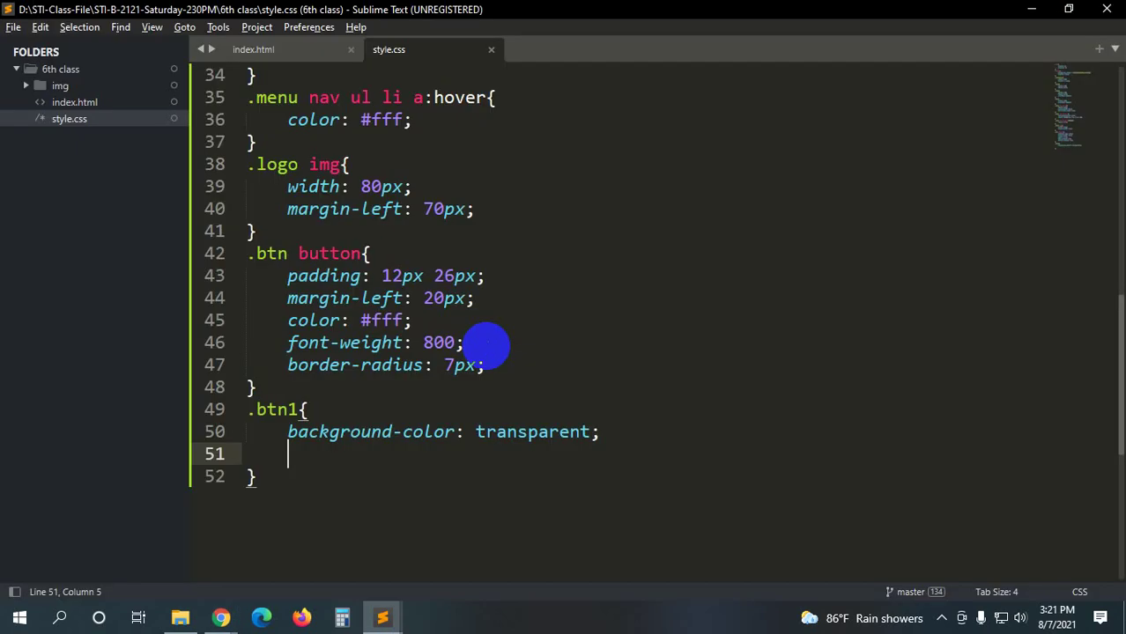
# - Add border: 1px solid white to the .btn1 rule, save, and view the preview
pyautogui.write('border')
pyautogui.press('Down')
pyautogui.press('Return')
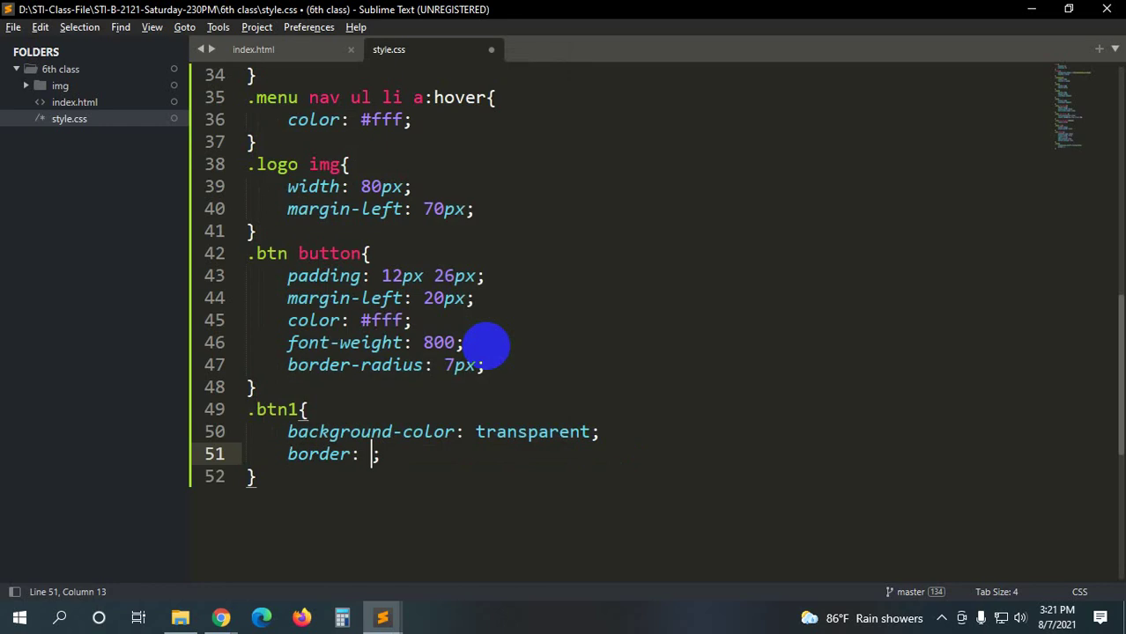
pyautogui.write('1px so')
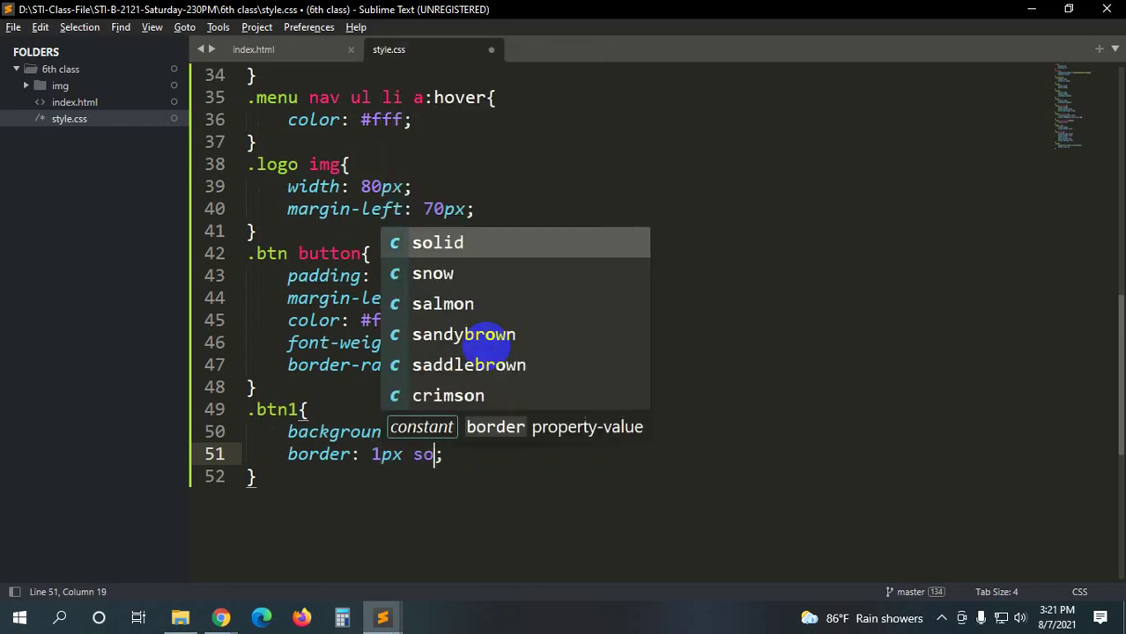
pyautogui.press('Return')
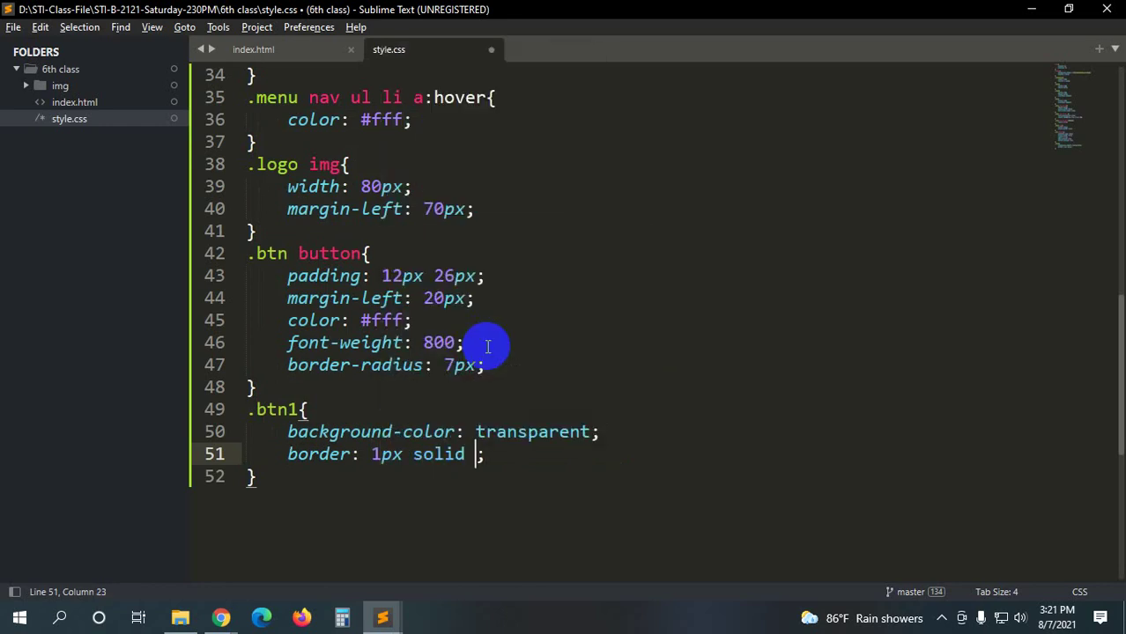
pyautogui.write('white')
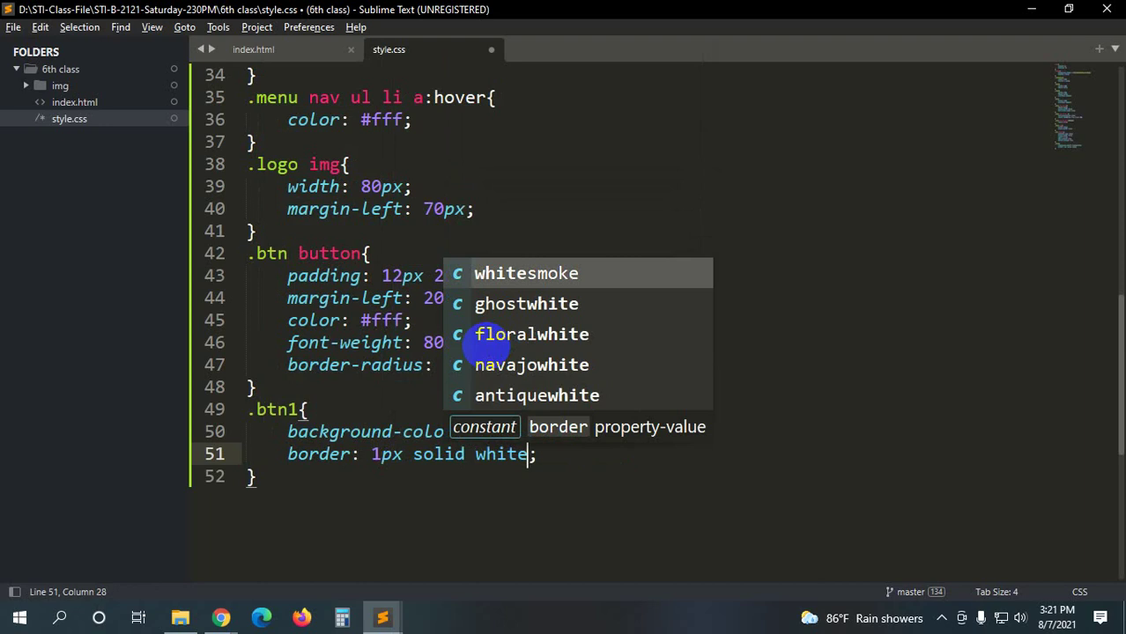
pyautogui.hotkey('ctrl', 's')
pyautogui.hotkey('alt', 'Tab')
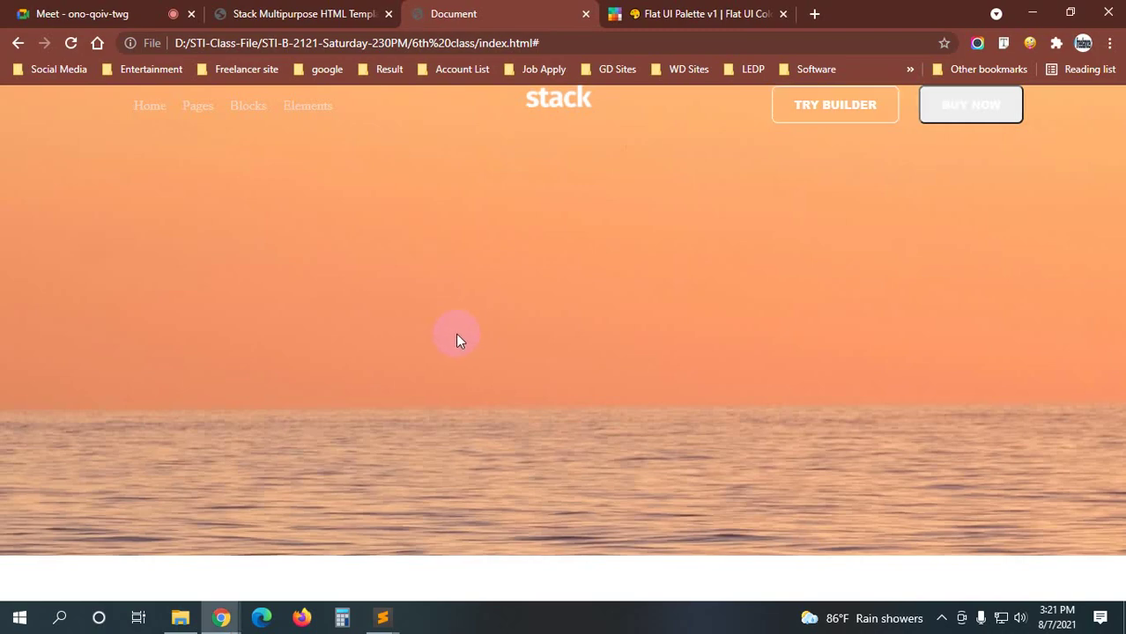
# - Check the local header against the Stack reference, then place the caret after the .btn1 rule in style.css
pyautogui.click(314, 13)
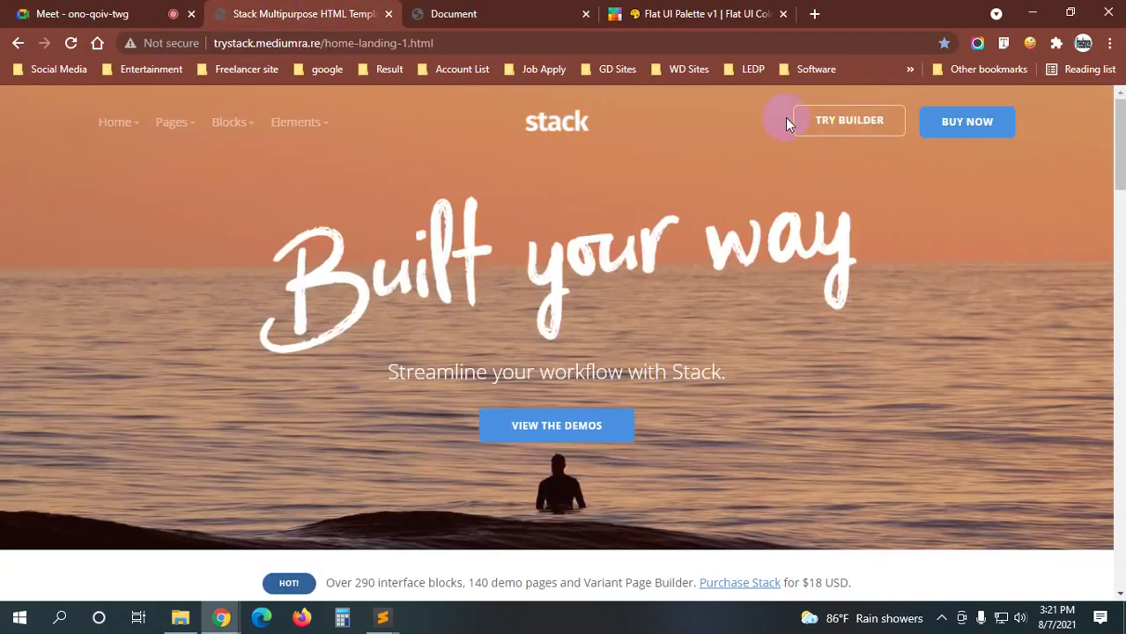
pyautogui.click(535, 9)
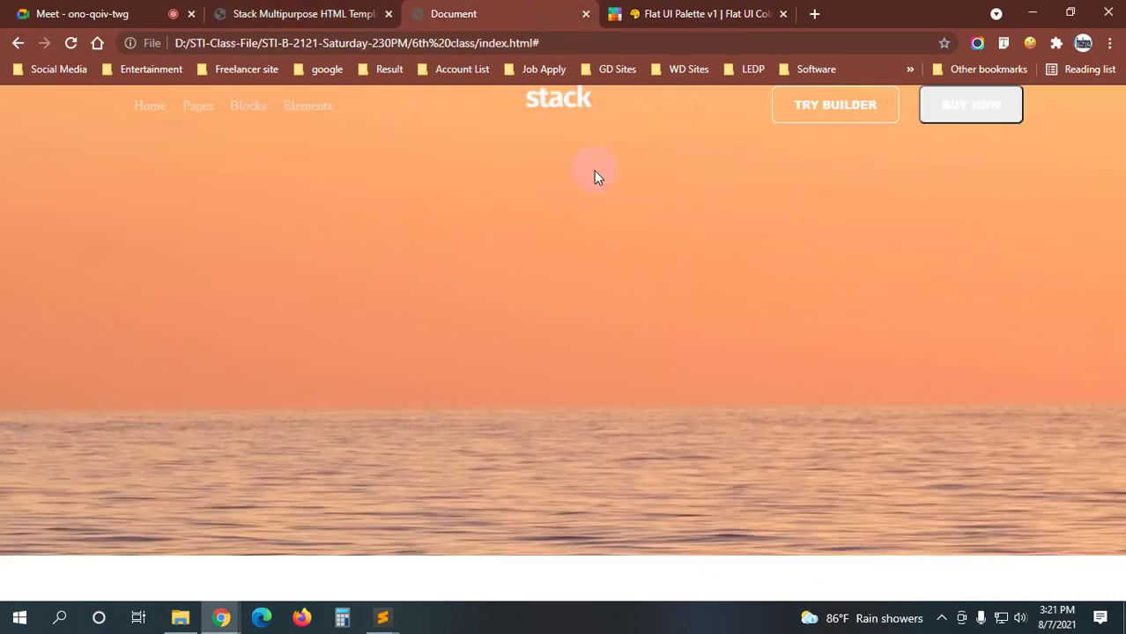
pyautogui.hotkey('alt', 'Tab')
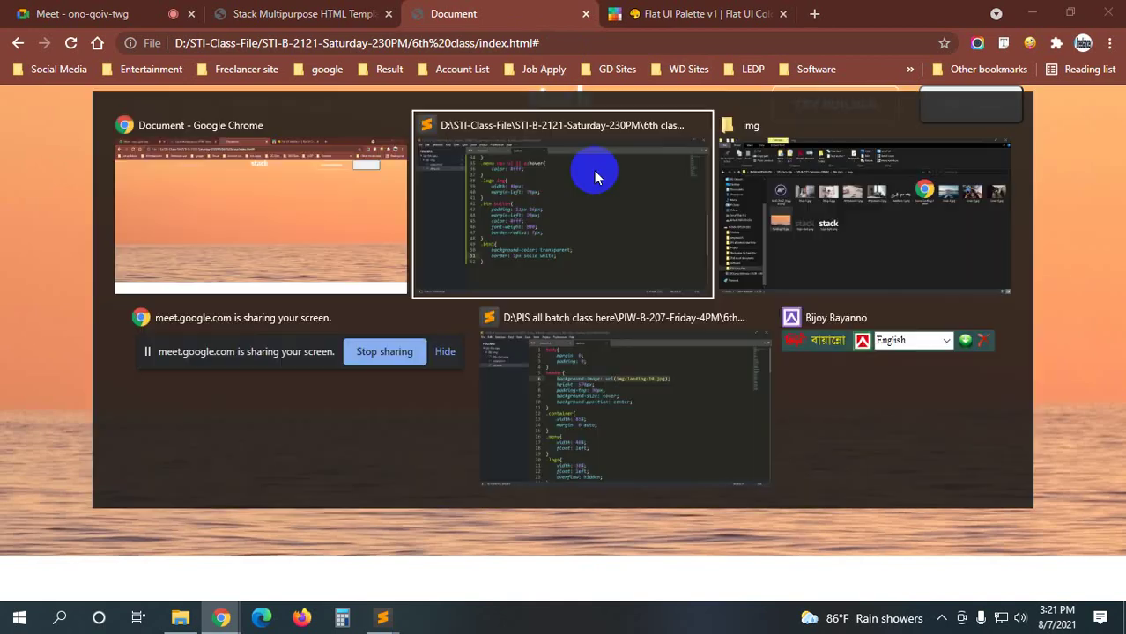
pyautogui.scroll(-2, 291, 344)
pyautogui.click(287, 342)
# - Create a .btn2 rule containing a background-color property
pyautogui.press('Return')
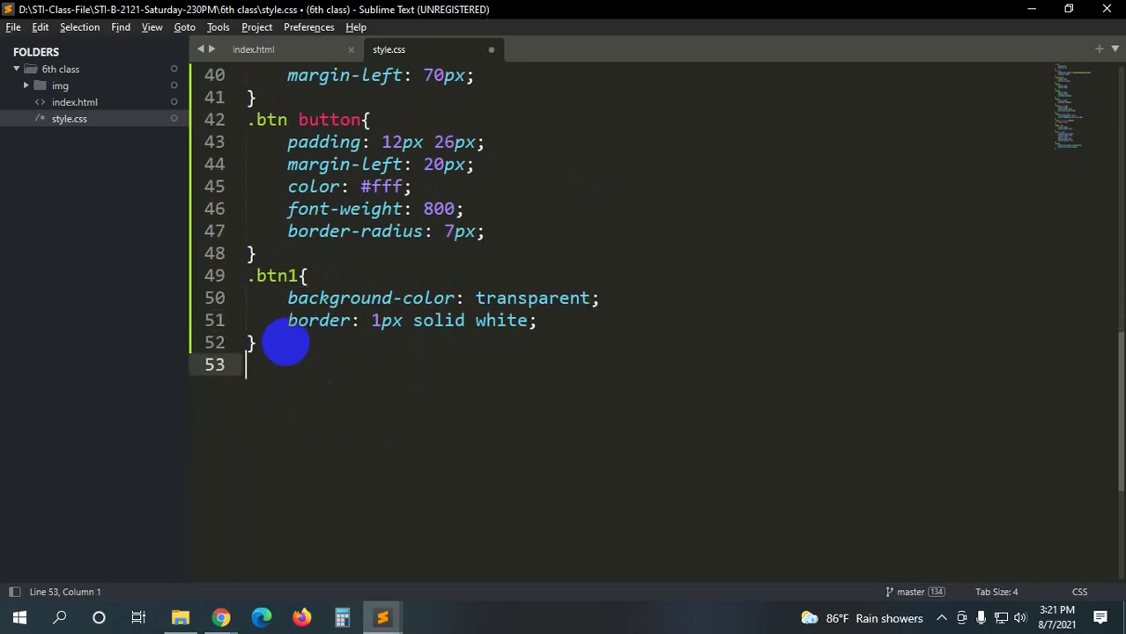
pyautogui.write('/btn')
pyautogui.press('BackSpace')
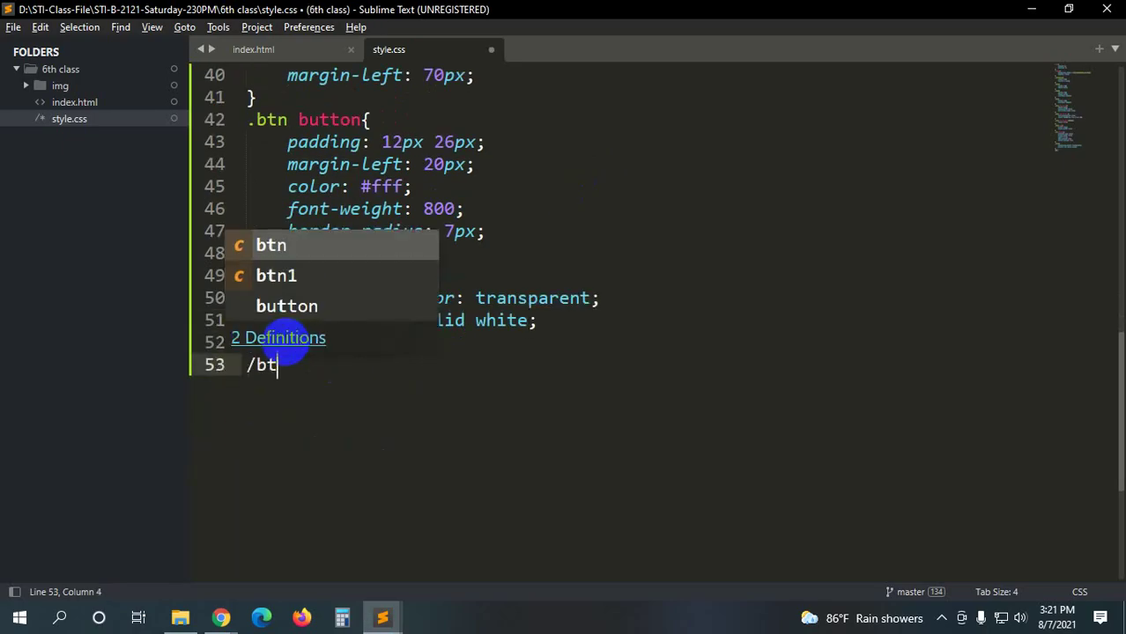
pyautogui.press('BackSpace')
pyautogui.press('BackSpace')
pyautogui.press('BackSpace')
pyautogui.write('bt')
pyautogui.write('n2{')
pyautogui.press('Return')
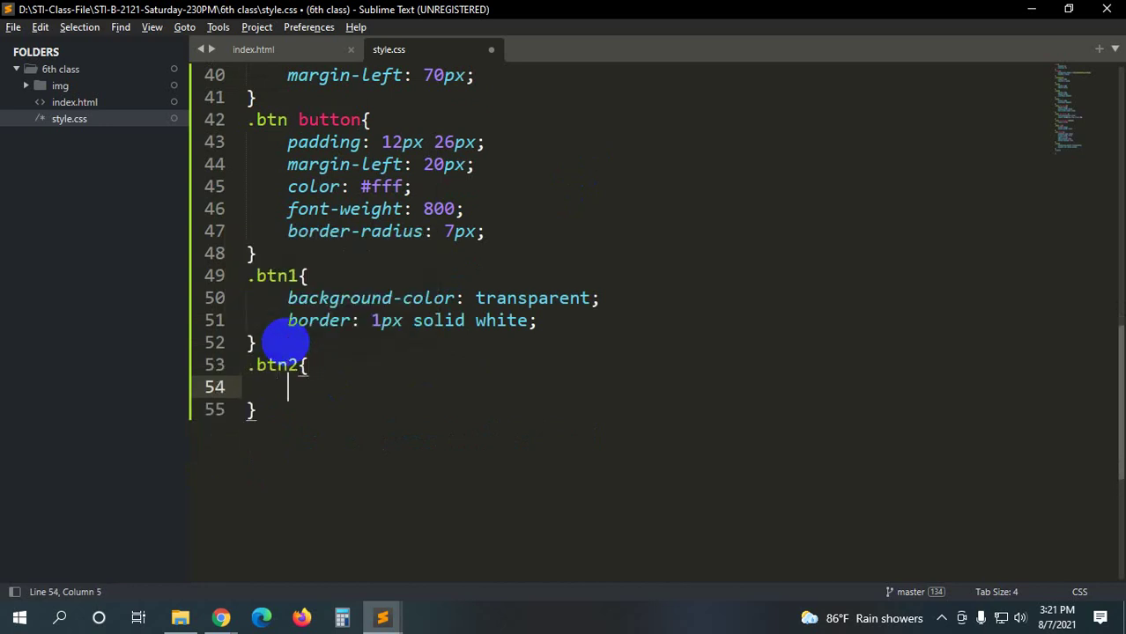
pyautogui.write('backgroun')
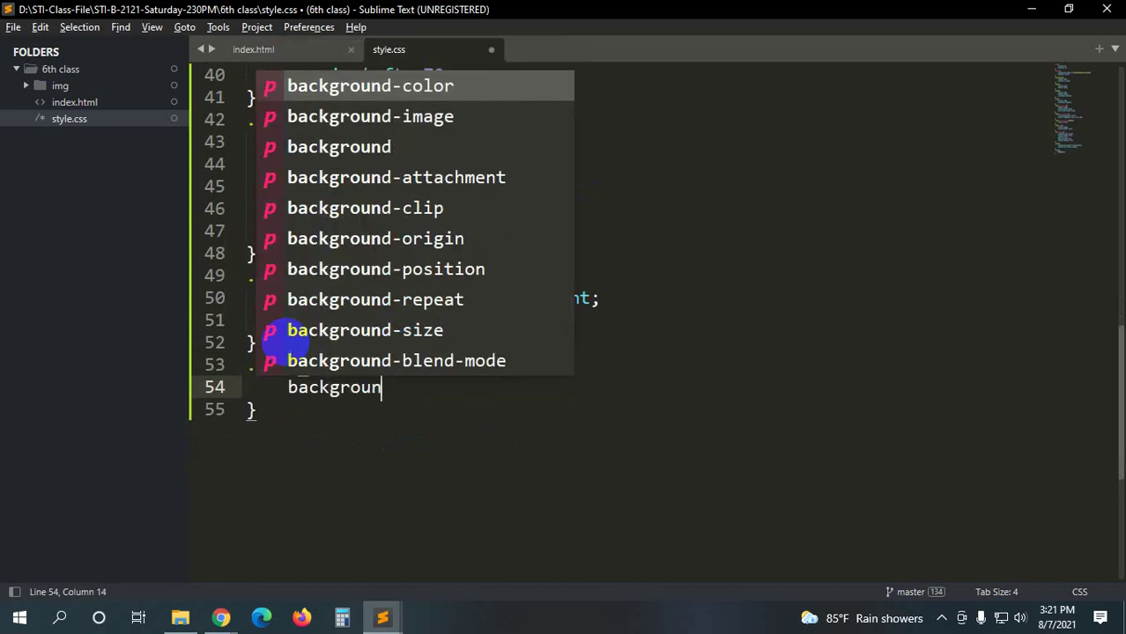
pyautogui.write('d')
pyautogui.press('Return')
# - Paste Belize Hole blue, rgba(41, 128, 185,1.0), from the Flat UI Palette as the .btn2 background
pyautogui.hotkey('alt', 'Tab')
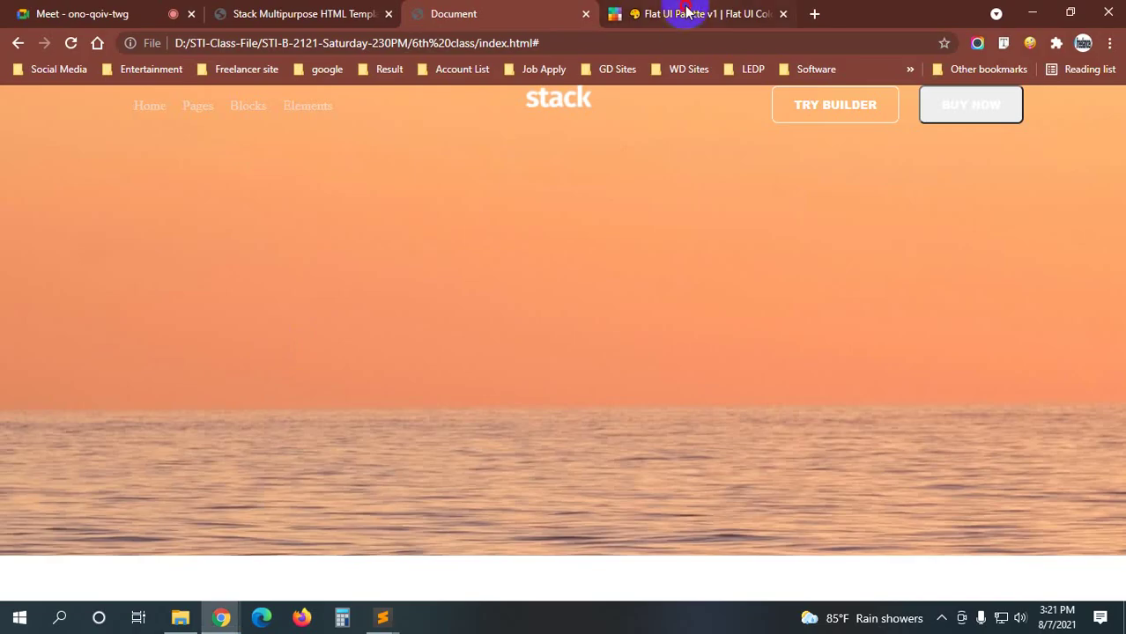
pyautogui.click(677, 13)
pyautogui.click(562, 254)
pyautogui.hotkey('alt', 'Tab')
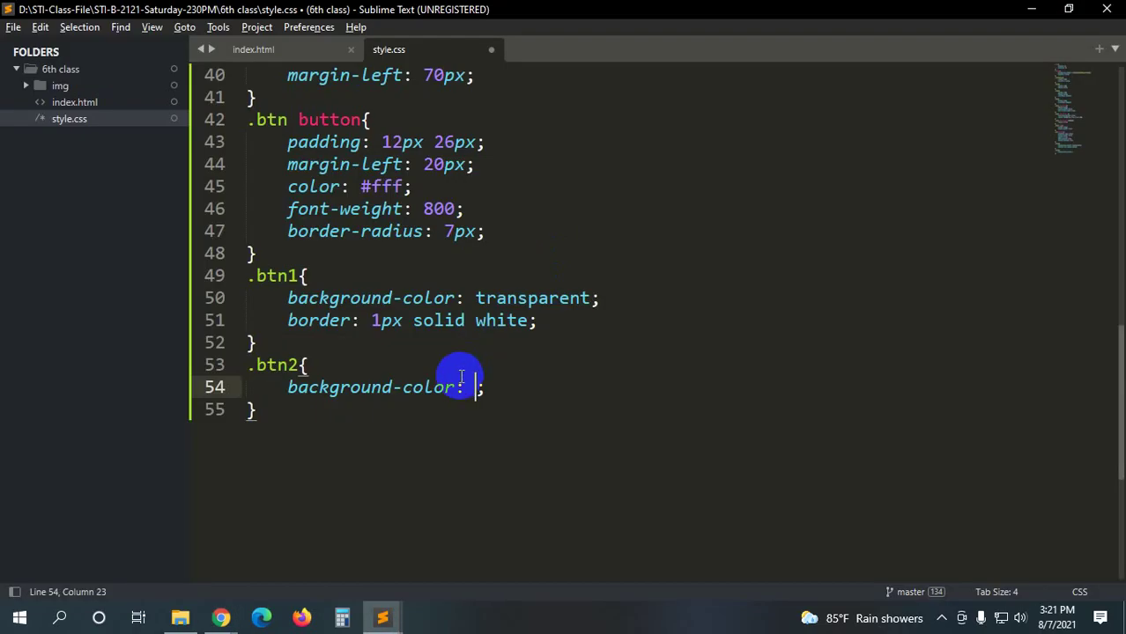
pyautogui.write('rgba(41, 128, 185,1.0)')
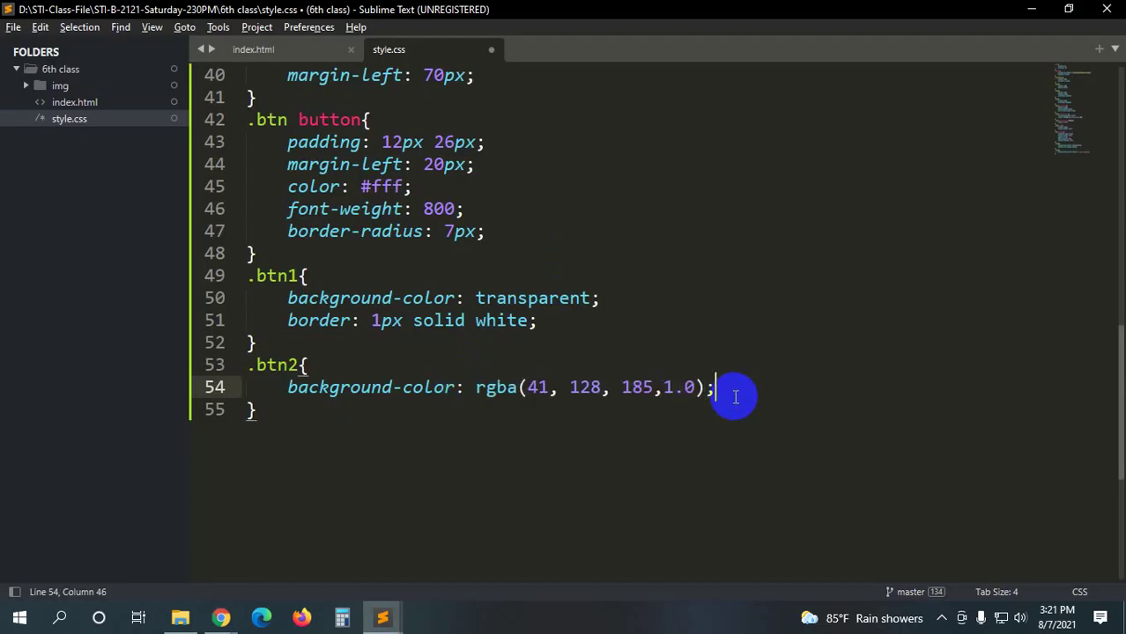
# - Add border: 1px solid transparent to the .btn2 rule
pyautogui.press('Return')
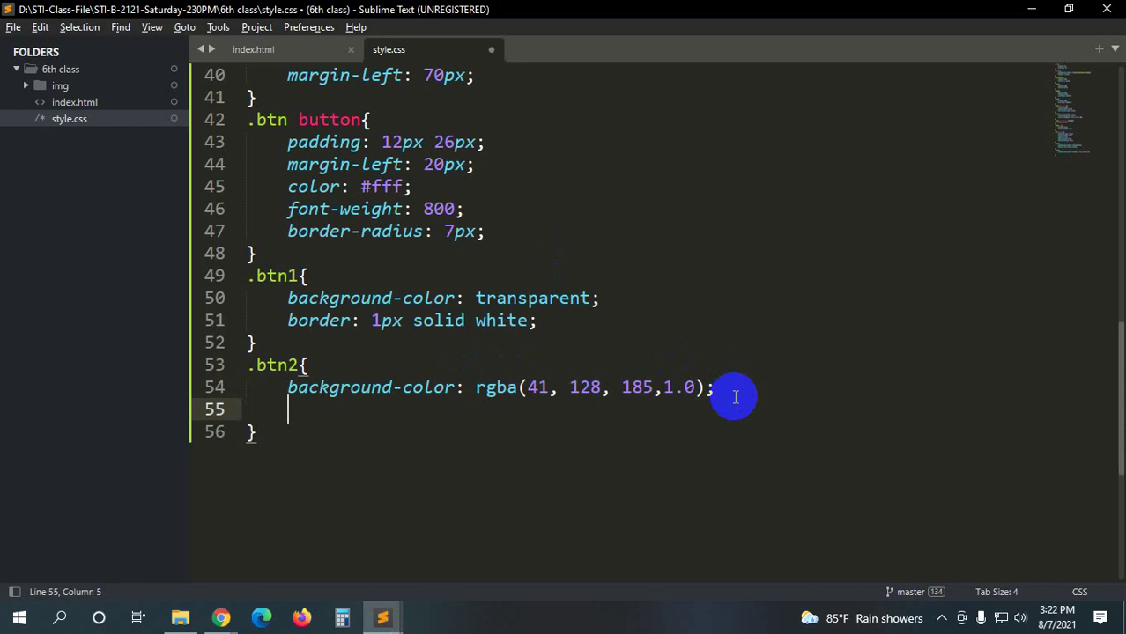
pyautogui.write('border')
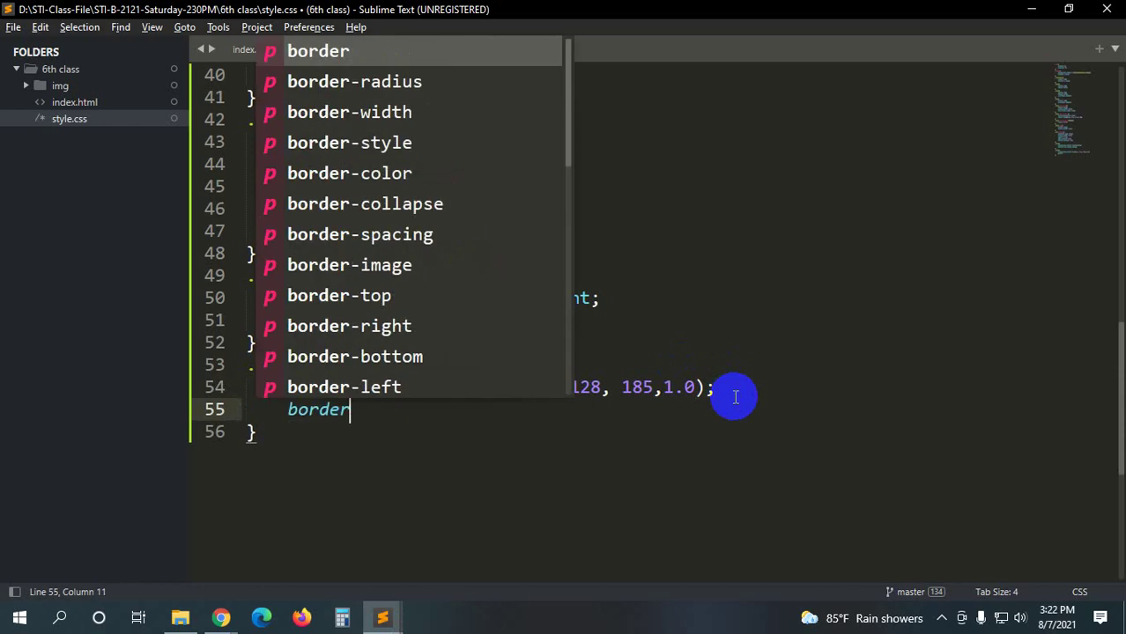
pyautogui.press('Return')
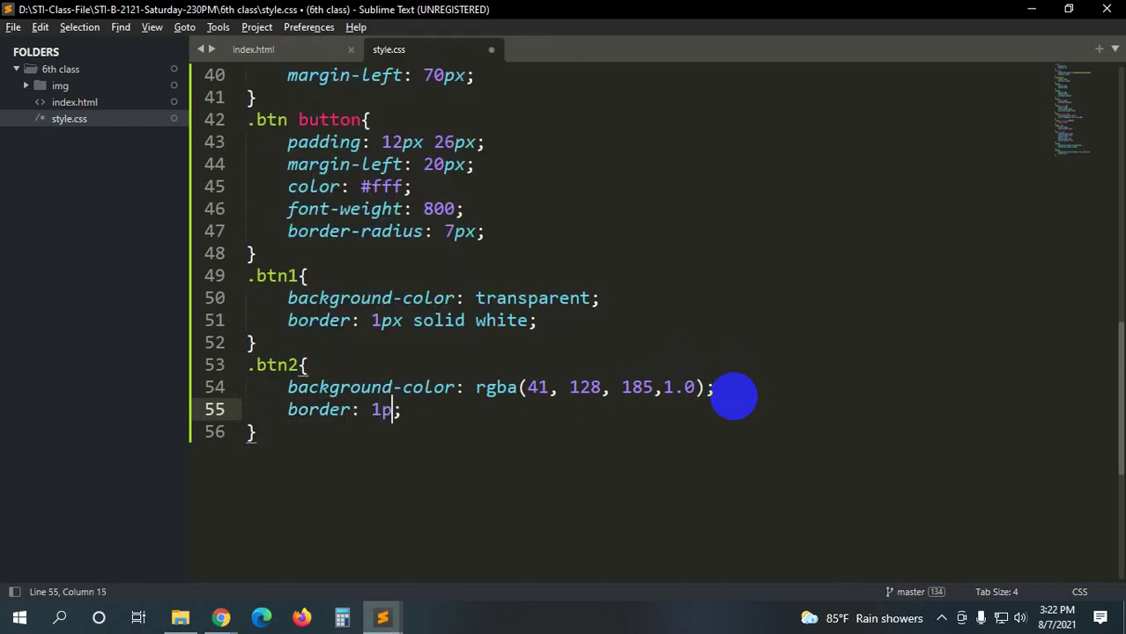
pyautogui.write('x solid tra')
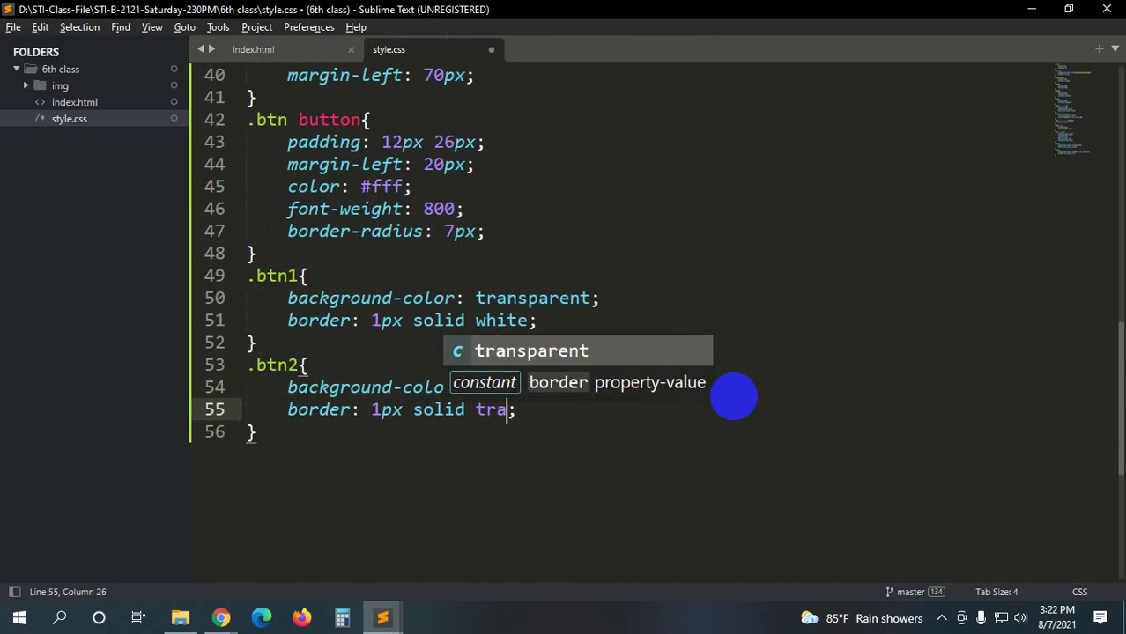
pyautogui.press('Return')
# - View the blue BUY NOW button, then start and cancel a screen capture over the Stack logo
pyautogui.hotkey('alt', 'Tab')
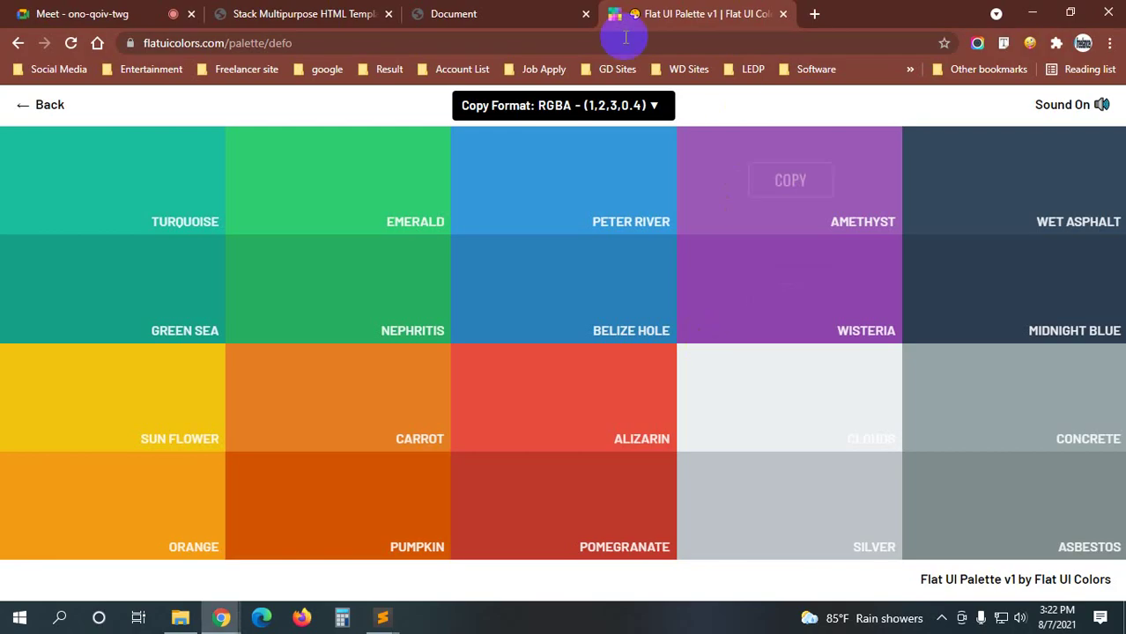
pyautogui.click(453, 14)
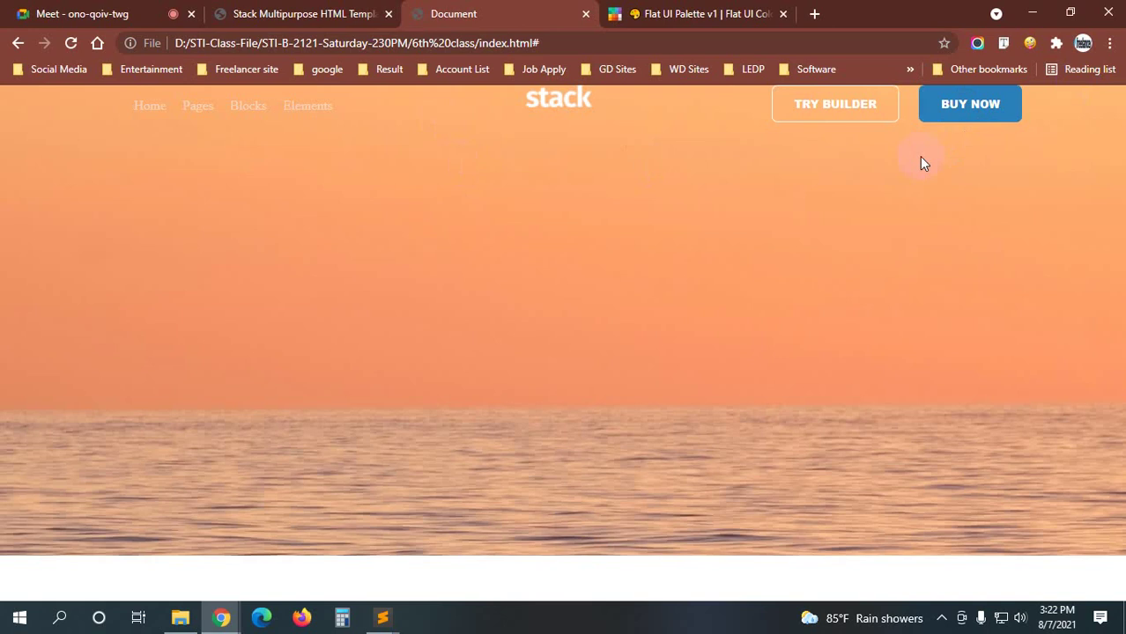
pyautogui.click(297, 13)
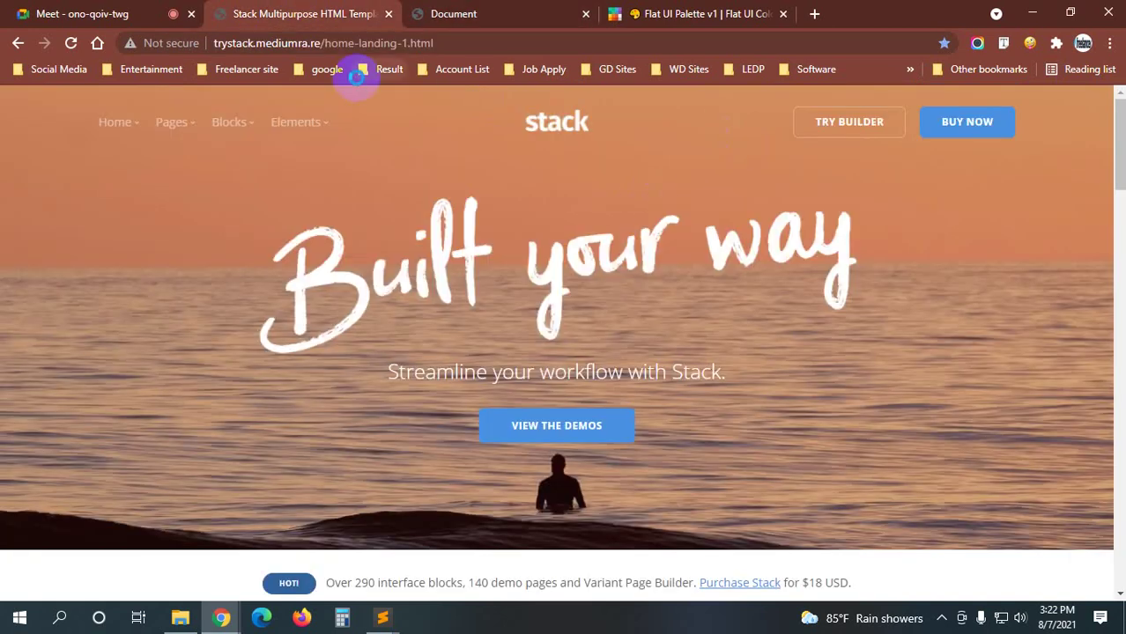
pyautogui.press('Print')
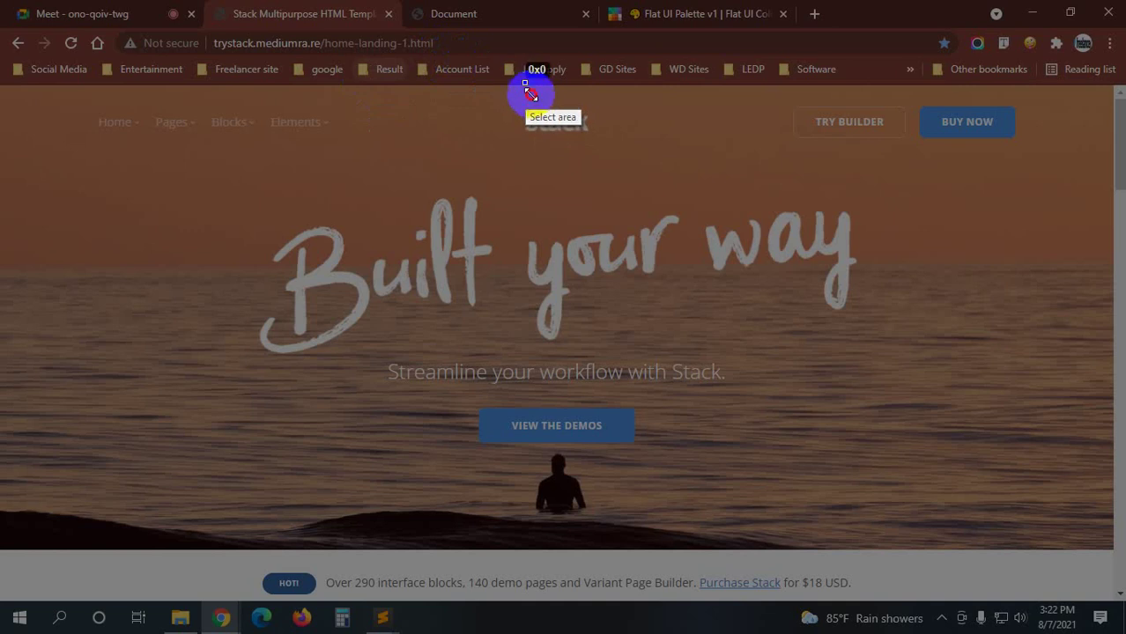
pyautogui.moveTo(524, 83); pyautogui.dragTo(547, 113)
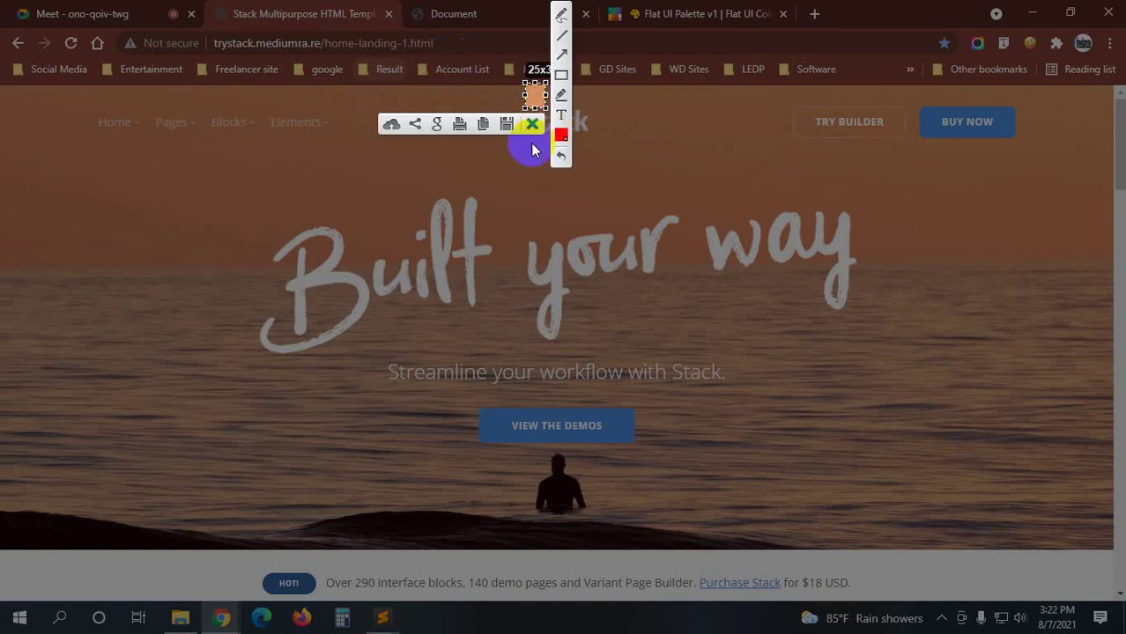
pyautogui.click(523, 132)
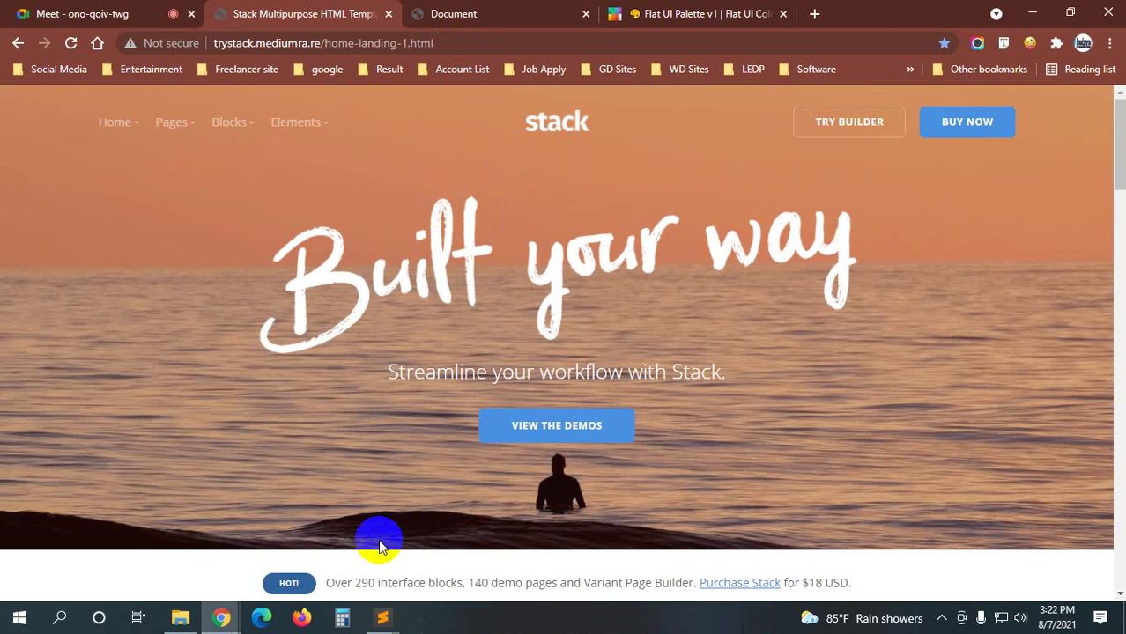
# - Switch between the local page and the Stack reference to compare headers, then return to the editor
pyautogui.hotkey('ctrl', 'Tab')
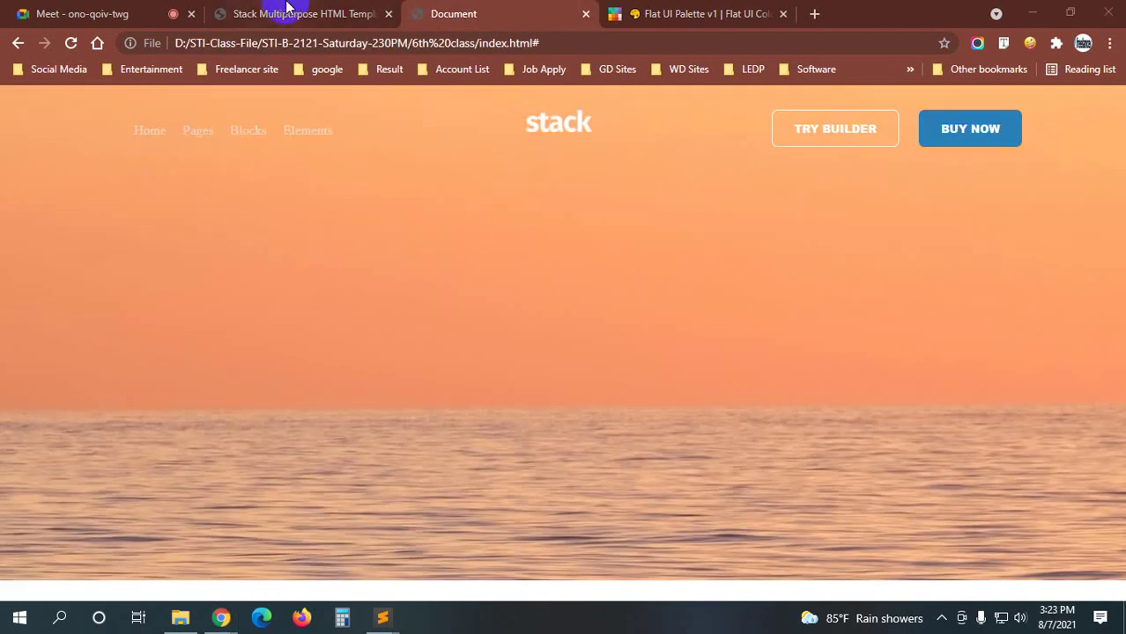
pyautogui.click(283, 11)
pyautogui.click(547, 9)
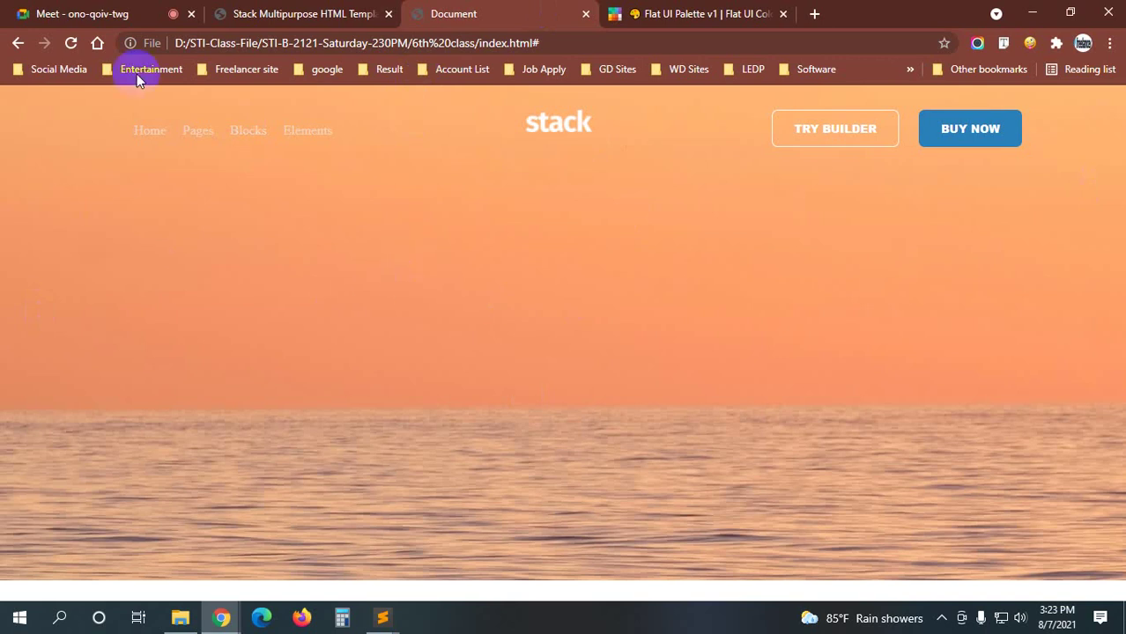
pyautogui.click(236, 13)
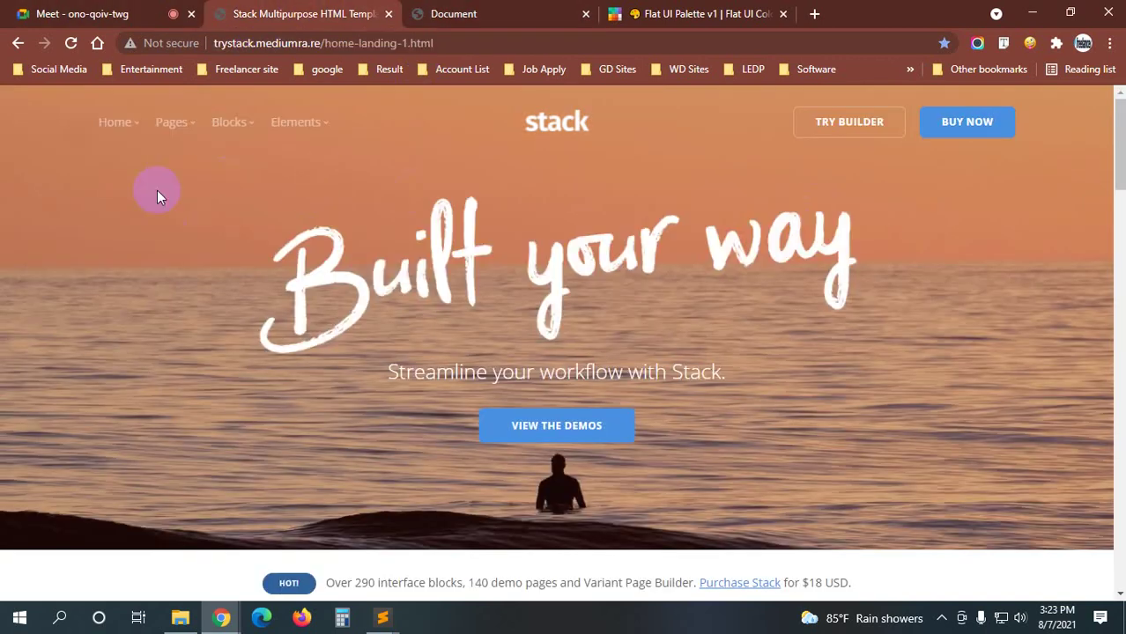
pyautogui.click(502, 9)
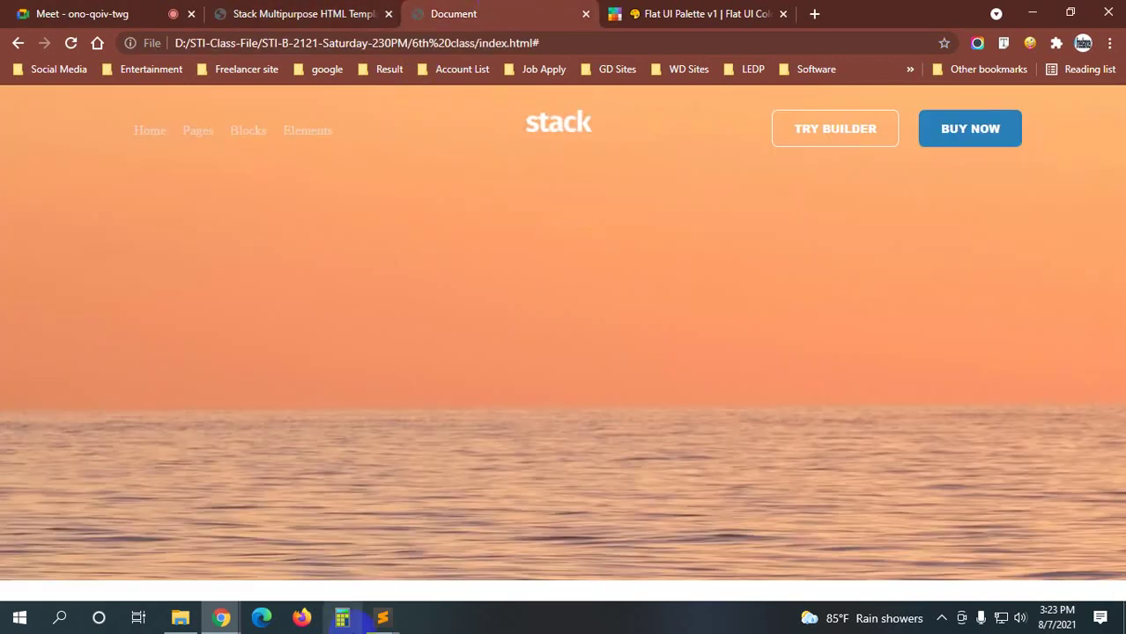
pyautogui.moveTo(383, 618)
pyautogui.click(476, 561)
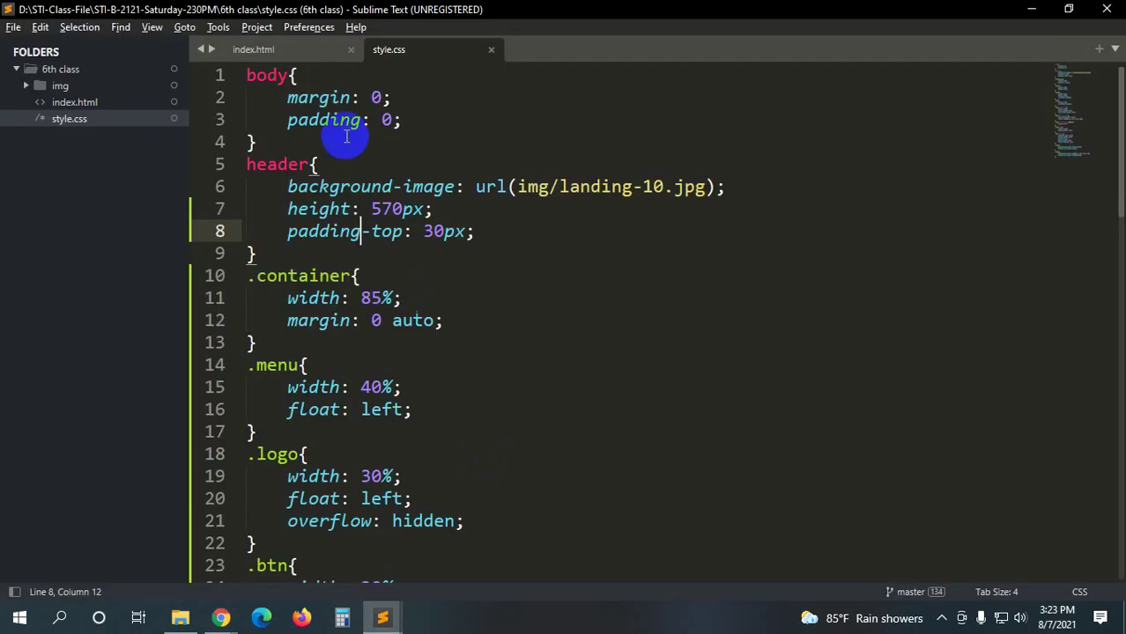
# - After the buttons div in index.html, add a headlines div holding an img tag with src 'img/'
pyautogui.click(324, 50)
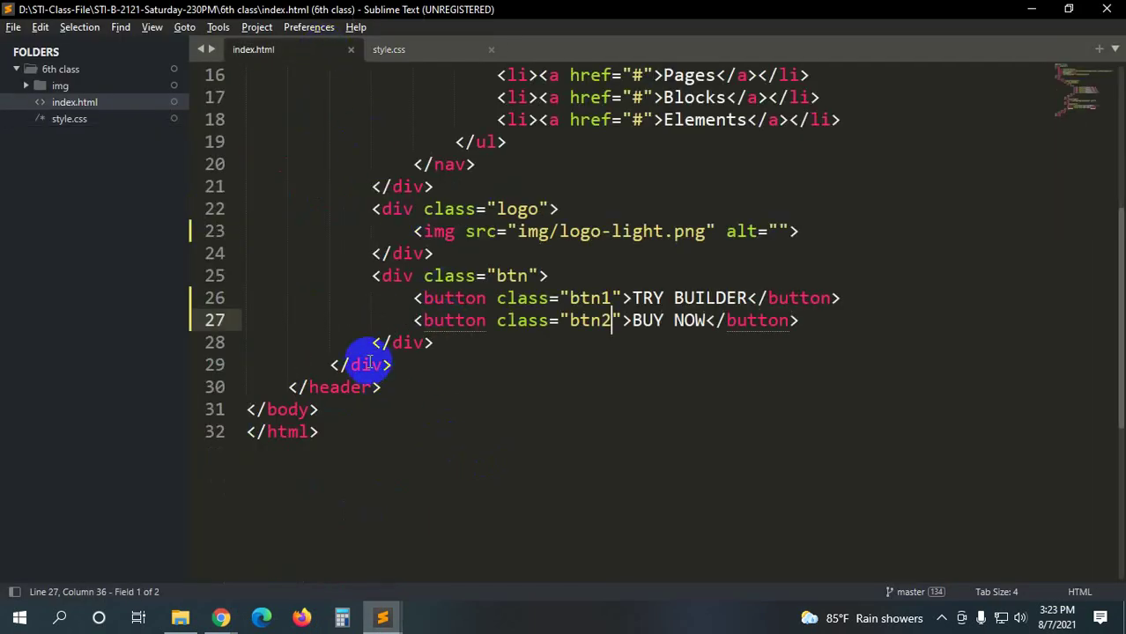
pyautogui.click(436, 345)
pyautogui.press('Return')
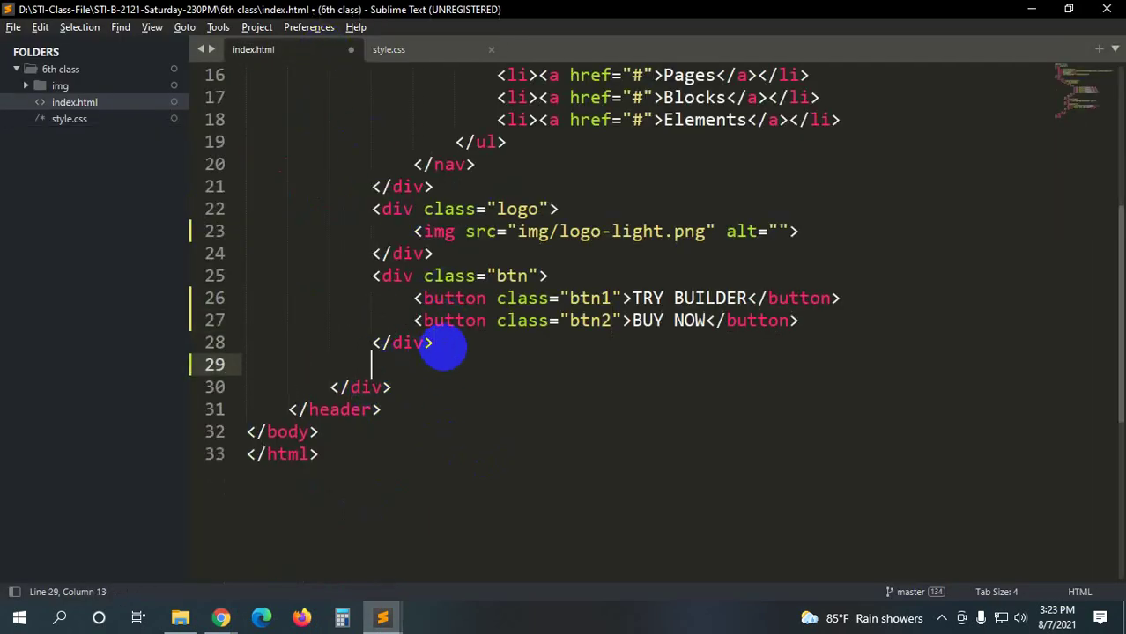
pyautogui.write('.headlines')
pyautogui.press('Tab')
pyautogui.press('Return')
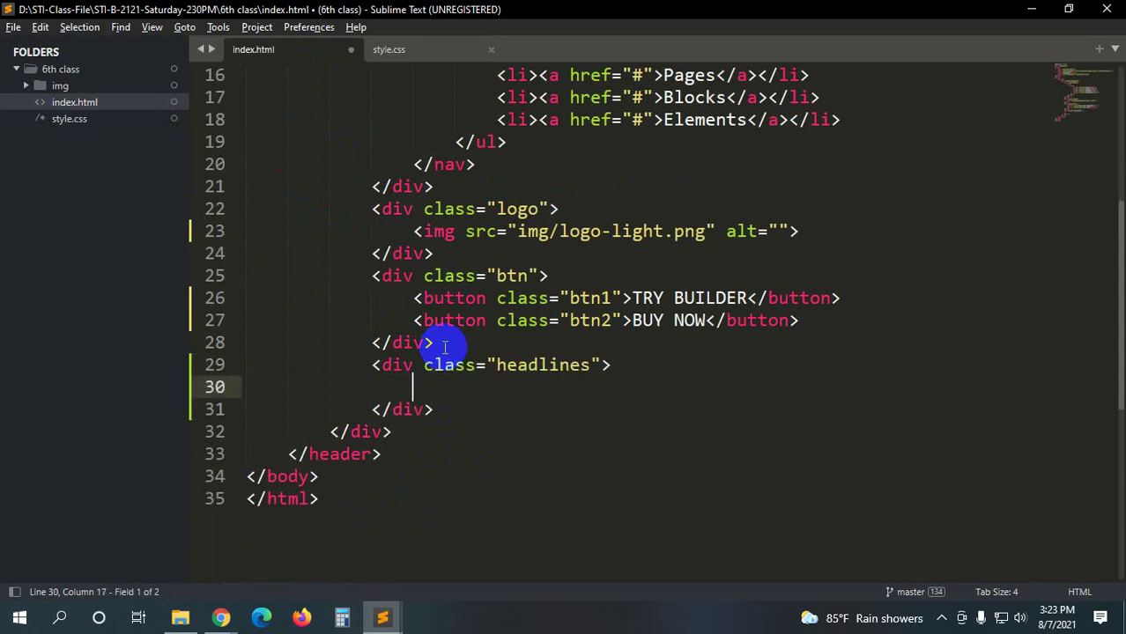
pyautogui.write('img')
pyautogui.press('Tab')
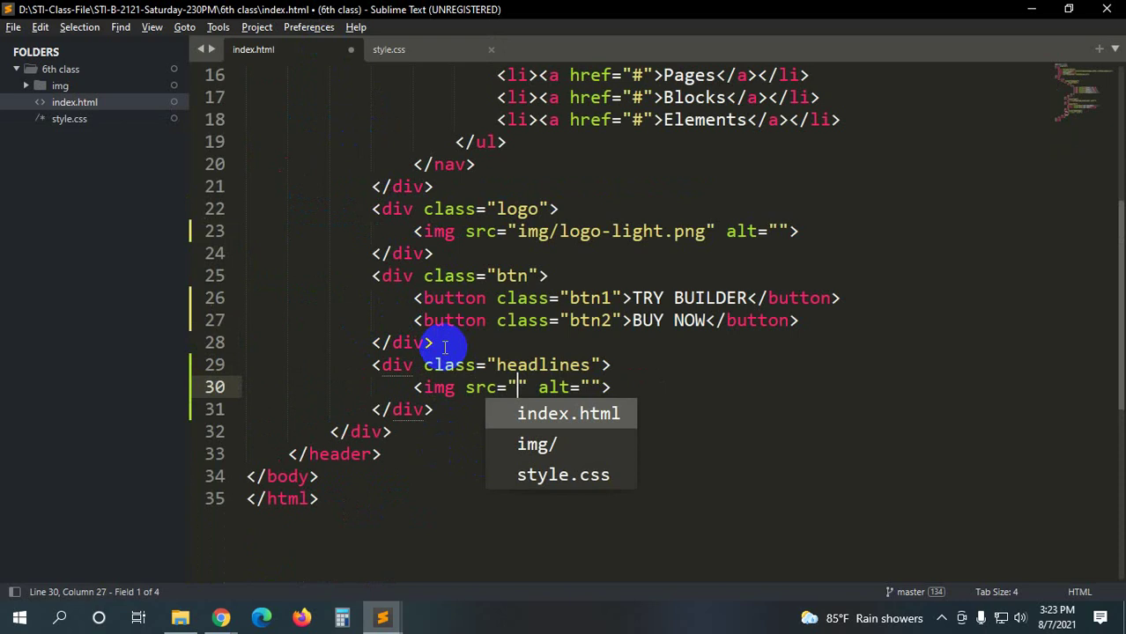
pyautogui.write('img/')
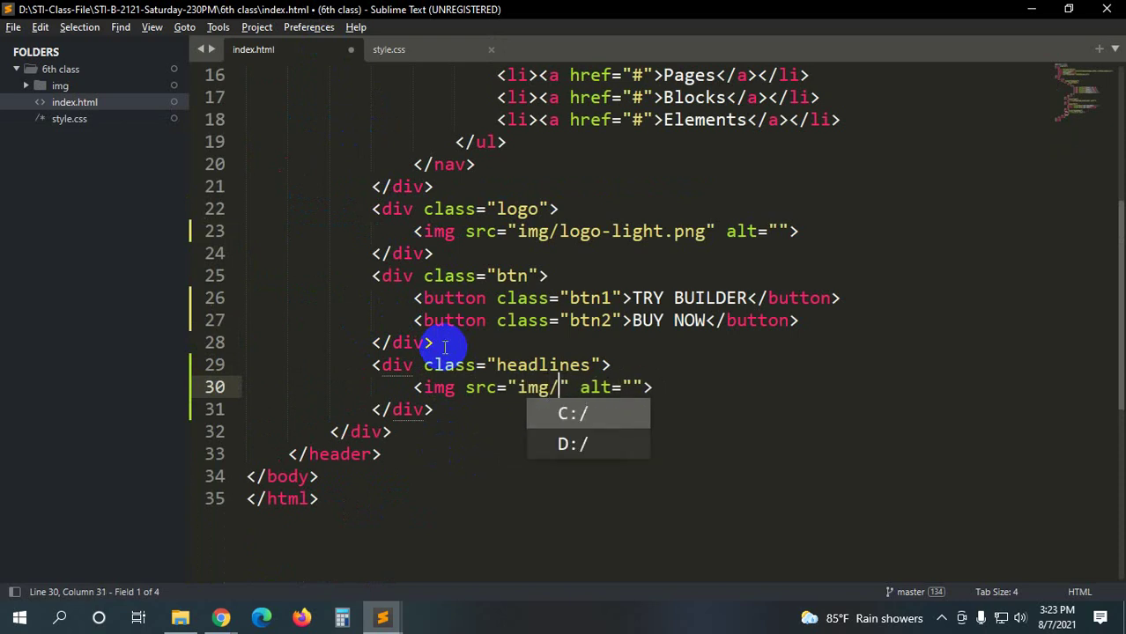
pyautogui.click(179, 617)
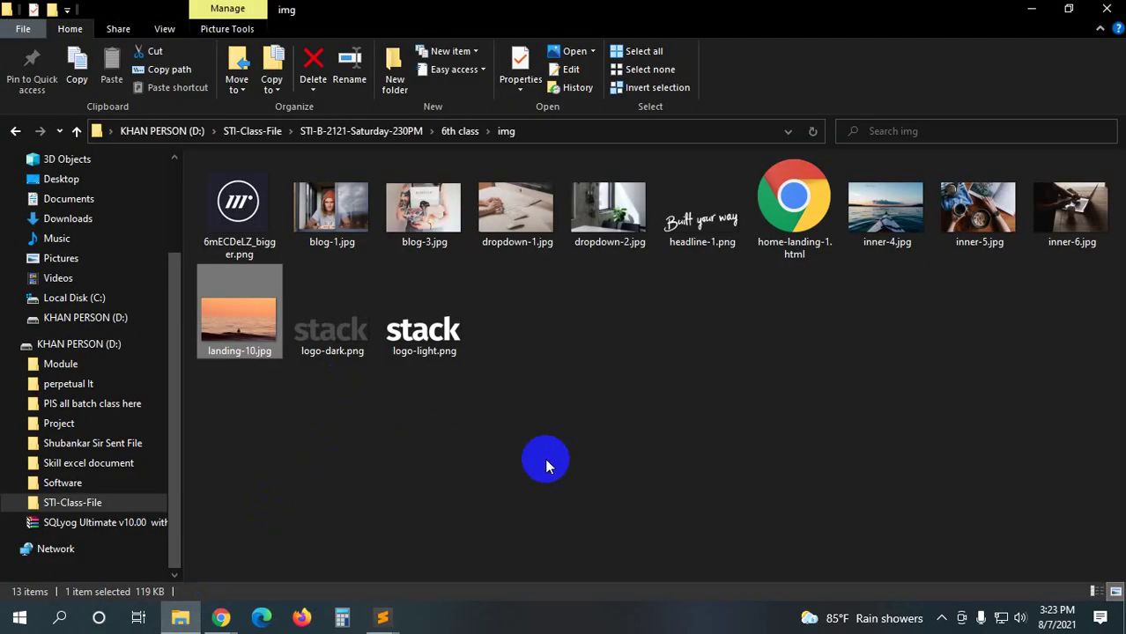
# - Set the headlines image src to img/headline-1.png and add a new line below it
pyautogui.click(686, 236)
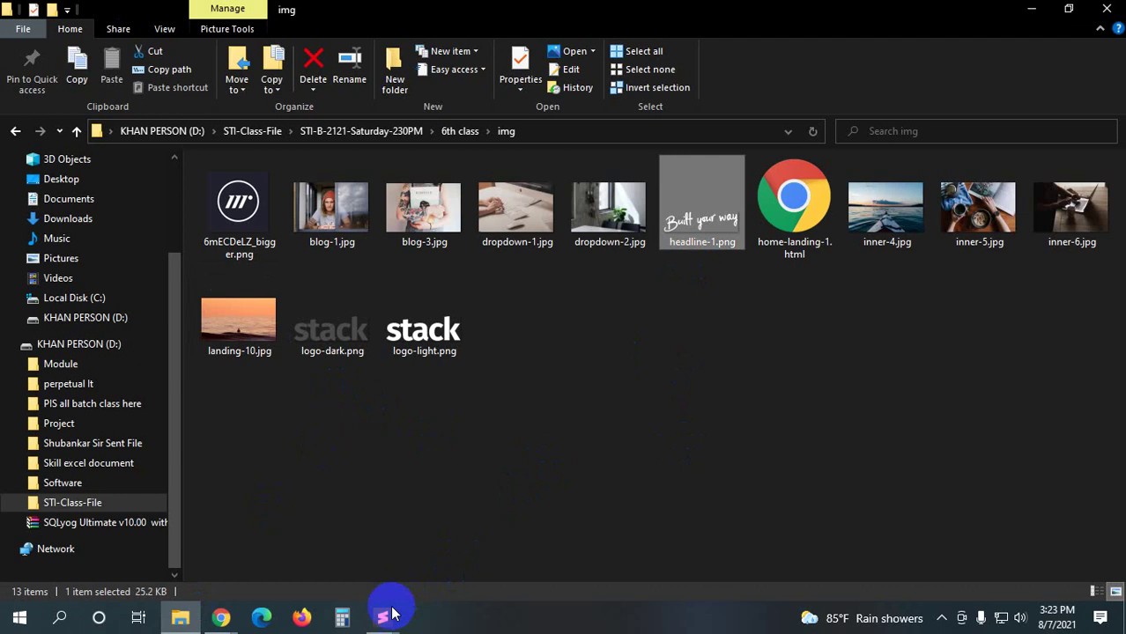
pyautogui.moveTo(384, 614)
pyautogui.click(484, 539)
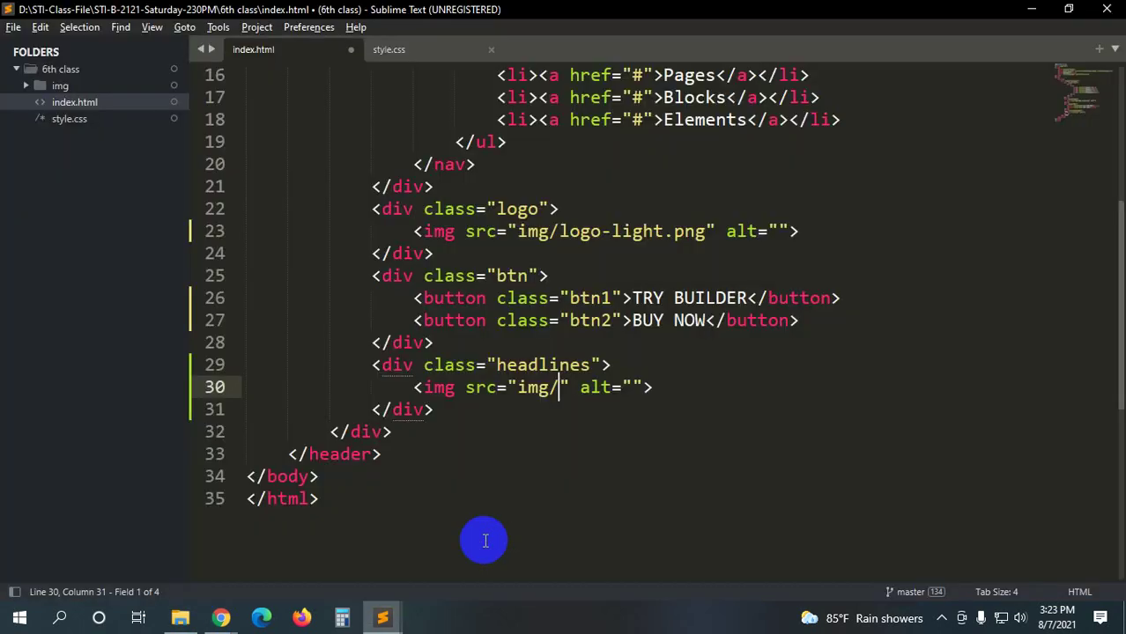
pyautogui.write('head')
pyautogui.press('Return')
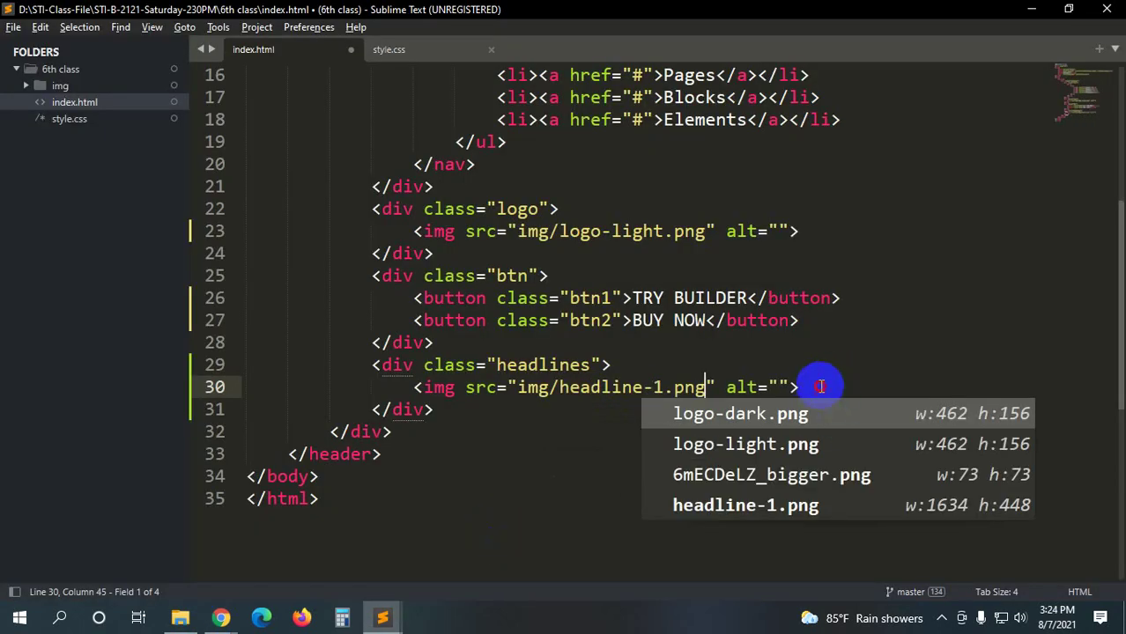
pyautogui.click(810, 386)
pyautogui.press('Return')
# - Select the 'Streamline your workflow with Stack.' subtitle on the Stack page, then return to index.html
pyautogui.hotkey('alt', 'Tab')
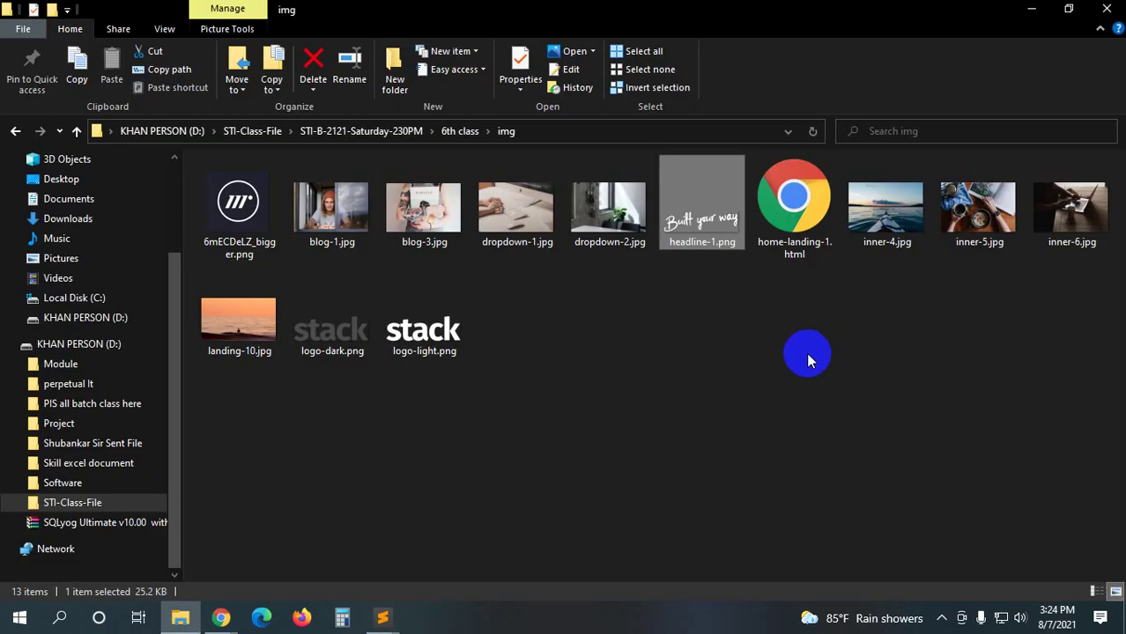
pyautogui.hotkey('alt', 'Tab')
pyautogui.press('Tab')
pyautogui.click(317, 13)
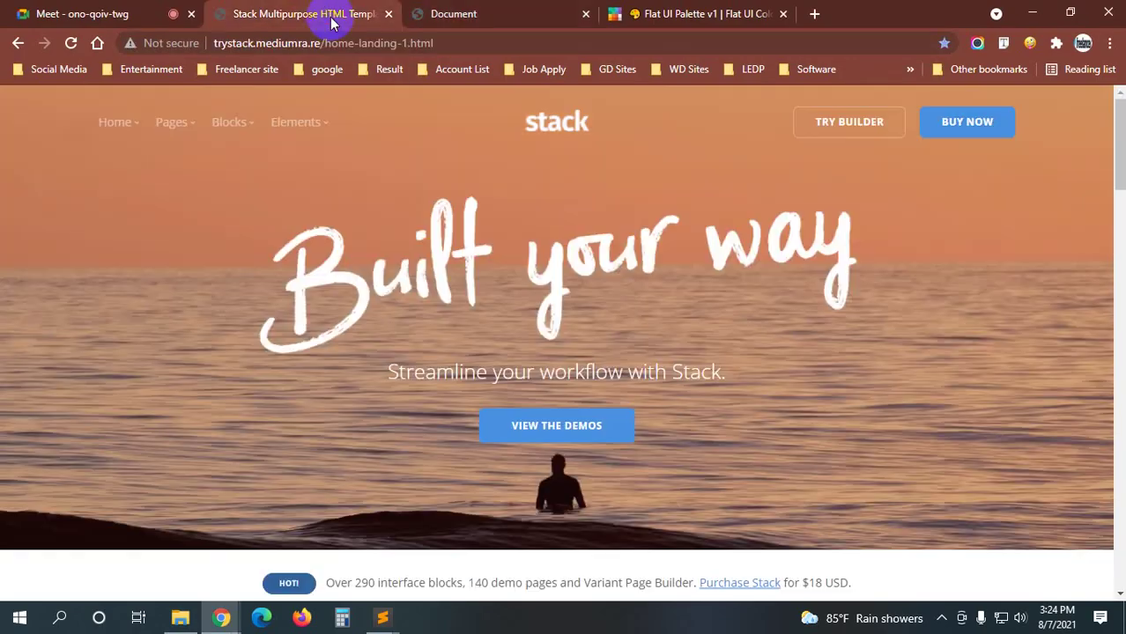
pyautogui.moveTo(385, 371); pyautogui.dragTo(745, 370)
pyautogui.hotkey('ctrl', 'c')
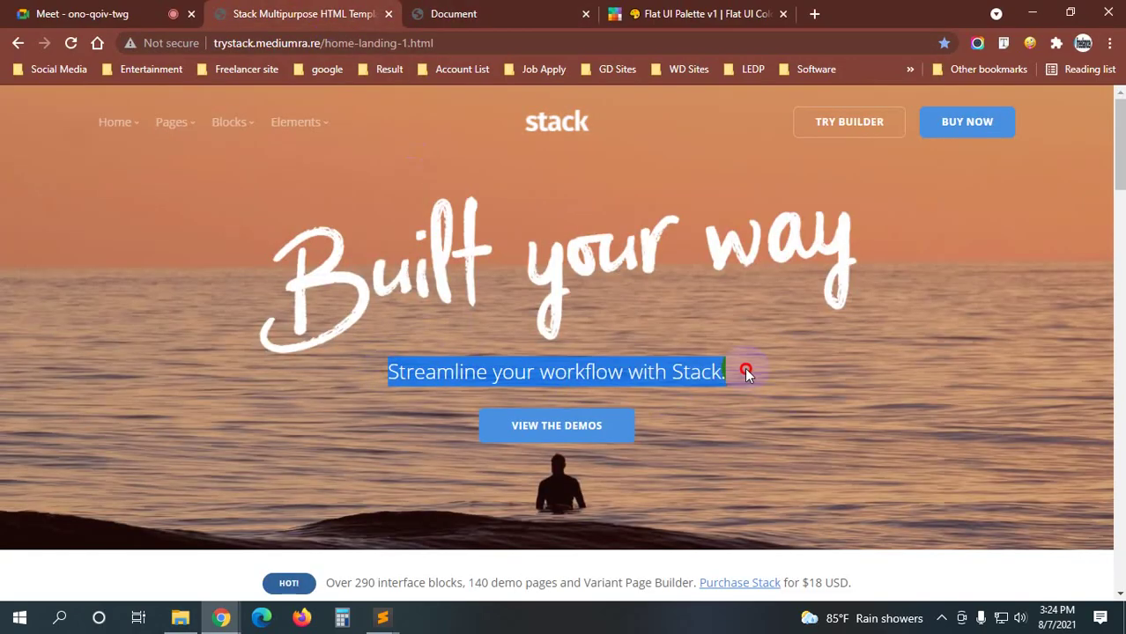
pyautogui.click(384, 617)
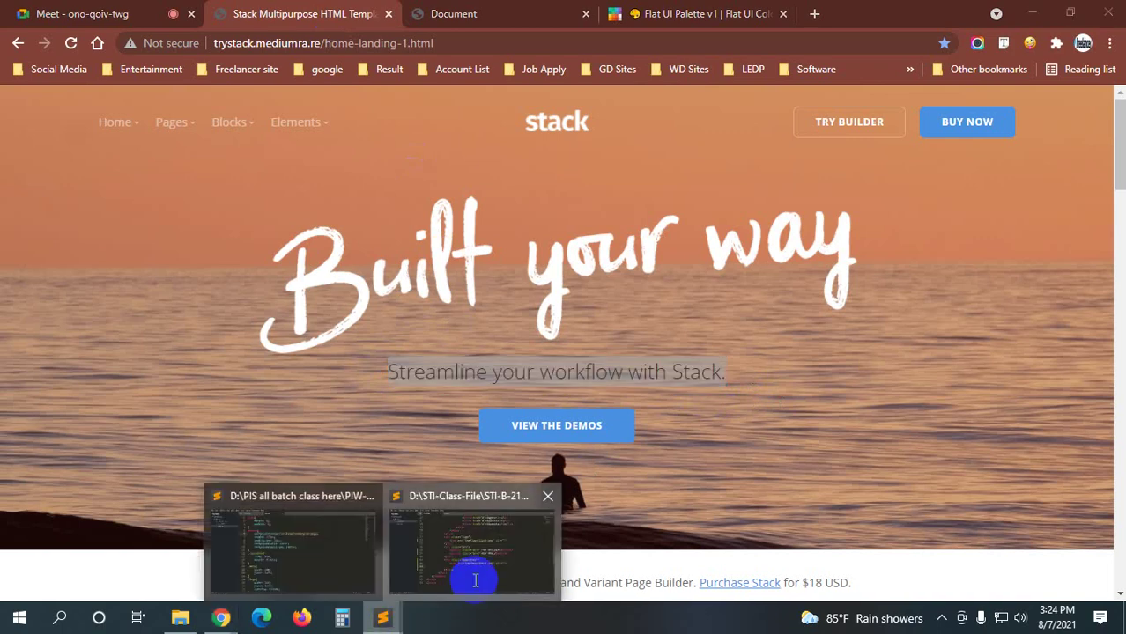
pyautogui.click(472, 572)
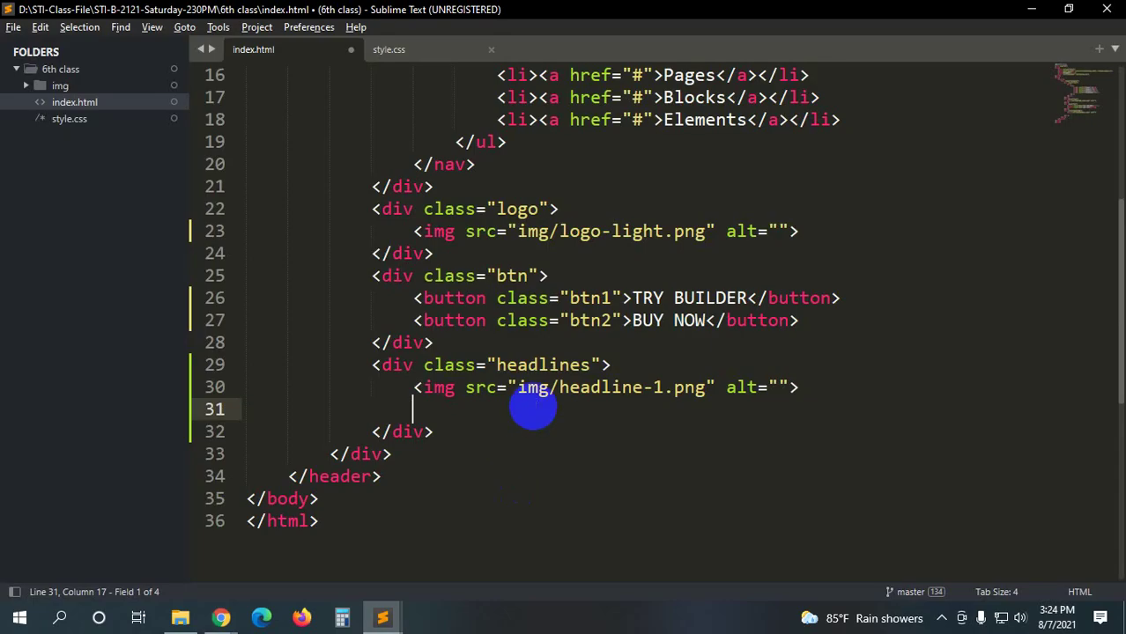
pyautogui.write('h1')
# - Add an h1 heading holding the pasted subtitle 'Streamline your workflow with Stack.'
pyautogui.press('Tab')
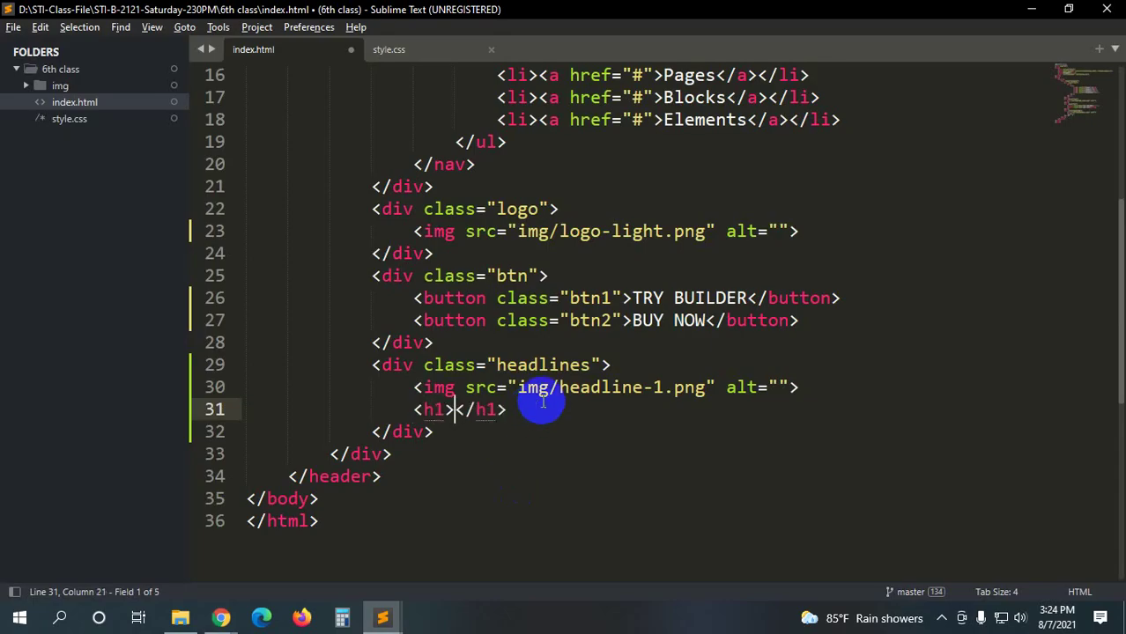
pyautogui.hotkey('ctrl', 'v')
pyautogui.hotkey('alt', 'Tab')
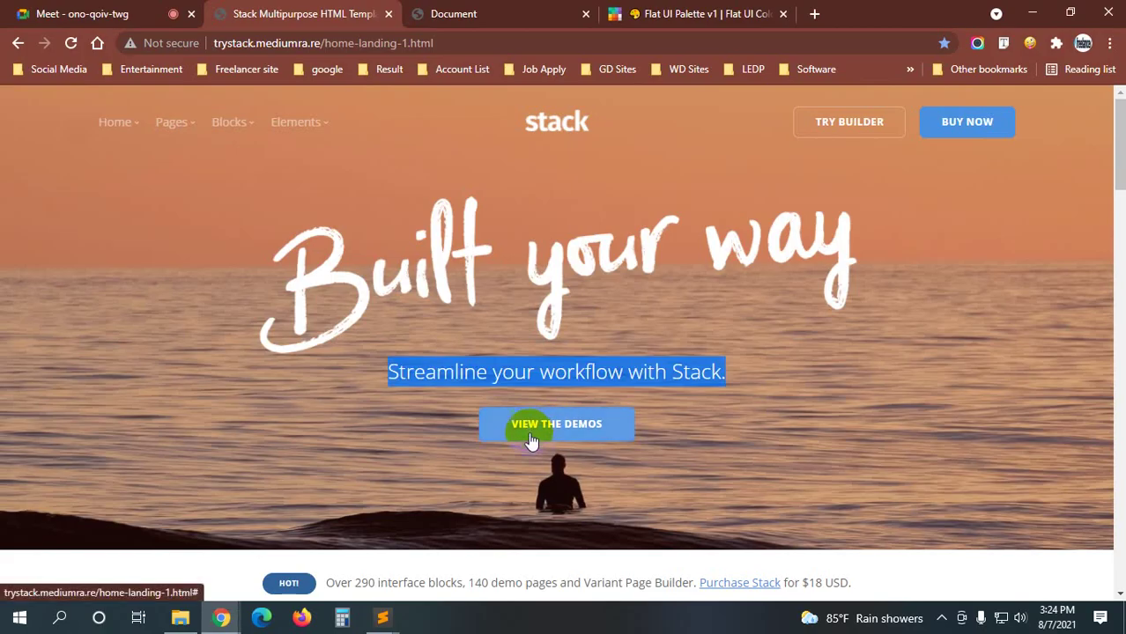
pyautogui.hotkey('alt', 'Tab')
# - Insert an empty button element on a new line below the subtitle heading
pyautogui.click(898, 410)
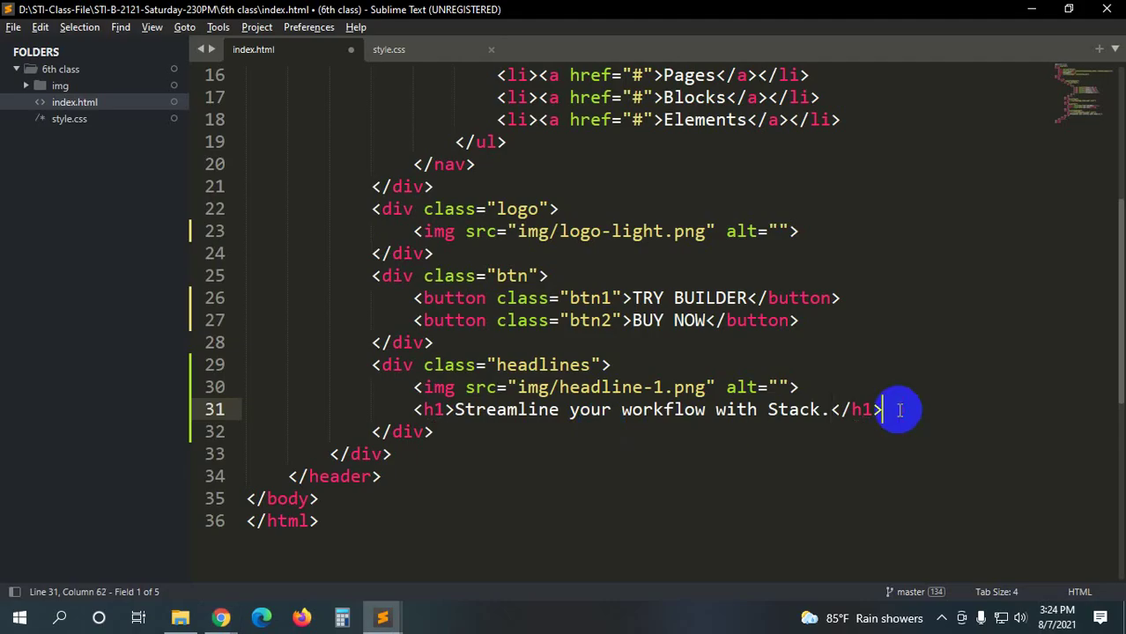
pyautogui.press('Return')
pyautogui.write('but')
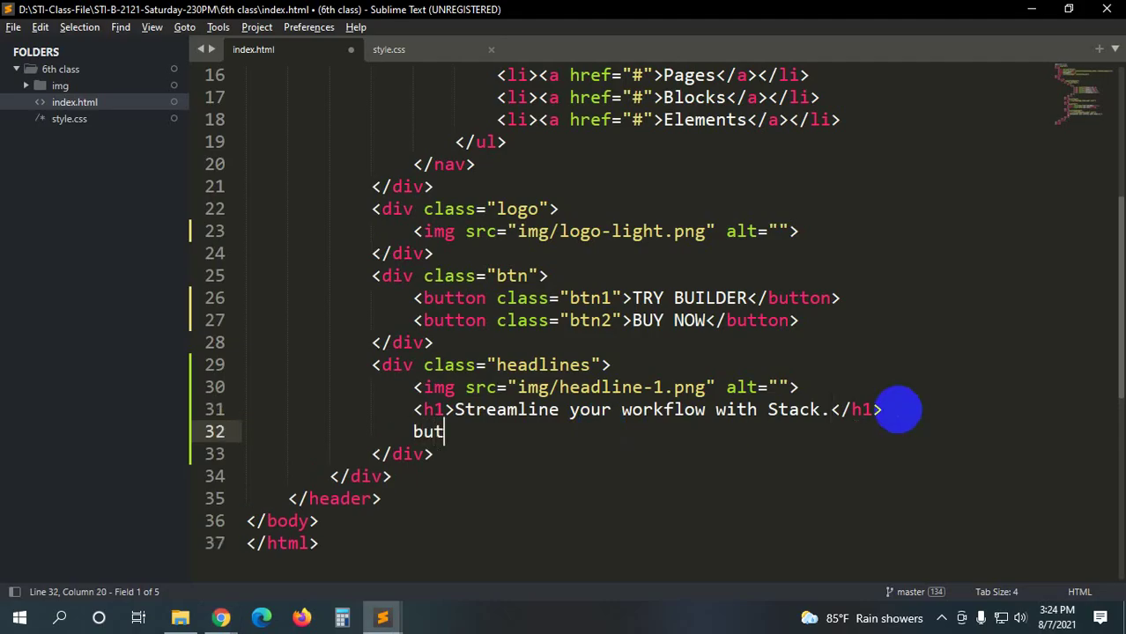
pyautogui.write('ton')
pyautogui.press('Tab')
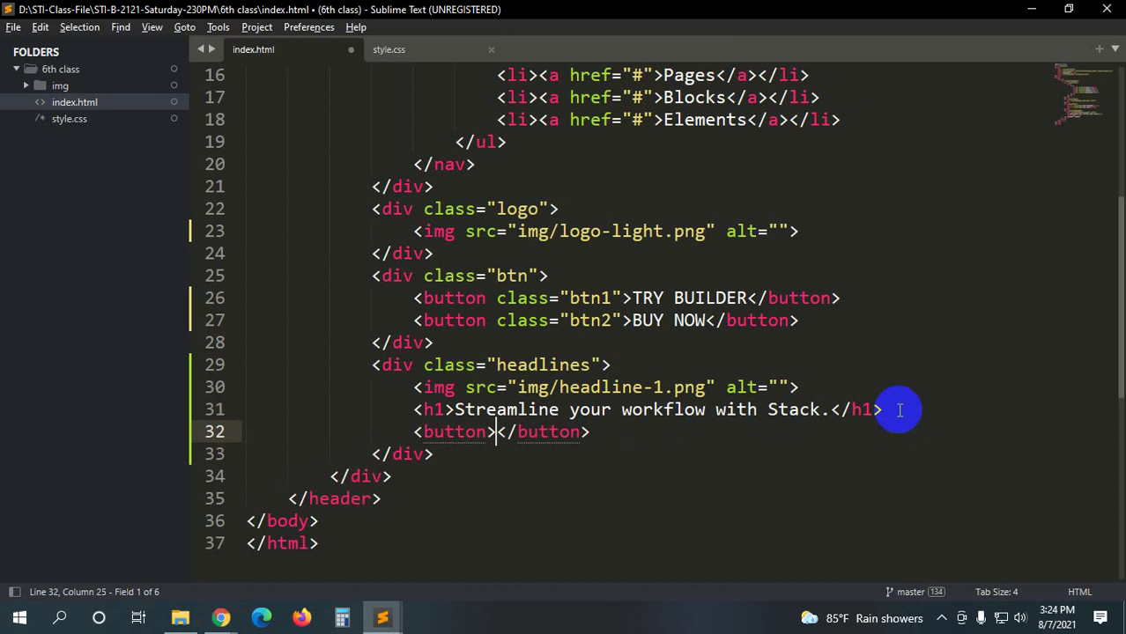
pyautogui.hotkey('alt', 'Tab')
pyautogui.click(552, 500)
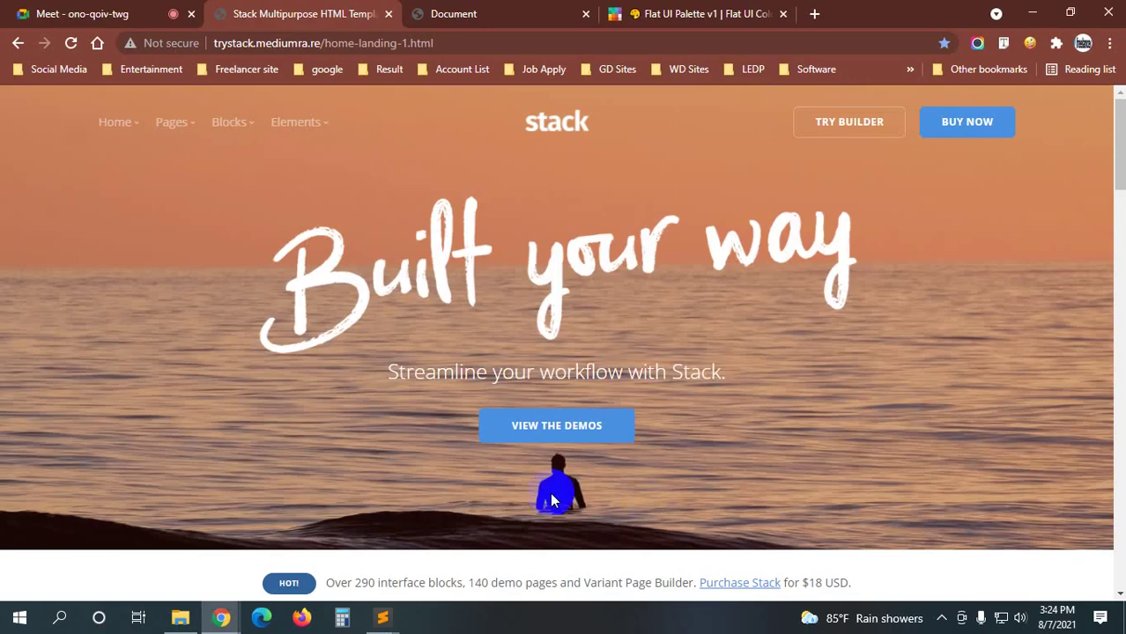
pyautogui.hotkey('alt', 'Tab')
# - Label the button VIEW THE DEMOS and save index.html
pyautogui.write('VIE')
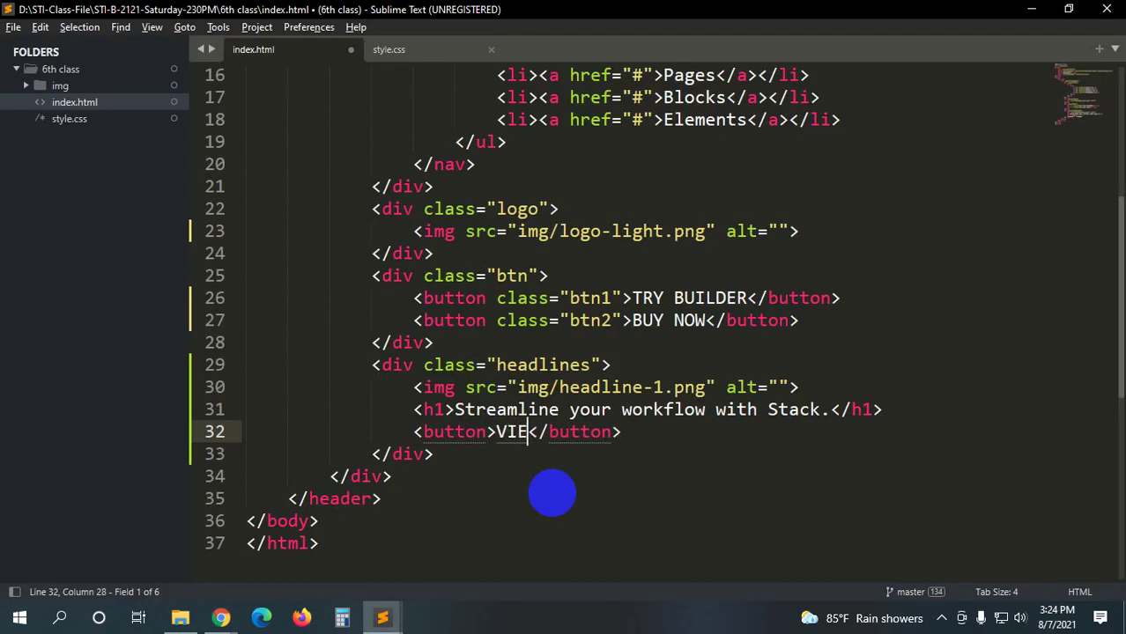
pyautogui.write('W THE DEOM')
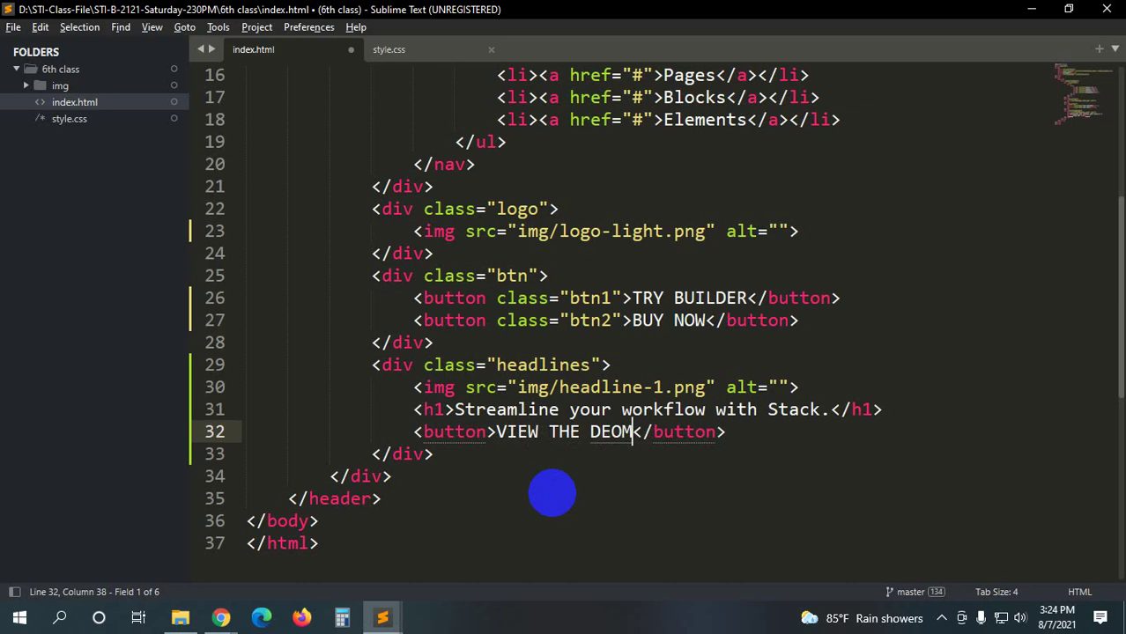
pyautogui.press('BackSpace')
pyautogui.press('BackSpace')
pyautogui.write('MOS')
pyautogui.hotkey('ctrl', 's')
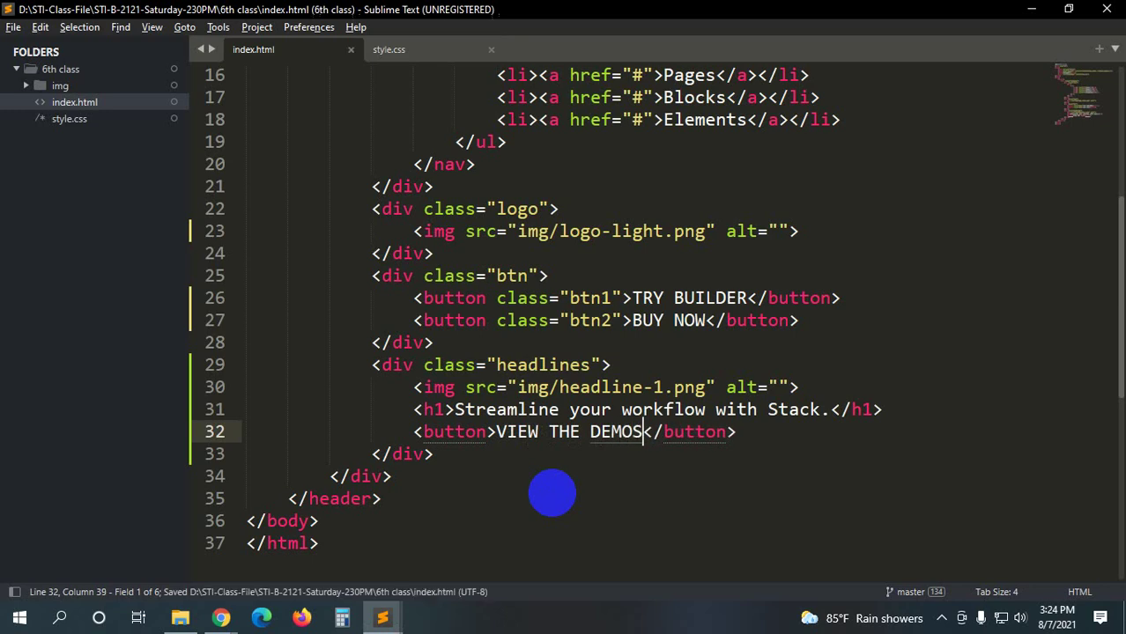
pyautogui.click(223, 619)
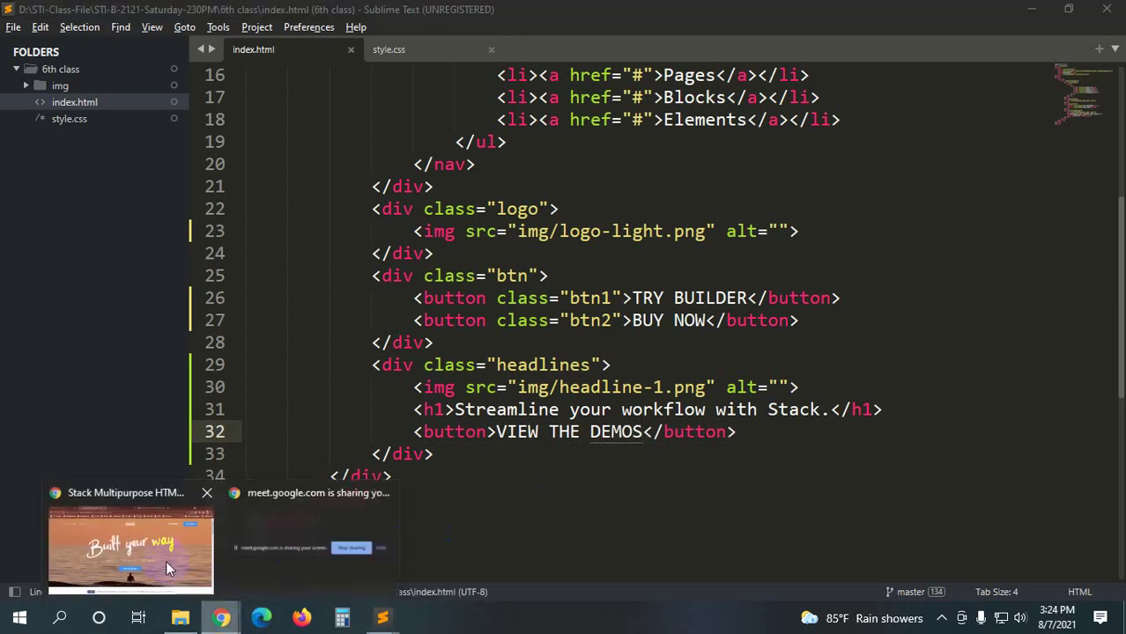
pyautogui.click(113, 539)
# - Reload the local page and inspect the new subtitle line under the headline image
pyautogui.click(415, 13)
pyautogui.press('F5')
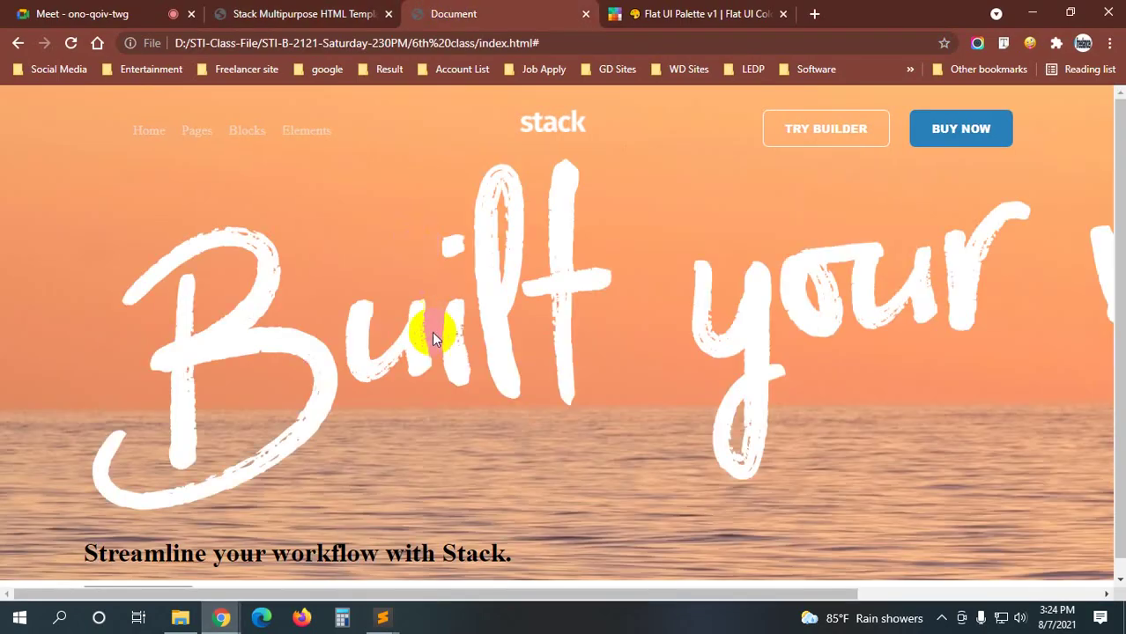
pyautogui.scroll(-1, 432, 330)
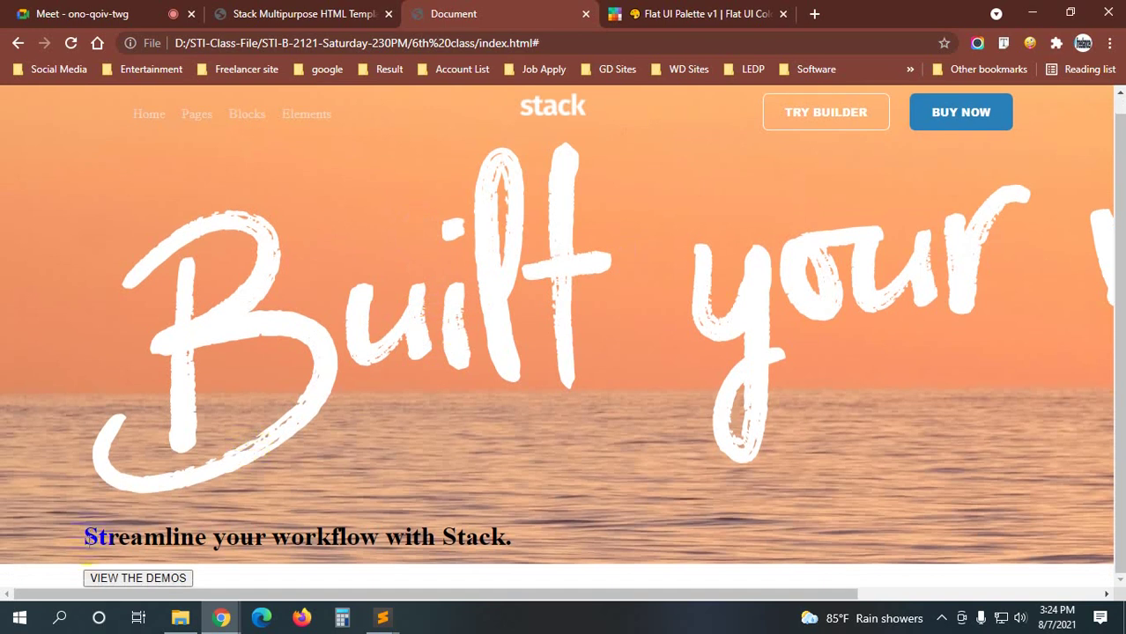
pyautogui.moveTo(86, 537); pyautogui.dragTo(507, 533)
pyautogui.click(226, 571)
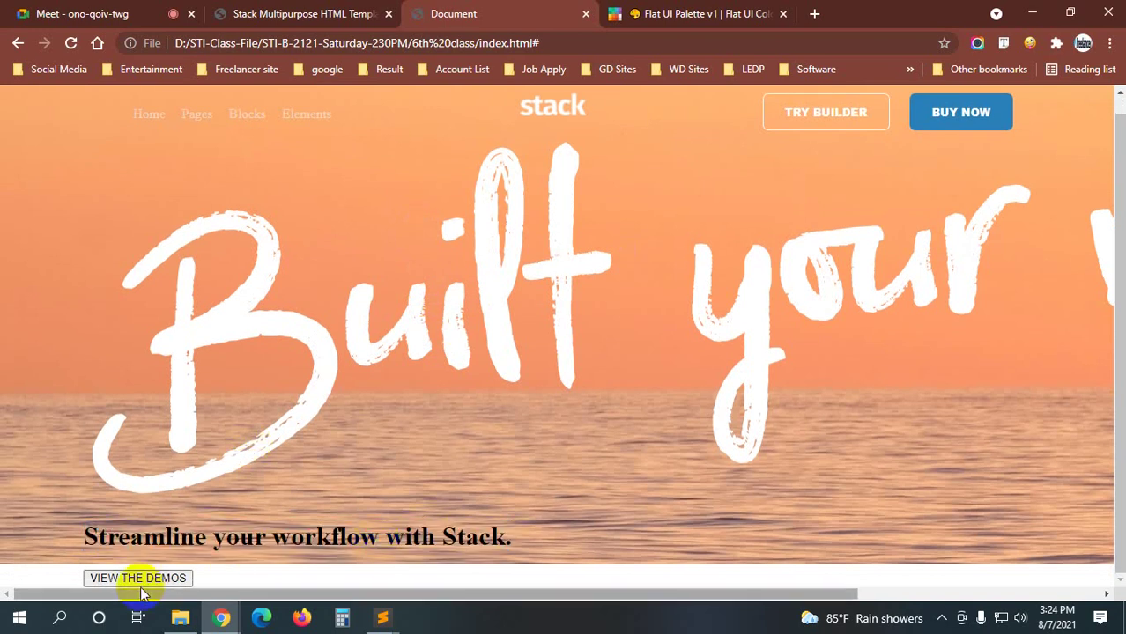
pyautogui.scroll(1, 393, 502)
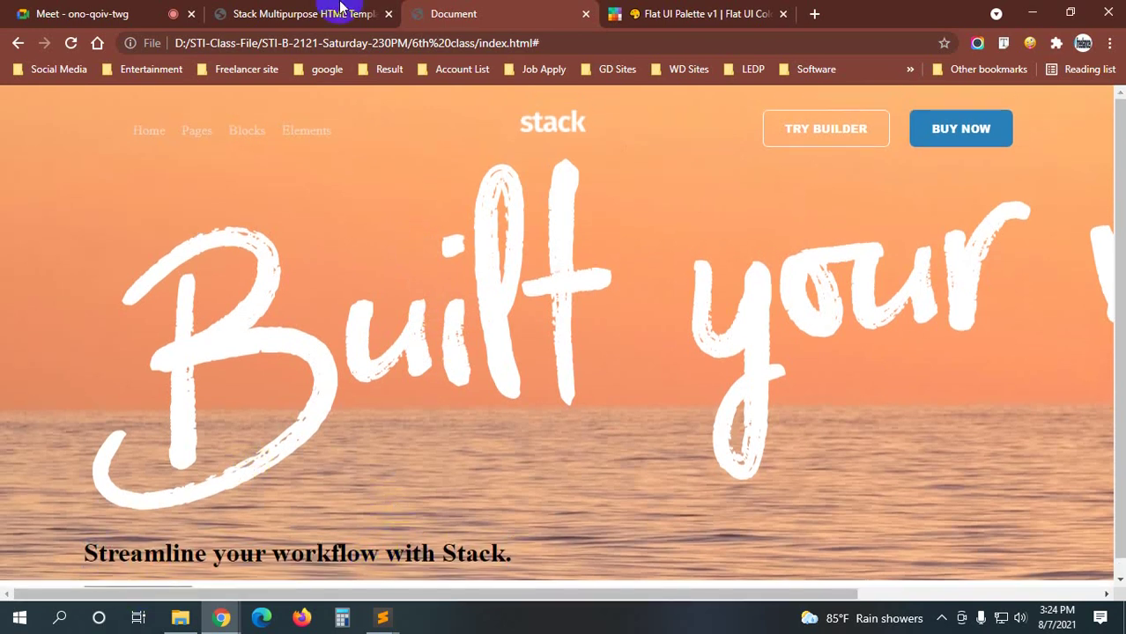
# - Compare against the original Stack page, then bring up style.css in the editor
pyautogui.click(265, 14)
pyautogui.moveTo(382, 617)
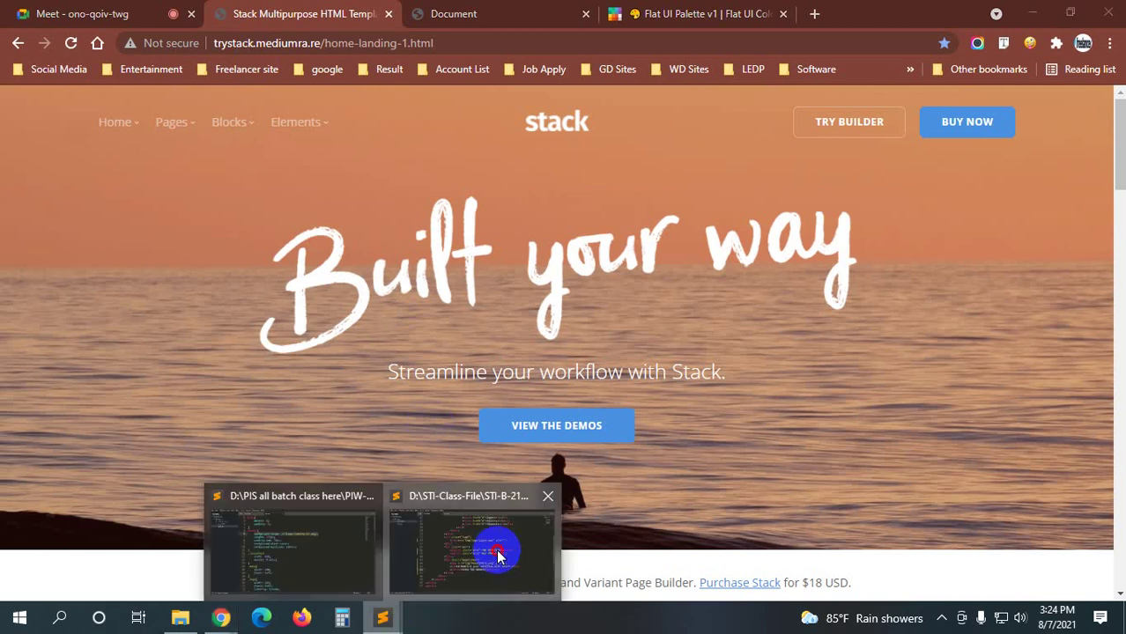
pyautogui.click(490, 612)
pyautogui.click(405, 49)
# - Start a new headlines{ rule right after the .btn2 rule
pyautogui.scroll(-3, 415, 315)
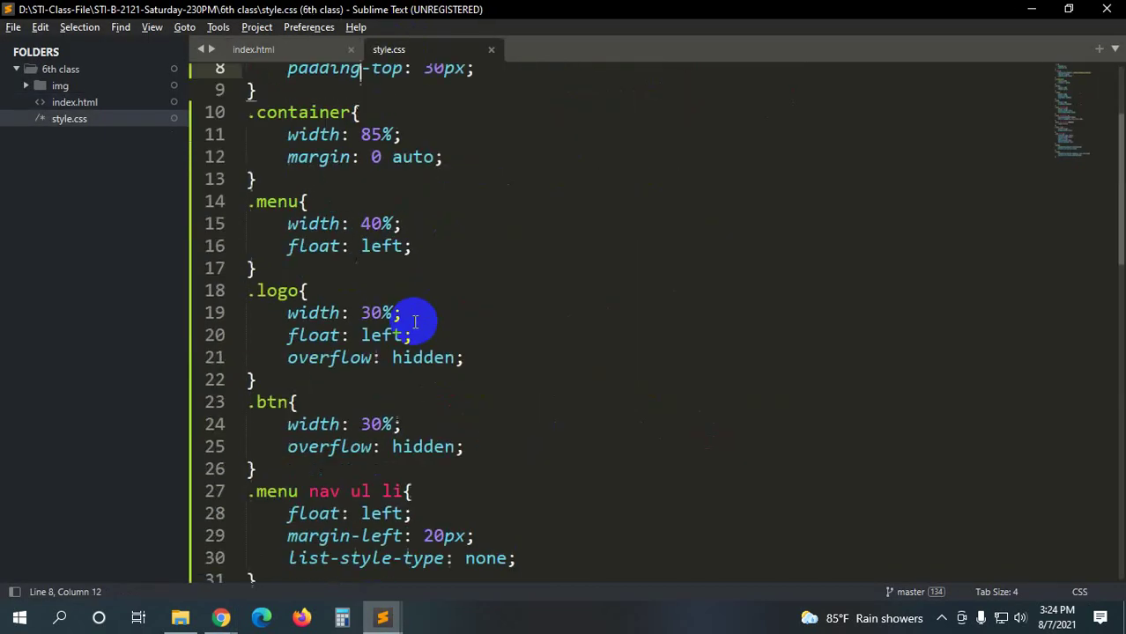
pyautogui.scroll(-6, 410, 320)
pyautogui.scroll(-4, 410, 320)
pyautogui.scroll(-3, 326, 347)
pyautogui.click(289, 232)
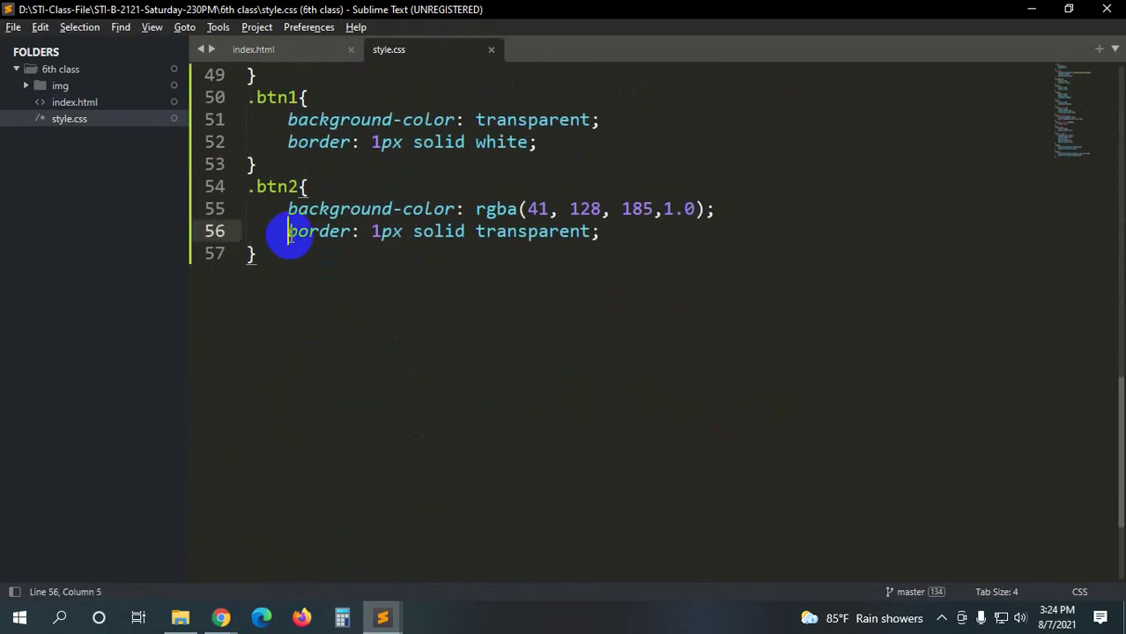
pyautogui.click(279, 269)
pyautogui.press('Return')
pyautogui.write('.')
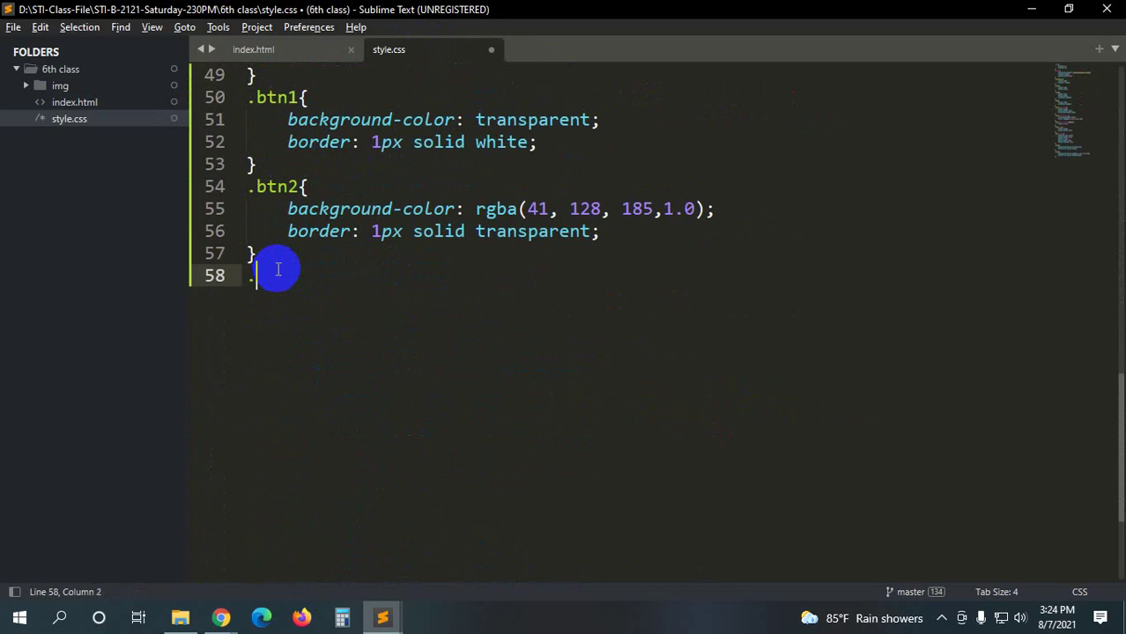
pyautogui.write('hea')
pyautogui.press('BackSpace')
pyautogui.press('BackSpace')
pyautogui.press('BackSpace')
pyautogui.write('he')
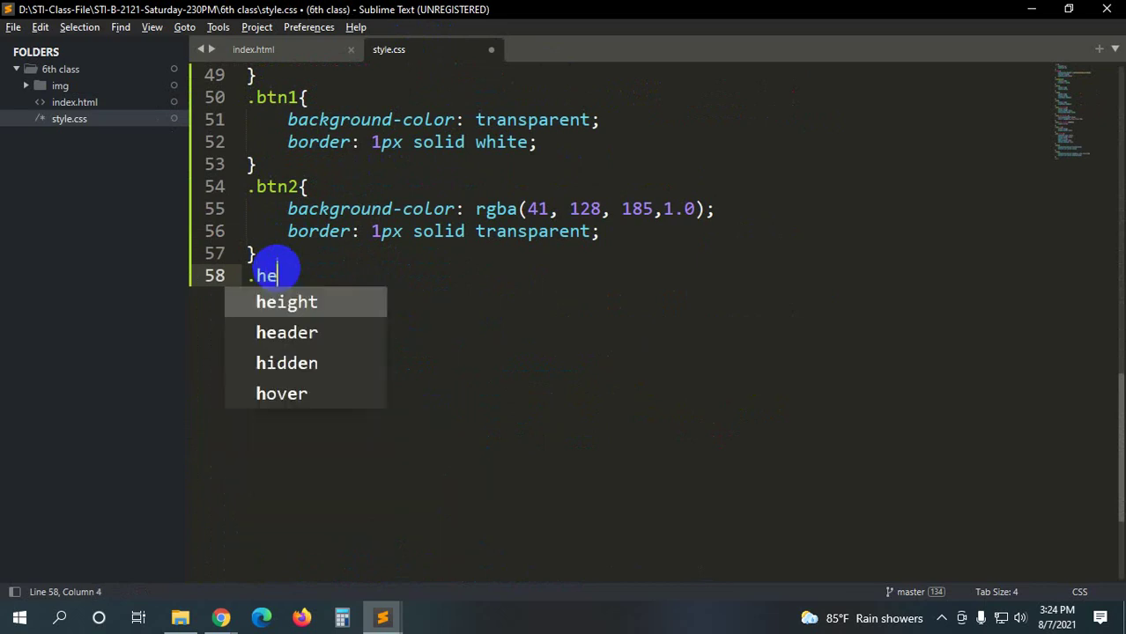
pyautogui.write('adlines{')
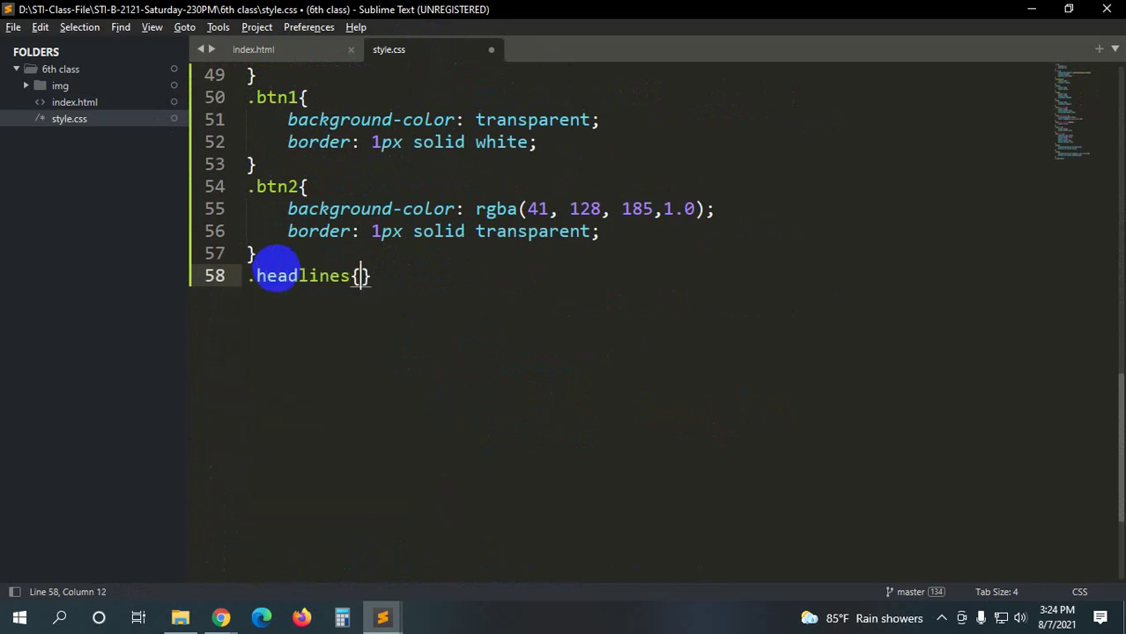
pyautogui.press('Return')
# - Set text-align: center in the headlines rule and save style.css
pyautogui.write('text')
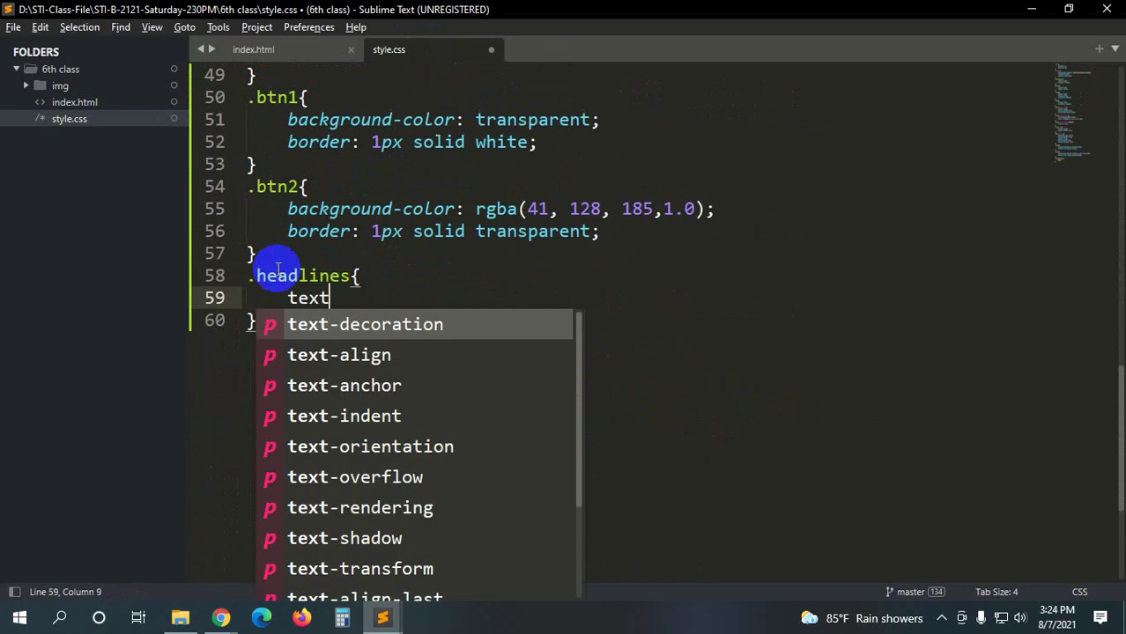
pyautogui.press('Down')
pyautogui.press('Return')
pyautogui.write('cen')
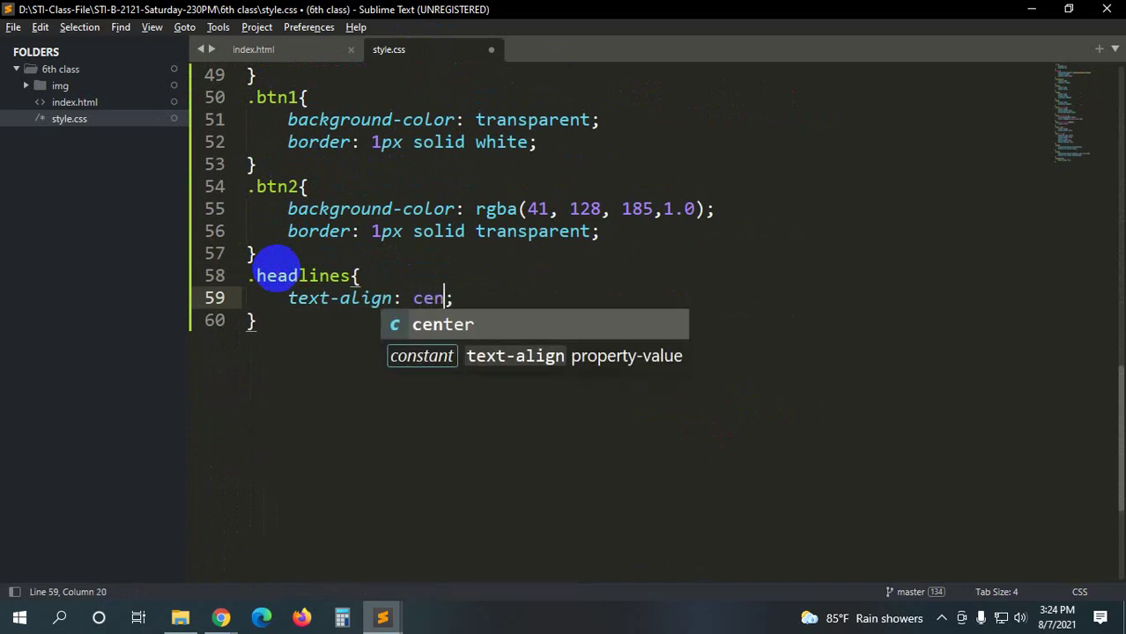
pyautogui.write('ter')
pyautogui.hotkey('ctrl', 's')
pyautogui.hotkey('alt', 'Tab')
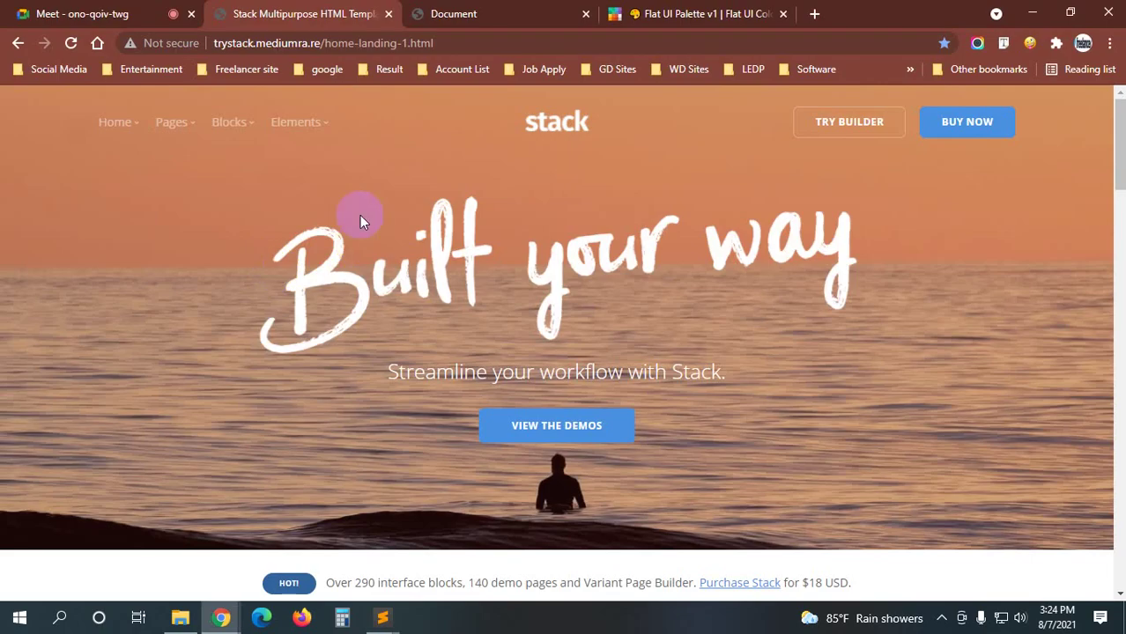
# - Reload the local page, then measure the Stack demo's 'Built your way' headline at about 710 px wide
pyautogui.click(441, 12)
pyautogui.press('F5')
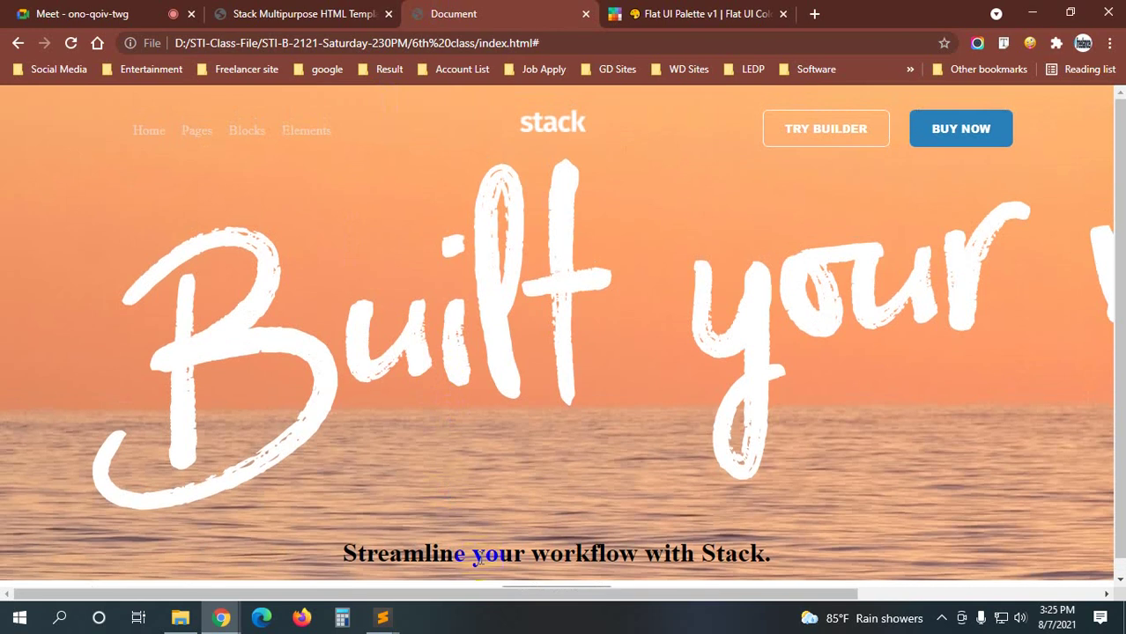
pyautogui.scroll(-1, 564, 481)
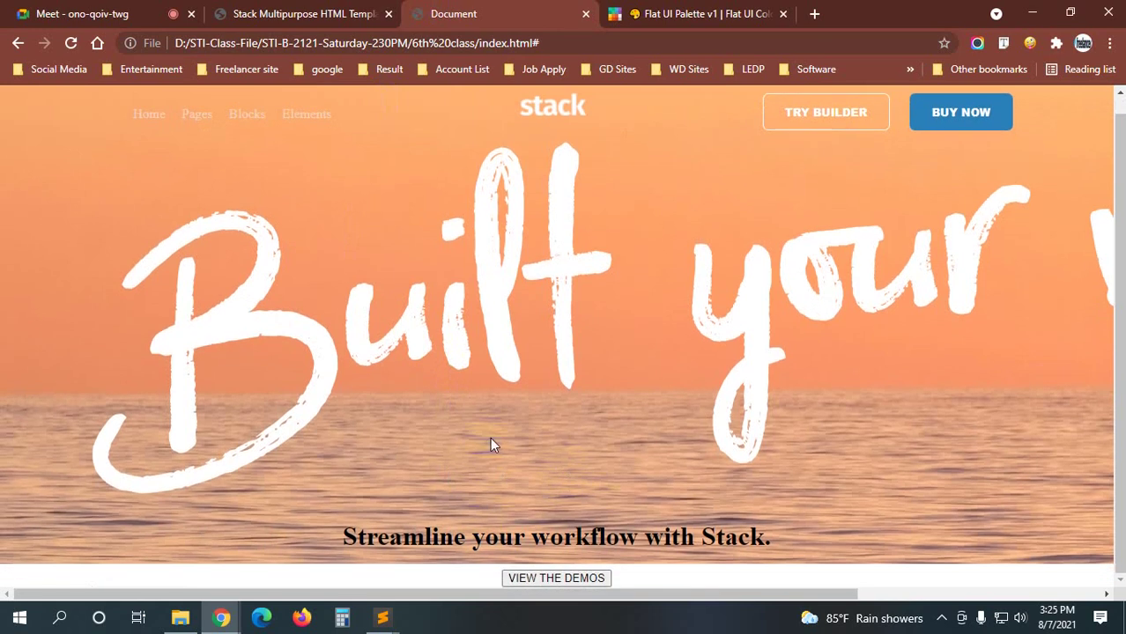
pyautogui.click(326, 13)
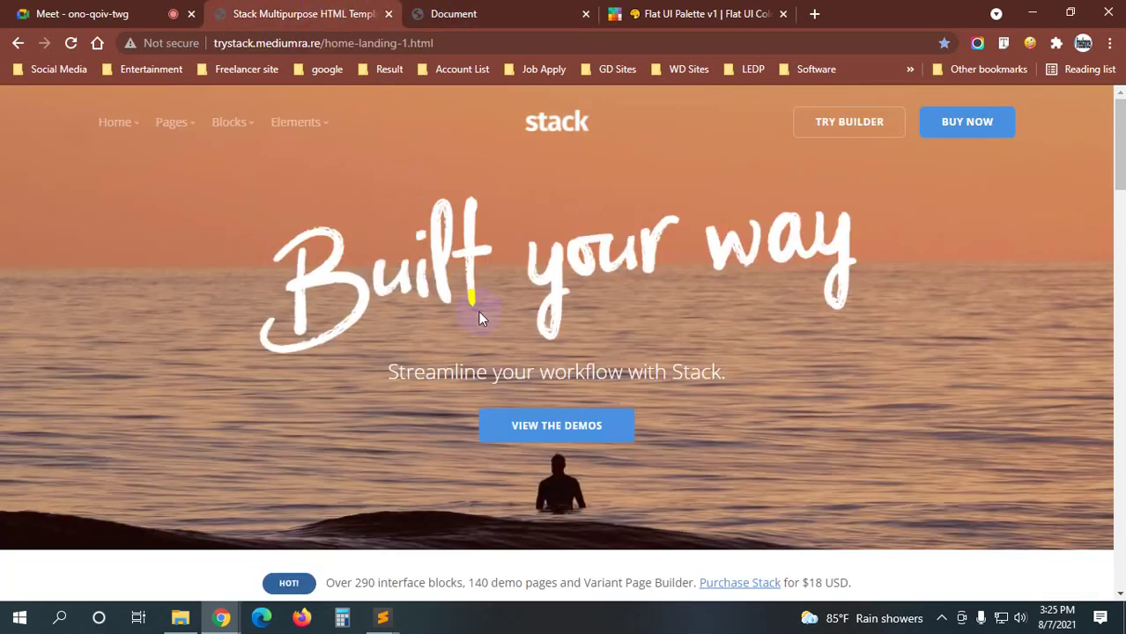
pyautogui.press('Print')
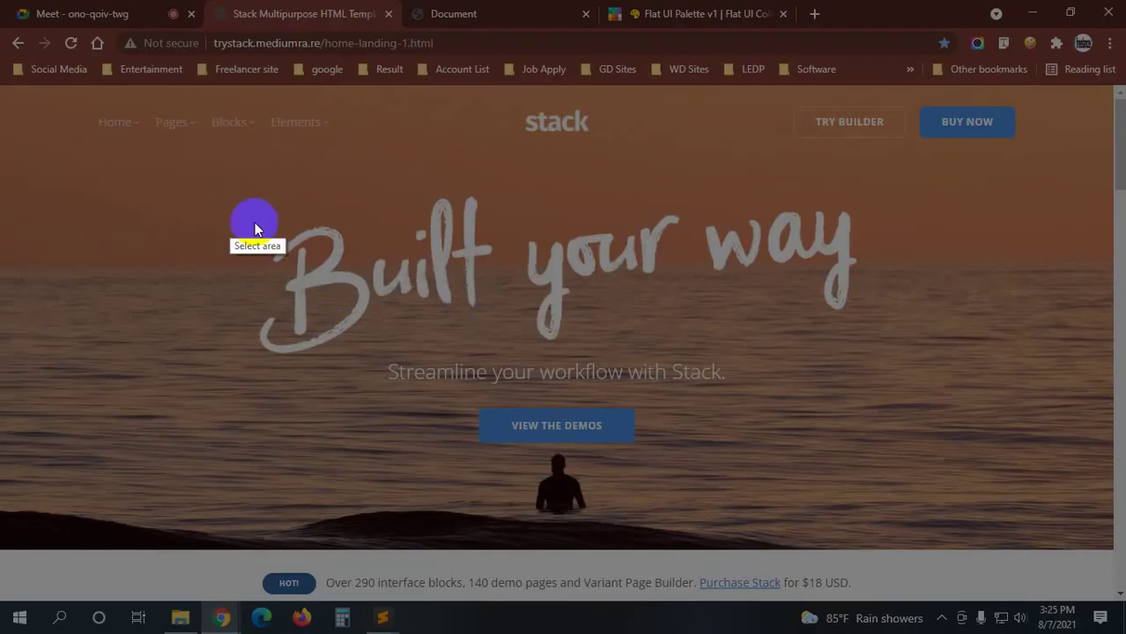
pyautogui.moveTo(272, 260)
pyautogui.mouseDown()
pyautogui.moveTo(850, 289)
pyautogui.moveTo(857, 269)
pyautogui.mouseUp()
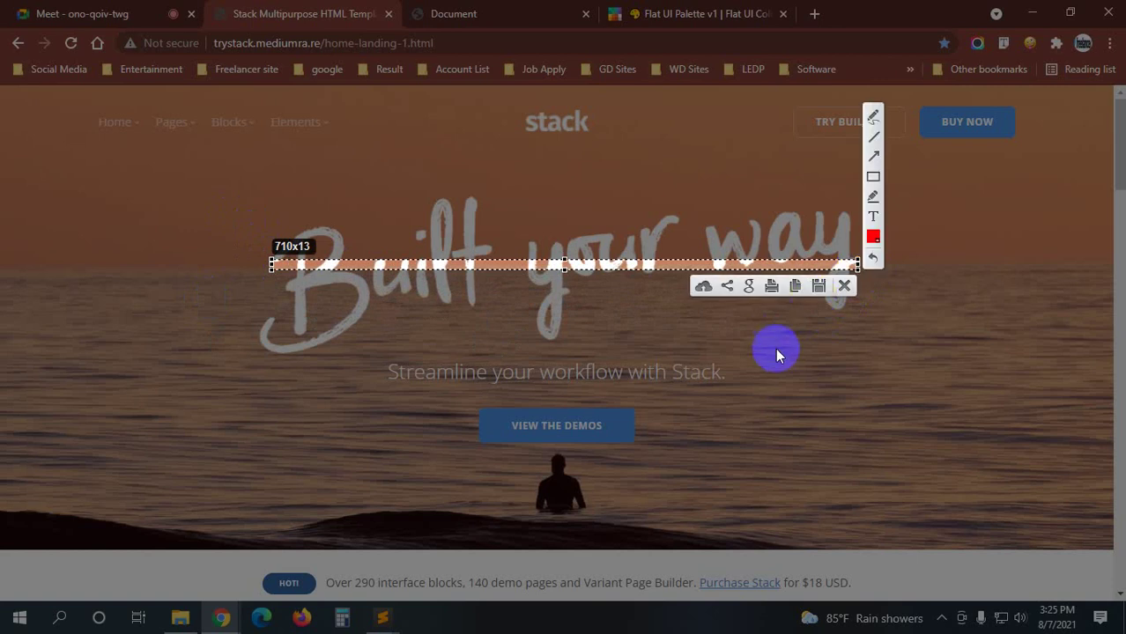
pyautogui.click(844, 286)
# - Add a .headlines h1 rule with width: 700px and save the stylesheet
pyautogui.moveTo(387, 621)
pyautogui.click(510, 538)
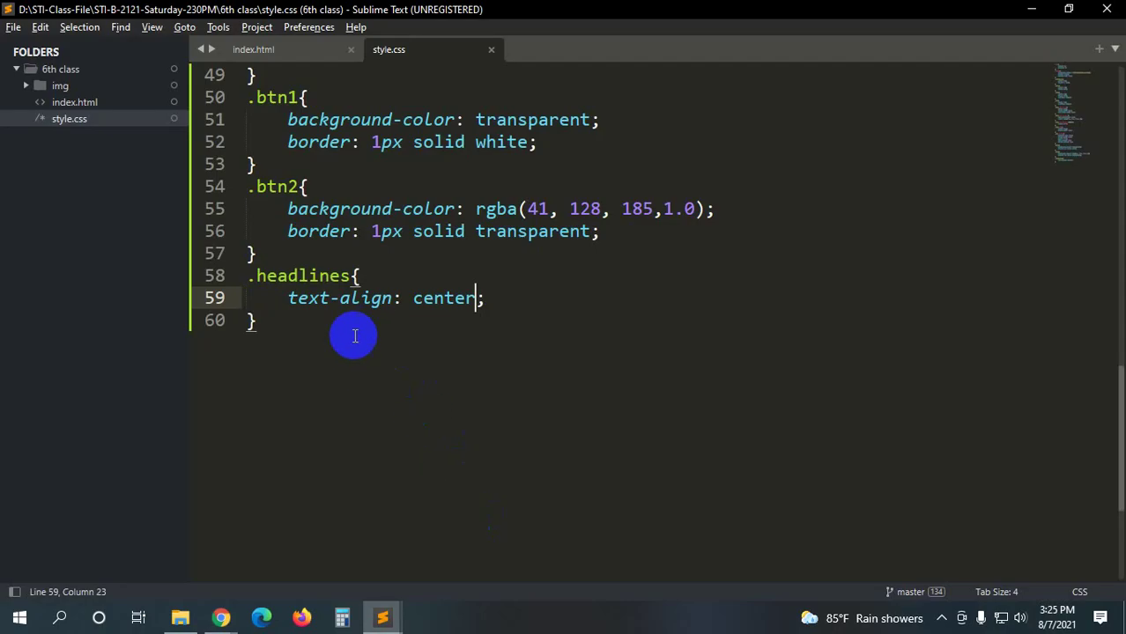
pyautogui.click(307, 327)
pyautogui.press('Return')
pyautogui.write('.')
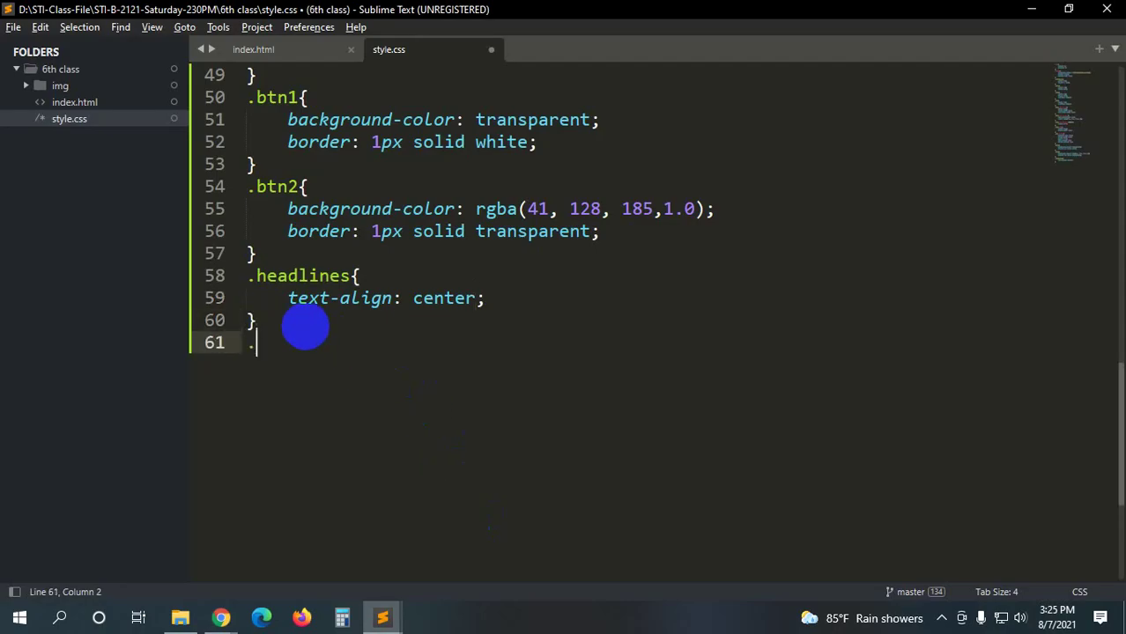
pyautogui.write('headlines')
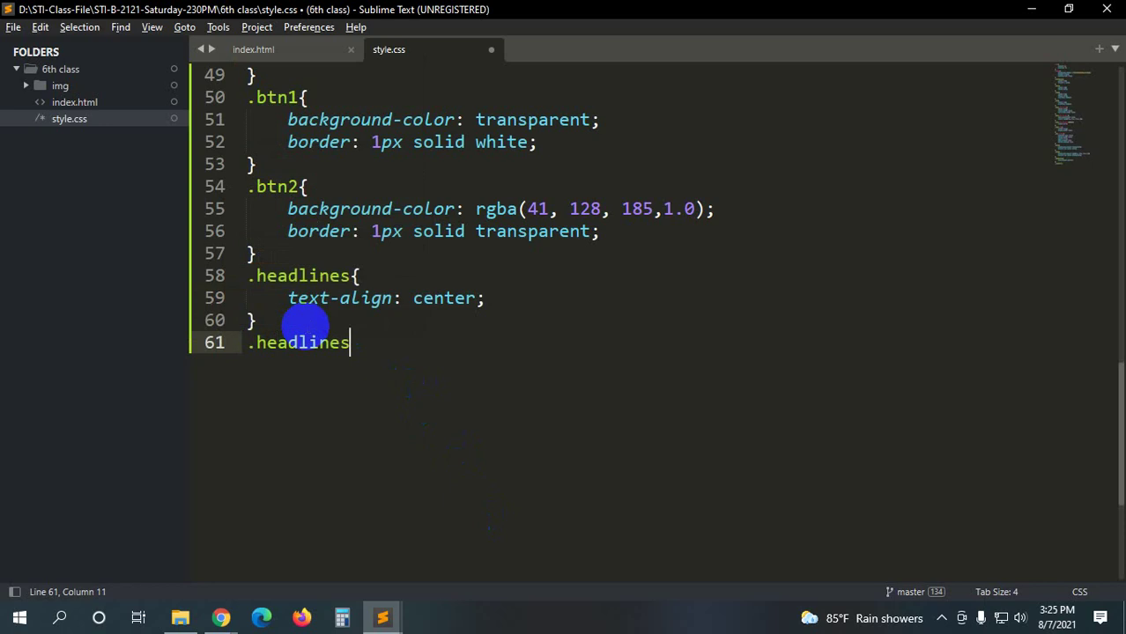
pyautogui.write(' h1{')
pyautogui.press('Return')
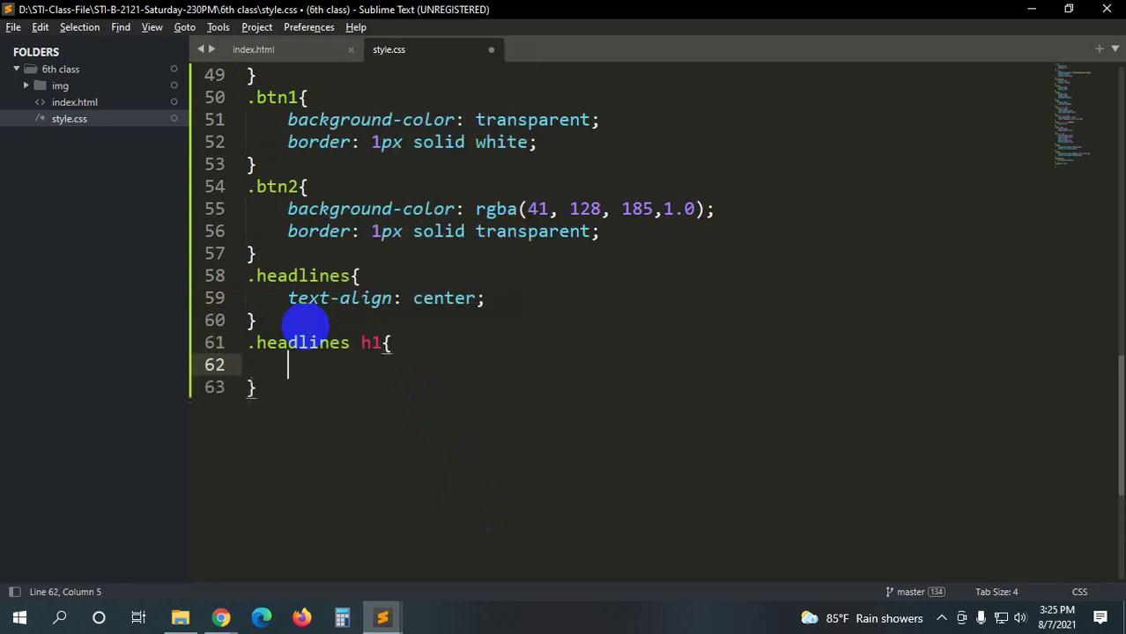
pyautogui.write('wid')
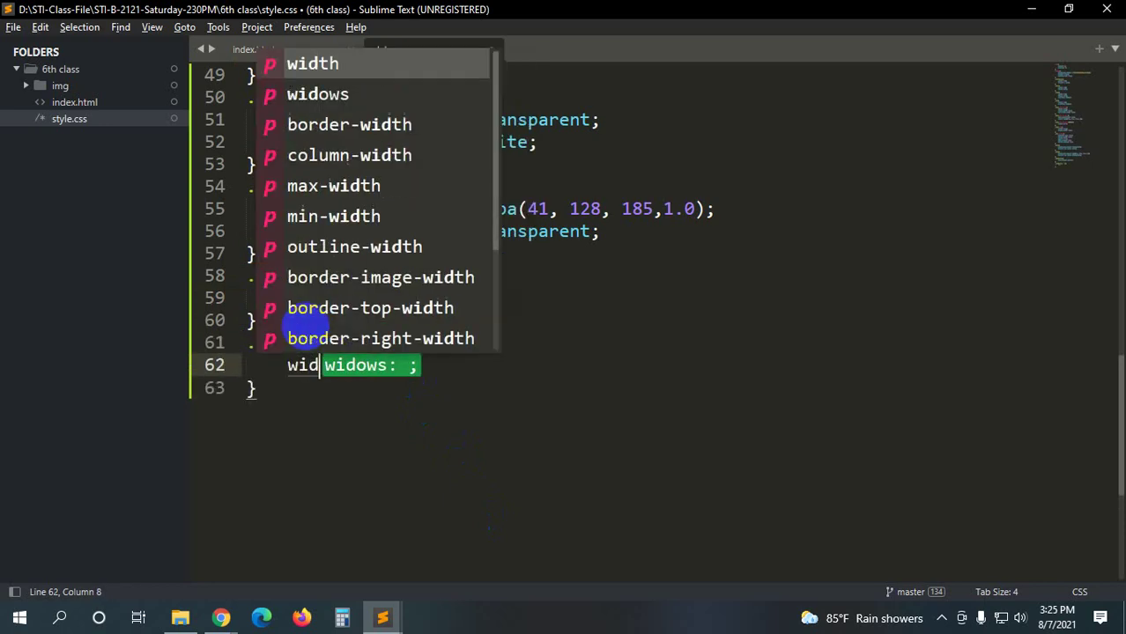
pyautogui.press('Return')
pyautogui.write('700')
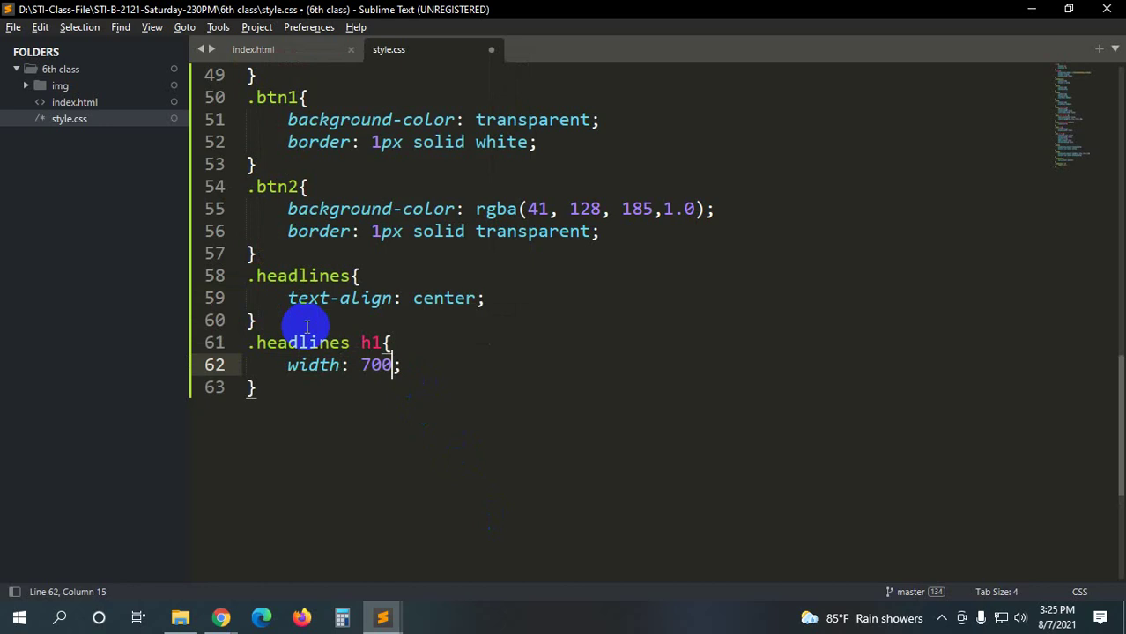
pyautogui.write('px')
pyautogui.hotkey('ctrl', 's')
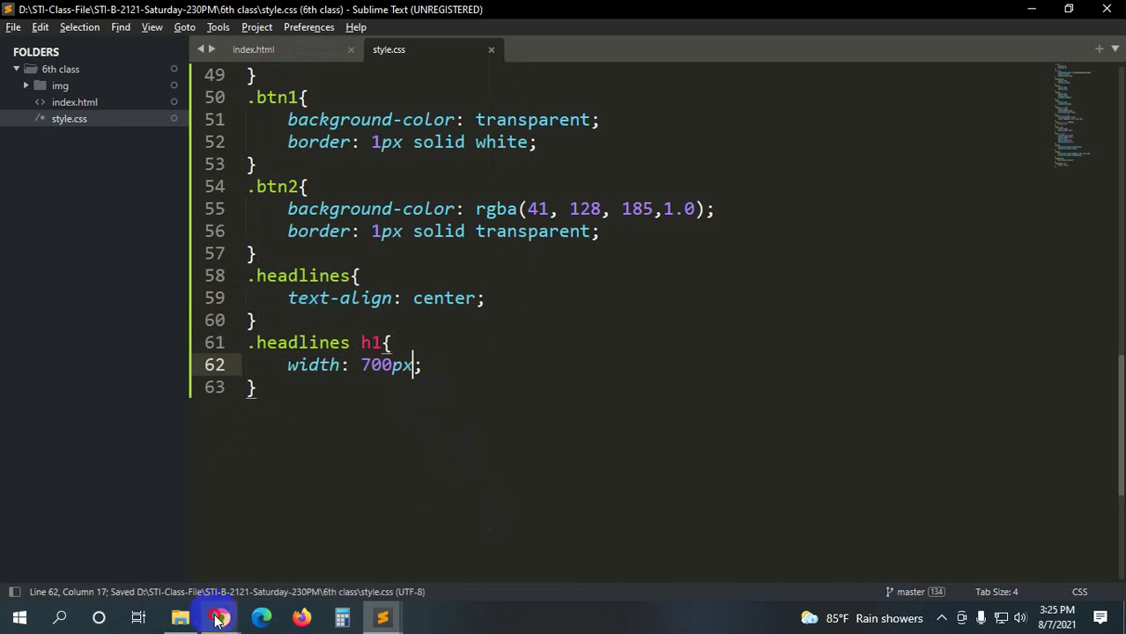
# - Check the effect on the local page in Chrome
pyautogui.moveTo(221, 616)
pyautogui.click(115, 546)
pyautogui.click(473, 9)
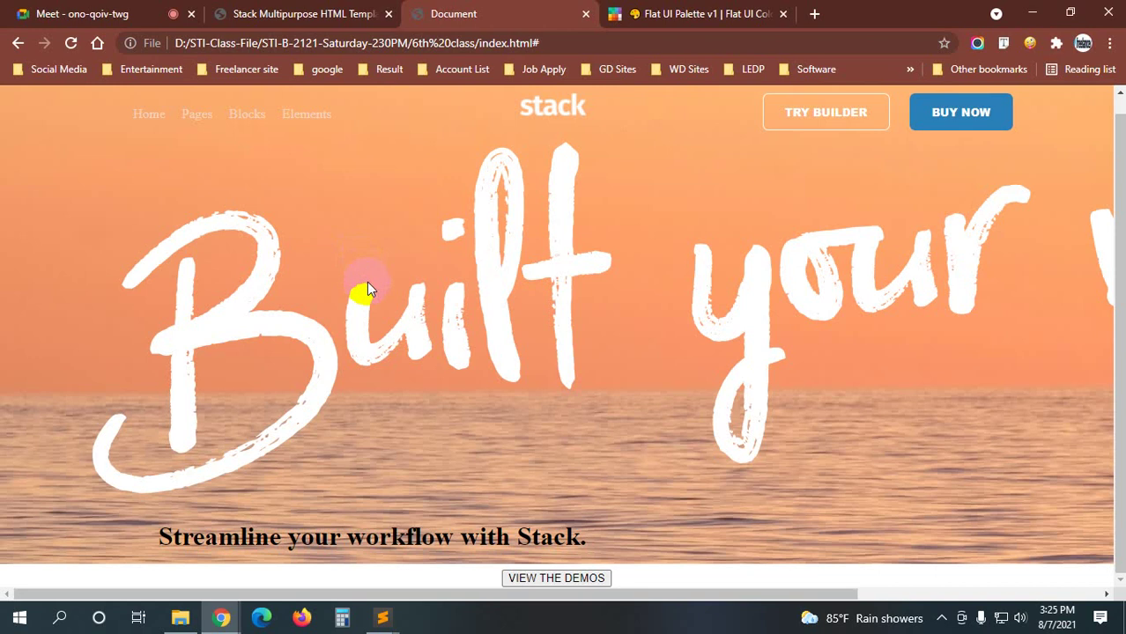
pyautogui.scroll(1, 448, 427)
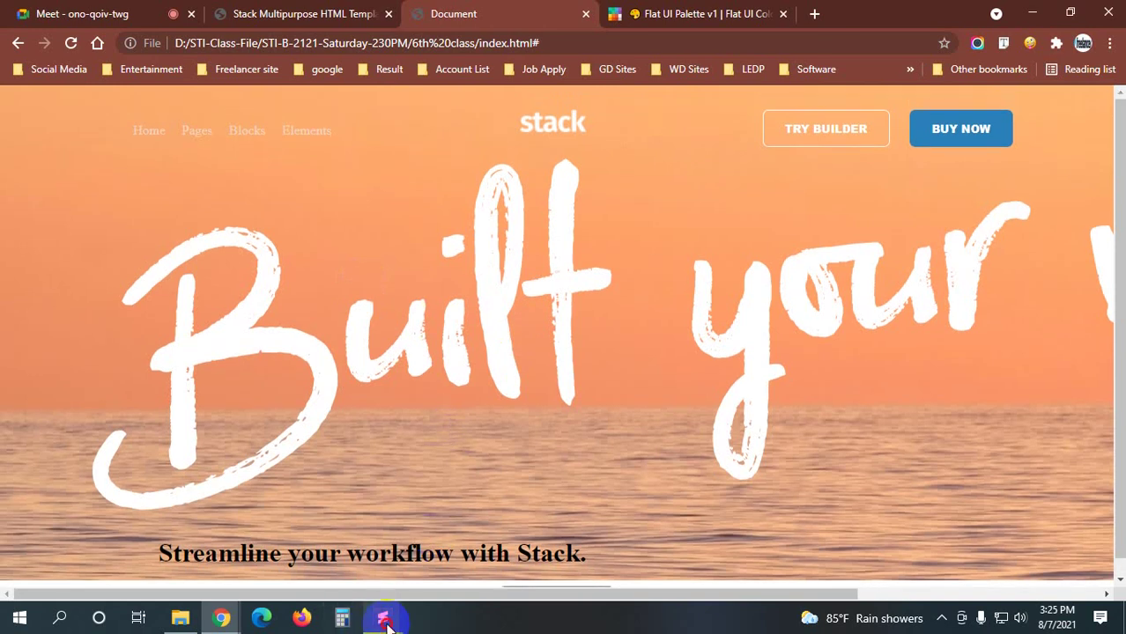
pyautogui.moveTo(382, 619)
pyautogui.click(448, 576)
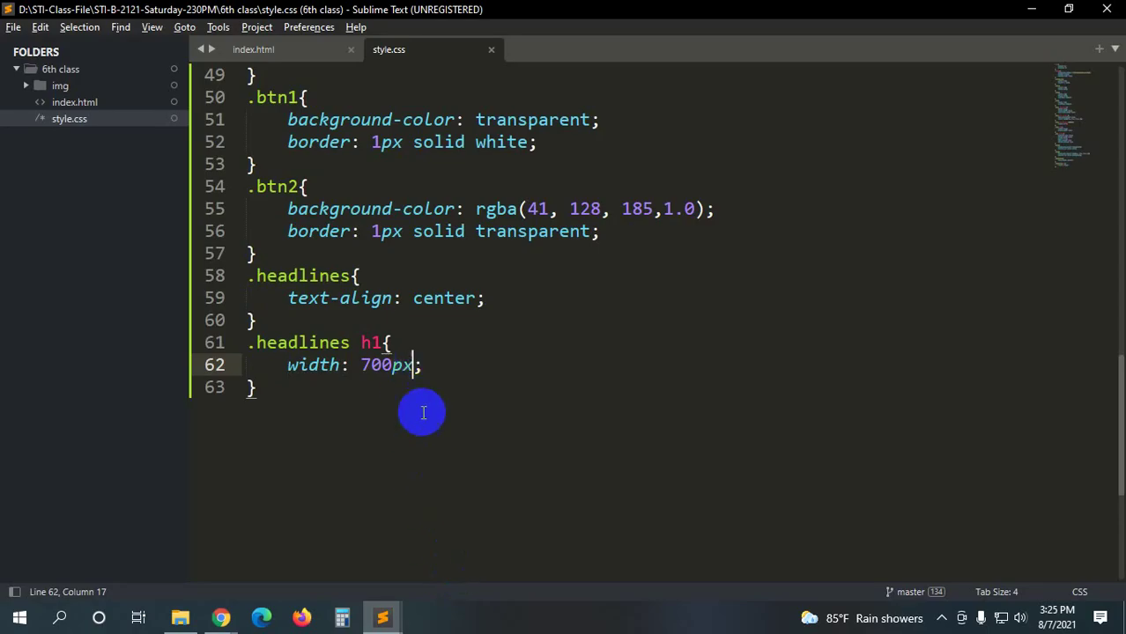
# - Copy the headlines class name from index.html into the new rule's selector
pyautogui.click(317, 60)
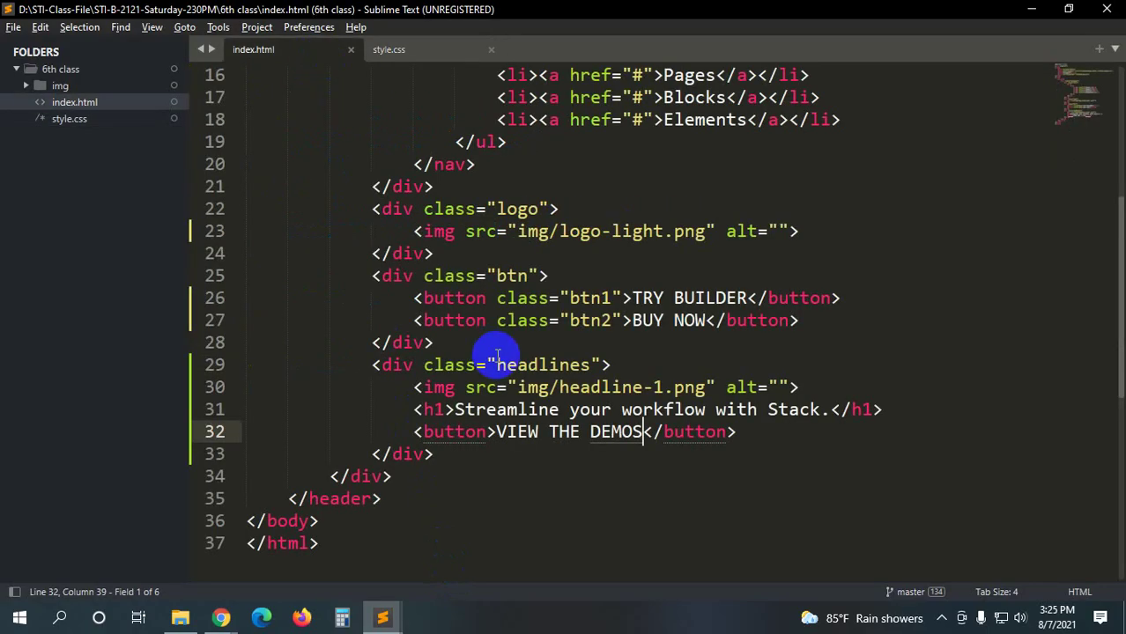
pyautogui.doubleClick(548, 364)
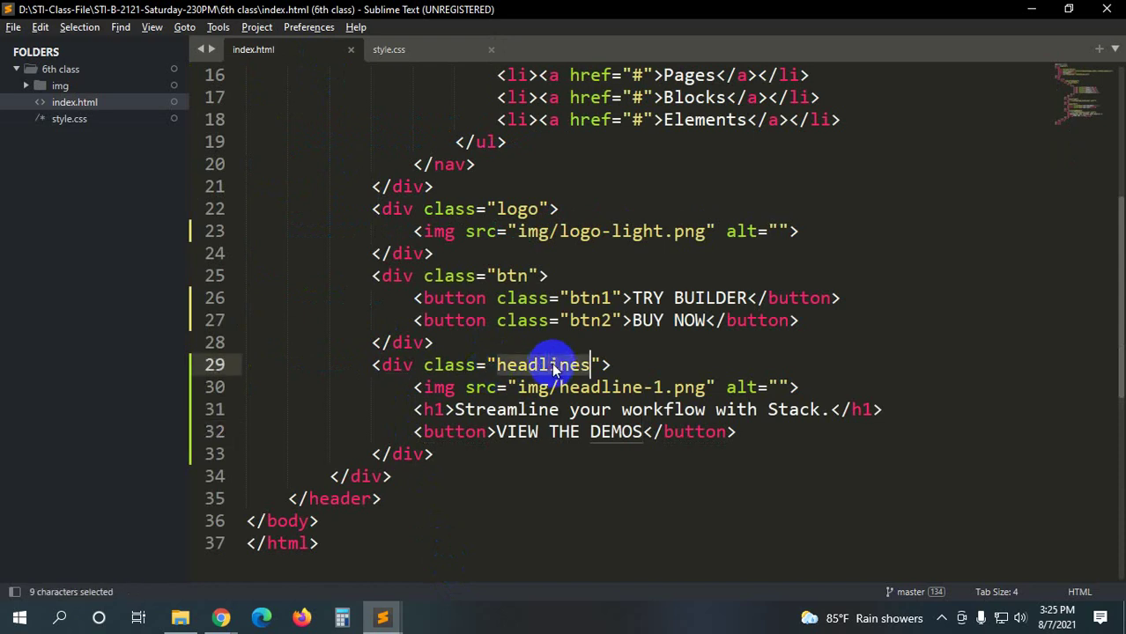
pyautogui.moveTo(547, 371)
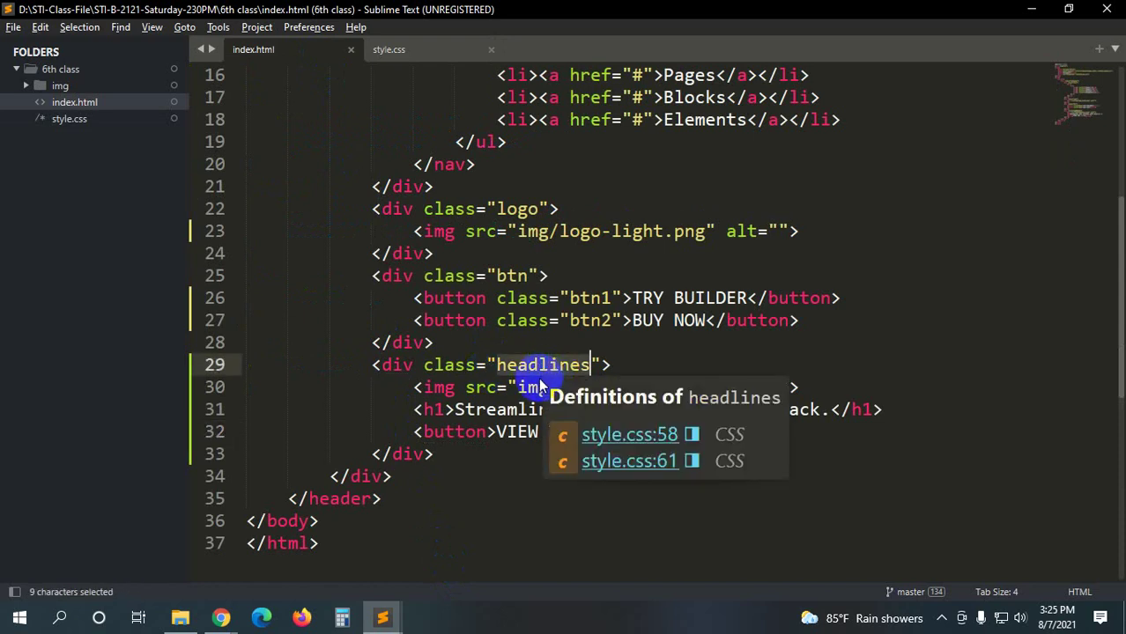
pyautogui.hotkey('ctrl', 'c')
pyautogui.click(412, 50)
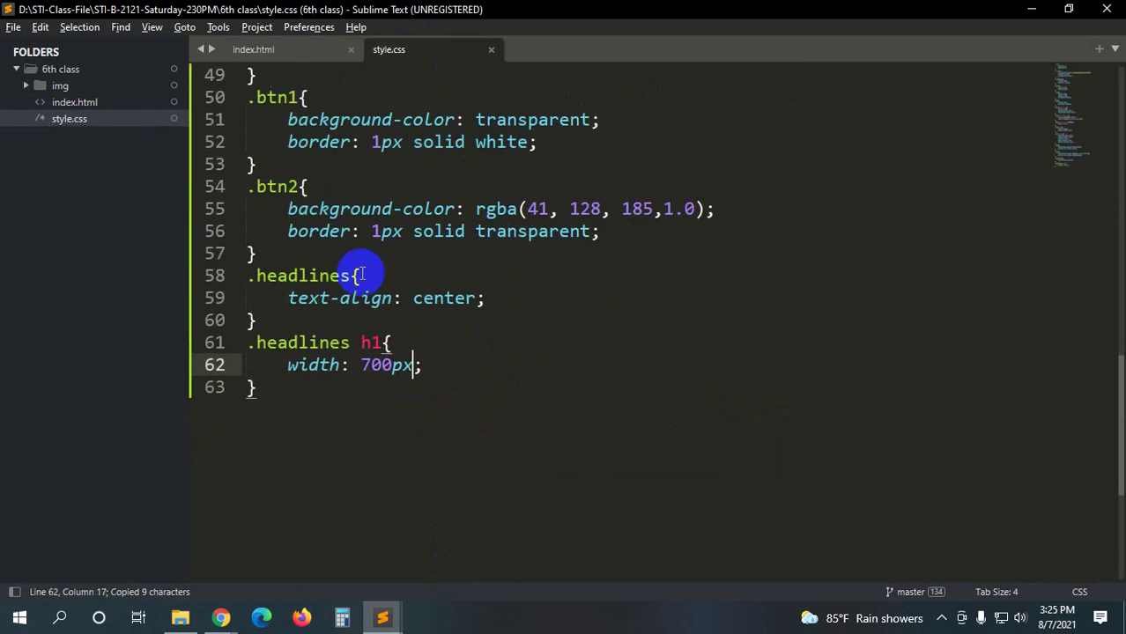
pyautogui.doubleClick(297, 346)
pyautogui.hotkey('ctrl', 'v')
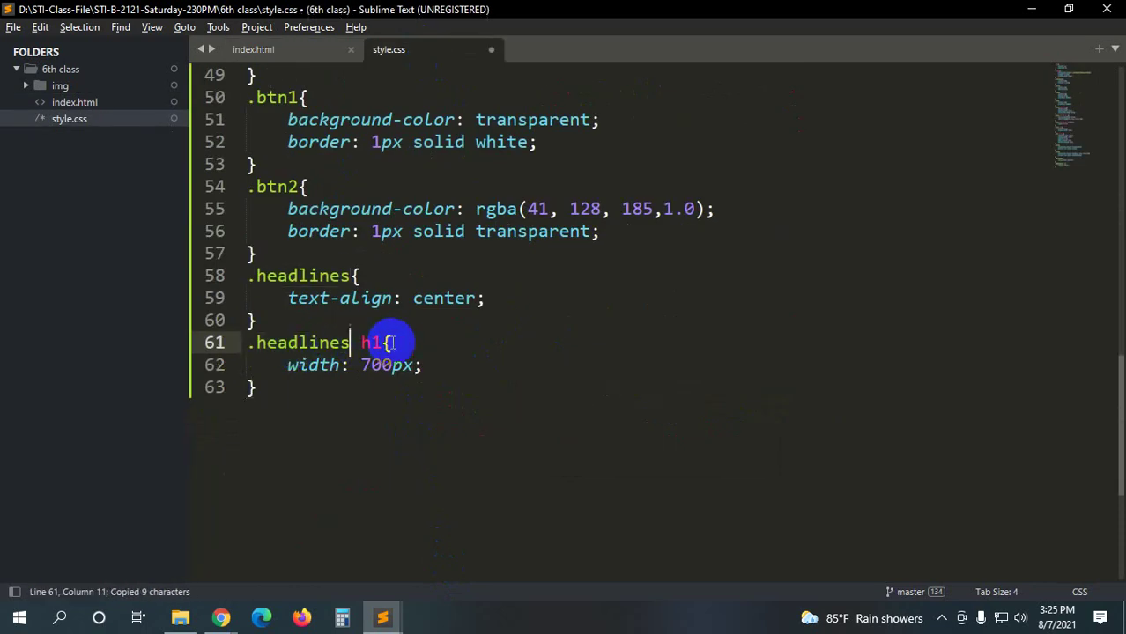
# - Change the selector to .headlines img and save style.css
pyautogui.click(381, 342)
pyautogui.press('BackSpace')
pyautogui.press('BackSpace')
pyautogui.write('i')
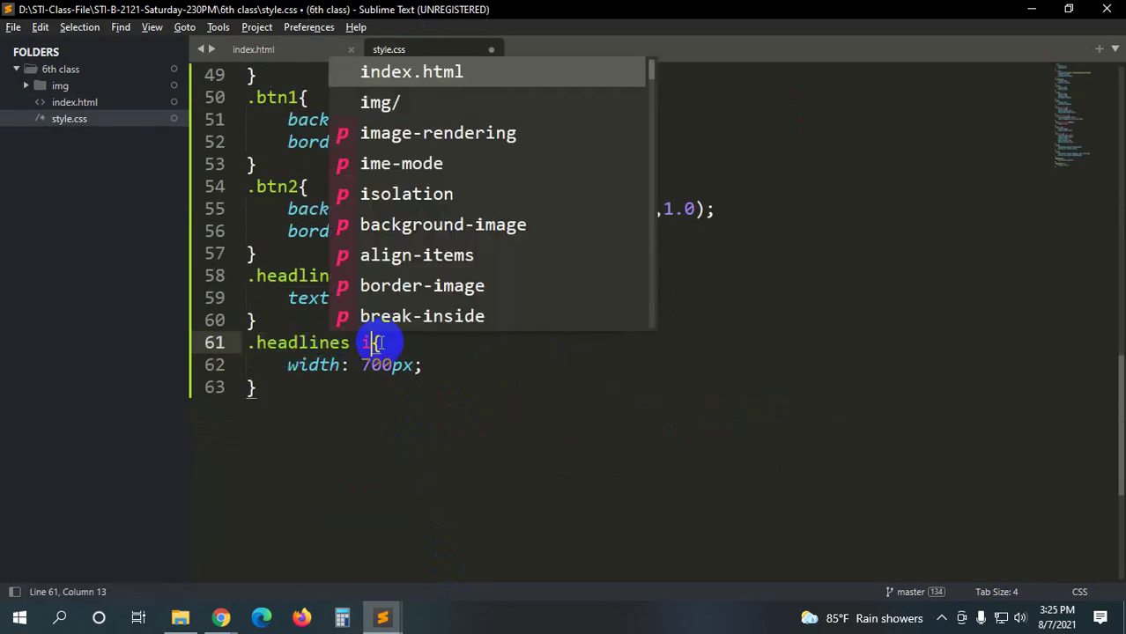
pyautogui.write('mg')
pyautogui.hotkey('ctrl', 's')
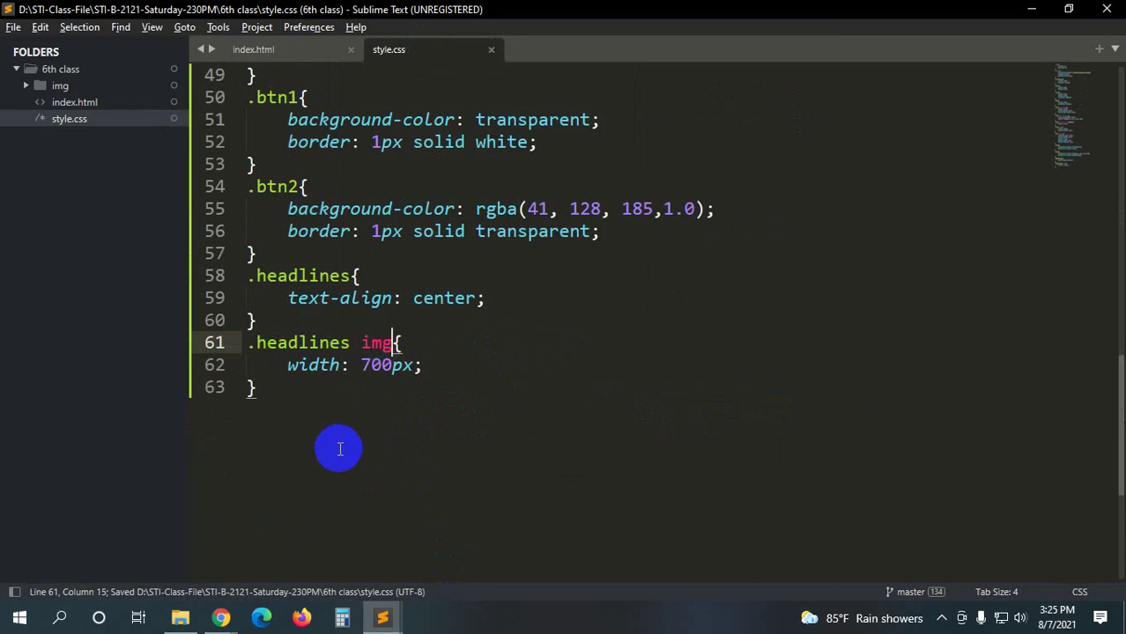
pyautogui.hotkey('alt', 'Tab')
# - Reload the local page and compare its narrower headline with the Stack demo
pyautogui.hotkey('ctrl', 'r')
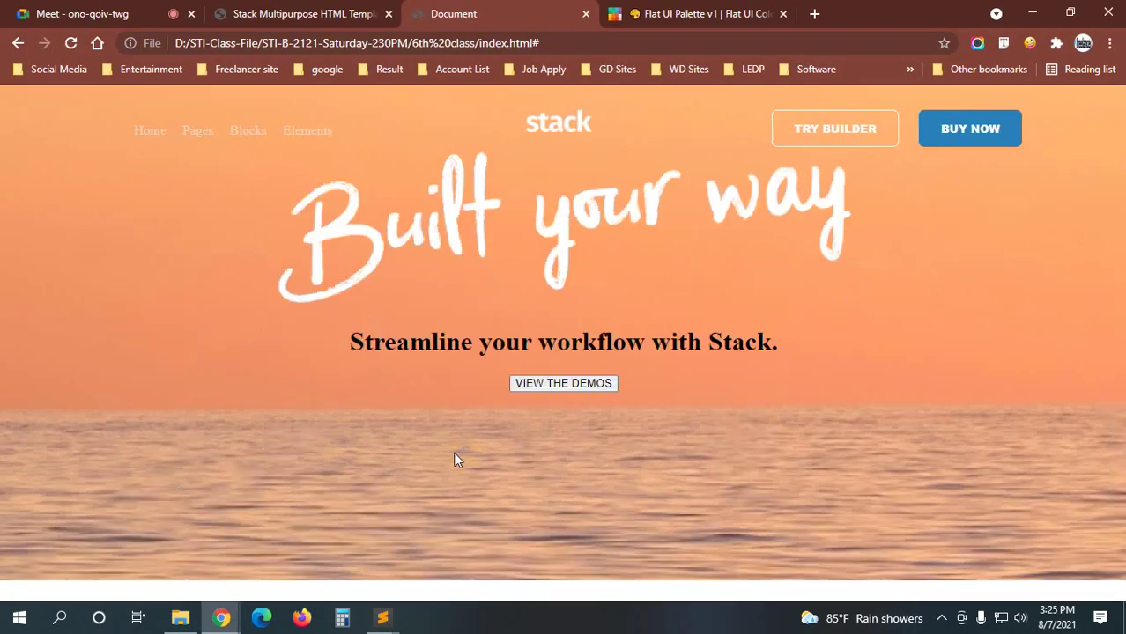
pyautogui.click(517, 284)
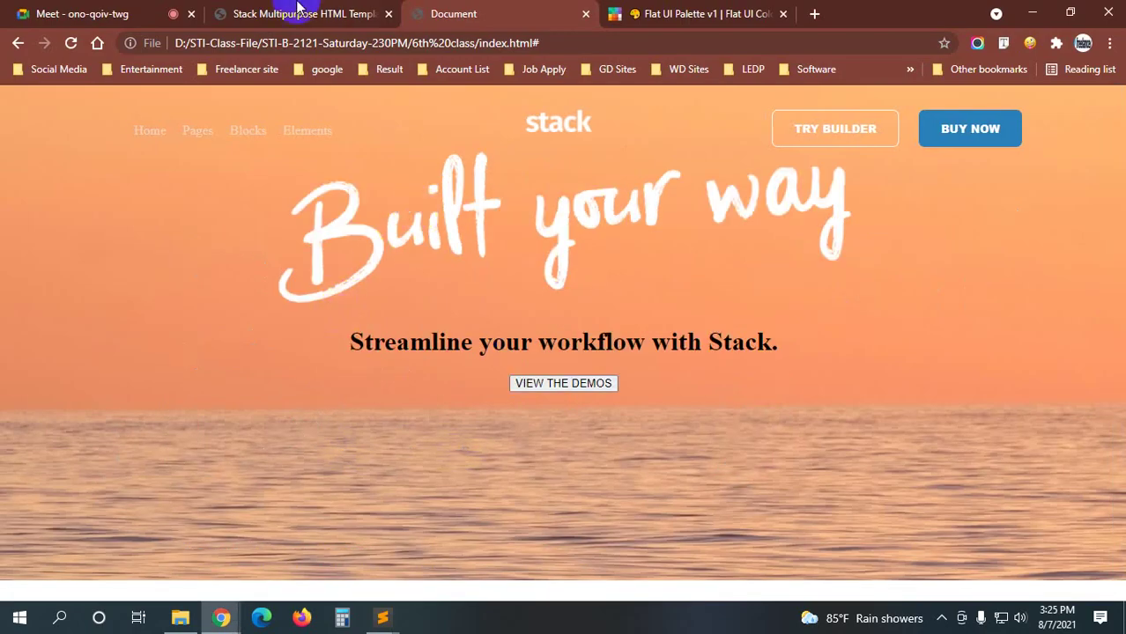
pyautogui.click(295, 13)
pyautogui.click(555, 12)
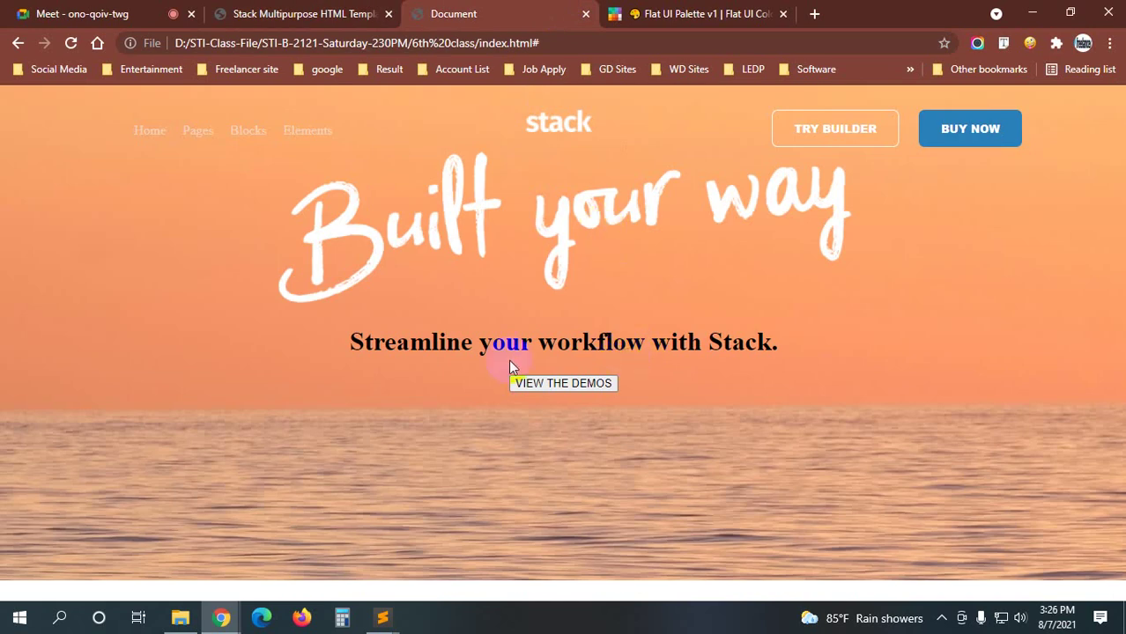
pyautogui.click(368, 11)
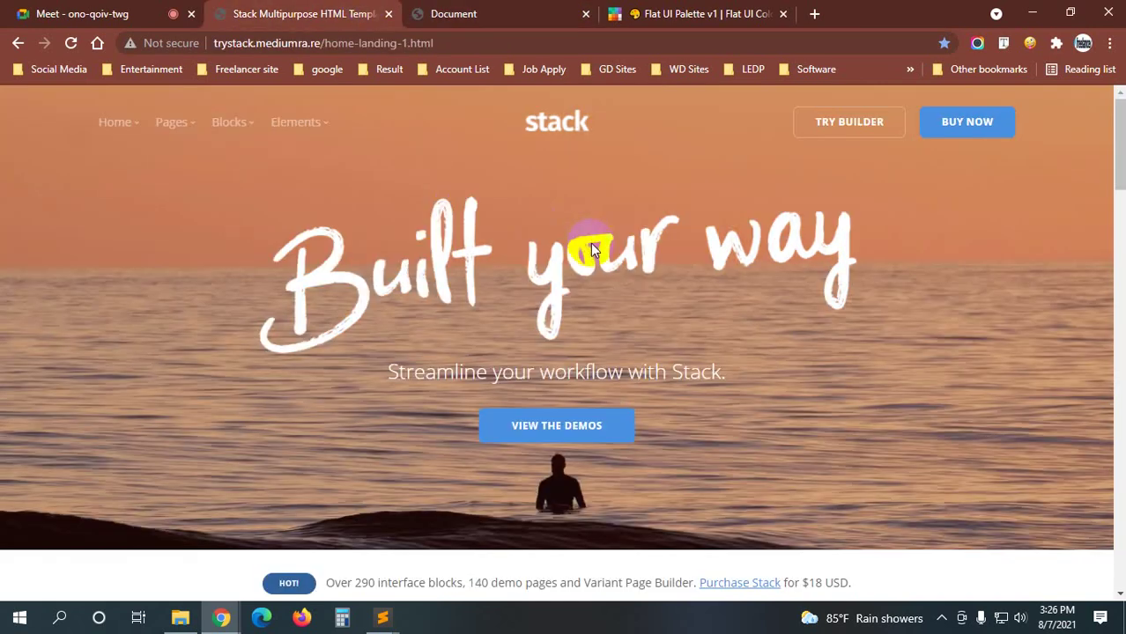
# - Measure the gap between the demo's logo and headline at about 79 px
pyautogui.press('Print')
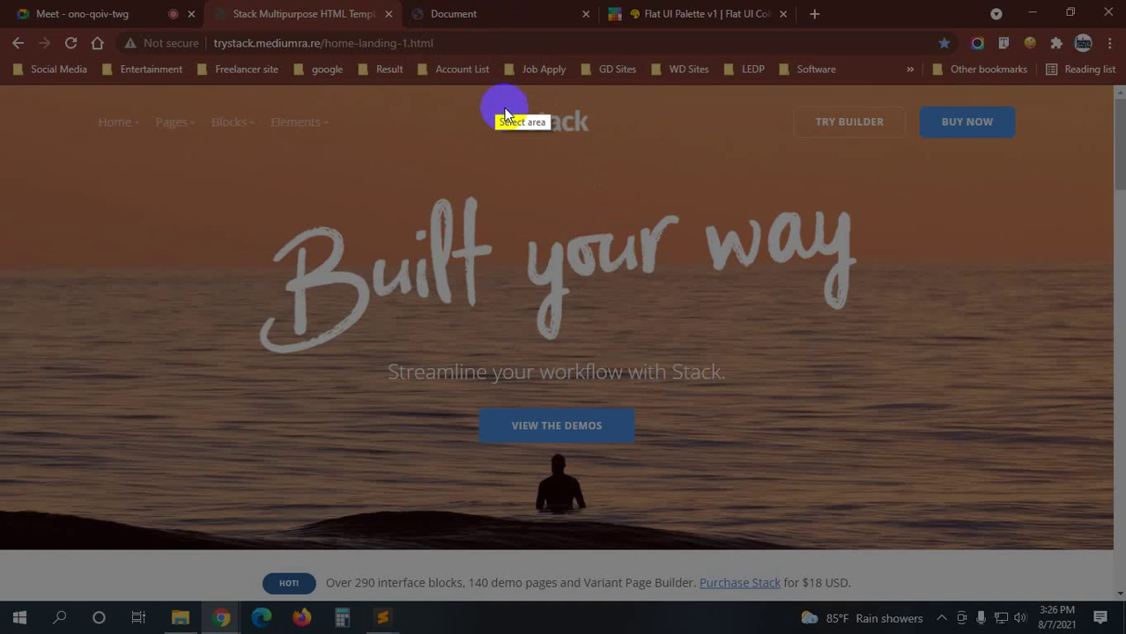
pyautogui.moveTo(526, 130)
pyautogui.mouseDown()
pyautogui.moveTo(480, 198)
pyautogui.moveTo(457, 199)
pyautogui.mouseUp()
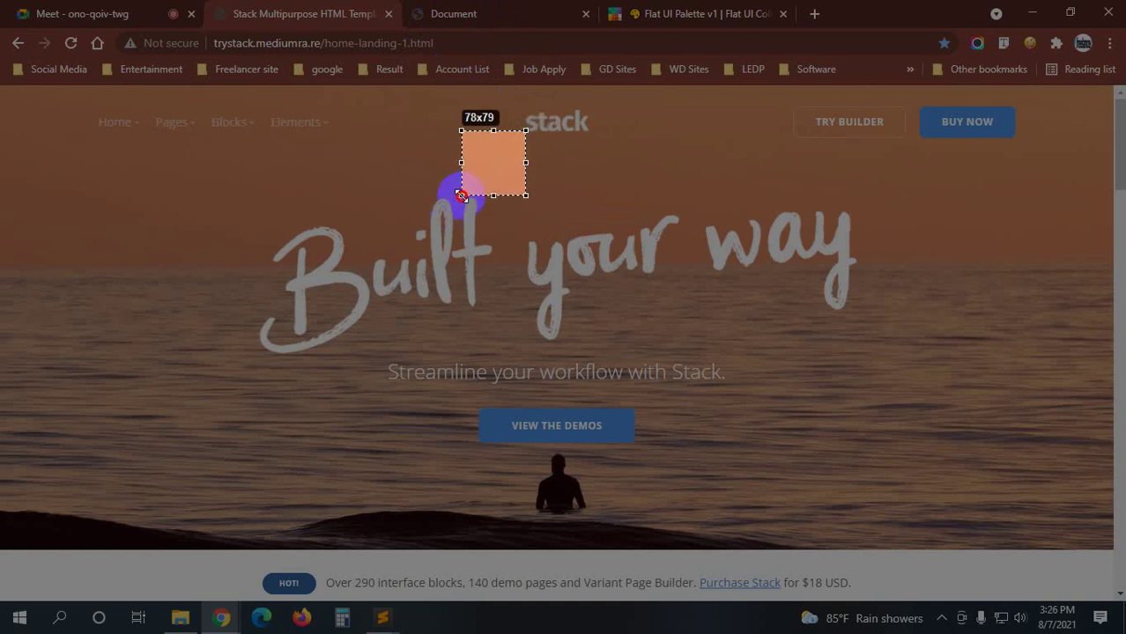
pyautogui.moveTo(457, 199); pyautogui.dragTo(461, 196)
pyautogui.click(512, 211)
pyautogui.hotkey('alt', 'Tab')
# - Add margin-top: 80px below the width line in .headlines img and save style.css
pyautogui.click(440, 365)
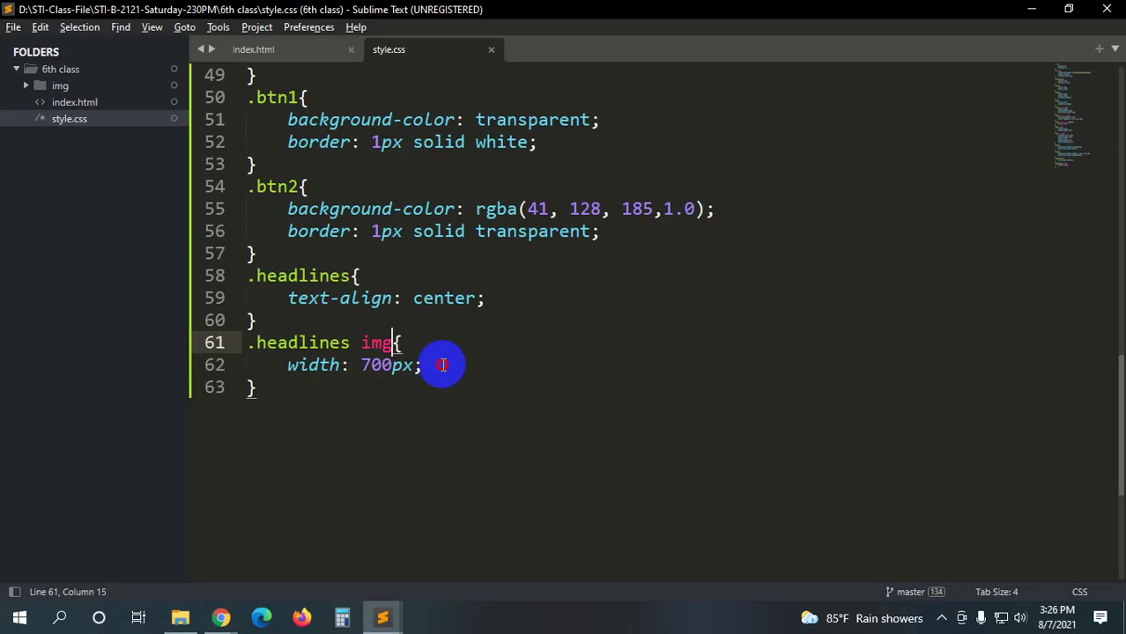
pyautogui.press('Return')
pyautogui.write('margin')
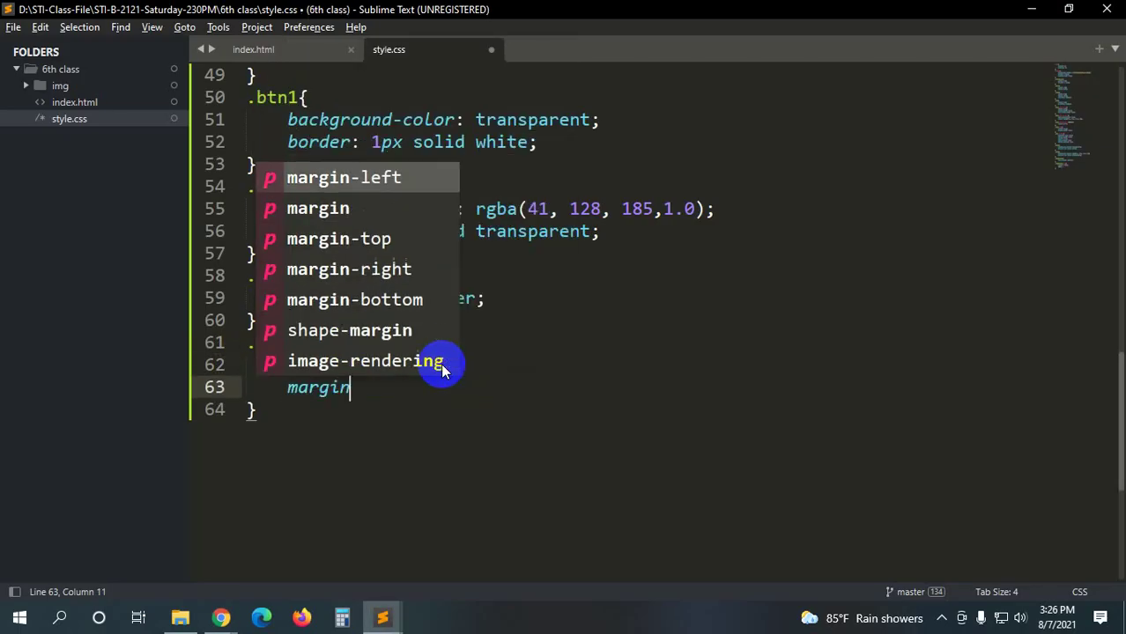
pyautogui.press('Down')
pyautogui.press('Down')
pyautogui.press('Return')
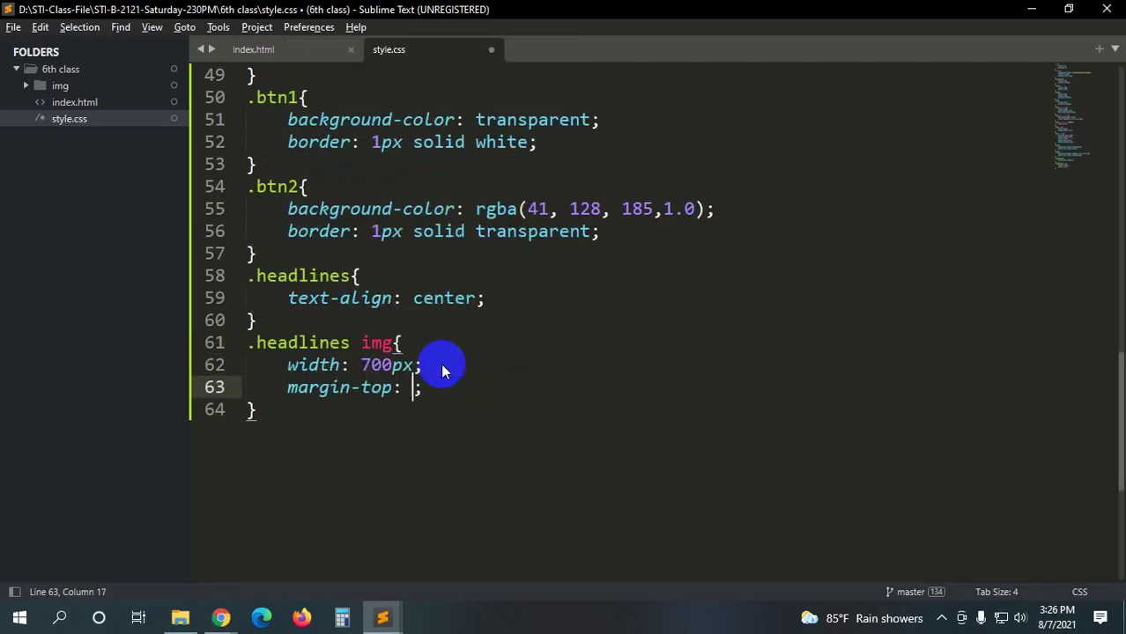
pyautogui.write('80px')
pyautogui.hotkey('ctrl', 's')
pyautogui.hotkey('alt', 'Tab')
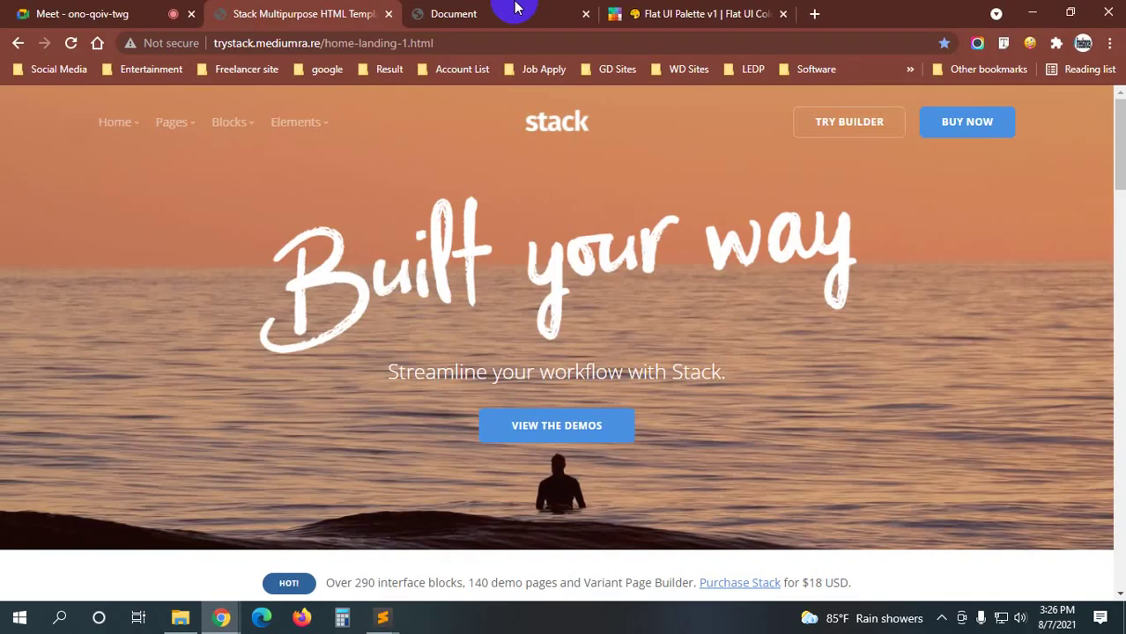
# - Compare the local subtitle with the reference page's thin white subtitle by selecting each
pyautogui.click(515, 11)
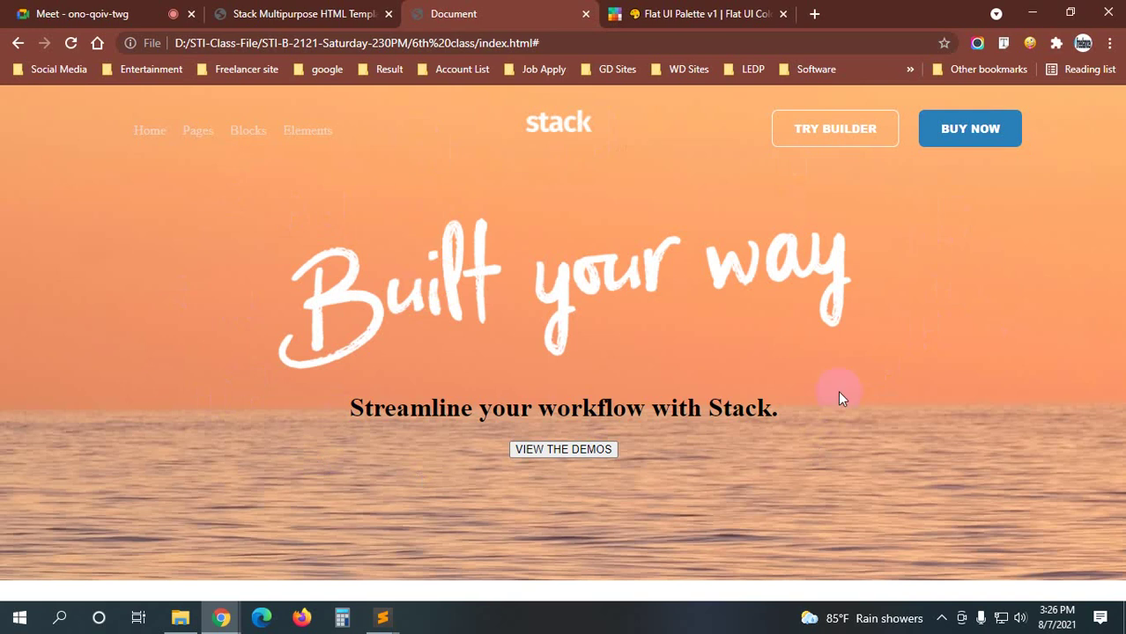
pyautogui.click(274, 10)
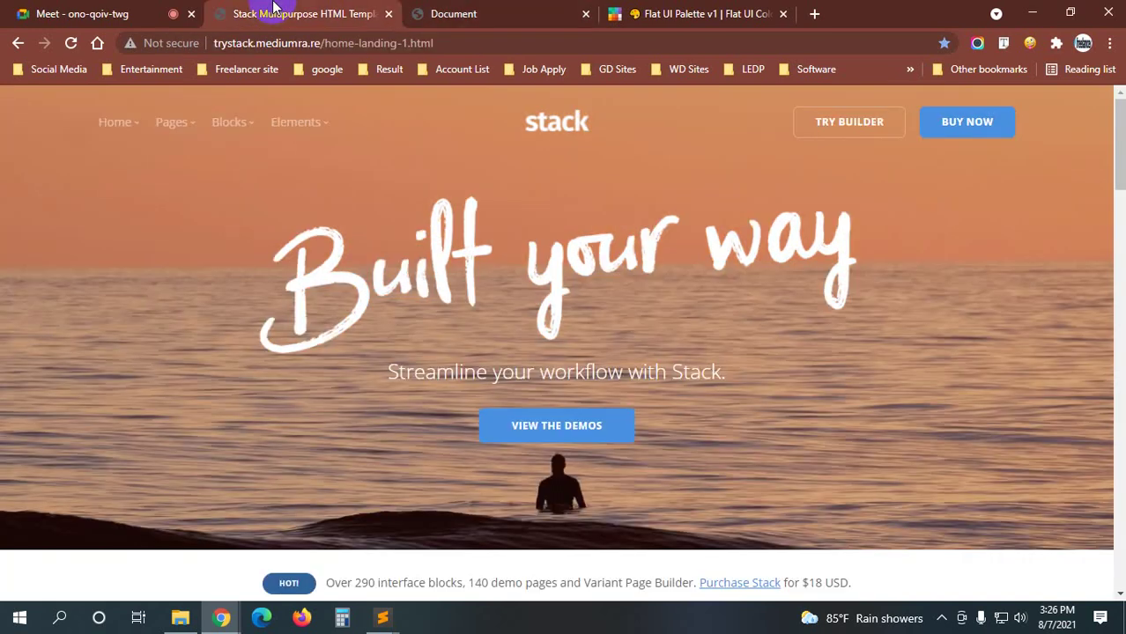
pyautogui.click(502, 11)
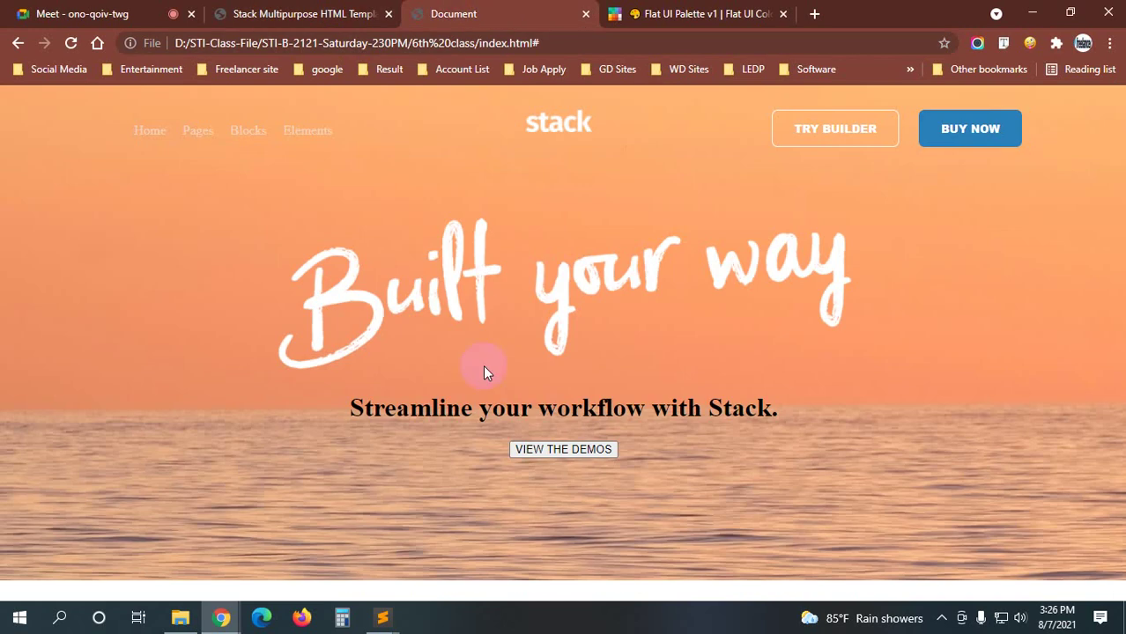
pyautogui.moveTo(350, 407); pyautogui.dragTo(753, 441)
pyautogui.click(696, 407)
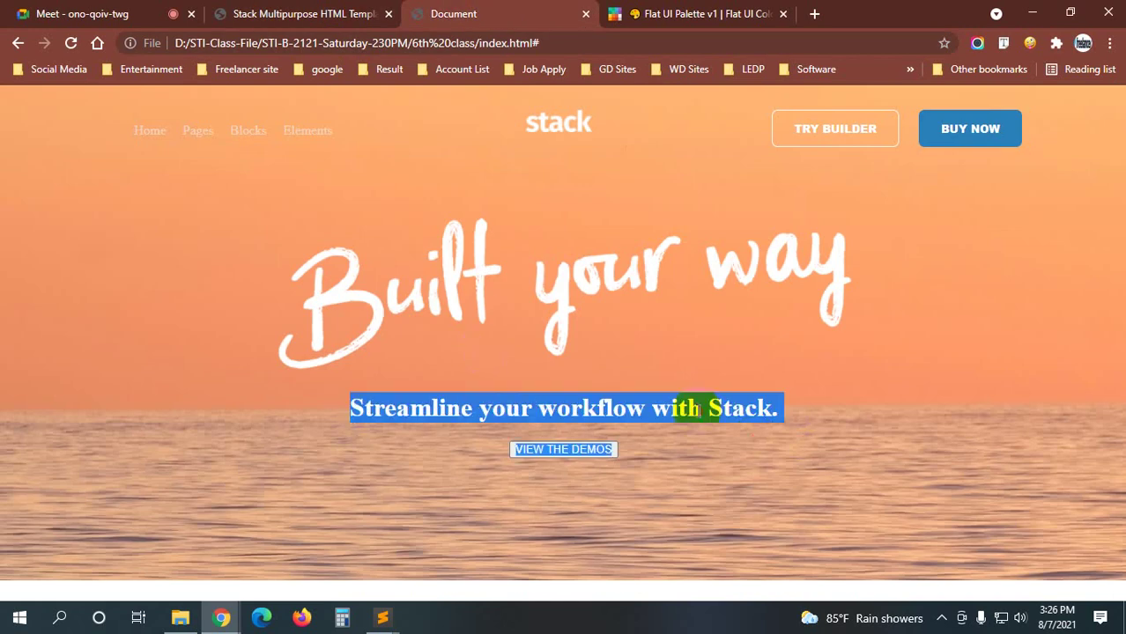
pyautogui.click(304, 13)
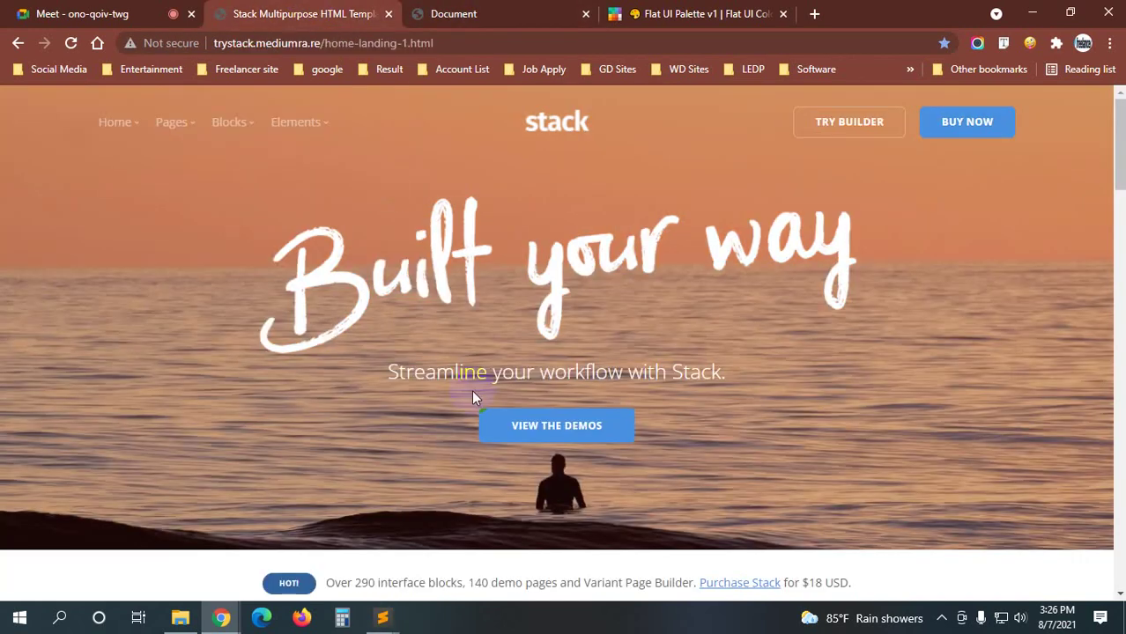
pyautogui.moveTo(385, 372); pyautogui.dragTo(678, 372)
pyautogui.click(677, 373)
pyautogui.click(529, 13)
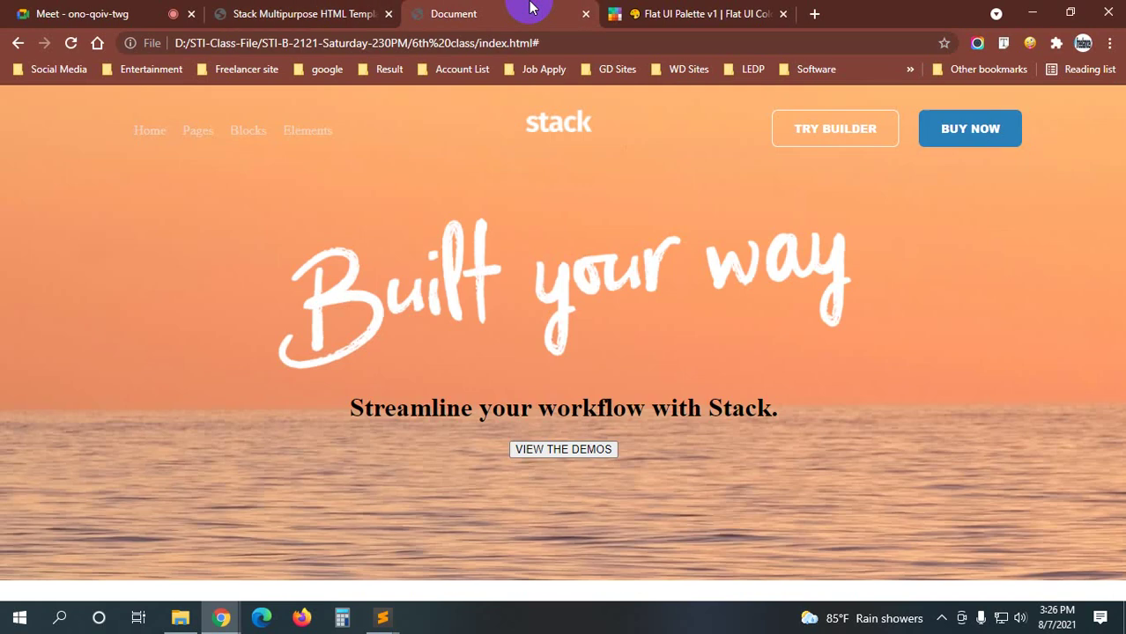
# - Start a .headlines h1 rule below the image rule in style.css
pyautogui.moveTo(382, 617)
pyautogui.click(485, 482)
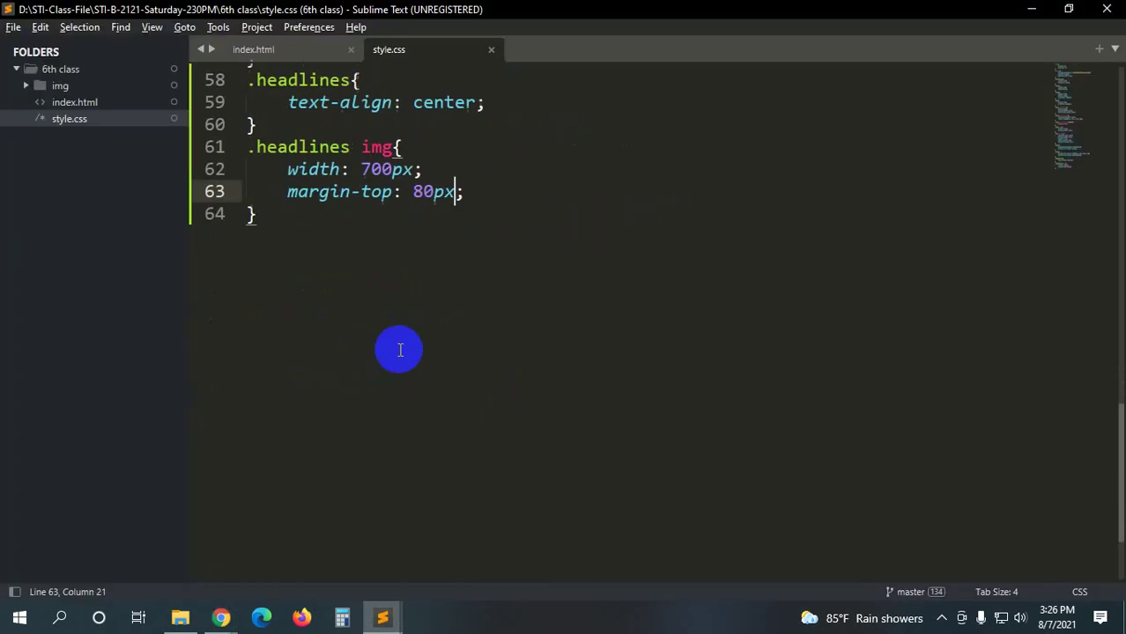
pyautogui.press('Return')
pyautogui.write('.')
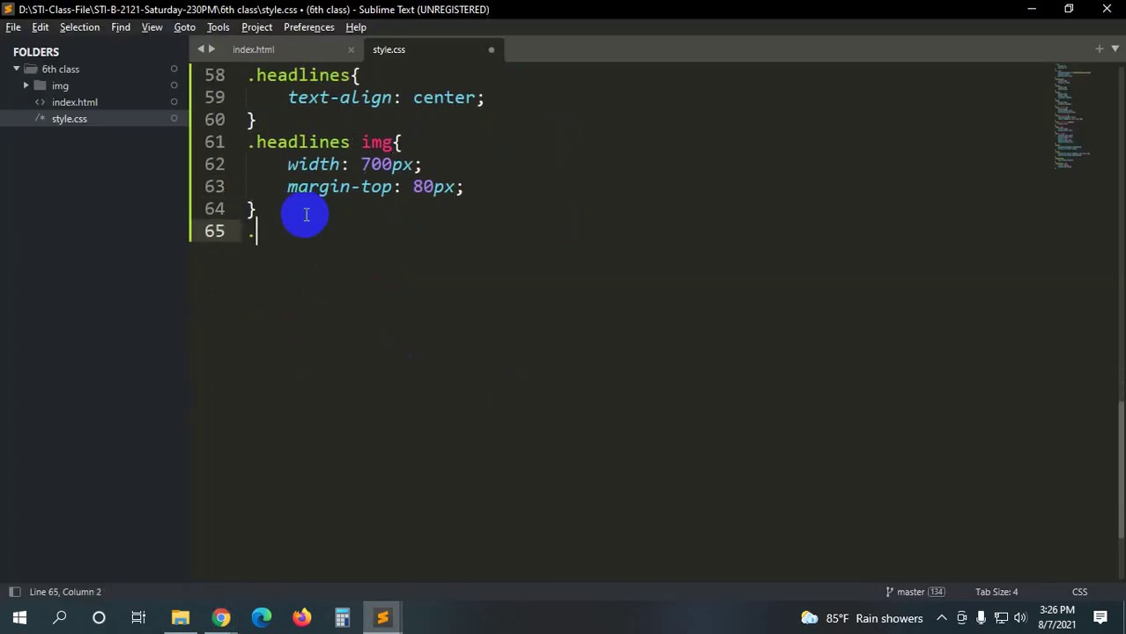
pyautogui.write('head')
pyautogui.press('Return')
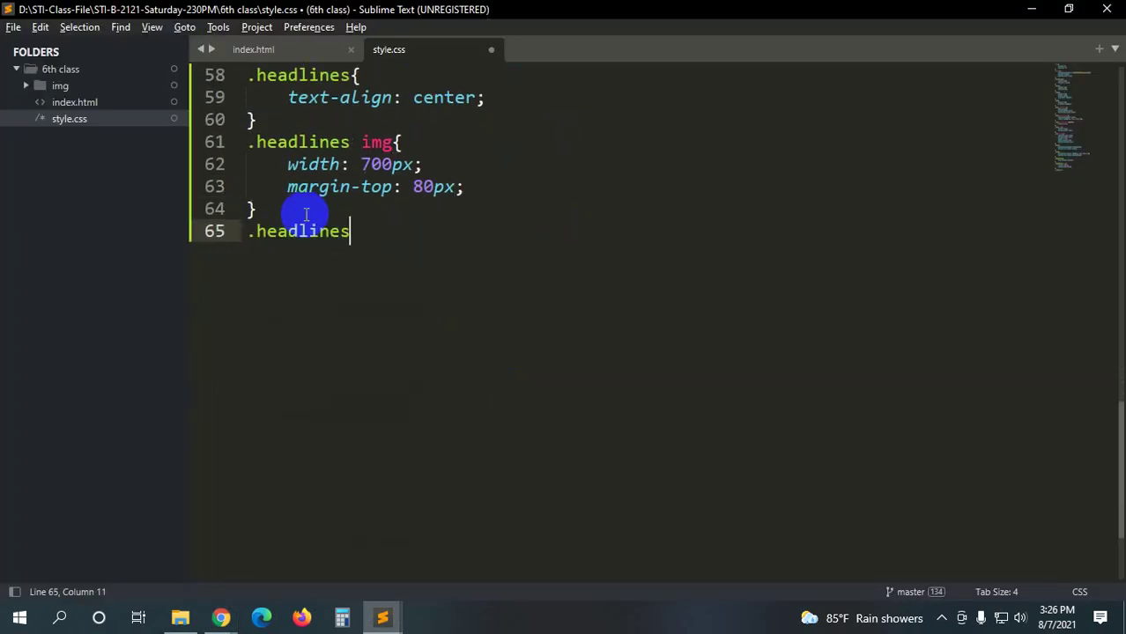
pyautogui.write(' h1')
pyautogui.write('{')
pyautogui.press('Return')
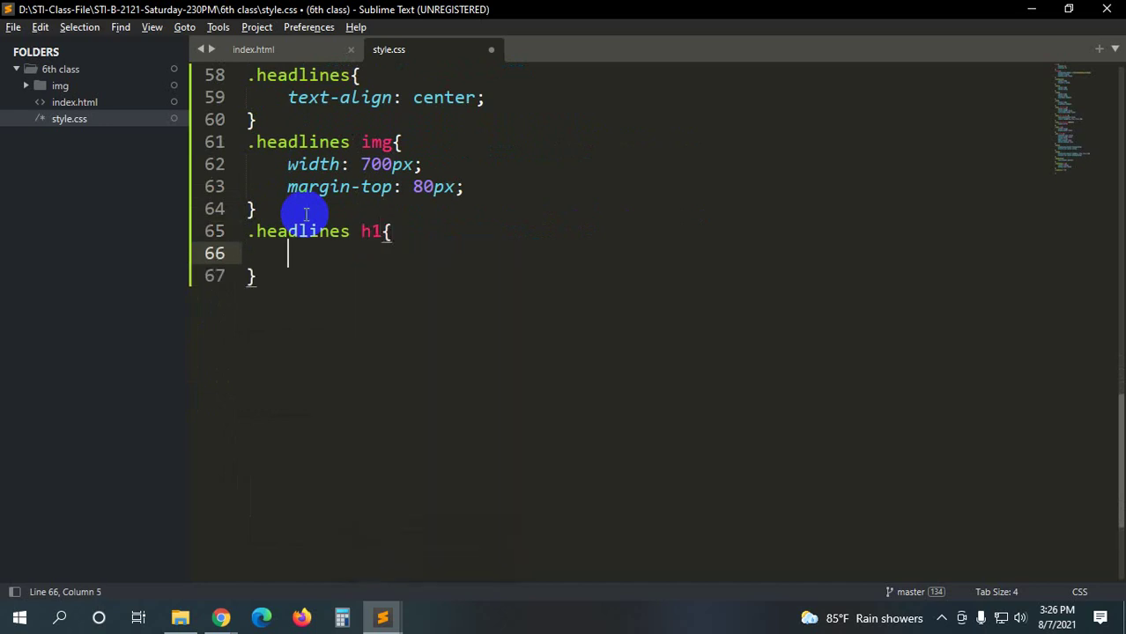
# - Give the rule color: white and font-weight: 100, then save
pyautogui.write('col')
pyautogui.press('Return')
pyautogui.write('w')
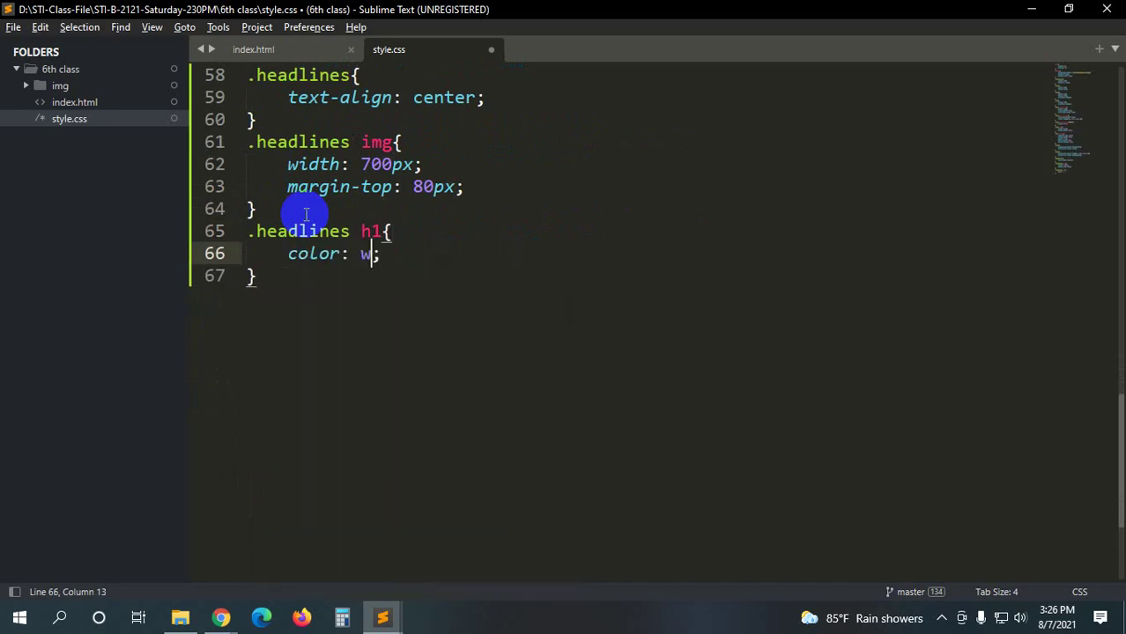
pyautogui.write('hite')
pyautogui.press('Right')
pyautogui.press('Return')
pyautogui.write('font')
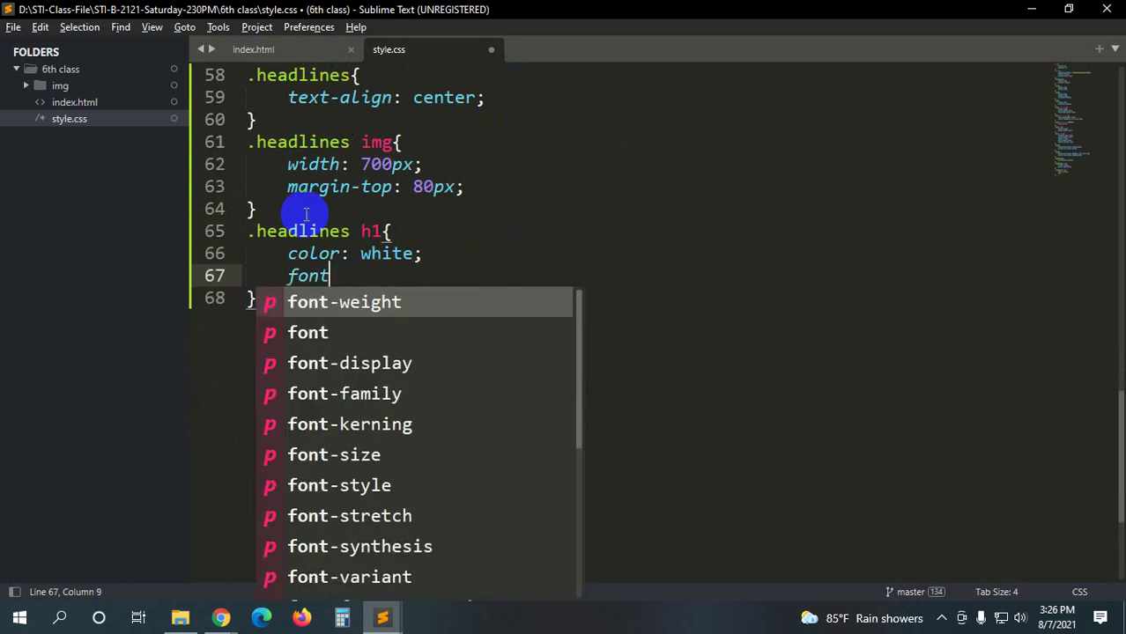
pyautogui.press('Return')
pyautogui.write('100;')
pyautogui.hotkey('ctrl', 's')
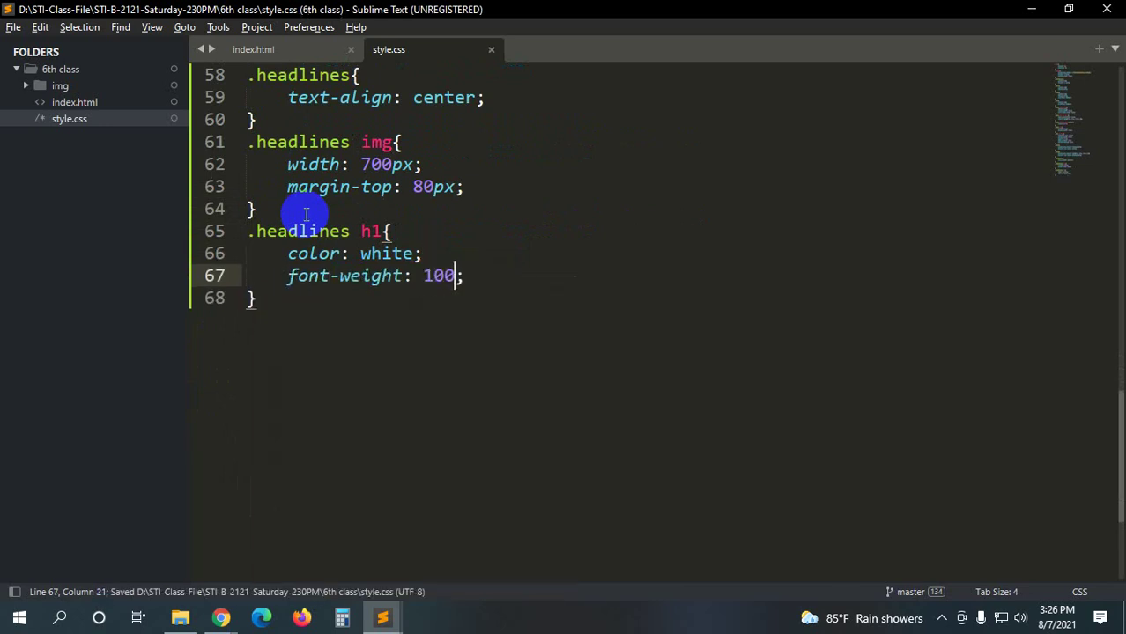
pyautogui.hotkey('alt', 'Tab')
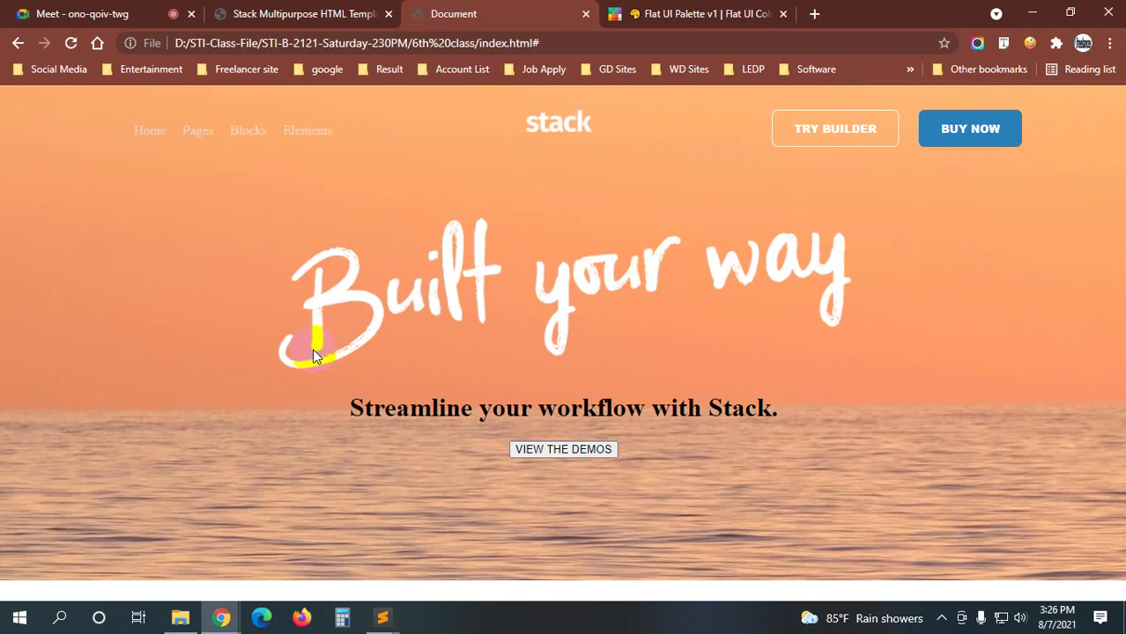
# - Reload the local page and compare its white, lighter subtitle with the Stack reference
pyautogui.press('F5')
pyautogui.click(304, 13)
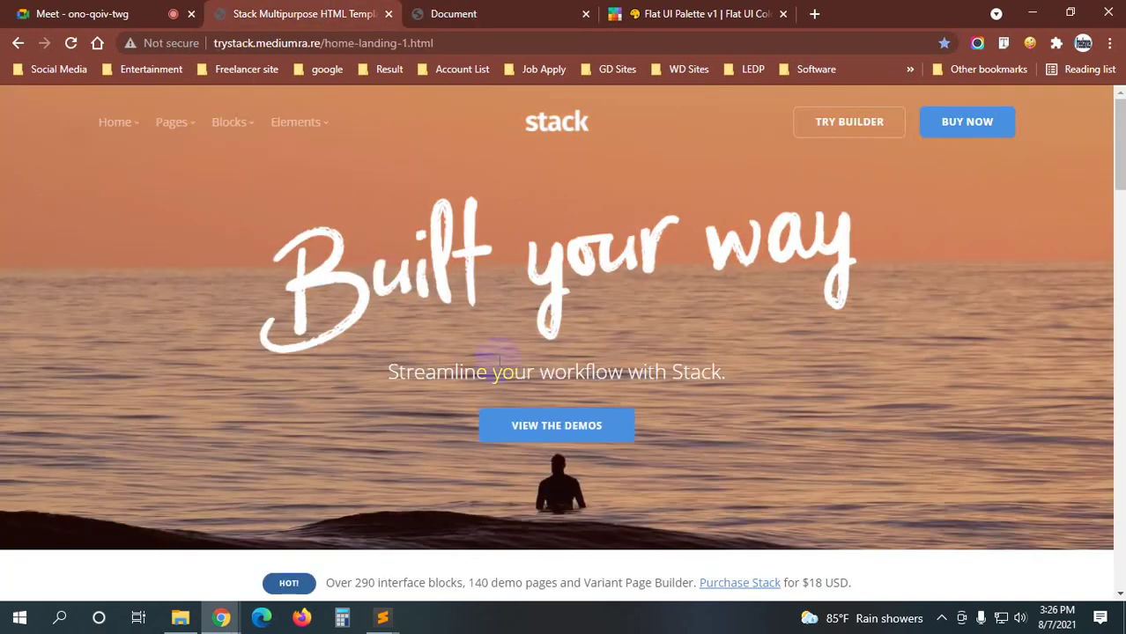
pyautogui.click(502, 26)
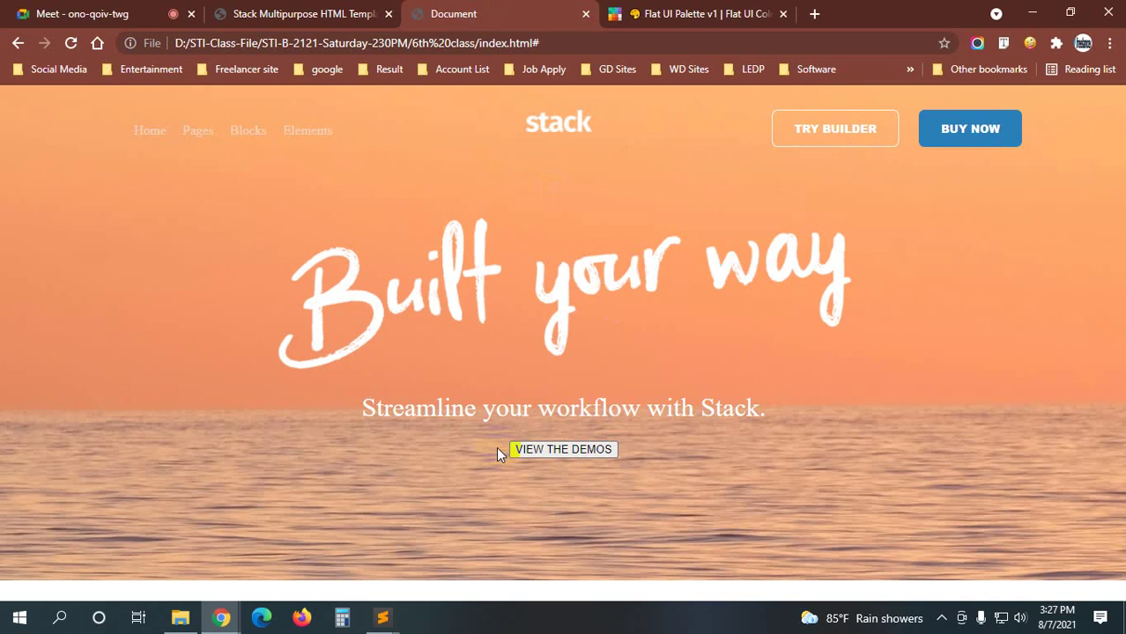
pyautogui.click(331, 10)
# - Capture the reference header and mark its BUY NOW and blue VIEW THE DEMOS buttons
pyautogui.press('Print')
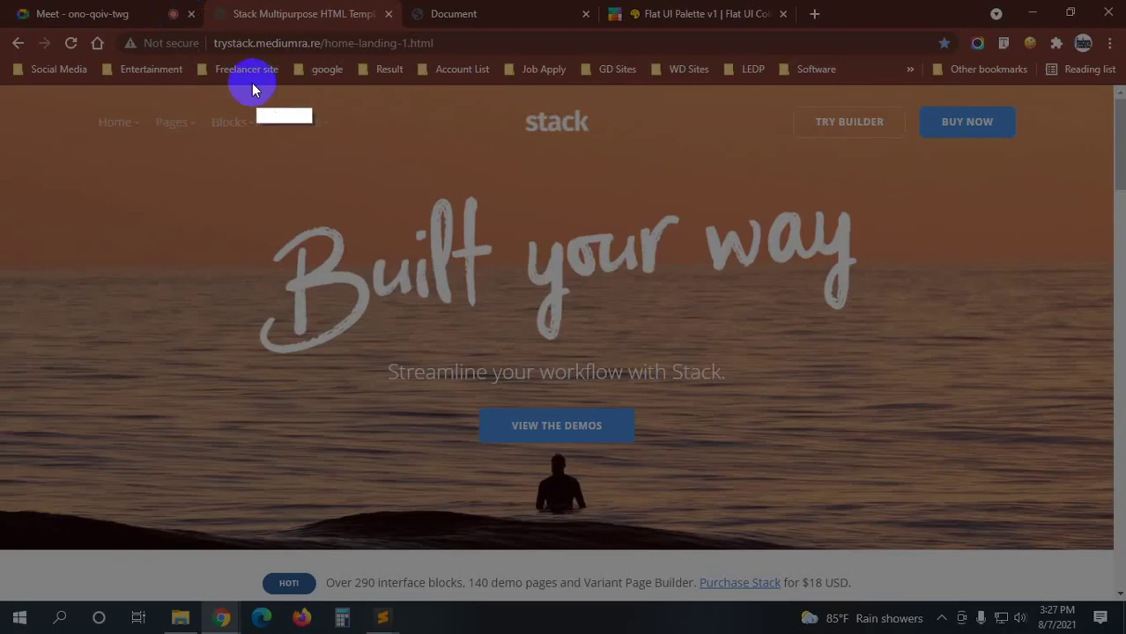
pyautogui.moveTo(251, 83); pyautogui.dragTo(1091, 527)
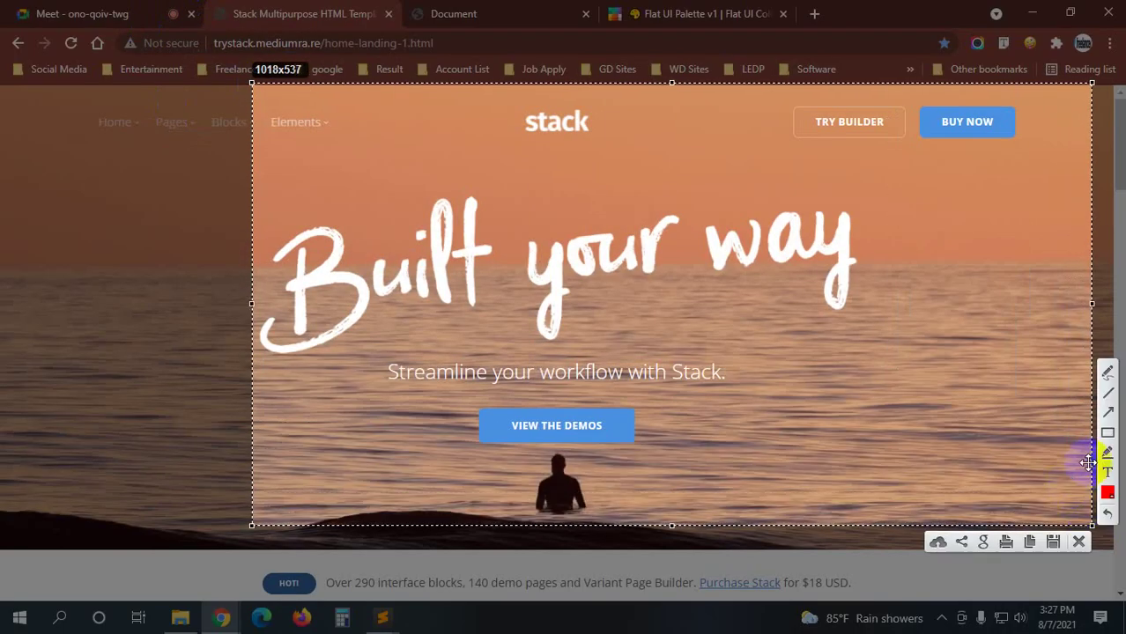
pyautogui.click(1108, 365)
pyautogui.moveTo(941, 125)
pyautogui.mouseDown()
pyautogui.moveTo(1003, 80)
pyautogui.moveTo(1026, 87)
pyautogui.mouseUp()
pyautogui.moveTo(495, 407); pyautogui.dragTo(731, 350)
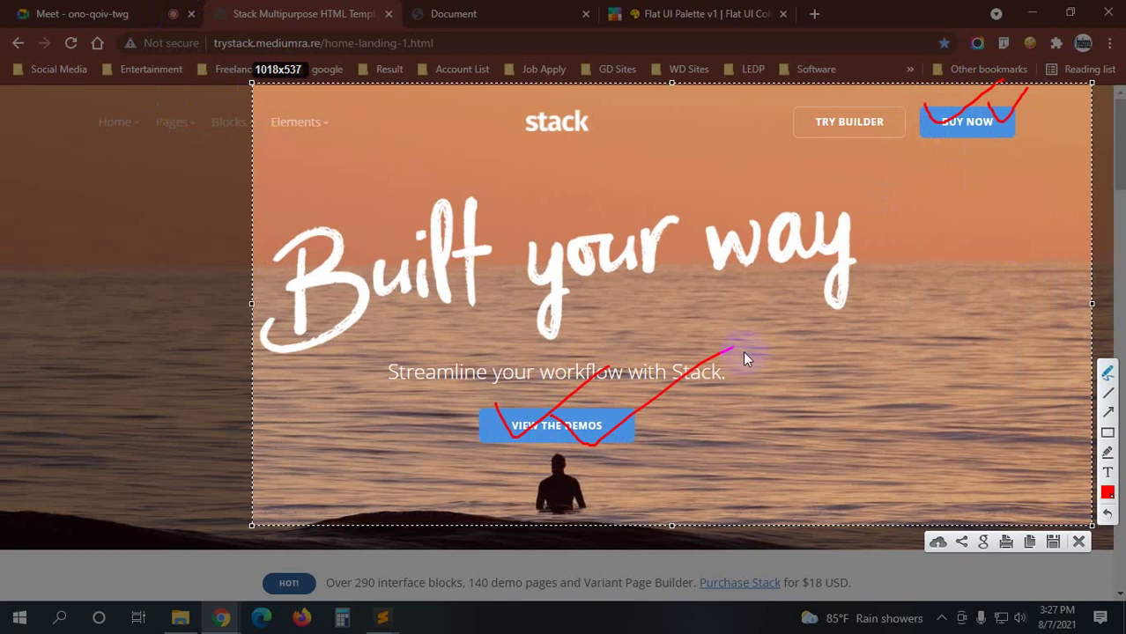
pyautogui.click(1078, 542)
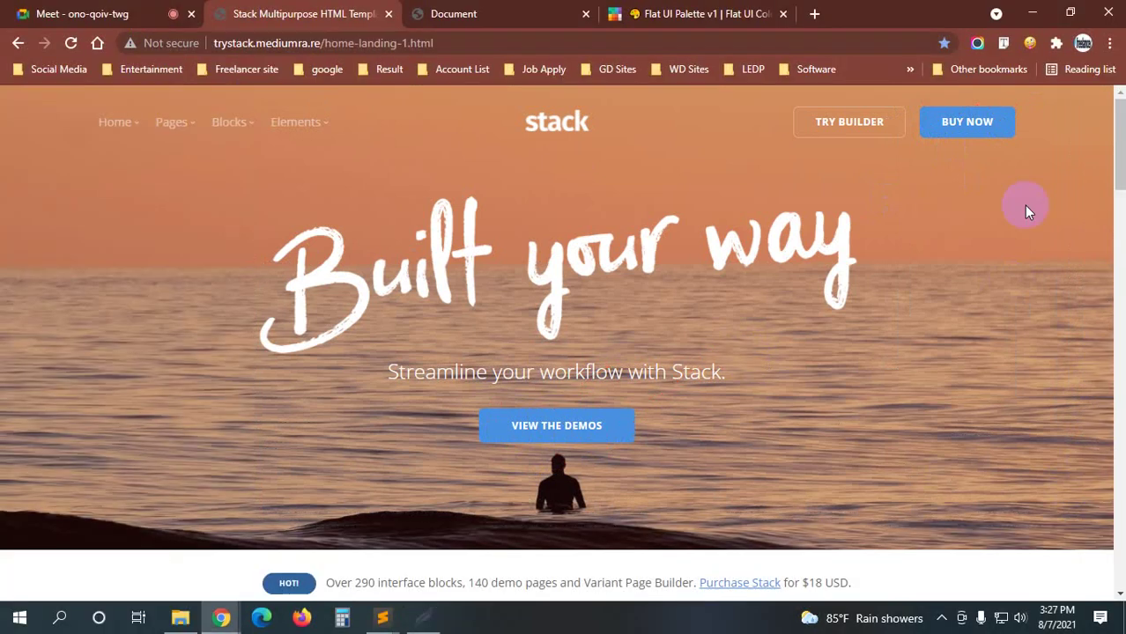
pyautogui.click(573, 427)
pyautogui.click(973, 125)
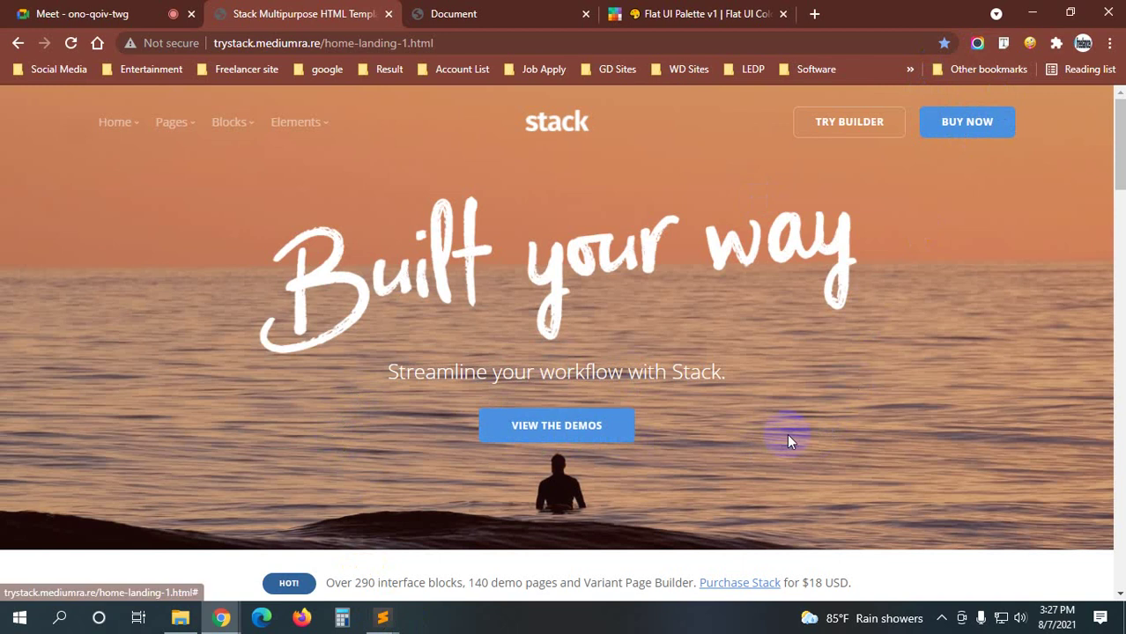
# - Add class="btn2" to the VIEW THE DEMOS button in index.html and save the file
pyautogui.moveTo(380, 618)
pyautogui.click(515, 529)
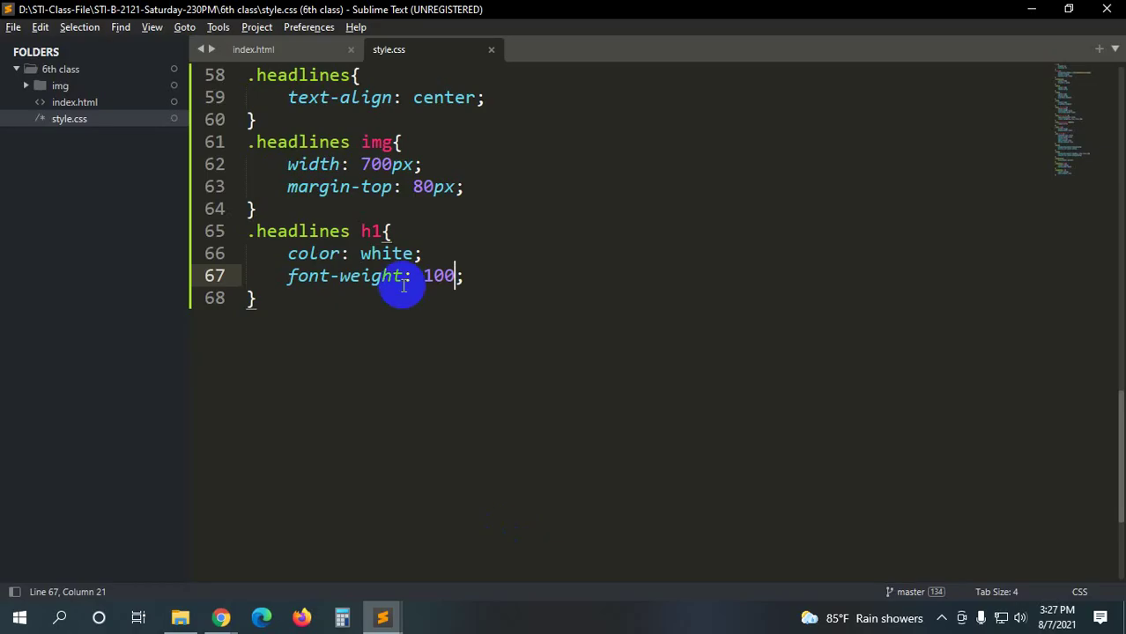
pyautogui.click(275, 56)
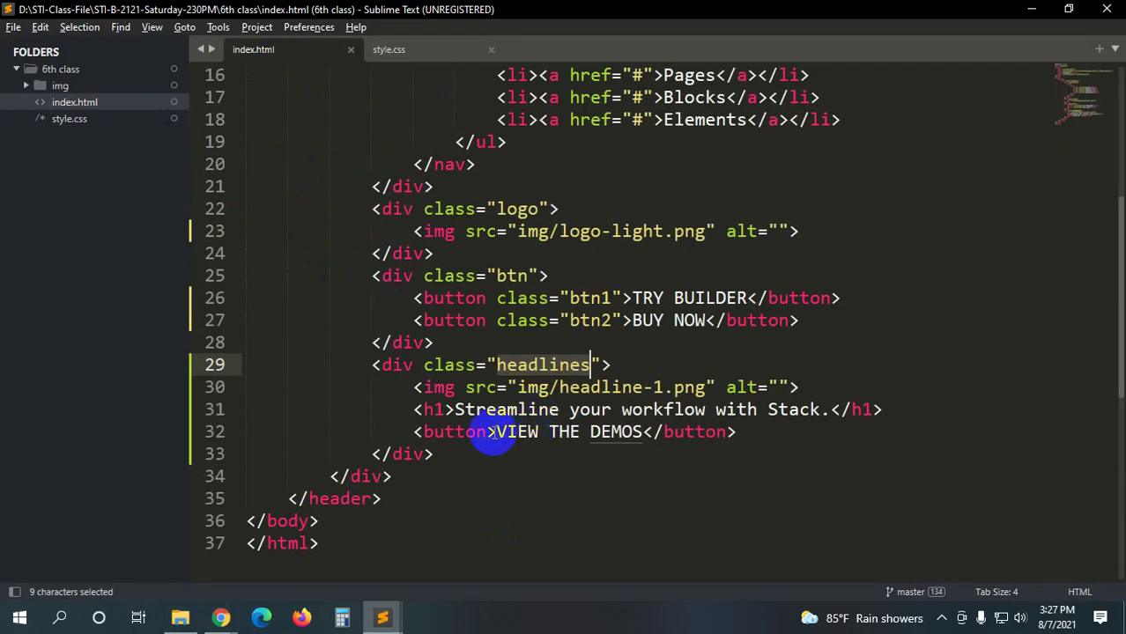
pyautogui.click(486, 432)
pyautogui.write('cals')
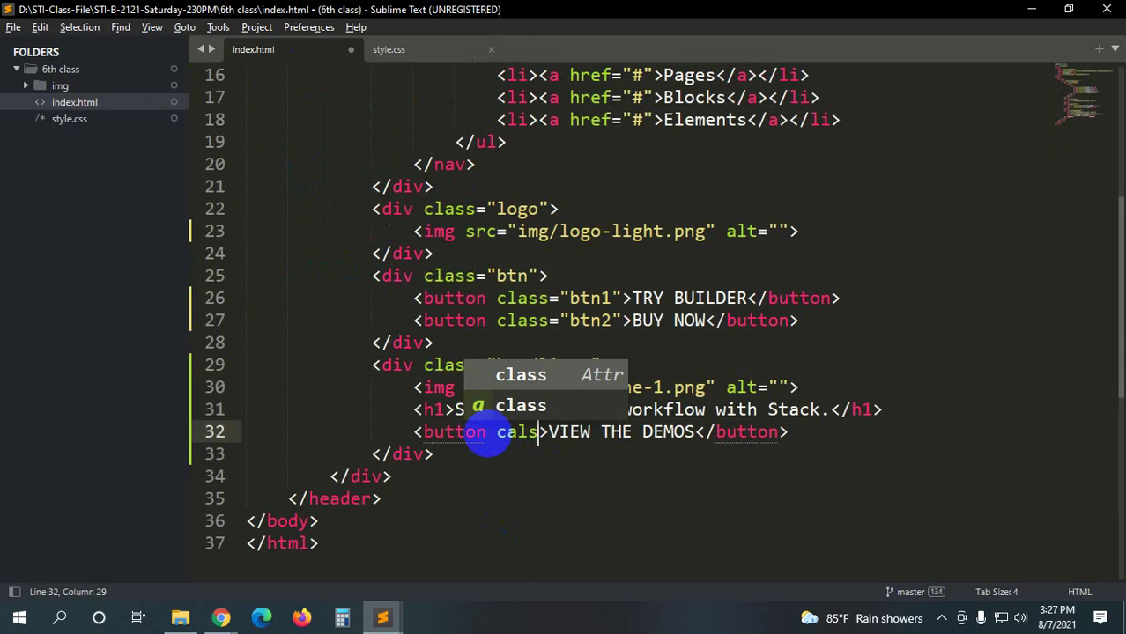
pyautogui.press('BackSpace')
pyautogui.press('BackSpace')
pyautogui.write('las')
pyautogui.press('Return')
pyautogui.write('btn')
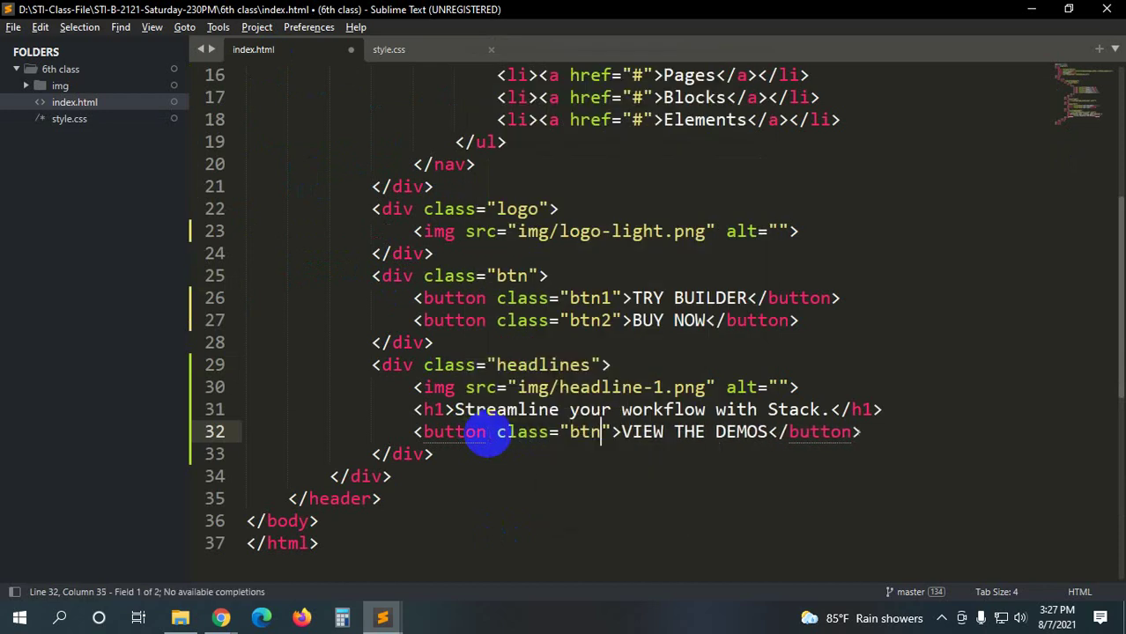
pyautogui.write('2')
pyautogui.hotkey('ctrl', 's')
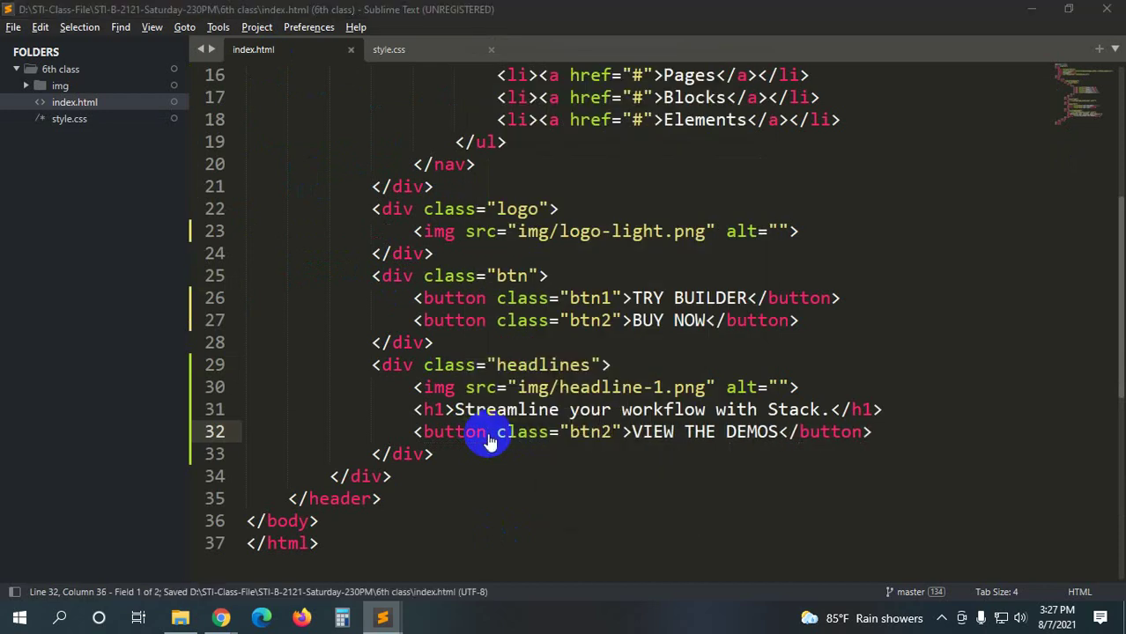
pyautogui.hotkey('alt', 'Tab')
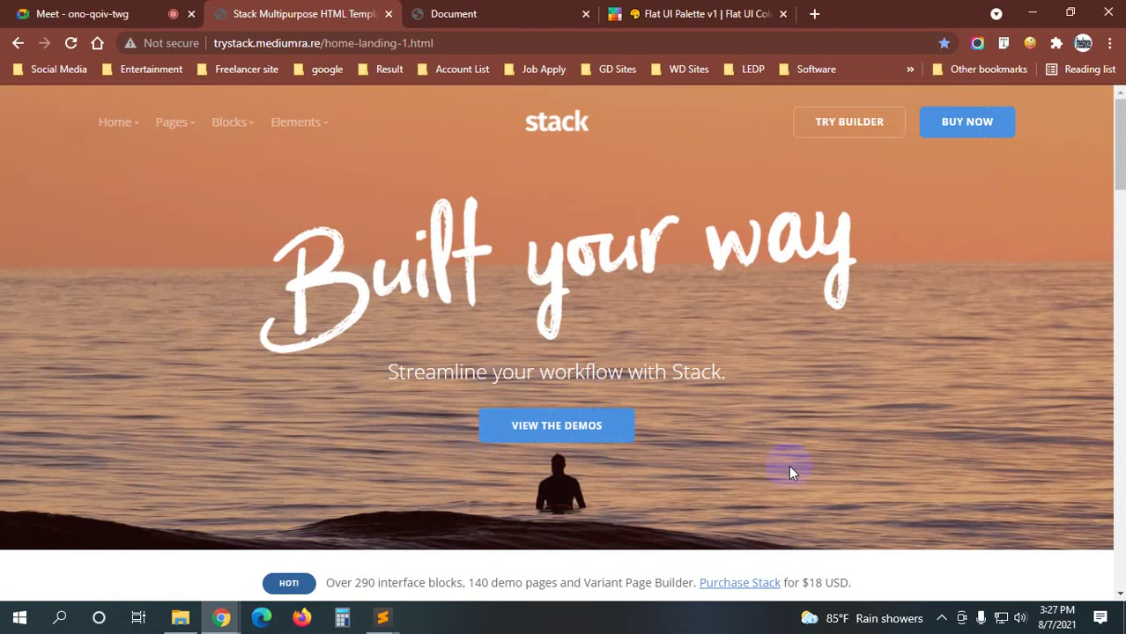
# - Reload the local page and compare its blue VIEW THE DEMOS button with the Stack reference page
pyautogui.click(458, 13)
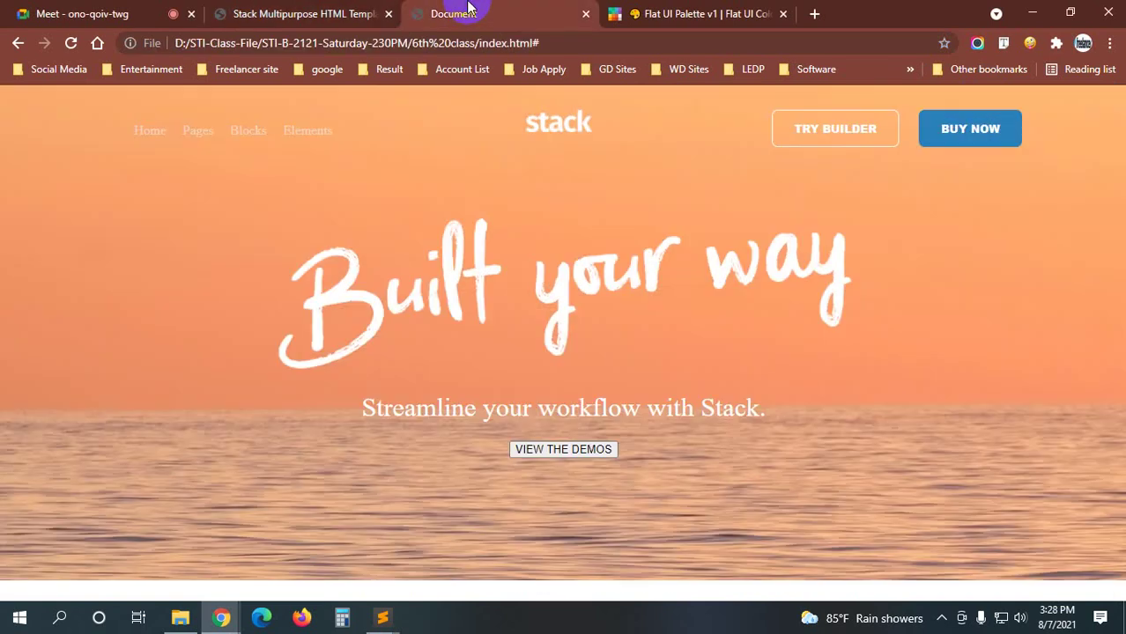
pyautogui.click(224, 13)
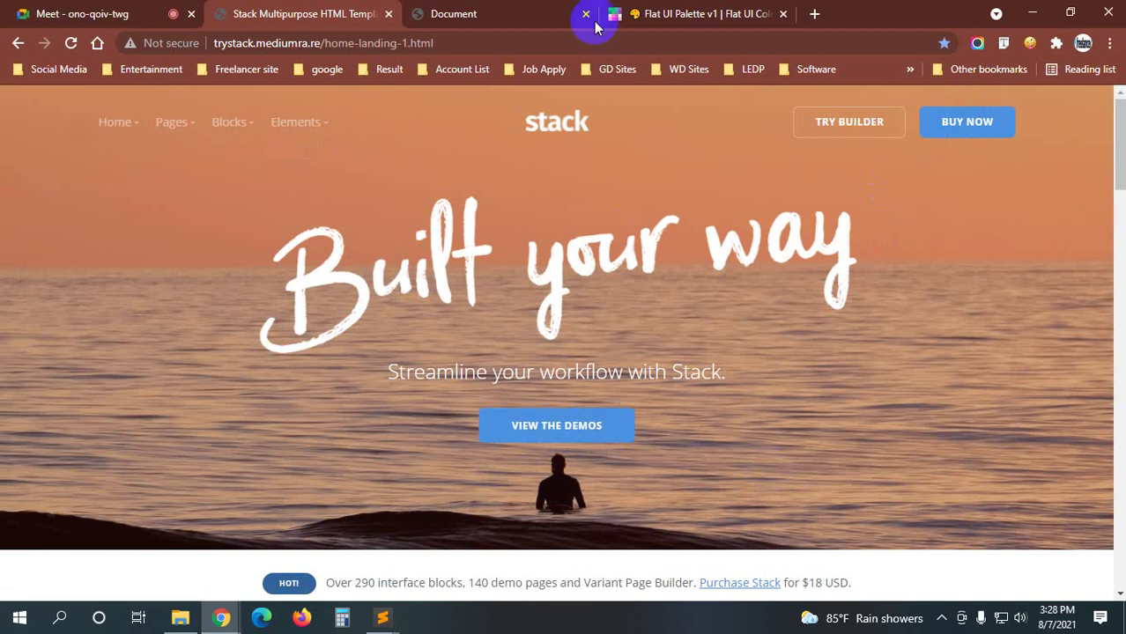
pyautogui.click(536, 13)
pyautogui.press('F5')
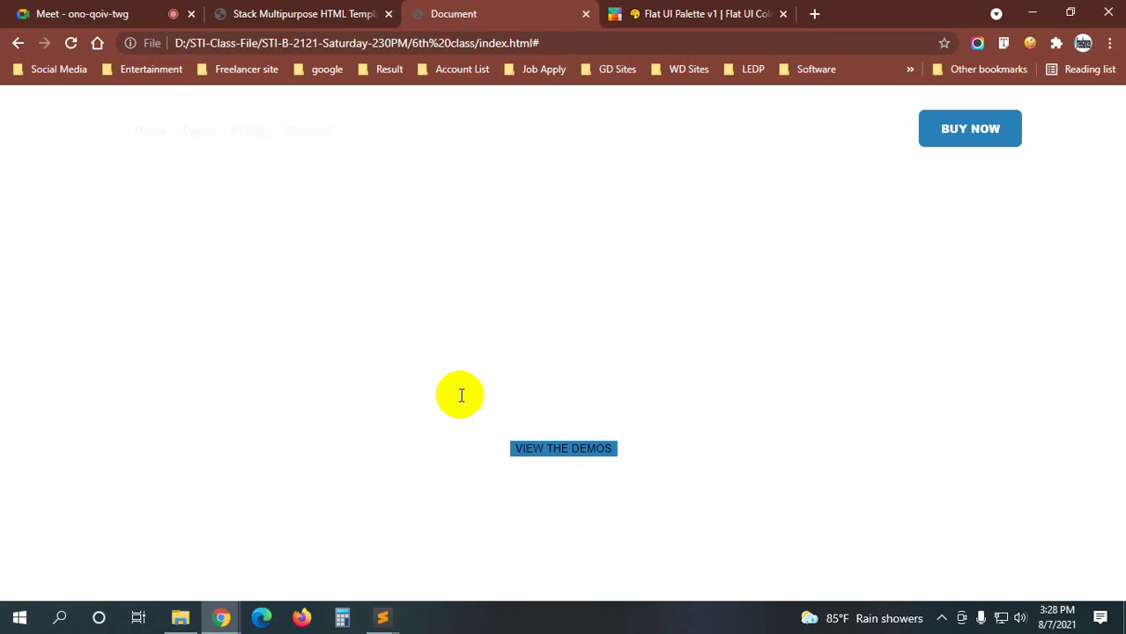
pyautogui.click(280, 13)
pyautogui.click(444, 13)
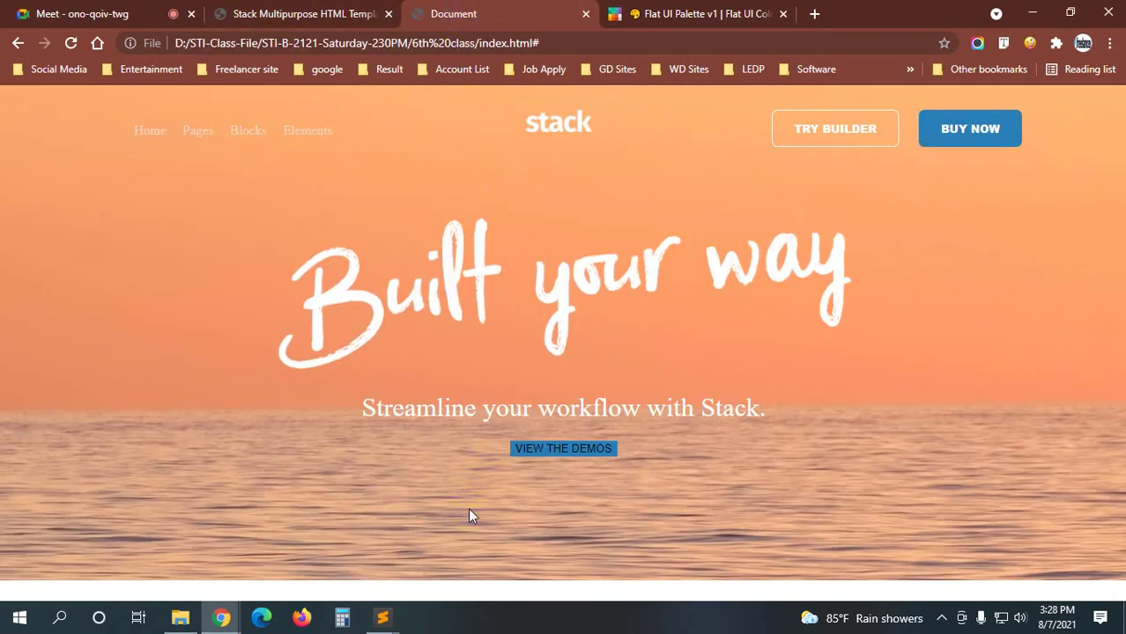
# - Bring the index.html code up in Sublime Text, then return to the page preview
pyautogui.click(381, 617)
pyautogui.click(476, 561)
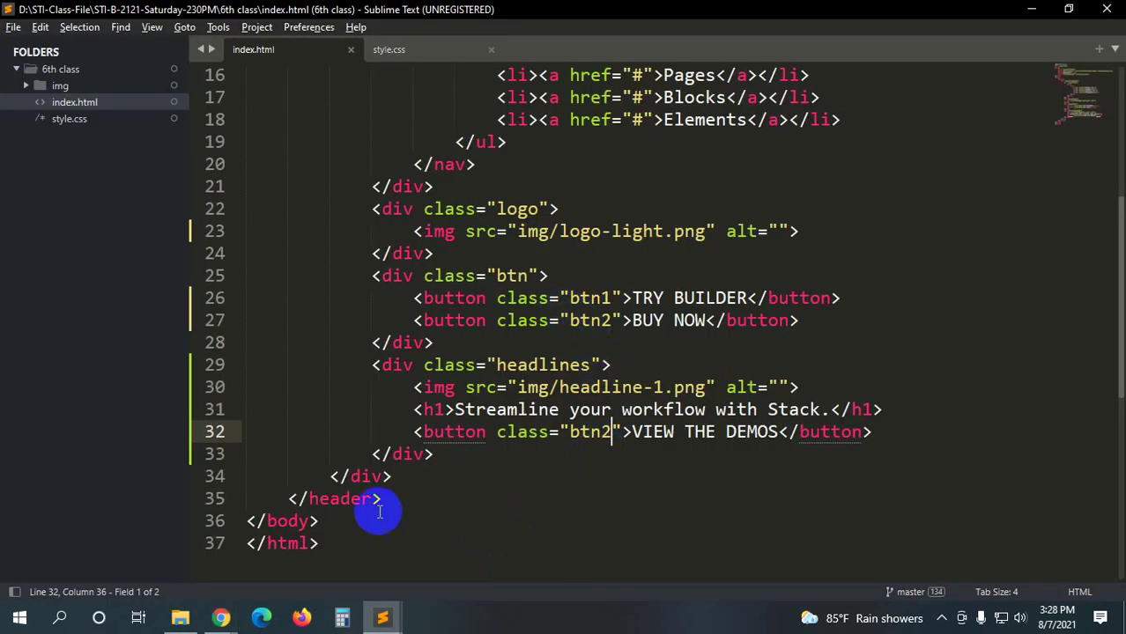
pyautogui.moveTo(221, 617)
pyautogui.click(156, 569)
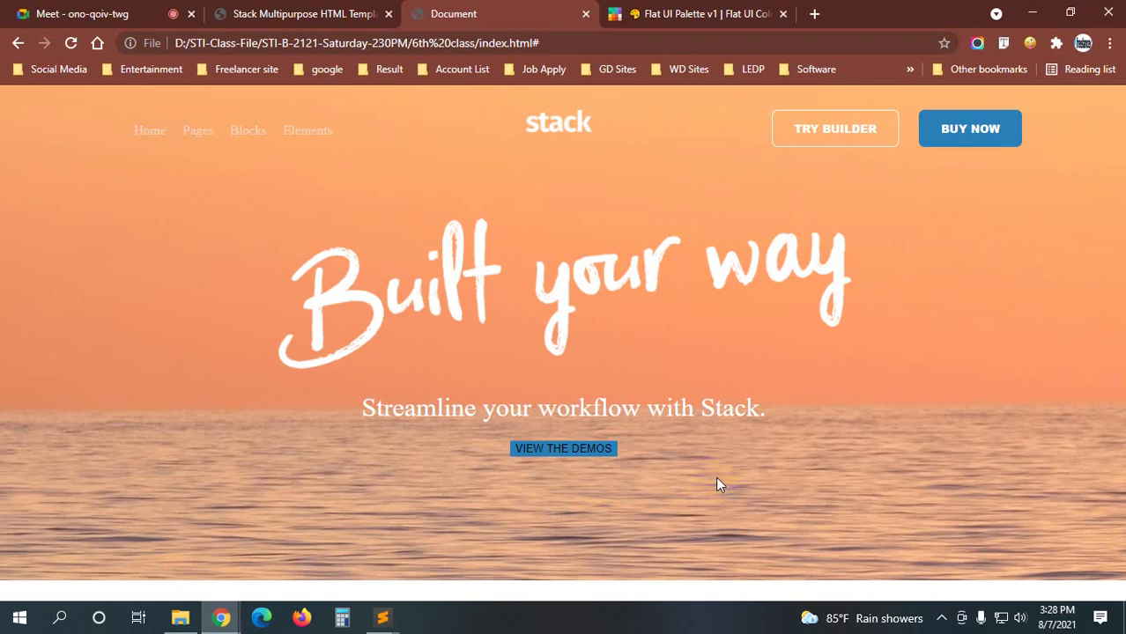
# - Copy the padding, white bold text and 7px radius declarations from the .btn rule in style.css
pyautogui.click(382, 617)
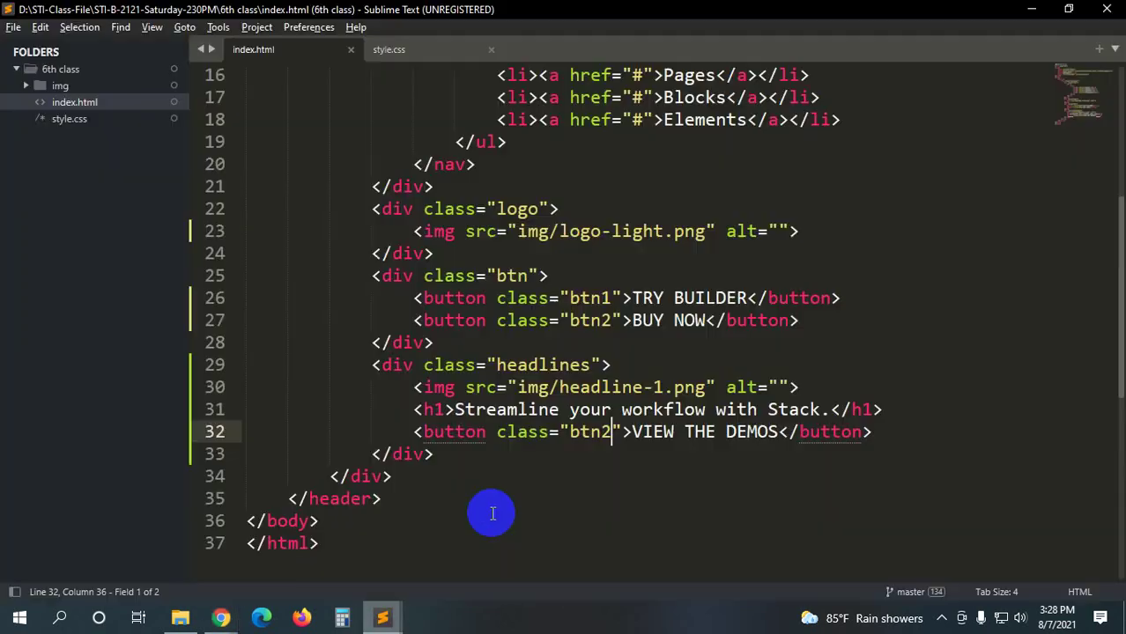
pyautogui.click(465, 52)
pyautogui.scroll(2, 465, 353)
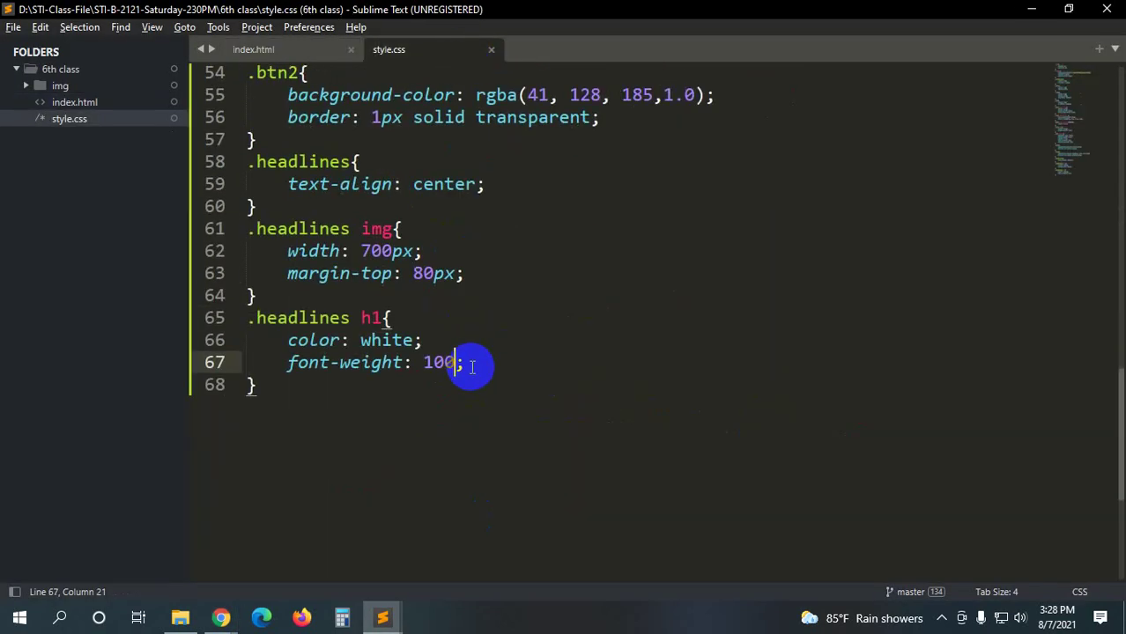
pyautogui.scroll(1, 476, 388)
pyautogui.scroll(4, 458, 384)
pyautogui.scroll(-2, 414, 379)
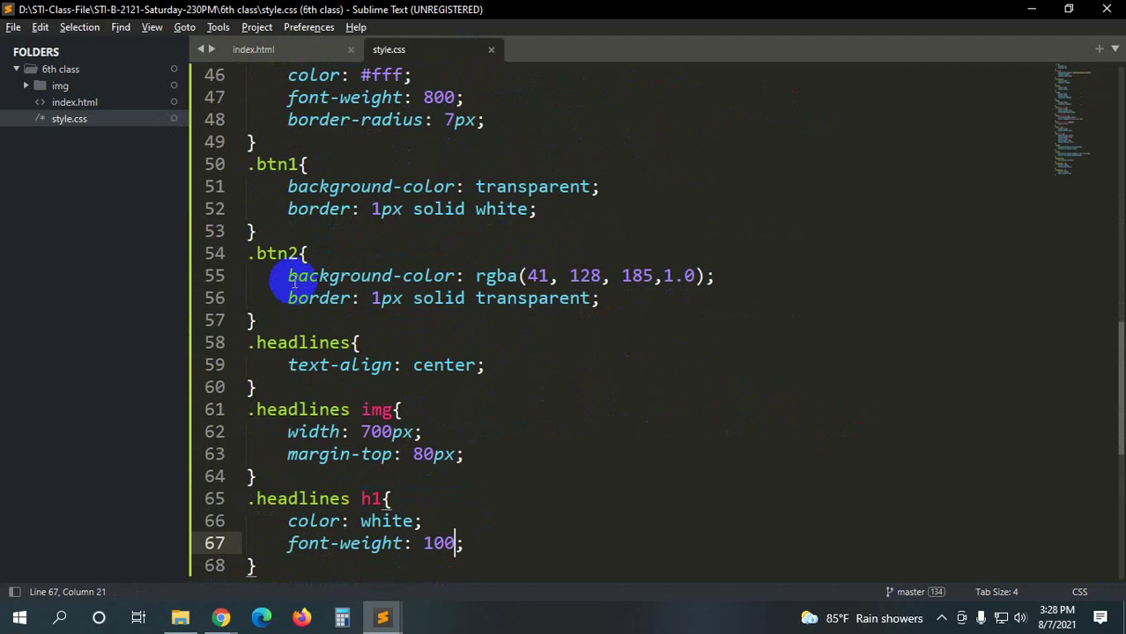
pyautogui.moveTo(290, 275); pyautogui.dragTo(599, 299)
pyautogui.click(601, 299)
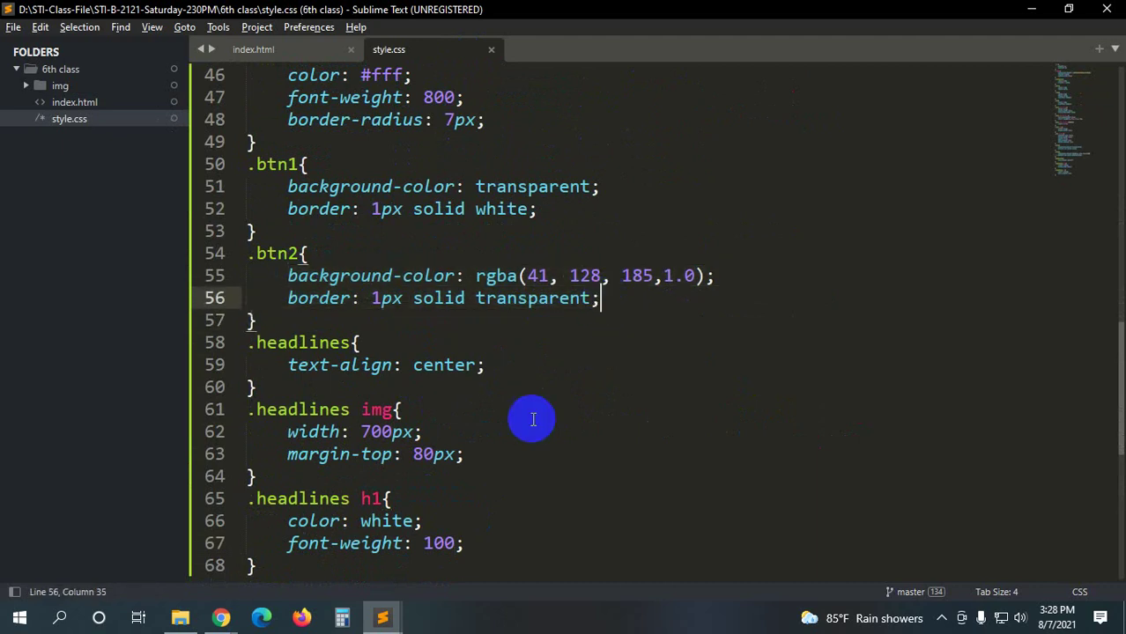
pyautogui.scroll(4, 510, 458)
pyautogui.scroll(1, 490, 526)
pyautogui.moveTo(485, 388); pyautogui.dragTo(285, 298)
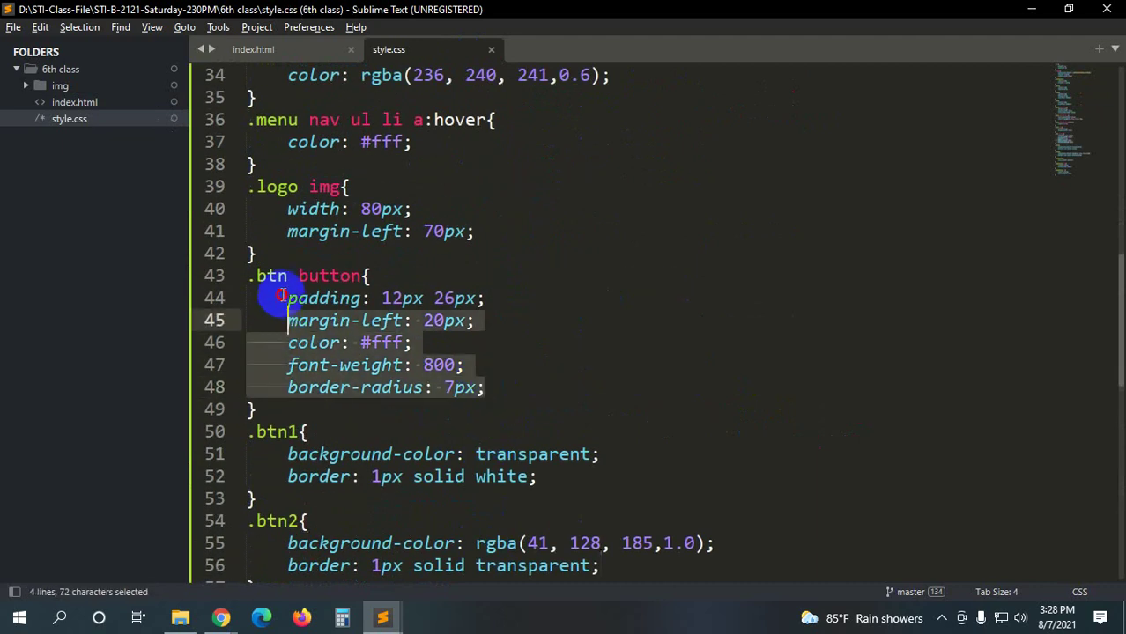
pyautogui.hotkey('ctrl', 'c')
# - Paste those declarations into .btn2, delete its margin-left: 20px line, and save
pyautogui.scroll(-4, 397, 339)
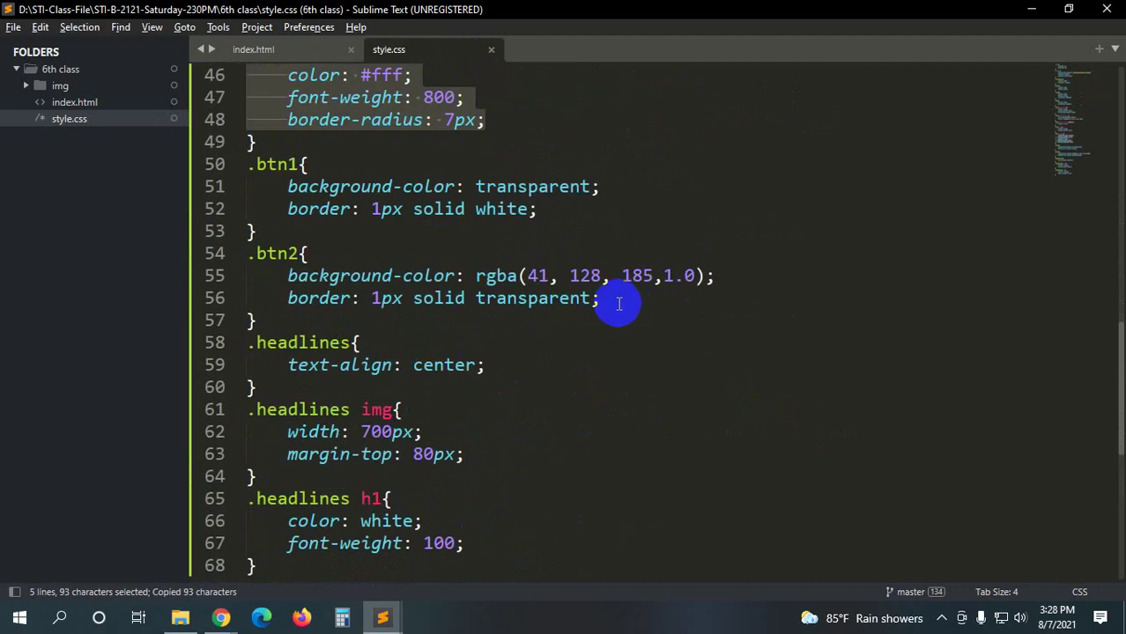
pyautogui.click(601, 300)
pyautogui.press('Return')
pyautogui.hotkey('ctrl', 'v')
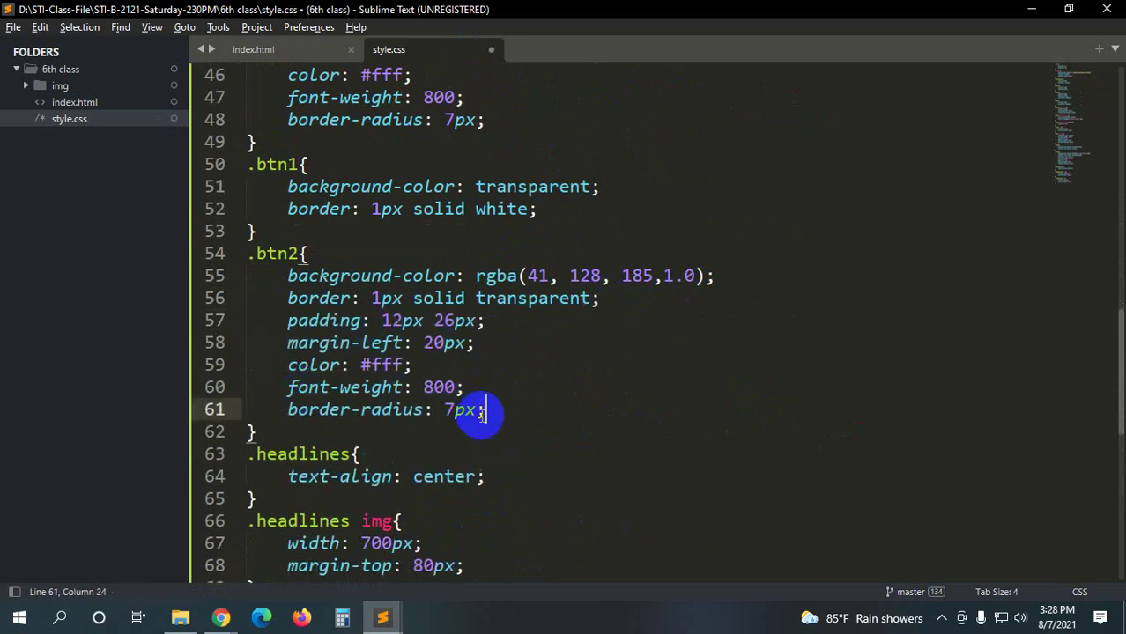
pyautogui.moveTo(495, 345); pyautogui.dragTo(157, 349)
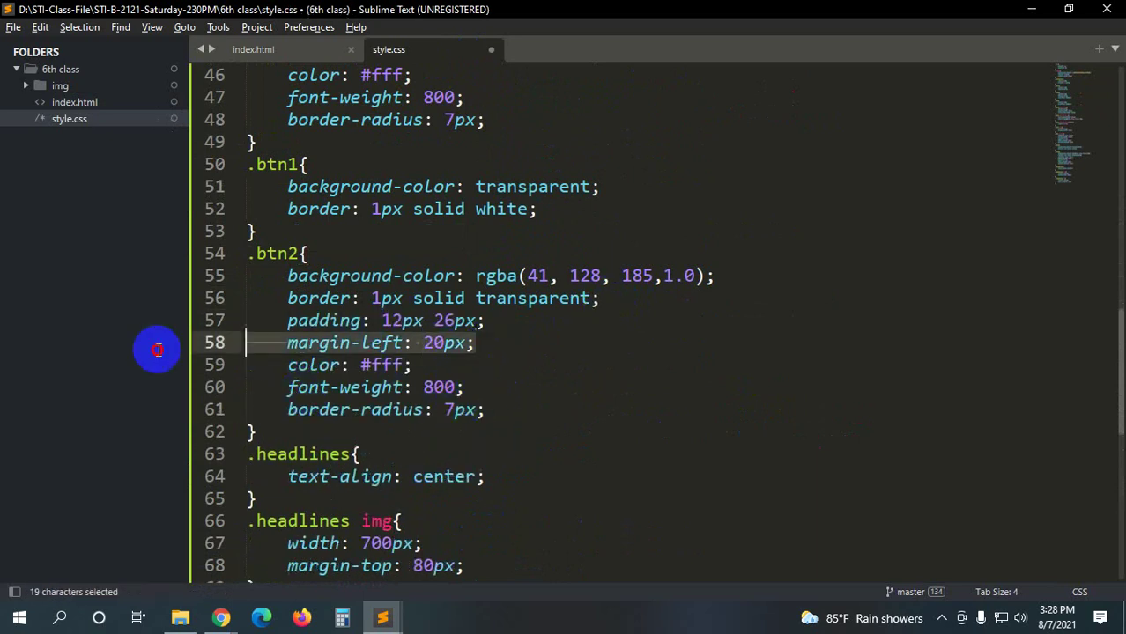
pyautogui.press('BackSpace')
pyautogui.hotkey('ctrl', 's')
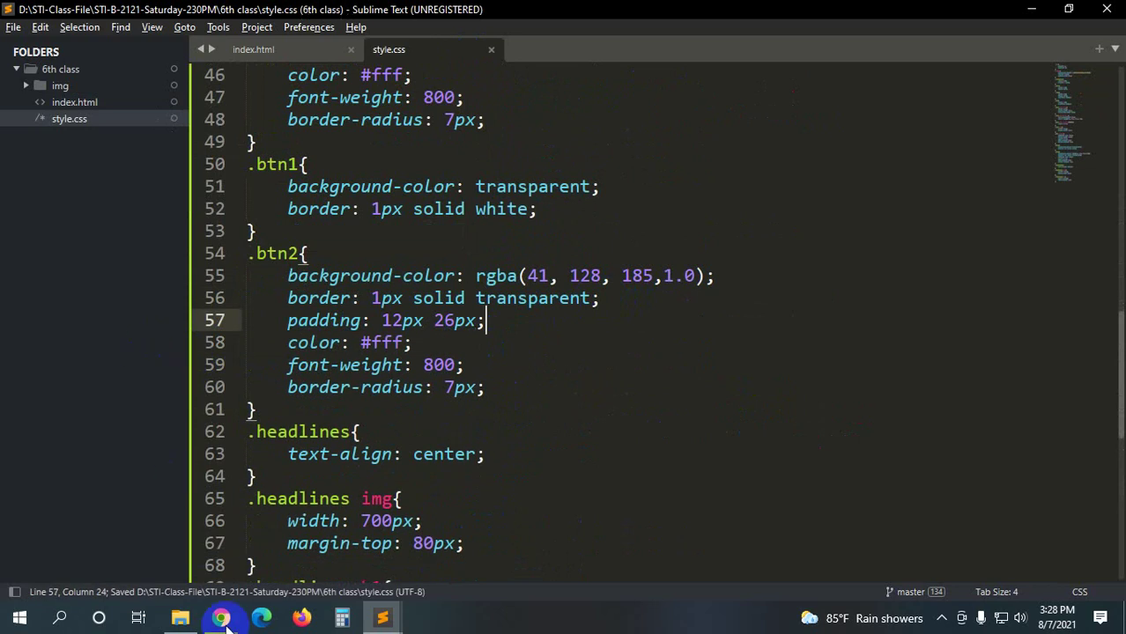
pyautogui.moveTo(225, 621)
pyautogui.click(163, 558)
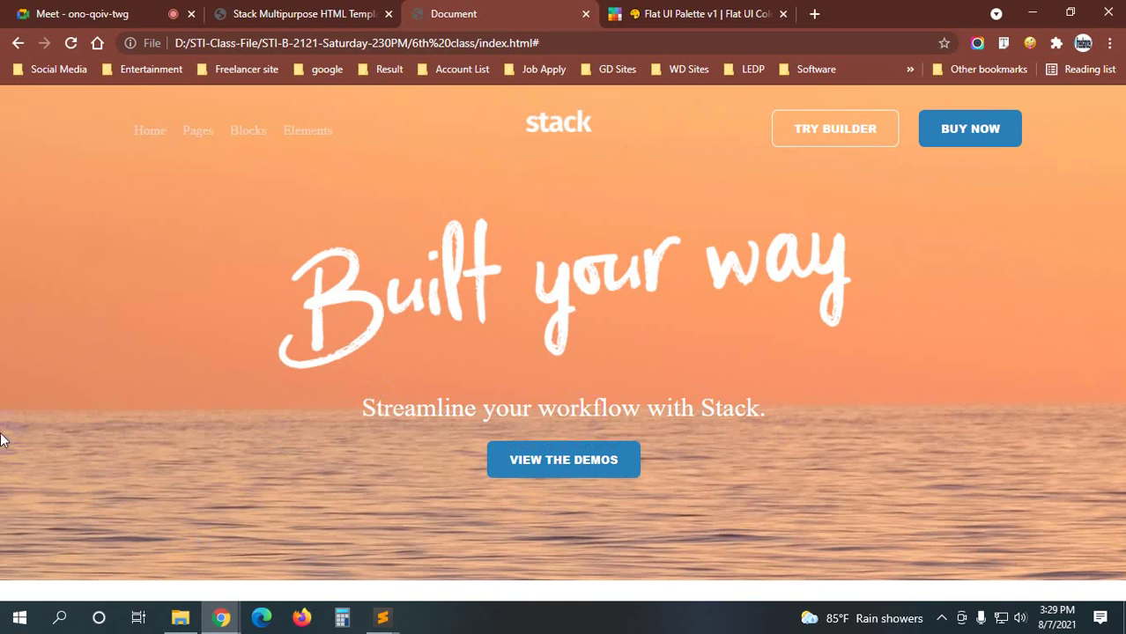
# - Measure the side space beside VIEW THE DEMOS on the original Stack page with a screen capture
pyautogui.click(126, 313)
pyautogui.click(240, 15)
pyautogui.press('Print')
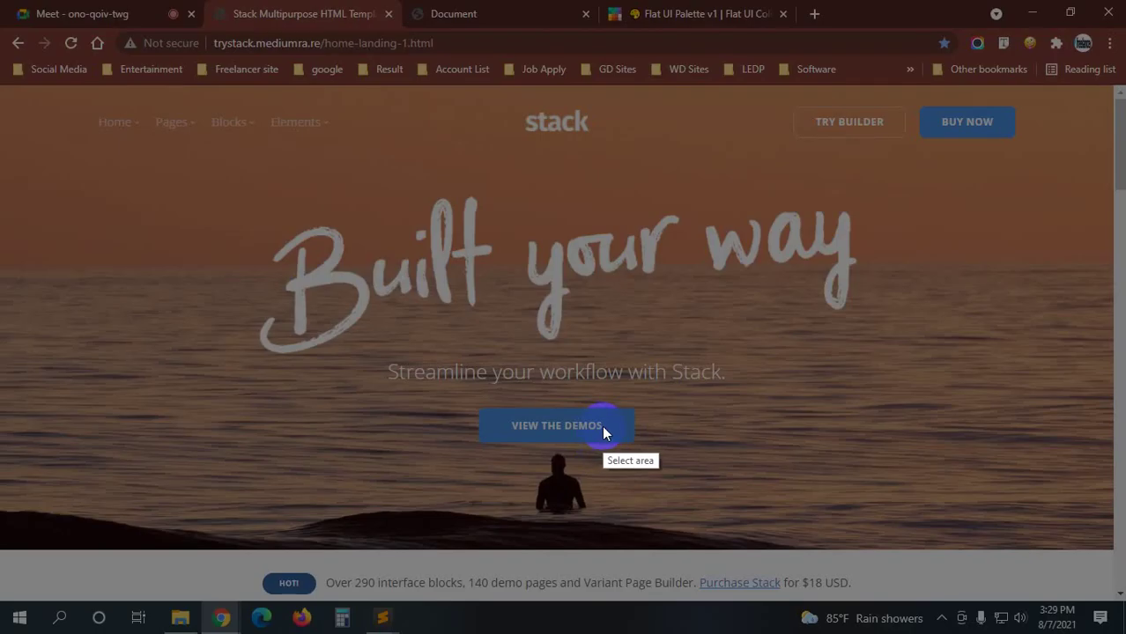
pyautogui.moveTo(604, 427); pyautogui.dragTo(632, 426)
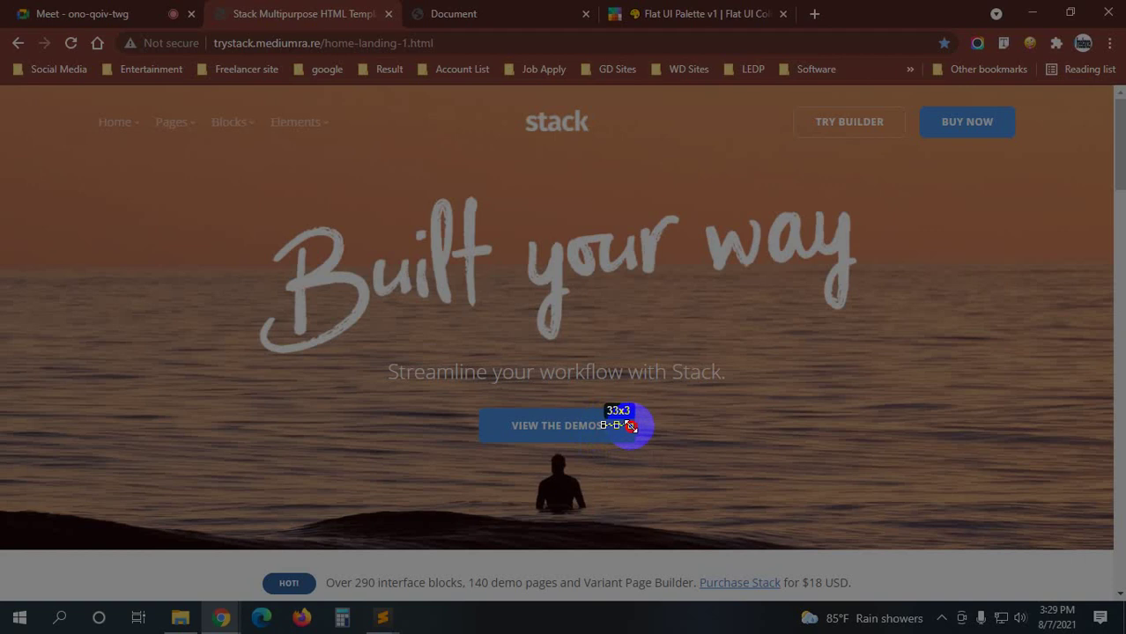
pyautogui.click(611, 443)
# - Change the .btn2 side padding from 26px to 33px and save style.css
pyautogui.moveTo(382, 617)
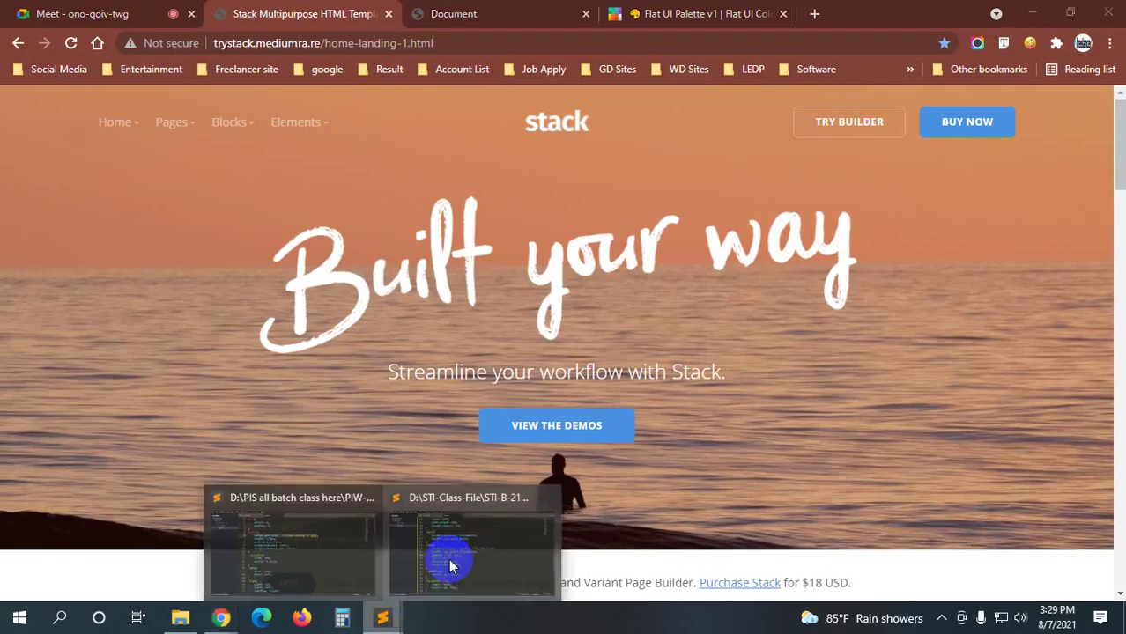
pyautogui.click(449, 565)
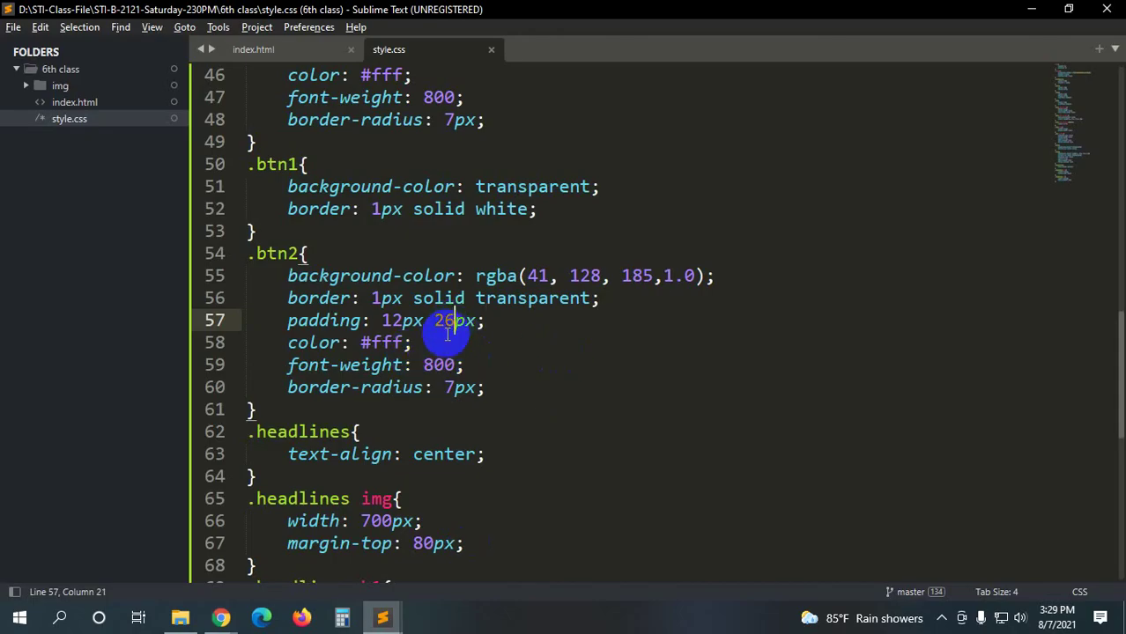
pyautogui.press('BackSpace')
pyautogui.press('BackSpace')
pyautogui.write('33')
pyautogui.hotkey('ctrl', 's')
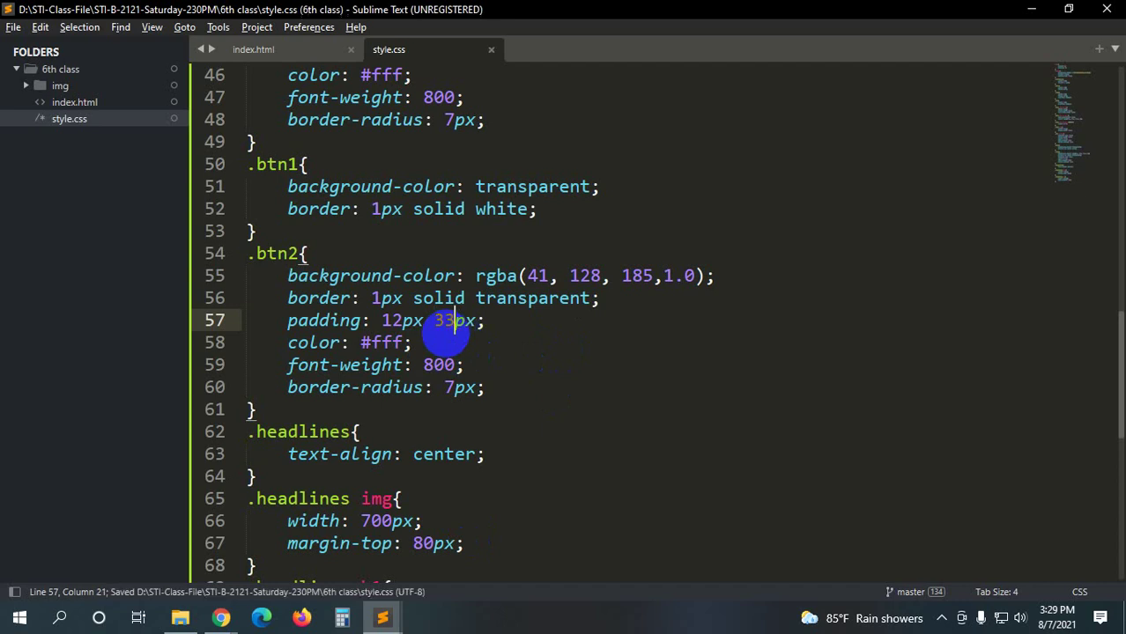
pyautogui.hotkey('alt', 'Tab')
# - Reload the local page to show the wider button and compare it against the Stack page
pyautogui.click(472, 10)
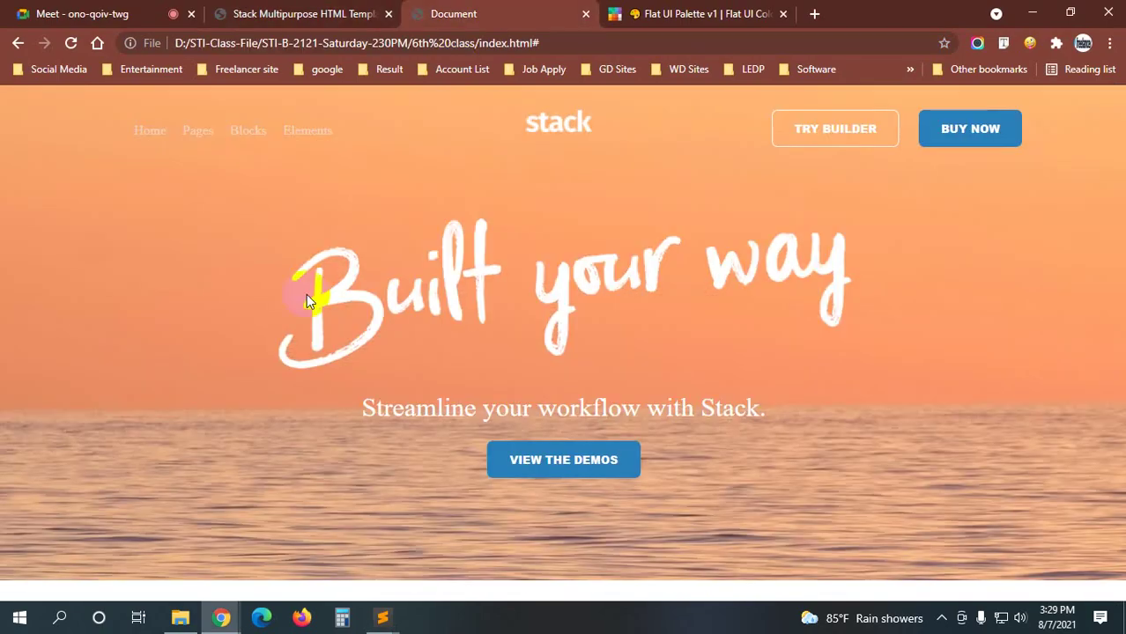
pyautogui.hotkey('ctrl', 'r')
pyautogui.moveTo(763, 406); pyautogui.dragTo(732, 393)
pyautogui.click(316, 14)
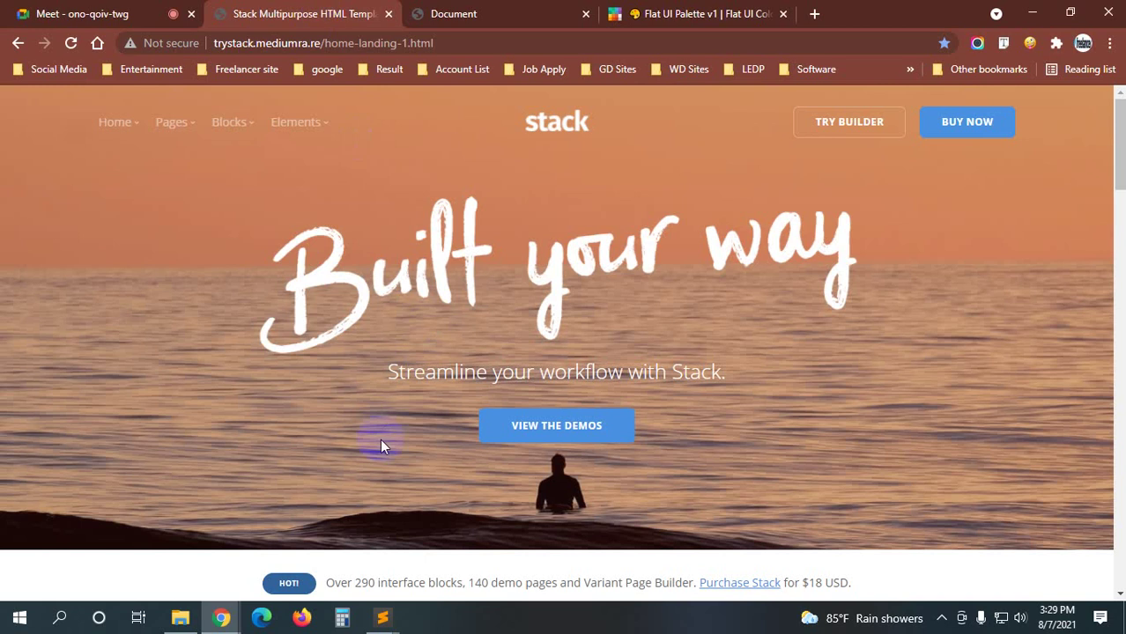
pyautogui.click(503, 13)
pyautogui.click(301, 13)
pyautogui.click(493, 13)
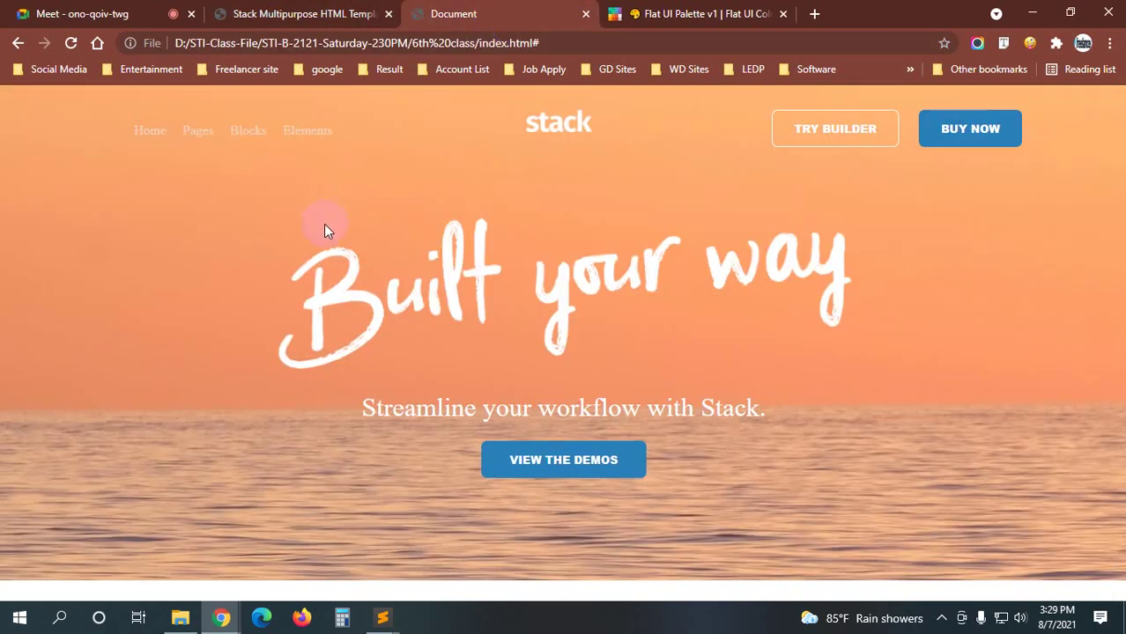
pyautogui.click(308, 13)
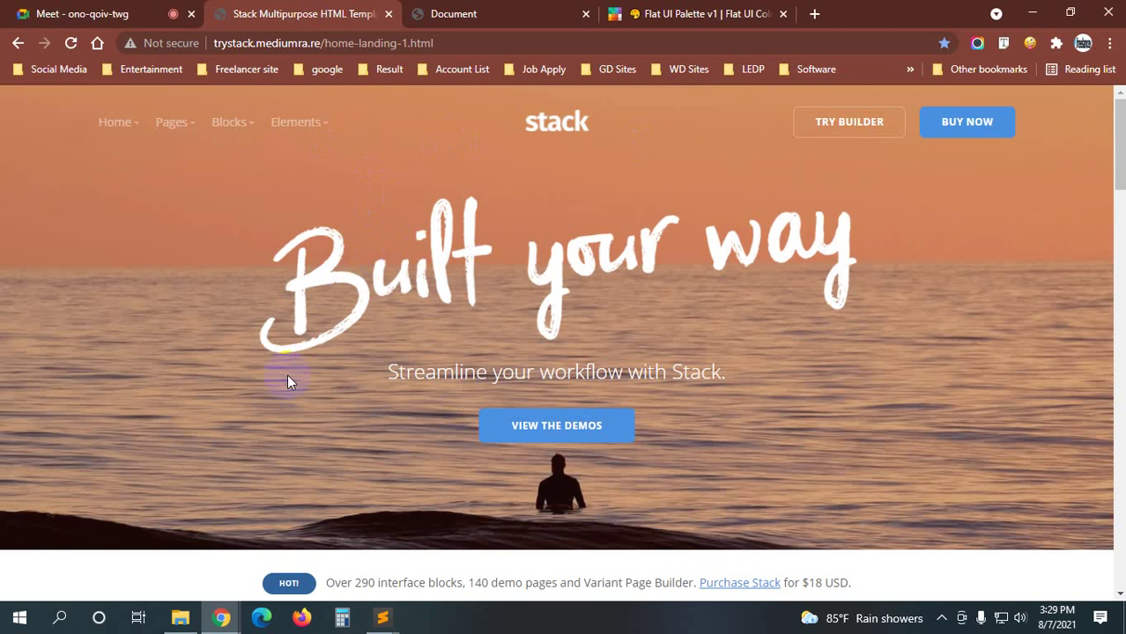
# - Compare the two headers once more across both tabs, then bring style.css back up
pyautogui.hotkey('ctrl', 'Tab')
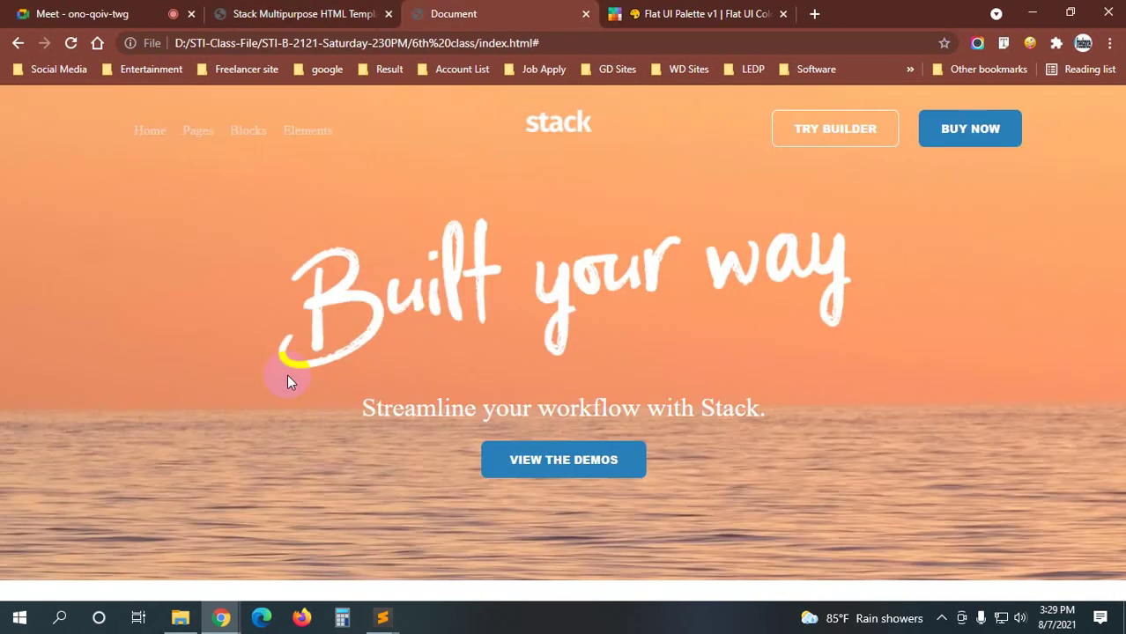
pyautogui.hotkey('ctrl', 'shift', 'Tab')
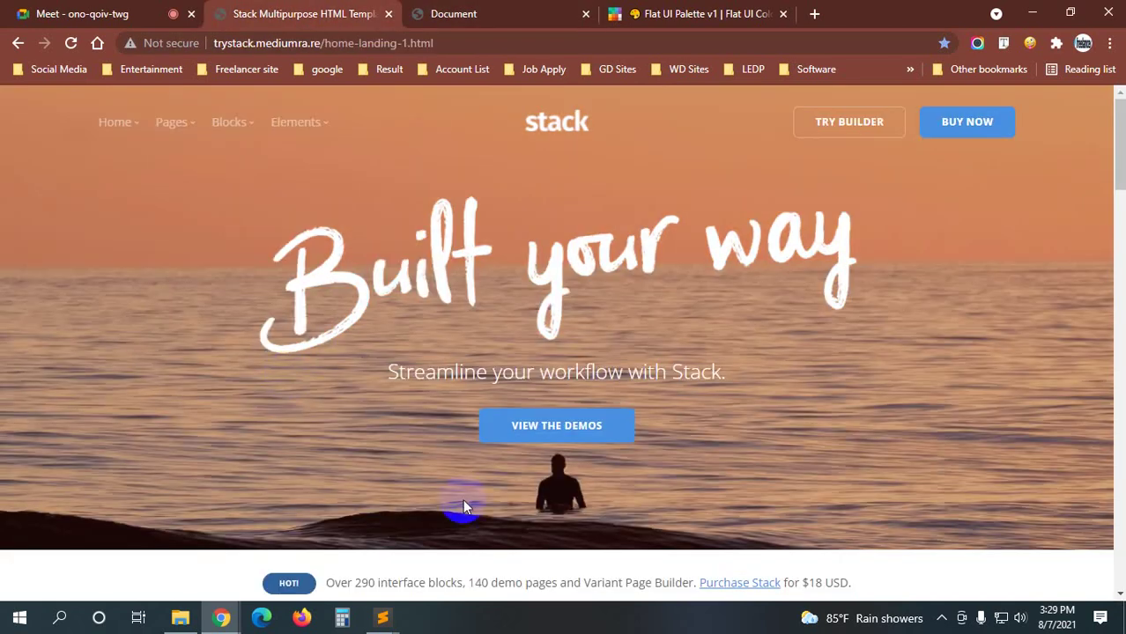
pyautogui.click(553, 12)
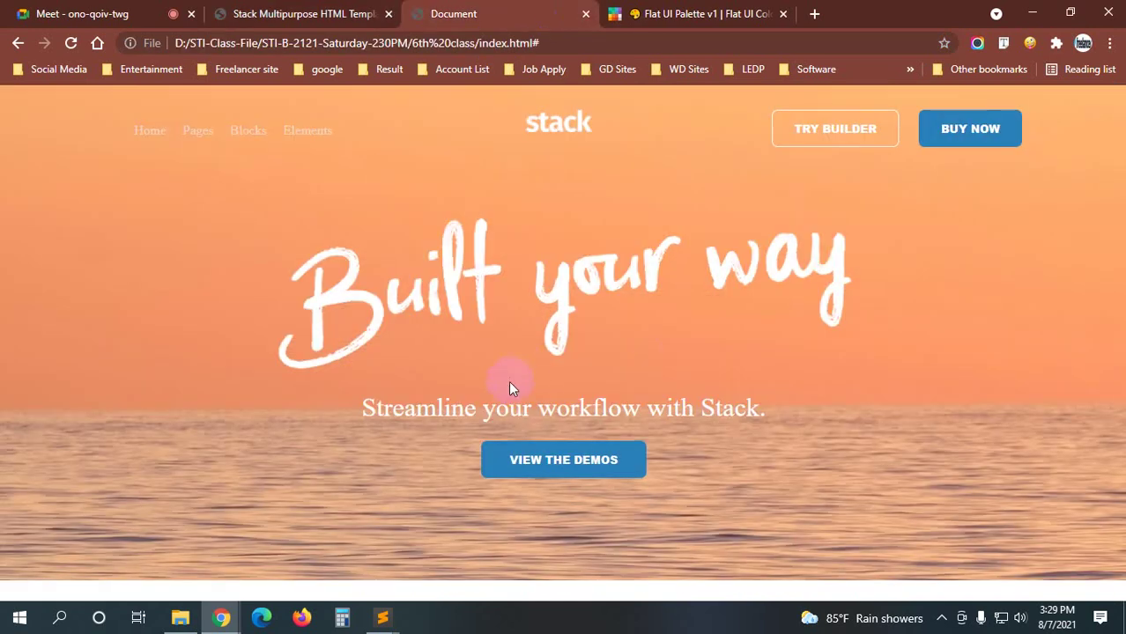
pyautogui.click(349, 282)
pyautogui.click(322, 15)
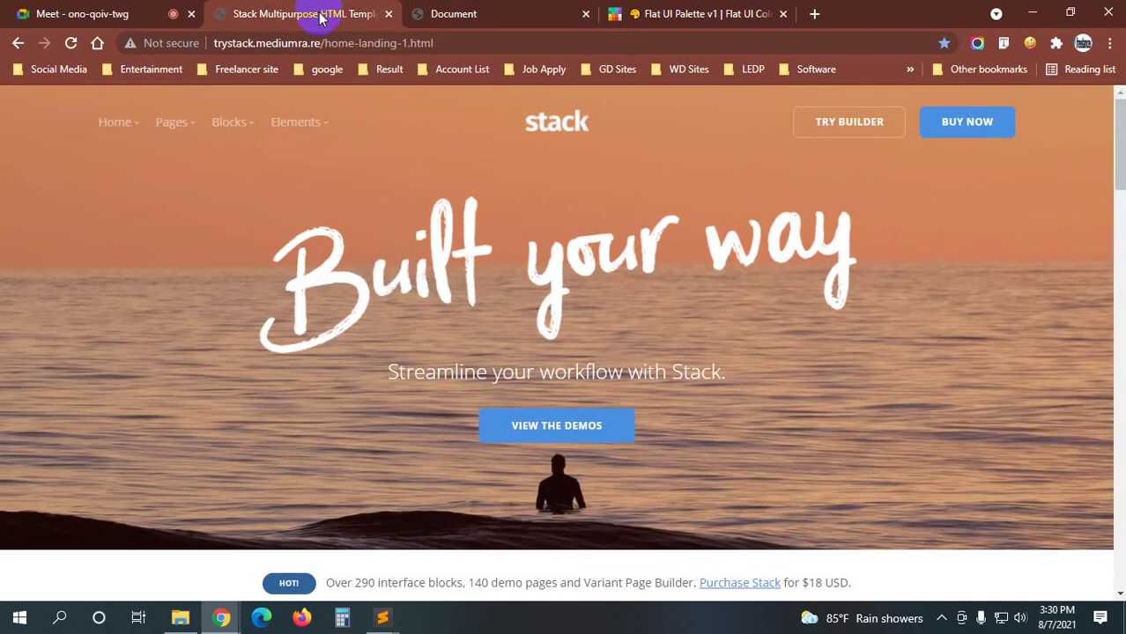
pyautogui.click(515, 14)
pyautogui.click(322, 14)
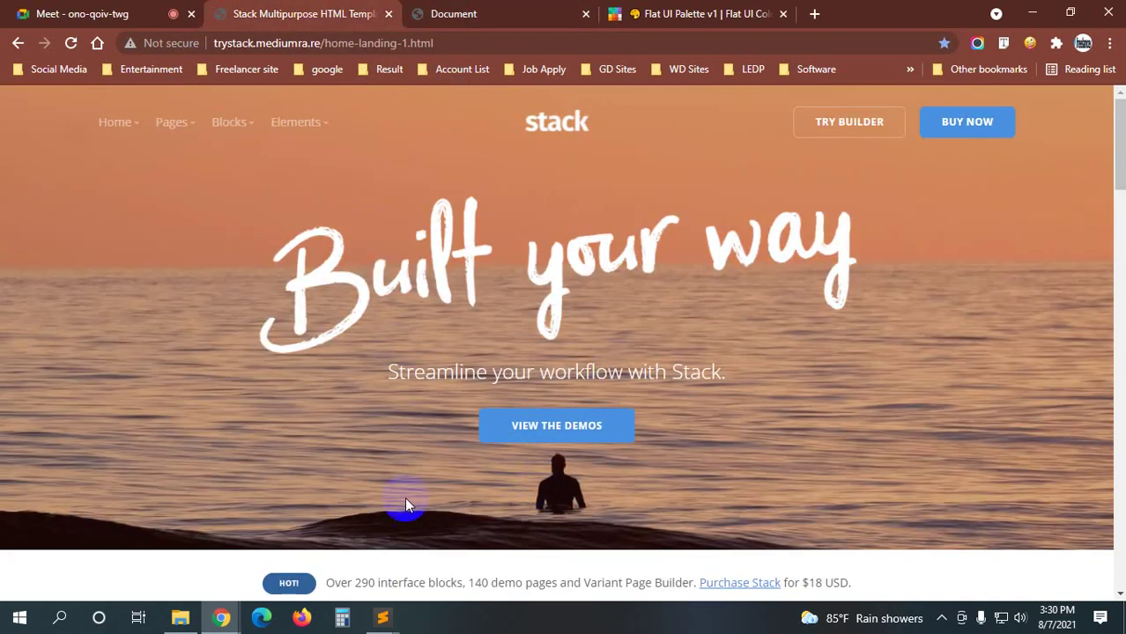
pyautogui.moveTo(381, 618)
pyautogui.click(415, 578)
# - Add background-size: cover to the header rule after its padding-top line
pyautogui.scroll(7, 491, 526)
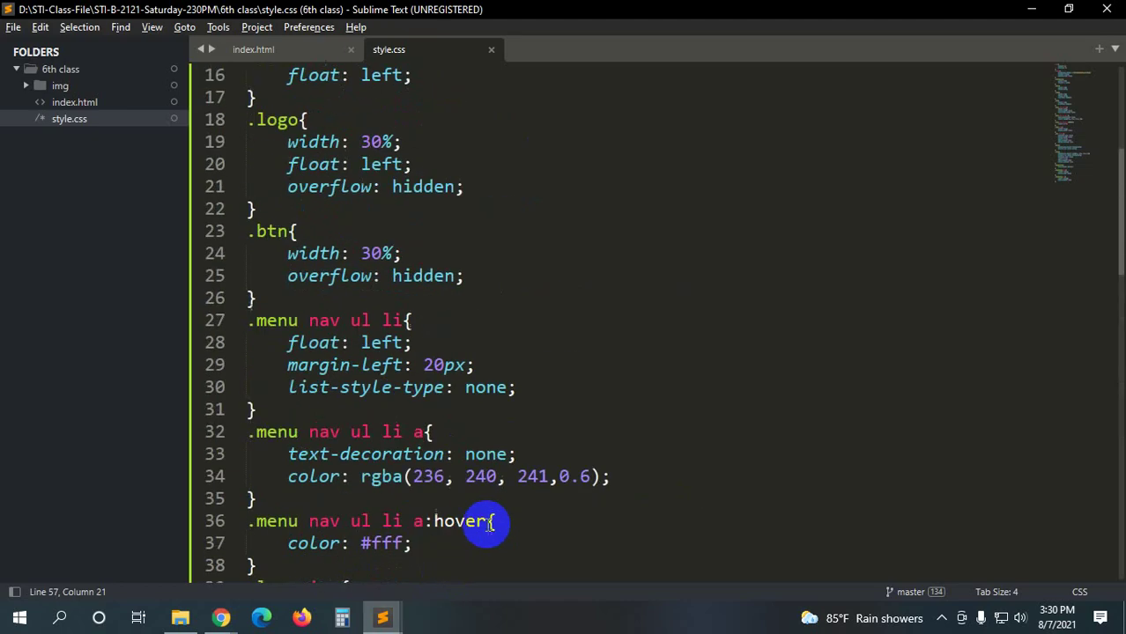
pyautogui.scroll(5, 480, 521)
pyautogui.click(479, 234)
pyautogui.press('Return')
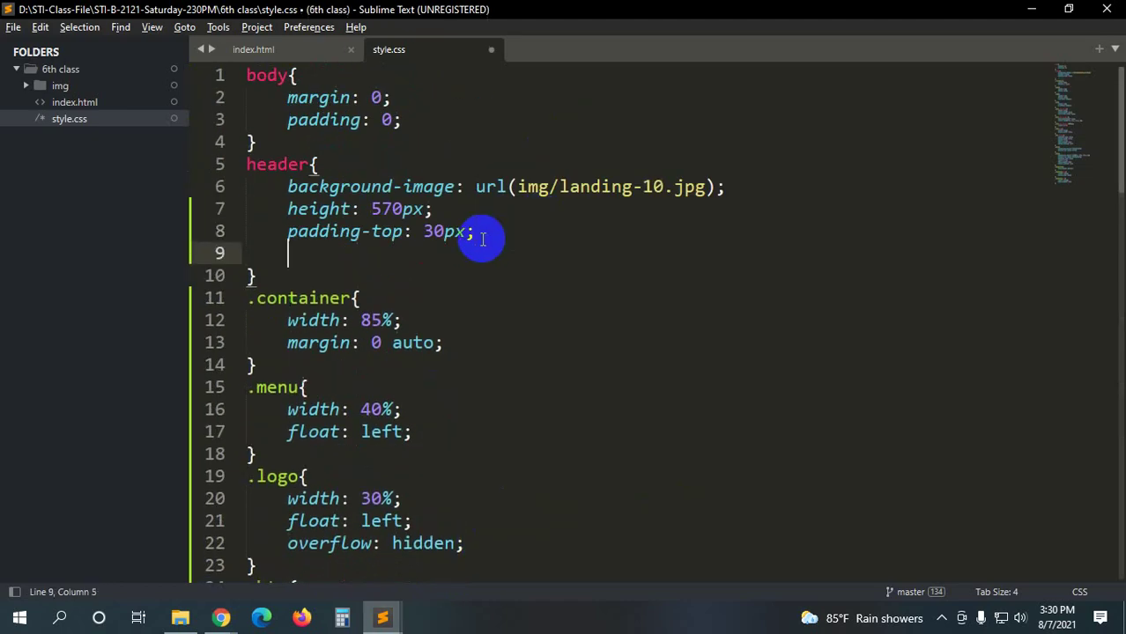
pyautogui.write('backgorund')
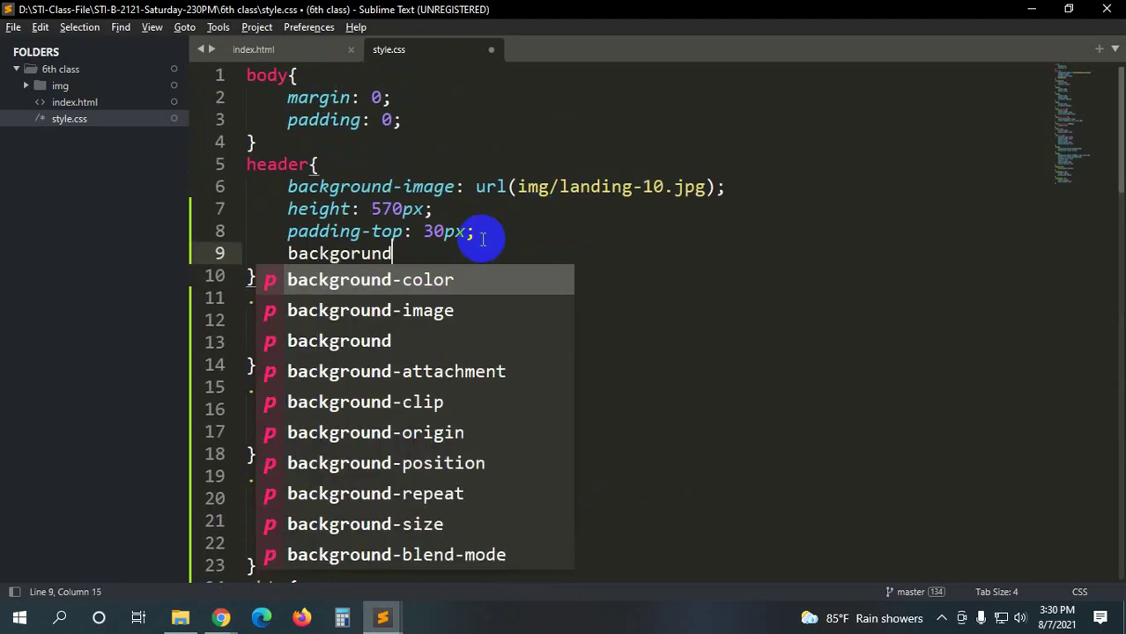
pyautogui.write('-s')
pyautogui.press('Return')
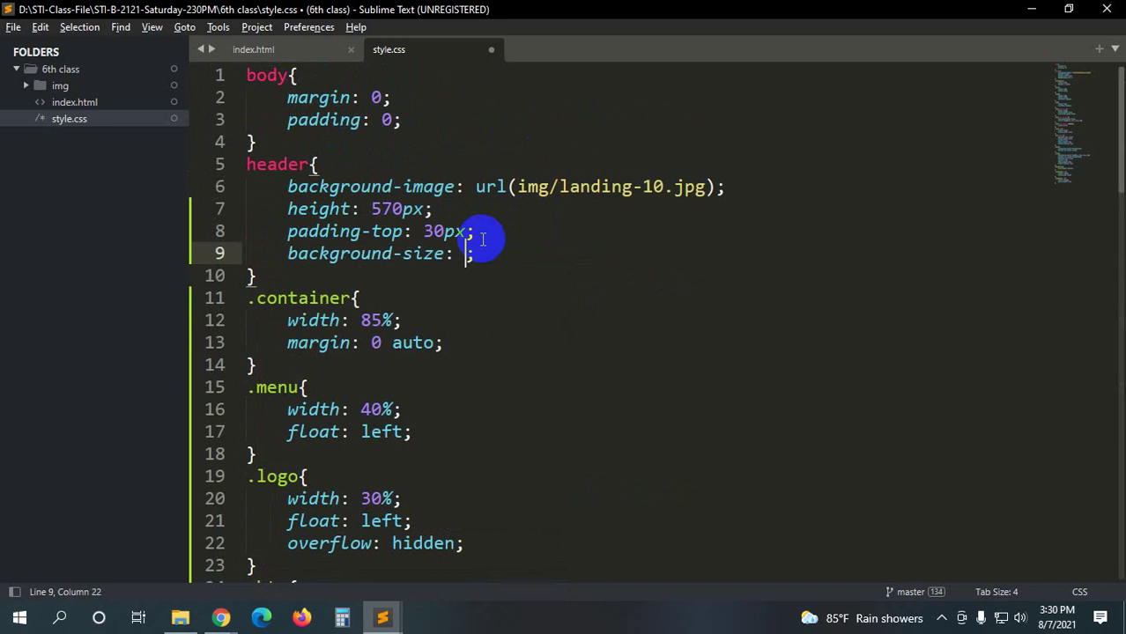
pyautogui.write('co')
pyautogui.press('Return')
pyautogui.press('Return')
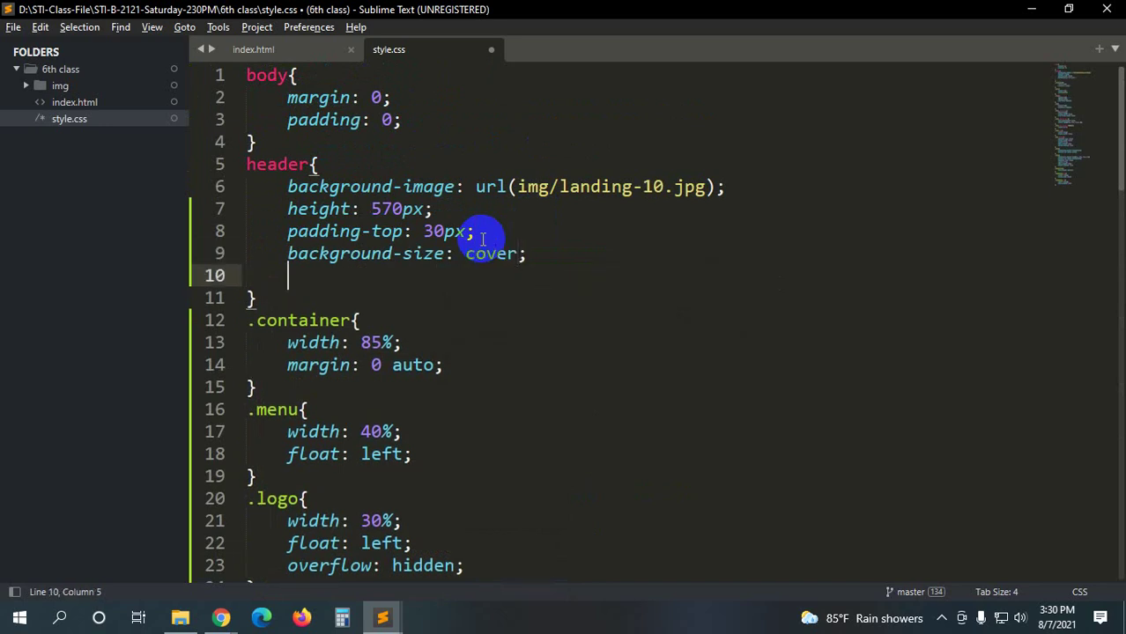
# - Add background-position: center to the header rule and save the stylesheet
pyautogui.write('backgorund')
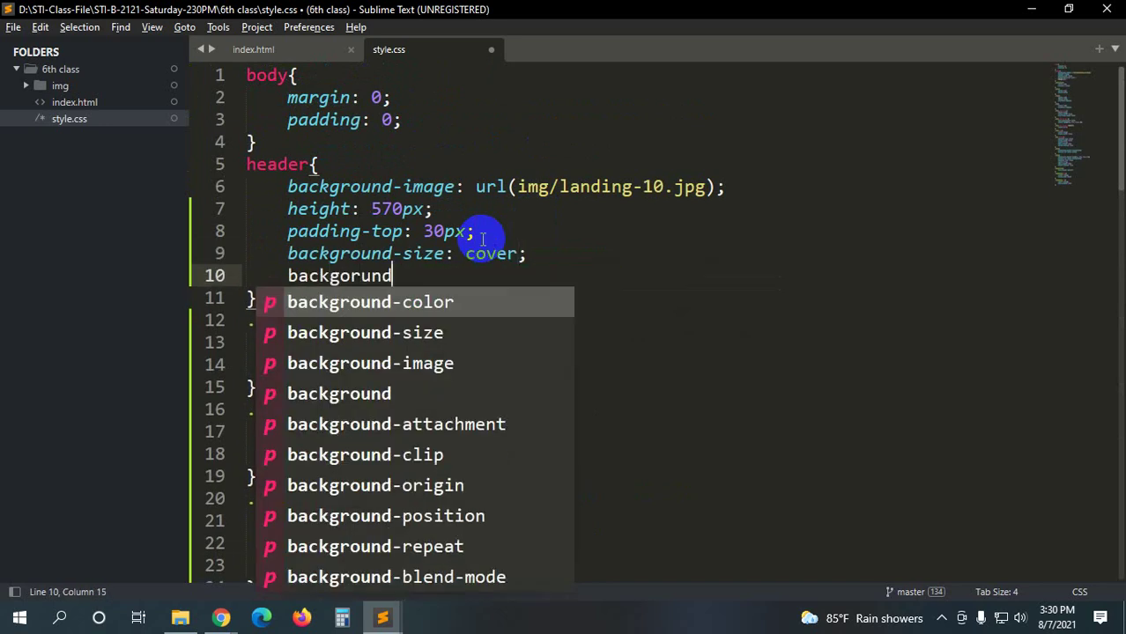
pyautogui.write('-psi')
pyautogui.press('BackSpace')
pyautogui.press('BackSpace')
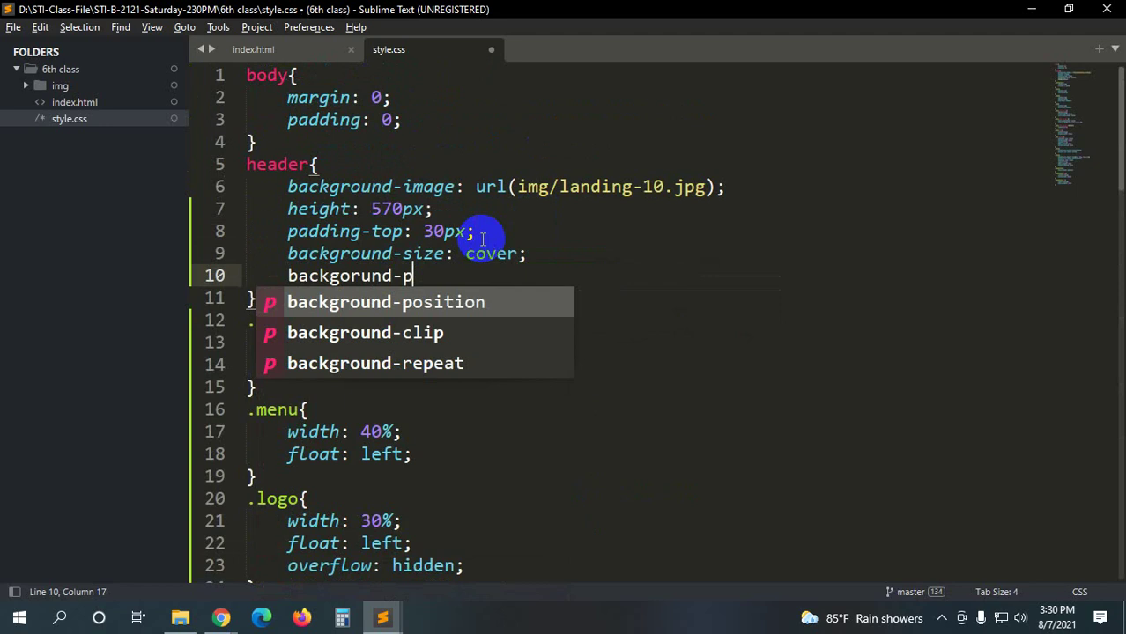
pyautogui.press('Return')
pyautogui.write('cet')
pyautogui.press('BackSpace')
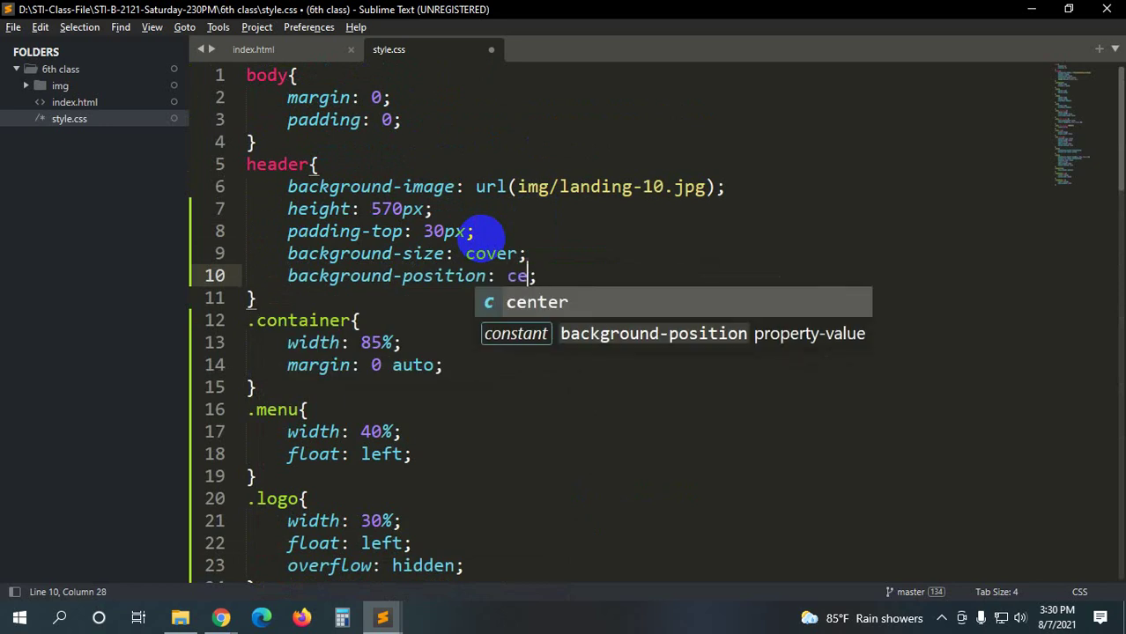
pyautogui.write('nt')
pyautogui.press('Return')
pyautogui.hotkey('ctrl', 's')
pyautogui.hotkey('alt', 'Tab')
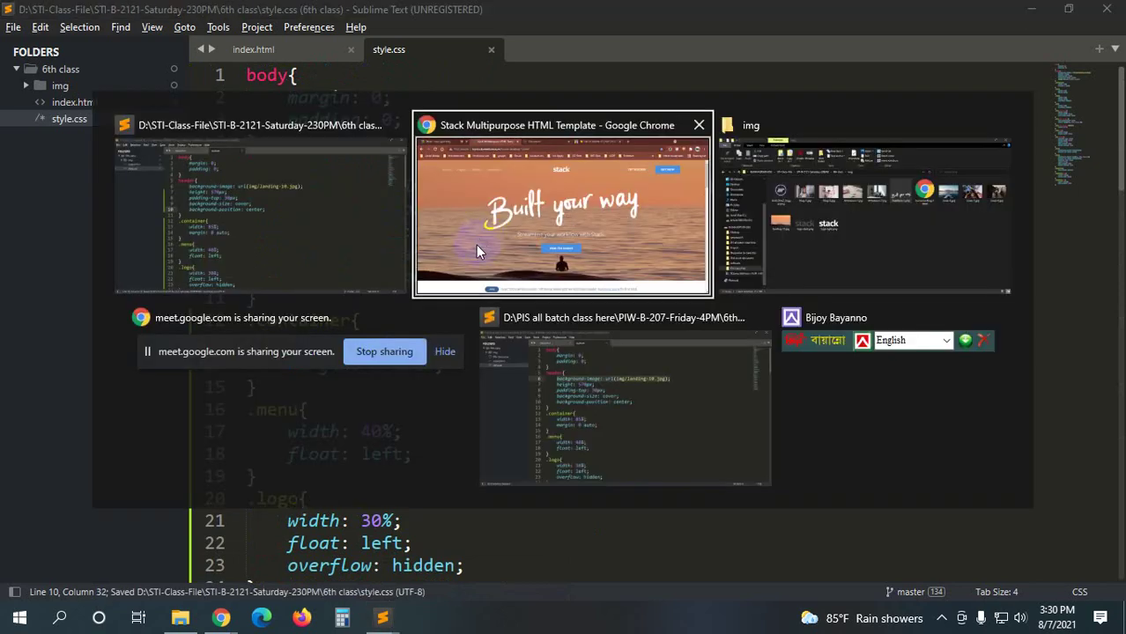
pyautogui.click(470, 251)
pyautogui.click(467, 13)
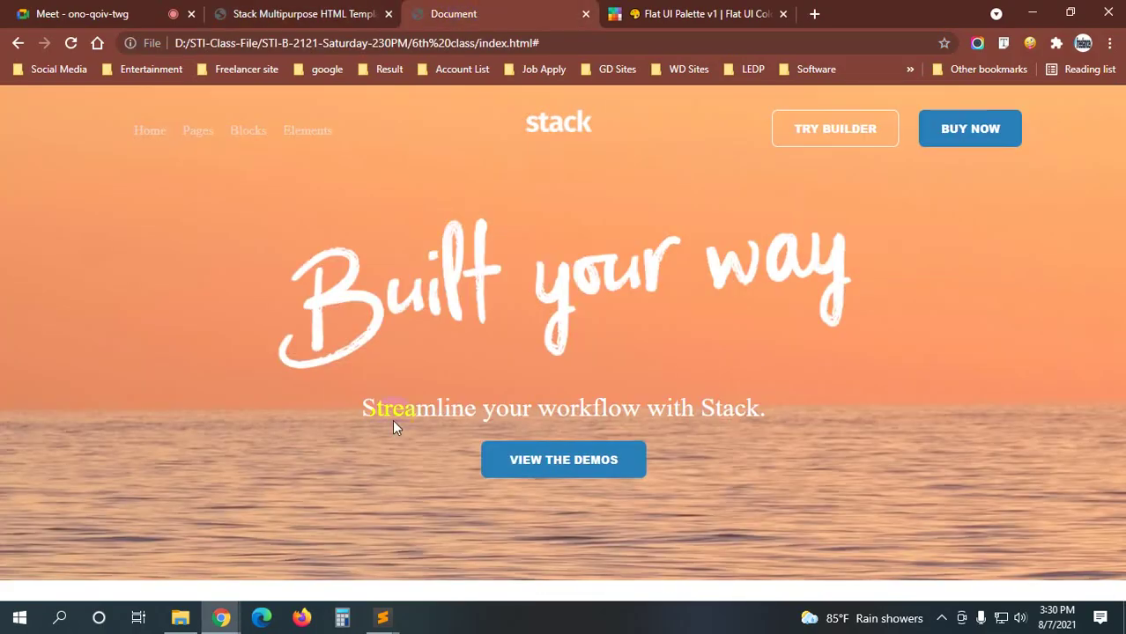
pyautogui.moveTo(382, 617)
pyautogui.click(477, 573)
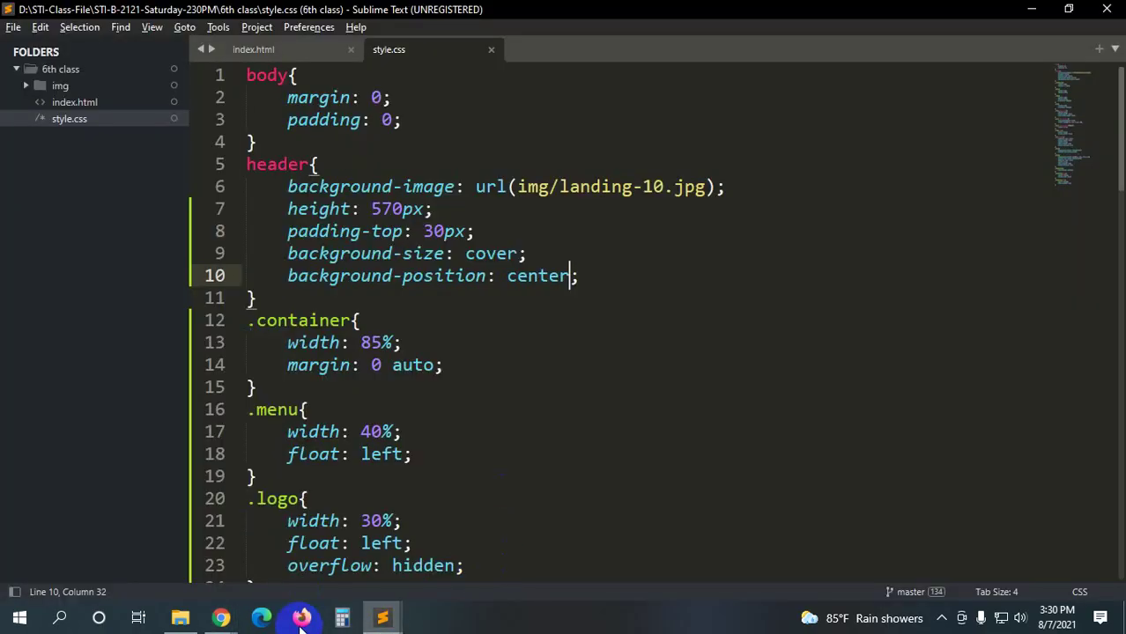
pyautogui.moveTo(221, 617)
pyautogui.click(150, 556)
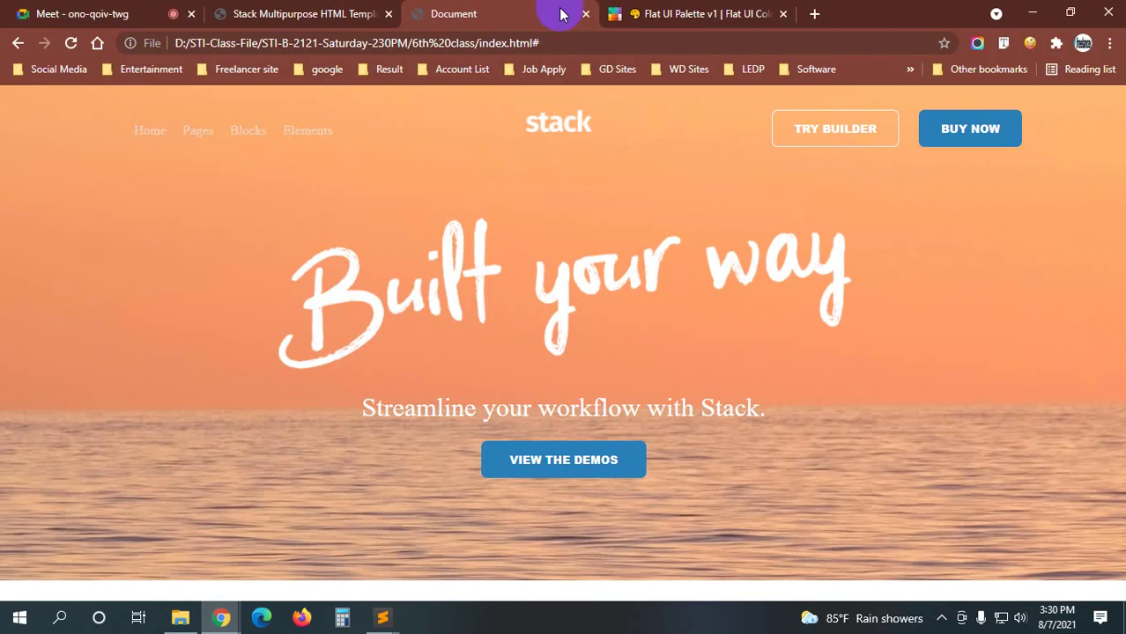
pyautogui.click(368, 9)
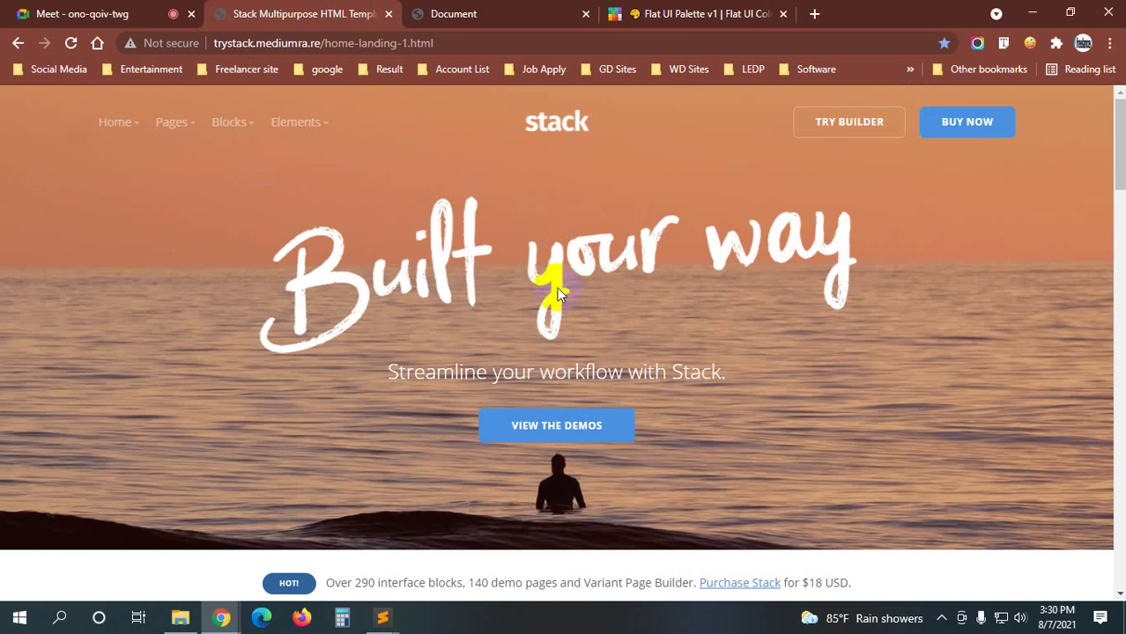
pyautogui.click(557, 11)
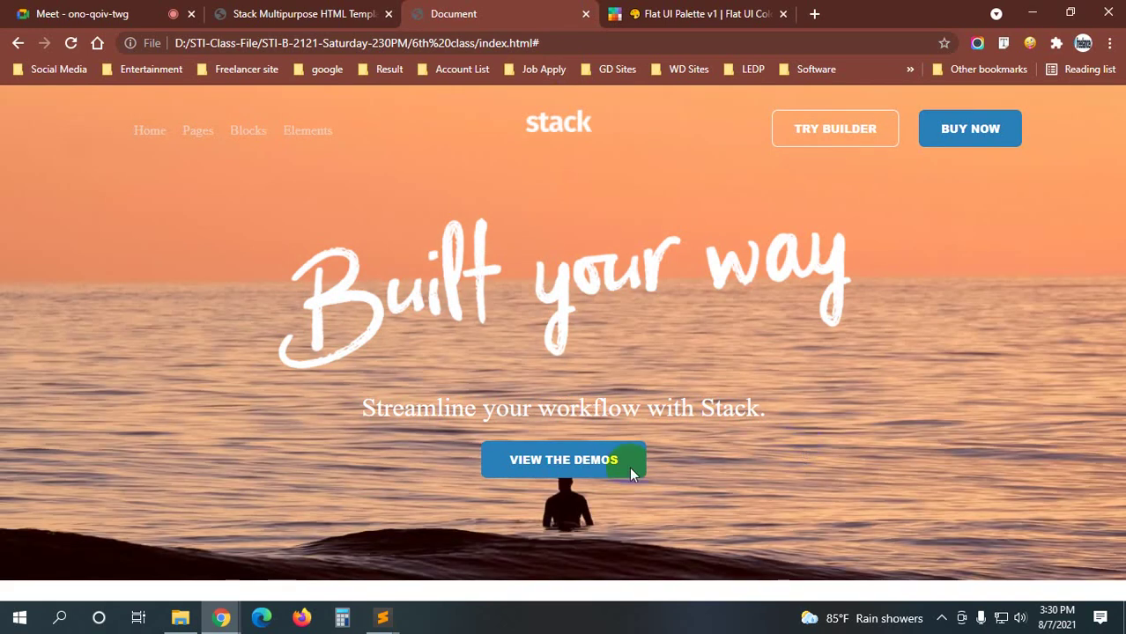
pyautogui.click(299, 13)
pyautogui.click(462, 13)
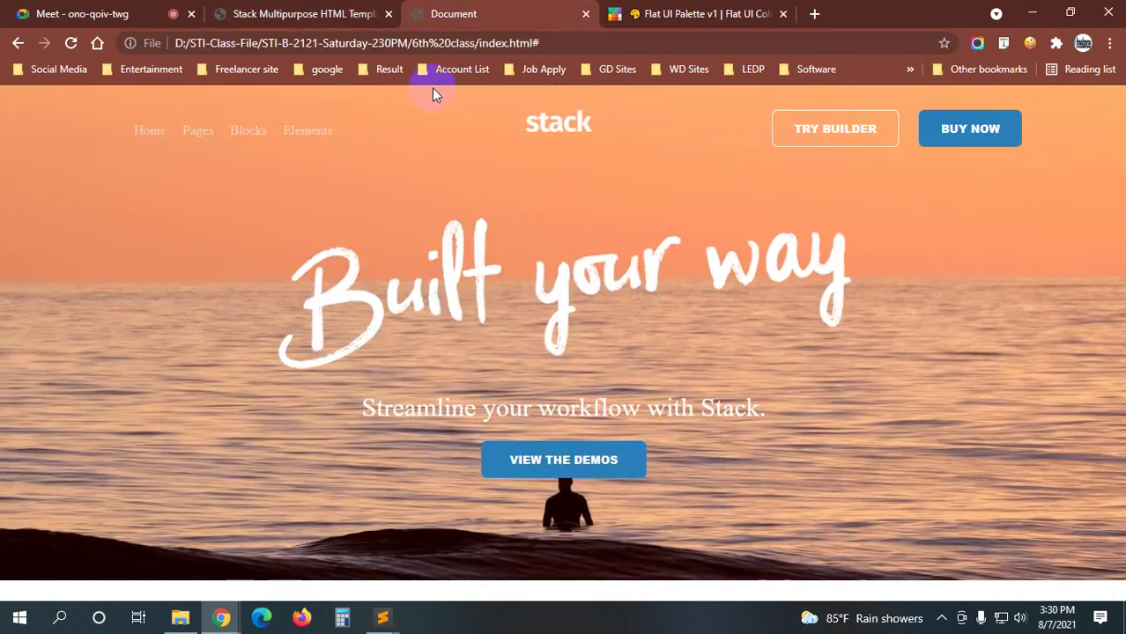
pyautogui.click(291, 14)
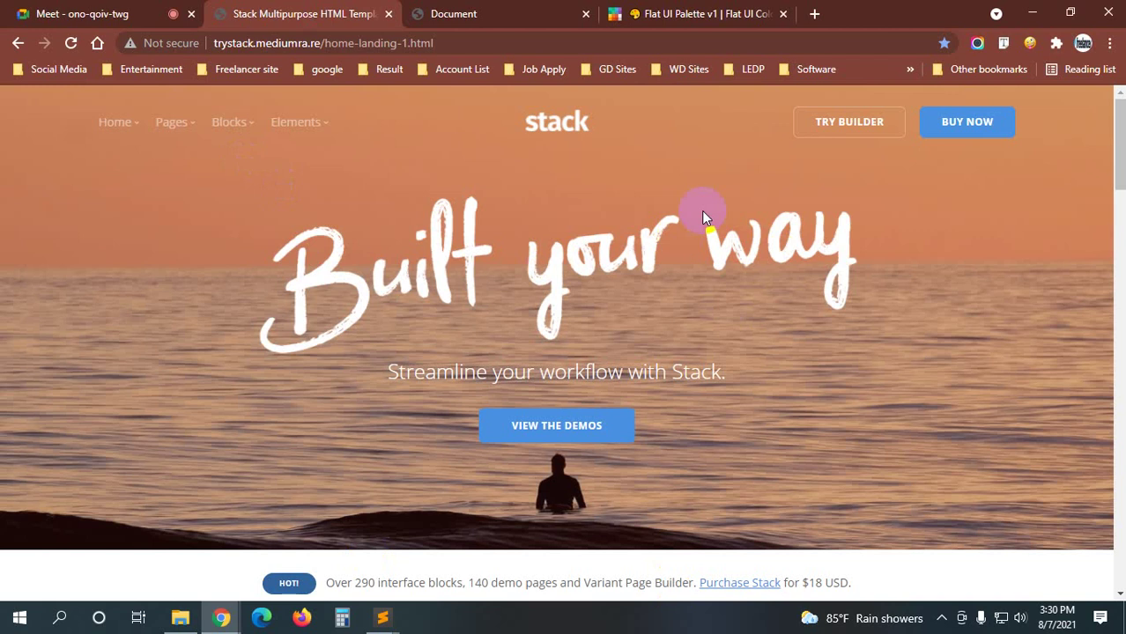
pyautogui.click(518, 13)
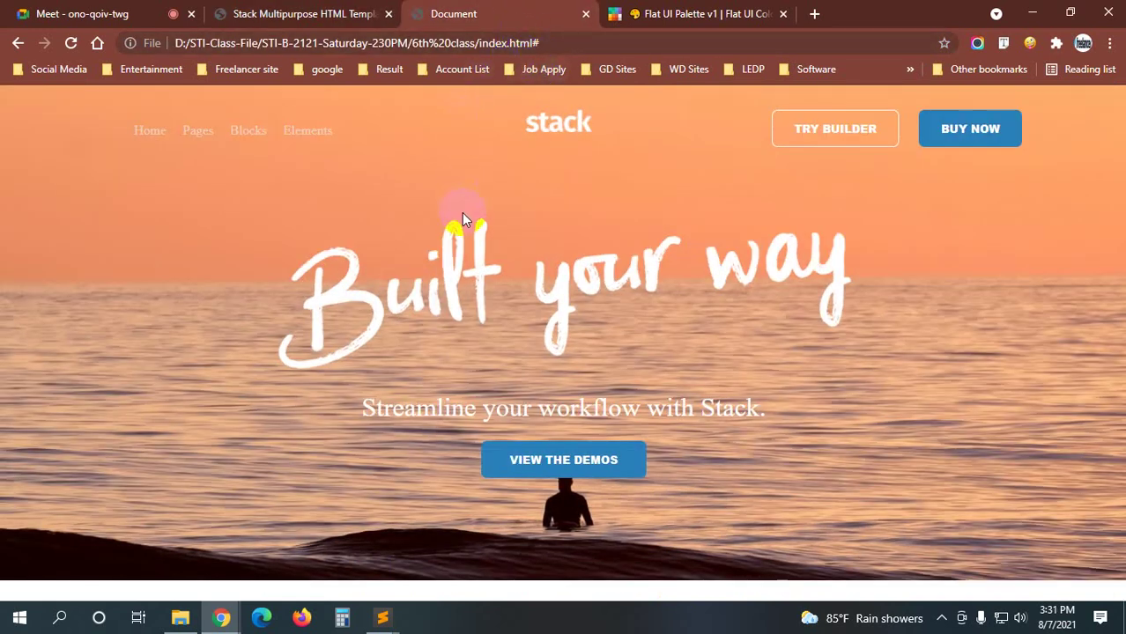
pyautogui.click(319, 10)
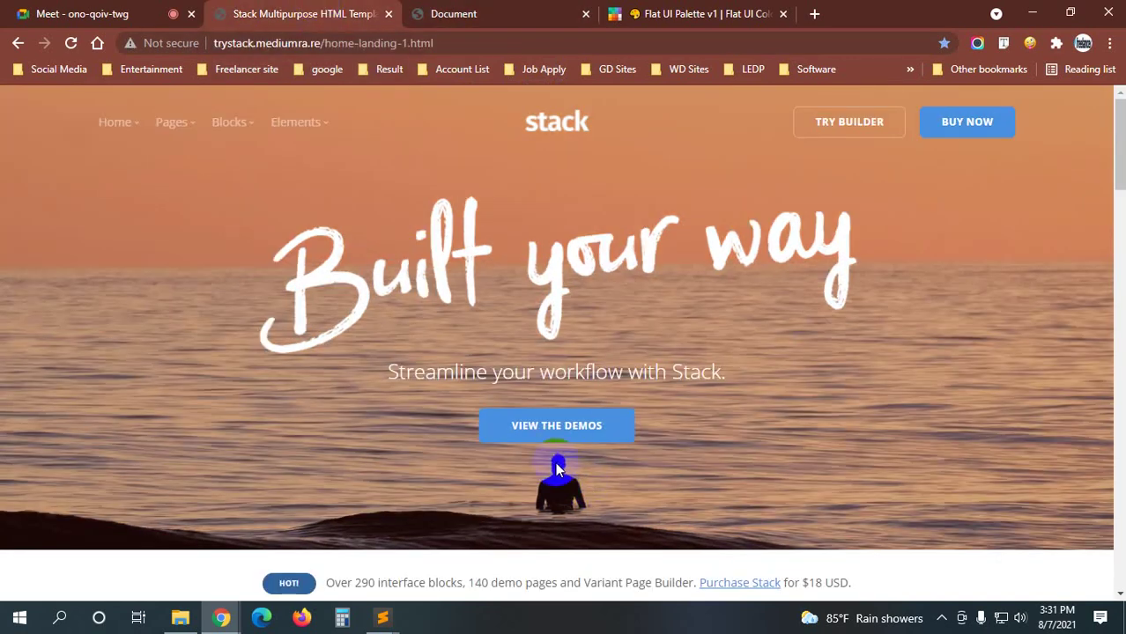
pyautogui.click(492, 10)
pyautogui.click(496, 466)
pyautogui.click(569, 484)
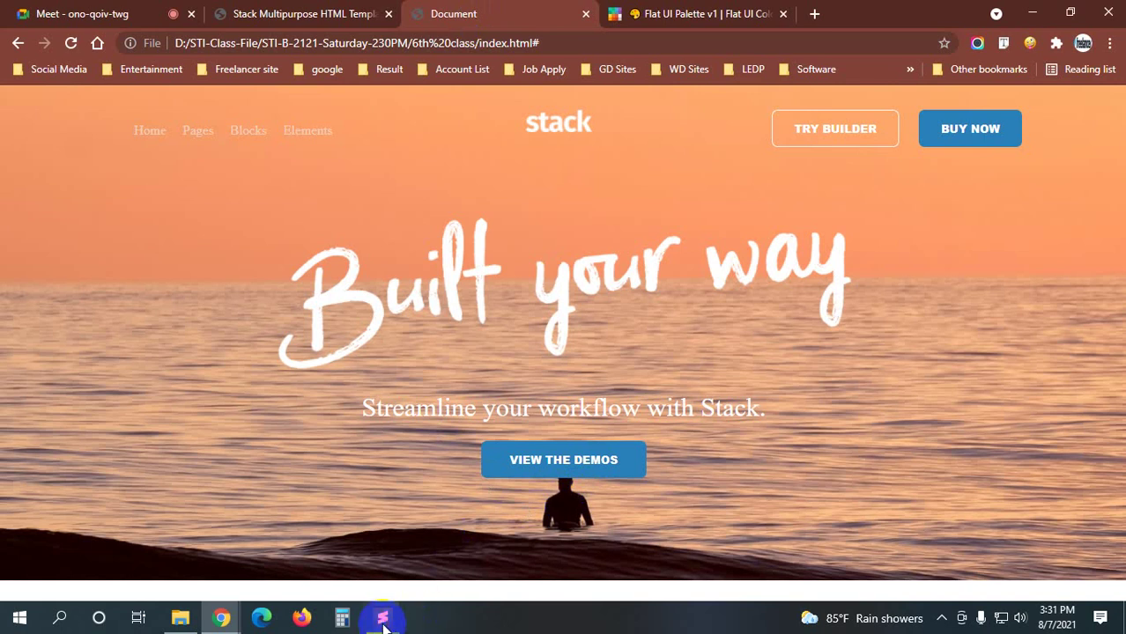
pyautogui.moveTo(382, 617)
pyautogui.click(465, 528)
pyautogui.scroll(-6, 616, 334)
# - Scroll through the stylesheet and check the current page in the browser before editing
pyautogui.scroll(-7, 615, 342)
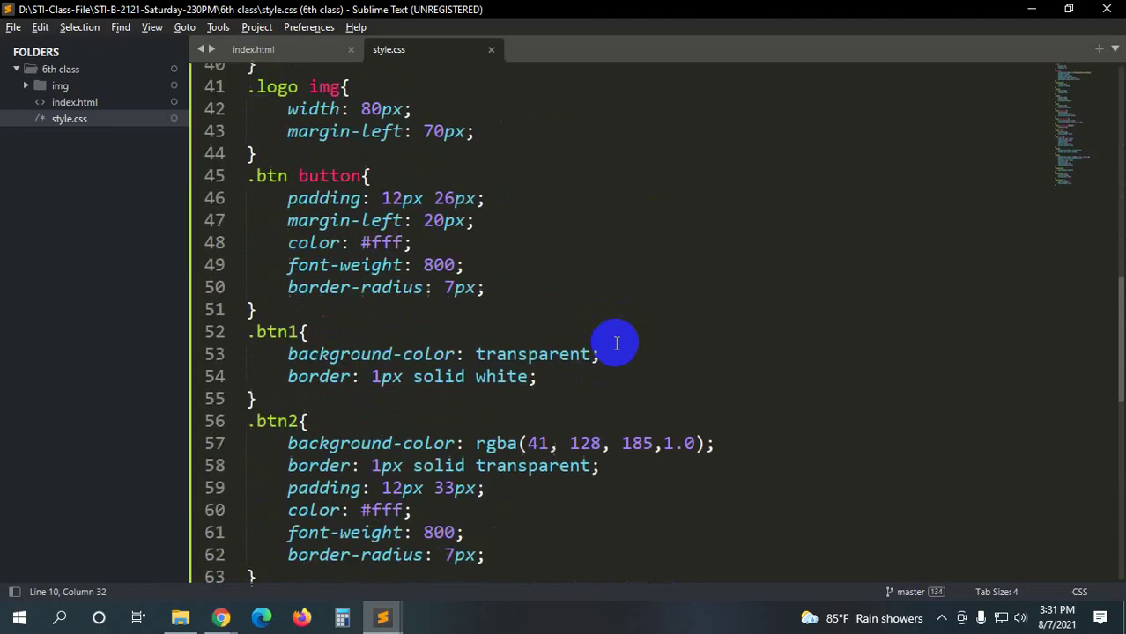
pyautogui.scroll(-4, 615, 342)
pyautogui.scroll(6, 617, 344)
pyautogui.hotkey('alt', 'Tab')
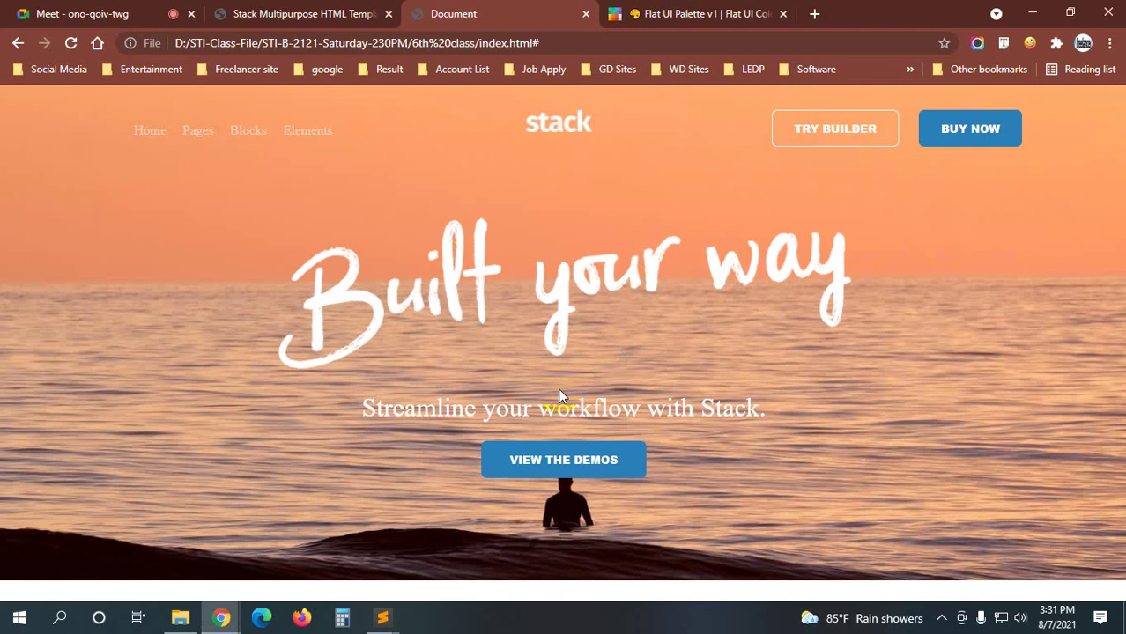
pyautogui.hotkey('alt', 'Tab')
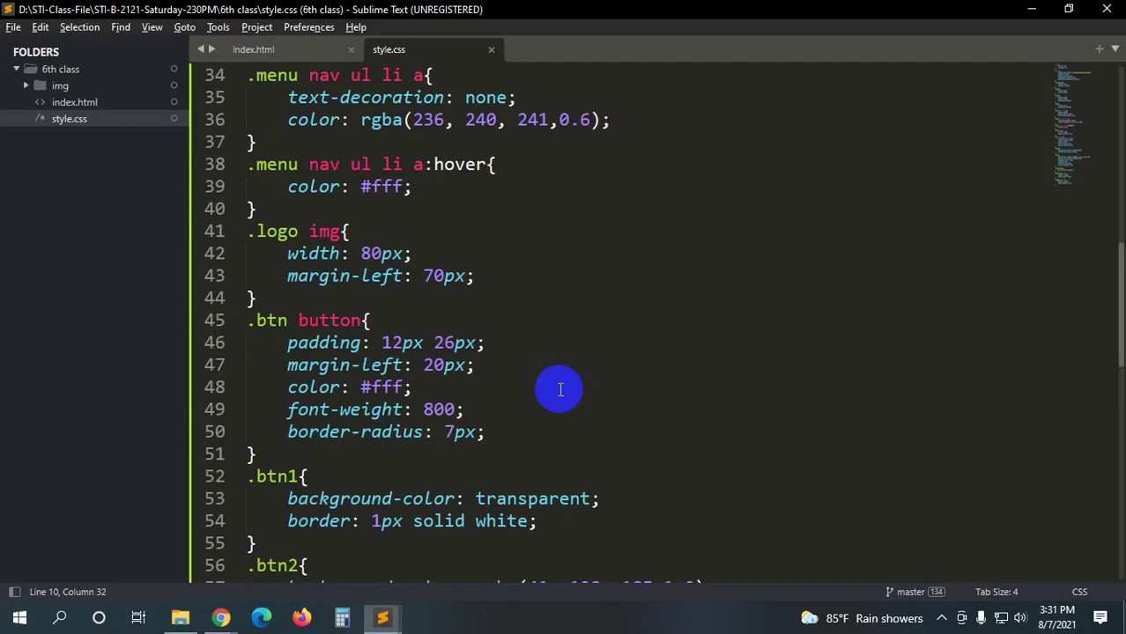
# - Add margin-top: -5px to the .headlines h1 rule and save style.css
pyautogui.scroll(-6, 558, 387)
pyautogui.scroll(-5, 558, 407)
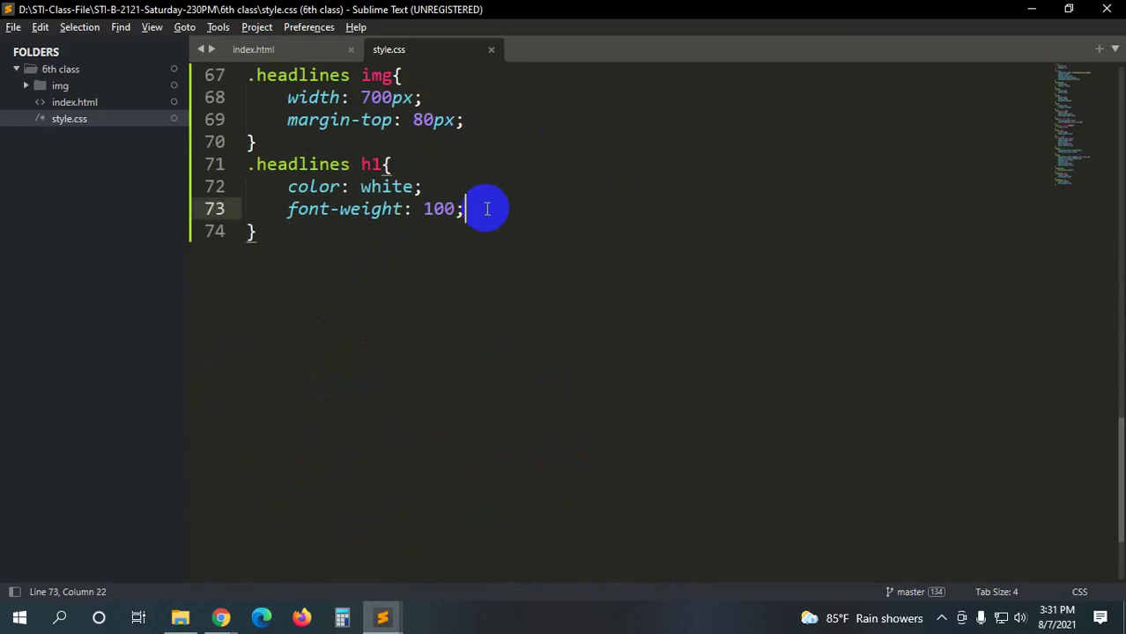
pyautogui.press('Return')
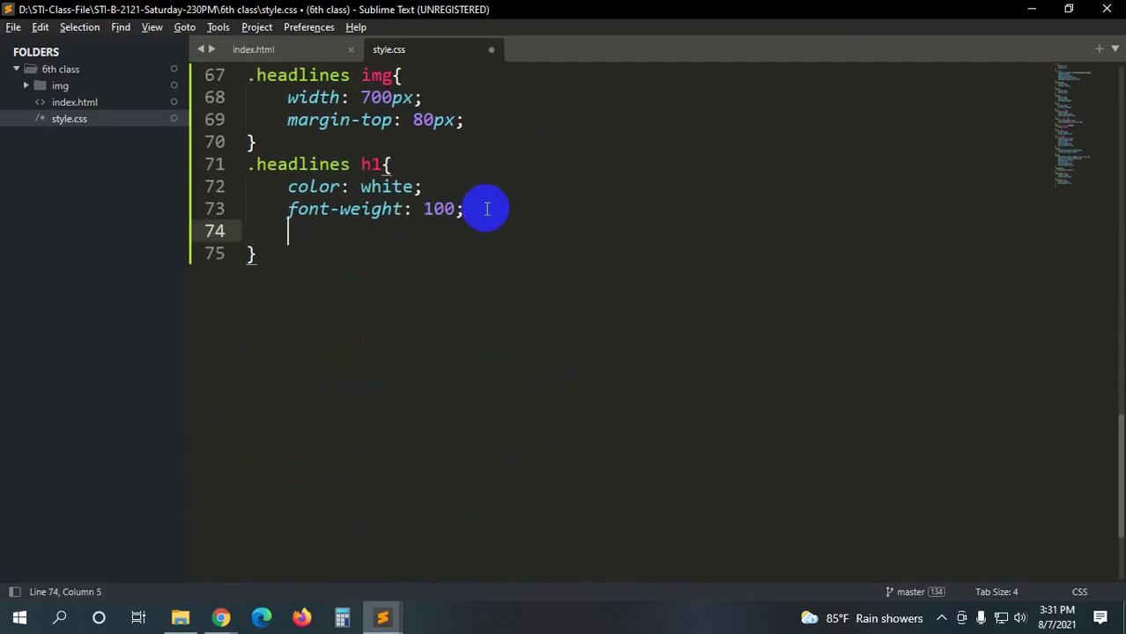
pyautogui.write('margin')
pyautogui.press('Down')
pyautogui.press('Down')
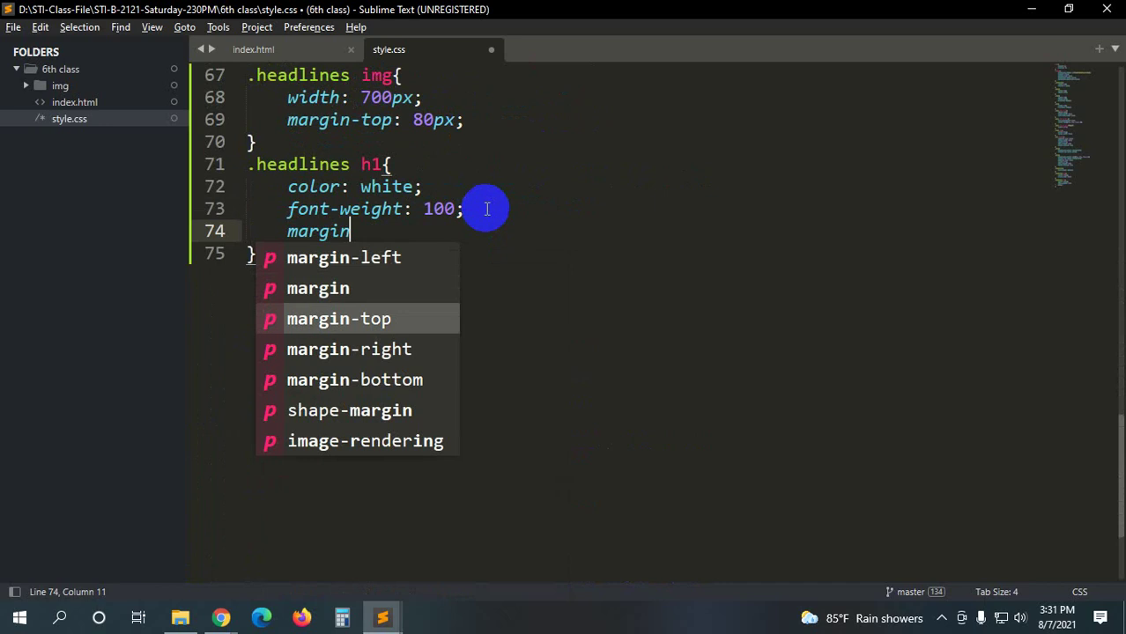
pyautogui.press('Down')
pyautogui.press('Up')
pyautogui.press('Return')
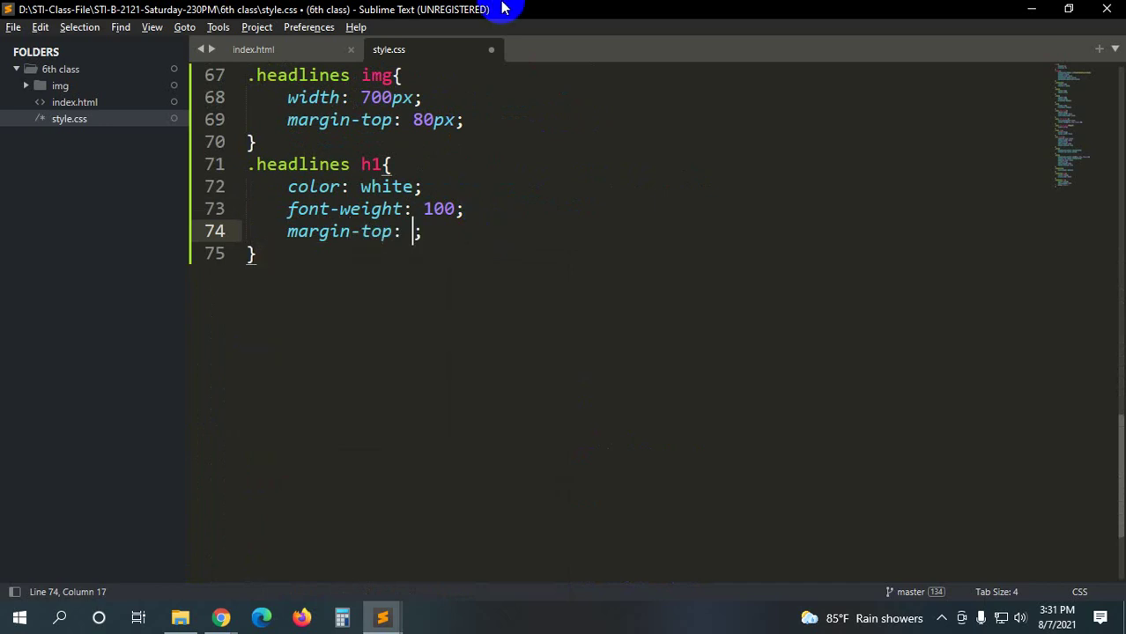
pyautogui.write('-10')
pyautogui.press('BackSpace')
pyautogui.press('BackSpace')
pyautogui.write('5px')
pyautogui.hotkey('ctrl', 's')
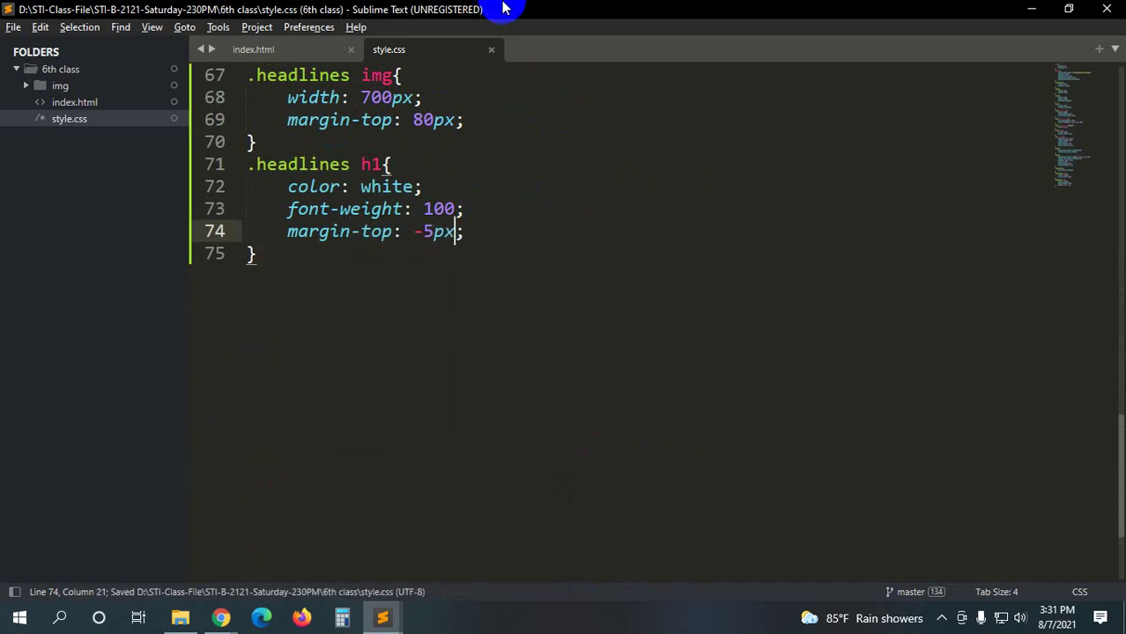
pyautogui.hotkey('alt', 'Tab')
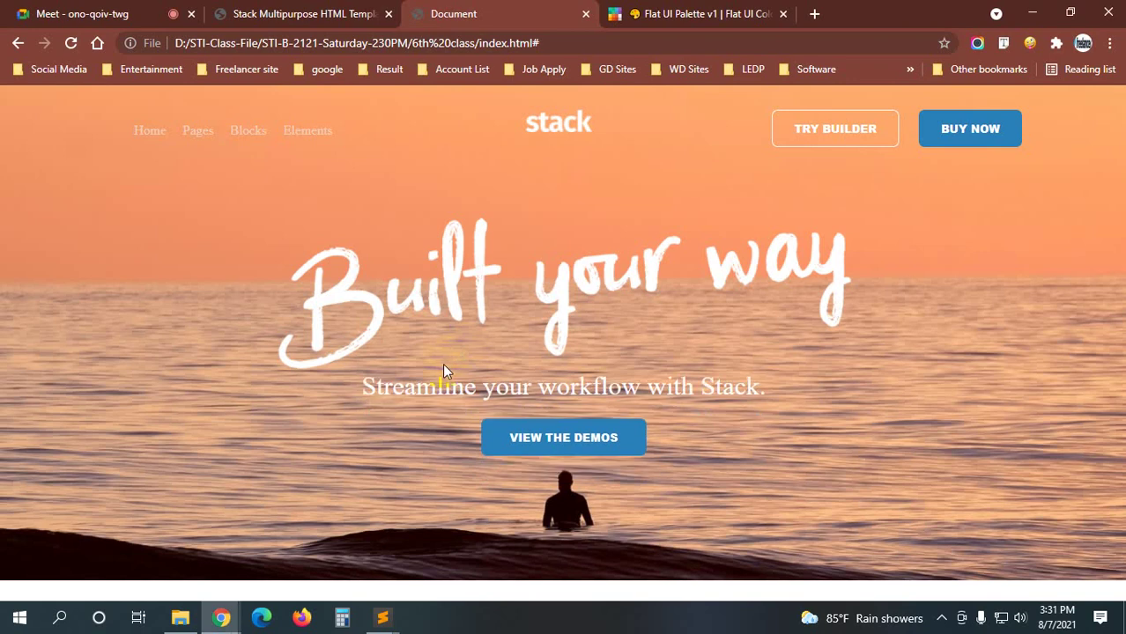
# - Compare the raised subtitle with the live Stack demo, then return to the local page
pyautogui.click(348, 13)
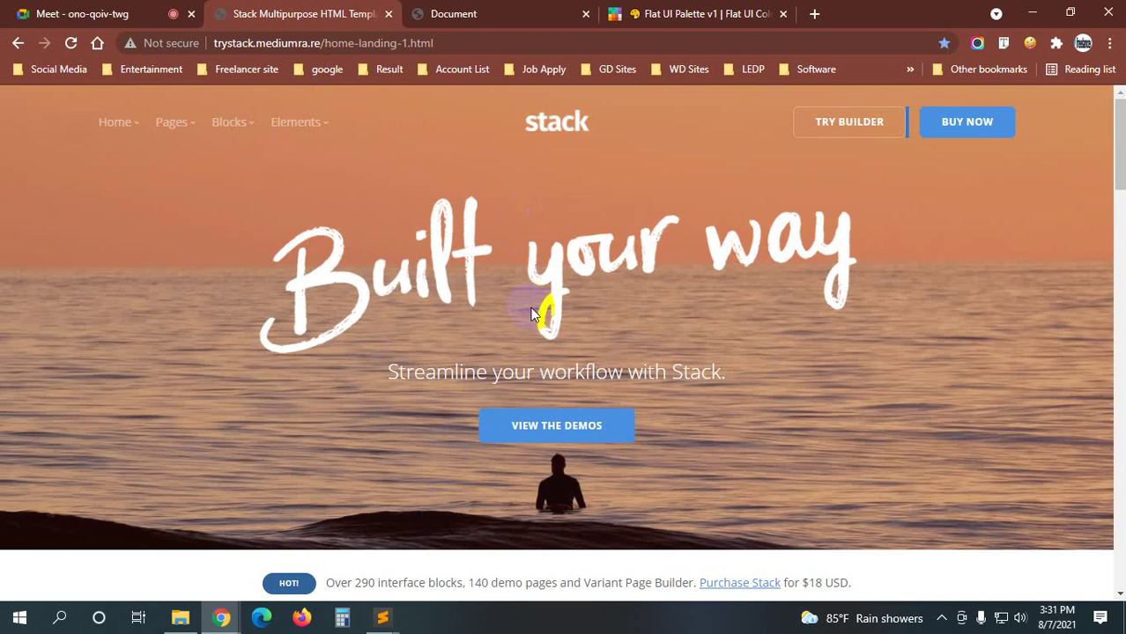
pyautogui.hotkey('ctrl', 'Tab')
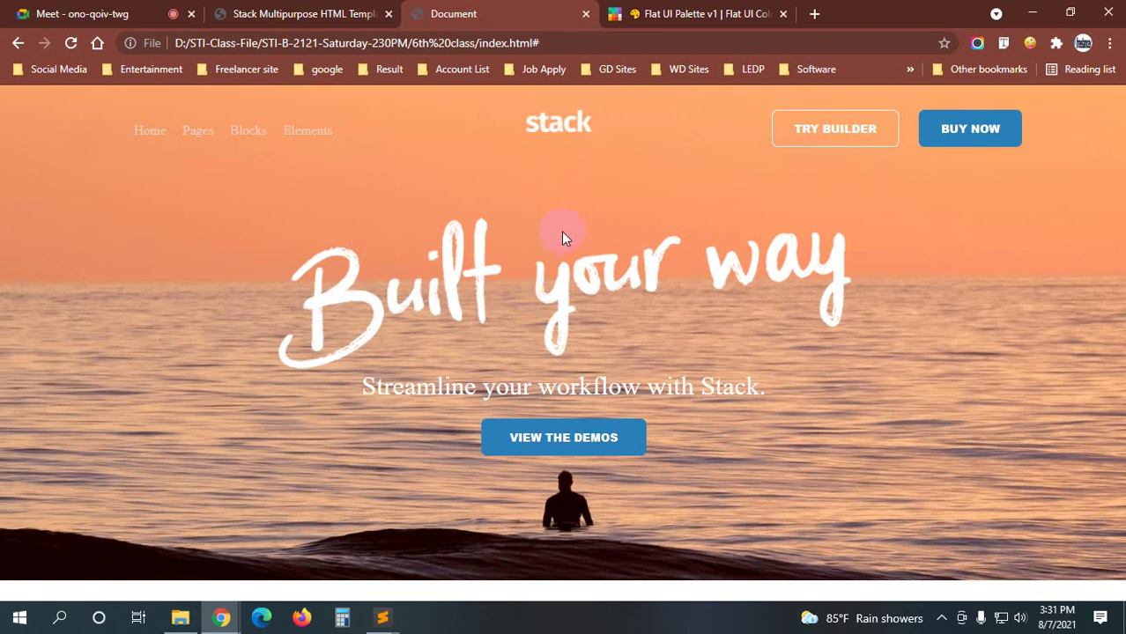
# - Switch to the Stack template tab and scroll down to its HOT! banner and image cards
pyautogui.click(123, 13)
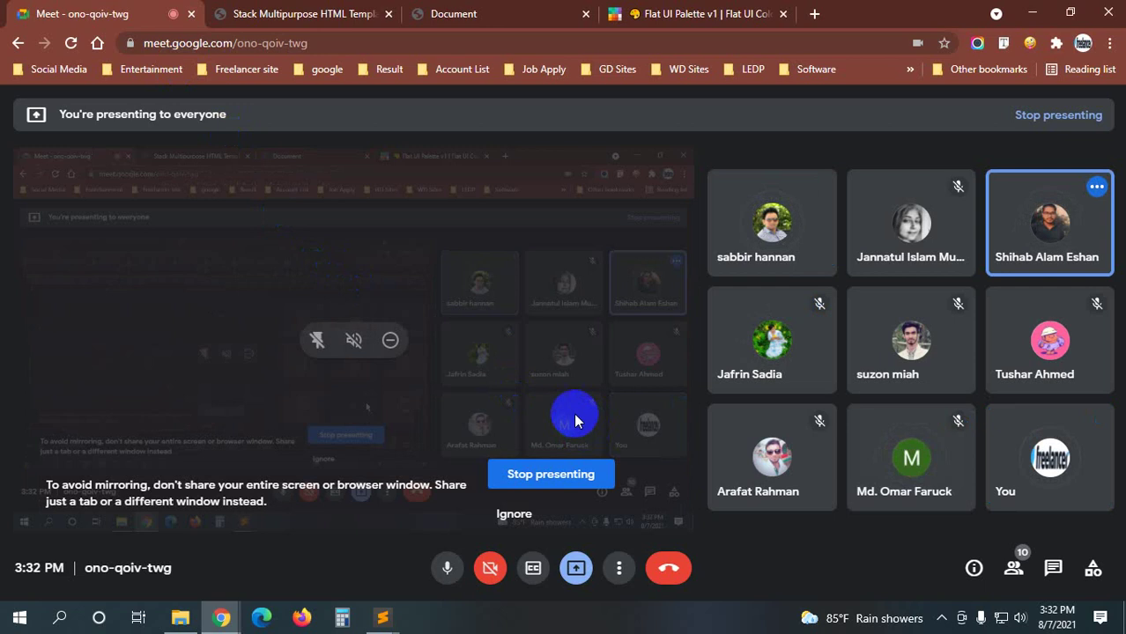
pyautogui.click(467, 13)
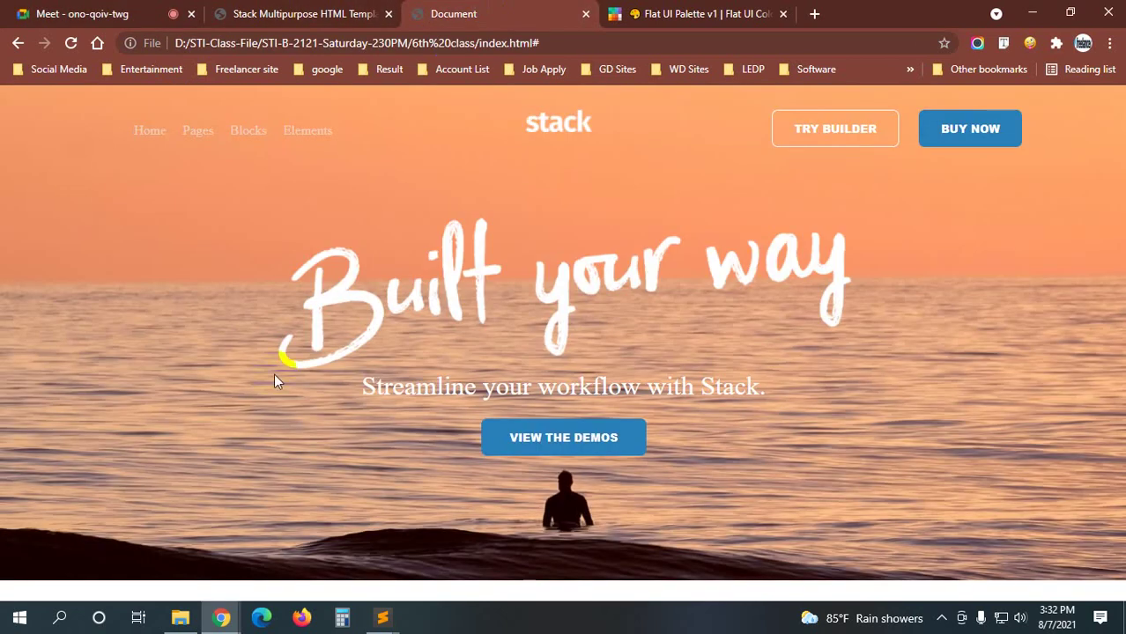
pyautogui.click(299, 14)
pyautogui.scroll(-3, 97, 352)
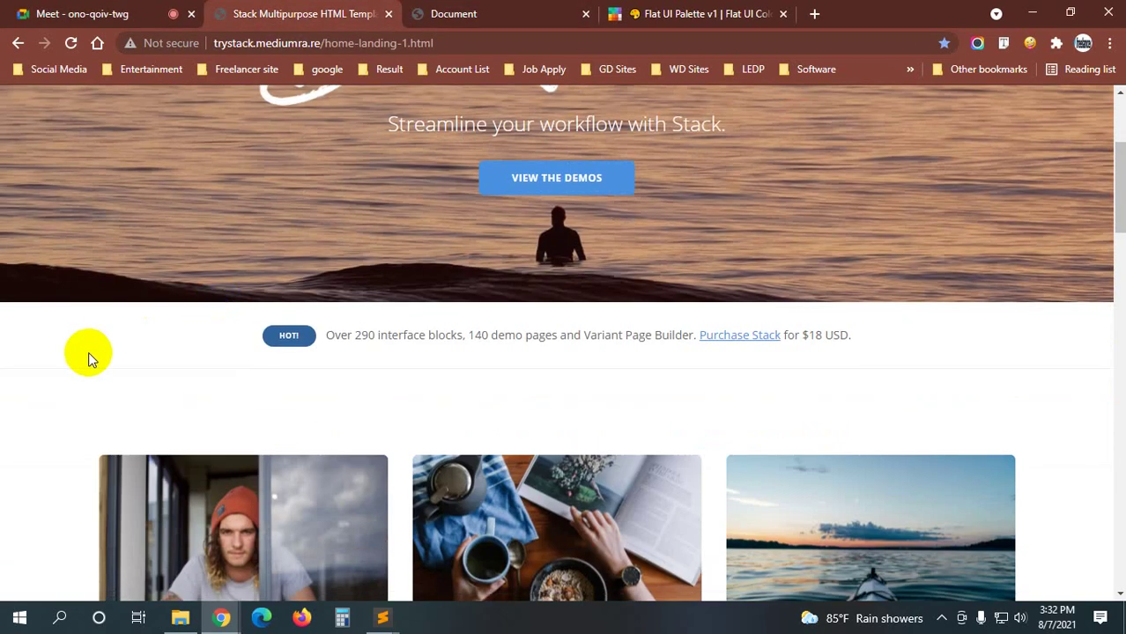
pyautogui.press('Print')
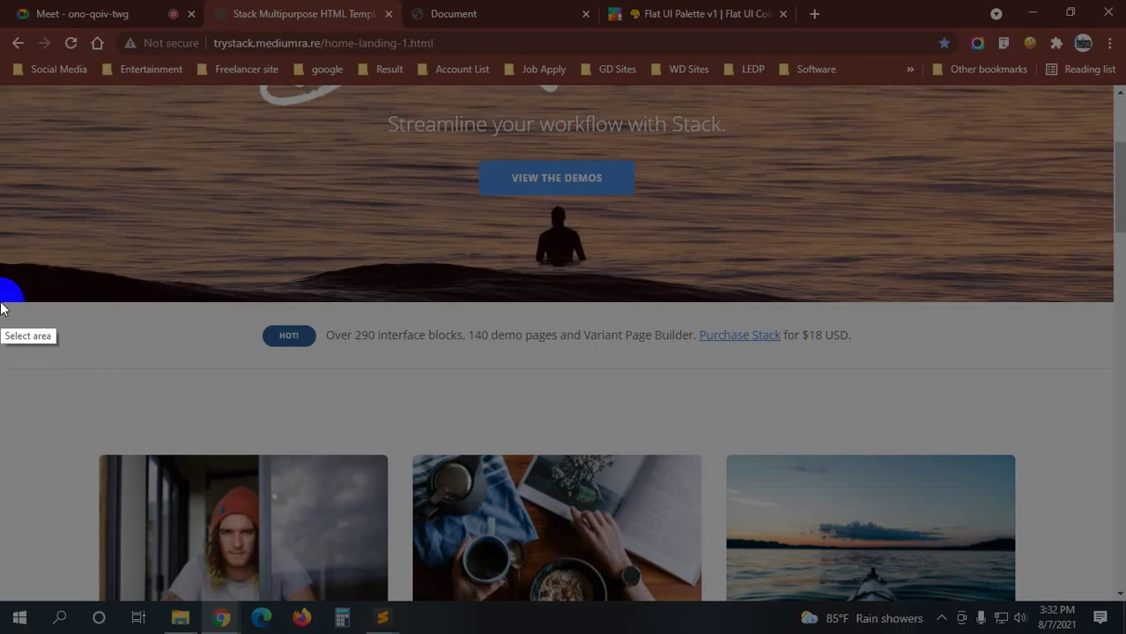
# - Capture the HOT! banner strip, outline it in red, and box its empty left and right margins
pyautogui.moveTo(2, 307); pyautogui.dragTo(1114, 454)
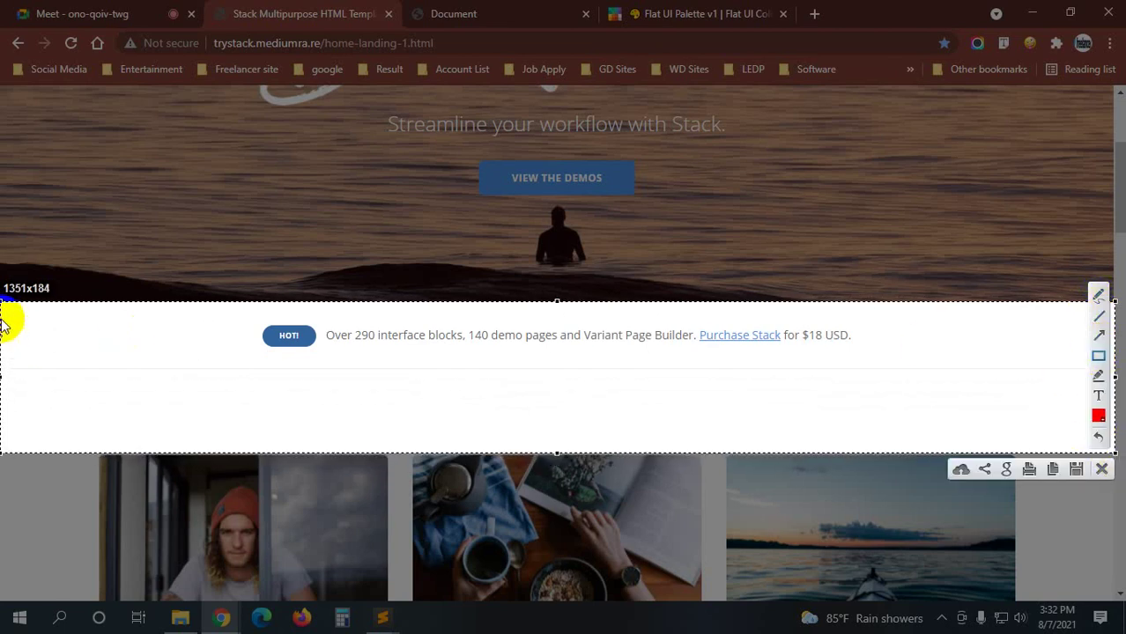
pyautogui.click(162, 363)
pyautogui.moveTo(4, 304); pyautogui.dragTo(1089, 450)
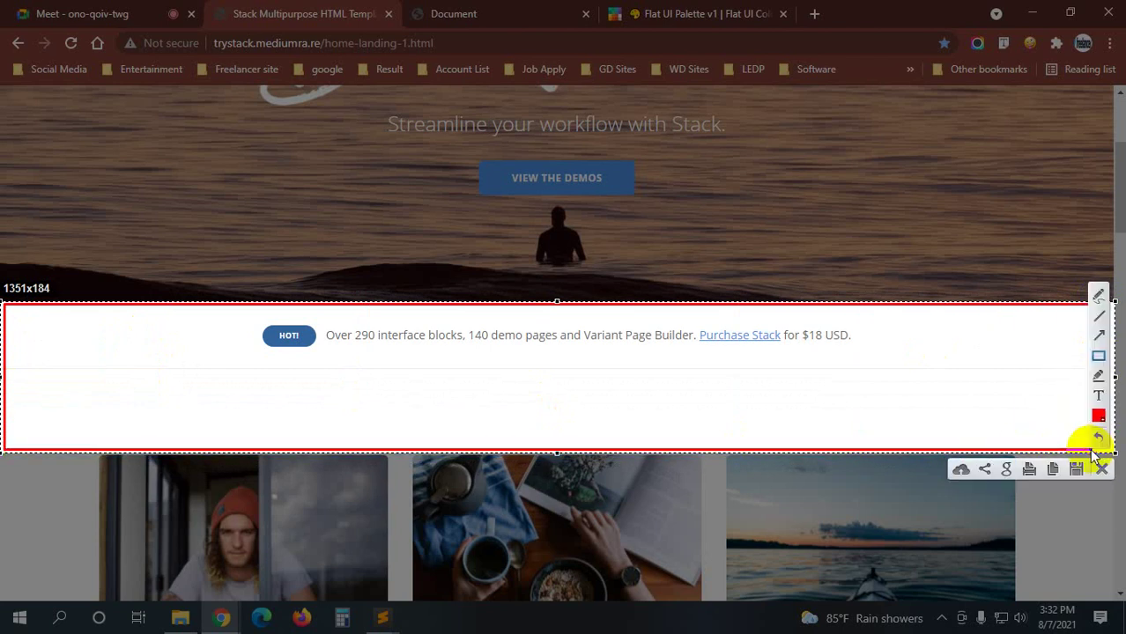
pyautogui.rightClick(184, 318)
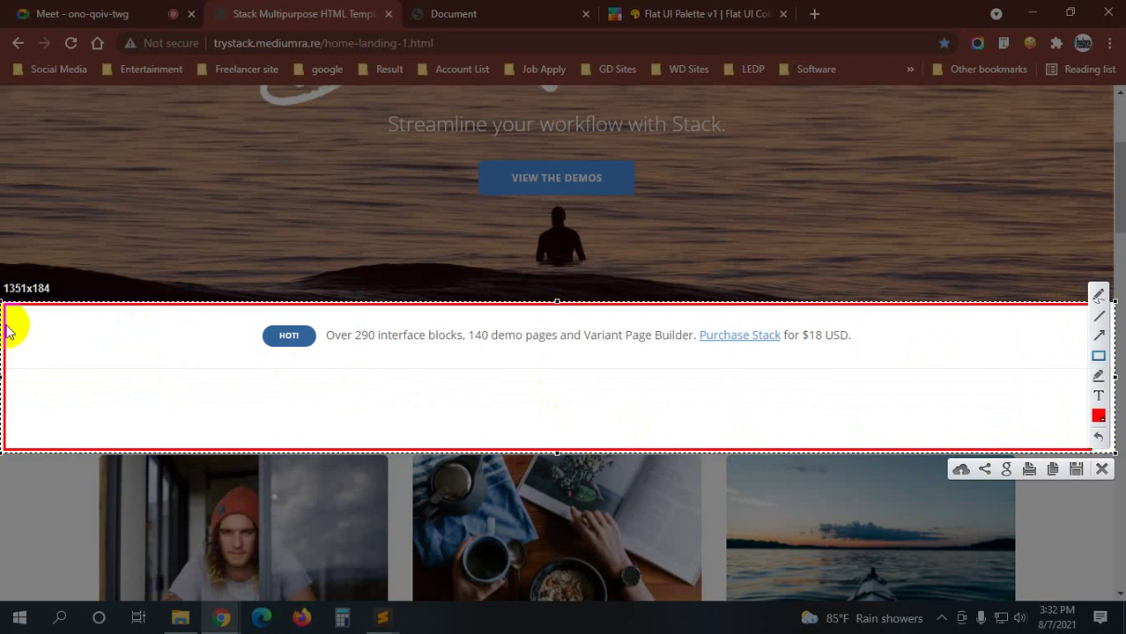
pyautogui.moveTo(7, 308); pyautogui.dragTo(140, 450)
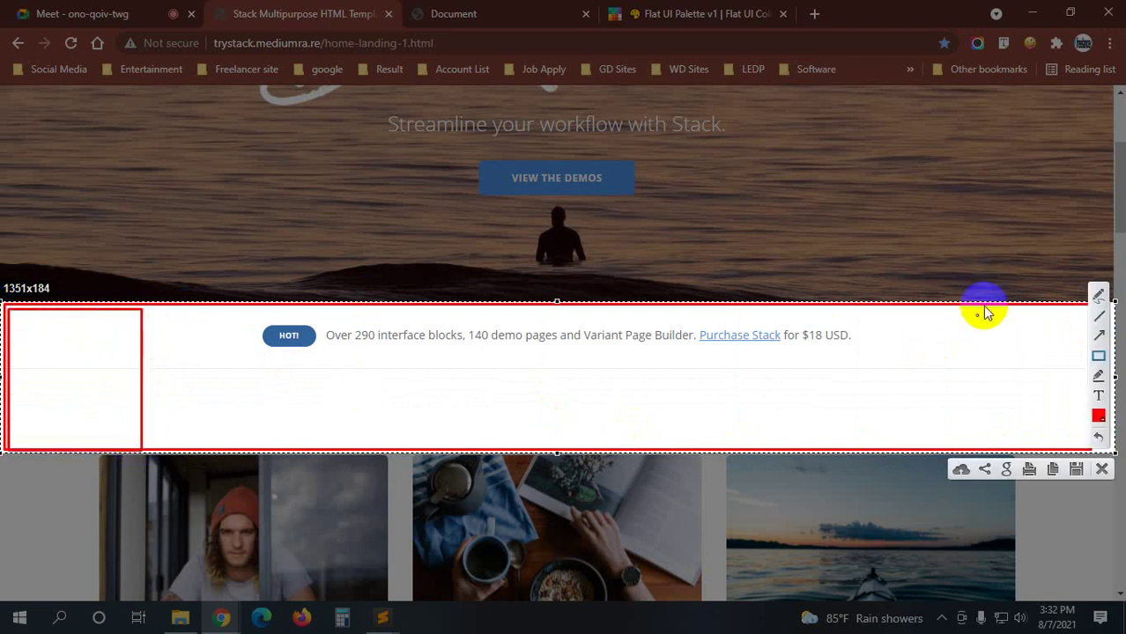
pyautogui.moveTo(983, 306); pyautogui.dragTo(1092, 451)
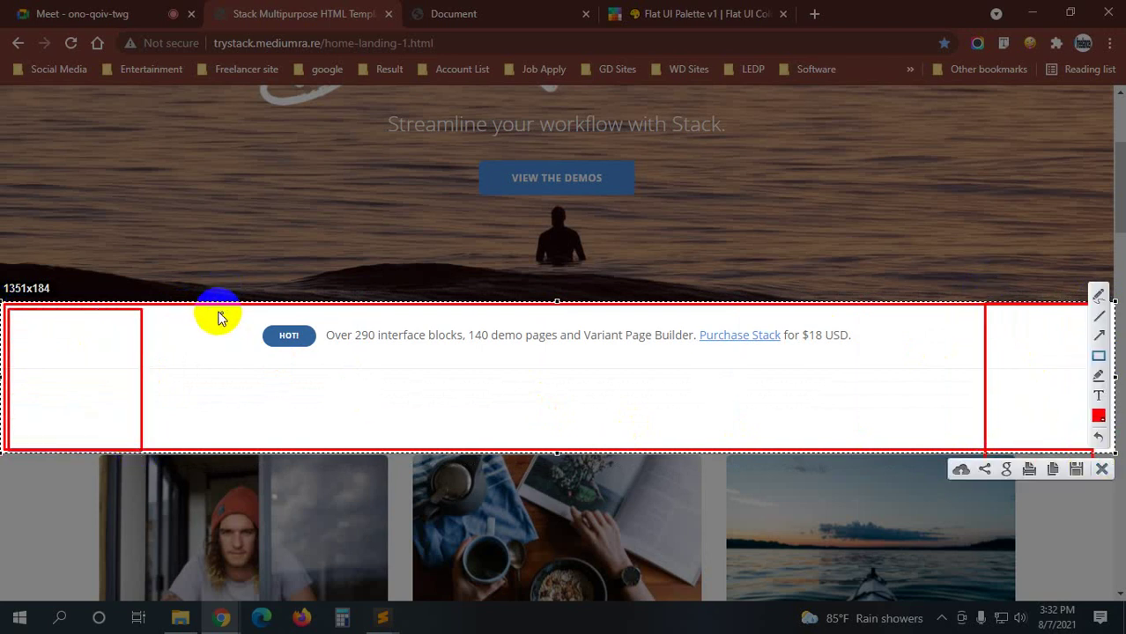
# - Box the centred content area, inner row, HOT! badge, sentence and Purchase Stack link, then close Lightshot
pyautogui.moveTo(198, 313)
pyautogui.mouseDown()
pyautogui.moveTo(914, 438)
pyautogui.moveTo(919, 426)
pyautogui.mouseUp()
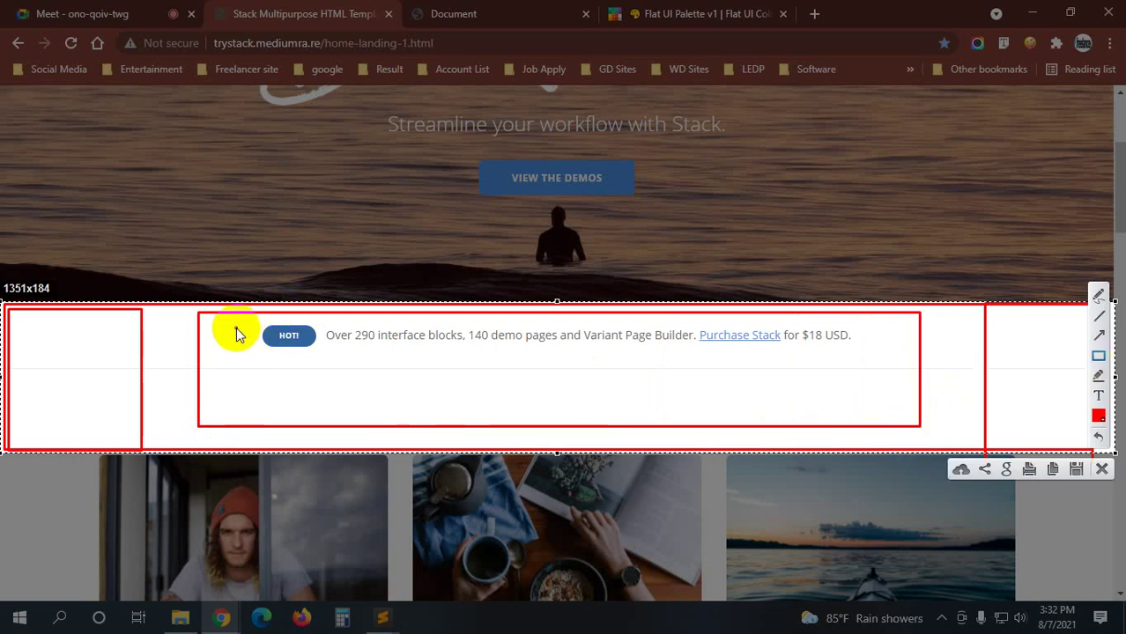
pyautogui.moveTo(207, 314)
pyautogui.mouseDown()
pyautogui.moveTo(923, 395)
pyautogui.moveTo(909, 393)
pyautogui.mouseUp()
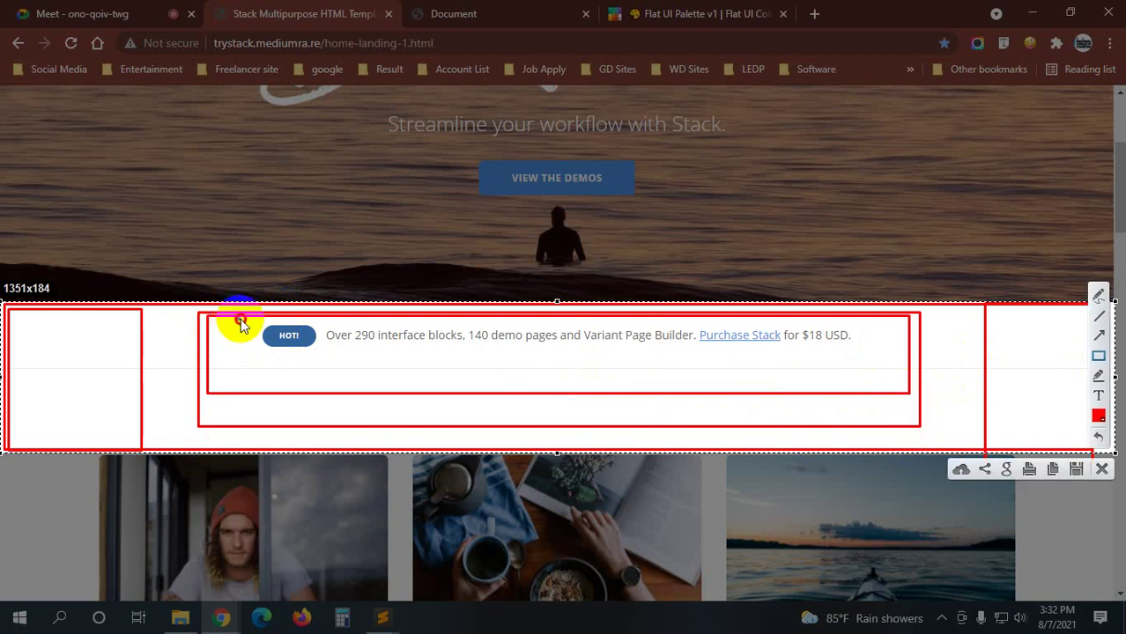
pyautogui.moveTo(240, 319); pyautogui.dragTo(324, 368)
pyautogui.moveTo(326, 315)
pyautogui.mouseDown()
pyautogui.moveTo(704, 366)
pyautogui.moveTo(694, 366)
pyautogui.mouseUp()
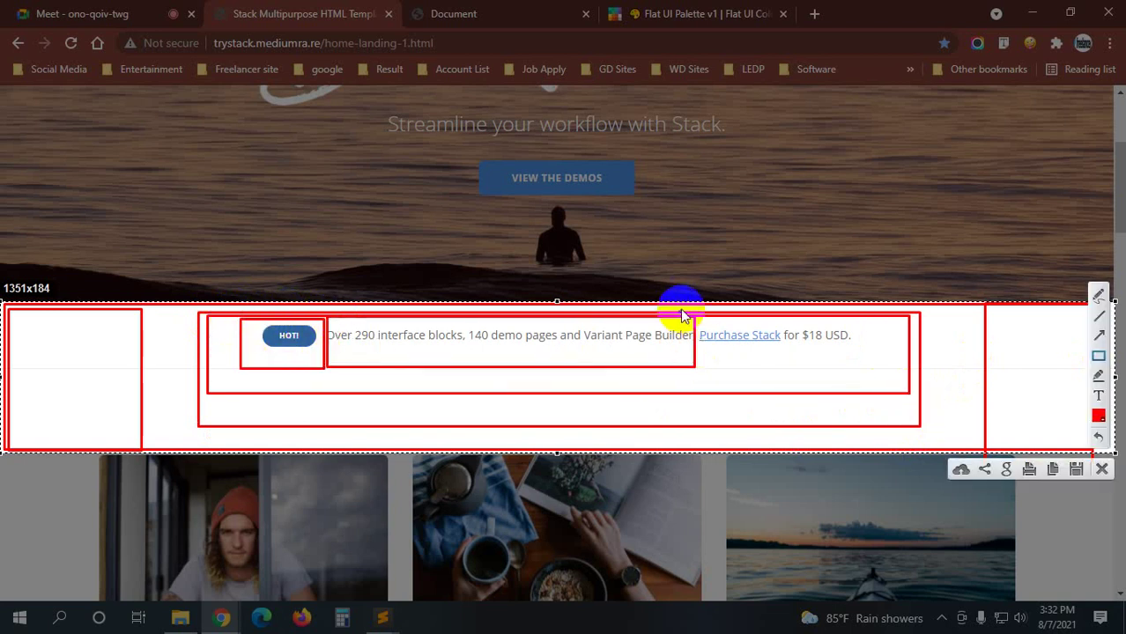
pyautogui.moveTo(706, 318); pyautogui.dragTo(779, 361)
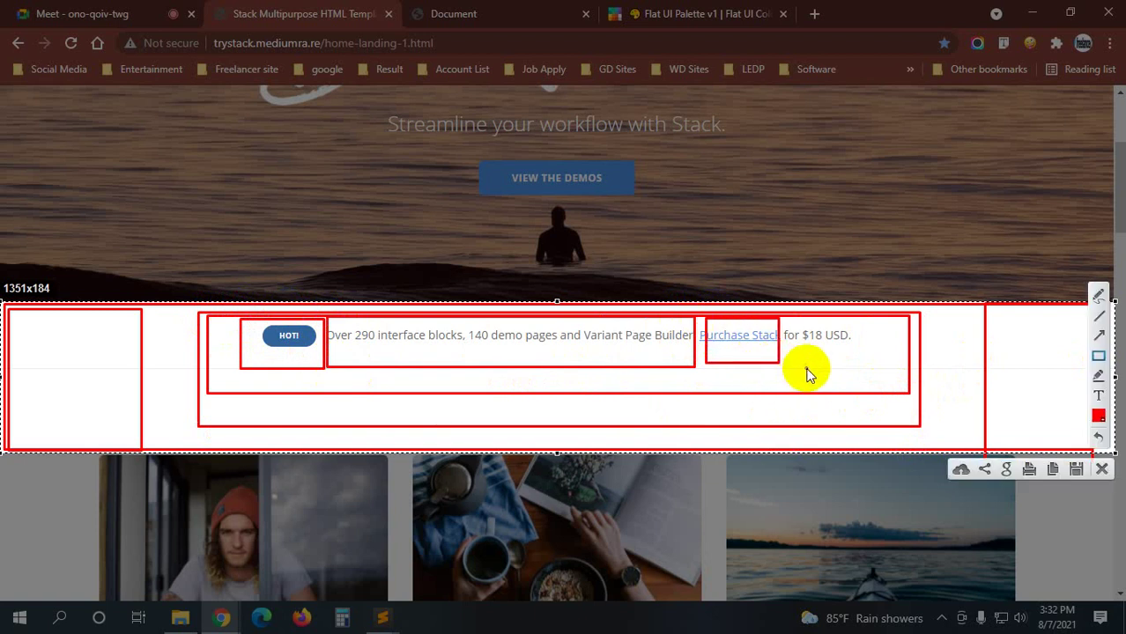
pyautogui.click(1100, 469)
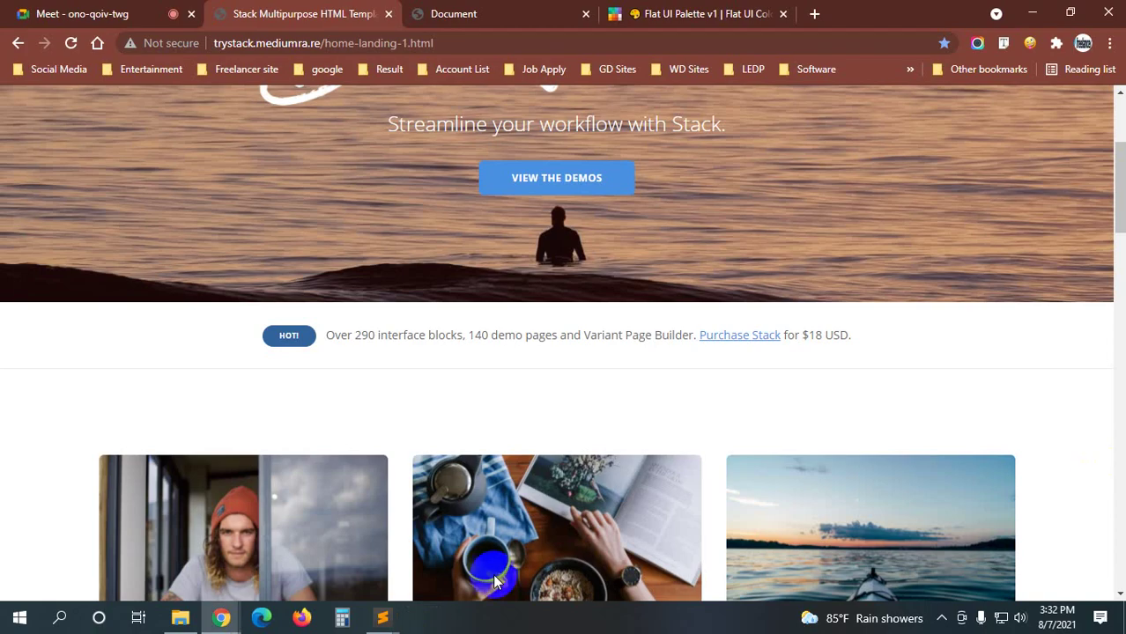
# - Bring index.html forward and insert a <br> line after the closing header
pyautogui.moveTo(382, 617)
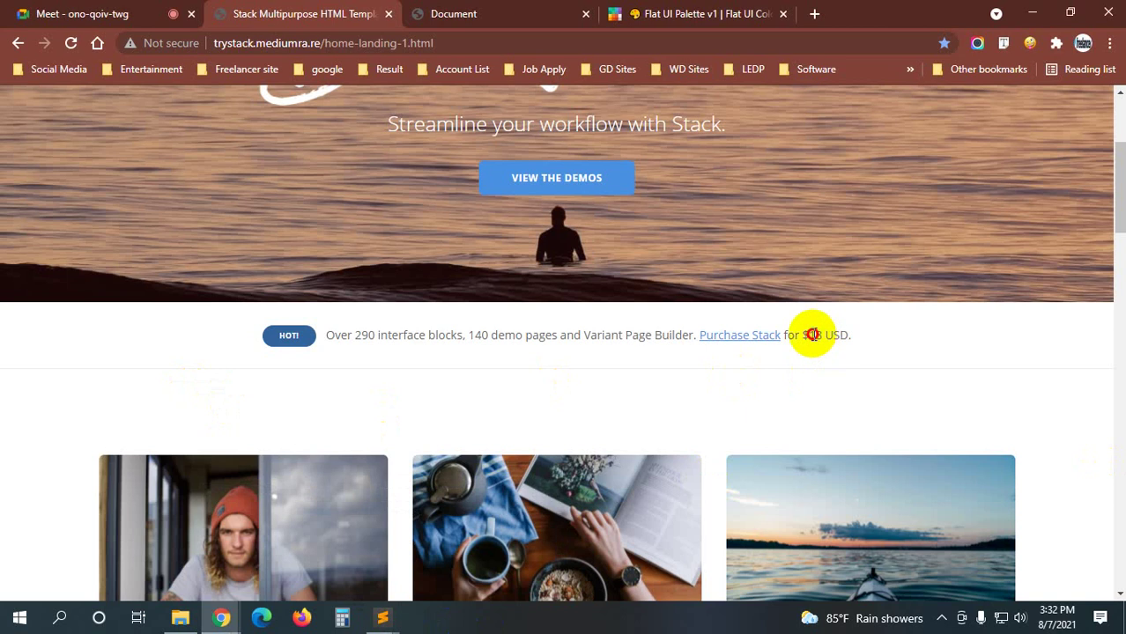
pyautogui.moveTo(811, 335); pyautogui.dragTo(886, 338)
pyautogui.click(383, 617)
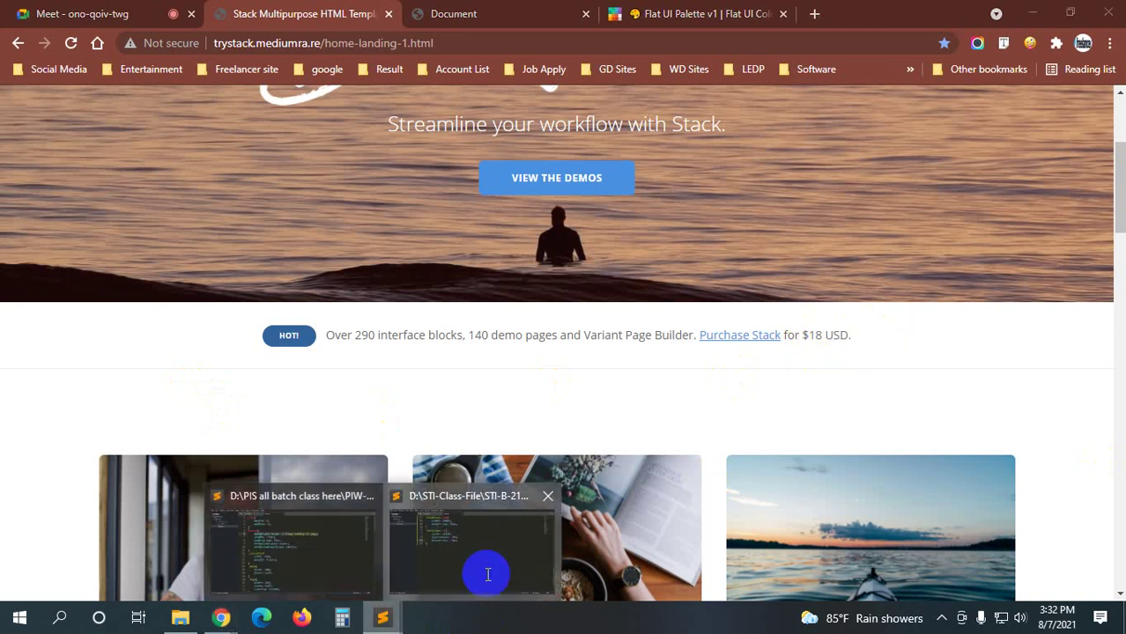
pyautogui.click(488, 574)
pyautogui.click(264, 51)
pyautogui.scroll(-3, 394, 352)
pyautogui.scroll(-3, 381, 210)
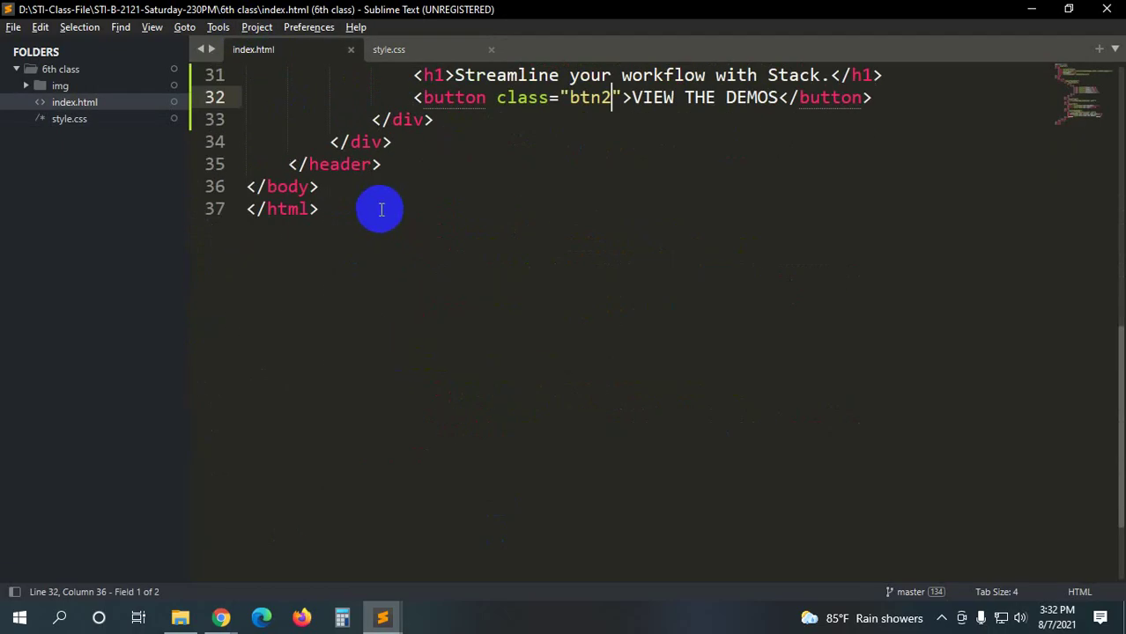
pyautogui.click(340, 164)
pyautogui.press('Return')
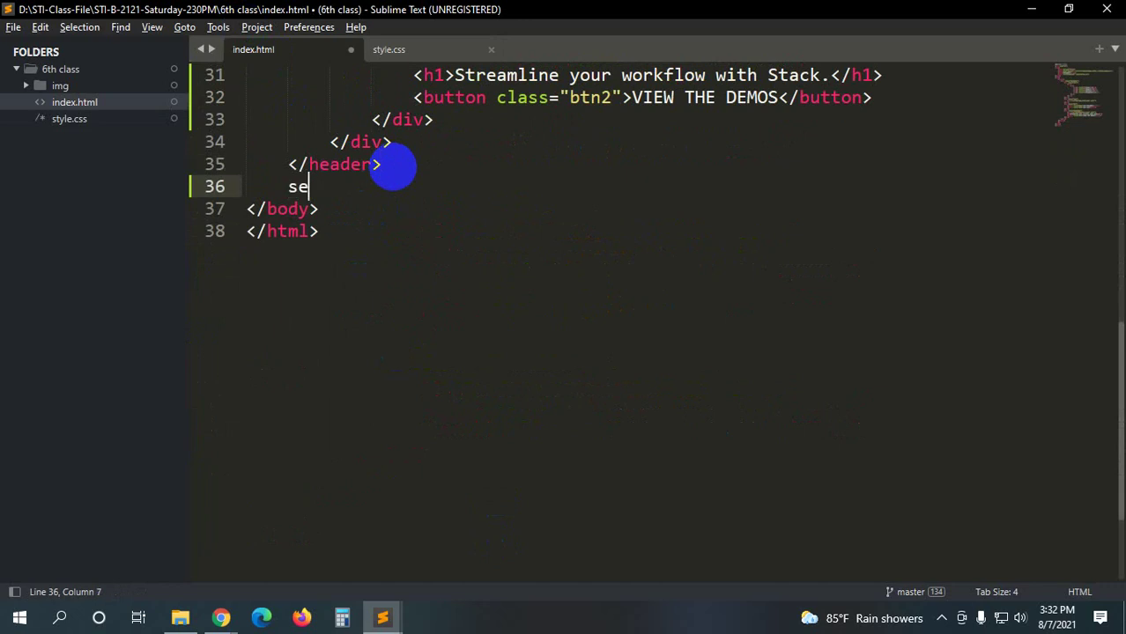
pyautogui.press('Tab')
pyautogui.press('Return')
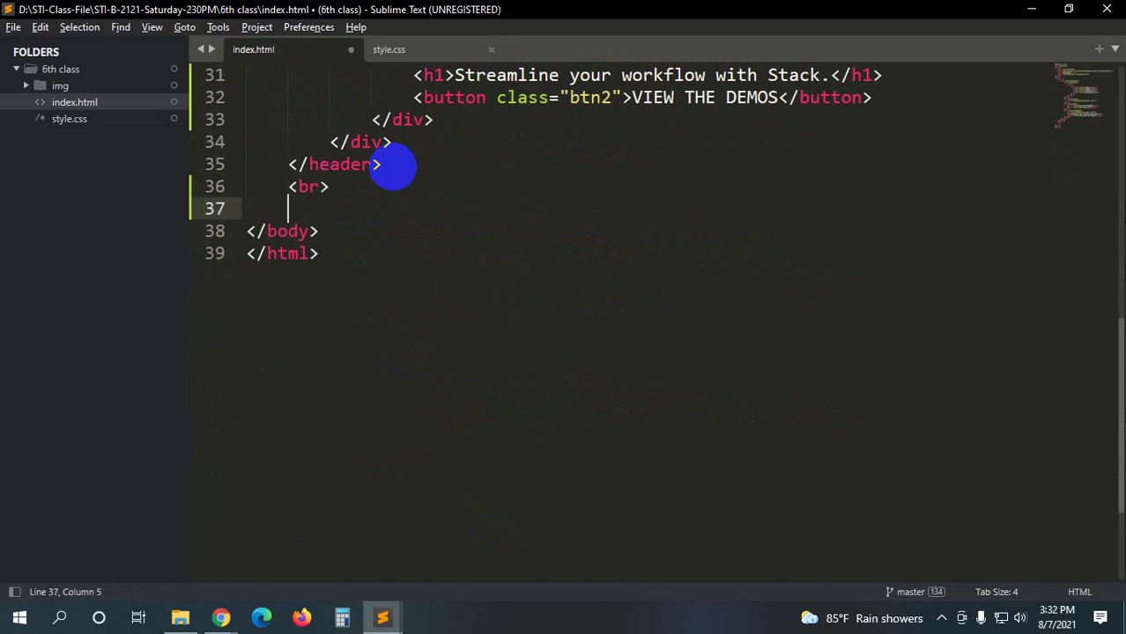
# - Build a section > .container > center > p > span structure for the banner
pyautogui.write('n')
pyautogui.press('Tab')
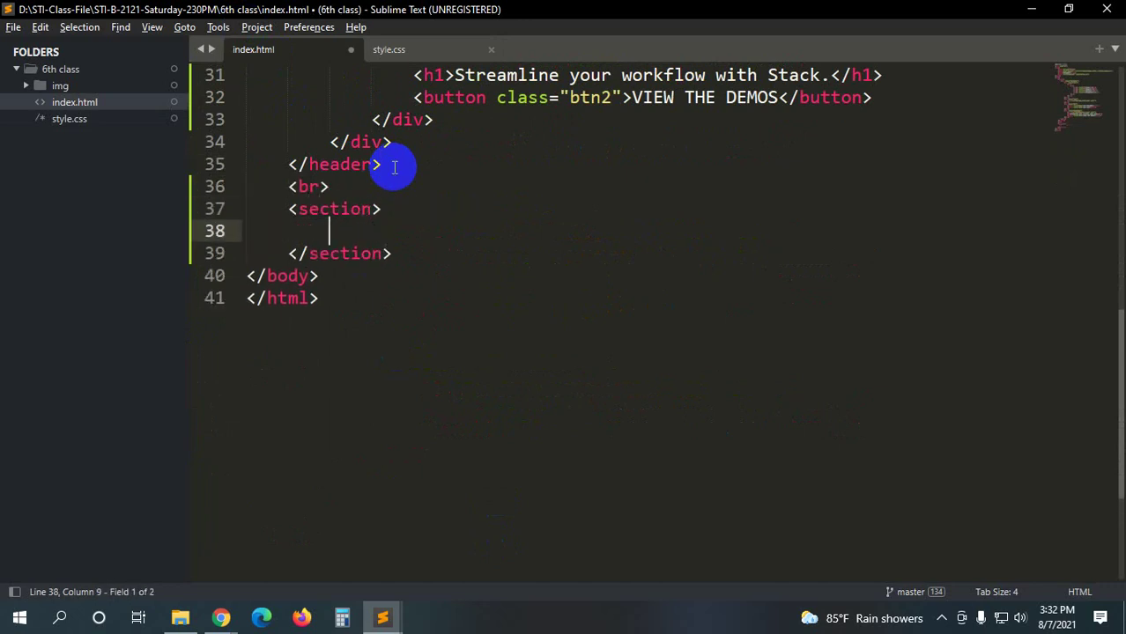
pyautogui.press('Tab')
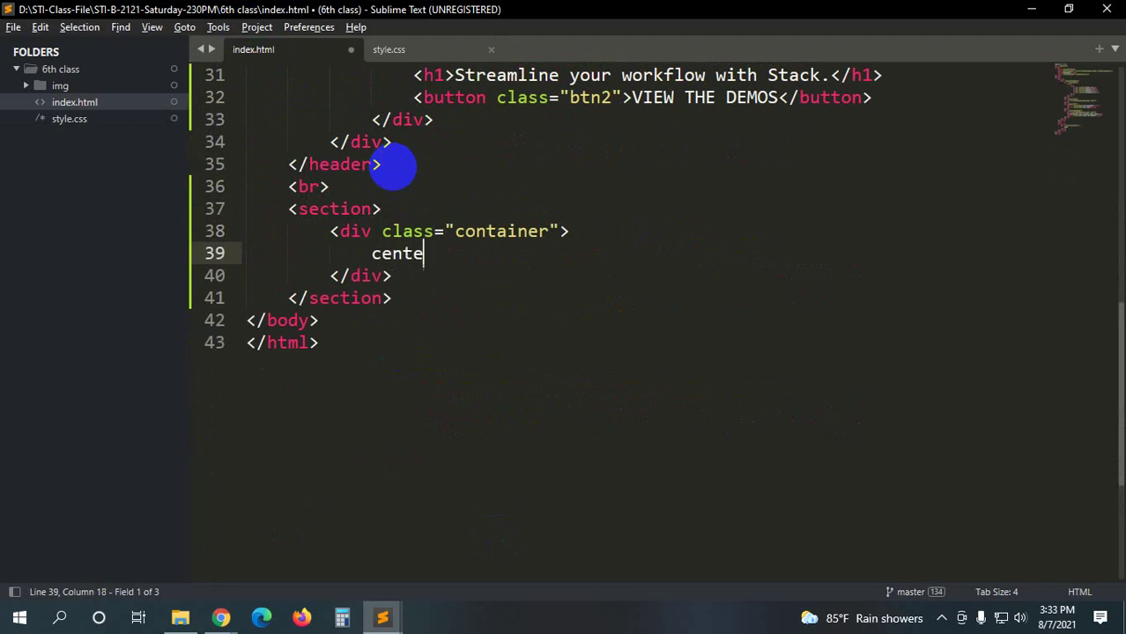
pyautogui.write('r')
pyautogui.press('Tab')
pyautogui.press('Return')
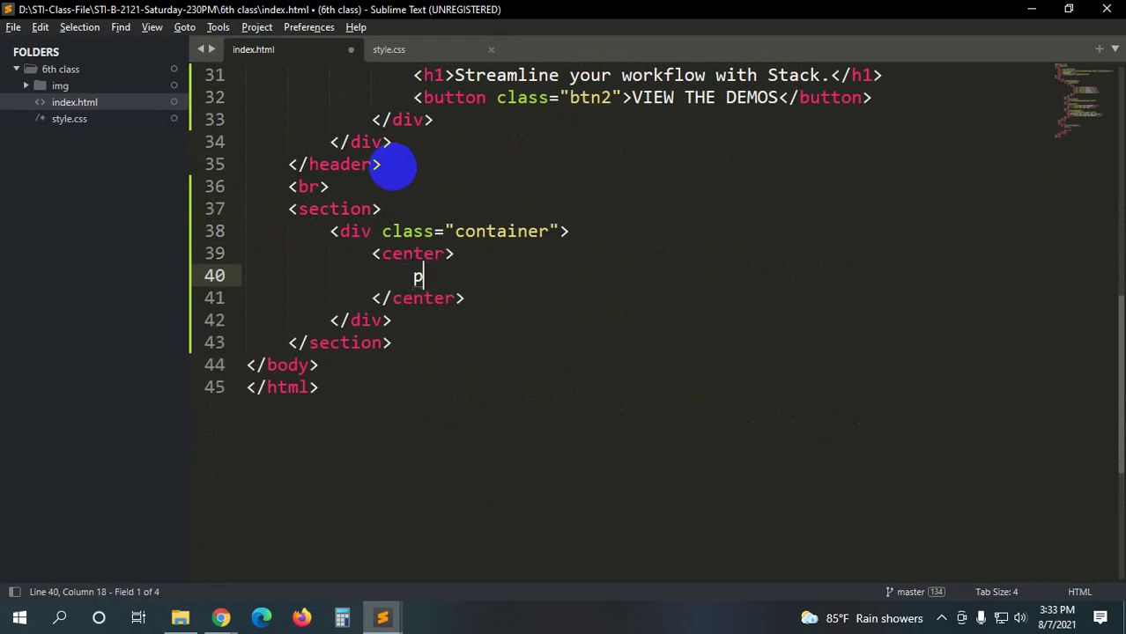
pyautogui.press('Tab')
pyautogui.write('sp')
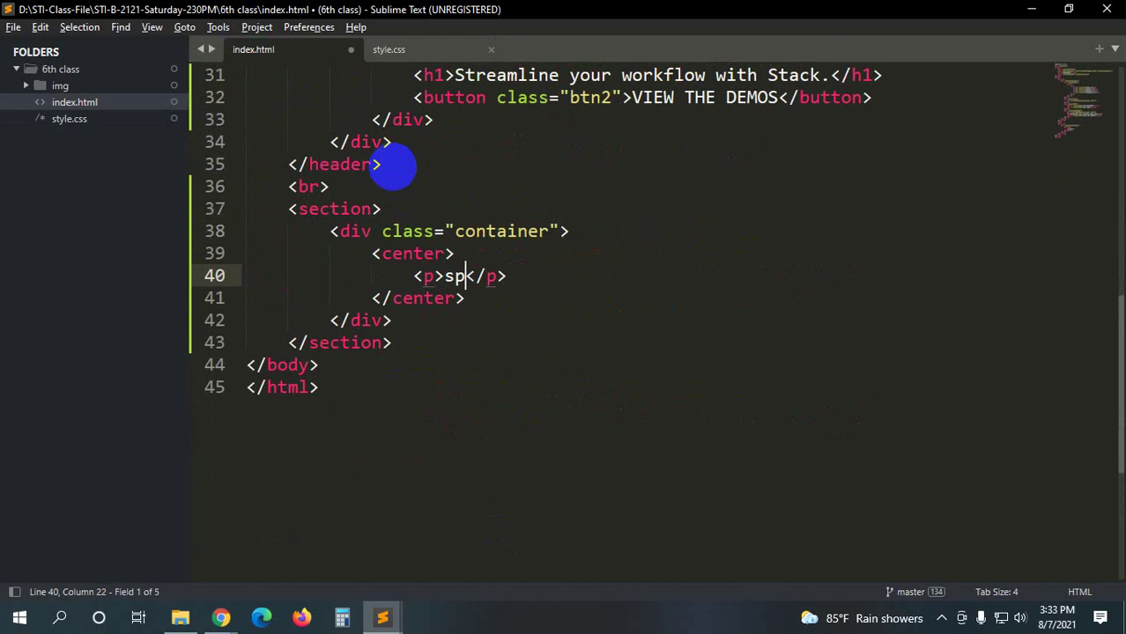
pyautogui.write('an')
pyautogui.press('Tab')
# - Type HOT! in the span and paste the banner sentence copied from the Stack page after it
pyautogui.hotkey('alt', 'Tab')
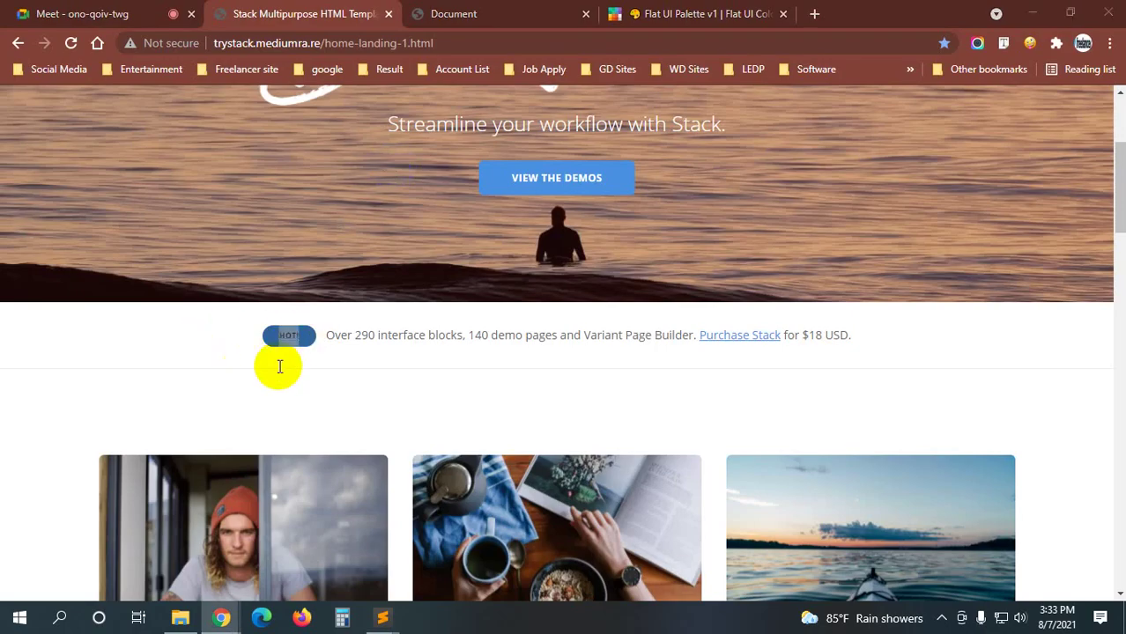
pyautogui.hotkey('alt', 'Tab')
pyautogui.write('HOT!')
pyautogui.click(621, 275)
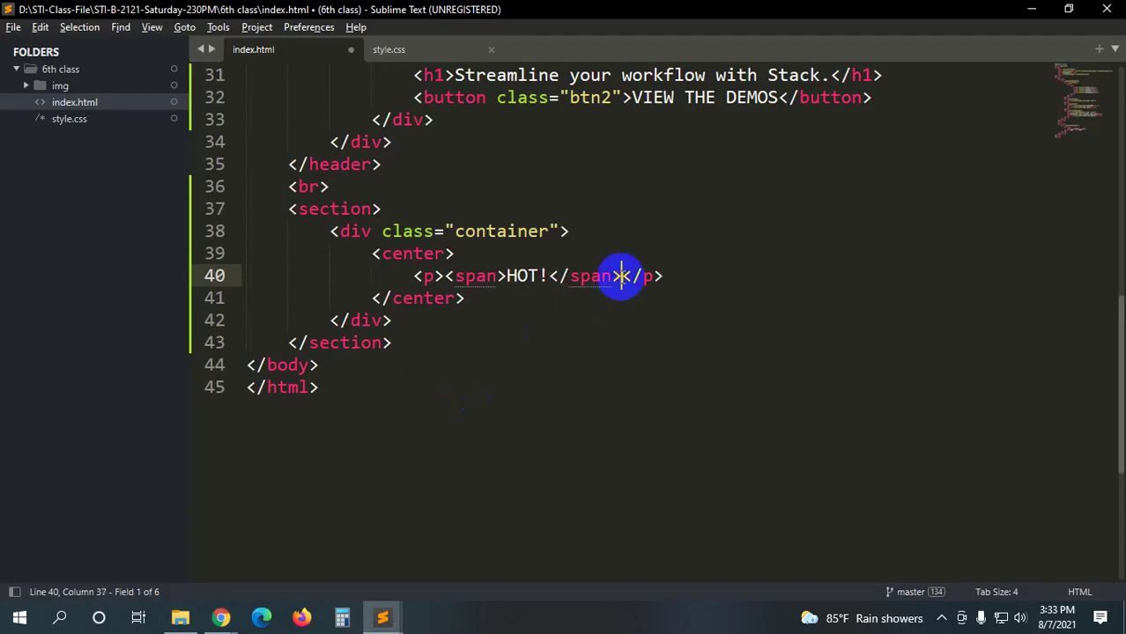
pyautogui.hotkey('alt', 'Tab')
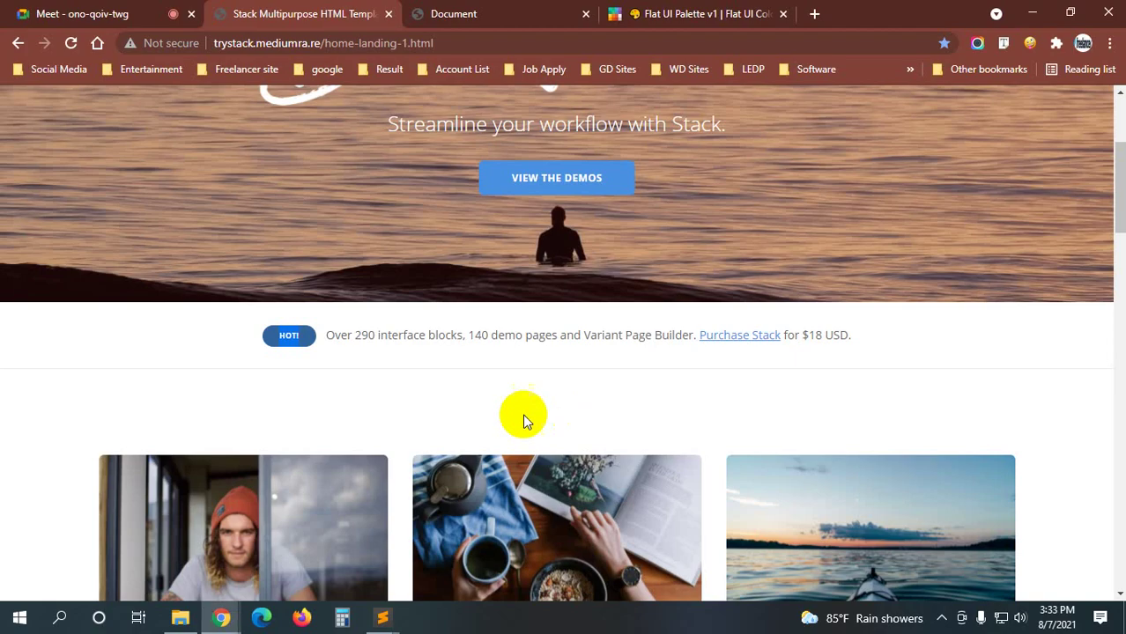
pyautogui.moveTo(325, 335); pyautogui.dragTo(698, 340)
pyautogui.hotkey('ctrl', 'c')
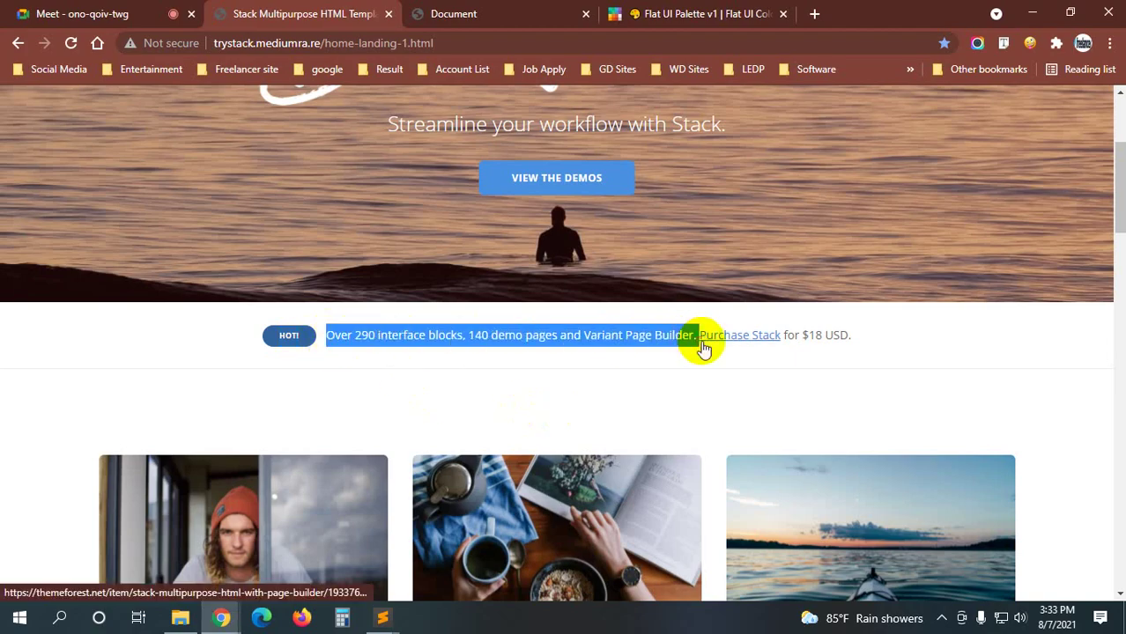
pyautogui.hotkey('alt', 'Tab')
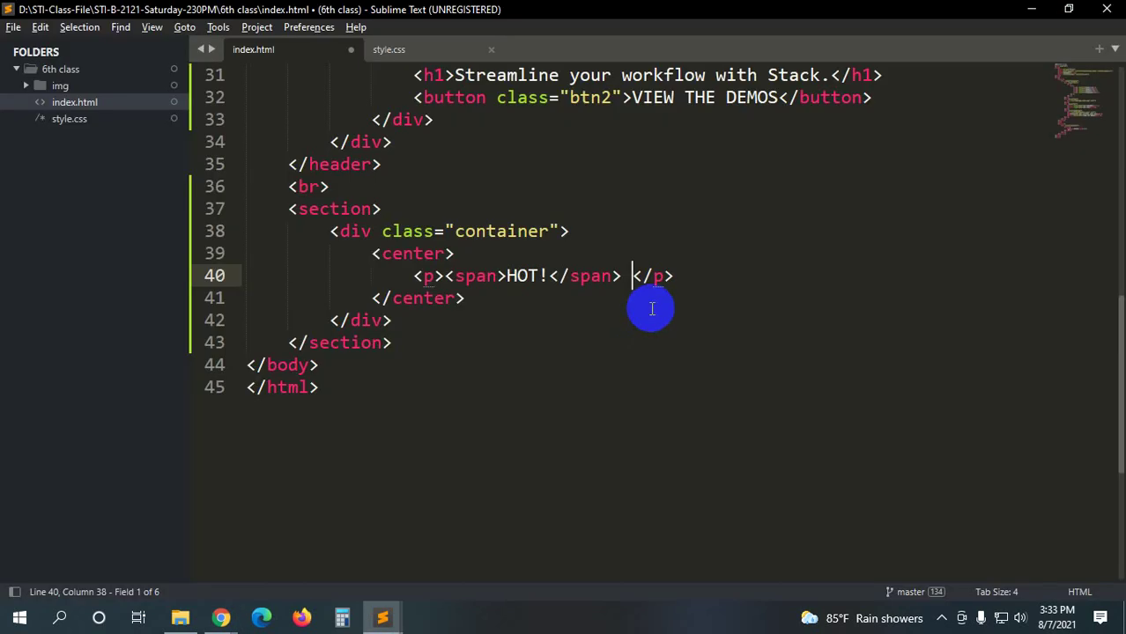
pyautogui.hotkey('ctrl', 'b')
pyautogui.hotkey('ctrl', 'v')
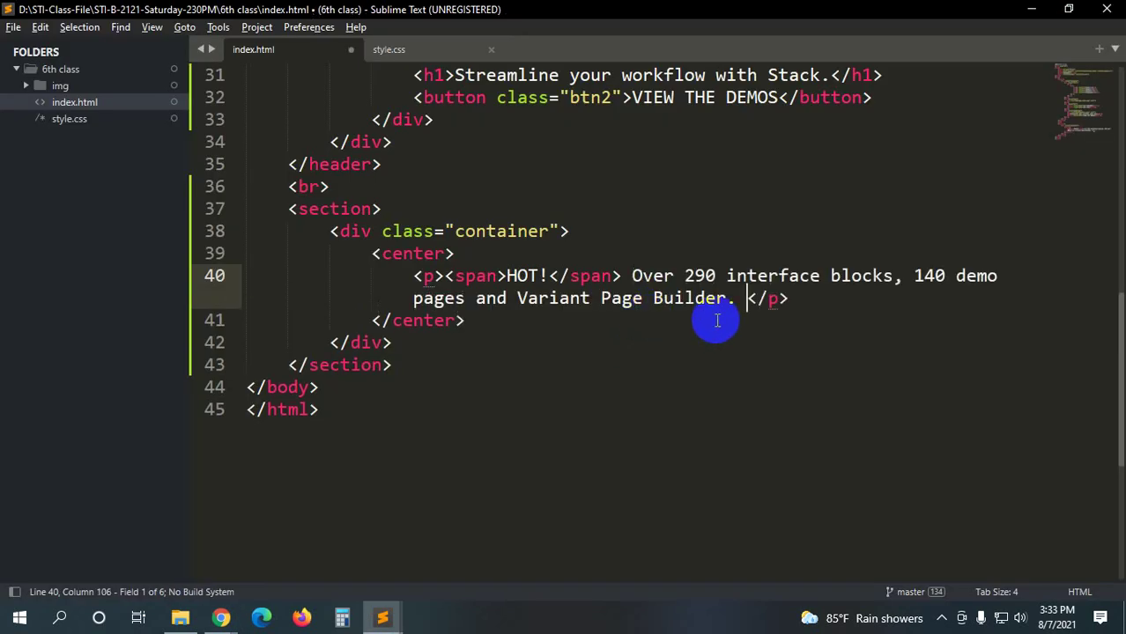
# - Add a 'Purchase Stack' link with href '#' after the sentence
pyautogui.hotkey('alt', 'Tab')
pyautogui.click(685, 338)
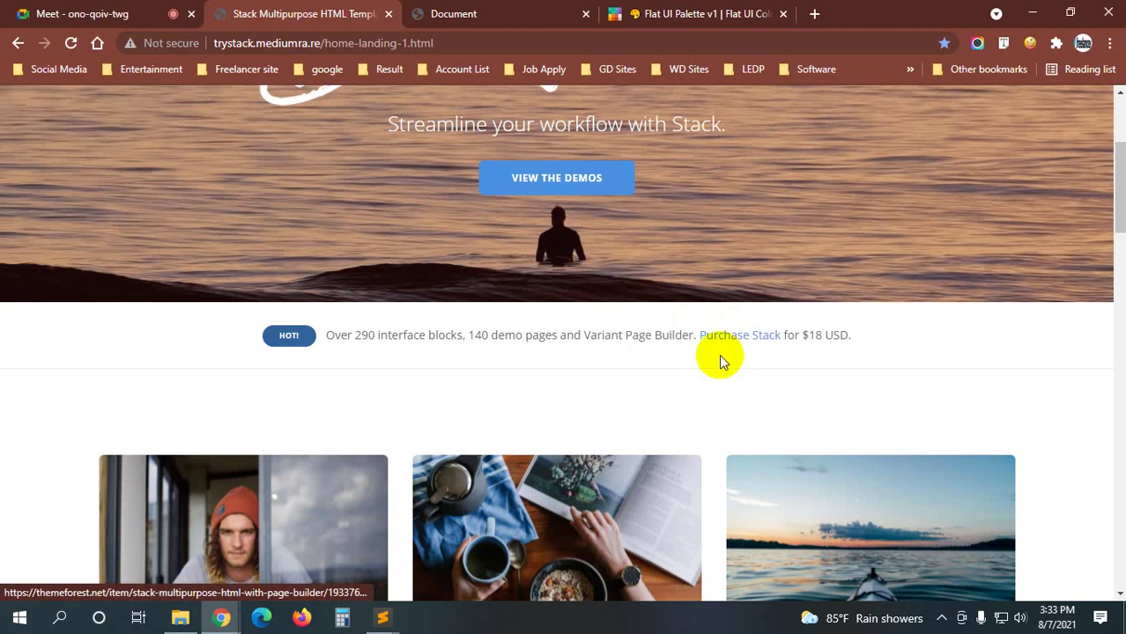
pyautogui.click(705, 333)
pyautogui.moveTo(705, 334); pyautogui.dragTo(782, 335)
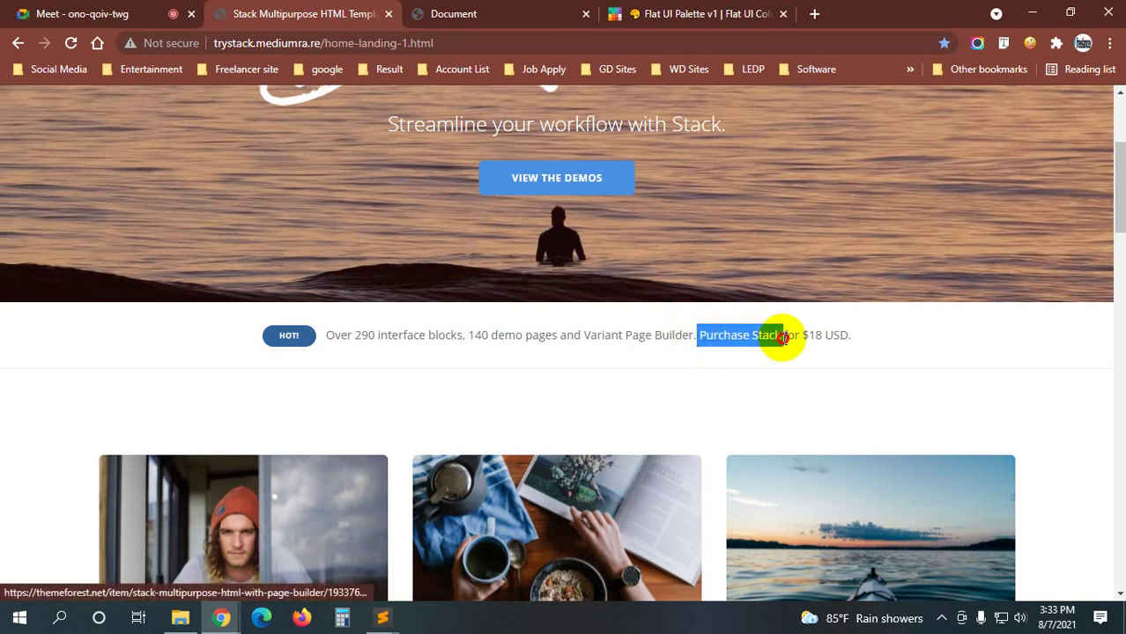
pyautogui.hotkey('alt', 'Tab')
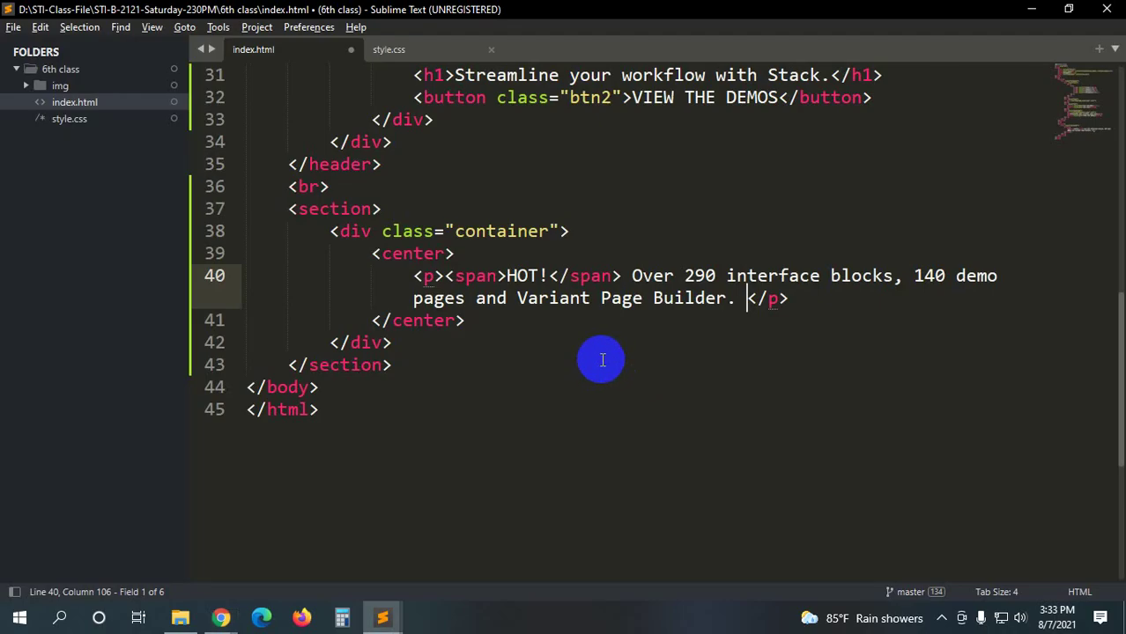
pyautogui.write('a')
pyautogui.press('Tab')
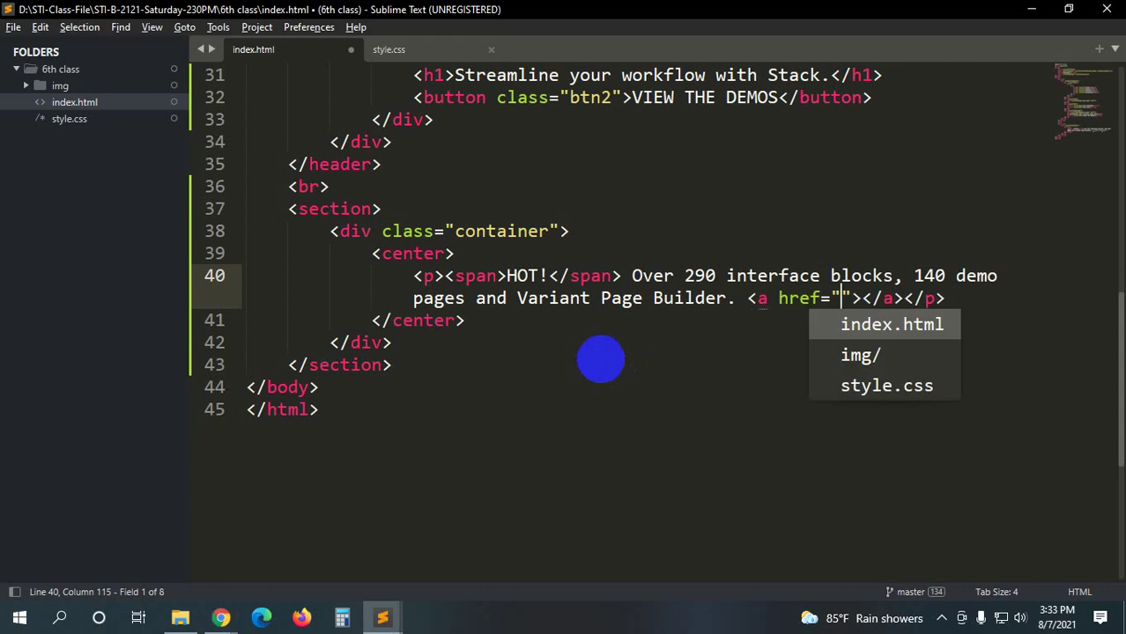
pyautogui.write('#">')
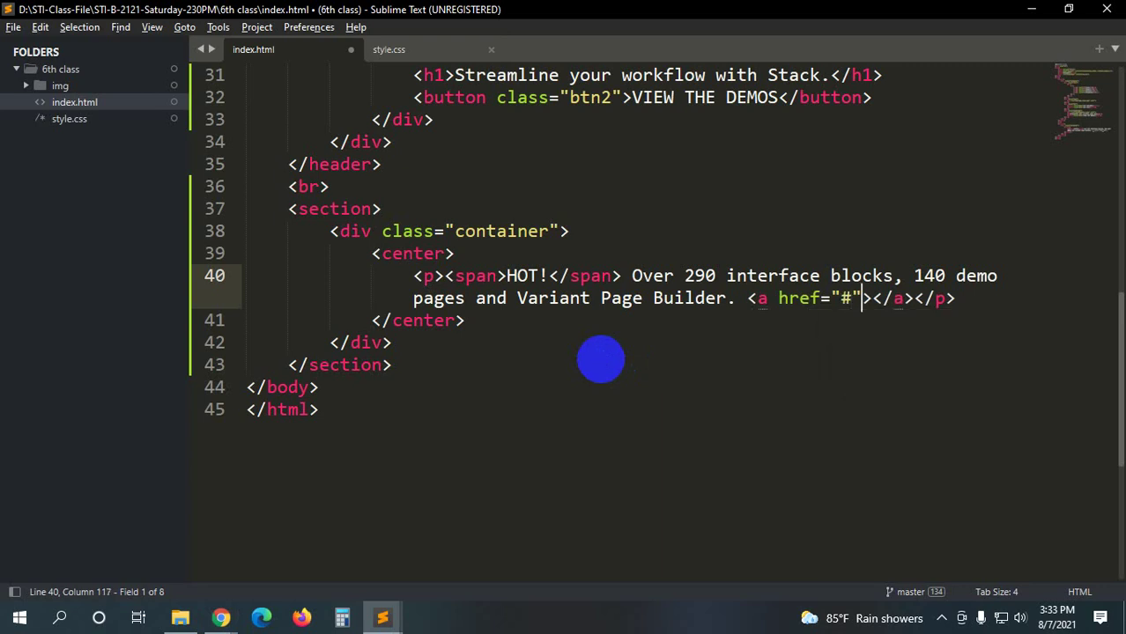
pyautogui.write(' Purchase Stack')
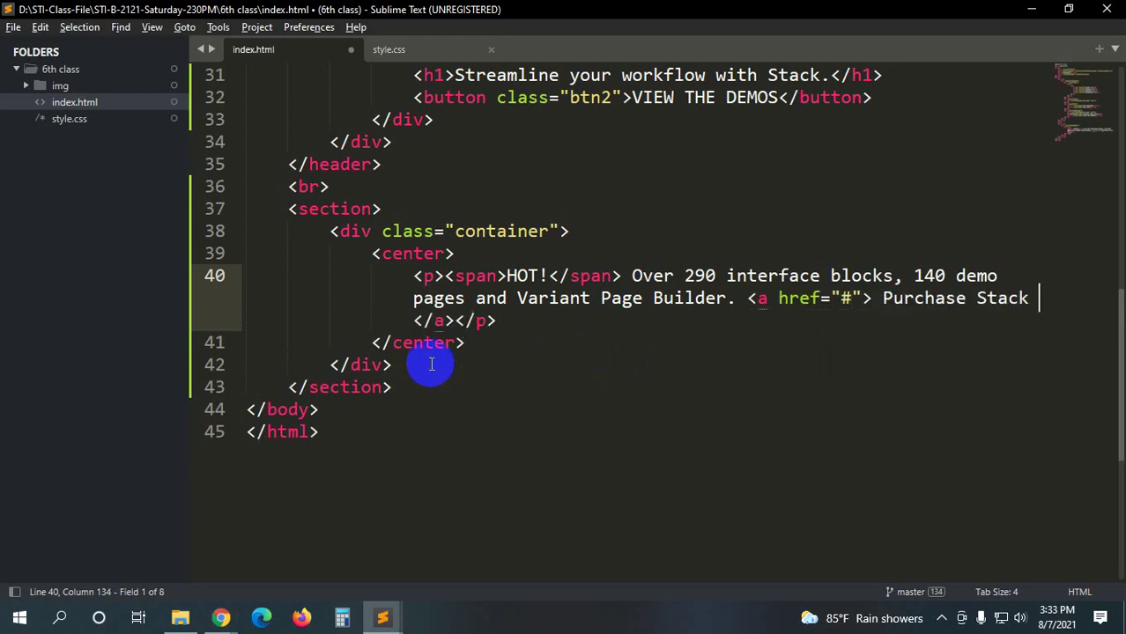
# - Append 'for $18 USD.' copied from the original page and save index.html
pyautogui.hotkey('alt', 'Tab')
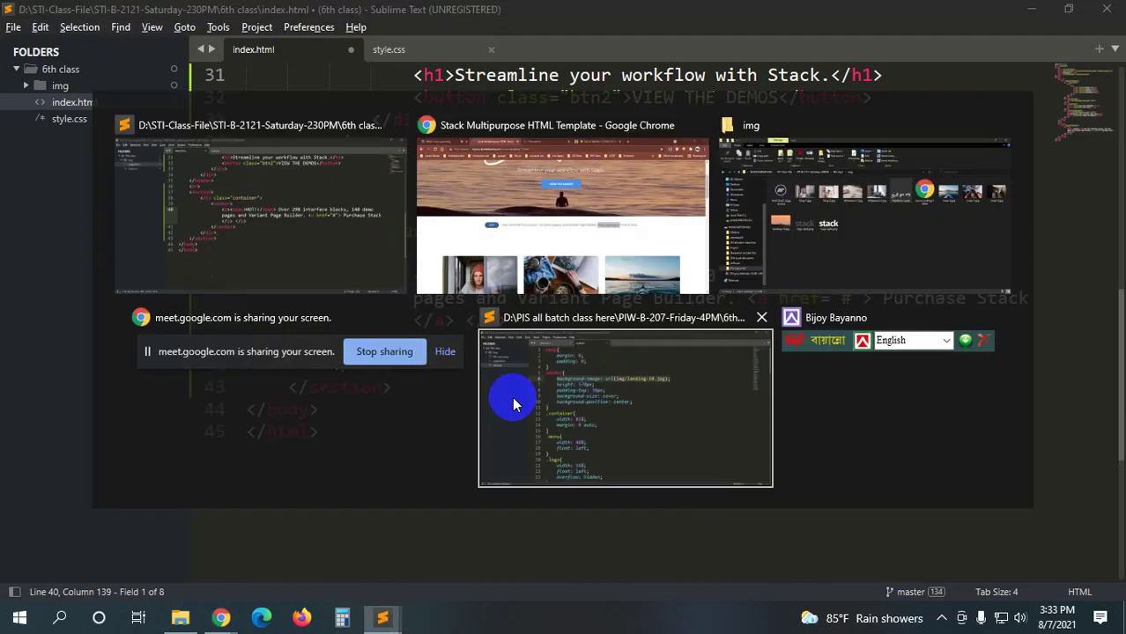
pyautogui.moveTo(854, 335)
pyautogui.mouseDown()
pyautogui.moveTo(802, 335)
pyautogui.moveTo(788, 349)
pyautogui.mouseUp()
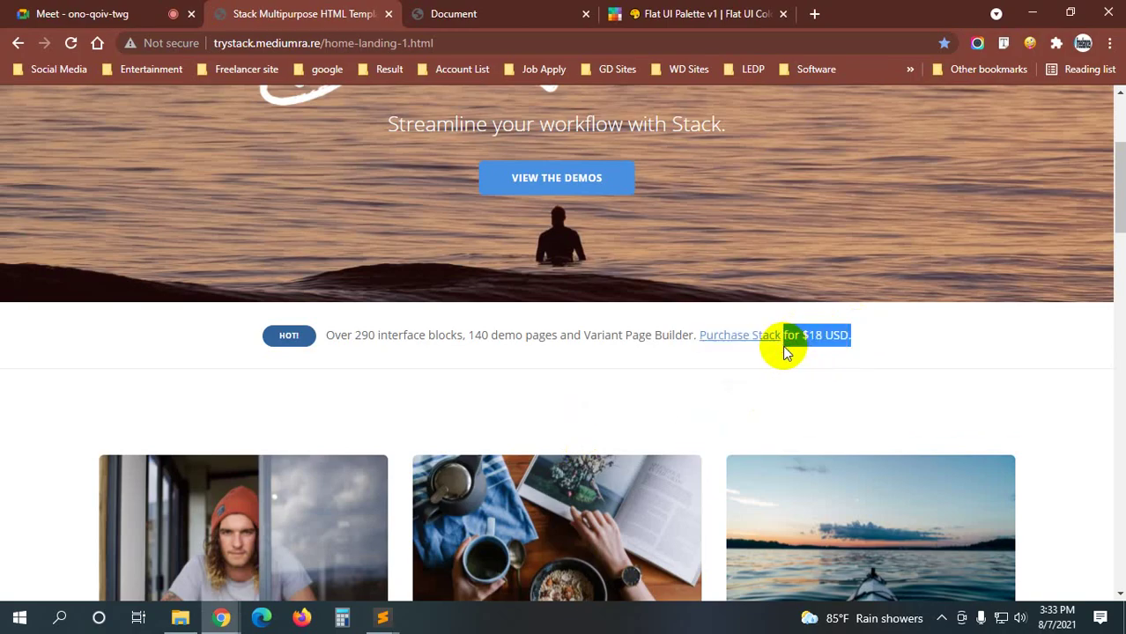
pyautogui.hotkey('ctrl', 'c')
pyautogui.hotkey('alt', 'Tab')
pyautogui.hotkey('ctrl', 'v')
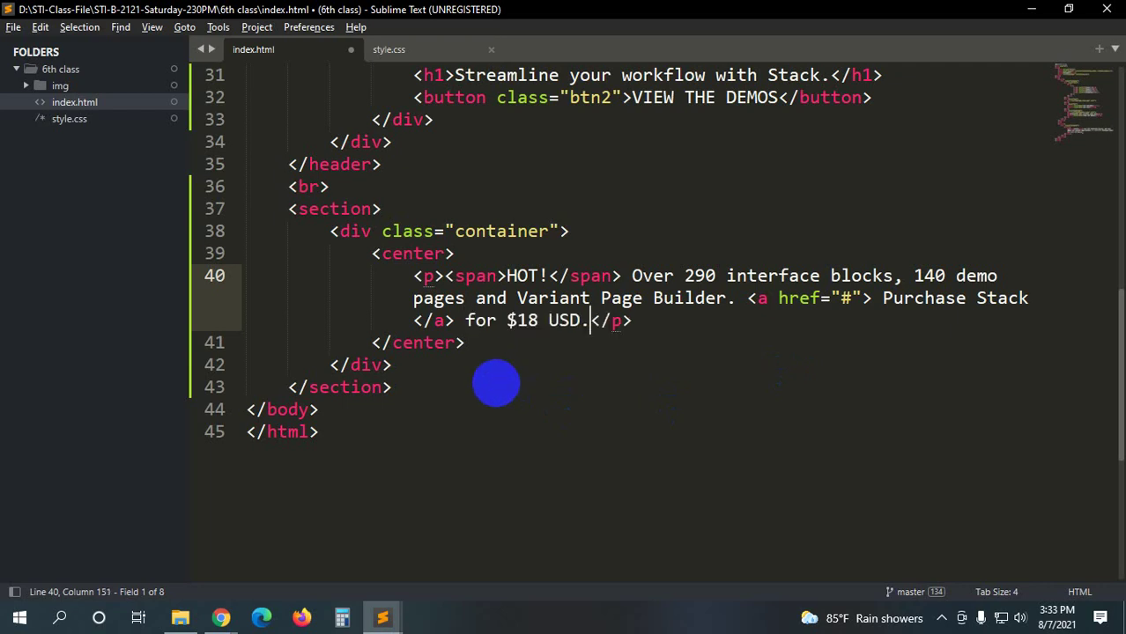
pyautogui.hotkey('ctrl', 's')
pyautogui.click(221, 617)
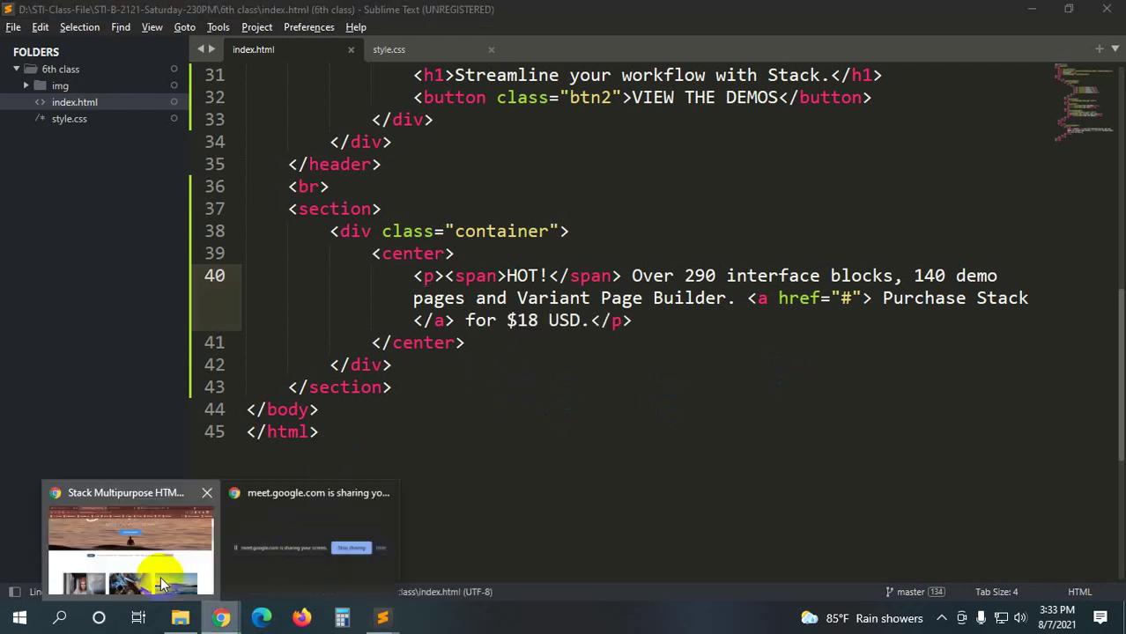
pyautogui.click(161, 584)
# - View the unstyled HOT! line on the local page, then the template's styled banner for comparison
pyautogui.hotkey('ctrl', 'Tab')
pyautogui.scroll(-1, 322, 411)
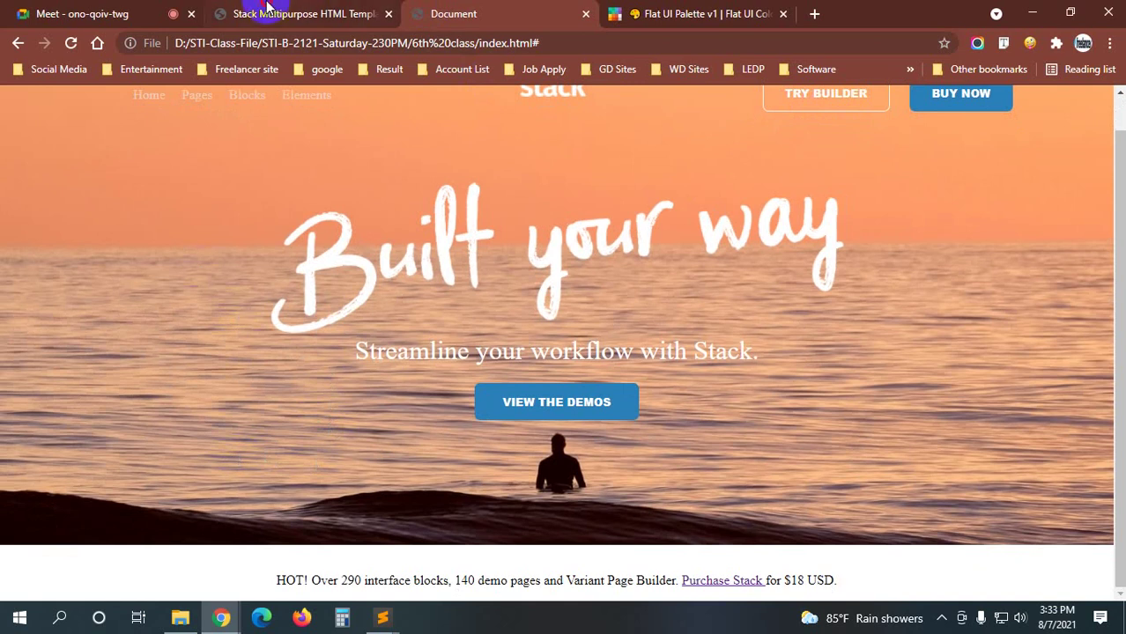
pyautogui.click(264, 10)
pyautogui.tripleClick(240, 339)
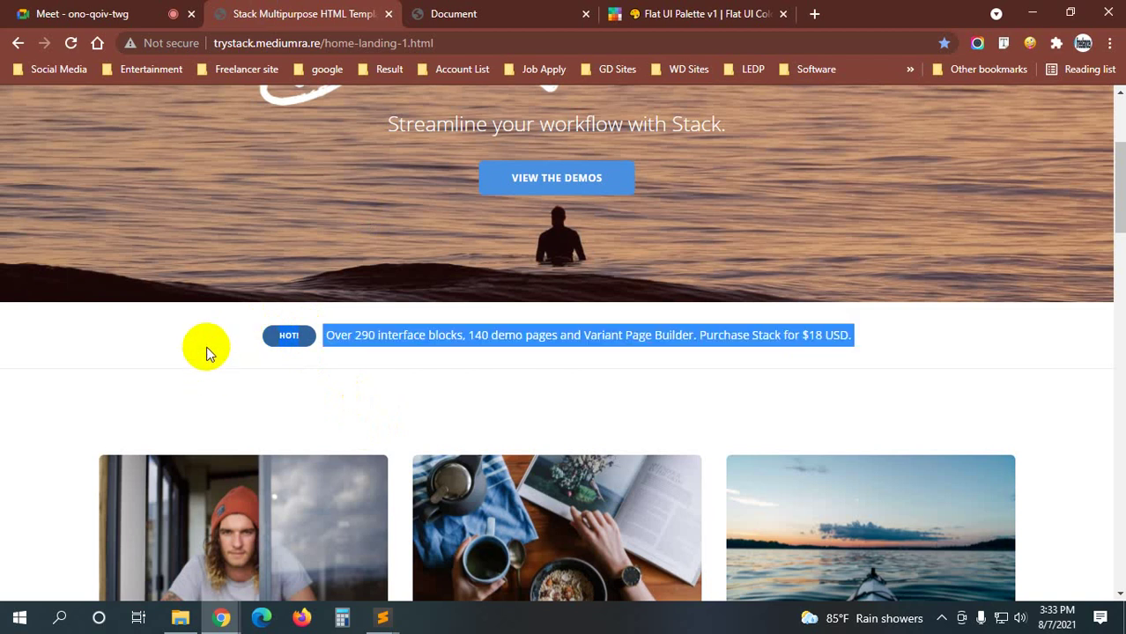
pyautogui.click(207, 340)
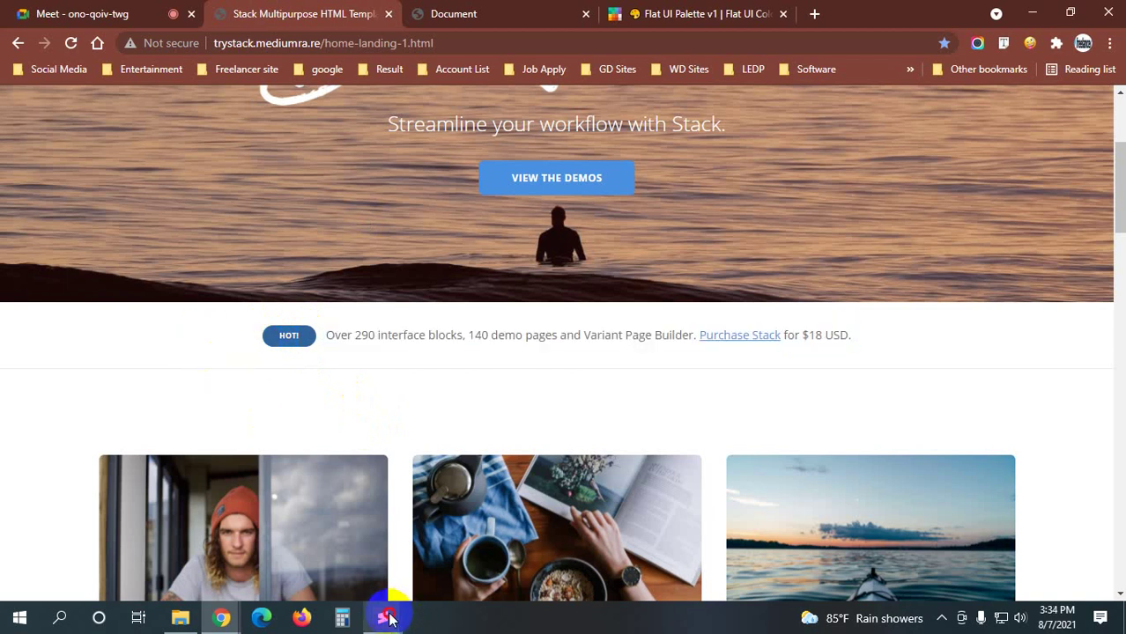
# - Add a style attribute to the HOT! span, starting a color property
pyautogui.moveTo(384, 616)
pyautogui.click(485, 558)
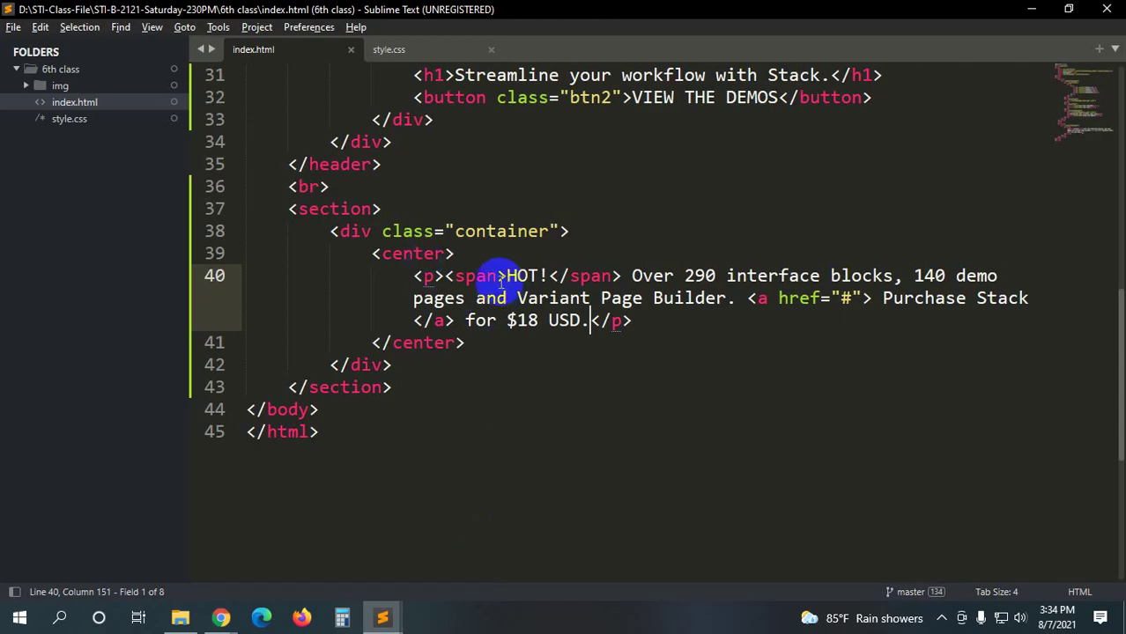
pyautogui.click(495, 276)
pyautogui.write('sty')
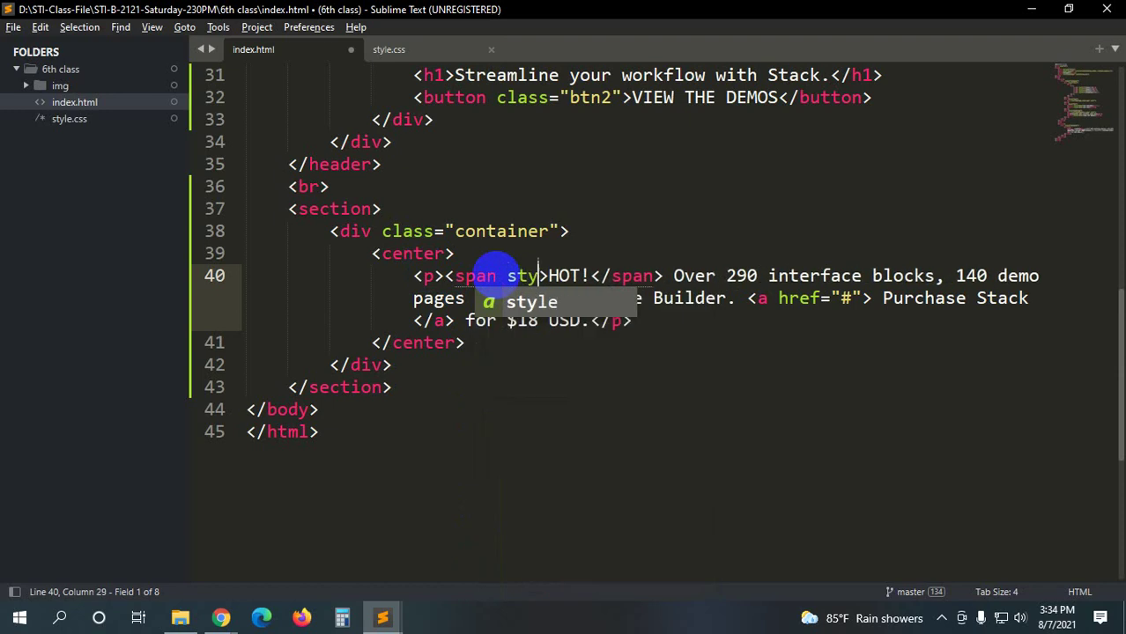
pyautogui.write('el')
pyautogui.press('BackSpace')
pyautogui.press('BackSpace')
pyautogui.press('Return')
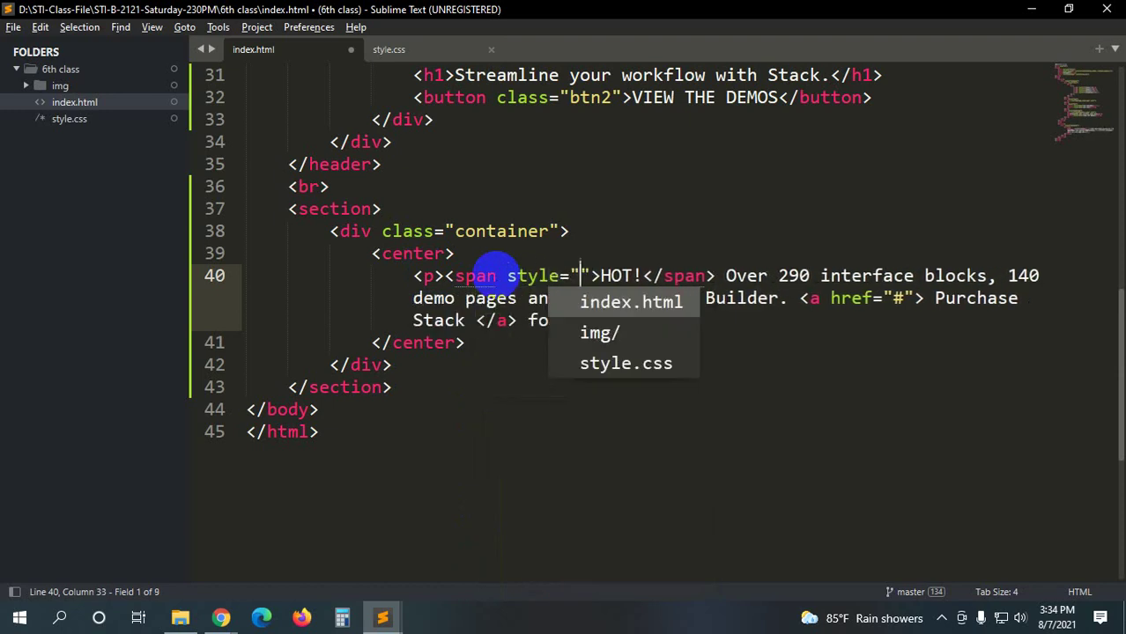
pyautogui.press('Return')
pyautogui.hotkey('ctrl', 'z')
pyautogui.write('col')
pyautogui.press('Return')
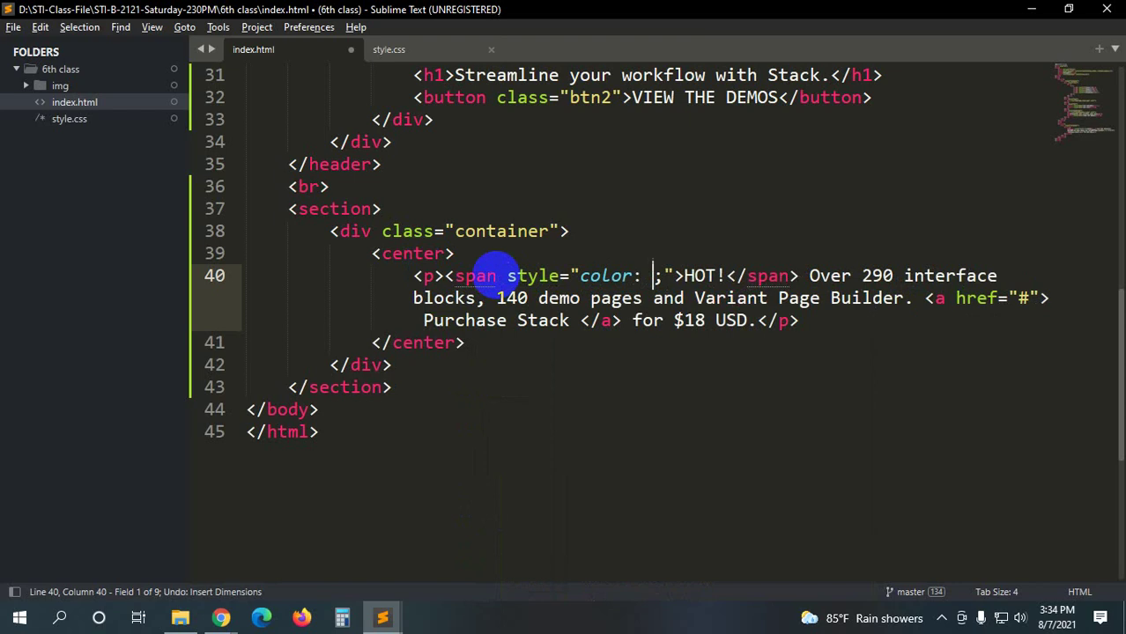
# - Set the span's text colour to white and add an empty background-color declaration
pyautogui.hotkey('alt', 'Tab')
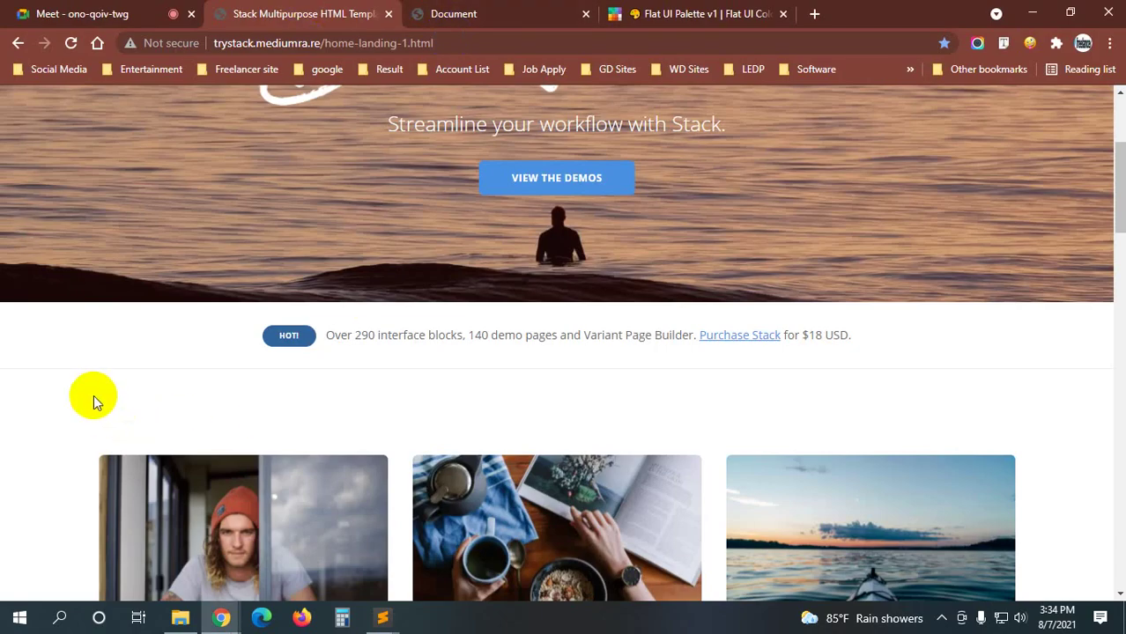
pyautogui.hotkey('alt', 'Tab')
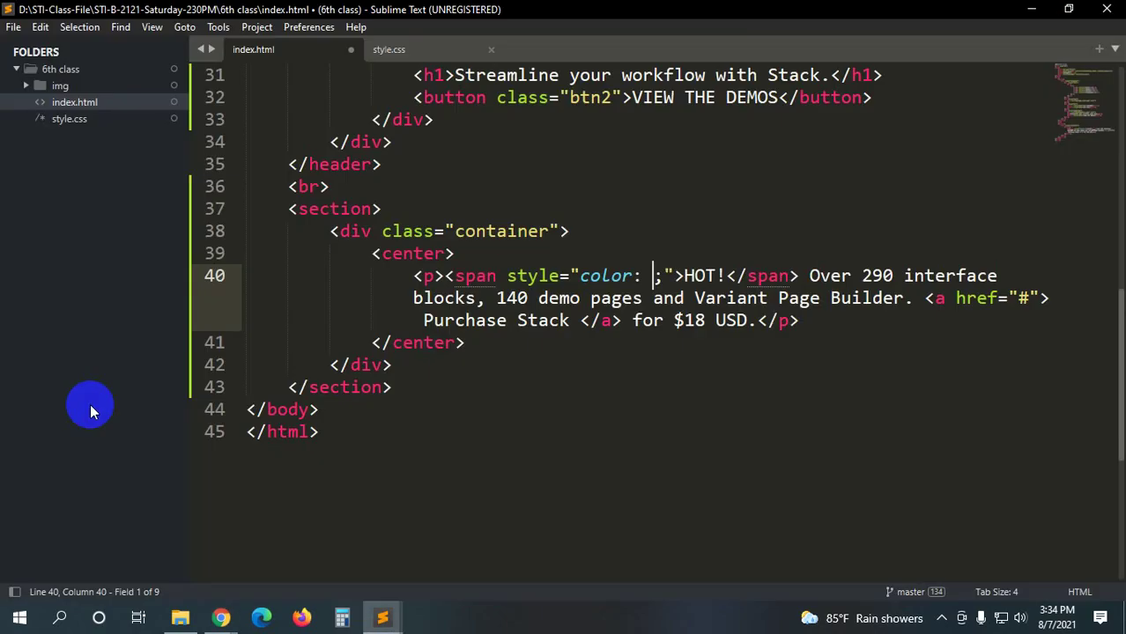
pyautogui.write('color')
pyautogui.press('Return')
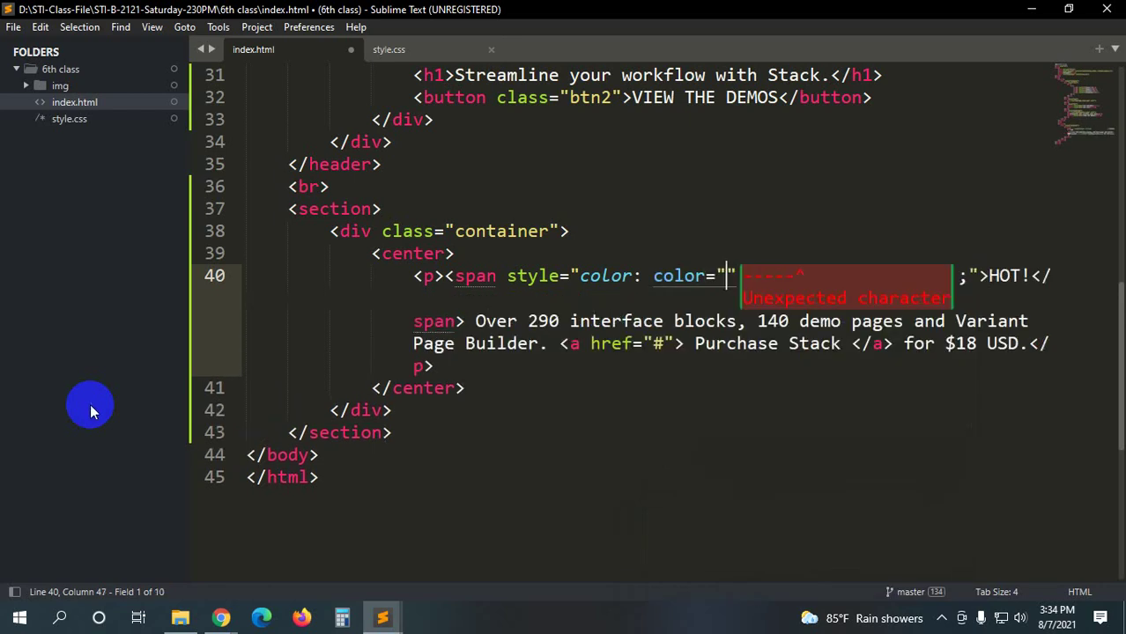
pyautogui.press('Delete')
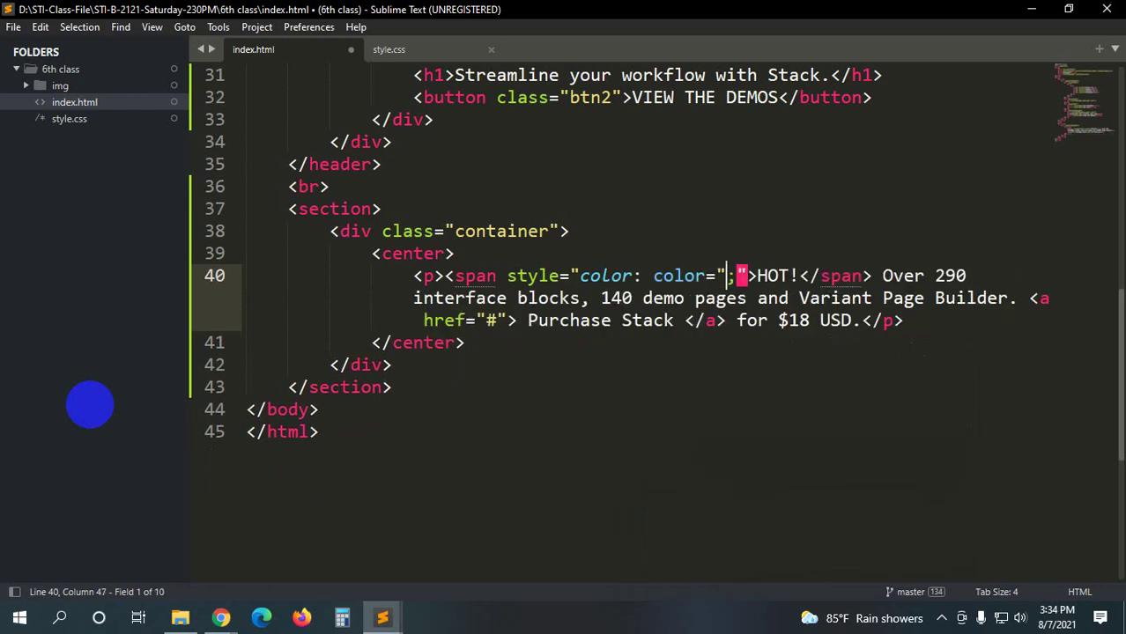
pyautogui.press('BackSpace')
pyautogui.press('BackSpace')
pyautogui.press('BackSpace')
pyautogui.press('BackSpace')
pyautogui.press('BackSpace')
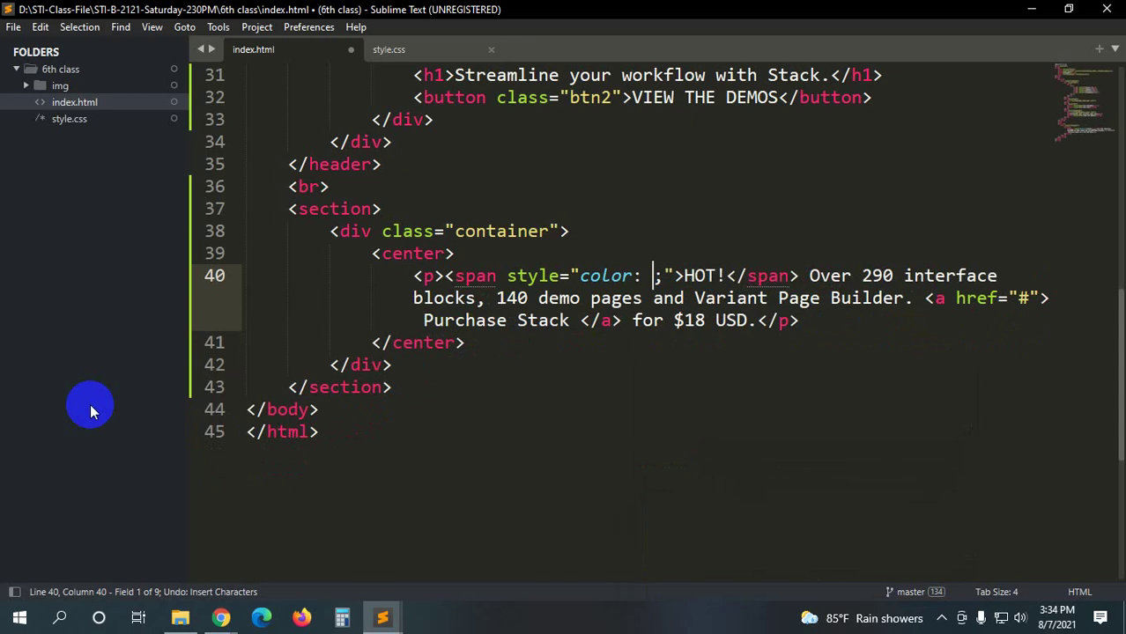
pyautogui.write('white')
pyautogui.press('Right')
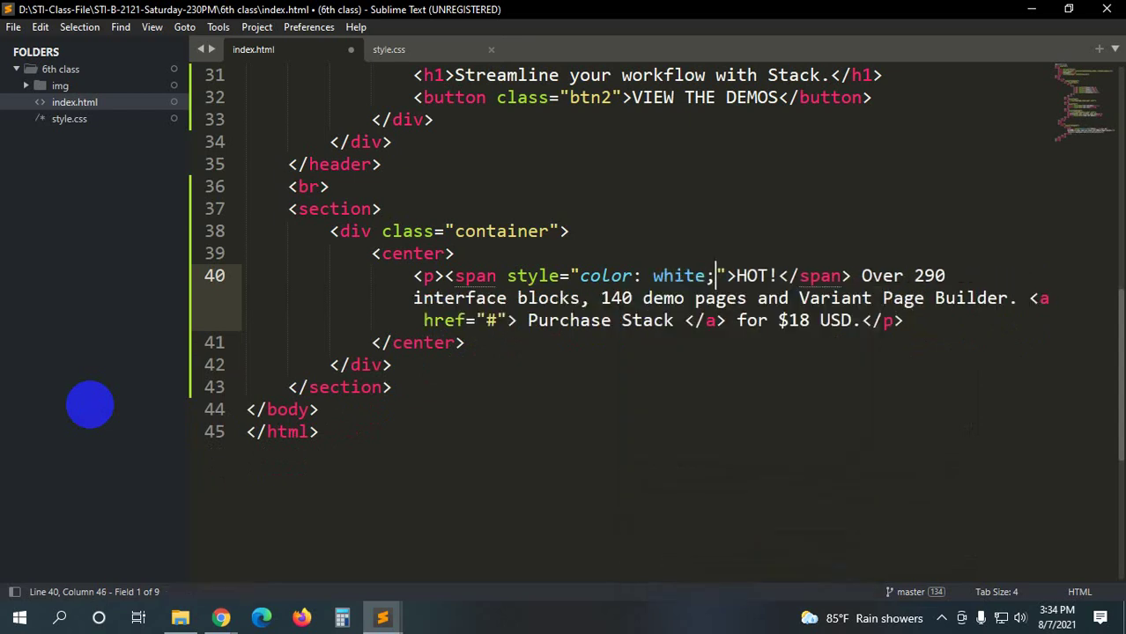
pyautogui.write('bac')
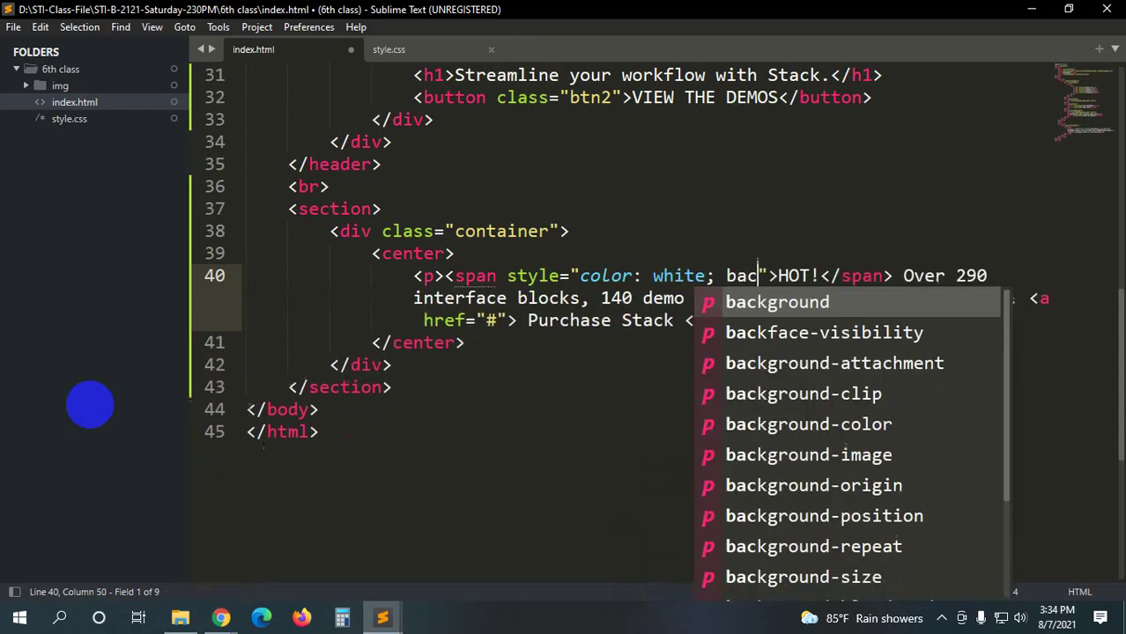
pyautogui.write('kground')
pyautogui.press('Down')
pyautogui.press('Down')
pyautogui.press('Down')
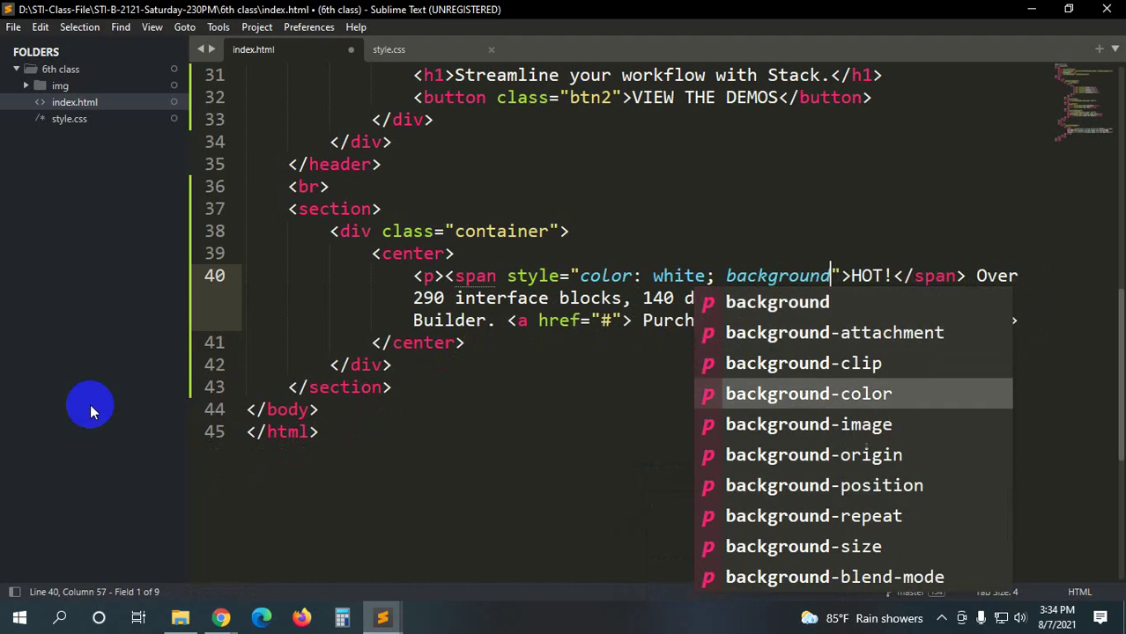
pyautogui.press('Return')
# - Copy the Belize Hole colour in HEX format from the Flat UI Palette page
pyautogui.hotkey('alt', 'Tab')
pyautogui.click(662, 7)
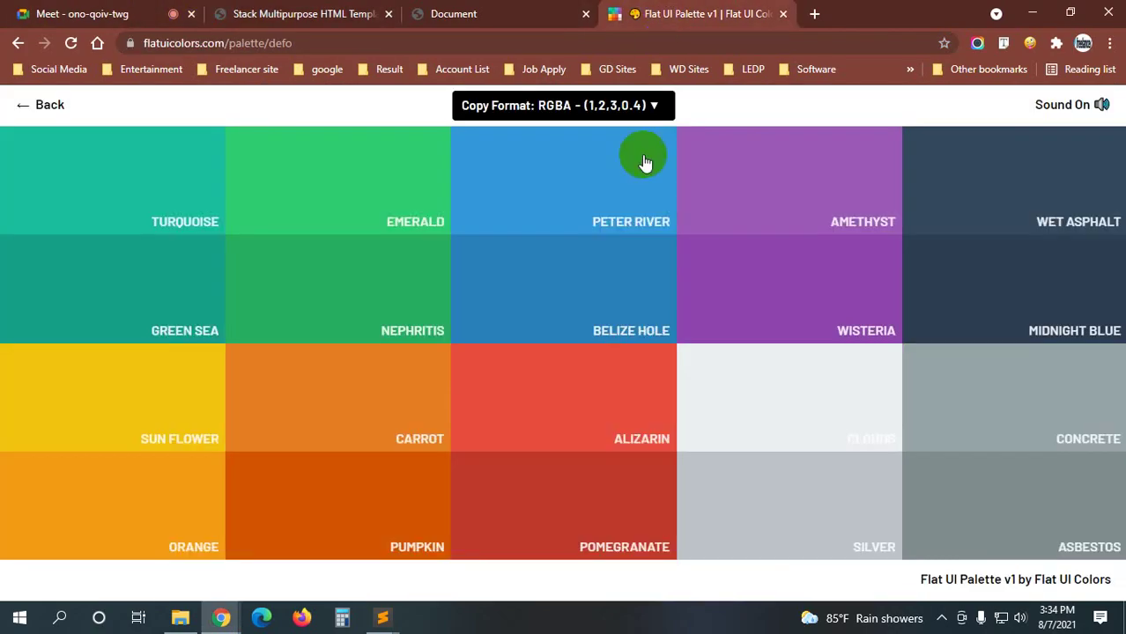
pyautogui.click(547, 283)
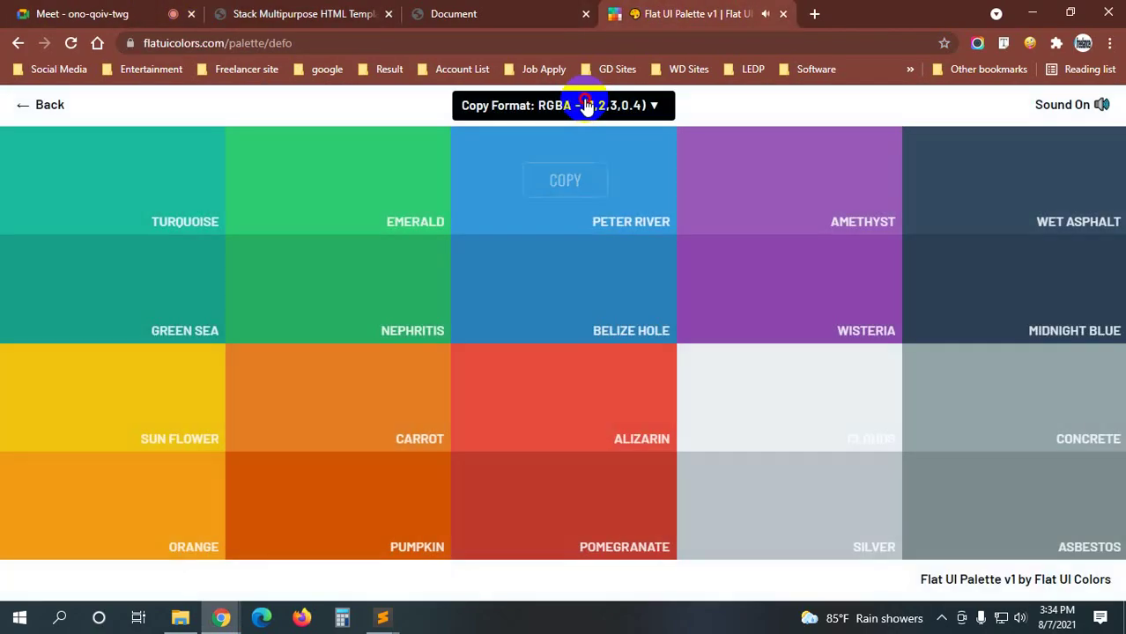
pyautogui.click(578, 106)
pyautogui.click(557, 150)
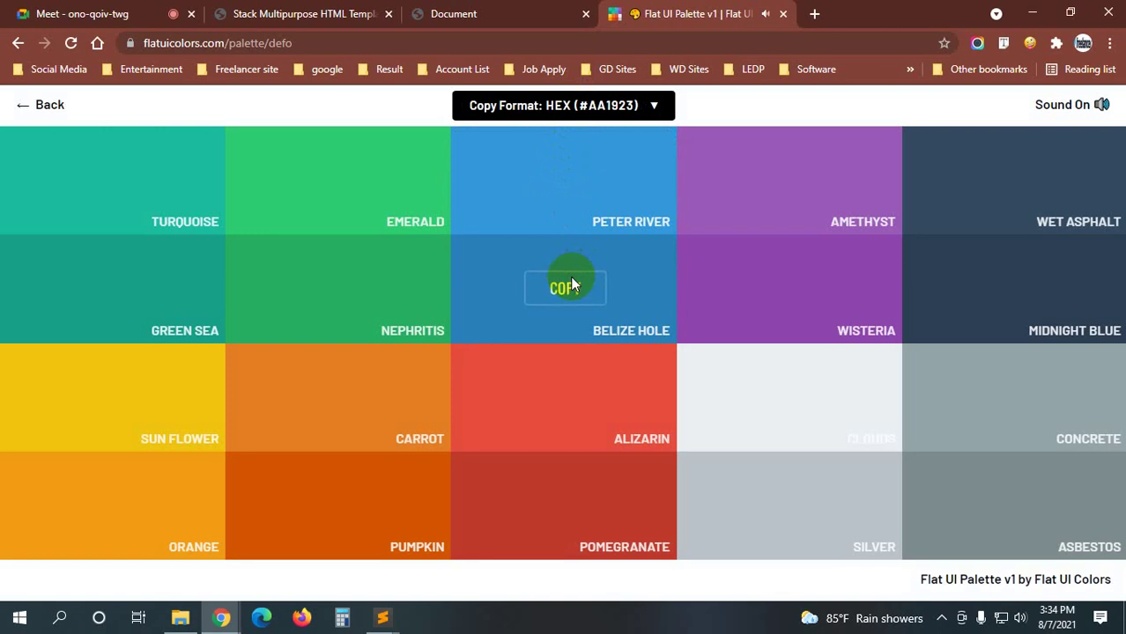
pyautogui.click(577, 277)
pyautogui.moveTo(384, 618)
pyautogui.click(469, 572)
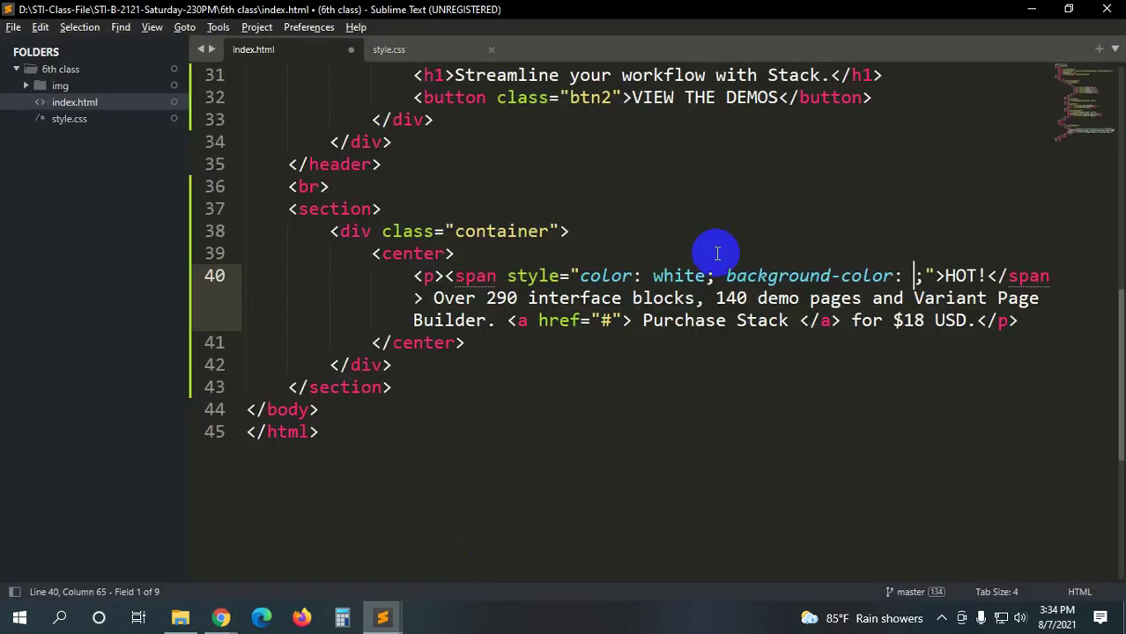
# - Paste #2980b9 as the badge background and measure the original HOT! badge
pyautogui.write('#2980b9')
pyautogui.press('Right')
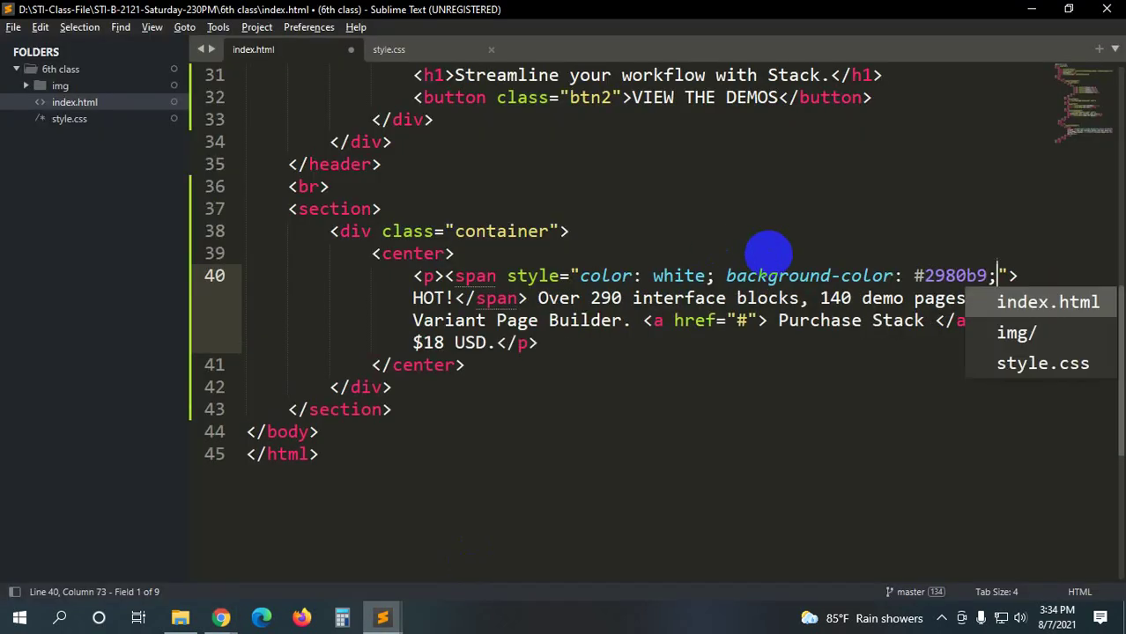
pyautogui.hotkey('alt', 'Tab')
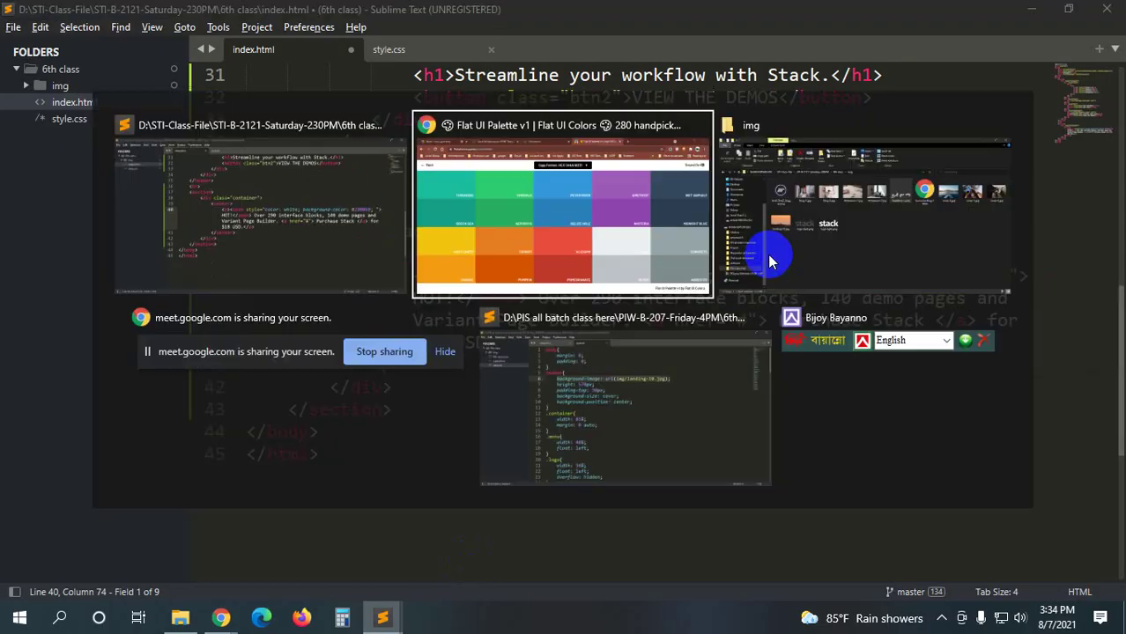
pyautogui.click(324, 8)
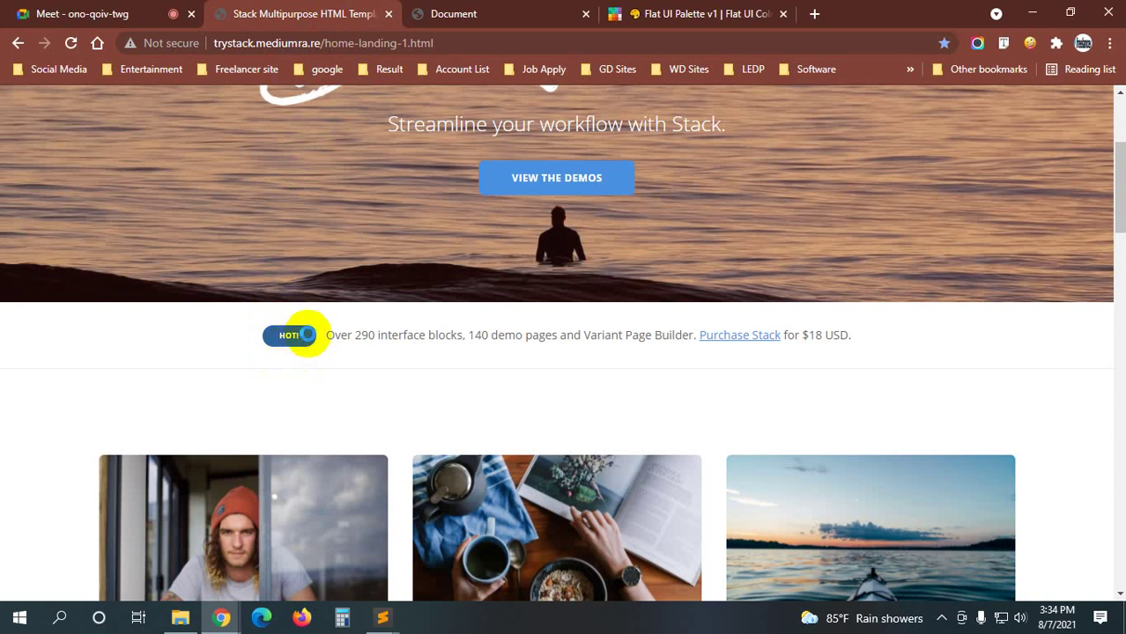
pyautogui.press('Print')
pyautogui.moveTo(297, 336); pyautogui.dragTo(317, 340)
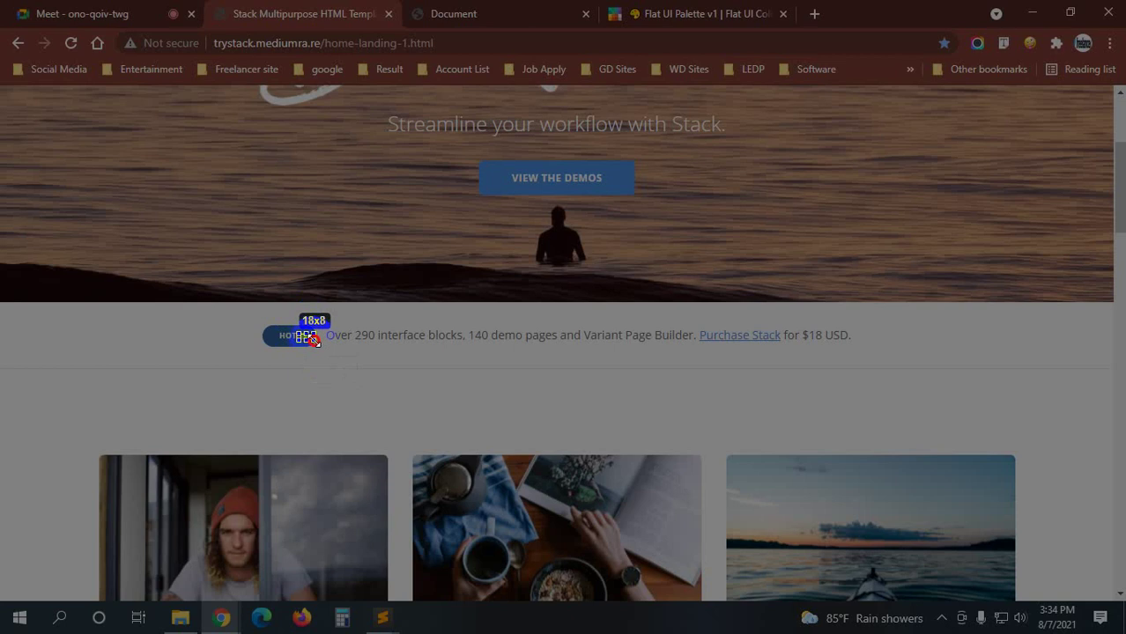
pyautogui.click(302, 356)
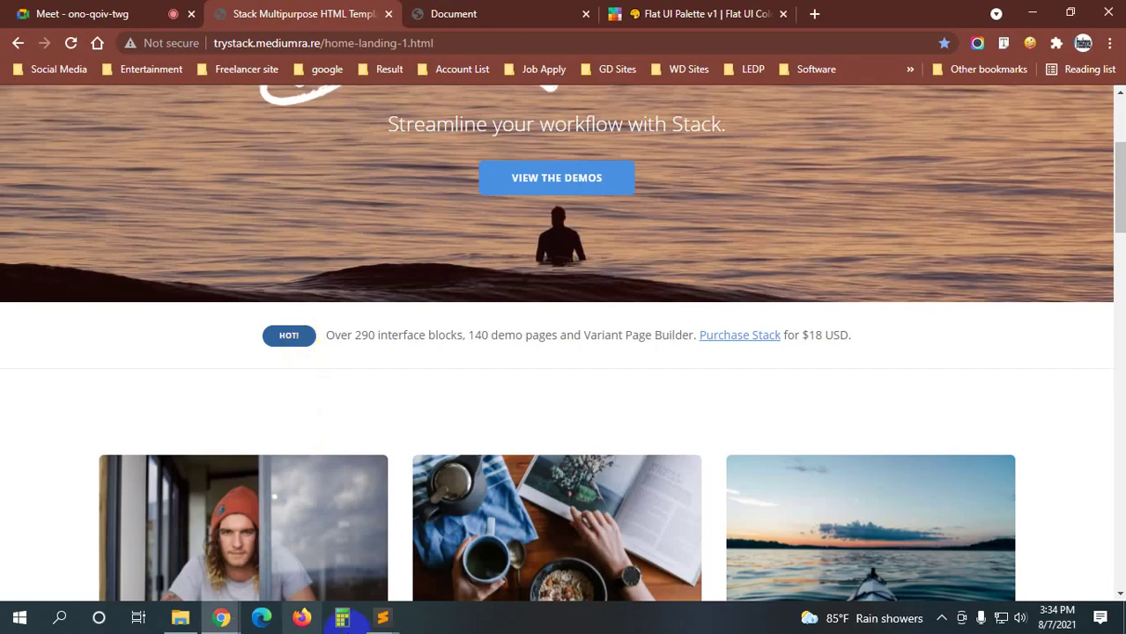
# - Add 5px 20px padding to the HOT! span and preview it against the original
pyautogui.moveTo(382, 616)
pyautogui.click(523, 480)
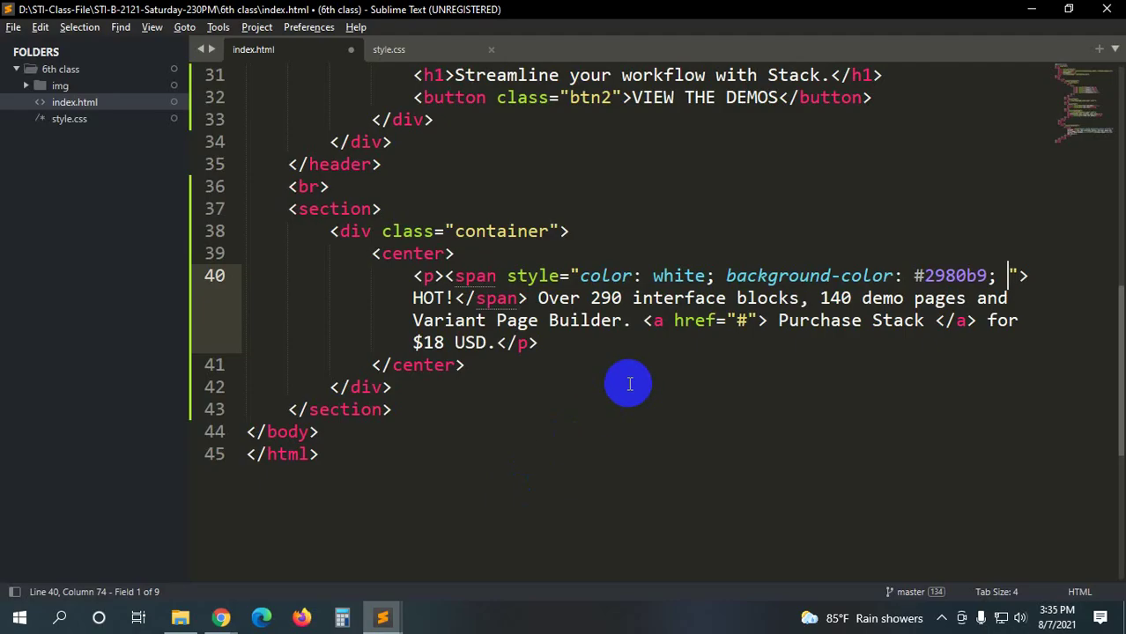
pyautogui.write('padding')
pyautogui.press('Return')
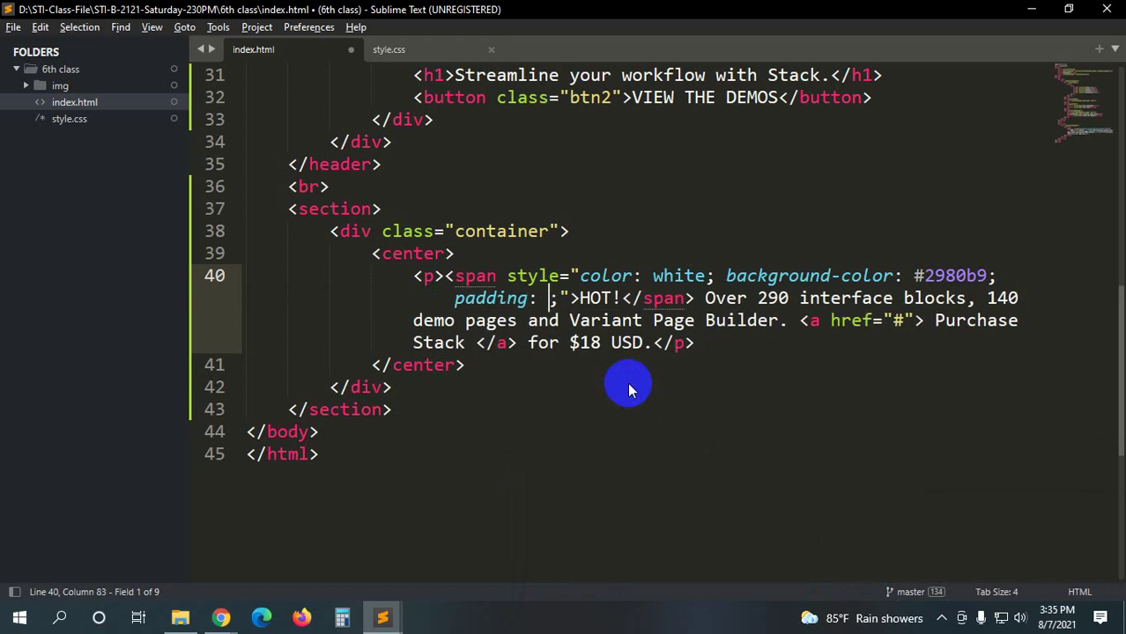
pyautogui.write('5px ')
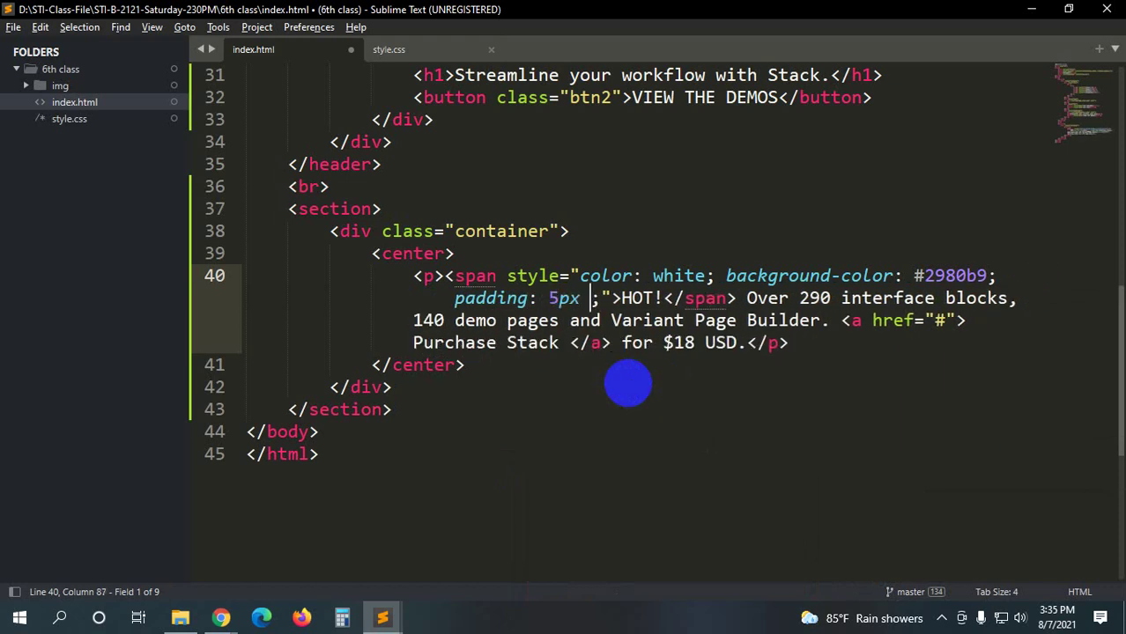
pyautogui.write('20')
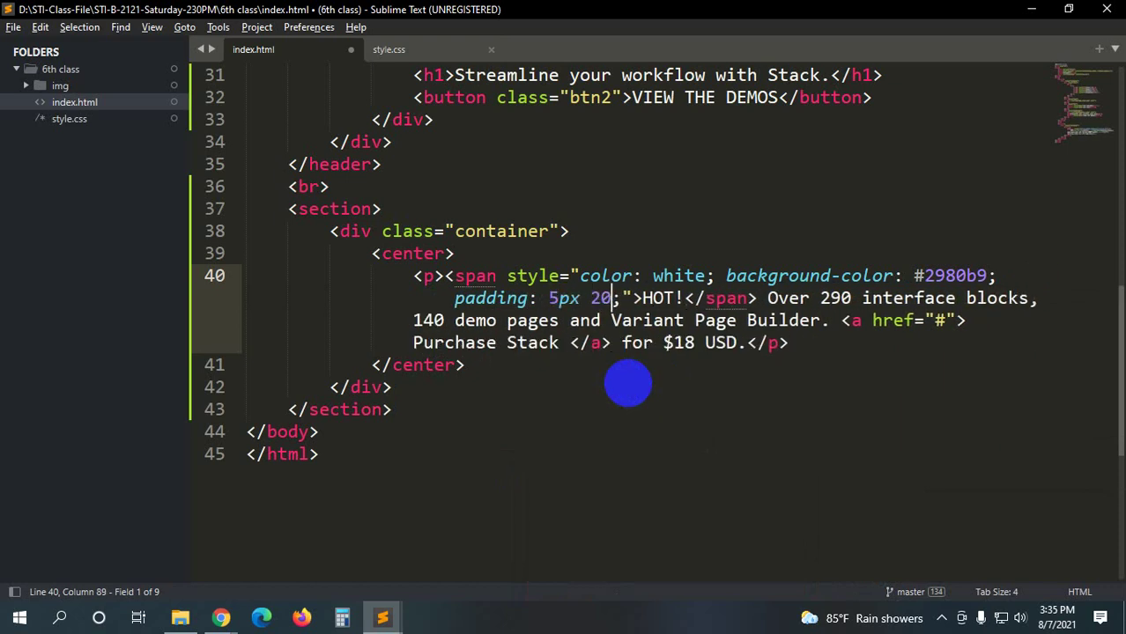
pyautogui.write('px')
pyautogui.hotkey('alt', 'Tab')
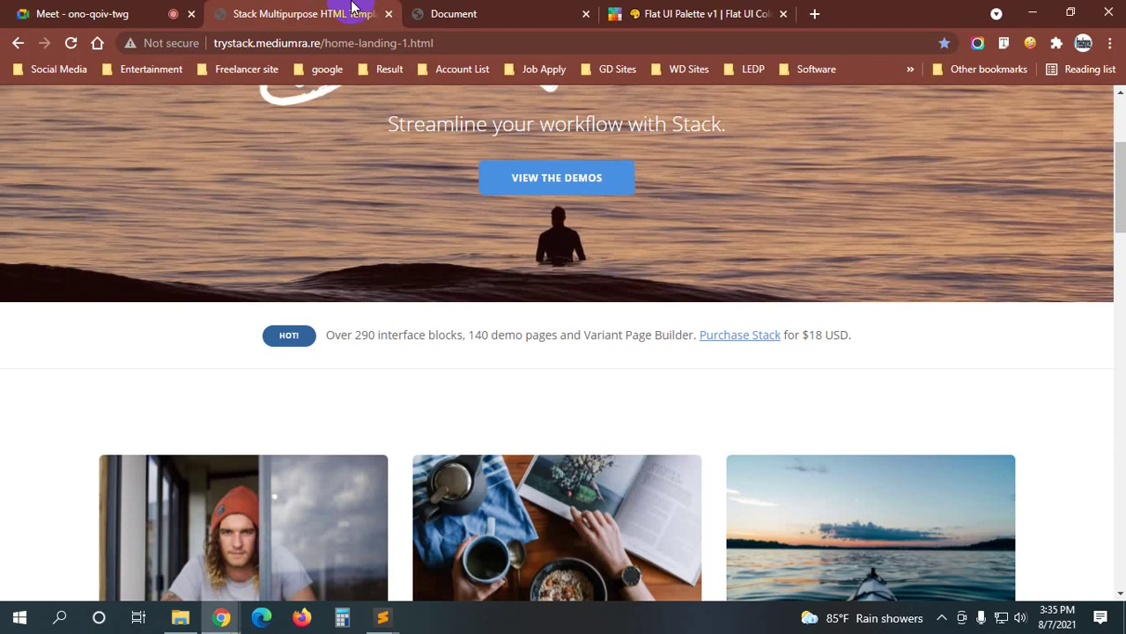
pyautogui.click(441, 13)
pyautogui.press('F5')
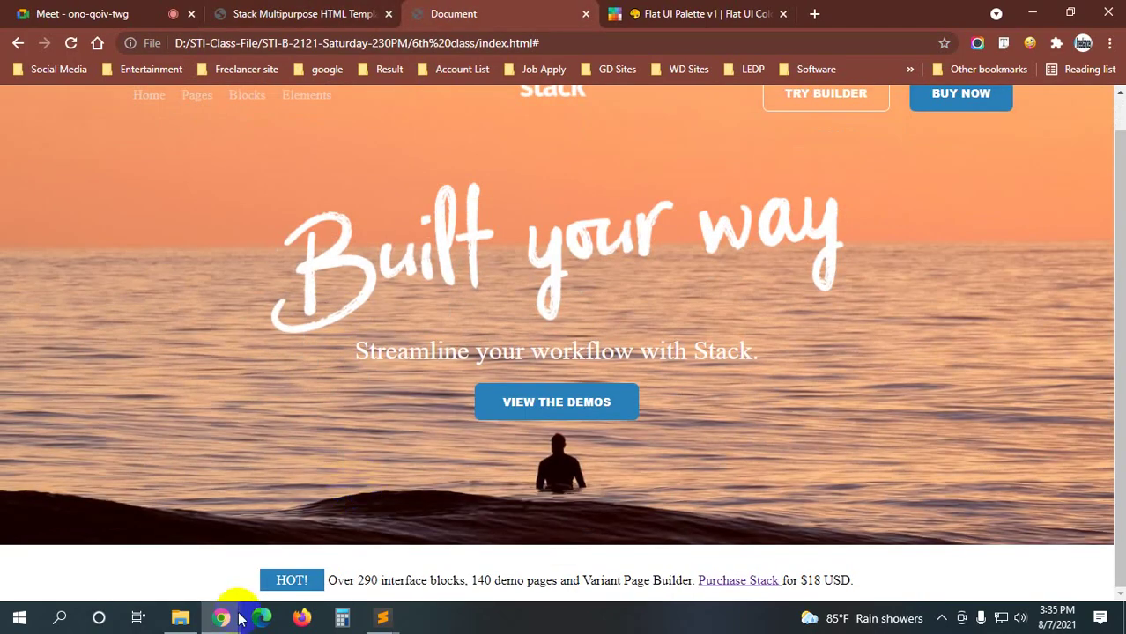
pyautogui.click(288, 11)
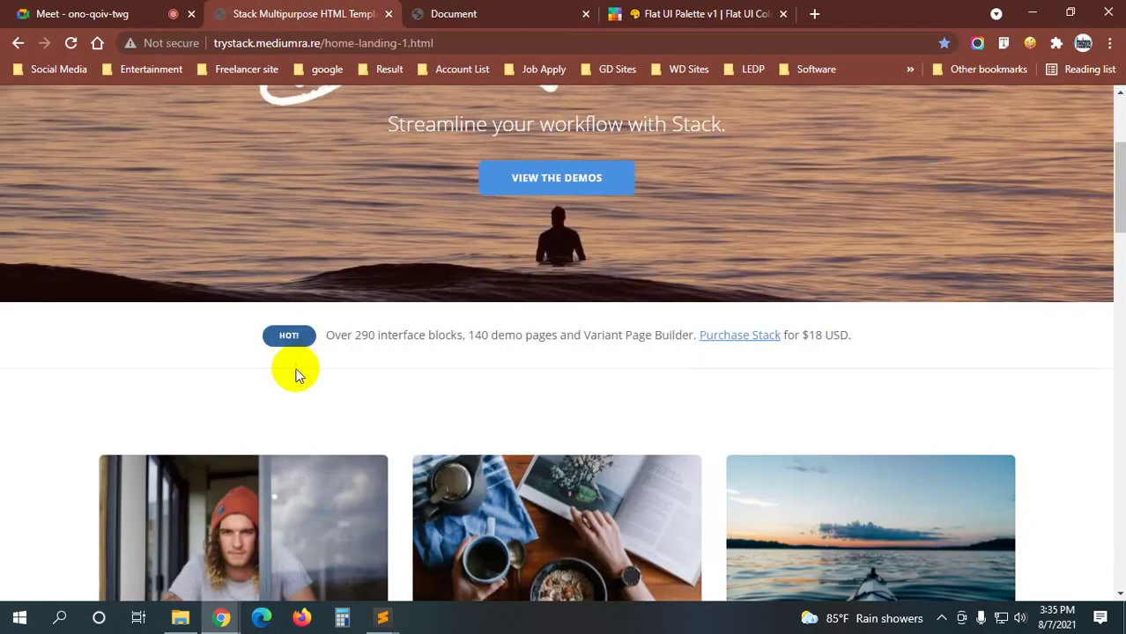
# - Give the badge a 25px border-radius, save, and reload the local page
pyautogui.hotkey('alt', 'Tab')
pyautogui.press('Right')
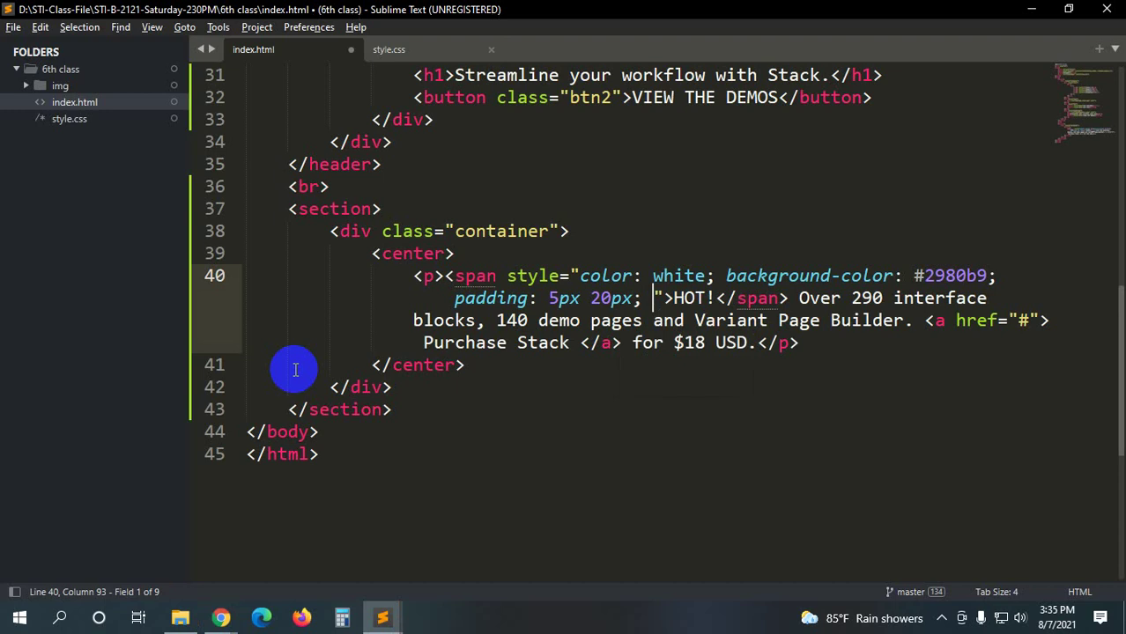
pyautogui.write('border-')
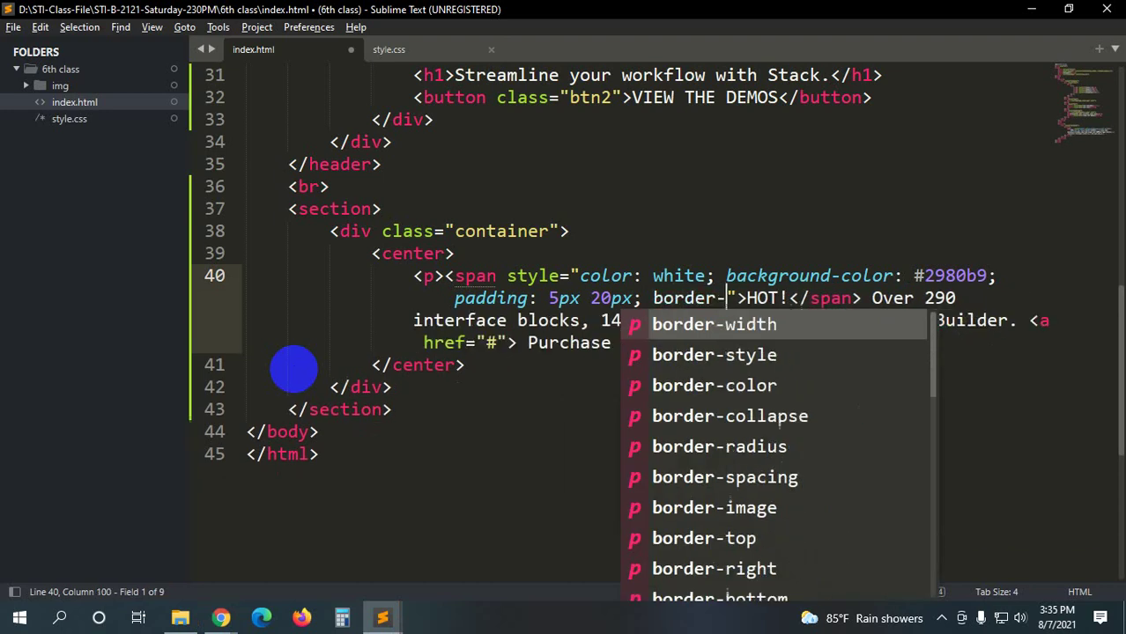
pyautogui.write('ra')
pyautogui.press('Return')
pyautogui.write('25px;')
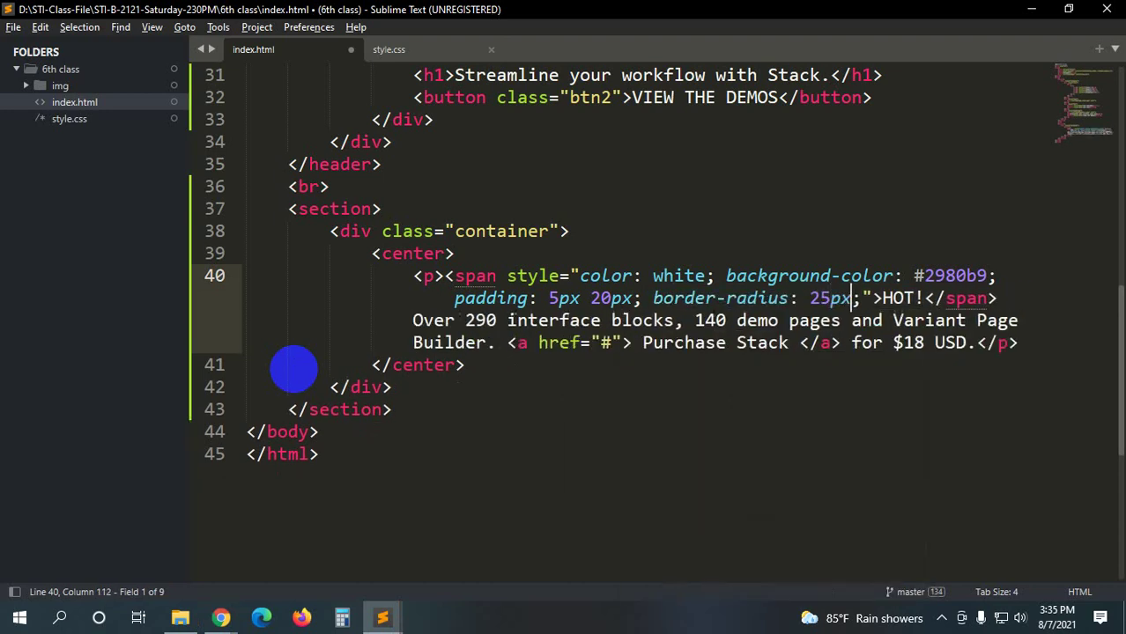
pyautogui.hotkey('ctrl', 's')
pyautogui.hotkey('alt', 'Tab')
pyautogui.press('F5')
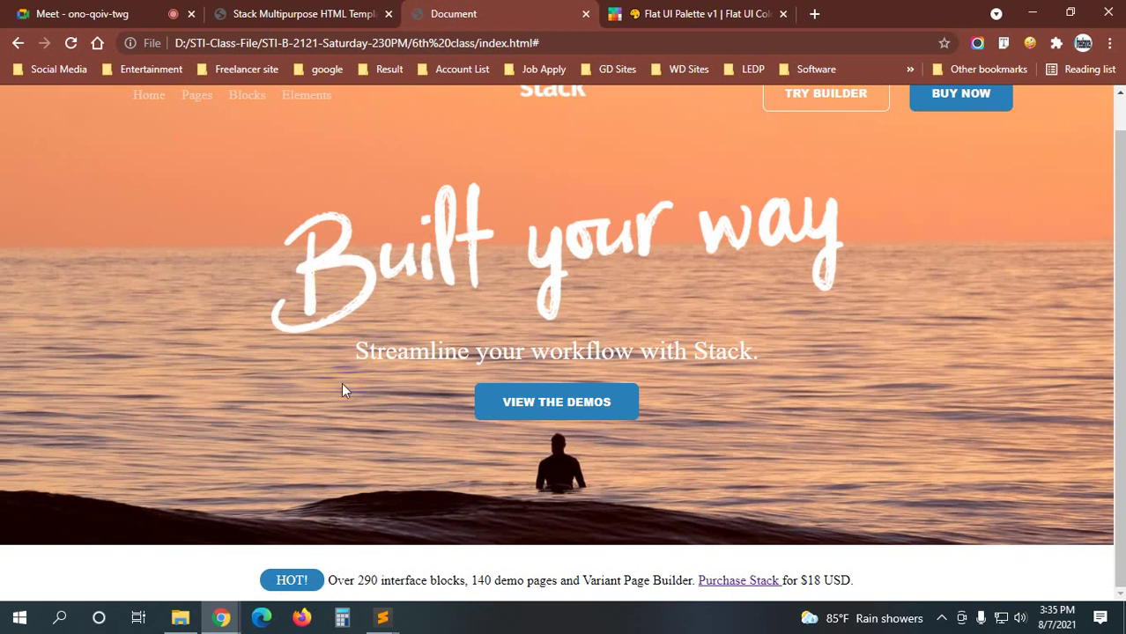
# - Compare both pages and measure the gap between the original HOT! badge and its sentence
pyautogui.click(253, 11)
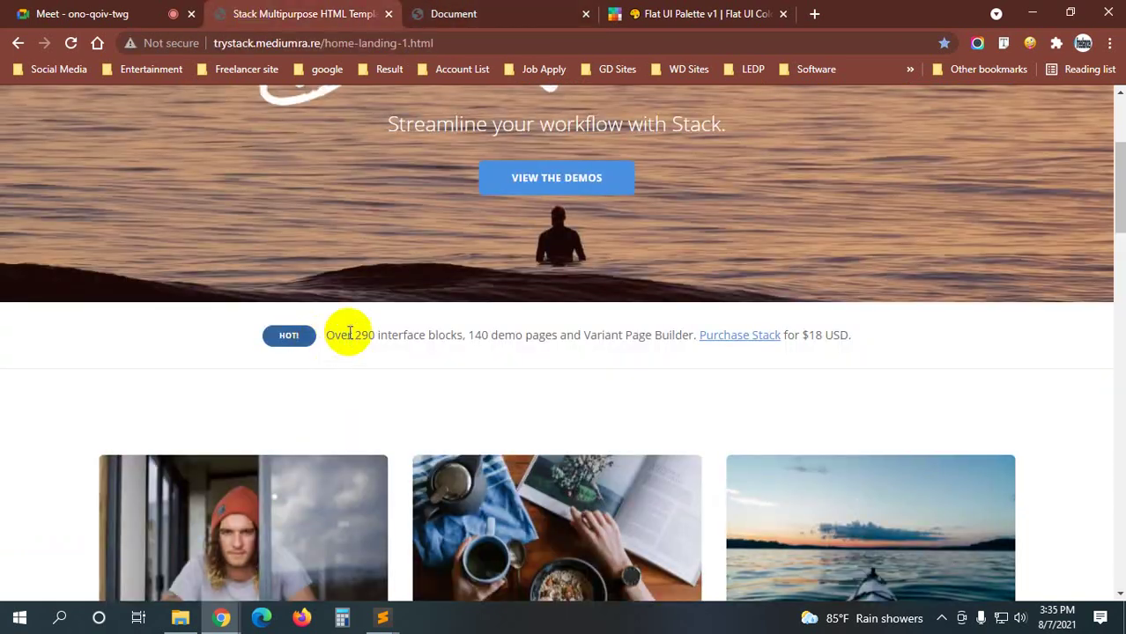
pyautogui.click(454, 13)
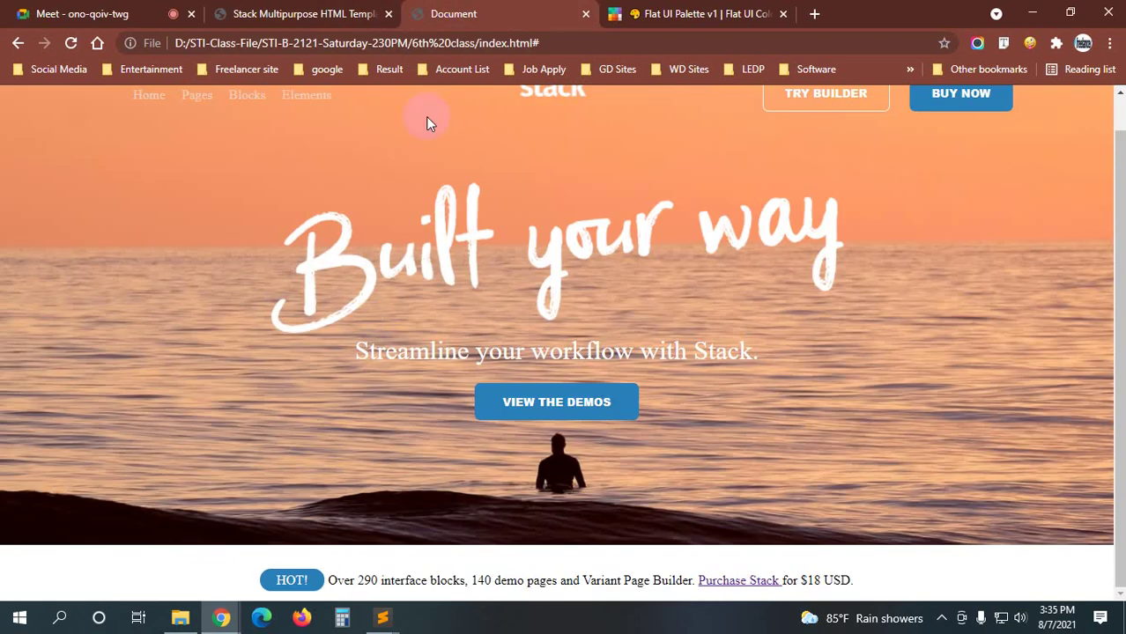
pyautogui.click(330, 14)
pyautogui.press('Print')
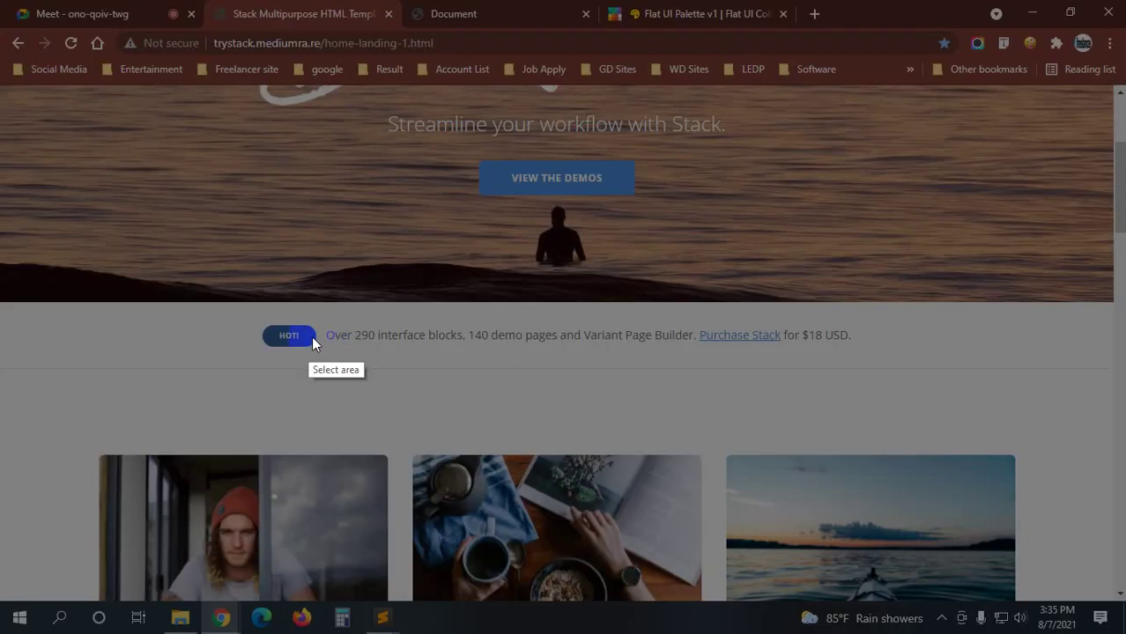
pyautogui.moveTo(314, 335); pyautogui.dragTo(325, 336)
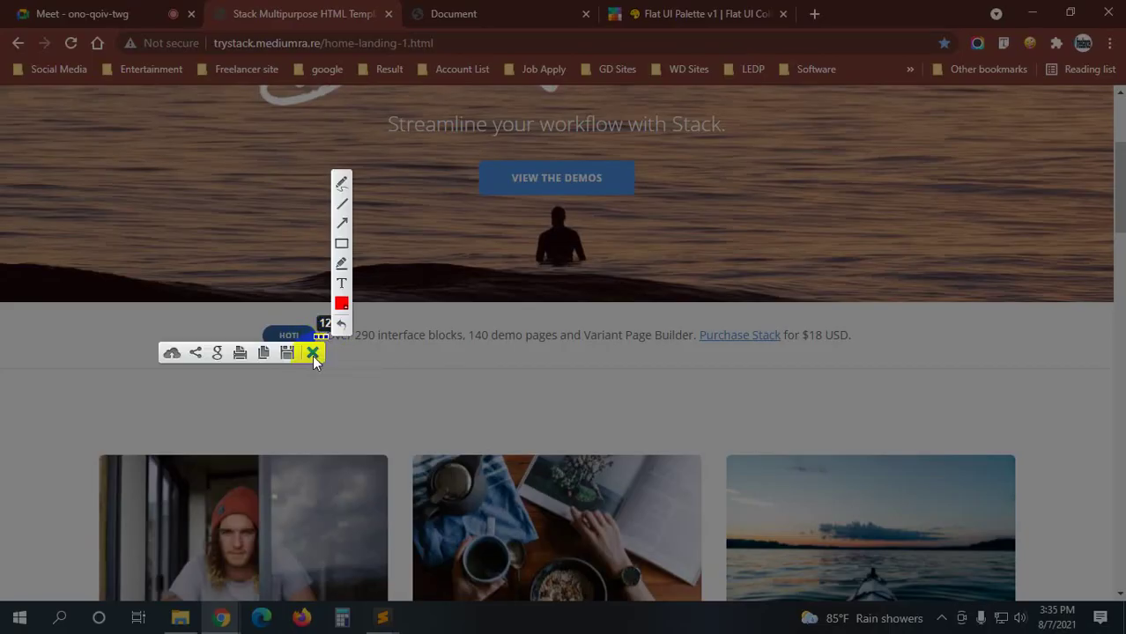
pyautogui.press('Escape')
# - Add margin-right: 11px to the HOT! span, save, and reload the local page
pyautogui.hotkey('alt', 'Tab')
pyautogui.press('Right')
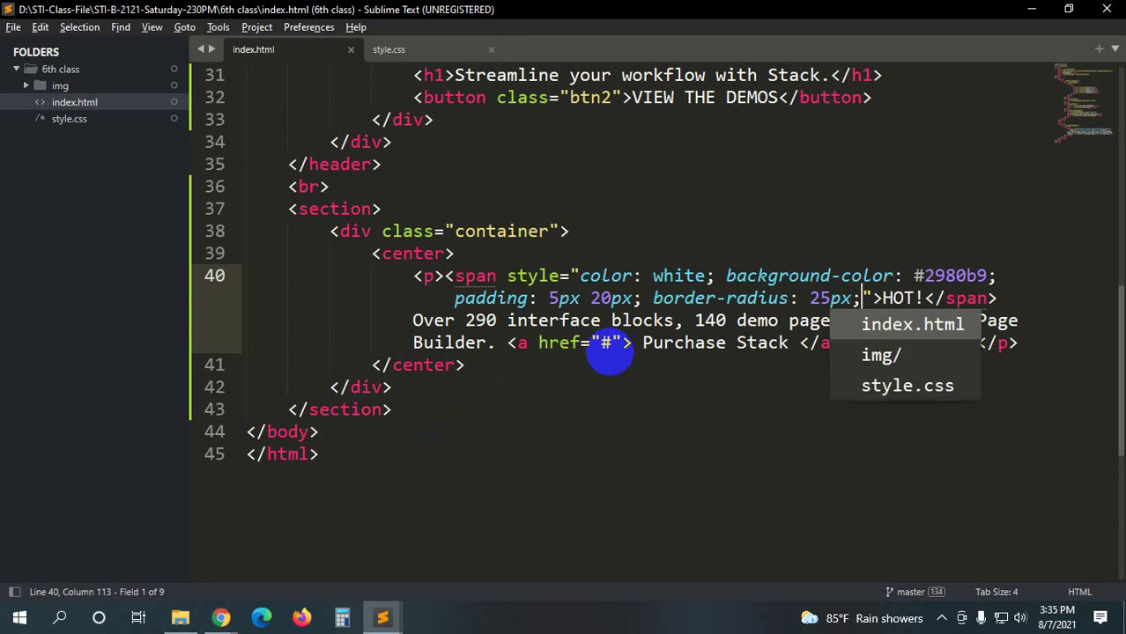
pyautogui.write('margin')
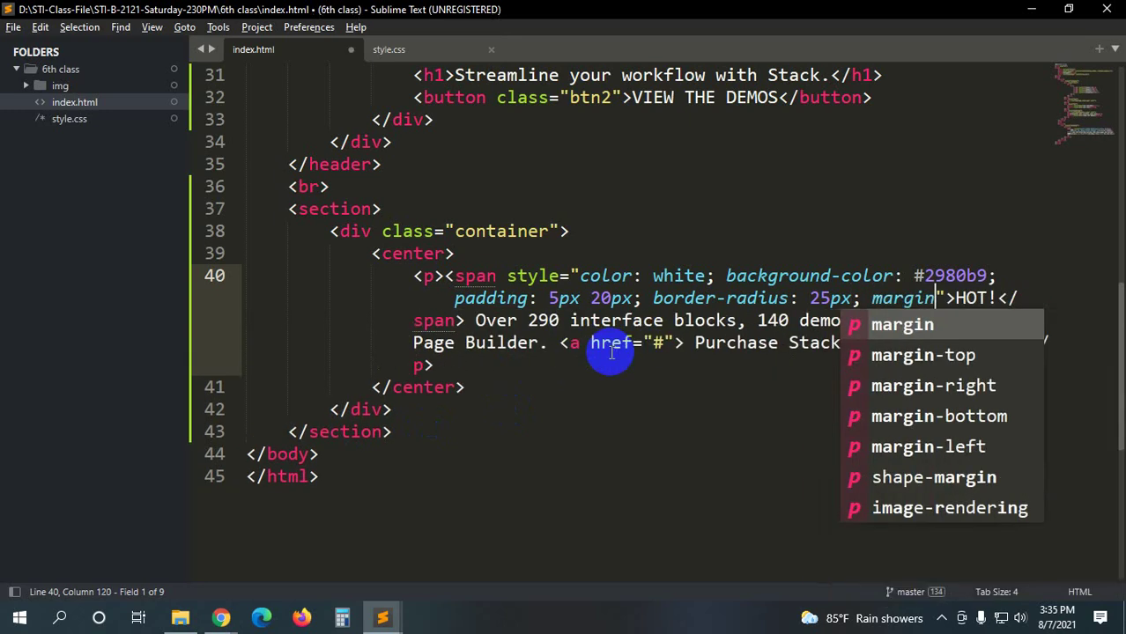
pyautogui.write('-ri')
pyautogui.press('Return')
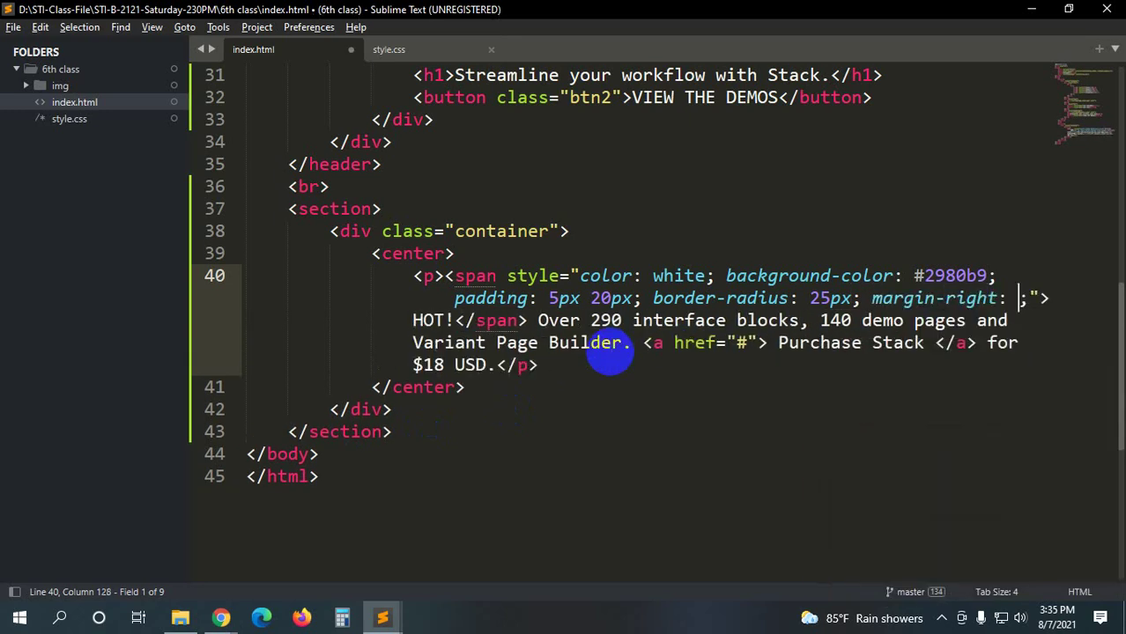
pyautogui.write('11px')
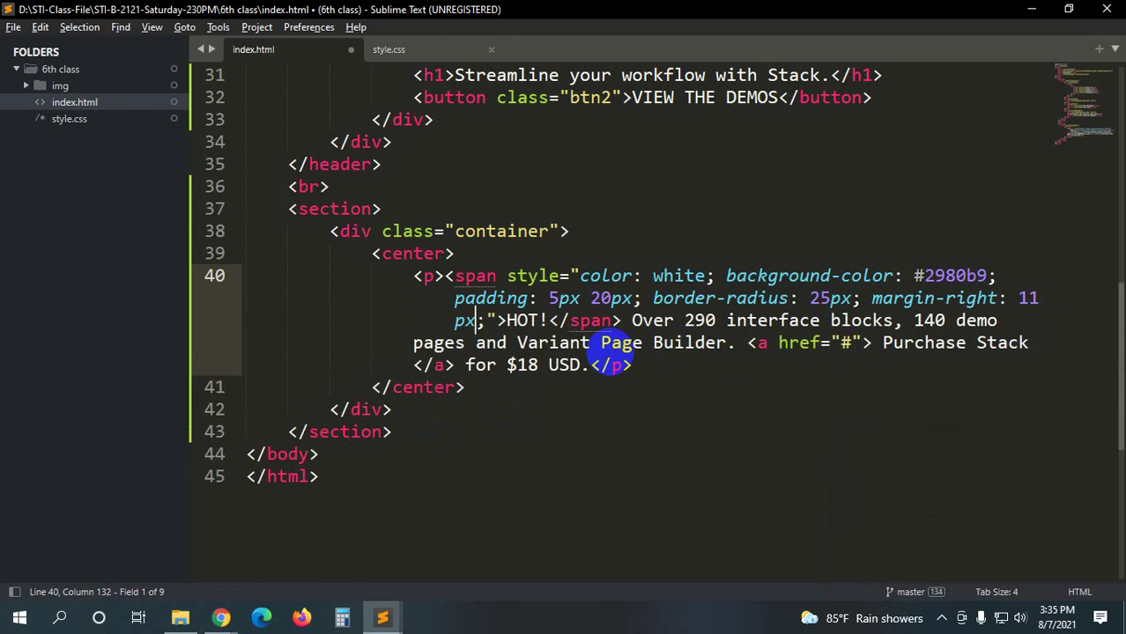
pyautogui.hotkey('ctrl', 's')
pyautogui.hotkey('alt', 'Tab')
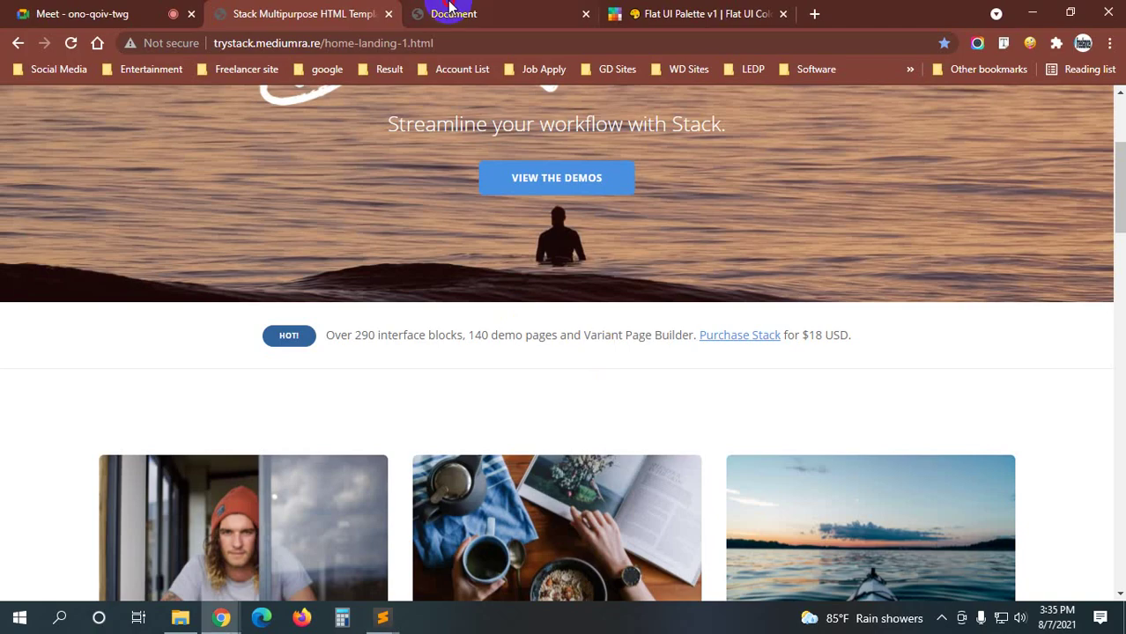
pyautogui.click(449, 13)
pyautogui.press('F5')
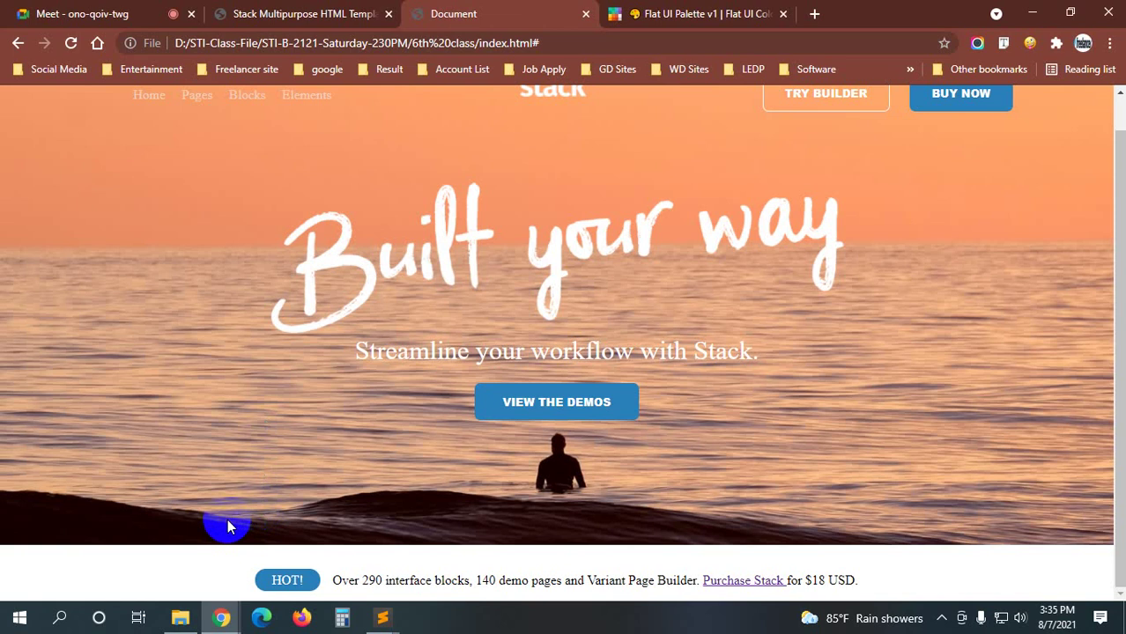
# - Compare the local page with the template and scroll to the three image cards
pyautogui.click(301, 16)
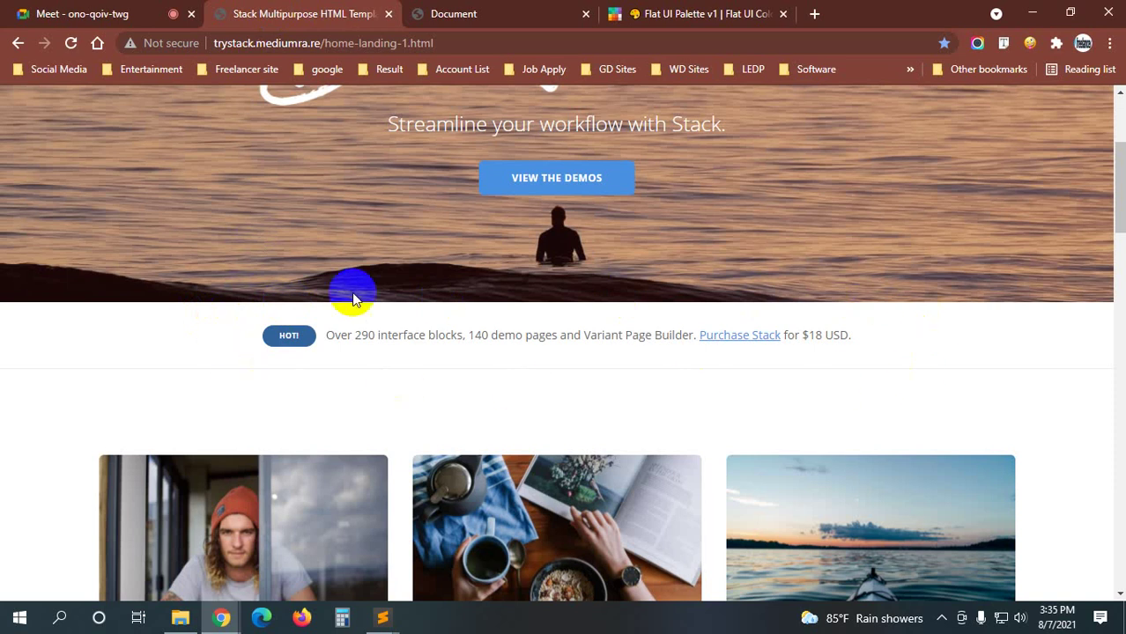
pyautogui.click(515, 8)
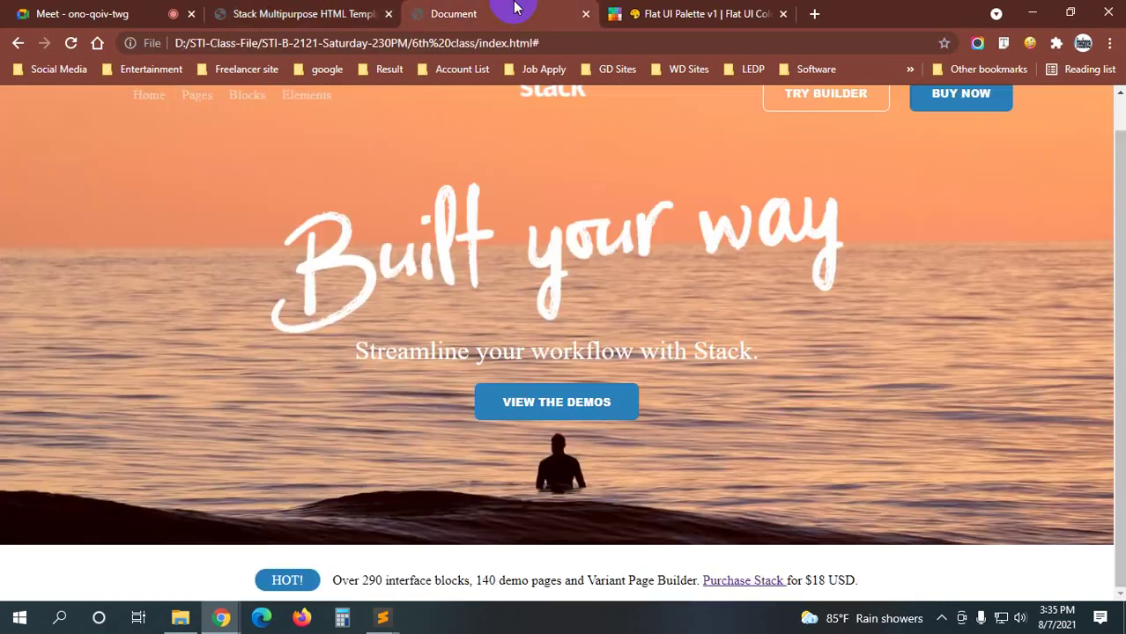
pyautogui.click(339, 14)
pyautogui.scroll(-4, 82, 356)
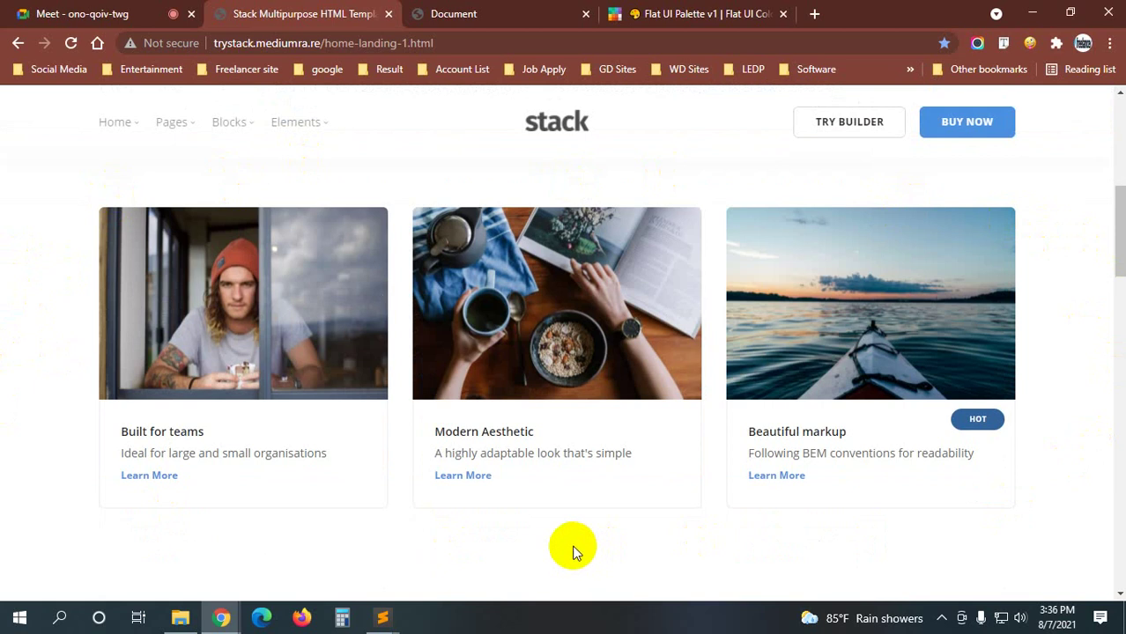
pyautogui.click(382, 616)
# - Insert an empty <section> element on a new line after the badge section's closing tag
pyautogui.click(454, 574)
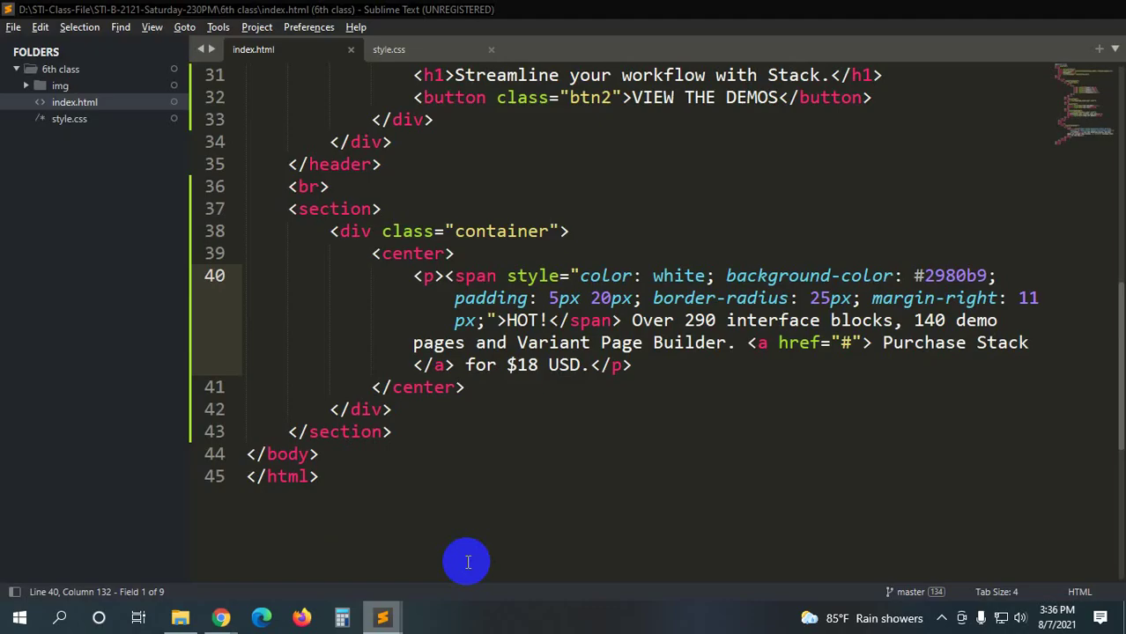
pyautogui.click(350, 431)
pyautogui.press('Return')
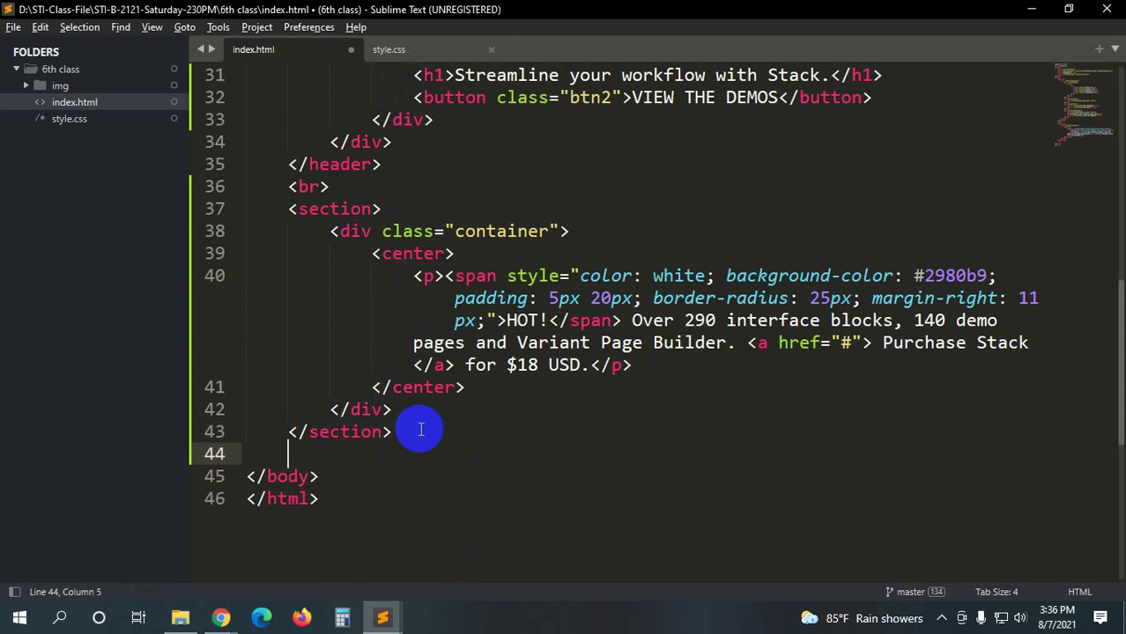
pyautogui.write('section')
pyautogui.press('Tab')
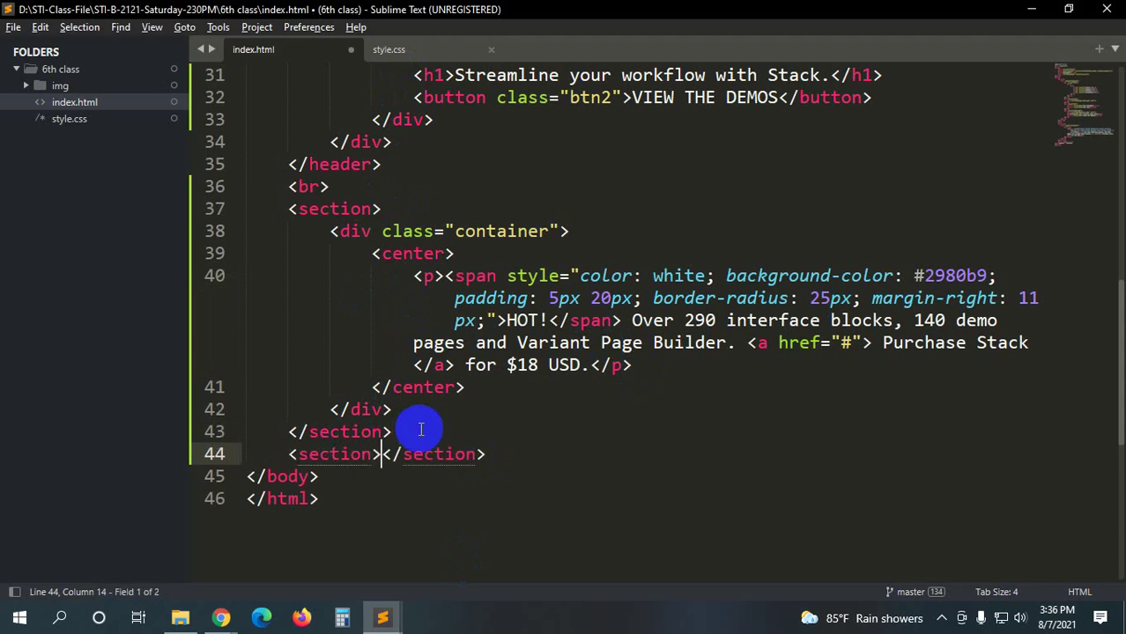
pyautogui.press('Return')
# - Expand .container into a div inside the new section, then start a screen capture of the Stack page
pyautogui.scroll(-2, 585, 381)
pyautogui.write('.container')
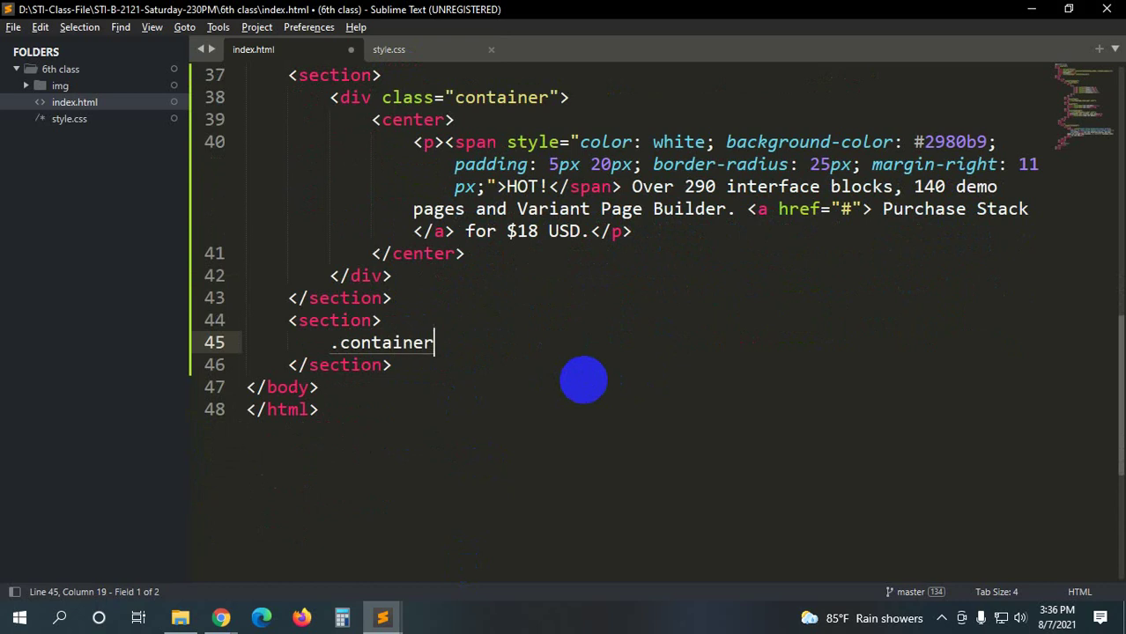
pyautogui.press('Tab')
pyautogui.hotkey('alt', 'Tab')
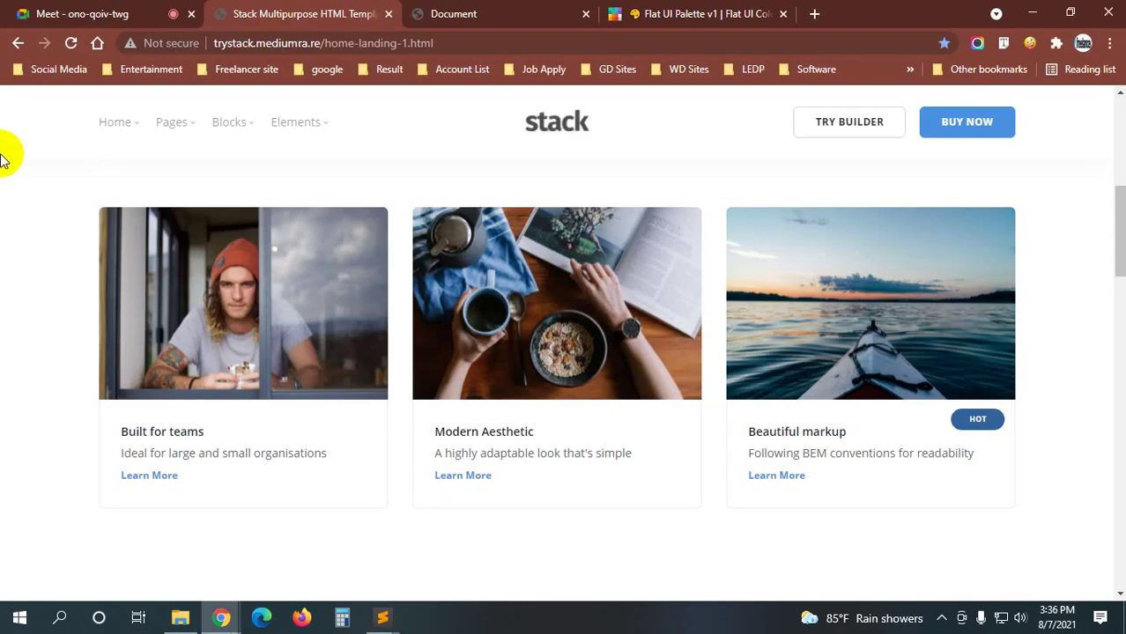
pyautogui.press('Print')
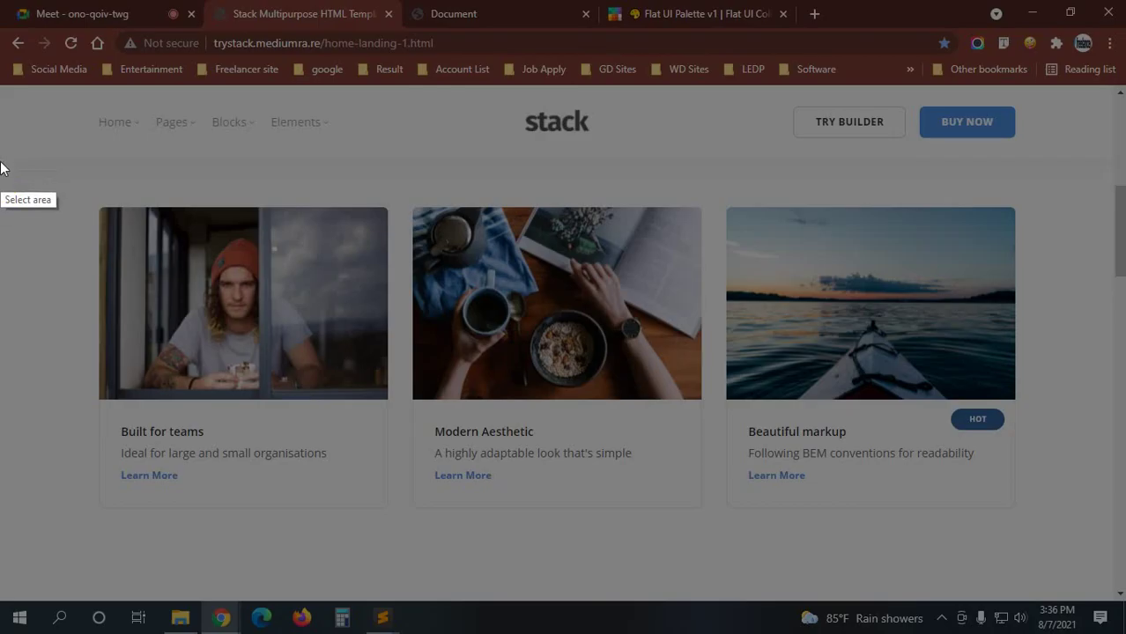
# - Capture the card row and box its left and right margins and all three cards in red
pyautogui.moveTo(0, 158); pyautogui.dragTo(1117, 597)
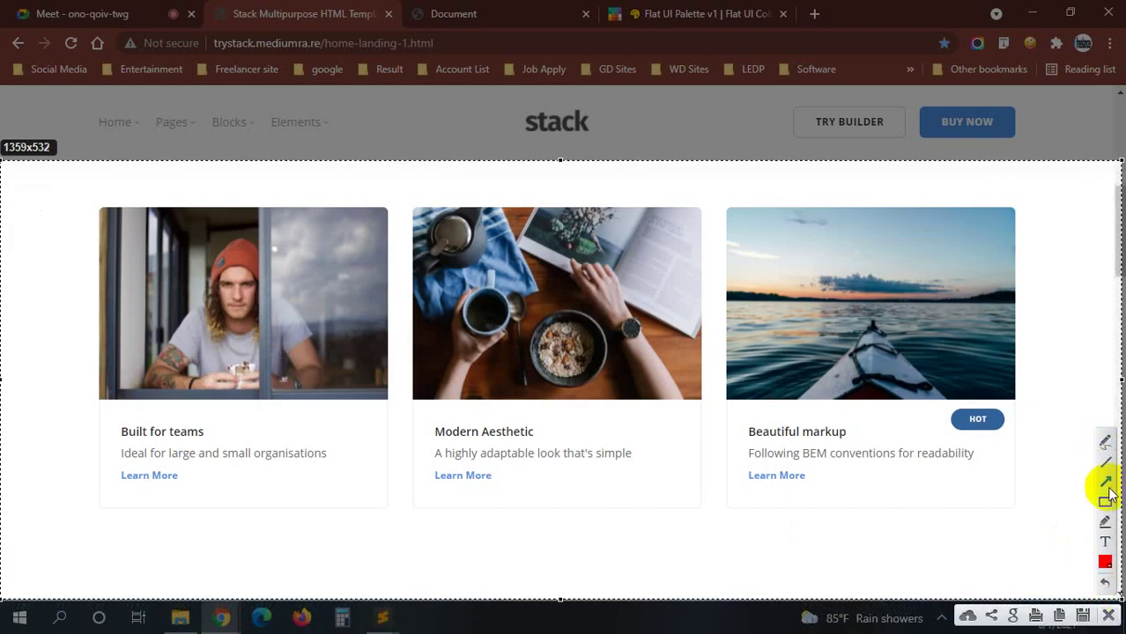
pyautogui.moveTo(5, 169)
pyautogui.mouseDown()
pyautogui.moveTo(88, 607)
pyautogui.moveTo(95, 593)
pyautogui.mouseUp()
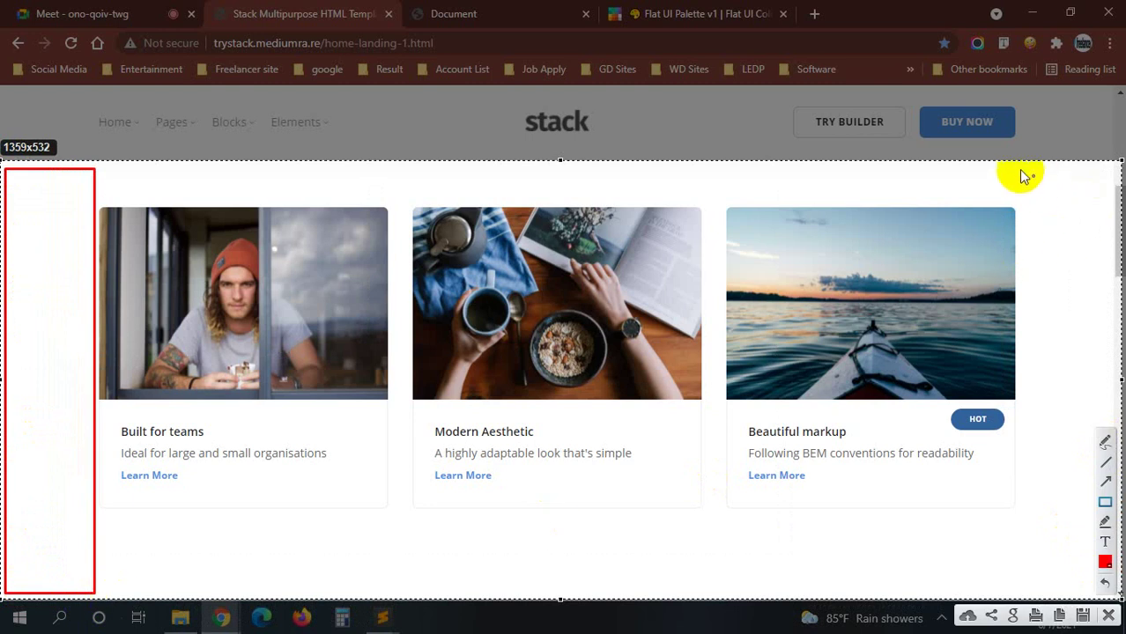
pyautogui.moveTo(1019, 167); pyautogui.dragTo(1121, 595)
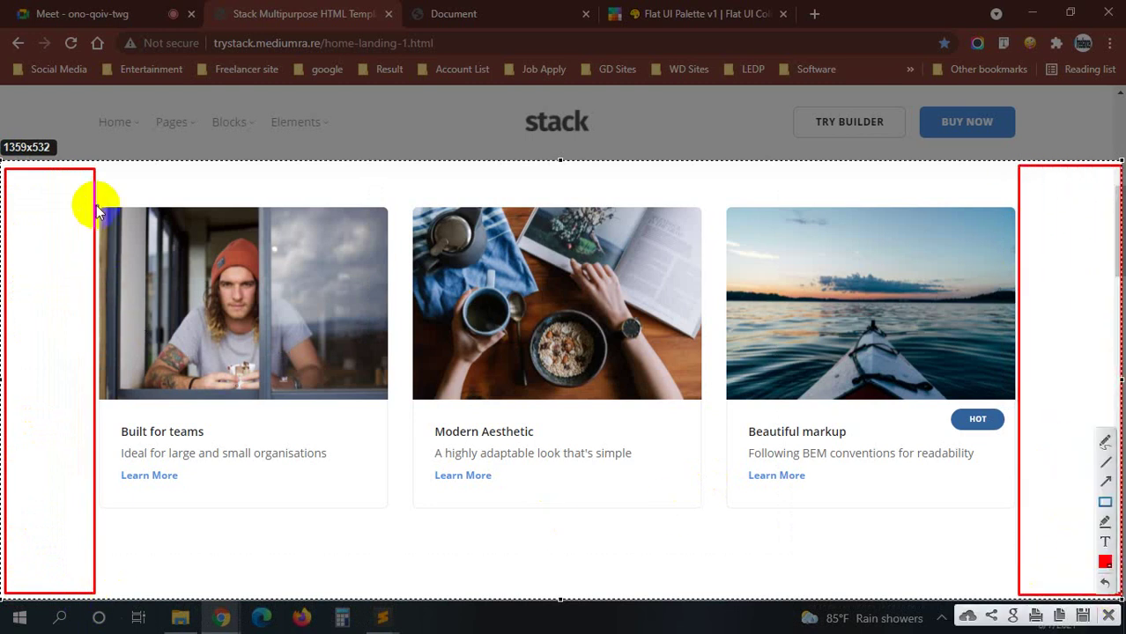
pyautogui.moveTo(95, 196); pyautogui.dragTo(403, 561)
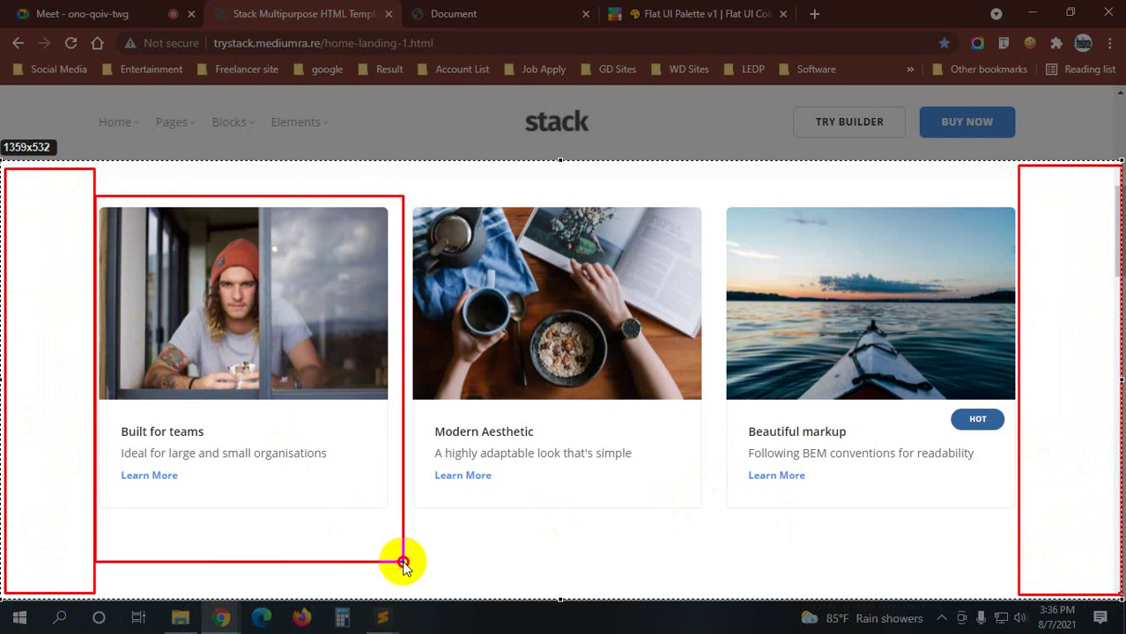
pyautogui.moveTo(406, 198); pyautogui.dragTo(717, 566)
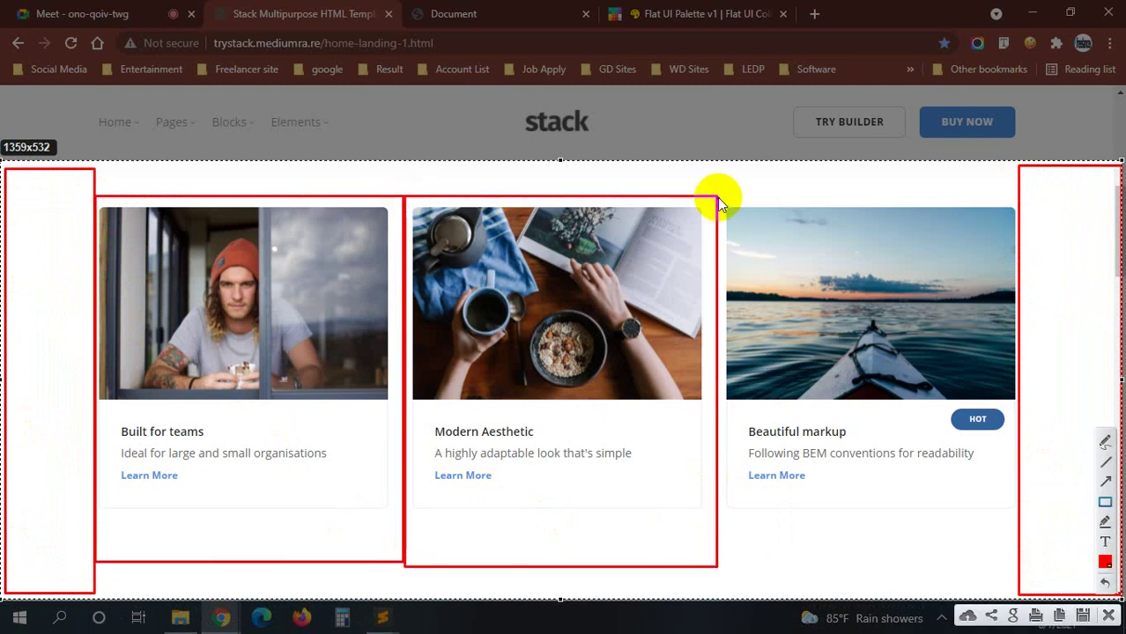
pyautogui.moveTo(717, 198); pyautogui.dragTo(1017, 590)
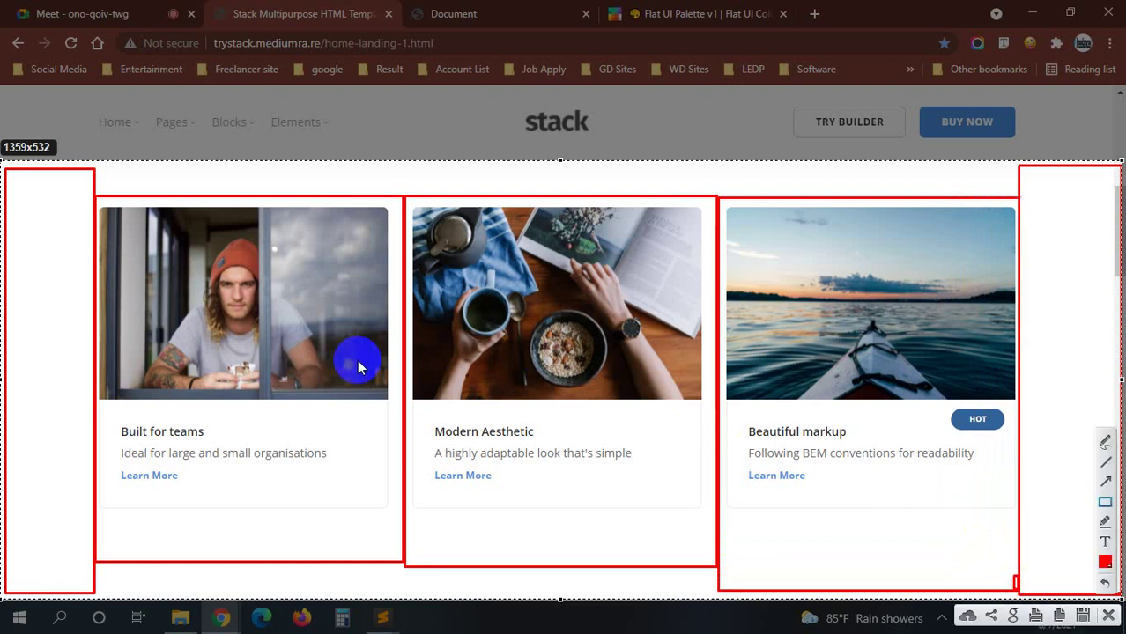
# - Outline the first card's photo, heading, description and Learn More link, then close the capture
pyautogui.moveTo(102, 206); pyautogui.dragTo(398, 405)
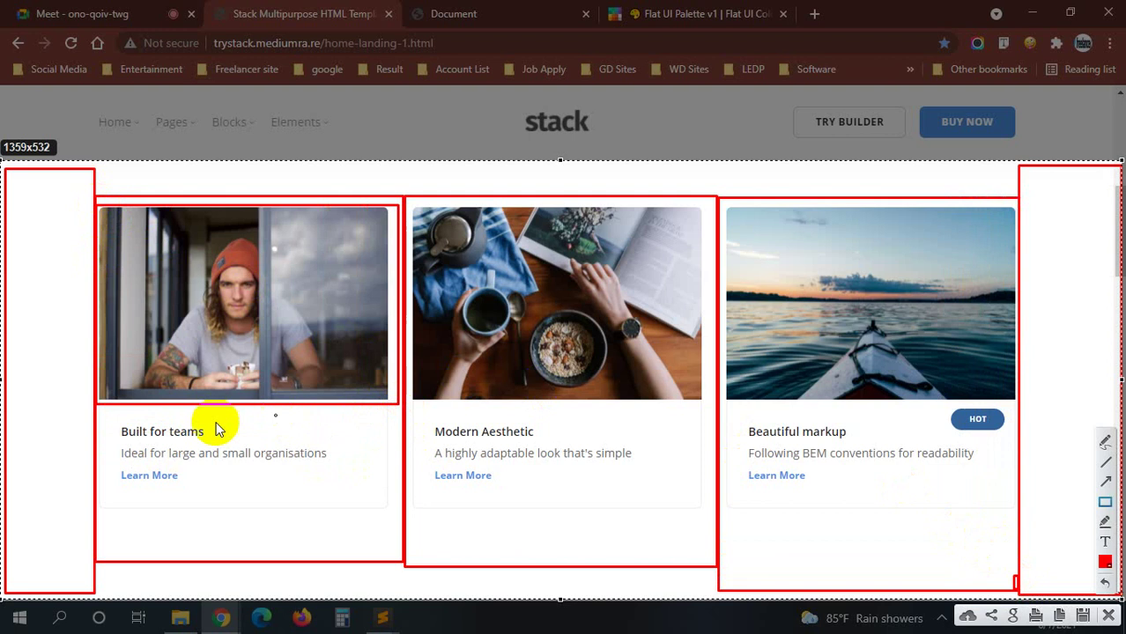
pyautogui.moveTo(106, 421); pyautogui.dragTo(286, 454)
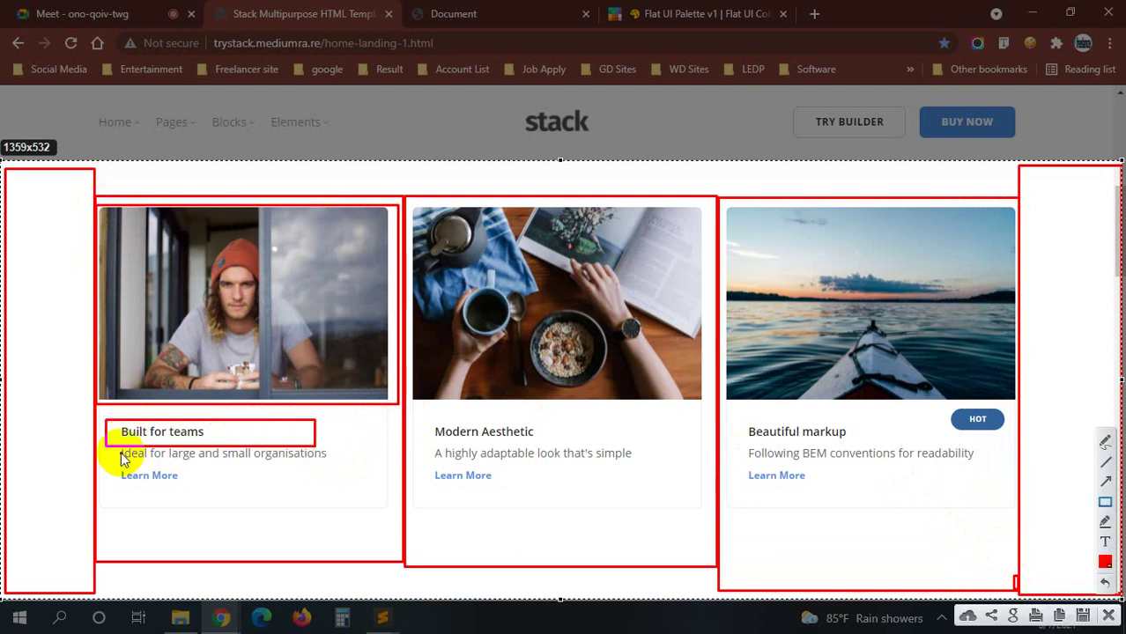
pyautogui.moveTo(107, 446); pyautogui.dragTo(357, 469)
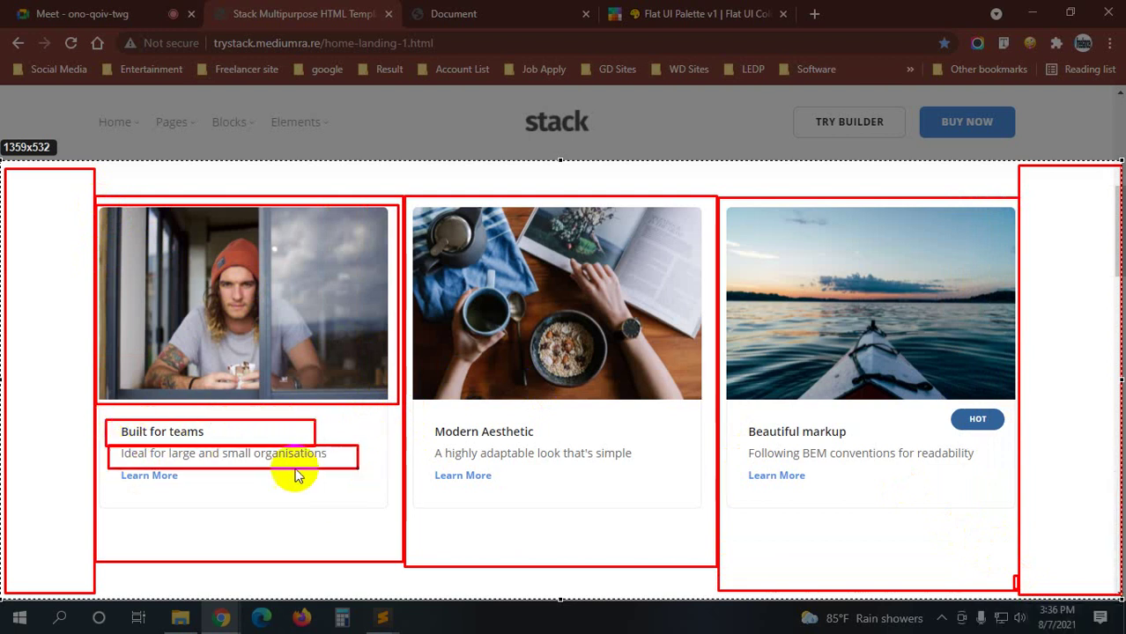
pyautogui.moveTo(109, 468)
pyautogui.mouseDown()
pyautogui.moveTo(422, 509)
pyautogui.moveTo(358, 507)
pyautogui.mouseUp()
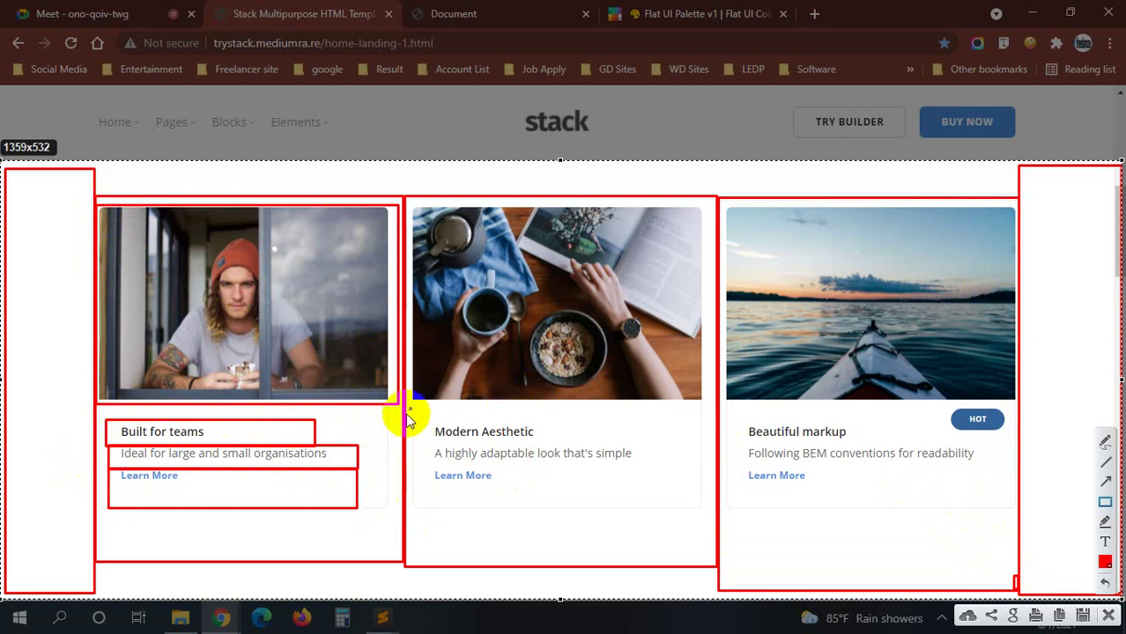
pyautogui.click(1108, 615)
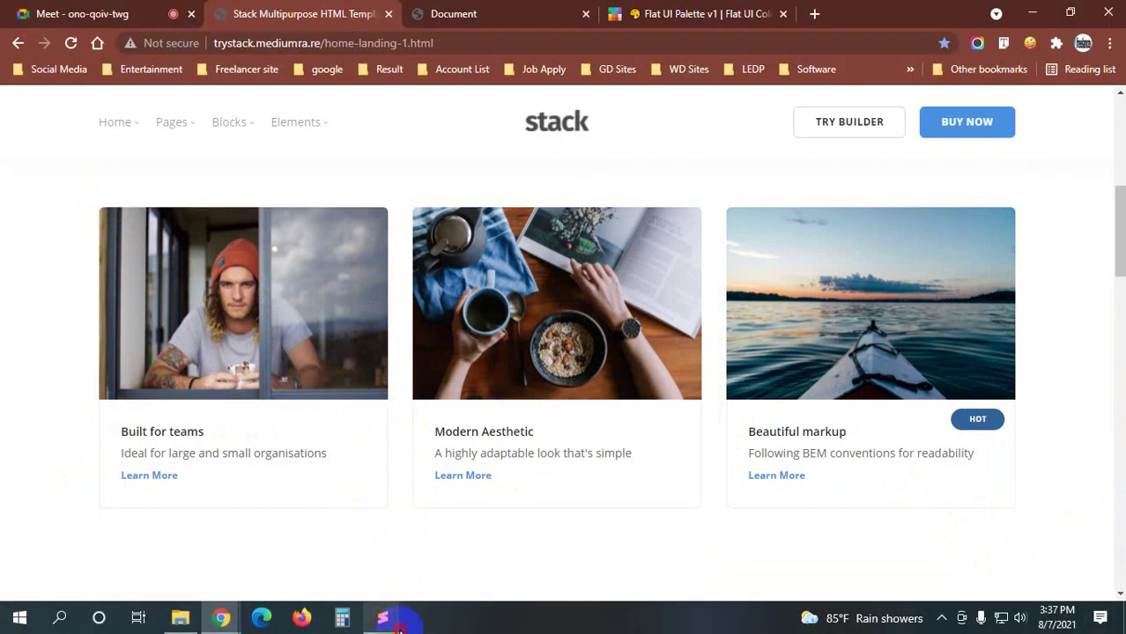
# - Create a div with class one containing an empty img tag
pyautogui.moveTo(382, 618)
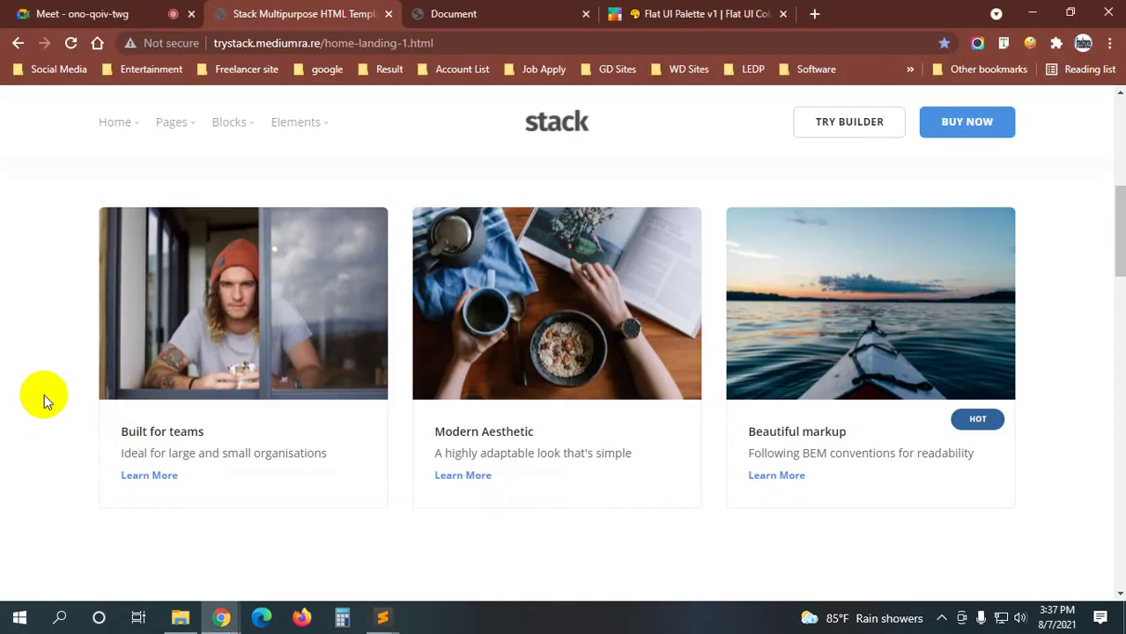
pyautogui.hotkey('alt', 'Tab')
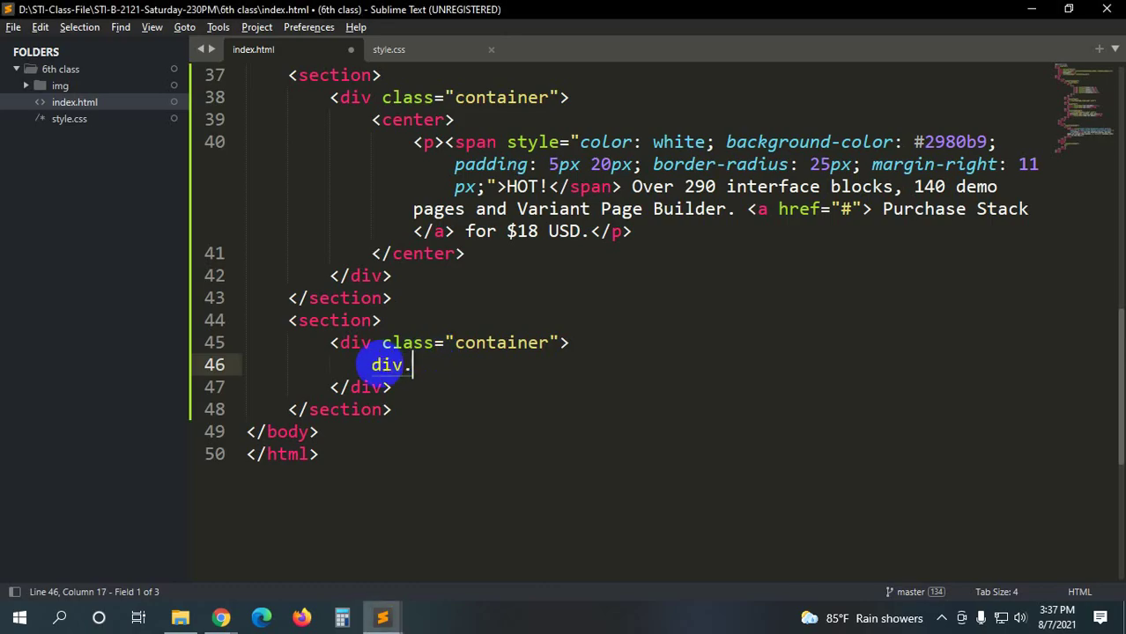
pyautogui.write('e')
pyautogui.press('Tab')
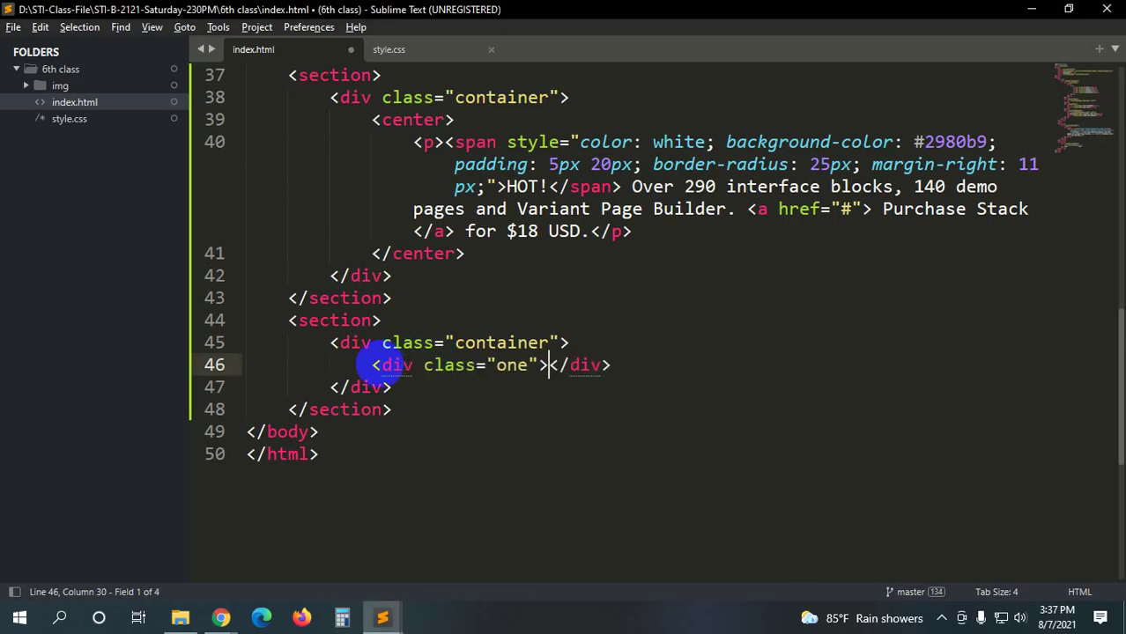
pyautogui.press('Return')
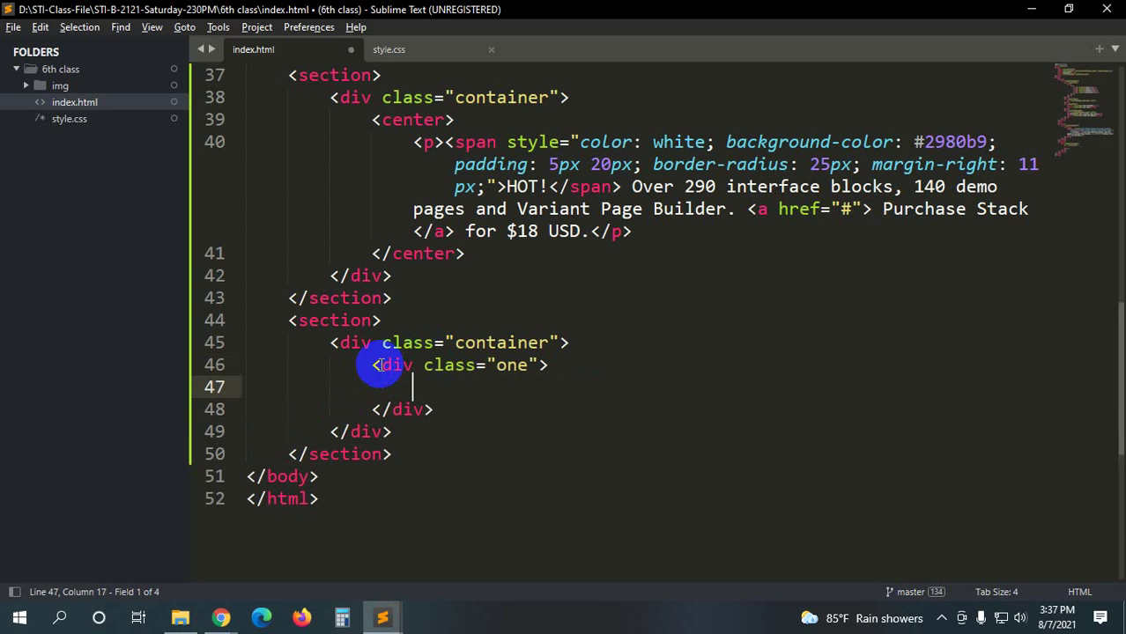
pyautogui.write('img')
pyautogui.press('Tab')
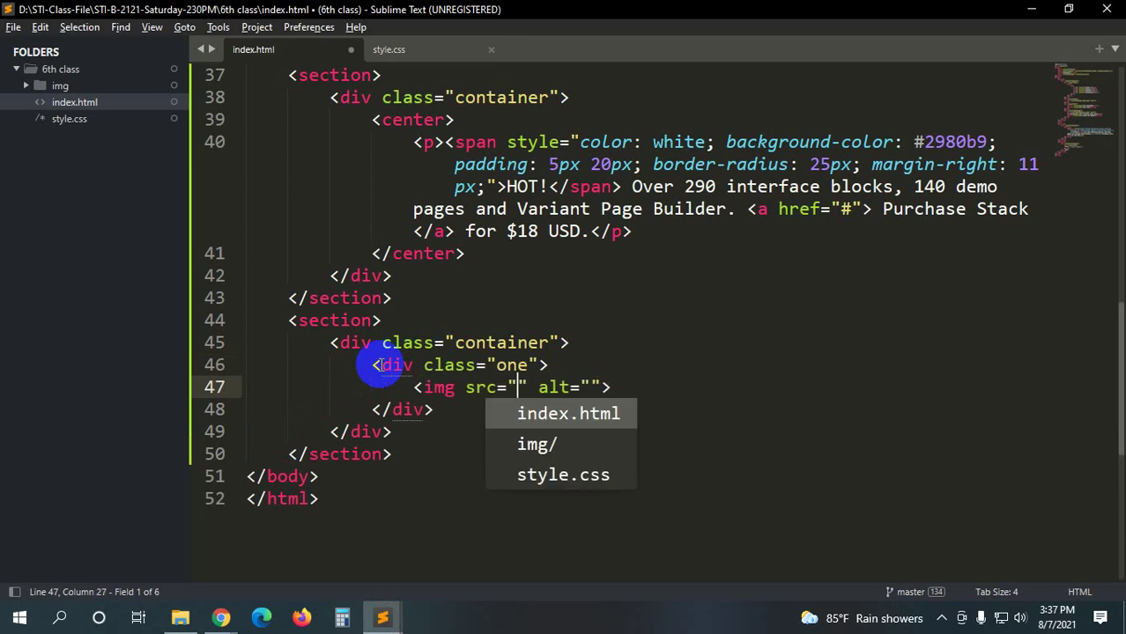
# - Set the image source to img/blog-1.jpg, after checking the img folder, and save index.html
pyautogui.click(180, 617)
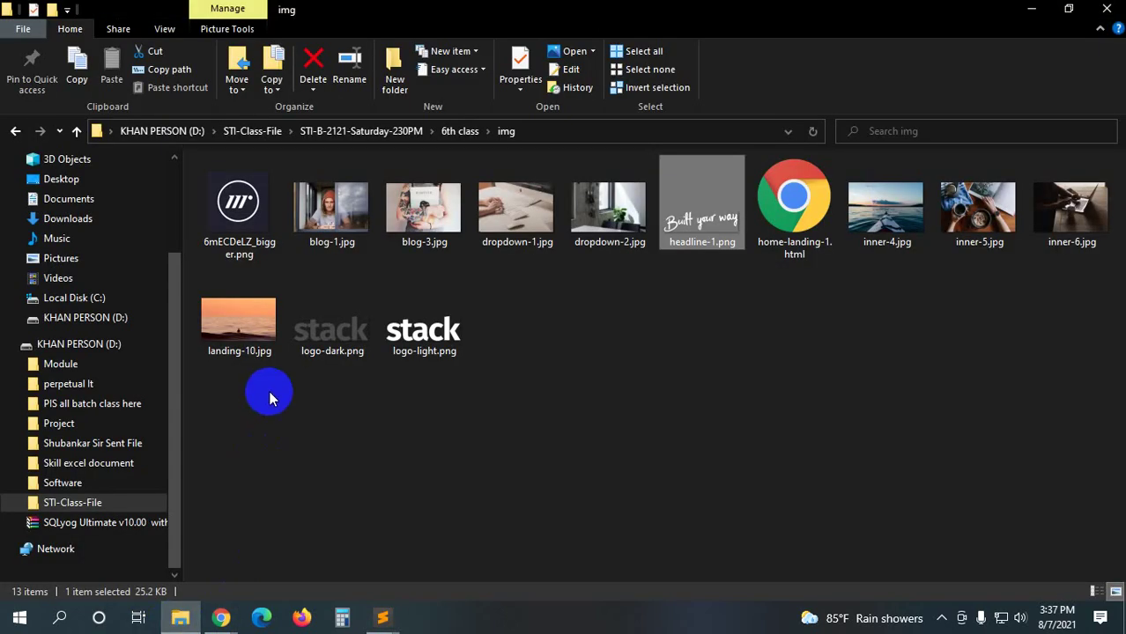
pyautogui.click(331, 215)
pyautogui.click(382, 617)
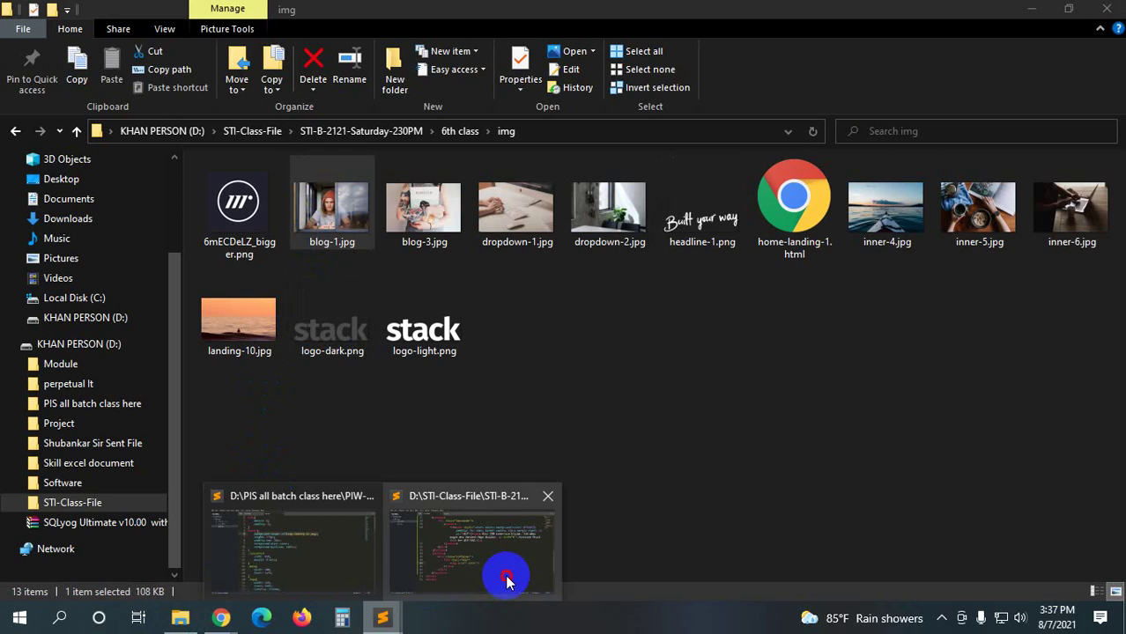
pyautogui.click(506, 577)
pyautogui.write('img src="i" alt="">')
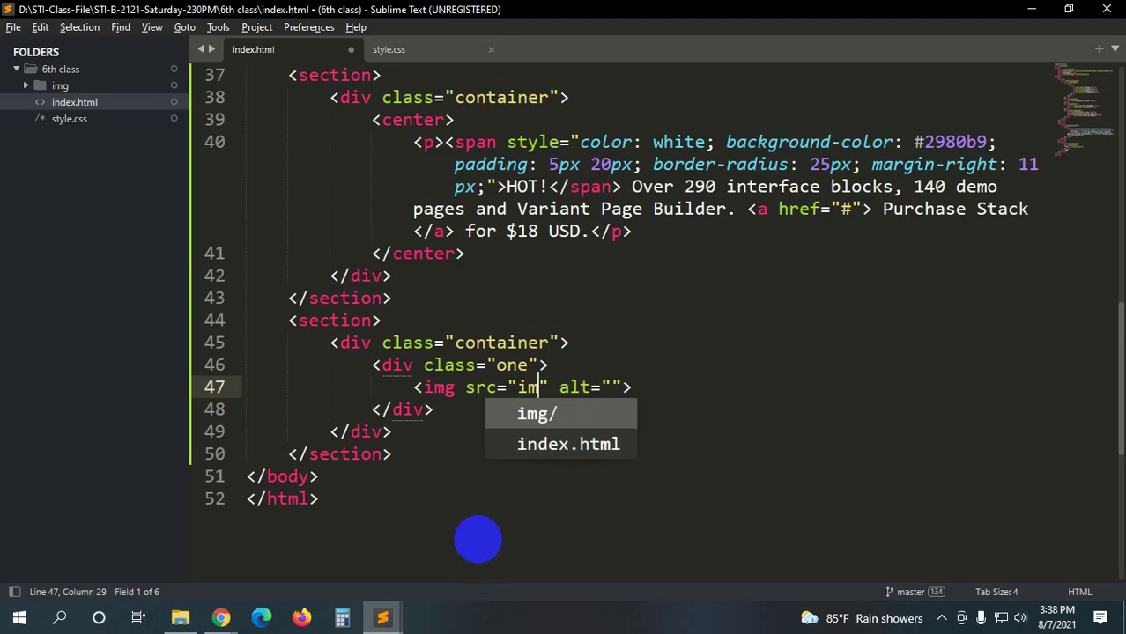
pyautogui.press('Tab')
pyautogui.write('blo')
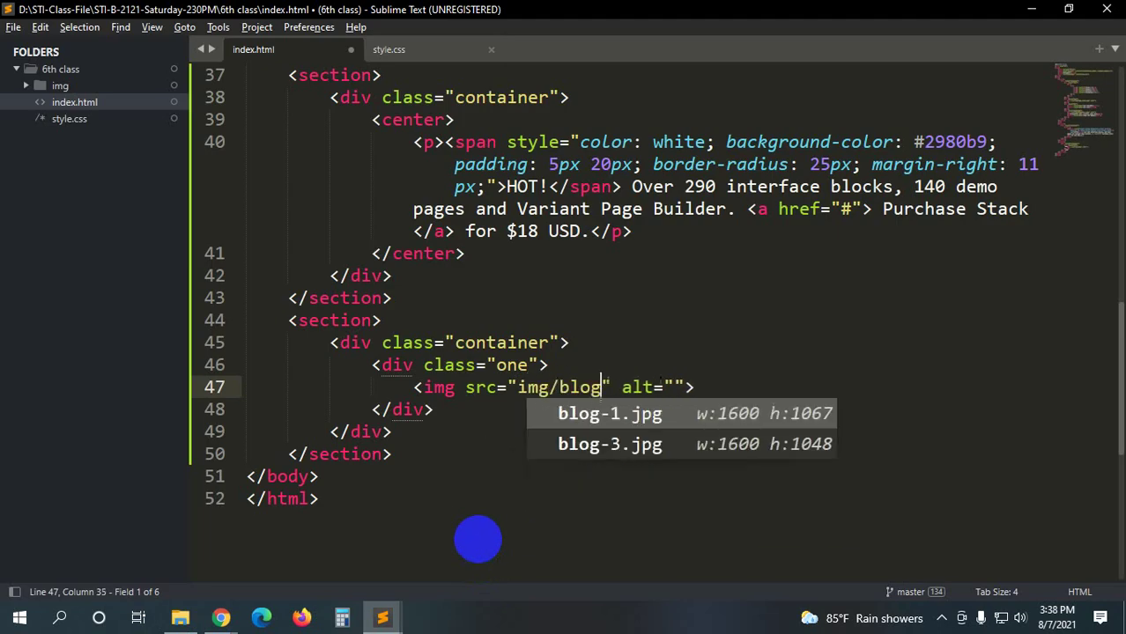
pyautogui.press('Tab')
pyautogui.hotkey('ctrl', 's')
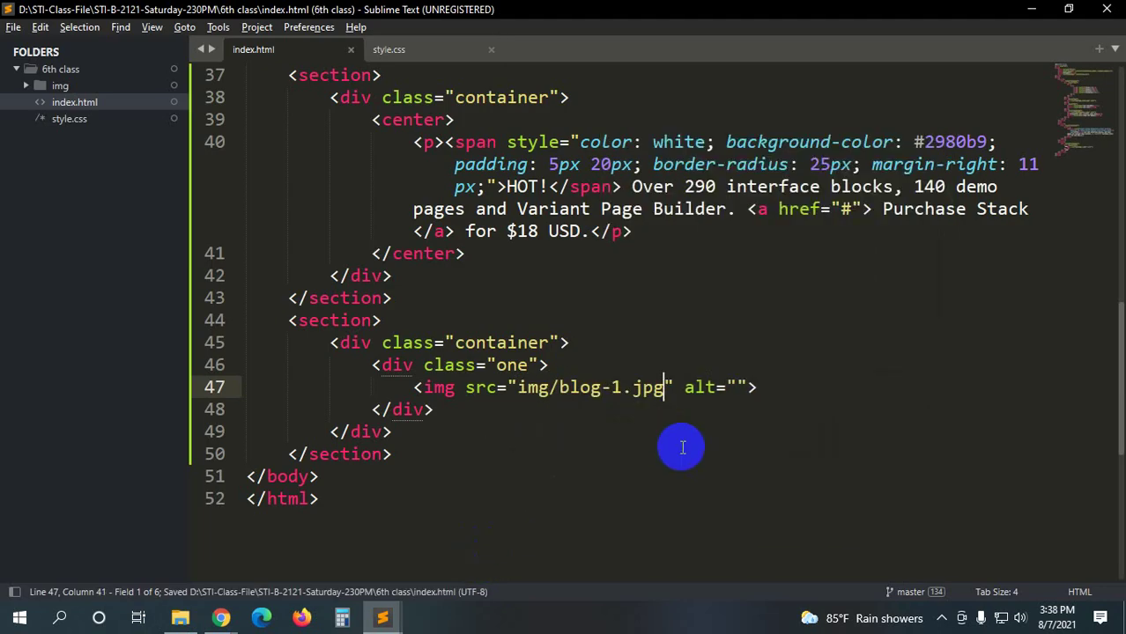
# - Add an empty h2 heading below the image and return to the Stack page
pyautogui.press('Return')
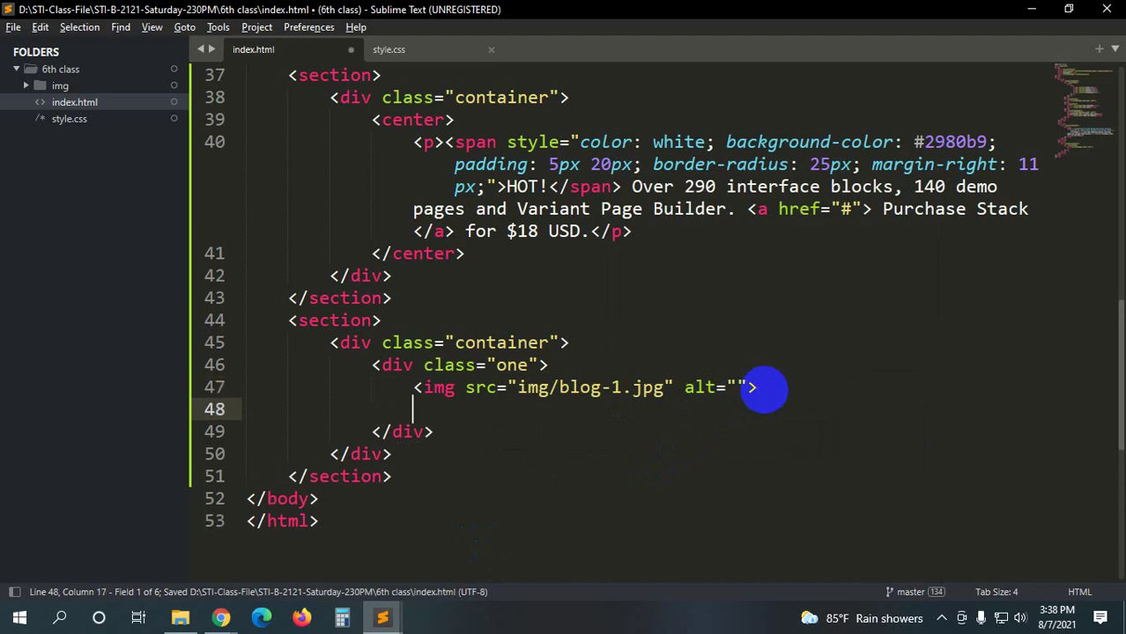
pyautogui.write('h2')
pyautogui.hotkey('alt', 'Tab')
pyautogui.hotkey('alt', 'Tab')
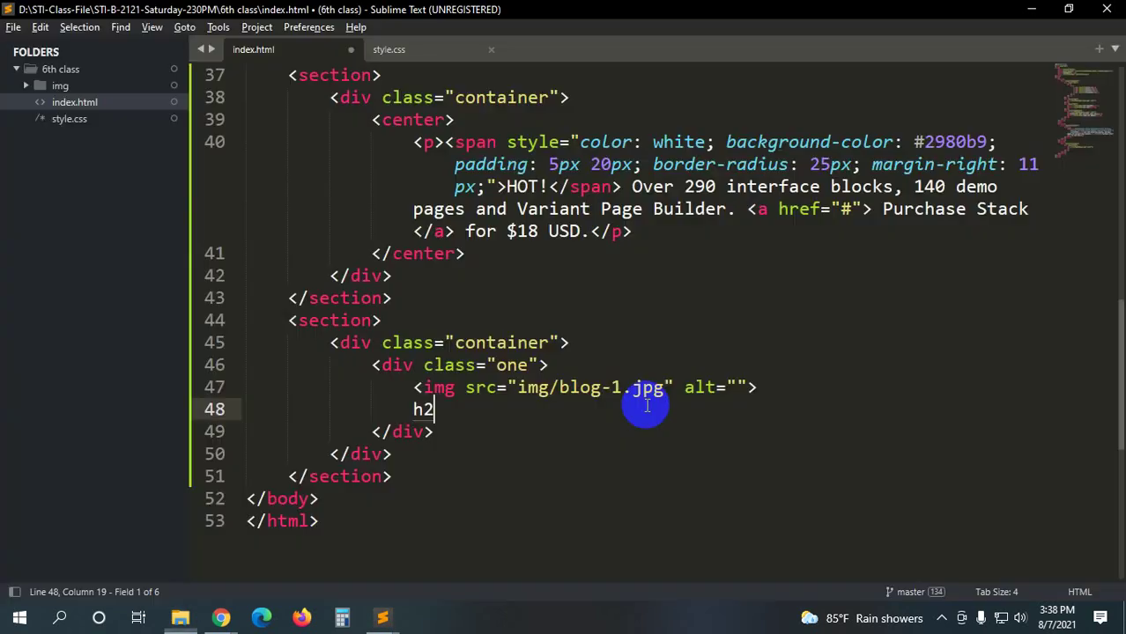
pyautogui.press('Tab')
pyautogui.hotkey('alt', 'Tab')
pyautogui.press('Tab')
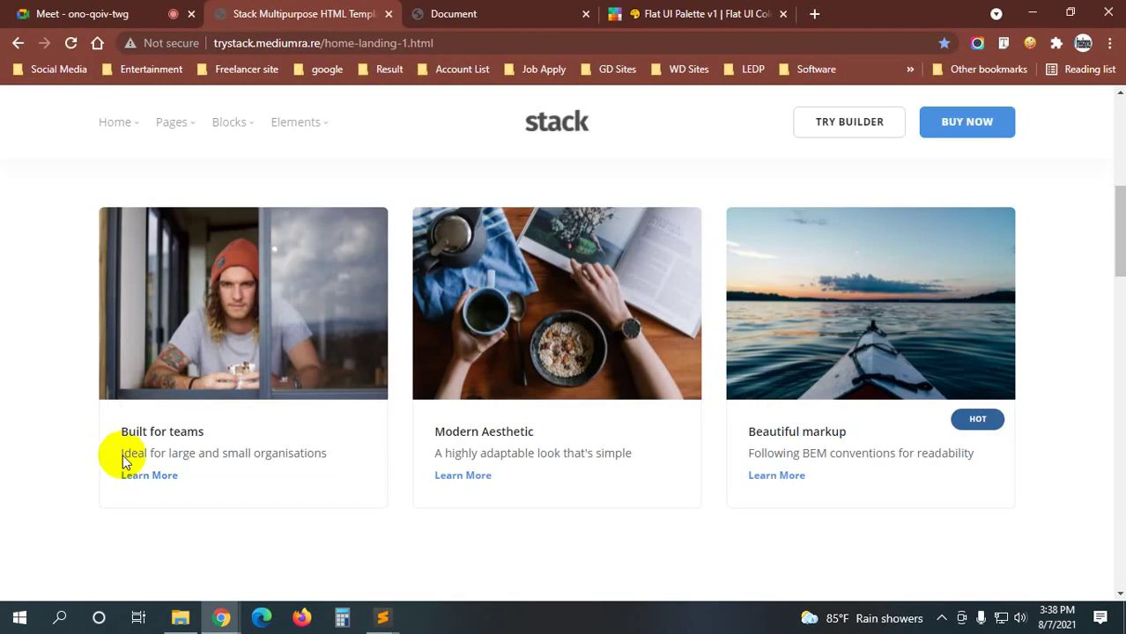
# - Copy the 'Built for teams' heading from the Stack page into the h2
pyautogui.moveTo(204, 432); pyautogui.dragTo(122, 441)
pyautogui.hotkey('ctrl', 'c')
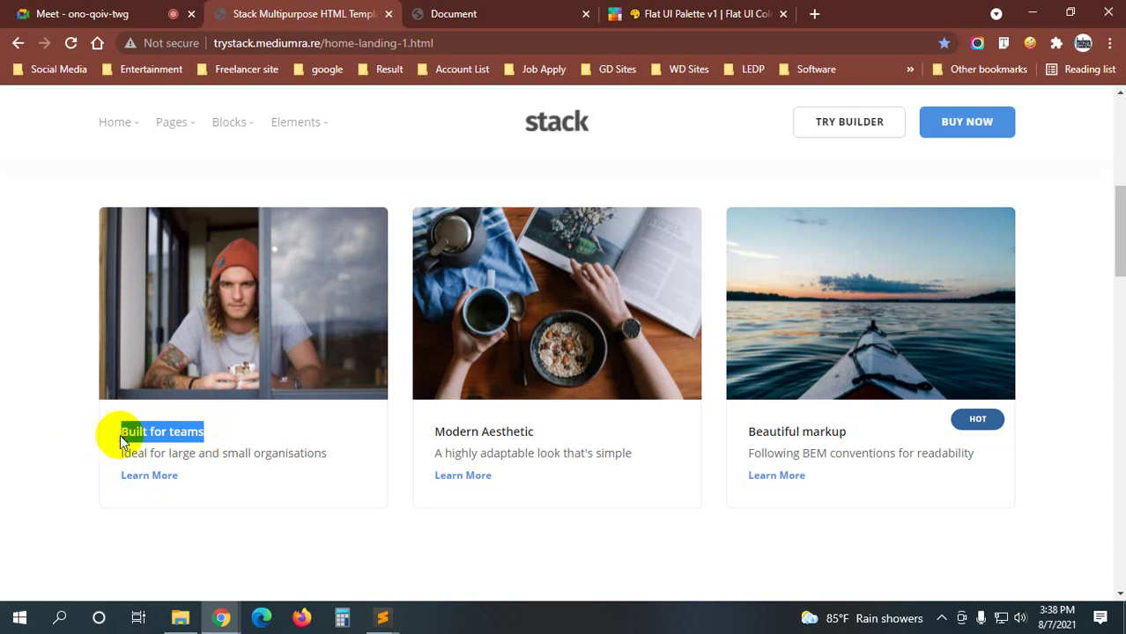
pyautogui.hotkey('alt', 'Tab')
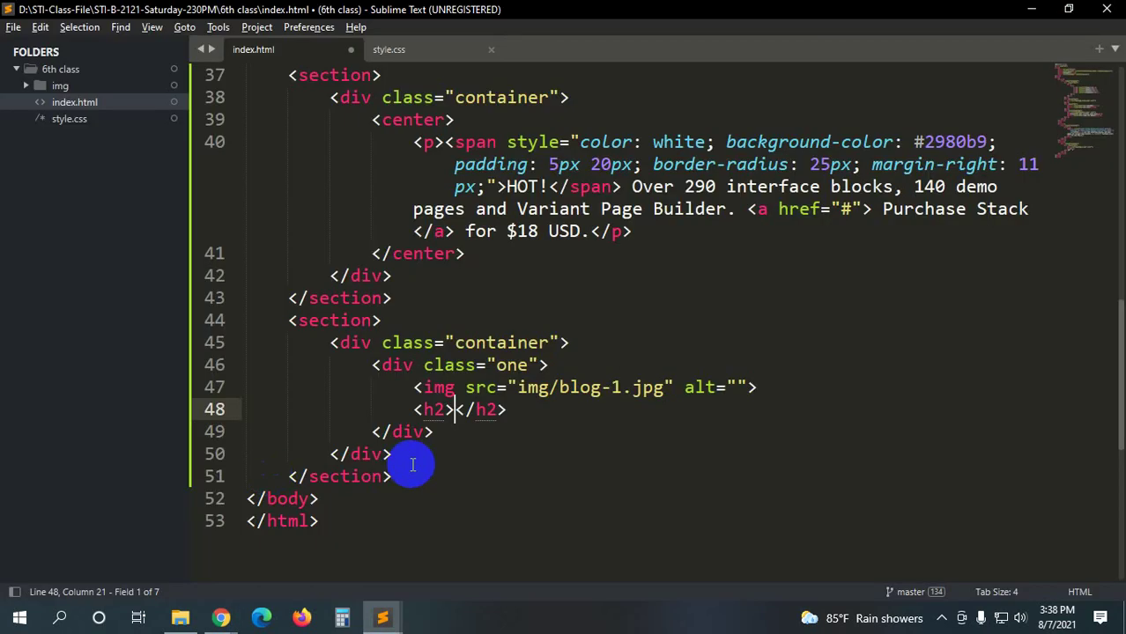
pyautogui.hotkey('ctrl', 'v')
pyautogui.hotkey('alt', 'Tab')
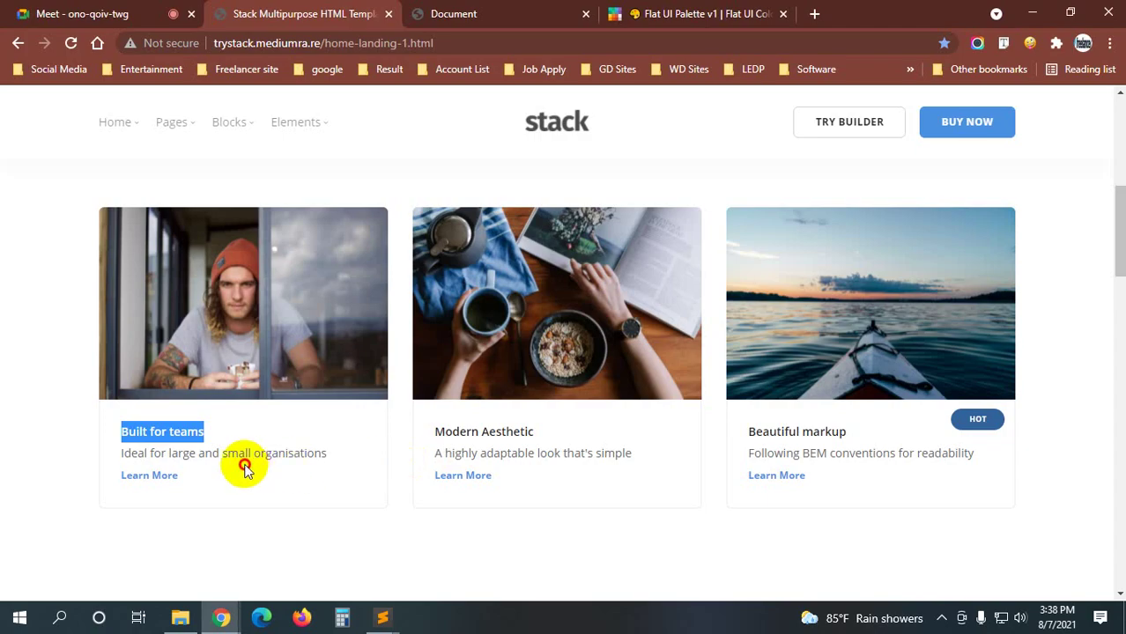
# - Copy the first card's description into a paragraph below the heading
pyautogui.moveTo(334, 453); pyautogui.dragTo(118, 462)
pyautogui.hotkey('ctrl', 'c')
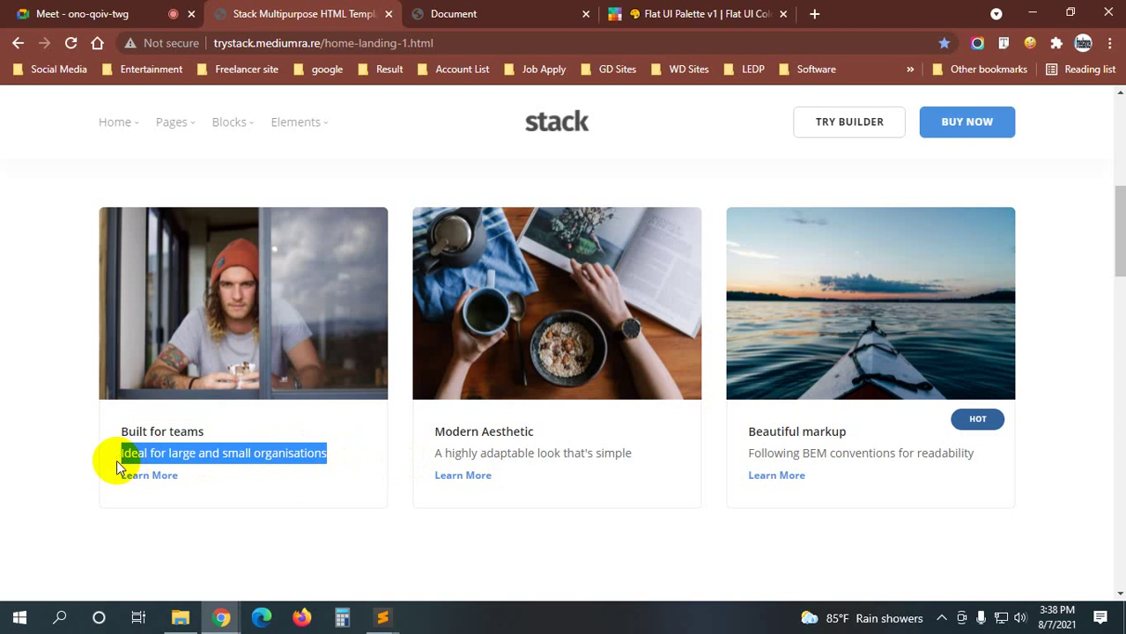
pyautogui.hotkey('alt', 'Tab')
pyautogui.click(661, 412)
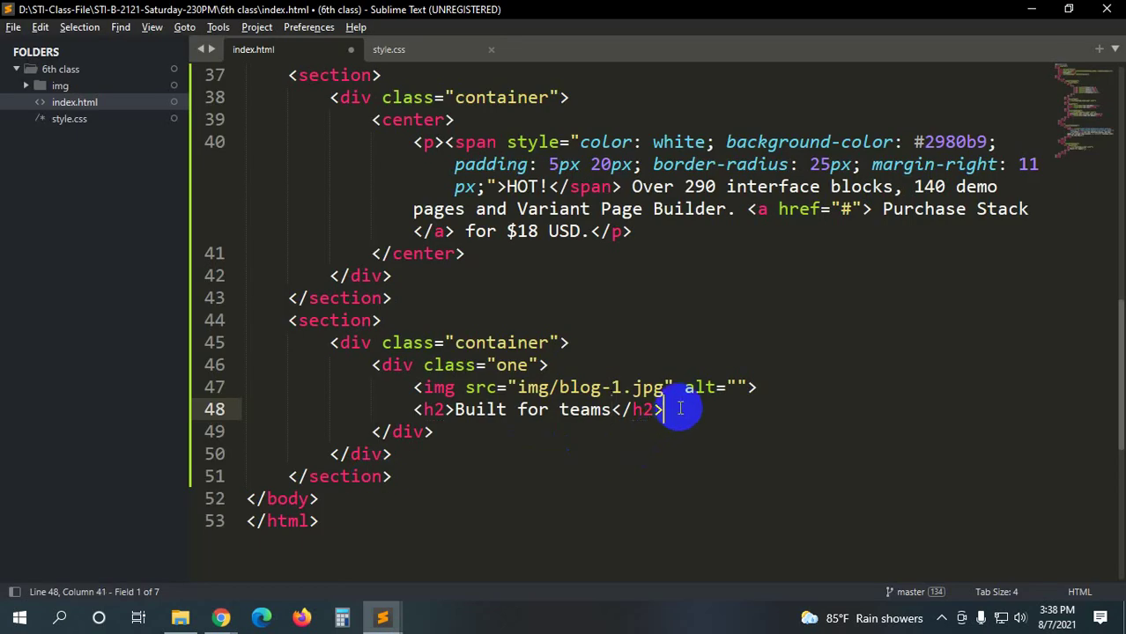
pyautogui.press('Return')
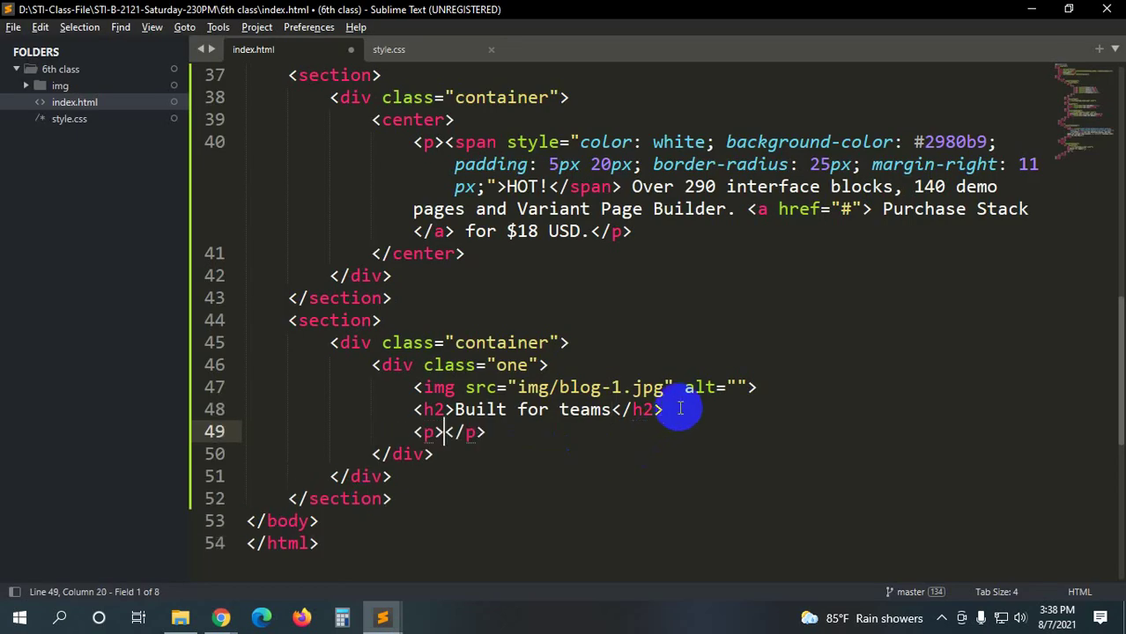
pyautogui.hotkey('ctrl', 'v')
# - Add a 'Learn More' link with href '#' after the description and save index.html
pyautogui.hotkey('alt', 'Tab')
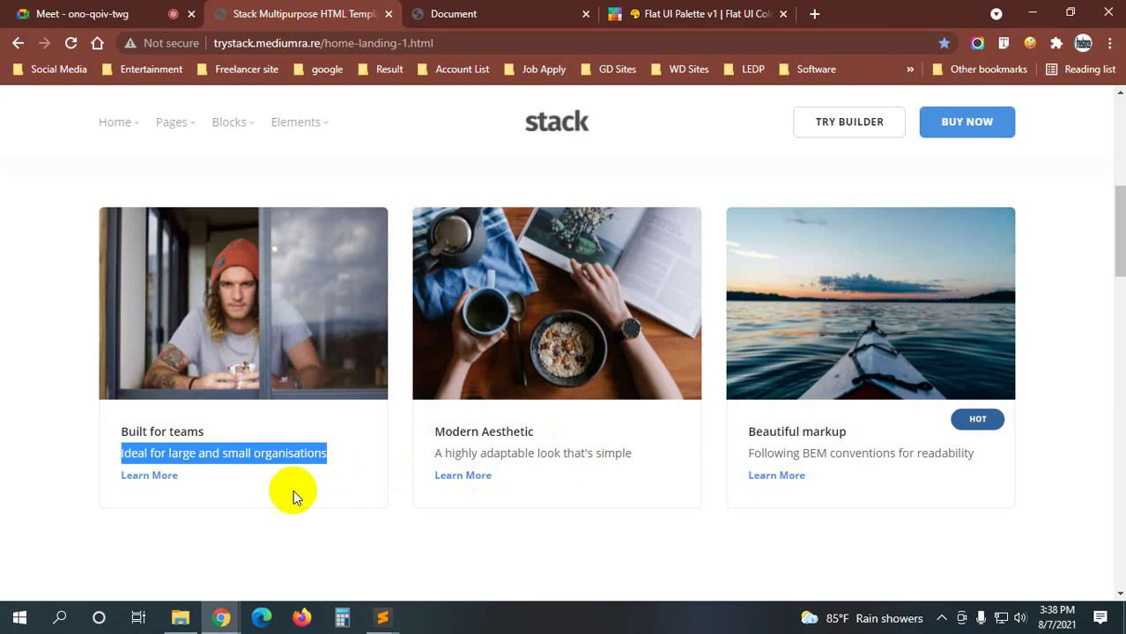
pyautogui.moveTo(182, 476); pyautogui.dragTo(115, 481)
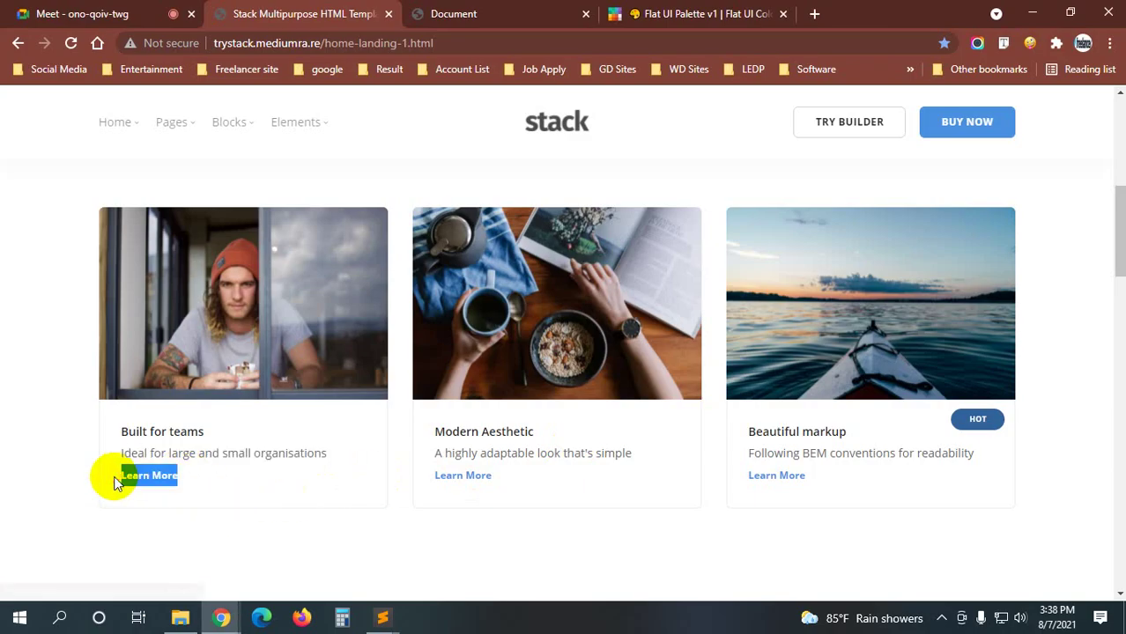
pyautogui.hotkey('alt', 'Tab')
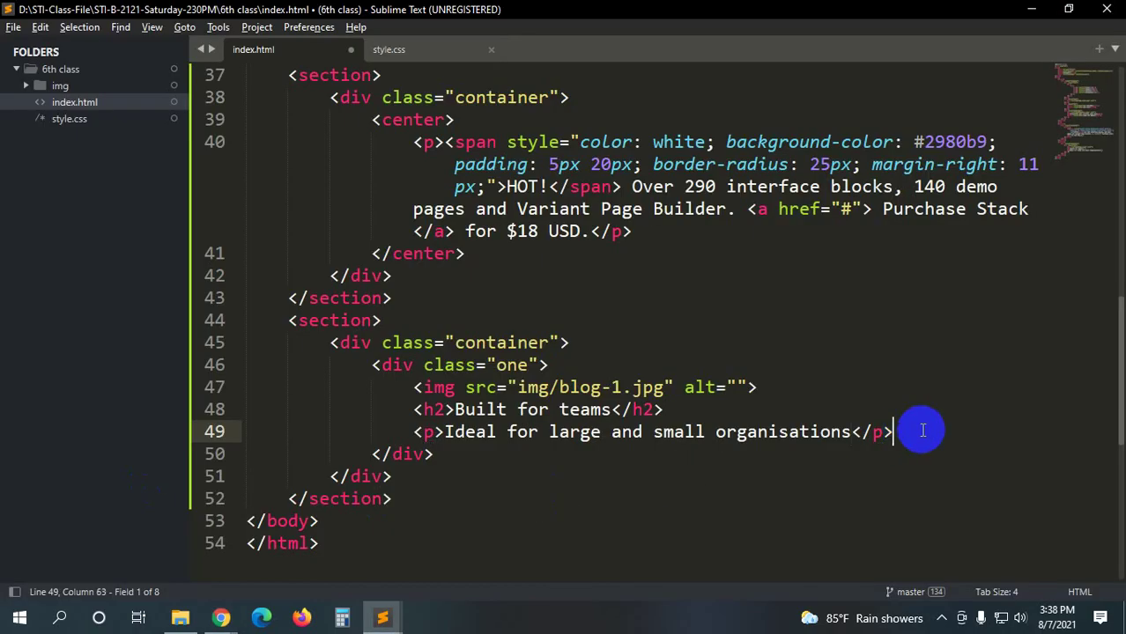
pyautogui.press('Return')
pyautogui.press('Tab')
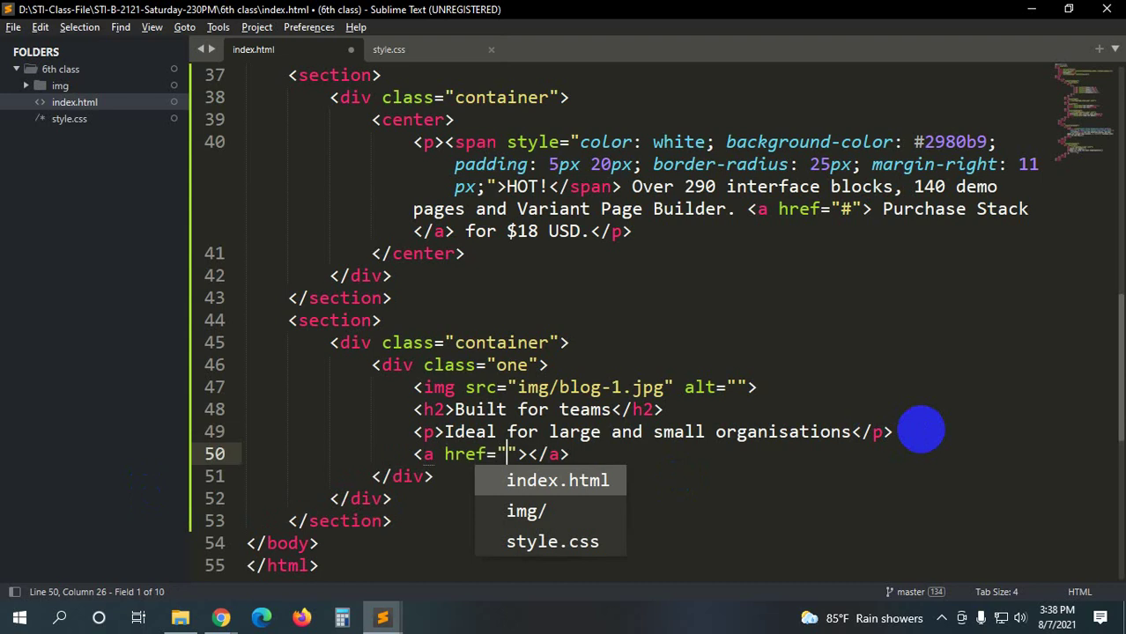
pyautogui.write('#">')
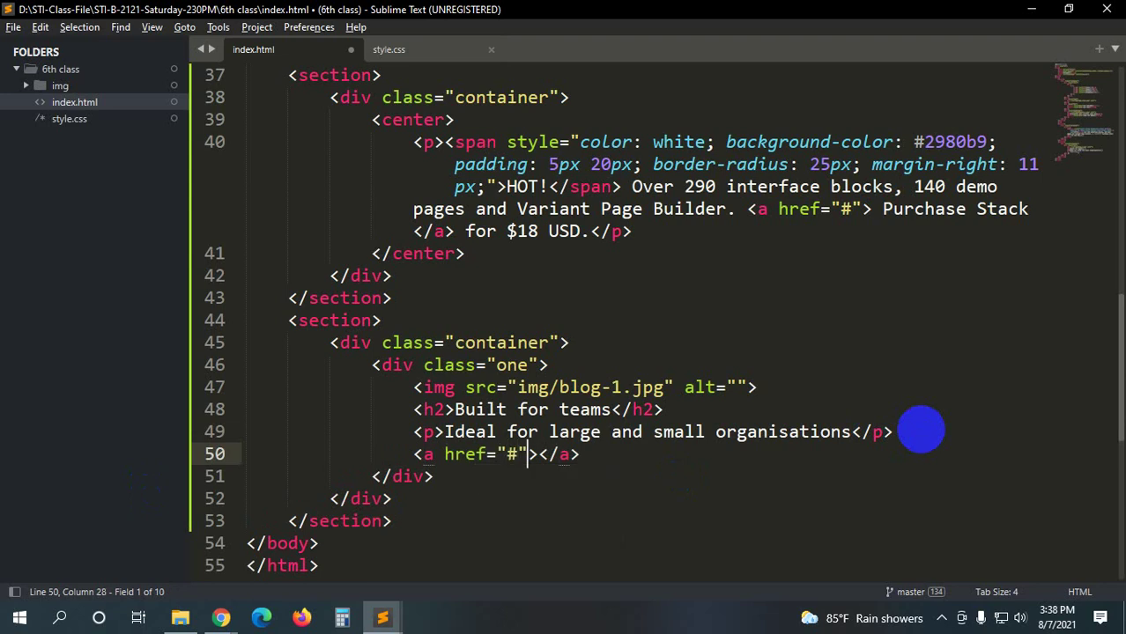
pyautogui.write('Learn More')
pyautogui.hotkey('ctrl', 's')
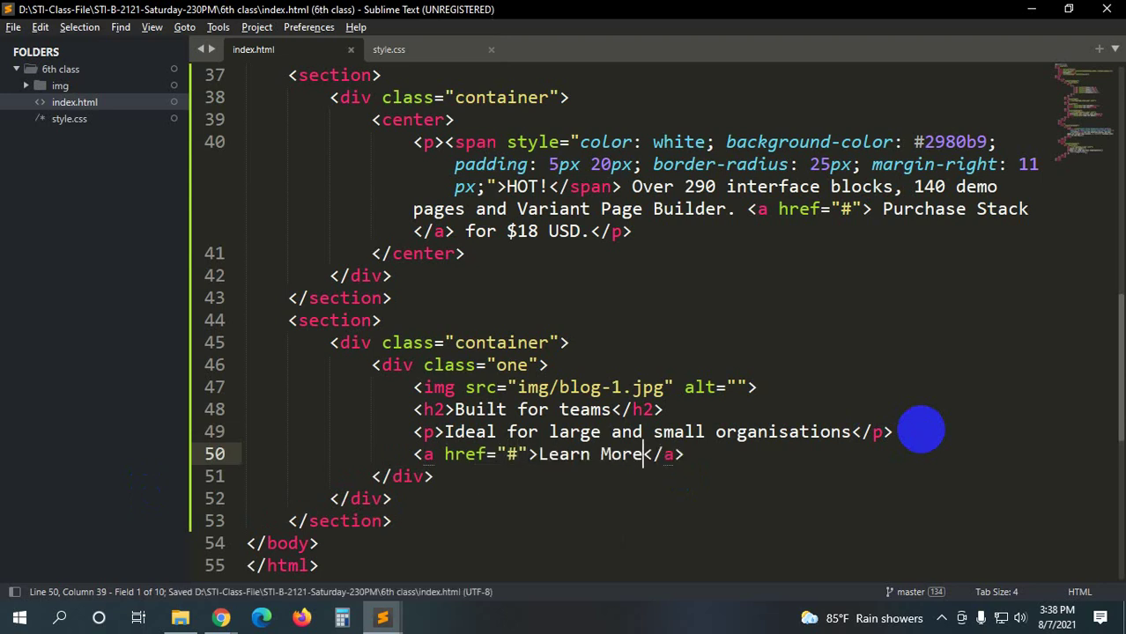
pyautogui.moveTo(221, 617)
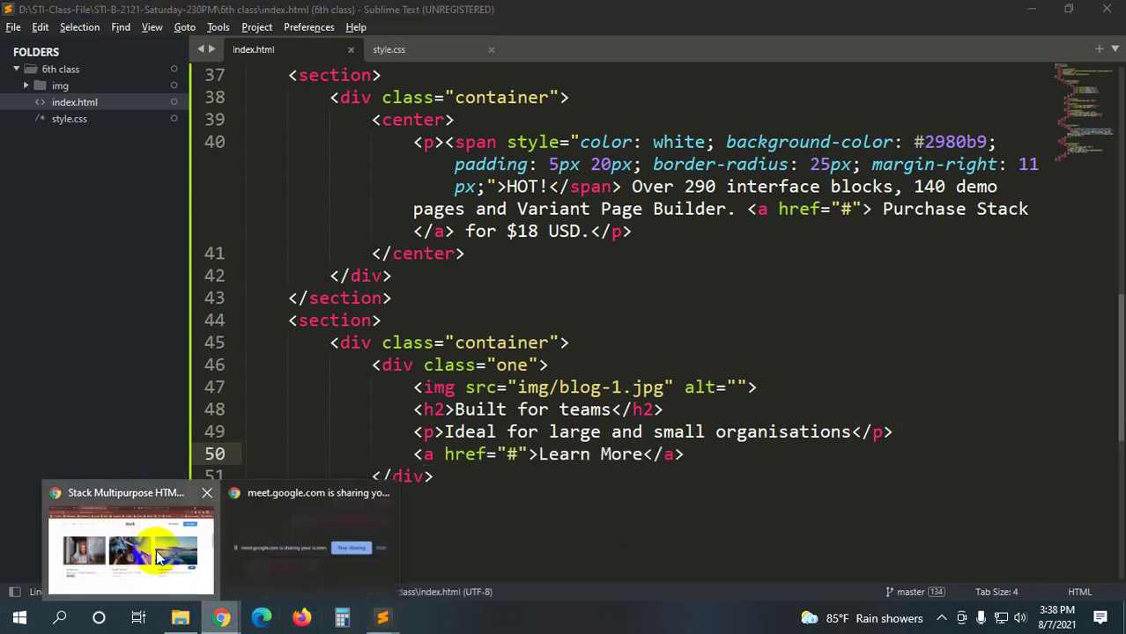
pyautogui.click(141, 550)
pyautogui.click(447, 13)
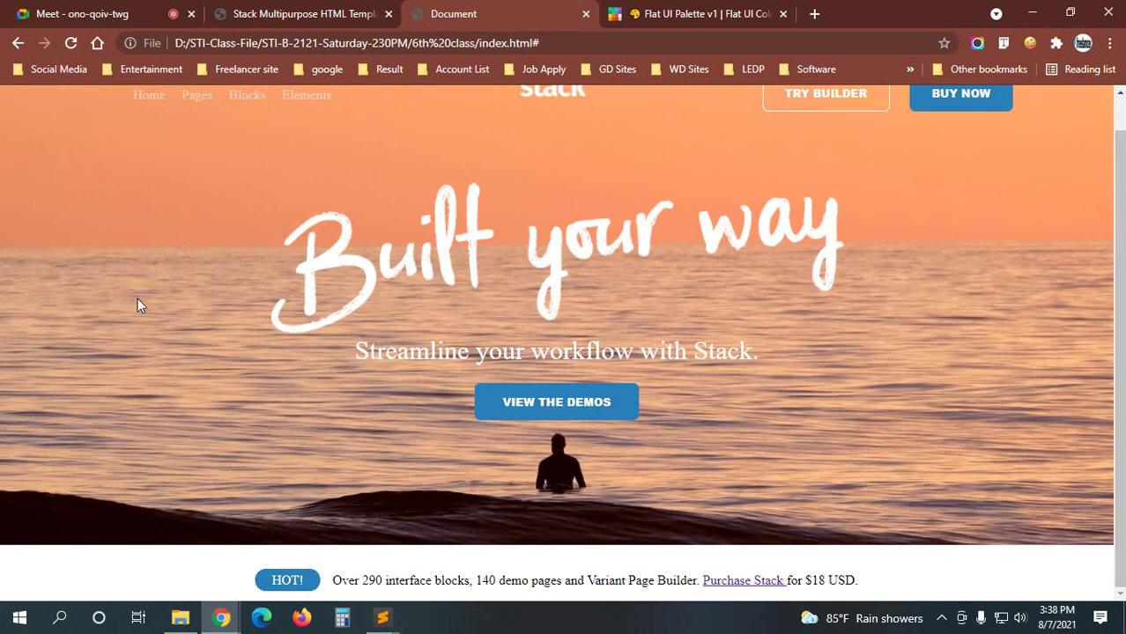
pyautogui.scroll(-6, 93, 370)
pyautogui.scroll(-4, 92, 370)
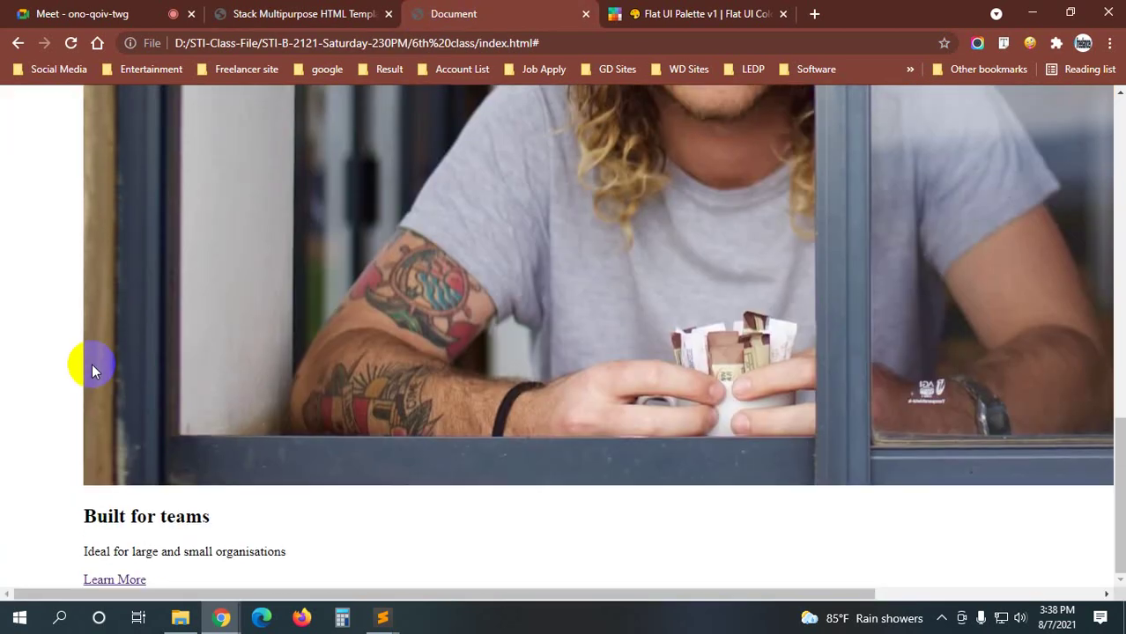
pyautogui.moveTo(82, 518); pyautogui.dragTo(201, 523)
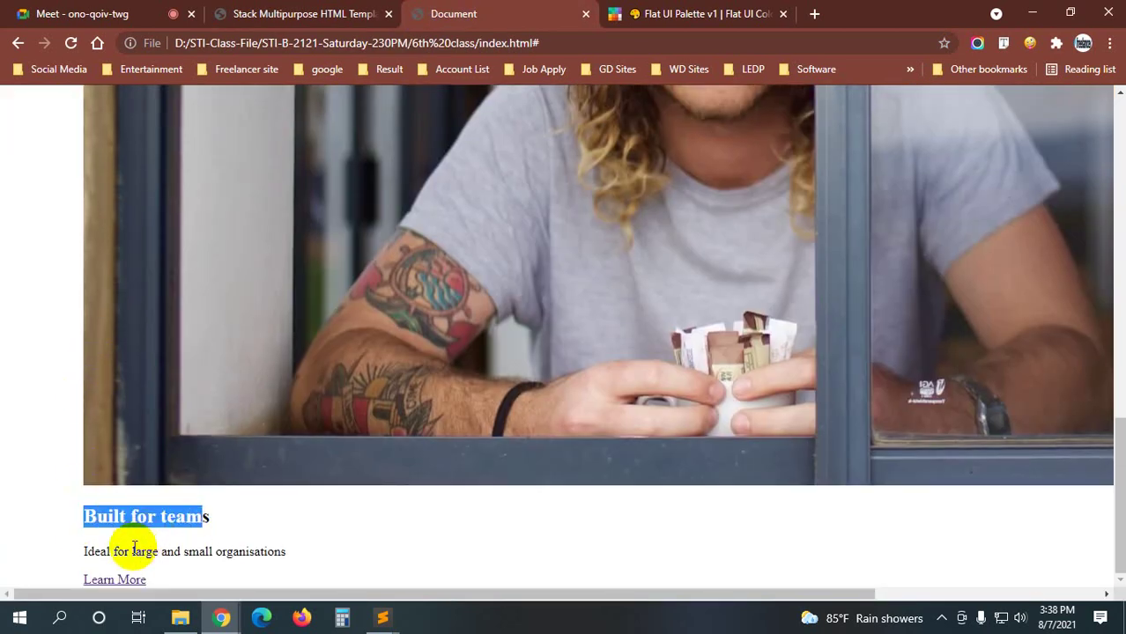
pyautogui.moveTo(134, 548); pyautogui.dragTo(343, 567)
pyautogui.click(321, 559)
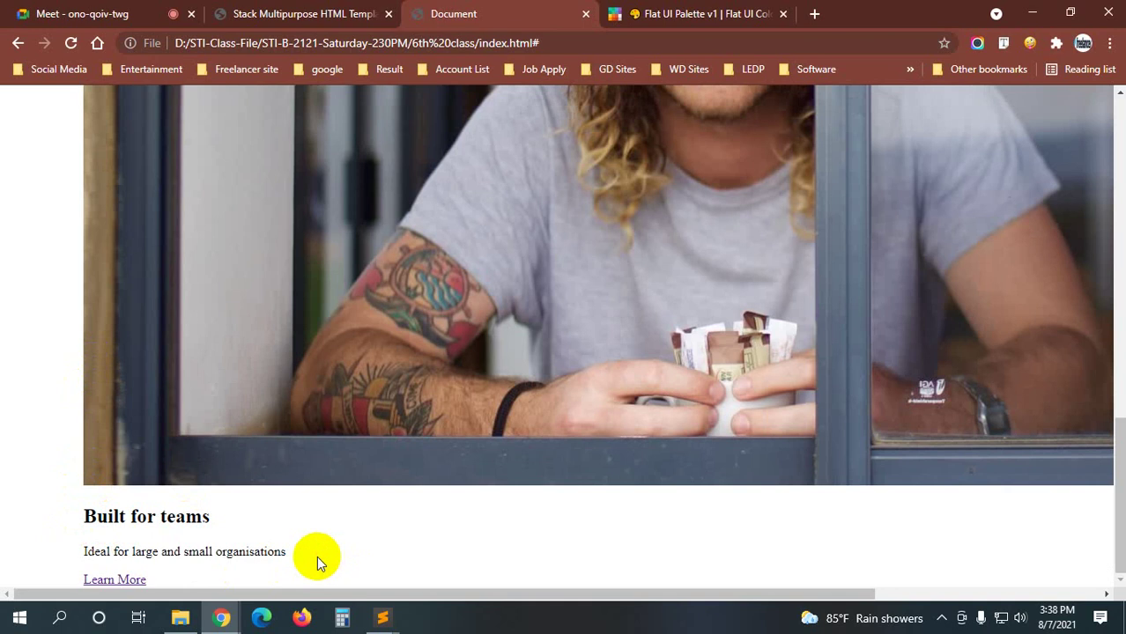
pyautogui.click(291, 14)
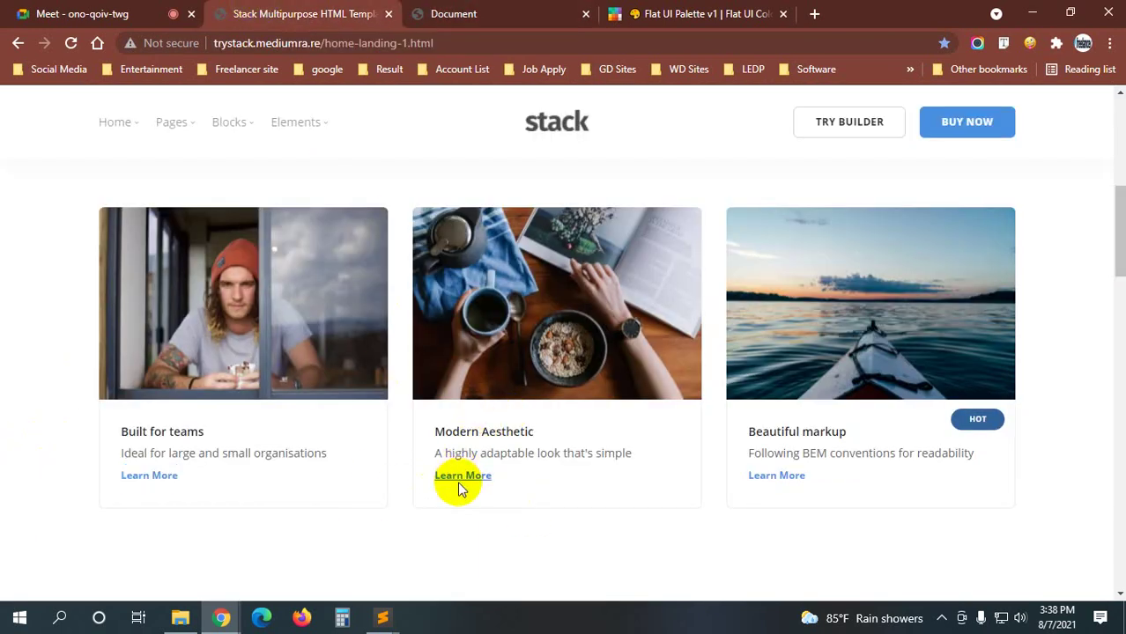
pyautogui.hotkey('alt', 'Tab')
# - Copy the first card's div block and paste it twice, making three cards
pyautogui.hotkey('ctrl', '=')
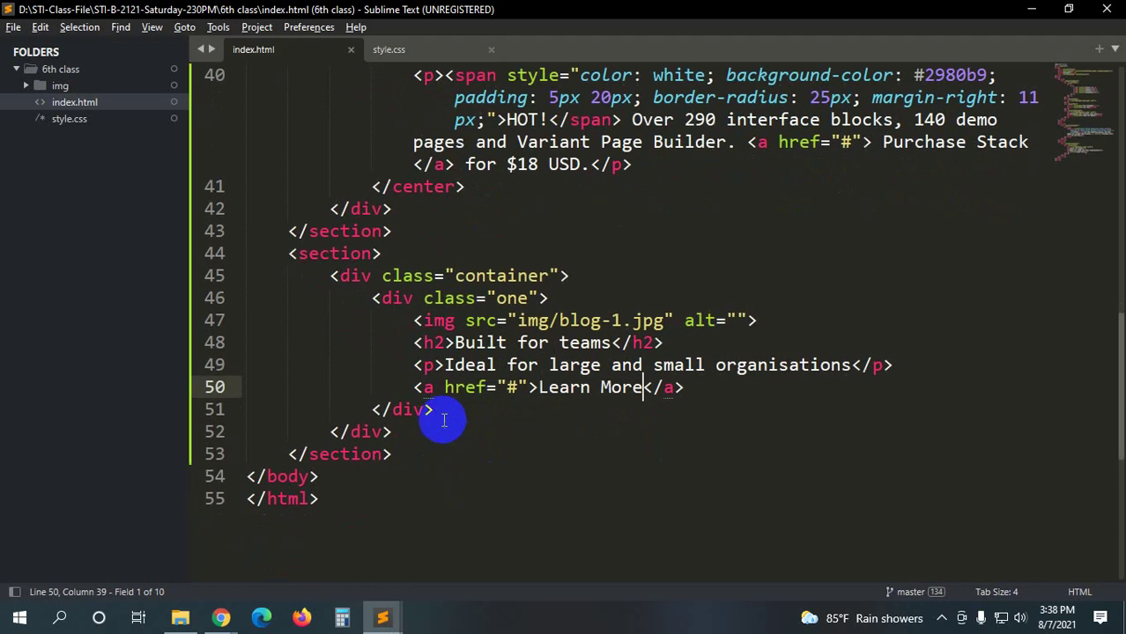
pyautogui.moveTo(443, 420); pyautogui.dragTo(370, 298)
pyautogui.hotkey('ctrl', 'c')
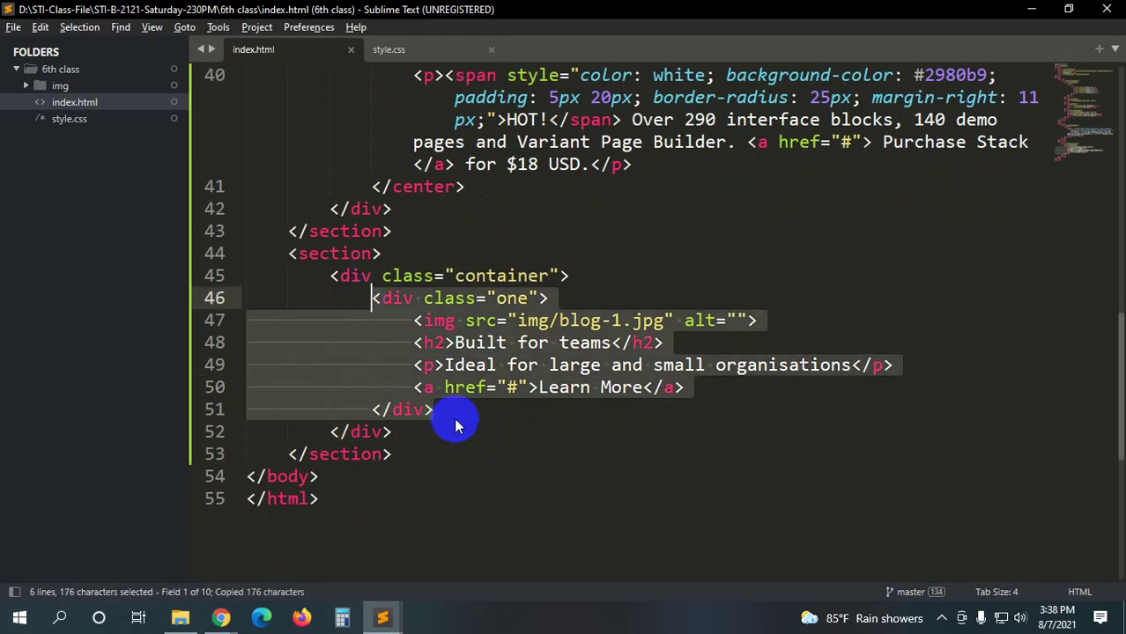
pyautogui.click(453, 419)
pyautogui.press('Return')
pyautogui.hotkey('ctrl', 'v')
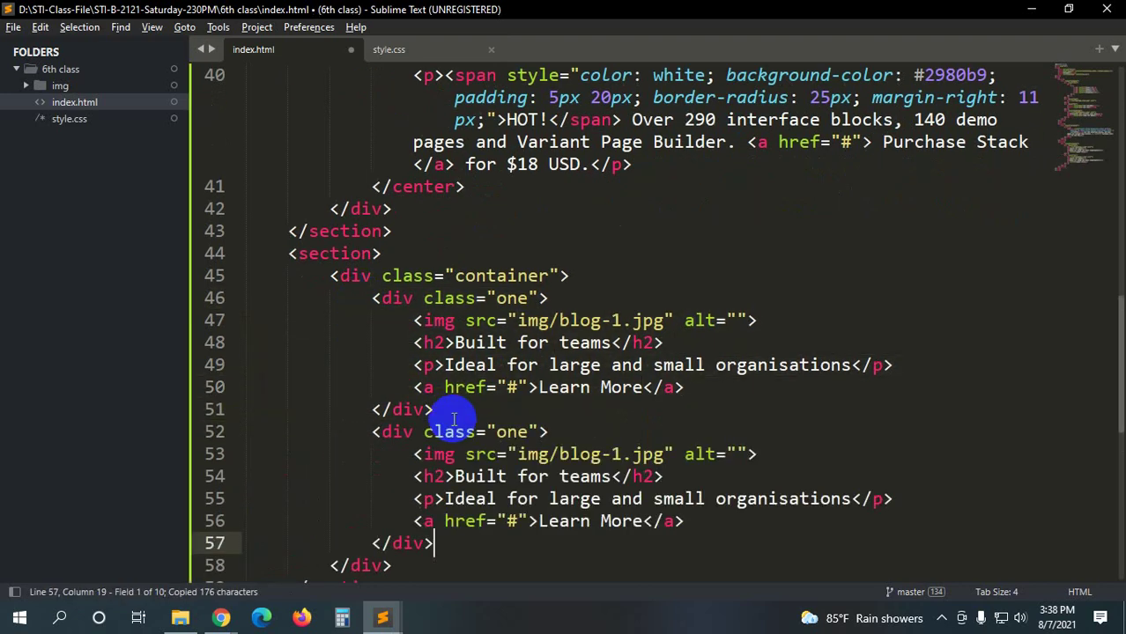
pyautogui.press('Return')
pyautogui.hotkey('ctrl', 'v')
pyautogui.scroll(-1, 446, 420)
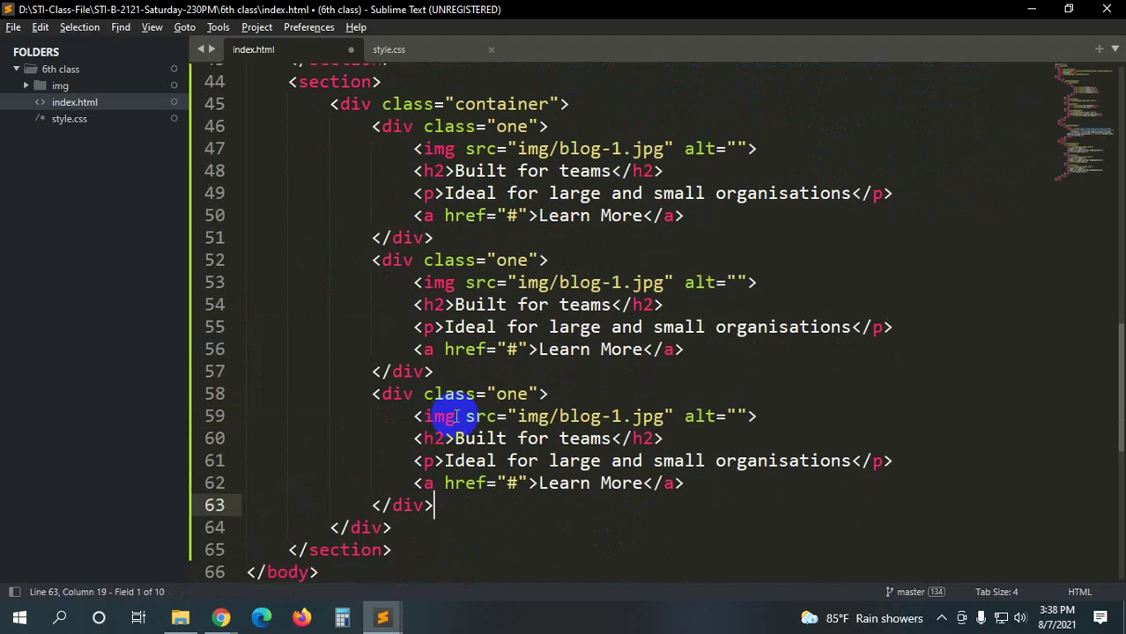
# - Change the second card's image source from blog-1.jpg to inner-5.jpg
pyautogui.hotkey('alt', 'Tab')
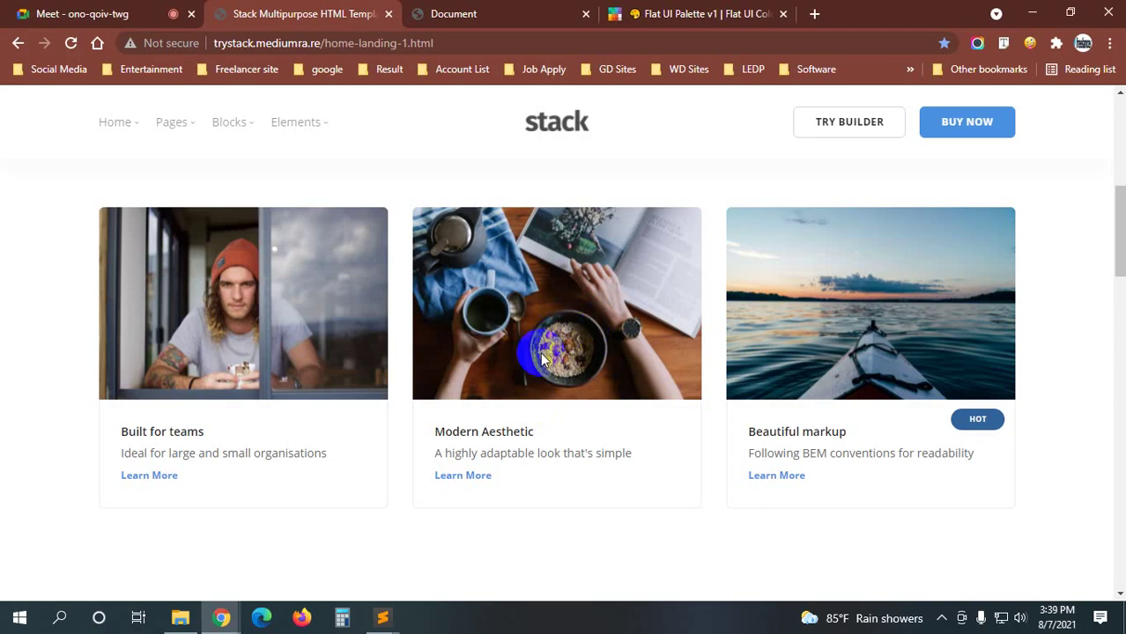
pyautogui.click(179, 618)
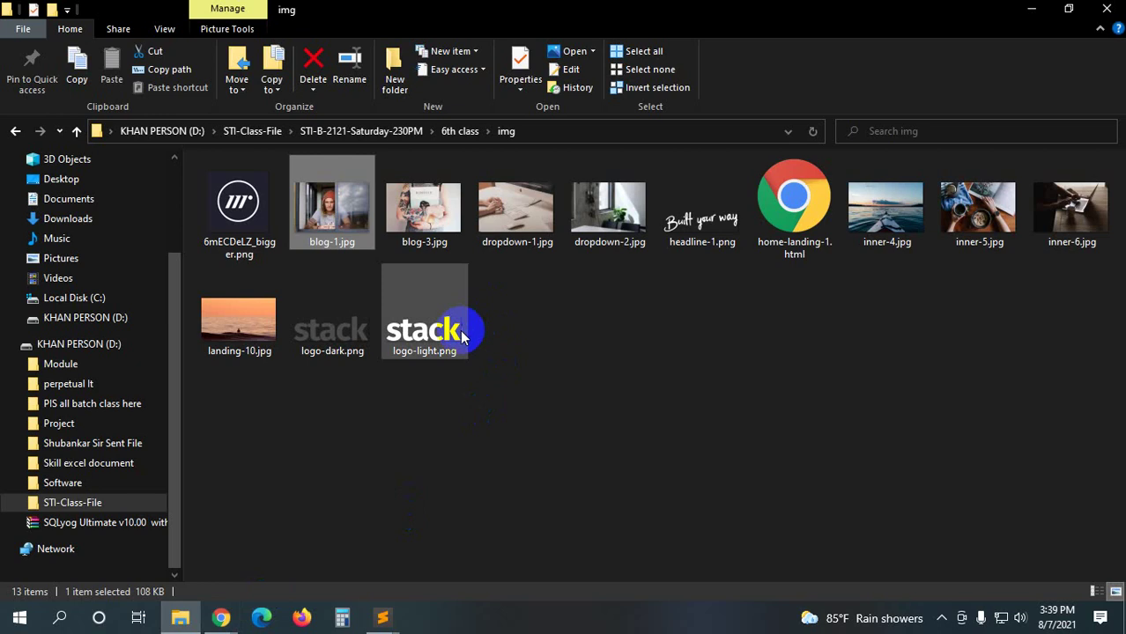
pyautogui.click(982, 239)
pyautogui.moveTo(411, 609)
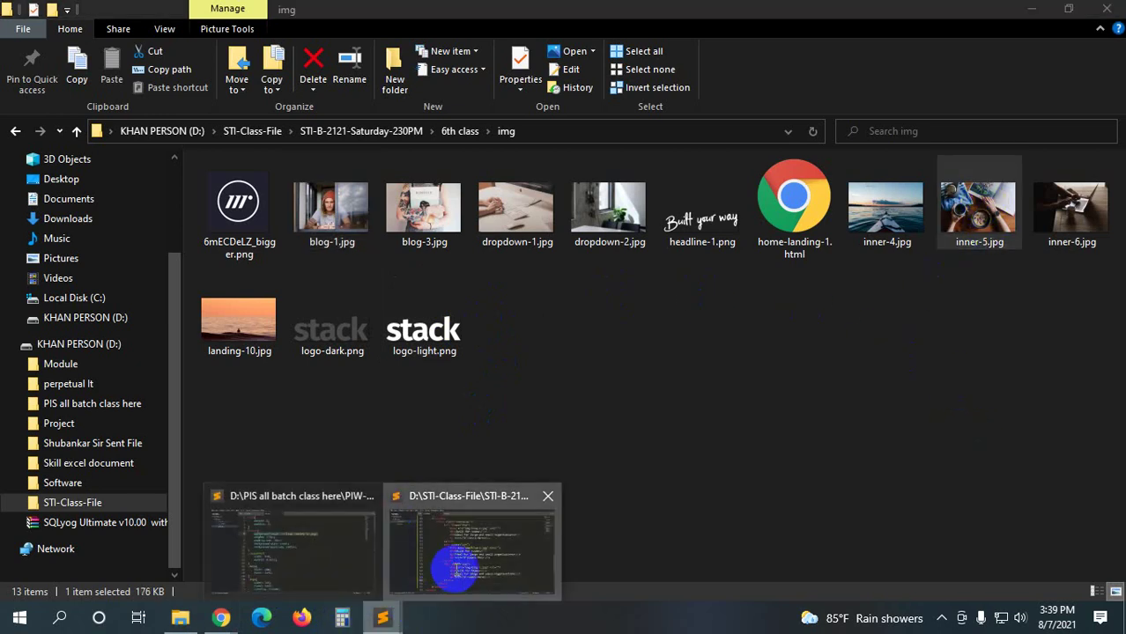
pyautogui.click(451, 566)
pyautogui.click(662, 282)
pyautogui.moveTo(662, 282)
pyautogui.mouseDown()
pyautogui.moveTo(568, 282)
pyautogui.moveTo(561, 297)
pyautogui.mouseUp()
pyautogui.write('i')
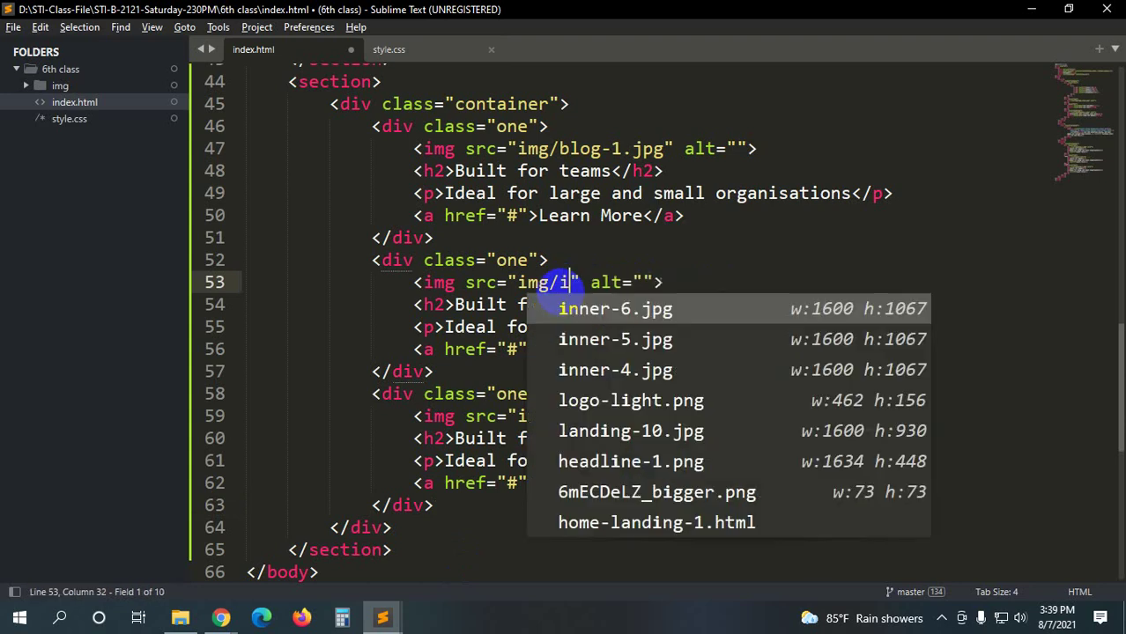
pyautogui.write('nner')
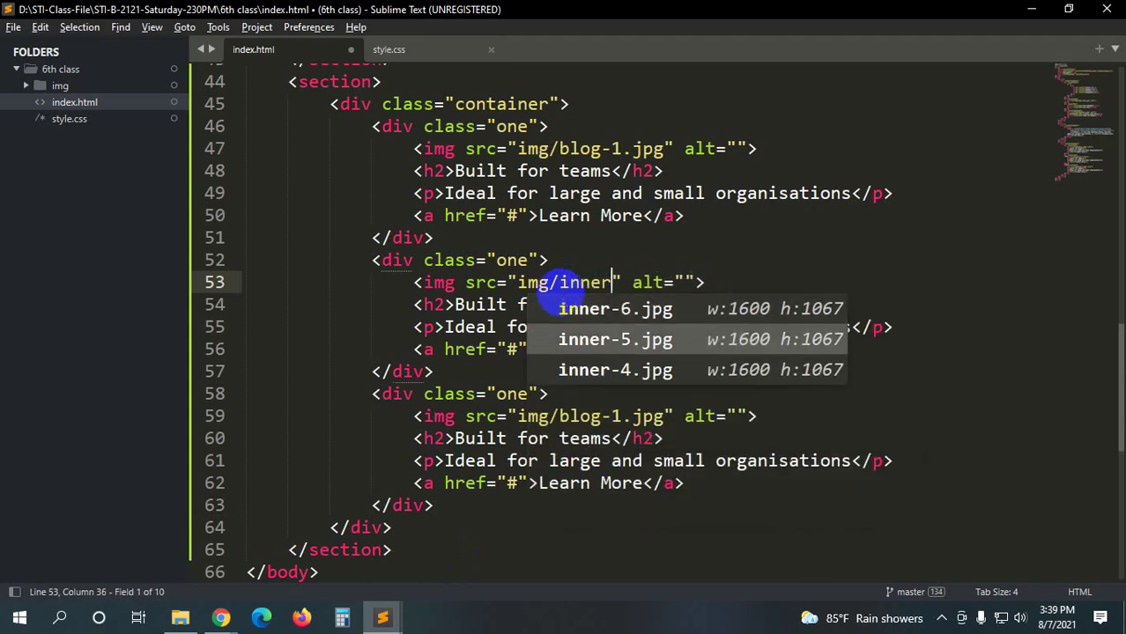
pyautogui.press('Return')
# - Copy the 'Modern Aesthetic' heading from the Stack reference page
pyautogui.hotkey('alt', 'Tab')
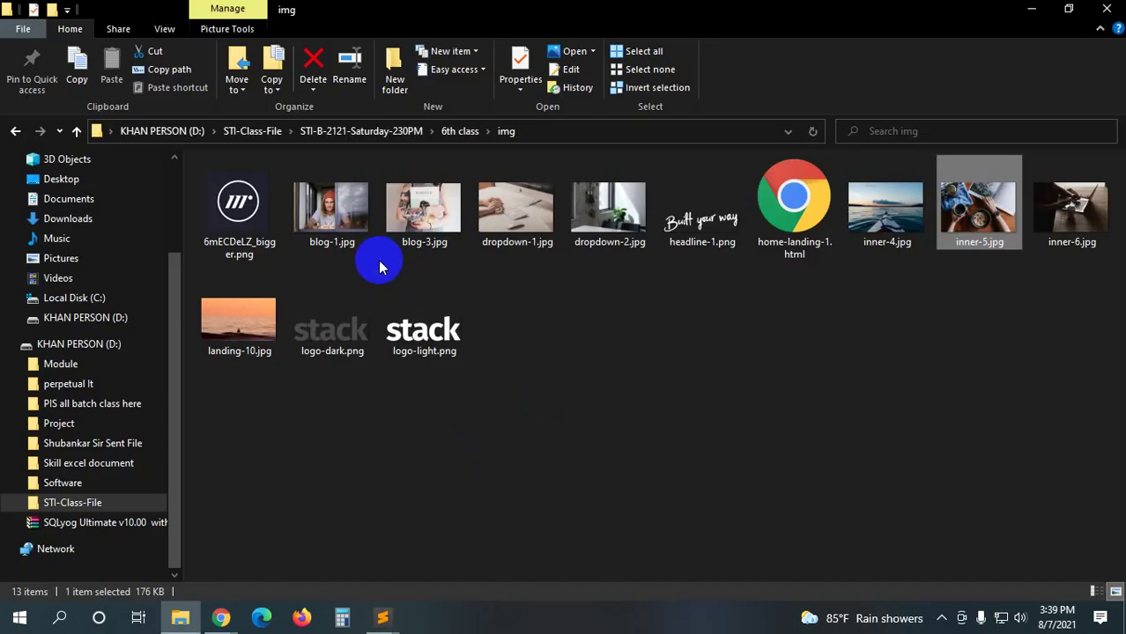
pyautogui.hotkey('alt', 'Tab')
pyautogui.moveTo(534, 432); pyautogui.dragTo(427, 435)
pyautogui.hotkey('alt', 'Tab')
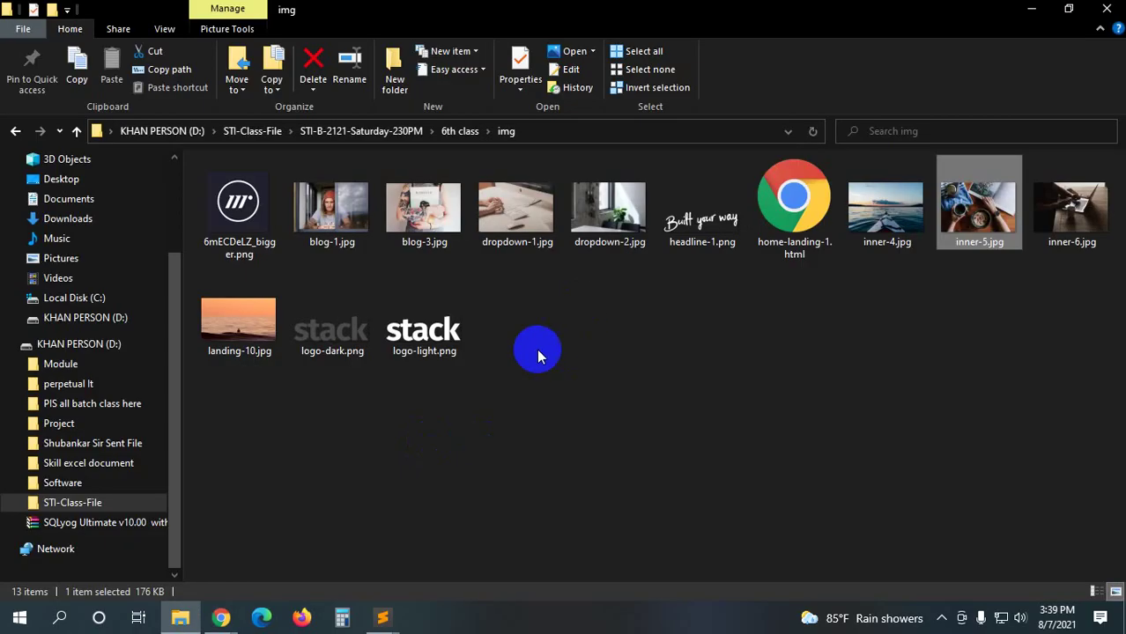
pyautogui.hotkey('alt', 'Tab')
pyautogui.hotkey('alt', 'Tab')
pyautogui.press('Tab')
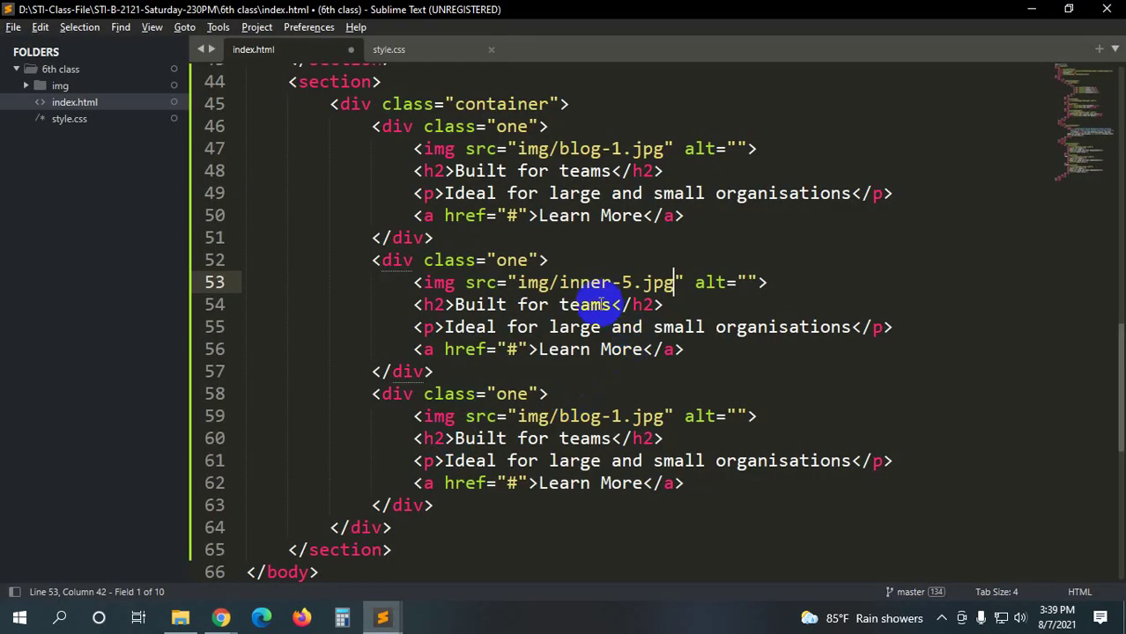
# - Give the second card the heading 'Modern Aesthetic' and its description from the Stack page
pyautogui.doubleClick(533, 305)
pyautogui.moveTo(533, 307); pyautogui.dragTo(458, 306)
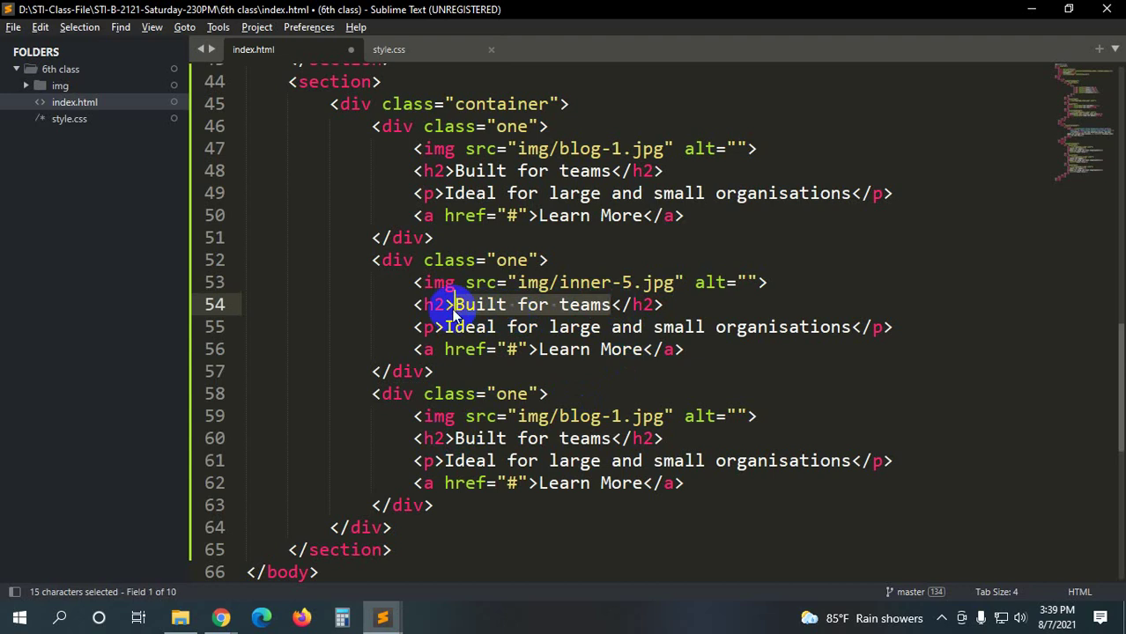
pyautogui.hotkey('ctrl', 'v')
pyautogui.hotkey('alt', 'Tab')
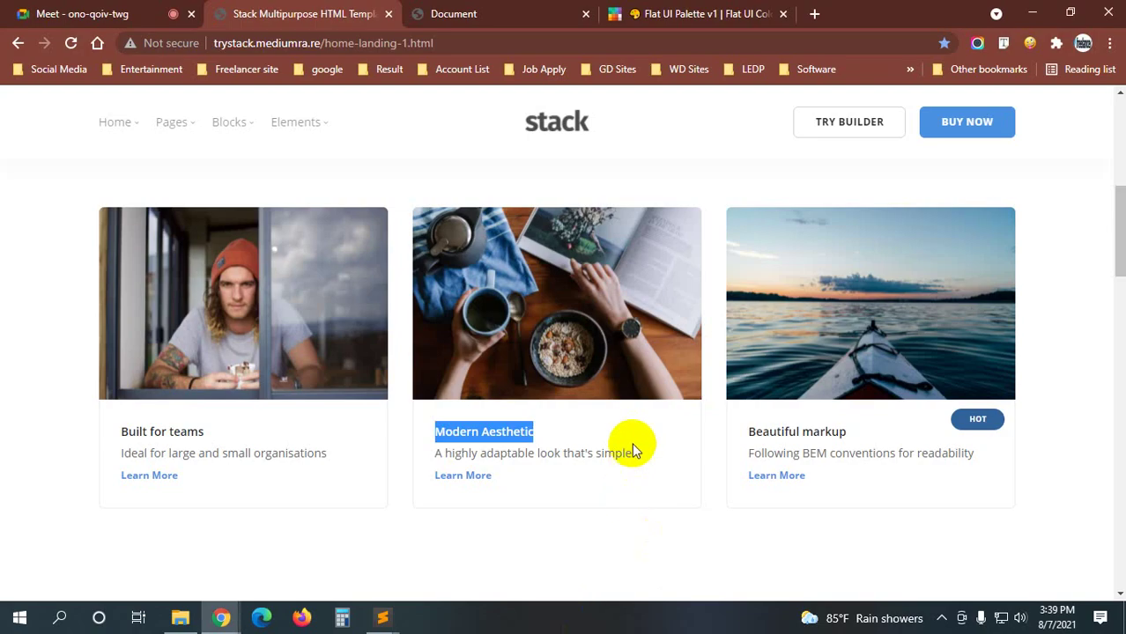
pyautogui.moveTo(632, 453); pyautogui.dragTo(431, 464)
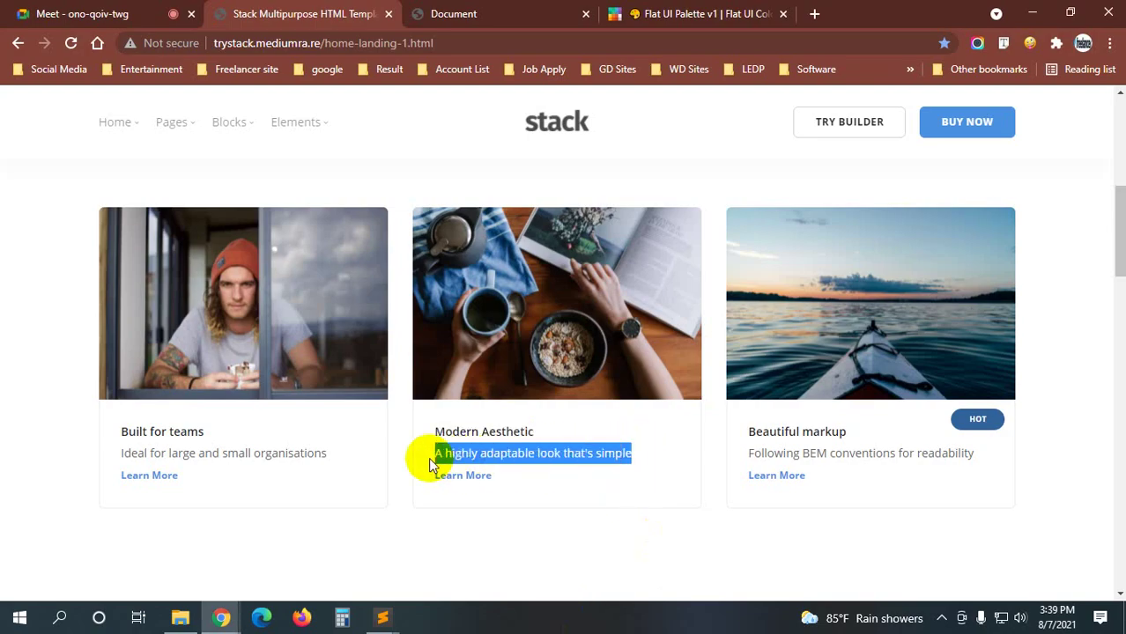
pyautogui.hotkey('alt', 'Tab')
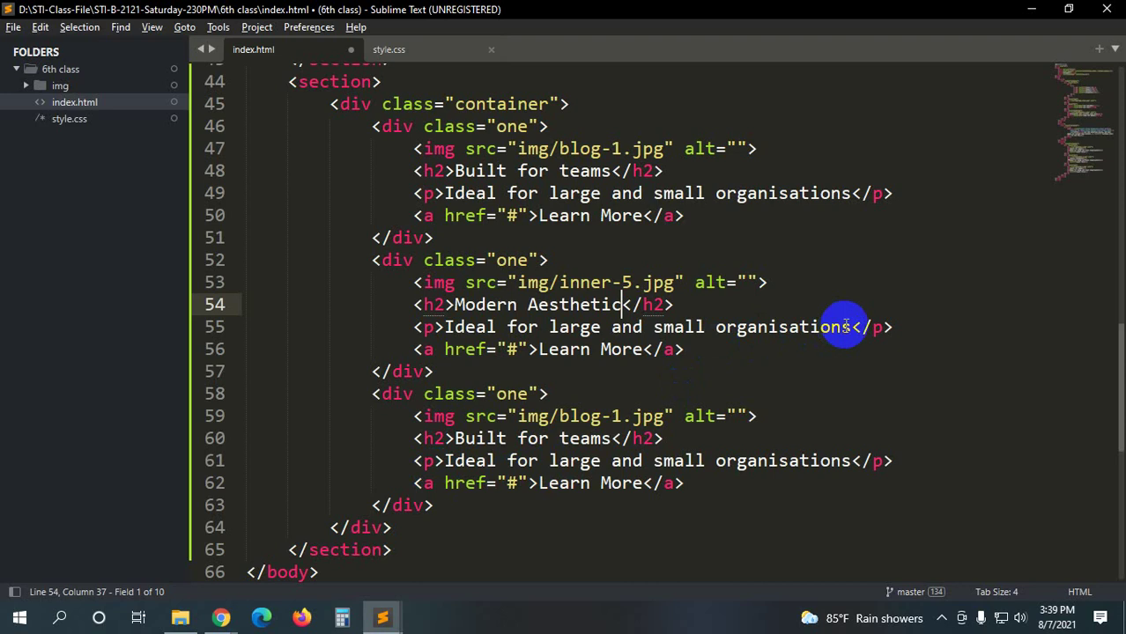
pyautogui.moveTo(847, 327); pyautogui.dragTo(451, 327)
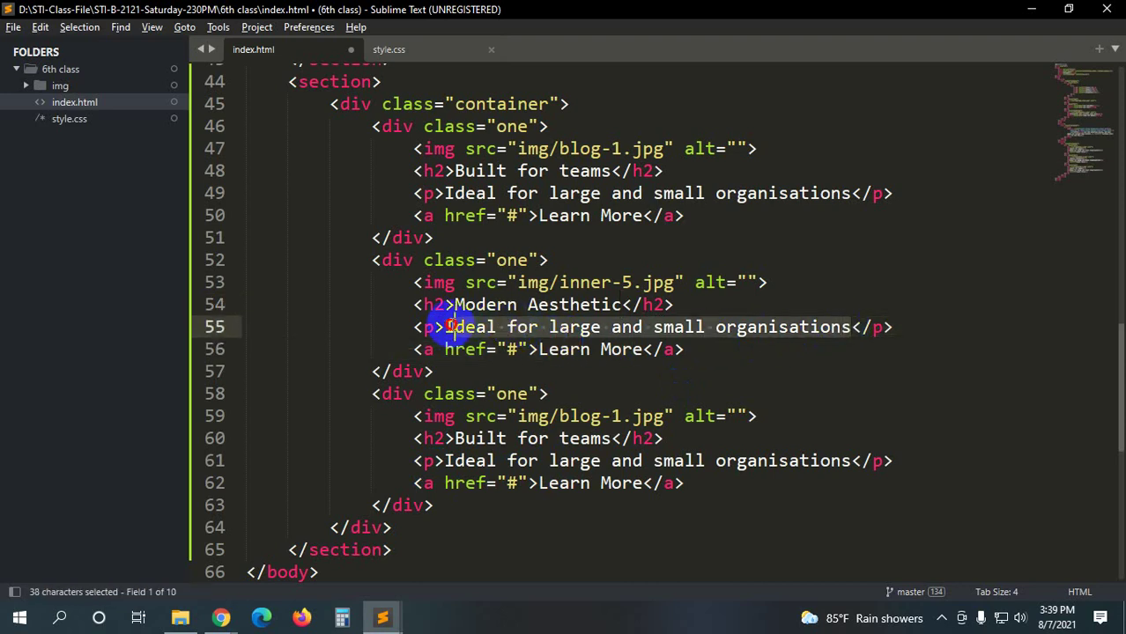
pyautogui.write("A highly adaptable look that's simple")
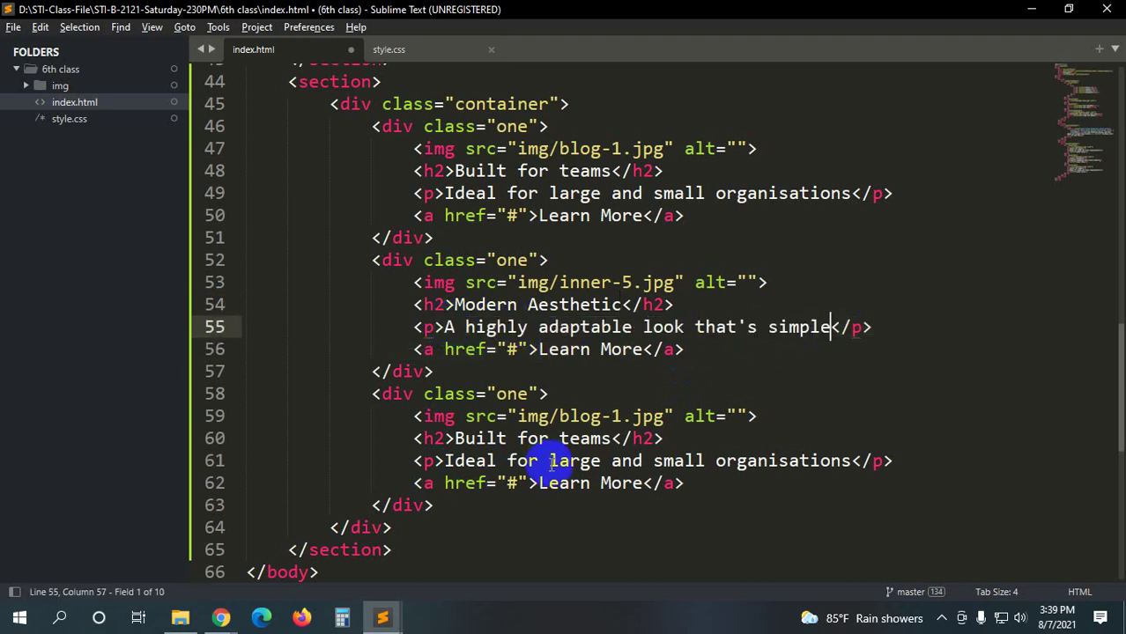
# - Replace the third card's heading with 'Beautiful markup'
pyautogui.hotkey('alt', 'Tab')
pyautogui.moveTo(867, 432); pyautogui.dragTo(743, 436)
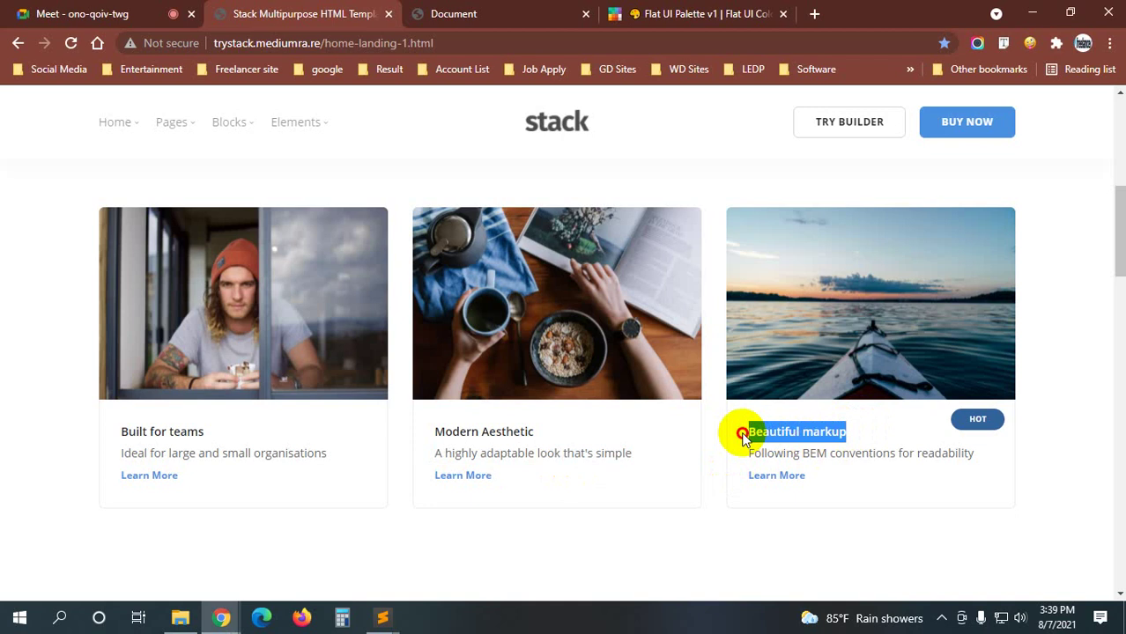
pyautogui.hotkey('alt', 'Tab')
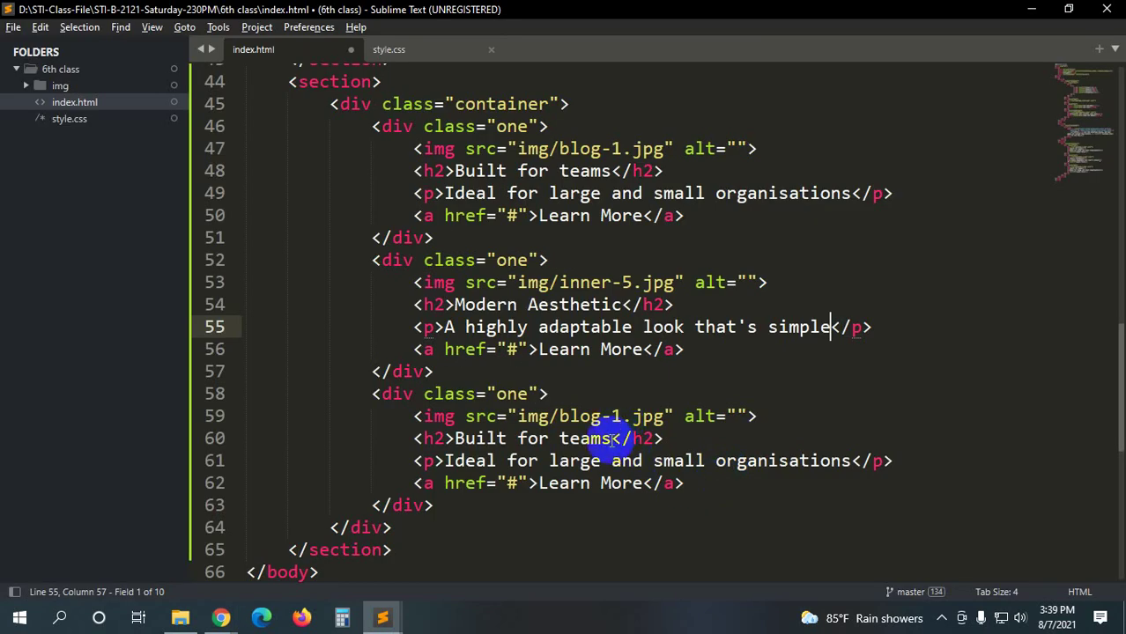
pyautogui.moveTo(611, 438); pyautogui.dragTo(454, 439)
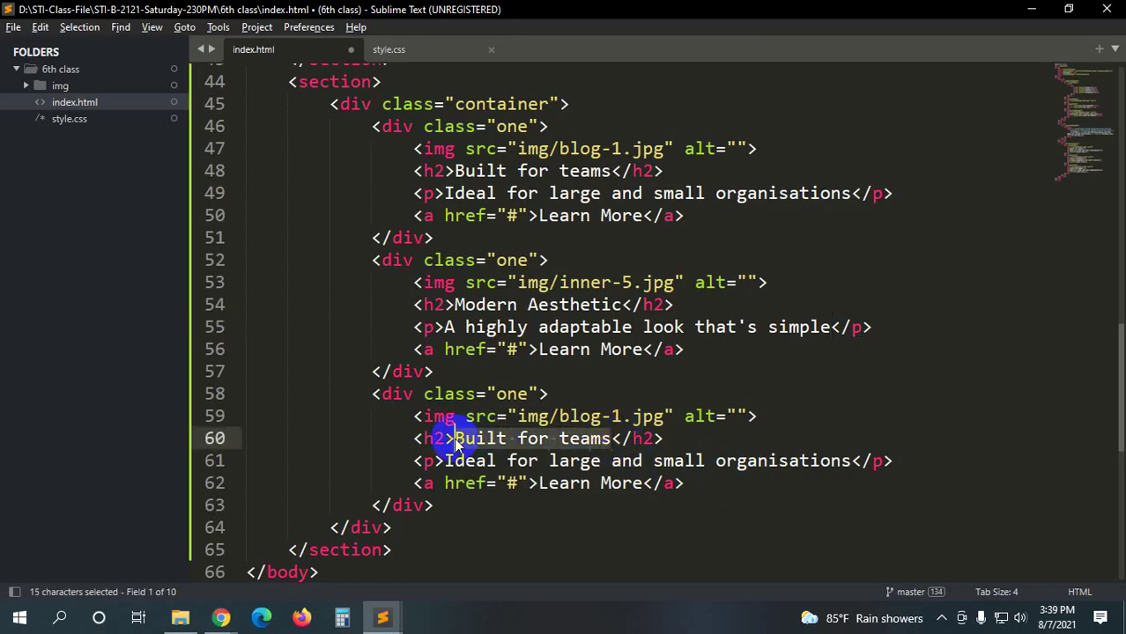
pyautogui.write('Beautiful markup')
# - Replace the third card's description with 'Following BEM conventions for readability' and save index.html
pyautogui.hotkey('alt', 'Tab')
pyautogui.moveTo(975, 452); pyautogui.dragTo(713, 461)
pyautogui.hotkey('alt', 'Tab')
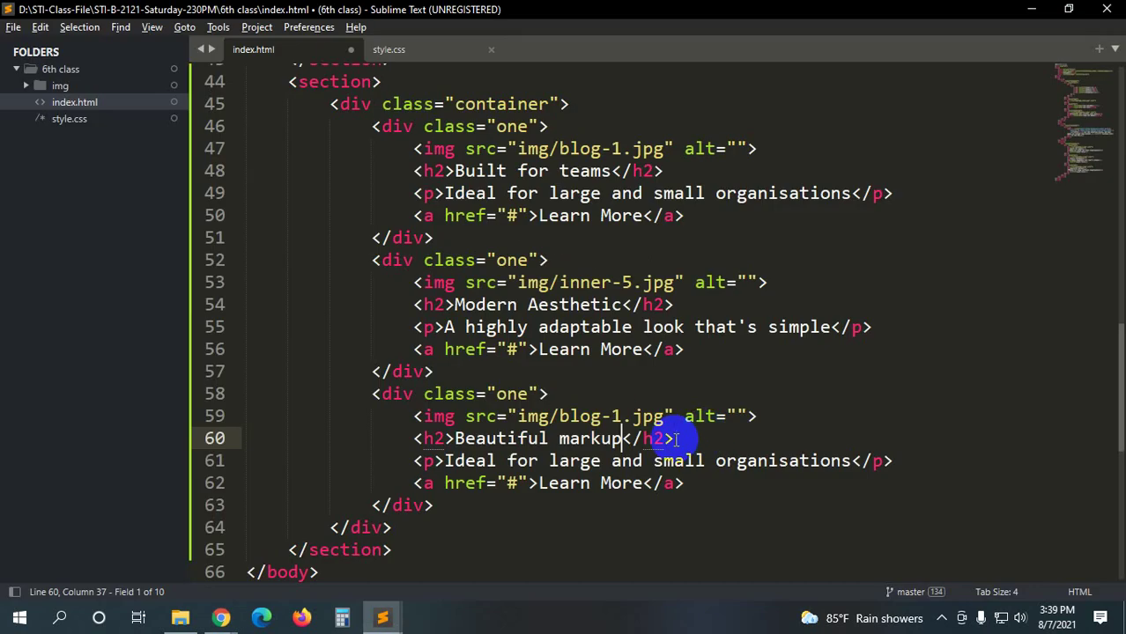
pyautogui.hotkey('alt', 'Tab')
pyautogui.click(962, 454)
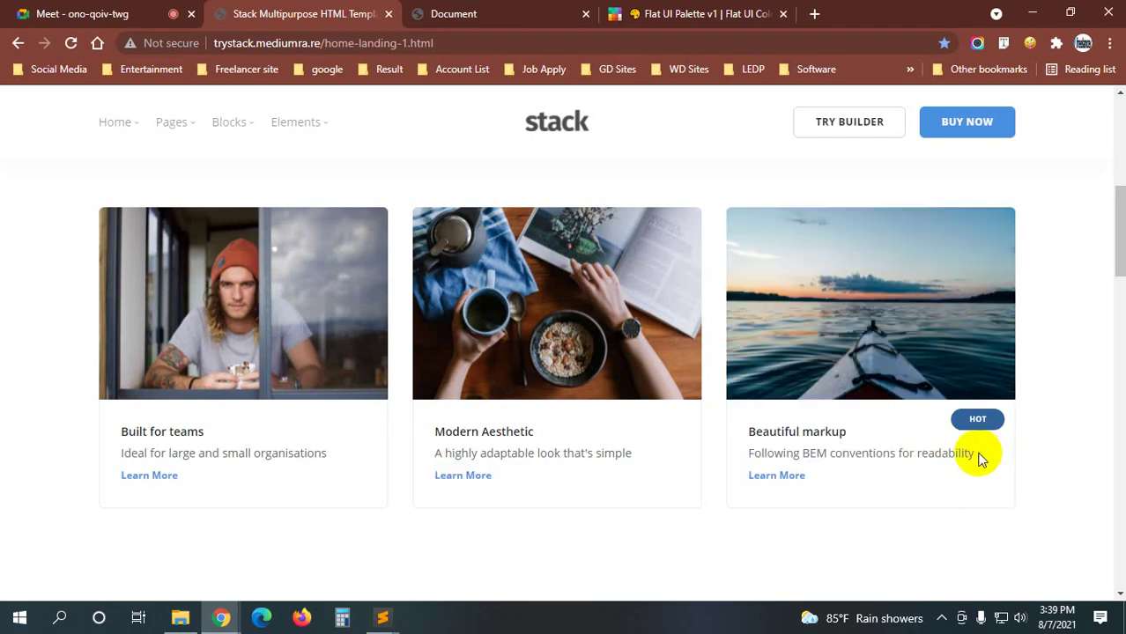
pyautogui.moveTo(976, 455); pyautogui.dragTo(750, 449)
pyautogui.hotkey('ctrl', 'c')
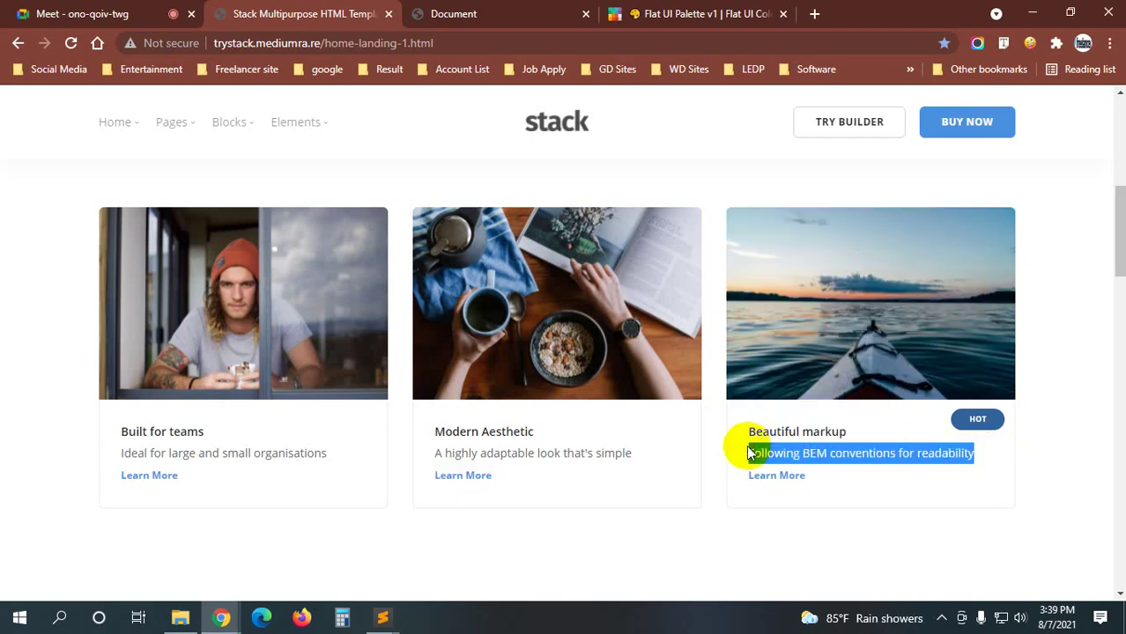
pyautogui.hotkey('alt', 'Tab')
pyautogui.click(851, 460)
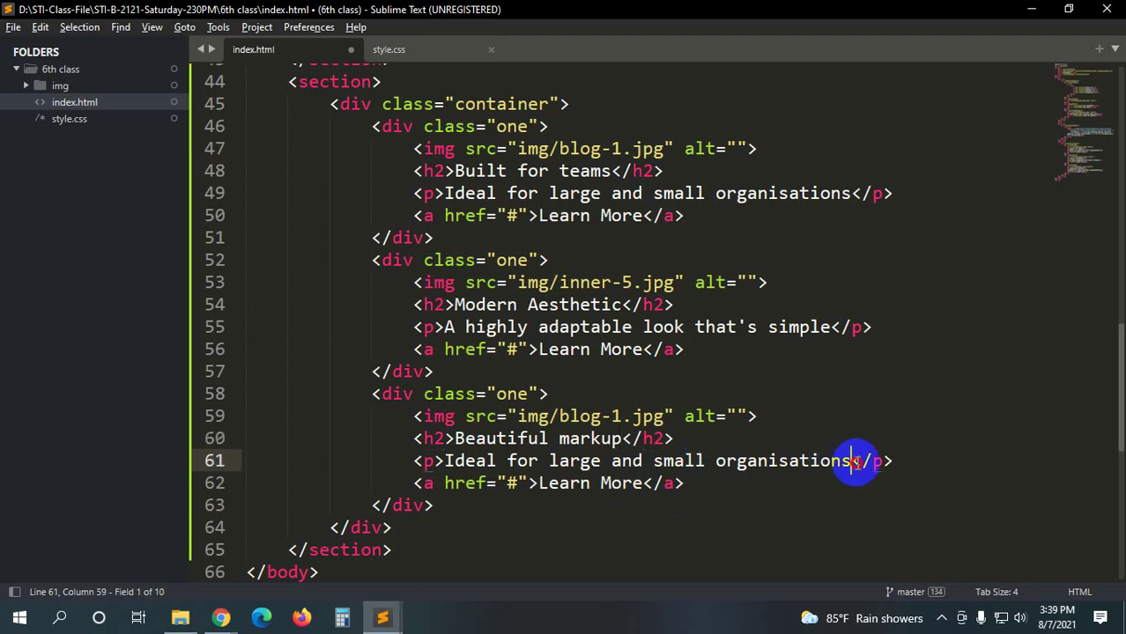
pyautogui.moveTo(851, 461); pyautogui.dragTo(448, 460)
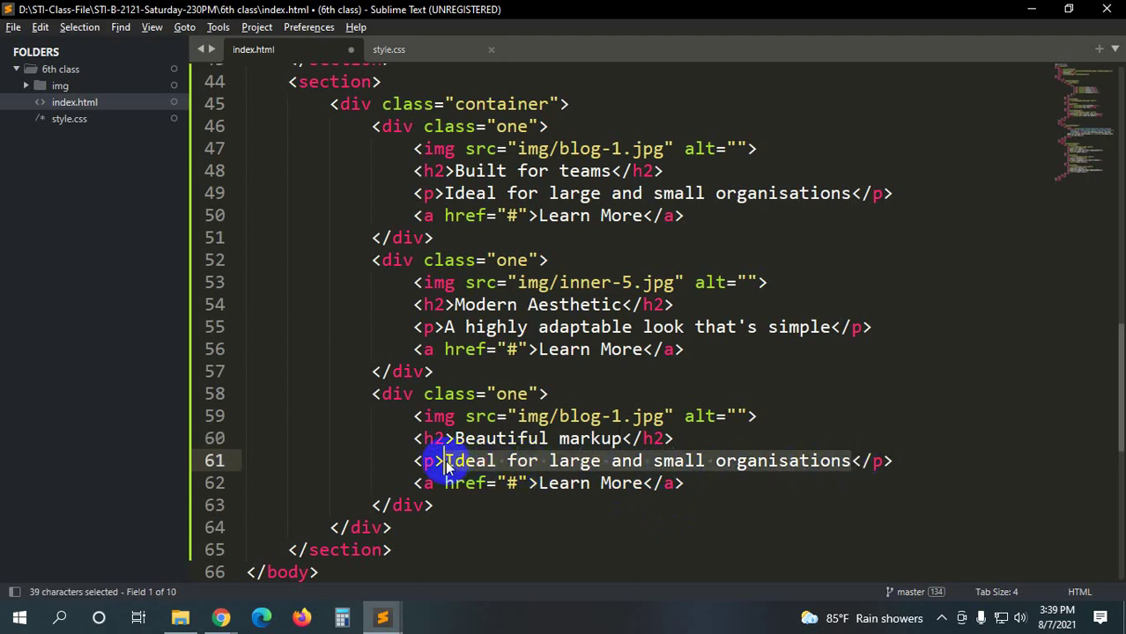
pyautogui.hotkey('ctrl', 'v')
pyautogui.hotkey('ctrl', 's')
# - Reload the local Document page in Chrome to view the edits
pyautogui.hotkey('alt', 'Tab')
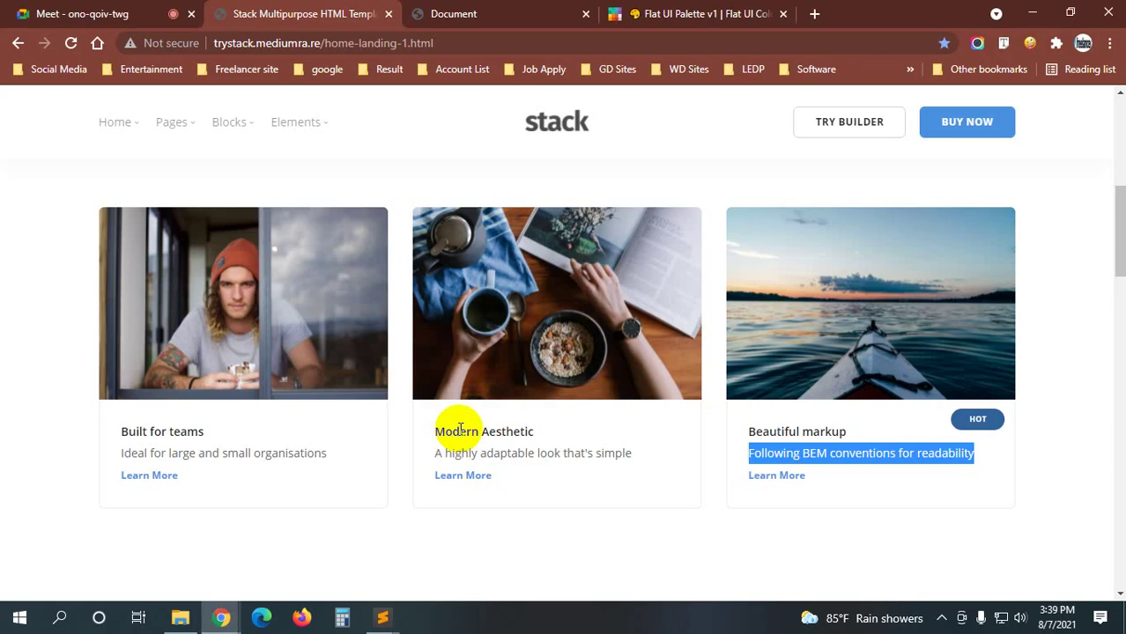
pyautogui.click(478, 12)
pyautogui.press('F5')
# - Scroll through the reloaded local page to check all three cards
pyautogui.scroll(-10, 5, 304)
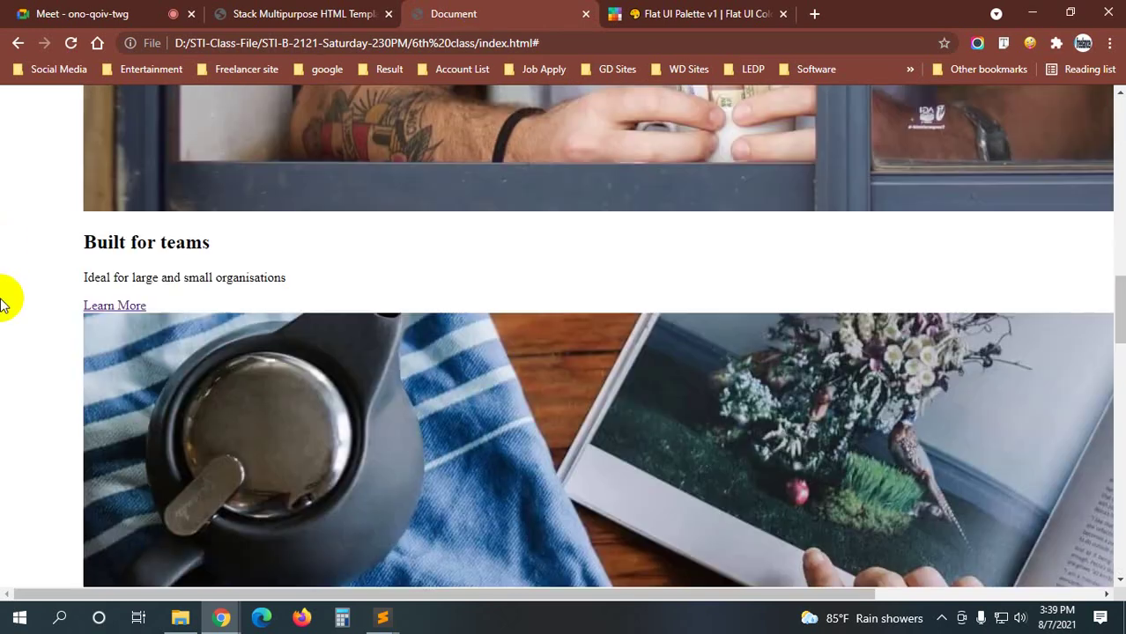
pyautogui.scroll(-2, 2, 307)
pyautogui.scroll(-2, 5, 317)
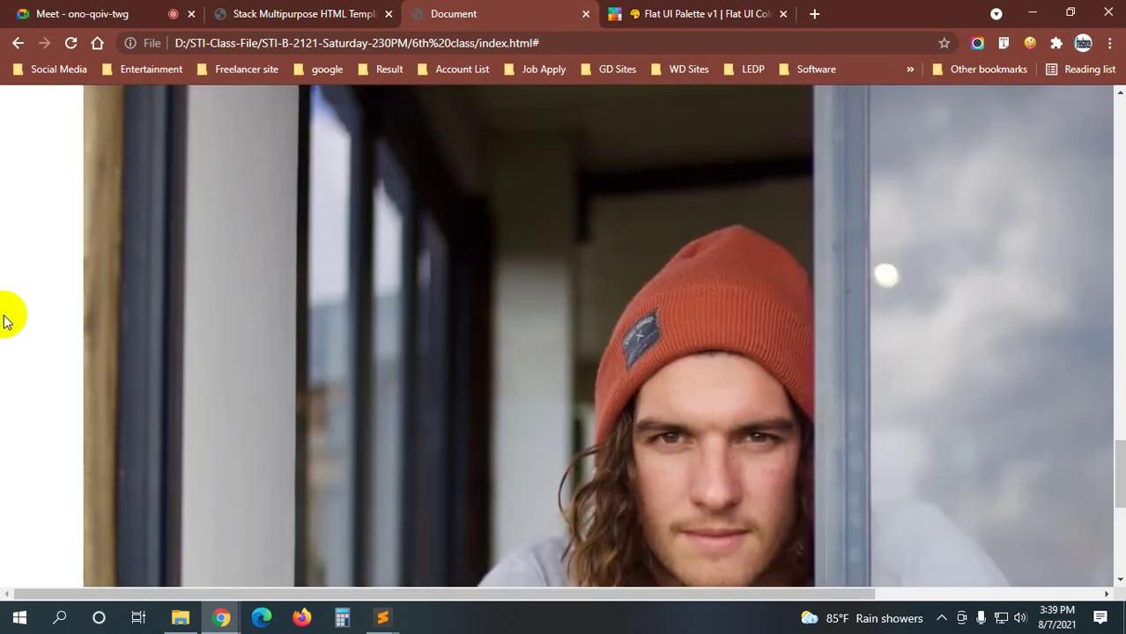
pyautogui.scroll(-3, 6, 329)
pyautogui.scroll(-3, 7, 330)
pyautogui.scroll(5, 7, 332)
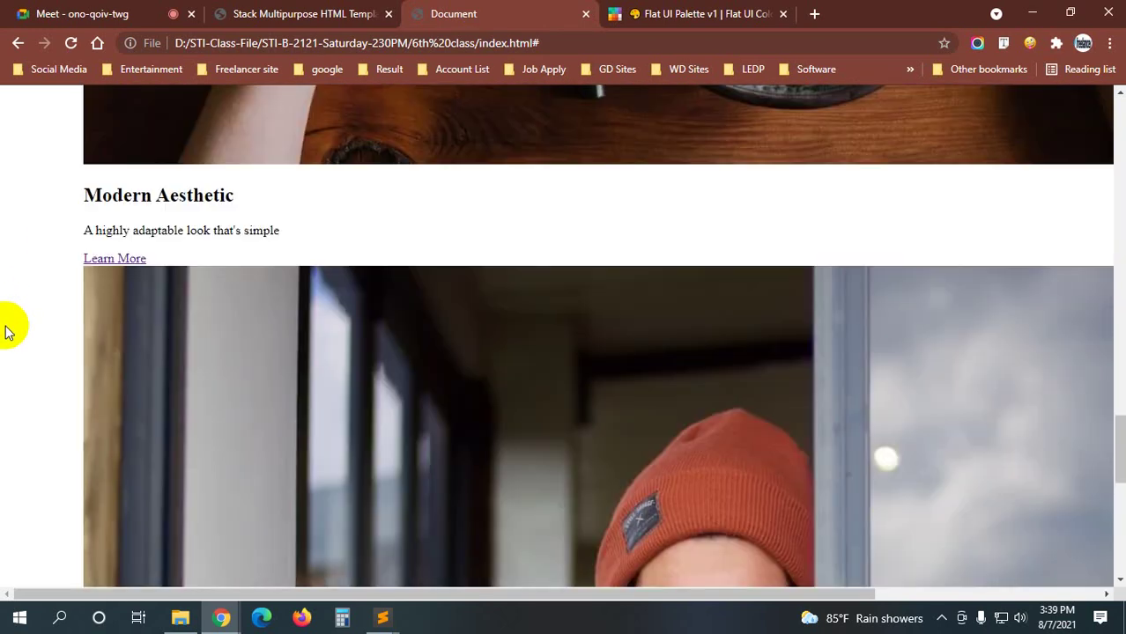
pyautogui.scroll(5, 7, 332)
pyautogui.scroll(-1, 7, 332)
pyautogui.scroll(-5, 8, 327)
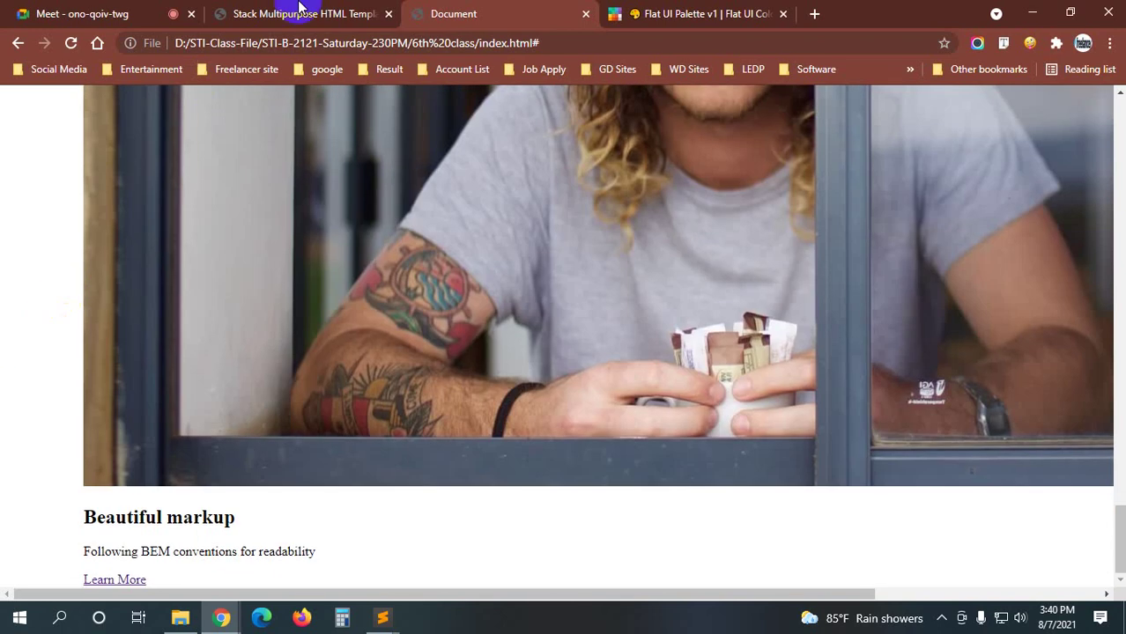
# - Go back to the Stack reference tab, then bring up the project's img folder
pyautogui.click(297, 10)
pyautogui.click(671, 527)
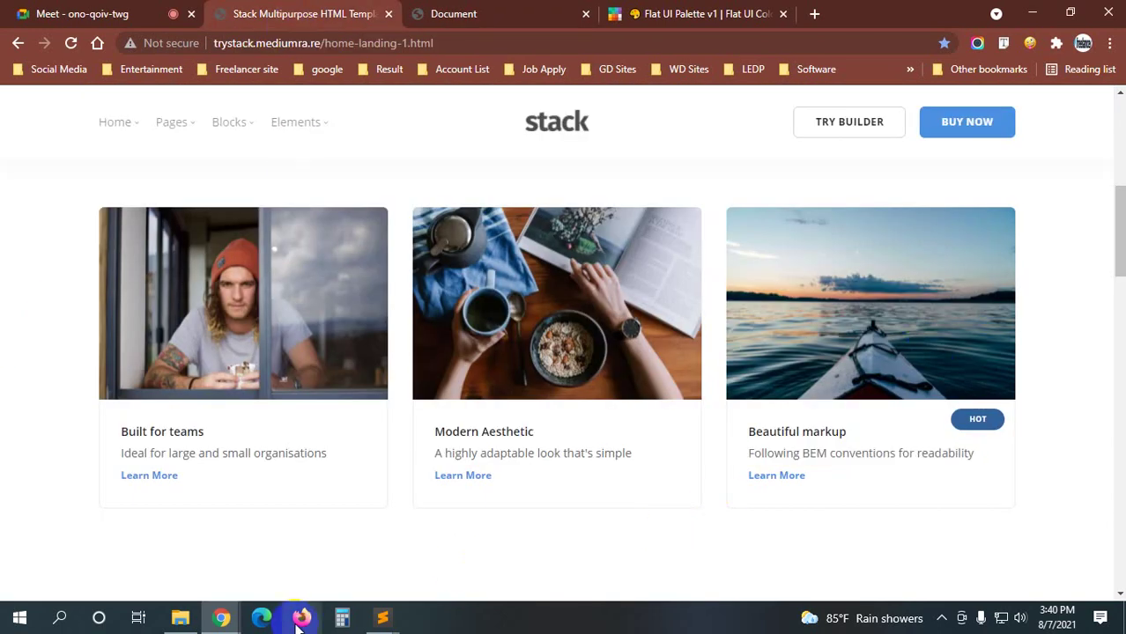
pyautogui.click(179, 616)
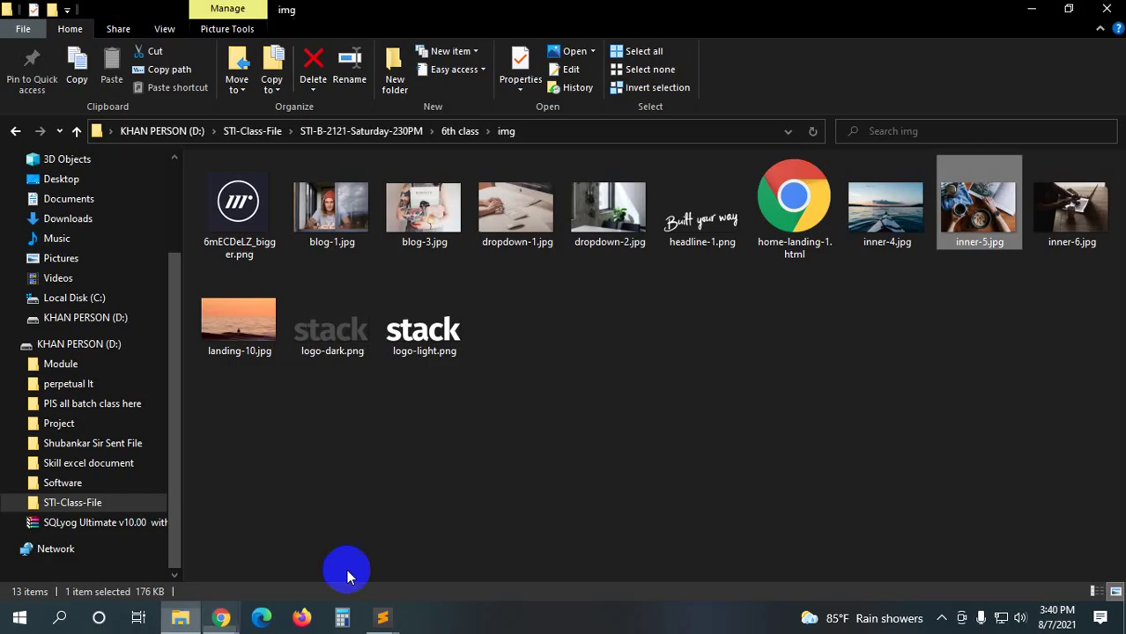
# - Replace blog-1.jpg with inner-4.jpg in the third card's image path and save index.html
pyautogui.click(886, 207)
pyautogui.moveTo(392, 624)
pyautogui.click(465, 554)
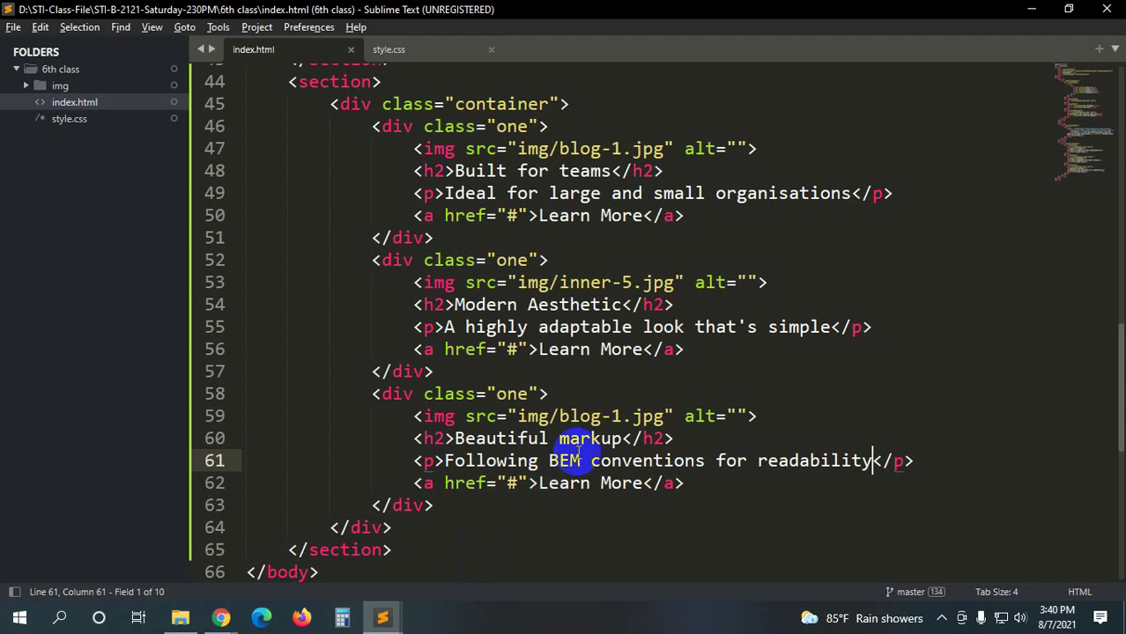
pyautogui.click(665, 416)
pyautogui.moveTo(662, 415); pyautogui.dragTo(558, 417)
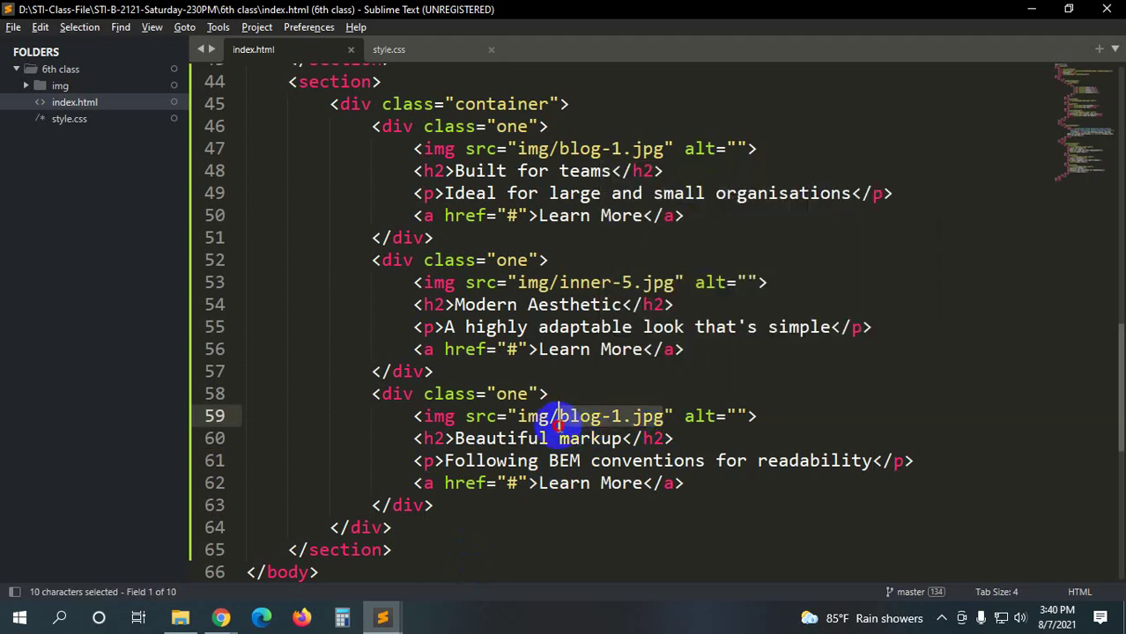
pyautogui.write('inner')
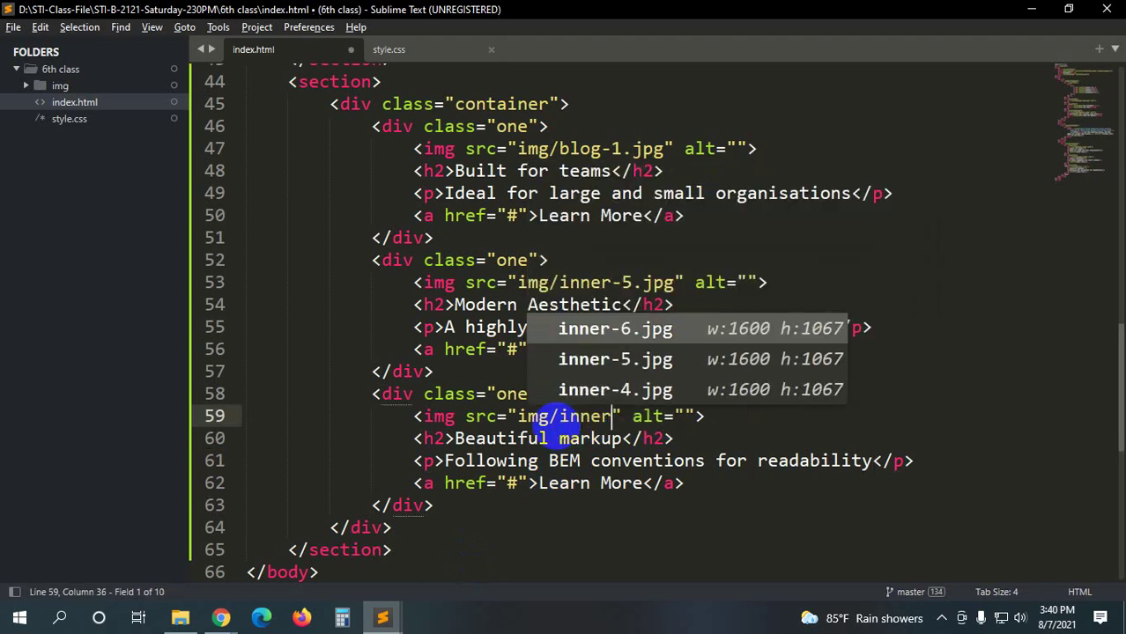
pyautogui.press('Down')
pyautogui.press('Down')
pyautogui.press('Return')
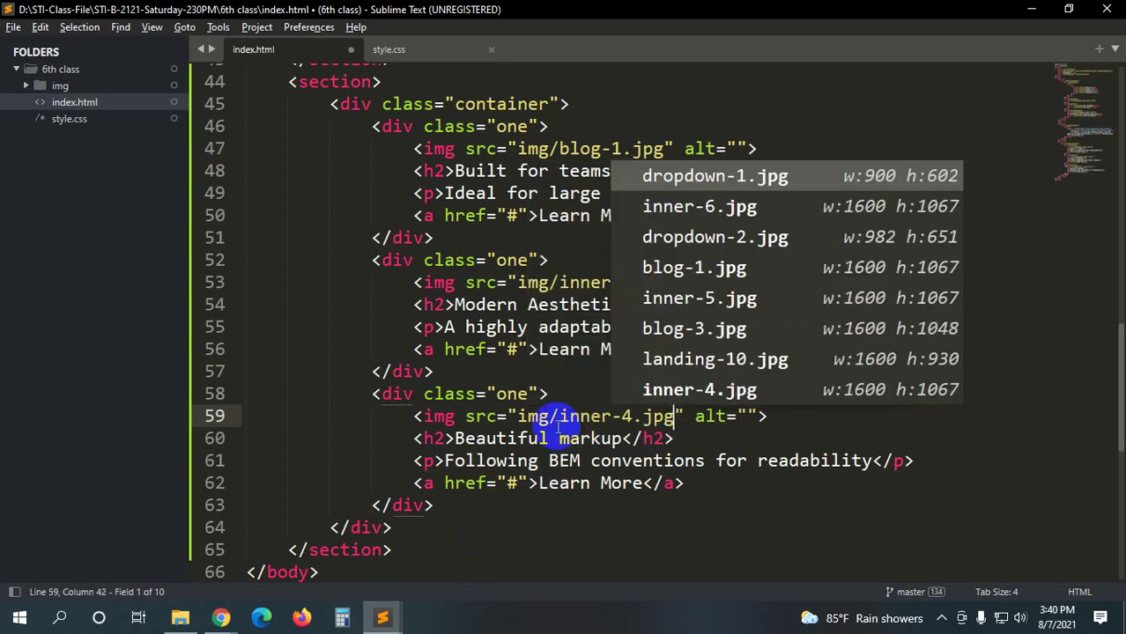
pyautogui.hotkey('ctrl', 's')
# - Reload the local page in Chrome to confirm the third card shows the kayak photo
pyautogui.hotkey('alt', 'Tab')
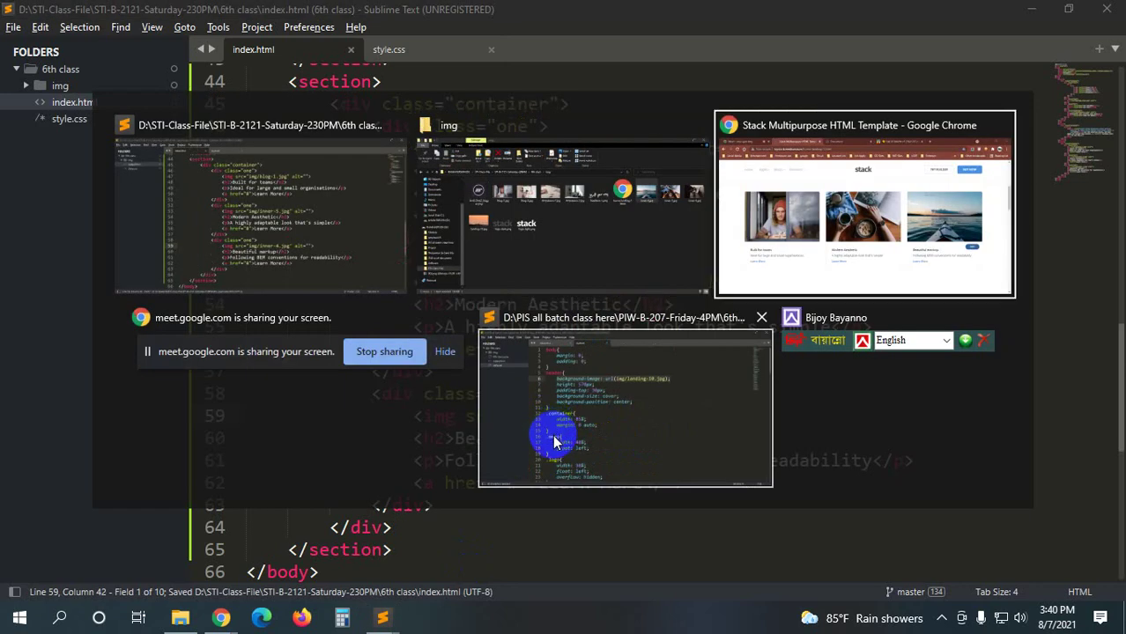
pyautogui.hotkey('ctrl', 'r')
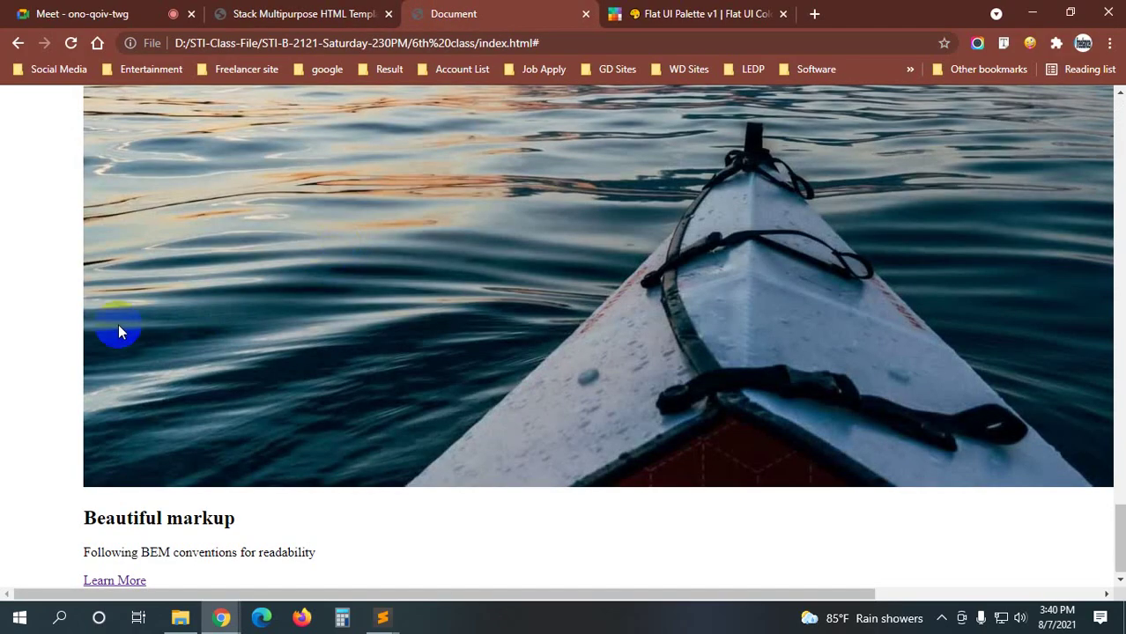
pyautogui.scroll(5, 8, 415)
pyautogui.scroll(5, 7, 415)
pyautogui.scroll(5, 7, 415)
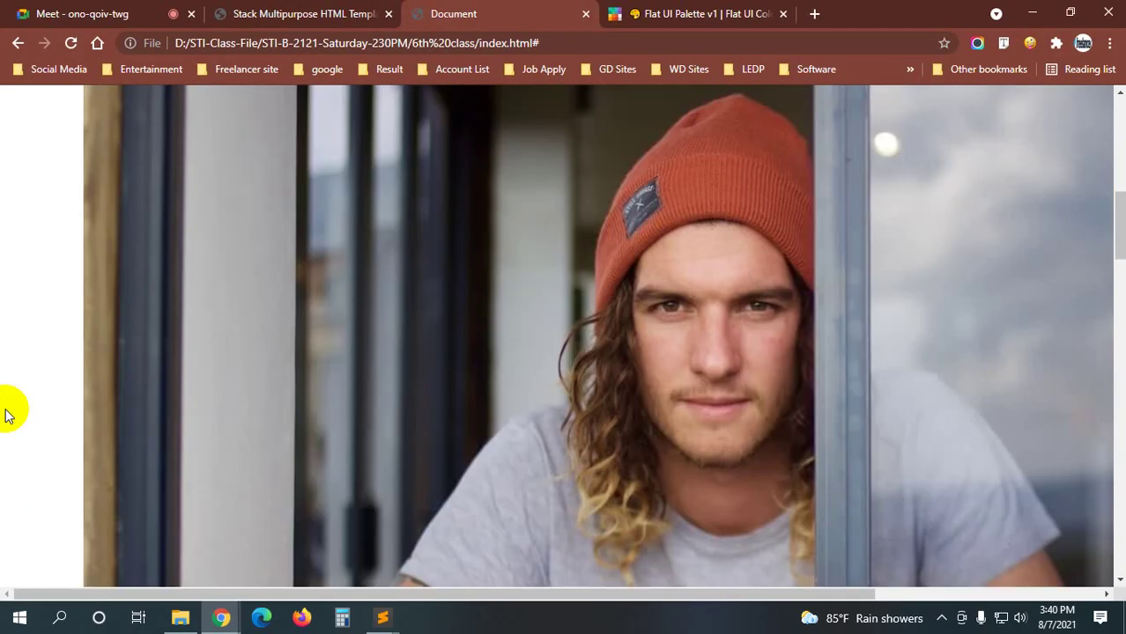
pyautogui.scroll(5, 7, 415)
pyautogui.scroll(-3, 7, 415)
pyautogui.scroll(-3, 5, 412)
pyautogui.scroll(-3, 5, 412)
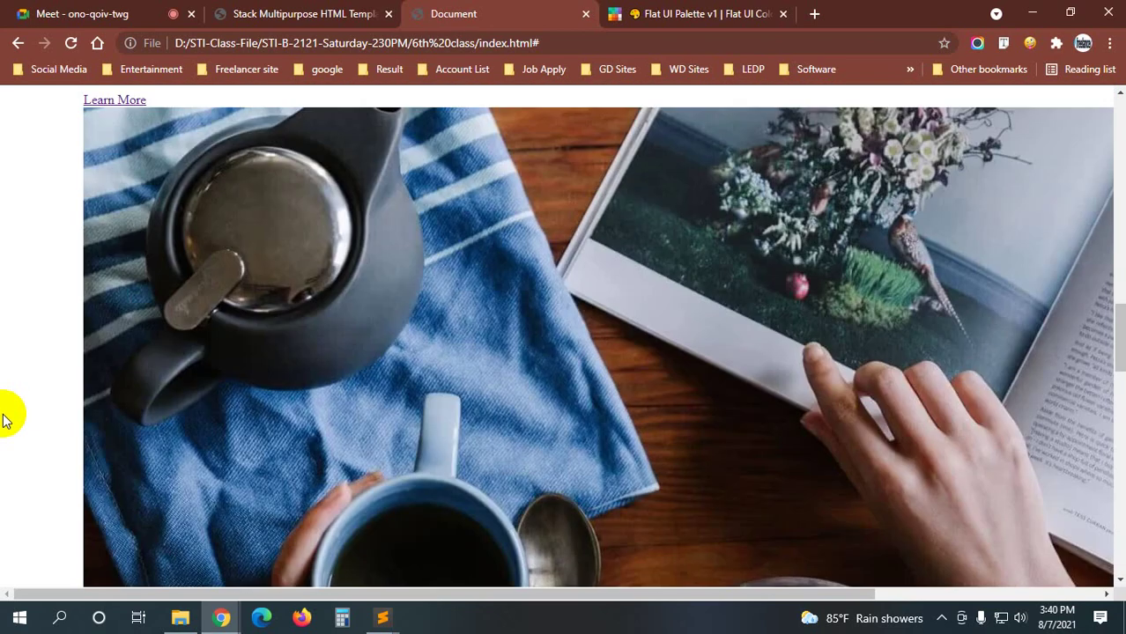
pyautogui.scroll(-3, 6, 413)
pyautogui.scroll(-3, 3, 415)
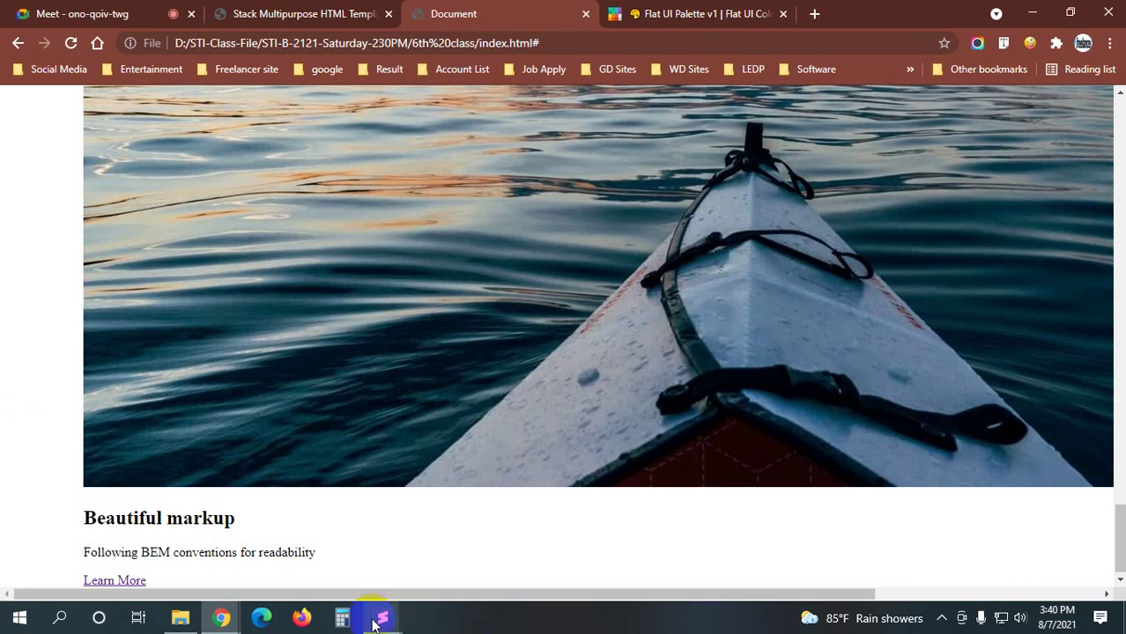
pyautogui.moveTo(382, 617)
pyautogui.click(465, 558)
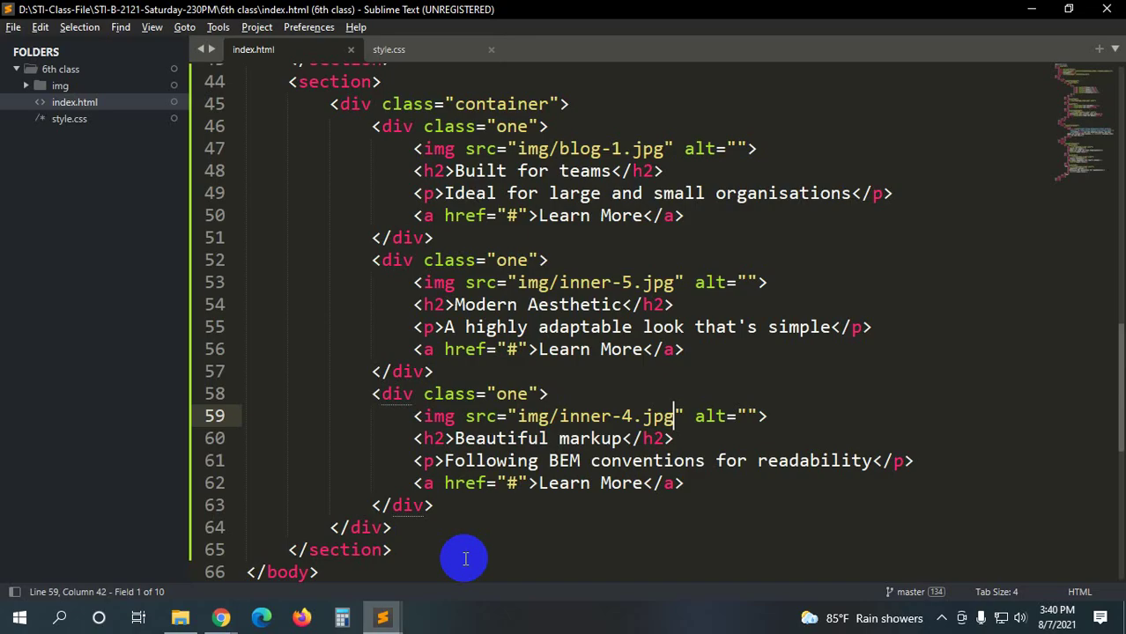
# - Start a new empty .one rule at the end of style.css
pyautogui.click(430, 50)
pyautogui.click(298, 267)
pyautogui.press('Return')
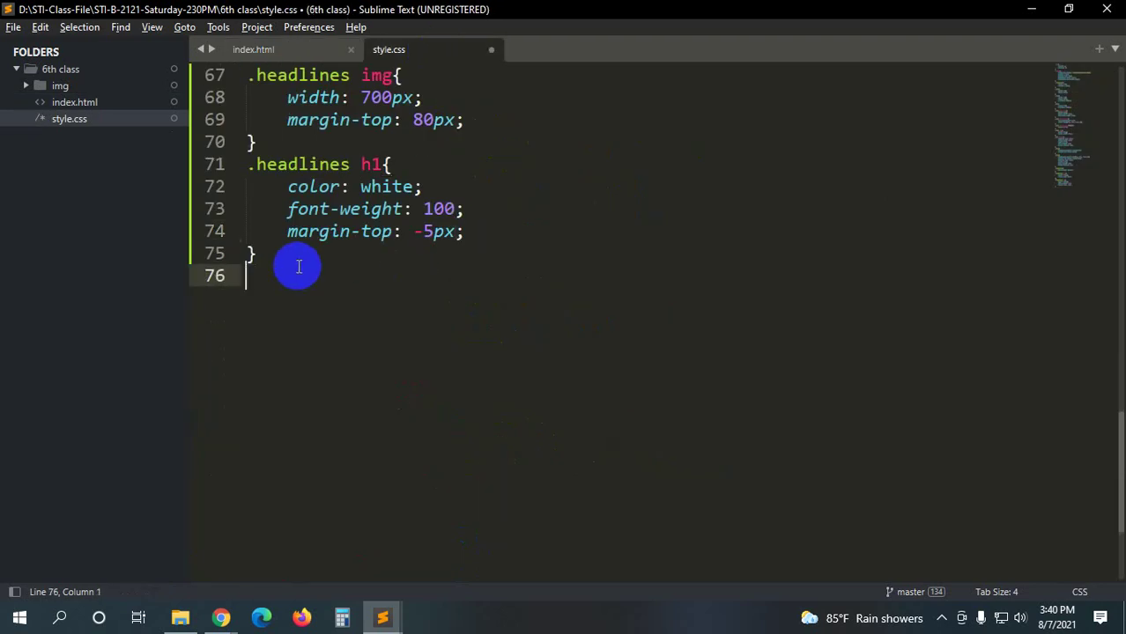
pyautogui.write('.one{')
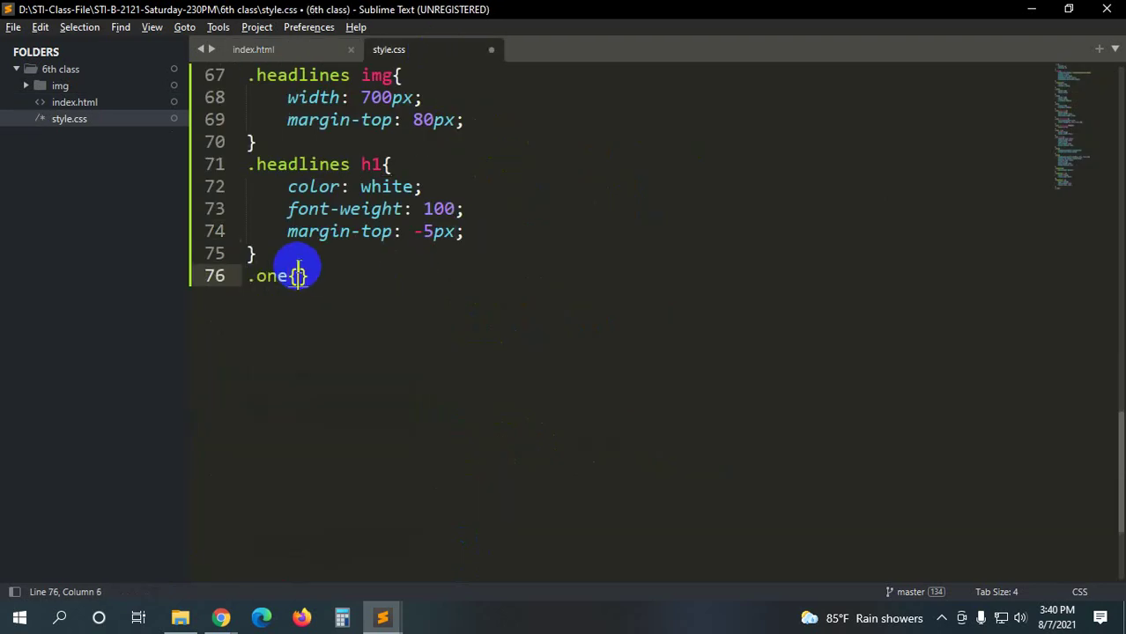
pyautogui.press('Return')
# - Capture a screenshot of the local page and mark it with two red lines
pyautogui.hotkey('alt', 'Tab')
pyautogui.scroll(-5, 3, 339)
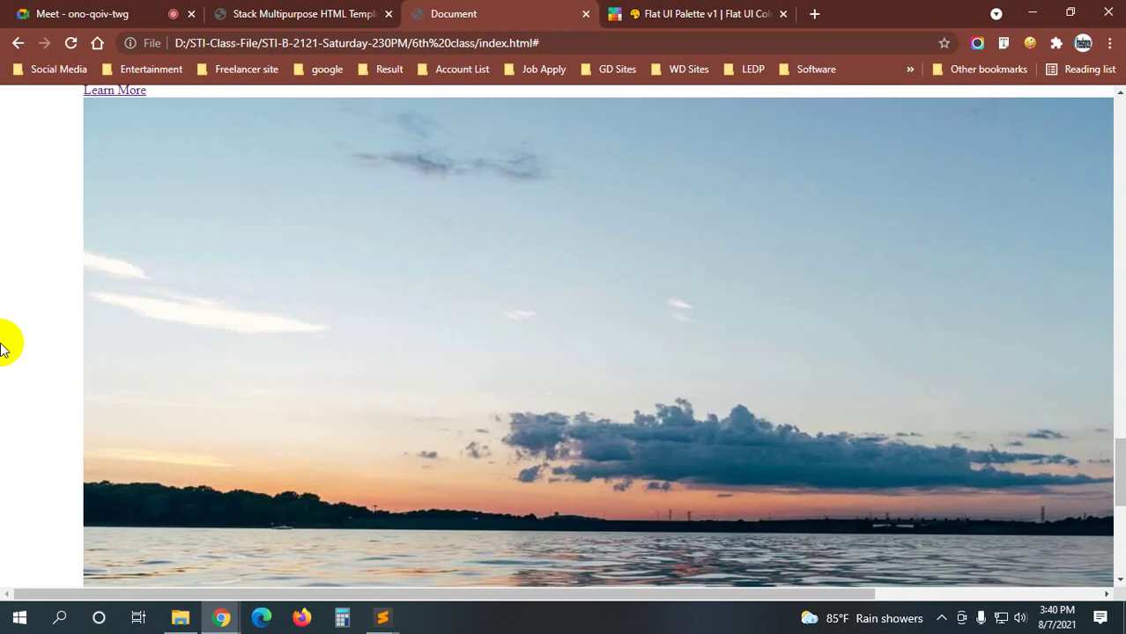
pyautogui.scroll(-5, 2, 348)
pyautogui.scroll(5, 3, 348)
pyautogui.press('Print')
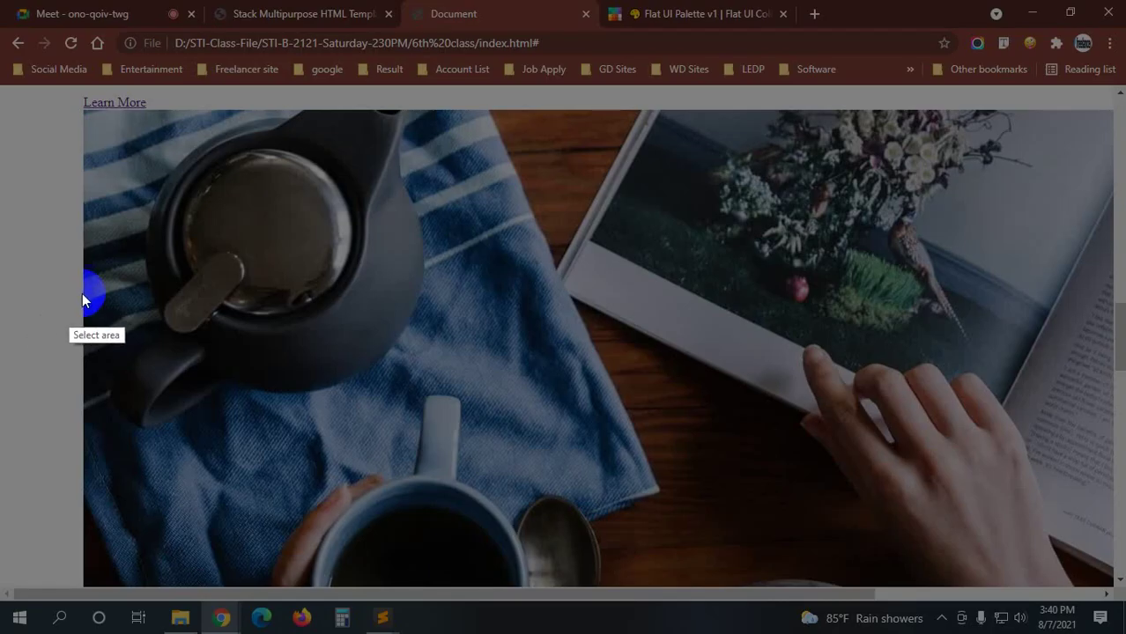
pyautogui.moveTo(83, 290); pyautogui.dragTo(1108, 380)
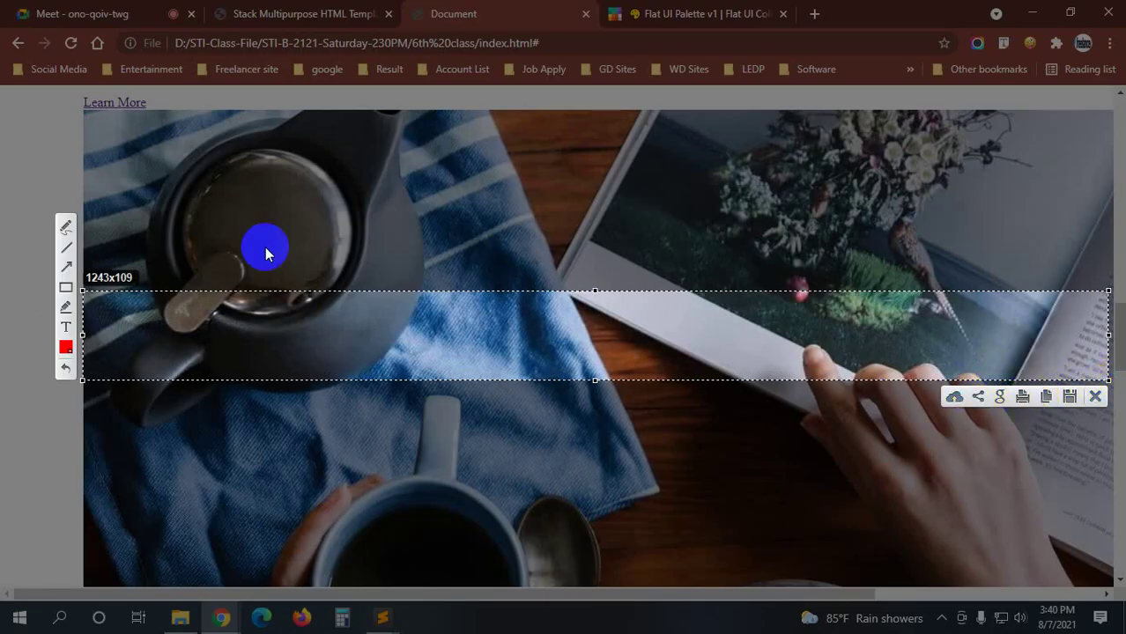
pyautogui.moveTo(403, 233); pyautogui.dragTo(306, 573)
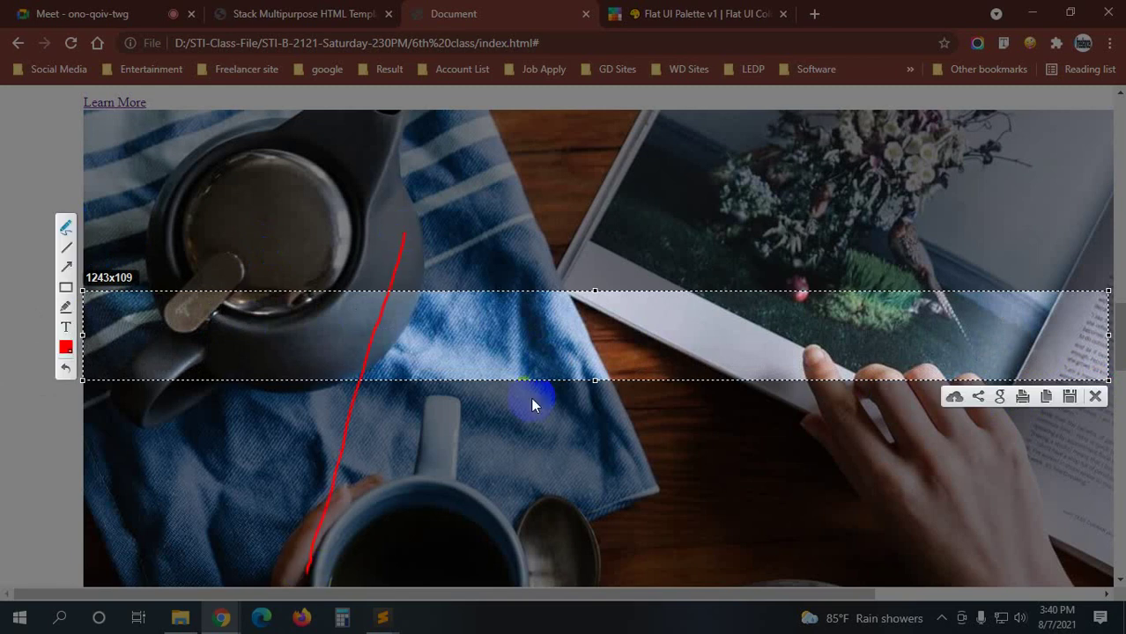
pyautogui.moveTo(902, 154); pyautogui.dragTo(722, 548)
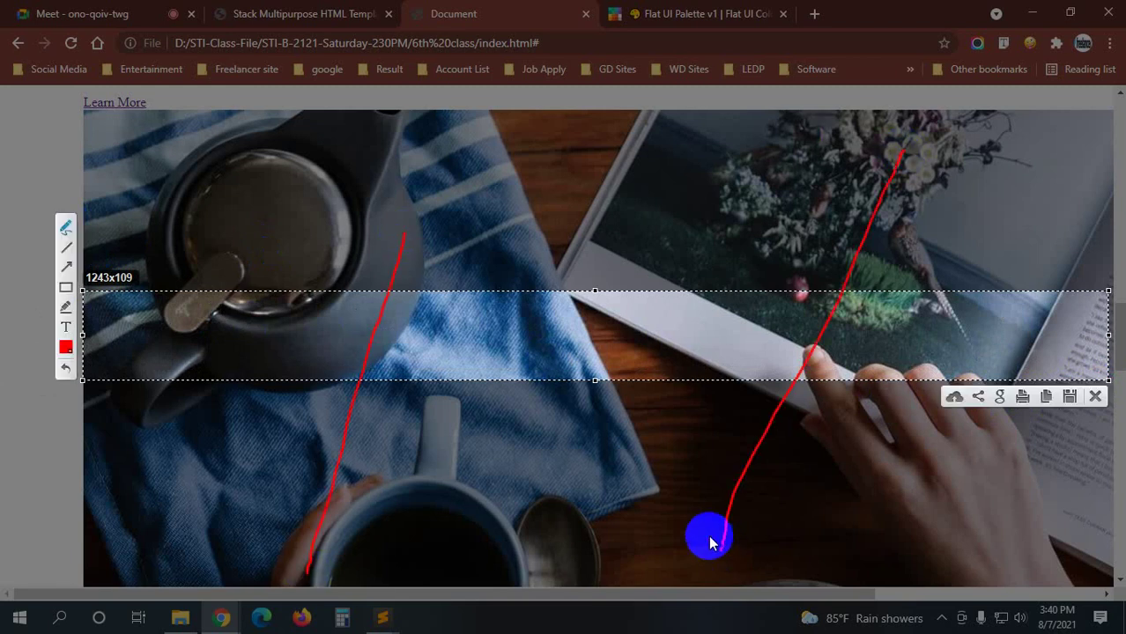
# - Add a width: 33.33% declaration inside the .one rule
pyautogui.click(1096, 397)
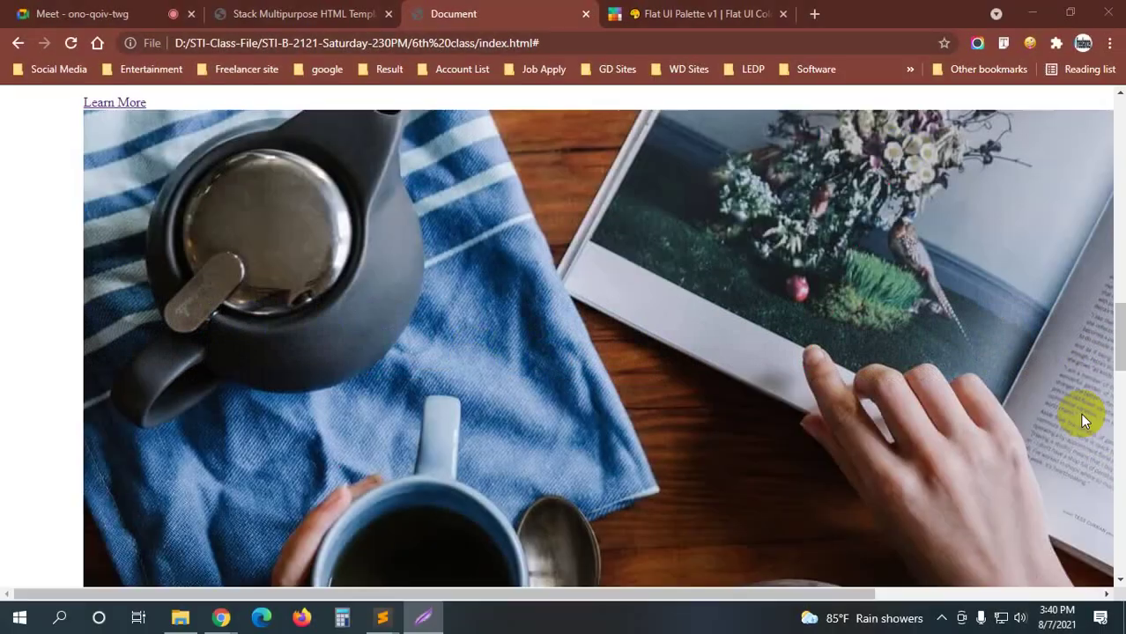
pyautogui.moveTo(382, 617)
pyautogui.click(462, 529)
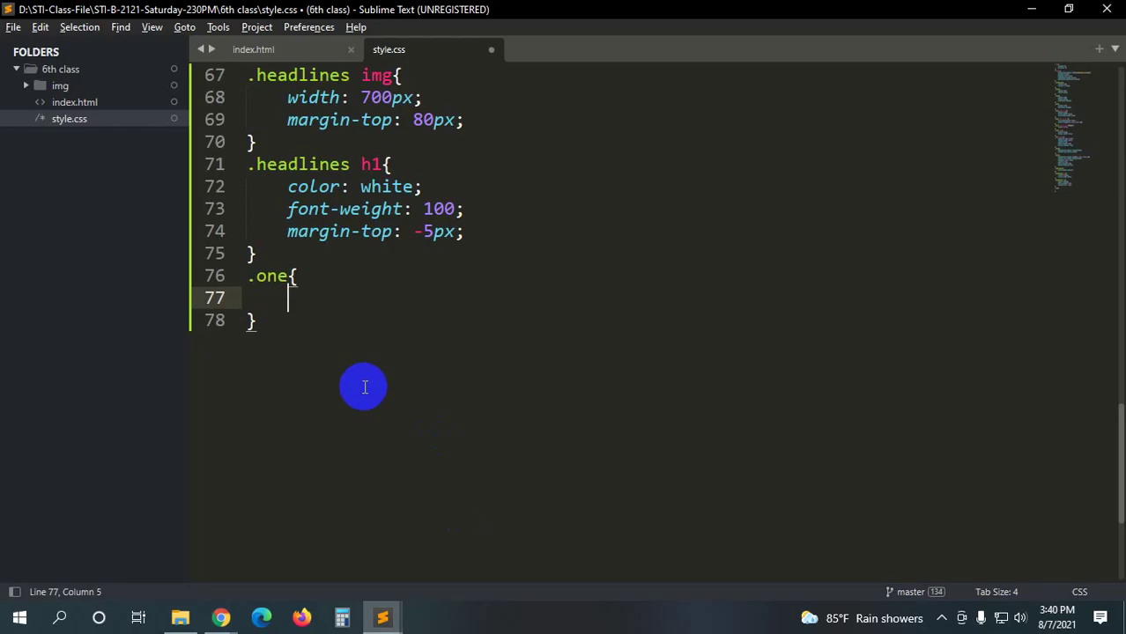
pyautogui.write('wist')
pyautogui.press('Escape')
pyautogui.press('BackSpace')
pyautogui.press('BackSpace')
pyautogui.write('d')
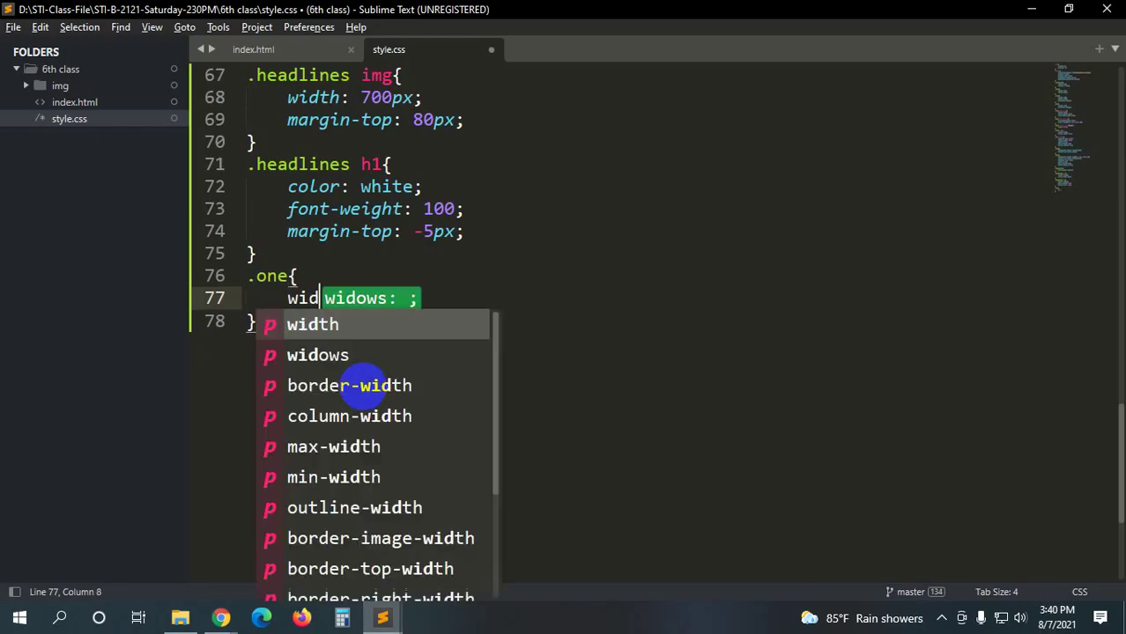
pyautogui.write('th')
pyautogui.press('Return')
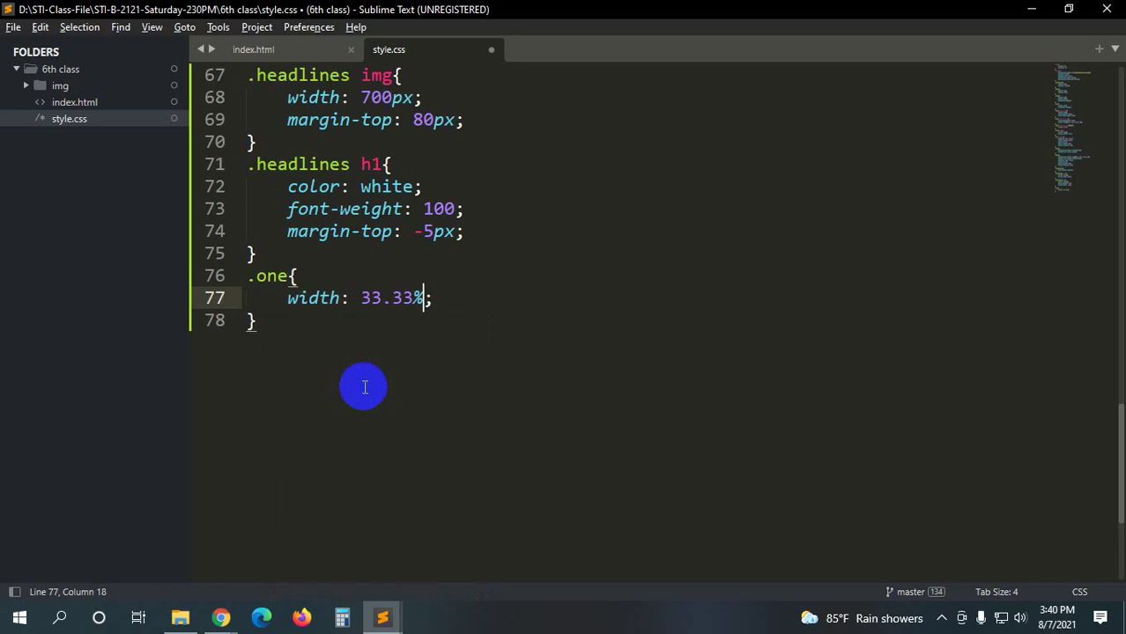
# - Add float: left and overflow: hidden to .one and save the stylesheet
pyautogui.press('End')
pyautogui.press('Return')
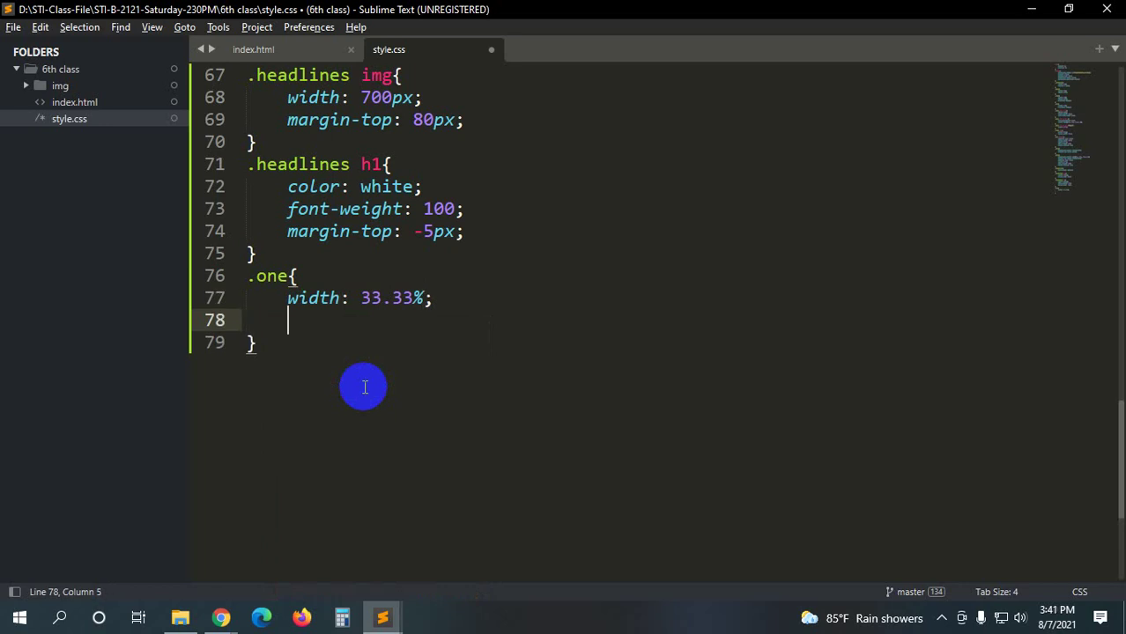
pyautogui.write('float')
pyautogui.press('Return')
pyautogui.write('lef;')
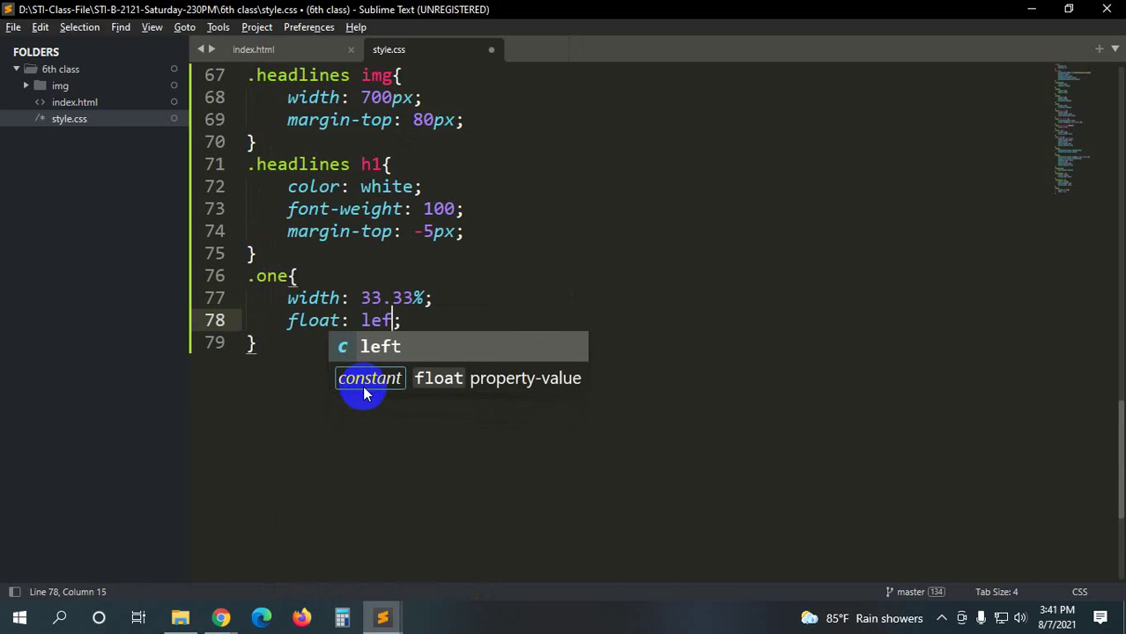
pyautogui.press('Return')
pyautogui.press('End')
pyautogui.press('Return')
pyautogui.write('over')
pyautogui.press('Return')
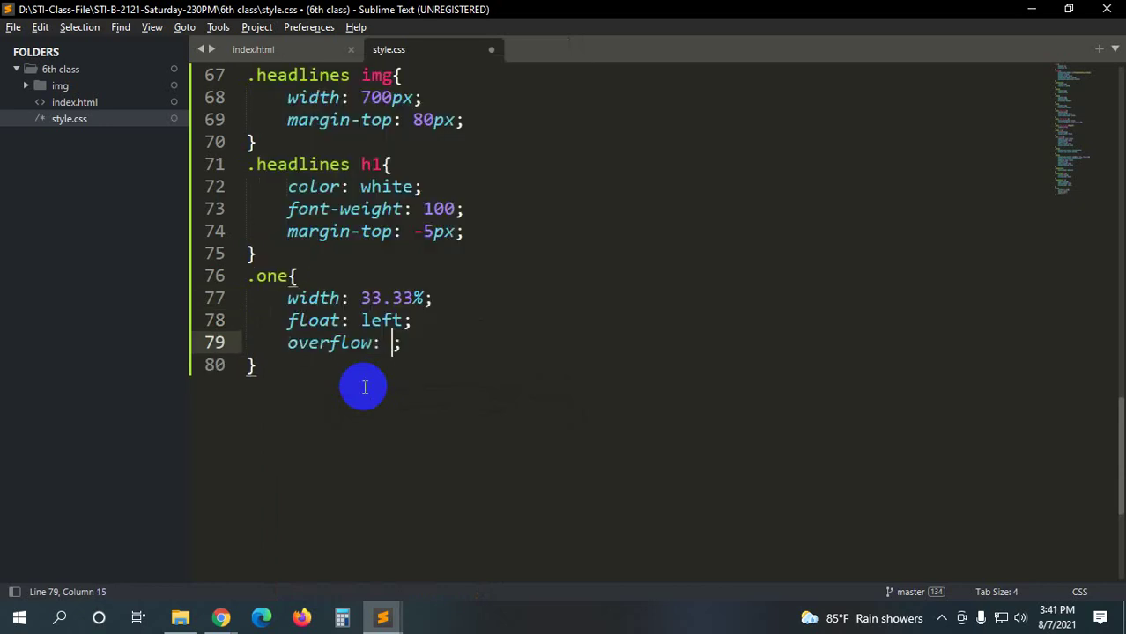
pyautogui.write('h')
pyautogui.press('Return')
pyautogui.hotkey('ctrl', 's')
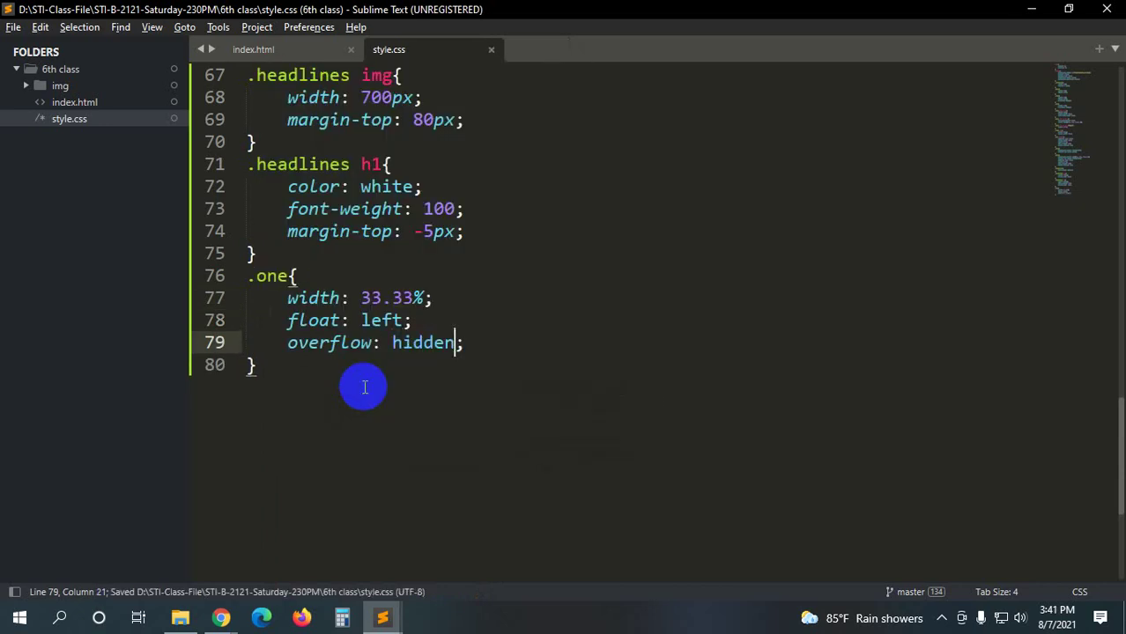
pyautogui.click(221, 617)
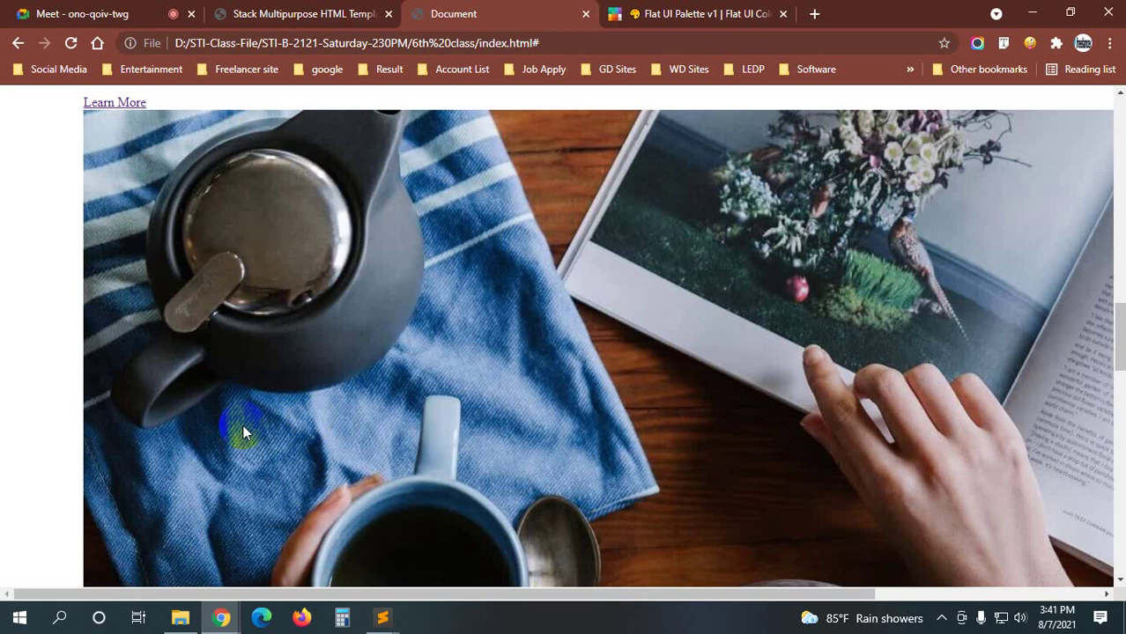
# - Reload the local page and review the floated card layout
pyautogui.hotkey('ctrl', 'r')
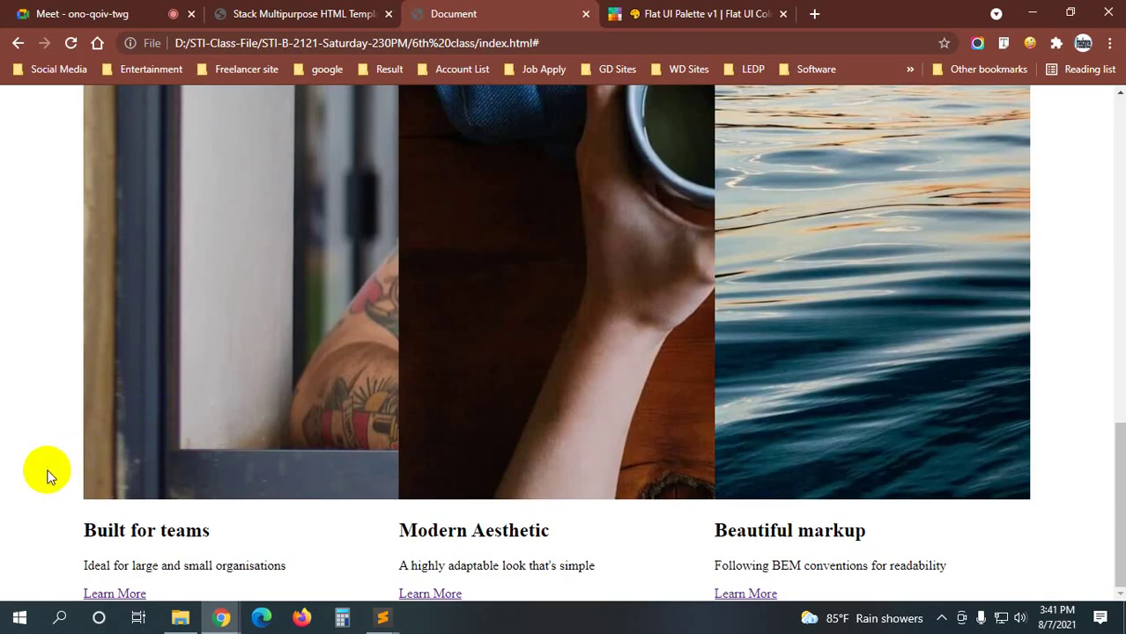
pyautogui.scroll(7, 46, 467)
pyautogui.scroll(-3, 46, 465)
pyautogui.scroll(-1, 46, 466)
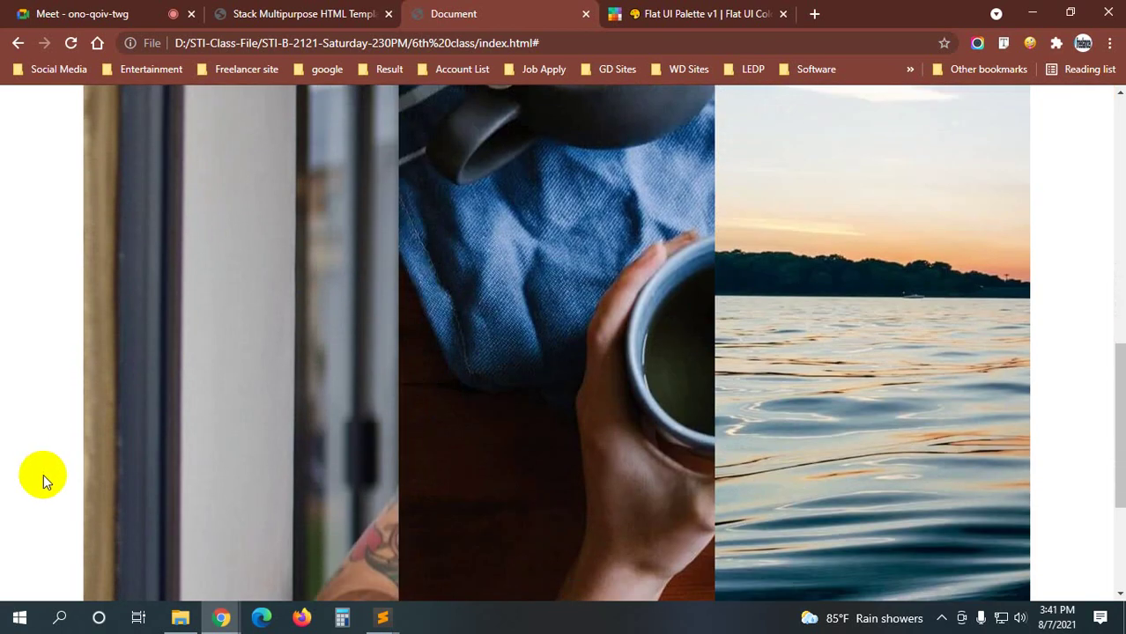
pyautogui.scroll(-2, 44, 474)
pyautogui.scroll(-1, 44, 472)
pyautogui.scroll(3, 44, 475)
pyautogui.scroll(3, 43, 476)
pyautogui.scroll(-3, 40, 477)
pyautogui.scroll(-3, 39, 481)
pyautogui.scroll(5, 34, 485)
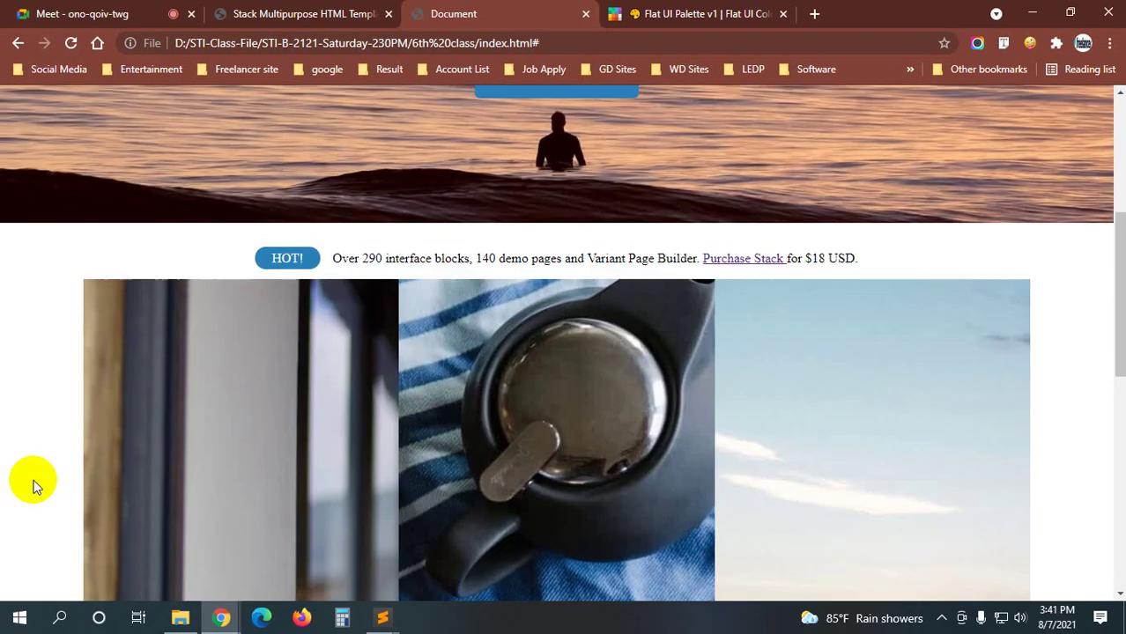
pyautogui.scroll(-5, 34, 486)
# - Add a .one img rule below .one with a width property
pyautogui.hotkey('alt', 'Tab')
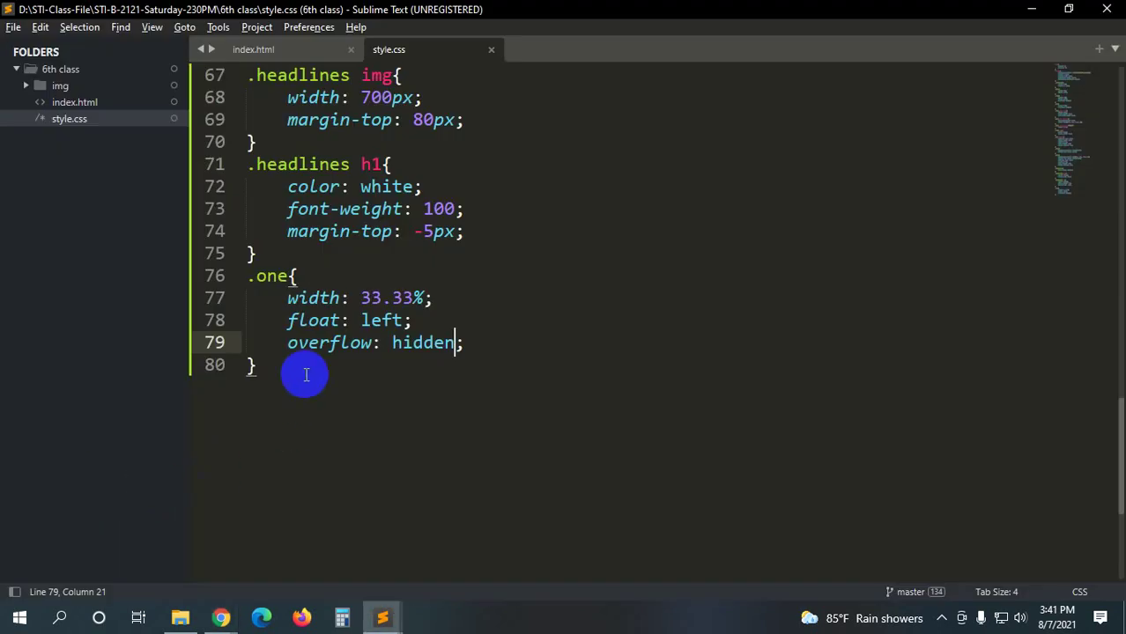
pyautogui.click(301, 374)
pyautogui.press('Return')
pyautogui.write('on')
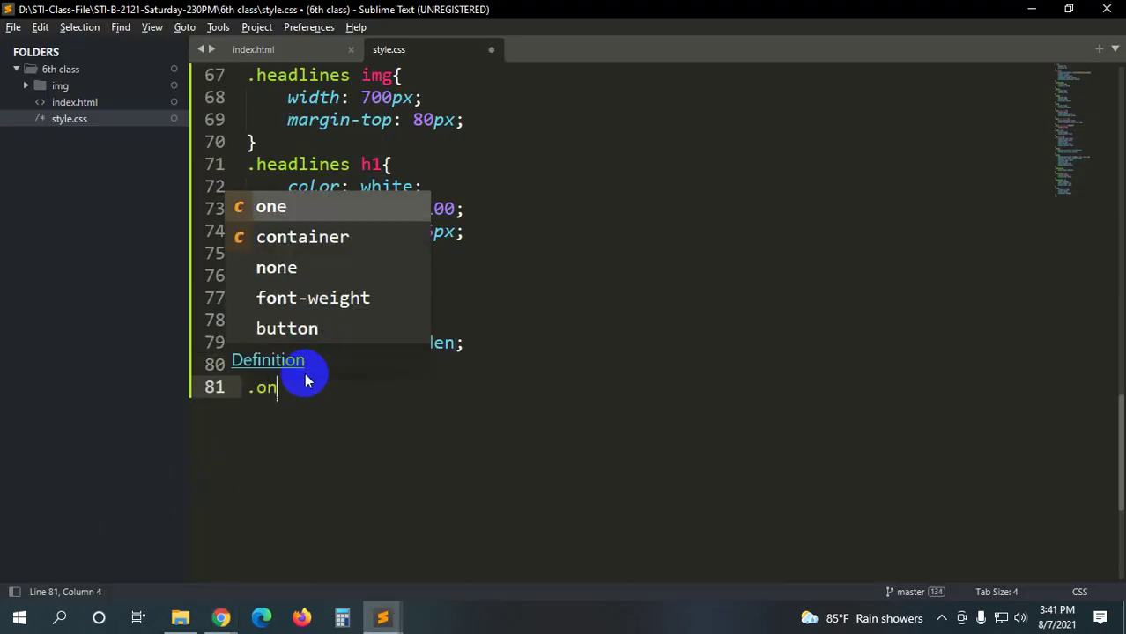
pyautogui.write('e img}')
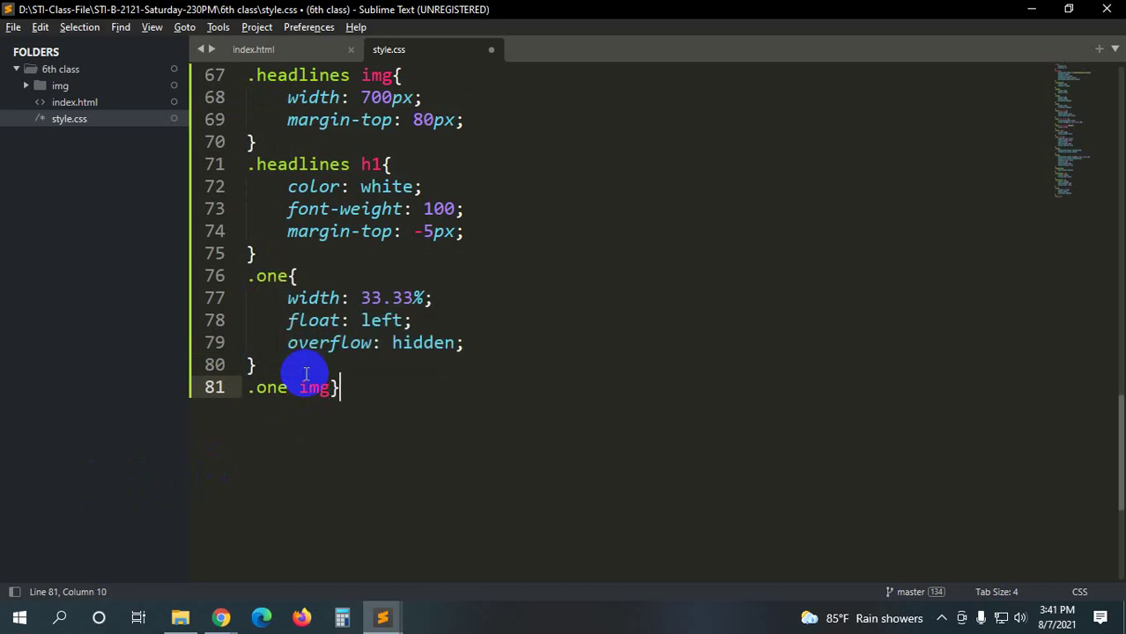
pyautogui.press('Return')
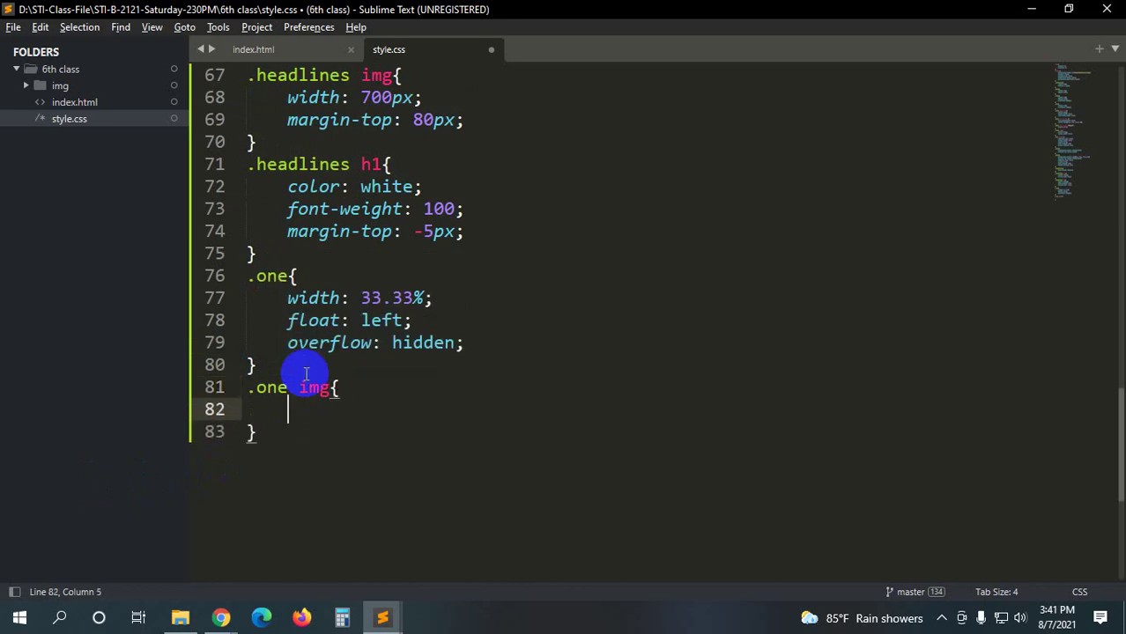
pyautogui.write('width')
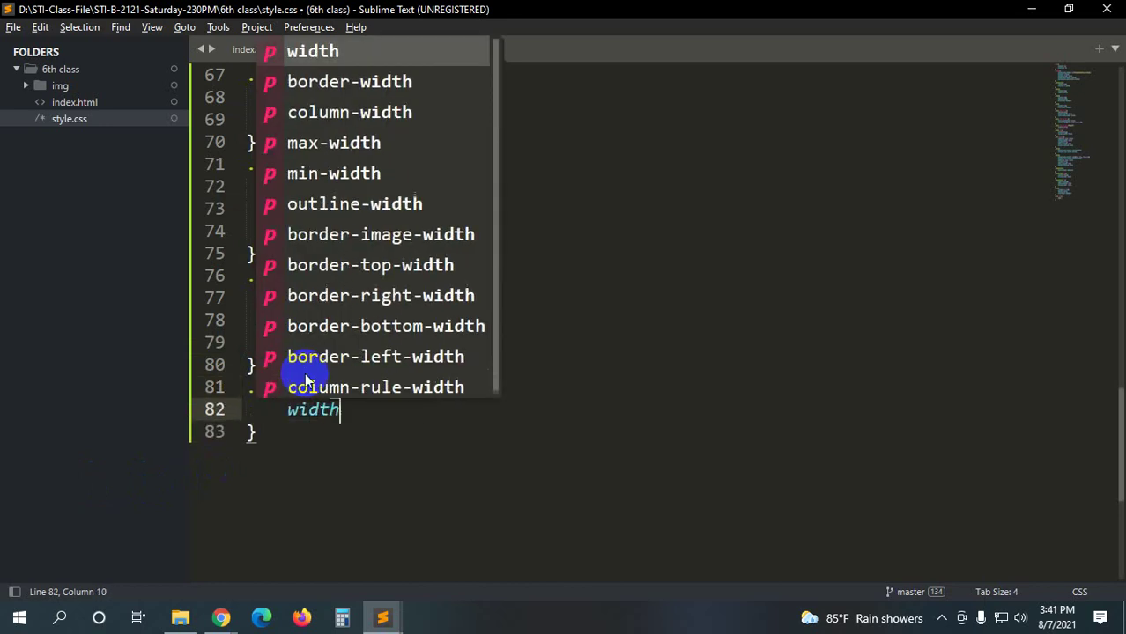
pyautogui.press('Return')
# - Measure the first card image's width on the Stack reference page with a screenshot capture
pyautogui.hotkey('alt', 'Tab')
pyautogui.click(285, 11)
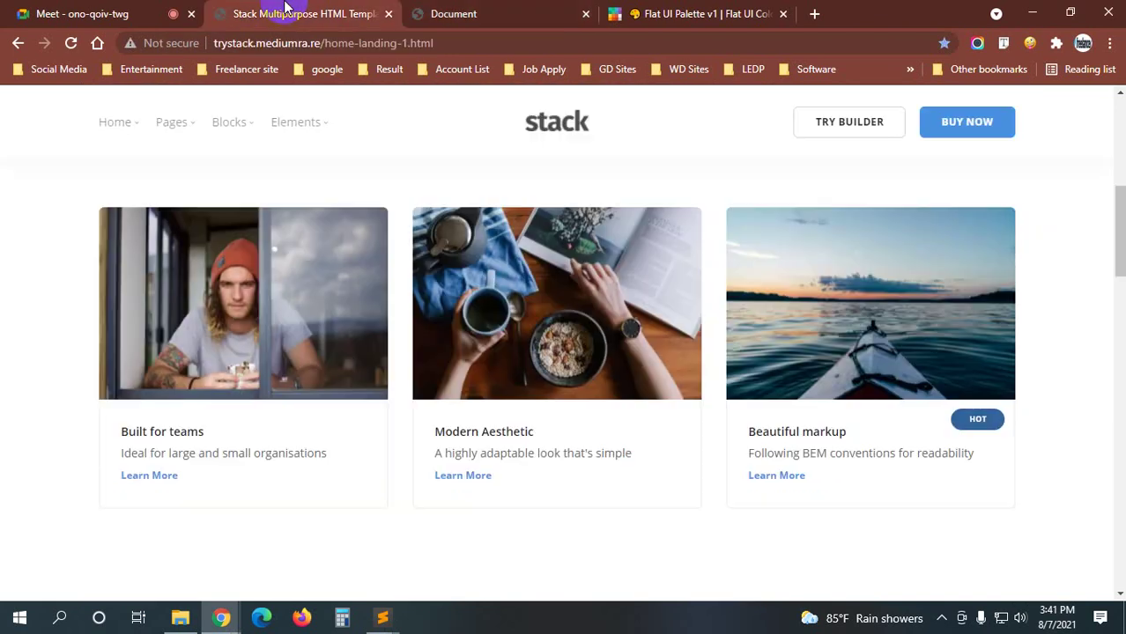
pyautogui.press('Print')
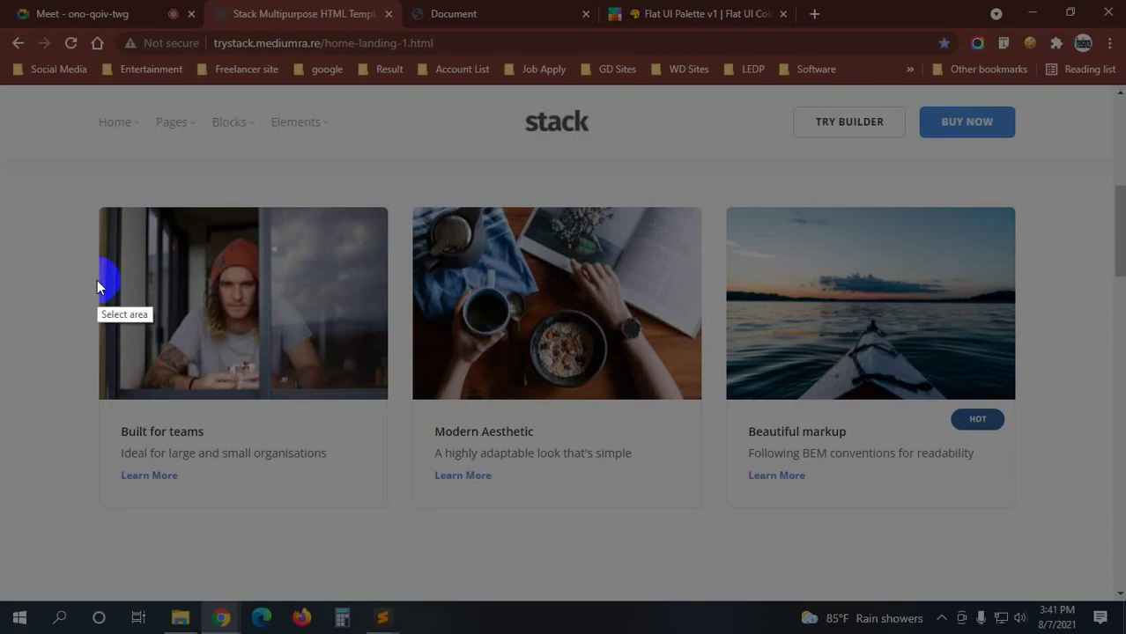
pyautogui.moveTo(96, 280); pyautogui.dragTo(386, 323)
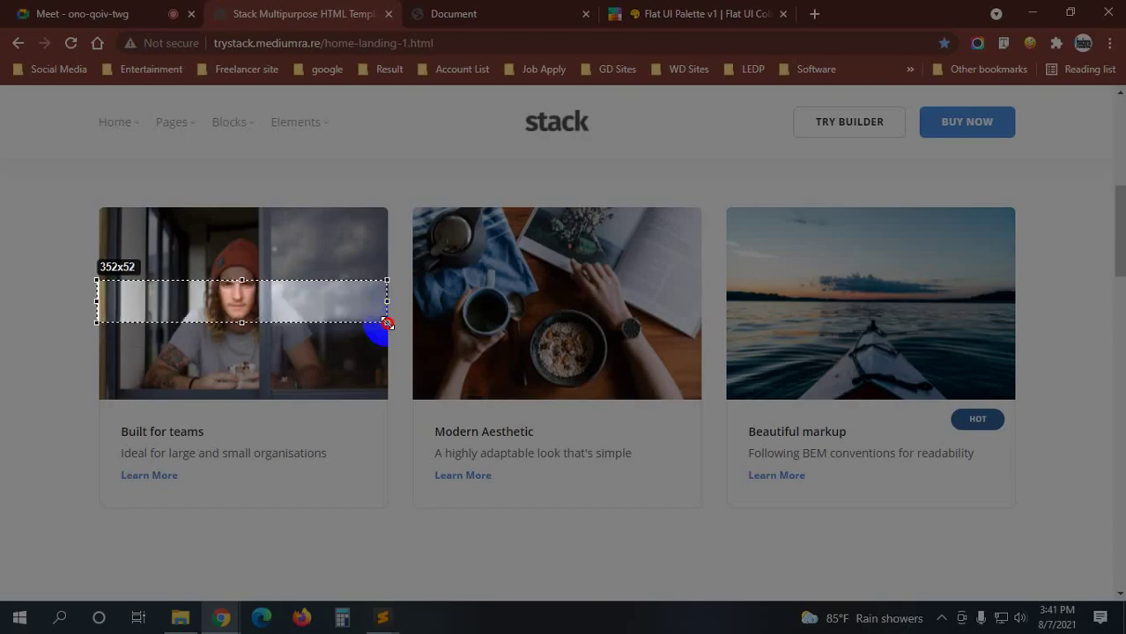
pyautogui.click(371, 339)
# - Save the 350px image width and reload the local Document page
pyautogui.hotkey('alt', 'Tab')
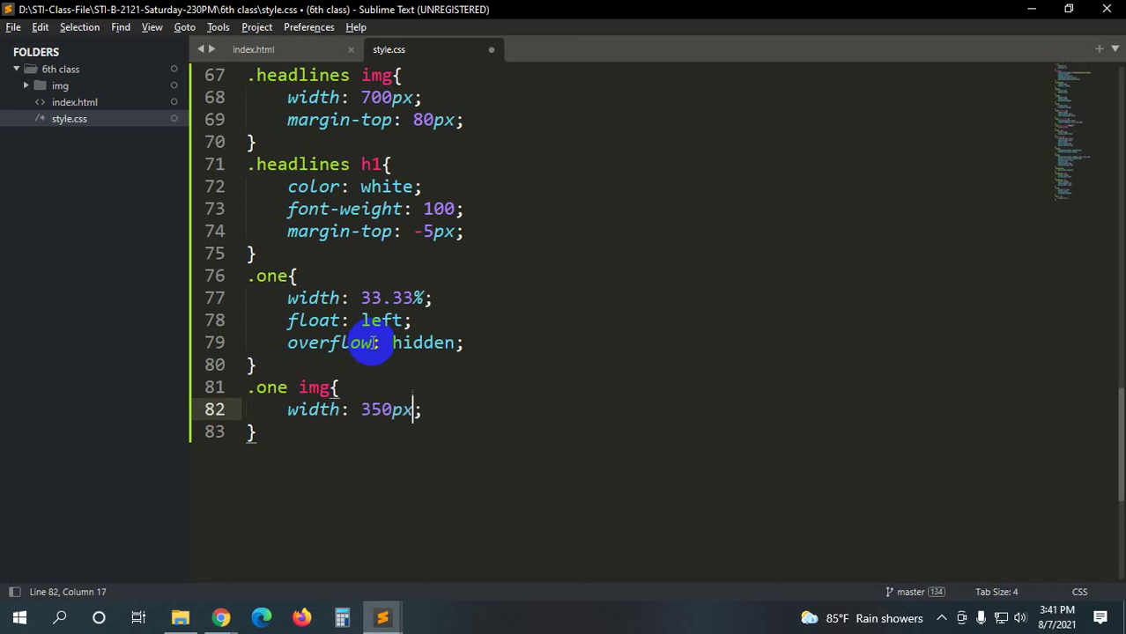
pyautogui.hotkey('ctrl', 's')
pyautogui.click(220, 617)
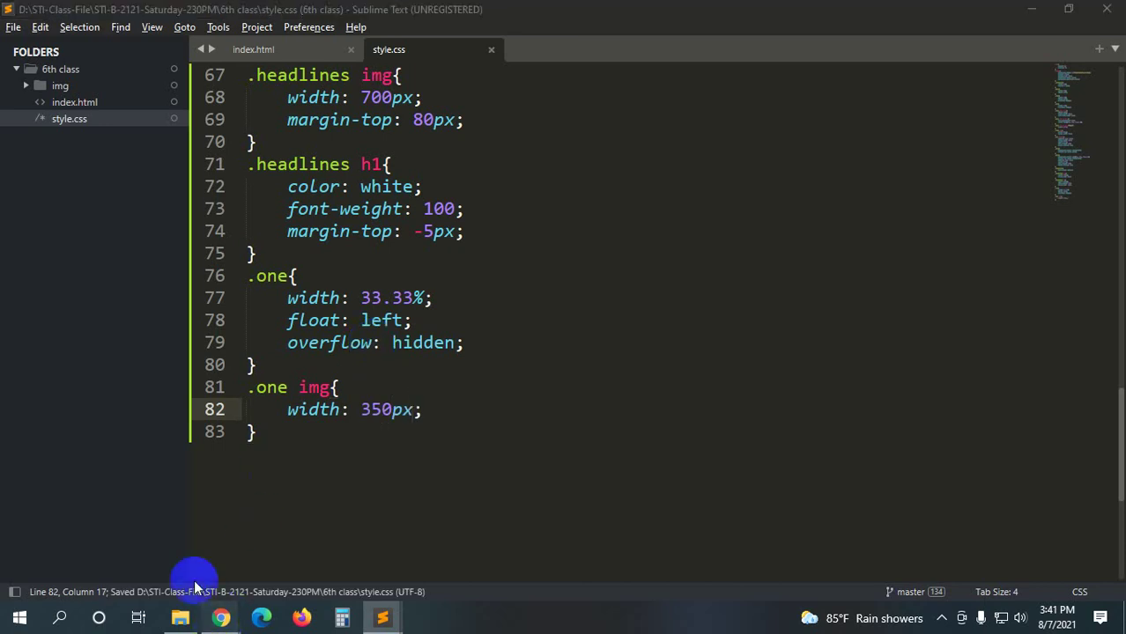
pyautogui.click(448, 14)
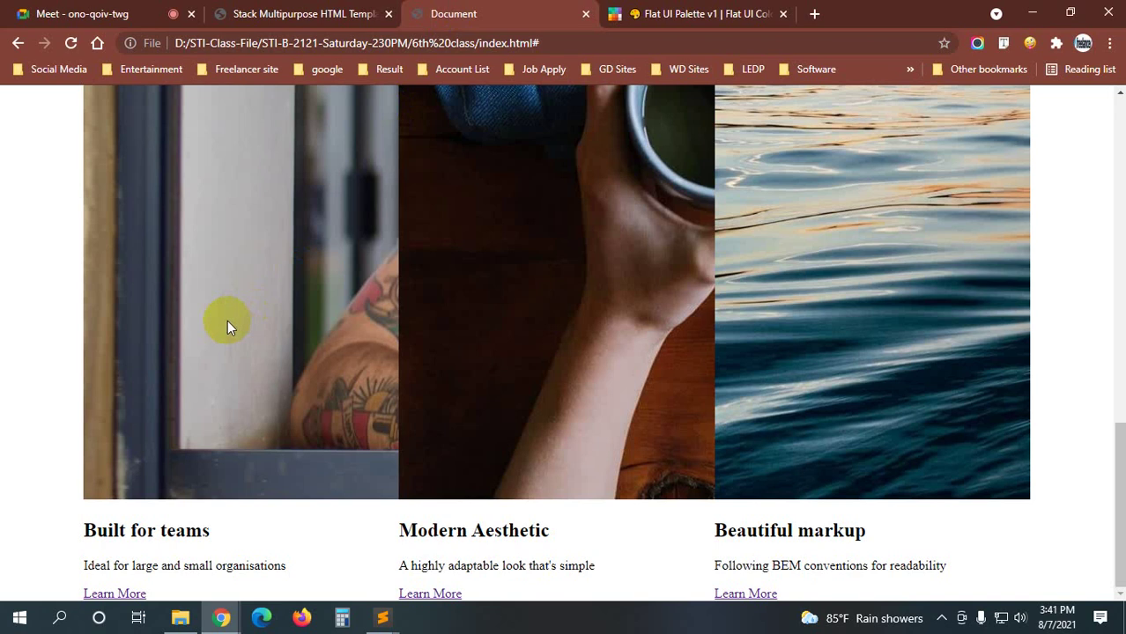
pyautogui.hotkey('ctrl', 'r')
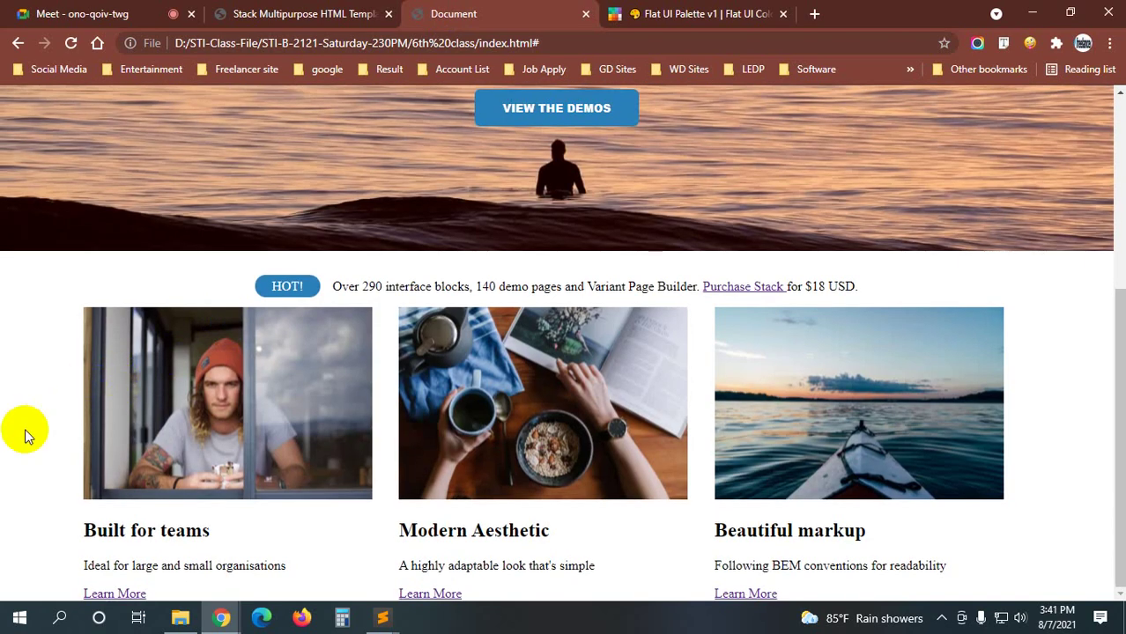
# - Measure the gap below the HOT badge on the Stack reference page
pyautogui.hotkey('ctrl', 'shift', 'Tab')
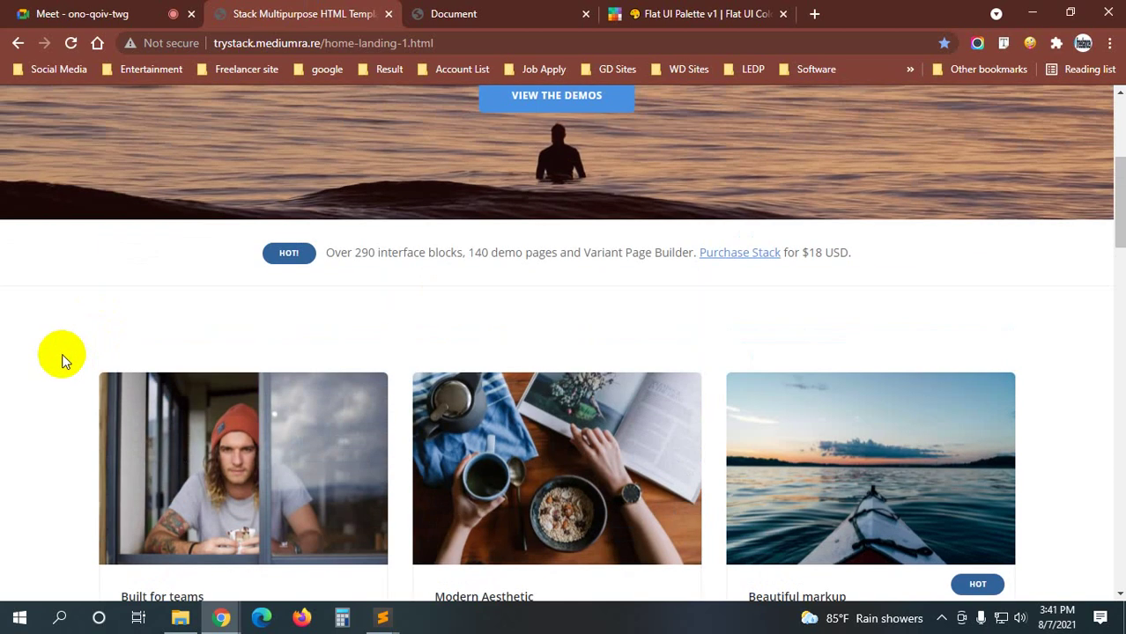
pyautogui.press('Print')
pyautogui.moveTo(273, 263)
pyautogui.mouseDown()
pyautogui.moveTo(277, 380)
pyautogui.moveTo(284, 371)
pyautogui.mouseUp()
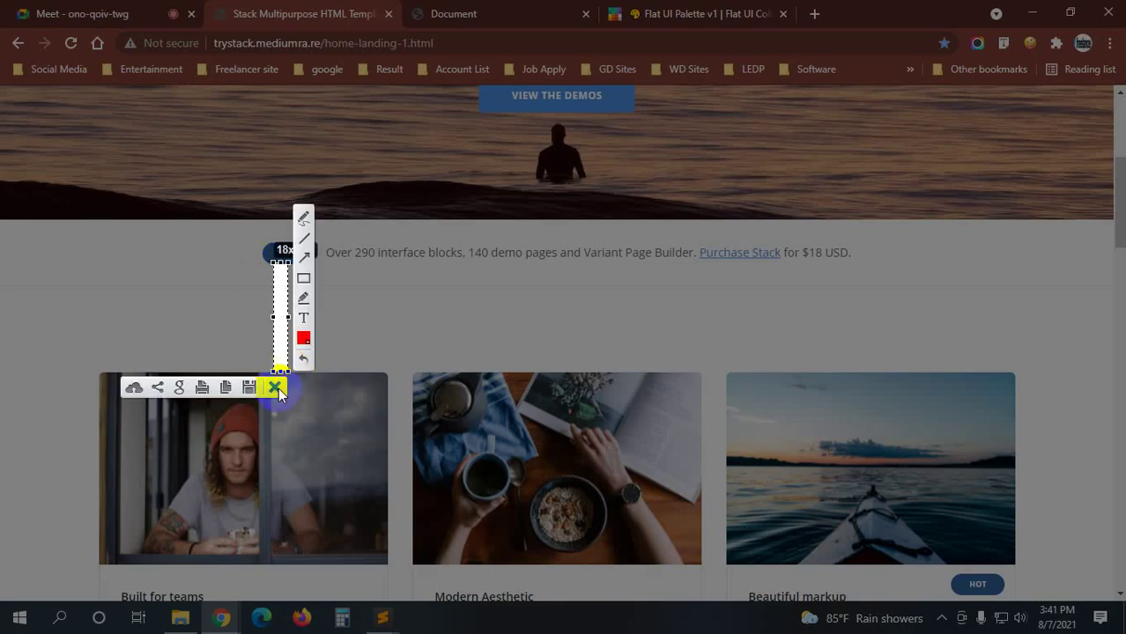
pyautogui.click(276, 385)
# - Close the width line and add a height property to .one img
pyautogui.hotkey('alt', 'Tab')
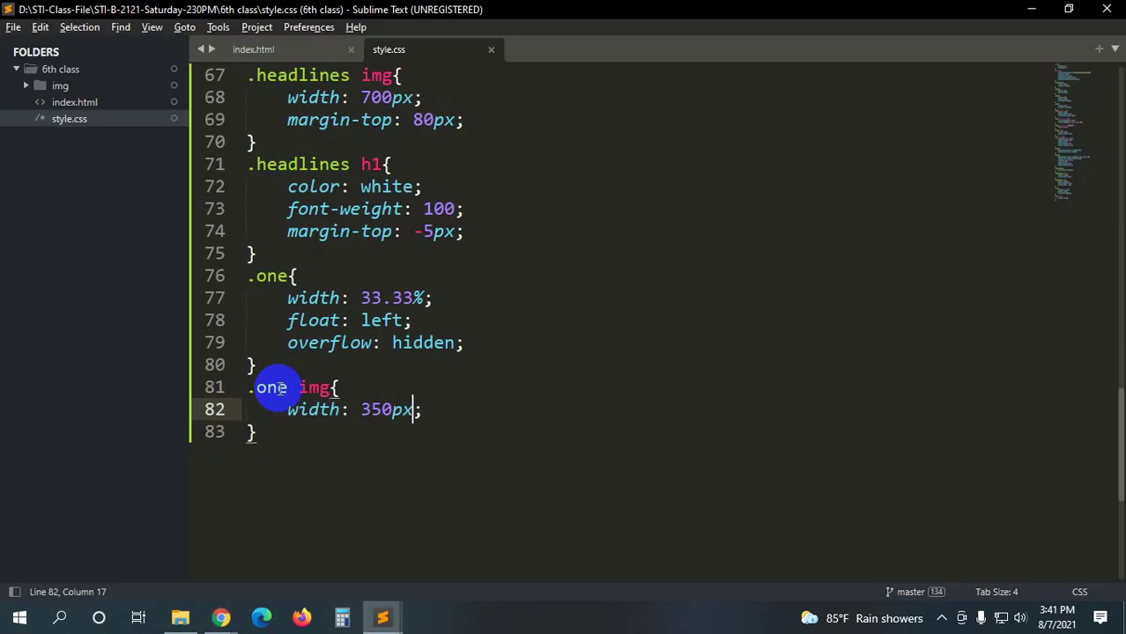
pyautogui.write(';')
pyautogui.press('Return')
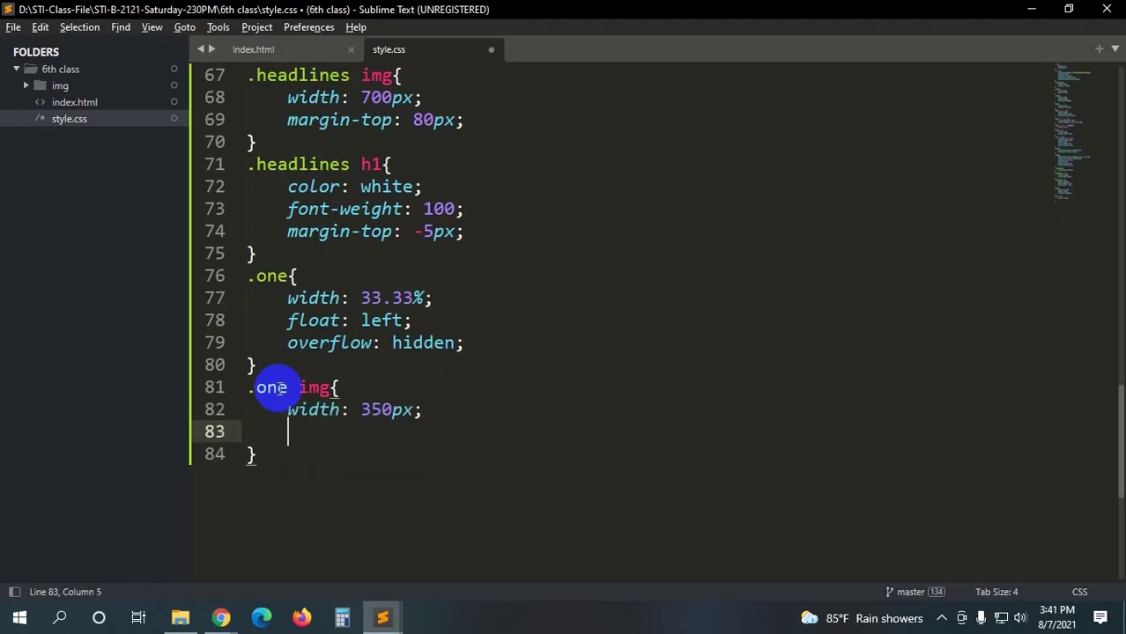
pyautogui.write('height')
pyautogui.press('Return')
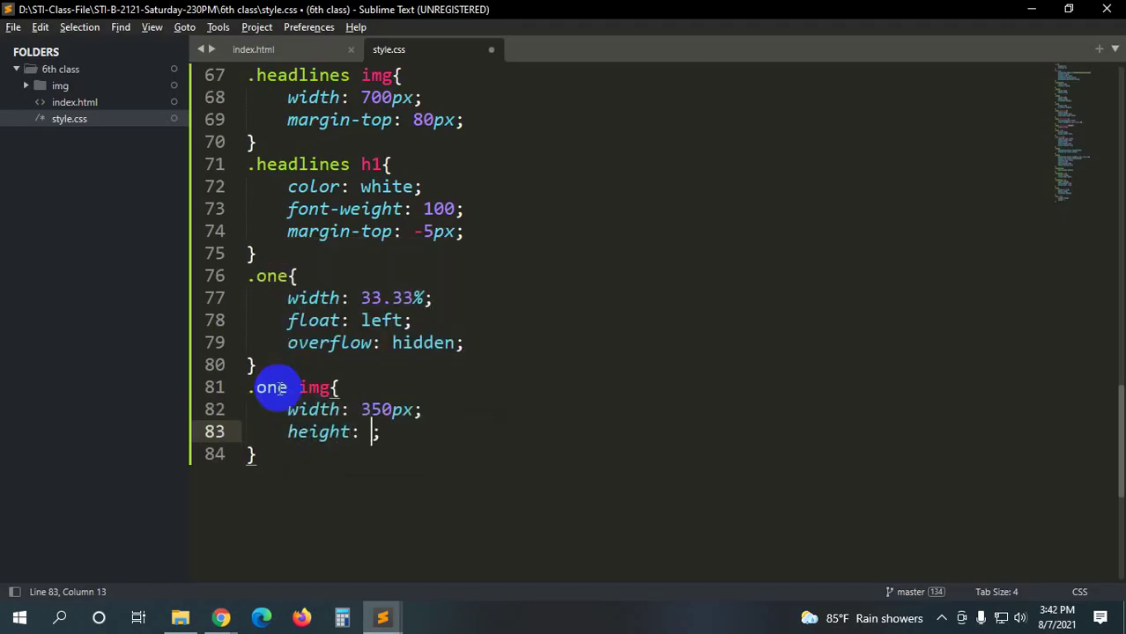
# - Measure the reference card image's height with a screenshot capture
pyautogui.hotkey('alt', 'Tab')
pyautogui.scroll(-1, 36, 364)
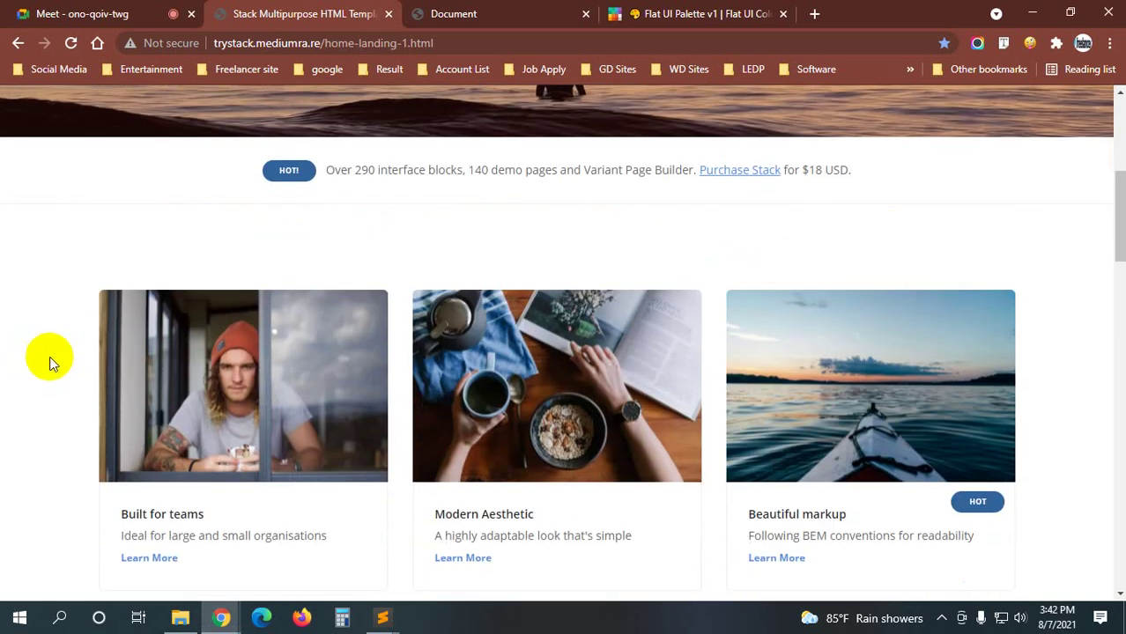
pyautogui.press('Print')
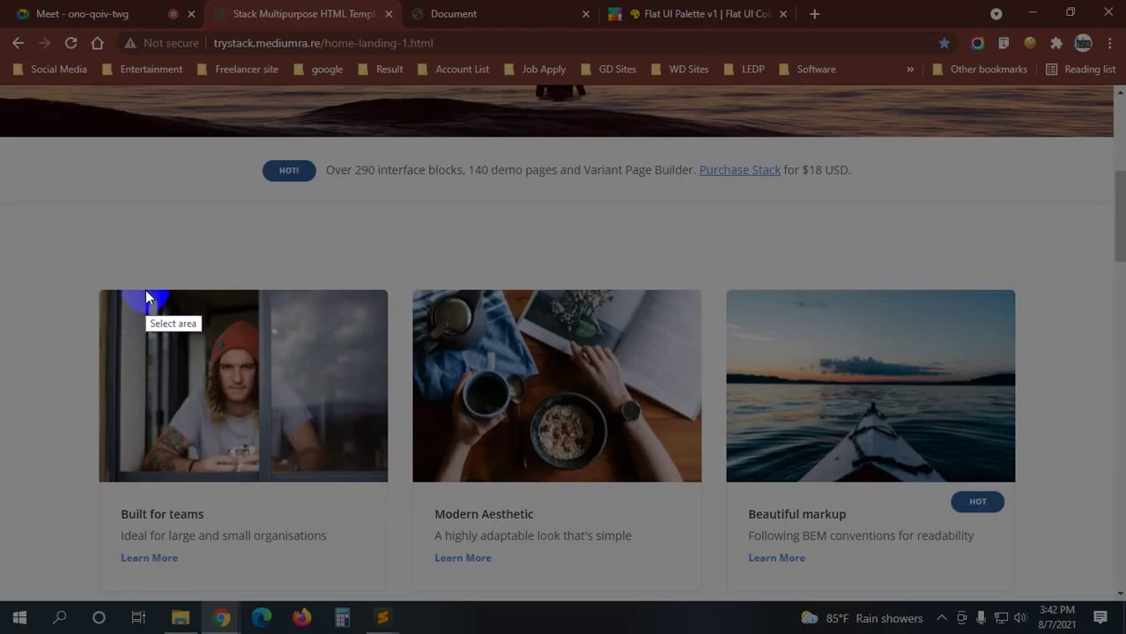
pyautogui.moveTo(145, 289); pyautogui.dragTo(163, 477)
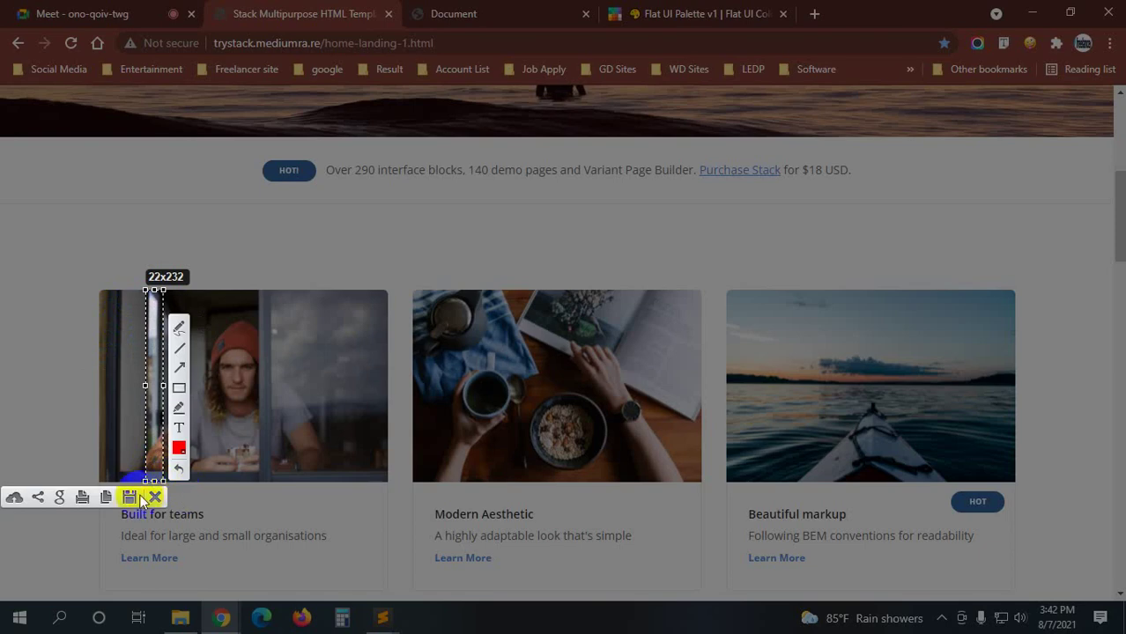
pyautogui.click(151, 498)
# - Set the image height to 230px, save, and reload the local page to compare
pyautogui.hotkey('alt', 'Tab')
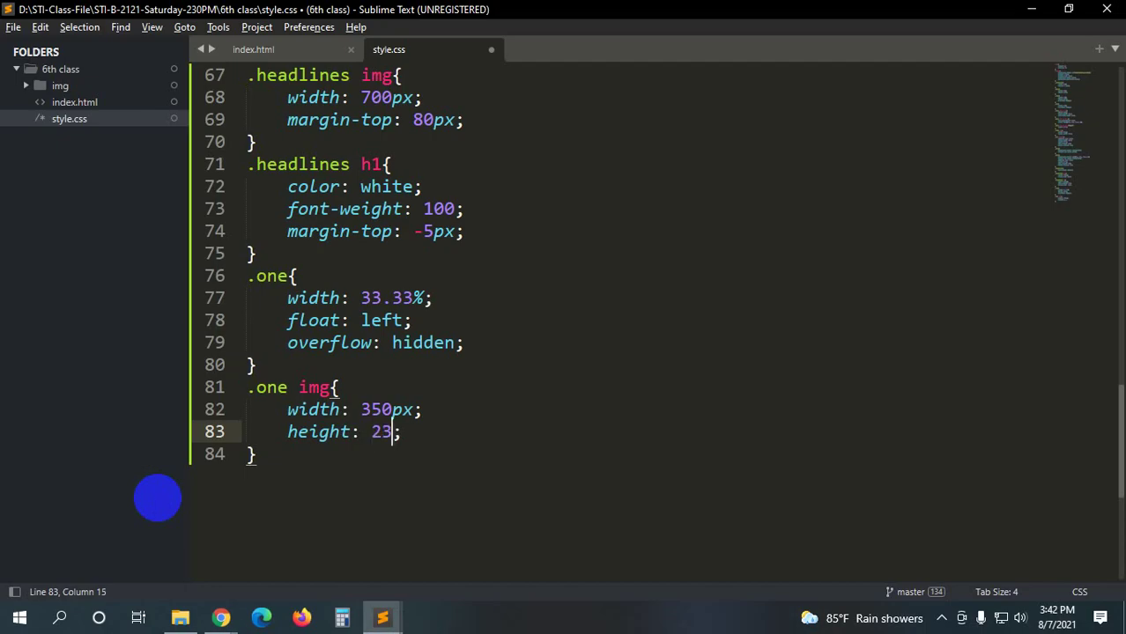
pyautogui.write('0px')
pyautogui.hotkey('ctrl', 's')
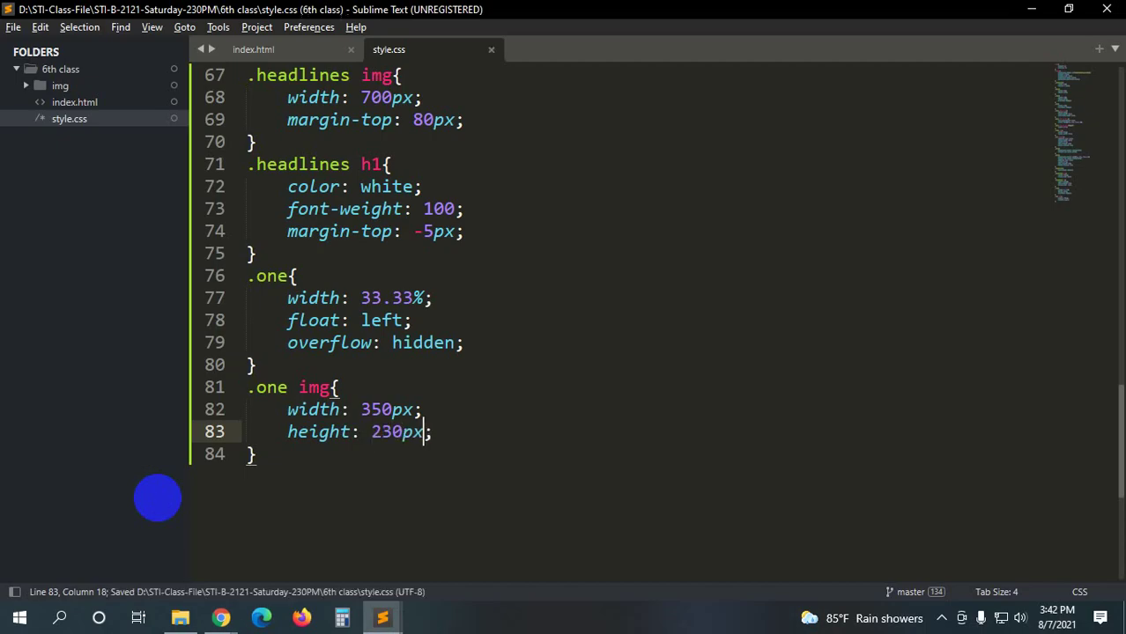
pyautogui.hotkey('alt', 'Tab')
pyautogui.click(441, 13)
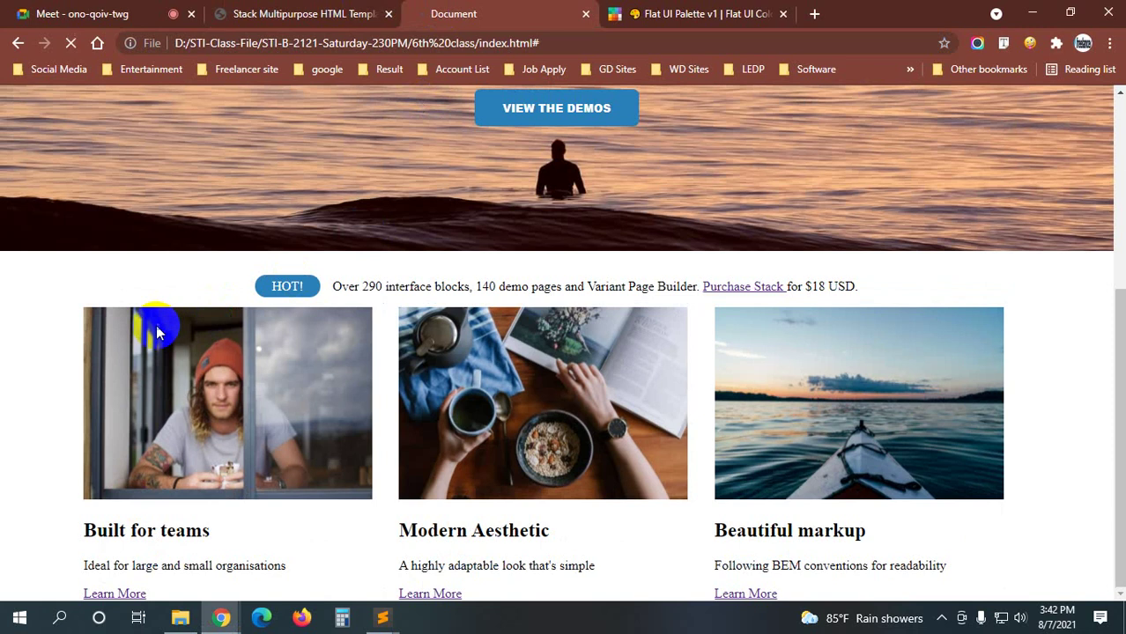
pyautogui.press('F5')
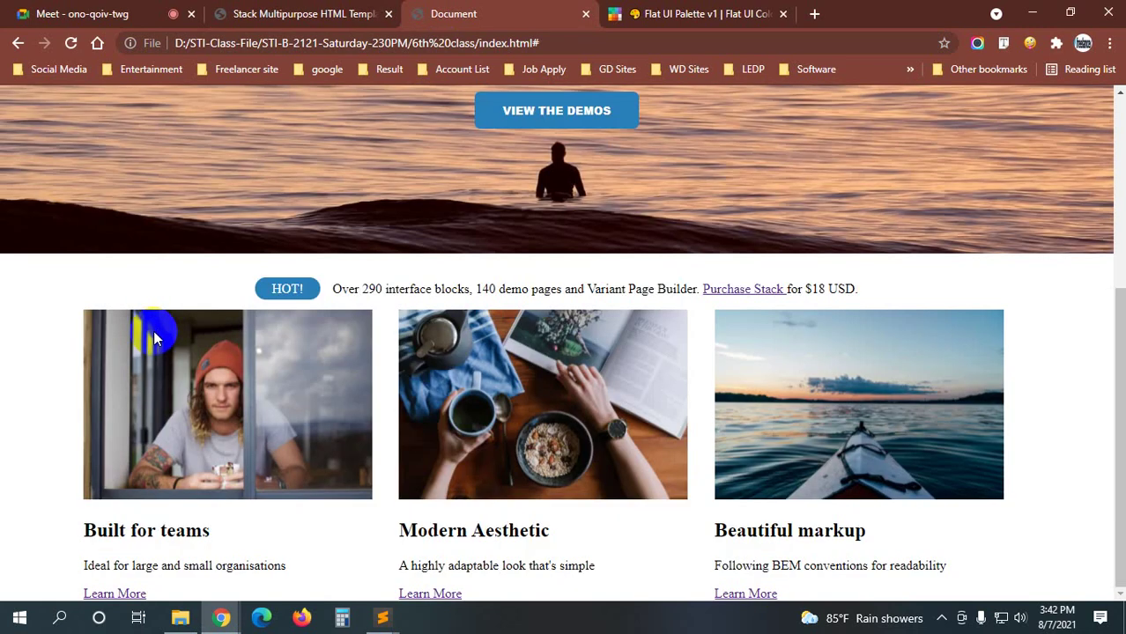
pyautogui.click(339, 14)
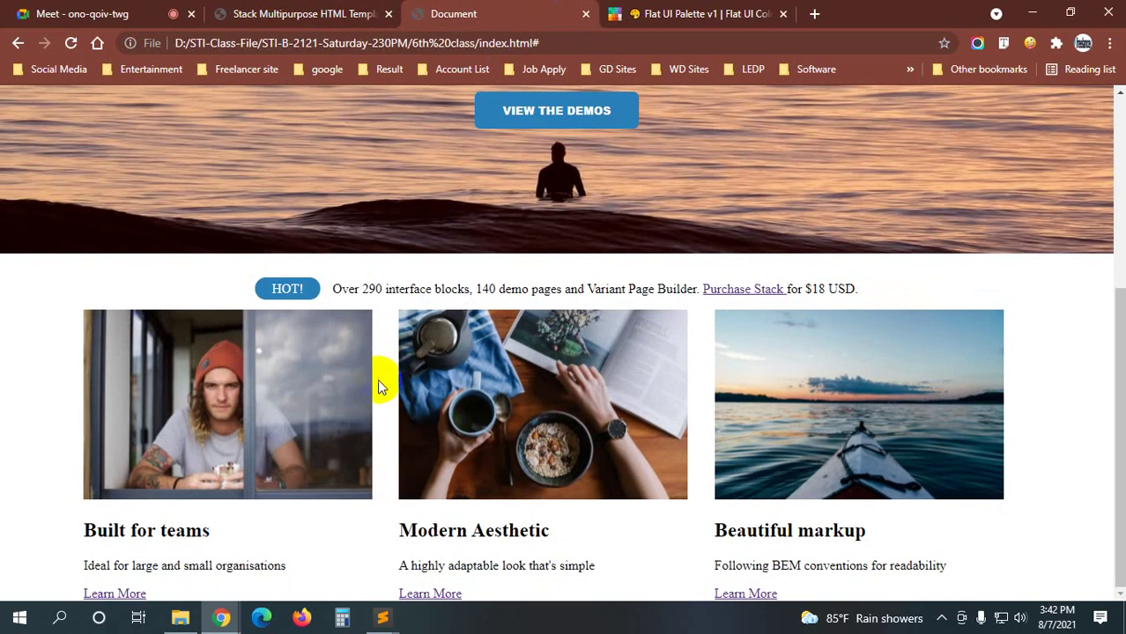
# - Add margin-top: 120px to the .one img rule and save style.css
pyautogui.hotkey('alt', 'Tab')
pyautogui.press('Return')
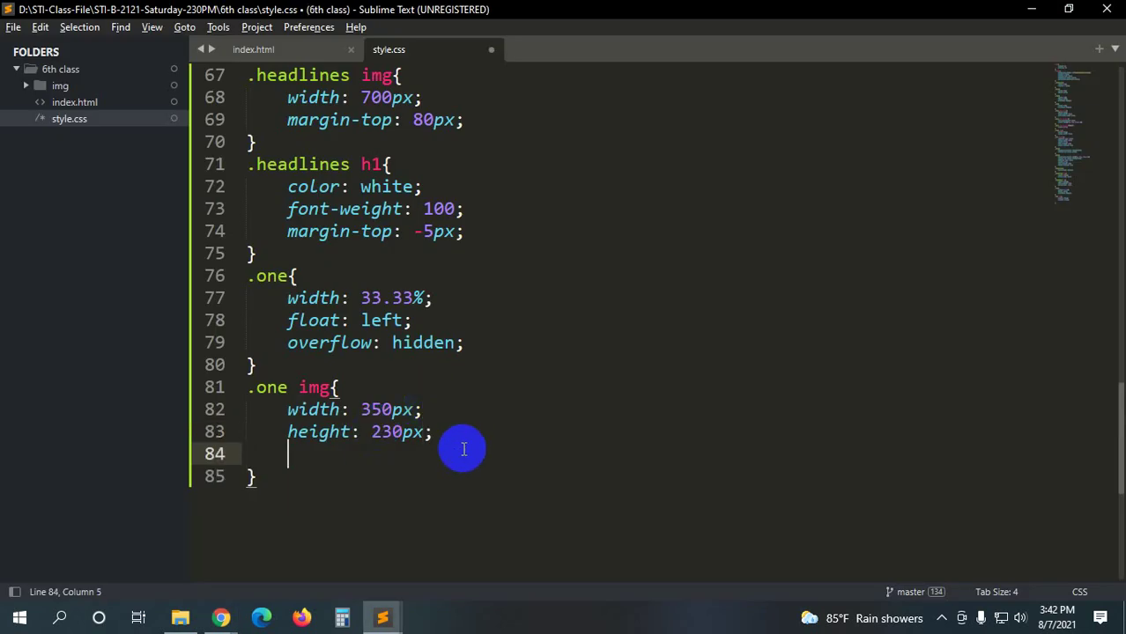
pyautogui.write('margin')
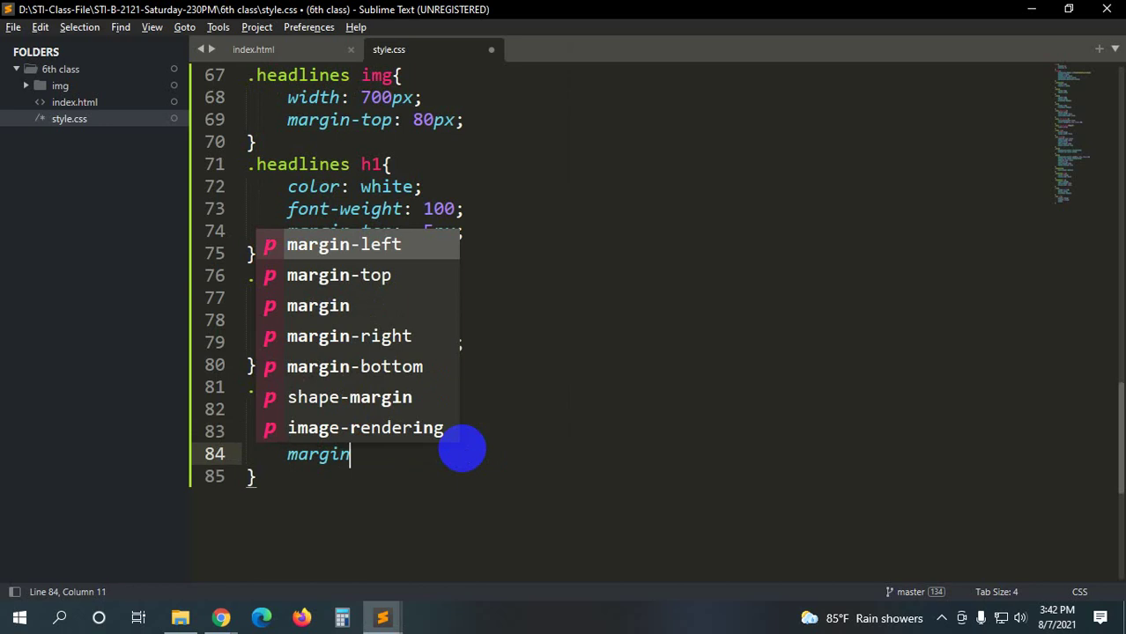
pyautogui.write('-to')
pyautogui.press('Return')
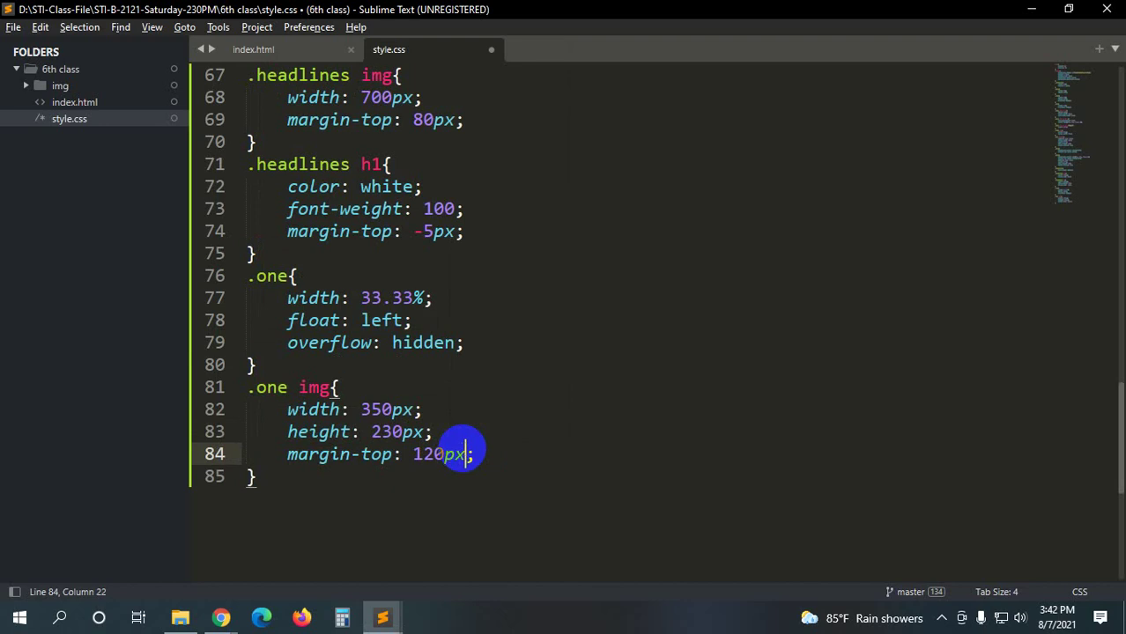
pyautogui.hotkey('ctrl', 's')
# - Reload the local page and compare the card spacing with the Stack template
pyautogui.hotkey('alt', 'Tab')
pyautogui.hotkey('ctrl', 'r')
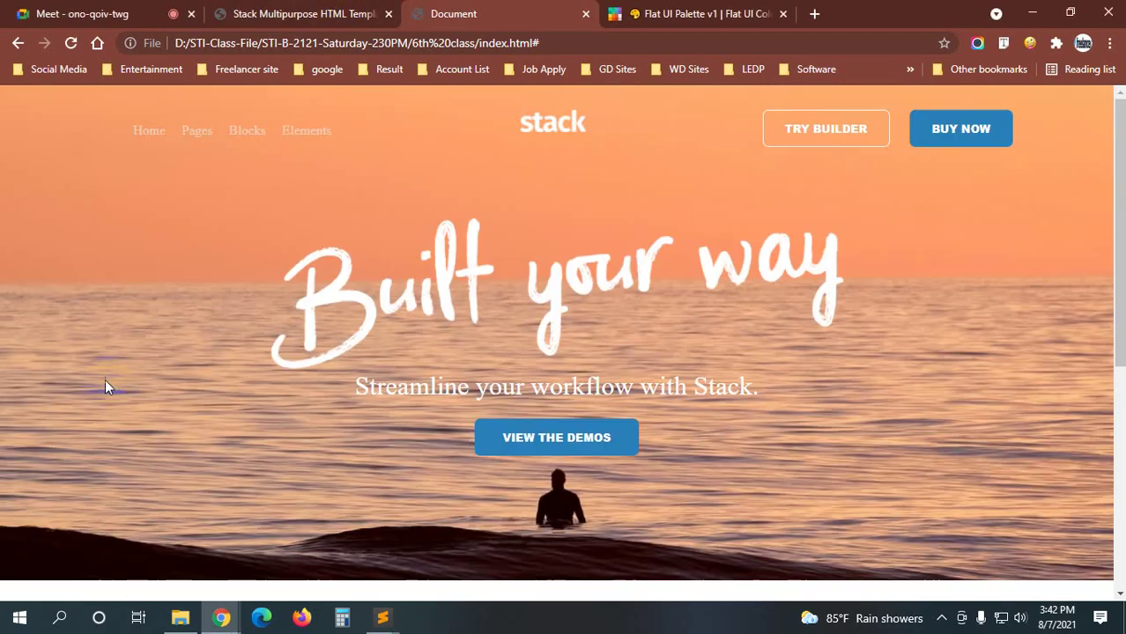
pyautogui.scroll(-5, 41, 450)
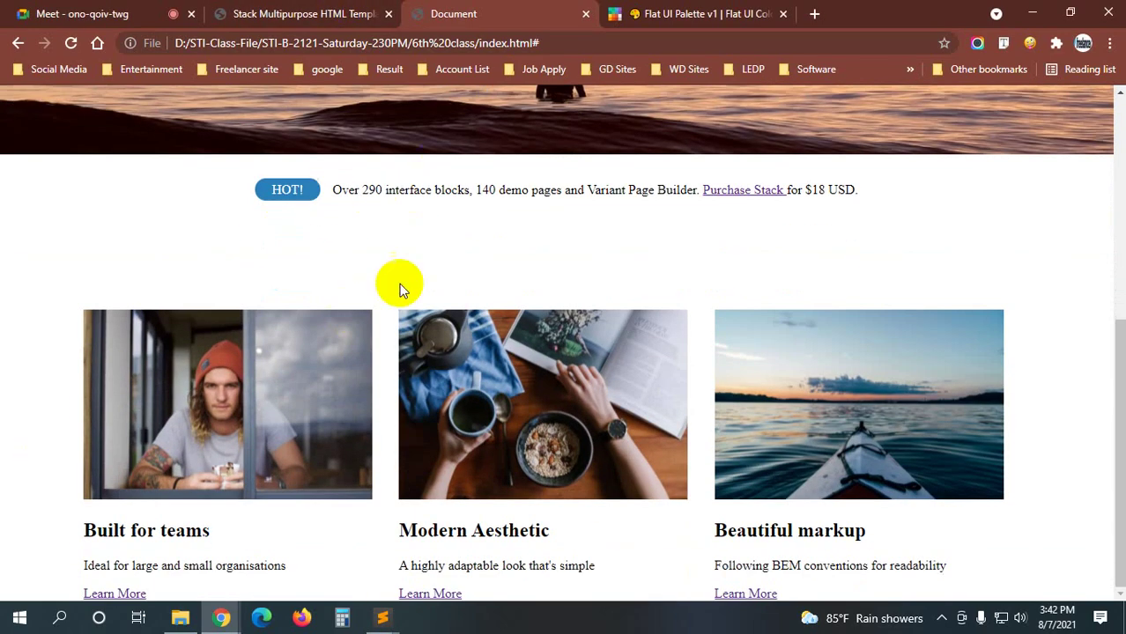
pyautogui.click(357, 12)
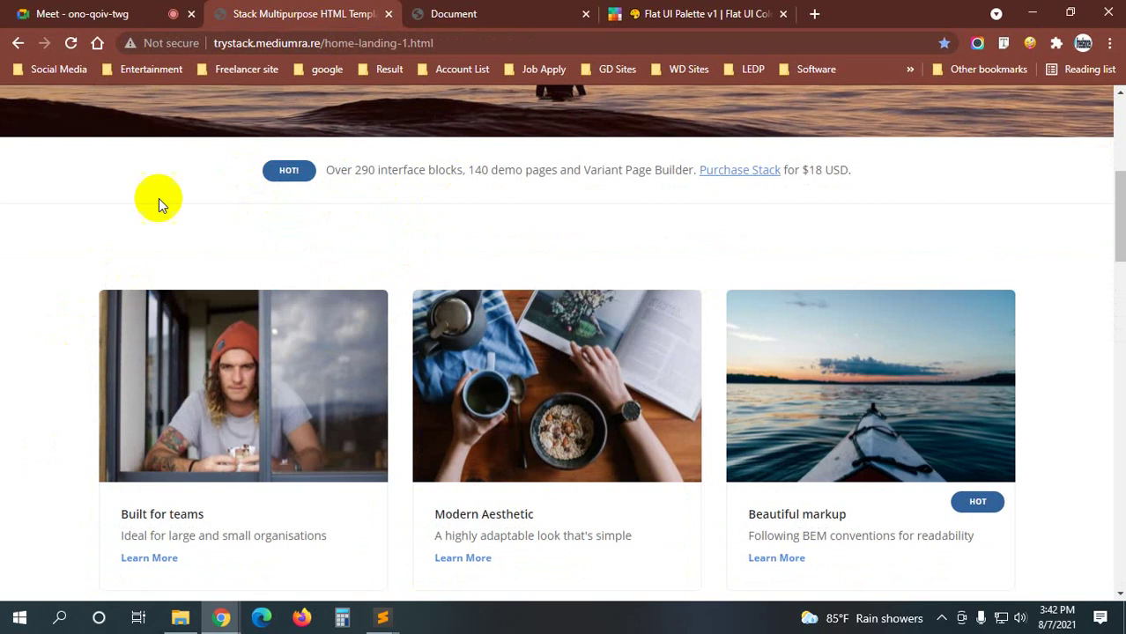
pyautogui.click(458, 8)
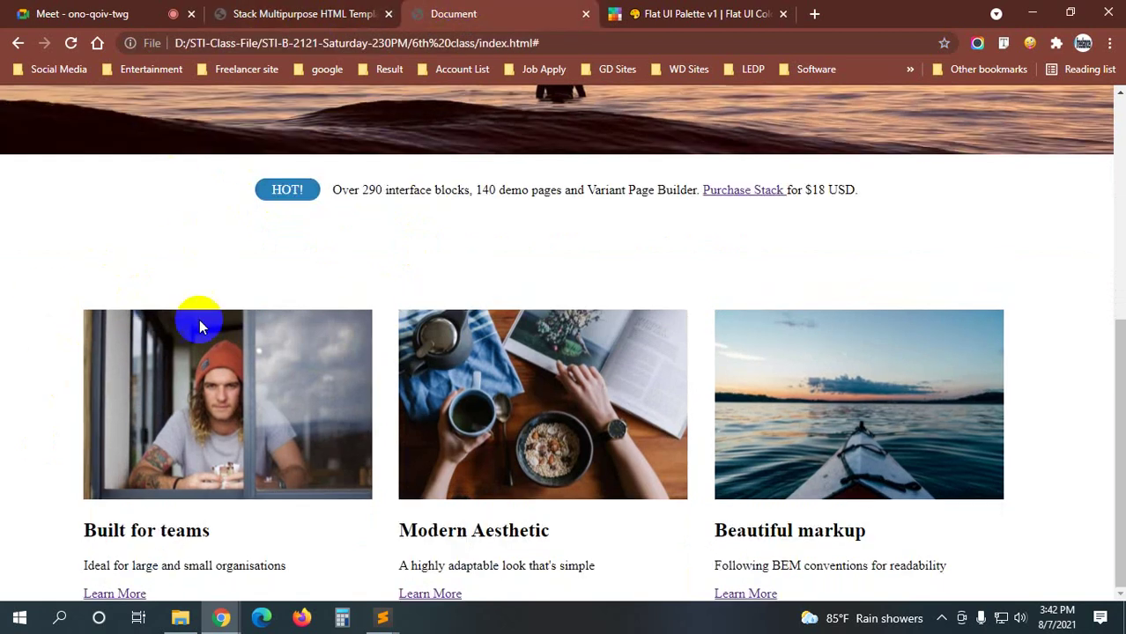
pyautogui.click(300, 10)
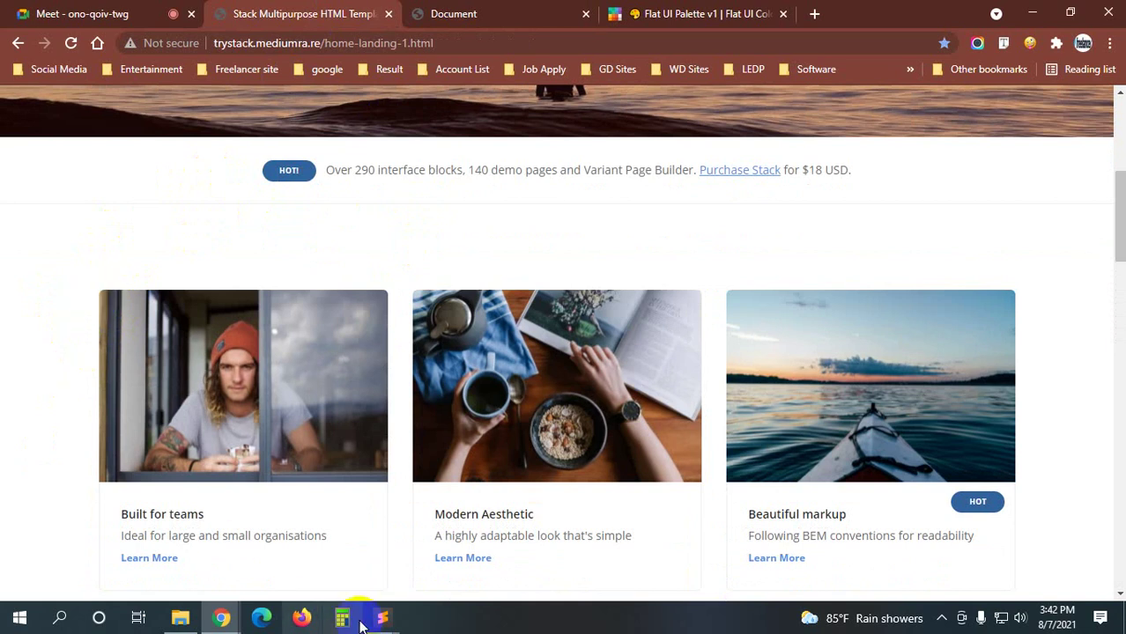
pyautogui.moveTo(382, 616)
pyautogui.click(422, 539)
pyautogui.press('End')
# - Add border-radius: 7px to the .one img rule and save
pyautogui.press('Return')
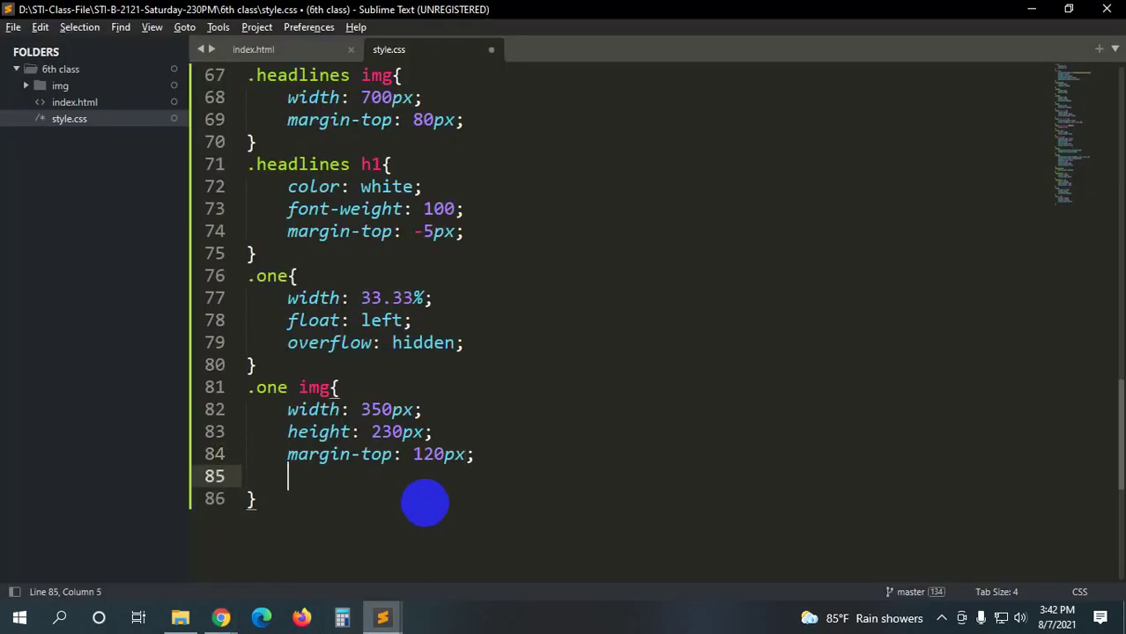
pyautogui.write('border-')
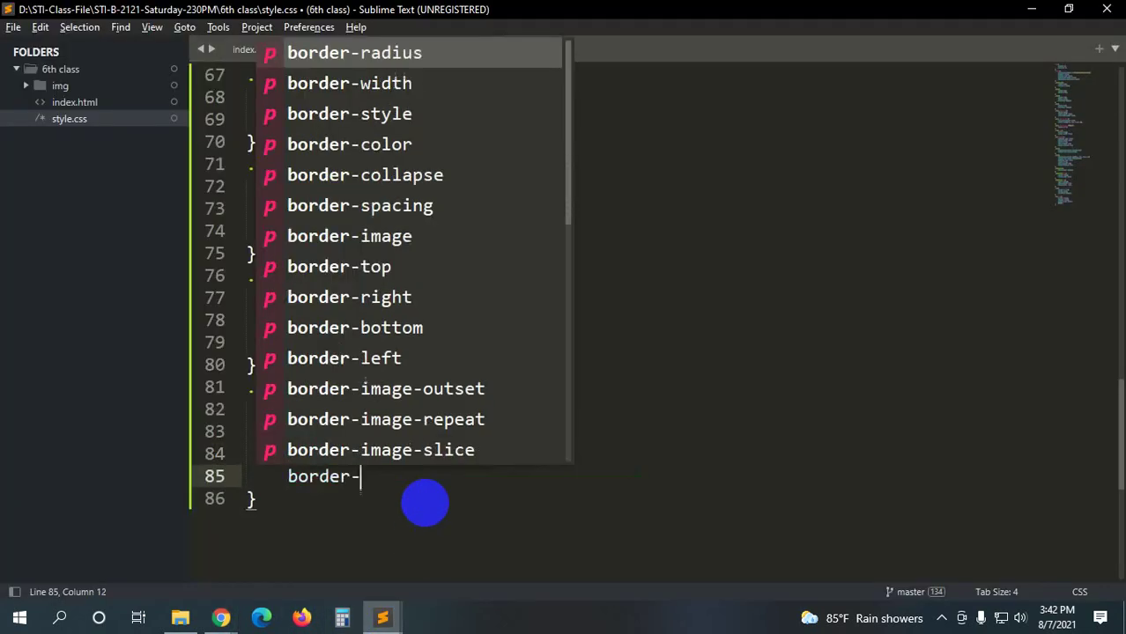
pyautogui.write('ra')
pyautogui.press('Return')
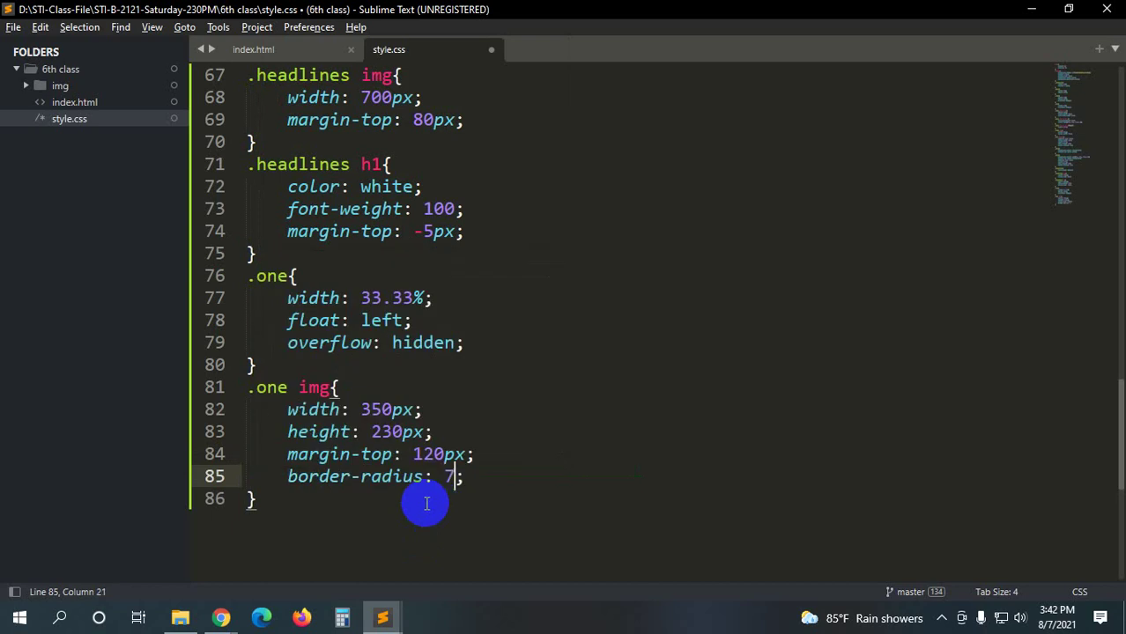
pyautogui.hotkey('ctrl', 's')
# - Reload the local page and compare the rounded card images with the template
pyautogui.hotkey('alt', 'Tab')
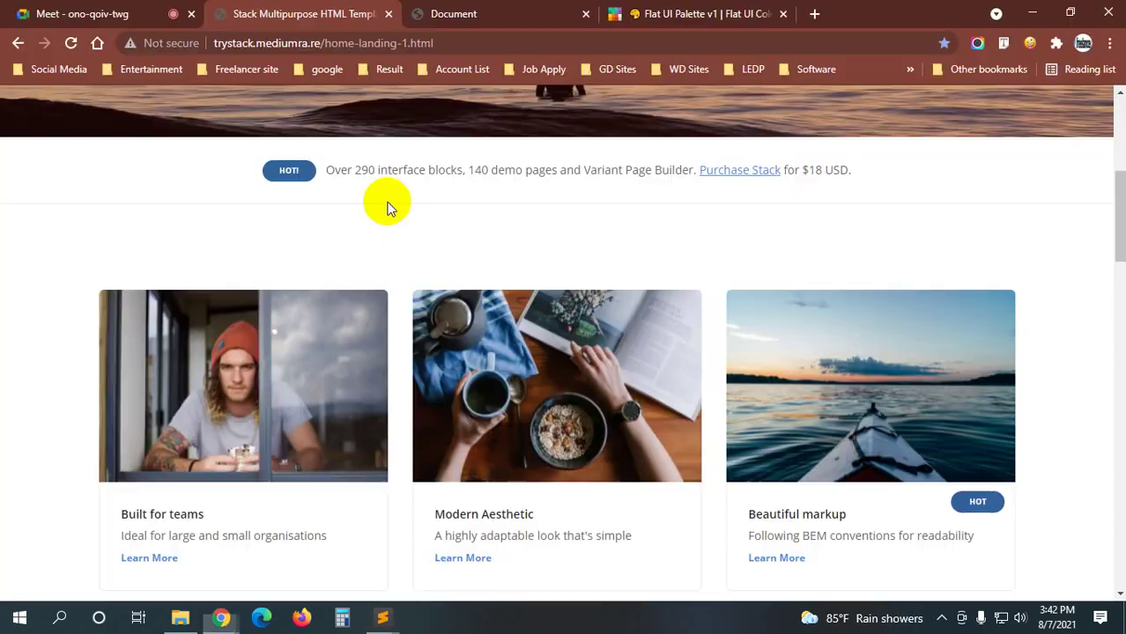
pyautogui.press('F5')
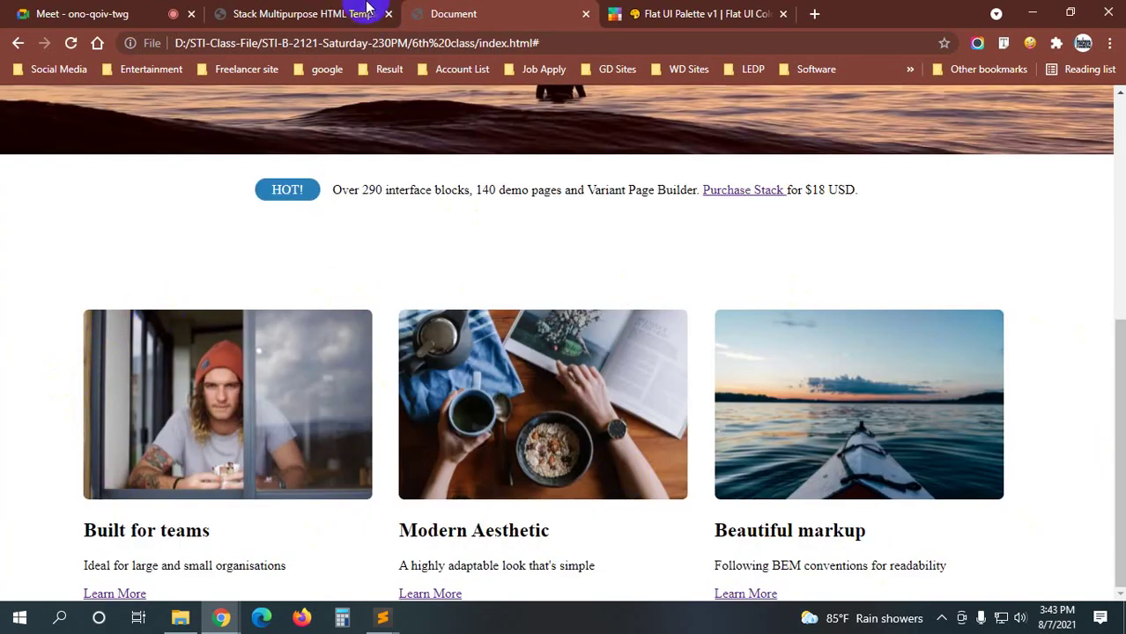
pyautogui.click(304, 15)
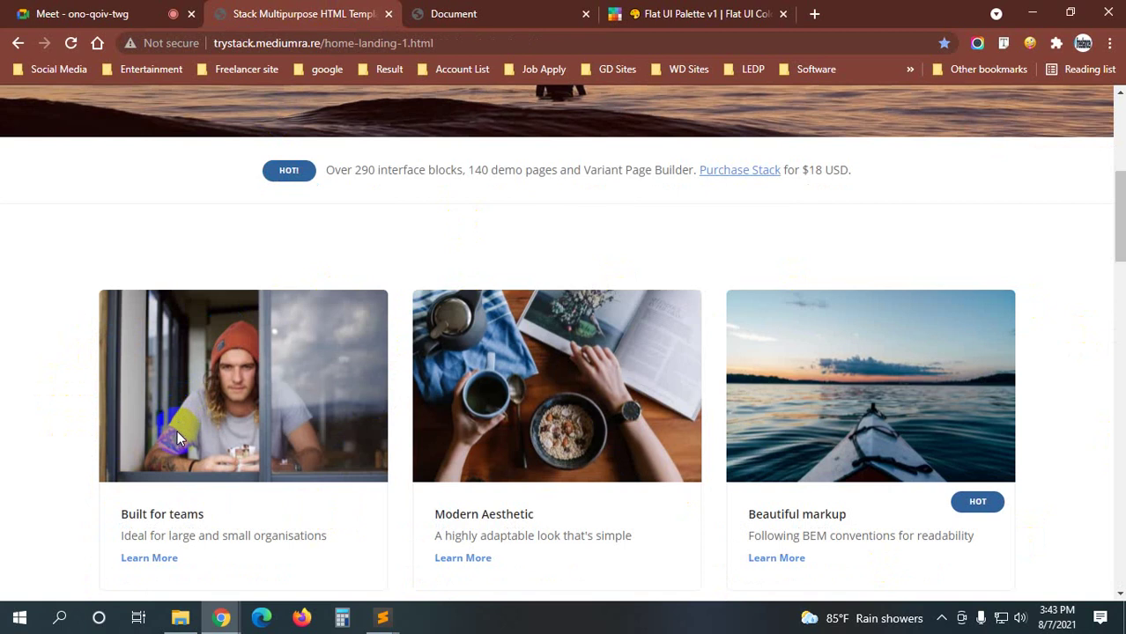
pyautogui.scroll(-1, 175, 448)
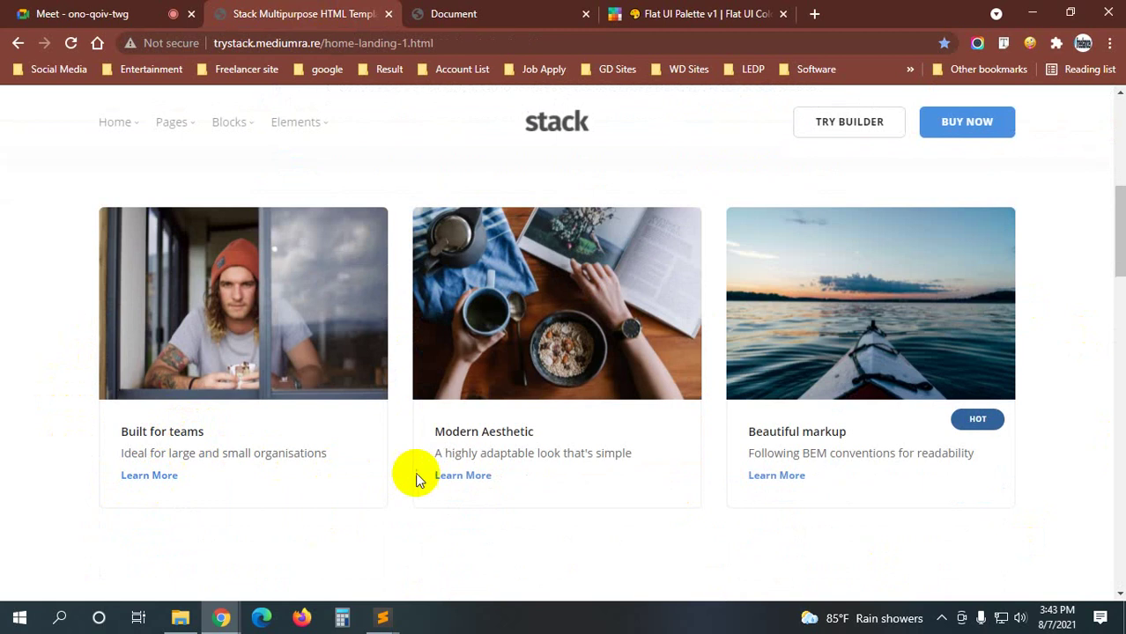
pyautogui.click(506, 11)
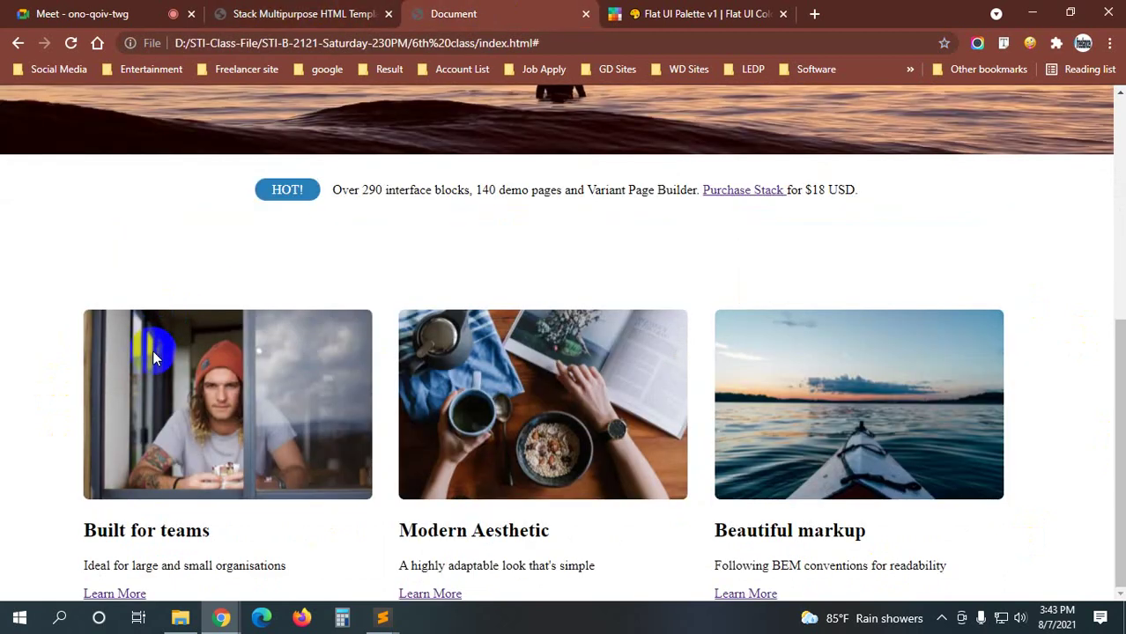
pyautogui.click(304, 10)
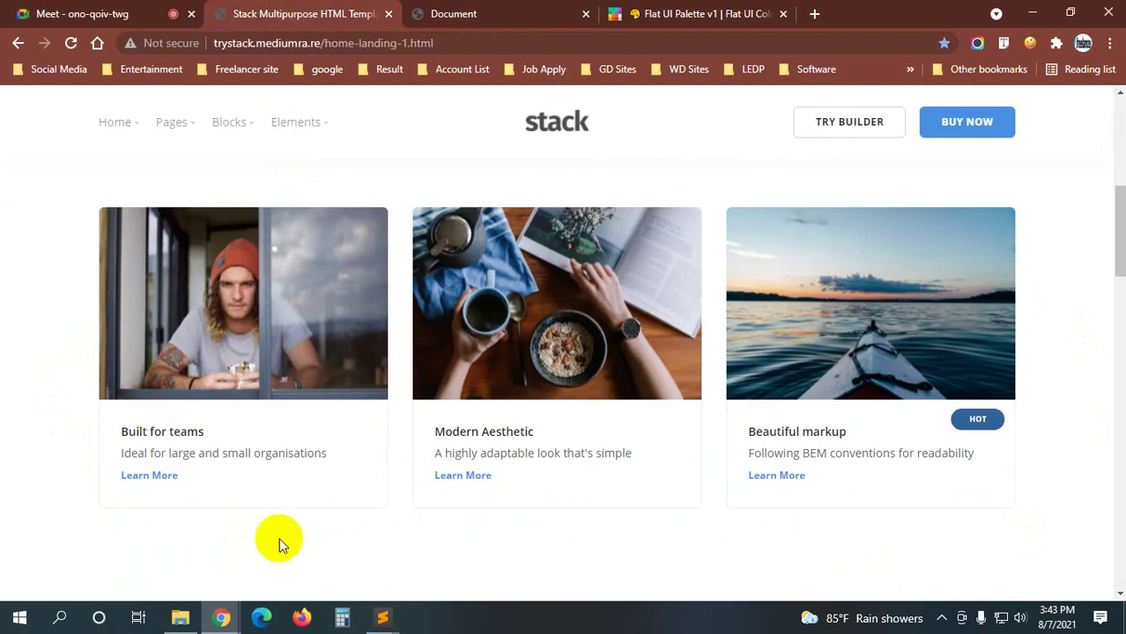
pyautogui.moveTo(382, 616)
pyautogui.click(459, 571)
# - Add an empty .one h2 rule below the .one img rule
pyautogui.click(307, 478)
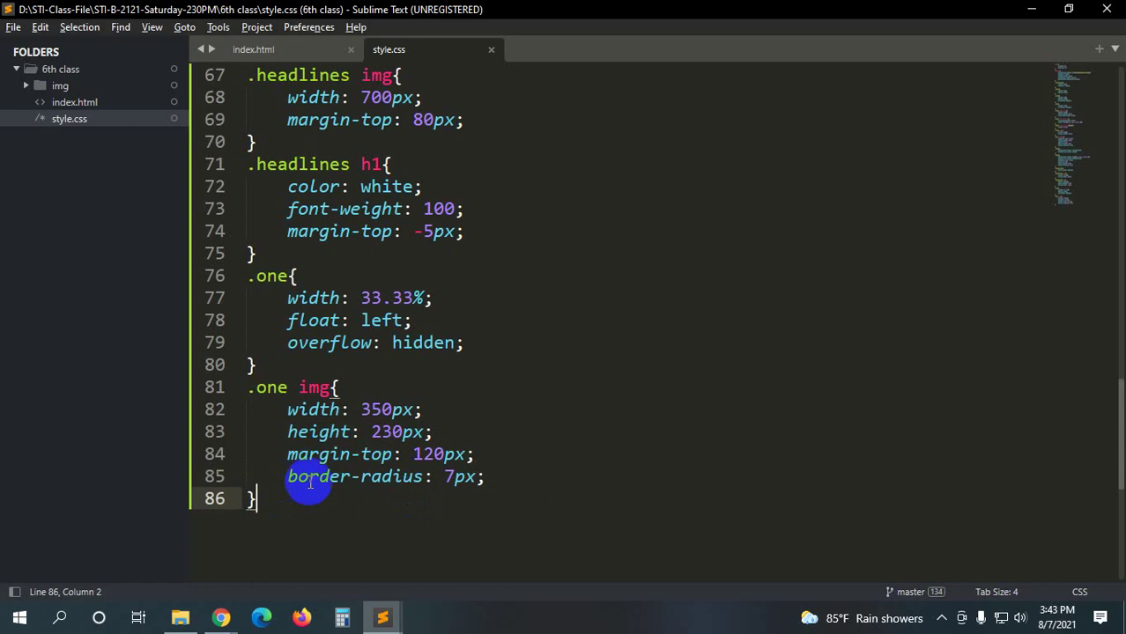
pyautogui.scroll(-2, 361, 454)
pyautogui.press('Return')
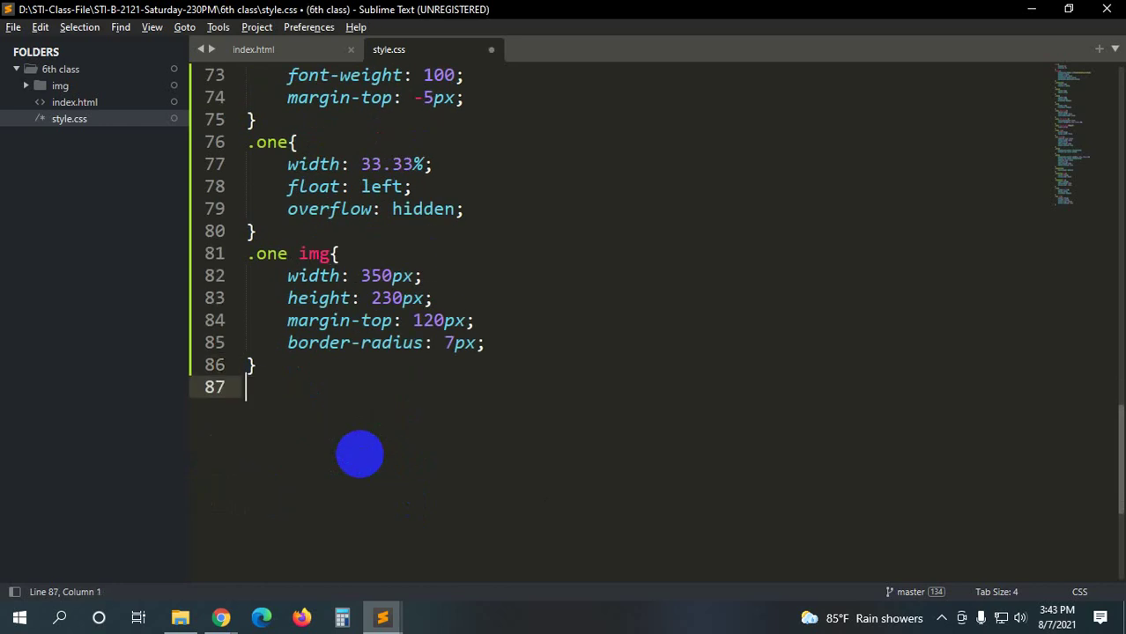
pyautogui.write('.one ')
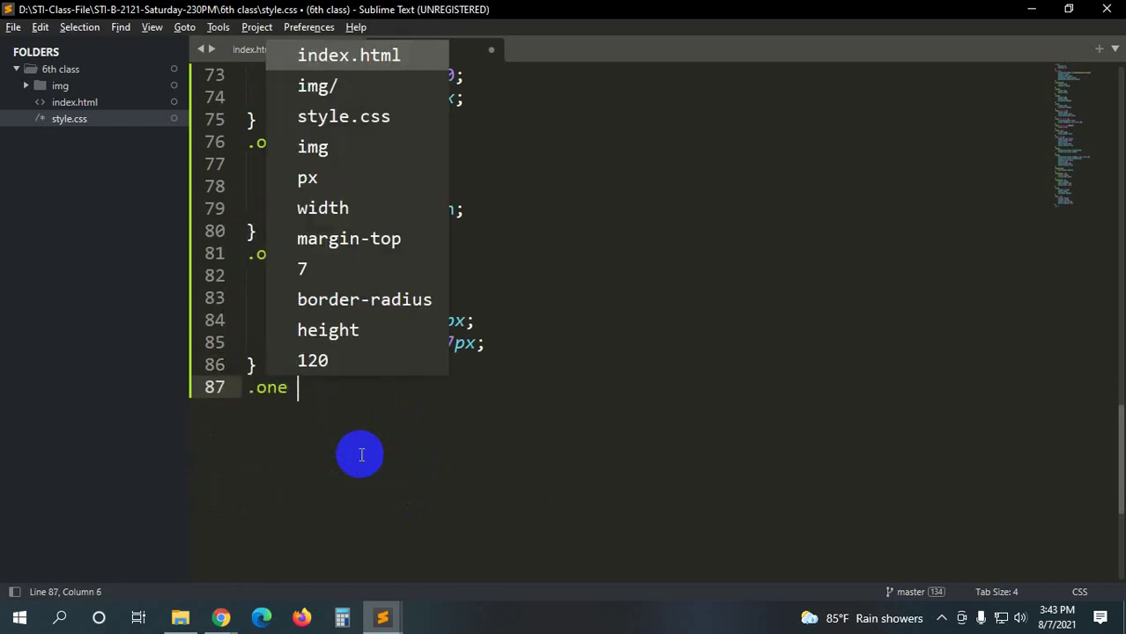
pyautogui.write('h')
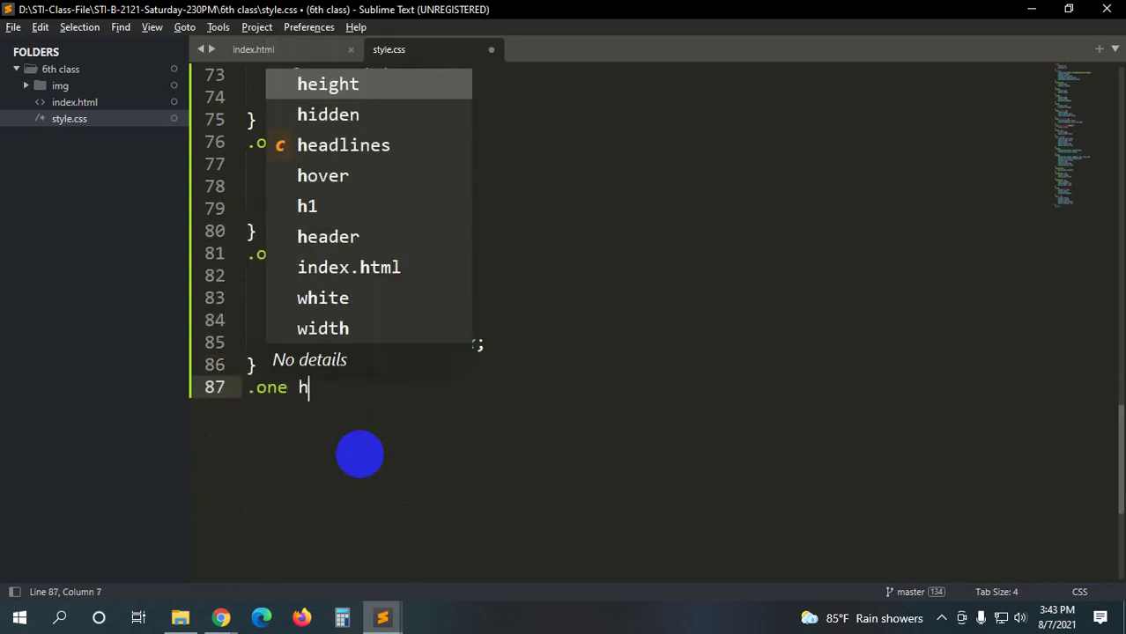
pyautogui.write('2{')
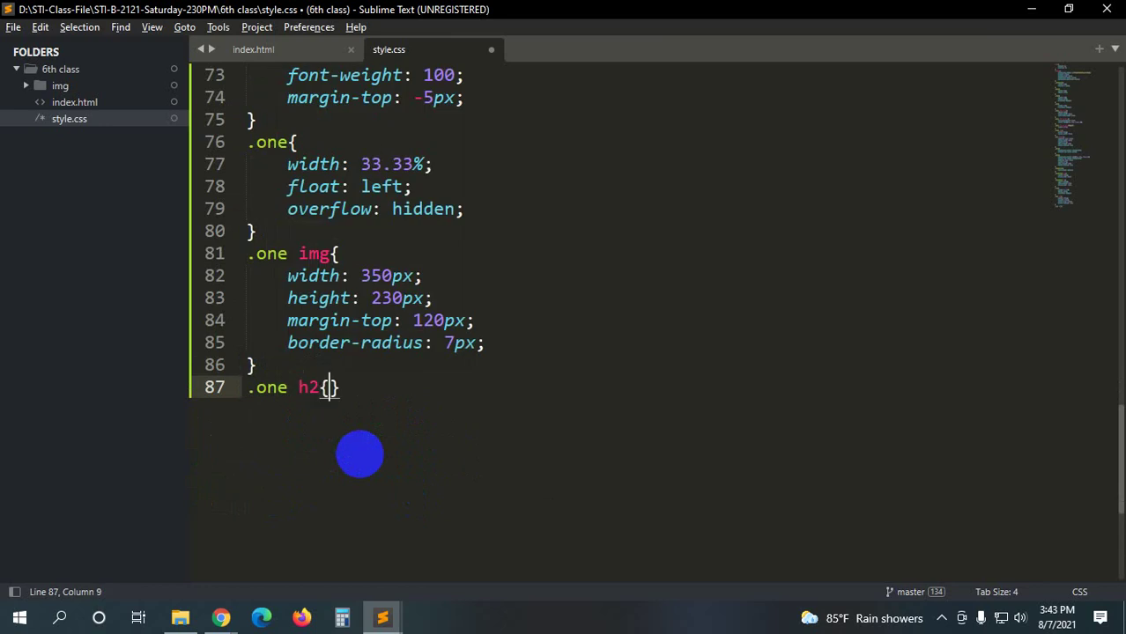
pyautogui.press('Return')
# - Inspect the Built for teams heading's font on the reference page: 14px, weight 600
pyautogui.hotkey('alt', 'Tab')
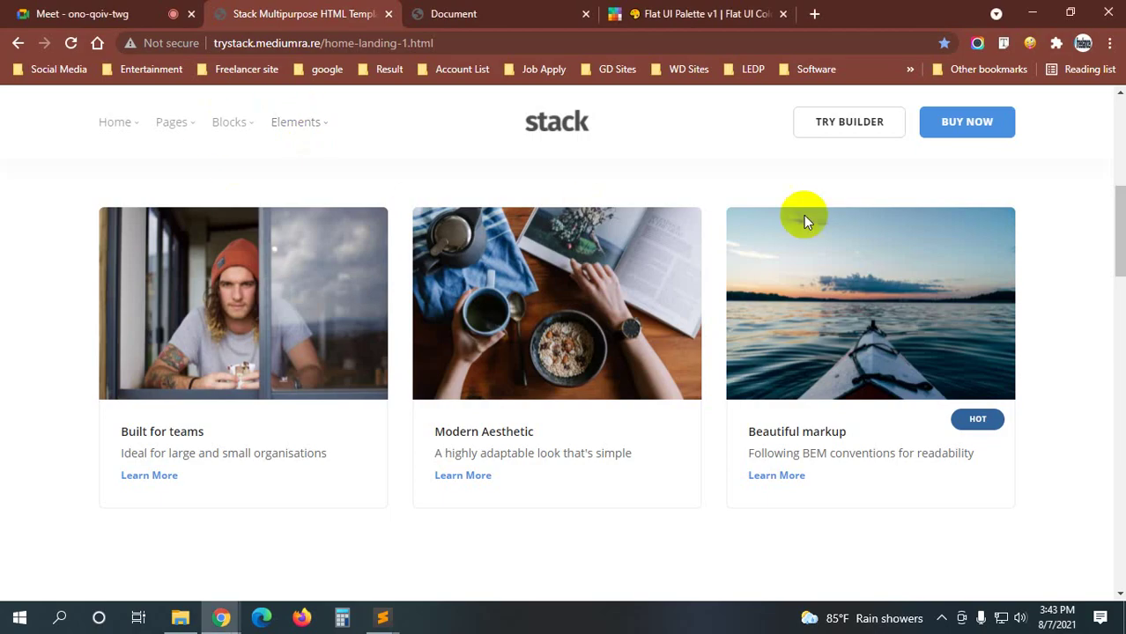
pyautogui.click(1006, 44)
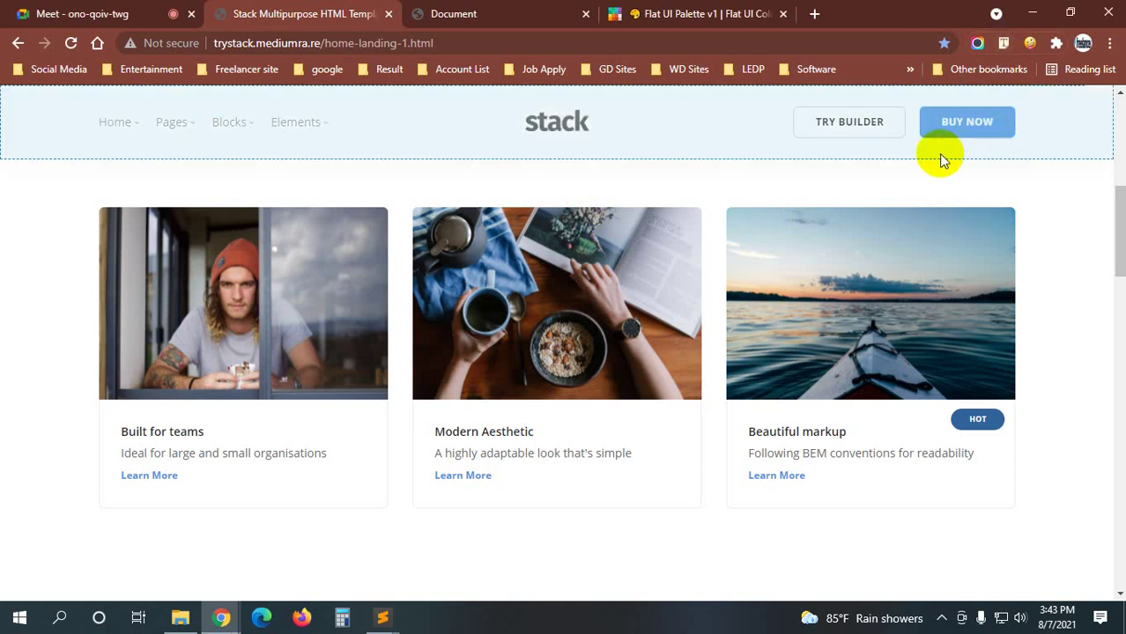
pyautogui.click(167, 438)
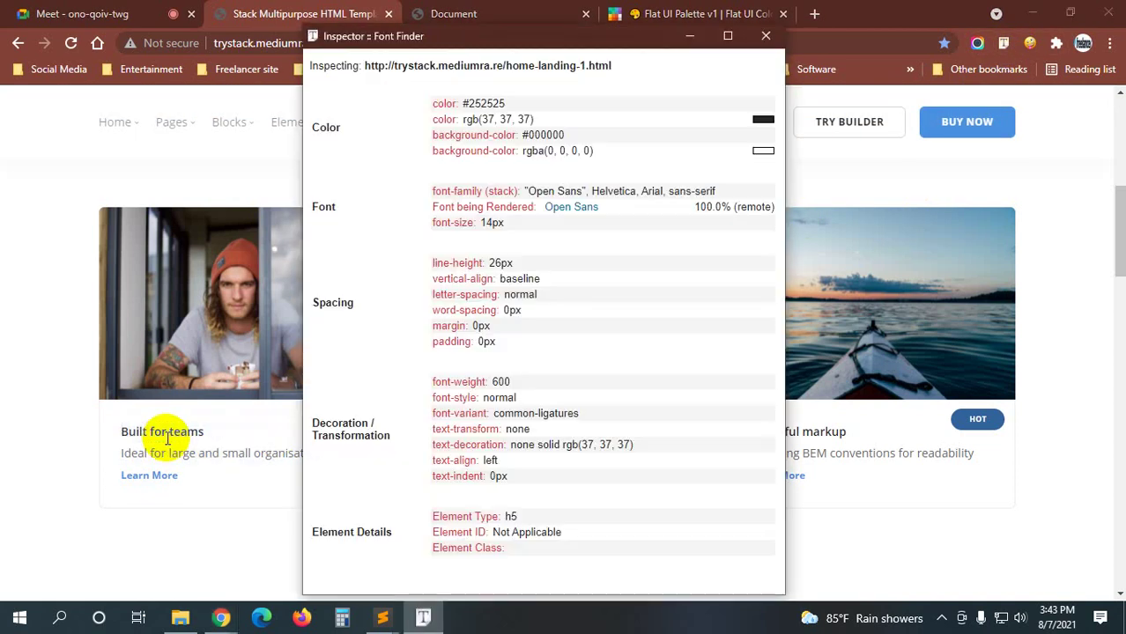
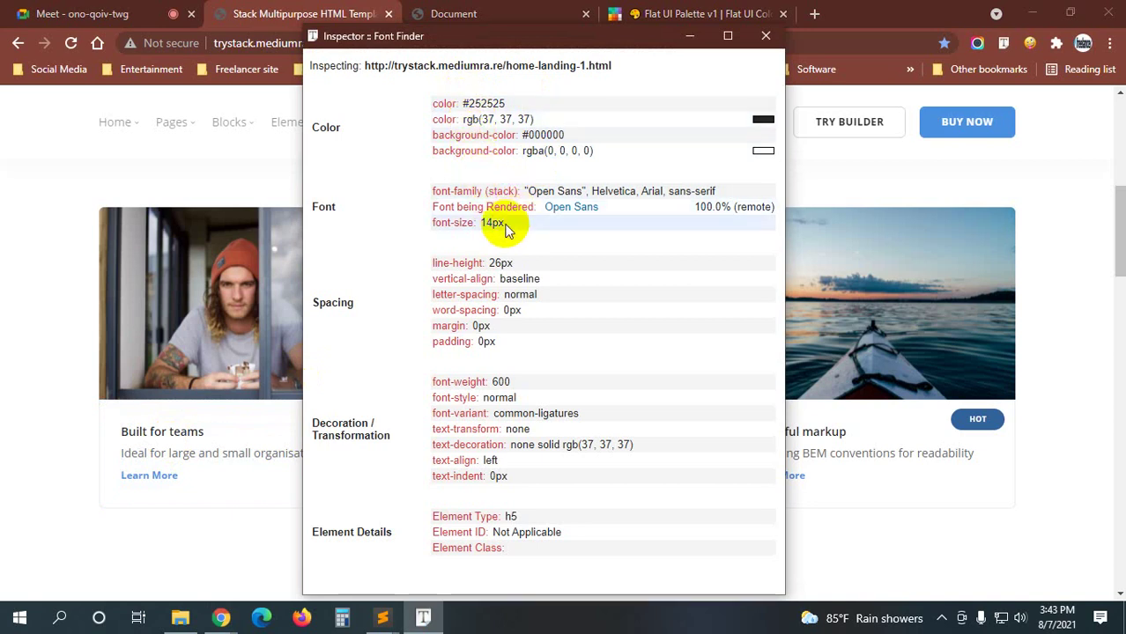
# - Copy the heading colour #252525 from Font Finder and return to style.css
pyautogui.moveTo(508, 104); pyautogui.dragTo(464, 105)
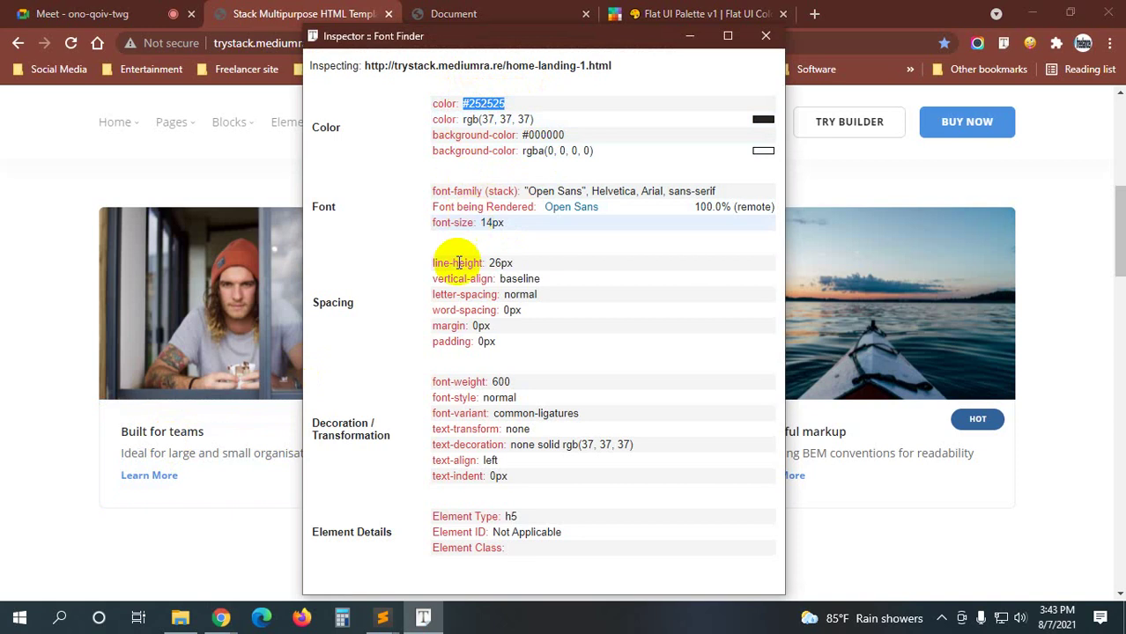
pyautogui.click(763, 36)
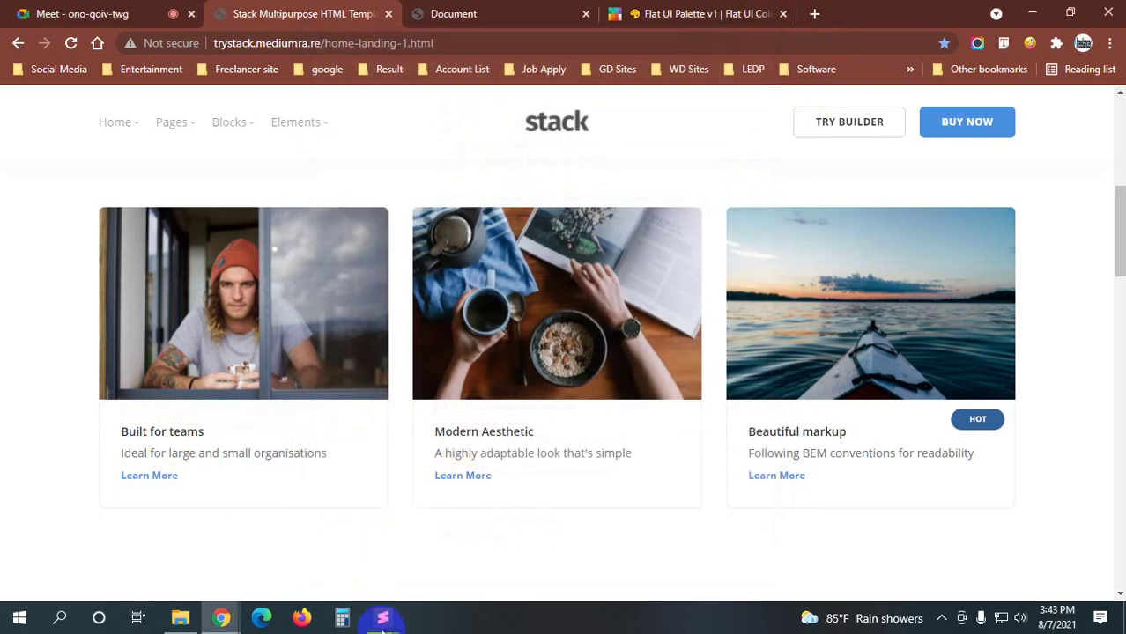
pyautogui.moveTo(392, 623)
pyautogui.click(470, 555)
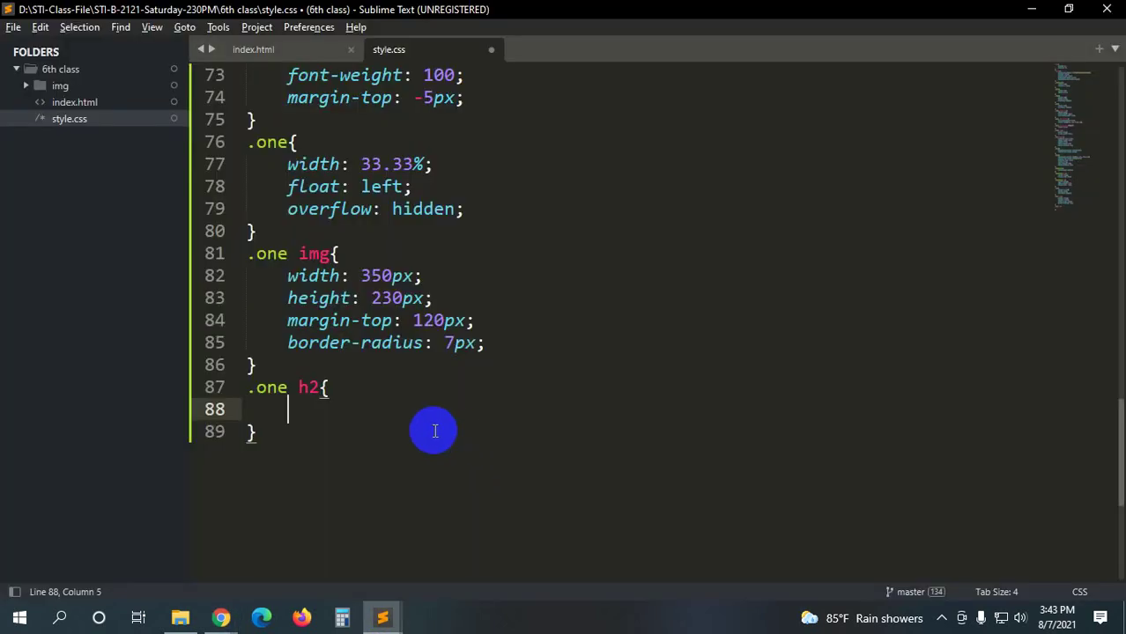
# - Add color #252525 and font-size 14px to the .one h2 rule and save
pyautogui.write('colo')
pyautogui.press('Return')
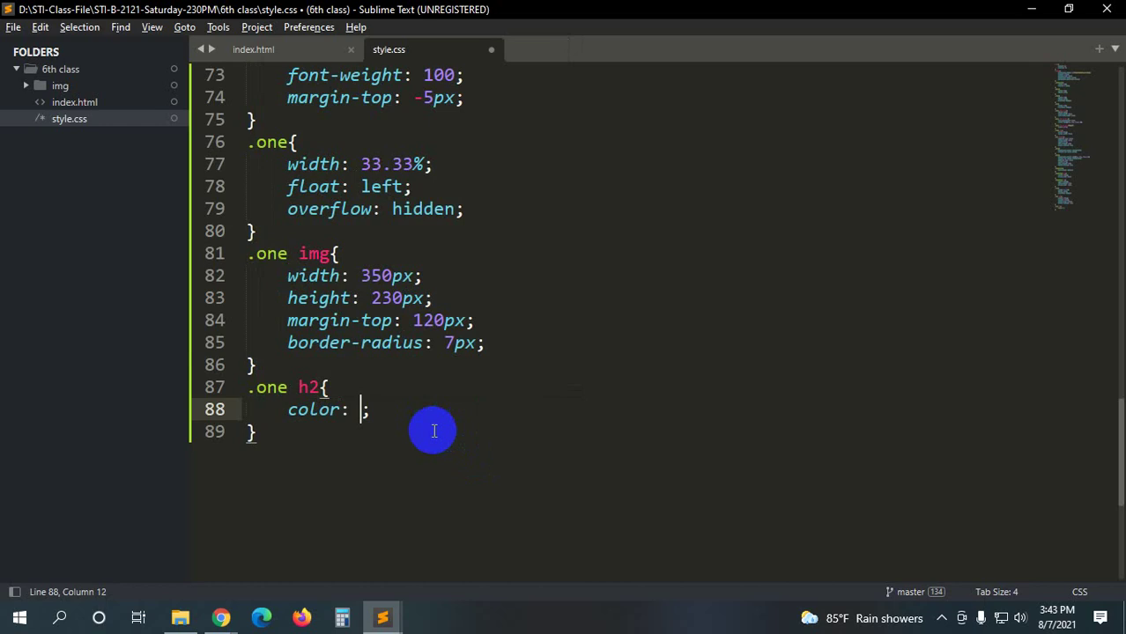
pyautogui.press('End')
pyautogui.press('Return')
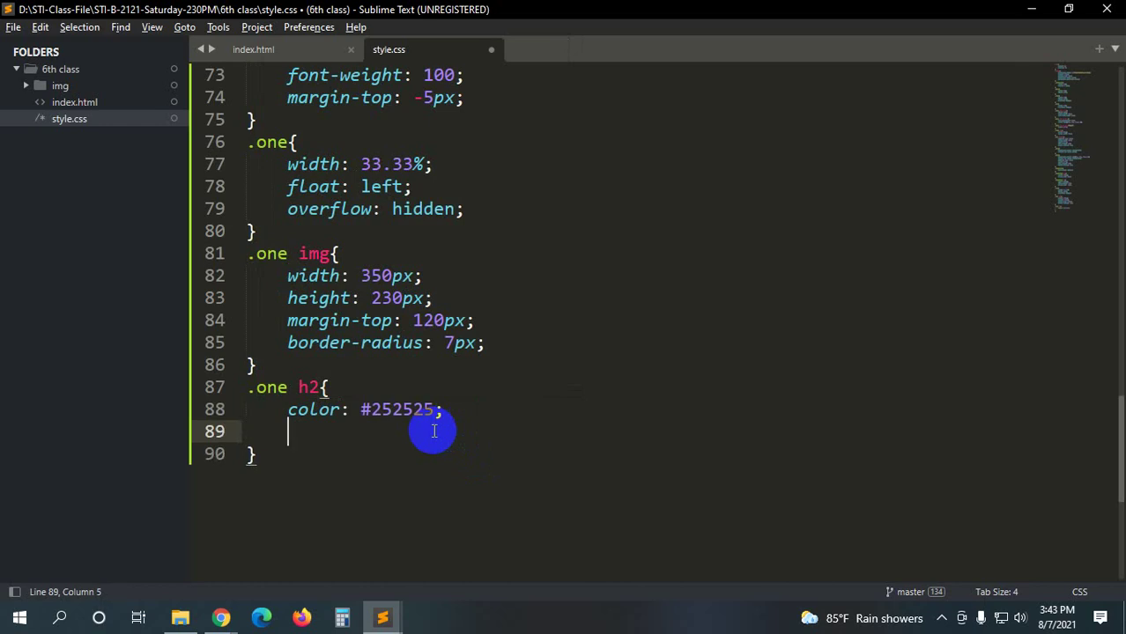
pyautogui.write('font-')
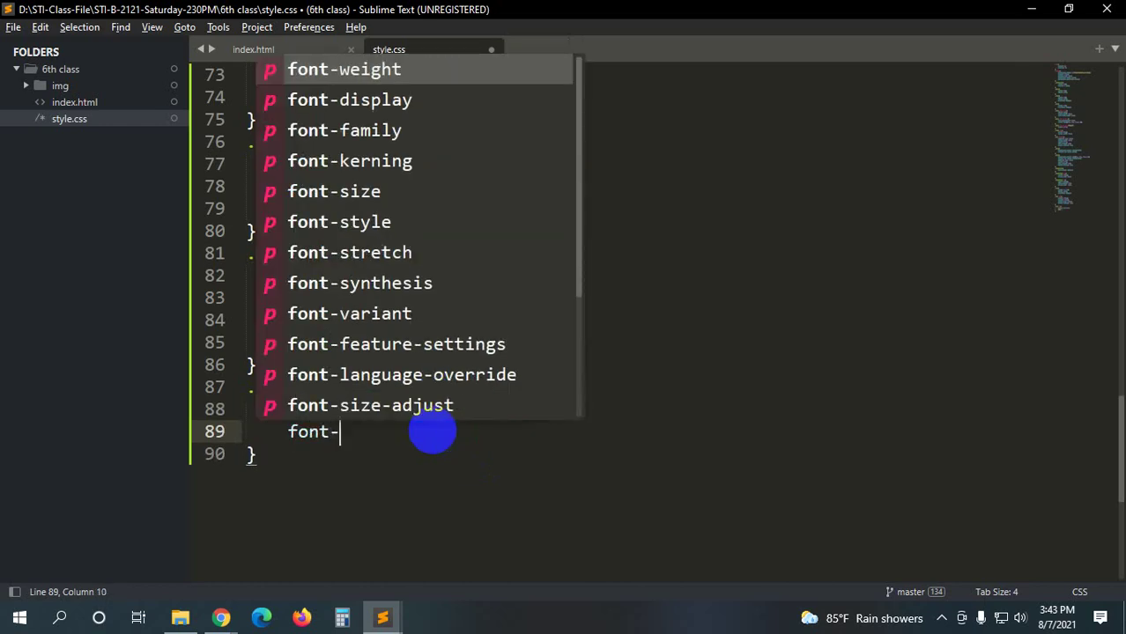
pyautogui.write('s')
pyautogui.press('Return')
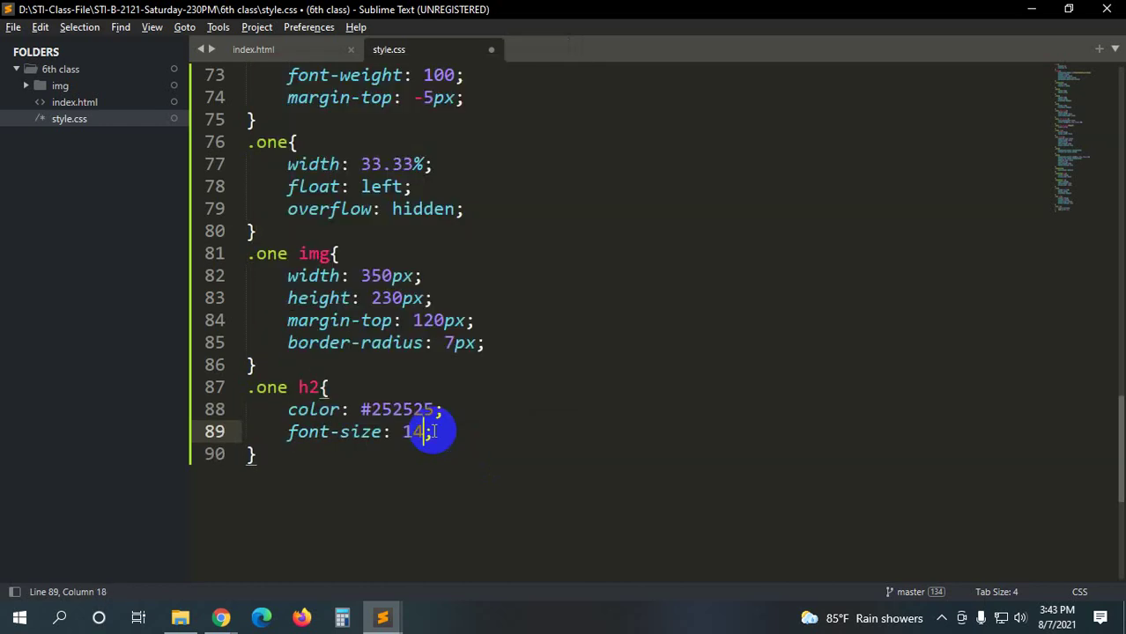
pyautogui.write('px')
pyautogui.hotkey('ctrl', 's')
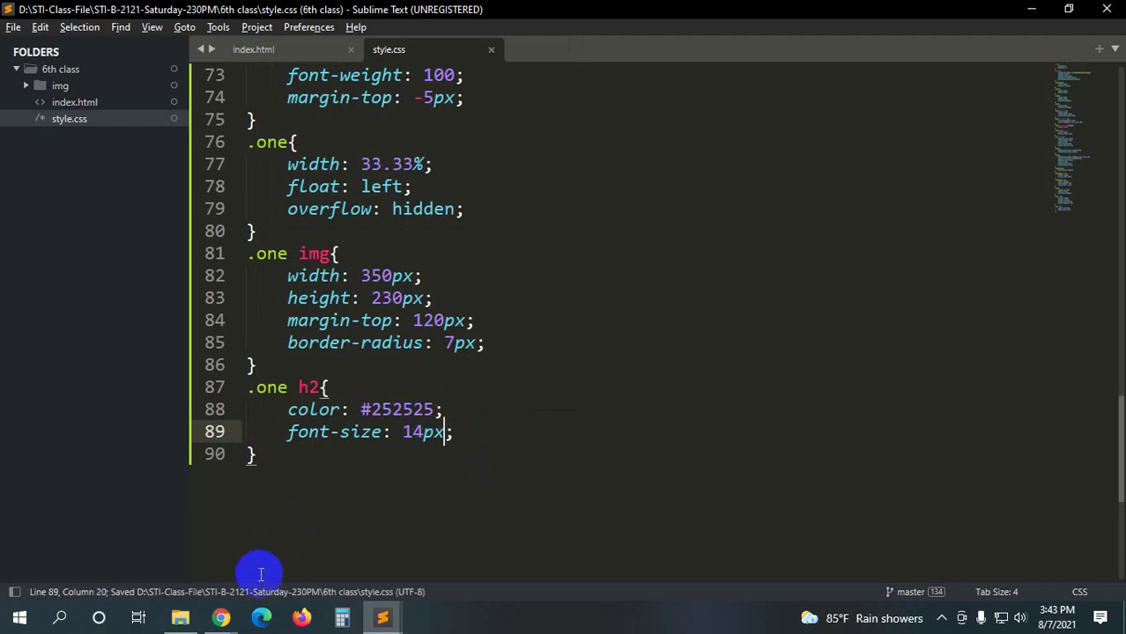
pyautogui.click(220, 619)
pyautogui.click(170, 574)
# - Reload the local page and compare its 'Built for teams' heading and card text with the Stack reference
pyautogui.click(429, 20)
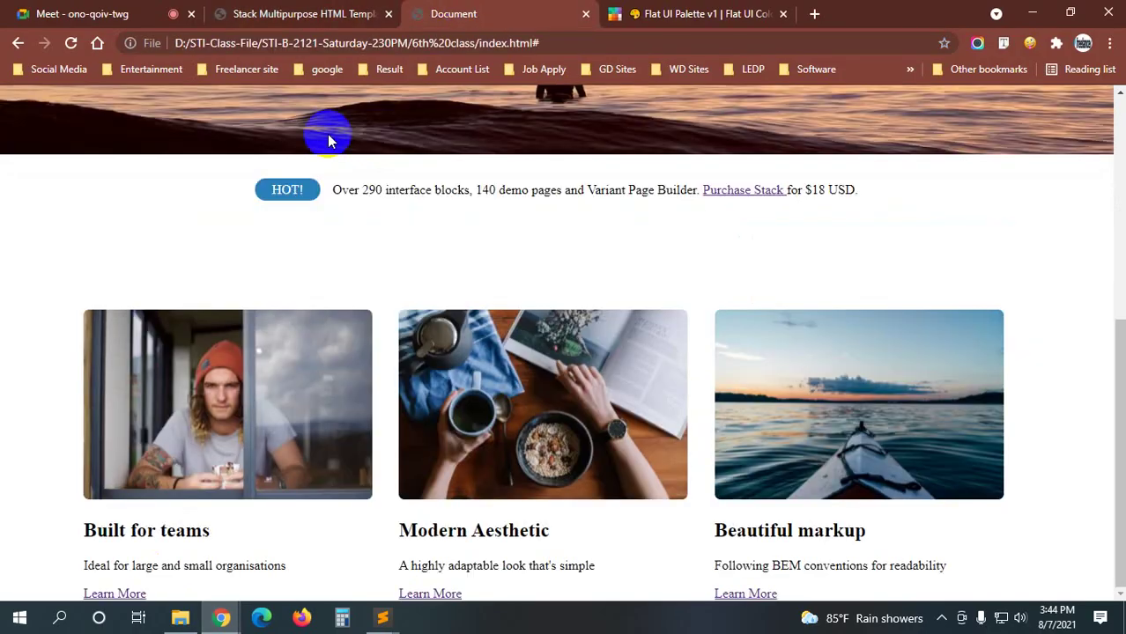
pyautogui.press('F5')
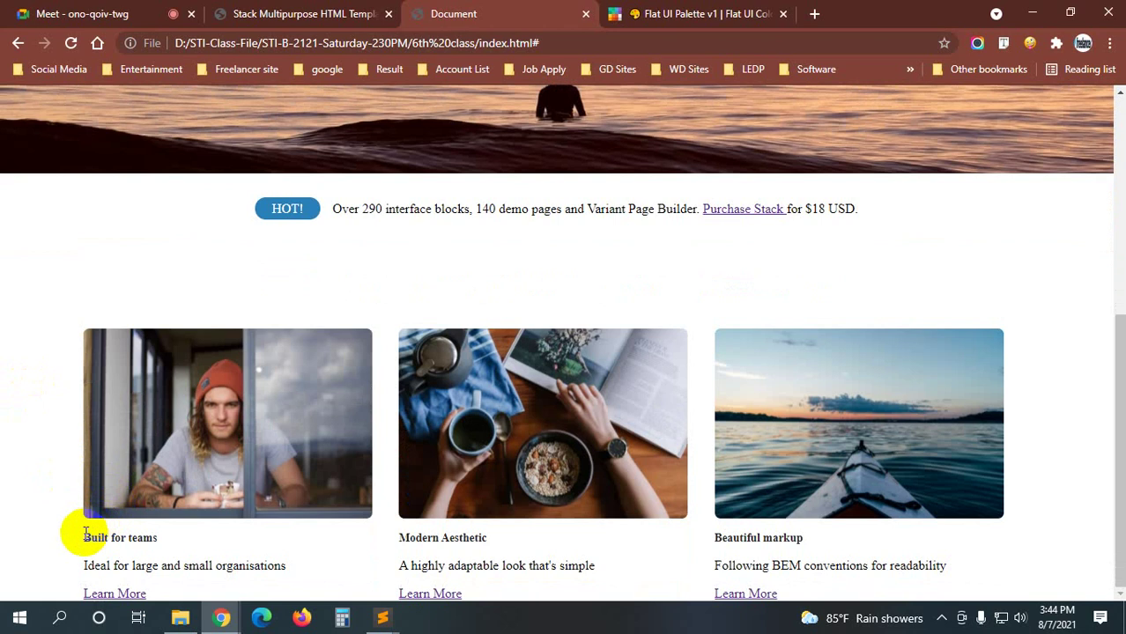
pyautogui.moveTo(78, 534); pyautogui.dragTo(176, 540)
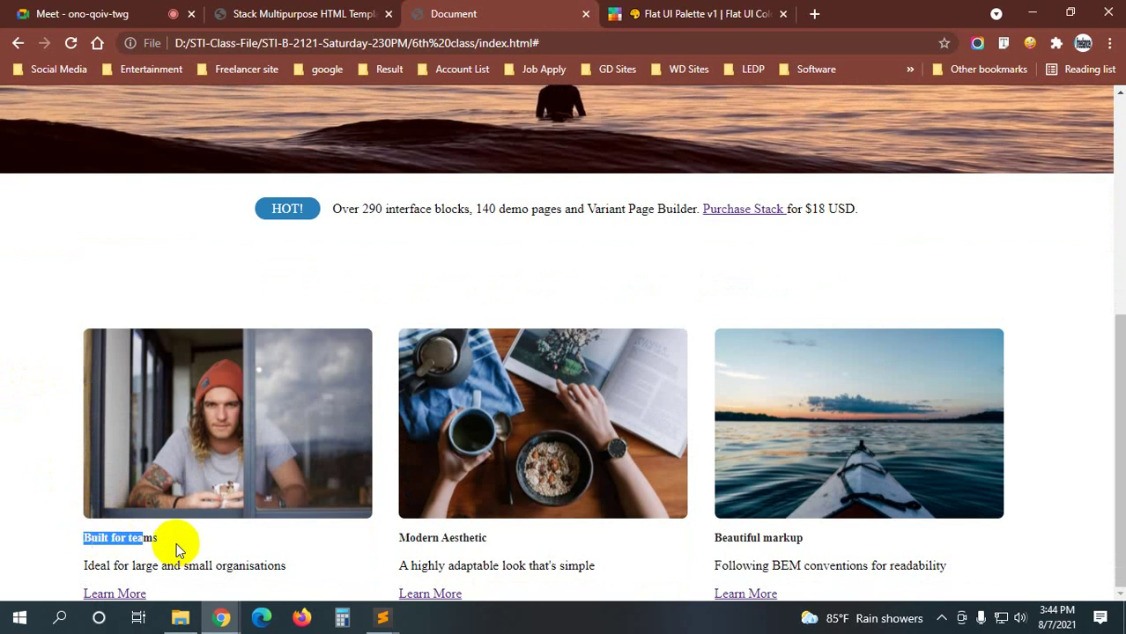
pyautogui.click(300, 13)
pyautogui.moveTo(128, 431); pyautogui.dragTo(259, 535)
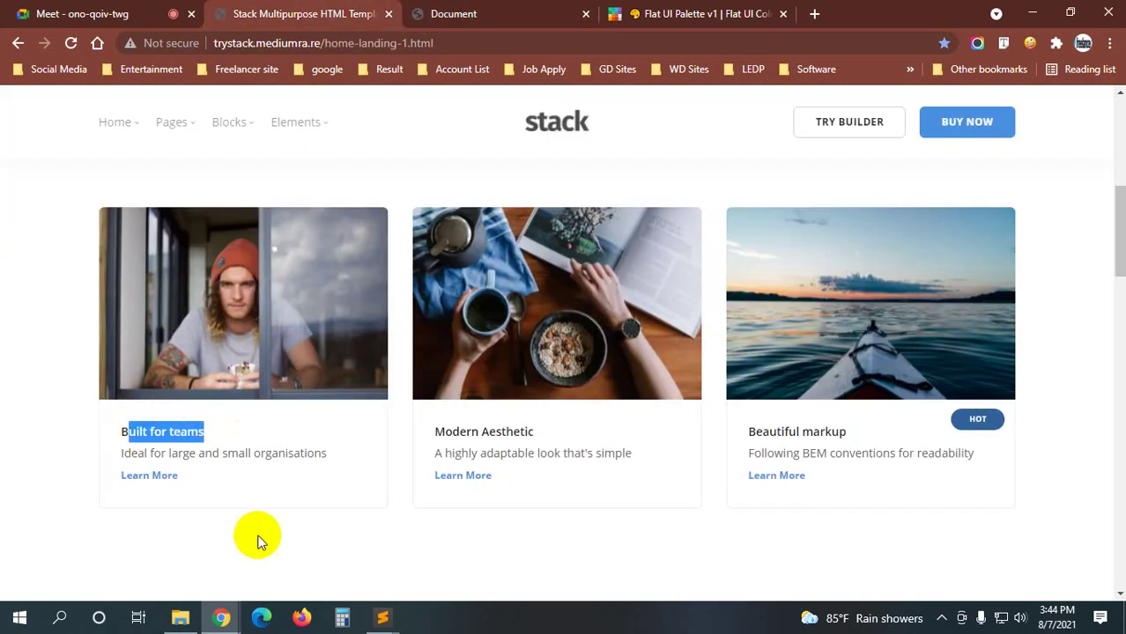
pyautogui.click(257, 544)
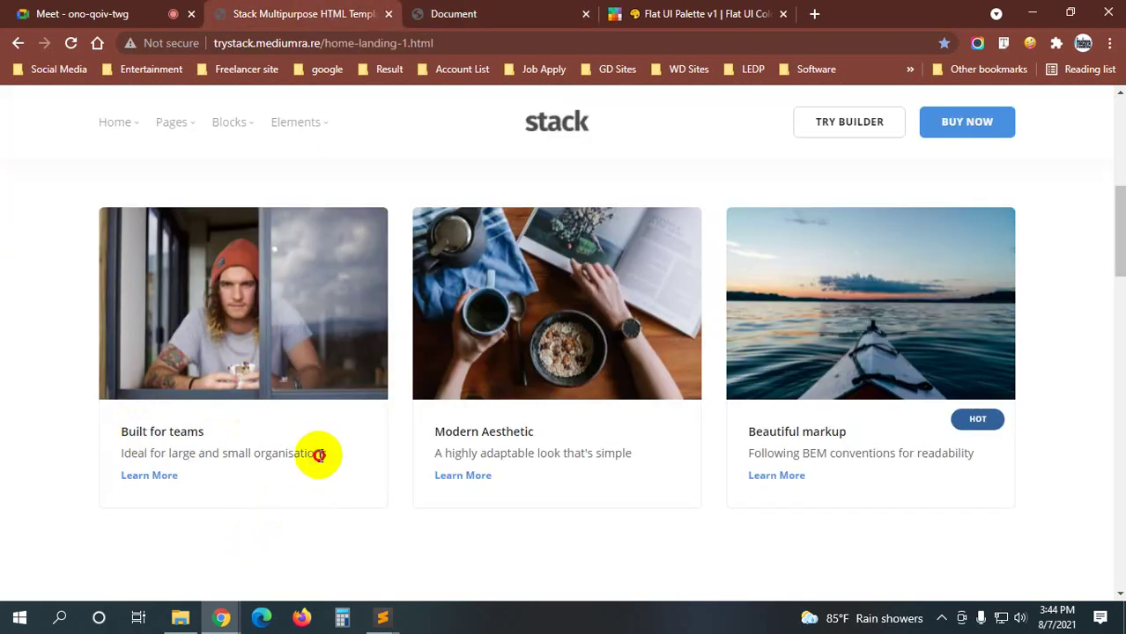
pyautogui.moveTo(324, 454); pyautogui.dragTo(125, 487)
pyautogui.click(277, 538)
pyautogui.click(454, 13)
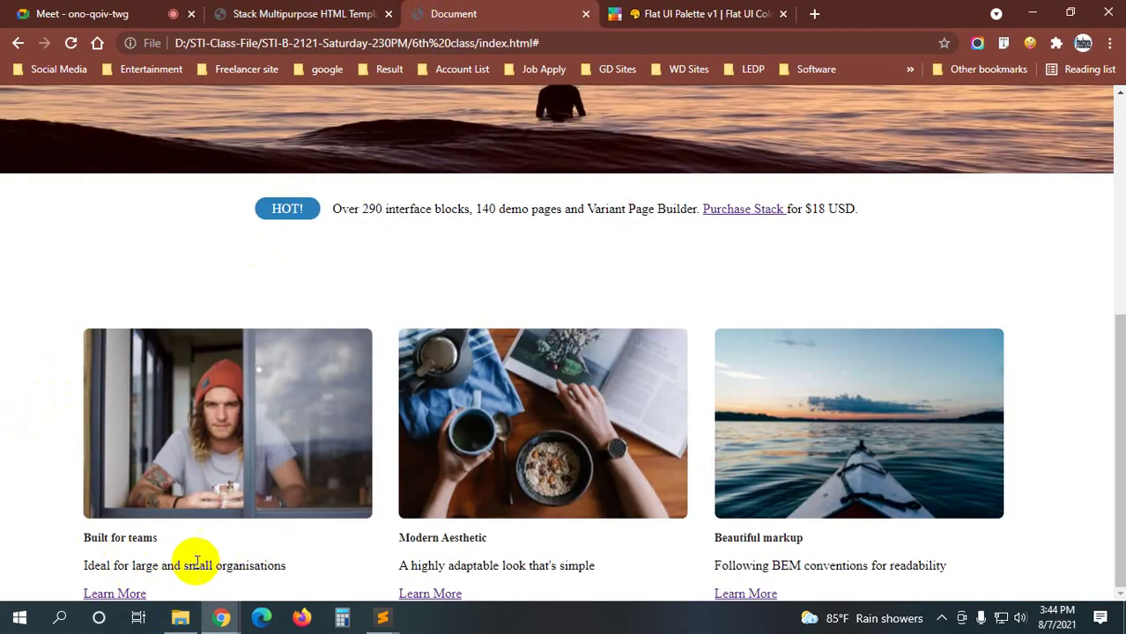
pyautogui.click(374, 13)
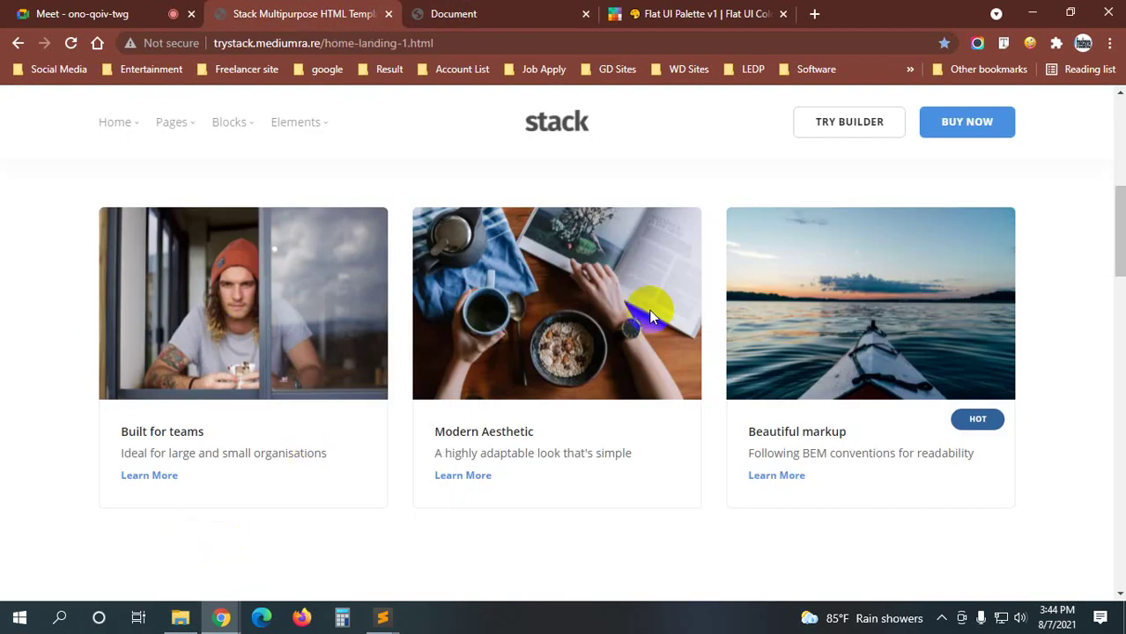
# - Read the card description's colour #666666 with Font Finder and copy it
pyautogui.click(1004, 43)
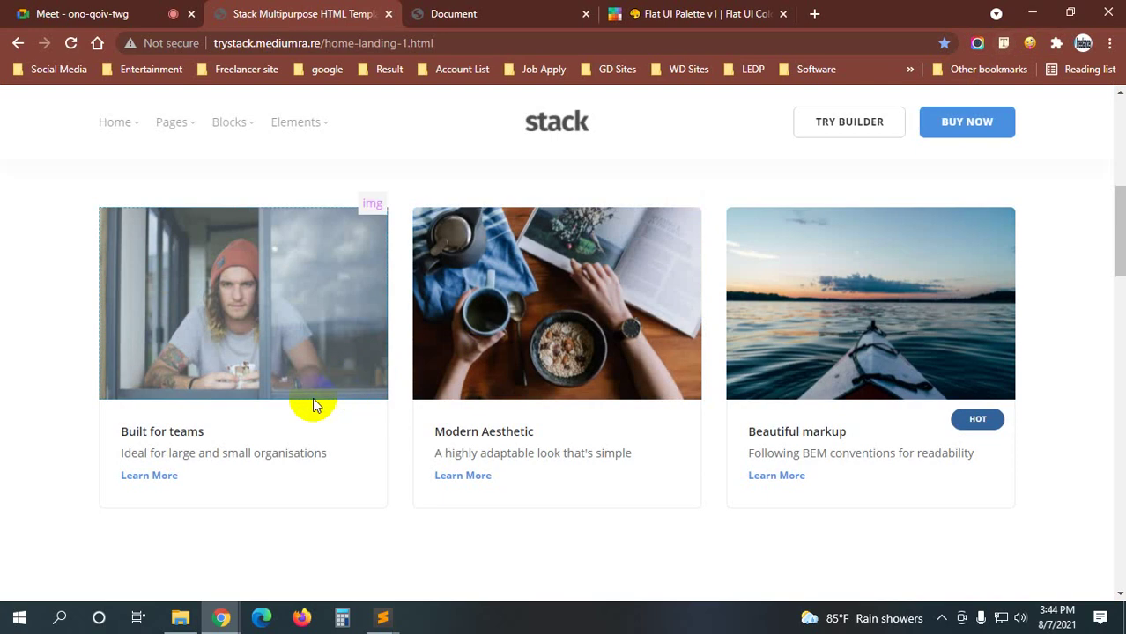
pyautogui.click(233, 454)
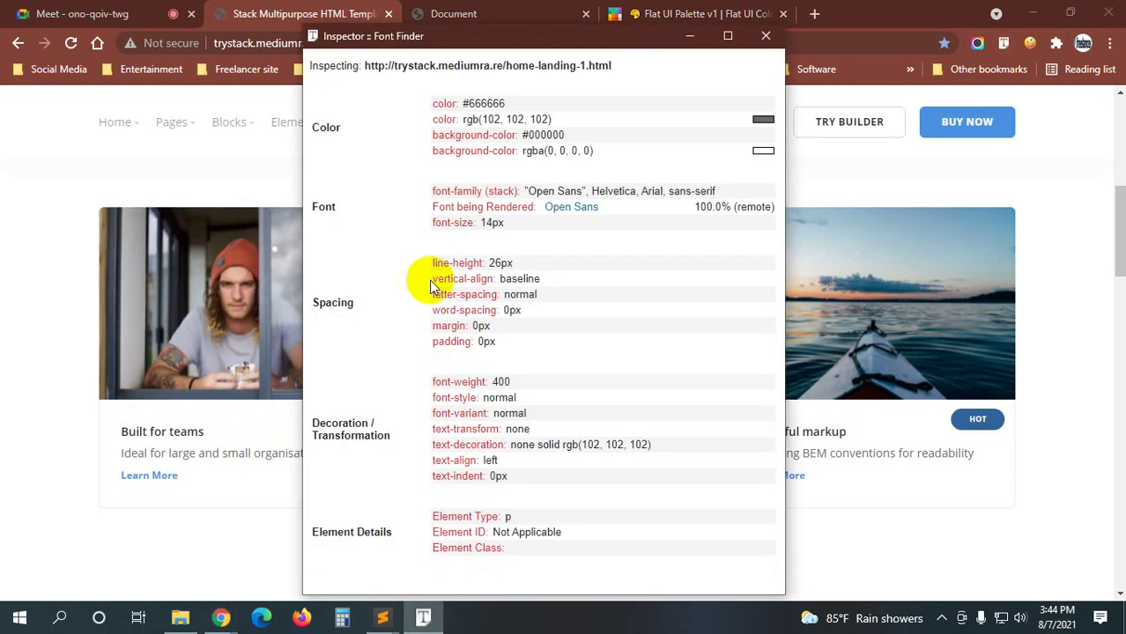
pyautogui.moveTo(499, 103); pyautogui.dragTo(464, 107)
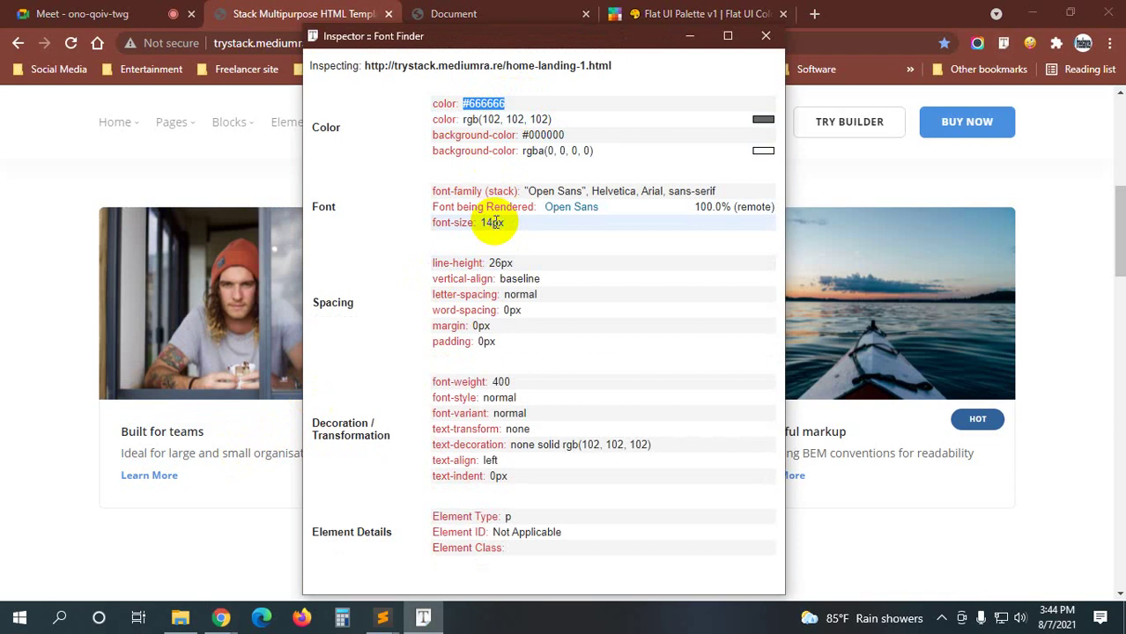
pyautogui.click(765, 35)
# - Create a .one p rule with color #666666 and font-size 14px
pyautogui.moveTo(387, 620)
pyautogui.click(465, 566)
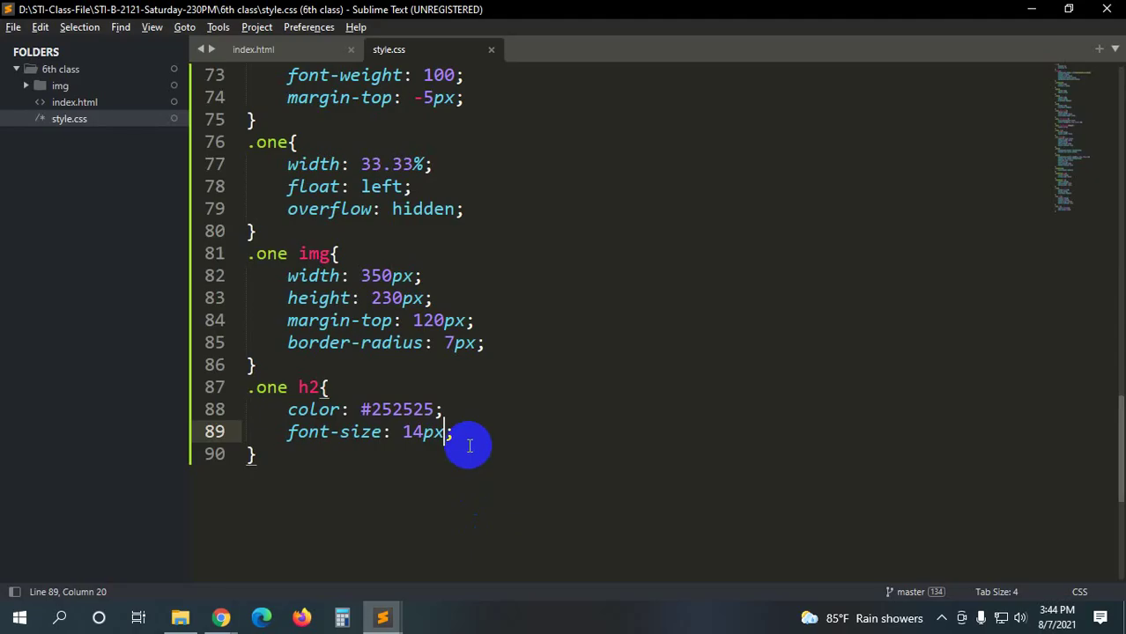
pyautogui.click(335, 453)
pyautogui.press('Return')
pyautogui.write('.')
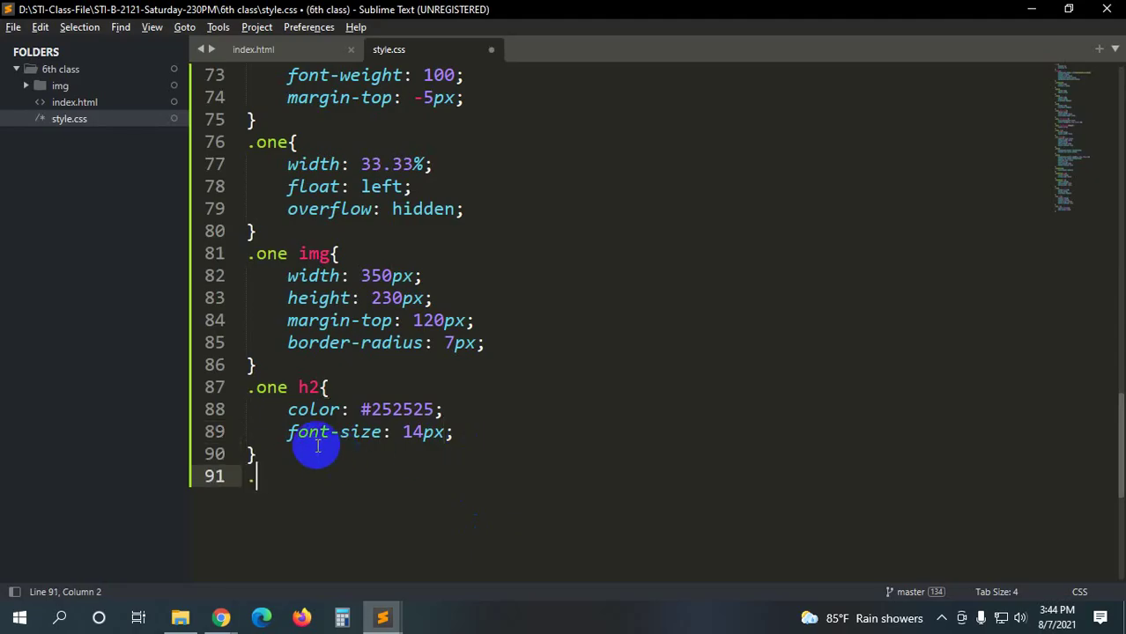
pyautogui.write('one p')
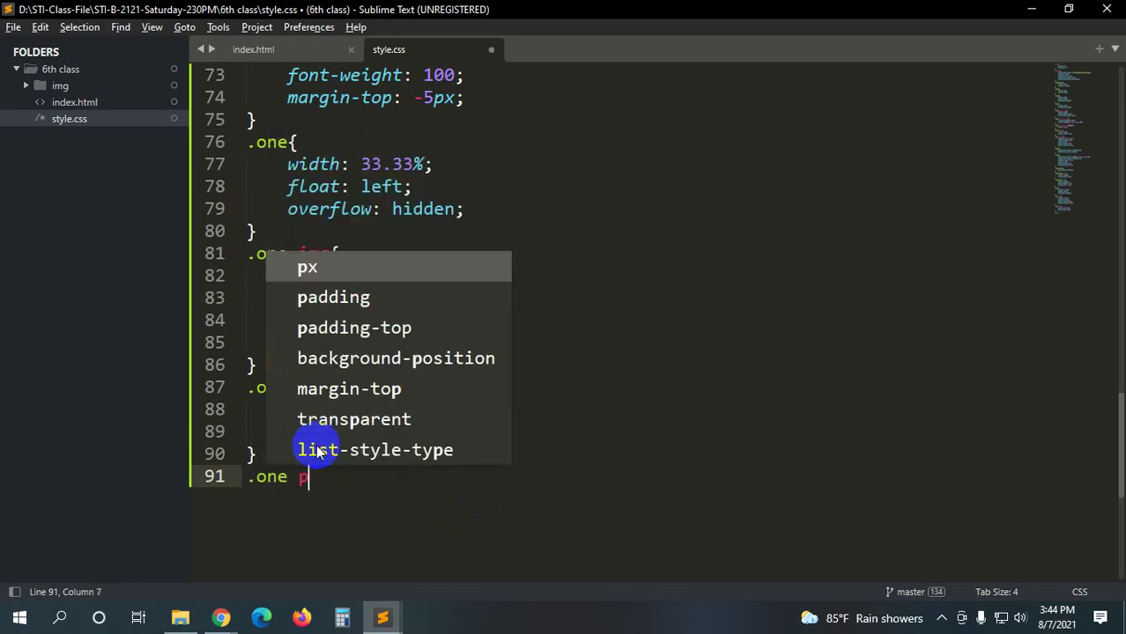
pyautogui.write('{')
pyautogui.press('Return')
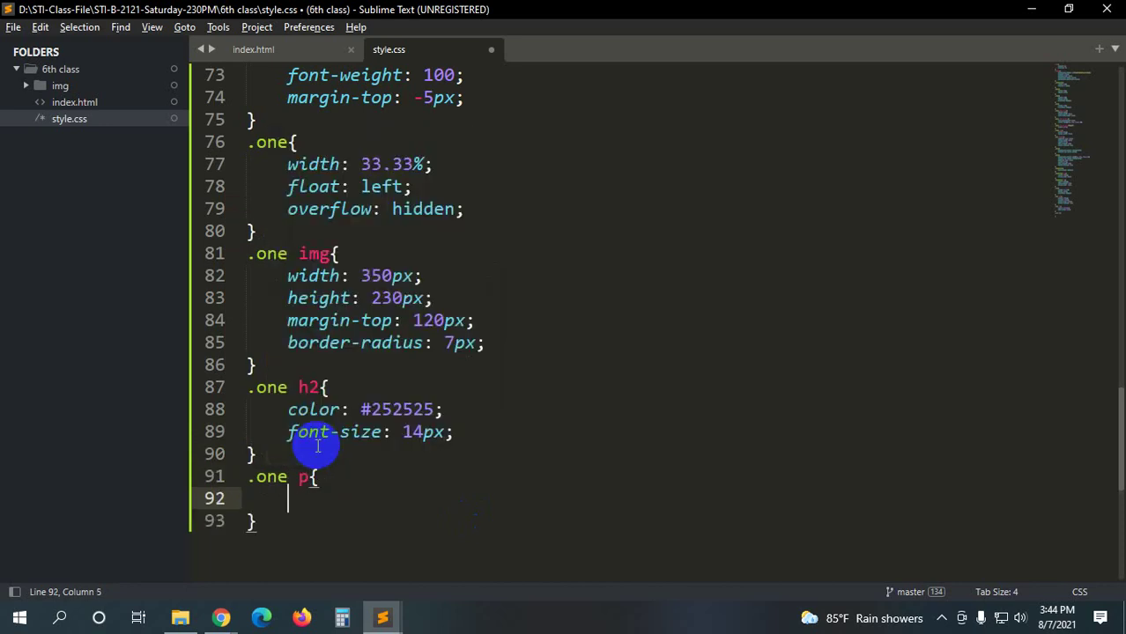
pyautogui.write('co')
pyautogui.press('Return')
pyautogui.write('#666666;')
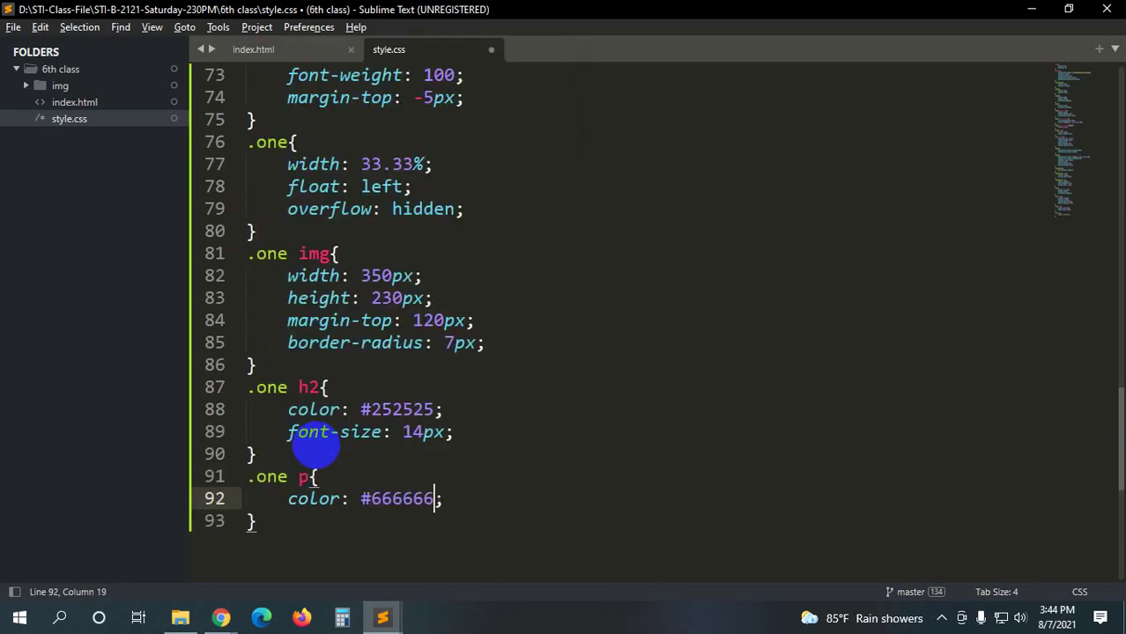
pyautogui.press('Tab')
pyautogui.press('Return')
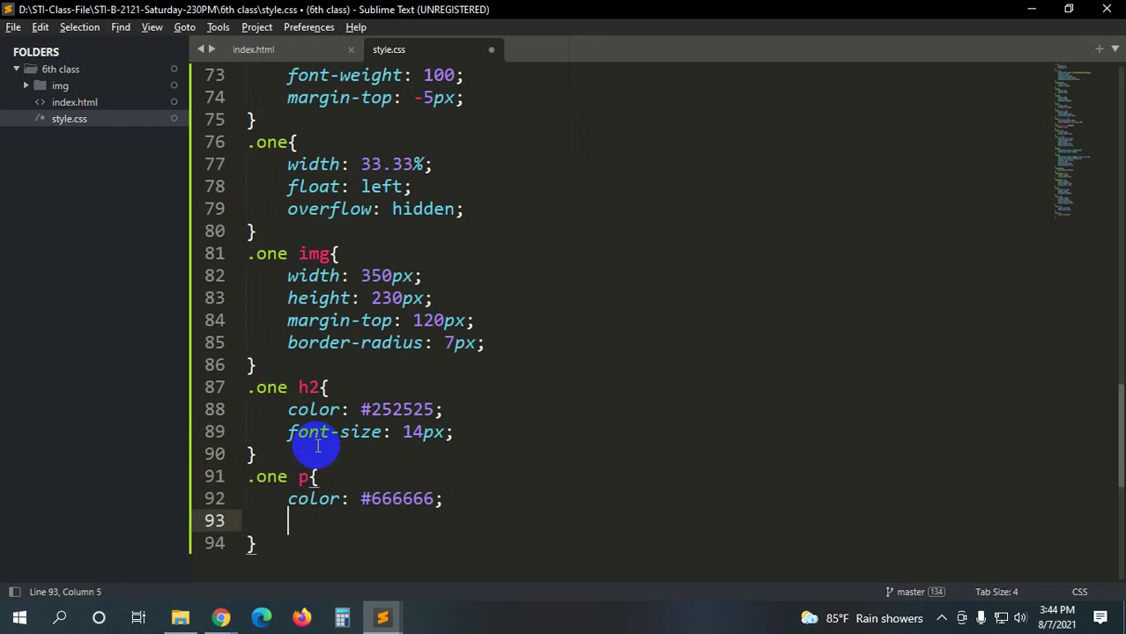
pyautogui.write('font')
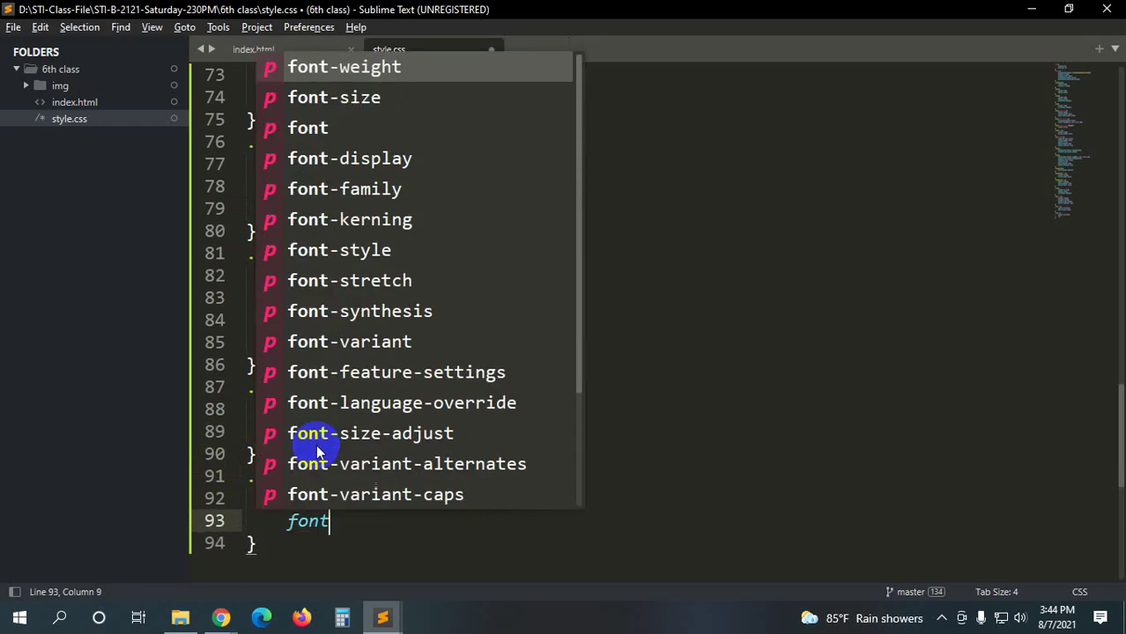
pyautogui.write('-s')
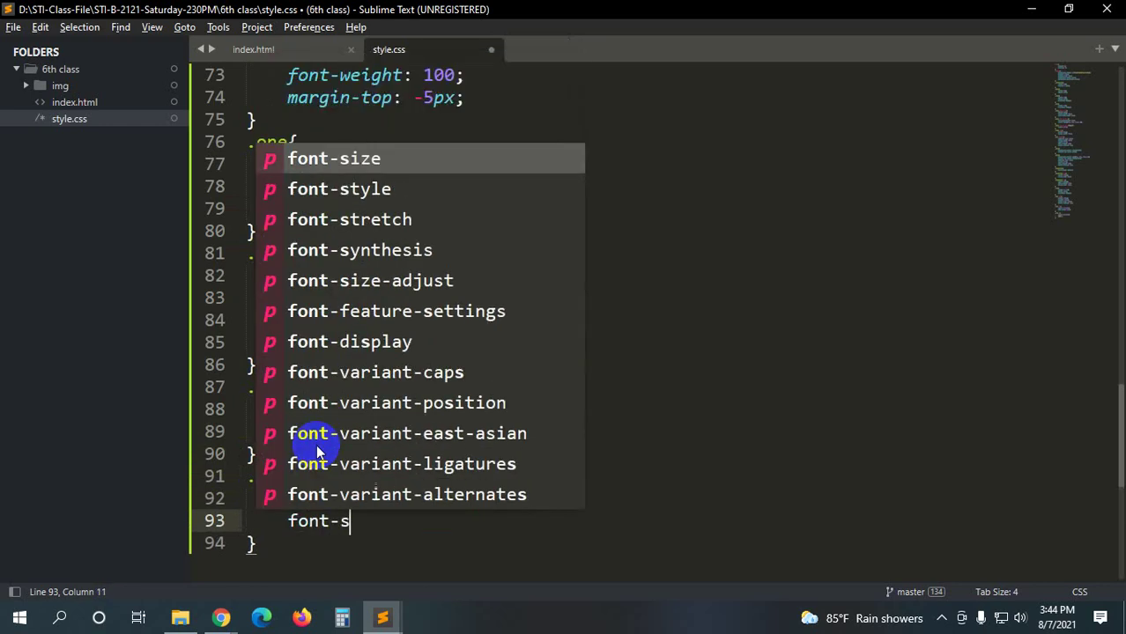
pyautogui.press('Return')
pyautogui.write('14px;')
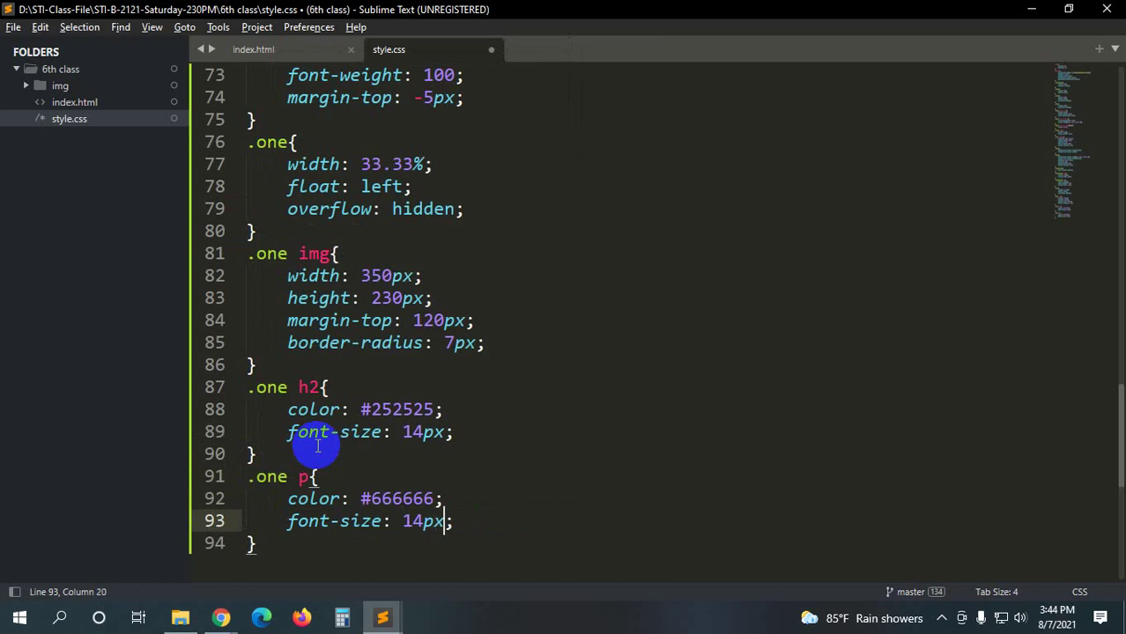
# - Reload the local page, compare the card descriptions with the Stack reference, and return to style.css
pyautogui.moveTo(221, 617)
pyautogui.click(176, 563)
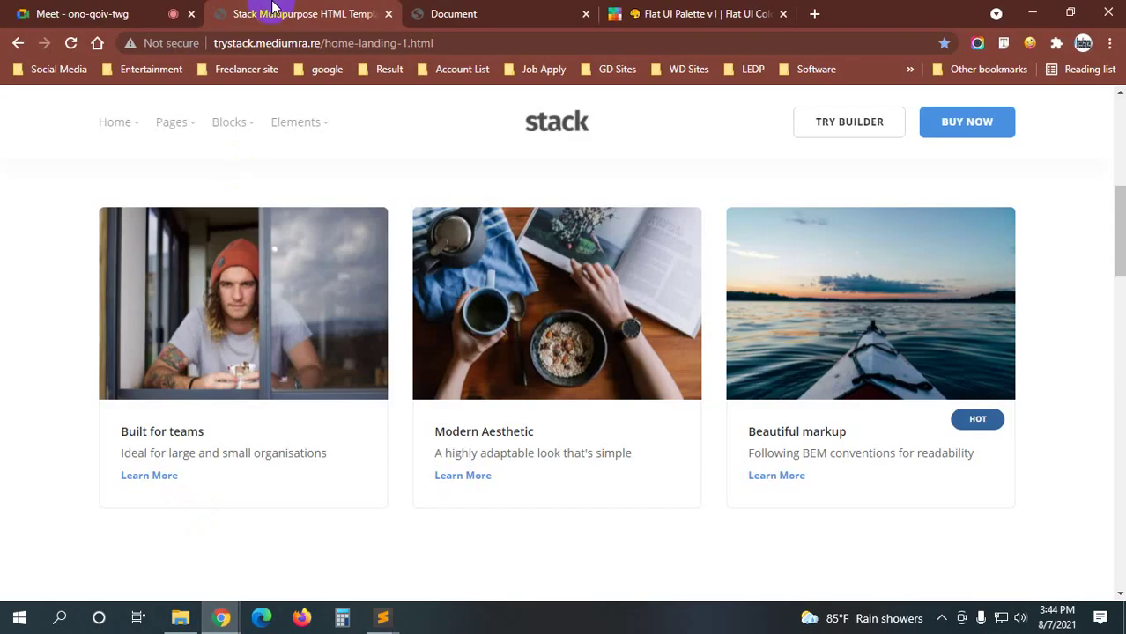
pyautogui.click(452, 12)
pyautogui.hotkey('ctrl', 'r')
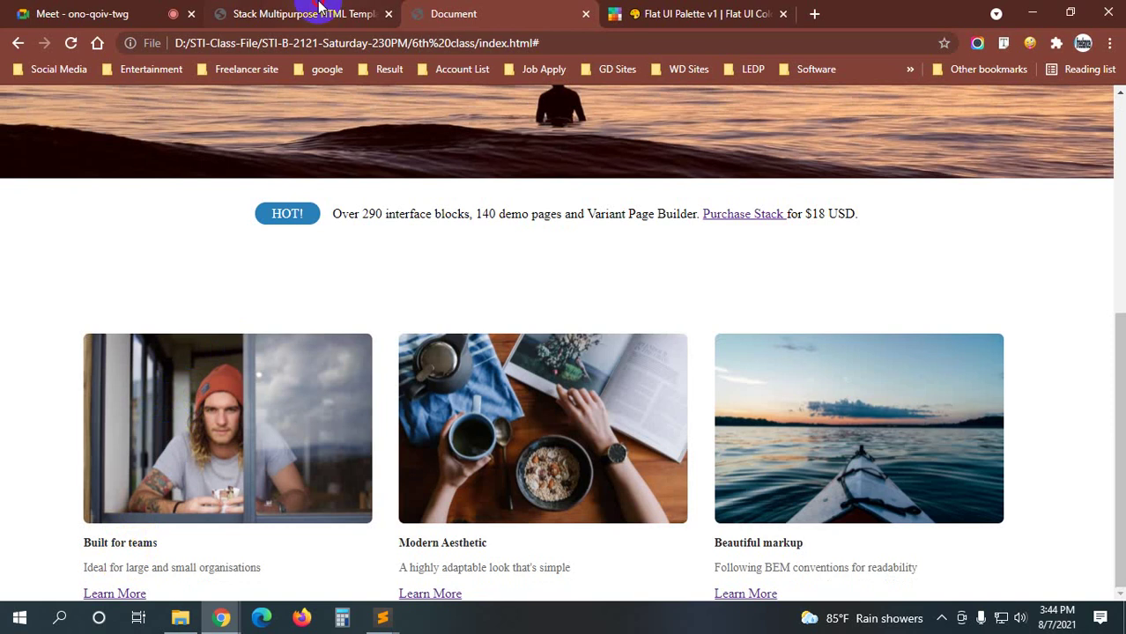
pyautogui.click(304, 13)
pyautogui.moveTo(173, 454); pyautogui.dragTo(278, 496)
pyautogui.click(276, 504)
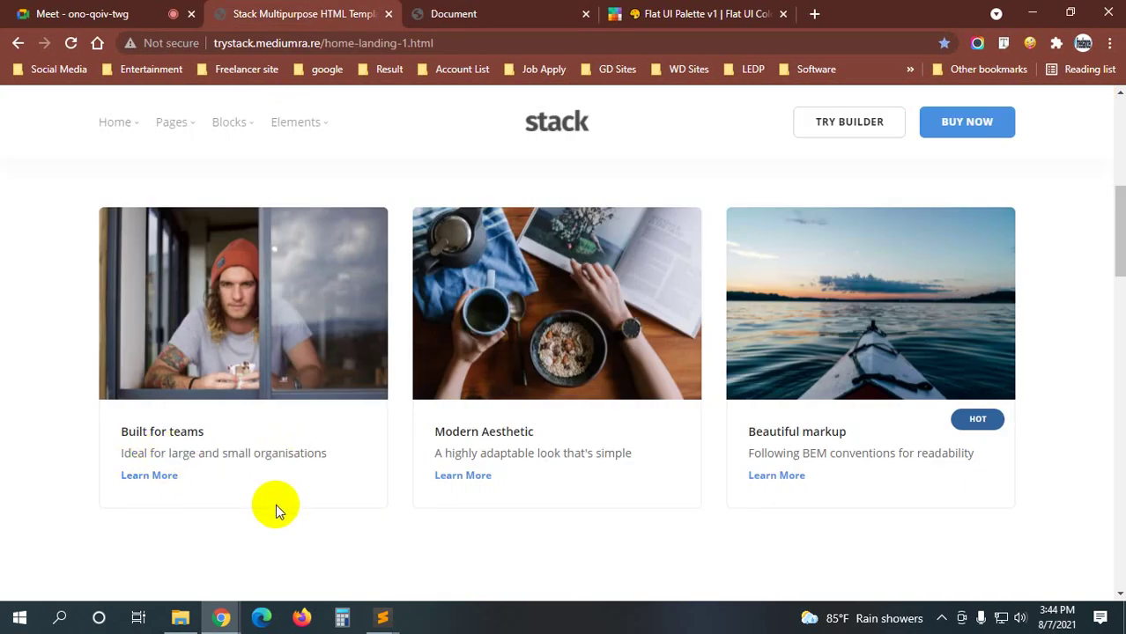
pyautogui.click(504, 14)
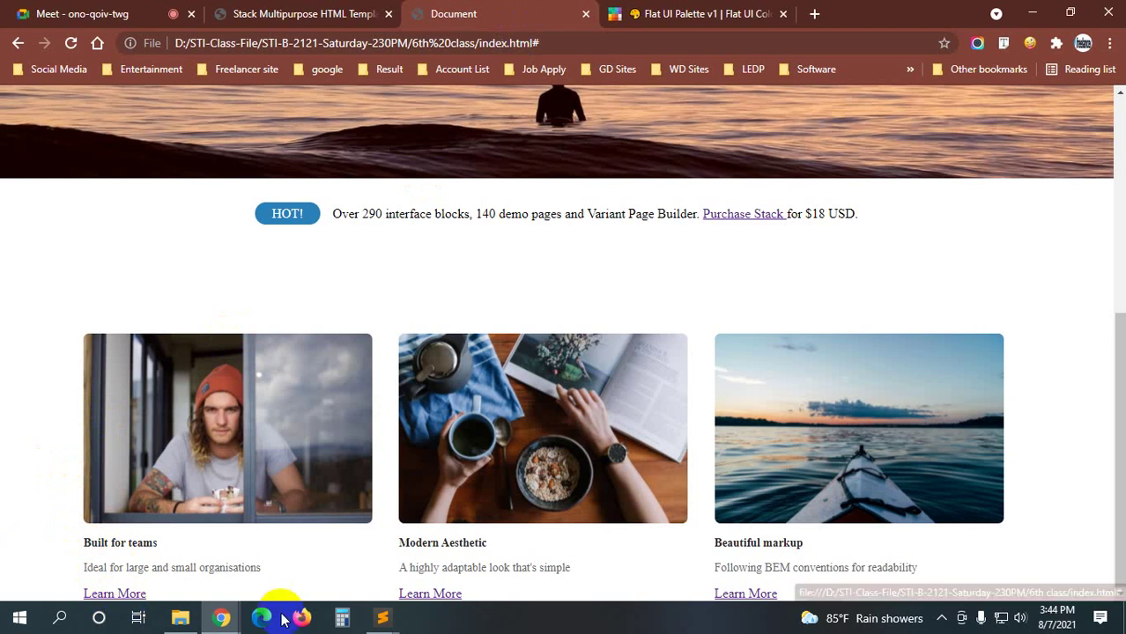
pyautogui.click(381, 617)
pyautogui.click(473, 581)
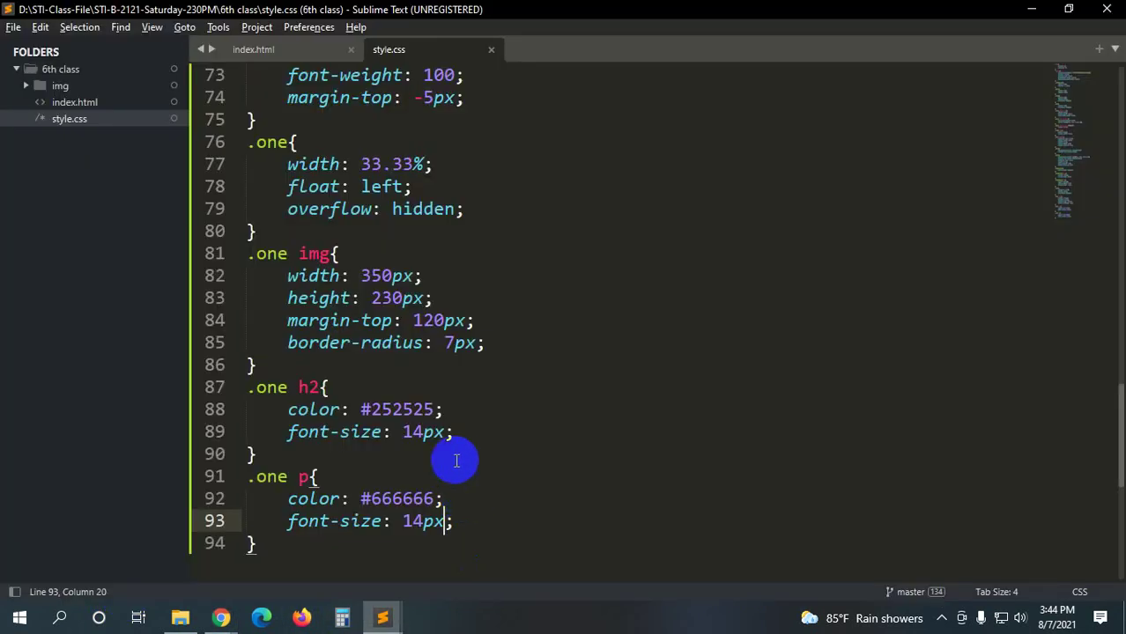
# - Add margin-bottom 200px to the .one img rule, save, and reload the page to check
pyautogui.click(506, 344)
pyautogui.press('Return')
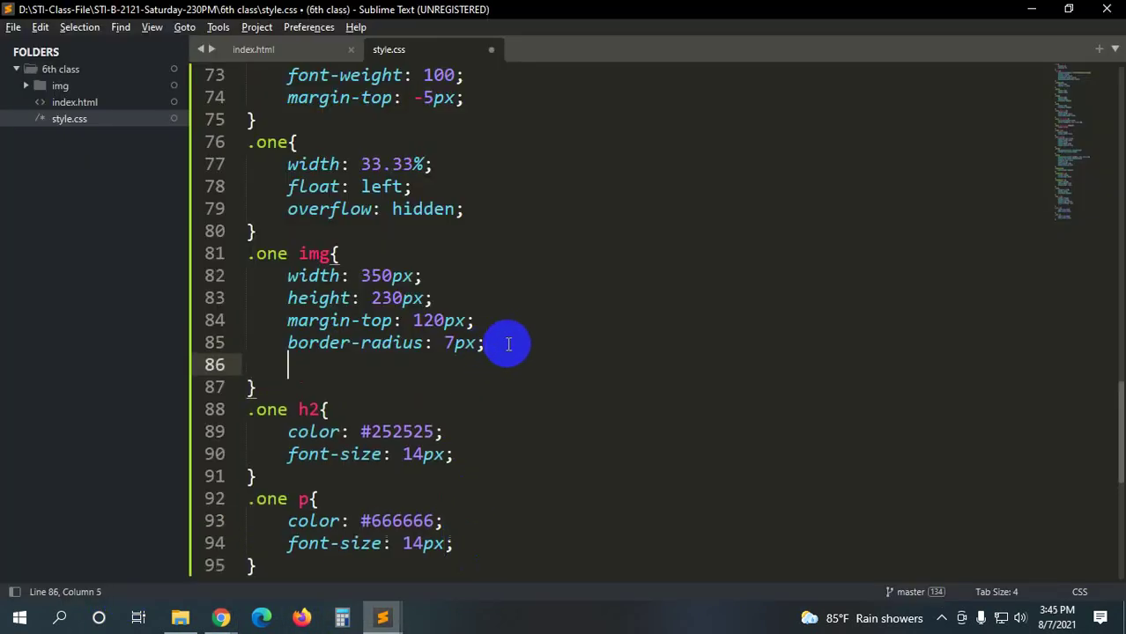
pyautogui.write('margin-')
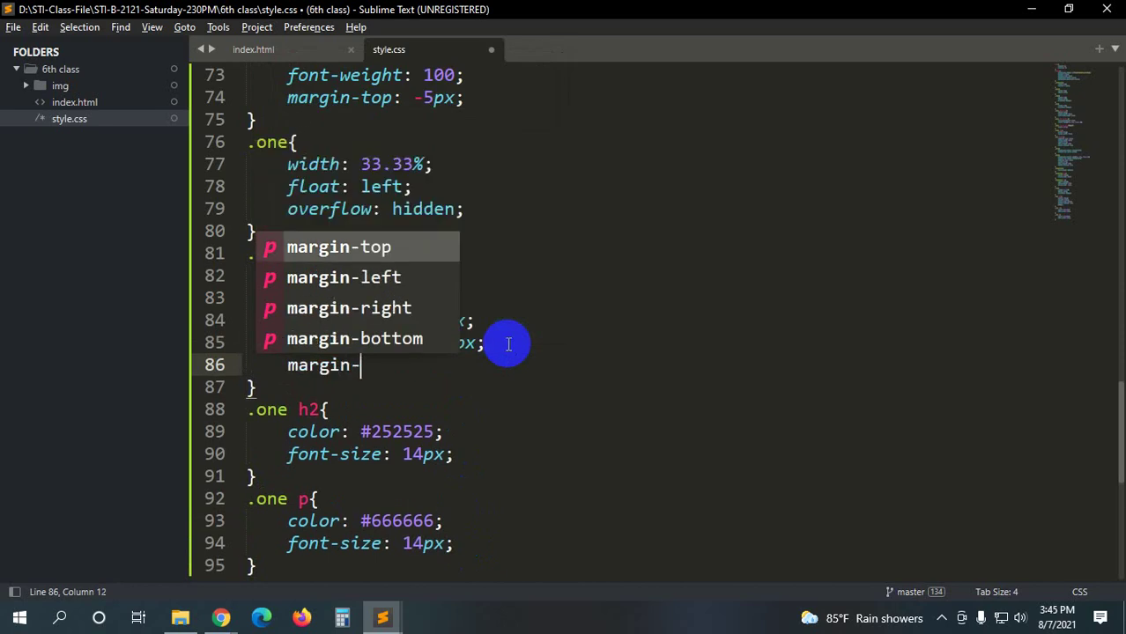
pyautogui.write('bottom')
pyautogui.press('Return')
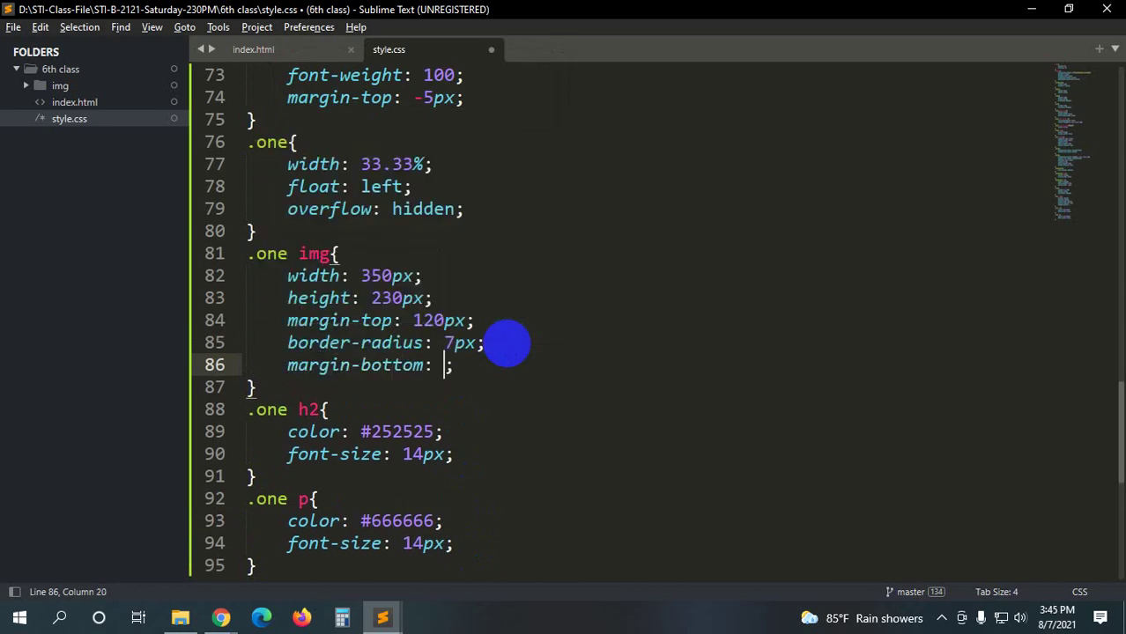
pyautogui.hotkey('ctrl', 's')
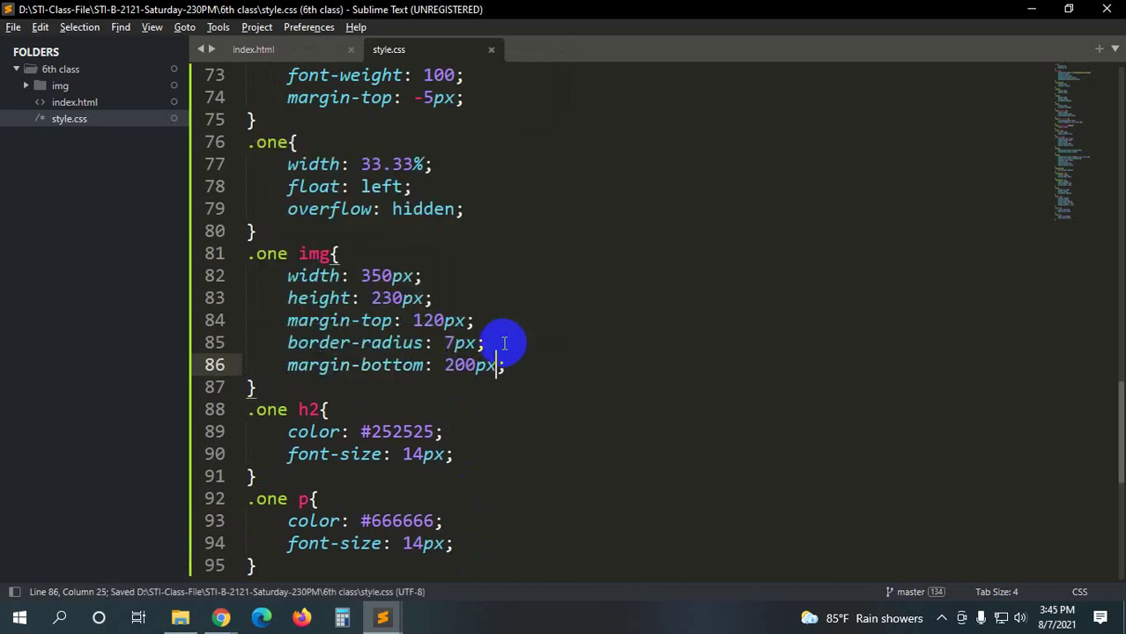
pyautogui.hotkey('alt', 'Tab')
pyautogui.press('F5')
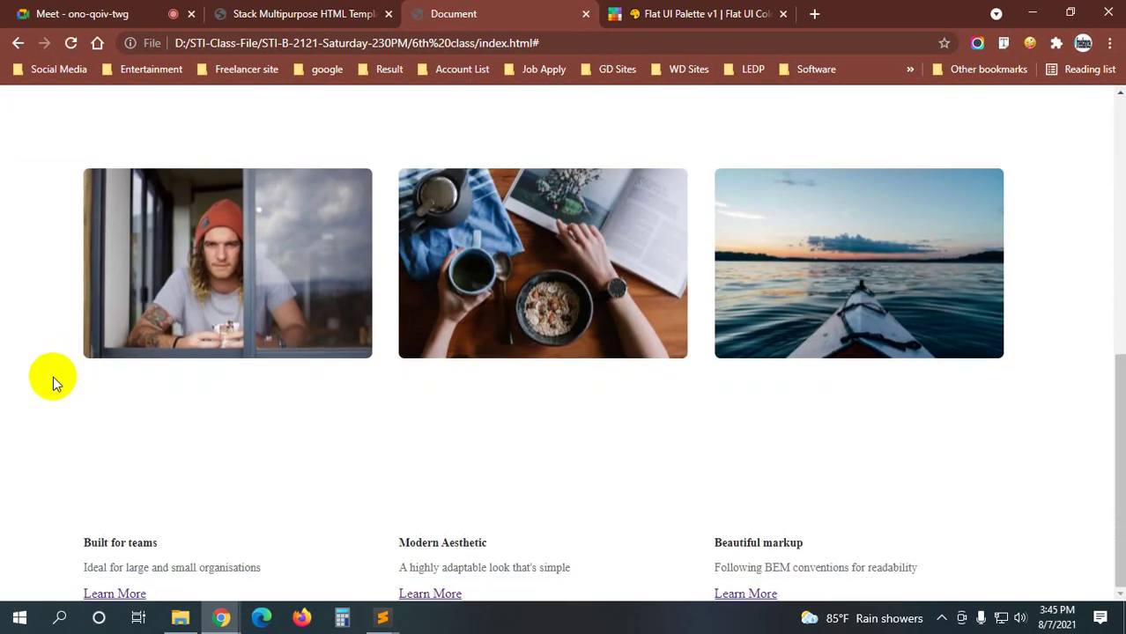
pyautogui.hotkey('alt', 'Tab')
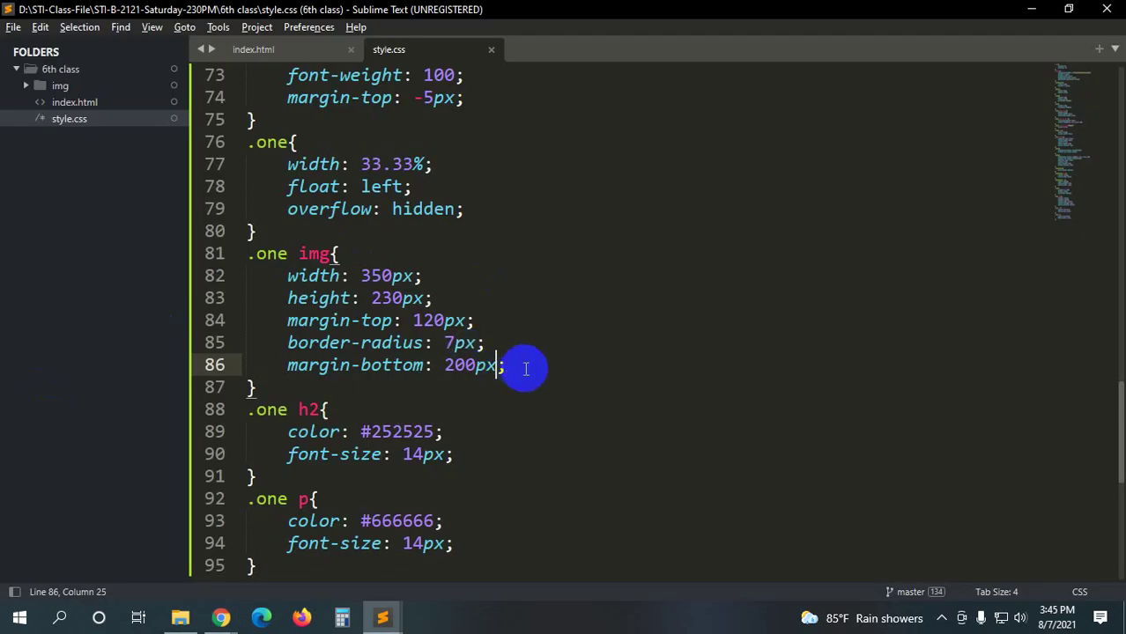
# - Cut the margin-bottom: 200px declaration out of .one img and save
pyautogui.moveTo(526, 368); pyautogui.dragTo(247, 364)
pyautogui.hotkey('ctrl', 'x')
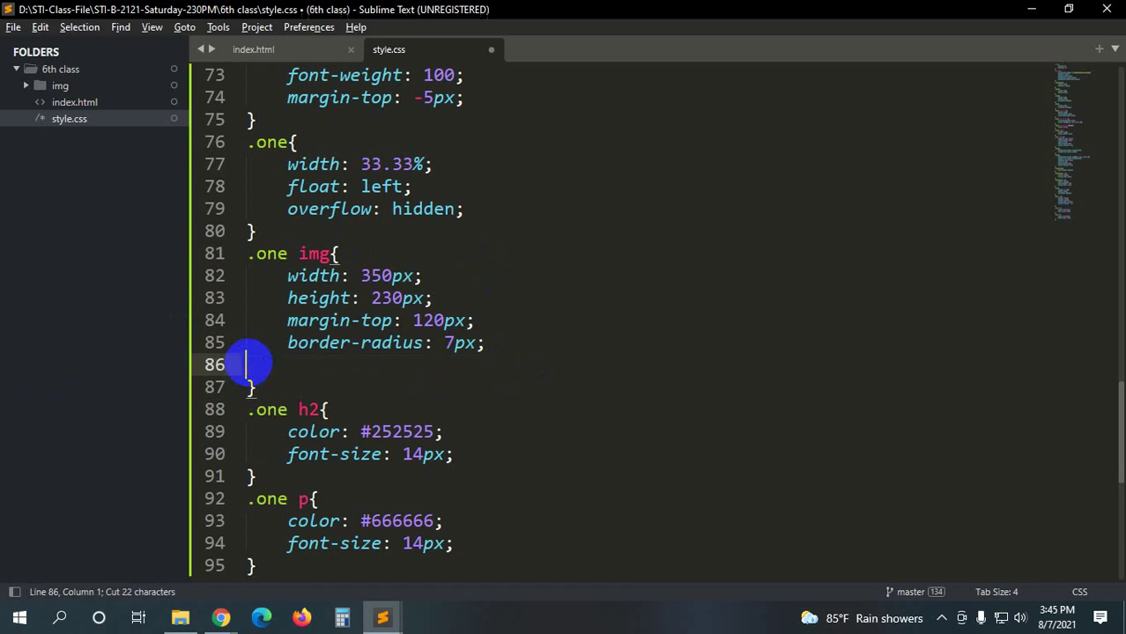
pyautogui.press('BackSpace')
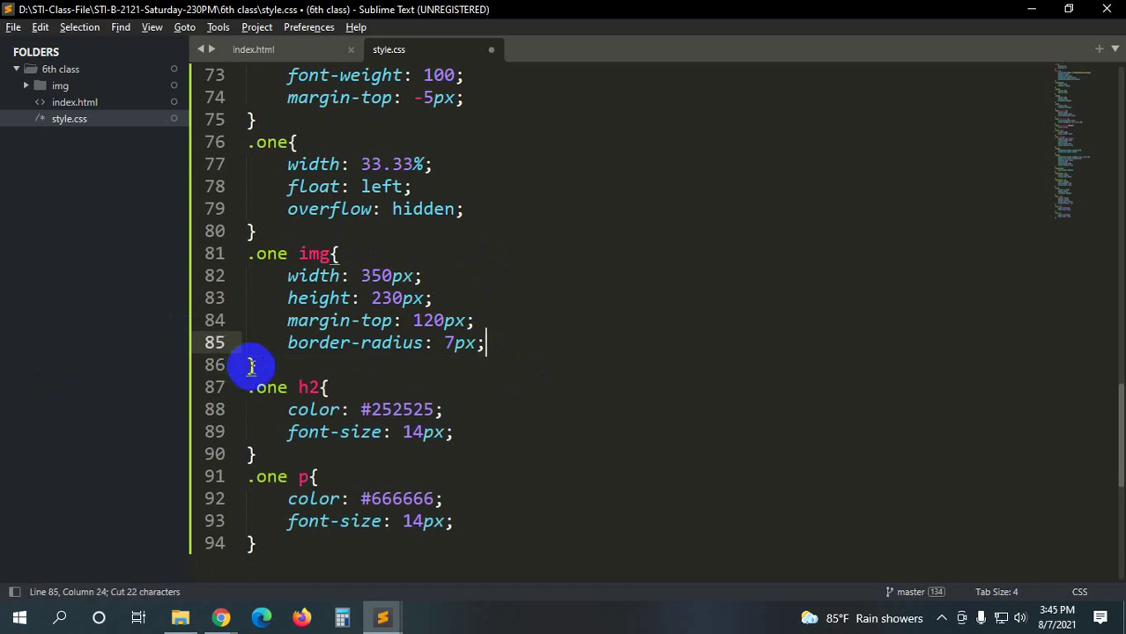
pyautogui.scroll(-4, 489, 360)
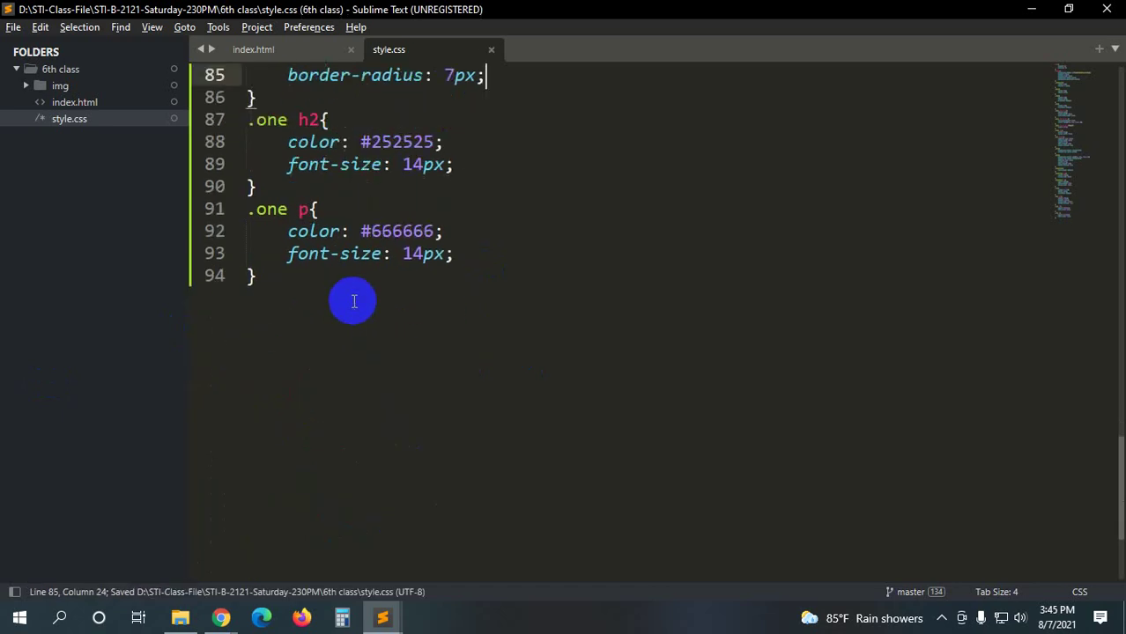
pyautogui.click(264, 273)
pyautogui.hotkey('ctrl', 's')
# - Paste margin-bottom: 200px into a new .one a rule, save, and reload the page
pyautogui.press('Return')
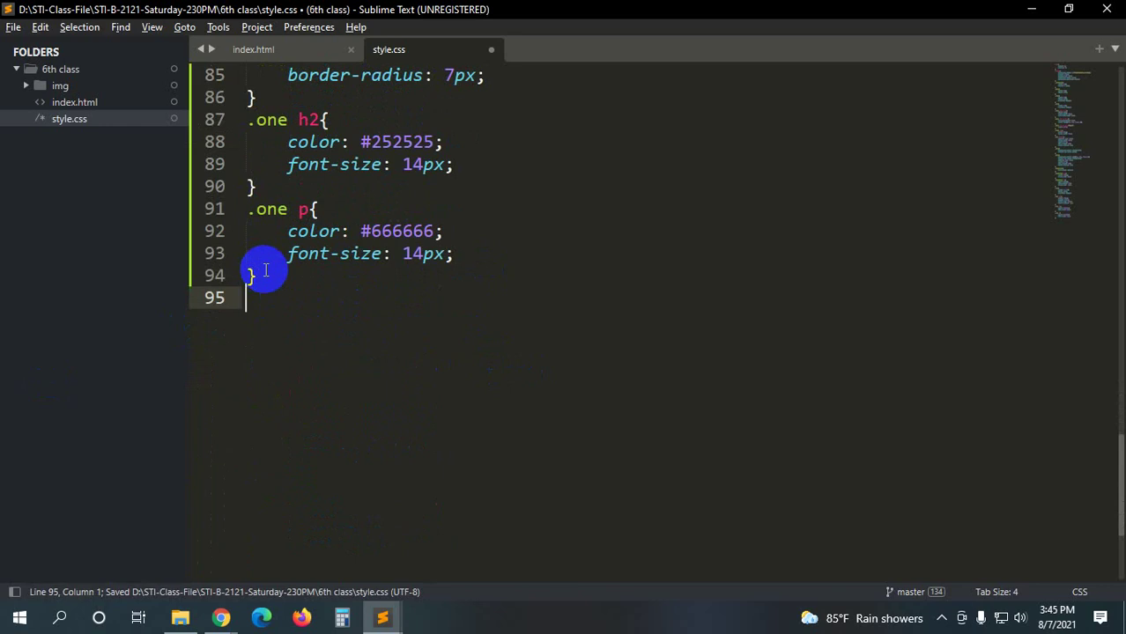
pyautogui.write('.one a')
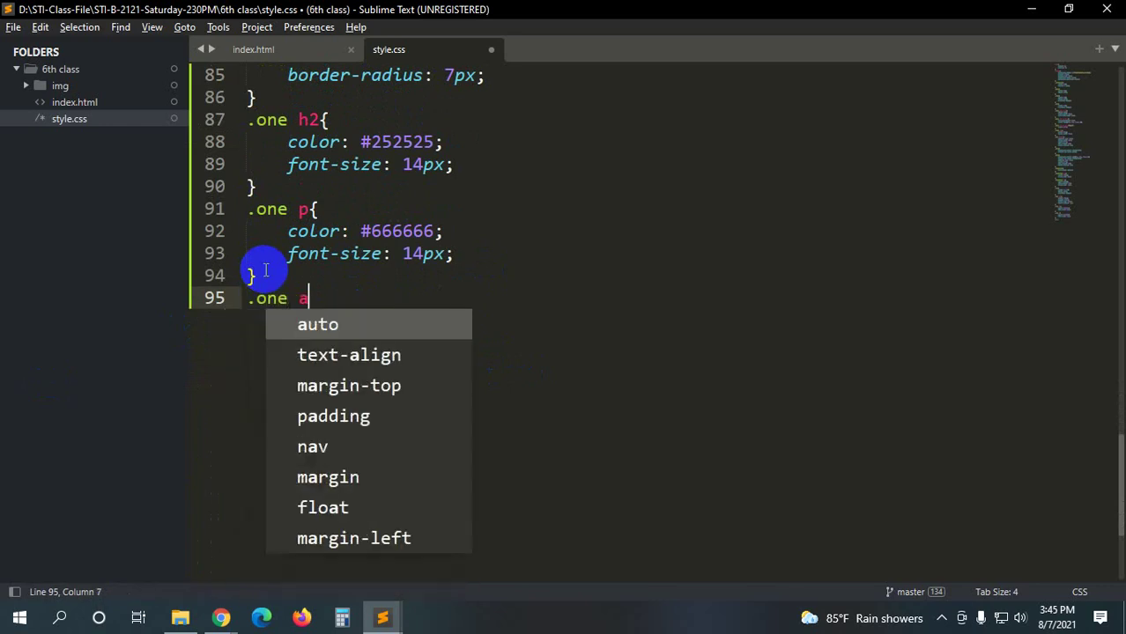
pyautogui.write('{')
pyautogui.press('Return')
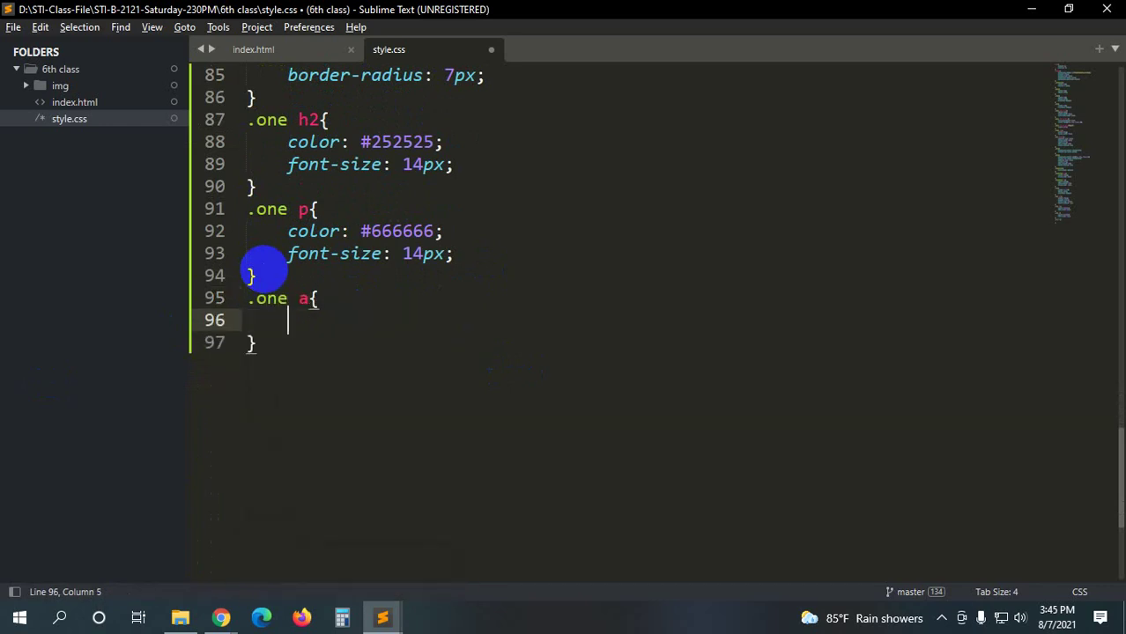
pyautogui.hotkey('ctrl', 'v')
pyautogui.hotkey('ctrl', 's')
pyautogui.click(324, 329)
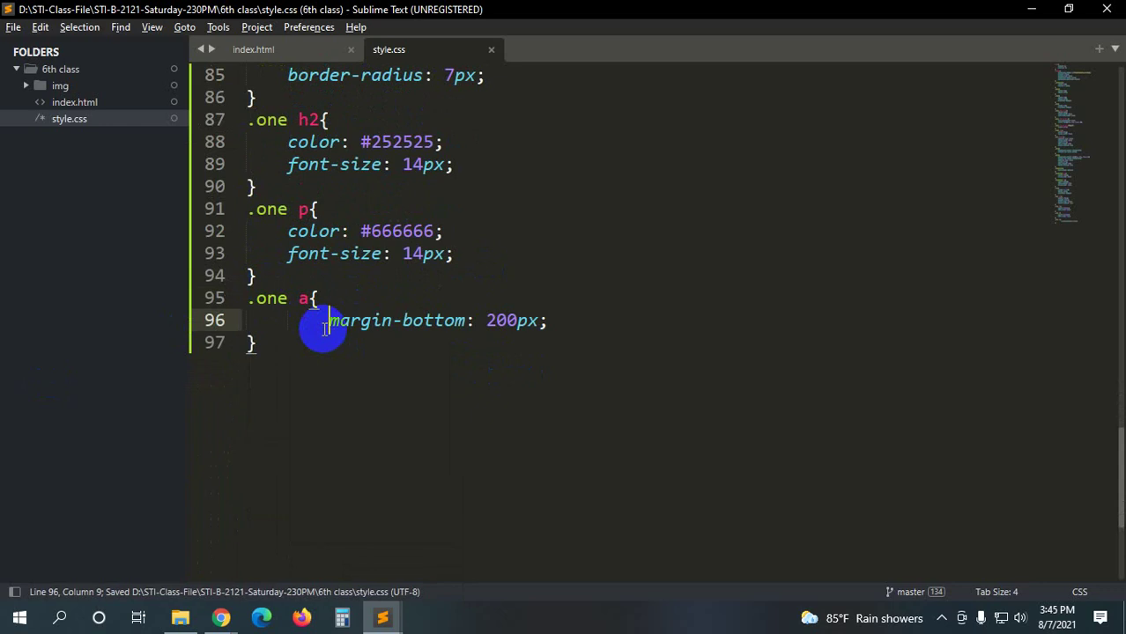
pyautogui.hotkey('alt', 'Tab')
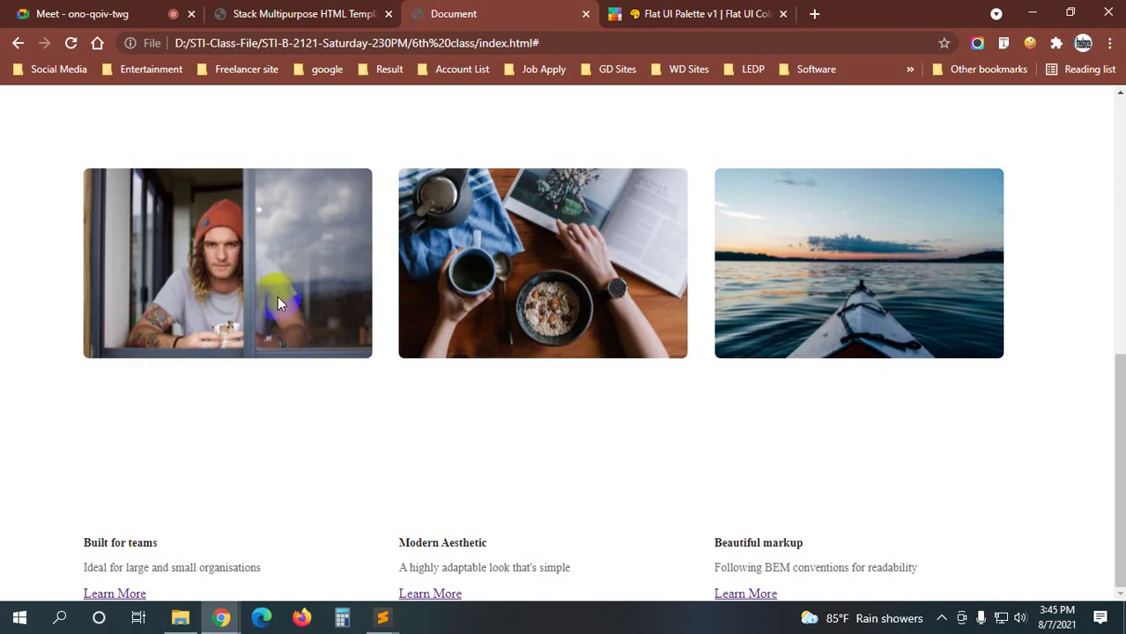
pyautogui.press('F5')
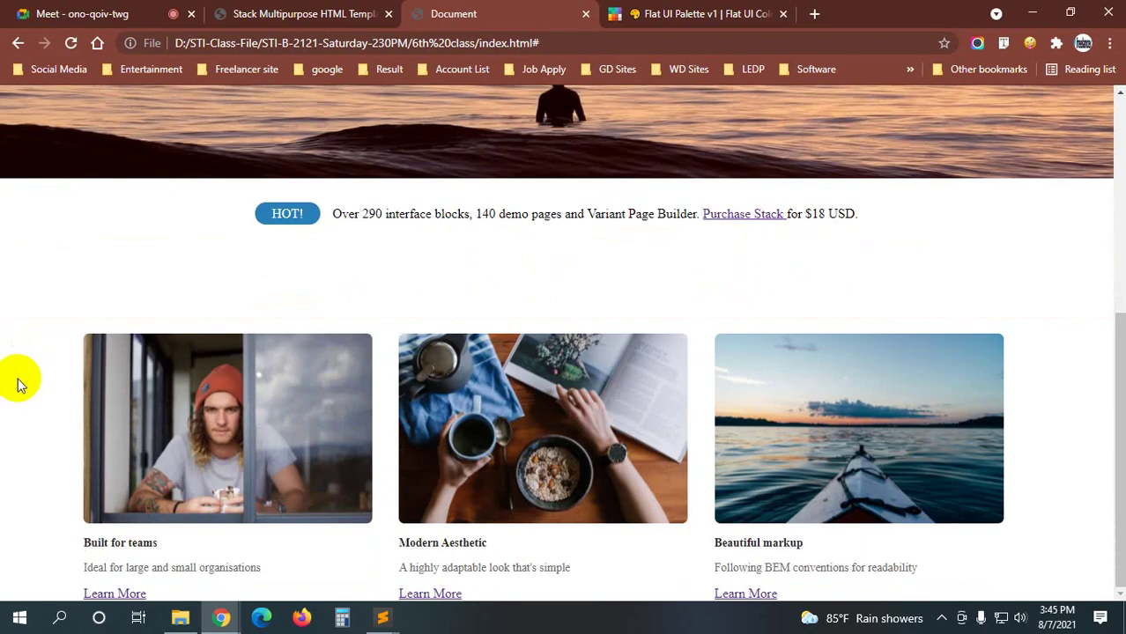
pyautogui.hotkey('alt', 'Tab')
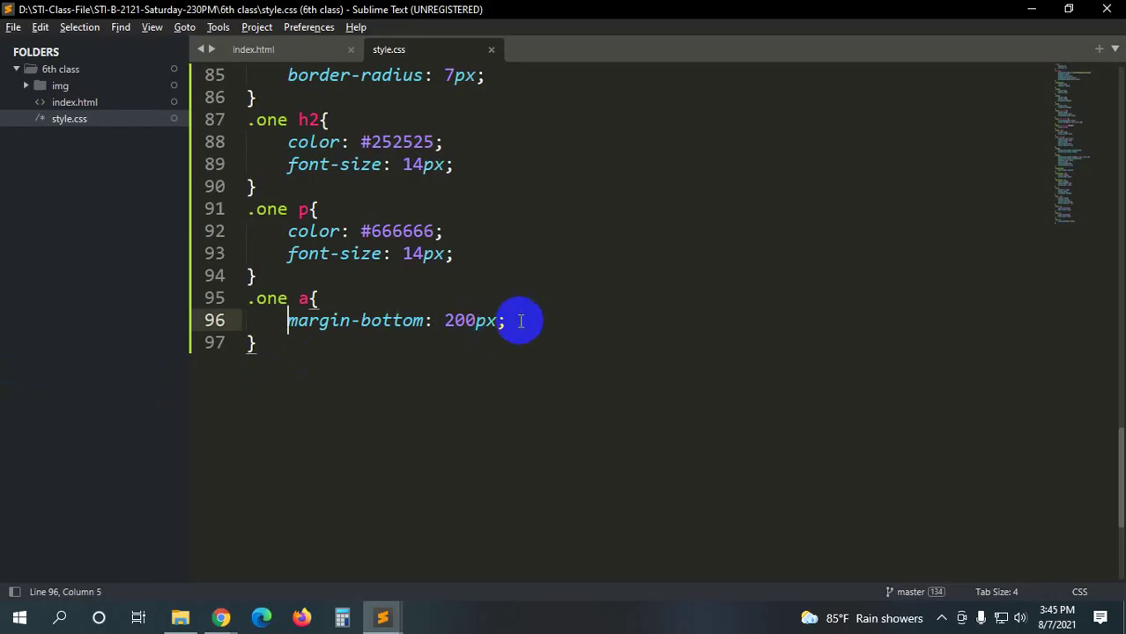
# - Delete margin-bottom from .one a and add a new line after the closing section tag in index.html
pyautogui.moveTo(511, 321); pyautogui.dragTo(291, 322)
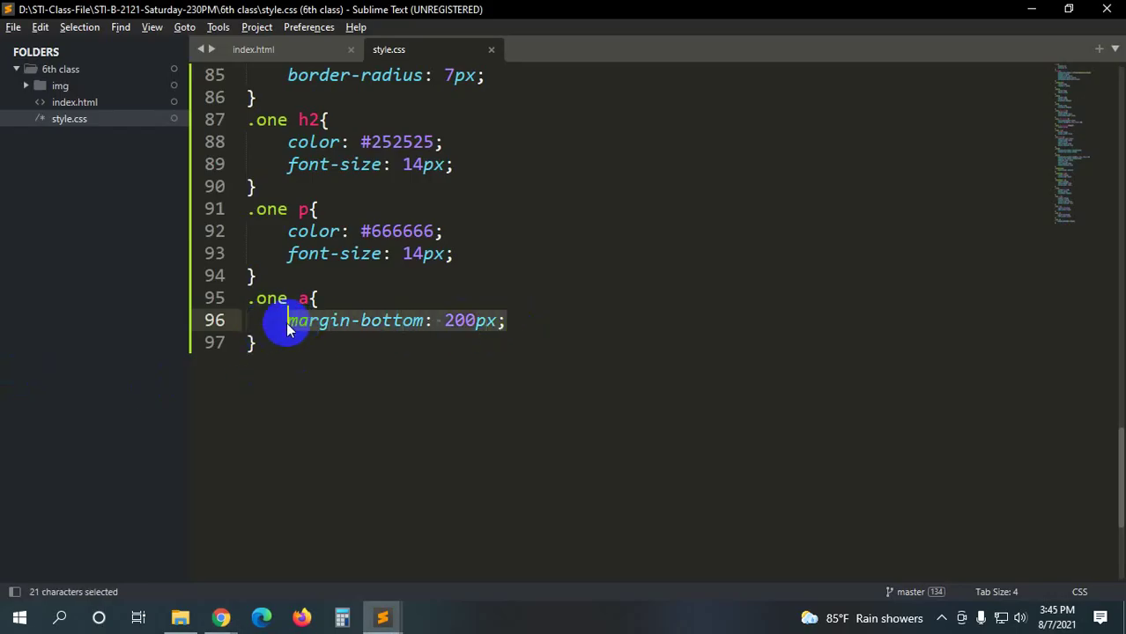
pyautogui.press('BackSpace')
pyautogui.click(280, 50)
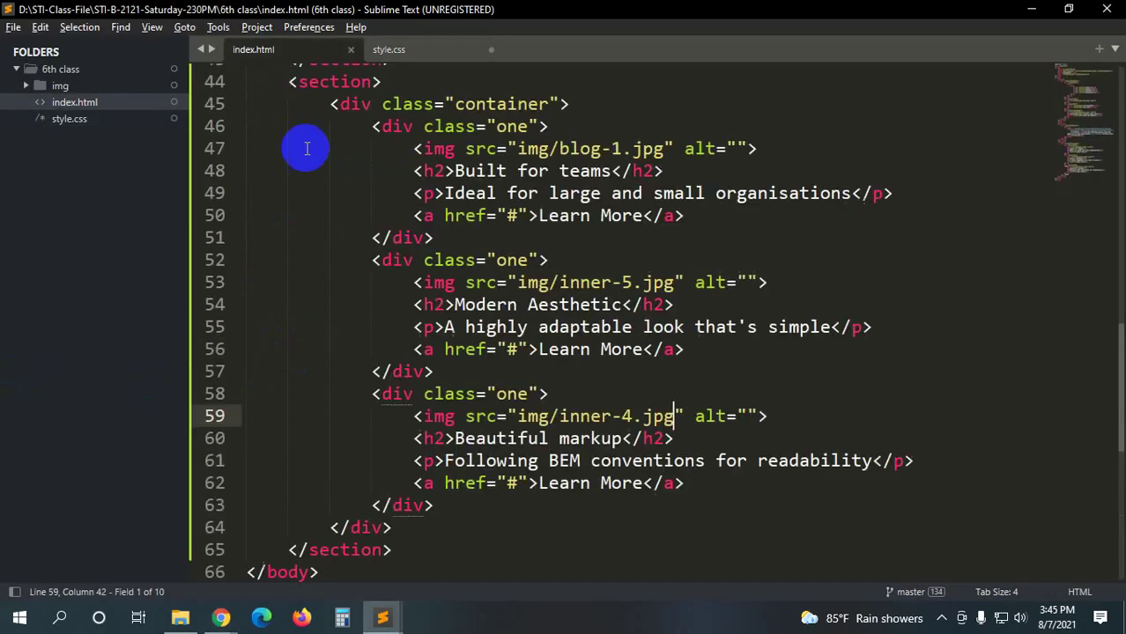
pyautogui.scroll(-3, 383, 319)
pyautogui.scroll(-1, 382, 318)
pyautogui.click(423, 283)
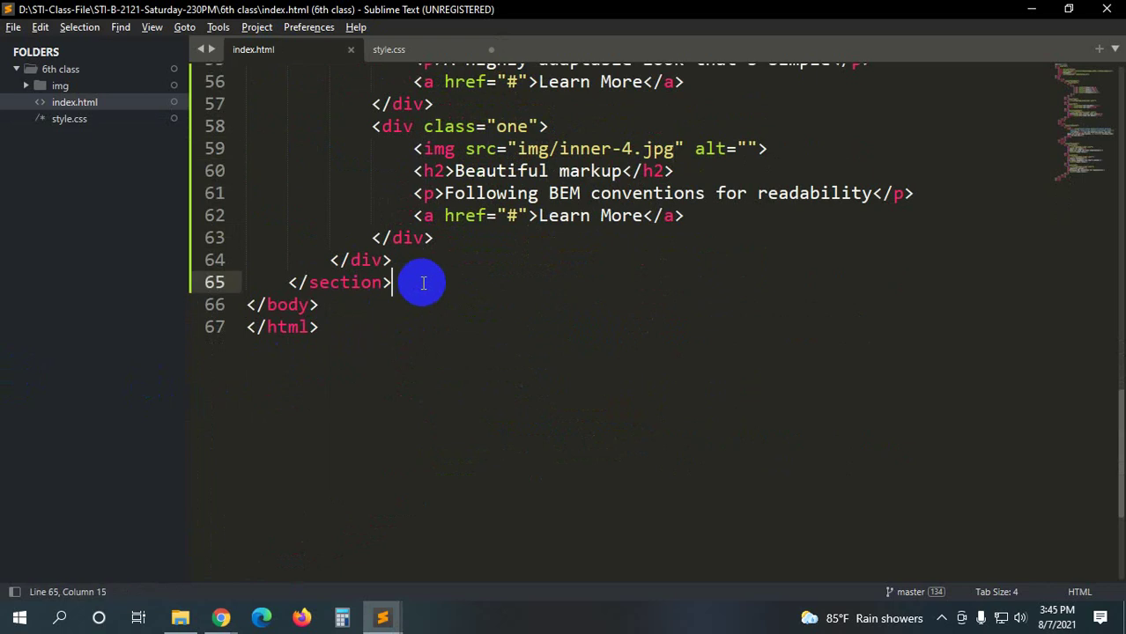
pyautogui.press('Return')
pyautogui.write('<br><br><br><br>')
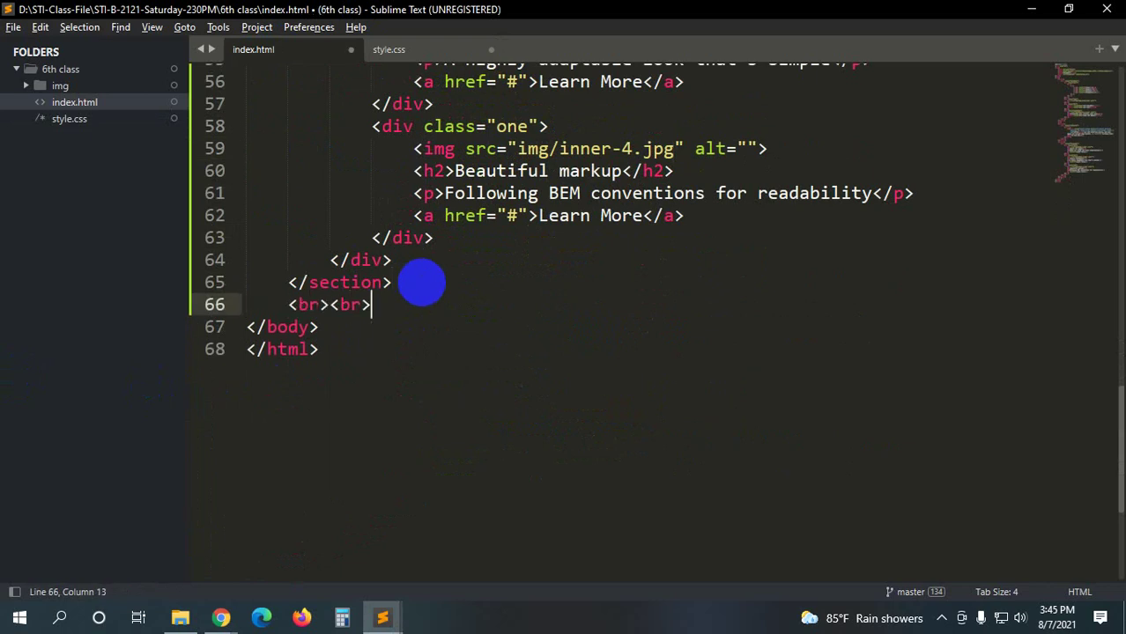
pyautogui.hotkey('ctrl', 's')
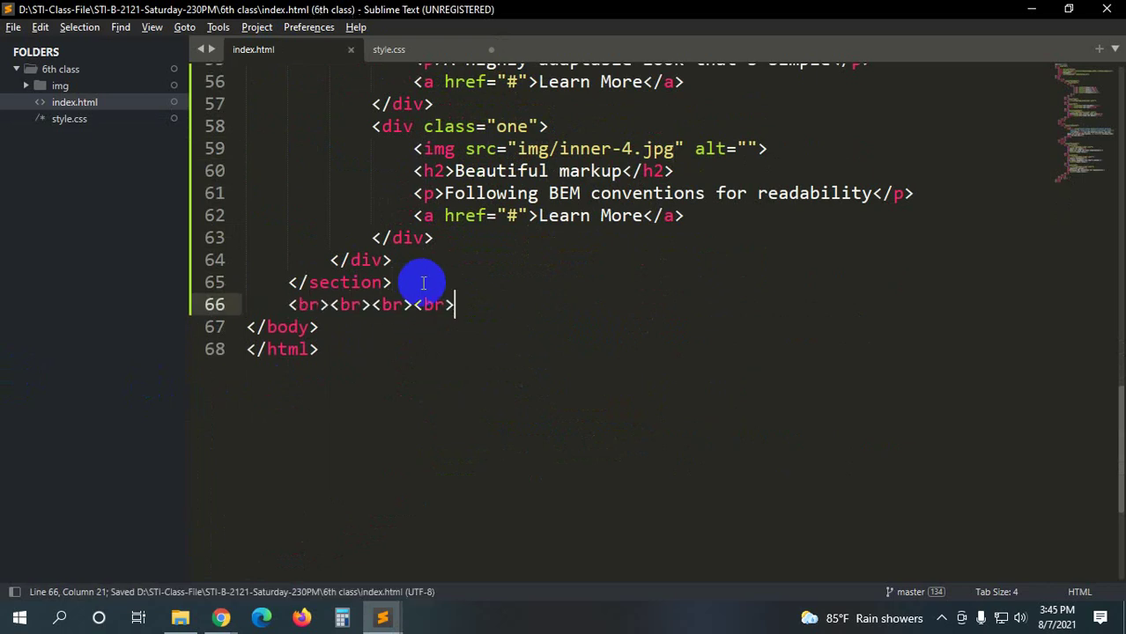
pyautogui.hotkey('alt', 'Tab')
pyautogui.hotkey('ctrl', 'r')
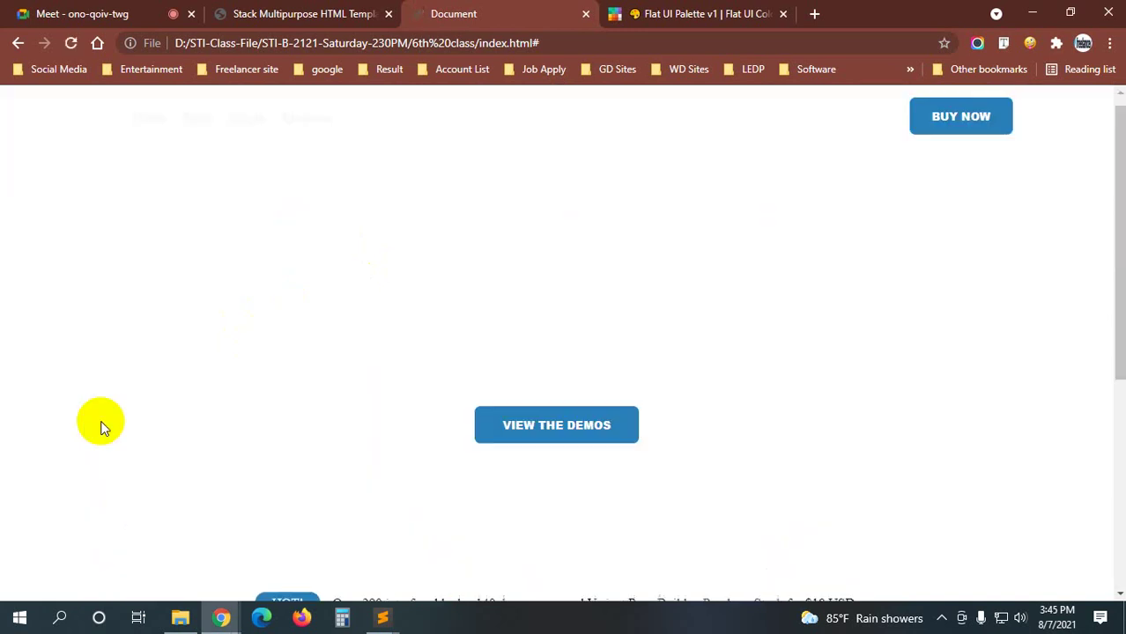
pyautogui.hotkey('alt', 'Tab')
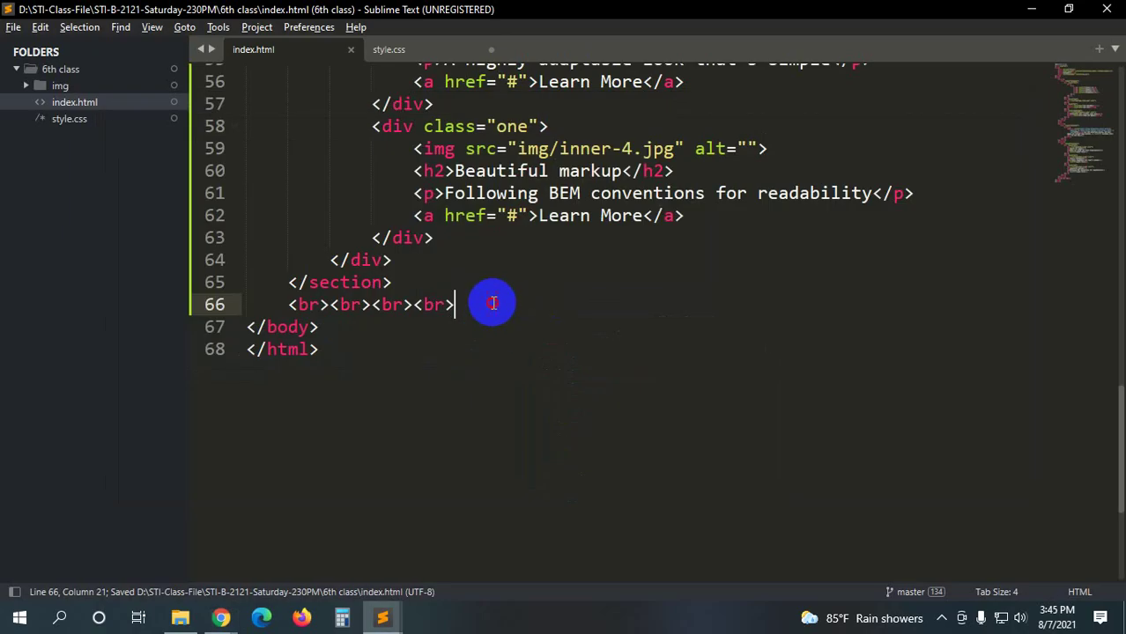
# - Add a ten-word lorem placeholder paragraph below the line breaks, save, and preview it
pyautogui.press('Return')
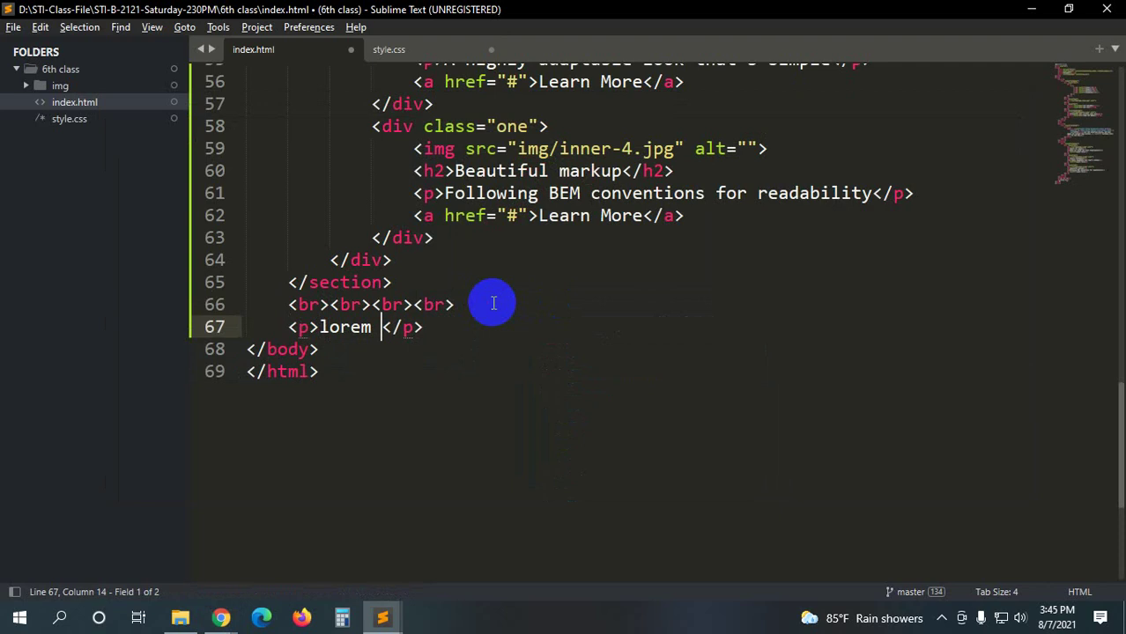
pyautogui.write('10')
pyautogui.press('Tab')
pyautogui.hotkey('ctrl', 's')
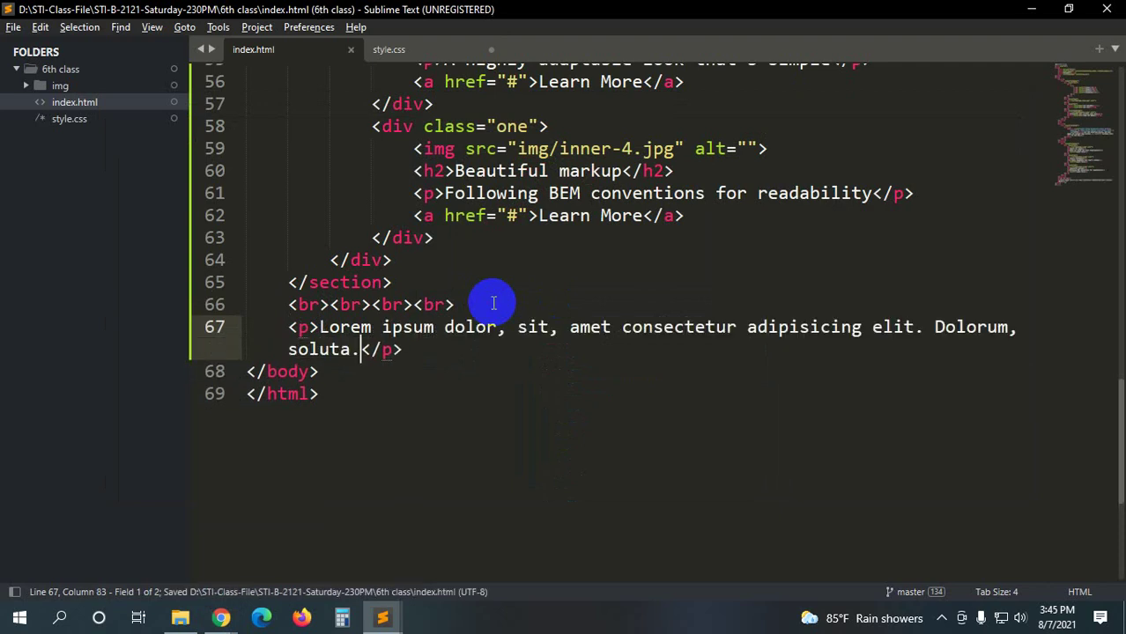
pyautogui.hotkey('alt', 'Tab')
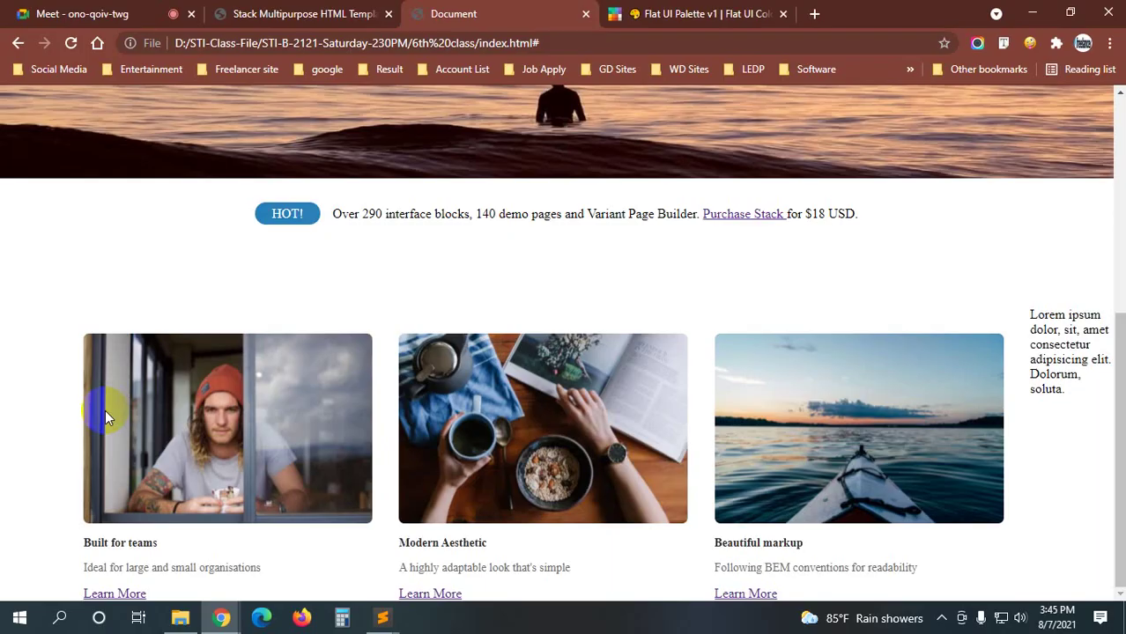
pyautogui.hotkey('alt', 'Tab')
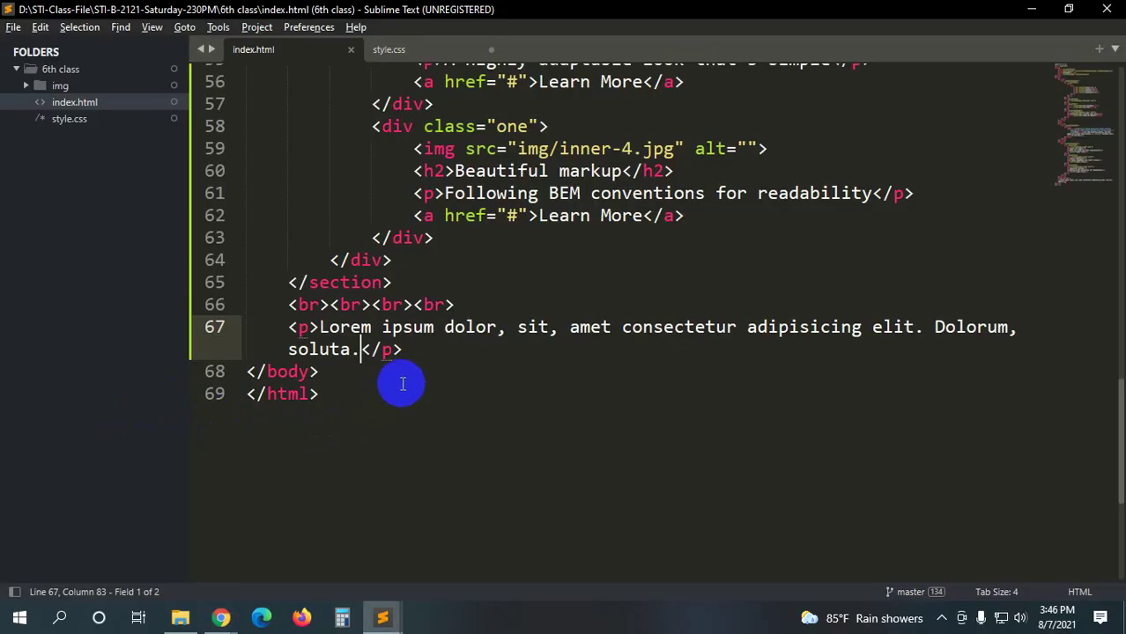
# - Delete the Lorem ipsum paragraph and the row of <br> tags, save, and check against the Stack template
pyautogui.moveTo(406, 350); pyautogui.dragTo(237, 329)
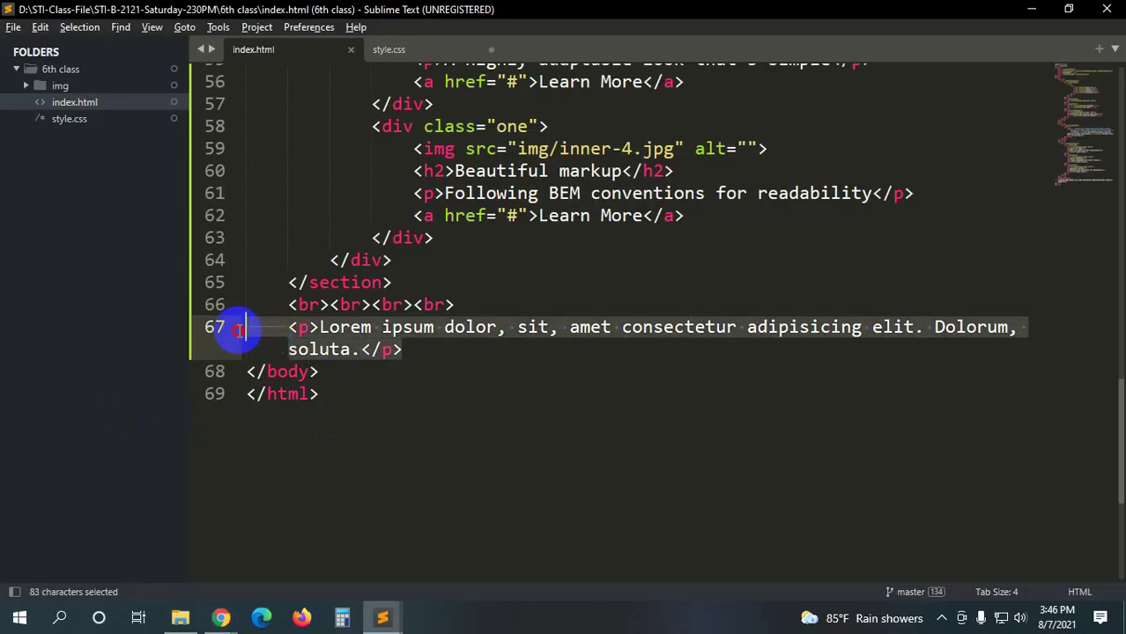
pyautogui.press('BackSpace')
pyautogui.press('BackSpace')
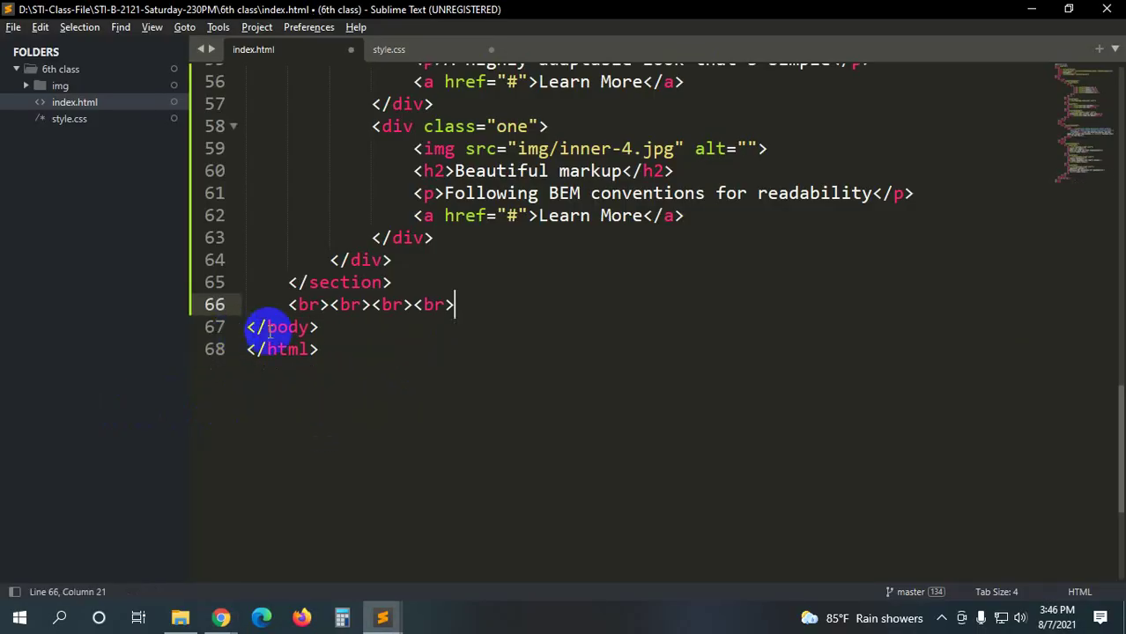
pyautogui.moveTo(480, 301); pyautogui.dragTo(251, 304)
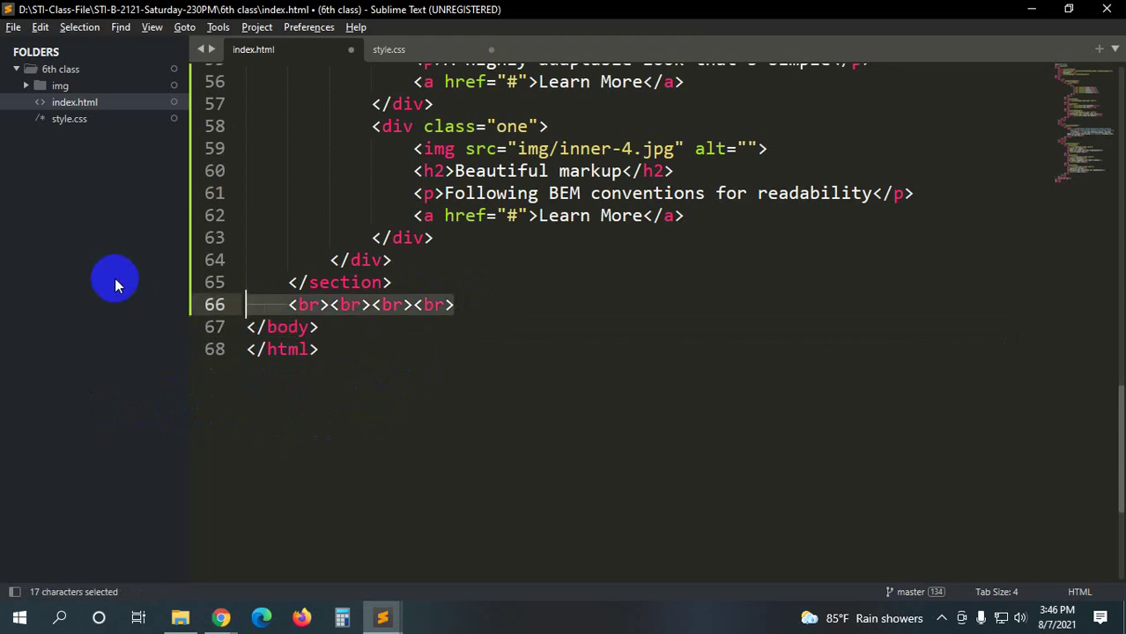
pyautogui.press('BackSpace')
pyautogui.hotkey('ctrl', 's')
pyautogui.hotkey('alt', 'Tab')
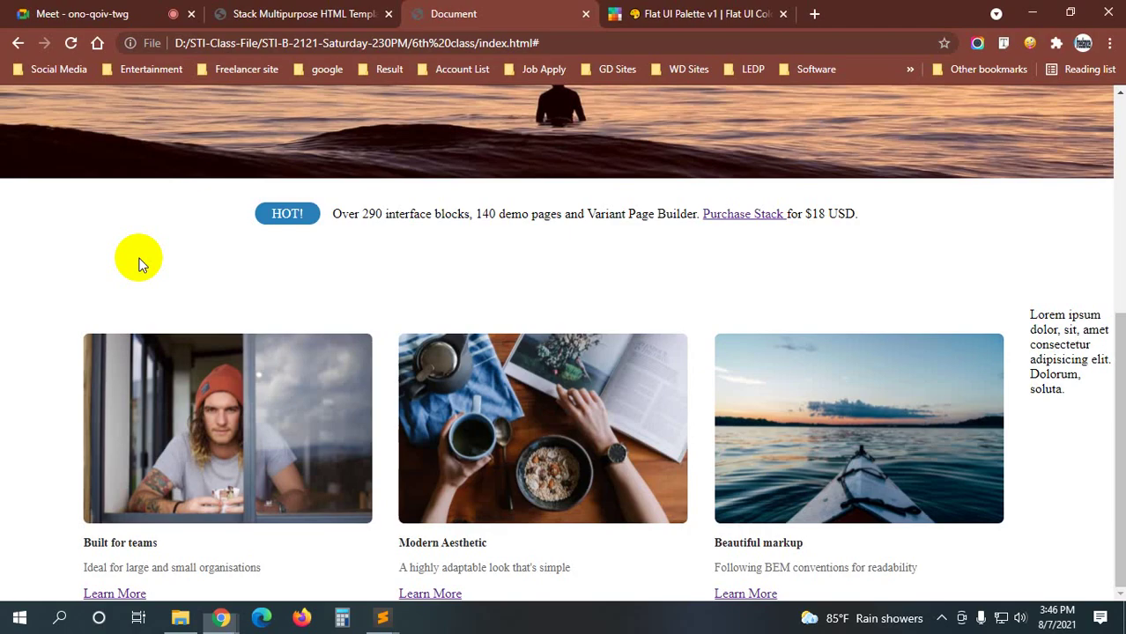
pyautogui.hotkey('ctrl', 'r')
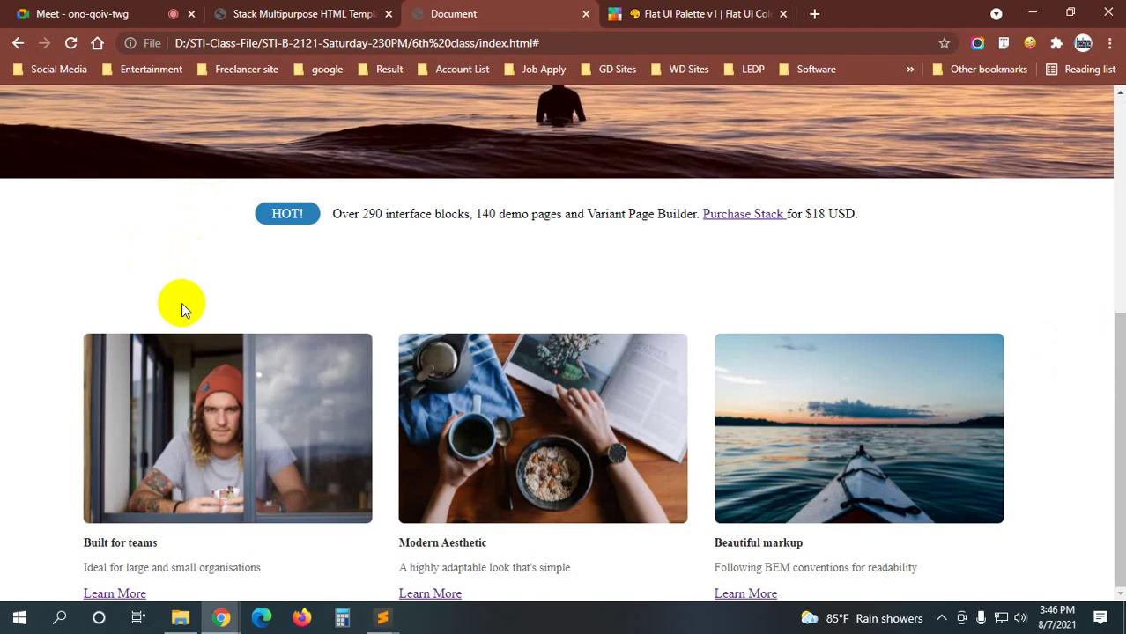
pyautogui.click(259, 9)
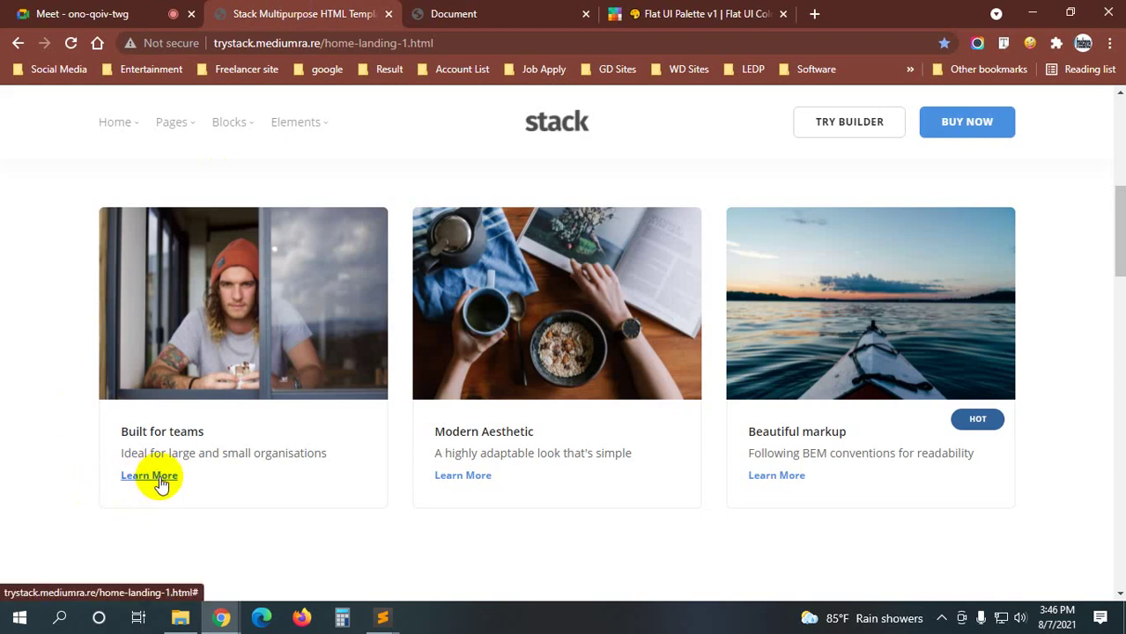
pyautogui.hotkey('alt', 'Tab')
# - Remove the leftover blank line in index.html, save, and place the caret in style.css's .one a rule
pyautogui.press('BackSpace')
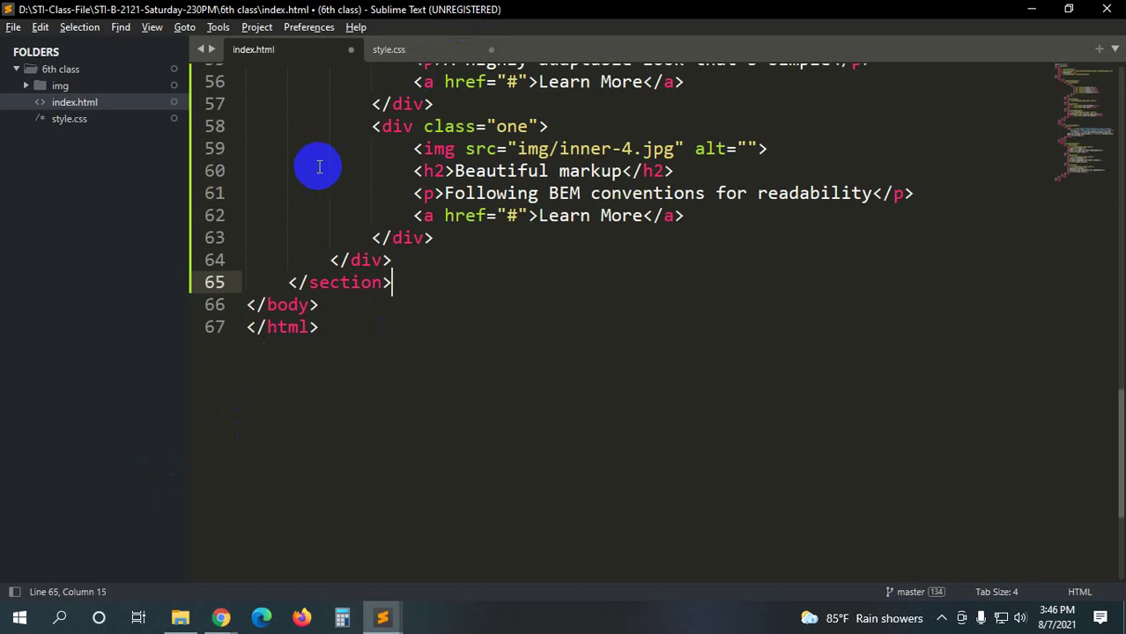
pyautogui.hotkey('ctrl', 's')
pyautogui.click(405, 51)
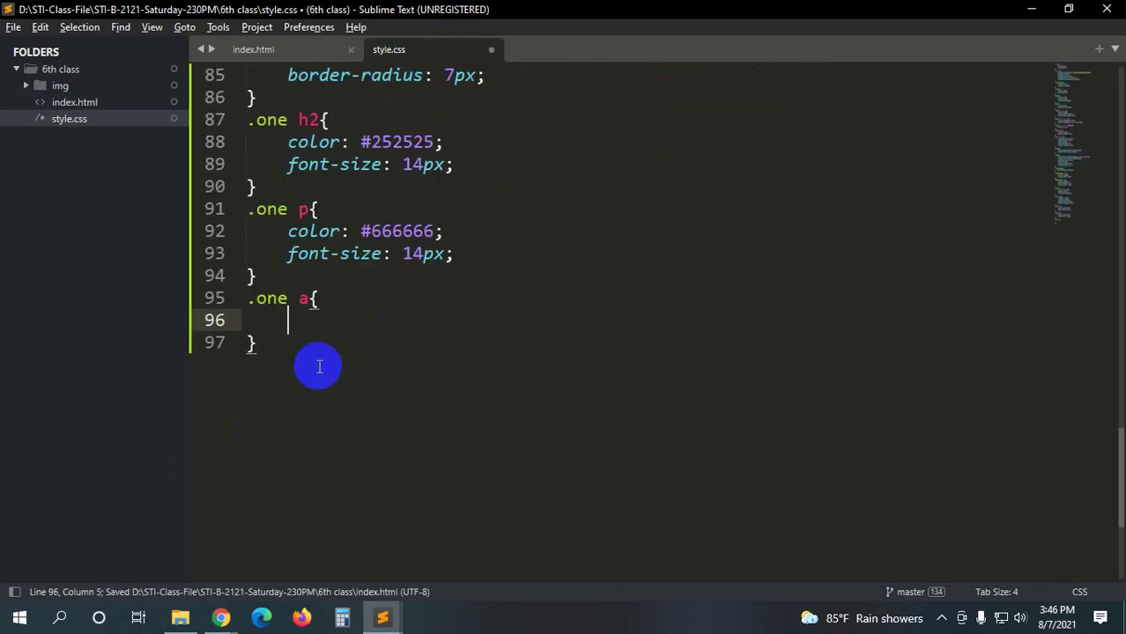
pyautogui.moveTo(288, 299); pyautogui.dragTo(248, 298)
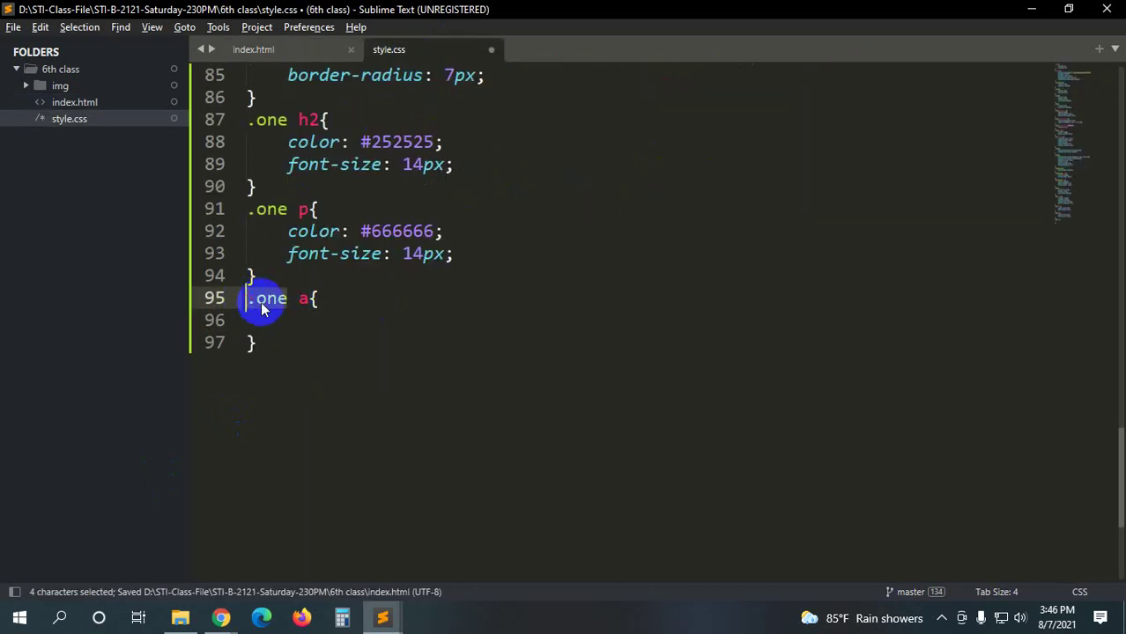
pyautogui.click(269, 321)
# - Read the Learn More link colour #2275d7 on the Stack page with Font Finder
pyautogui.hotkey('alt', 'Tab')
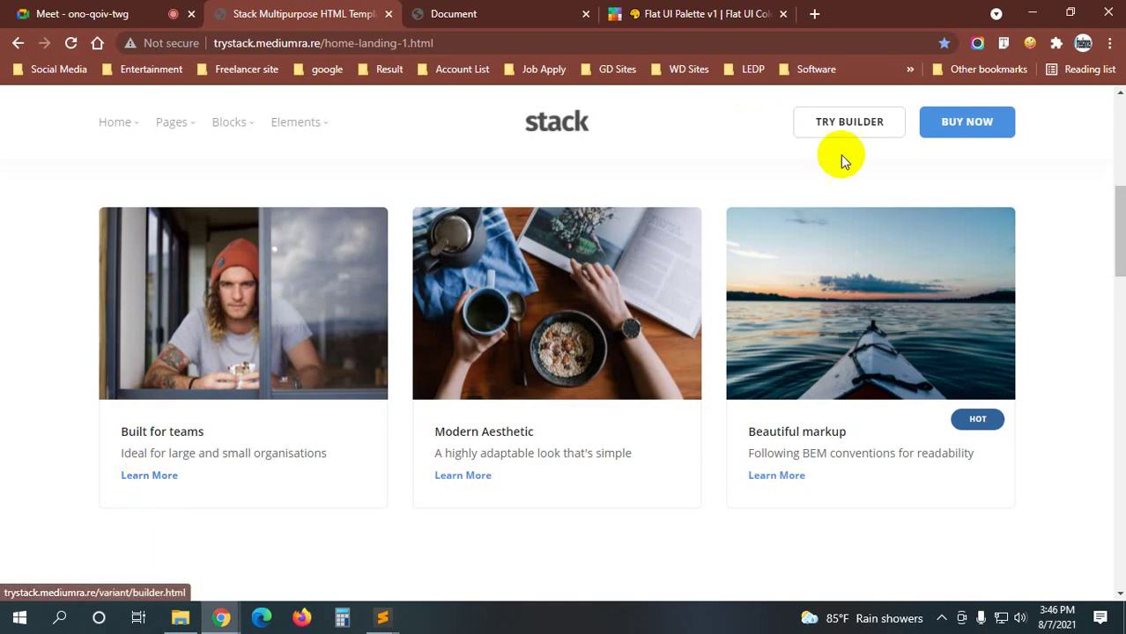
pyautogui.click(1000, 44)
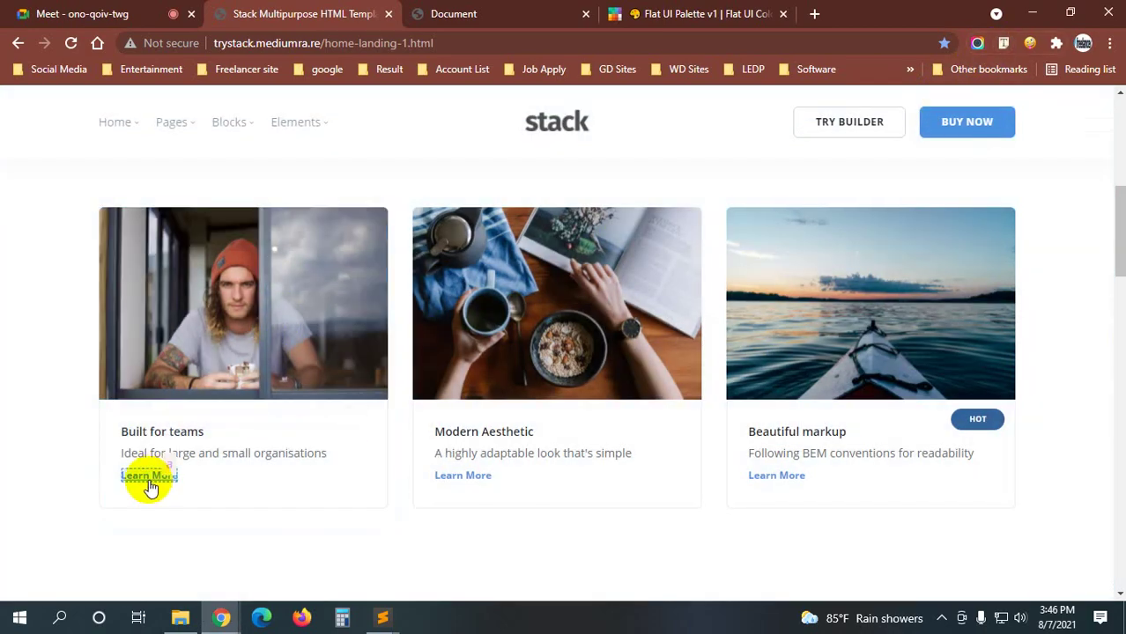
pyautogui.click(166, 483)
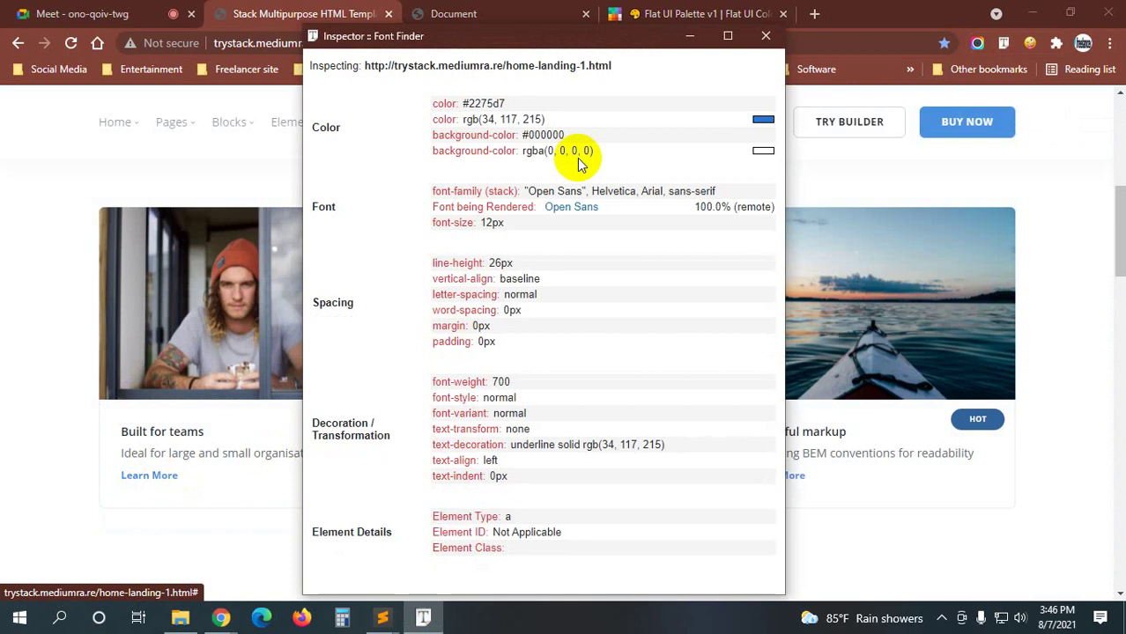
pyautogui.moveTo(509, 103); pyautogui.dragTo(466, 104)
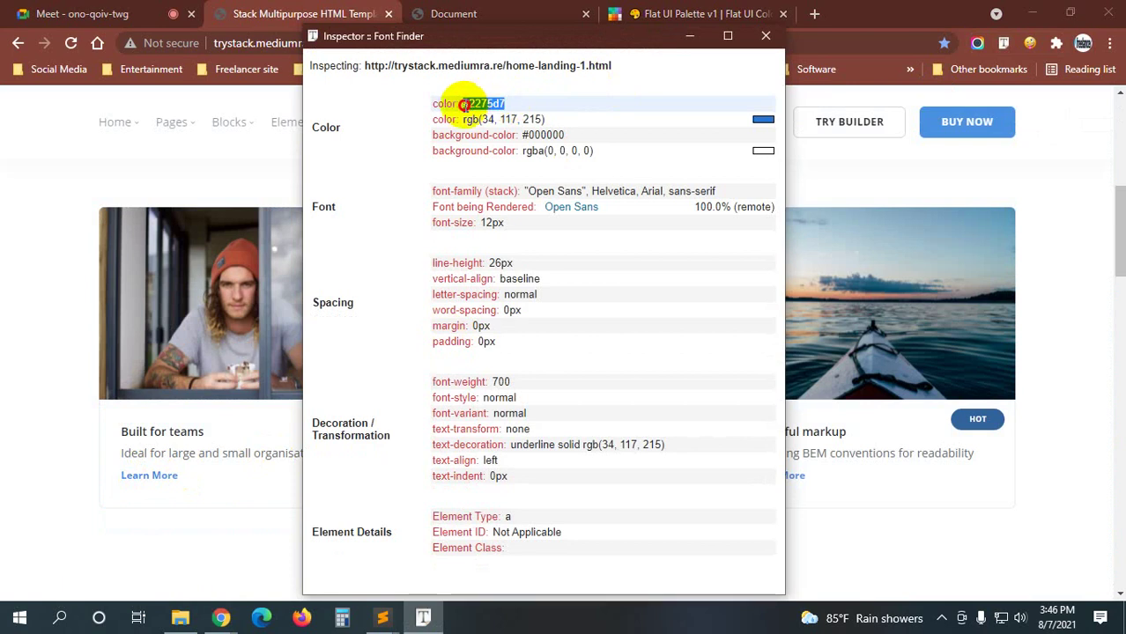
# - Add color #2275d7 to the .one a rule, save, and close Font Finder
pyautogui.moveTo(381, 617)
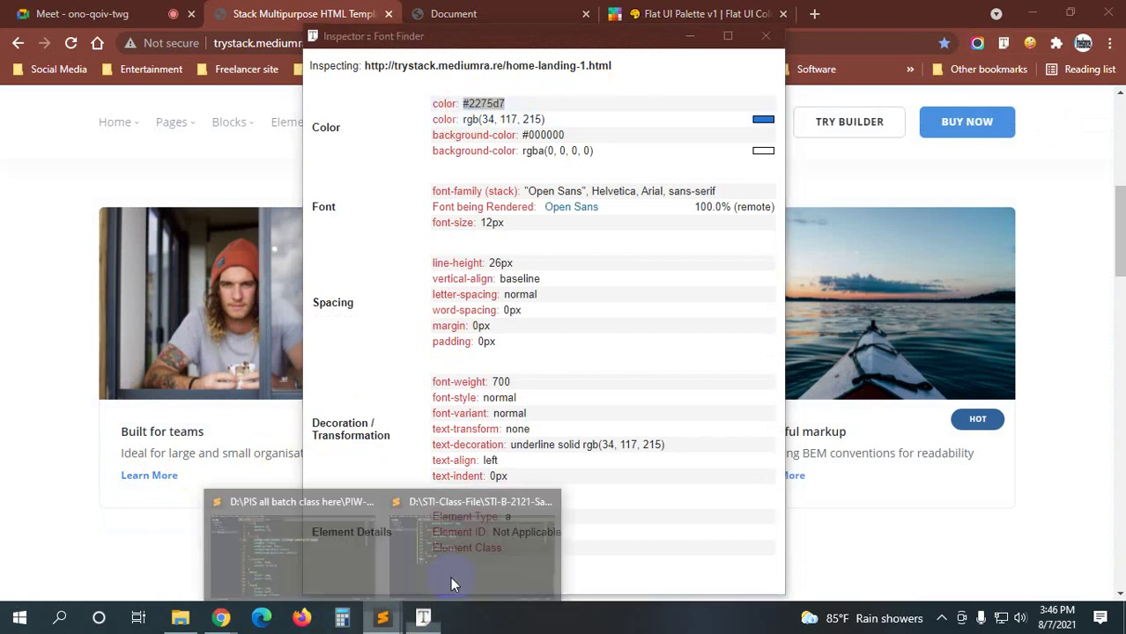
pyautogui.click(450, 576)
pyautogui.write('colo')
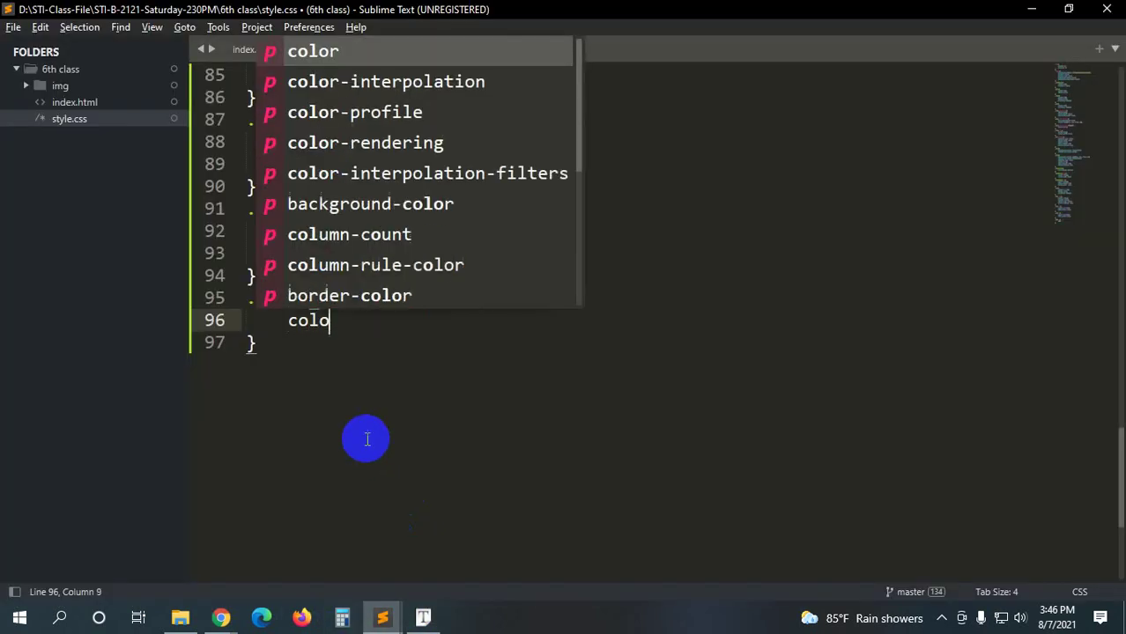
pyautogui.press('Return')
pyautogui.hotkey('ctrl', 's')
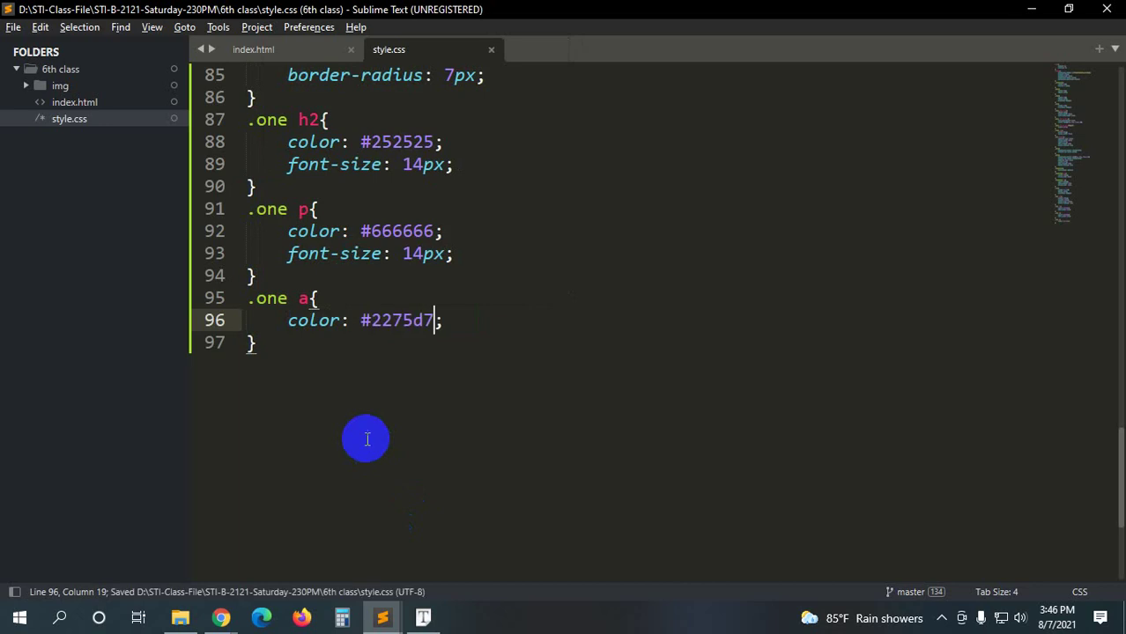
pyautogui.hotkey('alt', 'Tab')
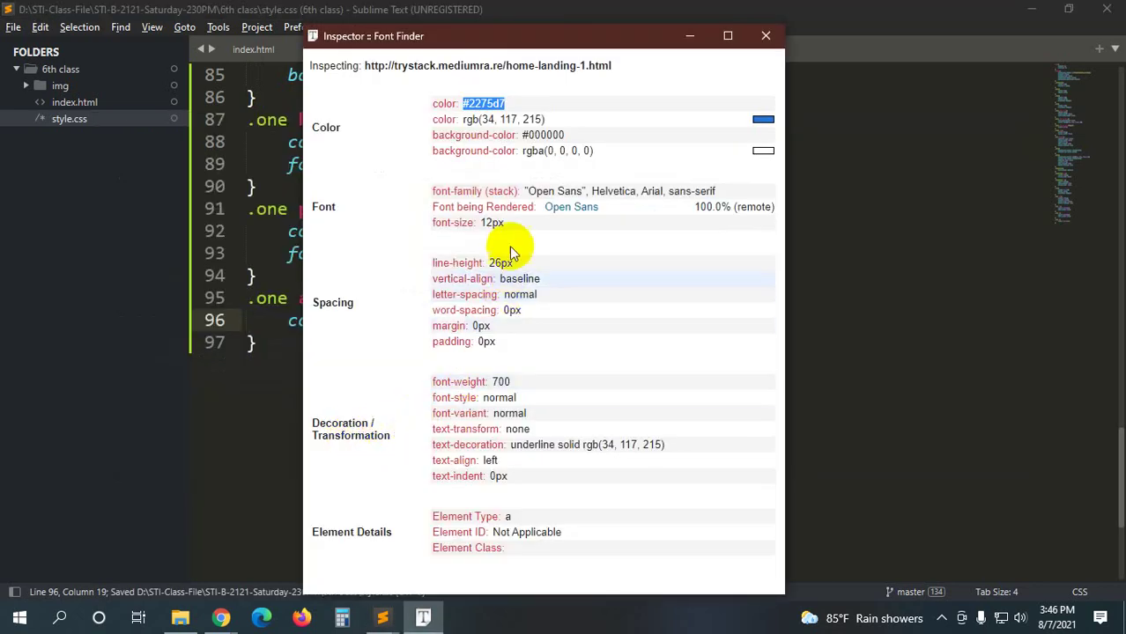
pyautogui.click(766, 35)
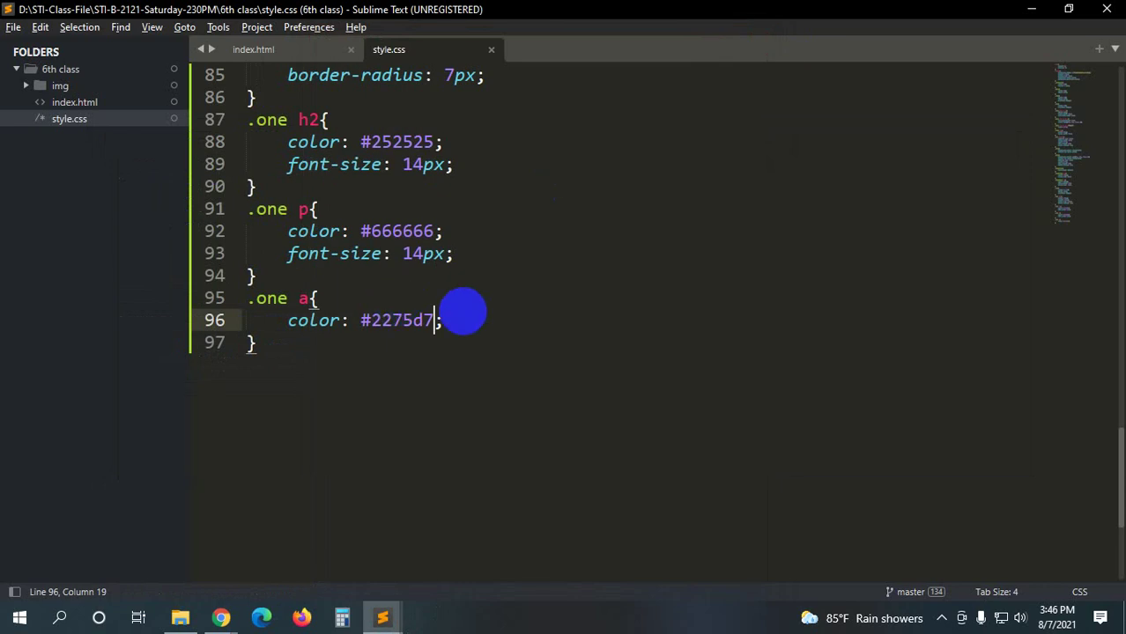
# - Add font-size 12px to .one a, save, and compare the reloaded page with the Stack template
pyautogui.hotkey('ctrl', 'Return')
pyautogui.write('font')
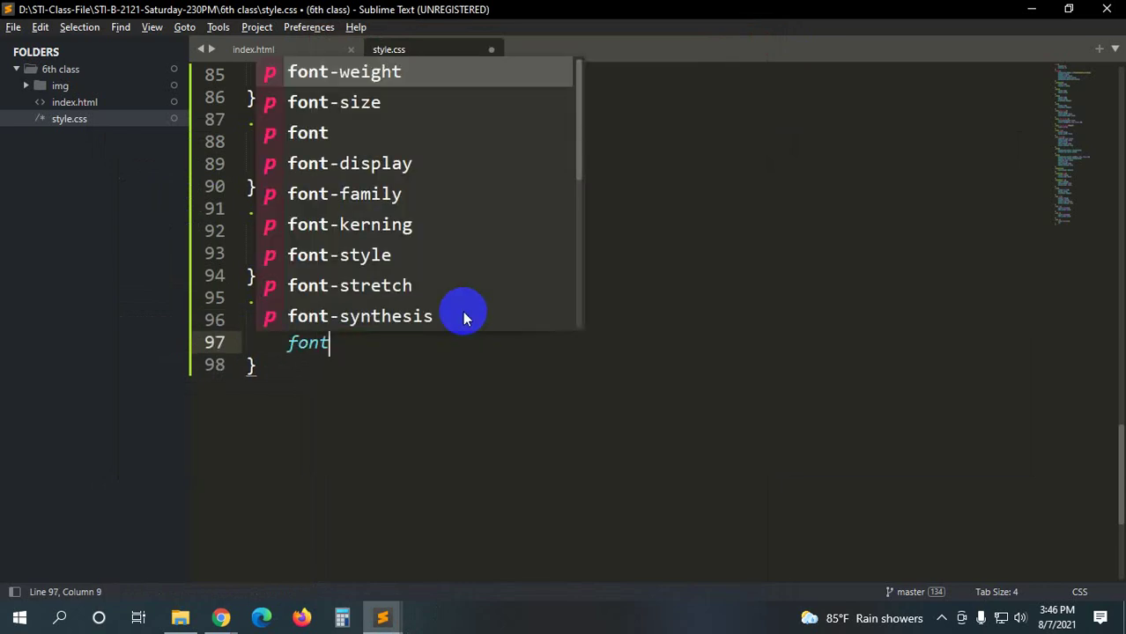
pyautogui.press('Down')
pyautogui.press('Return')
pyautogui.write('12px;')
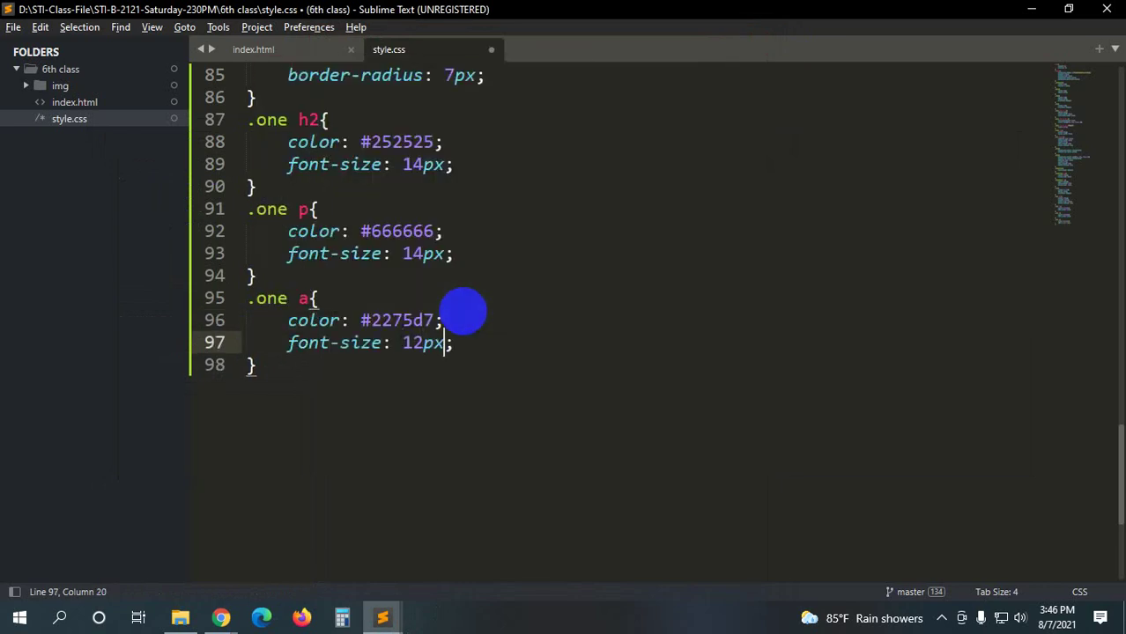
pyautogui.hotkey('ctrl', 's')
pyautogui.hotkey('alt', 'Tab')
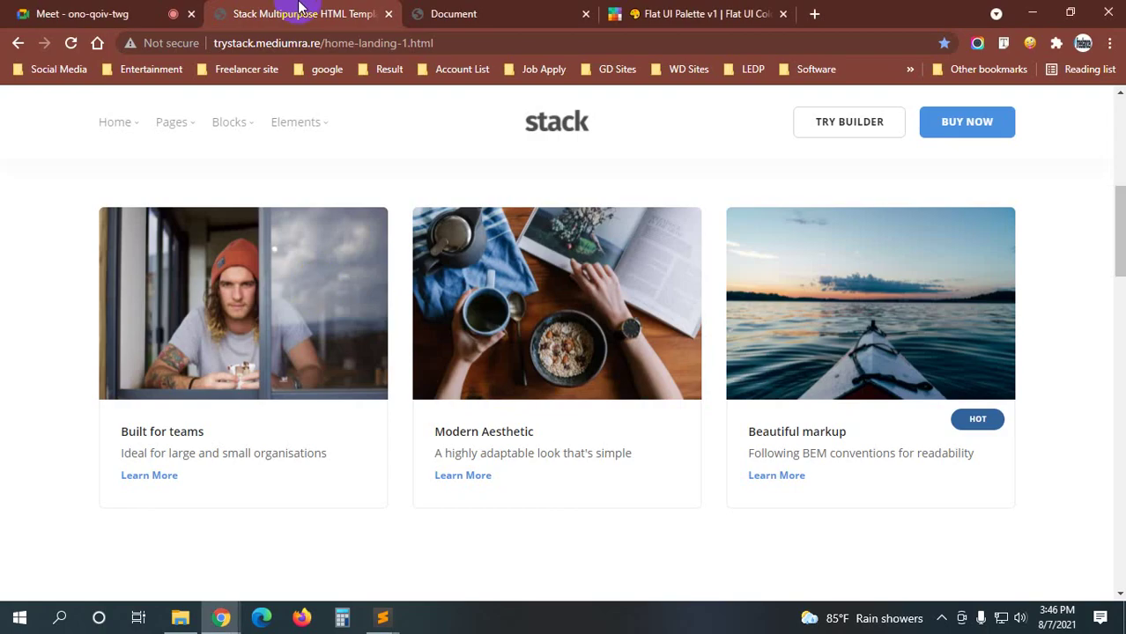
pyautogui.hotkey('ctrl', 'Tab')
pyautogui.press('F5')
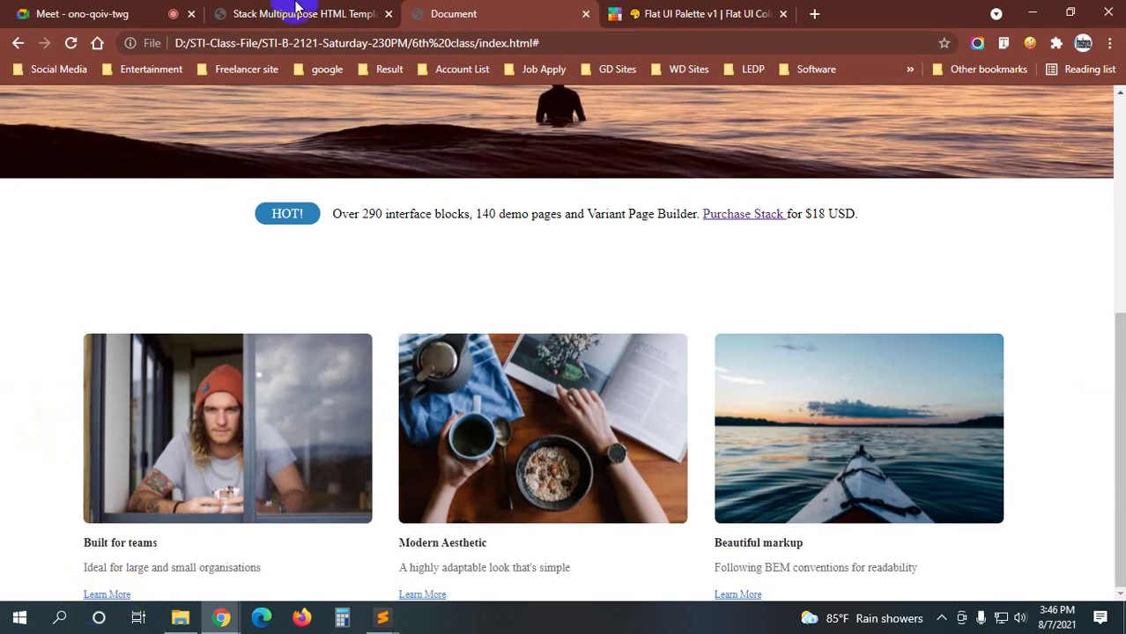
pyautogui.hotkey('ctrl', 'shift', 'Tab')
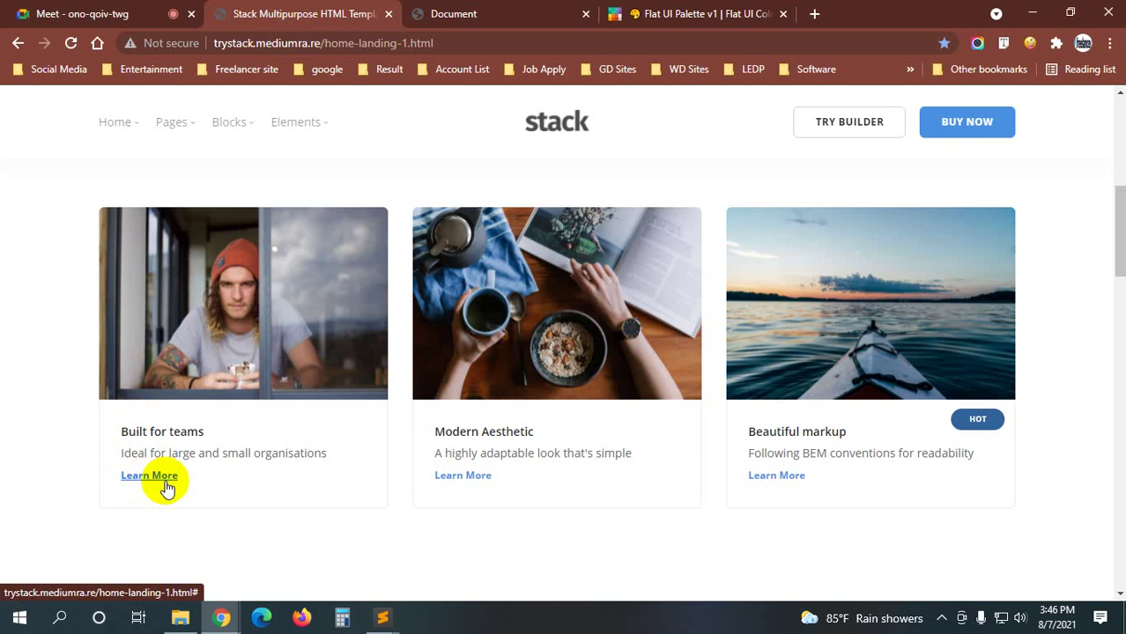
pyautogui.click(465, 14)
pyautogui.hotkey('alt', 'Tab')
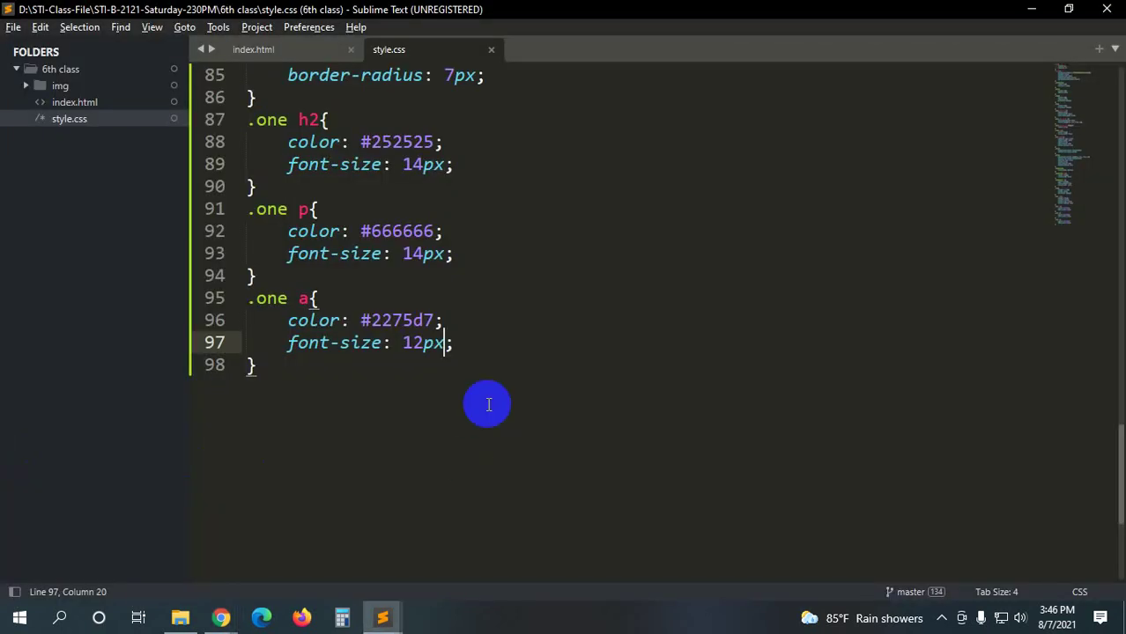
# - Add font-weight 700 to .one a, save, and compare the bold links with the Stack template
pyautogui.press('Return')
pyautogui.write('font')
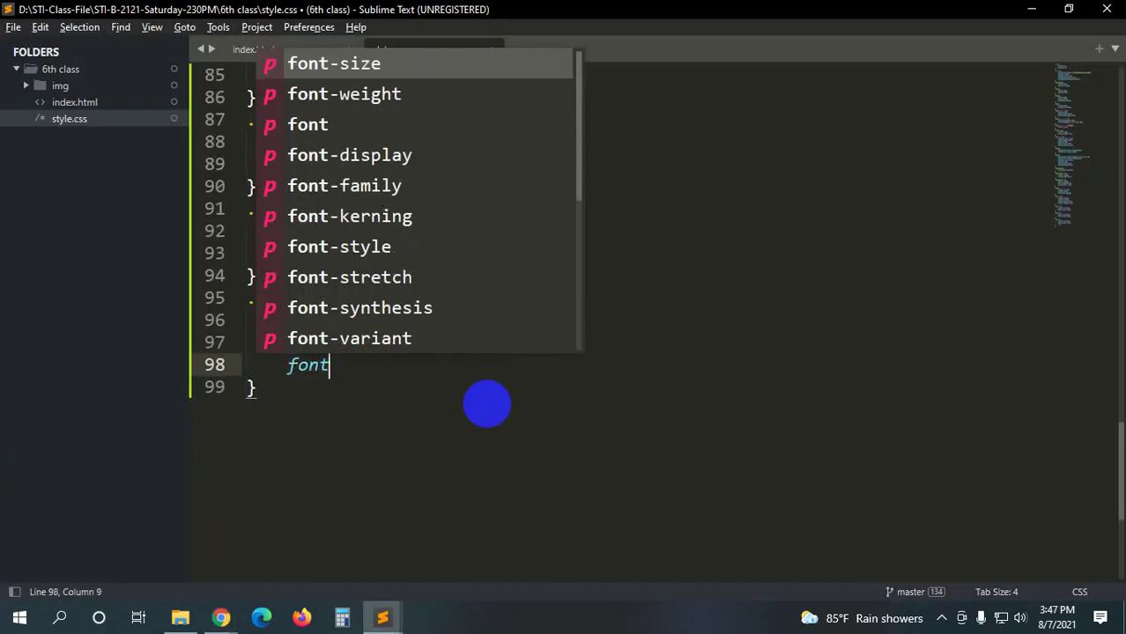
pyautogui.write('-w')
pyautogui.press('Return')
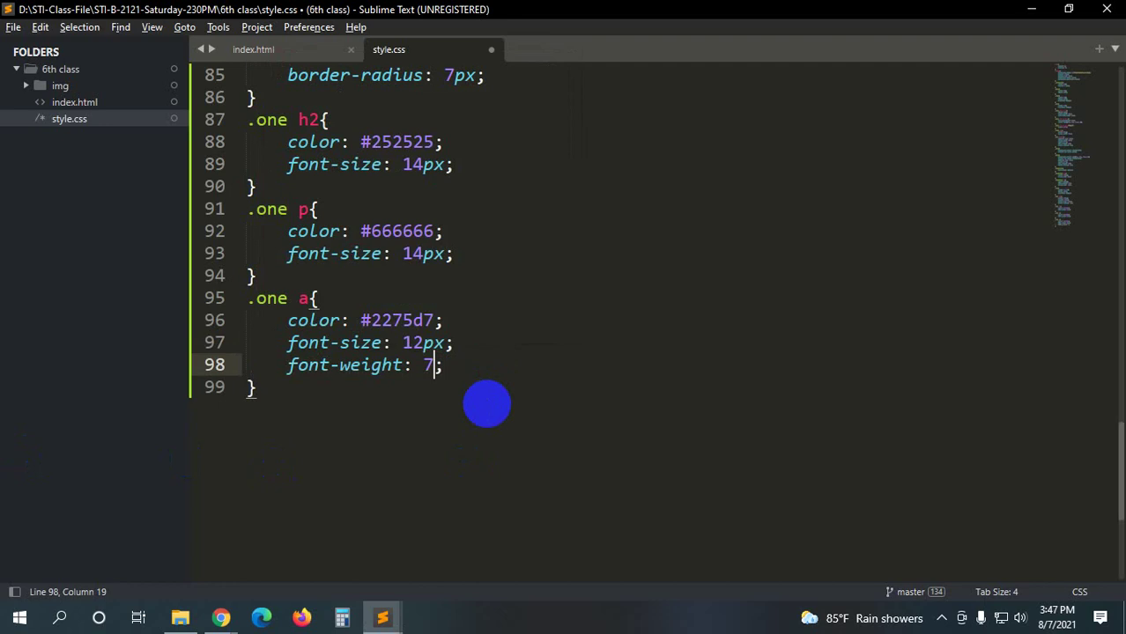
pyautogui.hotkey('ctrl', 's')
pyautogui.hotkey('alt', 'Tab')
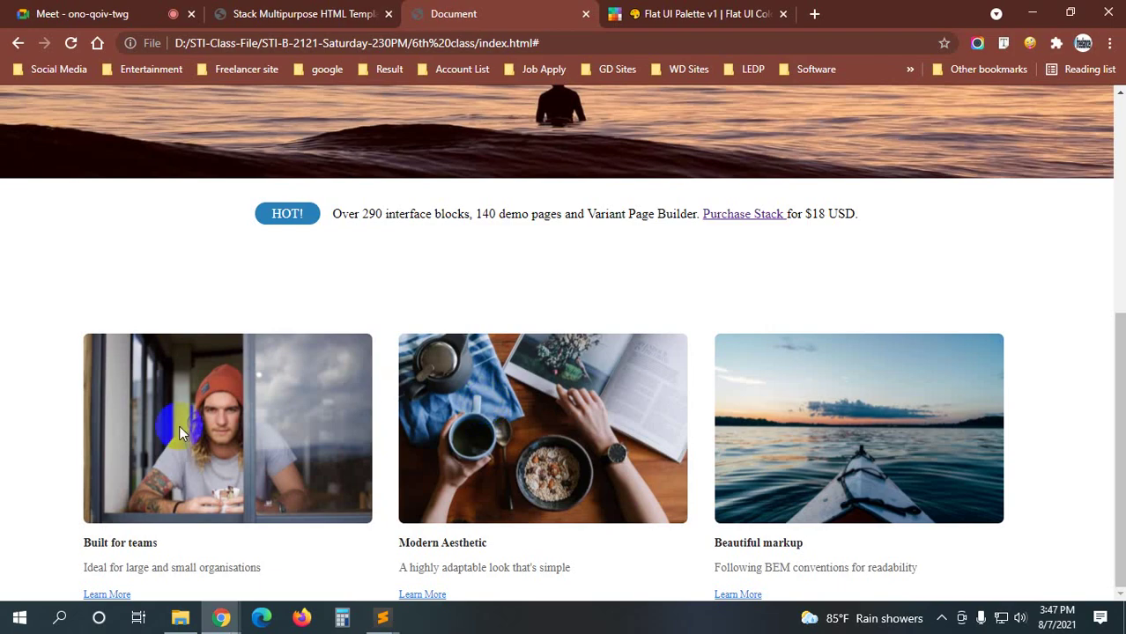
pyautogui.hotkey('ctrl', 'r')
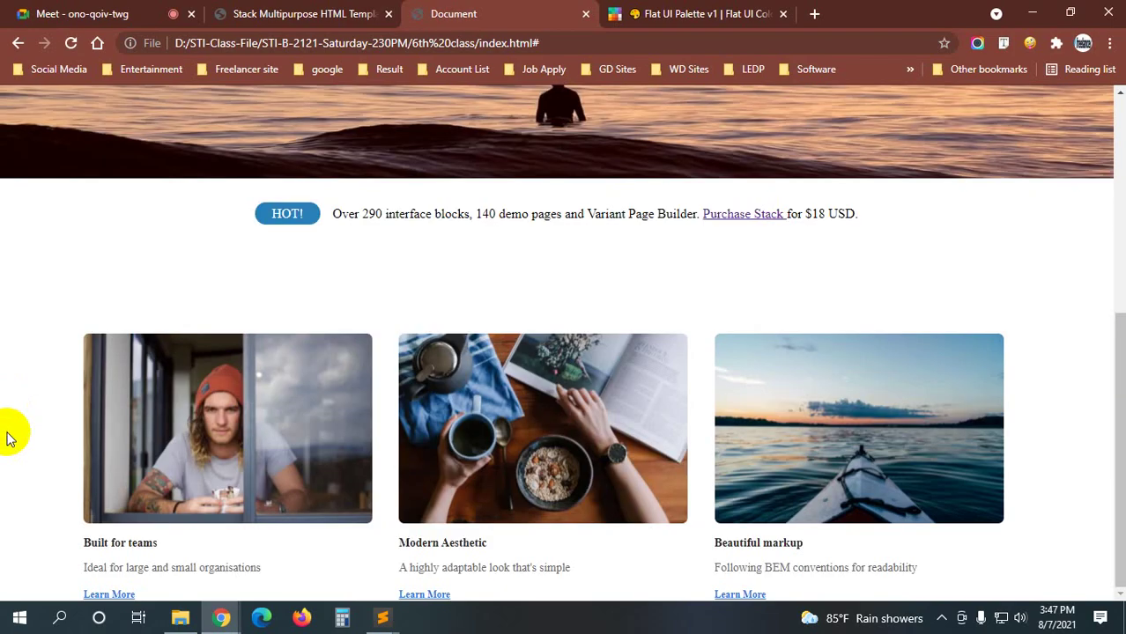
pyautogui.click(376, 13)
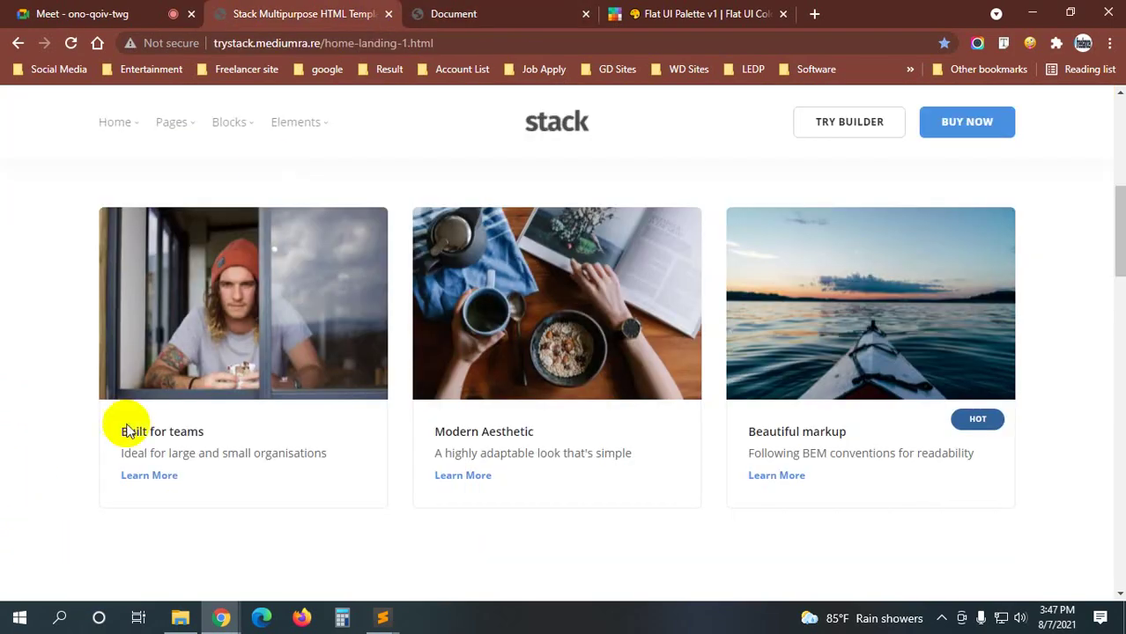
pyautogui.click(458, 13)
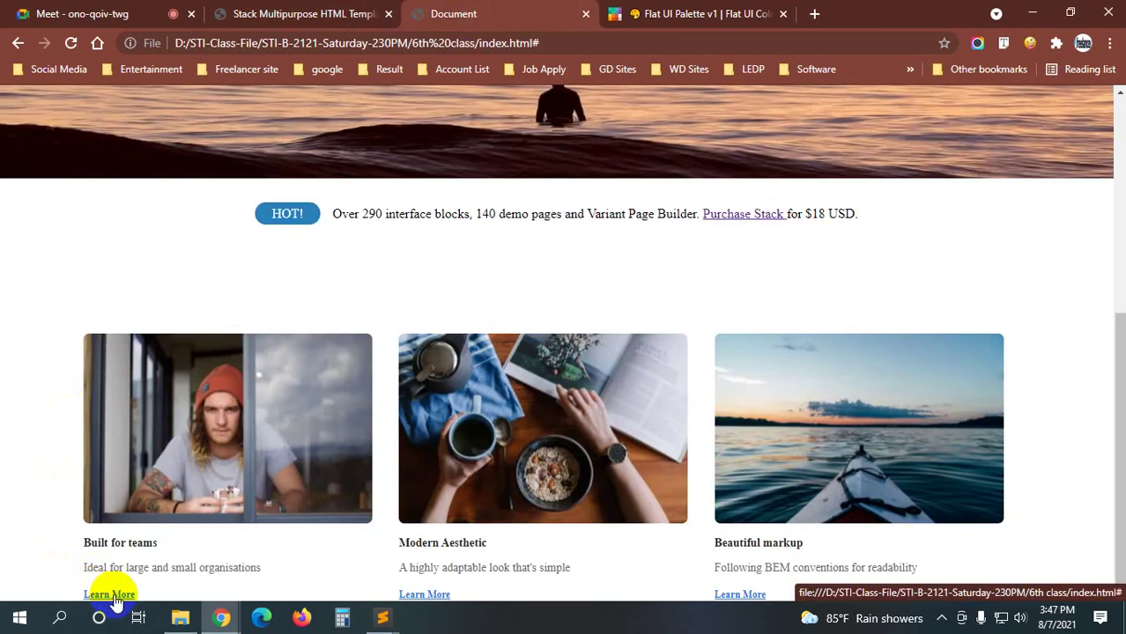
pyautogui.click(253, 11)
# - Add text-decoration: none below font-weight in the .one a rule and save style.css
pyautogui.click(382, 617)
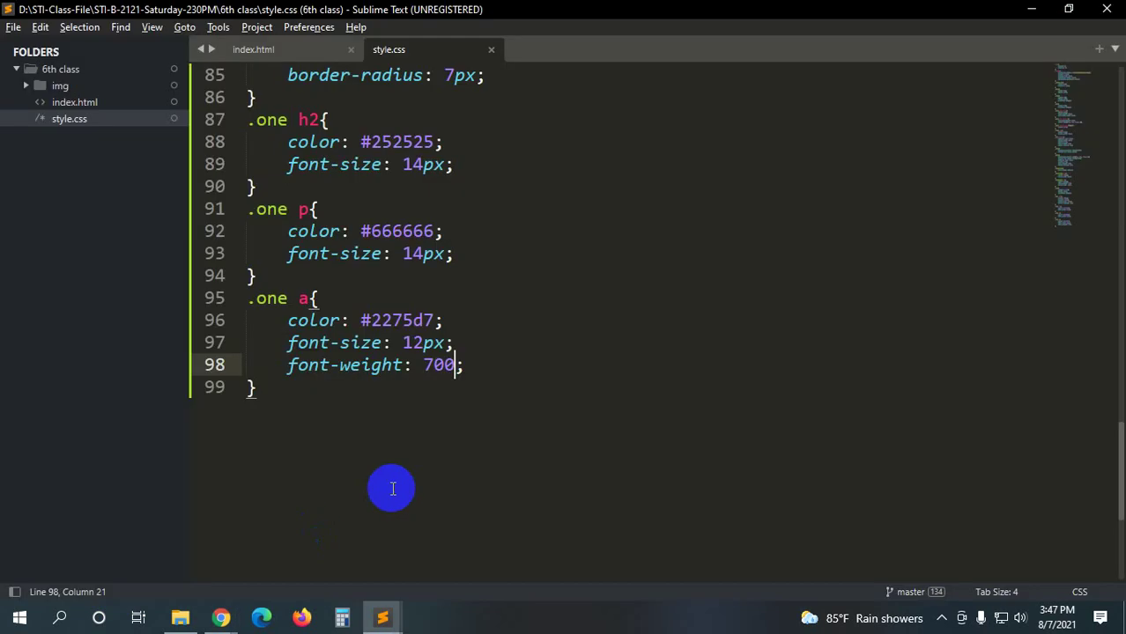
pyautogui.press('Right')
pyautogui.press('Return')
pyautogui.write('text')
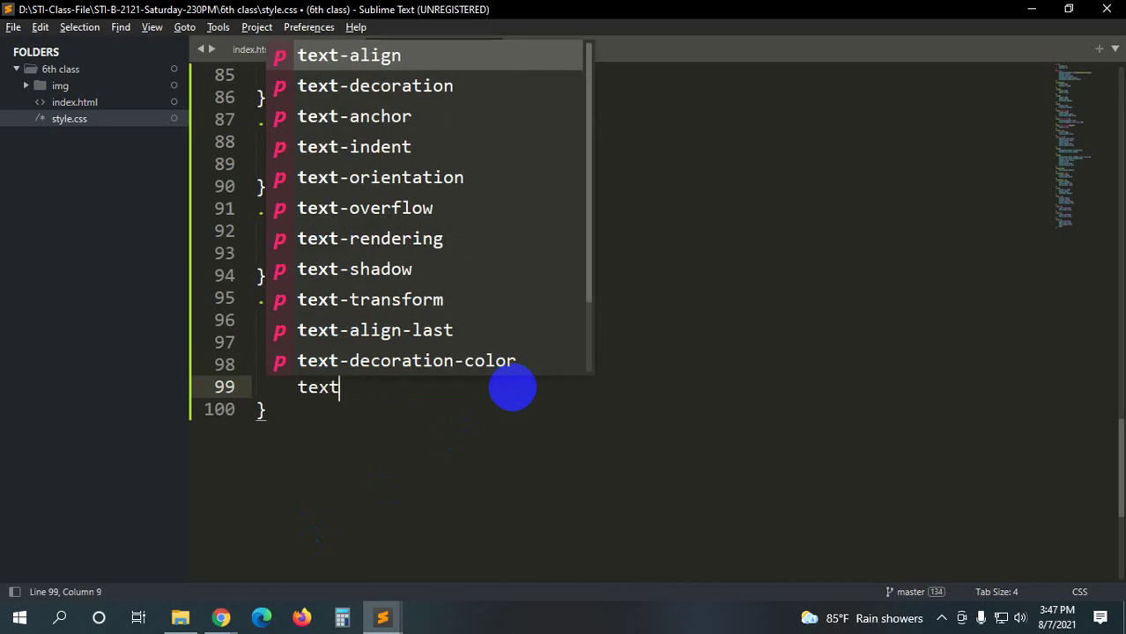
pyautogui.press('Down')
pyautogui.press('Return')
pyautogui.write('n: n')
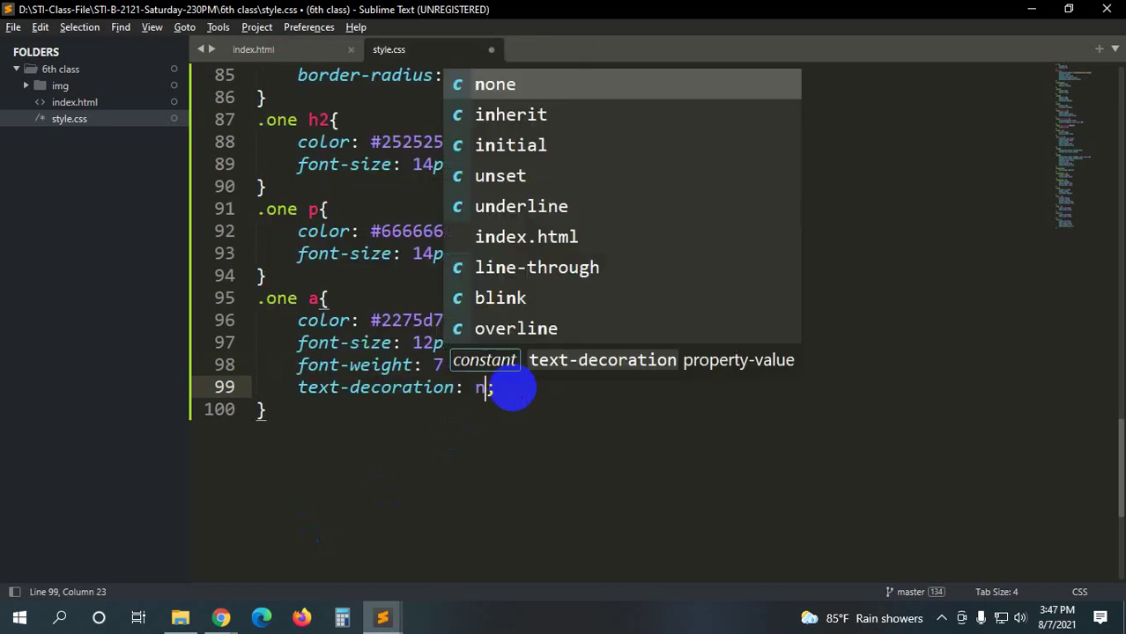
pyautogui.write('oe')
pyautogui.press('Return')
pyautogui.hotkey('ctrl', 's')
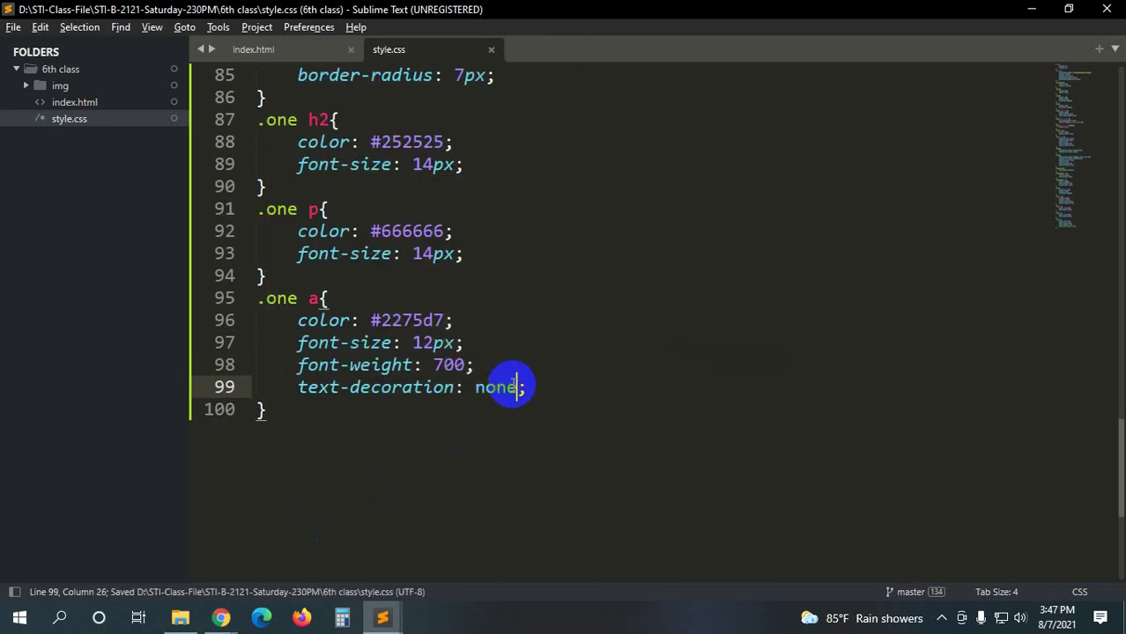
# - Check the local page in Chrome for underline-free card links, then go to the meeting tab
pyautogui.hotkey('alt', 'Tab')
pyautogui.click(490, 11)
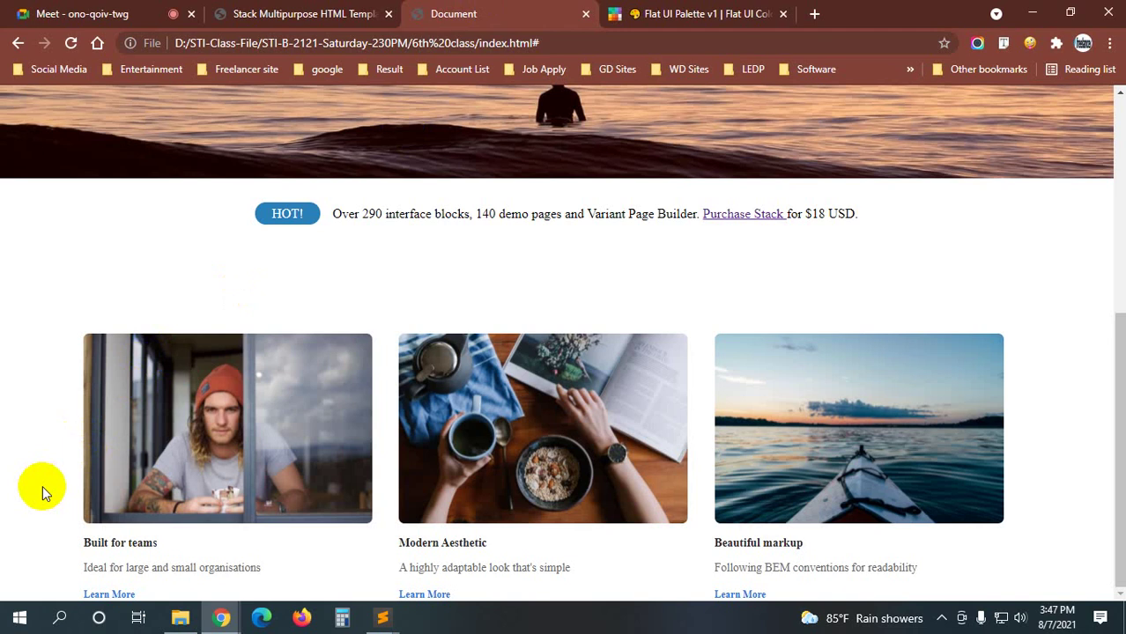
pyautogui.scroll(5, 8, 458)
pyautogui.scroll(-5, 8, 454)
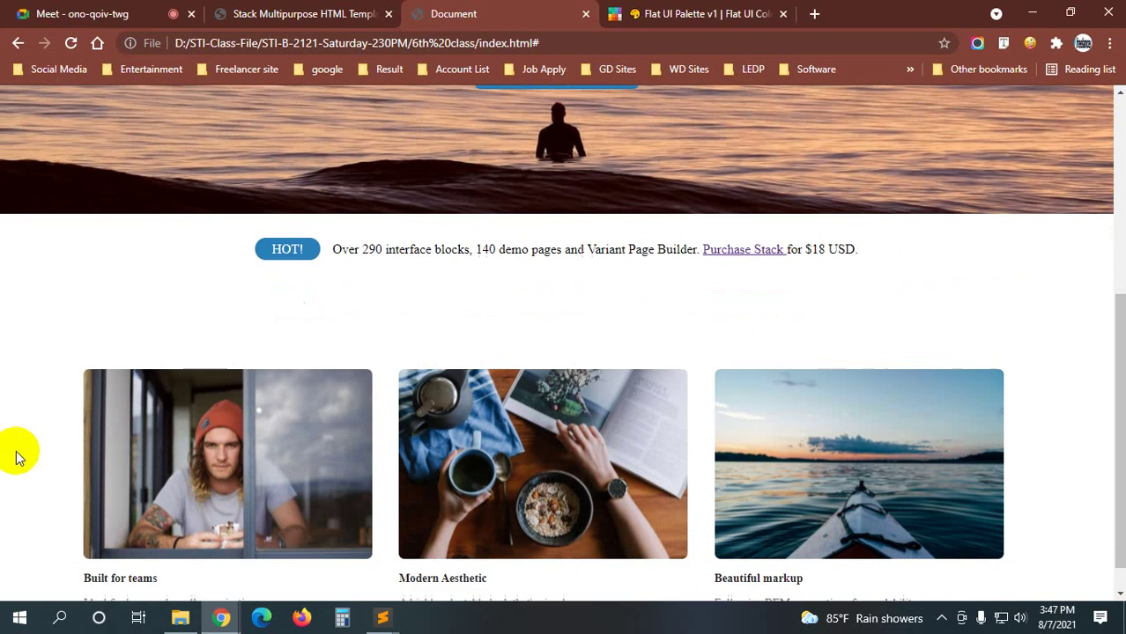
pyautogui.click(141, 12)
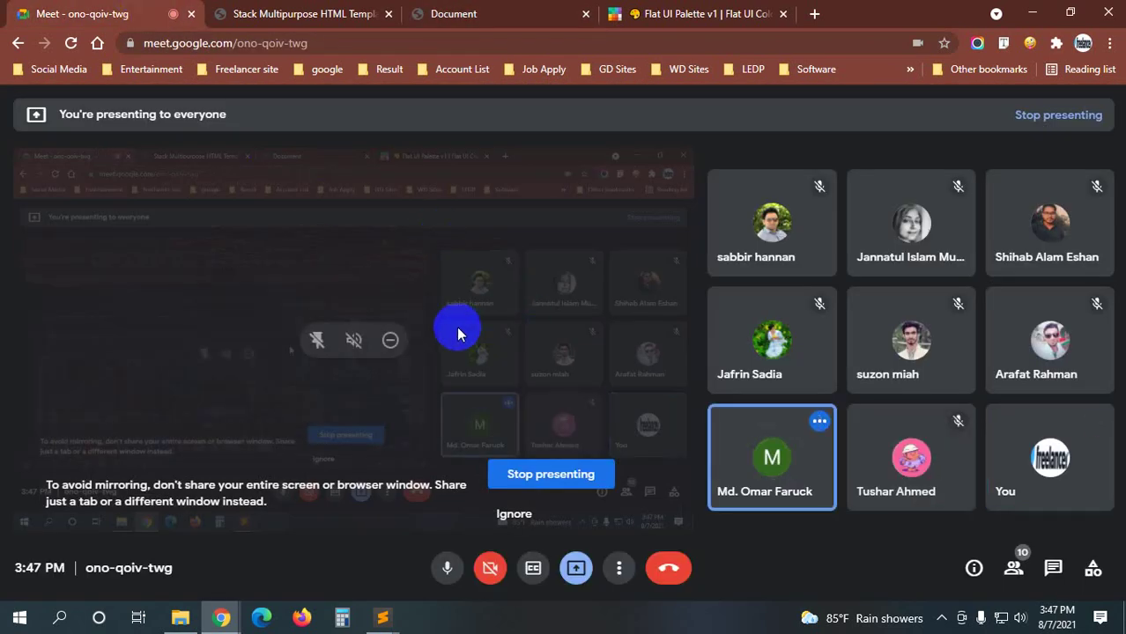
# - Capture the Stack template's Perfect for Designers & Developers heading, outlining heading and paragraph with rectangles
pyautogui.click(304, 13)
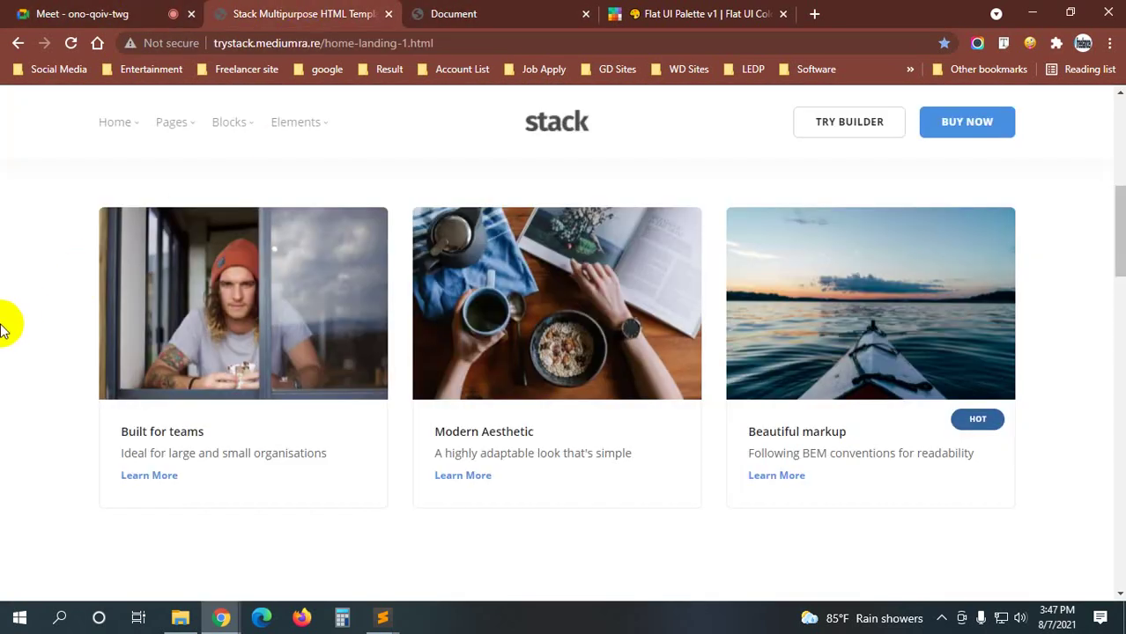
pyautogui.scroll(-3, 3, 327)
pyautogui.scroll(-3, 2, 328)
pyautogui.scroll(2, 4, 333)
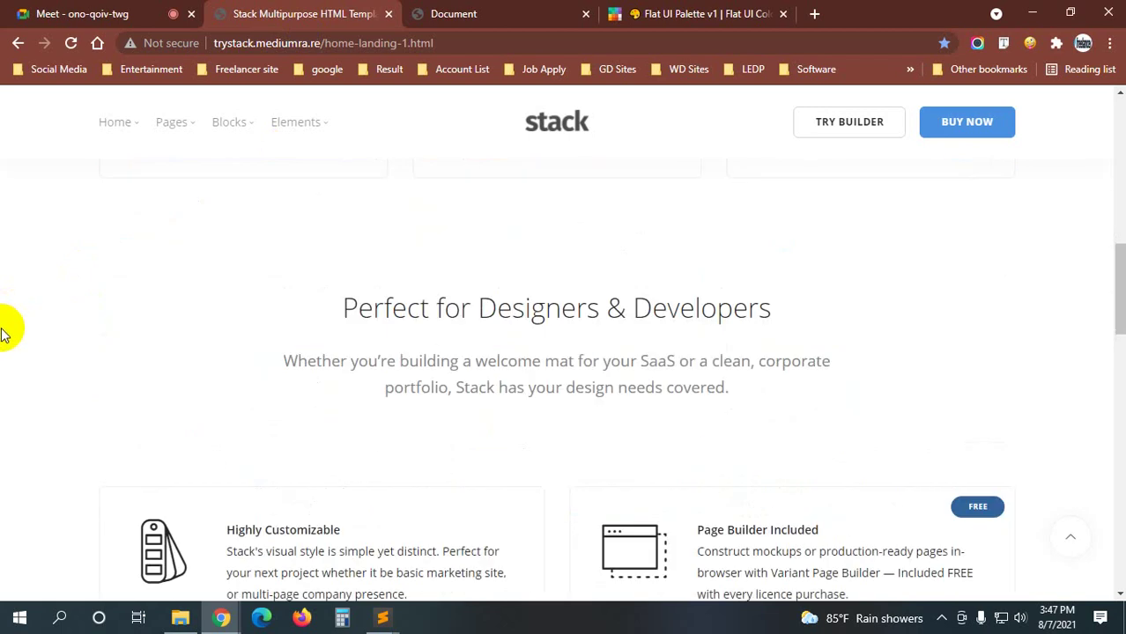
pyautogui.press('Print')
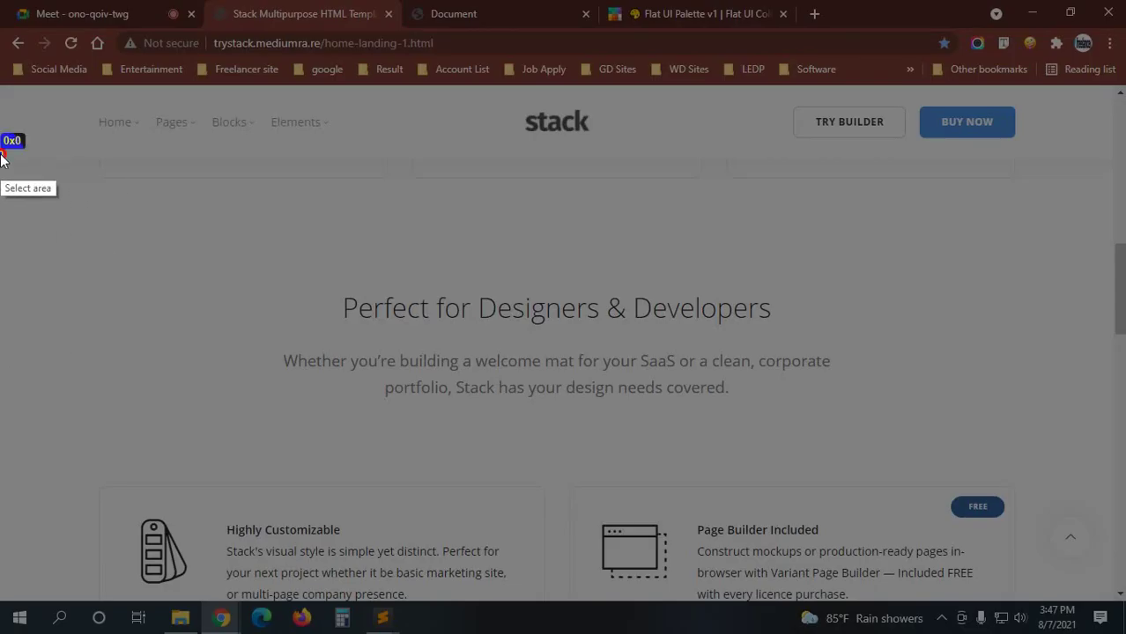
pyautogui.moveTo(1, 153); pyautogui.dragTo(788, 400)
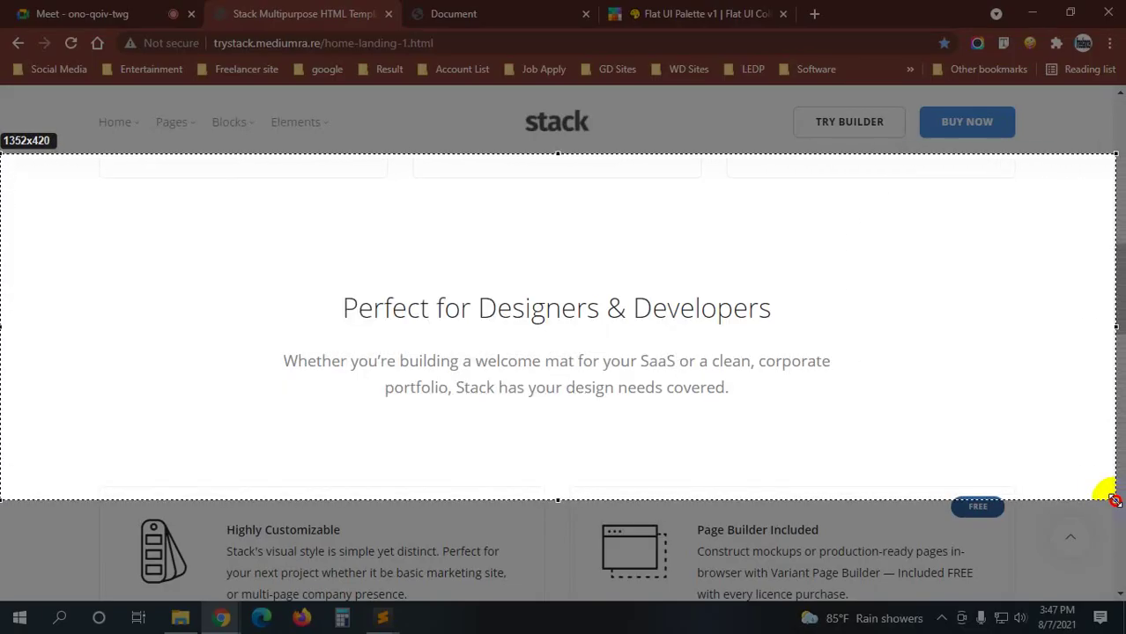
pyautogui.moveTo(875, 419); pyautogui.dragTo(1114, 500)
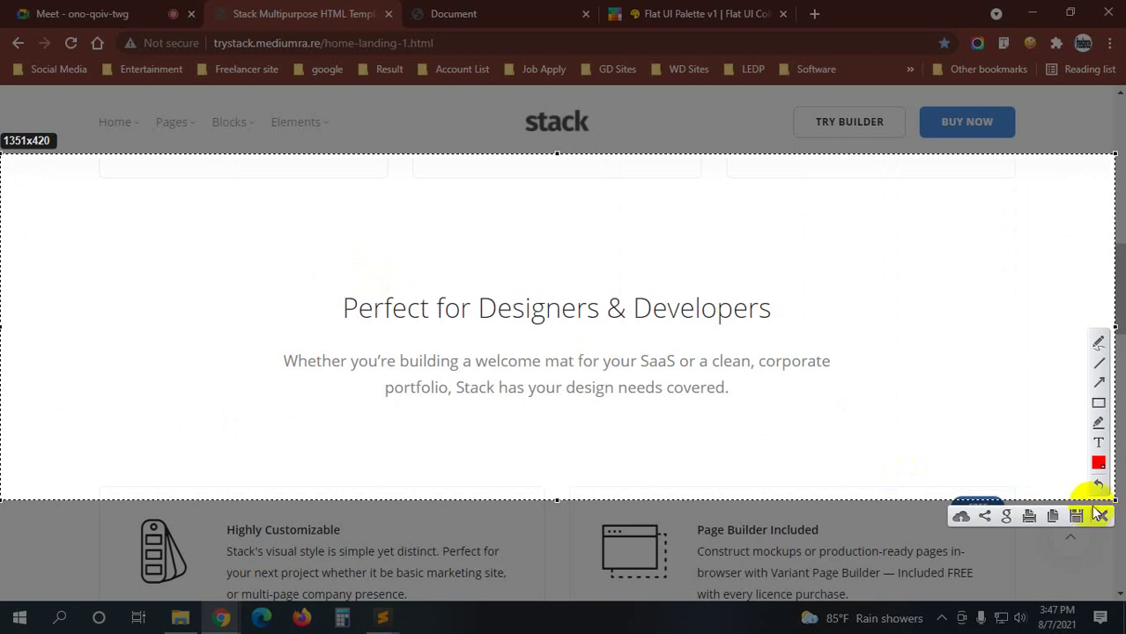
pyautogui.click(1098, 403)
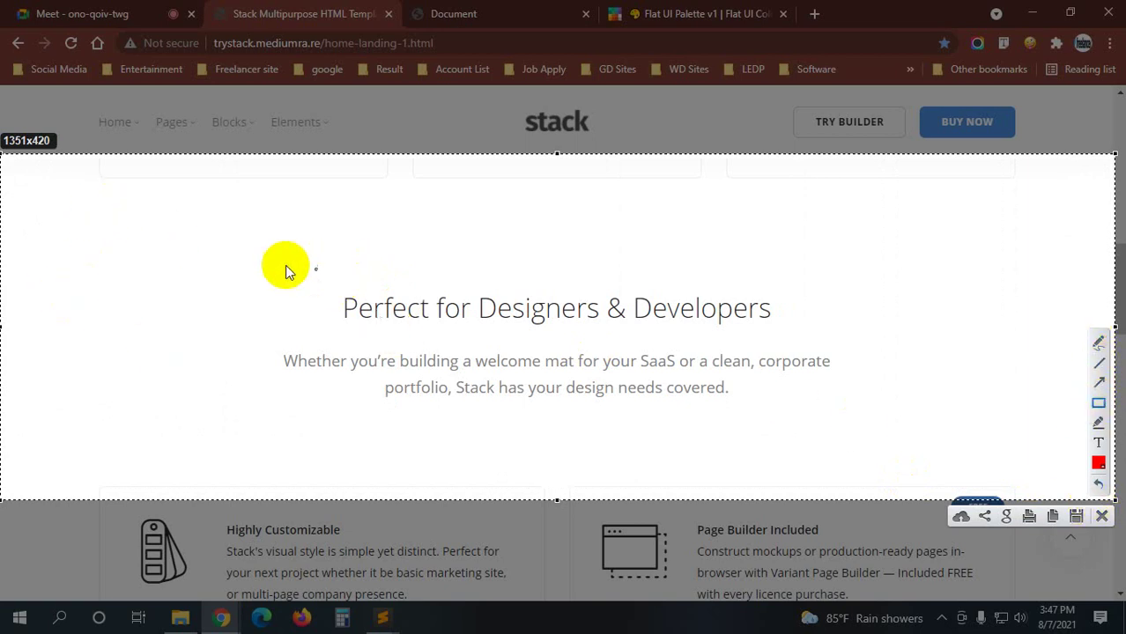
pyautogui.moveTo(273, 260); pyautogui.dragTo(765, 359)
pyautogui.moveTo(917, 340); pyautogui.dragTo(962, 327)
pyautogui.moveTo(288, 333)
pyautogui.mouseDown()
pyautogui.moveTo(975, 416)
pyautogui.moveTo(959, 441)
pyautogui.mouseUp()
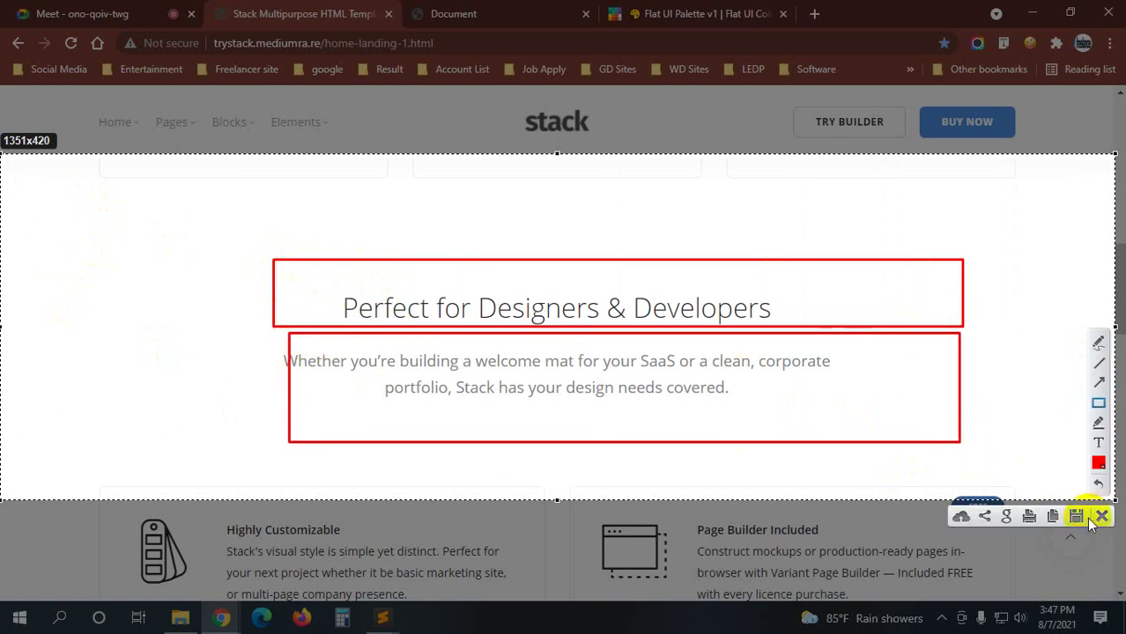
pyautogui.click(1103, 518)
# - Capture the two feature cards, discard the capture, and scroll through the template
pyautogui.scroll(-4, 43, 346)
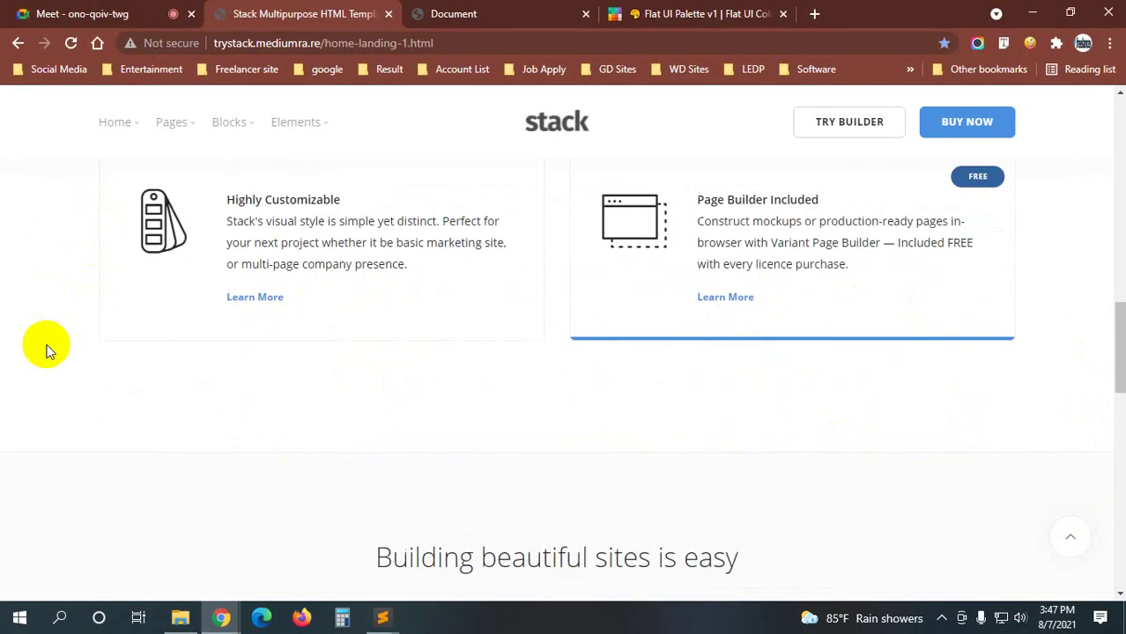
pyautogui.scroll(1, 49, 404)
pyautogui.press('Print')
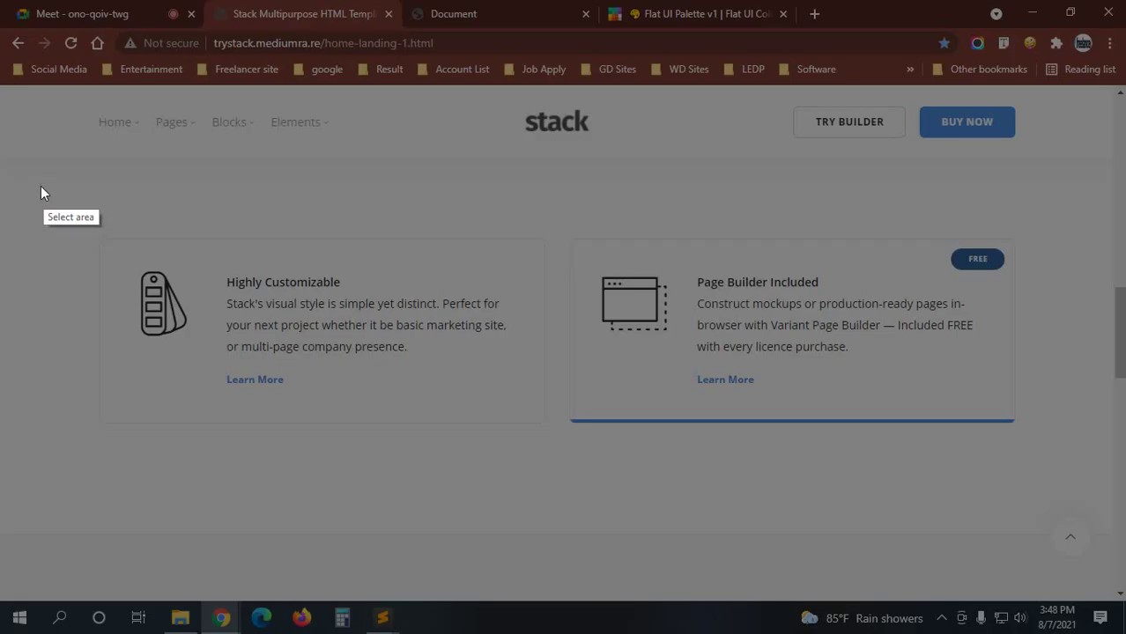
pyautogui.moveTo(39, 185); pyautogui.dragTo(1083, 538)
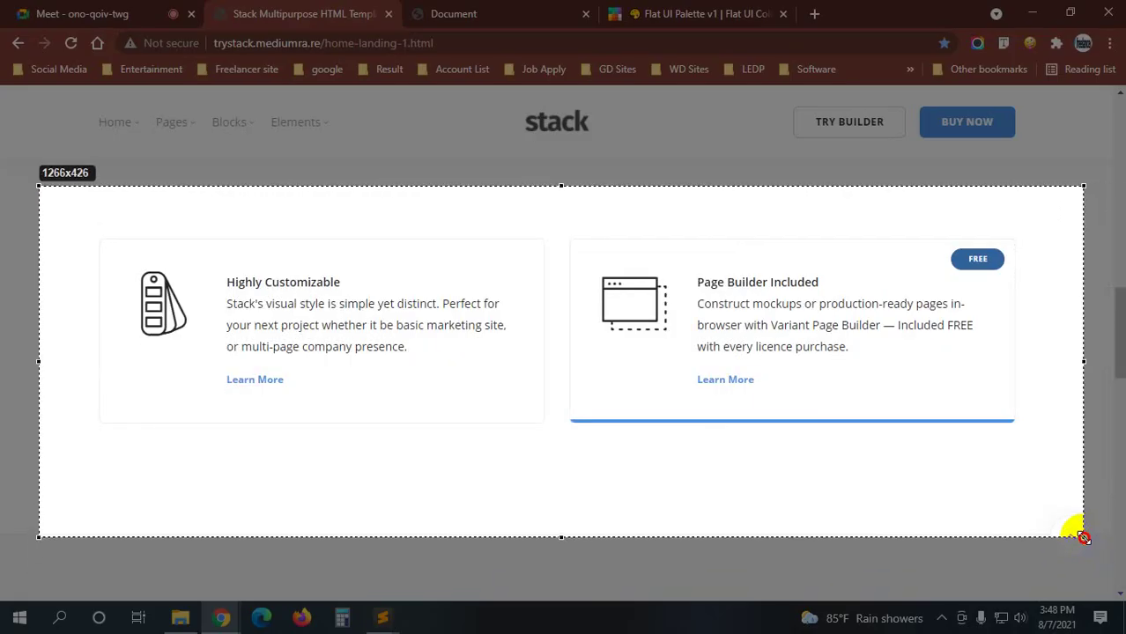
pyautogui.click(1067, 551)
pyautogui.scroll(-5, 4, 343)
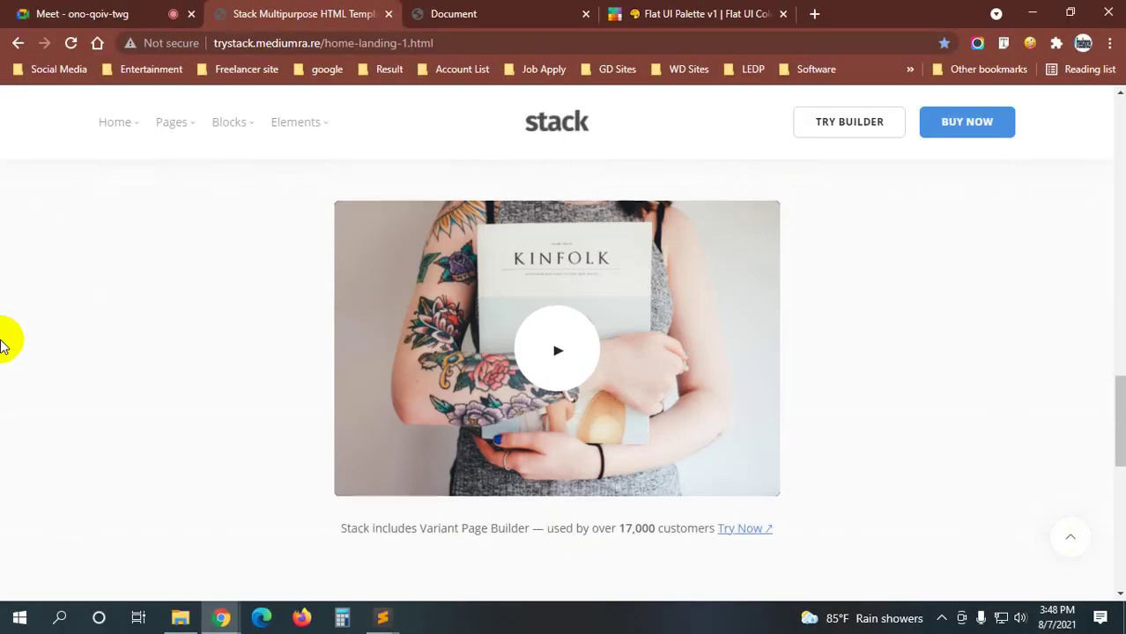
pyautogui.scroll(-9, 5, 344)
pyautogui.scroll(12, 4, 343)
pyautogui.scroll(6, 6, 342)
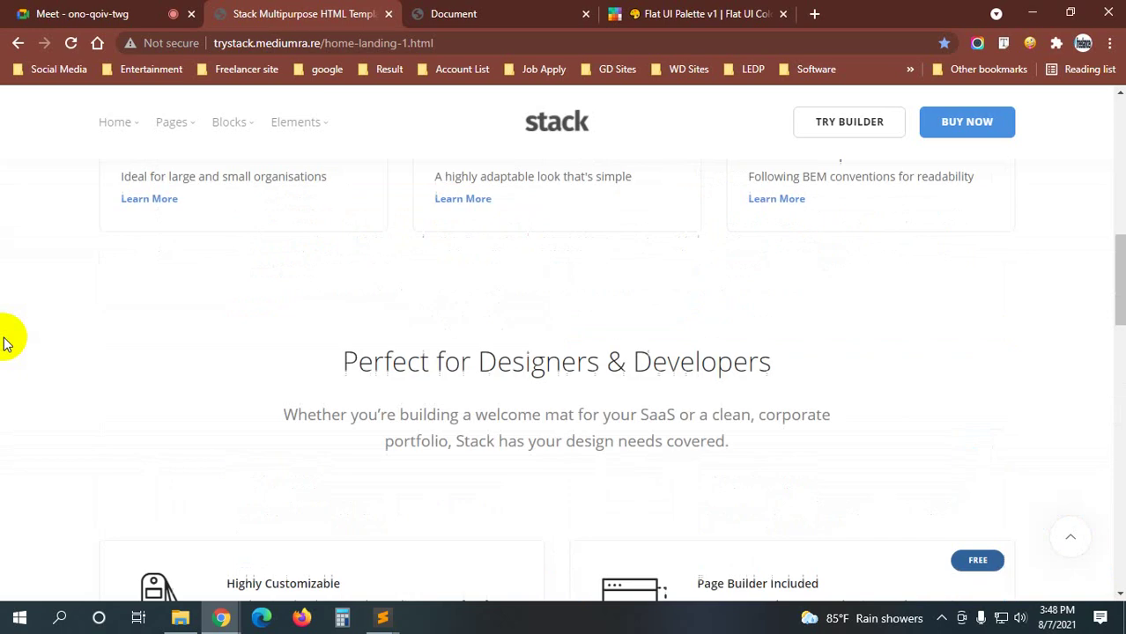
pyautogui.scroll(6, 5, 343)
pyautogui.scroll(3, 4, 343)
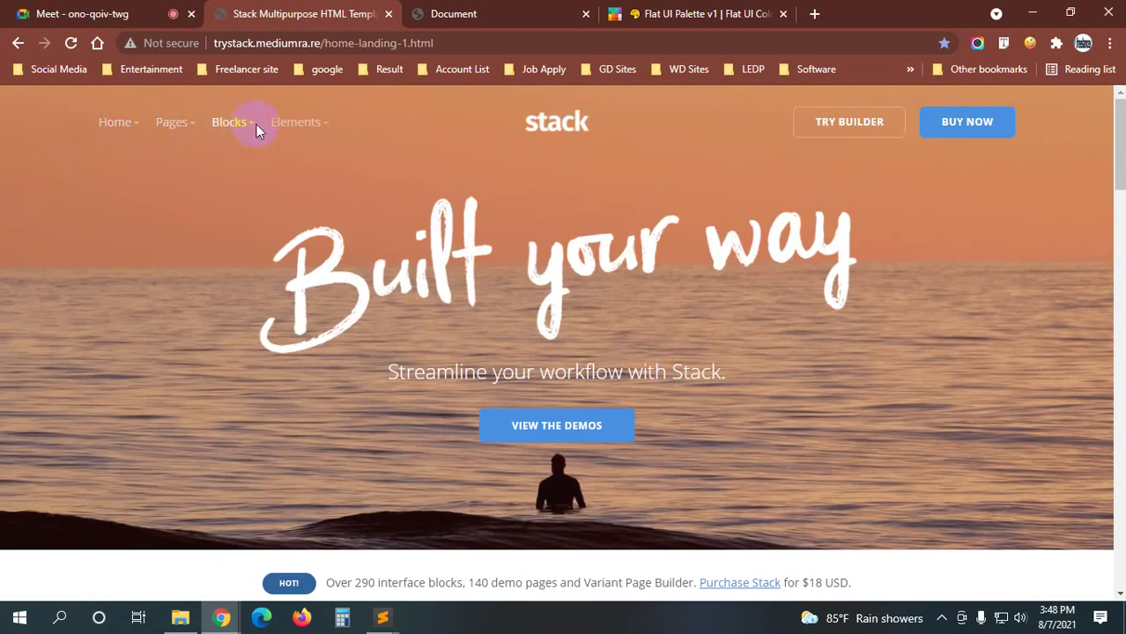
# - Compare the local page with the Stack template, scrolling the template down to its footer icons
pyautogui.click(458, 13)
pyautogui.scroll(3, 30, 132)
pyautogui.scroll(3, 130, 360)
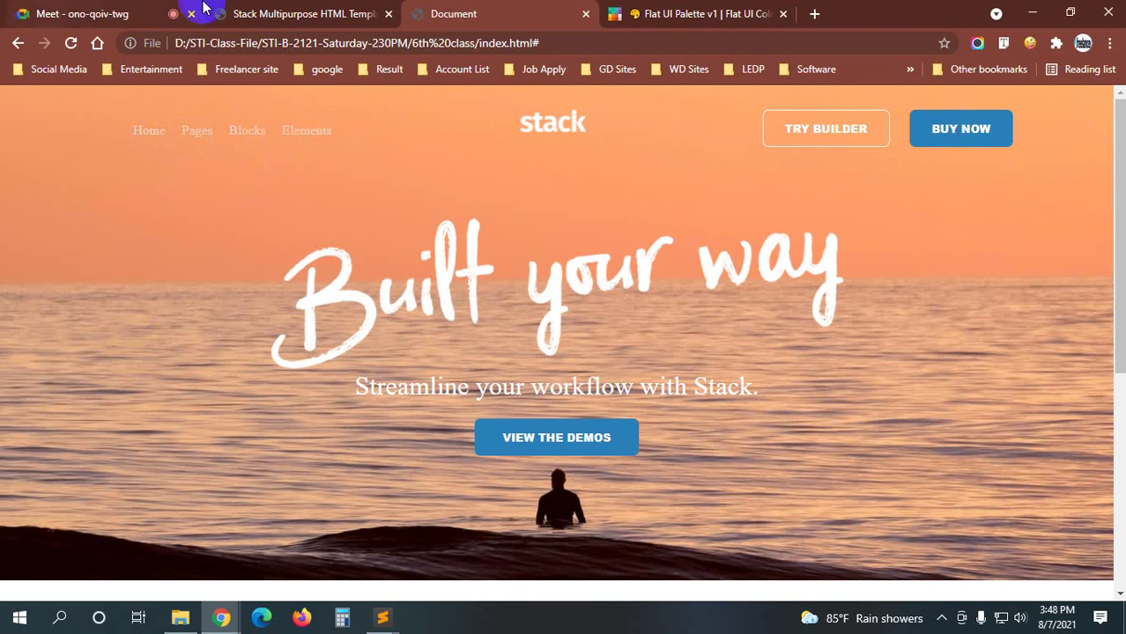
pyautogui.click(238, 13)
pyautogui.scroll(-3, 123, 370)
pyautogui.scroll(-5, 100, 377)
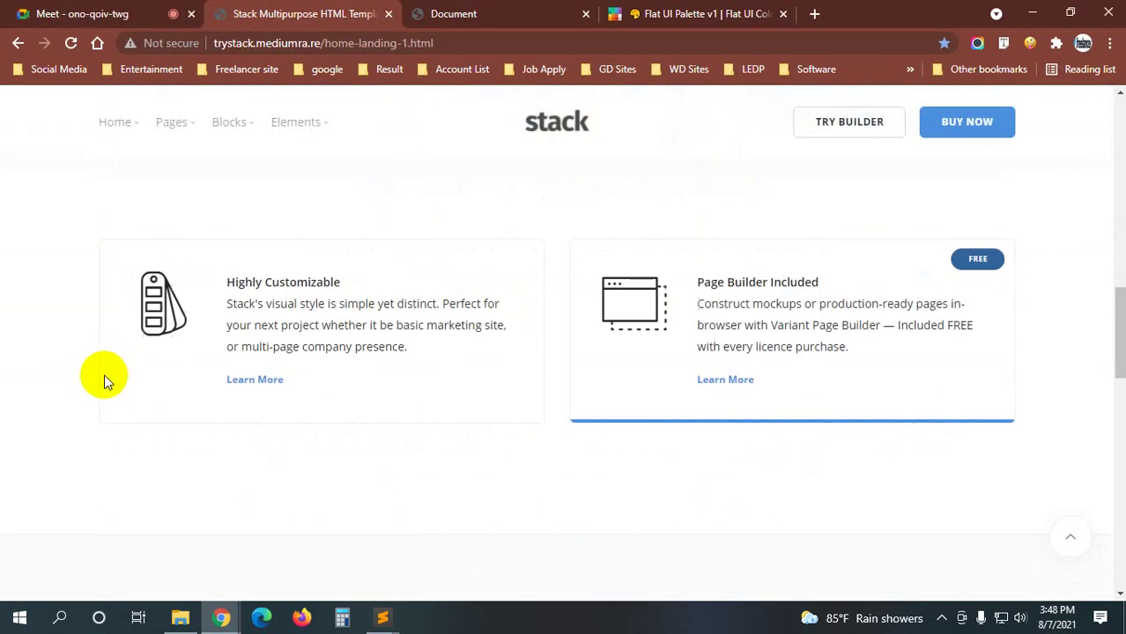
pyautogui.scroll(-5, 120, 376)
pyautogui.scroll(-5, 121, 390)
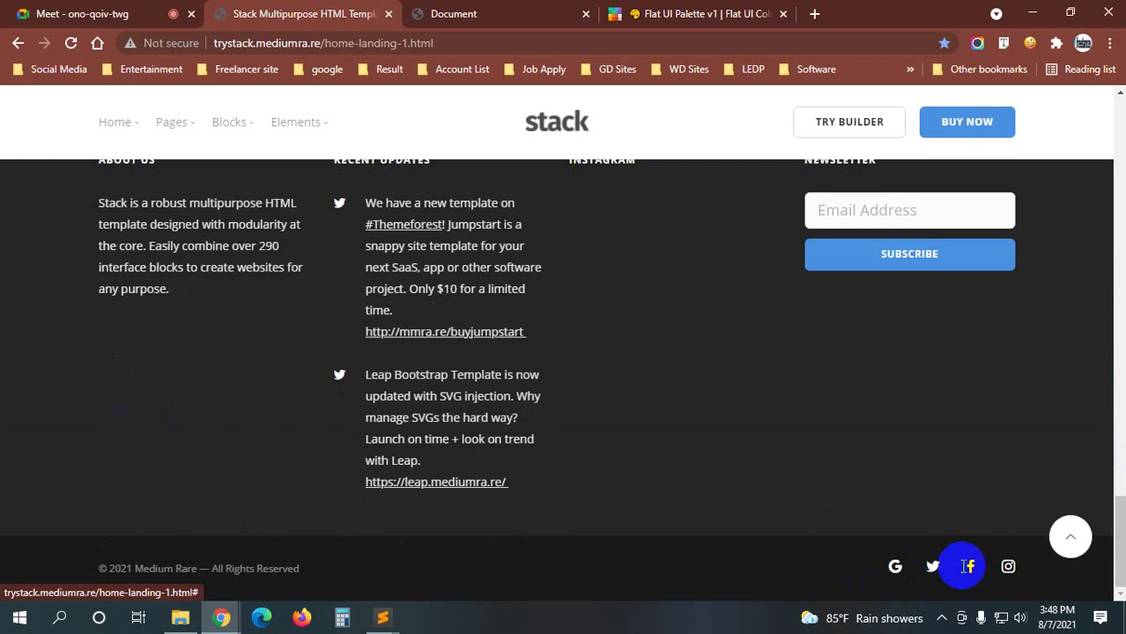
pyautogui.scroll(5, 2, 413)
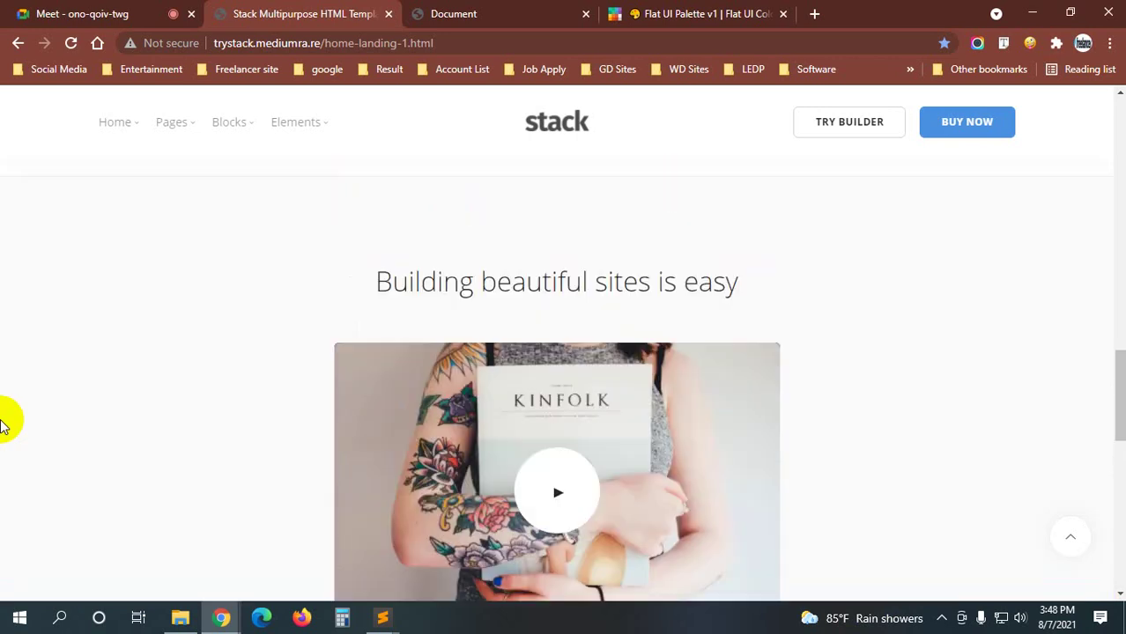
pyautogui.scroll(5, 2, 414)
pyautogui.scroll(5, 2, 421)
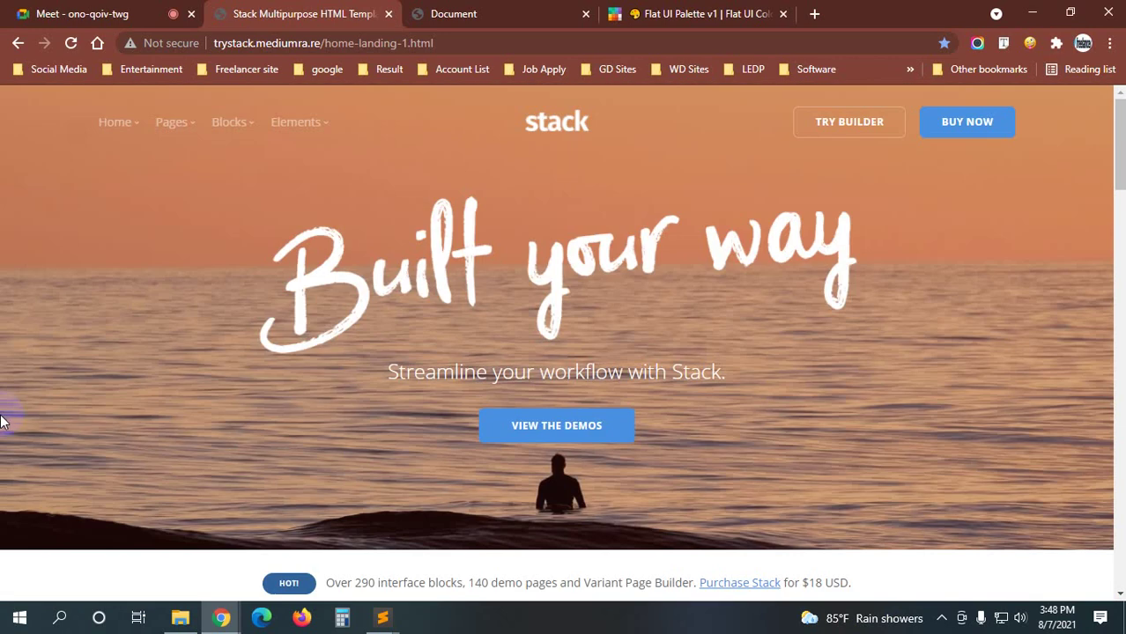
# - Move to the Flat UI Palette tab and select its address bar
pyautogui.click(51, 7)
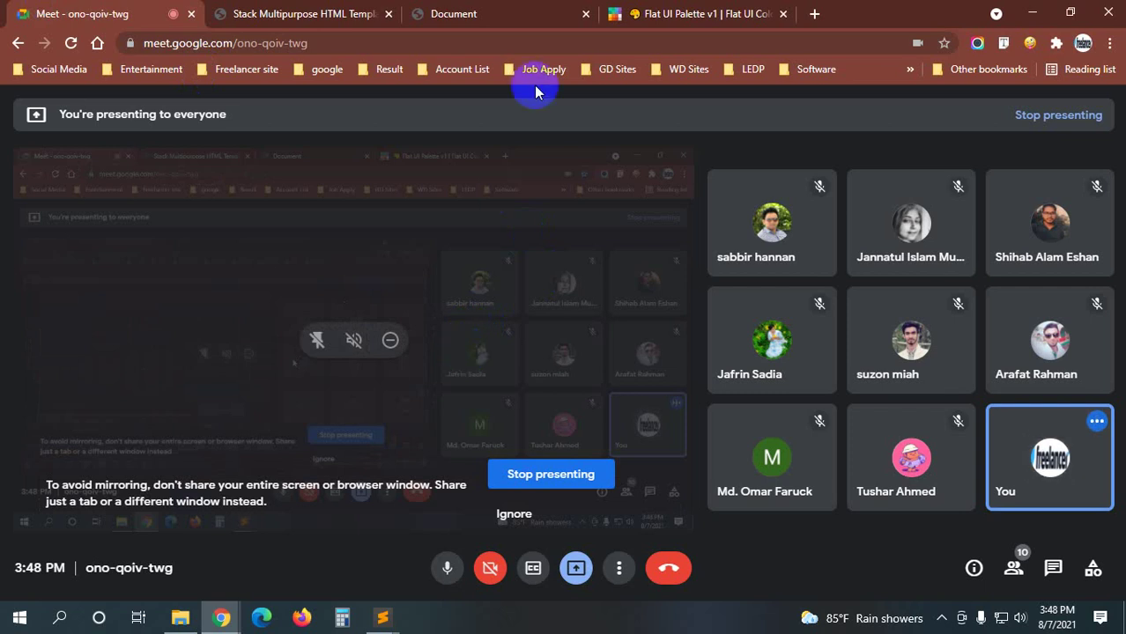
pyautogui.click(545, 18)
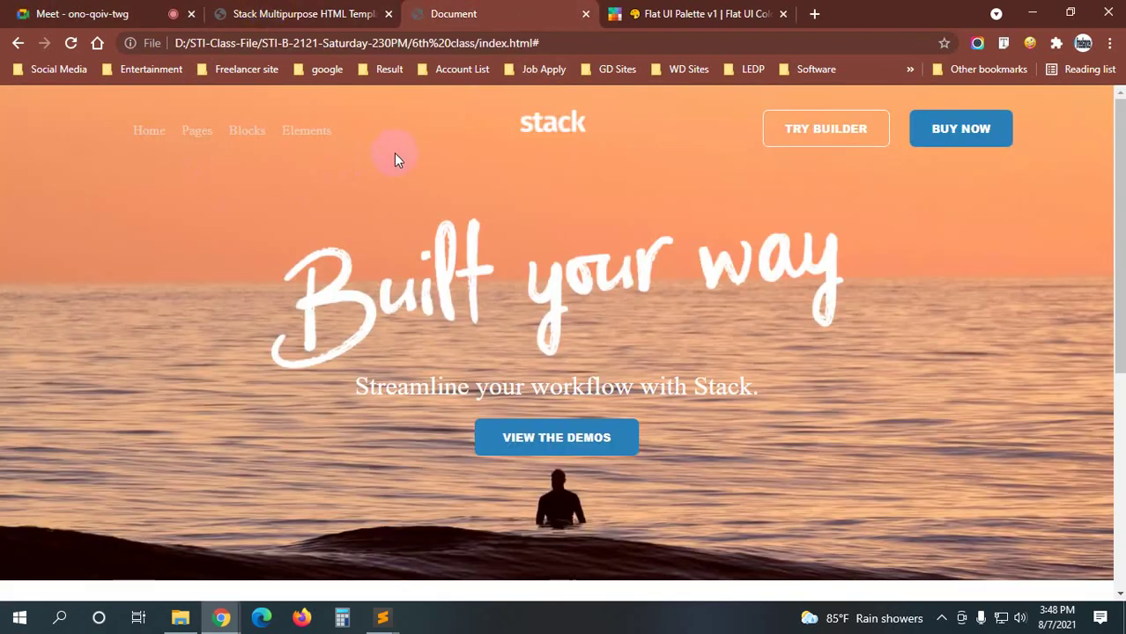
pyautogui.click(714, 13)
pyautogui.click(546, 40)
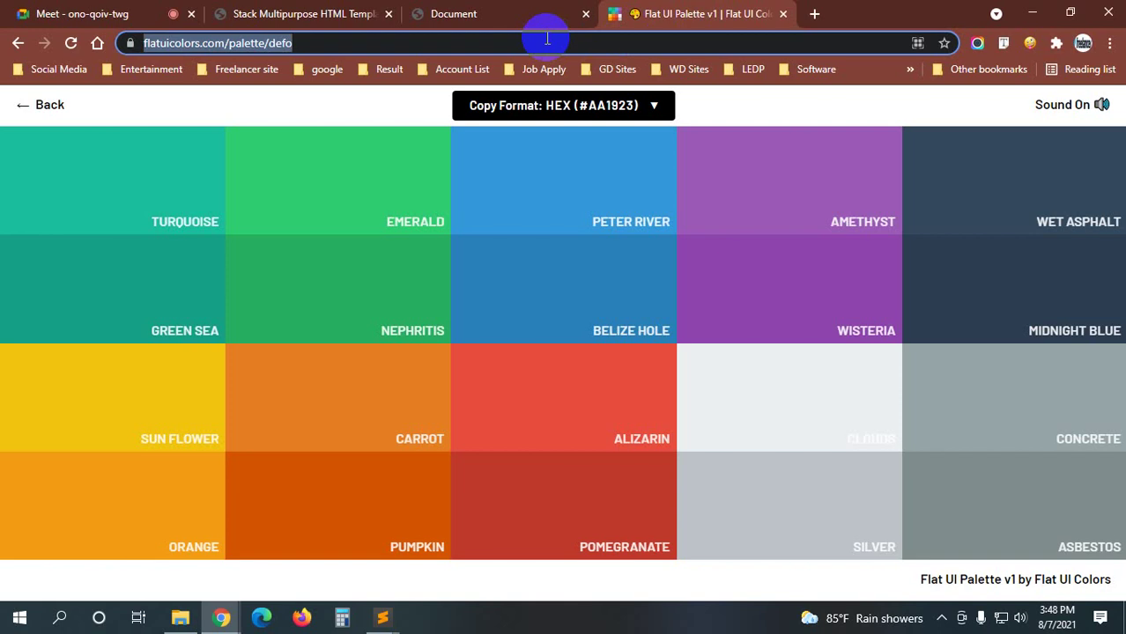
# - Search Google for 'font awesome 4.0' and open the Font Awesome icons page
pyautogui.write('font awr')
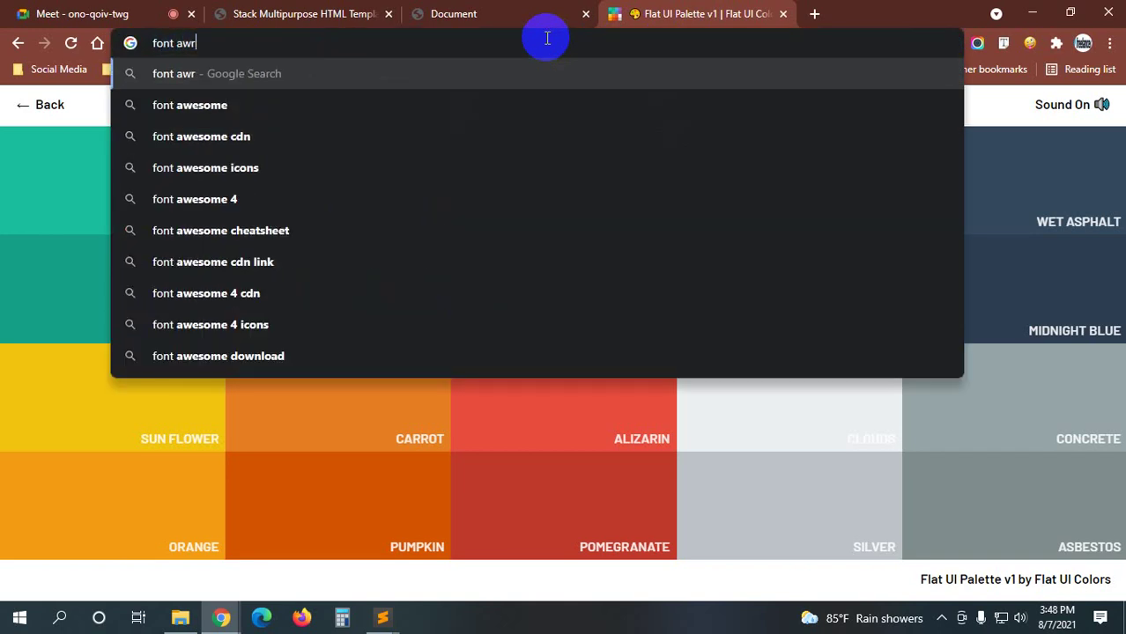
pyautogui.press('BackSpace')
pyautogui.write('esome 4.0')
pyautogui.press('Return')
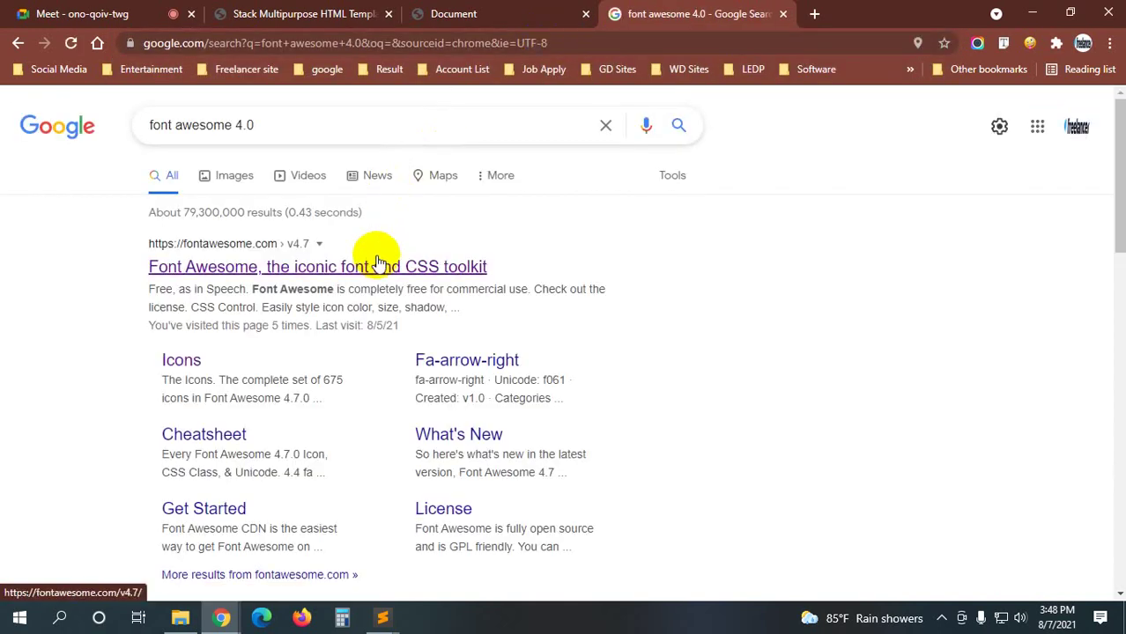
pyautogui.middleClick(377, 264)
pyautogui.click(764, 14)
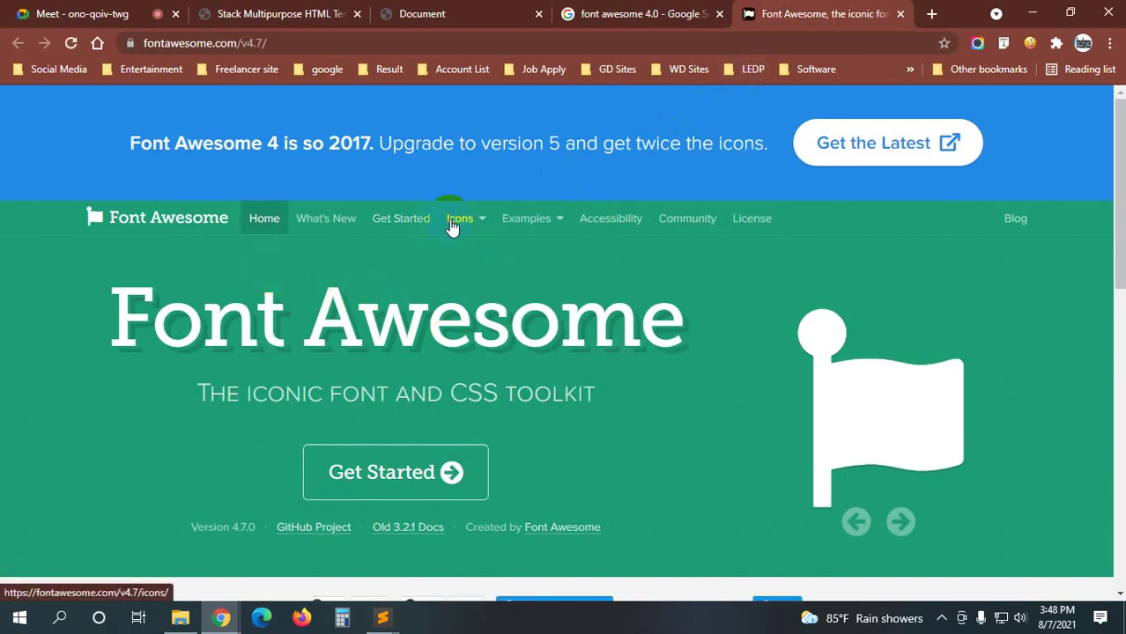
pyautogui.click(452, 227)
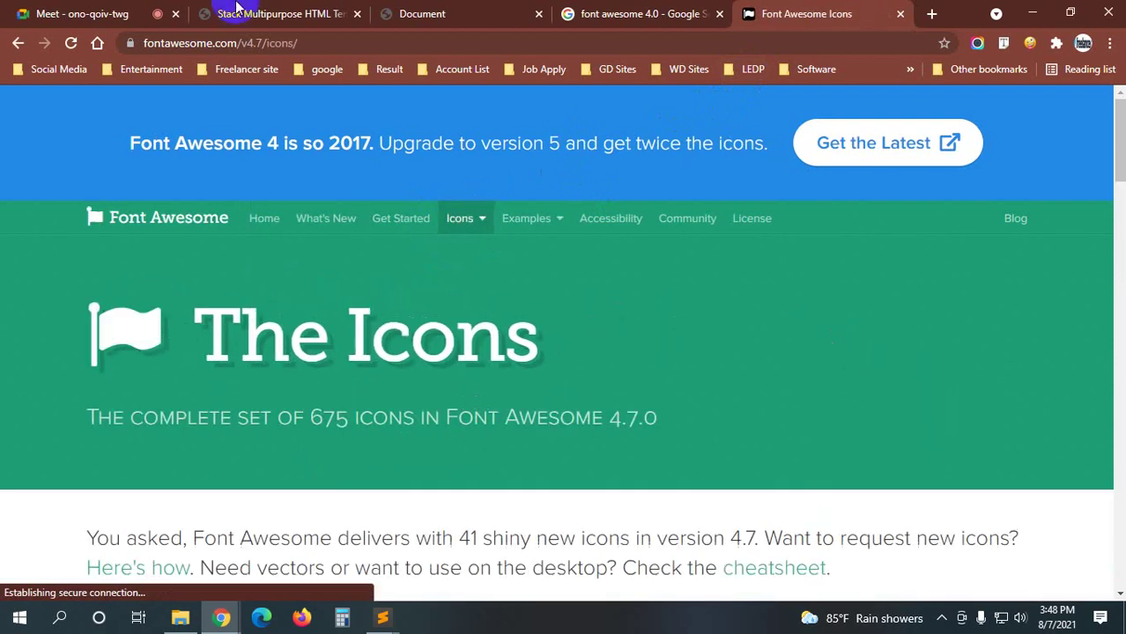
# - Filter the Font Awesome icon list with the search term 'arrow'
pyautogui.click(113, 14)
pyautogui.click(276, 18)
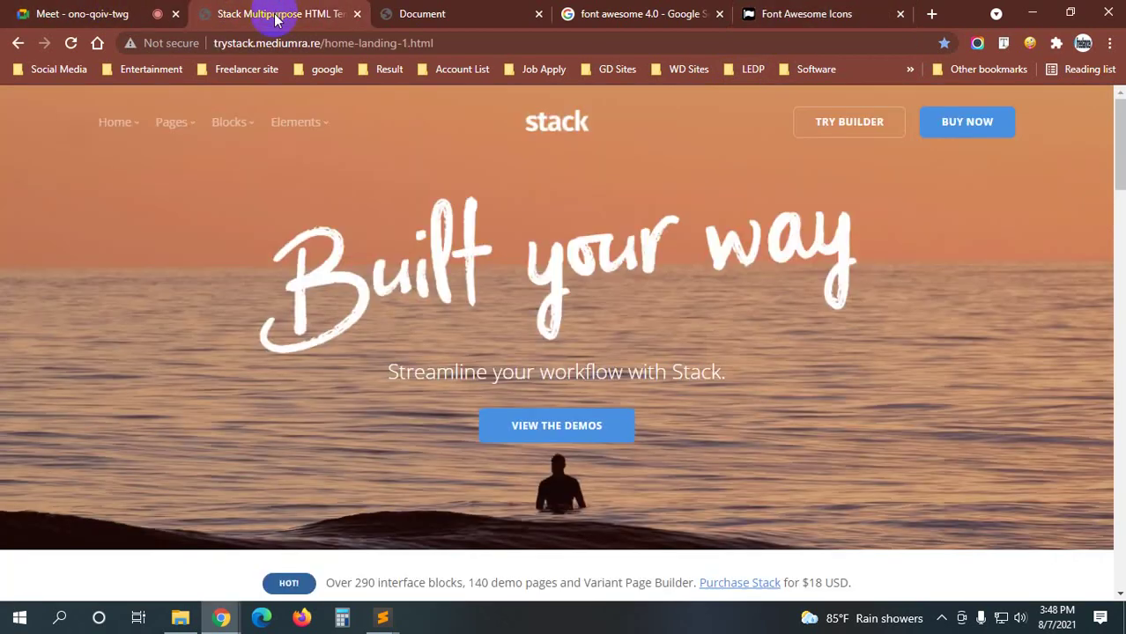
pyautogui.click(863, 12)
pyautogui.scroll(-5, 332, 435)
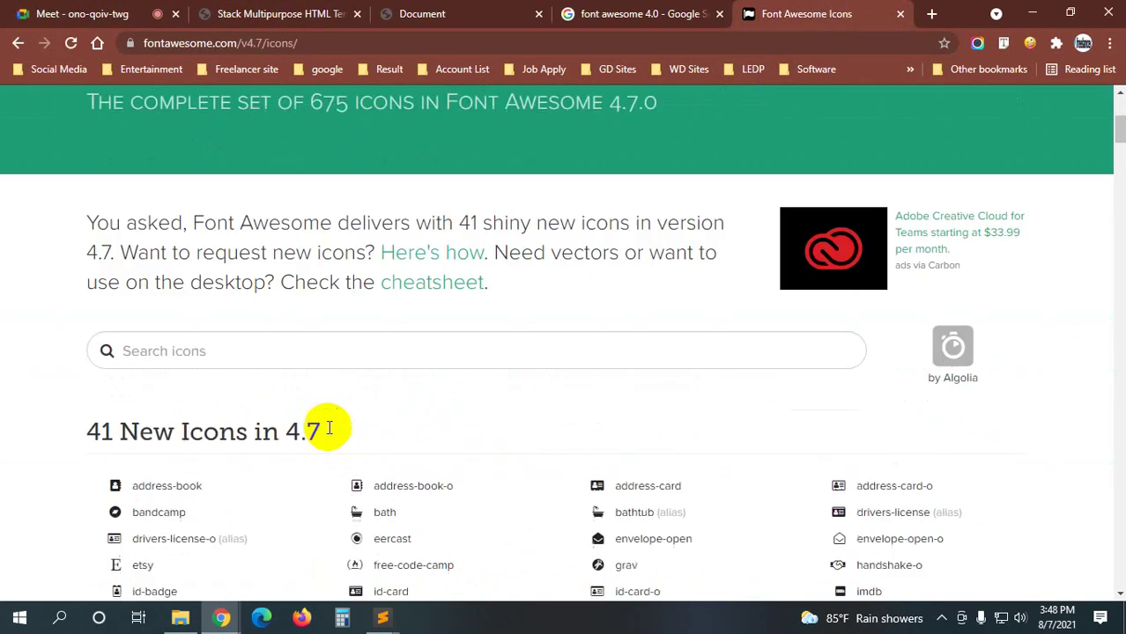
pyautogui.click(241, 259)
pyautogui.write('r')
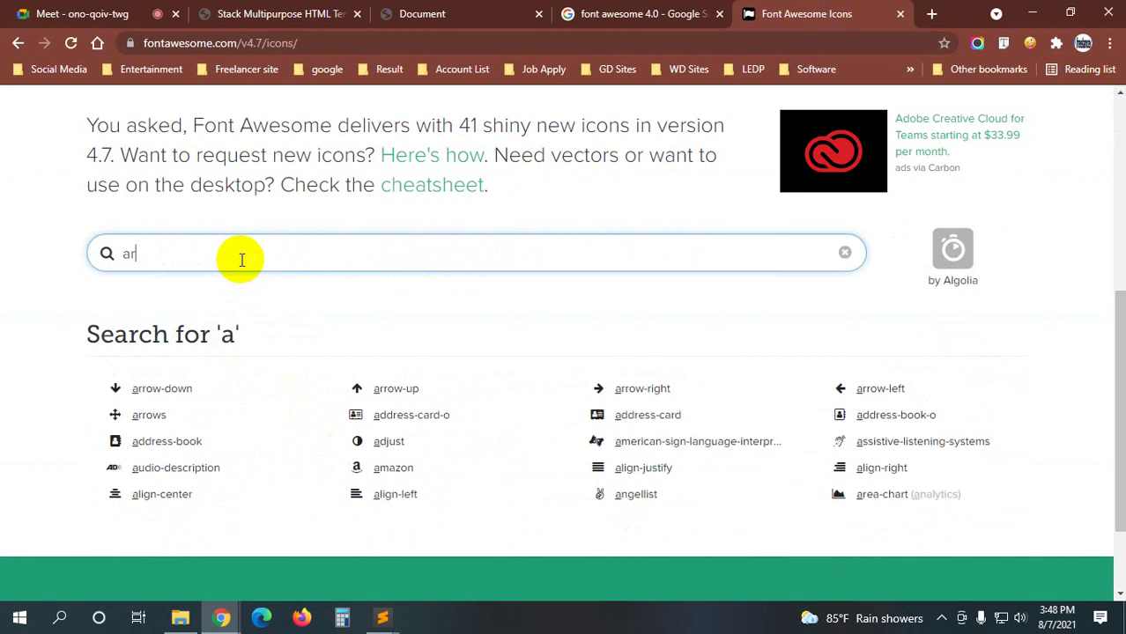
pyautogui.write('row')
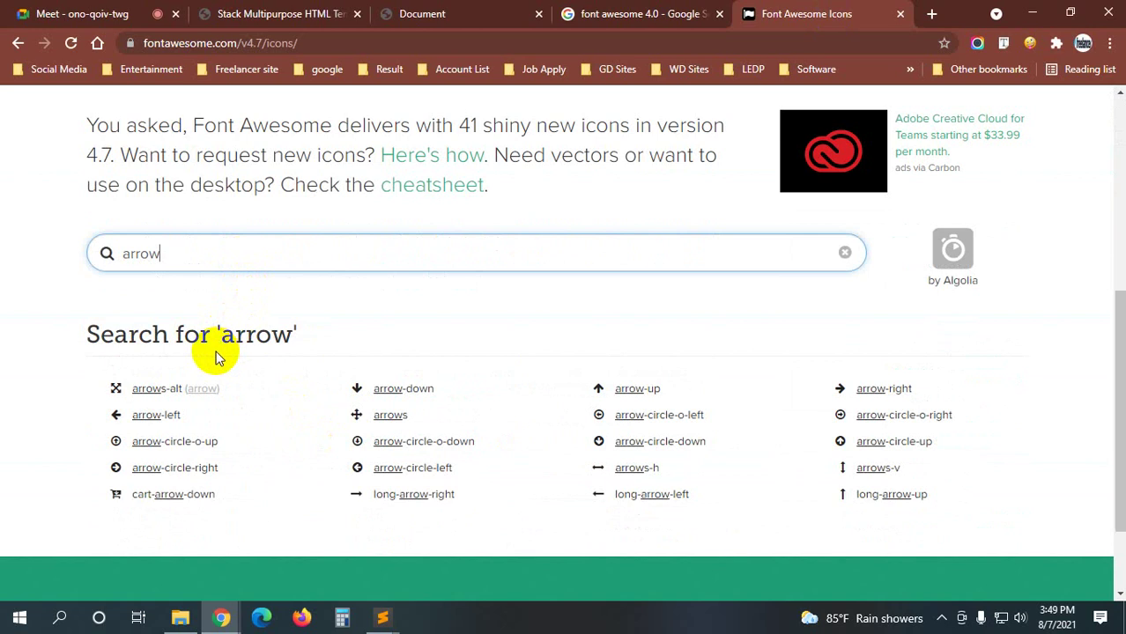
# - Open the arrow-down icon page in a new tab and select its fa-arrow-down HTML snippet
pyautogui.rightClick(401, 394)
pyautogui.click(453, 392)
pyautogui.click(802, 16)
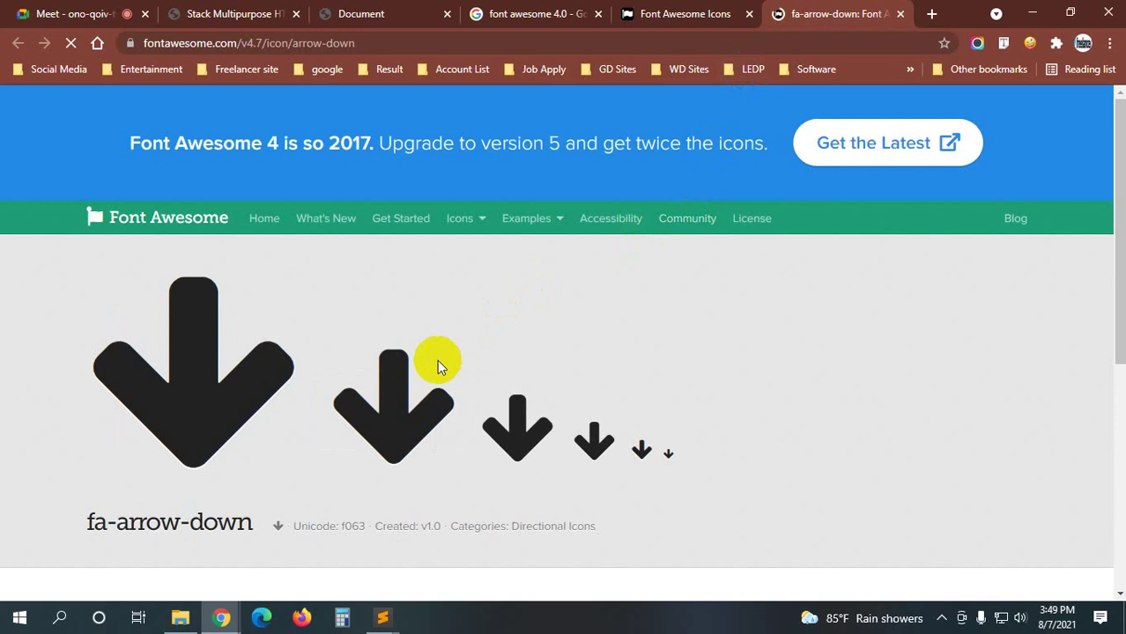
pyautogui.scroll(-2, 437, 359)
pyautogui.scroll(-2, 429, 502)
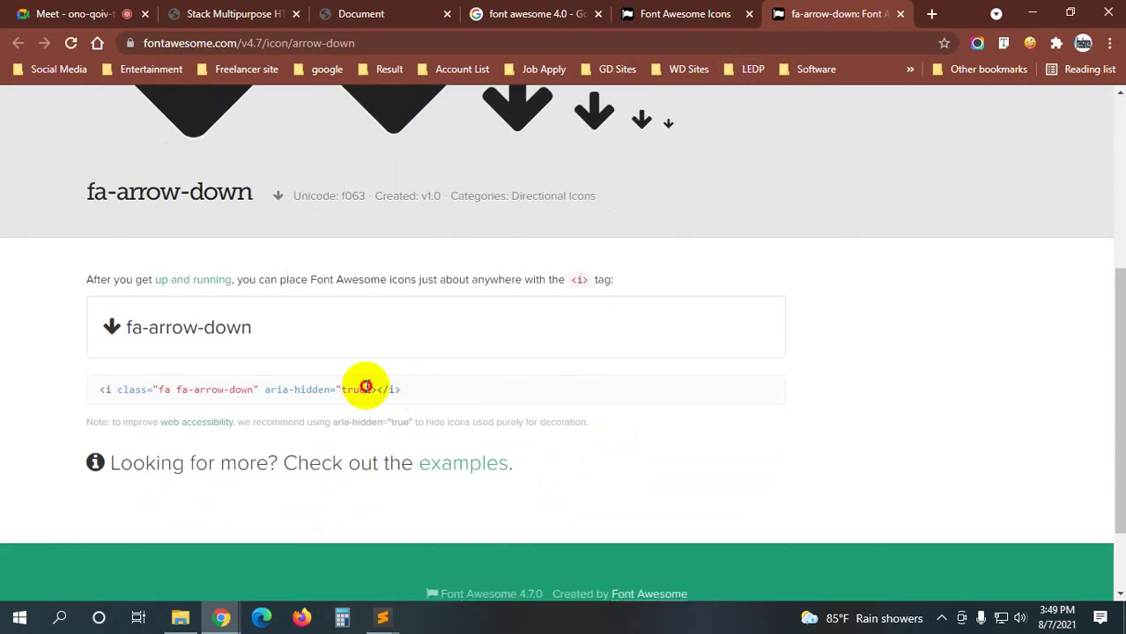
pyautogui.moveTo(366, 389); pyautogui.dragTo(97, 401)
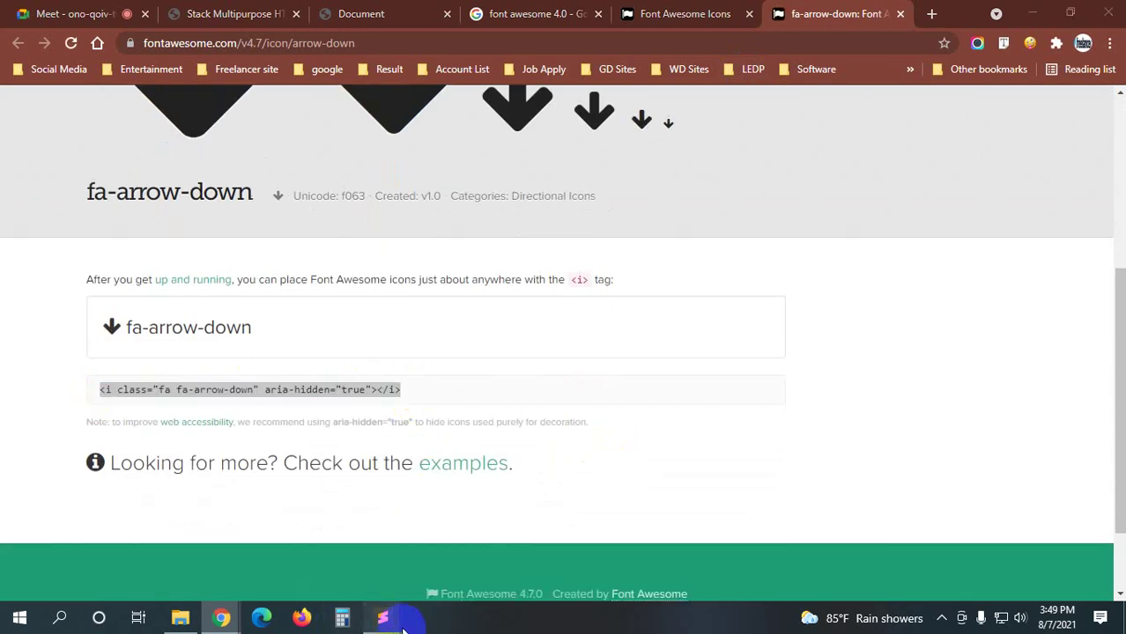
# - Paste the fa-arrow-down icon tag after Home in index.html, save, and return to Chrome
pyautogui.moveTo(382, 617)
pyautogui.click(472, 551)
pyautogui.click(321, 47)
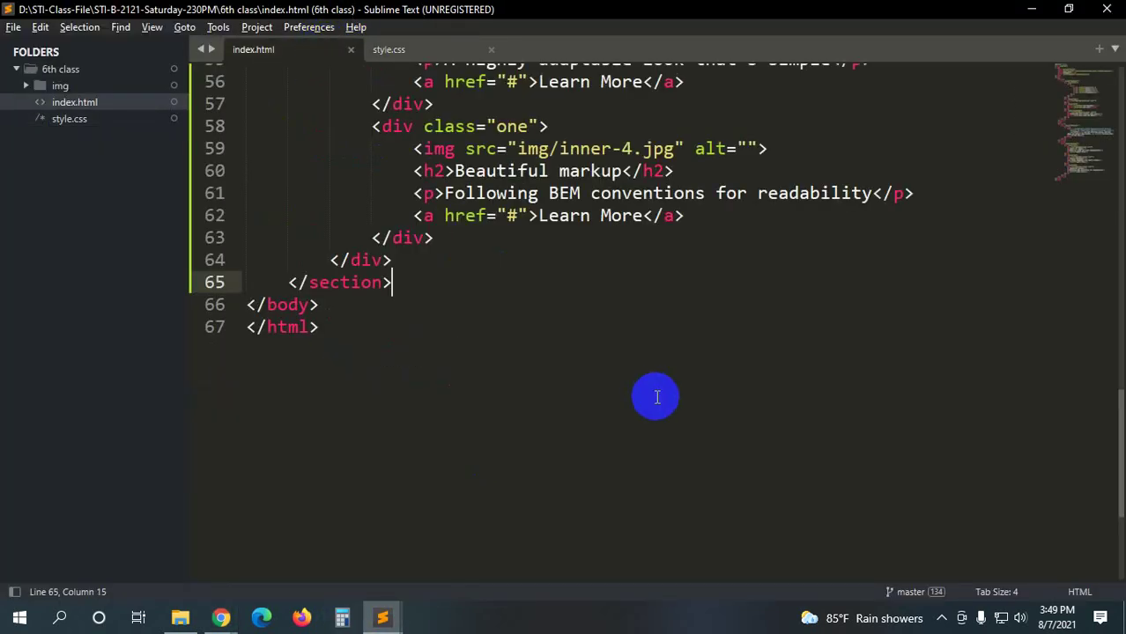
pyautogui.scroll(10, 654, 394)
pyautogui.scroll(8, 654, 394)
pyautogui.scroll(-2, 656, 398)
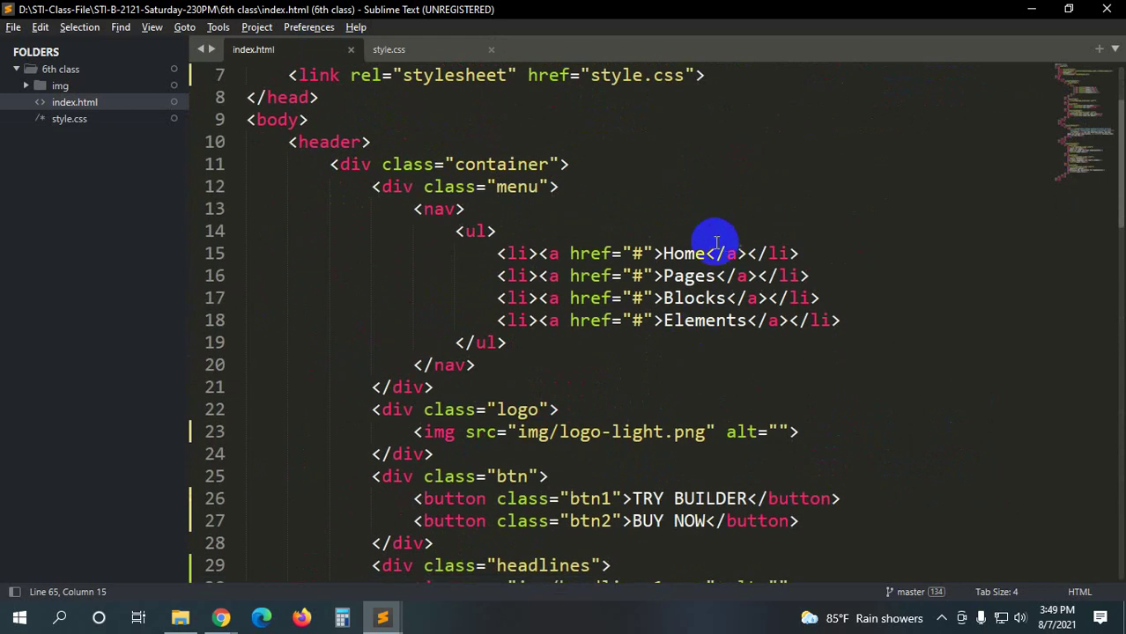
pyautogui.write('<i class="fa fa-arrow-down" aria-hidden="true"></i>')
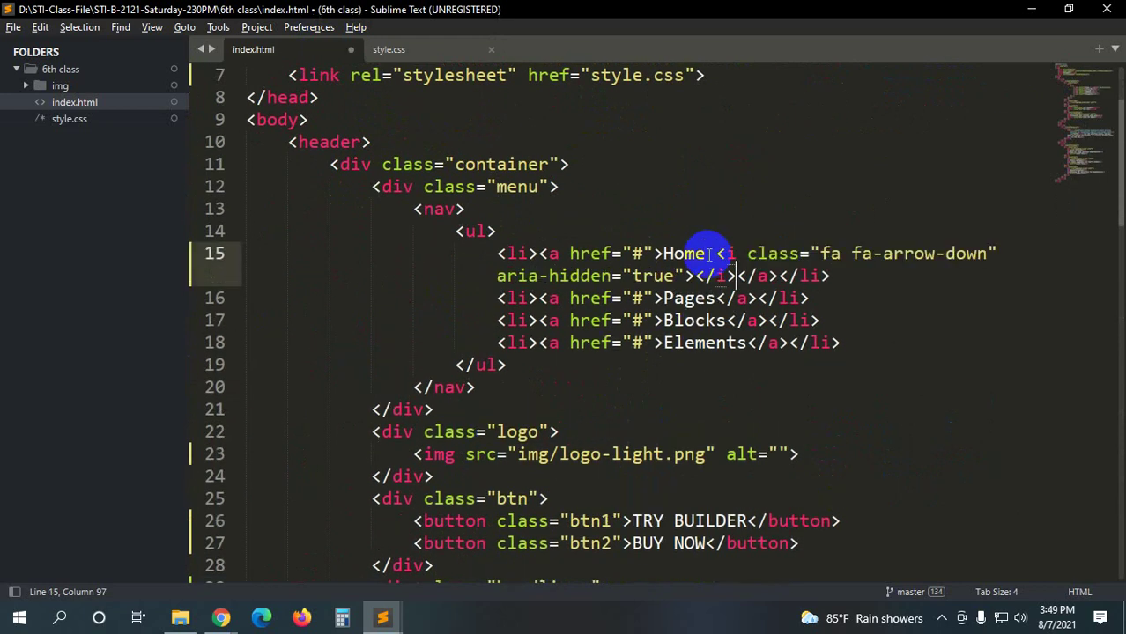
pyautogui.hotkey('ctrl', 's')
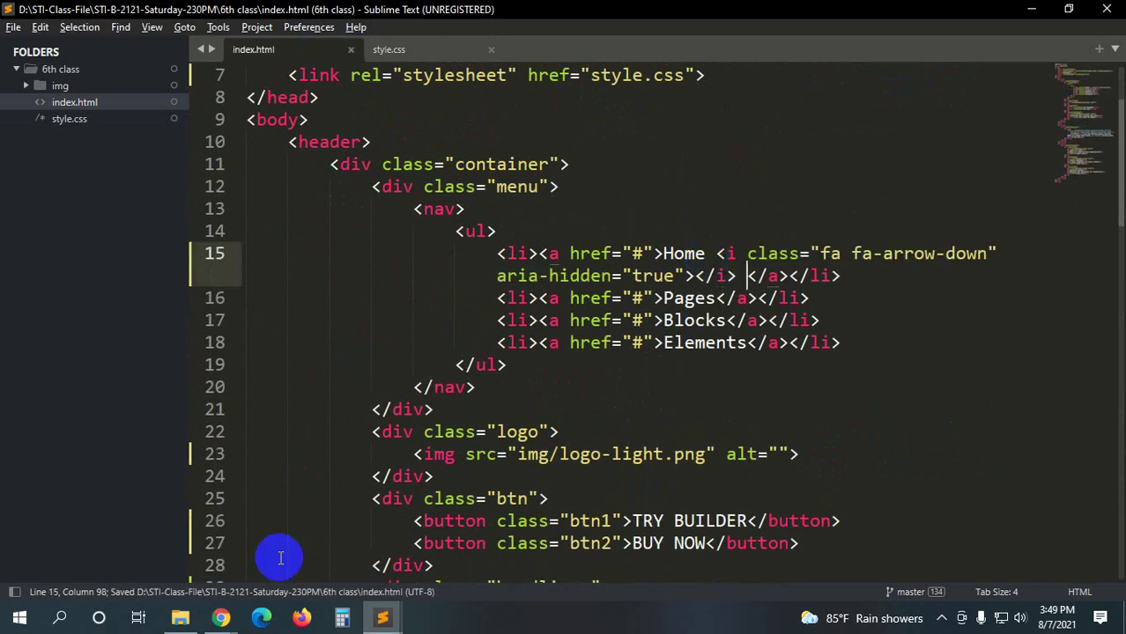
pyautogui.moveTo(221, 618)
pyautogui.click(145, 543)
# - Reload the local page, then search Google for 'font awesome cdn'
pyautogui.click(361, 13)
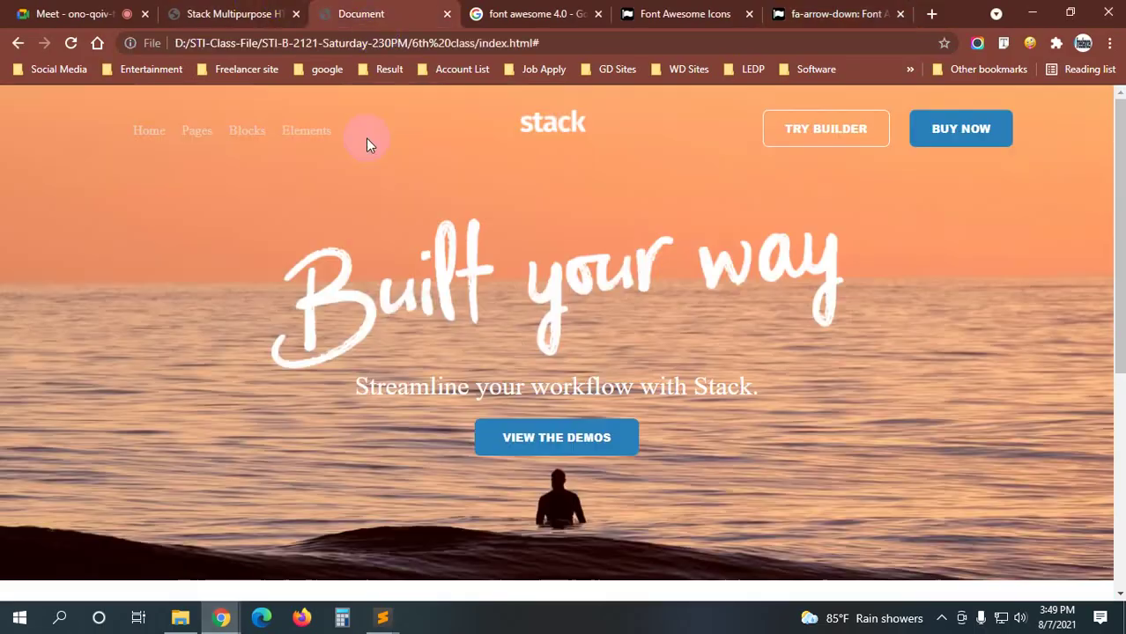
pyautogui.press('F5')
pyautogui.click(535, 14)
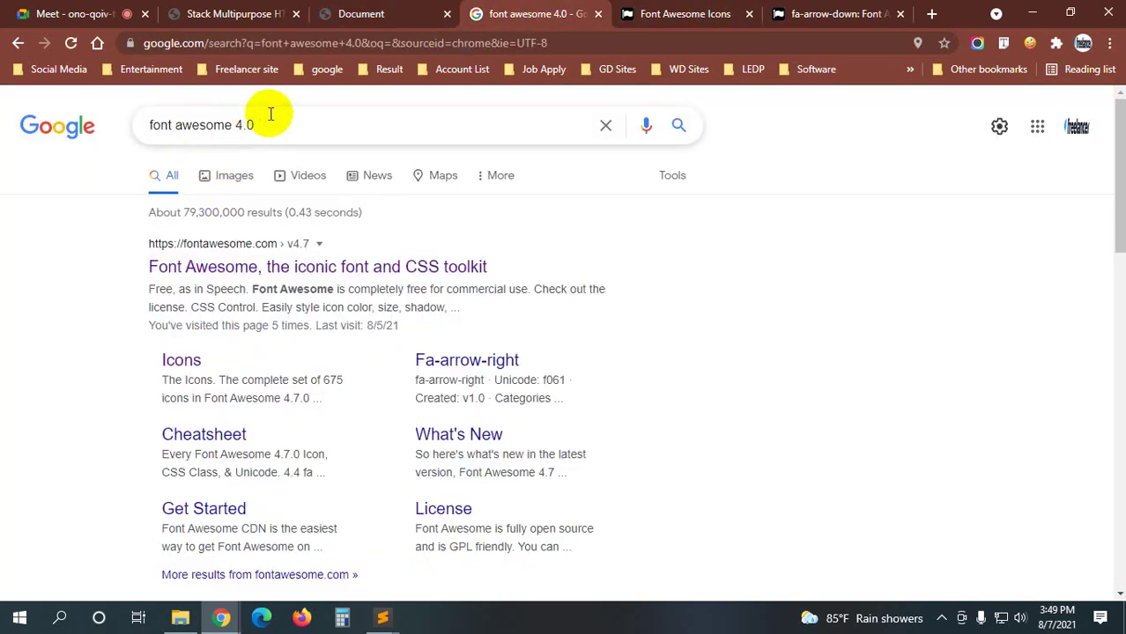
pyautogui.middleClick(83, 128)
pyautogui.moveTo(564, 13); pyautogui.dragTo(468, 14)
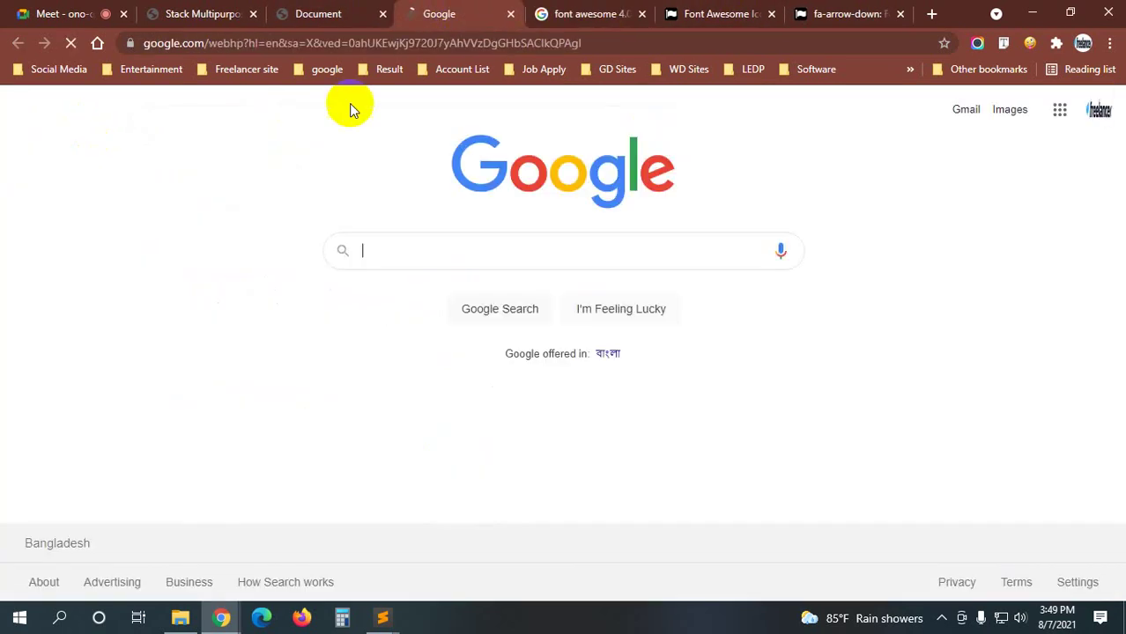
pyautogui.click(397, 43)
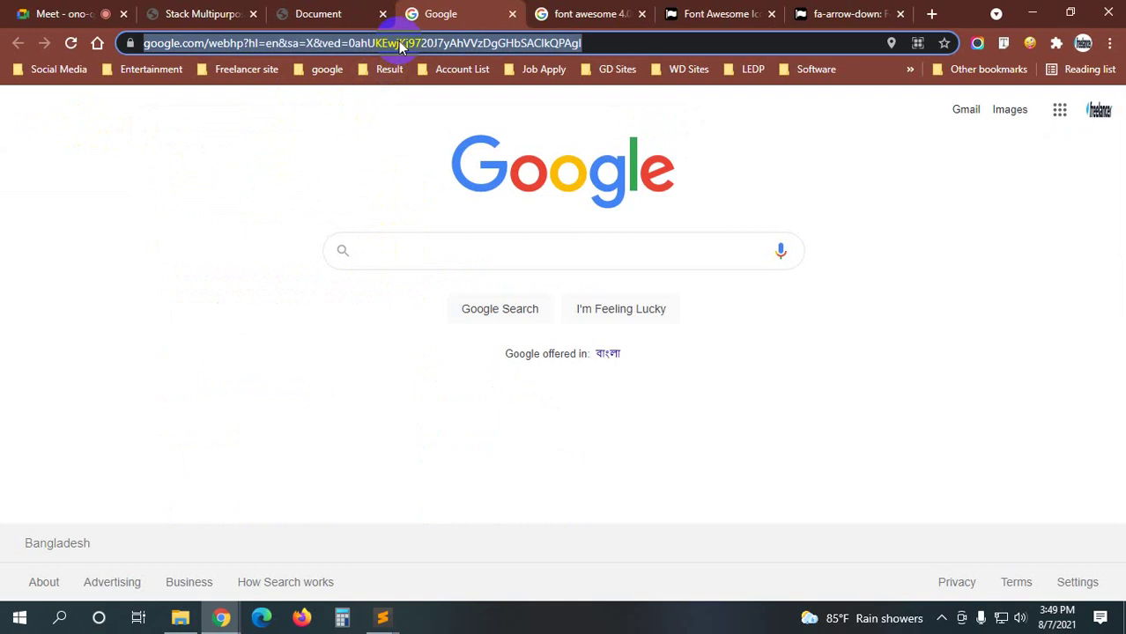
pyautogui.write('font aswe')
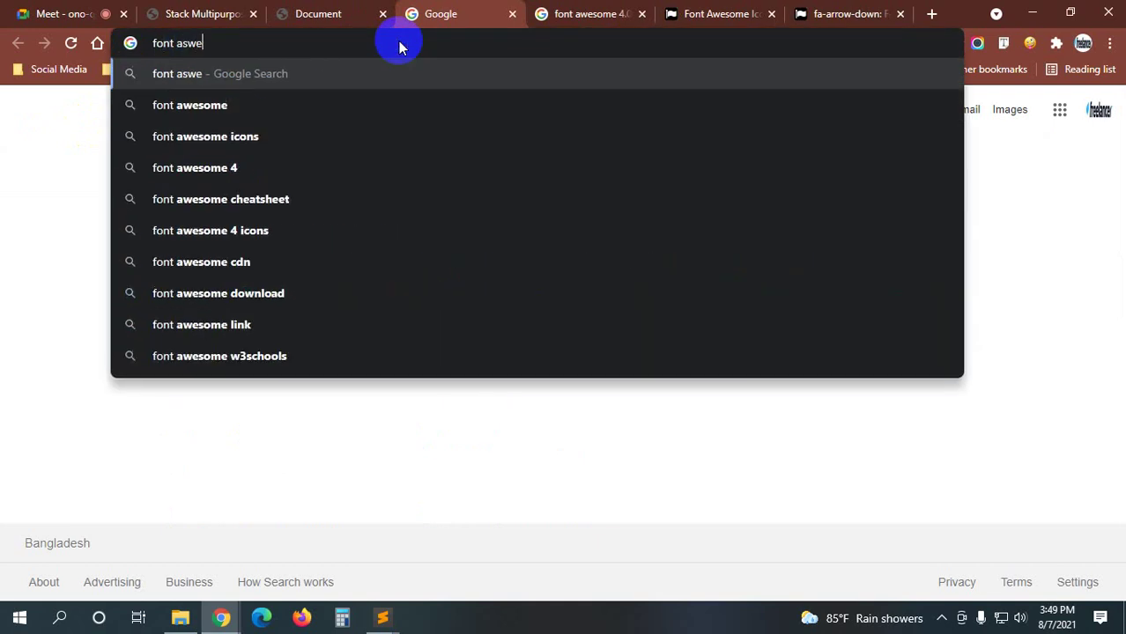
pyautogui.press('BackSpace')
pyautogui.press('BackSpace')
pyautogui.press('BackSpace')
pyautogui.write('wesome ')
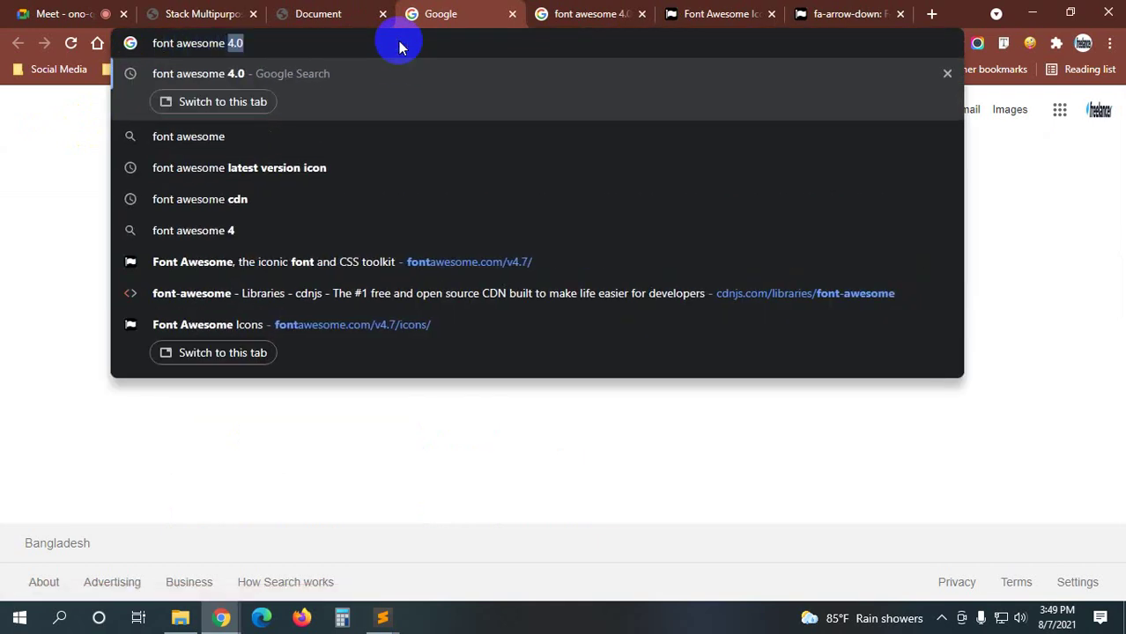
pyautogui.write('ce')
pyautogui.press('BackSpace')
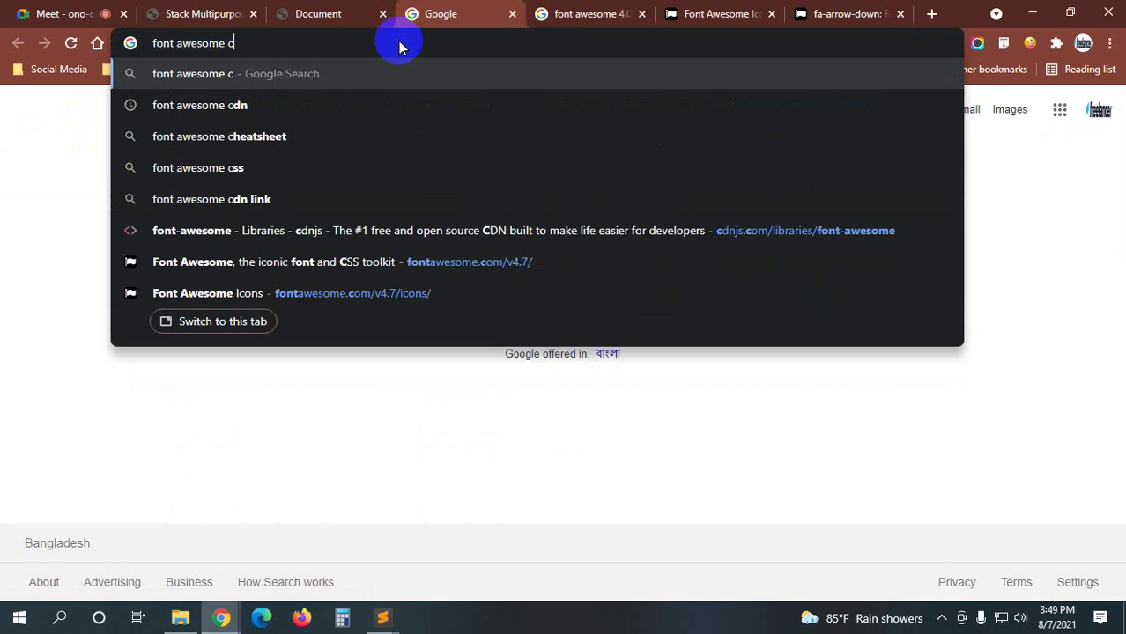
pyautogui.write('dn')
pyautogui.press('Return')
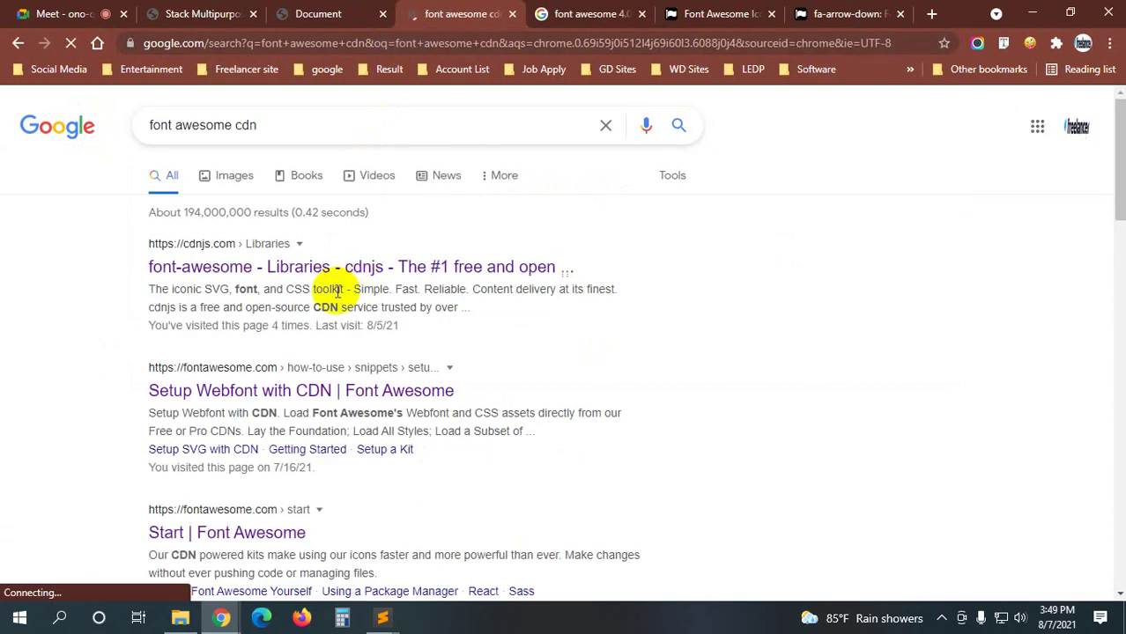
# - Open cdnjs's font-awesome page, switch to version 4.0.0, and copy the font-awesome.css link tag
pyautogui.rightClick(332, 274)
pyautogui.click(361, 278)
pyautogui.click(486, 14)
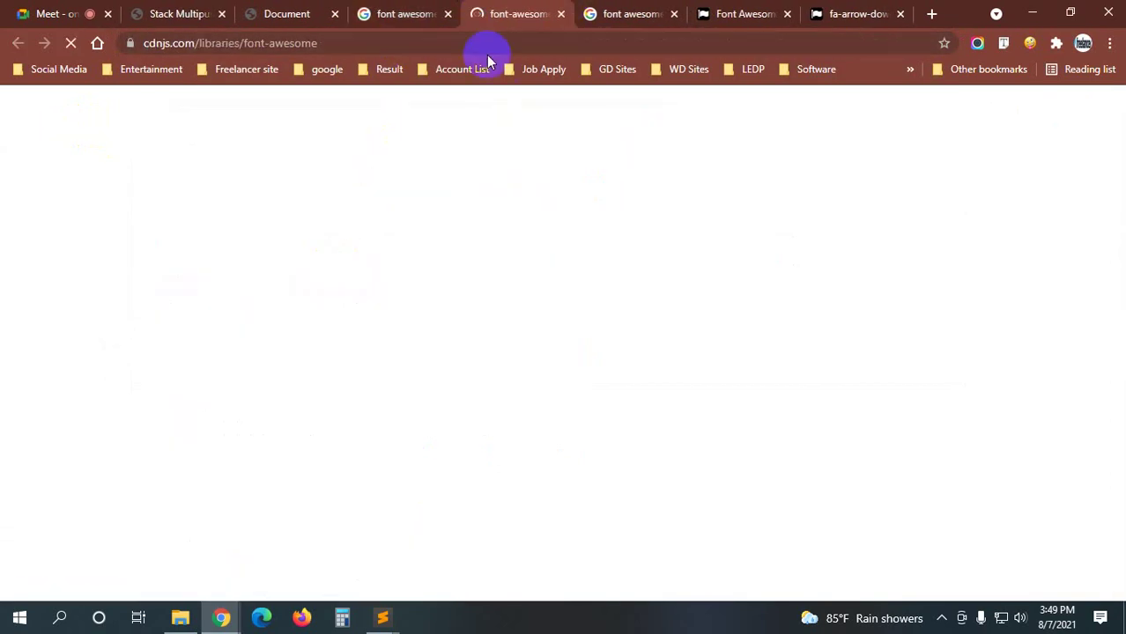
pyautogui.scroll(-4, 96, 302)
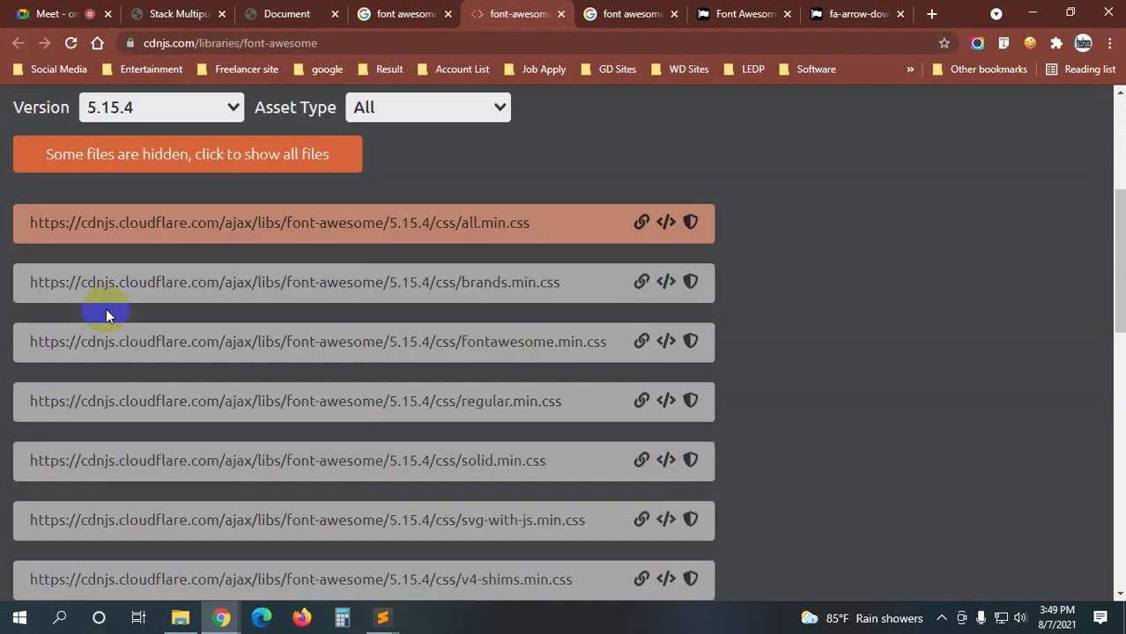
pyautogui.click(850, 14)
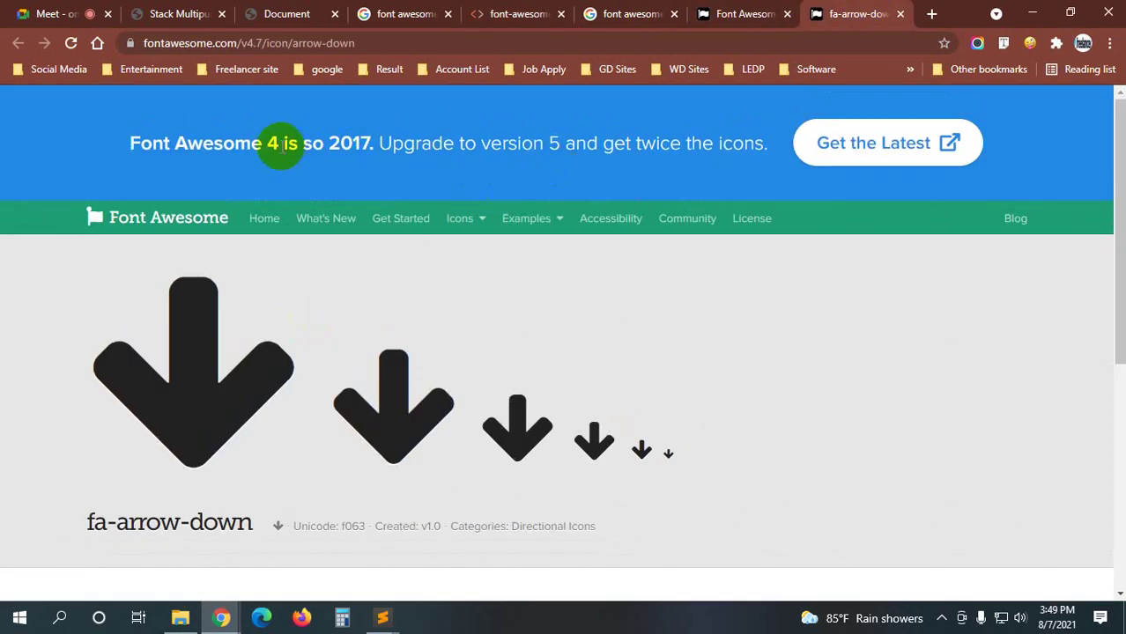
pyautogui.click(507, 13)
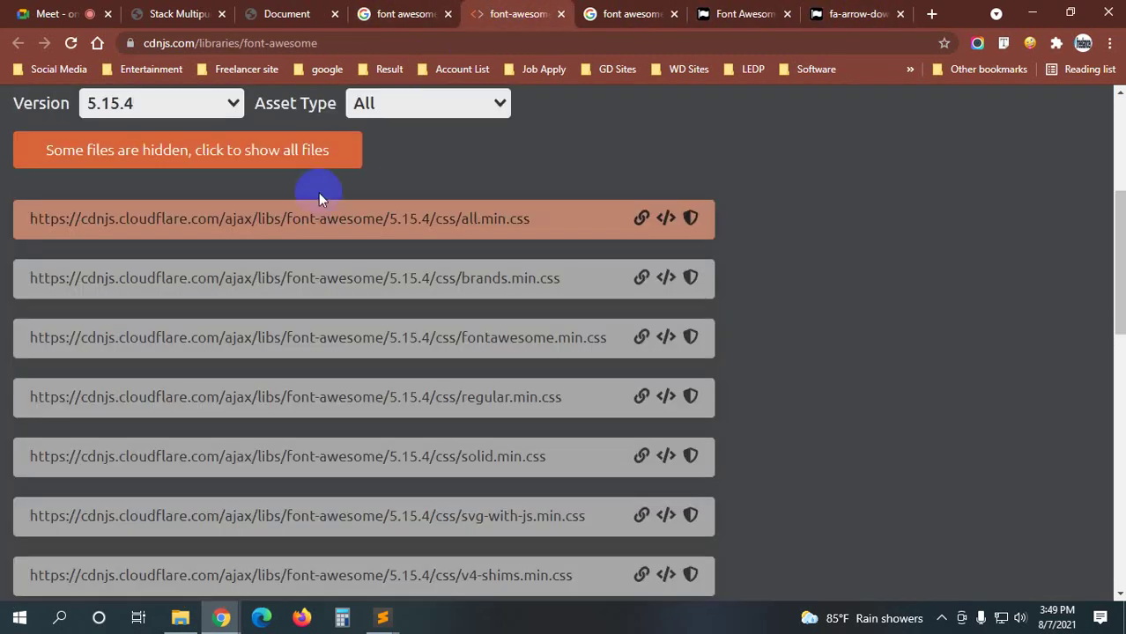
pyautogui.click(181, 104)
pyautogui.scroll(-1, 181, 264)
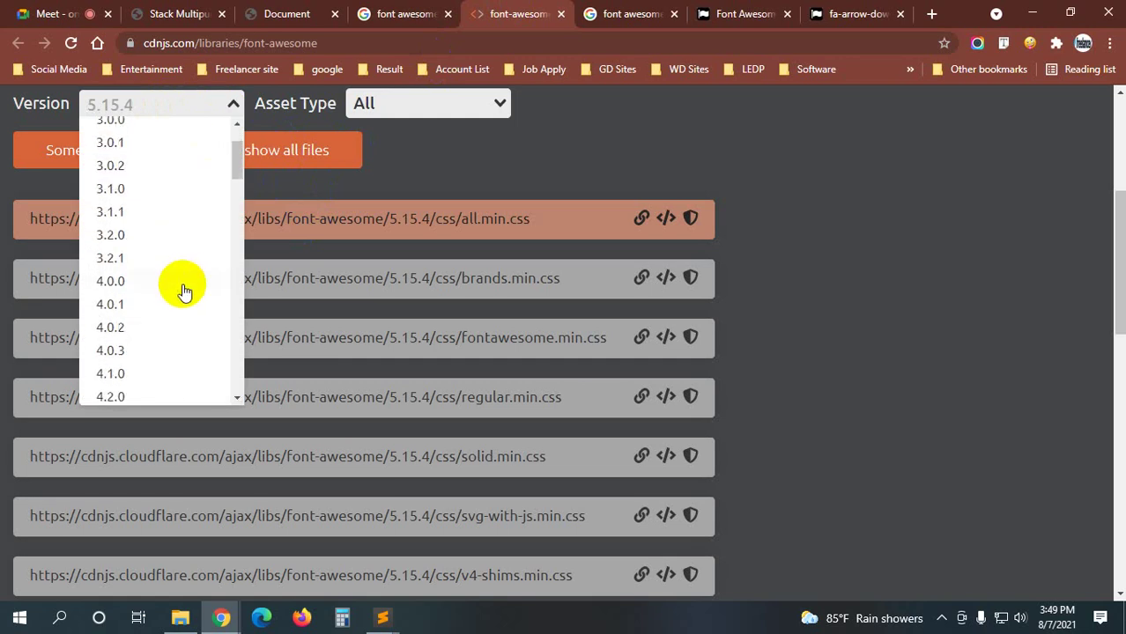
pyautogui.click(134, 280)
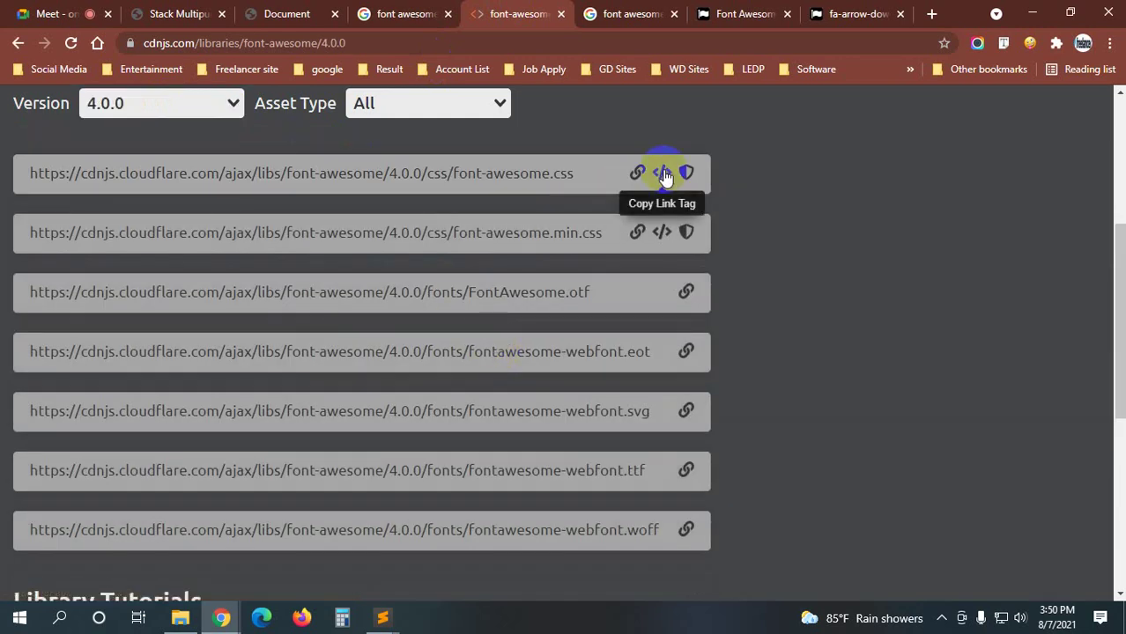
pyautogui.click(659, 175)
# - Paste the Font Awesome 4.0.0 link tag after the style.css link in index.html and save
pyautogui.click(385, 627)
pyautogui.click(454, 529)
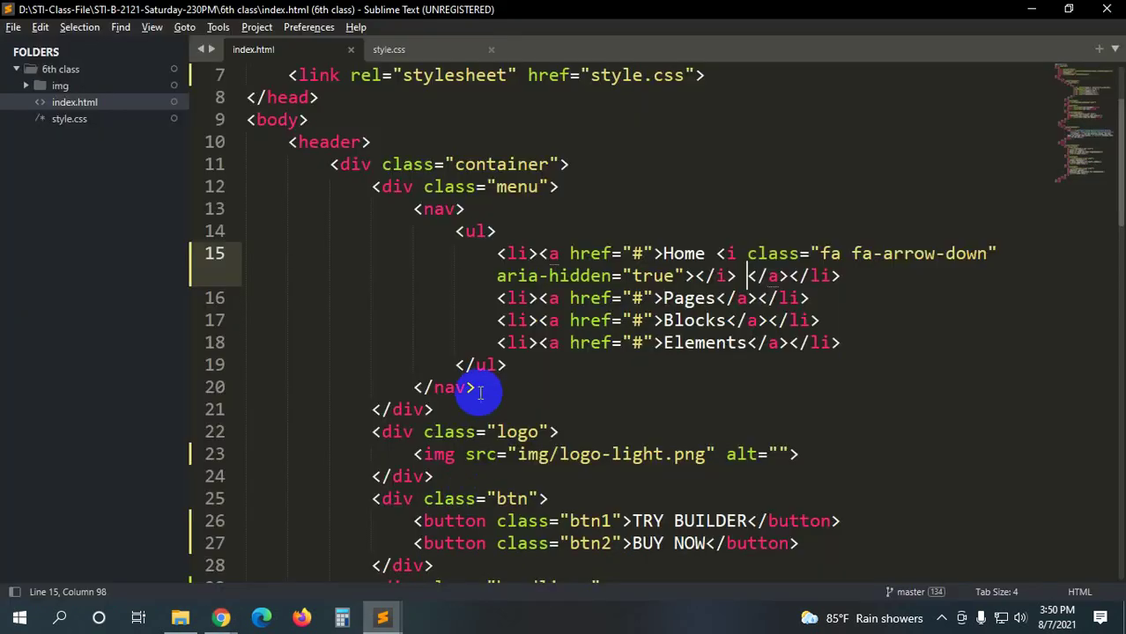
pyautogui.click(719, 209)
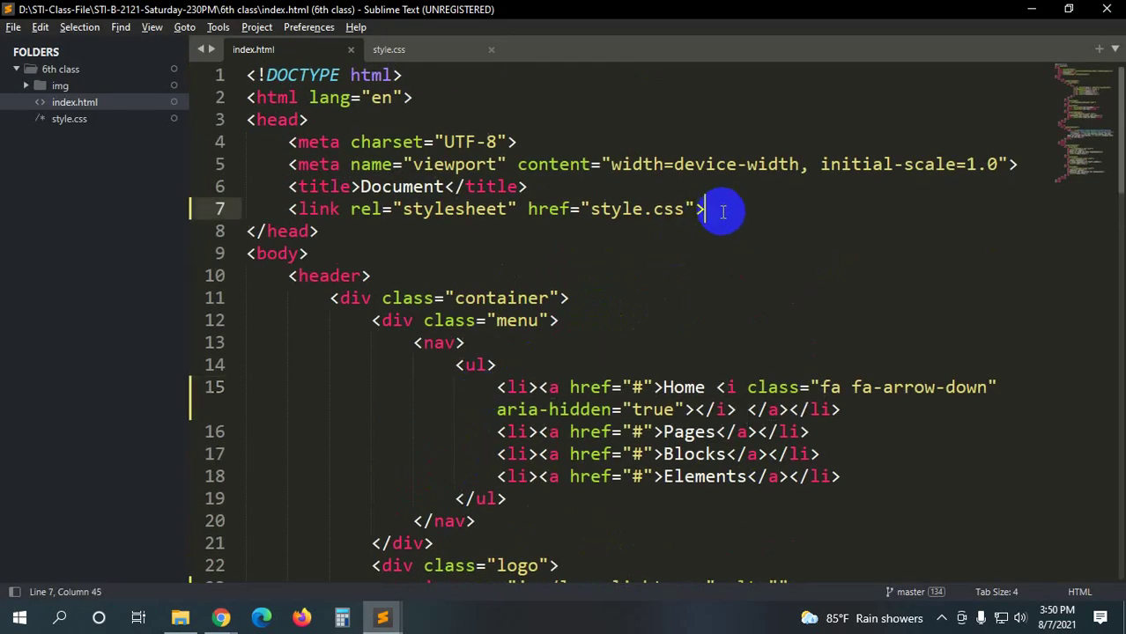
pyautogui.press('Return')
pyautogui.write('<link rel="stylesheet" href="https://cdnjs.cloudflare.com/ajax/libs/font-awesome/4.0.0/css/font-awesome.css" integrity="sha512-72McA95q/YhjwmWFMGe8RI3aZIMCTJWPBbV8iQY3jy1z9+bi6+jHnERuNrDPo/WGYEzzNs4WdHNyyEr/yXJ9pA==" crossorigin="anonymous" referrerpolicy="no-referrer" />')
pyautogui.hotkey('ctrl', 's')
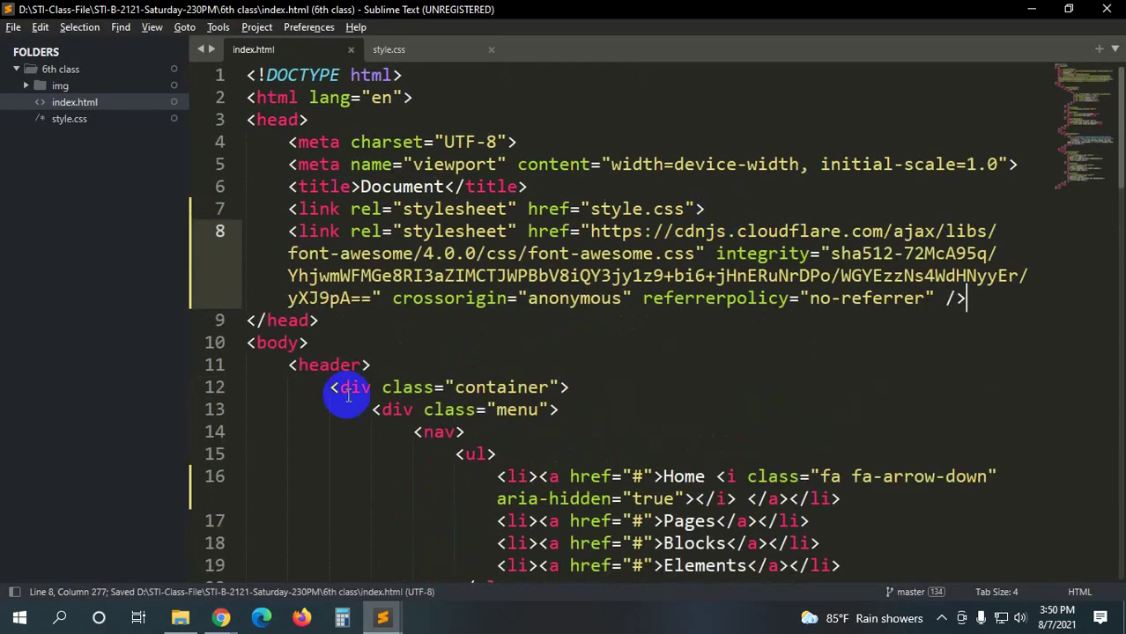
pyautogui.click(221, 618)
pyautogui.click(156, 557)
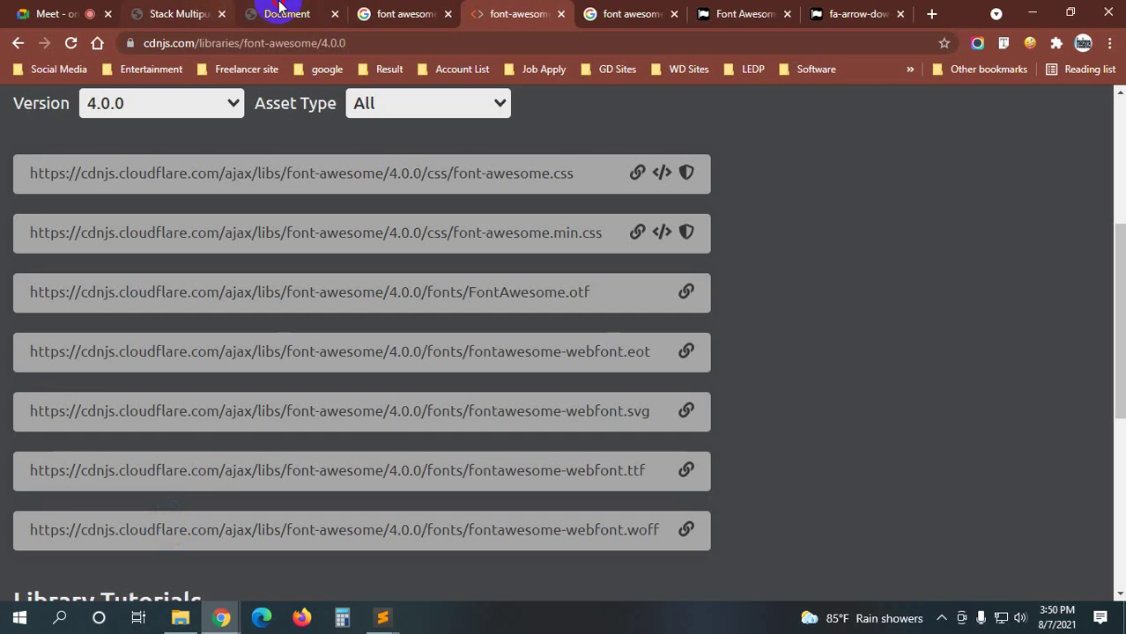
# - Reload the local Stack page and go back to the Font Awesome arrow search results
pyautogui.click(278, 10)
pyautogui.click(58, 46)
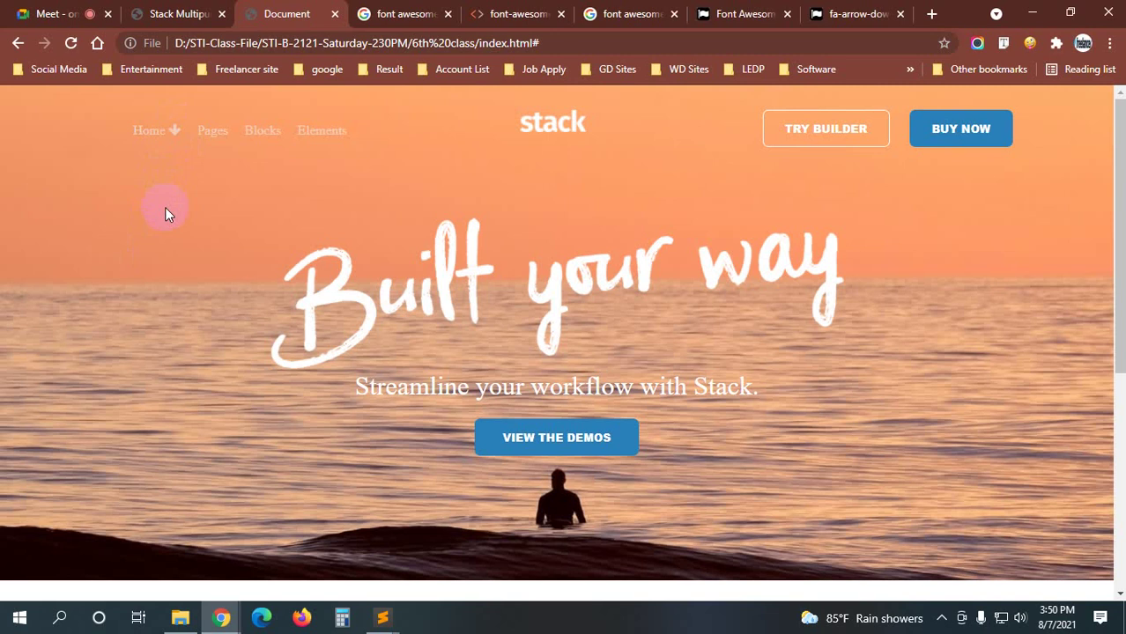
pyautogui.click(742, 14)
pyautogui.click(835, 12)
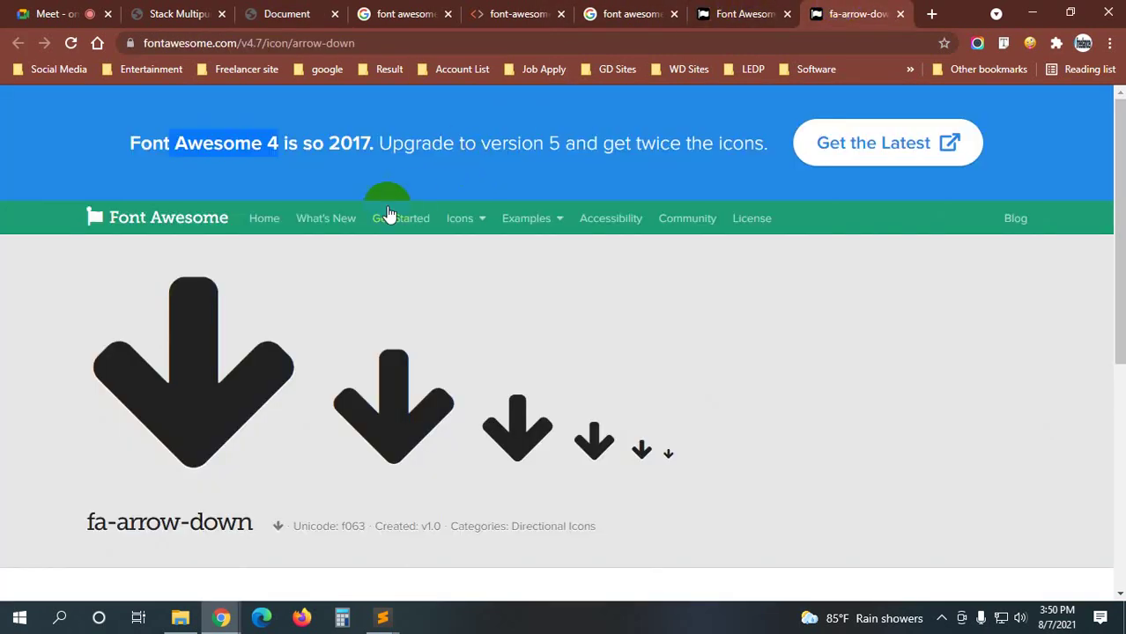
pyautogui.click(727, 13)
# - Search icons for 'facebook', open facebook-official, and select its HTML snippet
pyautogui.click(199, 249)
pyautogui.hotkey('ctrl', 'a')
pyautogui.write('f')
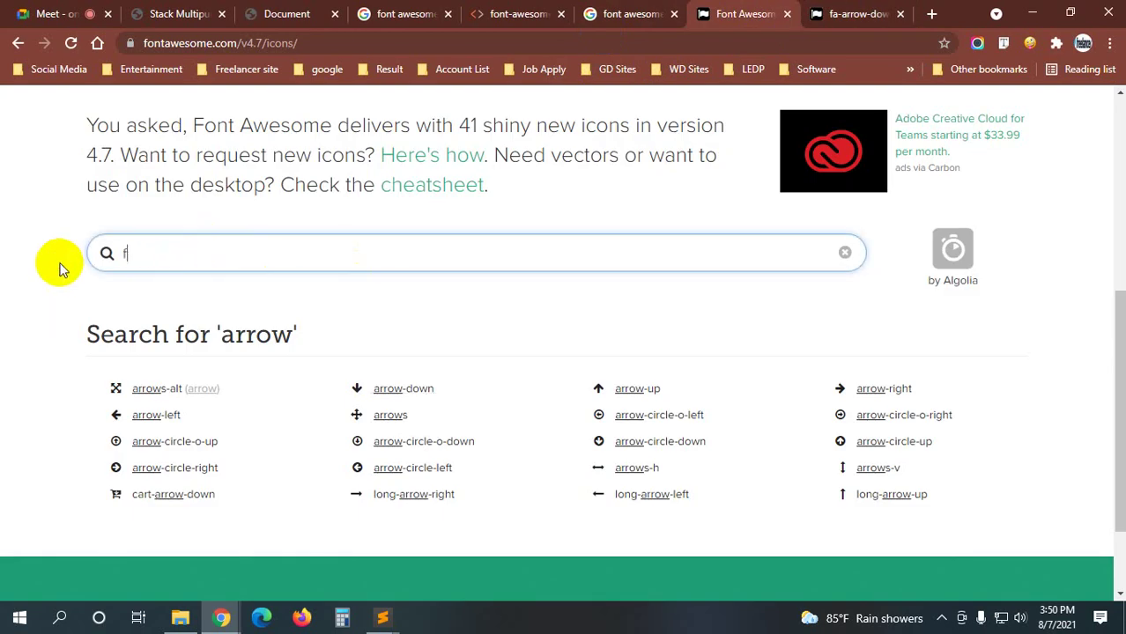
pyautogui.write('acebook')
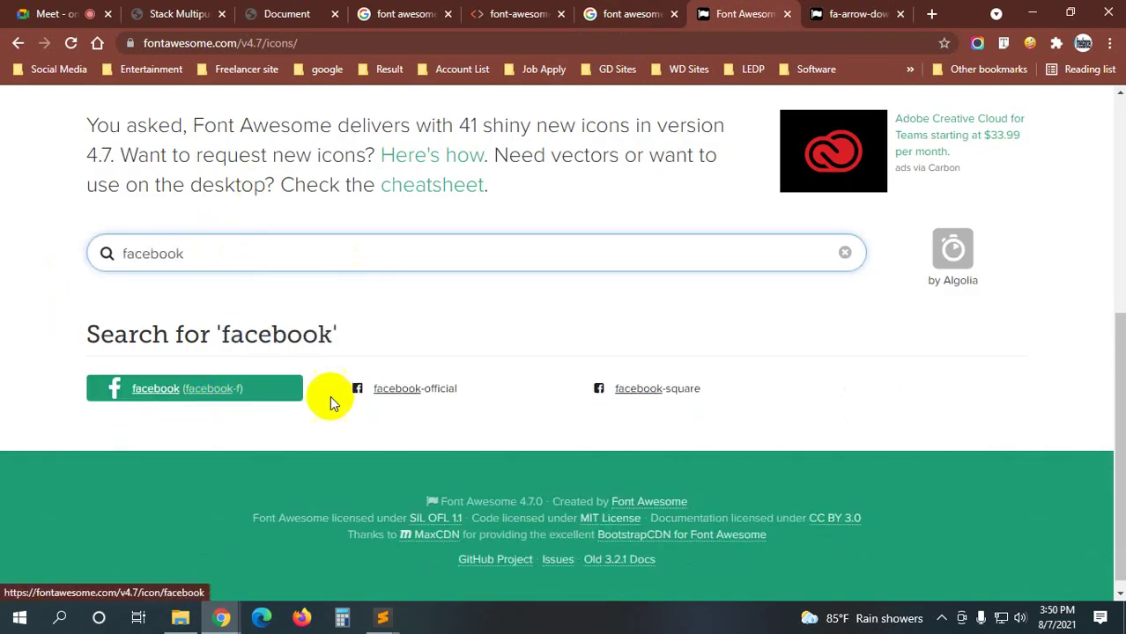
pyautogui.middleClick(392, 394)
pyautogui.click(746, 9)
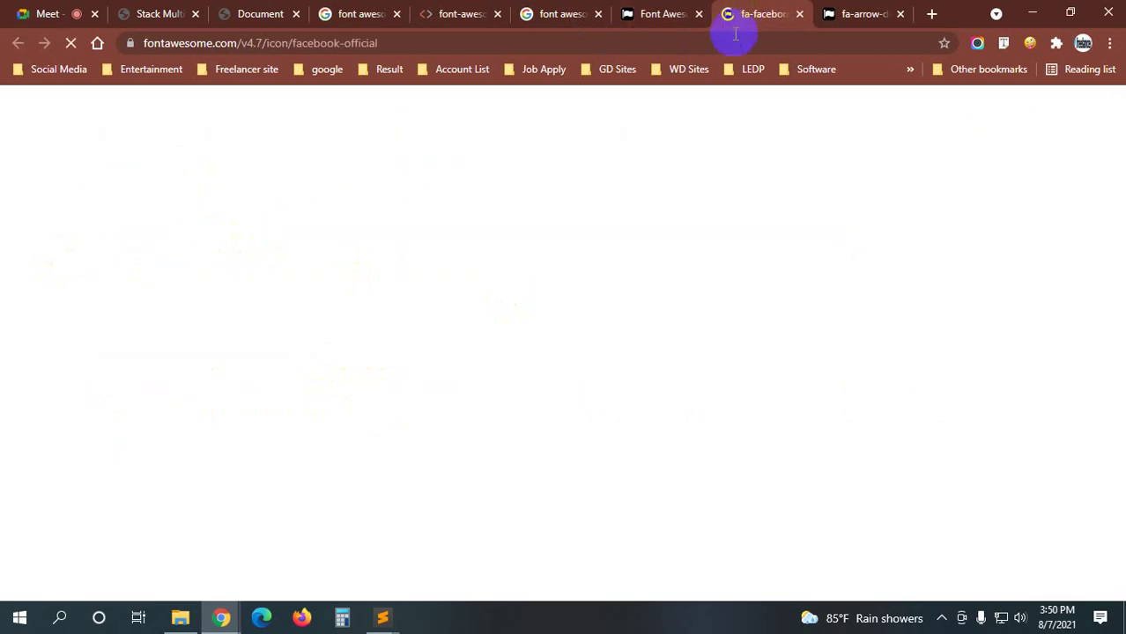
pyautogui.scroll(-3, 423, 289)
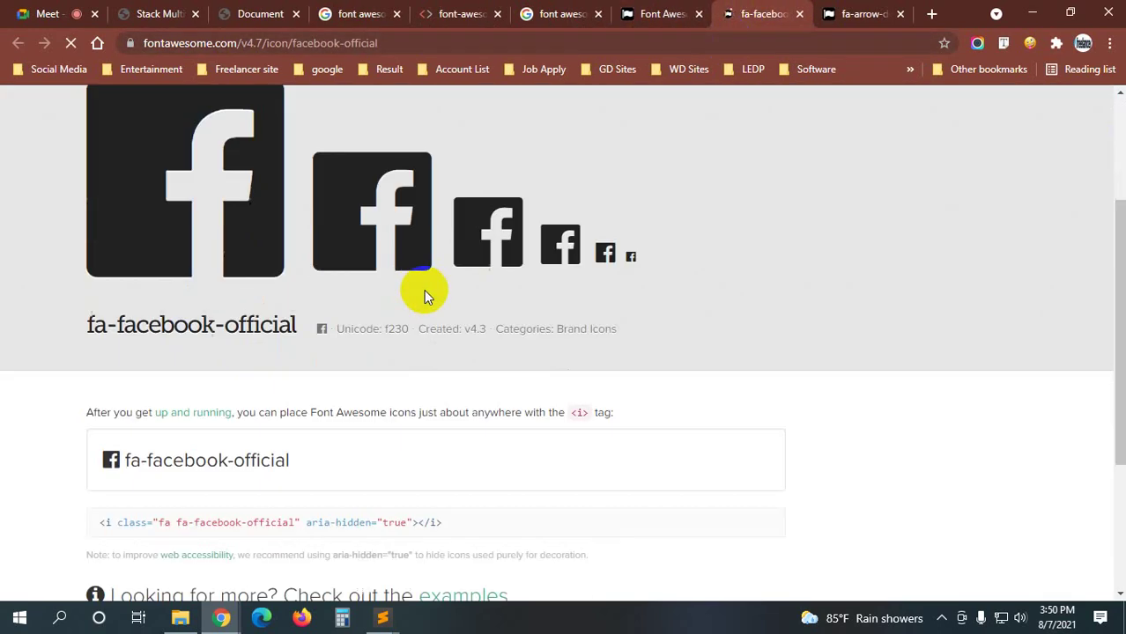
pyautogui.scroll(-2, 424, 289)
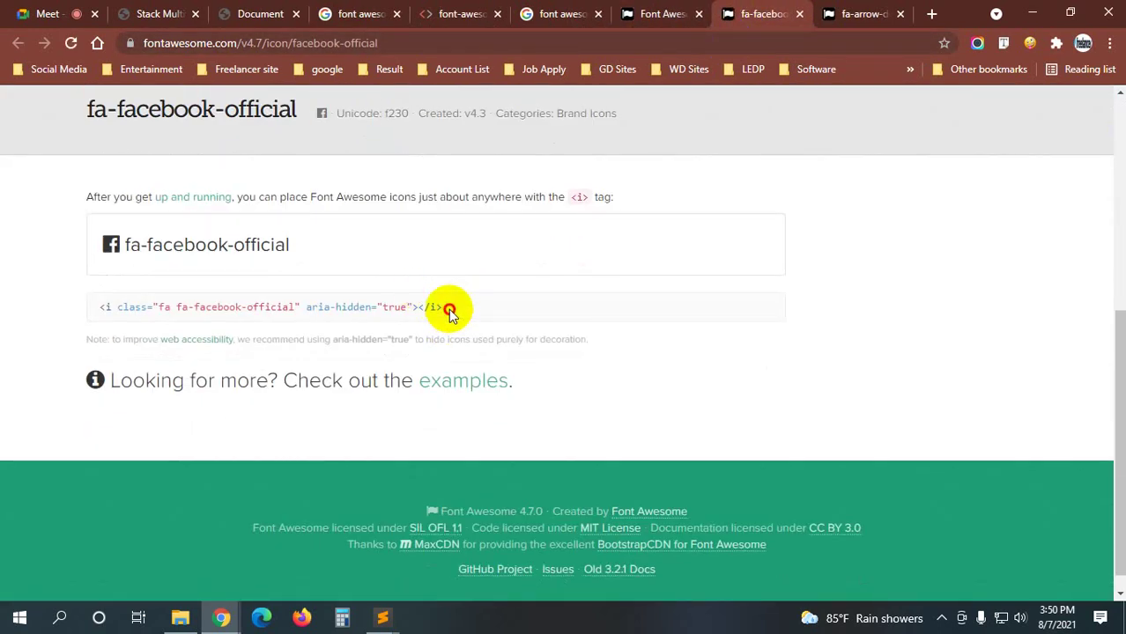
pyautogui.moveTo(449, 310); pyautogui.dragTo(96, 316)
pyautogui.hotkey('ctrl', 'c')
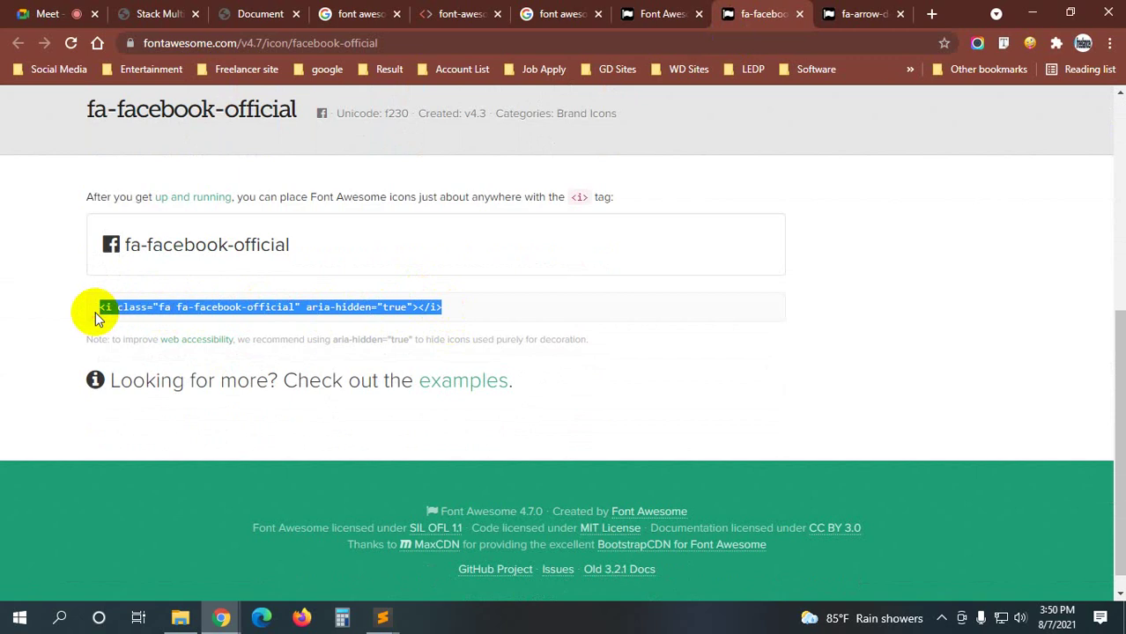
pyautogui.click(382, 618)
# - Paste the fa-facebook-official tag after Pages in index.html, then view the local Stack page in Chrome
pyautogui.click(452, 577)
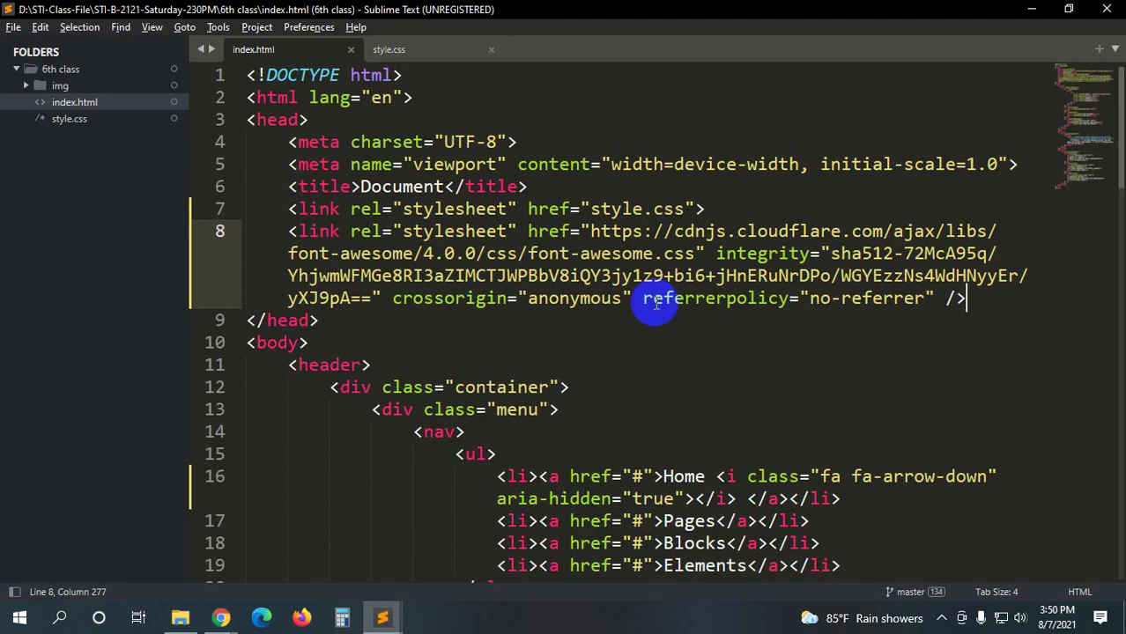
pyautogui.scroll(-2, 687, 353)
pyautogui.scroll(-2, 727, 348)
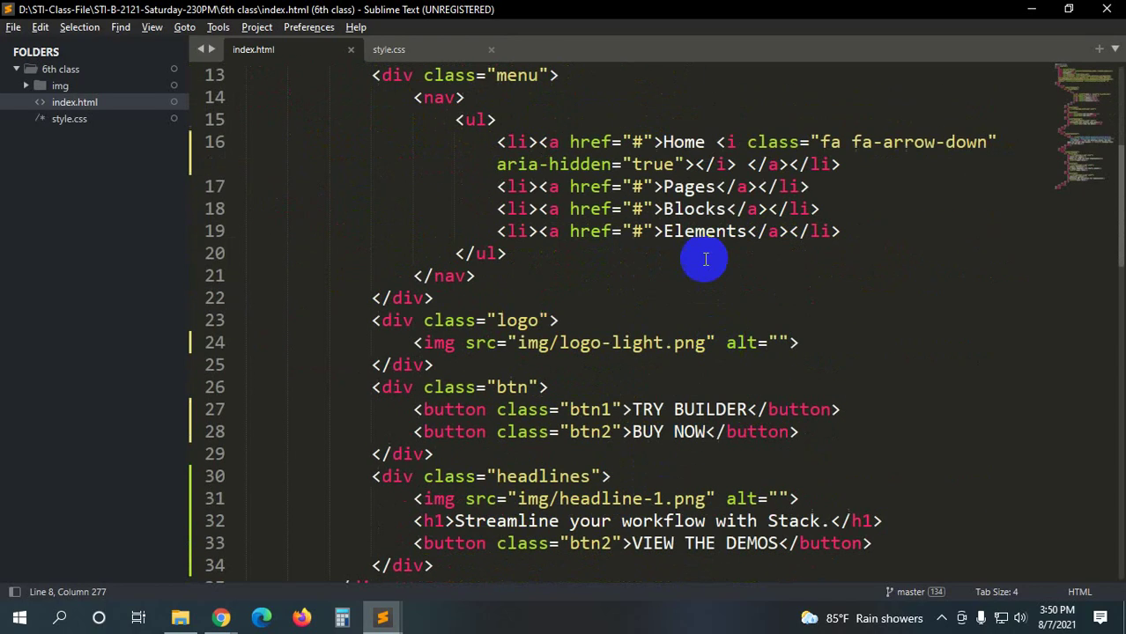
pyautogui.click(718, 186)
pyautogui.hotkey('ctrl', 'v')
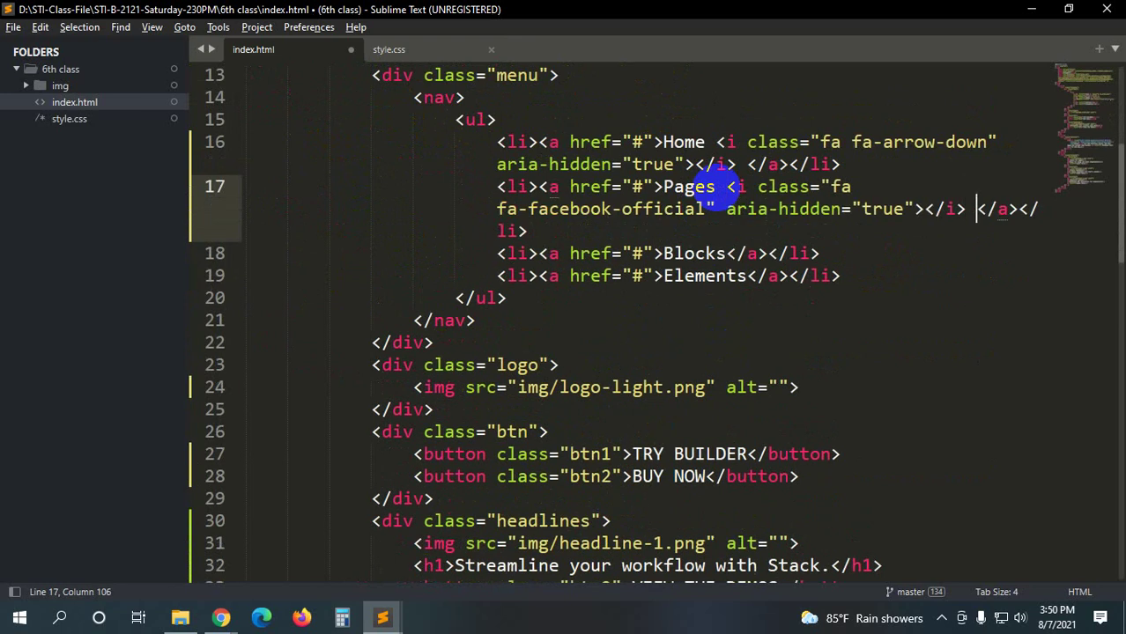
pyautogui.hotkey('alt', 'Tab')
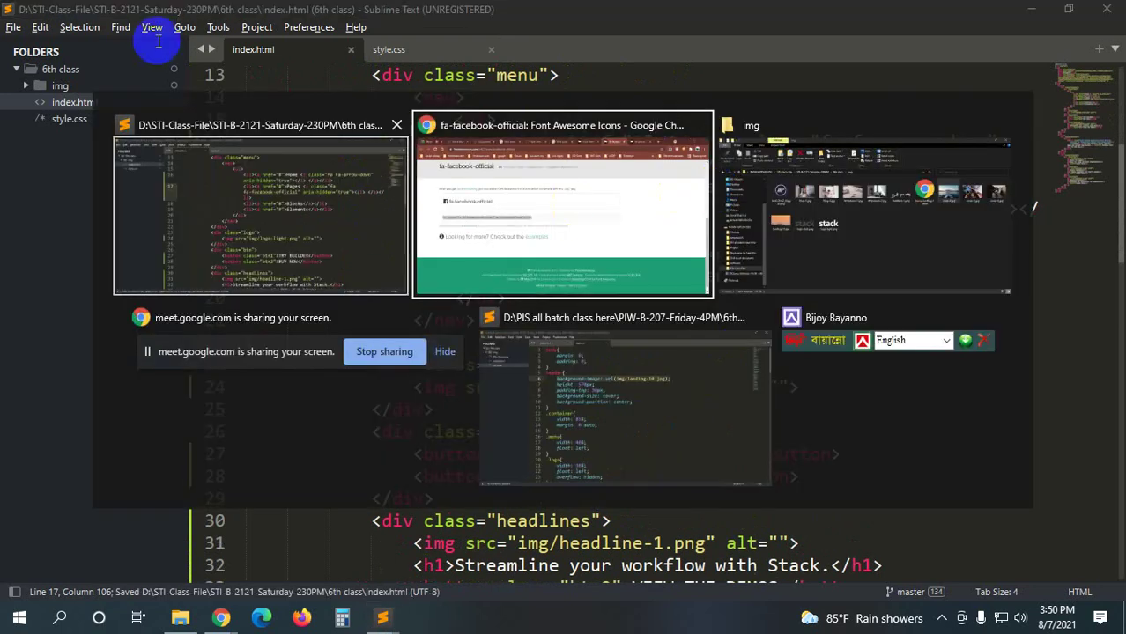
pyautogui.click(170, 7)
pyautogui.click(220, 13)
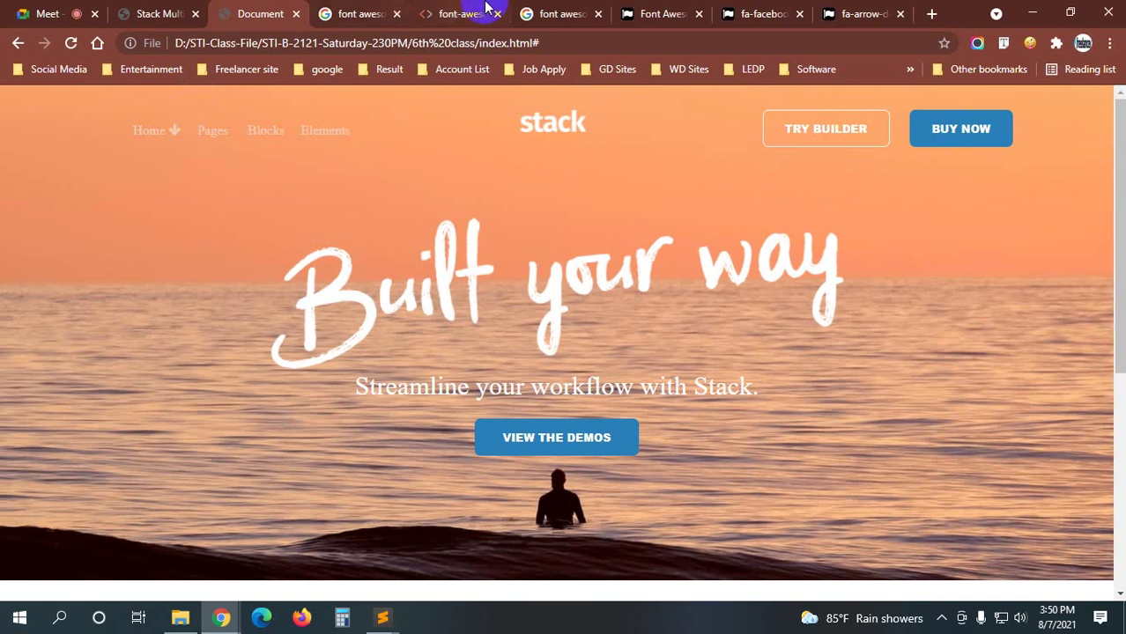
# - Change the Google query to 'font awesome latest version icon' and run the search
pyautogui.click(559, 13)
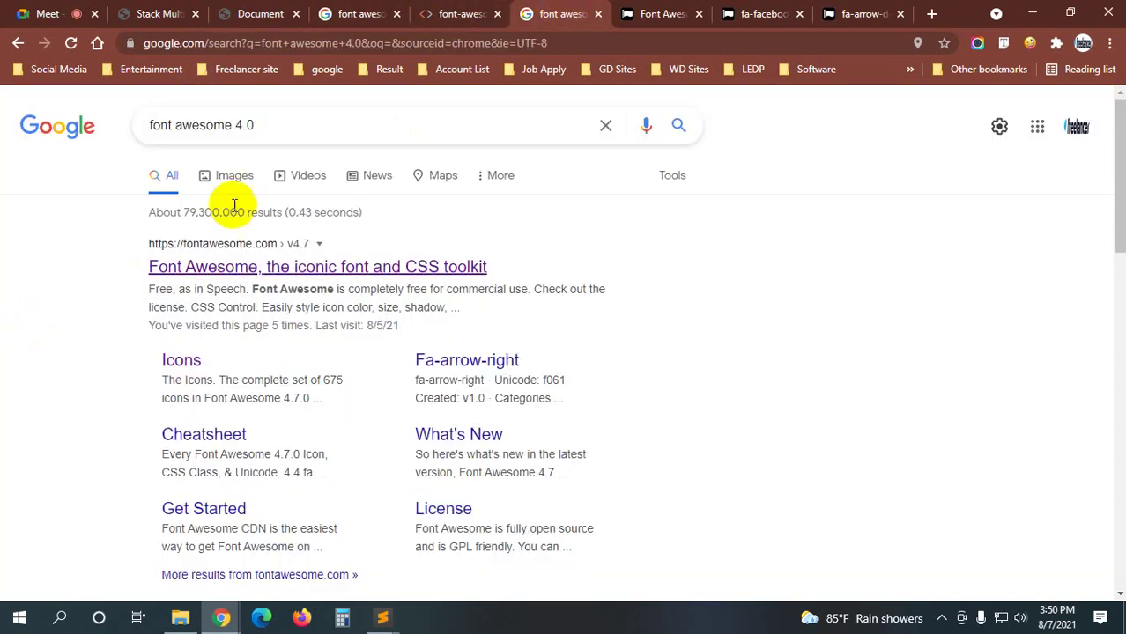
pyautogui.click(266, 122)
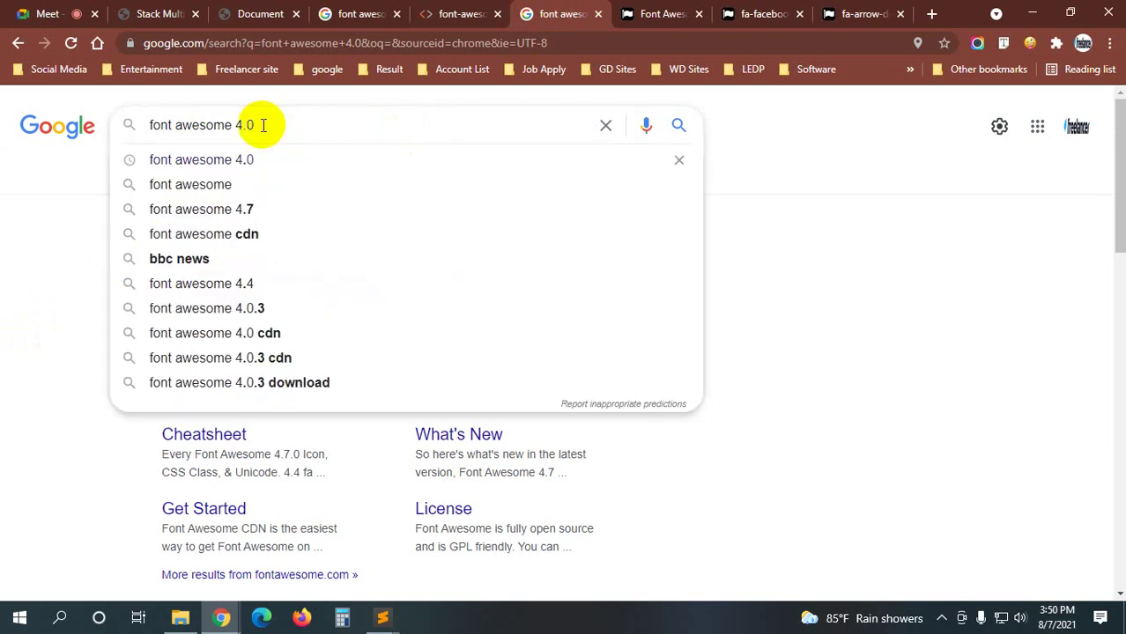
pyautogui.moveTo(262, 125); pyautogui.dragTo(236, 128)
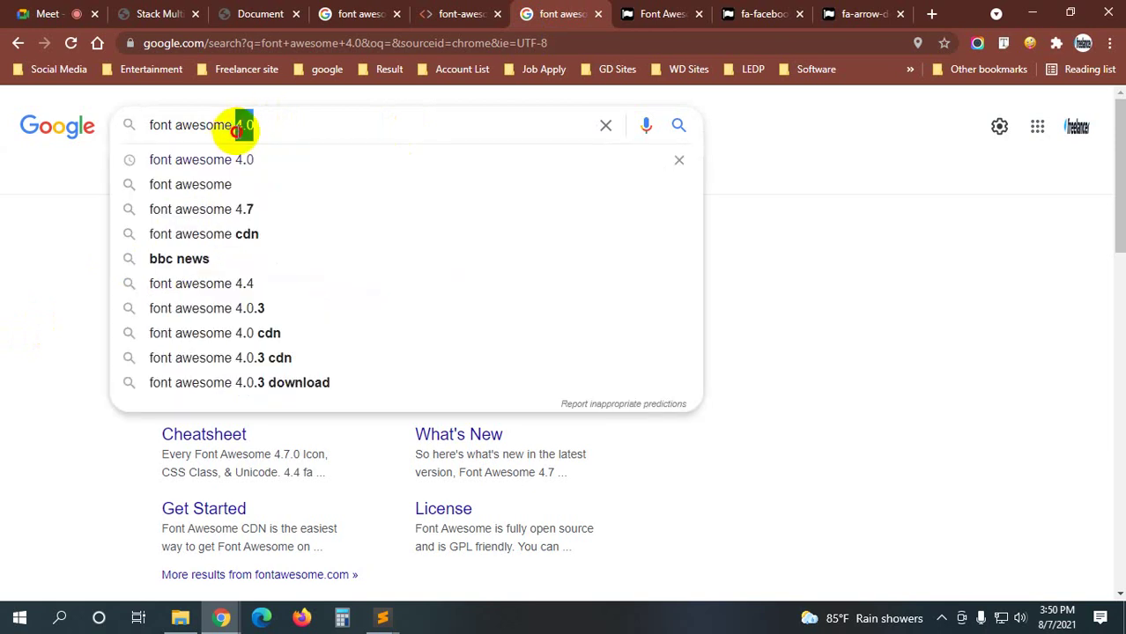
pyautogui.write('latest')
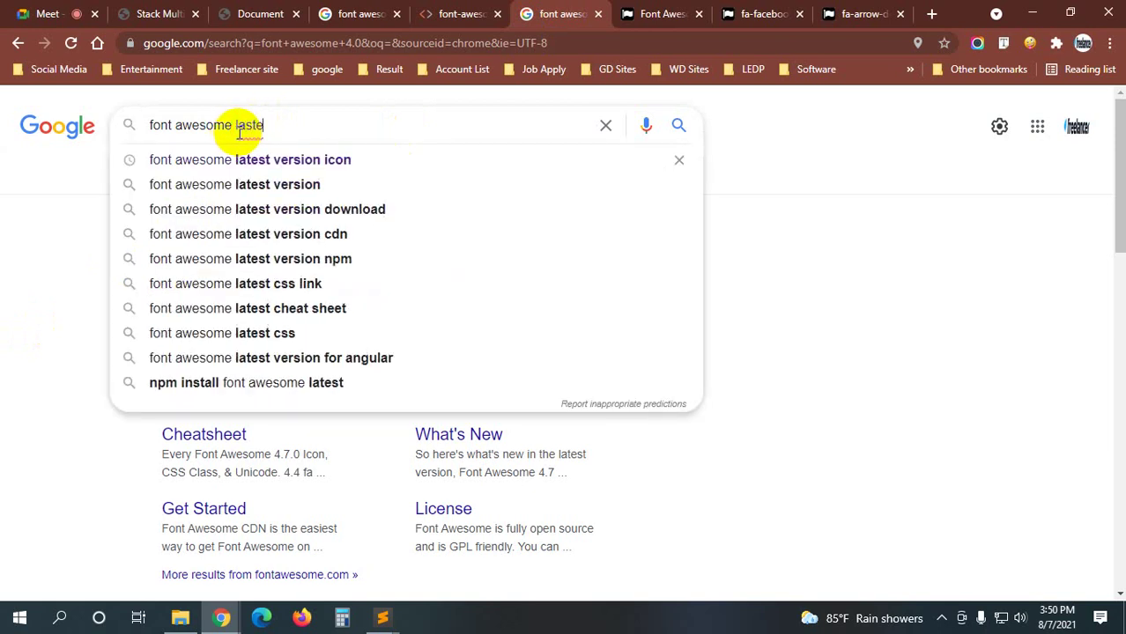
pyautogui.write(' version icon')
pyautogui.press('Return')
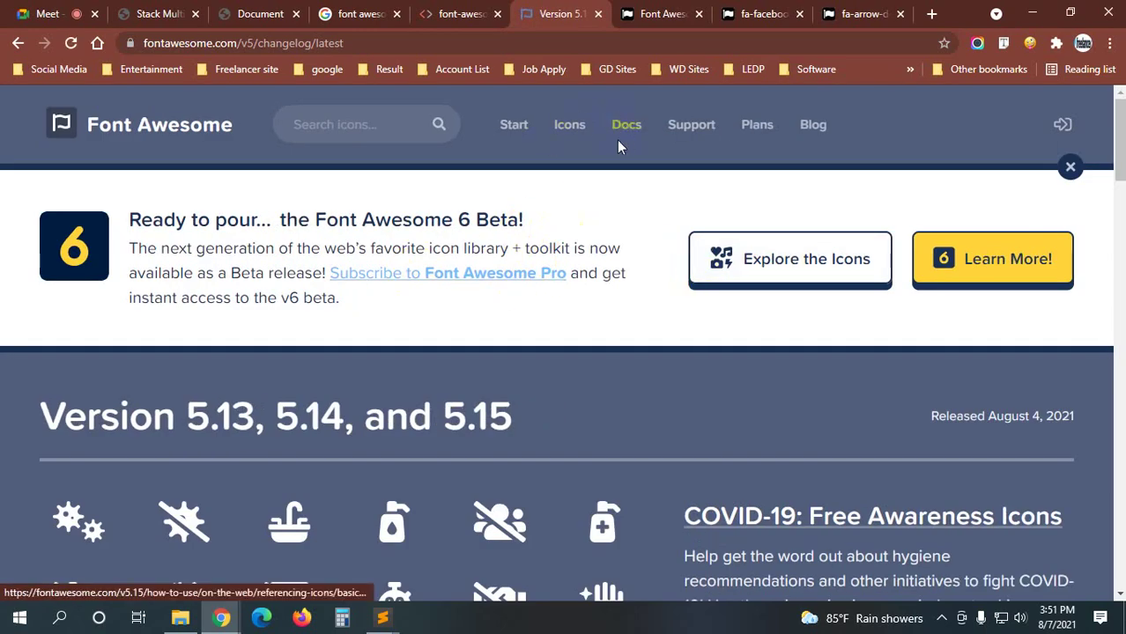
# - Search the Font Awesome icon gallery for 'facebook' and list the results with unicode codes
pyautogui.scroll(-3, 381, 334)
pyautogui.scroll(3, 380, 337)
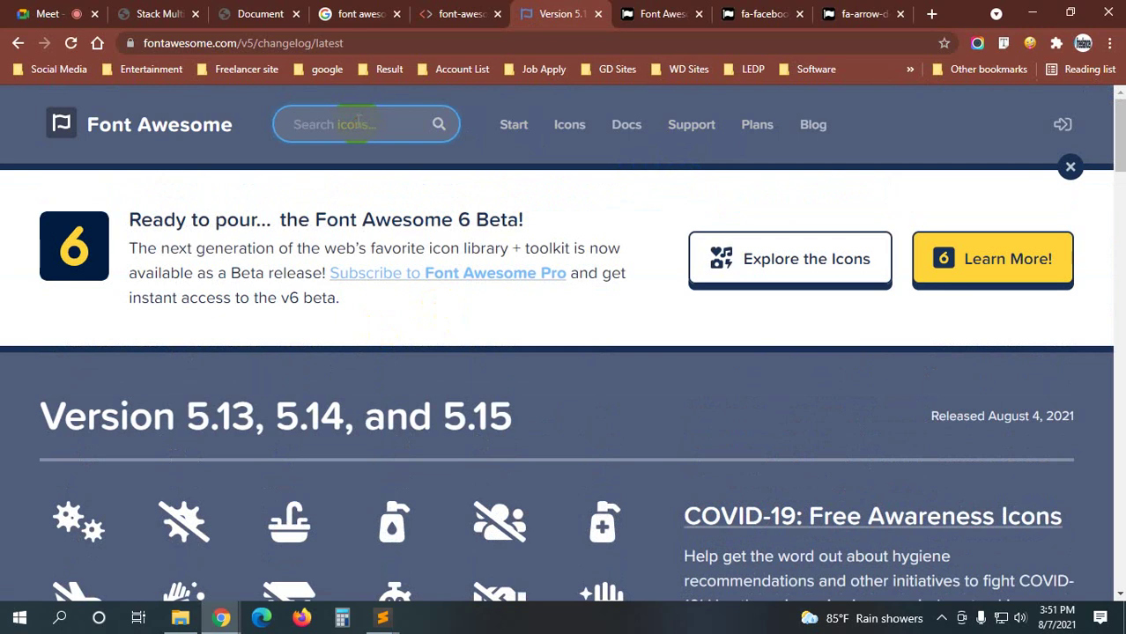
pyautogui.click(573, 131)
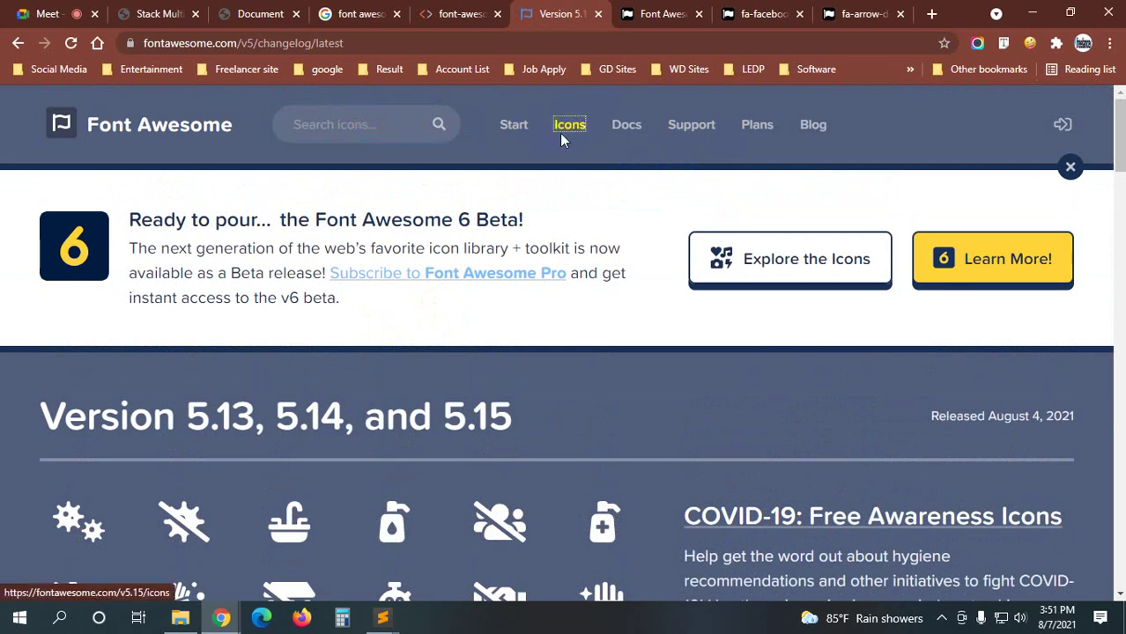
pyautogui.click(366, 416)
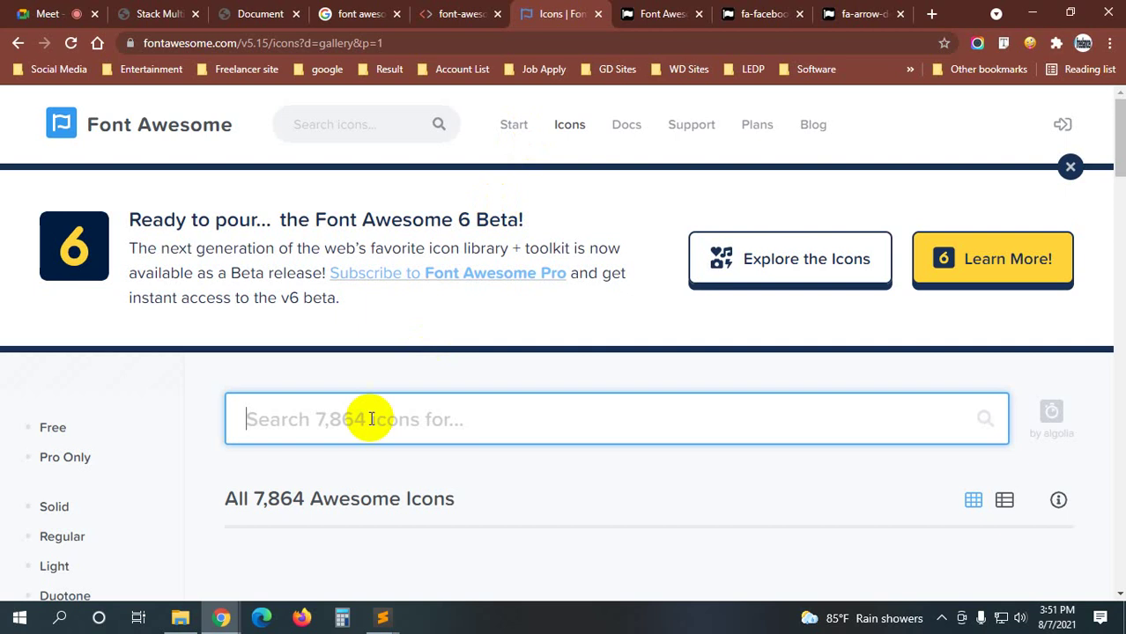
pyautogui.write('facebo')
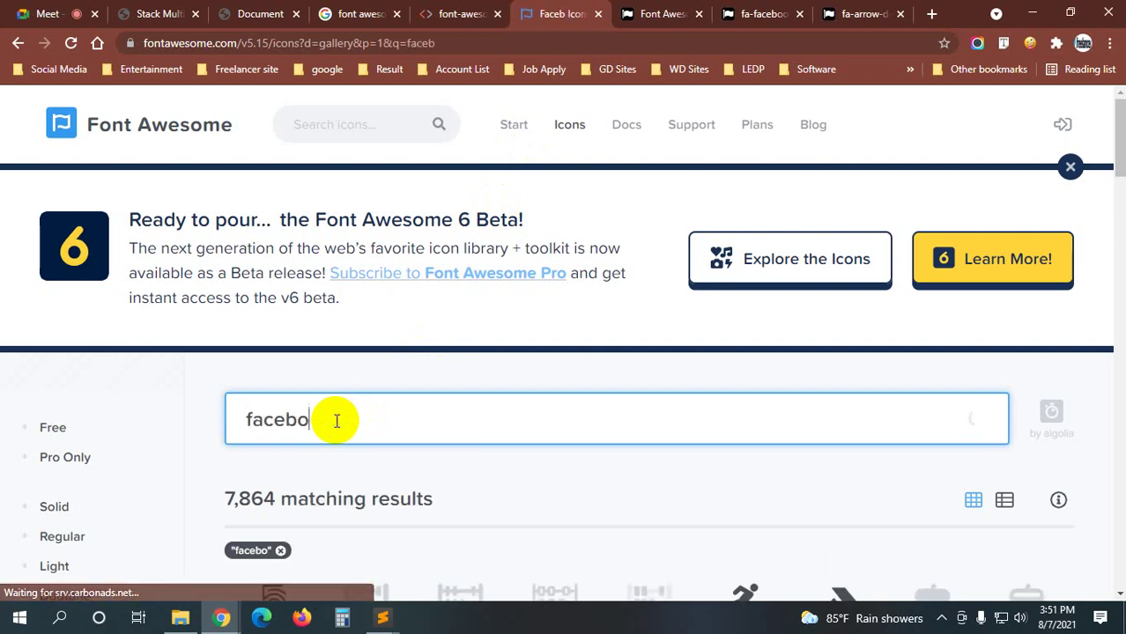
pyautogui.write('ok')
pyautogui.scroll(-2, 511, 413)
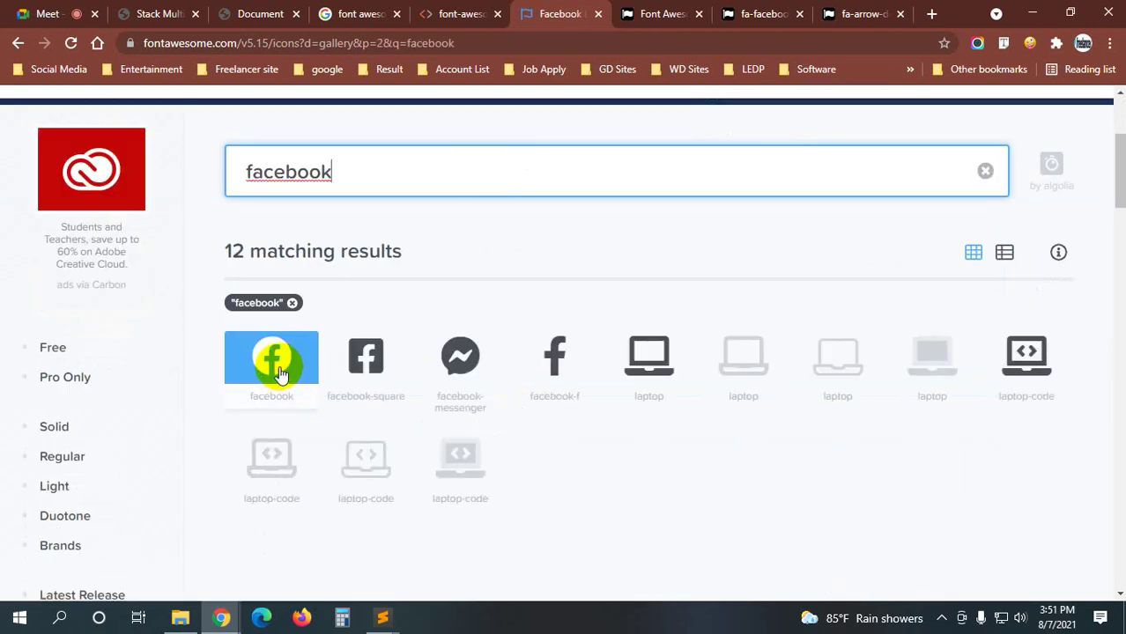
pyautogui.click(278, 373)
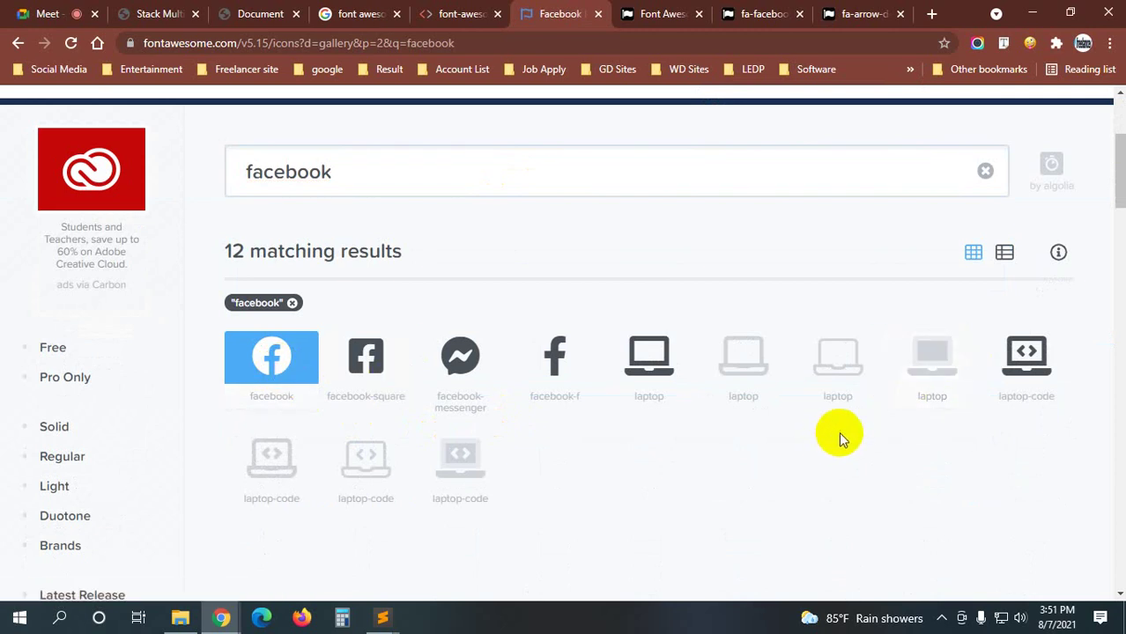
pyautogui.click(1007, 260)
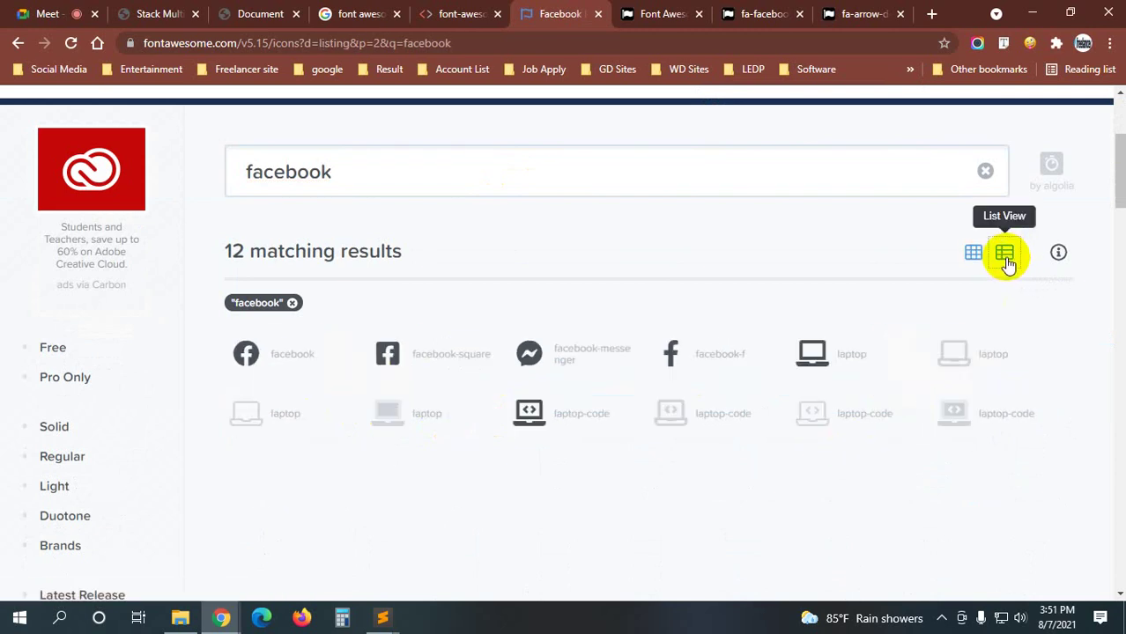
pyautogui.click(1058, 253)
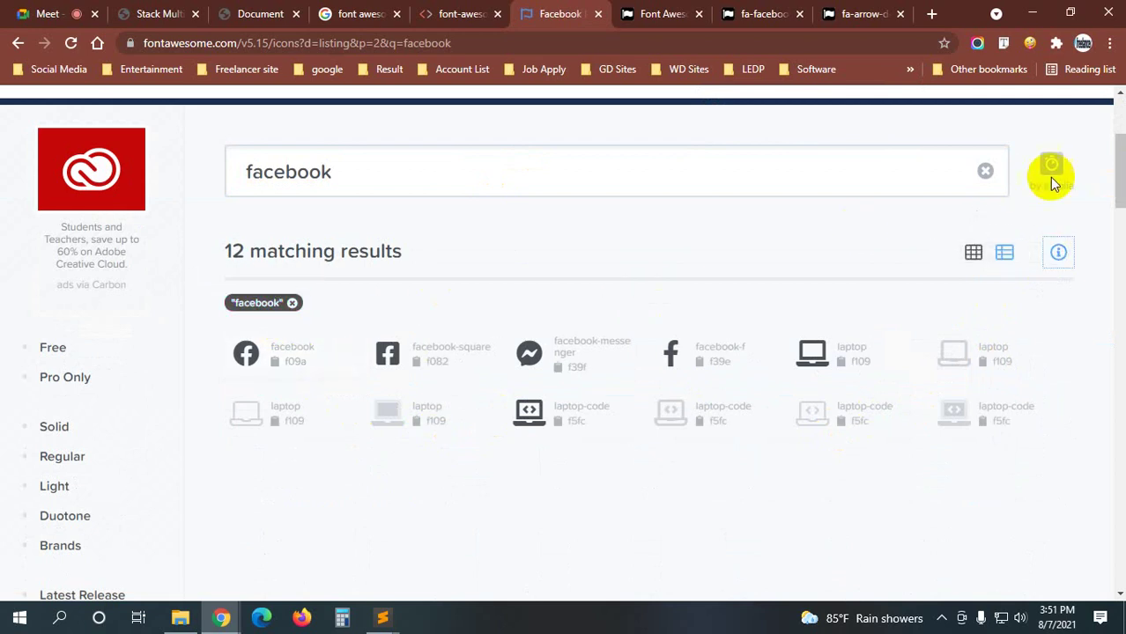
# - Redo the 'facebook' icon search and show the results in the larger gallery layout
pyautogui.click(269, 310)
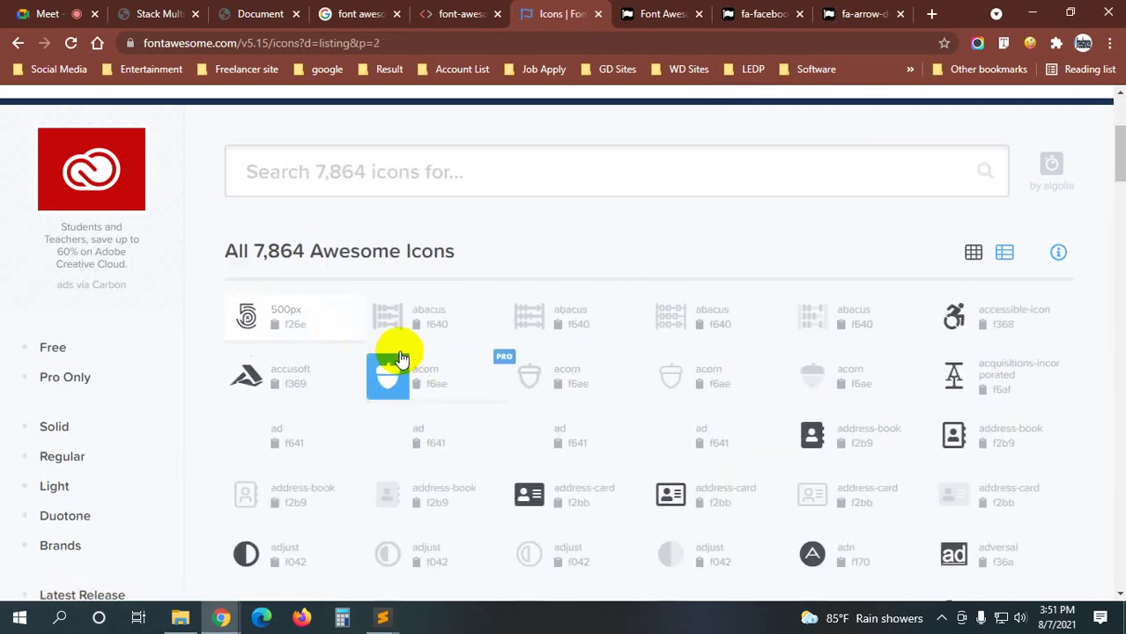
pyautogui.click(365, 170)
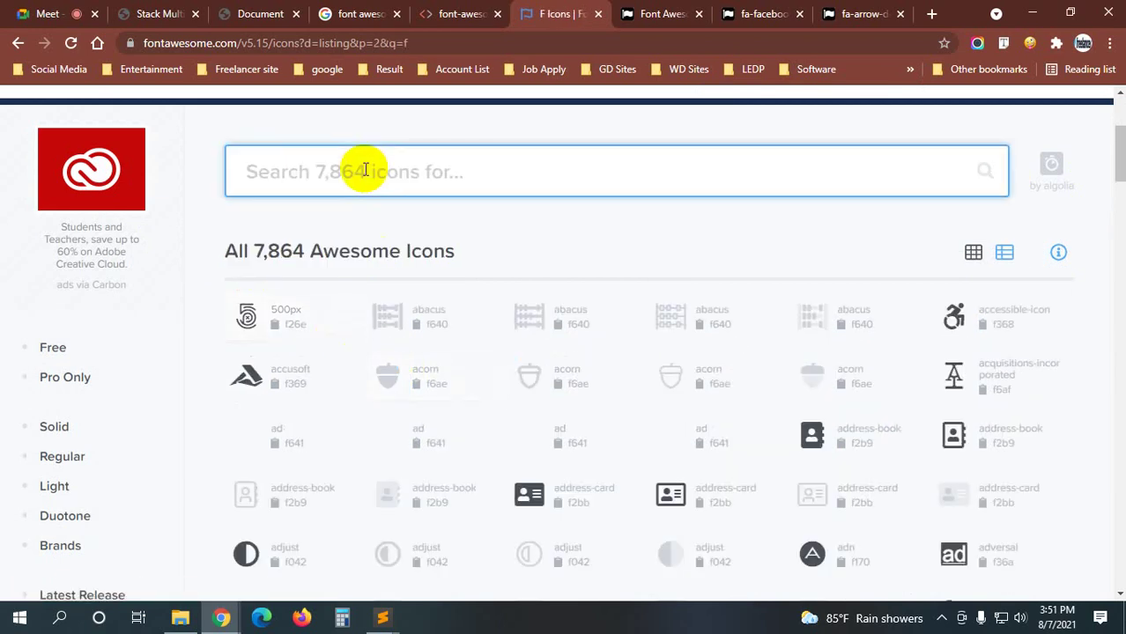
pyautogui.write('face')
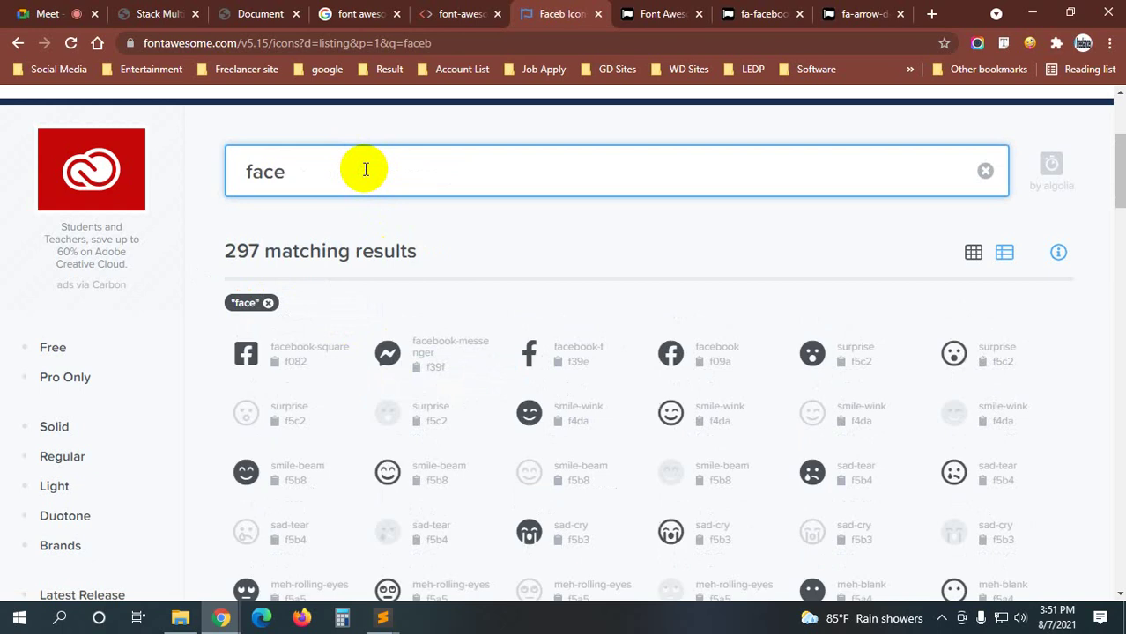
pyautogui.write('book')
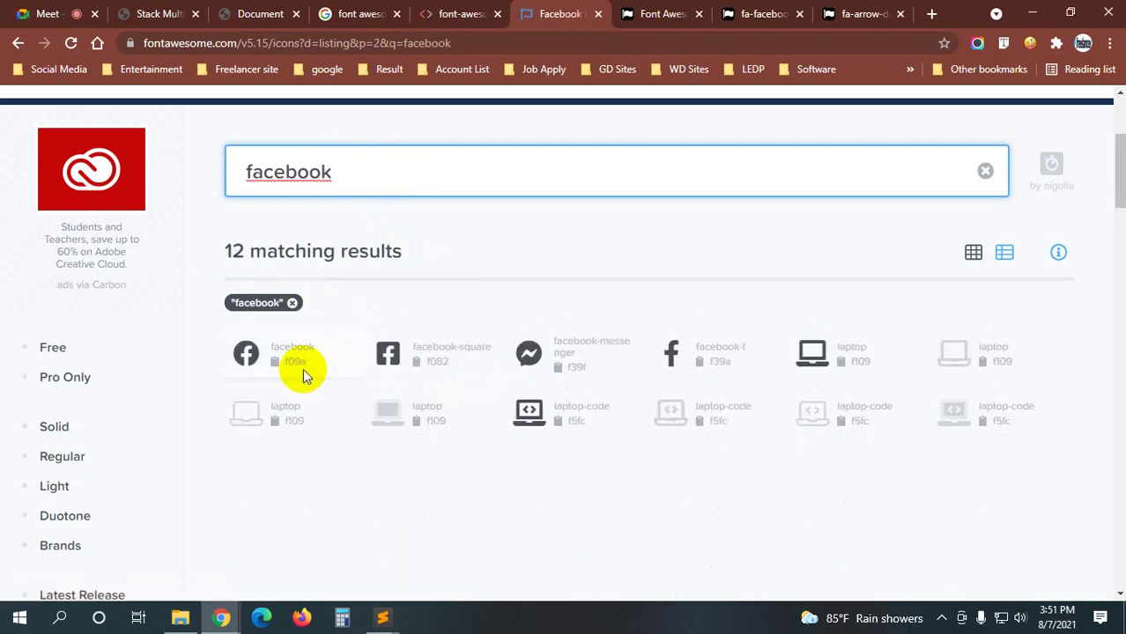
pyautogui.doubleClick(300, 347)
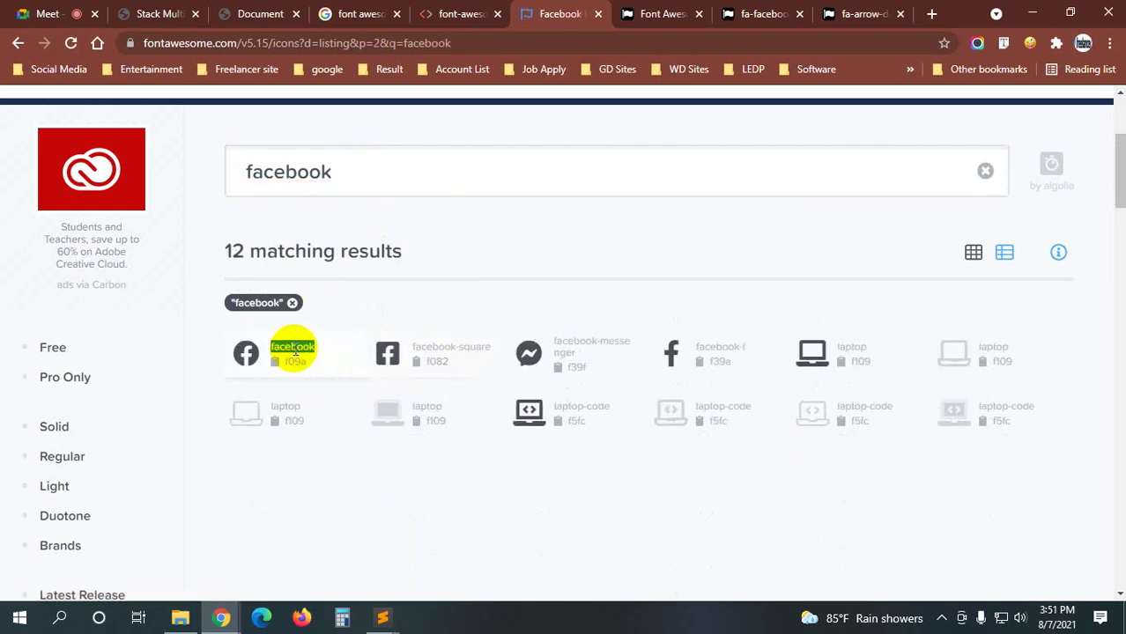
pyautogui.click(293, 304)
pyautogui.click(322, 179)
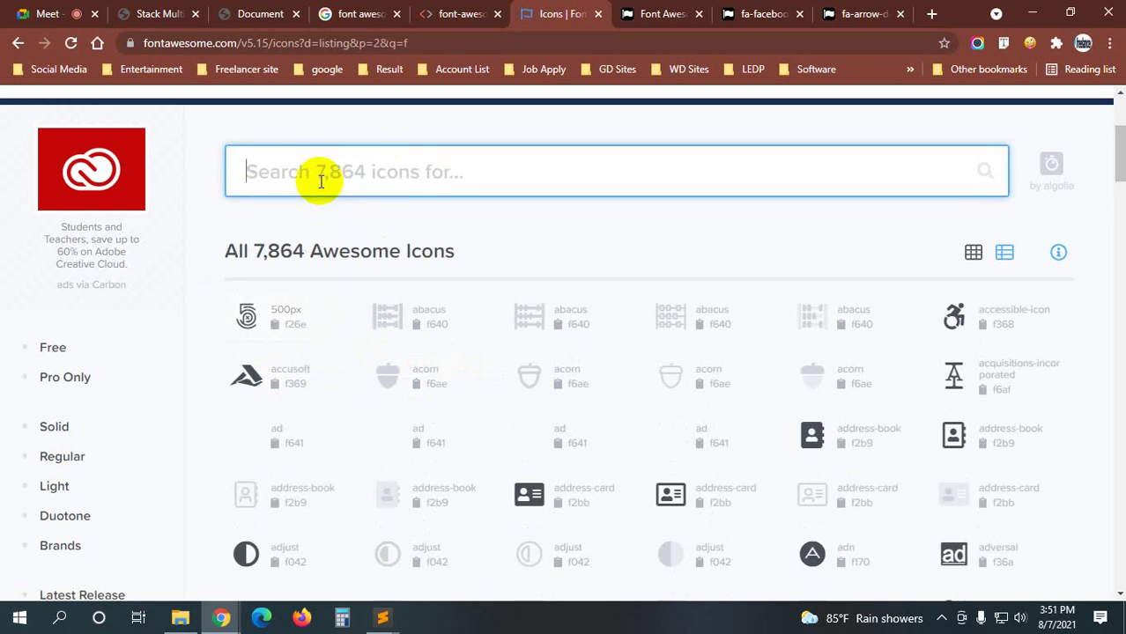
pyautogui.write('facebook')
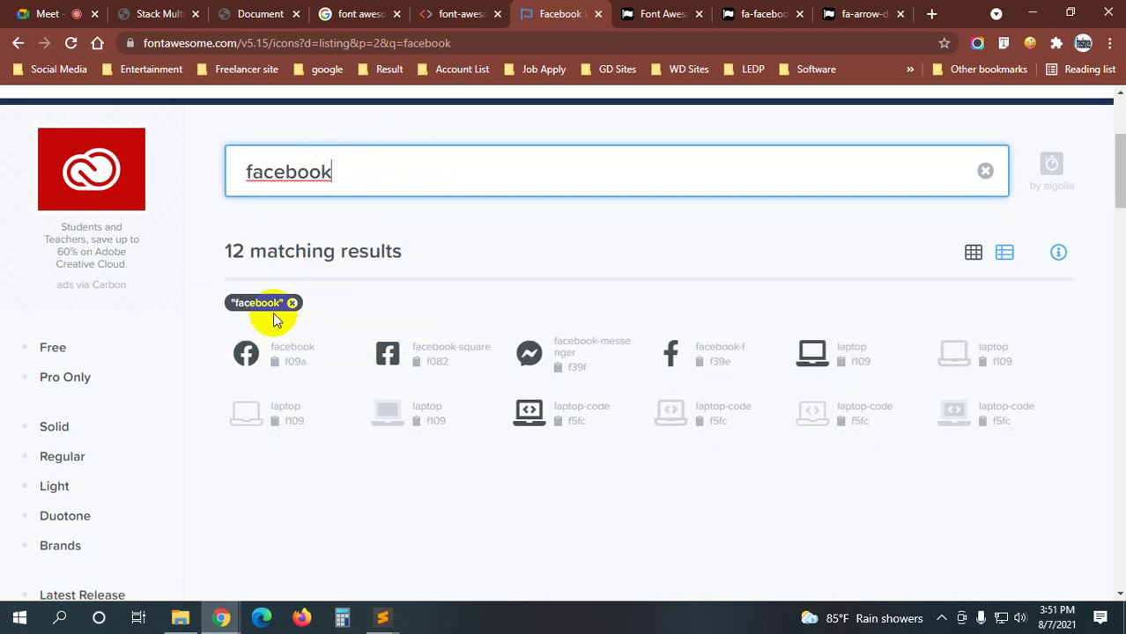
pyautogui.click(1060, 253)
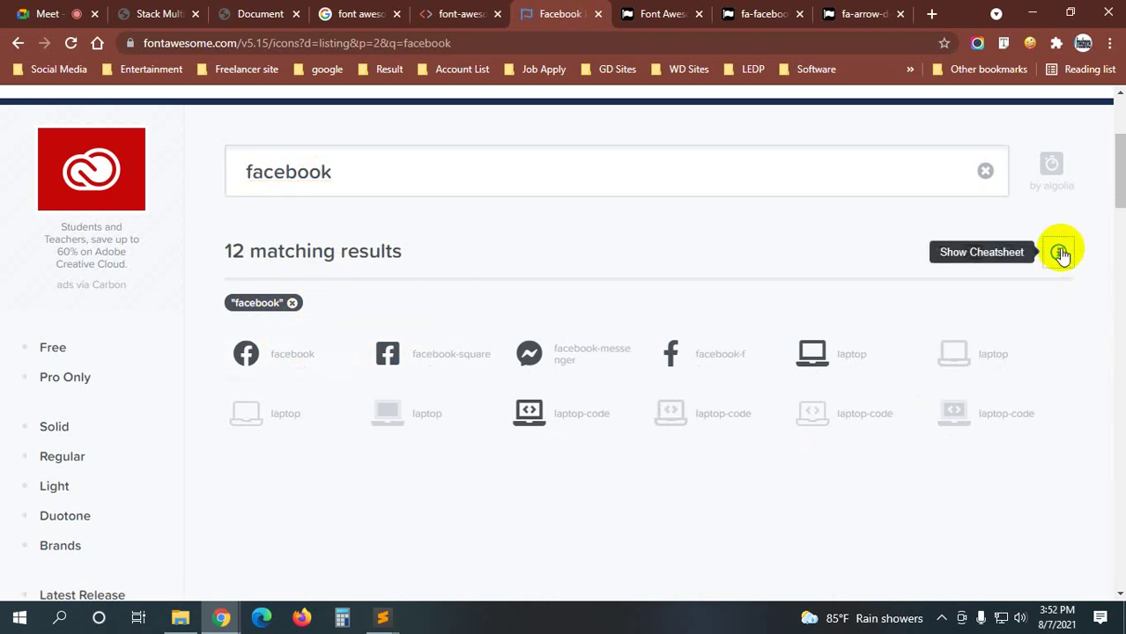
pyautogui.click(1059, 252)
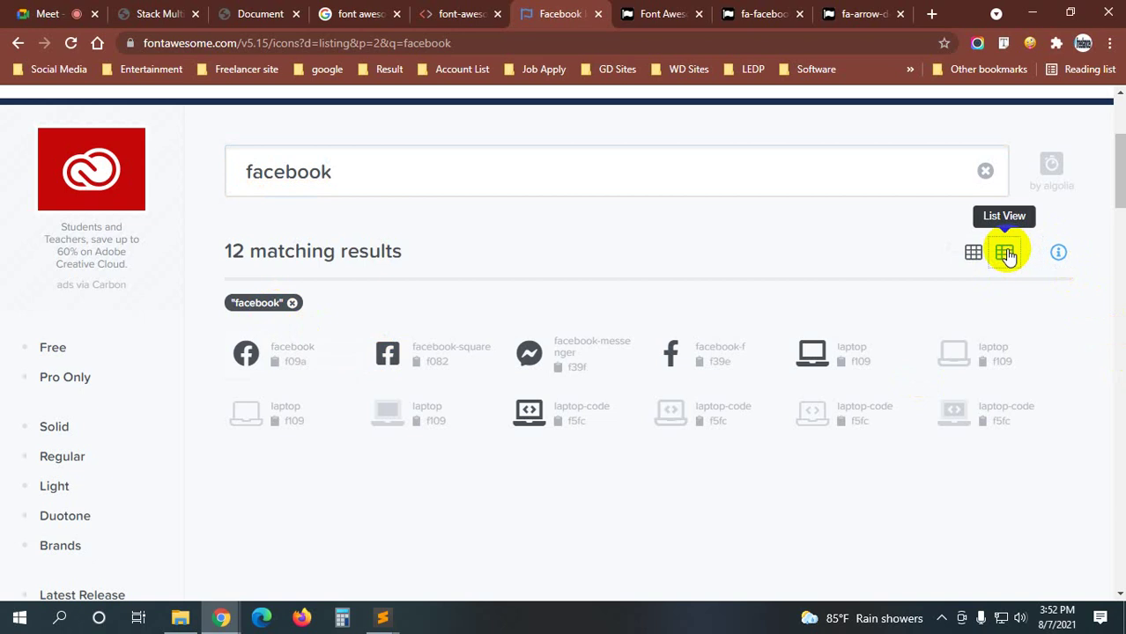
pyautogui.click(970, 254)
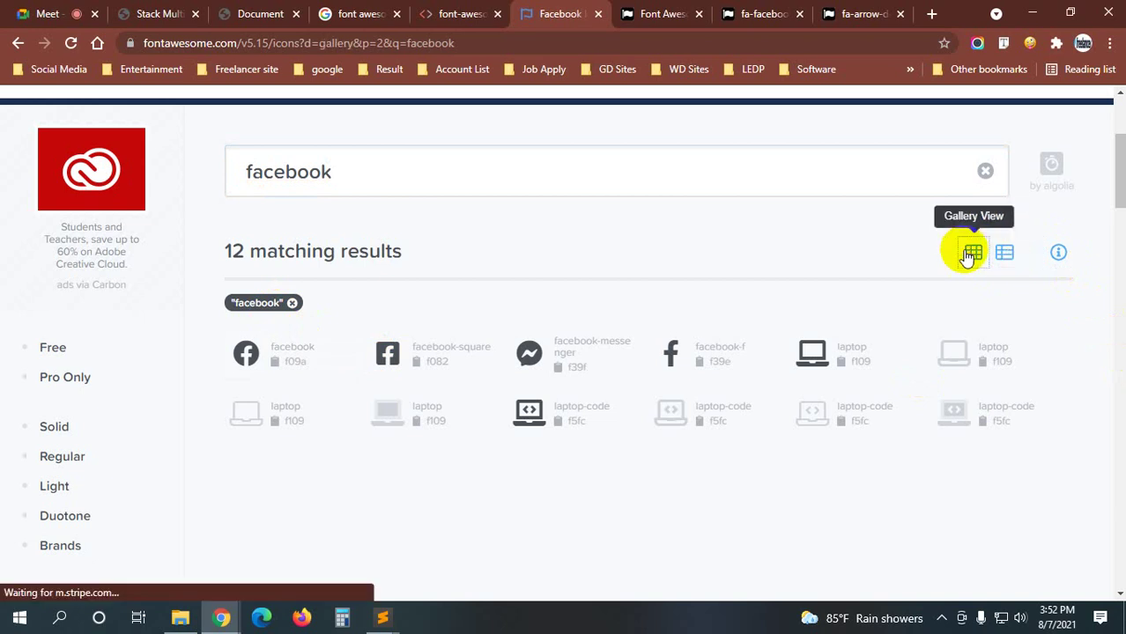
# - Copy the HTML snippet from the facebook-square icon's detail page
pyautogui.click(361, 356)
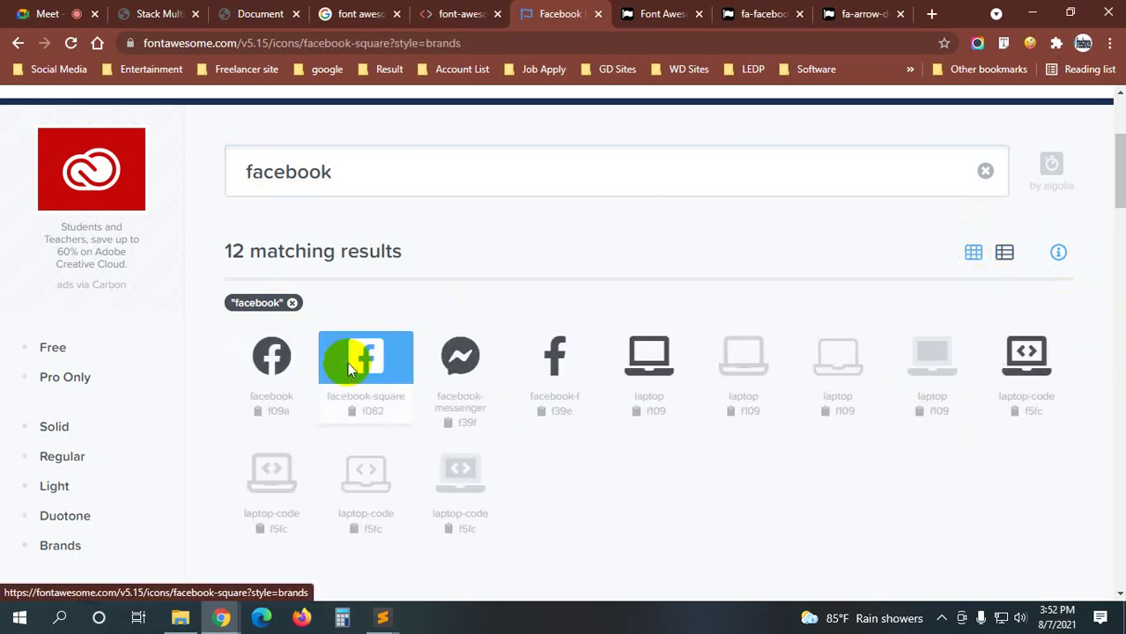
pyautogui.scroll(-3, 347, 361)
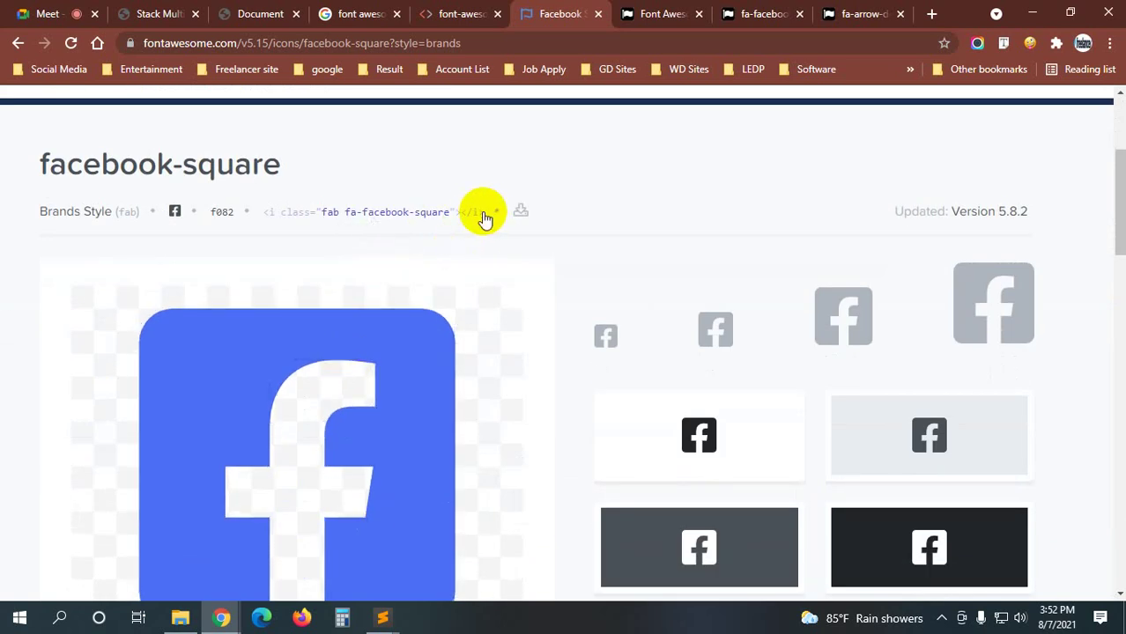
pyautogui.moveTo(483, 213); pyautogui.dragTo(269, 217)
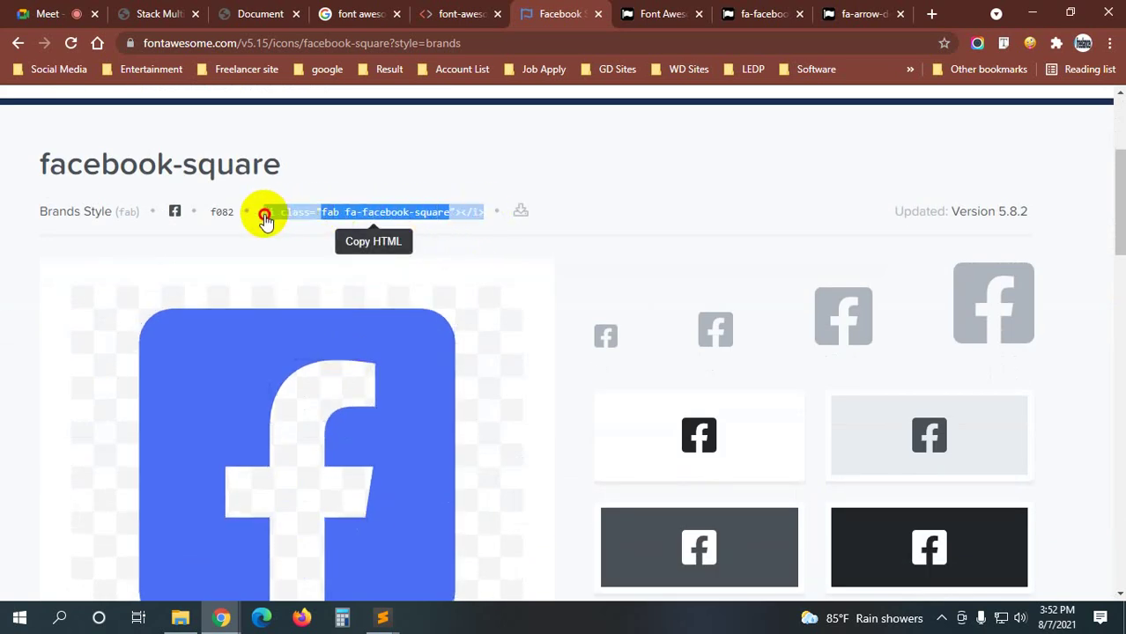
pyautogui.click(264, 217)
# - In index.html, paste the facebook-square snippet over the fa-facebook-official tag on line 17
pyautogui.click(383, 617)
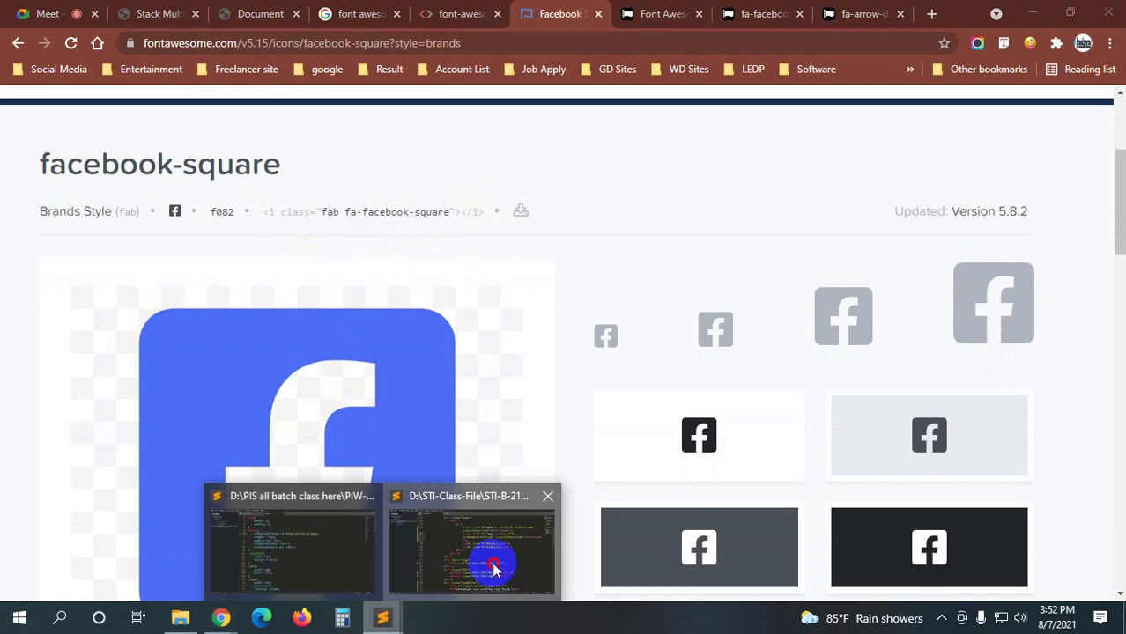
pyautogui.click(495, 570)
pyautogui.click(975, 211)
pyautogui.moveTo(966, 210); pyautogui.dragTo(727, 188)
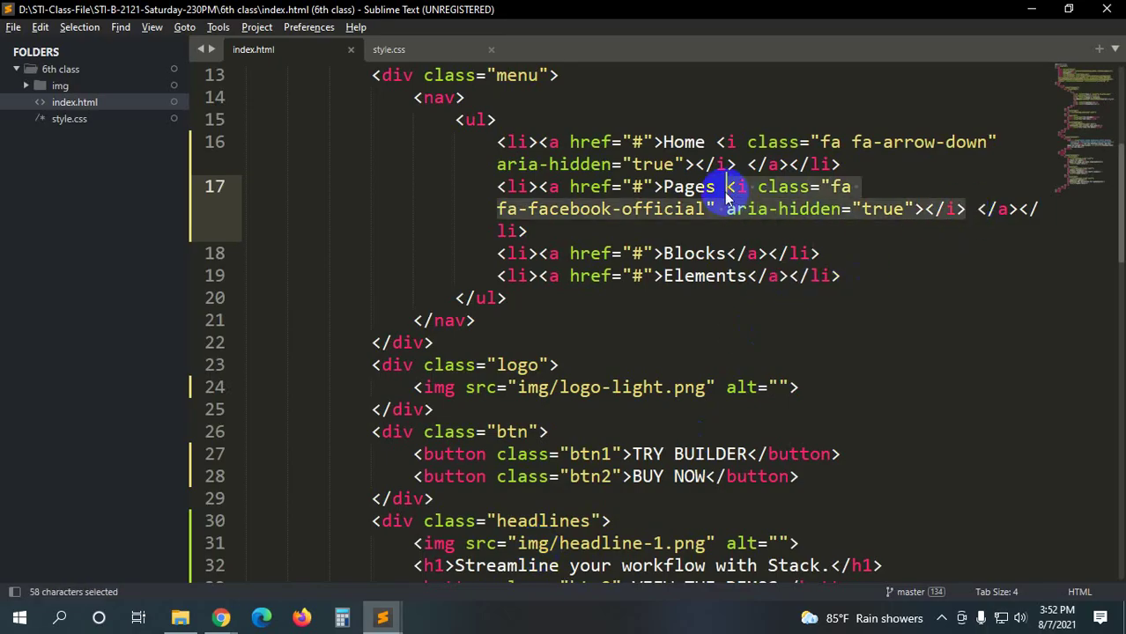
pyautogui.hotkey('ctrl', 'v')
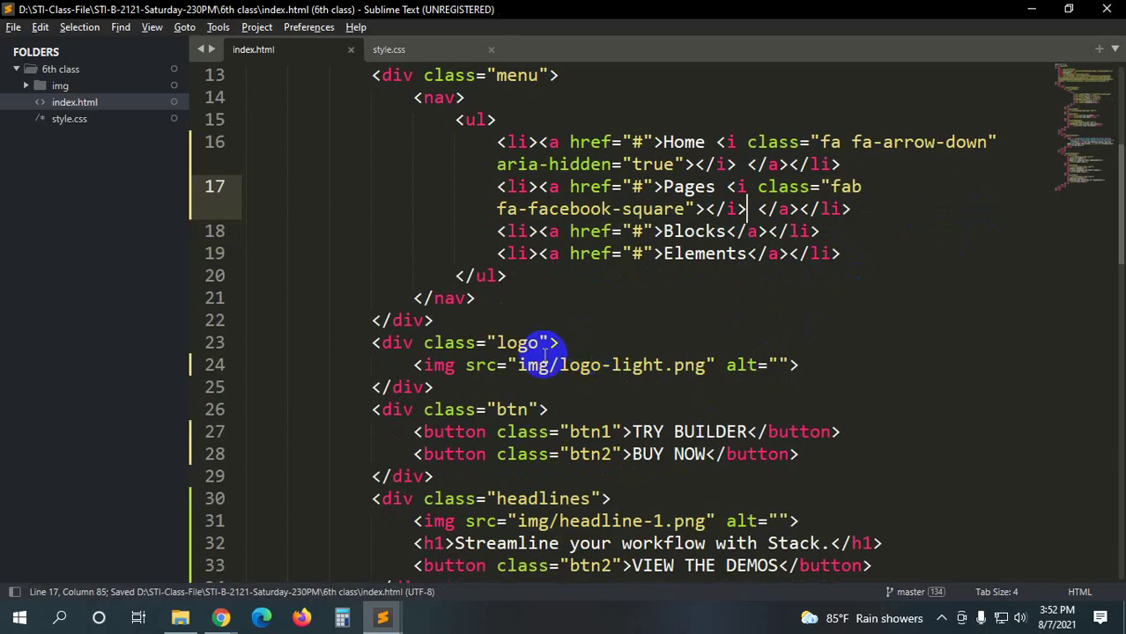
# - Back in Chrome, glance at the local Stack page and the video call tab
pyautogui.hotkey('alt', 'Tab')
pyautogui.scroll(3, 167, 269)
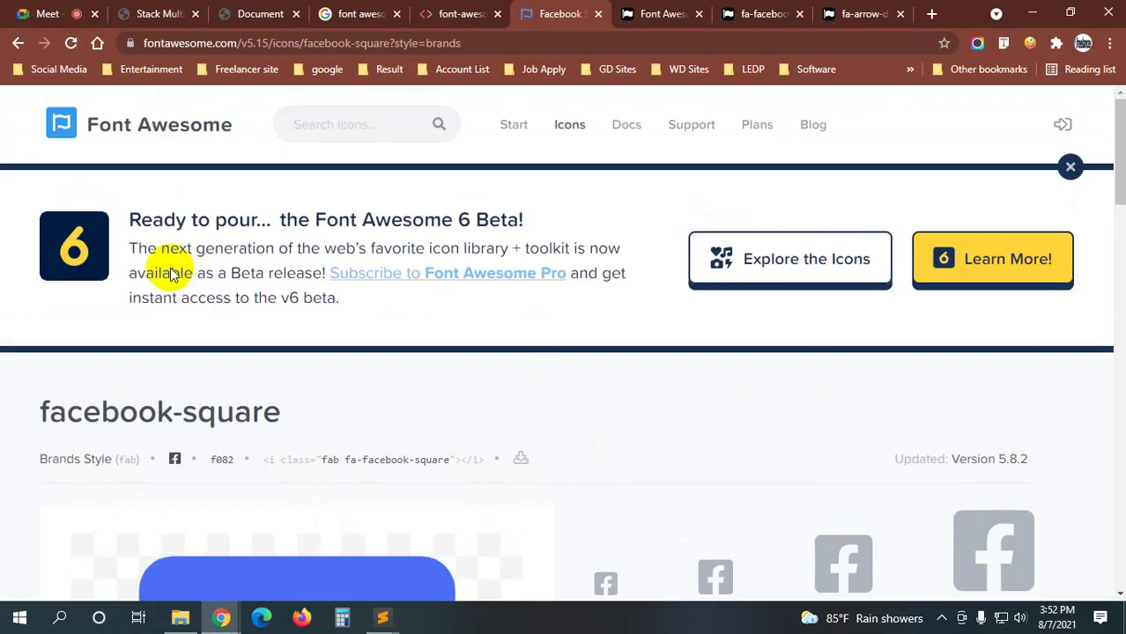
pyautogui.click(255, 14)
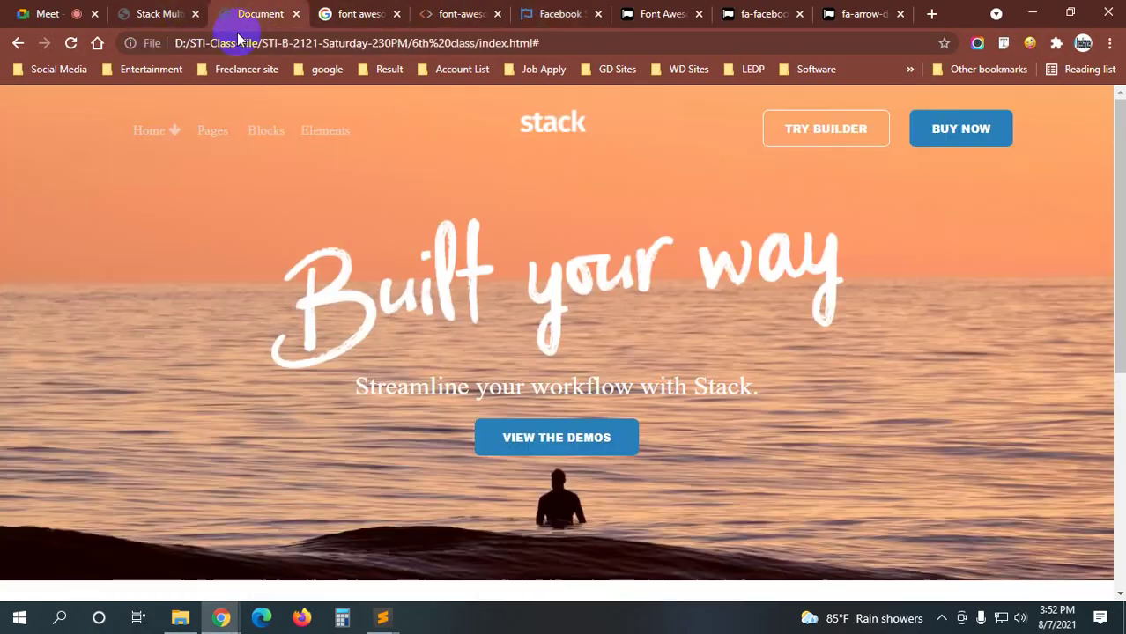
pyautogui.click(27, 13)
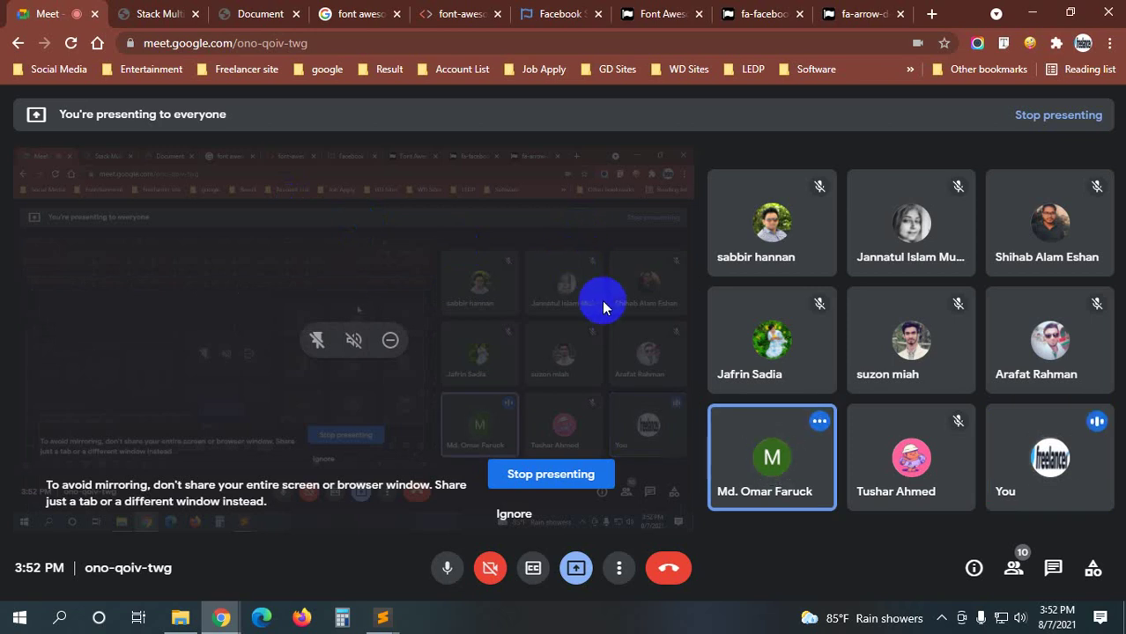
# - Copy the facebook-square HTML snippet again from its Font Awesome icon page
pyautogui.click(555, 13)
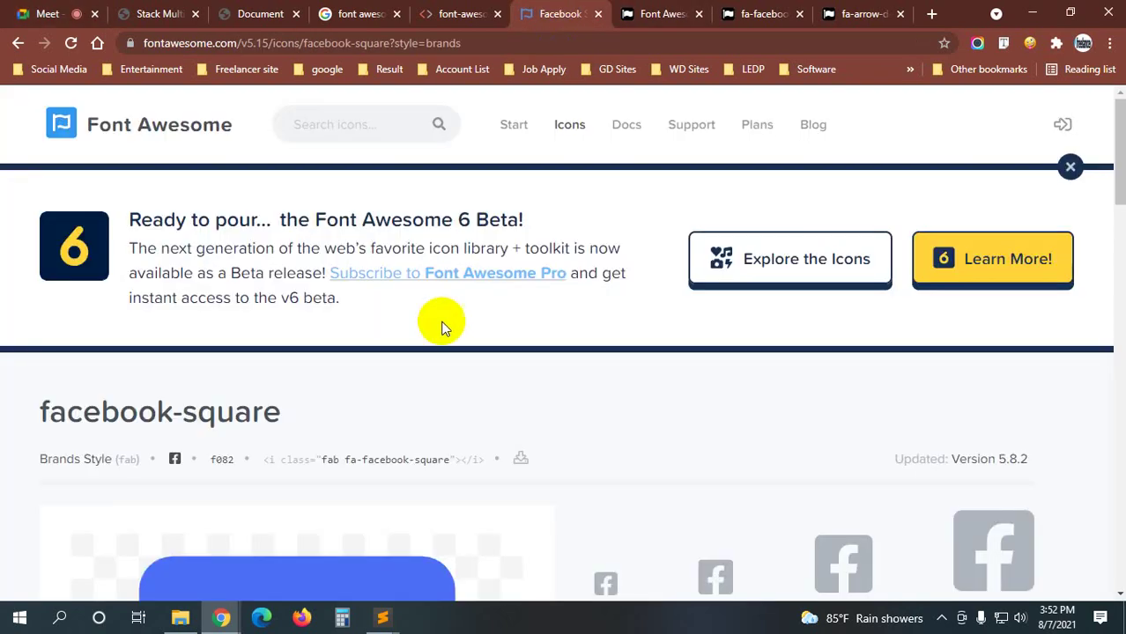
pyautogui.click(454, 14)
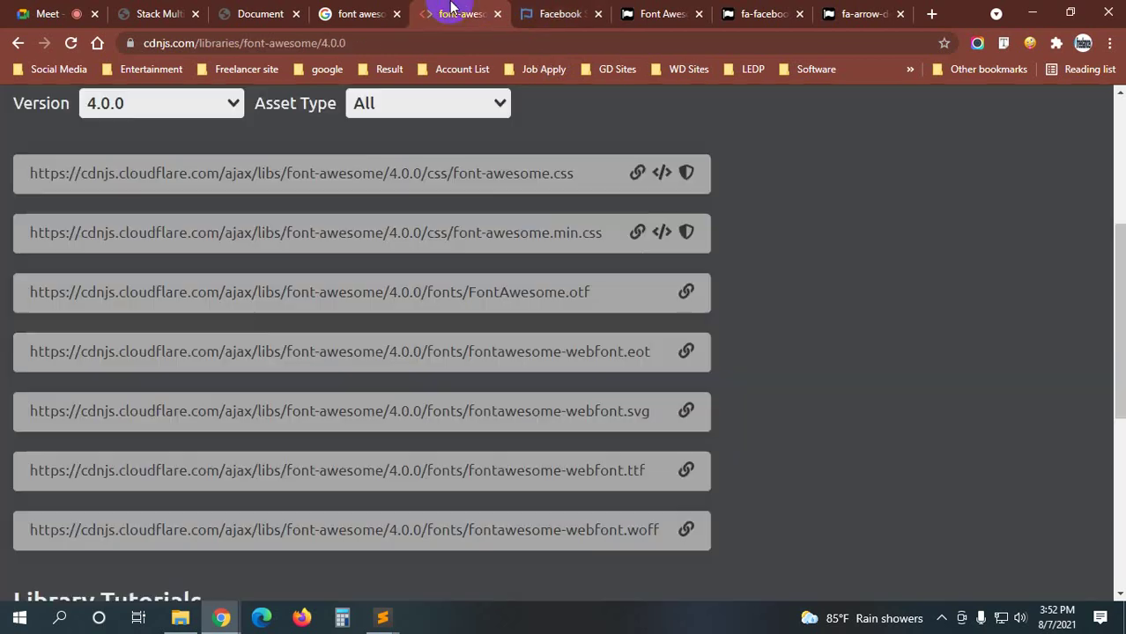
pyautogui.click(554, 13)
pyautogui.scroll(-2, 302, 389)
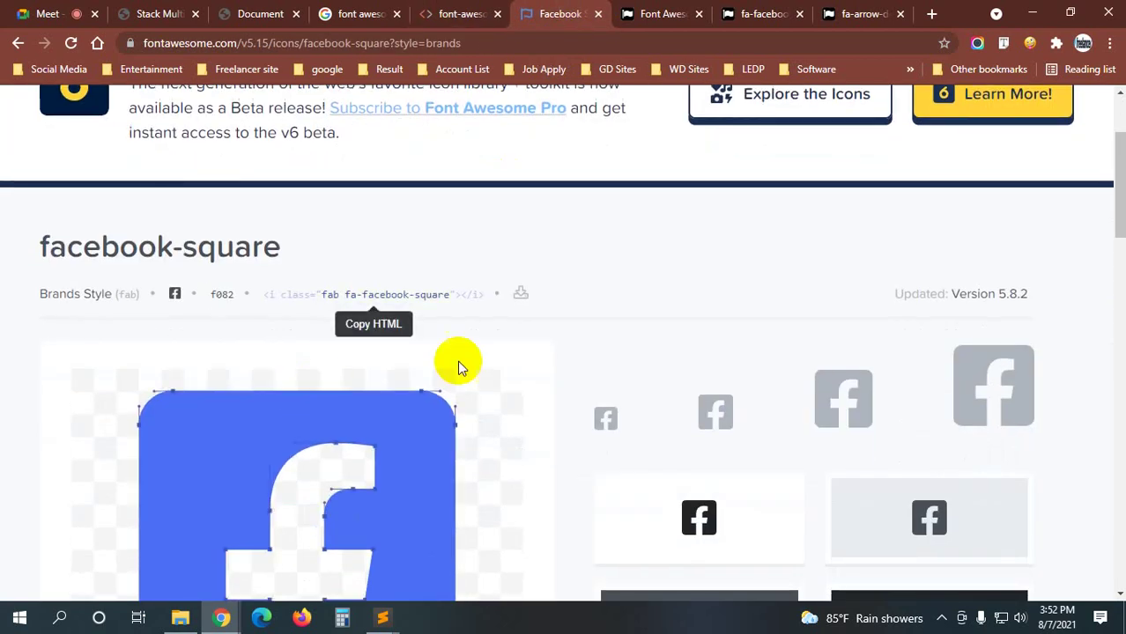
pyautogui.scroll(-1, 470, 351)
pyautogui.scroll(3, 471, 351)
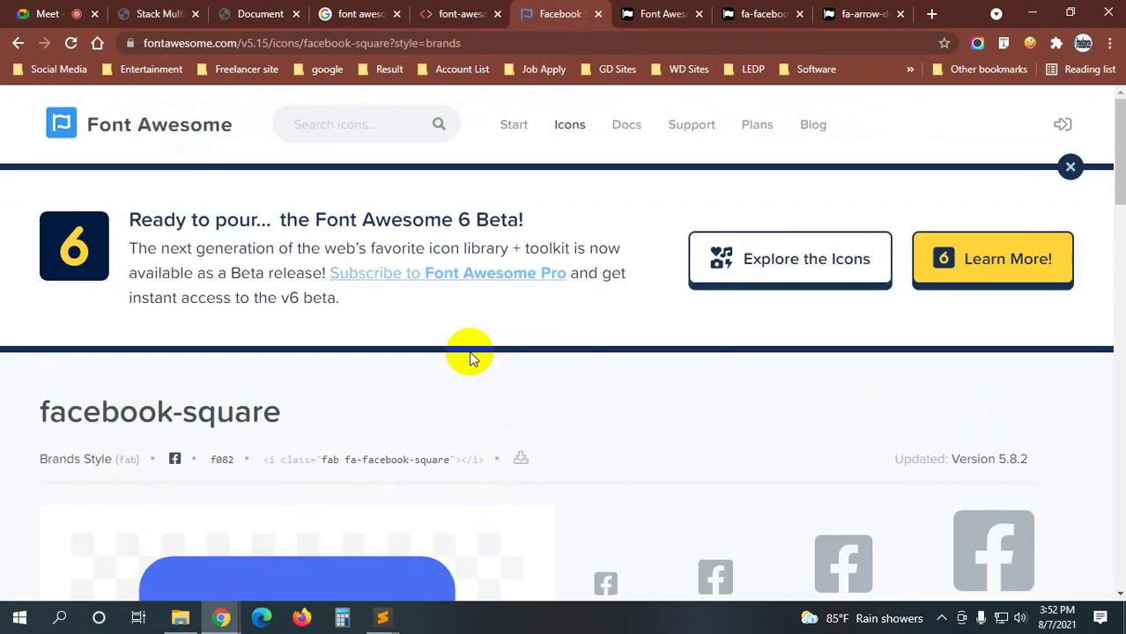
pyautogui.scroll(-2, 468, 351)
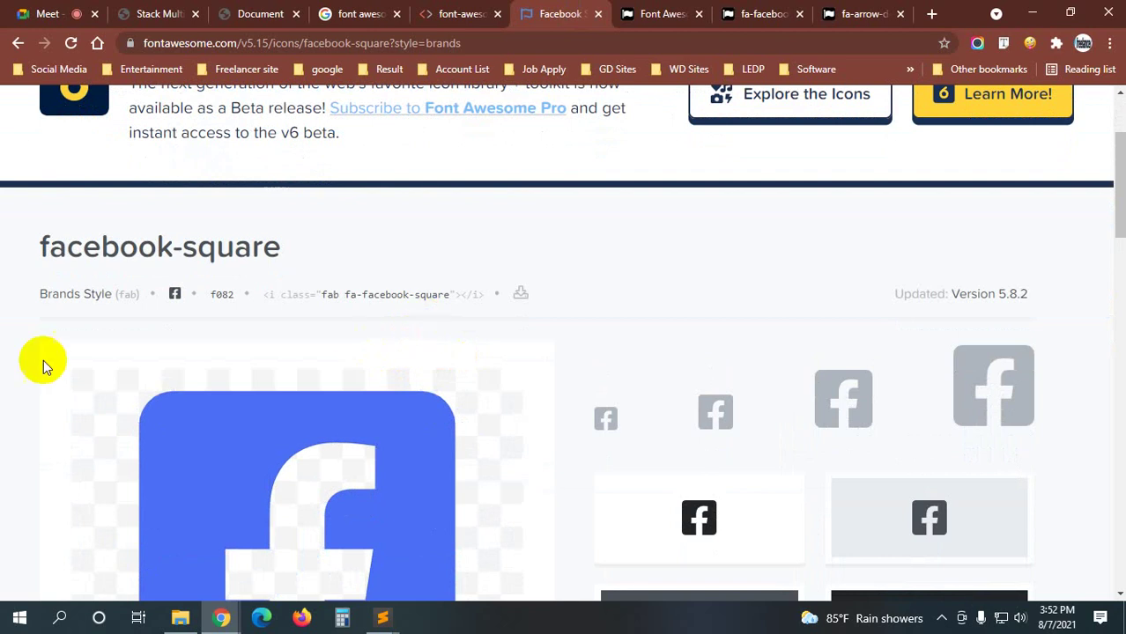
pyautogui.scroll(-4, 27, 370)
pyautogui.scroll(-2, 12, 377)
pyautogui.scroll(2, 13, 377)
pyautogui.scroll(4, 53, 377)
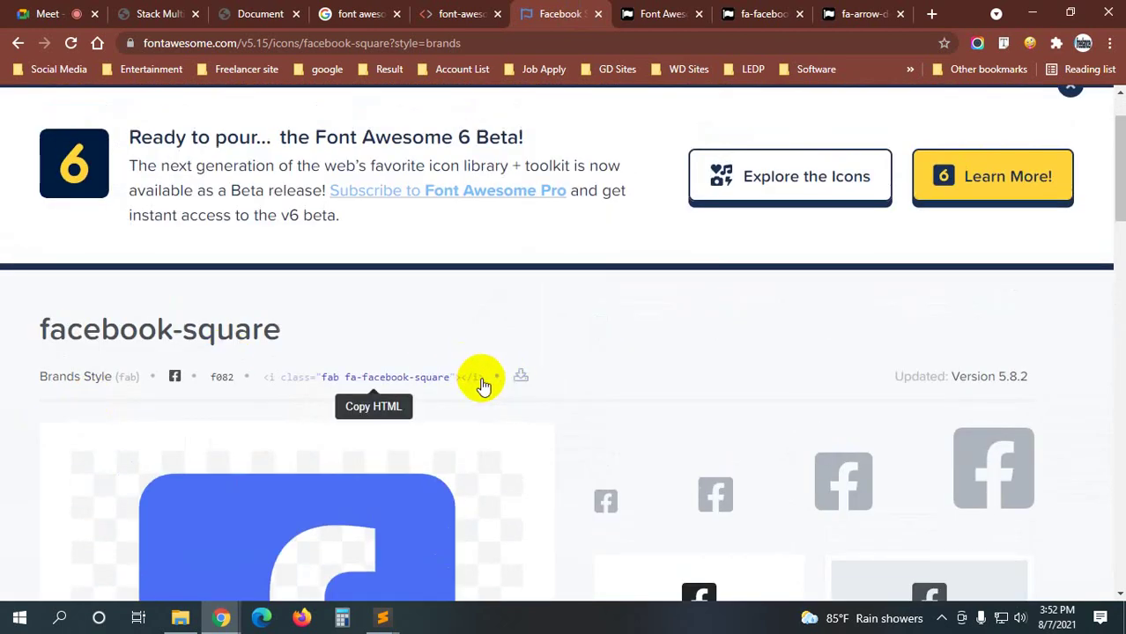
pyautogui.moveTo(482, 385); pyautogui.dragTo(272, 385)
pyautogui.click(266, 385)
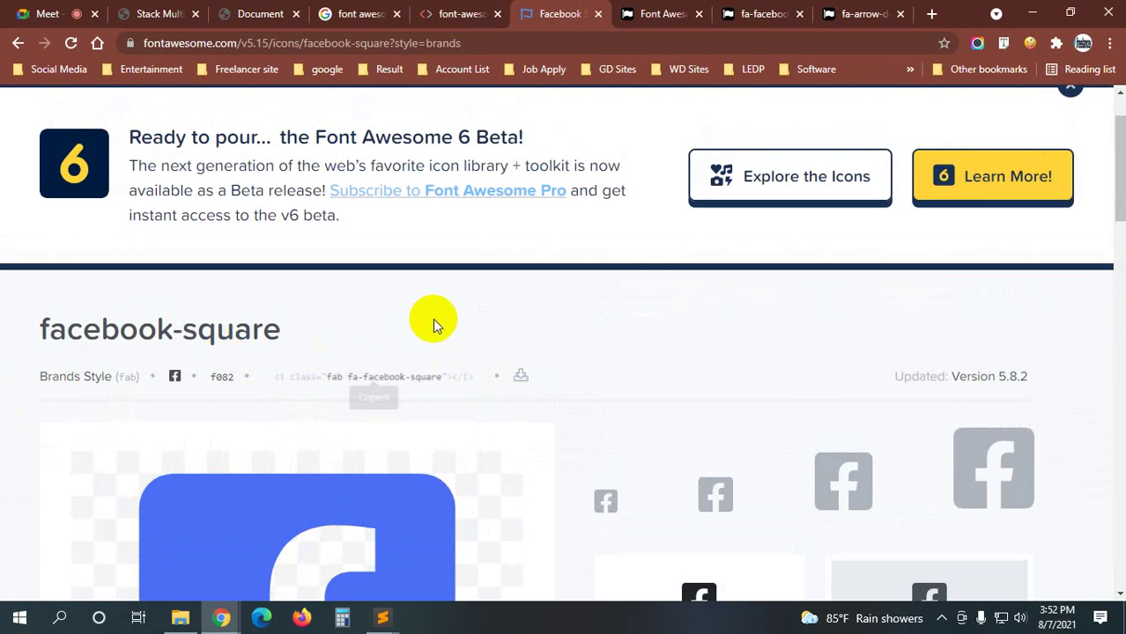
# - Check the Pages link on the local Stack page, where the icon shows only an empty box
pyautogui.click(247, 10)
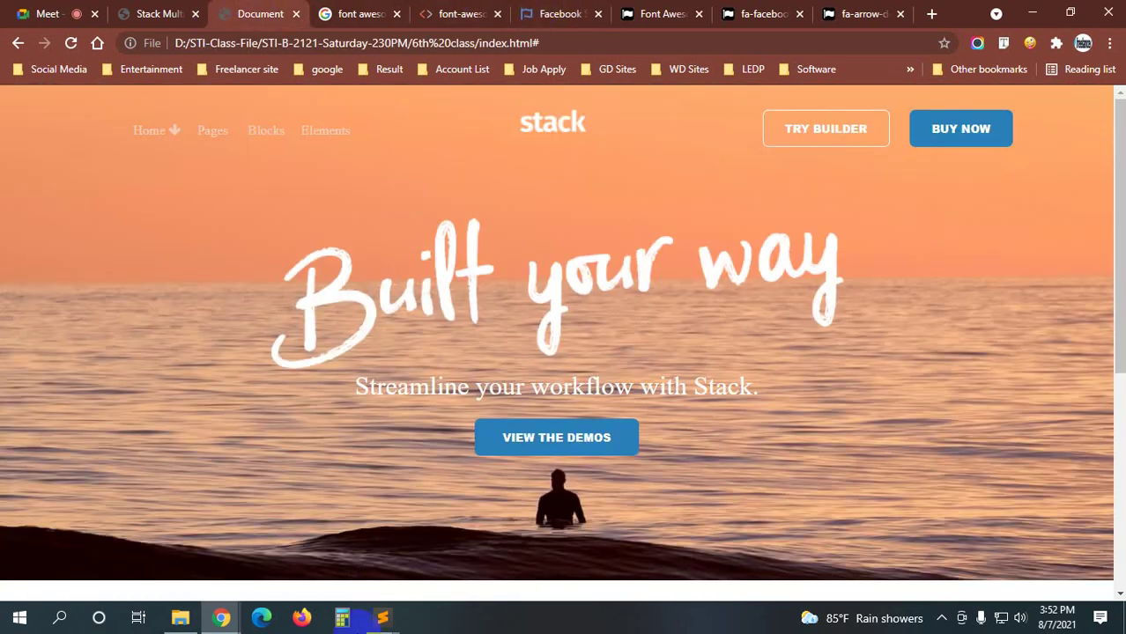
pyautogui.click(555, 11)
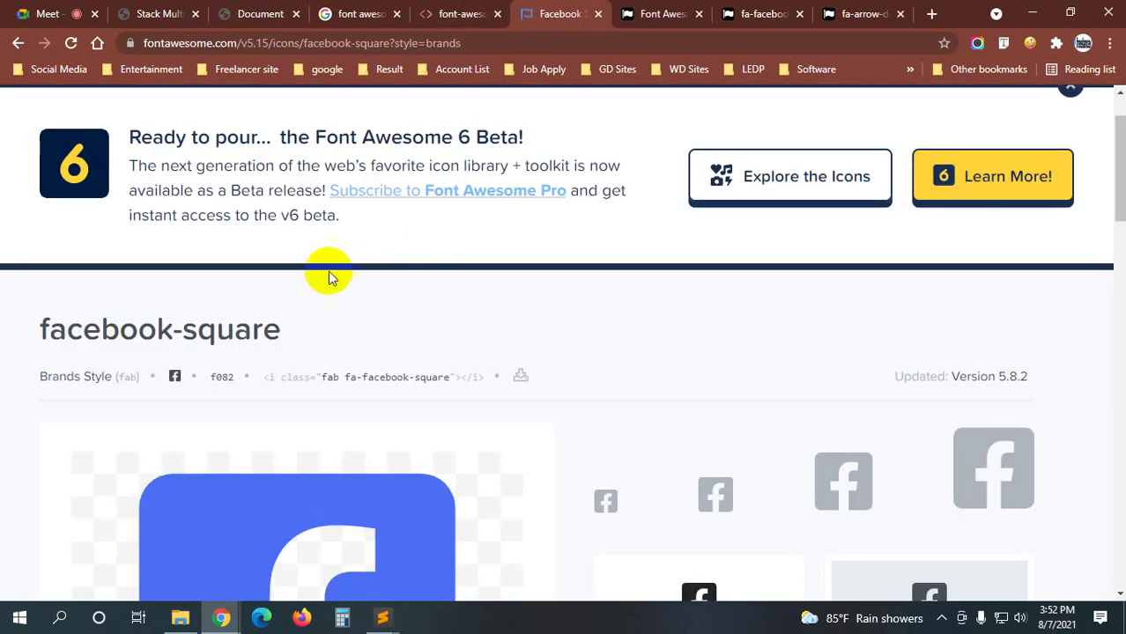
pyautogui.click(246, 11)
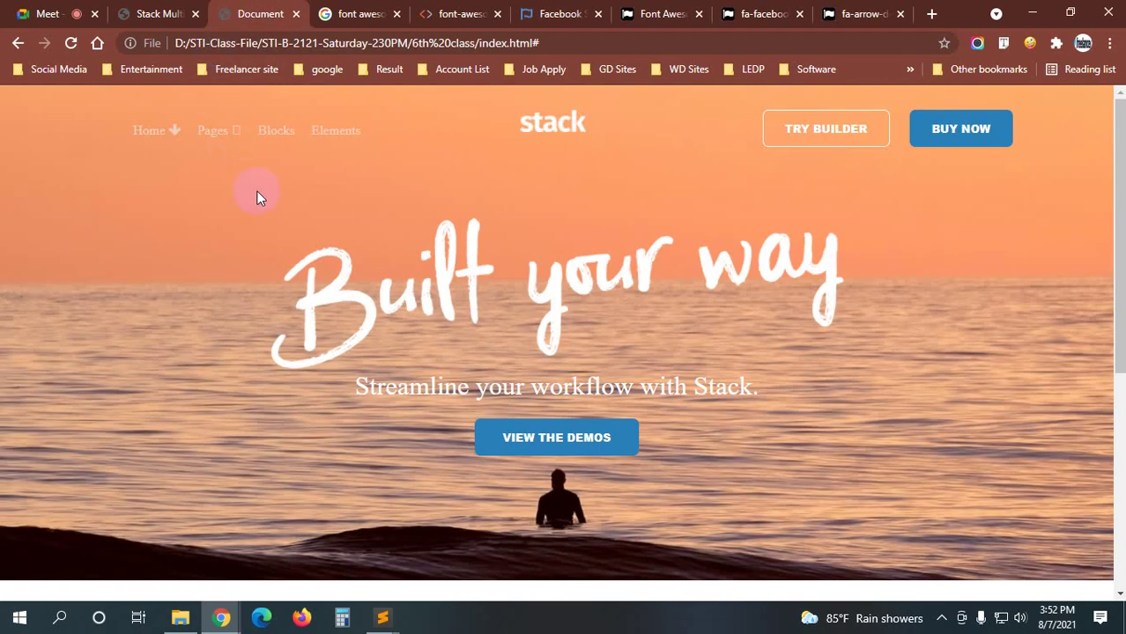
pyautogui.click(237, 132)
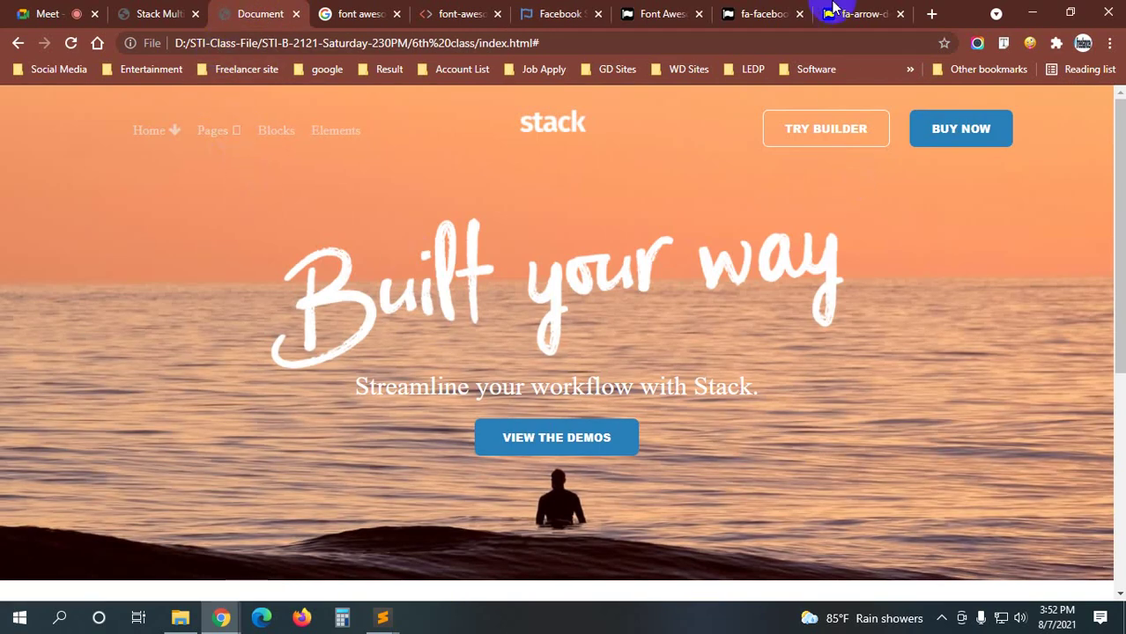
pyautogui.click(467, 14)
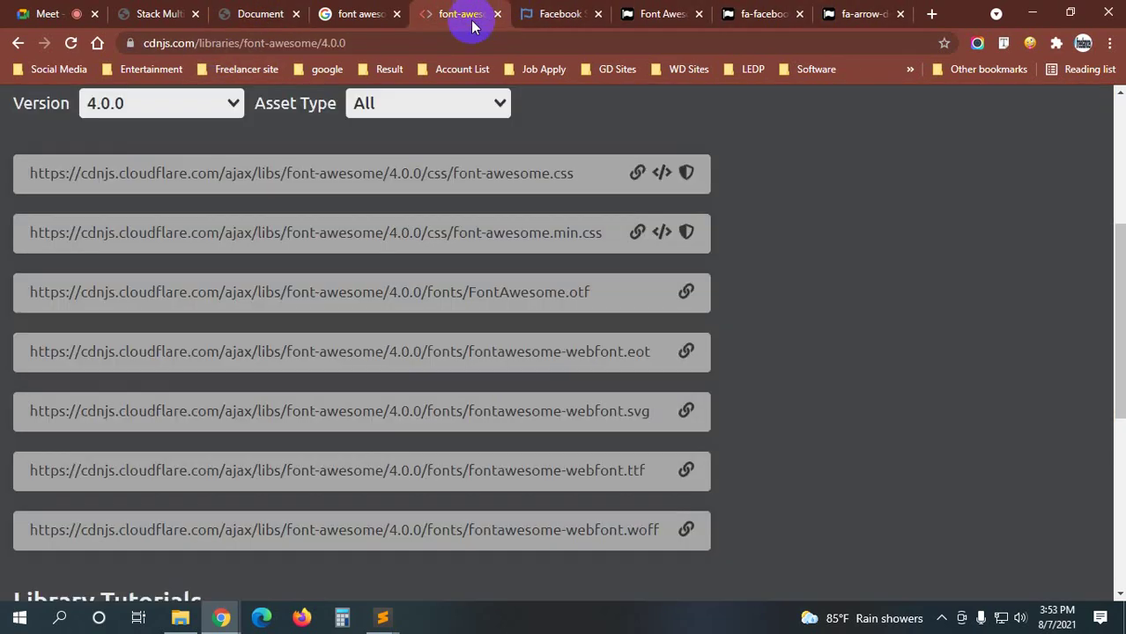
# - Scroll through the list of available font-awesome versions on cdnjs
pyautogui.click(231, 103)
pyautogui.scroll(3, 201, 198)
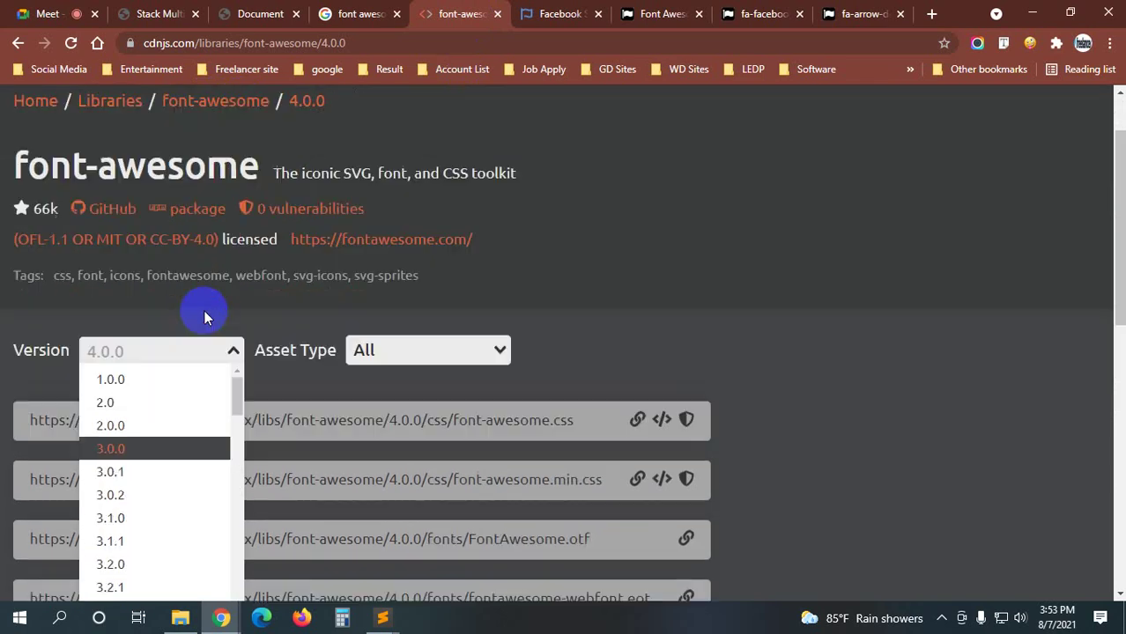
pyautogui.scroll(-3, 204, 310)
pyautogui.scroll(-10, 204, 298)
pyautogui.scroll(-2, 204, 297)
pyautogui.scroll(-1, 202, 305)
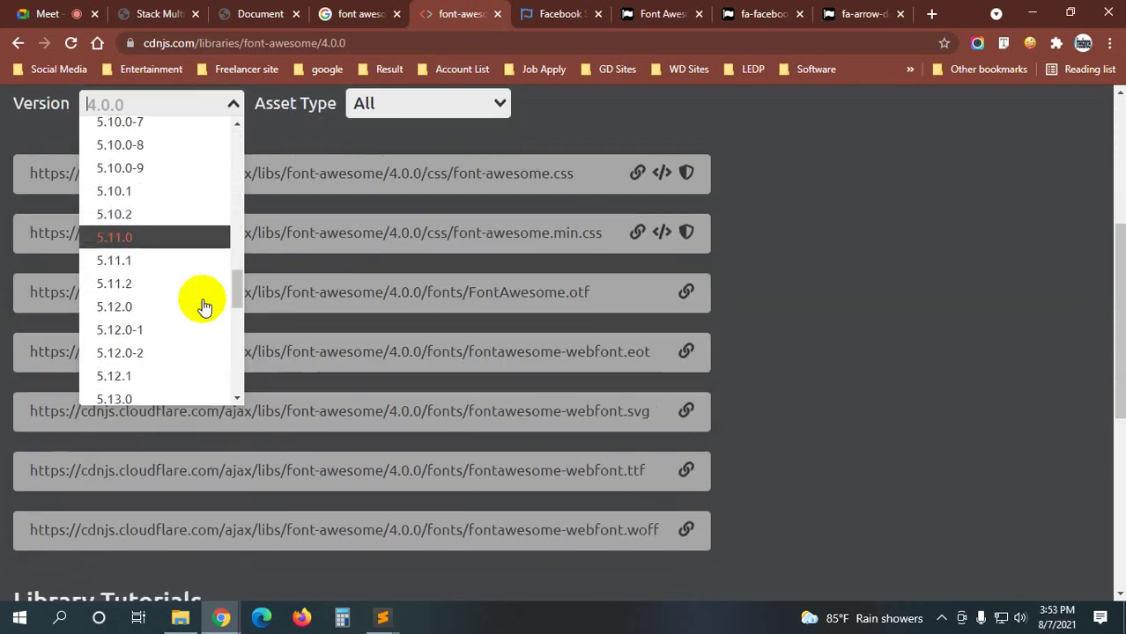
pyautogui.scroll(-2, 203, 305)
pyautogui.scroll(-2, 202, 305)
pyautogui.scroll(-3, 202, 305)
pyautogui.scroll(-1, 203, 305)
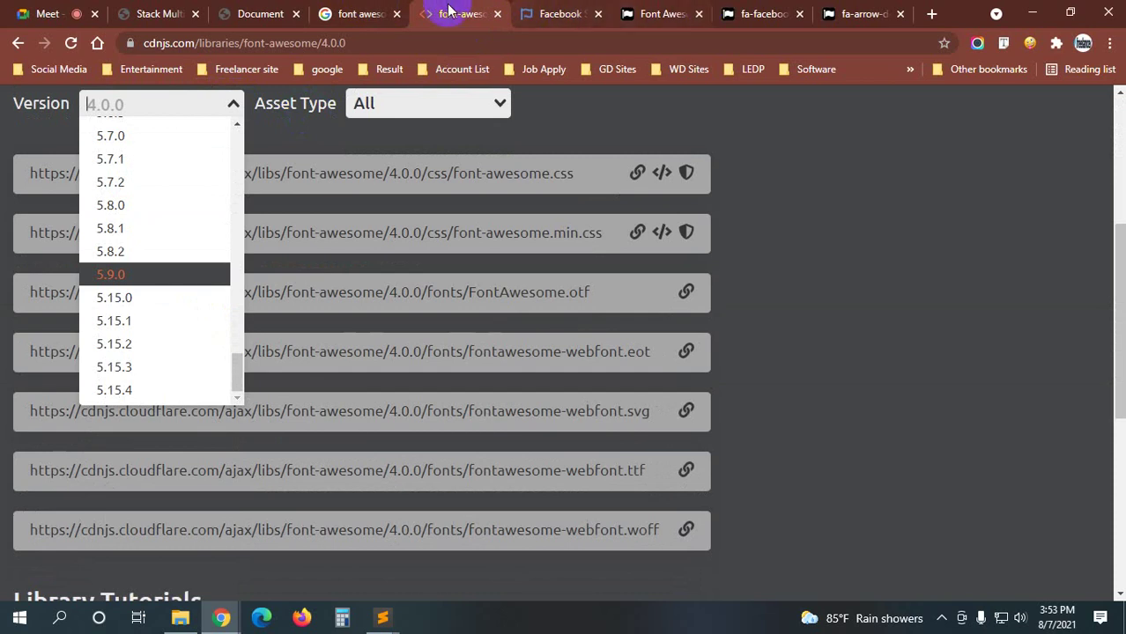
# - Step back through the Google font awesome cdn results and Font Awesome pages
pyautogui.click(352, 13)
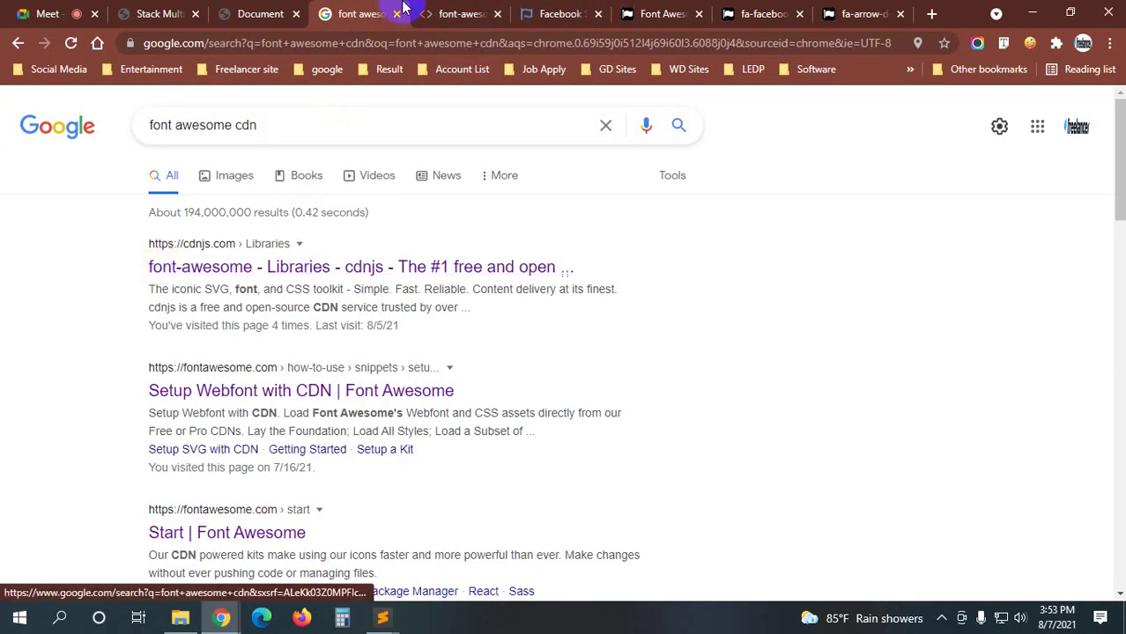
pyautogui.click(560, 11)
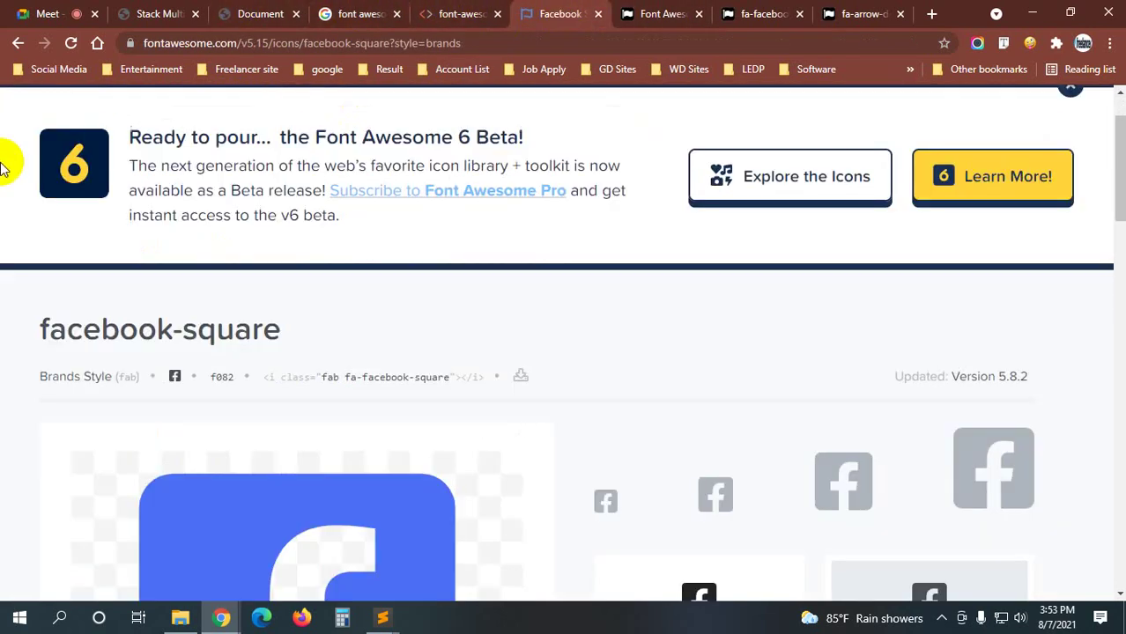
pyautogui.click(17, 42)
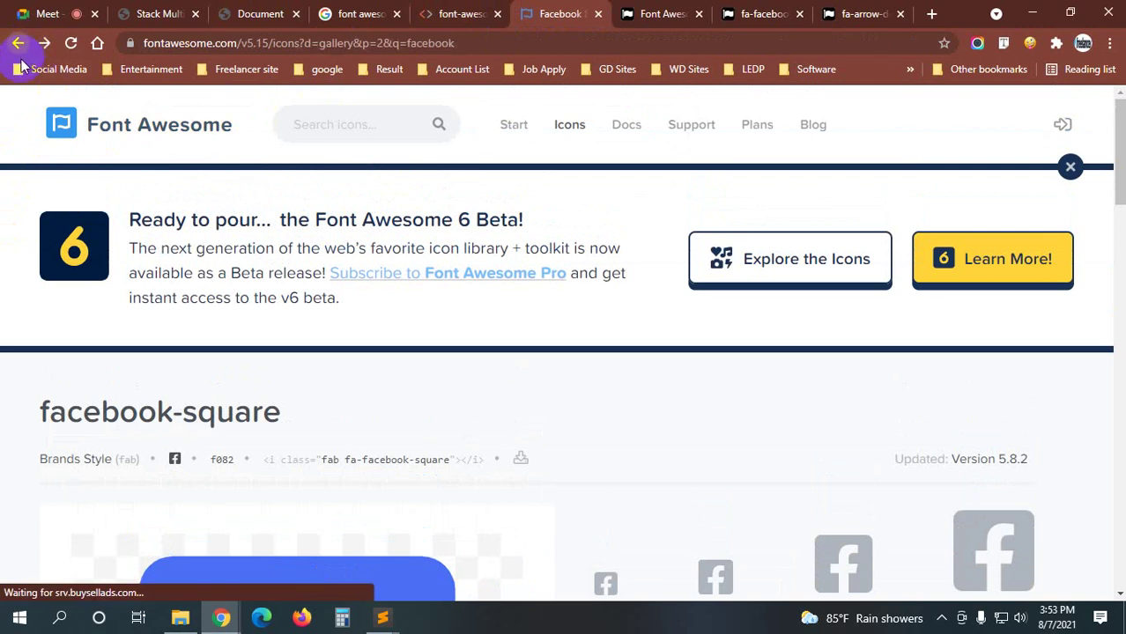
pyautogui.click(24, 69)
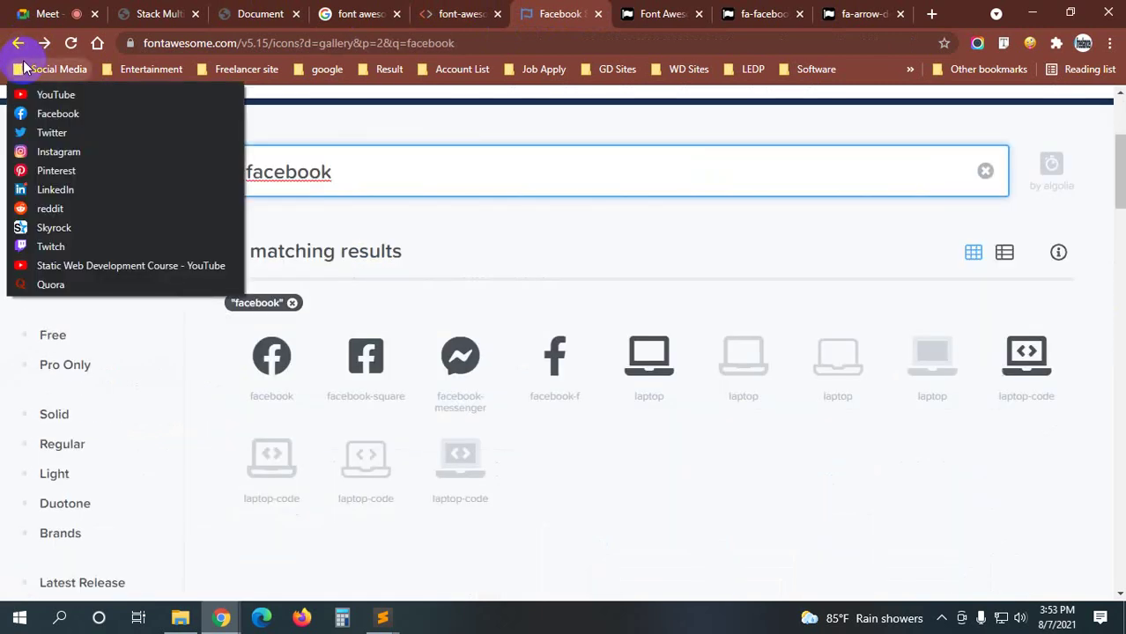
pyautogui.click(19, 44)
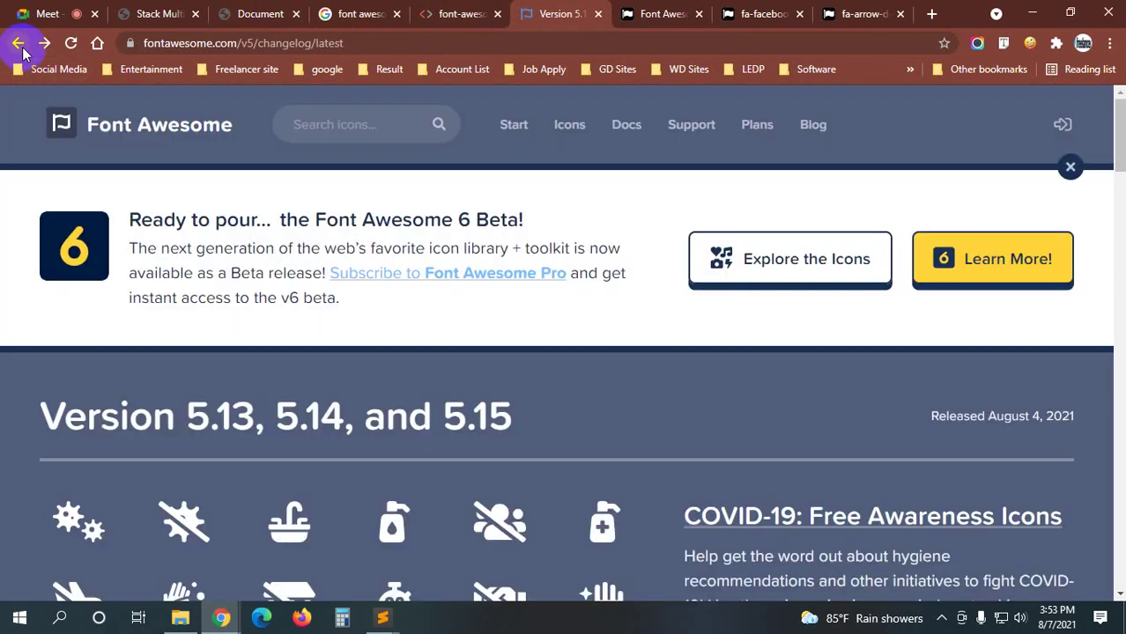
pyautogui.click(18, 43)
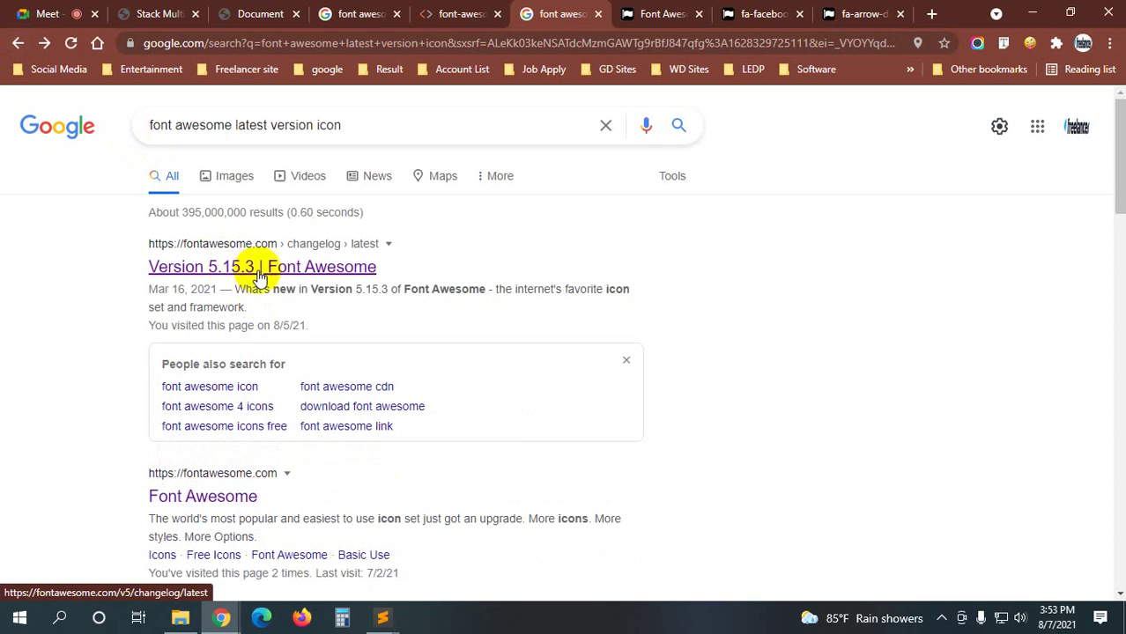
# - Switch the cdnjs font-awesome library page to version 5.15.3
pyautogui.click(453, 13)
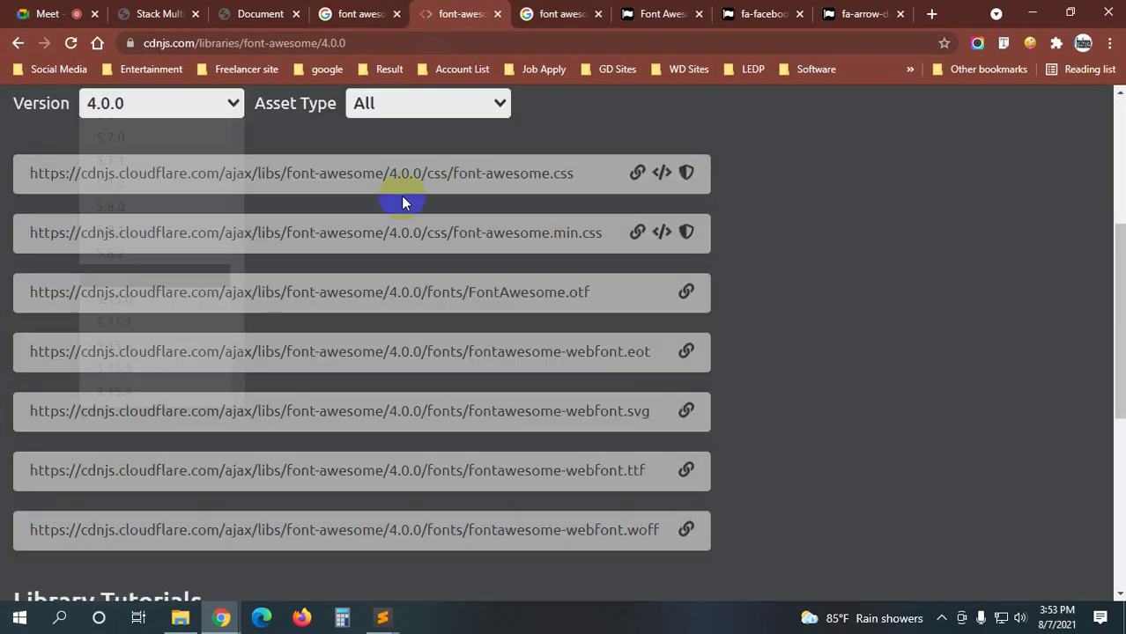
pyautogui.click(176, 104)
pyautogui.moveTo(235, 148); pyautogui.dragTo(236, 377)
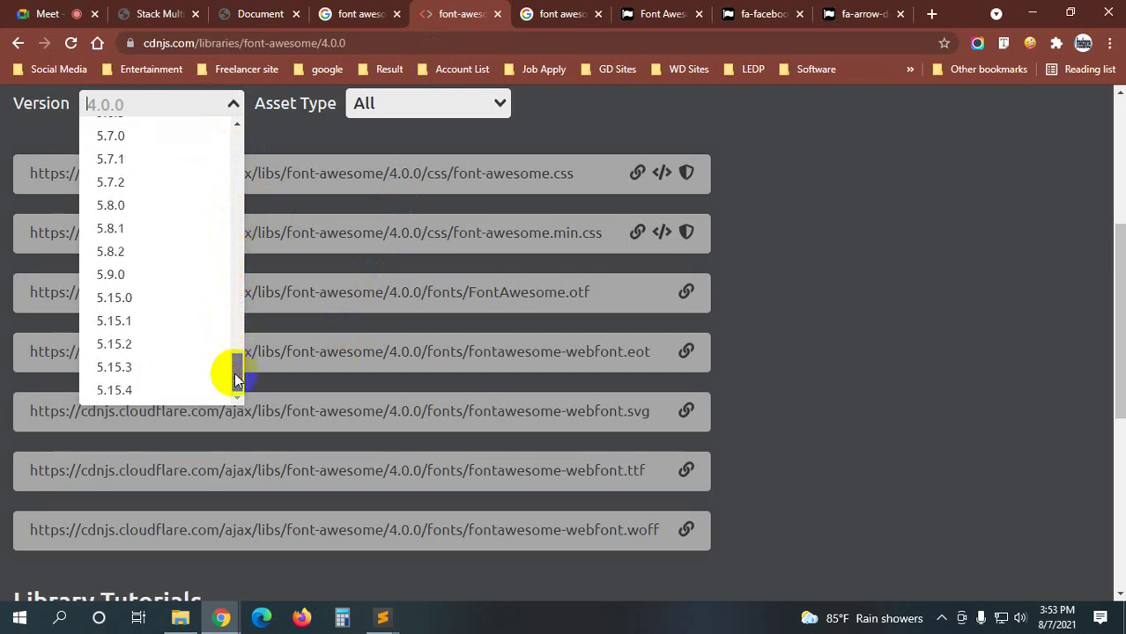
pyautogui.click(165, 366)
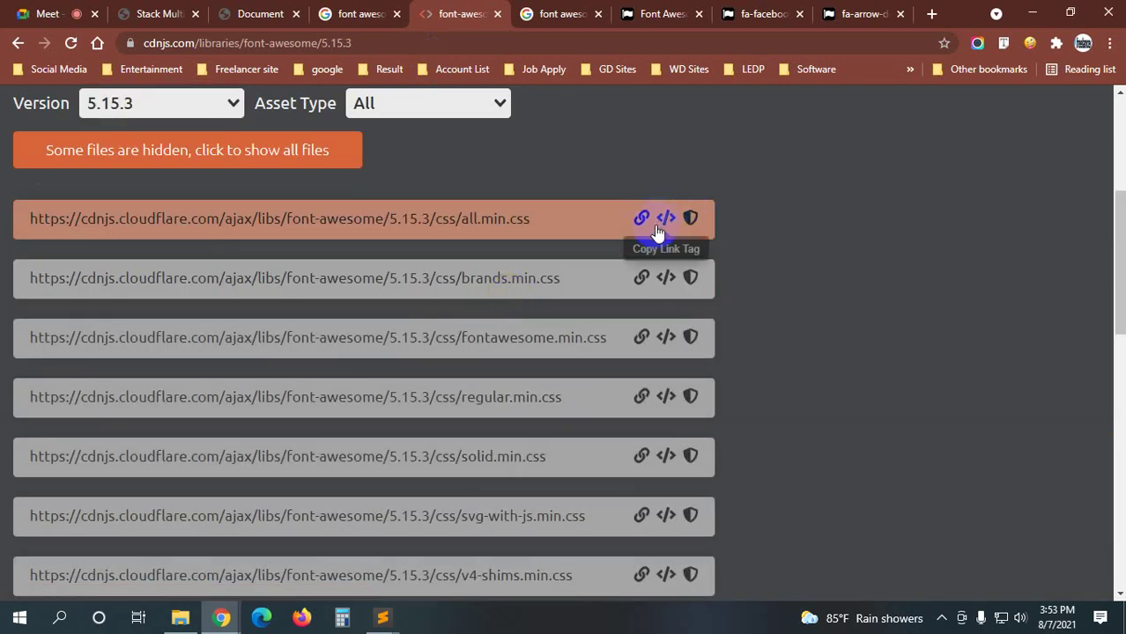
pyautogui.moveTo(388, 621)
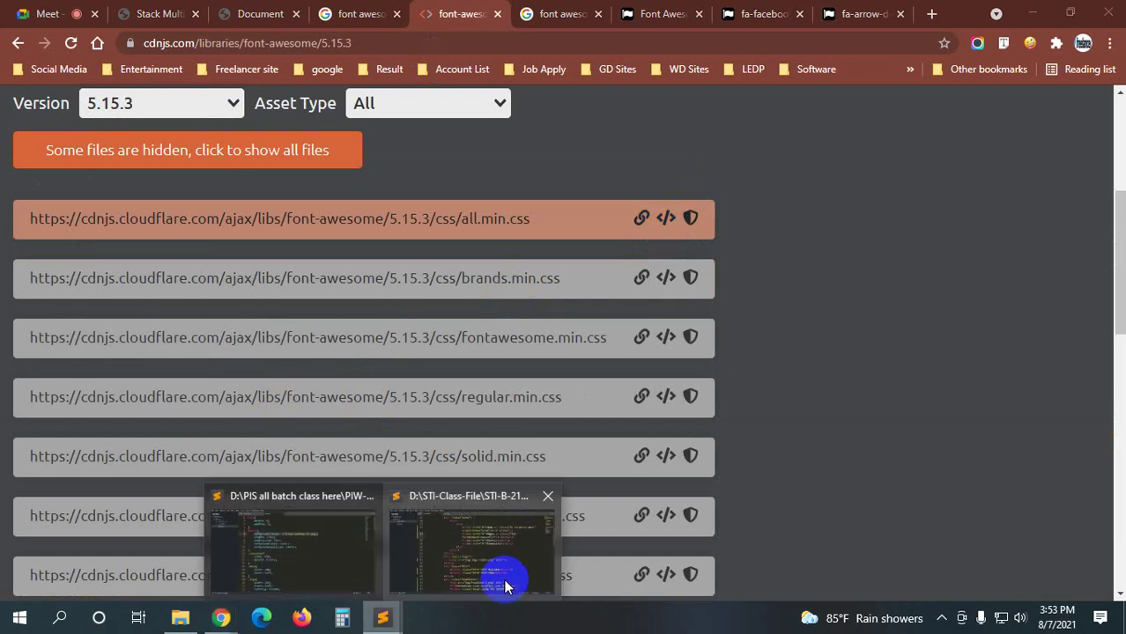
pyautogui.click(502, 582)
# - Paste the 5.15.3 all.min.css link tag on a new line after line 8 and save index.html
pyautogui.scroll(5, 424, 293)
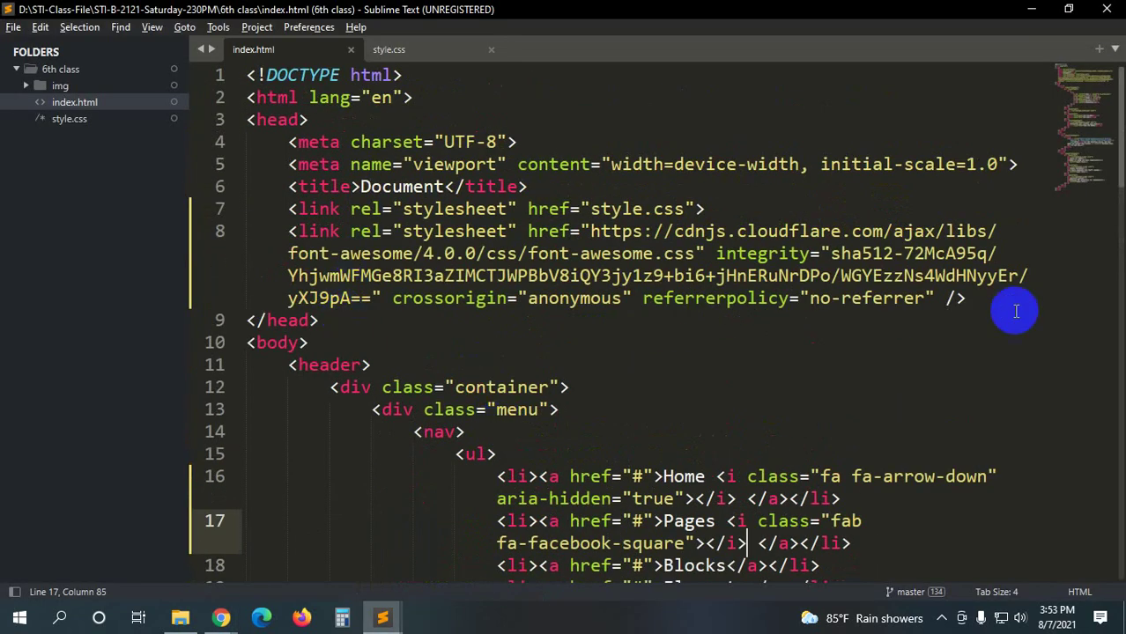
pyautogui.click(977, 297)
pyautogui.press('Return')
pyautogui.write('<link rel="stylesheet" href="https://cdnjs.cloudflare.com/ajax/libs/font-awesome/5.15.3/css/all.min.css" integrity="sha512-iBBXm8fW90+nuLcSKlbmrPcLa0OT92xO1BIsZ+ywDWZCvqsWgccV3gFoRBv0z+8dLJgyAHIhR35VZc2oM/gI1w==" crossorigin="anonymous" referrerpolicy="no-referrer" />')
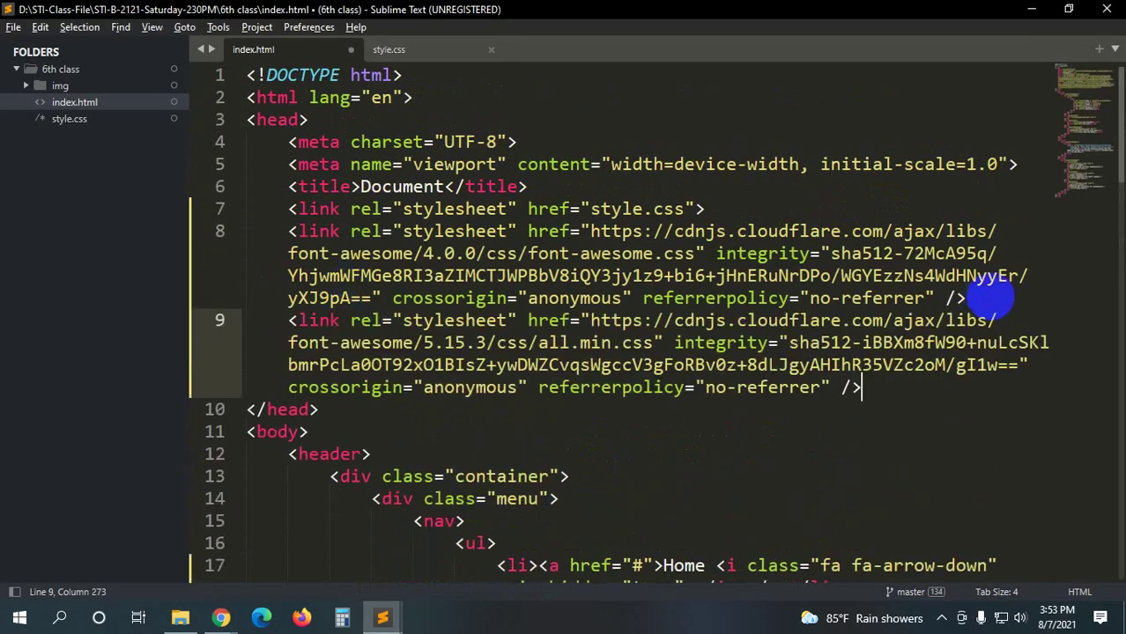
pyautogui.hotkey('ctrl', 's')
pyautogui.hotkey('ctrl', '=')
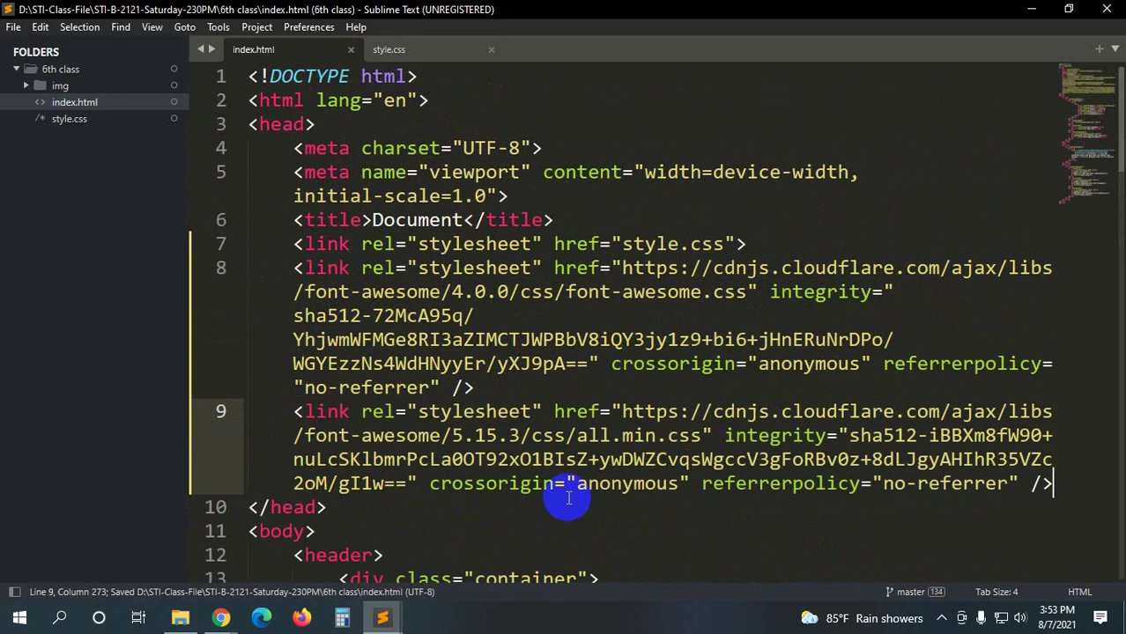
pyautogui.hotkey('ctrl', '-')
pyautogui.hotkey('ctrl', '-')
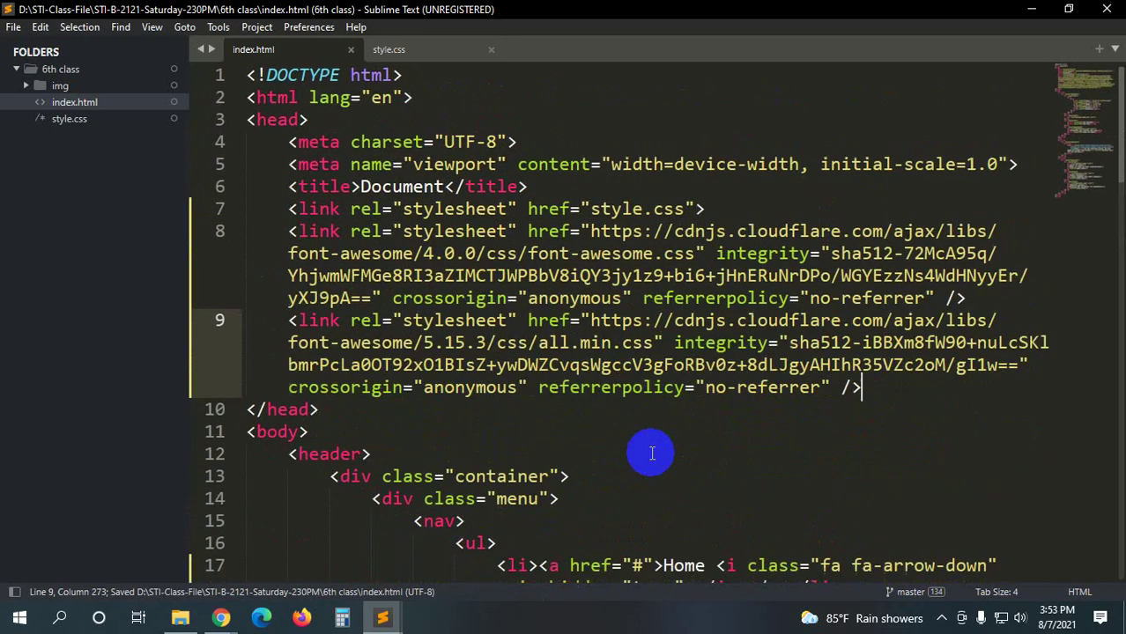
pyautogui.click(221, 617)
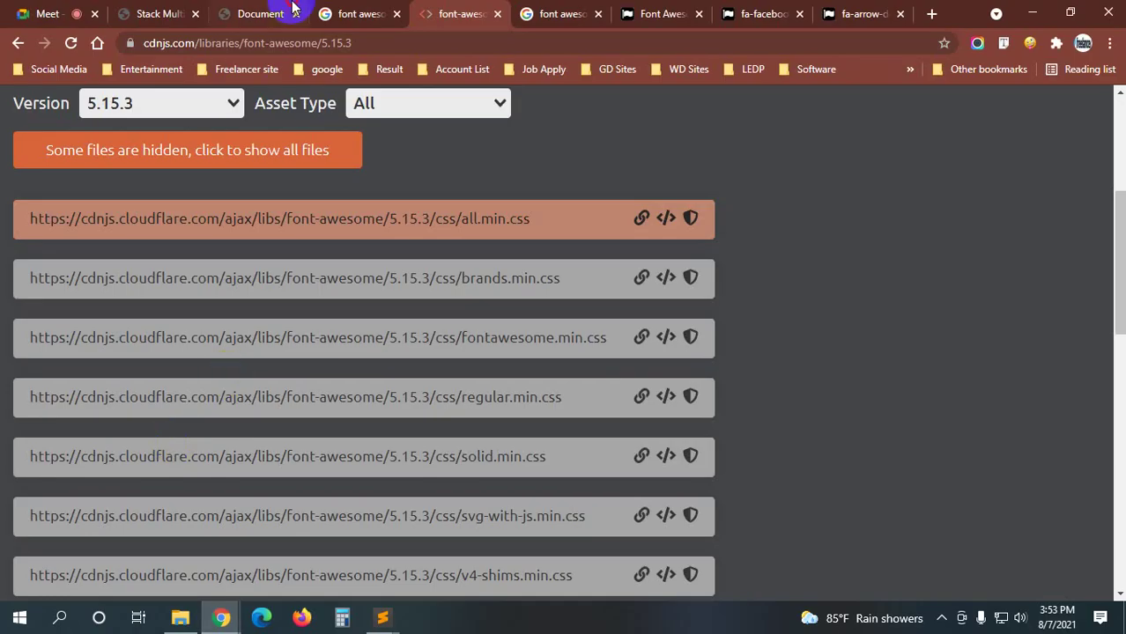
# - Reload the local Document page with F5 to see the down arrow and Facebook icons
pyautogui.click(261, 13)
pyautogui.press('F5')
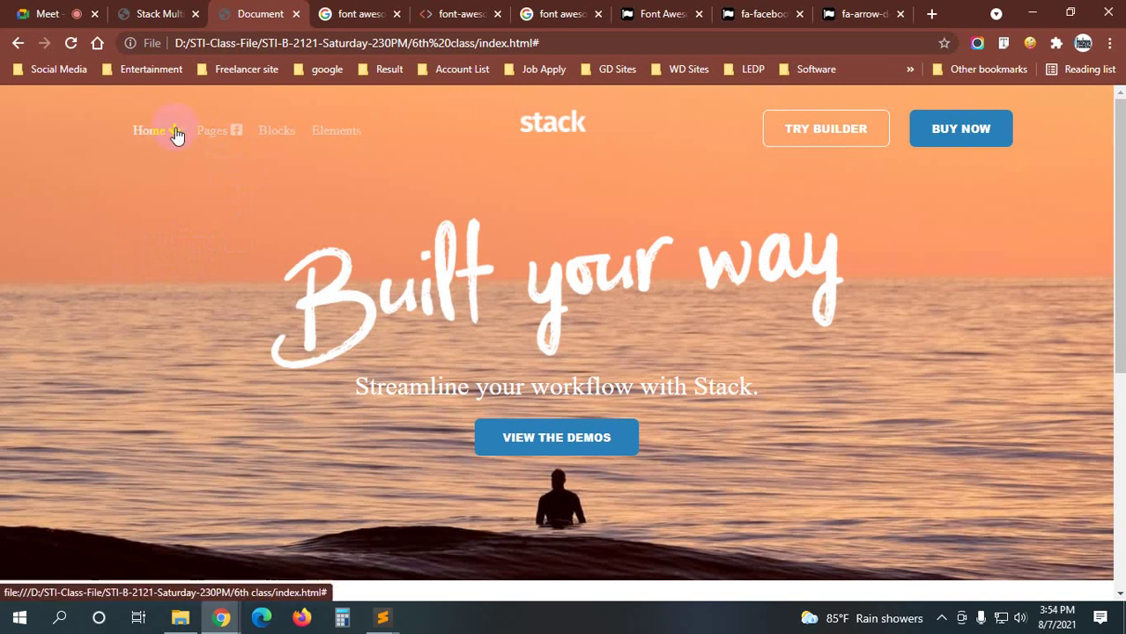
pyautogui.scroll(-4, 83, 282)
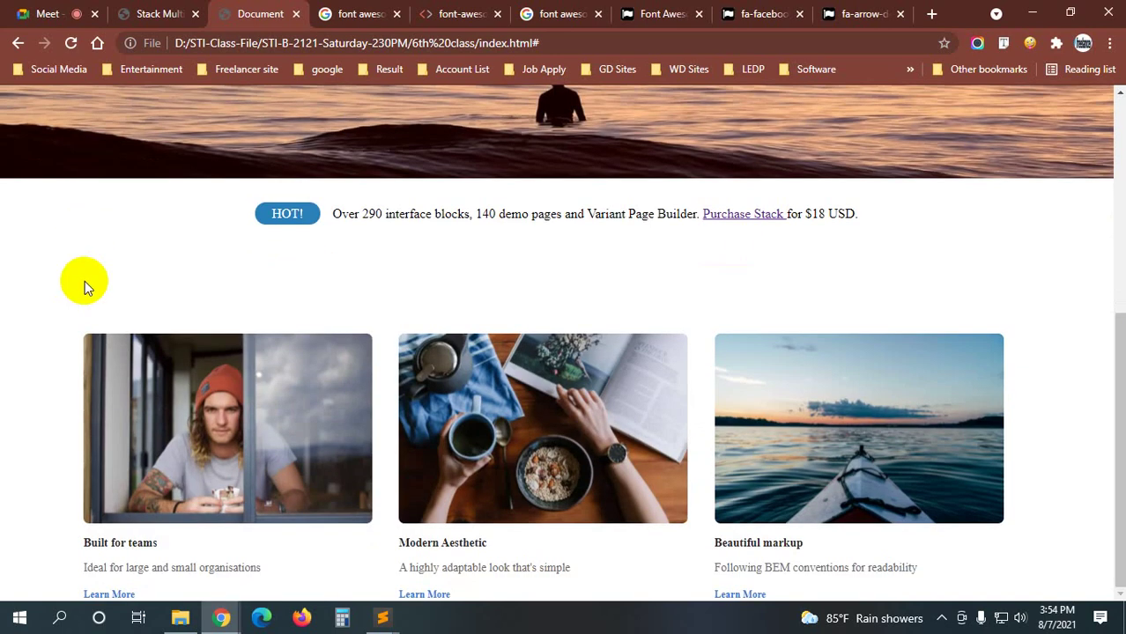
pyautogui.scroll(5, 132, 271)
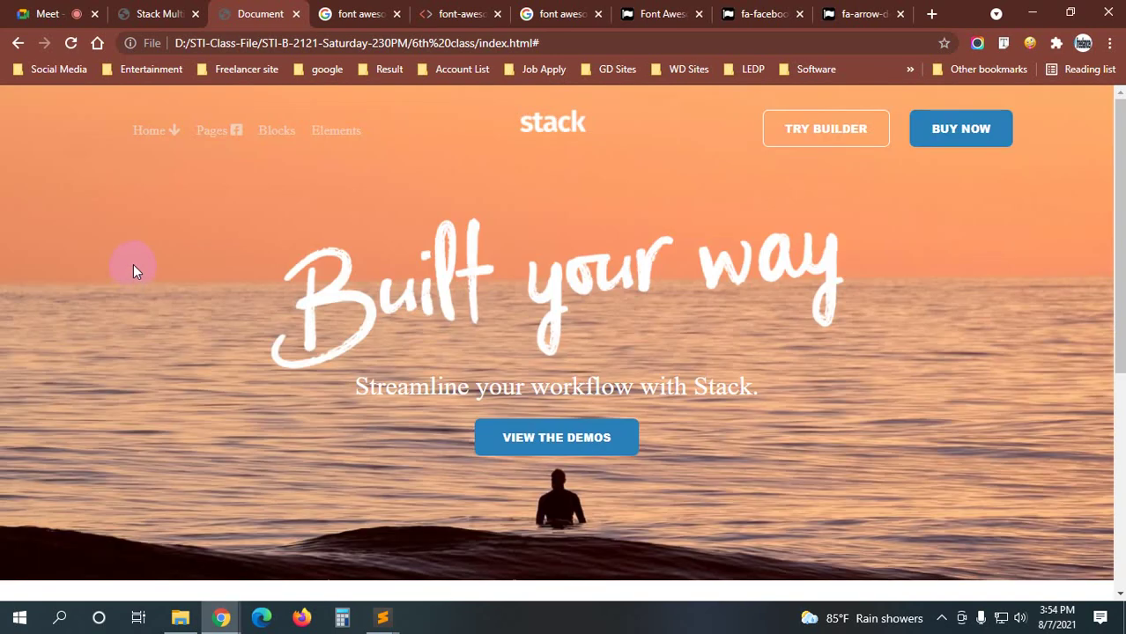
# - Scroll through the original Stack Multi demo page for comparison, then return to the Meet call
pyautogui.click(146, 14)
pyautogui.scroll(-10, 34, 304)
pyautogui.scroll(-10, 34, 304)
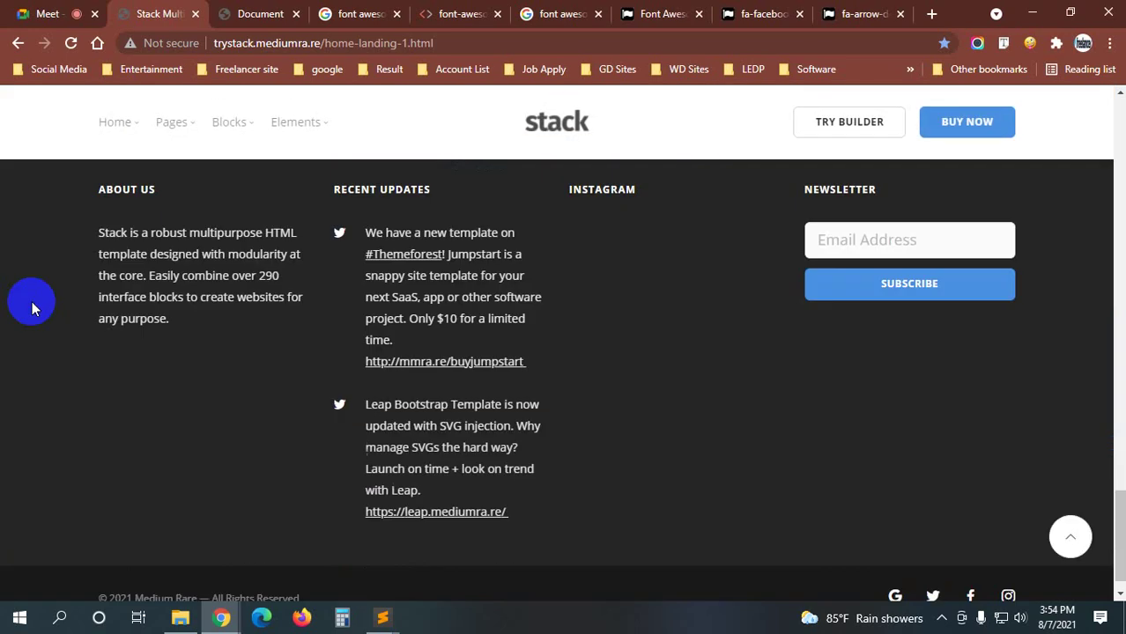
pyautogui.scroll(10, 33, 304)
pyautogui.scroll(10, 33, 304)
pyautogui.scroll(4, 34, 304)
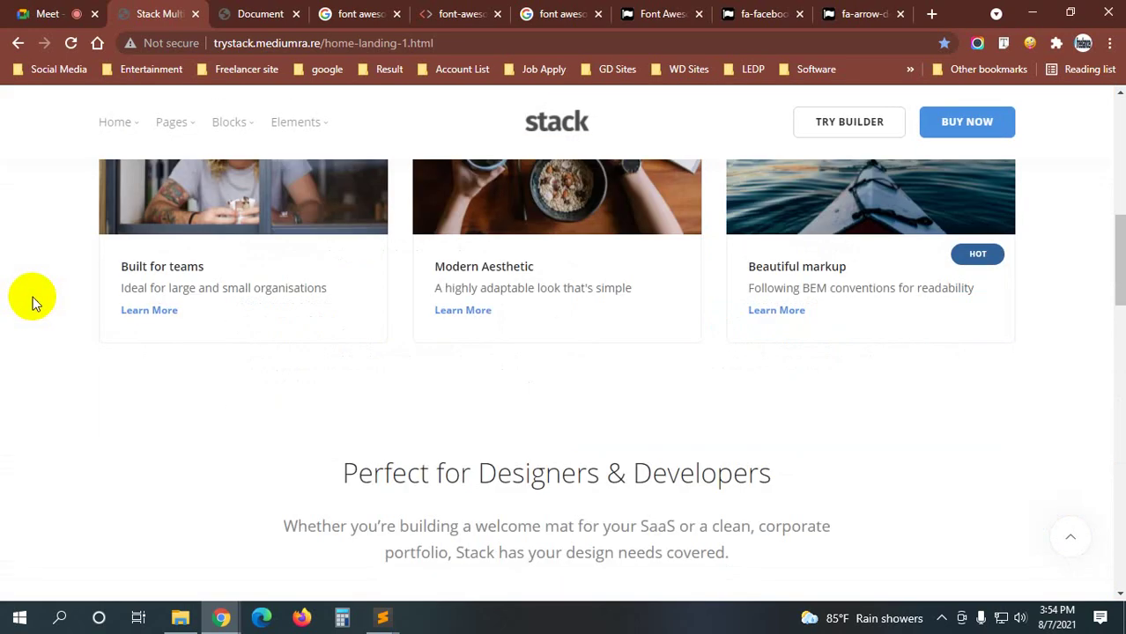
pyautogui.scroll(-2, 33, 296)
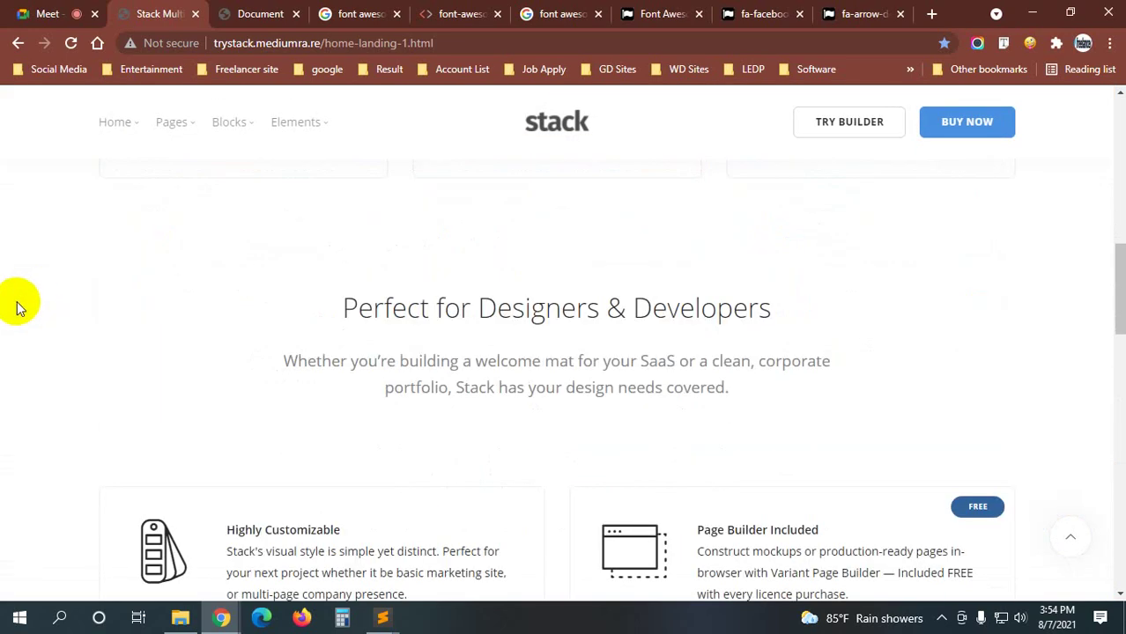
pyautogui.scroll(-3, 19, 306)
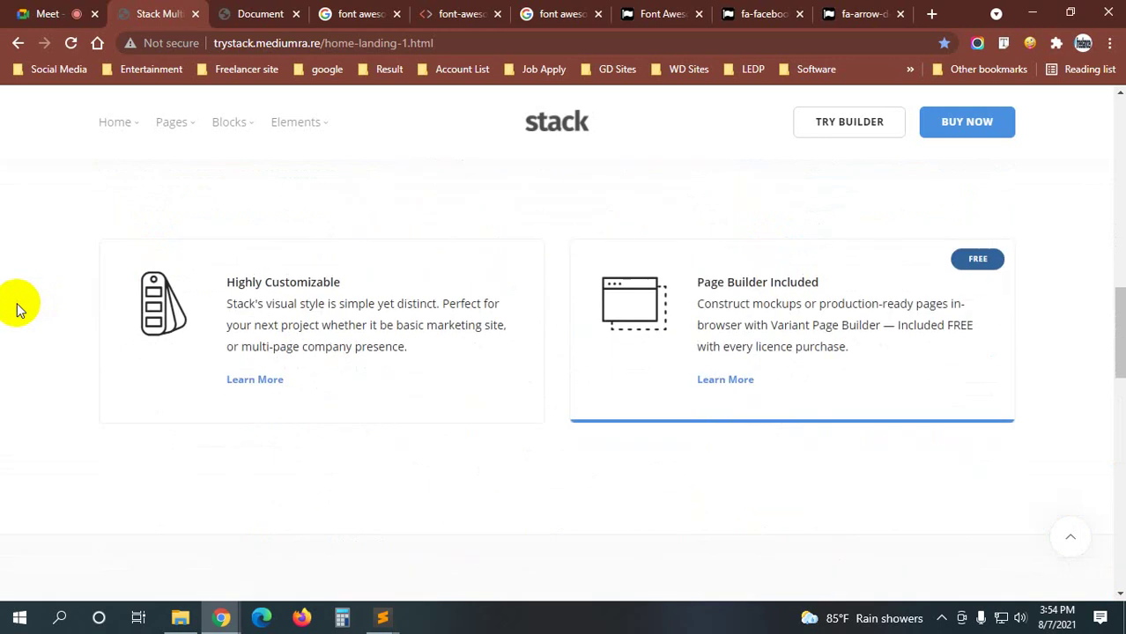
pyautogui.scroll(-5, 19, 308)
pyautogui.scroll(-2, 18, 310)
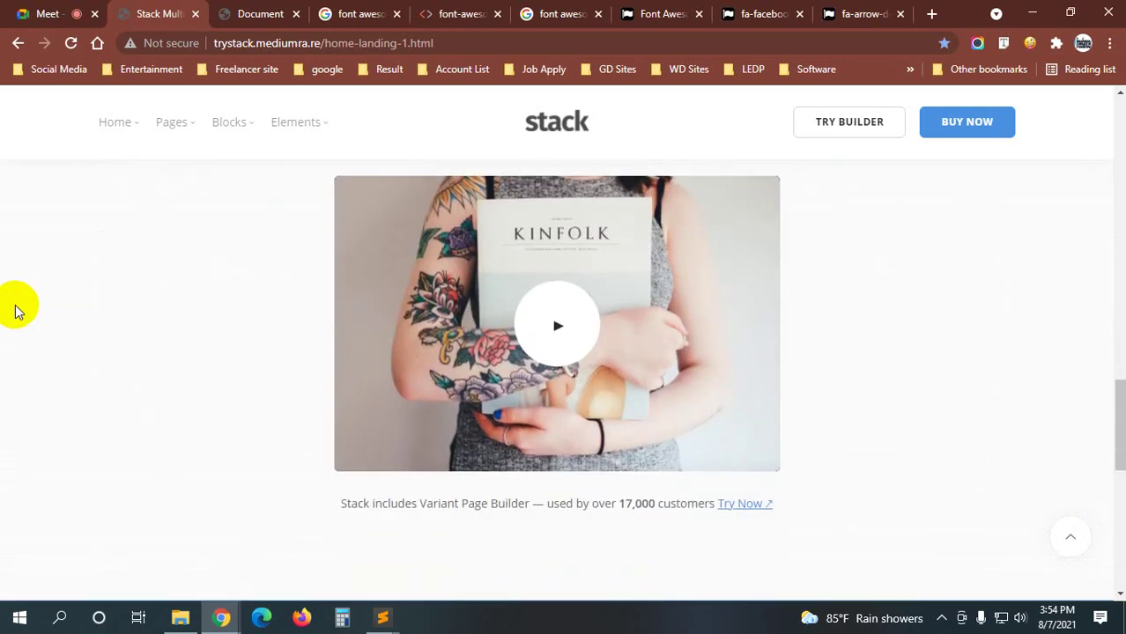
pyautogui.scroll(-5, 18, 310)
pyautogui.scroll(-3, 18, 310)
pyautogui.scroll(5, 18, 309)
pyautogui.scroll(5, 18, 309)
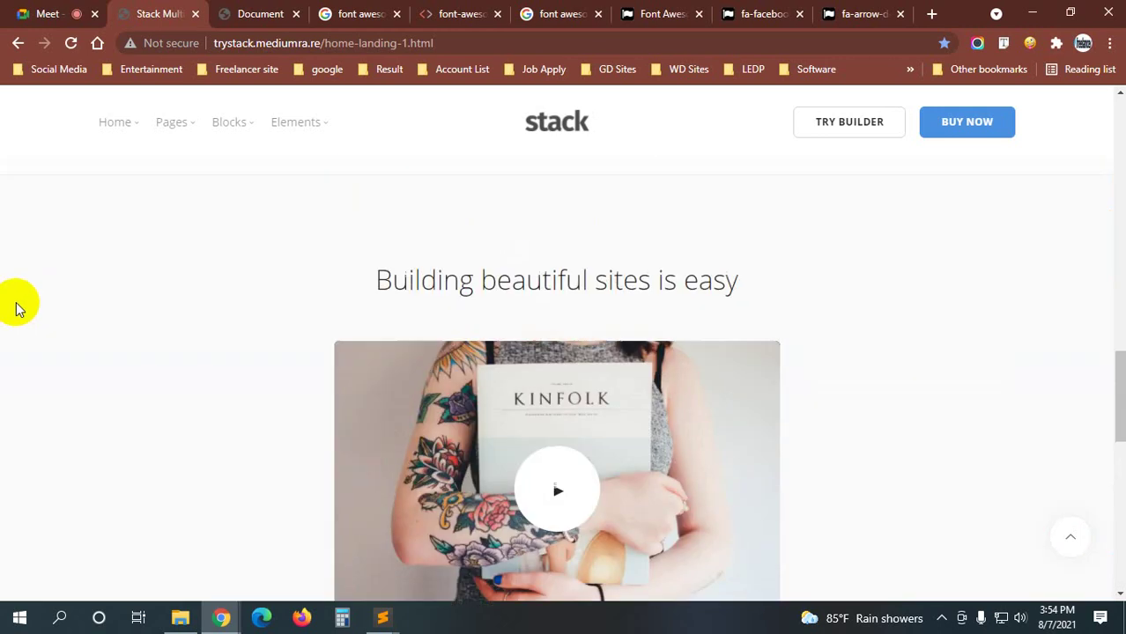
pyautogui.scroll(5, 19, 306)
pyautogui.scroll(3, 26, 304)
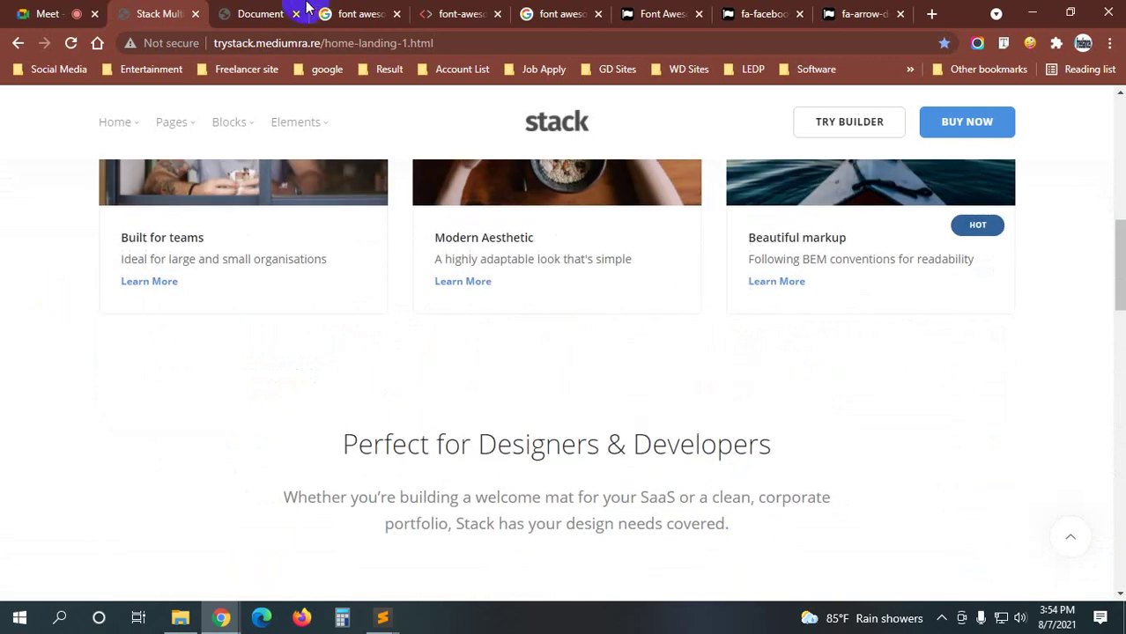
pyautogui.click(255, 12)
pyautogui.click(39, 13)
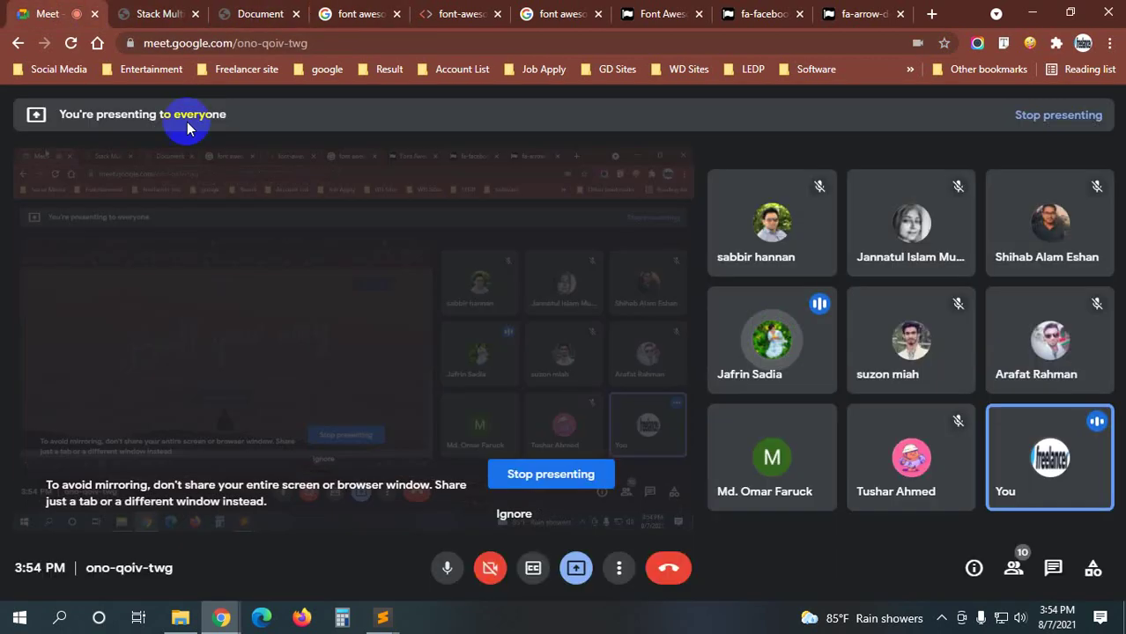